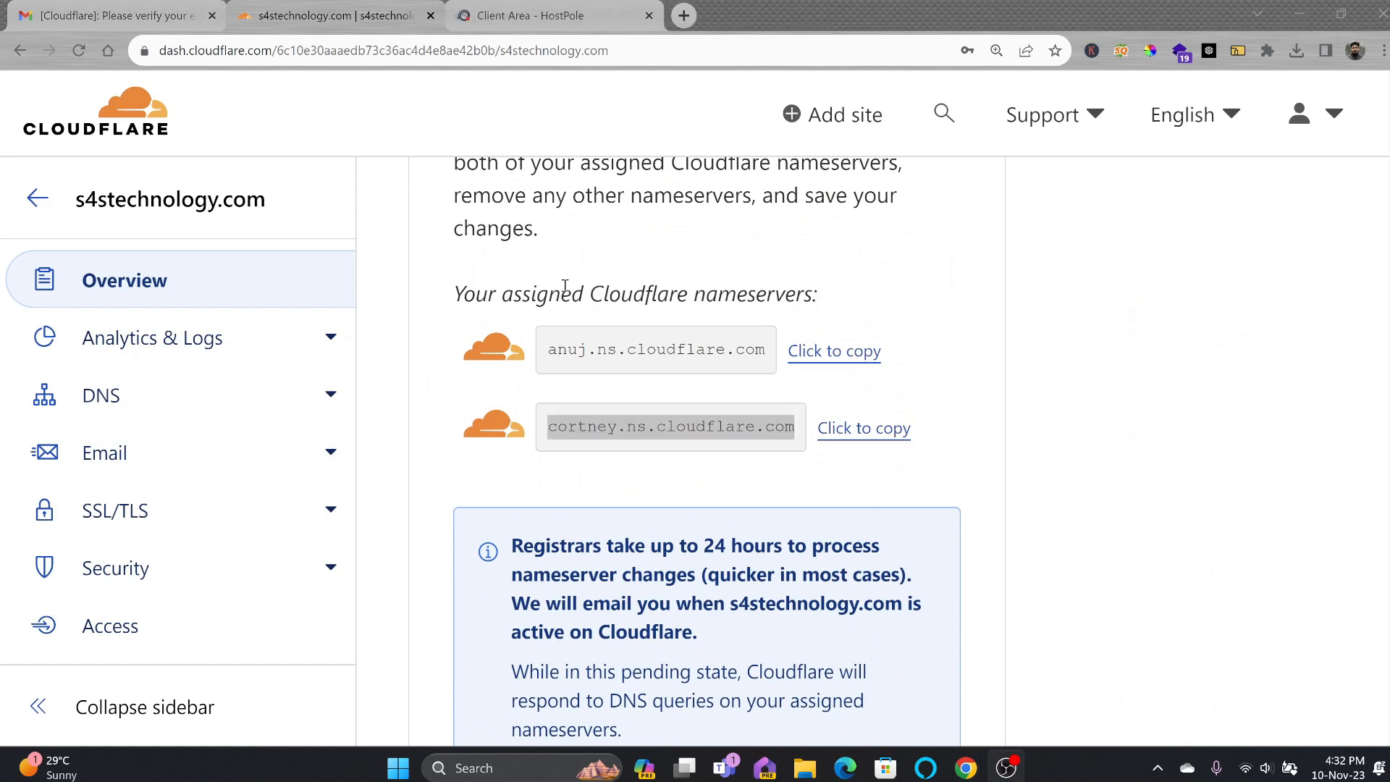
Open the nameserver settings for s4technology.com in HostPole's domain list.
click(559, 10)
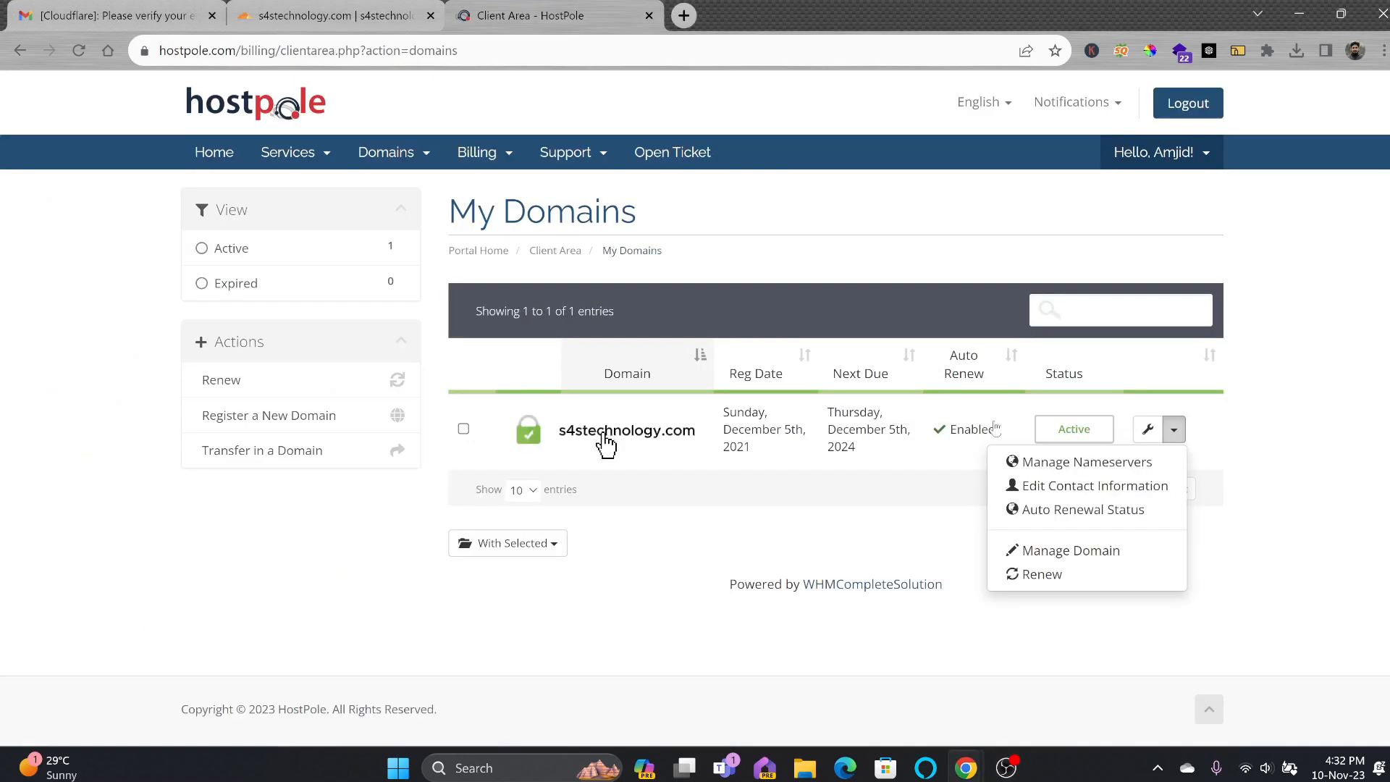
click(1173, 433)
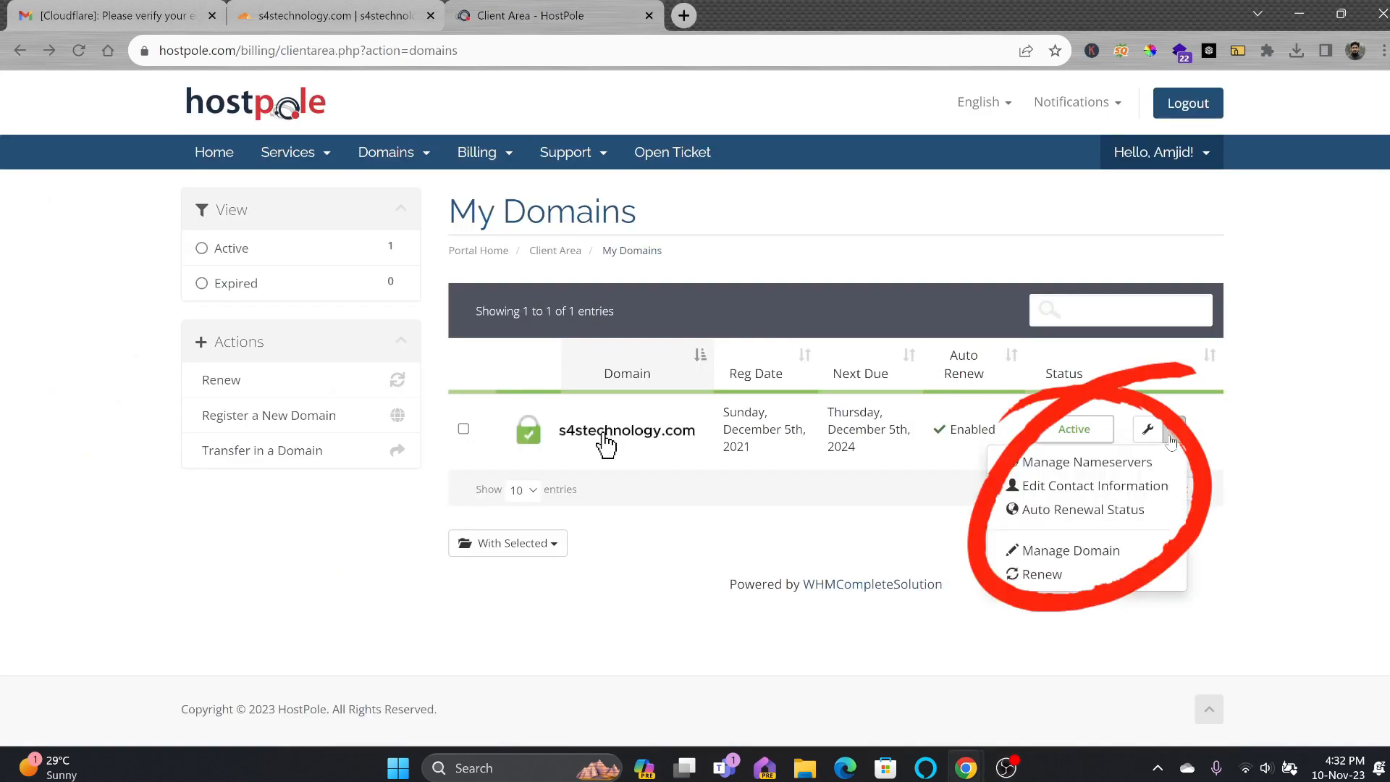
click(1094, 463)
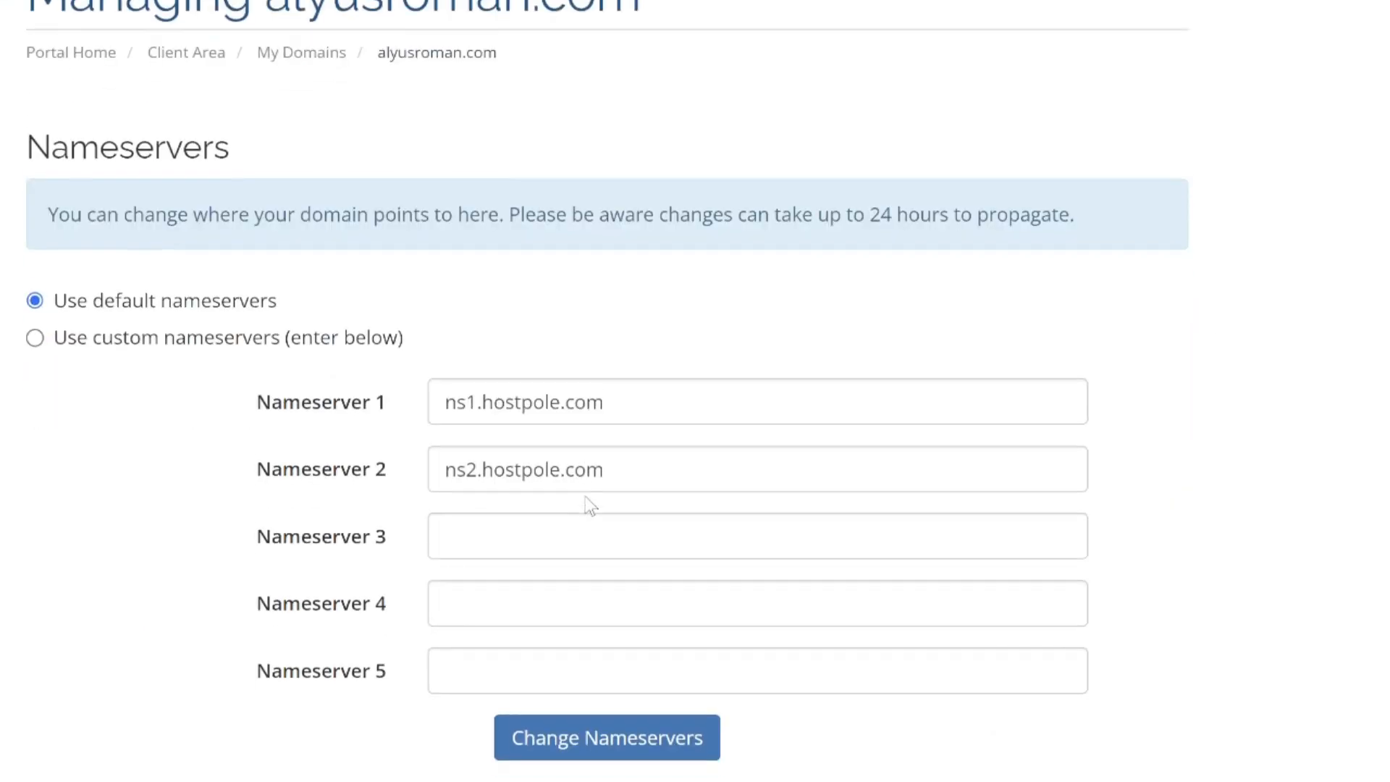
scroll(579, 507, down, 2)
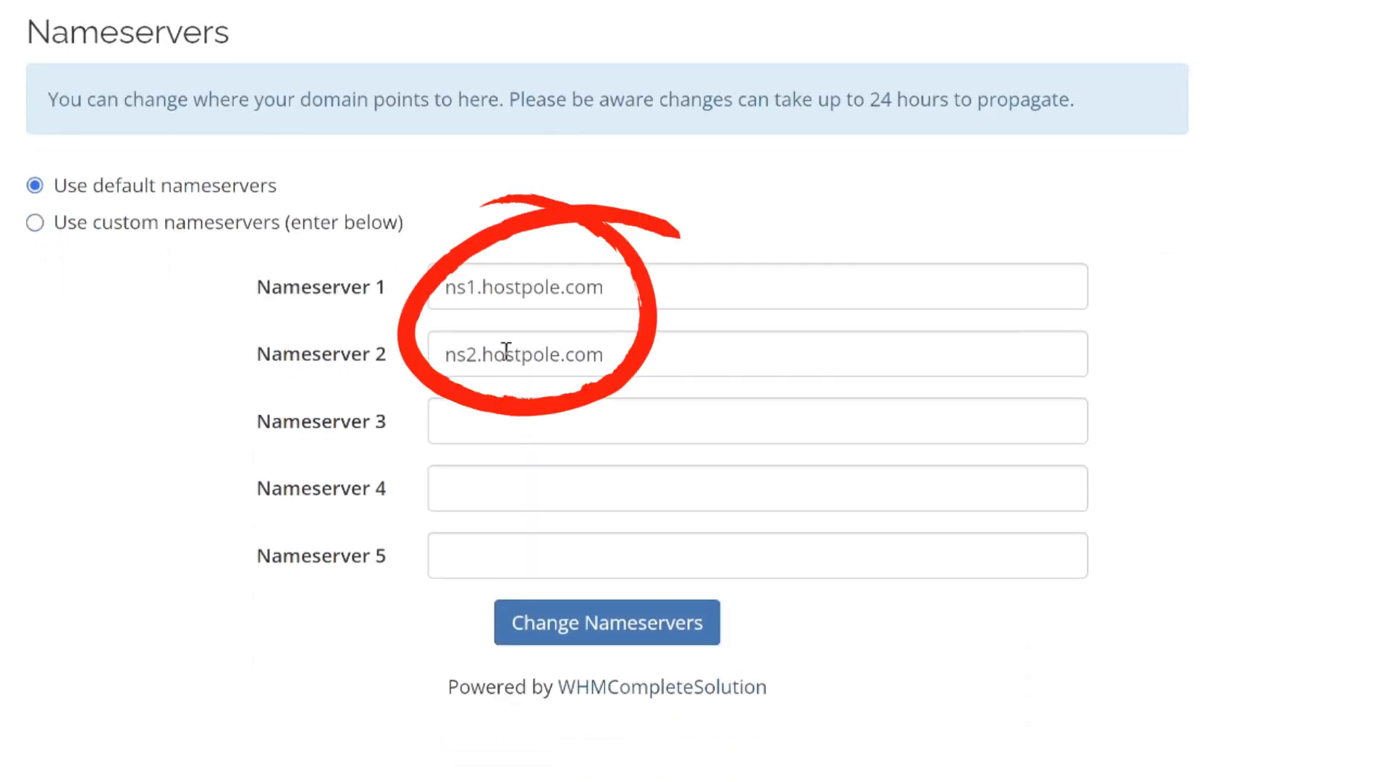
Replace Nameserver 1 and 2 with anuj.ns.cloudflare.com and cortney.ns.cloudflare.com and save.
click(444, 348)
drag(445, 343, 620, 331)
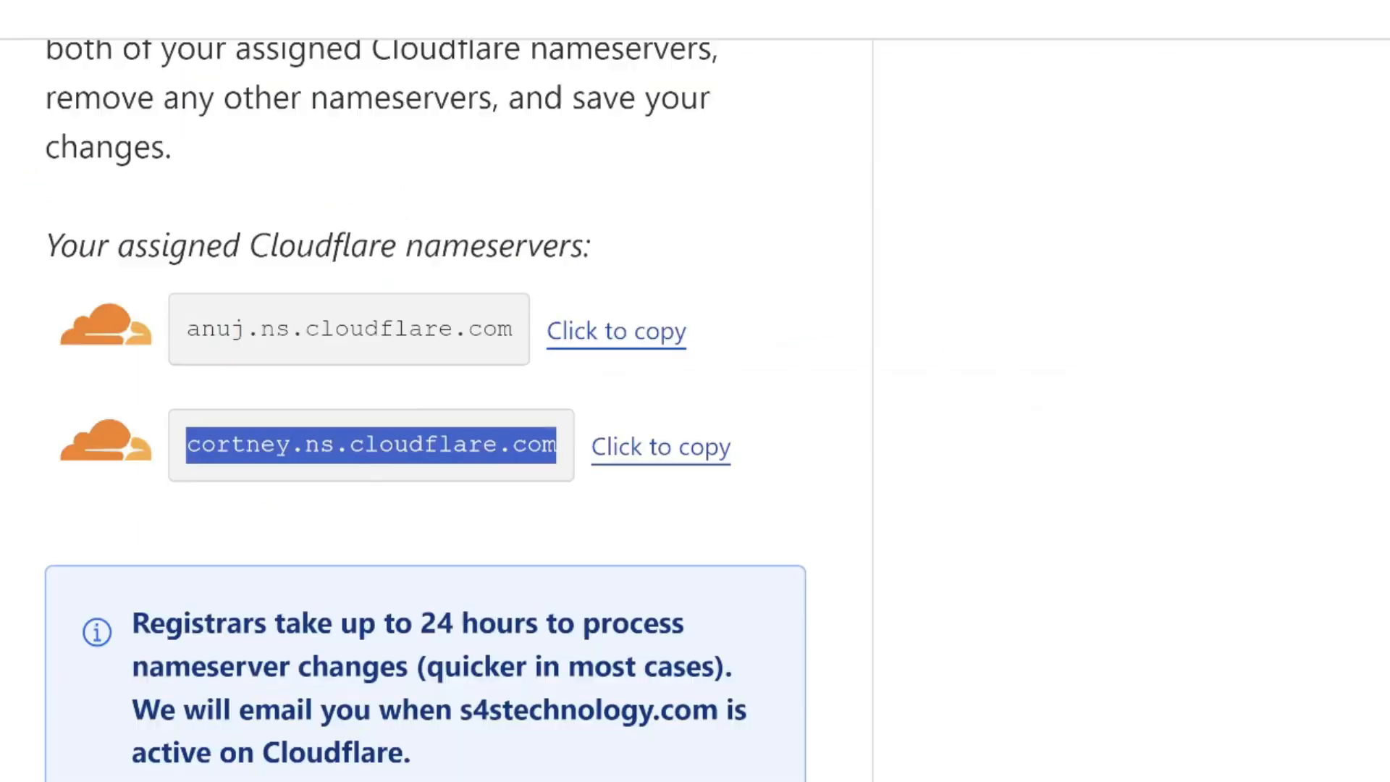
click(577, 346)
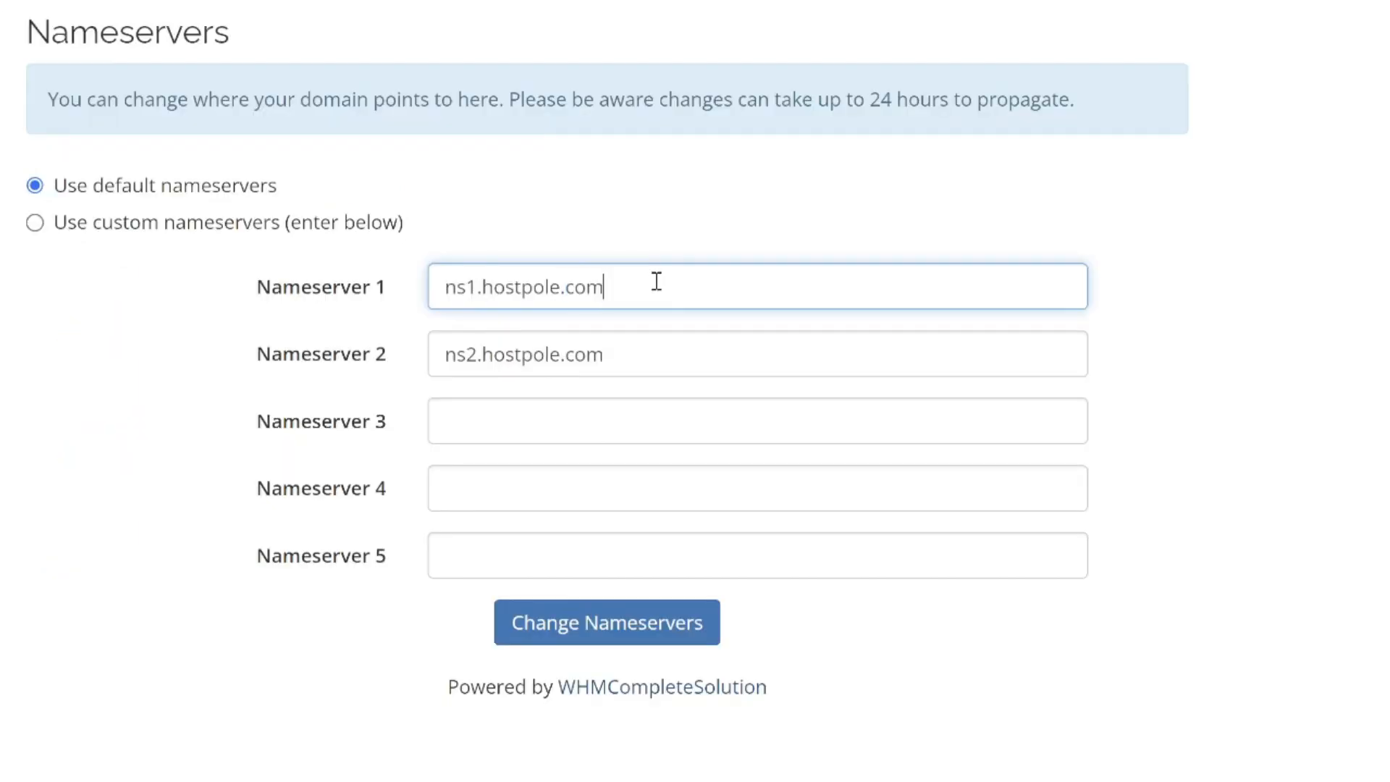
triple_click(657, 281)
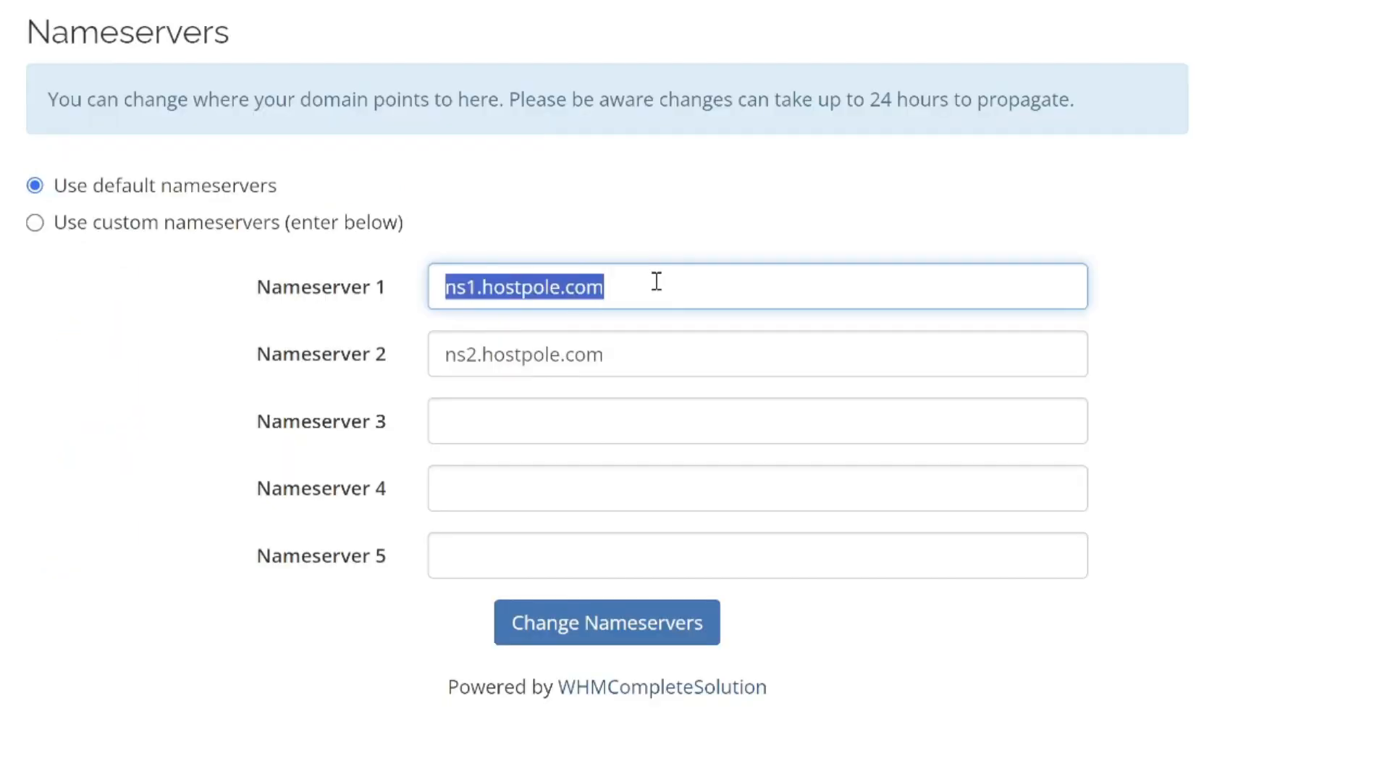
key(ctrl+v)
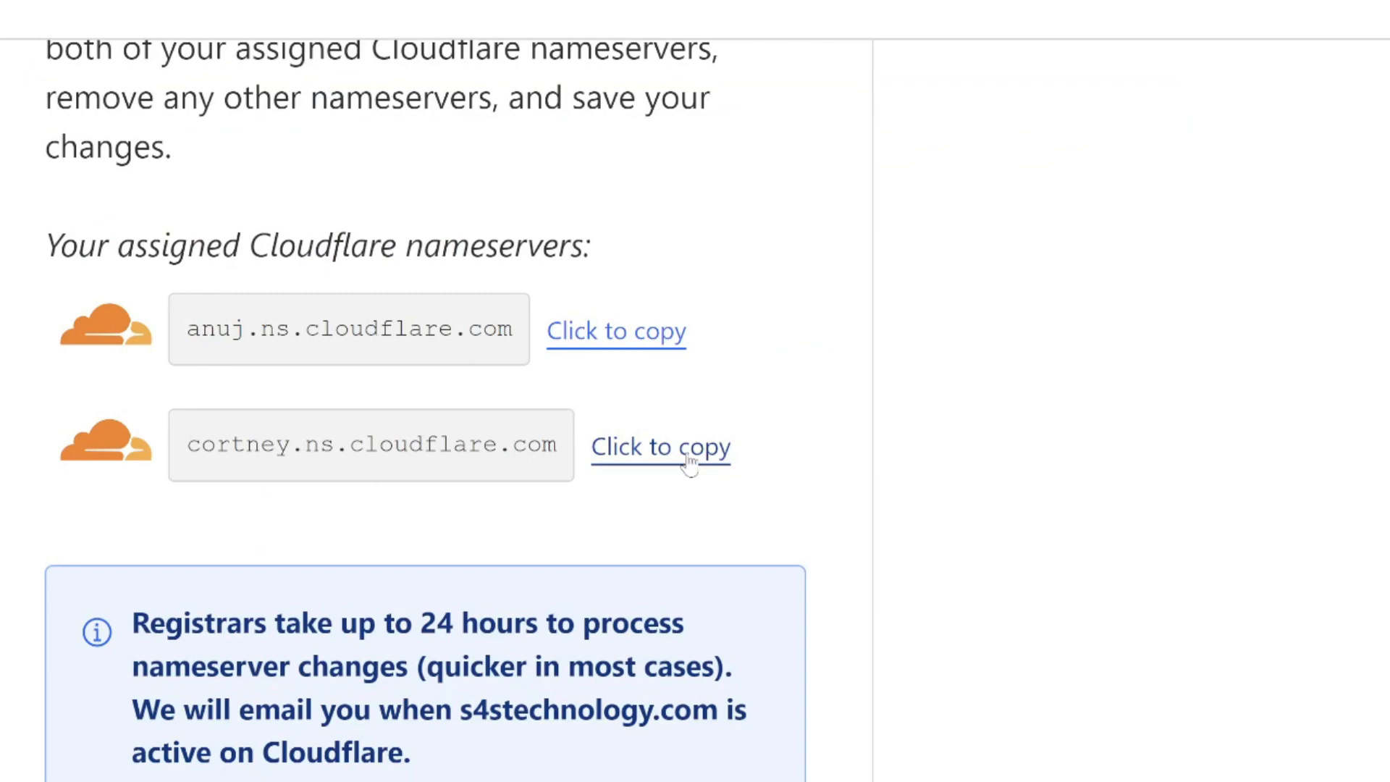
click(687, 450)
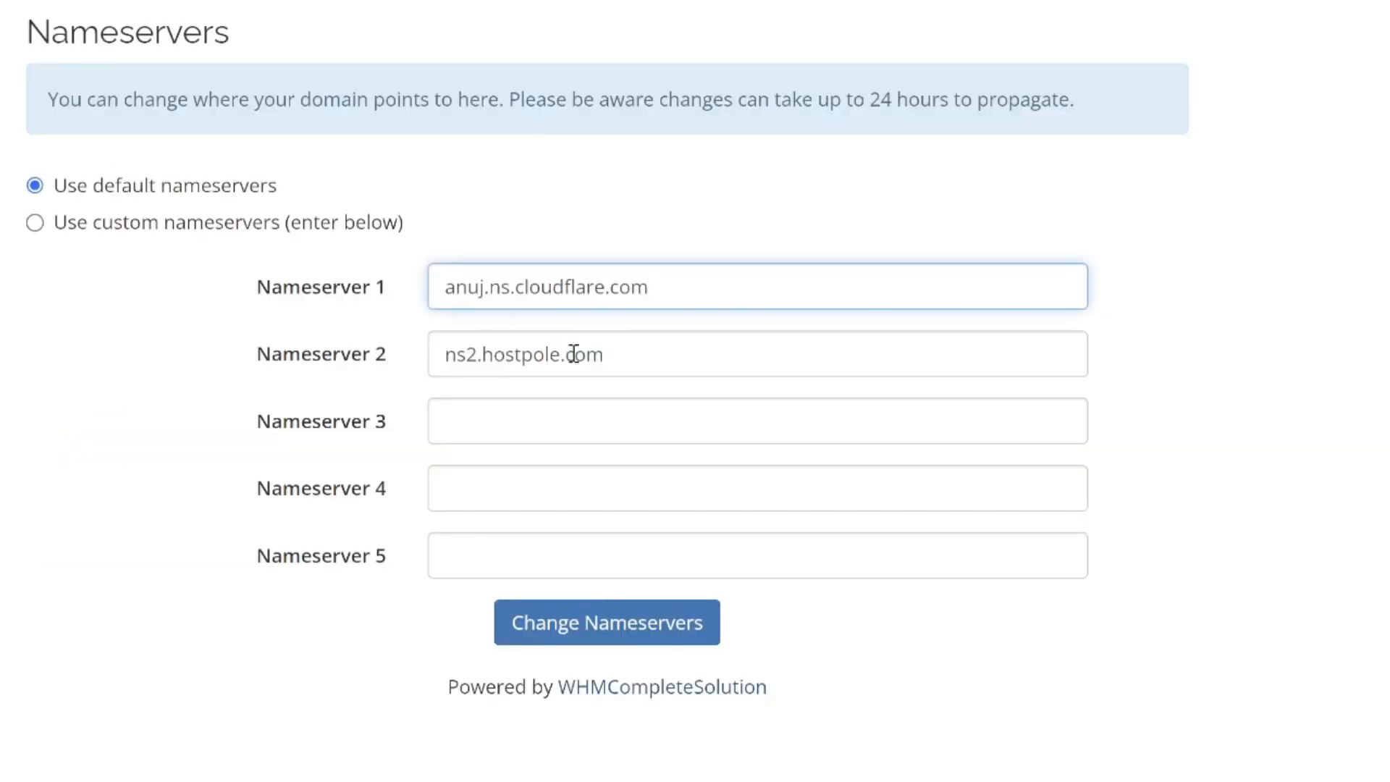
drag(672, 366, 301, 375)
key(ctrl+v)
key(Tab)
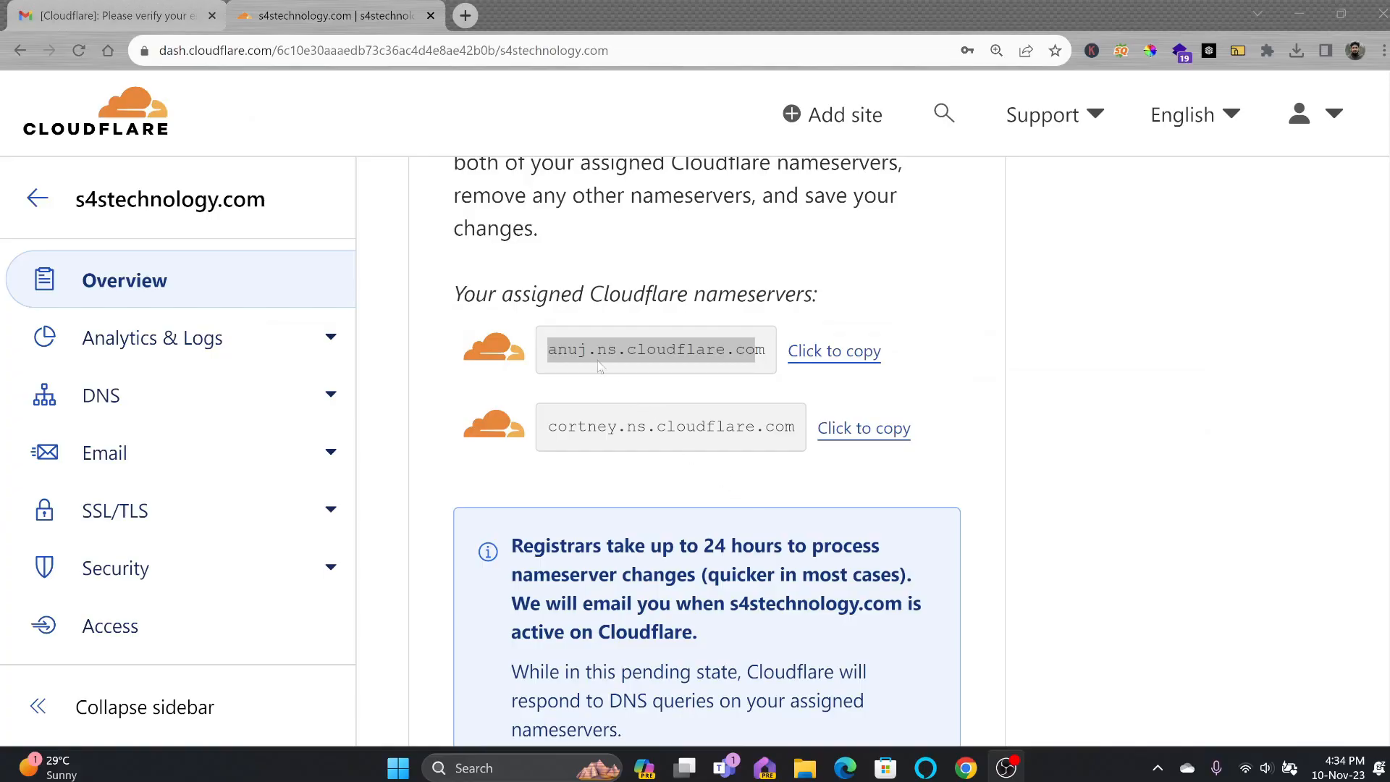
click(558, 345)
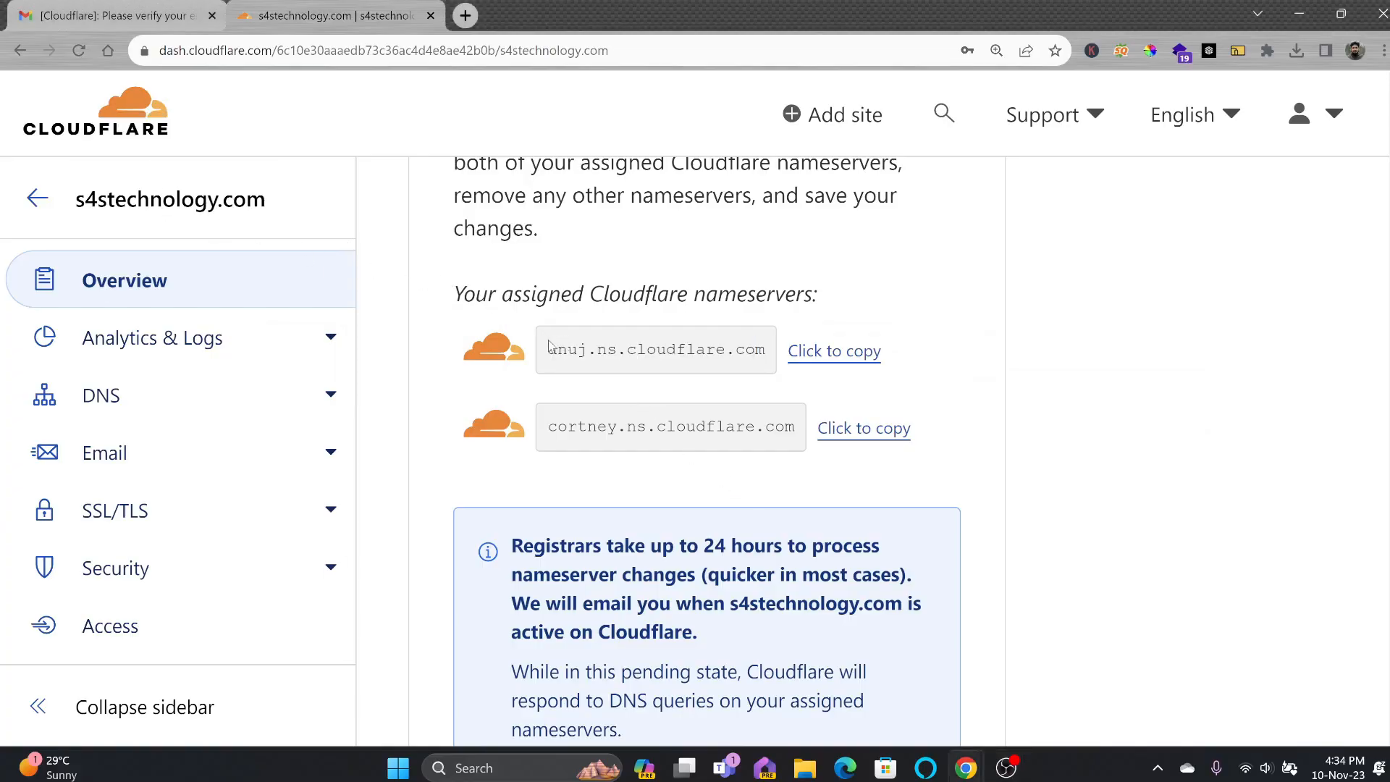
Run a whatsmydns.net NS lookup for s4technology.com, which shows Cloudflare nameservers at most locations.
drag(548, 345, 780, 360)
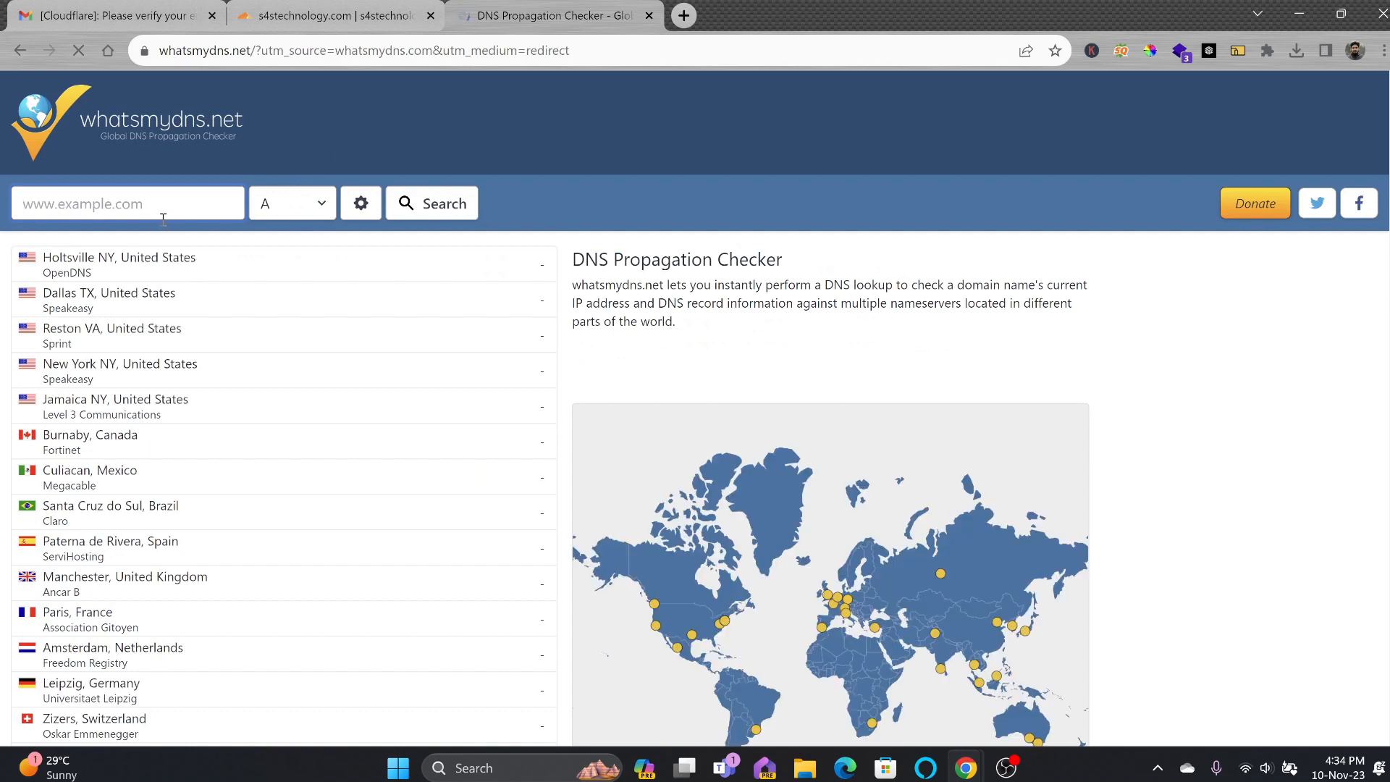
click(181, 206)
text(s4technology.com)
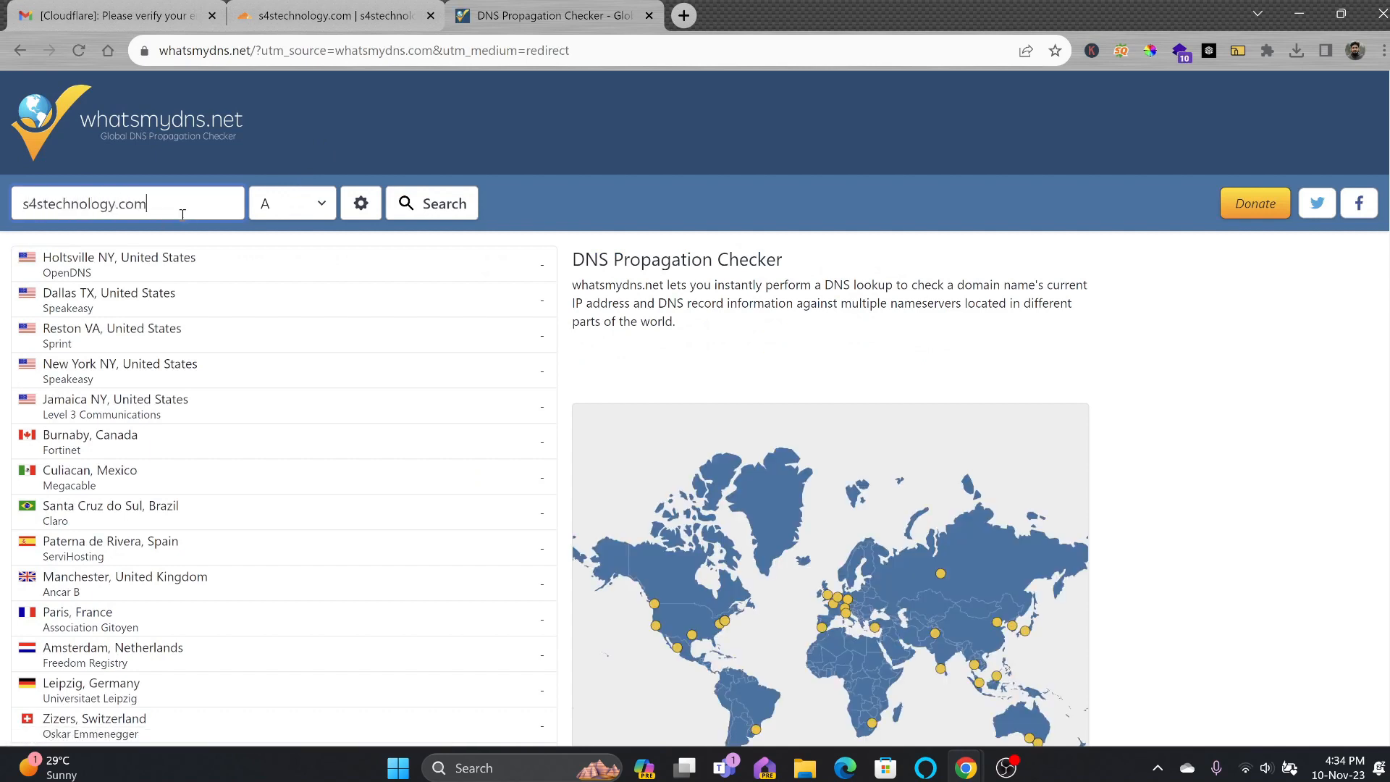
click(287, 213)
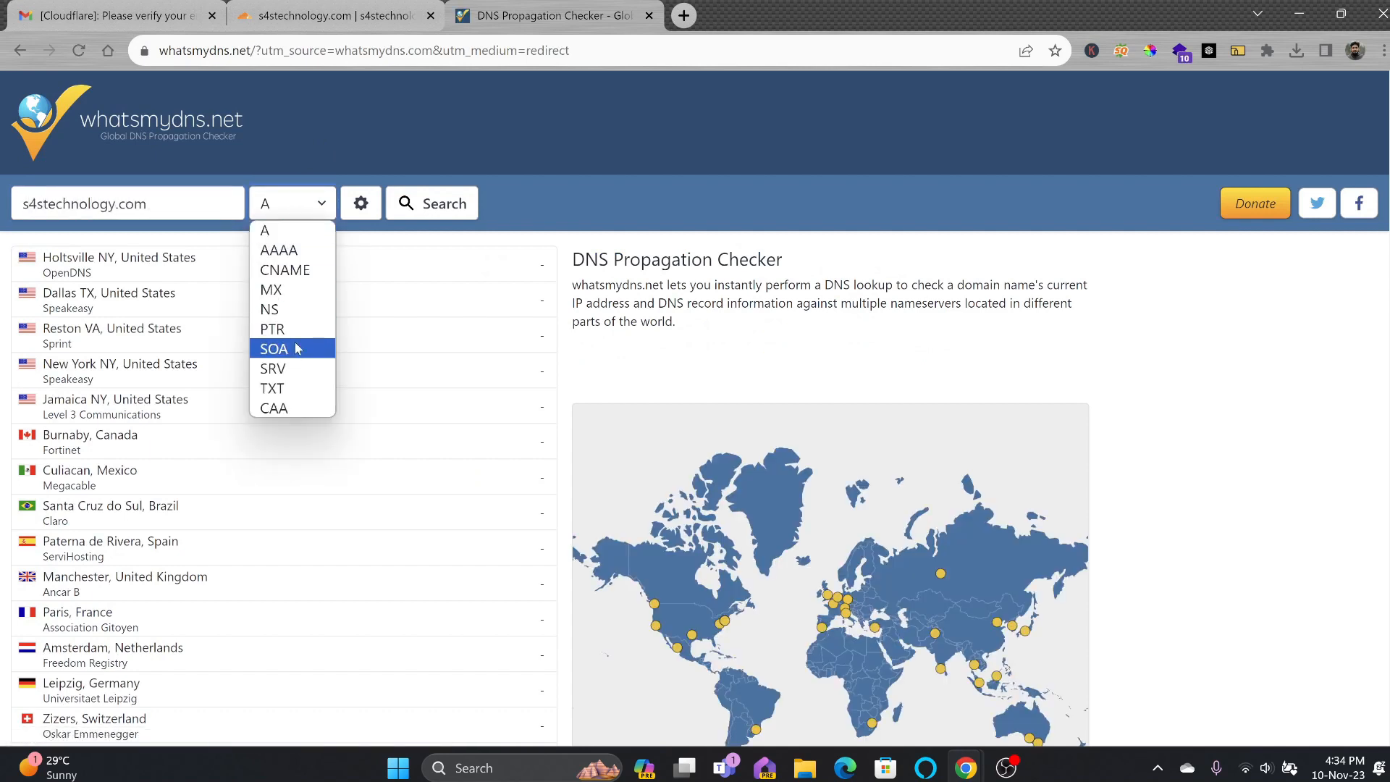
click(287, 309)
click(433, 210)
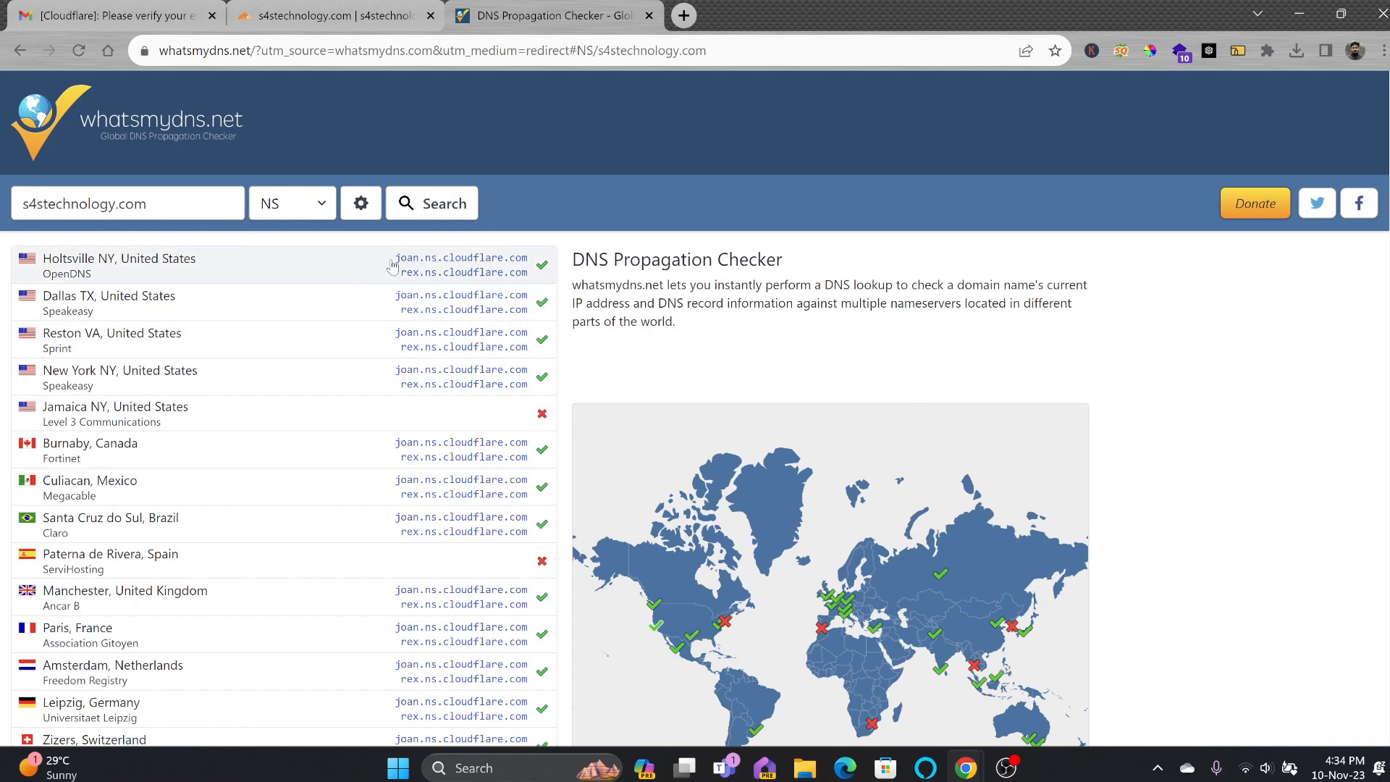
click(353, 23)
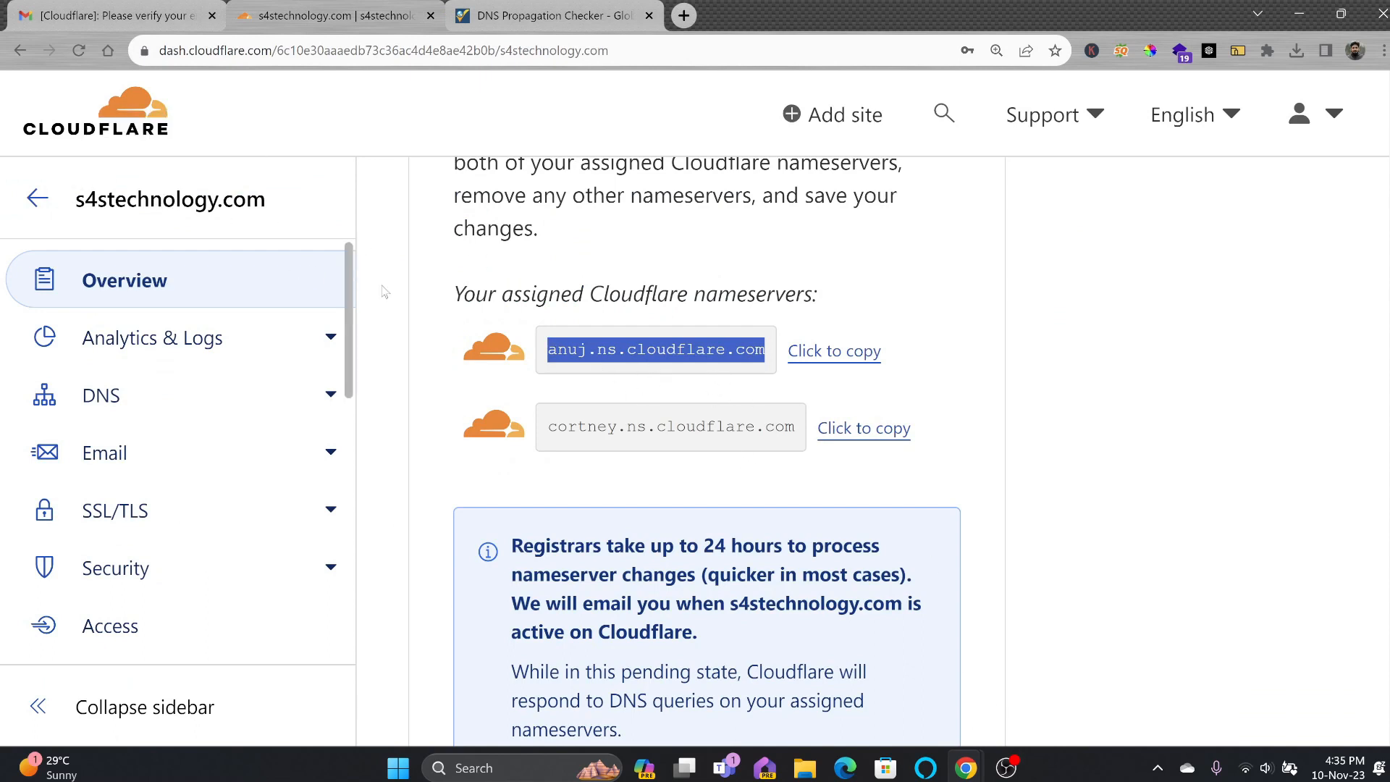
Set the Cloudflare dashboard theme to Dark and review the s4technology.com DNS records.
click(1316, 114)
click(1223, 453)
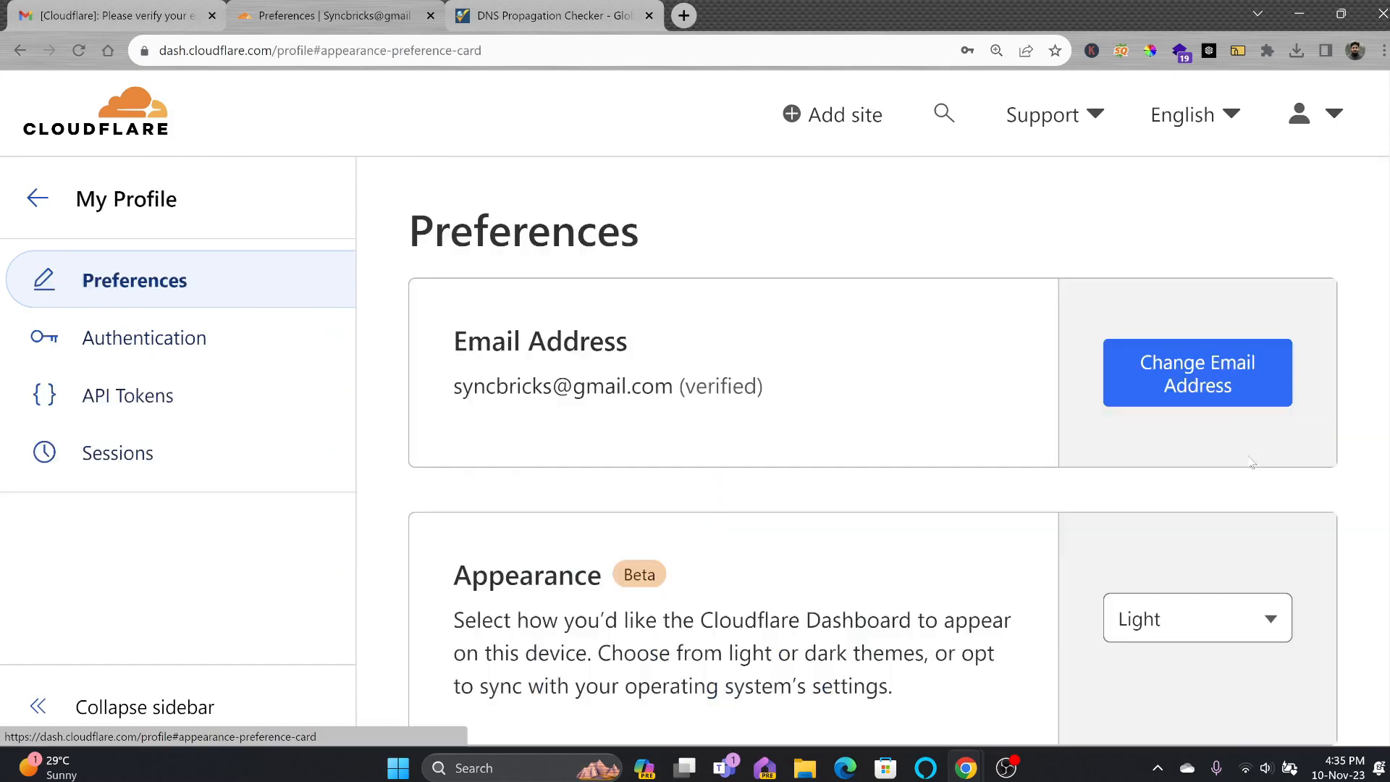
click(1198, 286)
click(1155, 394)
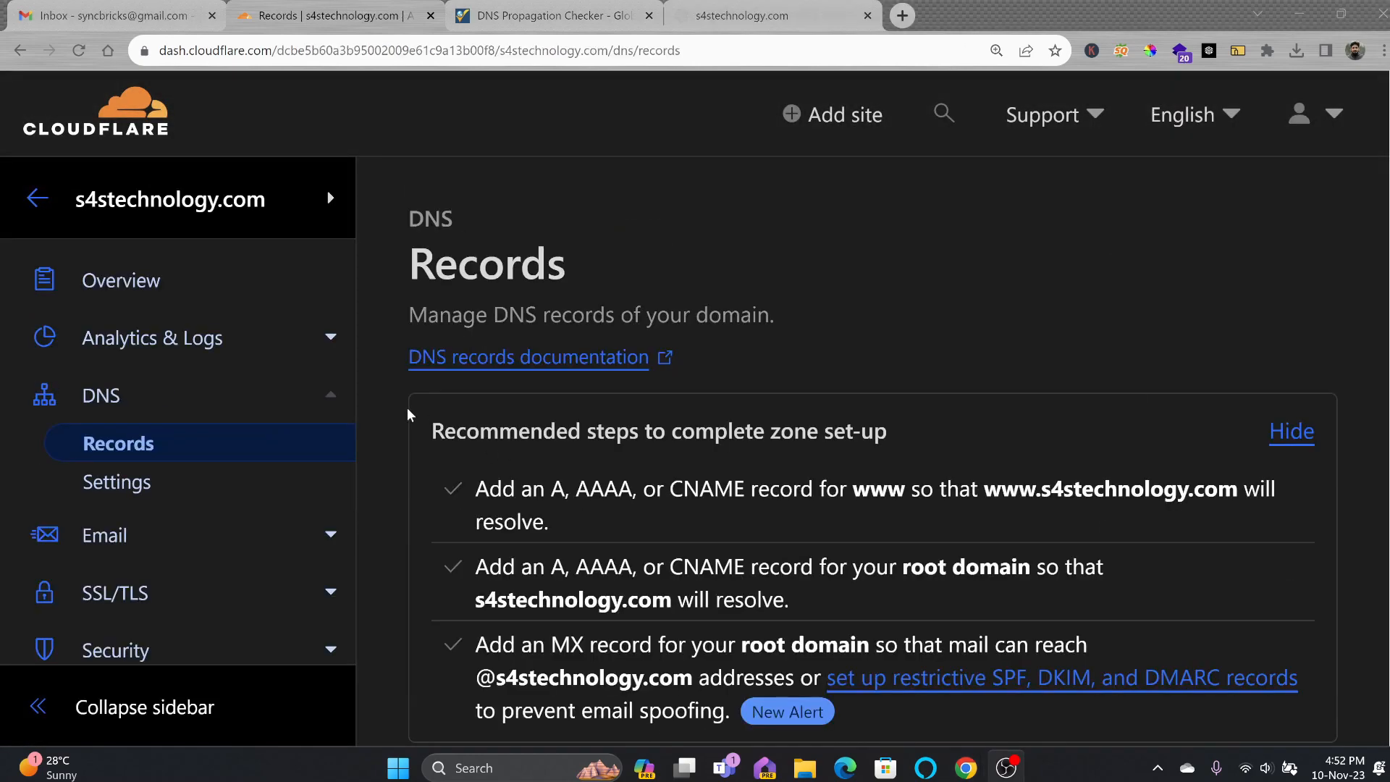
scroll(519, 348, down, 8)
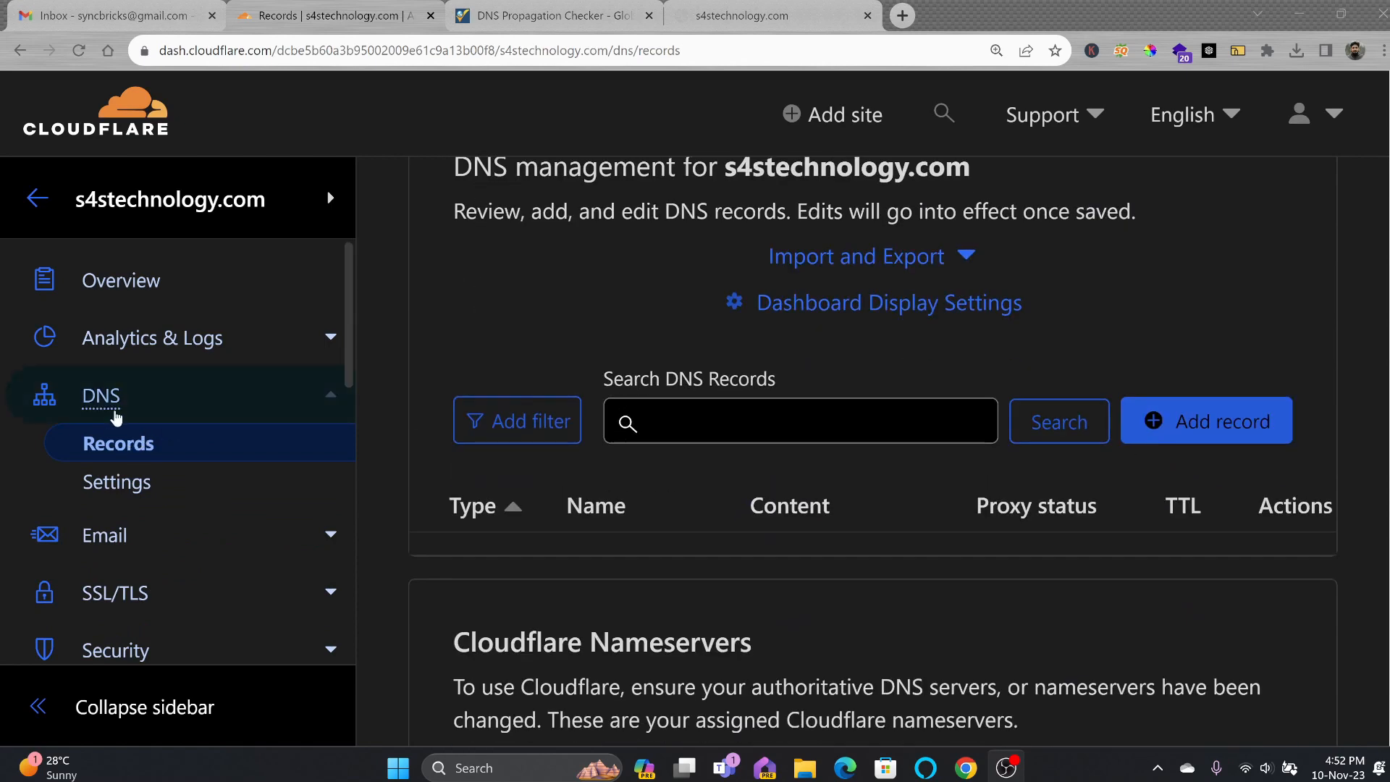
scroll(732, 496, down, 4)
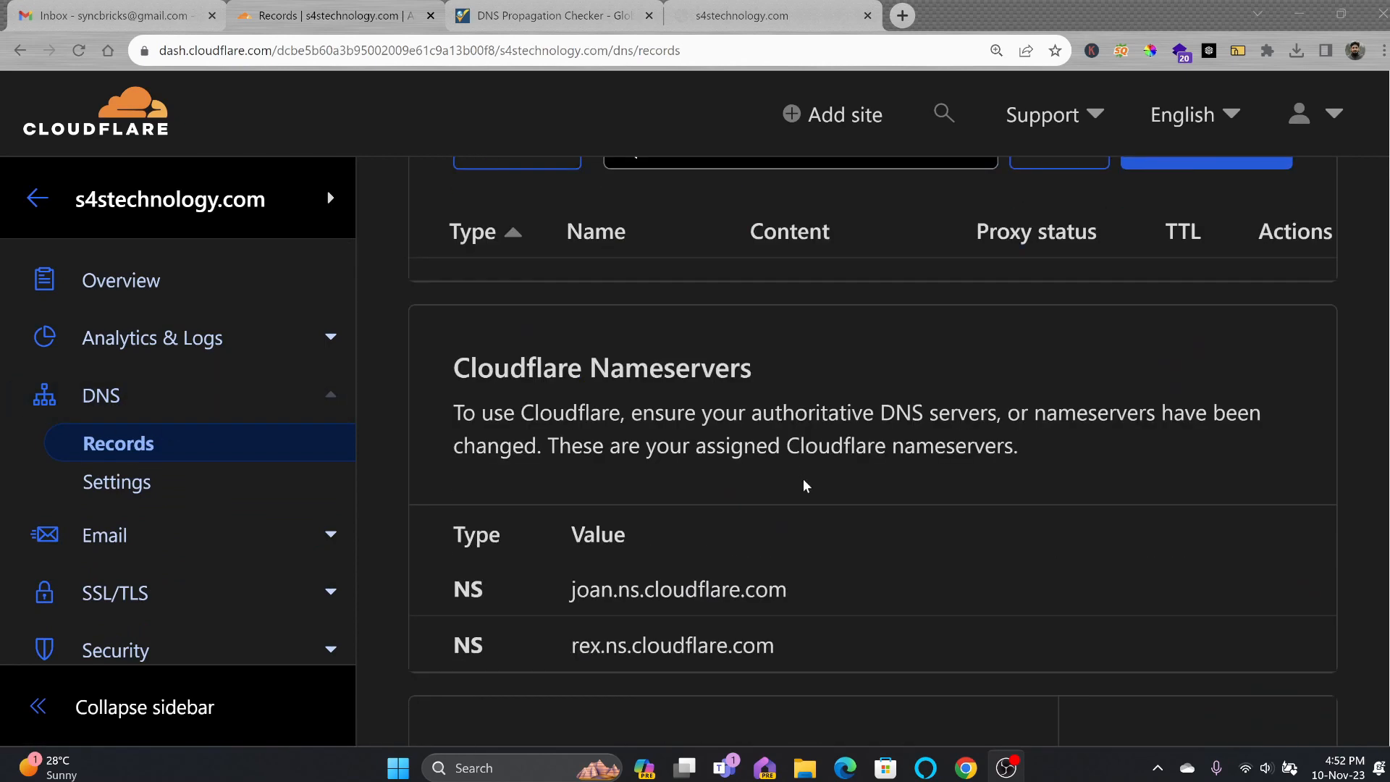
scroll(807, 490, up, 3)
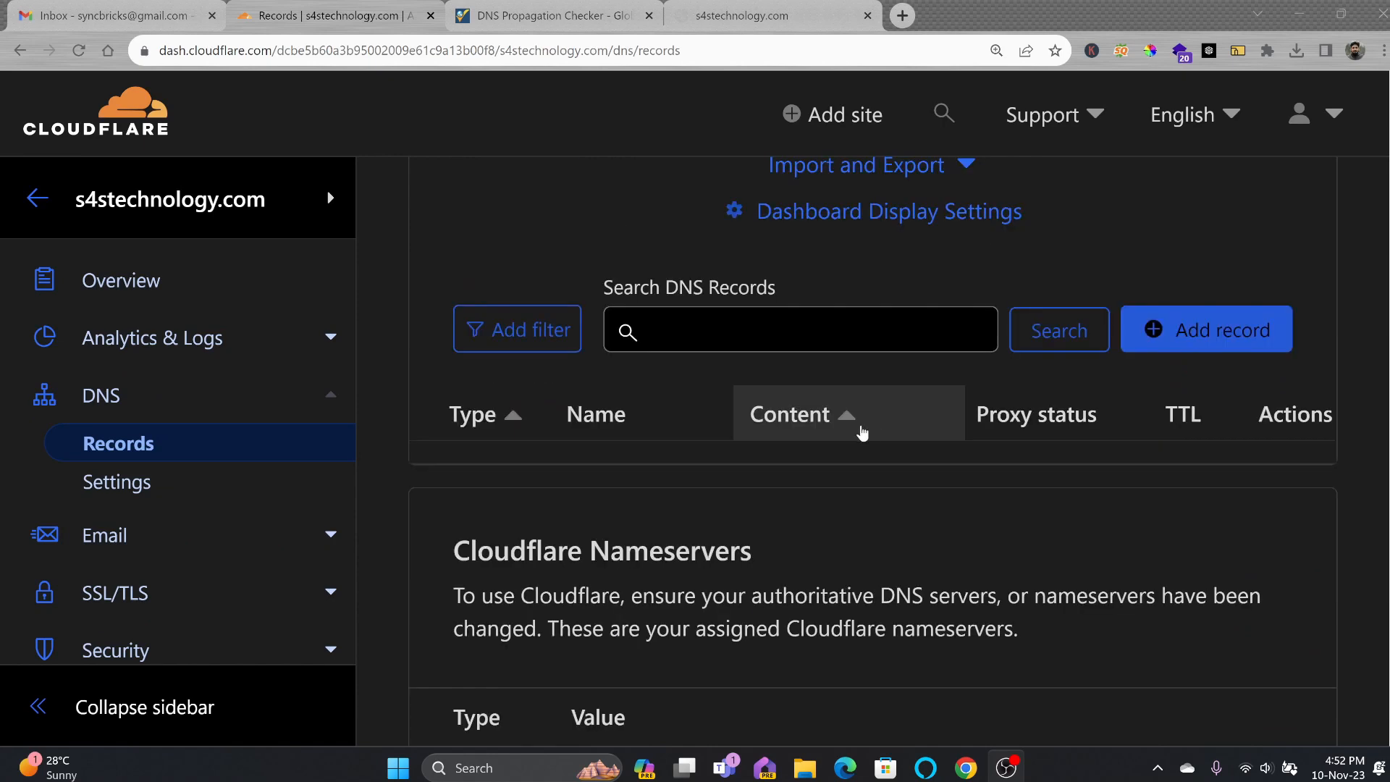
Email 'test' from Gmail to the domain's info address and open the 'Address not found' bounce.
click(172, 22)
click(127, 173)
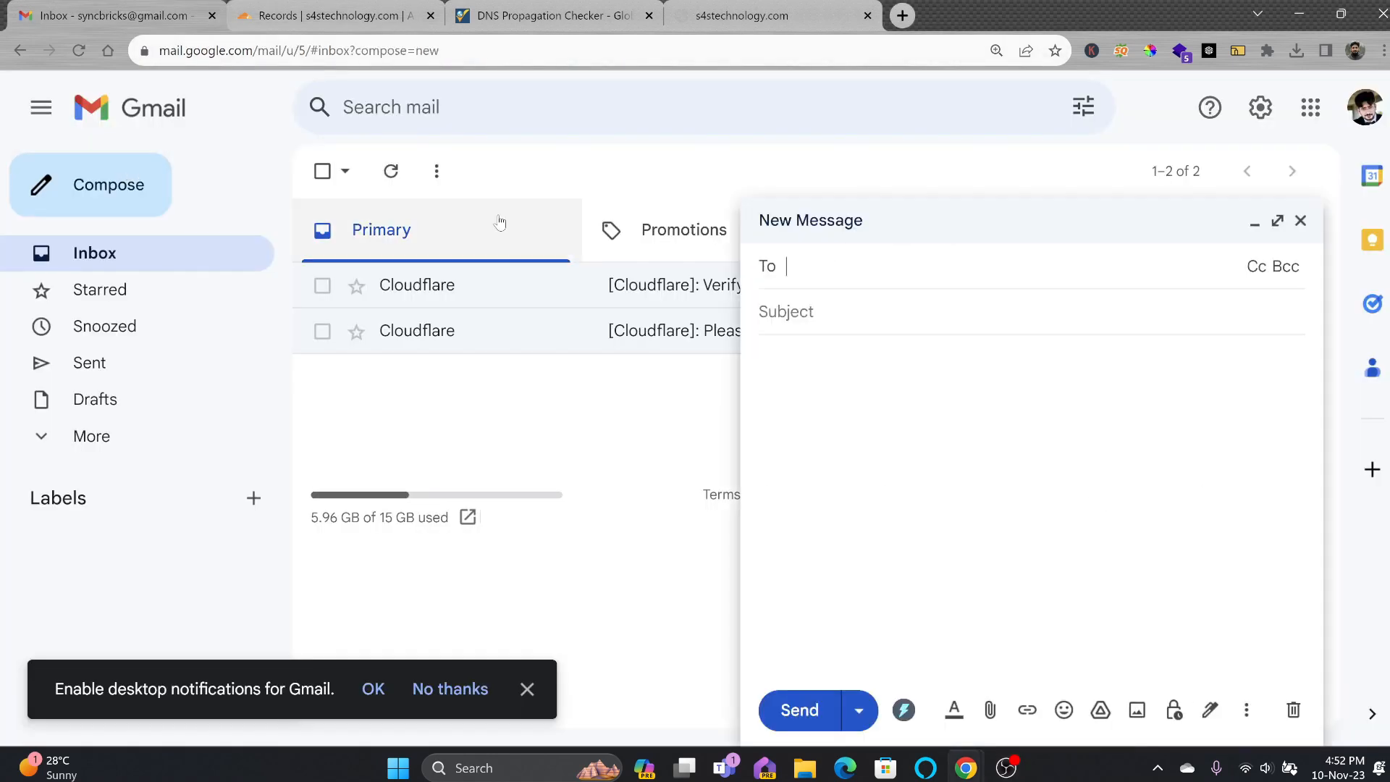
key(Tab)
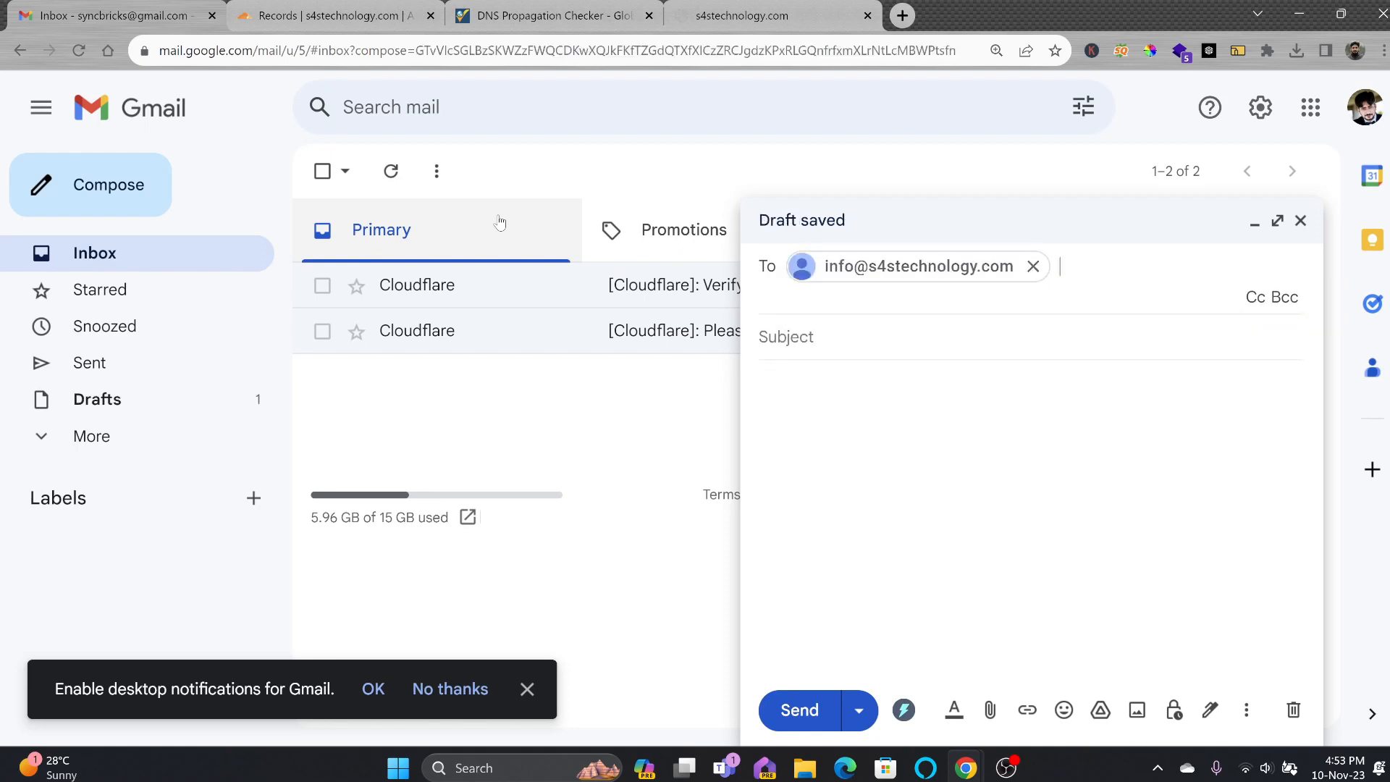
text(test)
click(806, 360)
text(test)
click(798, 710)
click(611, 294)
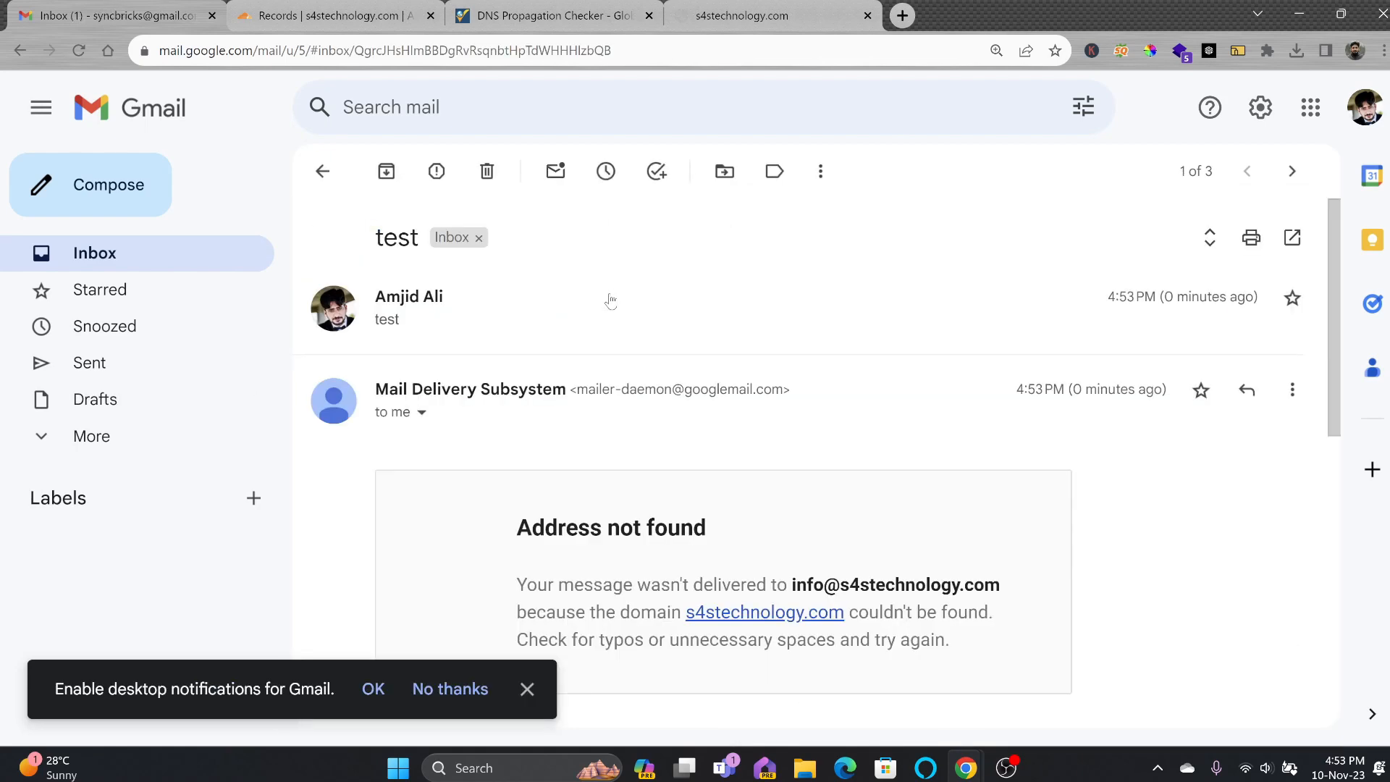
scroll(623, 518, down, 3)
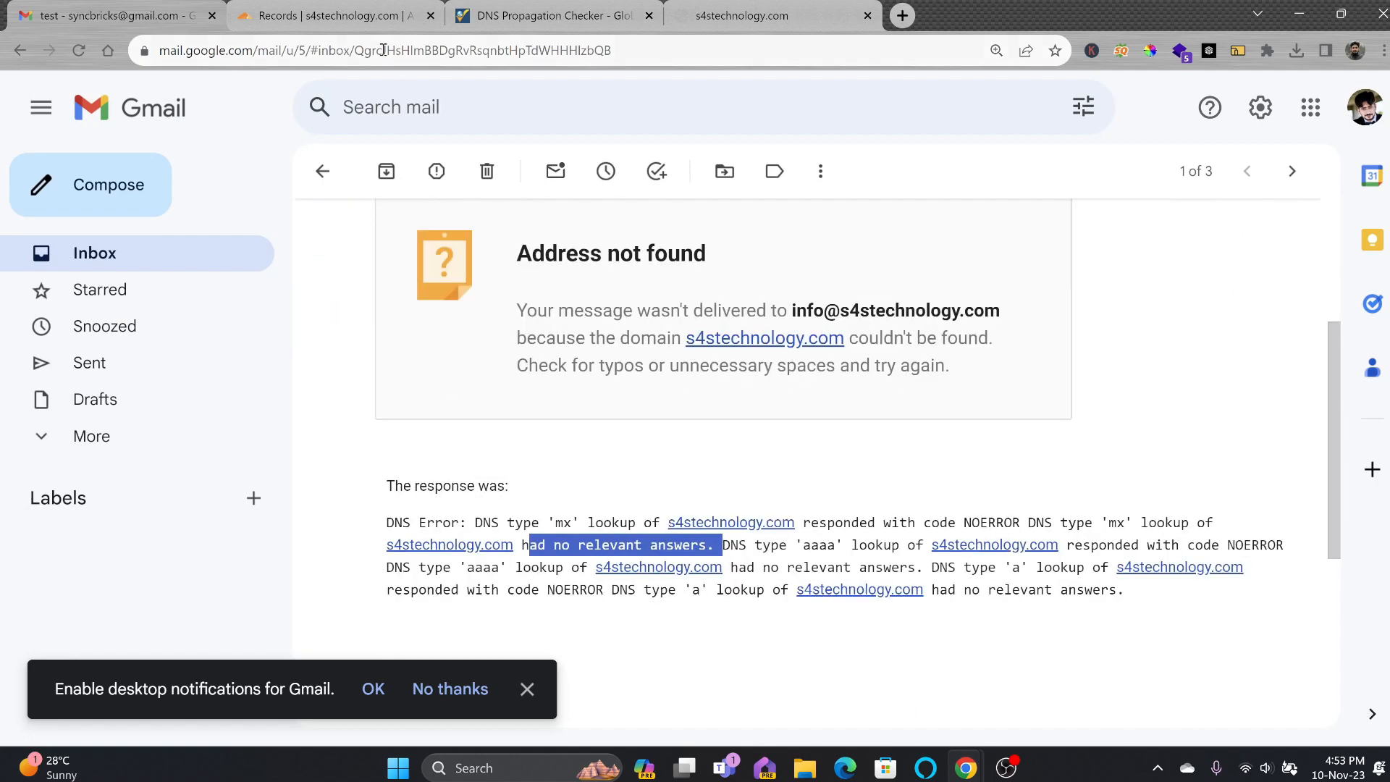
Run an MX lookup for s4technology.com on whatsmydns.net, which finds no records anywhere.
click(533, 15)
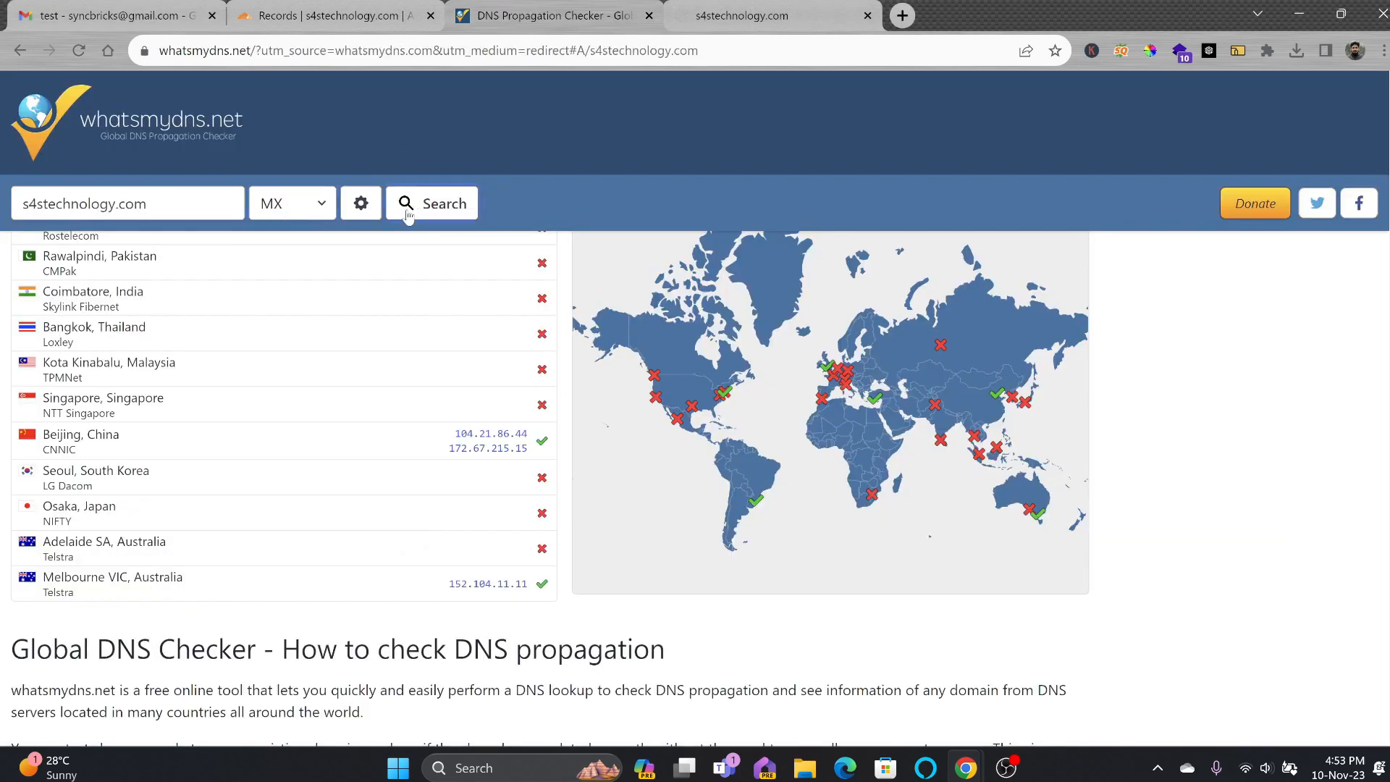
click(408, 216)
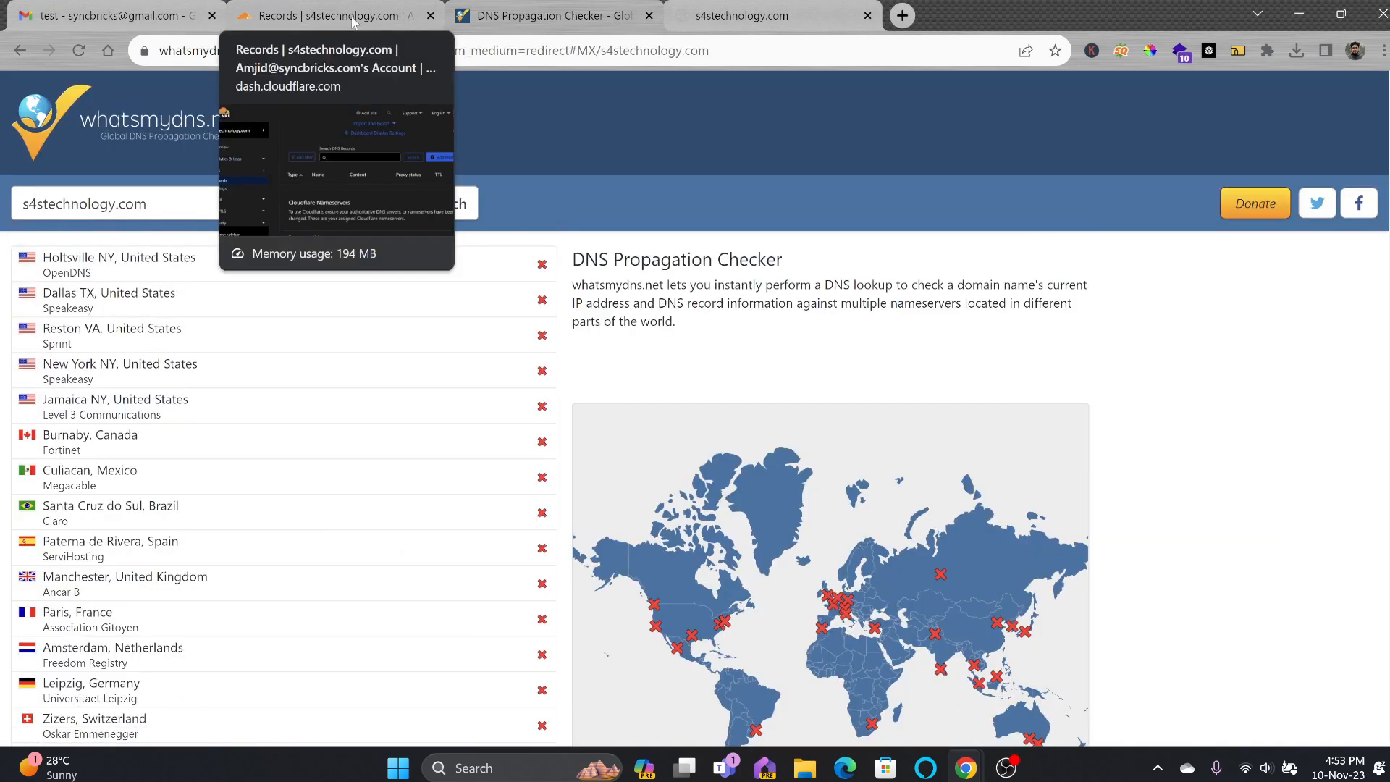
click(349, 203)
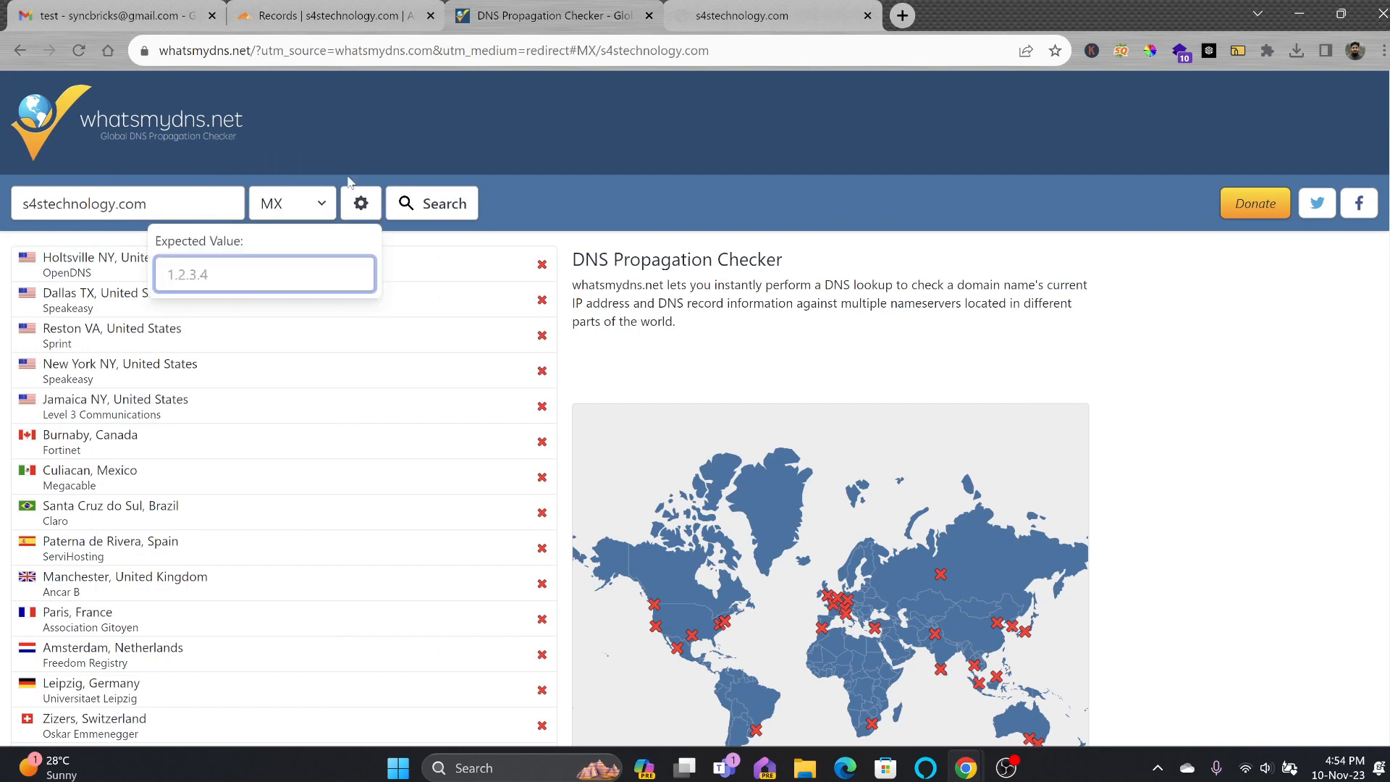
click(415, 120)
click(329, 20)
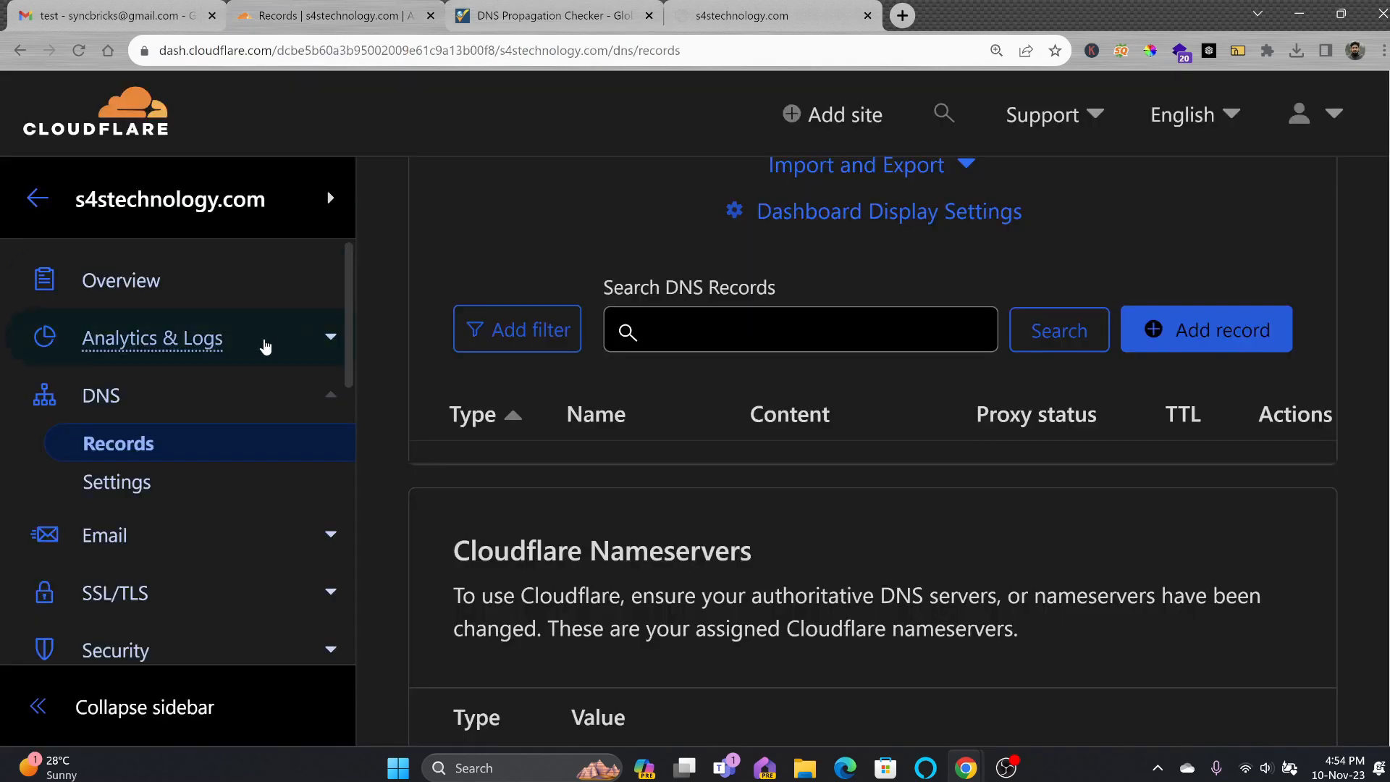
key(ctrl+minus)
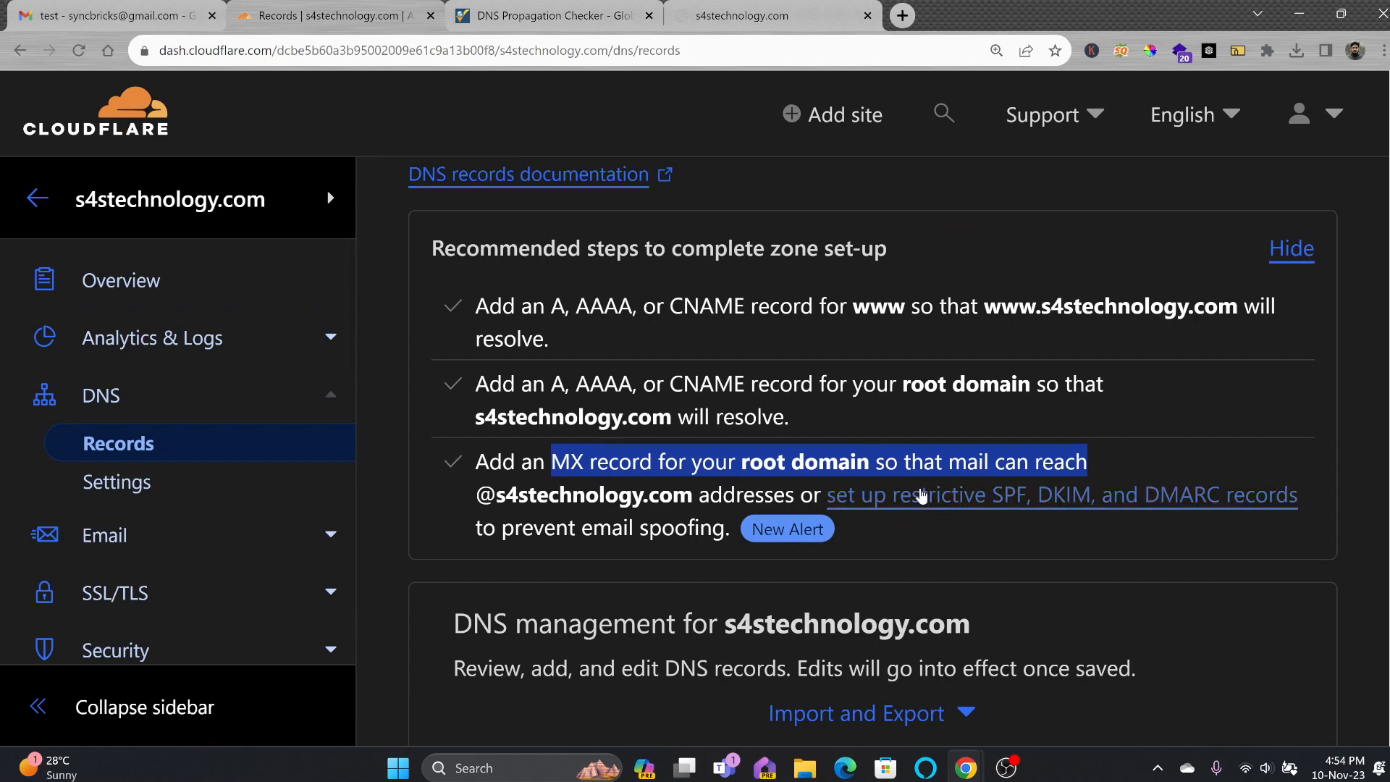
click(706, 499)
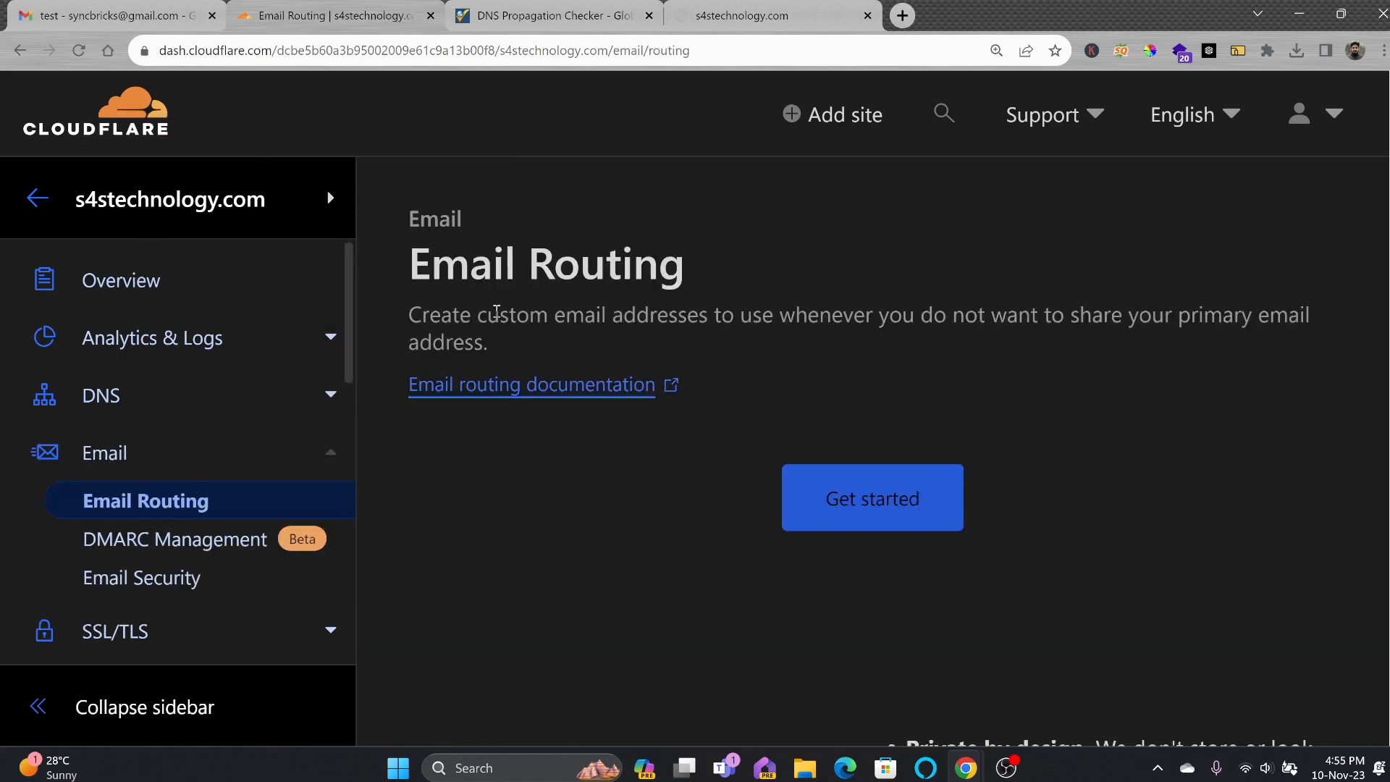
drag(410, 316, 505, 348)
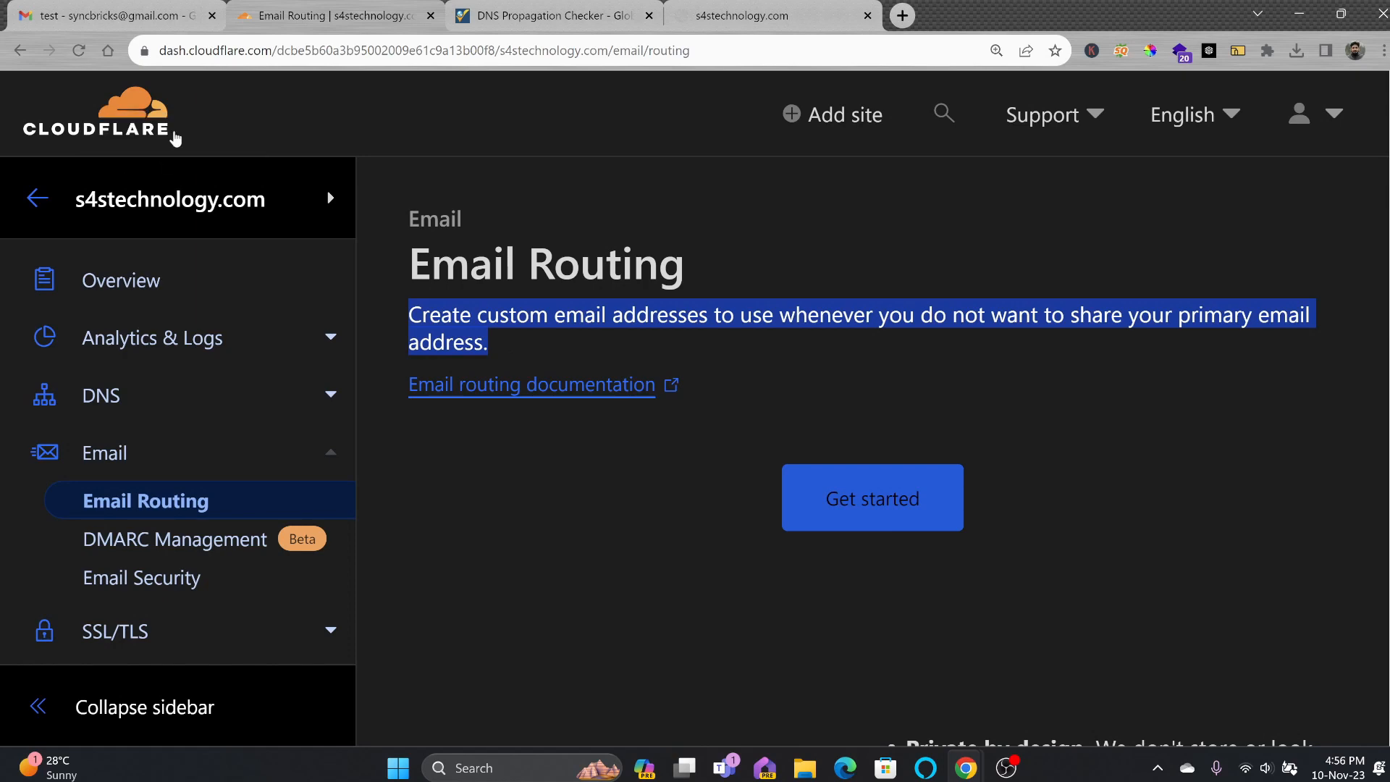
click(187, 23)
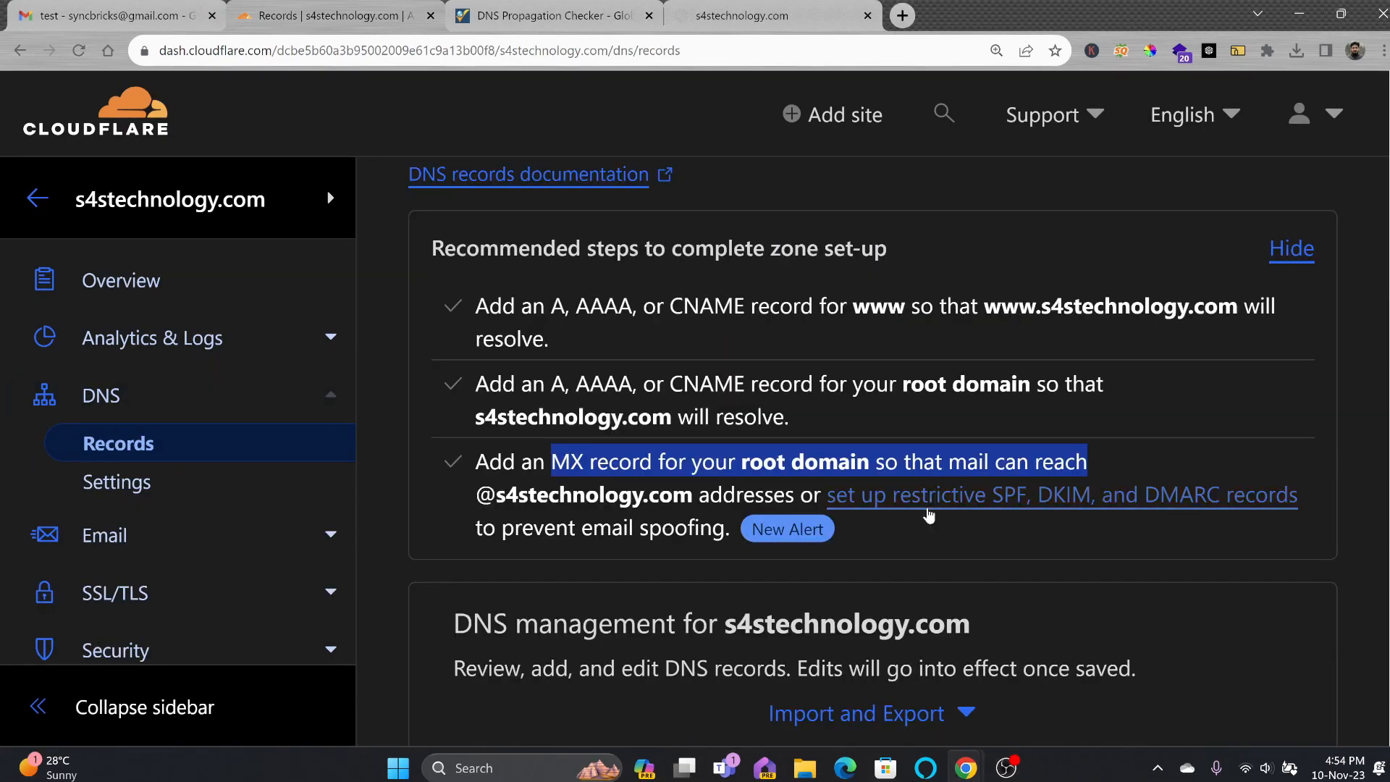
Add restrictive SPF, DKIM and DMARC TXT records using a Gmail reporting address.
click(927, 510)
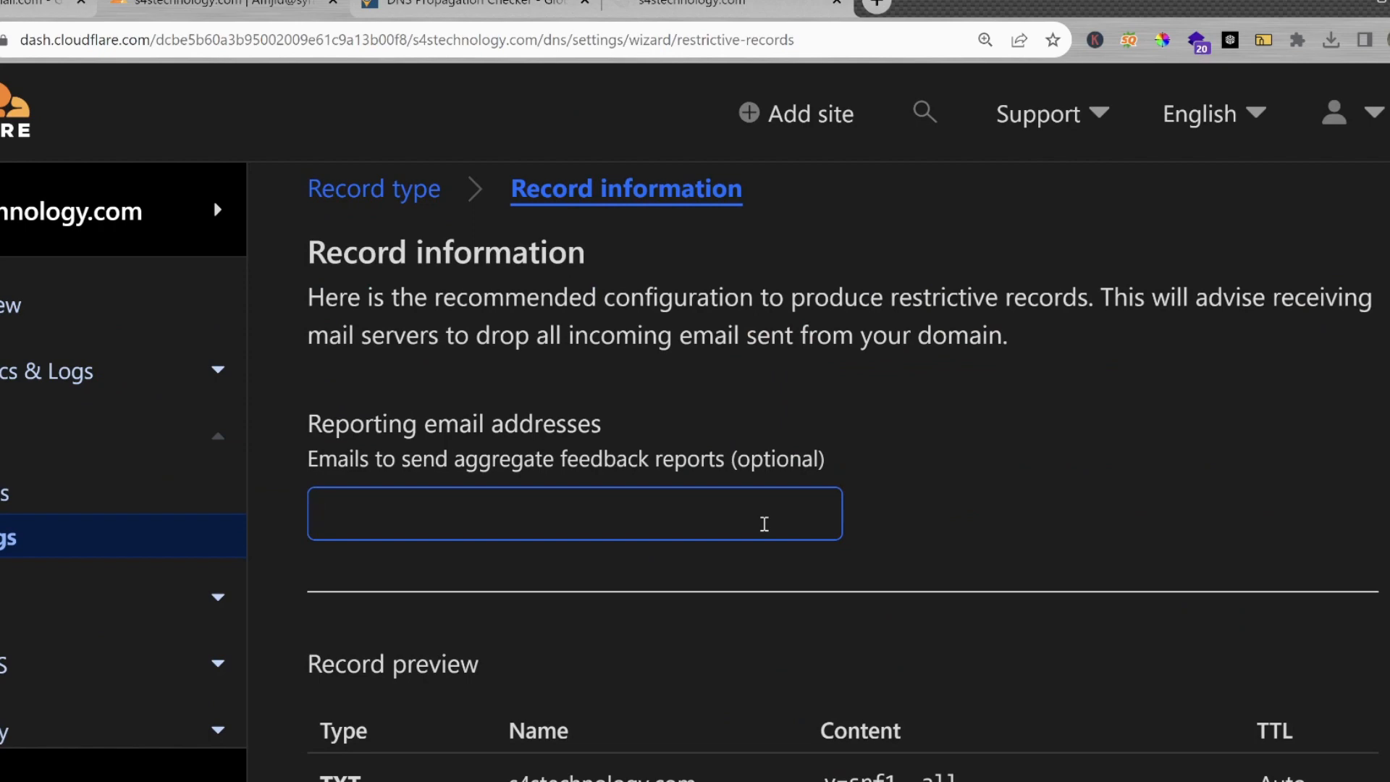
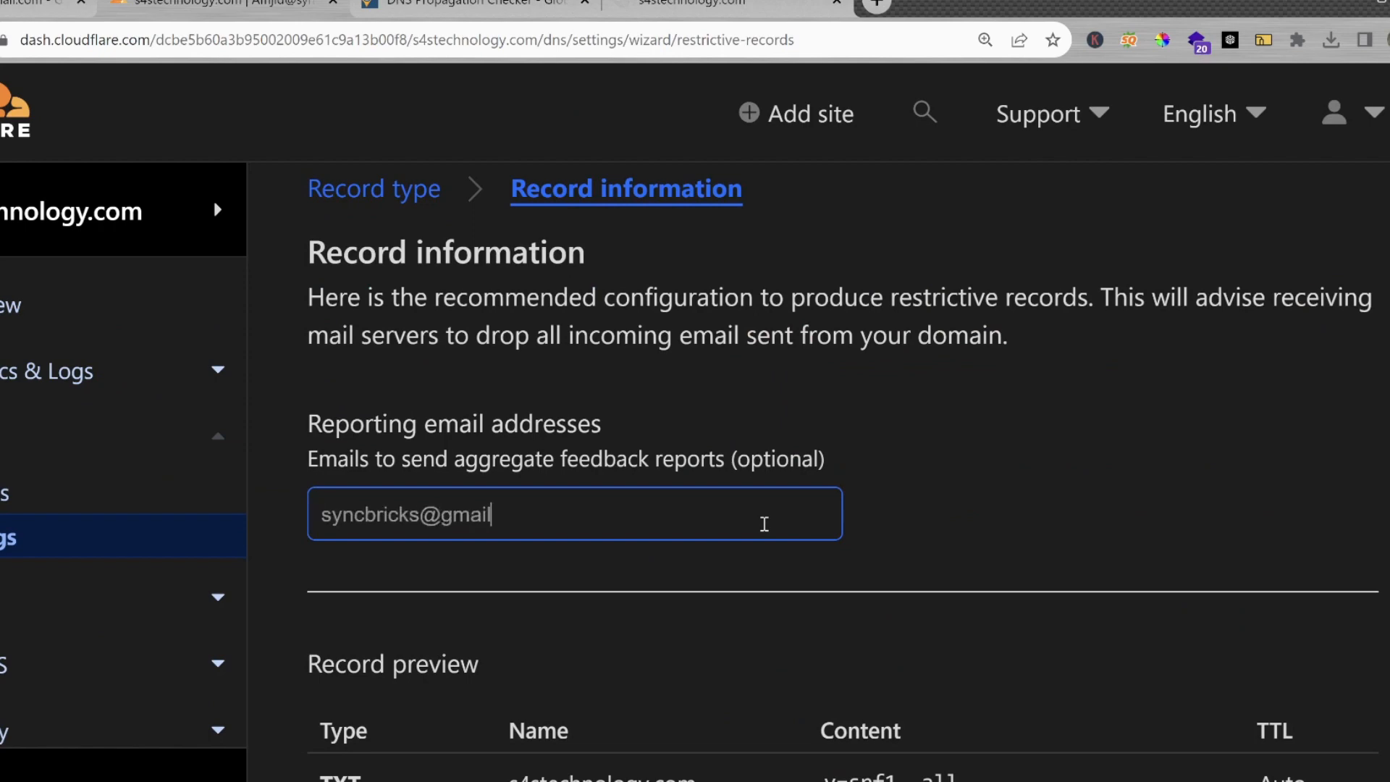
scroll(785, 521, down, 1)
scroll(831, 662, down, 2)
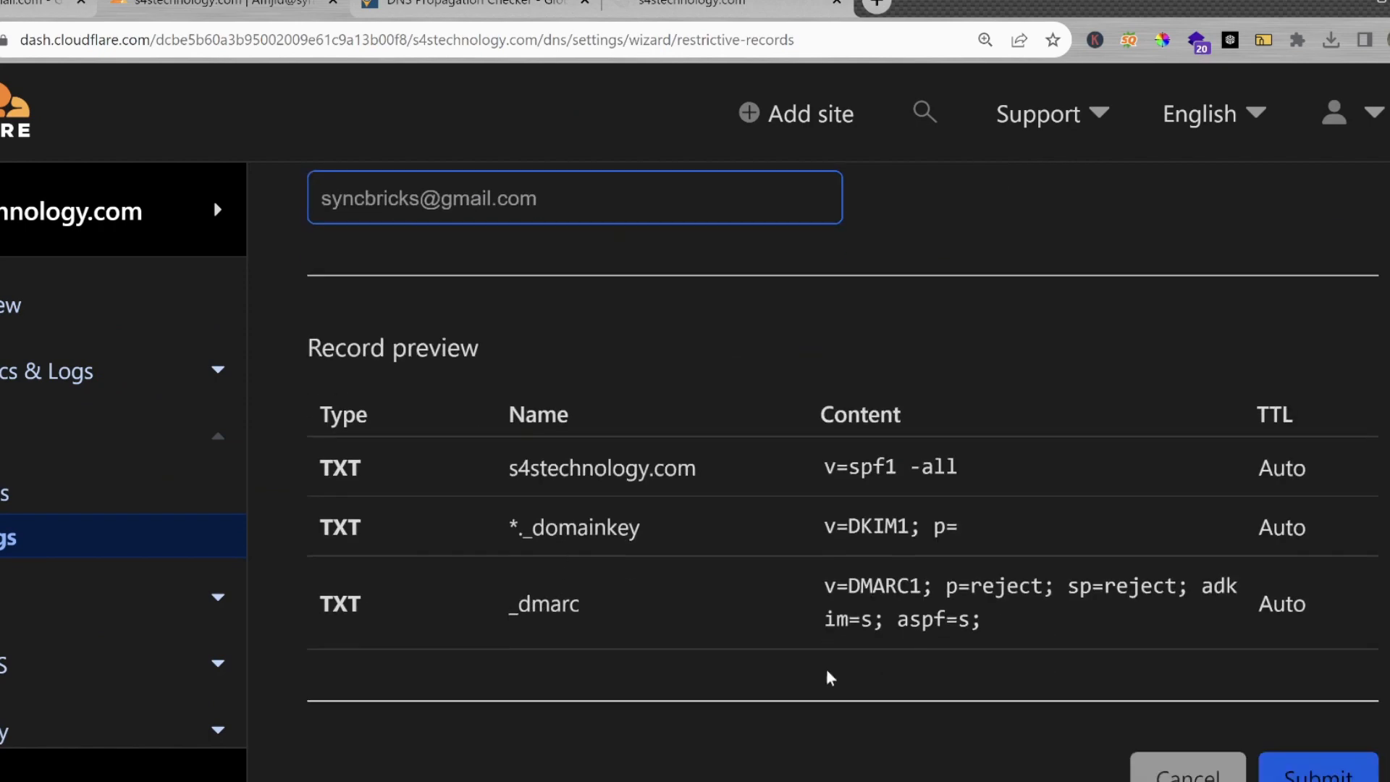
scroll(525, 380, up, 1)
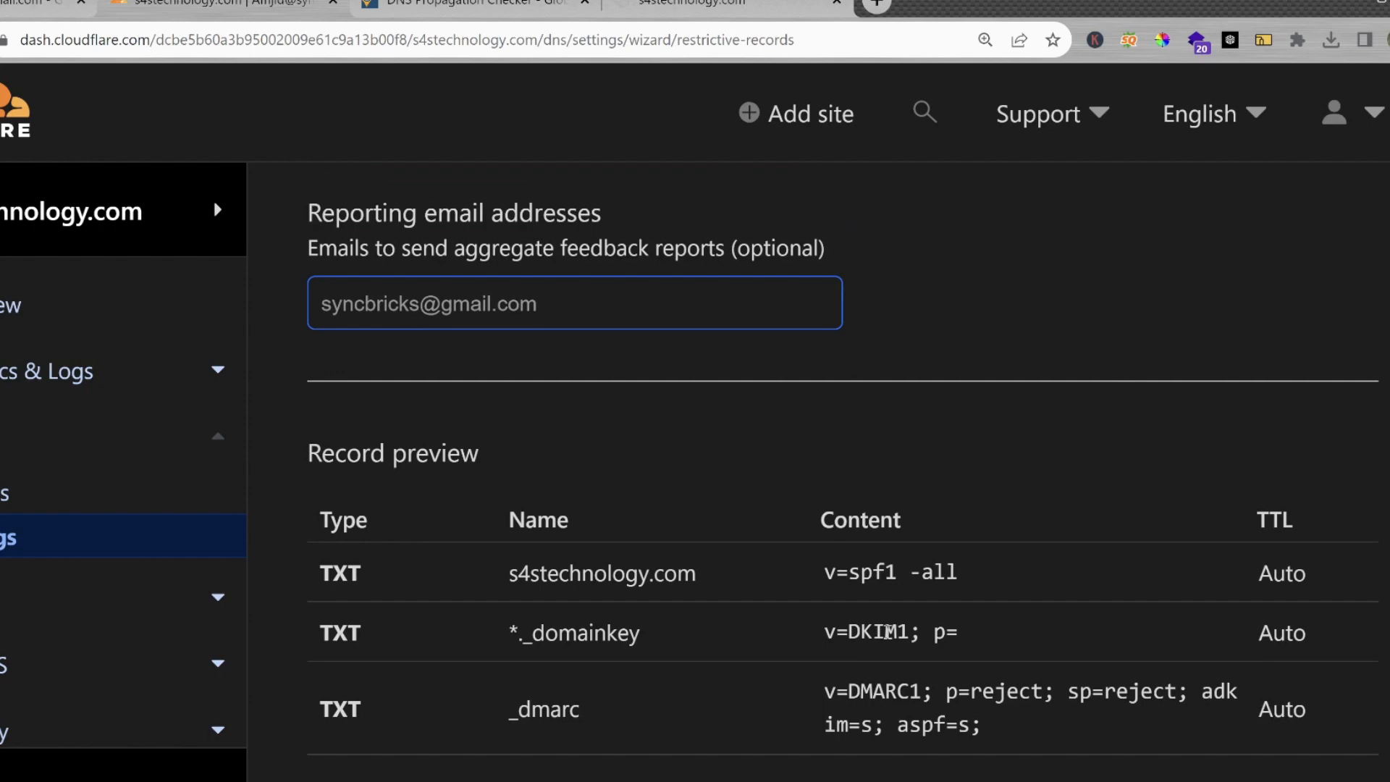
scroll(775, 553, down, 5)
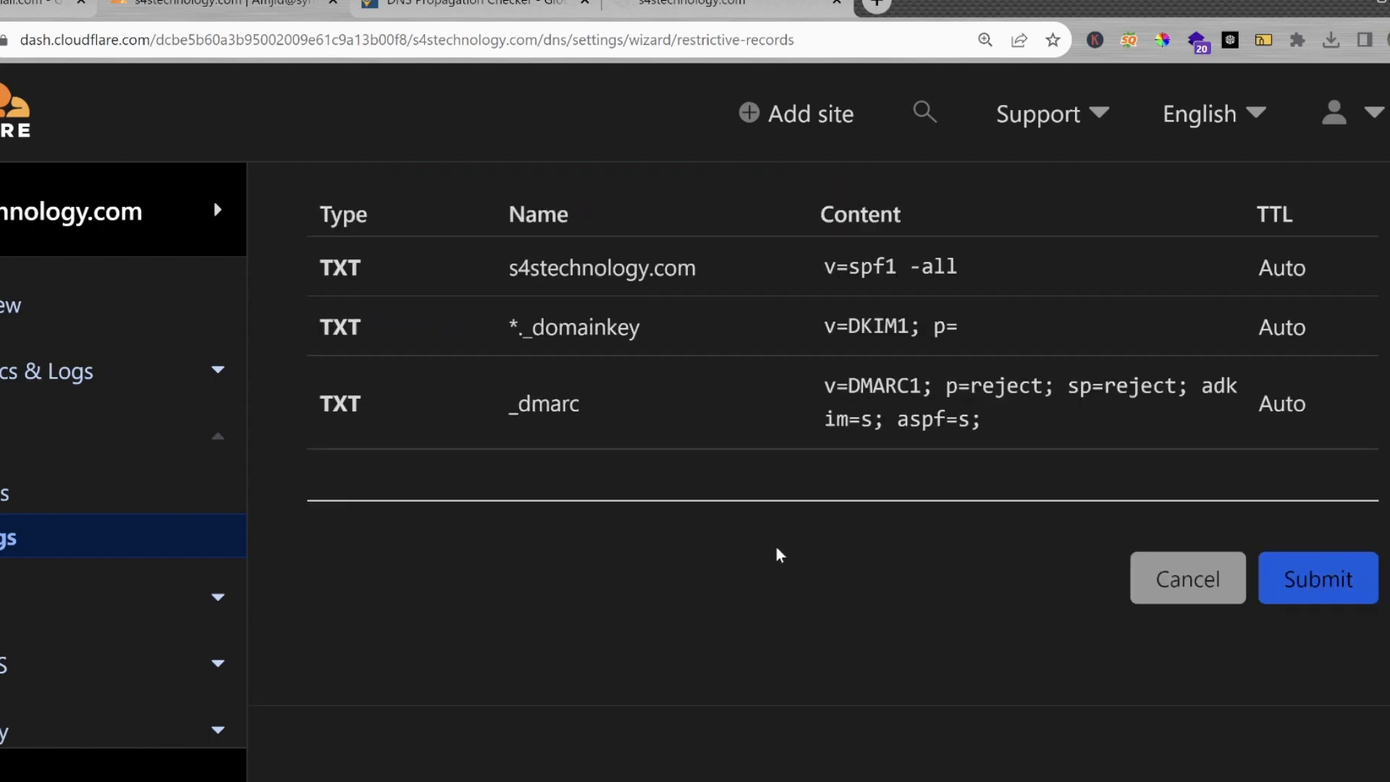
click(1340, 481)
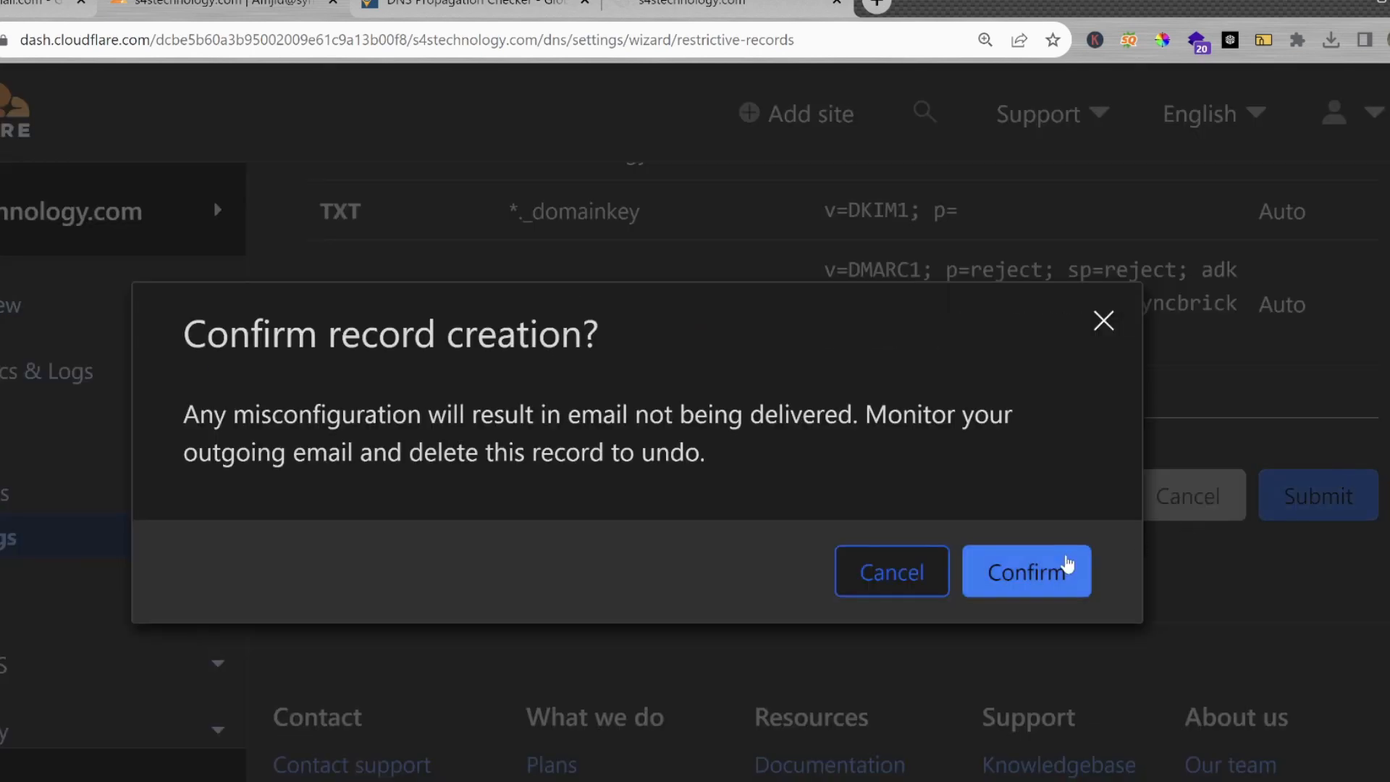
click(1058, 569)
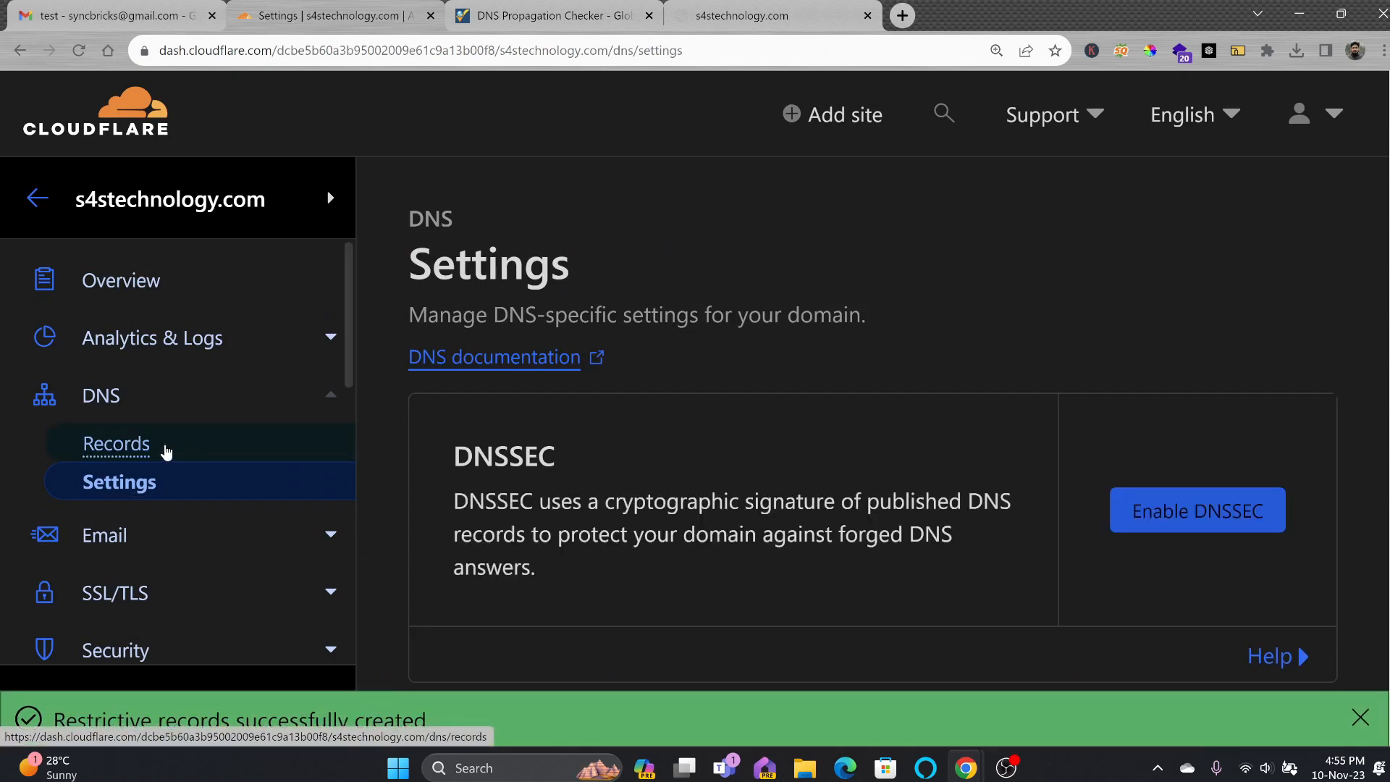
Check the new TXT records in DNS Records, then start Email Routing setup.
click(172, 454)
scroll(1182, 436, down, 5)
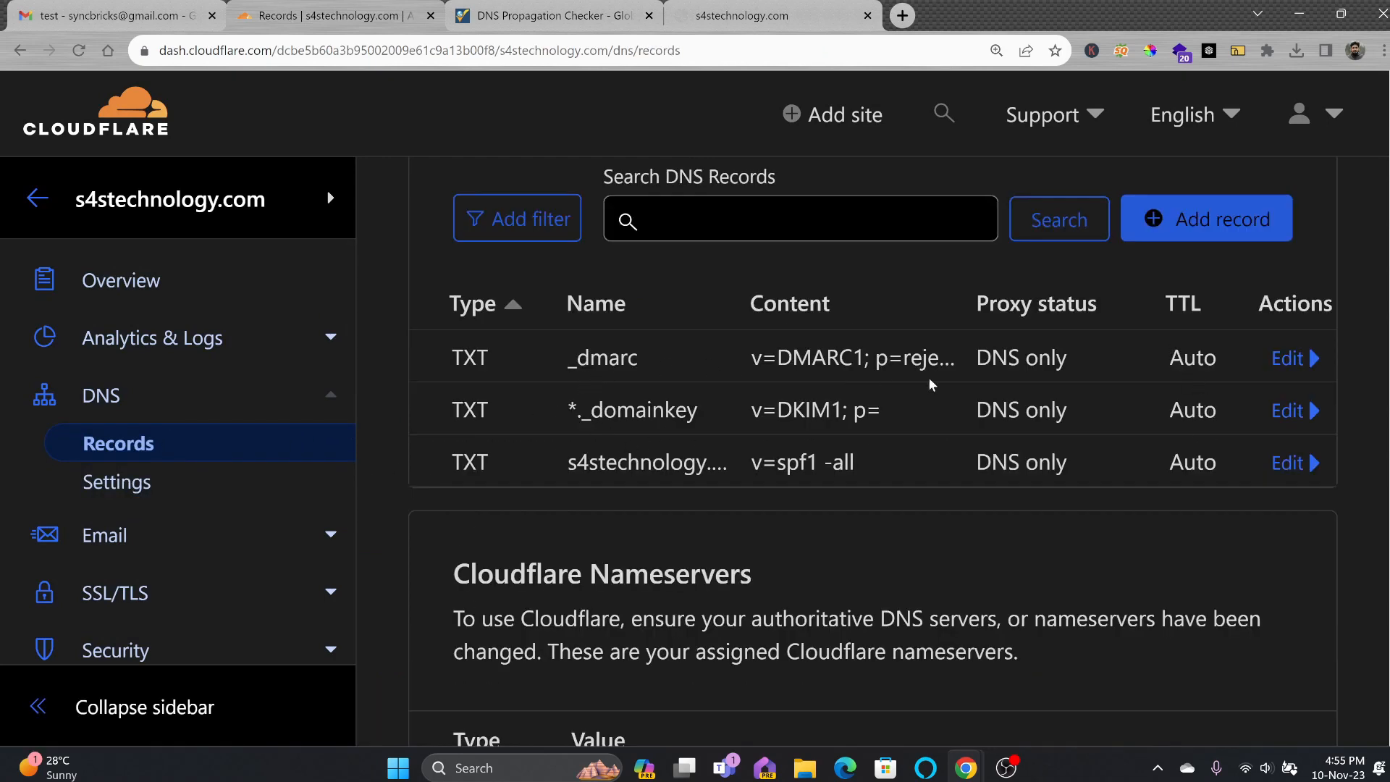
click(108, 534)
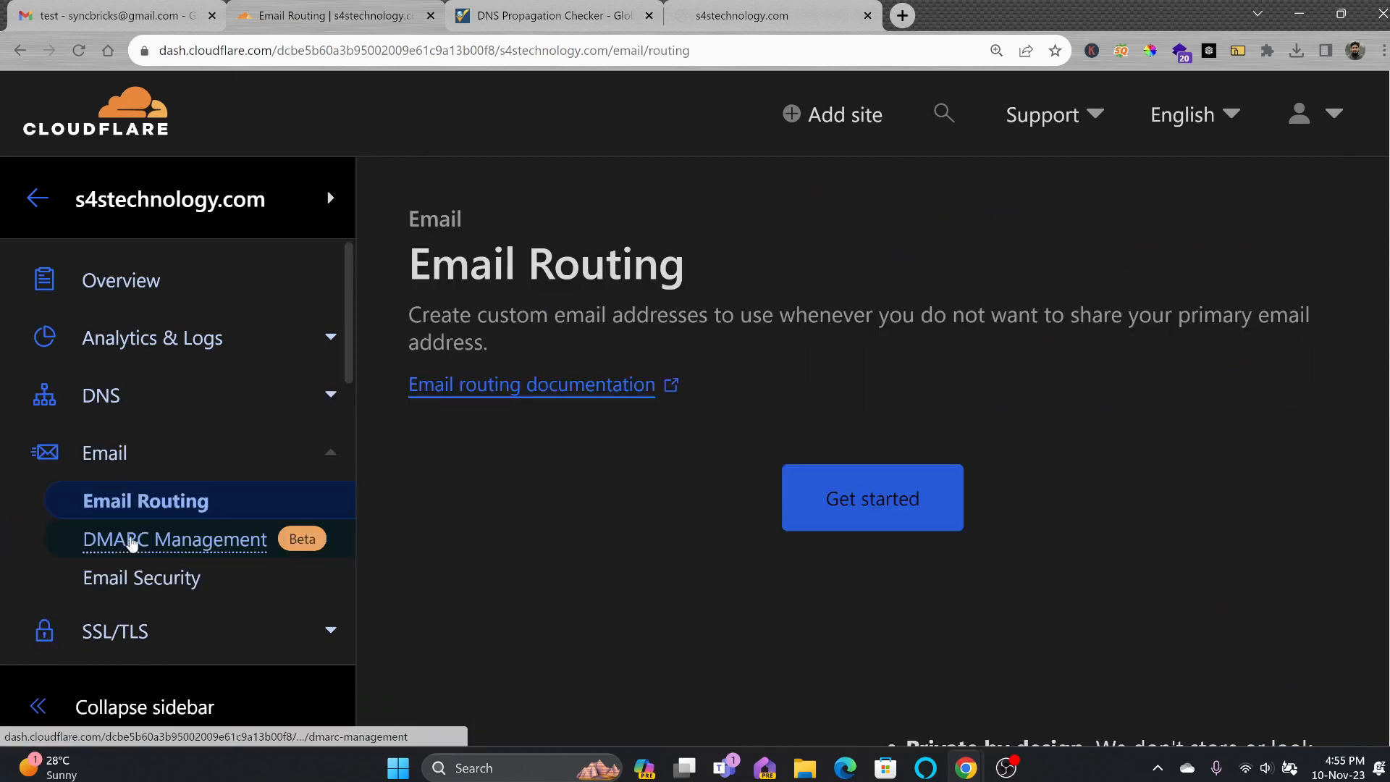
click(830, 492)
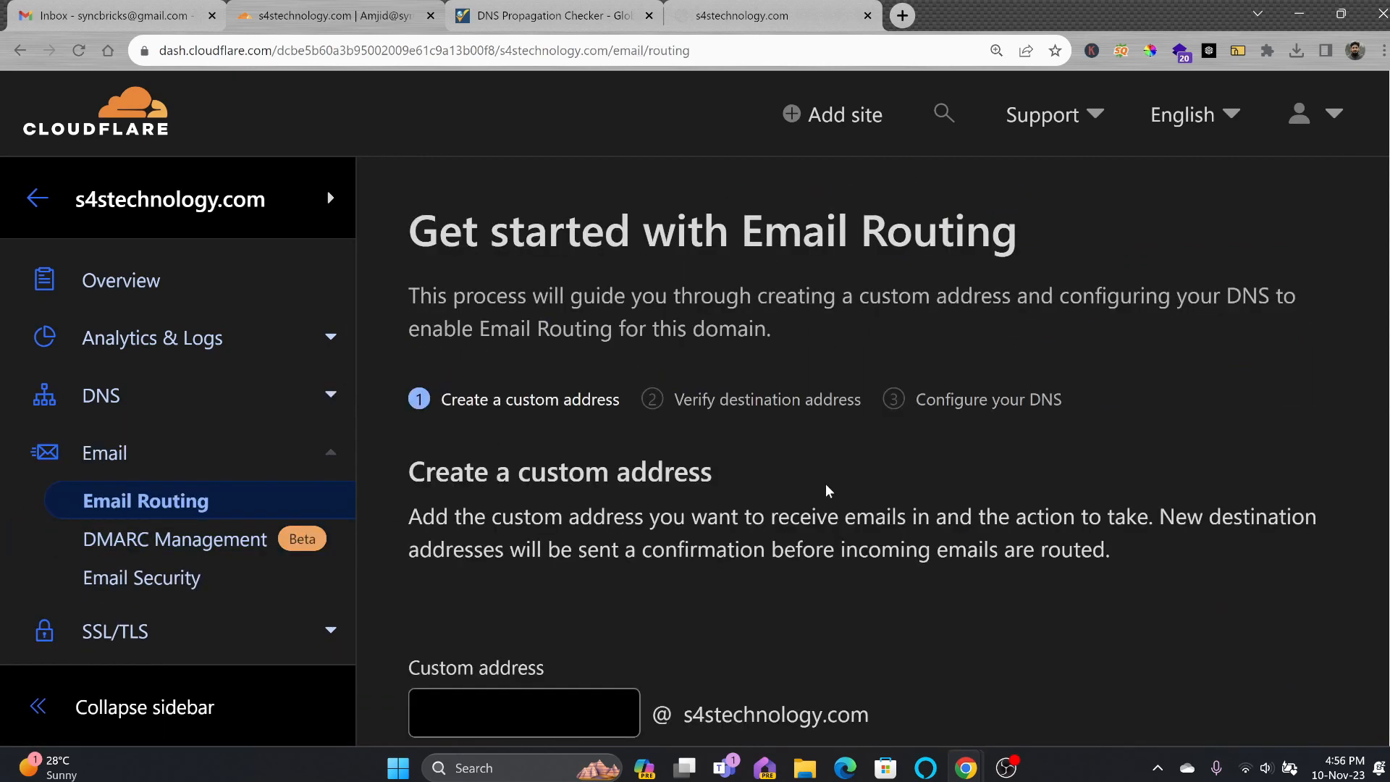
Create the 'info' custom address on s4technology.com, forwarding to the Gmail destination.
scroll(691, 453, down, 4)
click(555, 451)
text(info)
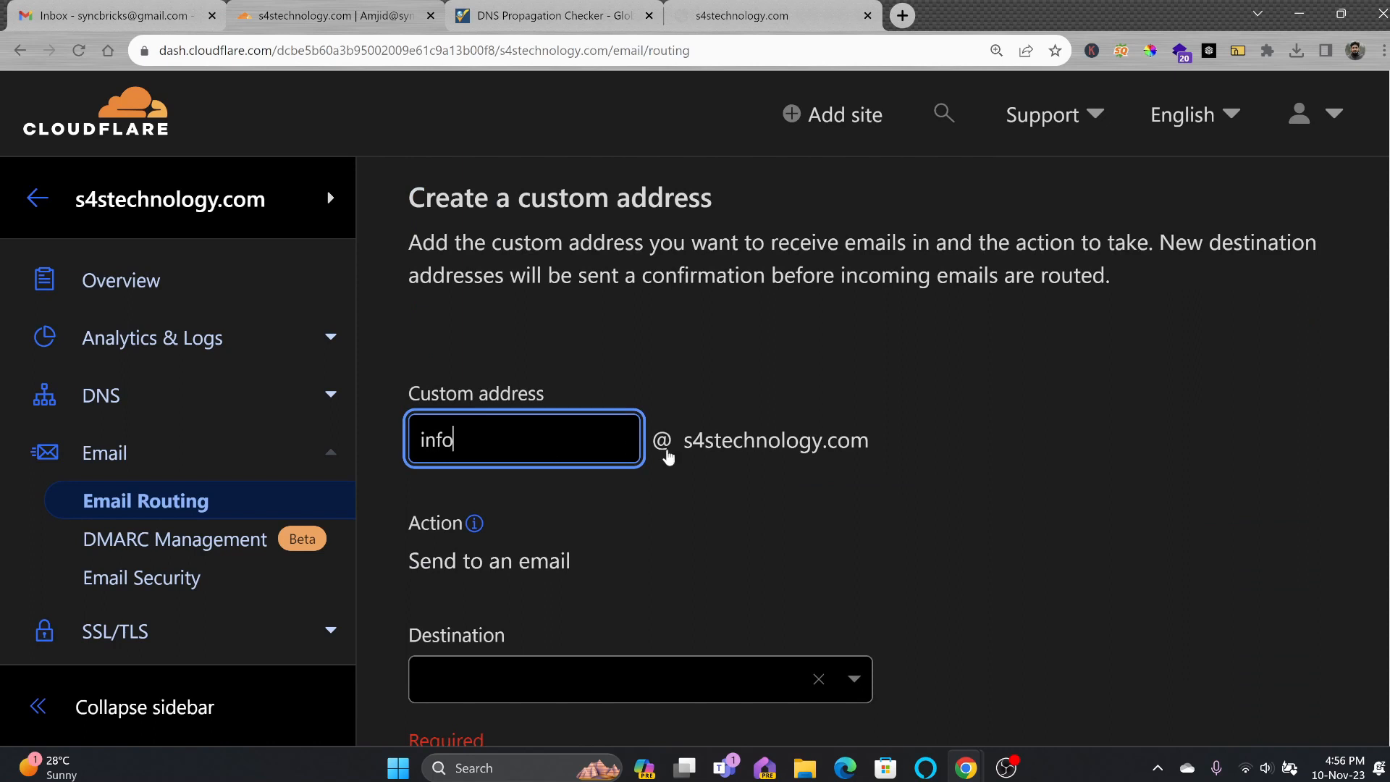
click(724, 679)
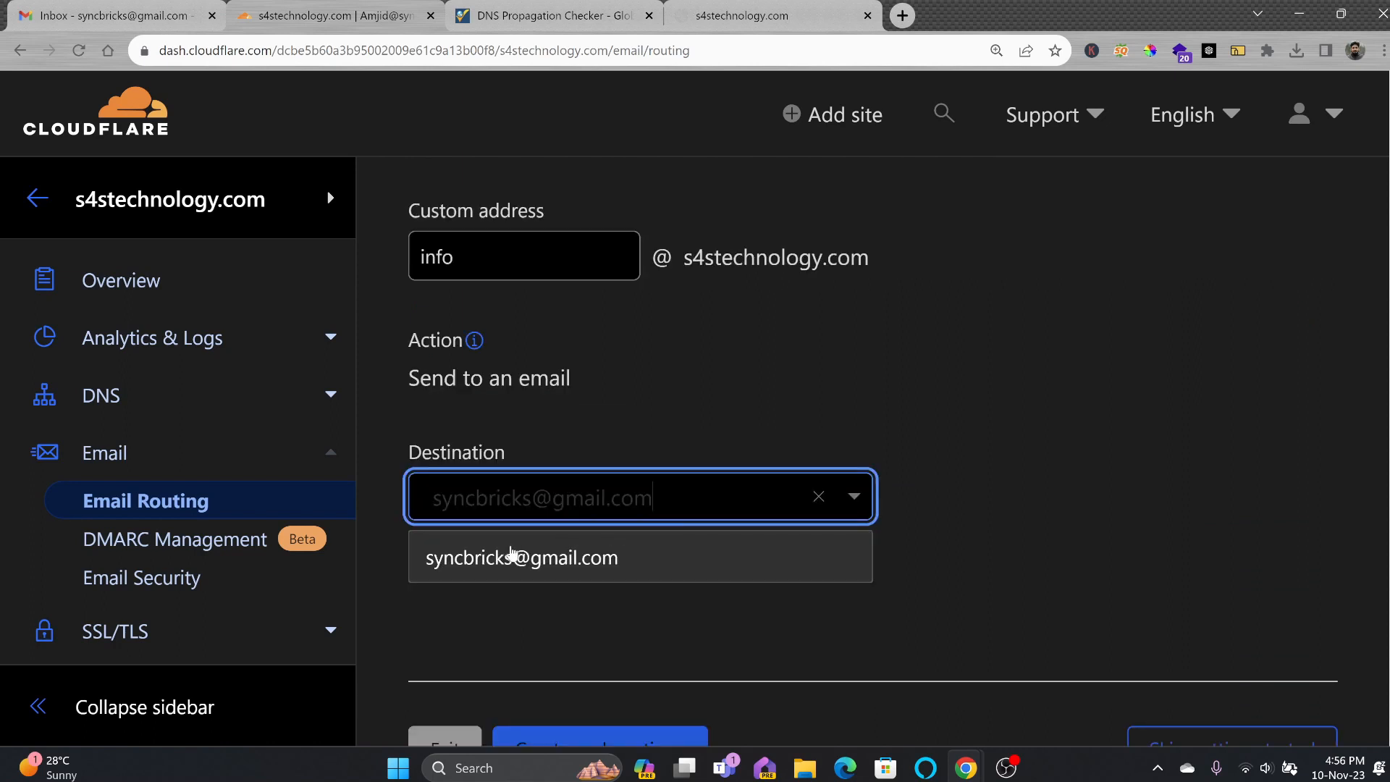
click(509, 564)
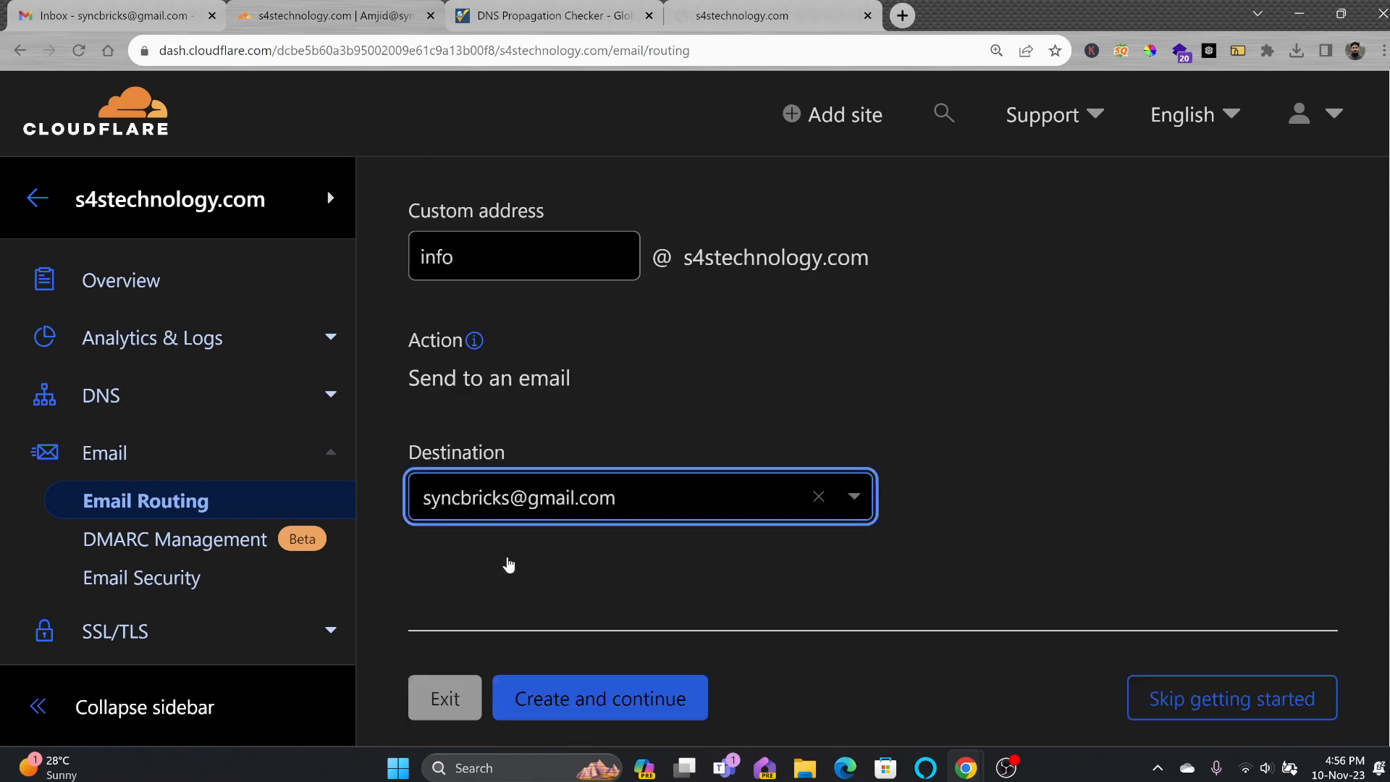
scroll(724, 585, down, 3)
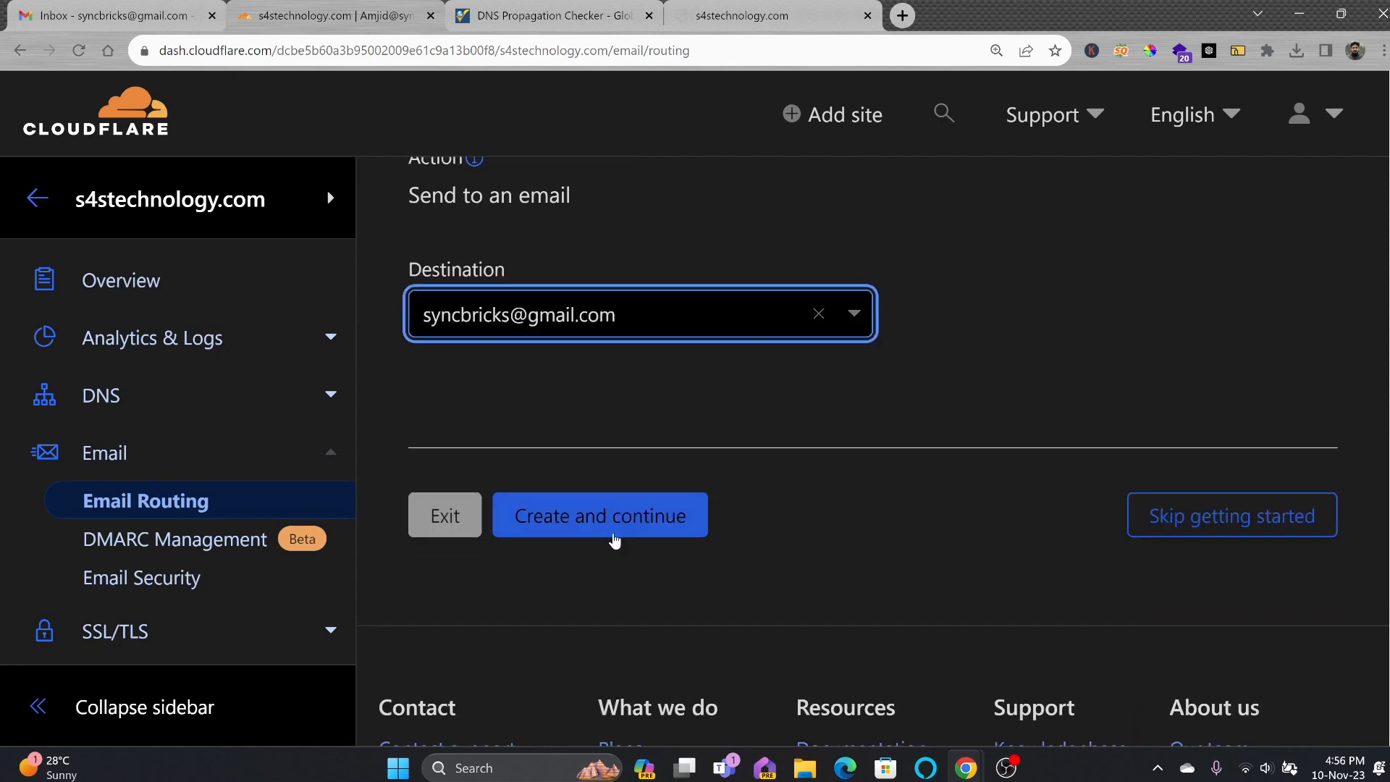
click(612, 531)
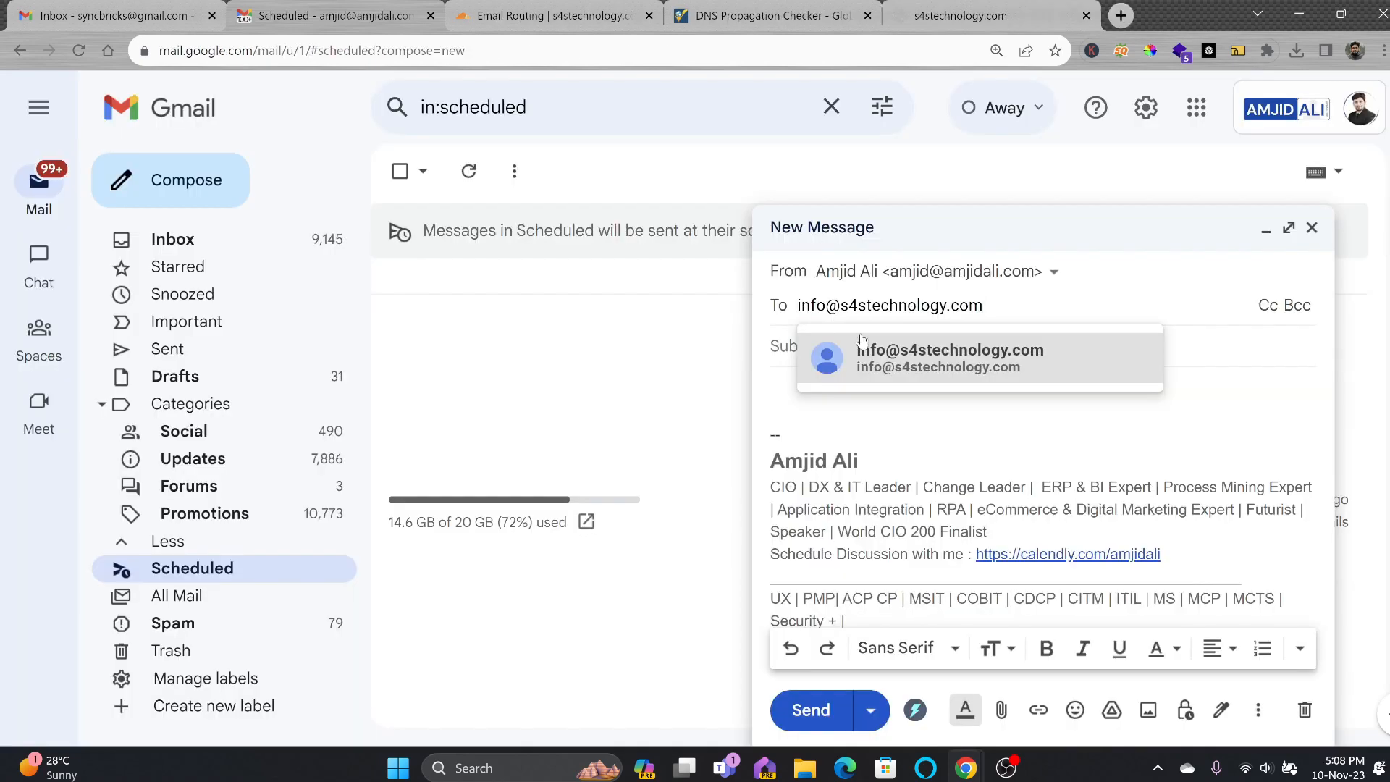
click(865, 351)
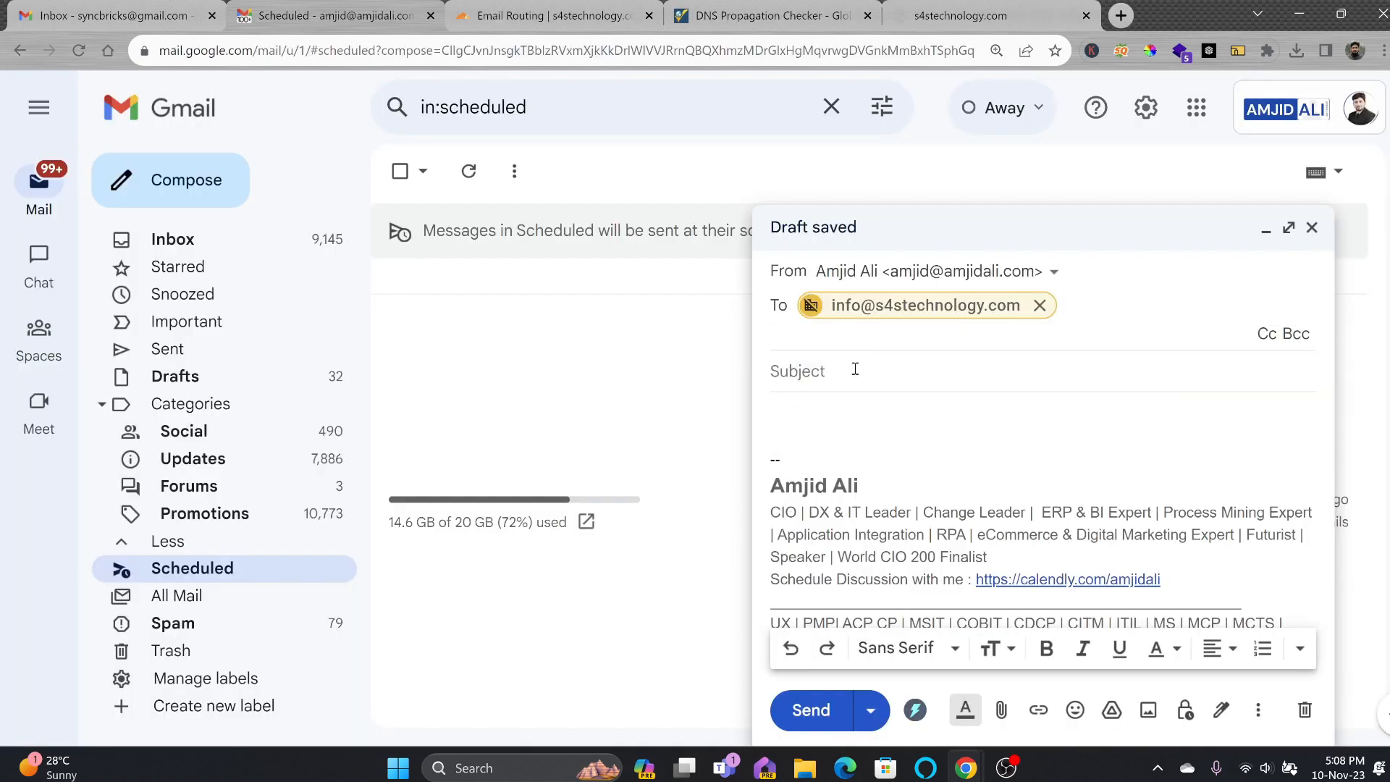
Send a test email with subject 'test' to the info address.
click(855, 369)
text(test)
key(Tab)
text(tes)
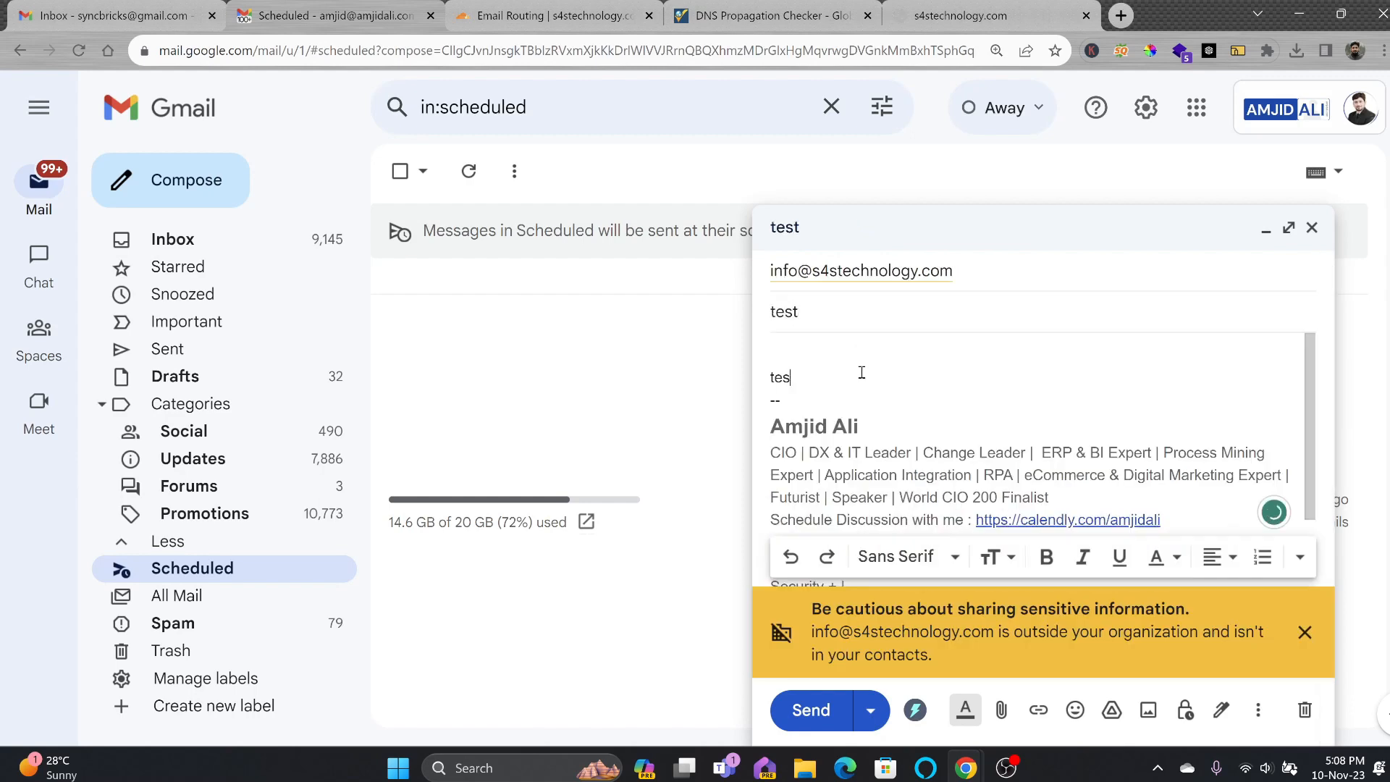
click(810, 710)
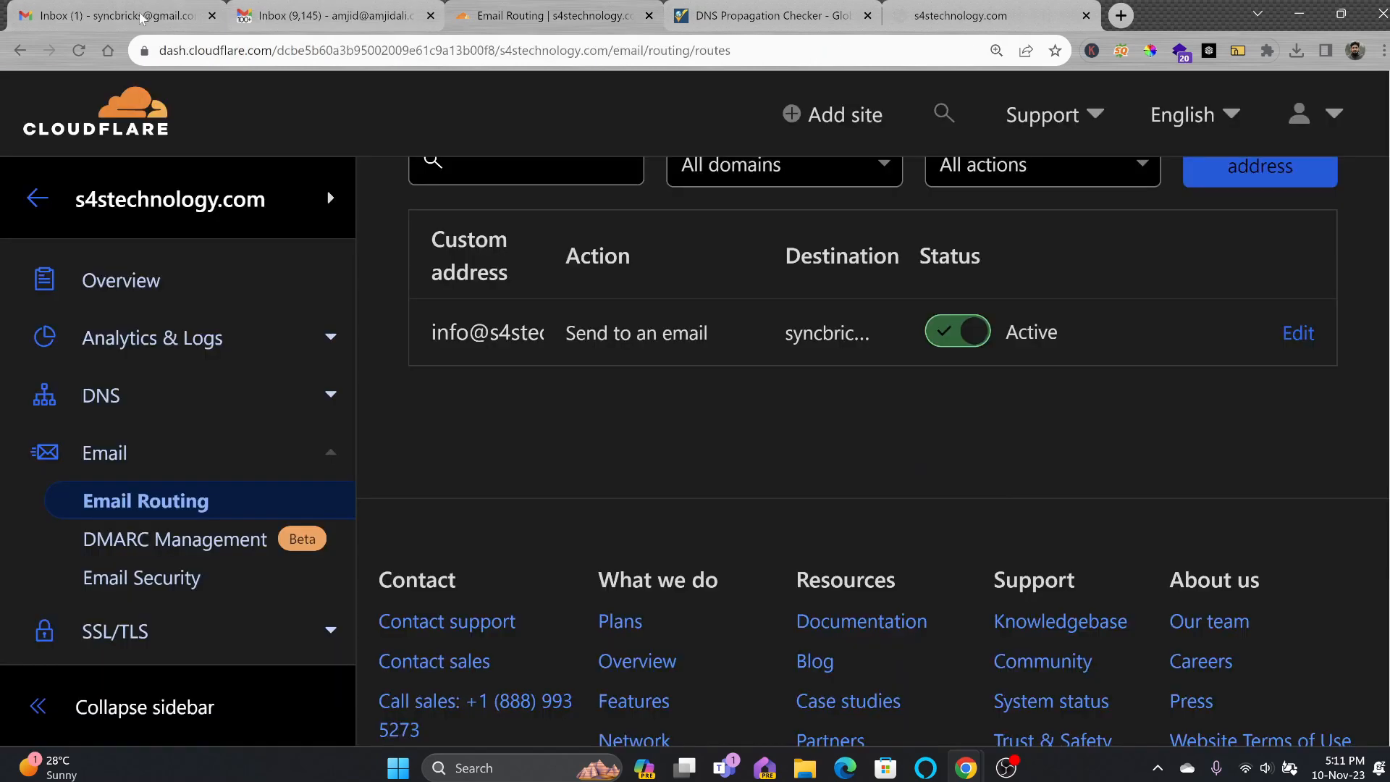
Open the forwarded test email in the receiving inbox and check its recipient details.
click(141, 17)
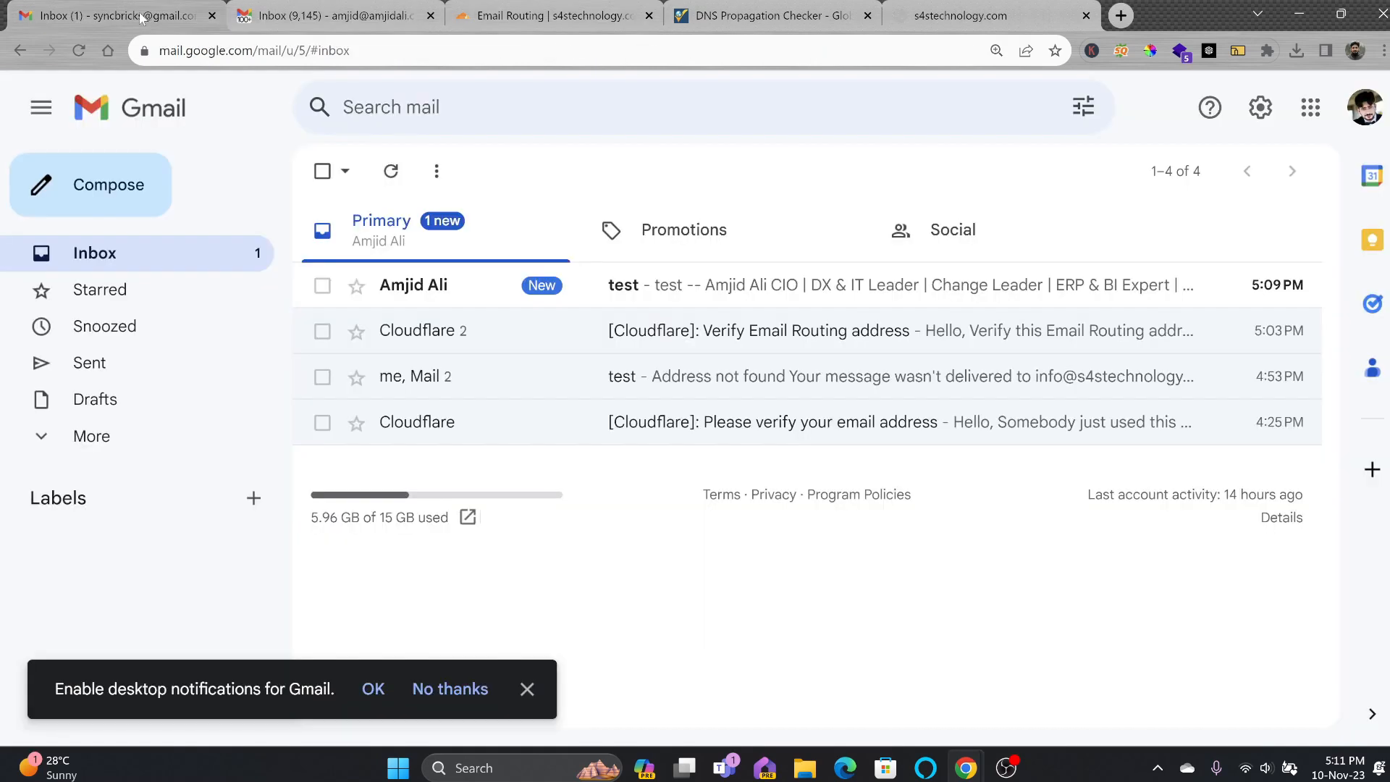
click(472, 291)
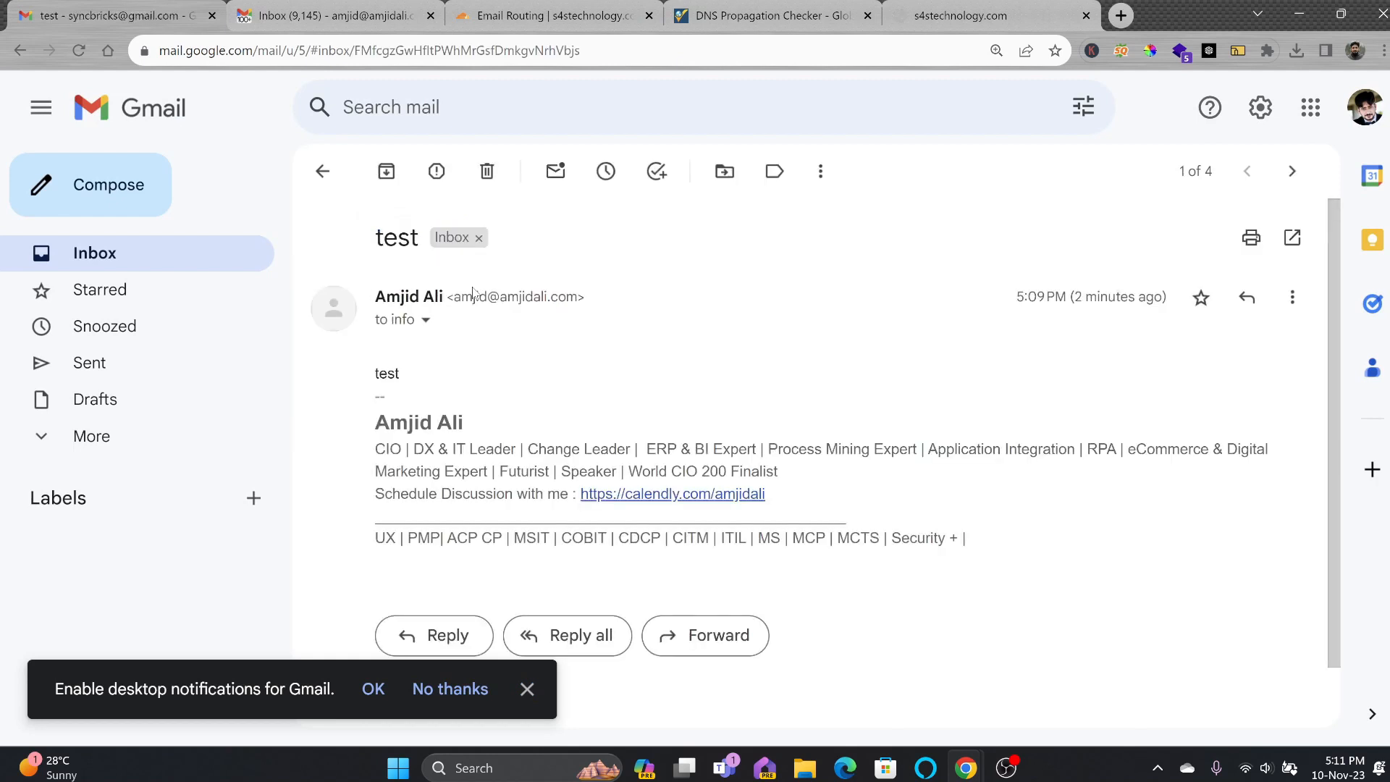
click(426, 319)
drag(549, 384, 734, 385)
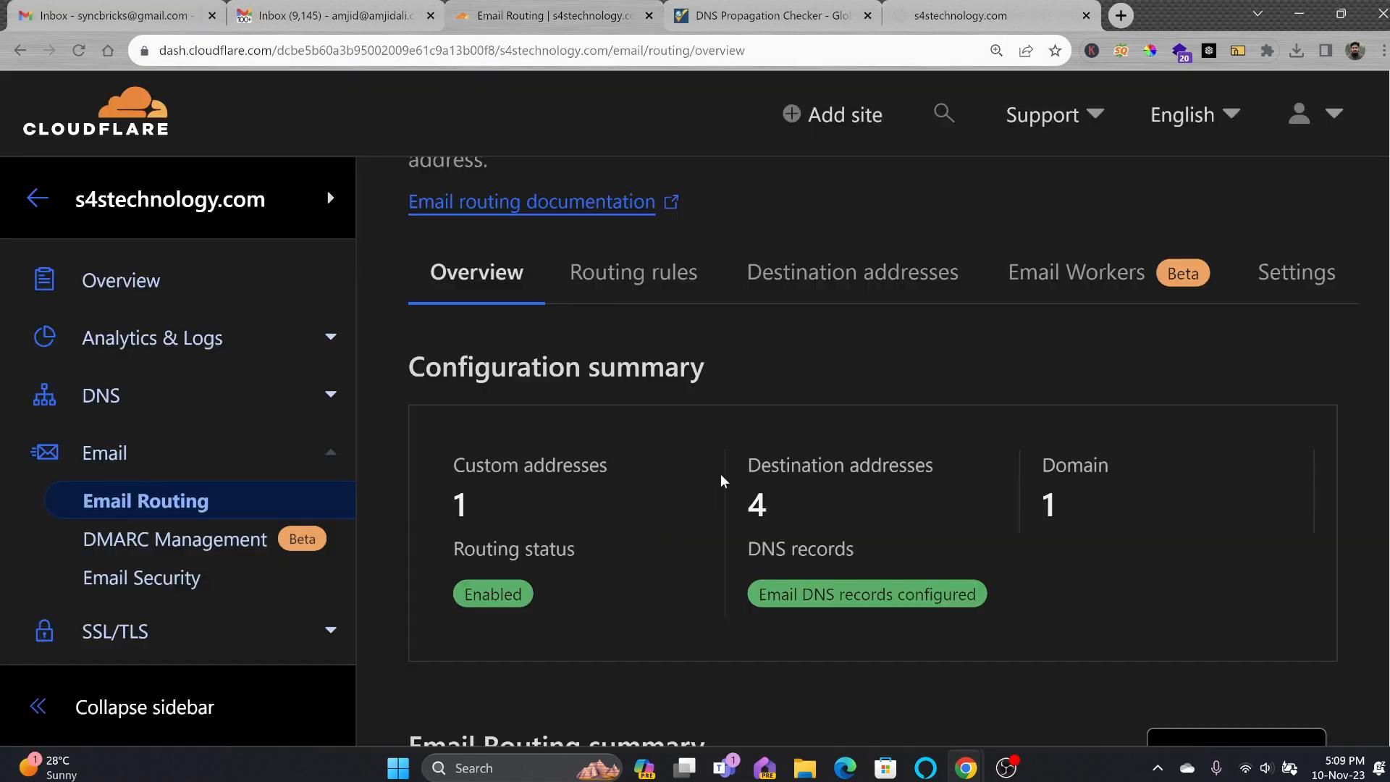
Open the info address routing rule, try the Drop action, then discard the edit.
scroll(478, 488, up, 3)
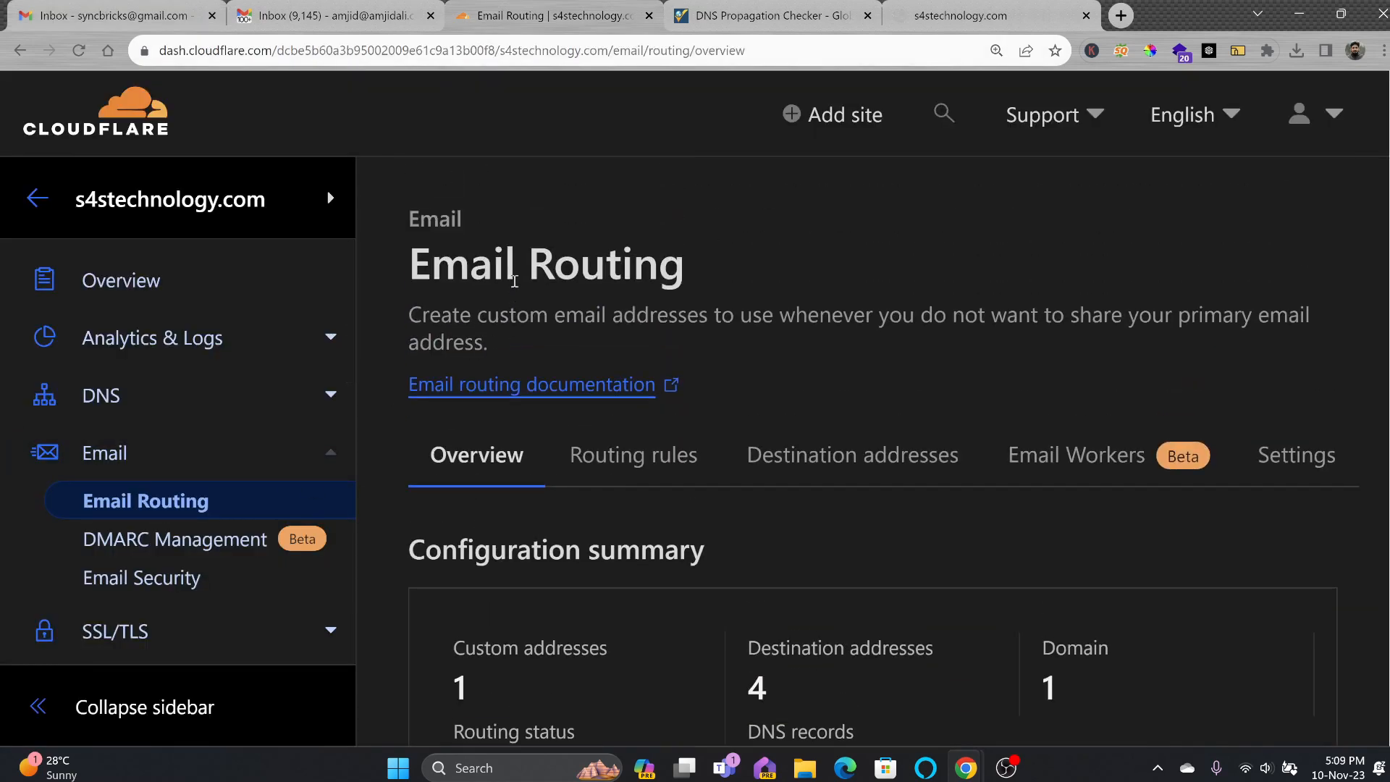
scroll(595, 402, down, 2)
click(634, 270)
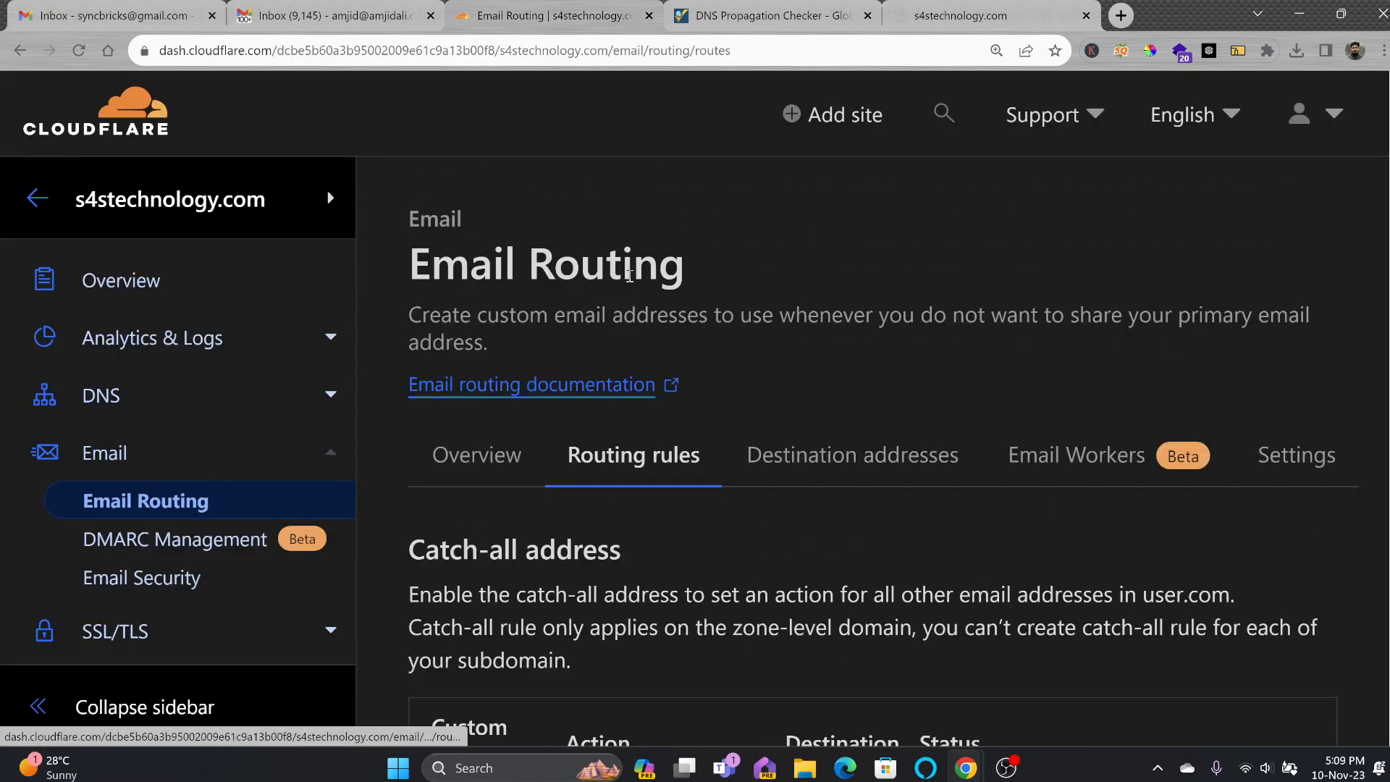
scroll(661, 373, down, 1)
scroll(659, 373, down, 10)
click(582, 433)
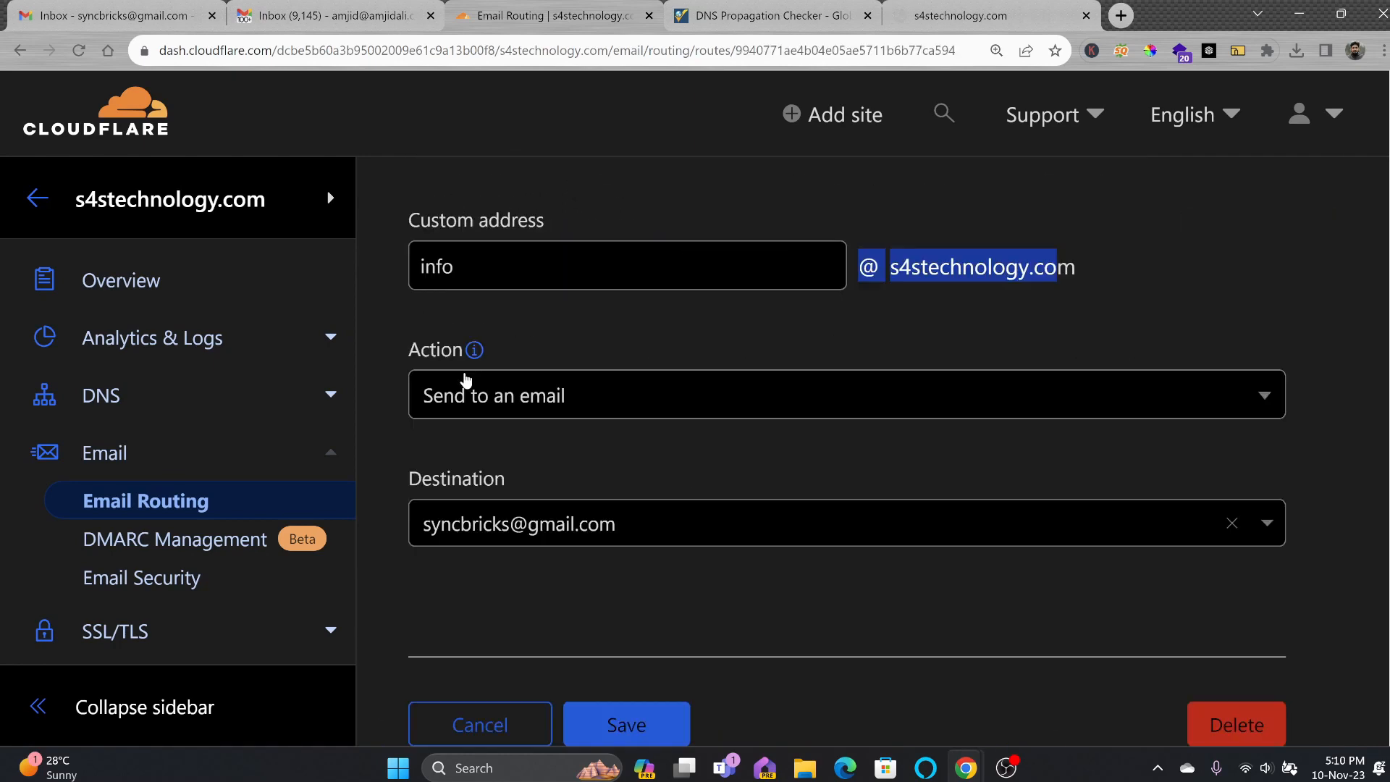
click(483, 403)
click(481, 562)
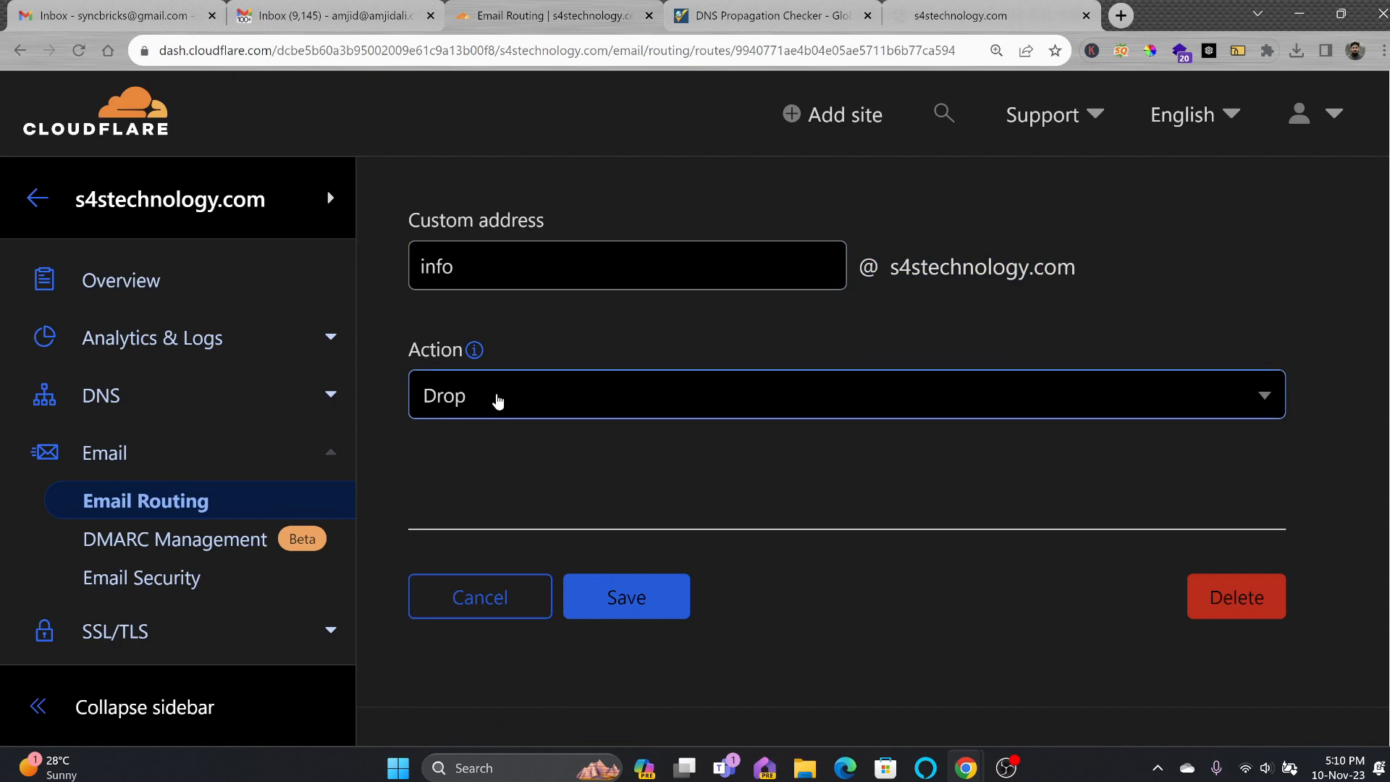
click(497, 400)
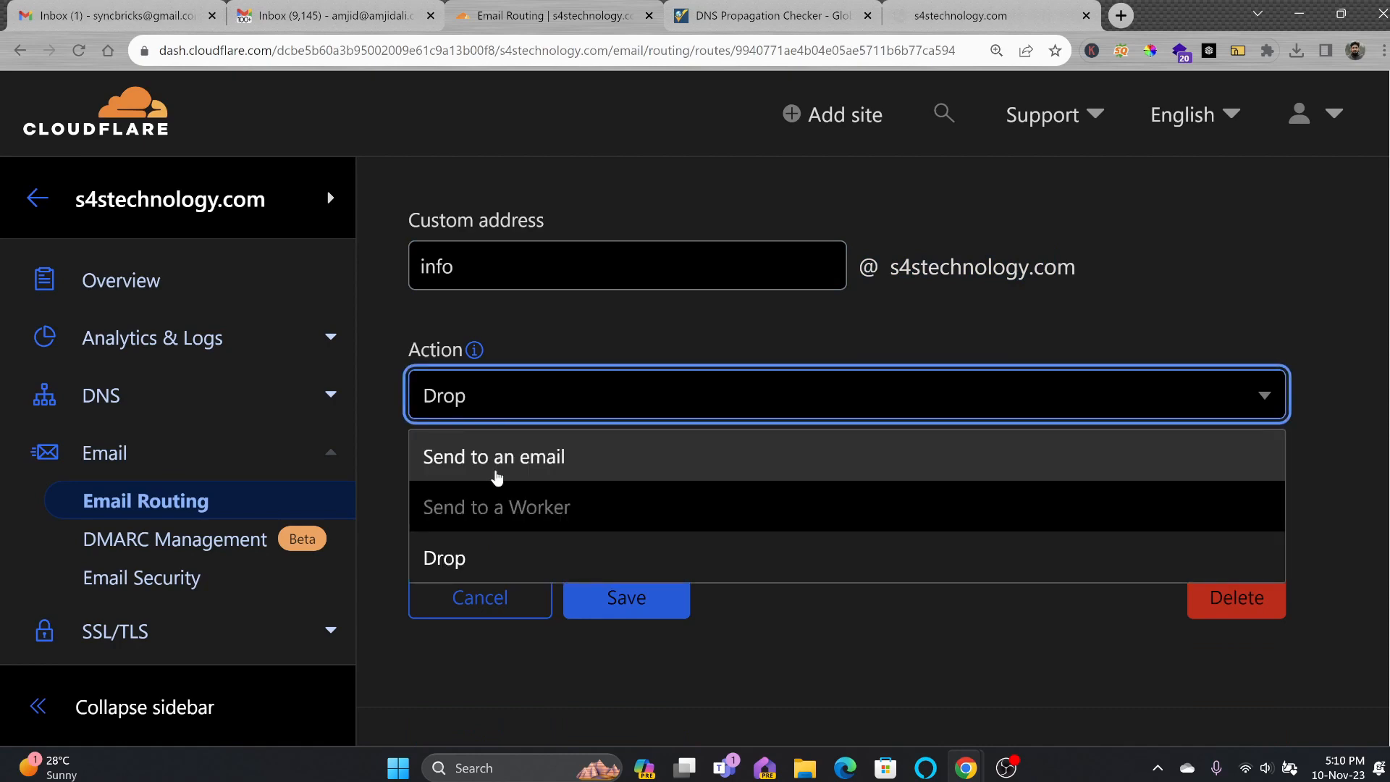
click(498, 469)
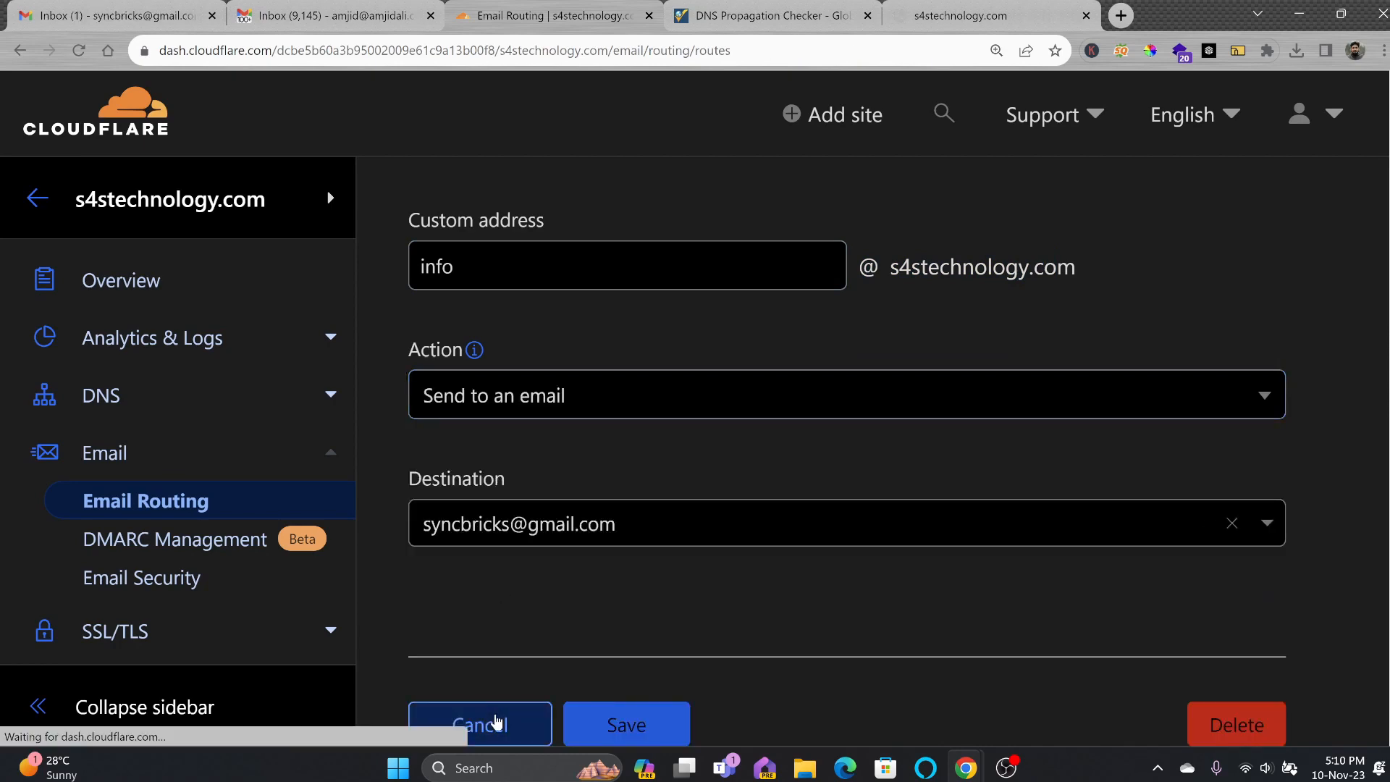
click(496, 720)
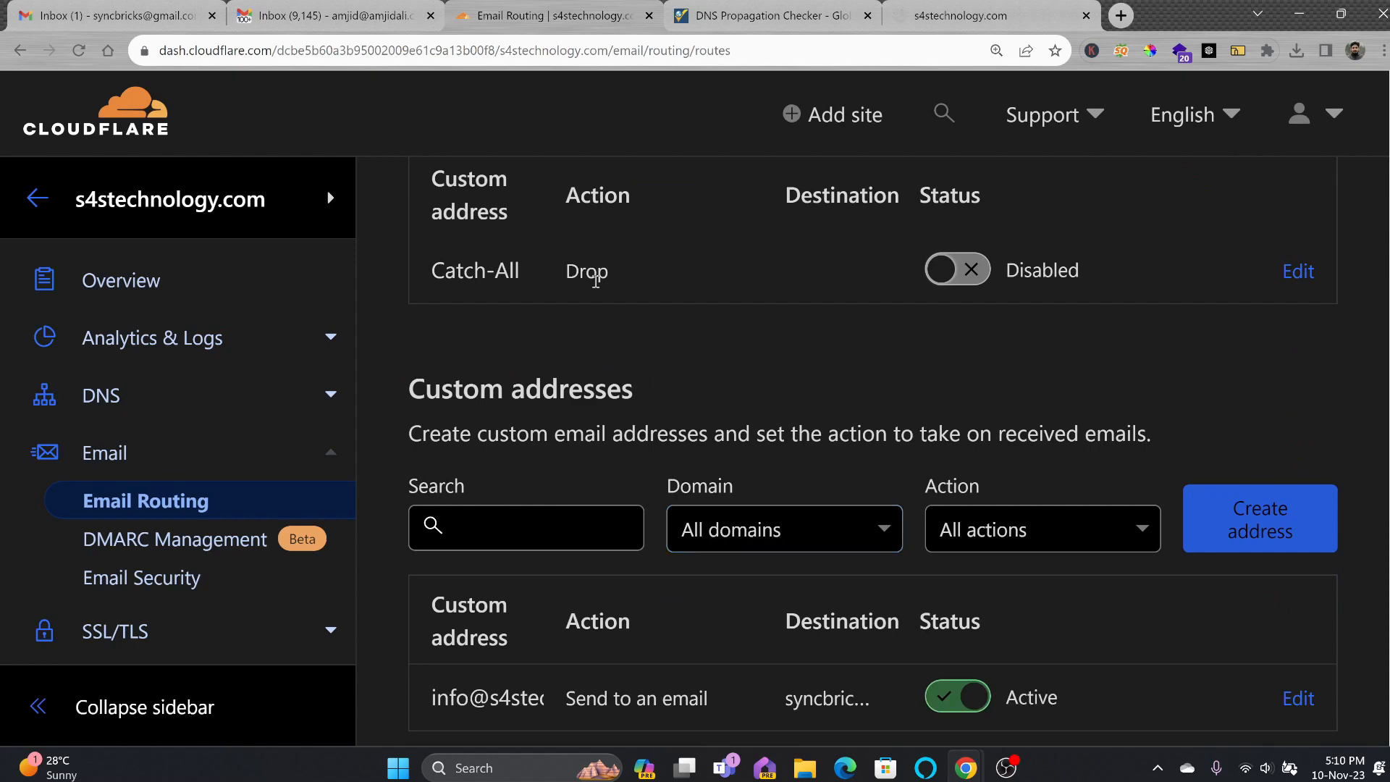
Set the catch-all address action to 'Send to an email' with the Gmail destination, and save.
scroll(541, 524, down, 2)
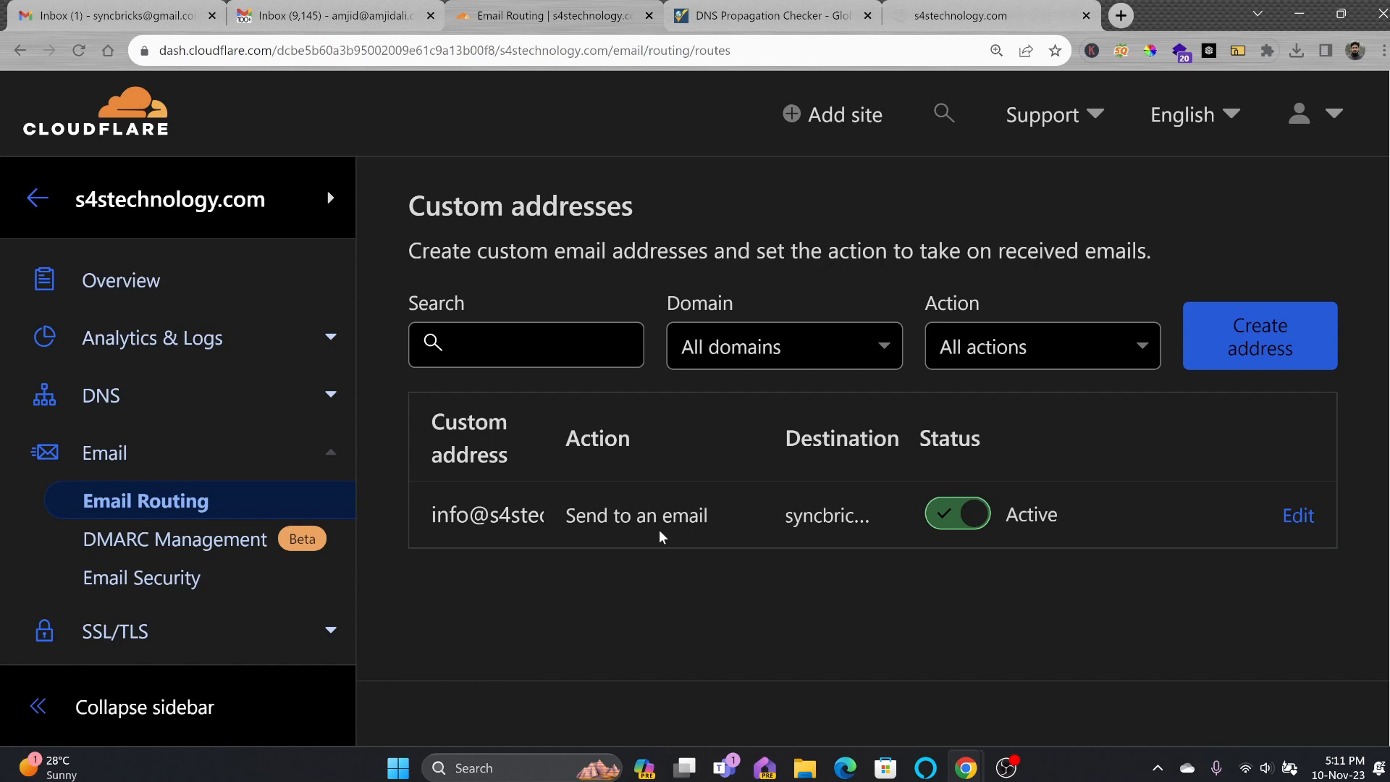
scroll(905, 449, up, 3)
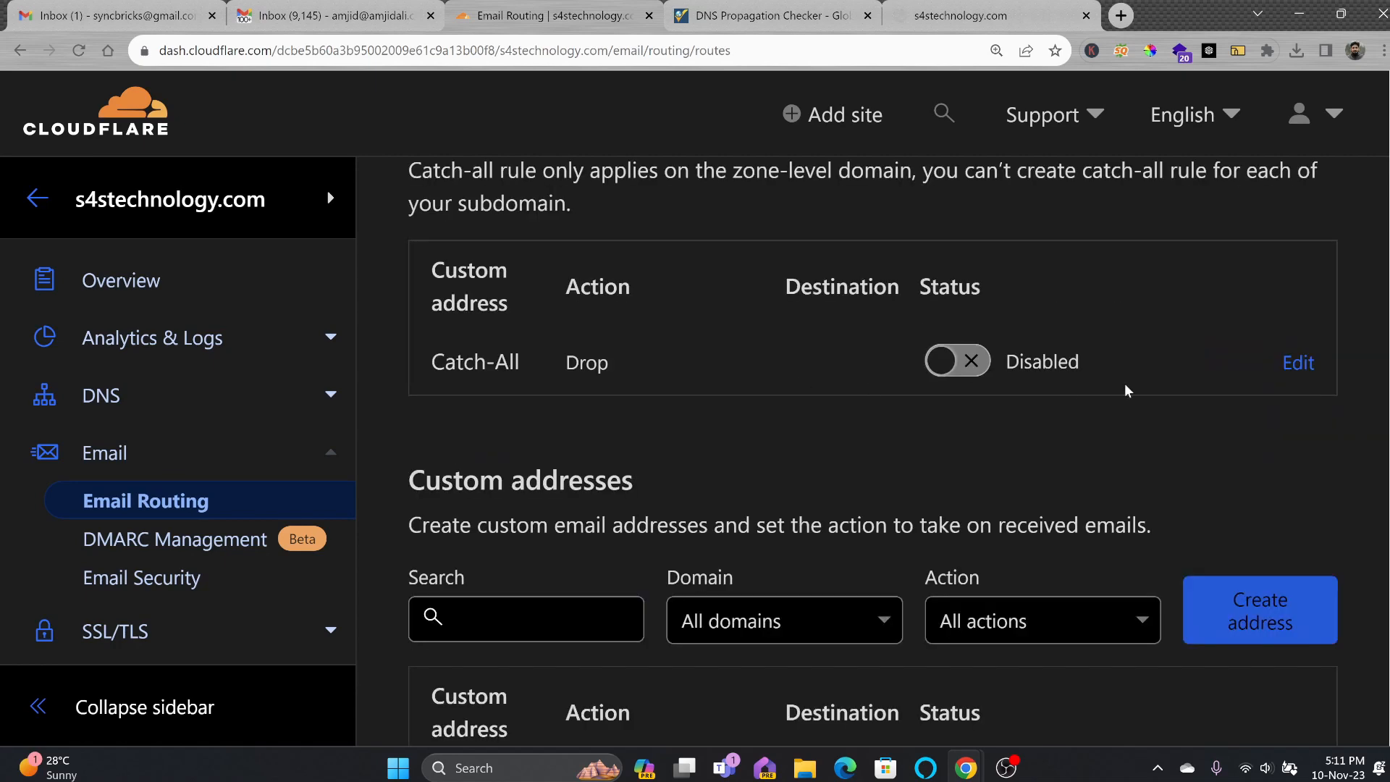
click(1294, 363)
scroll(628, 406, down, 1)
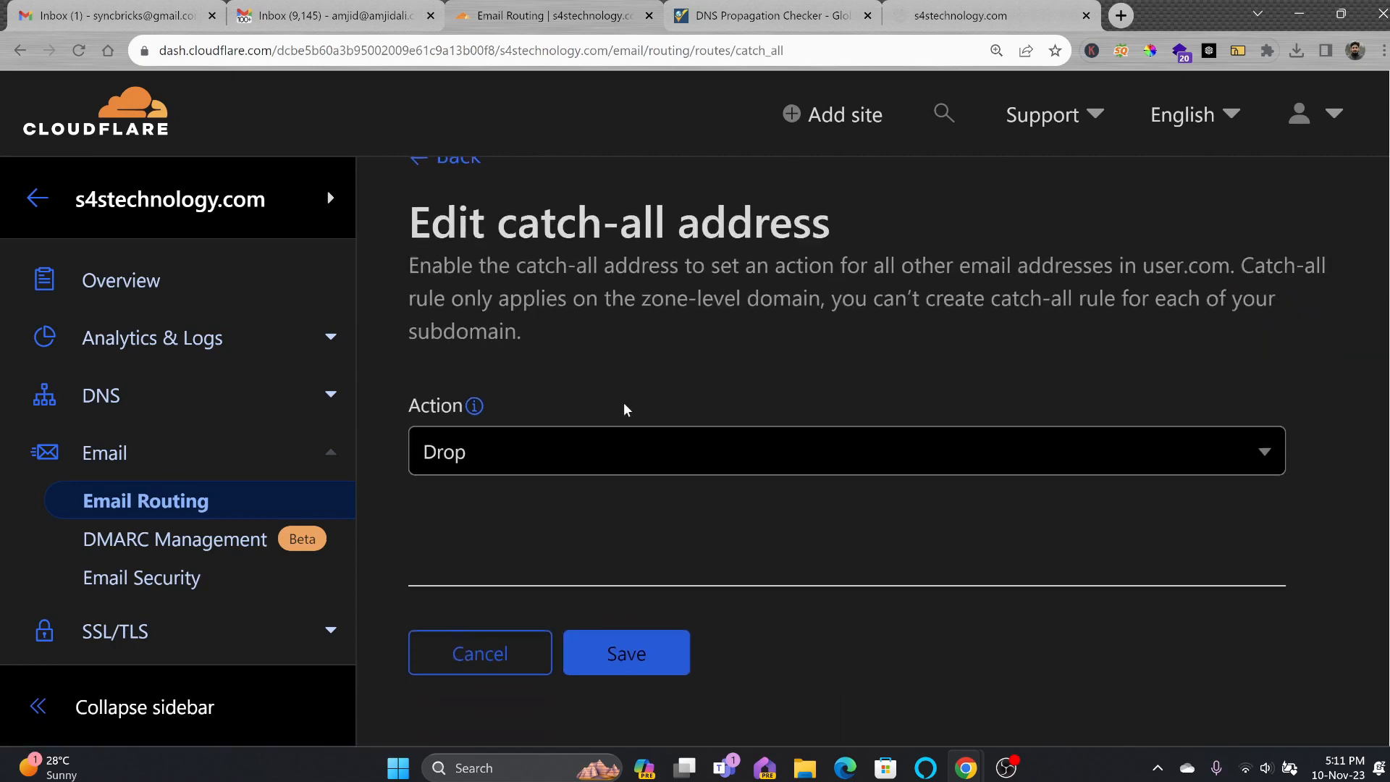
click(648, 422)
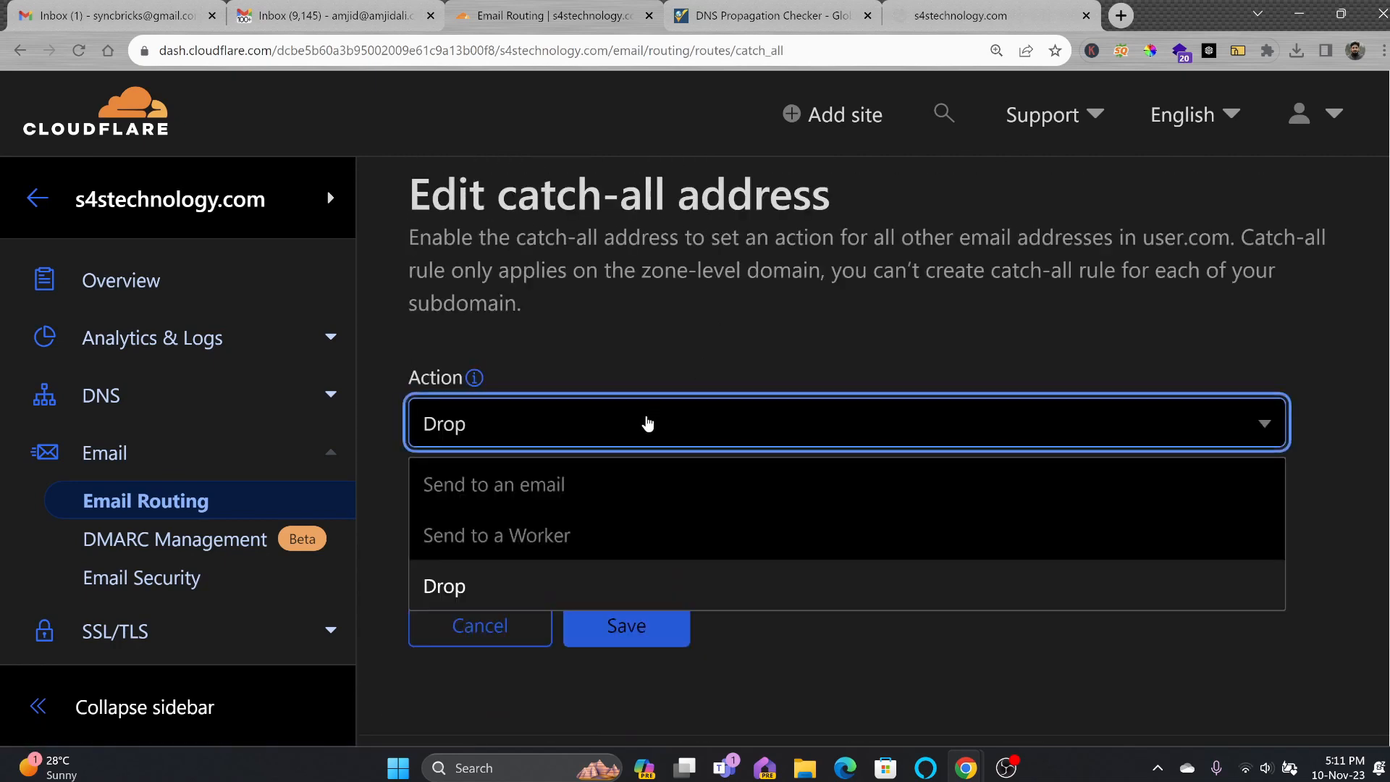
click(573, 498)
scroll(574, 499, down, 1)
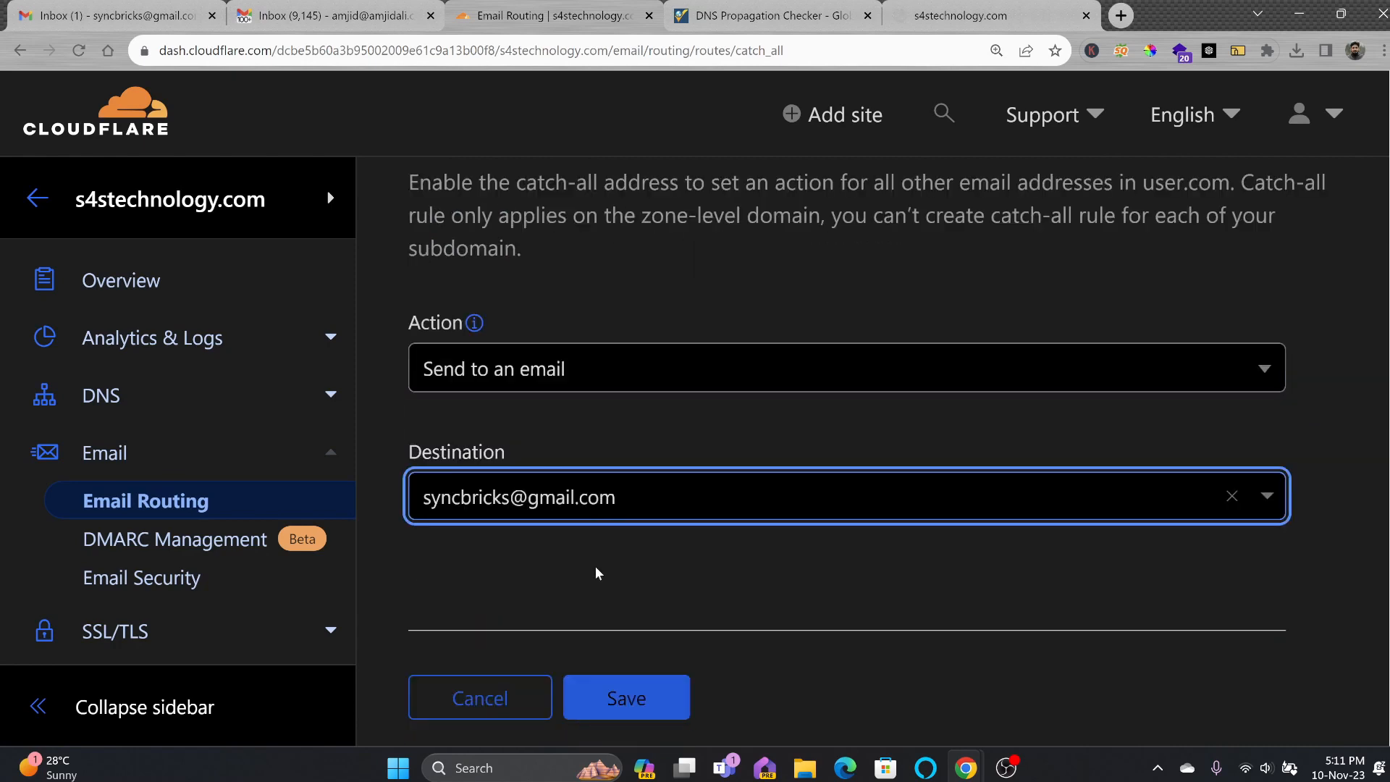
click(627, 699)
scroll(909, 636, down, 4)
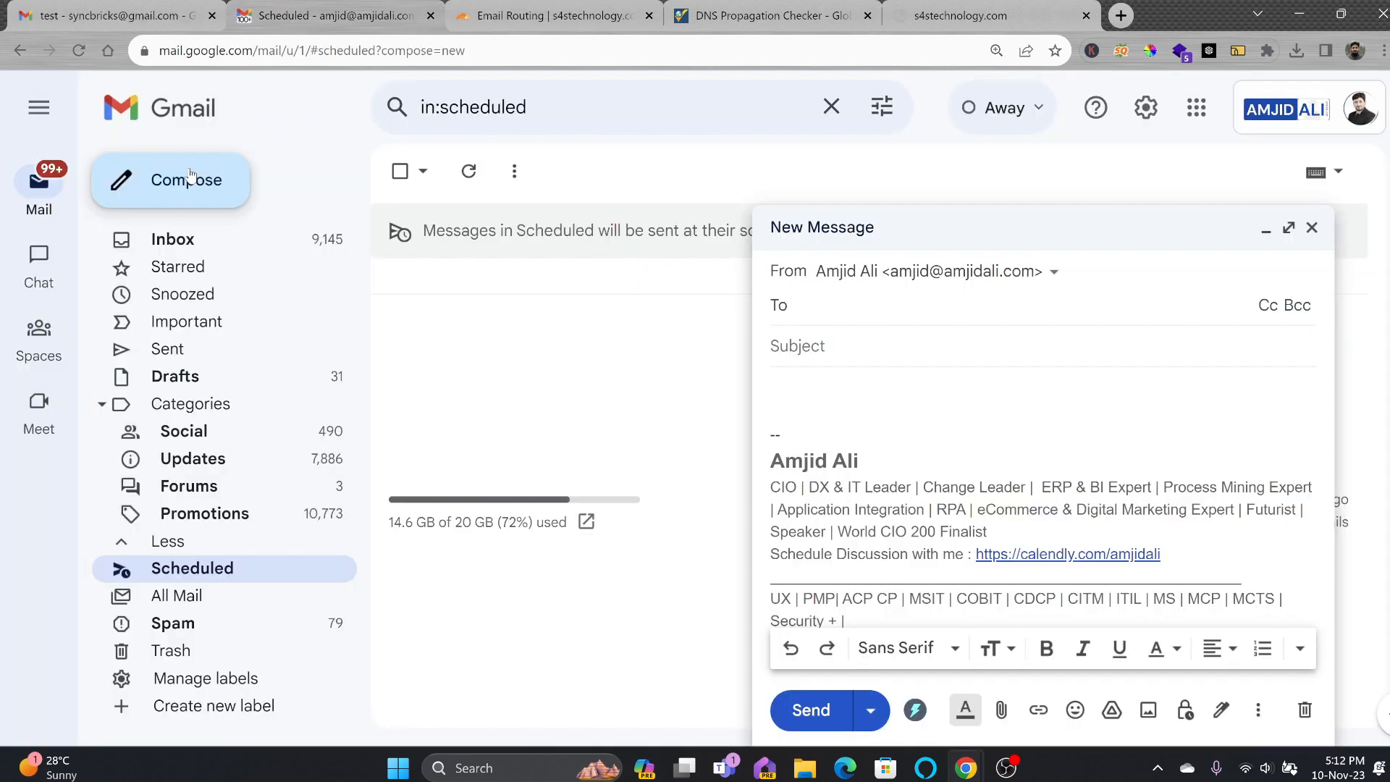
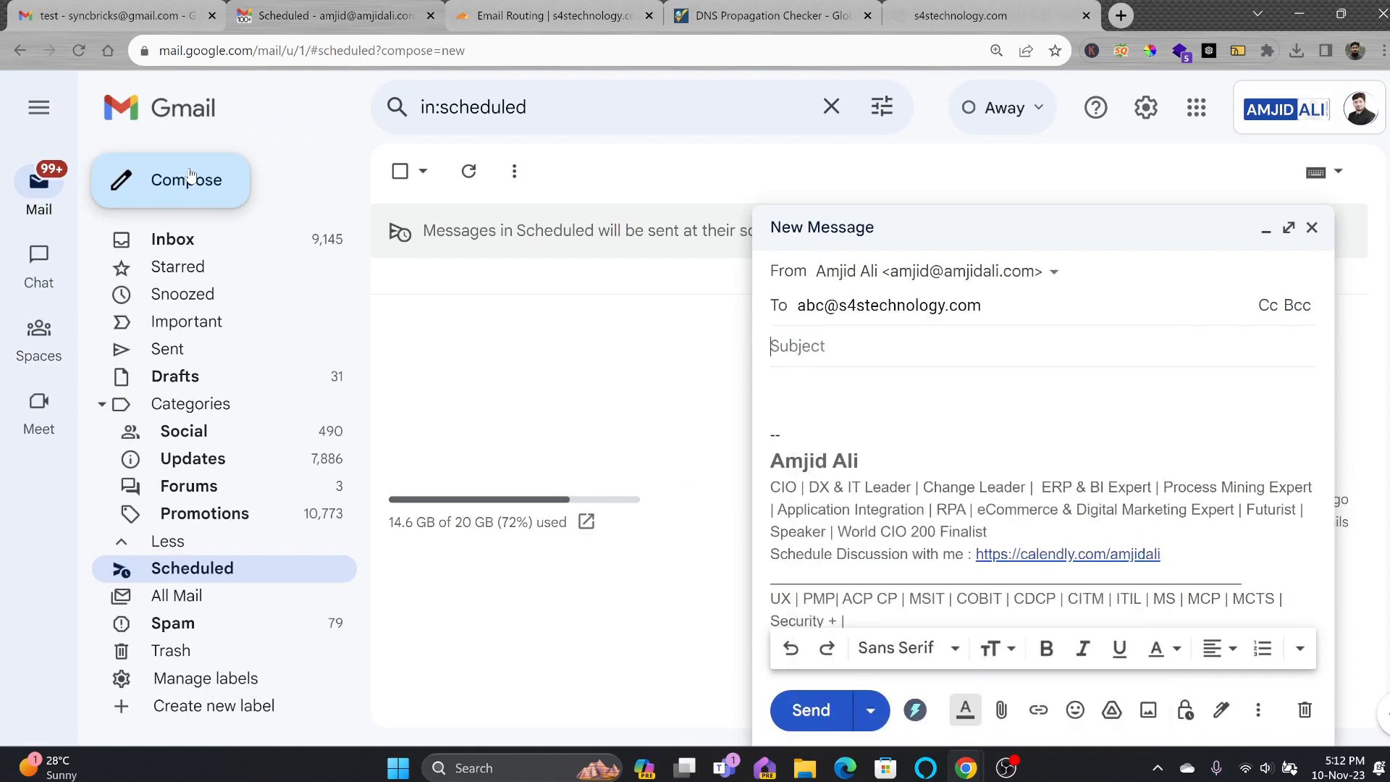
Send a test email to an abc test address at s4stechnology.com.
key(Tab)
click(811, 710)
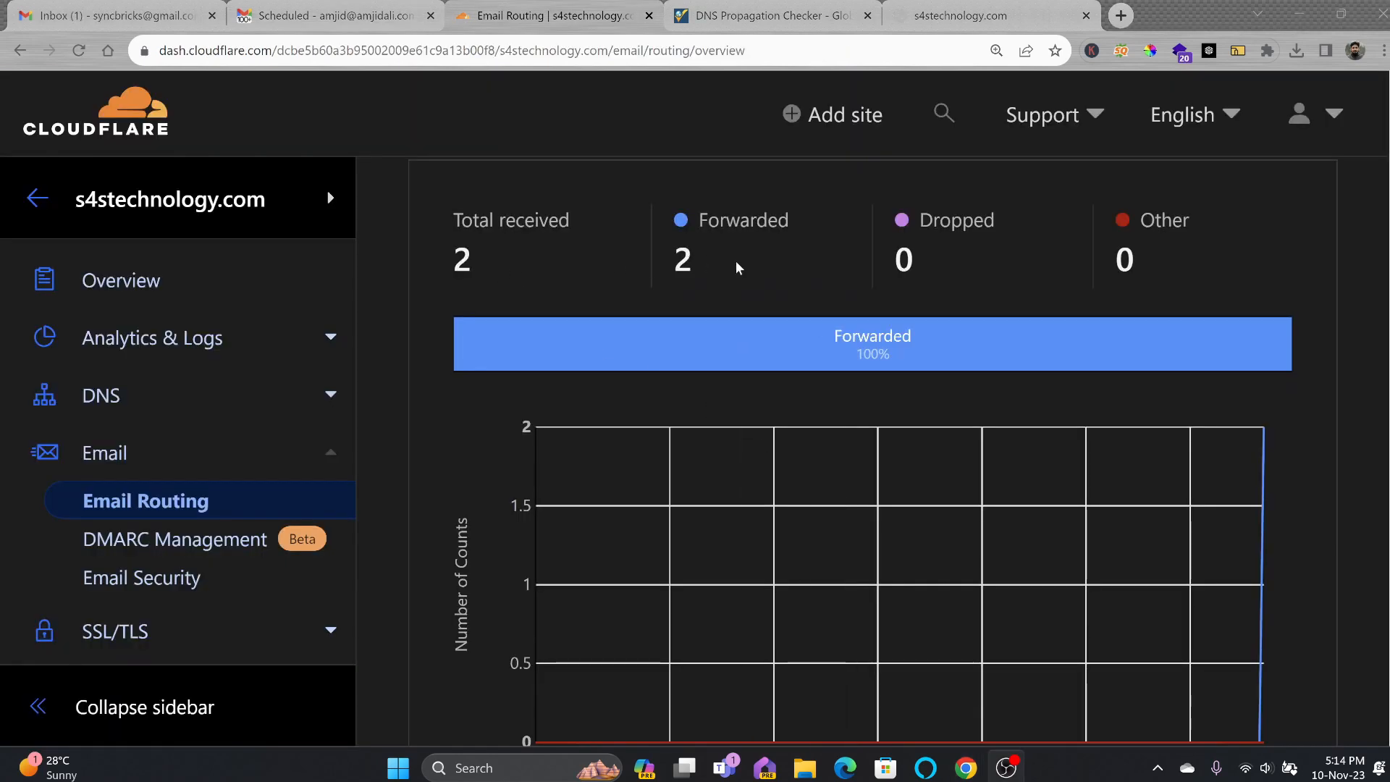
Open the forwarded ABC Test email in the receiving inbox and check its recipient and account details.
click(186, 24)
click(403, 299)
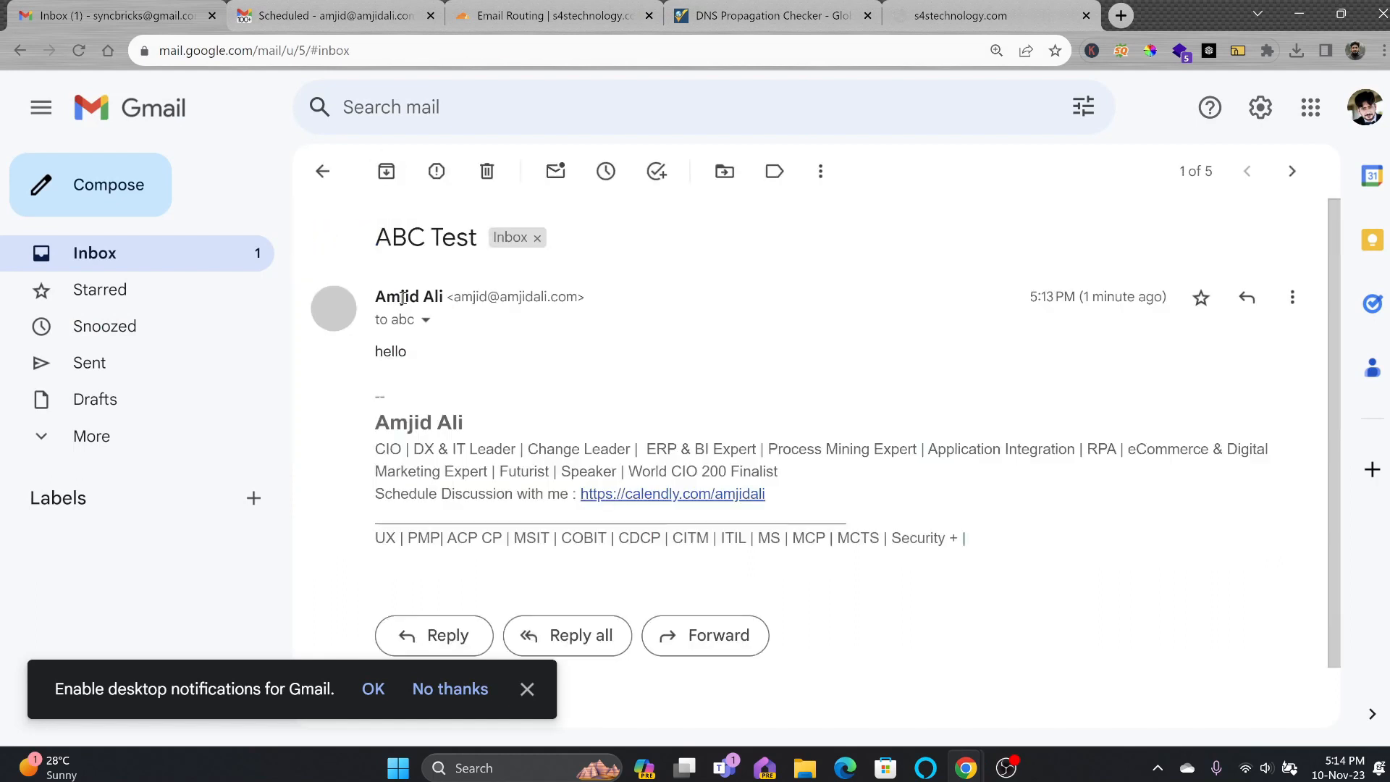
click(425, 320)
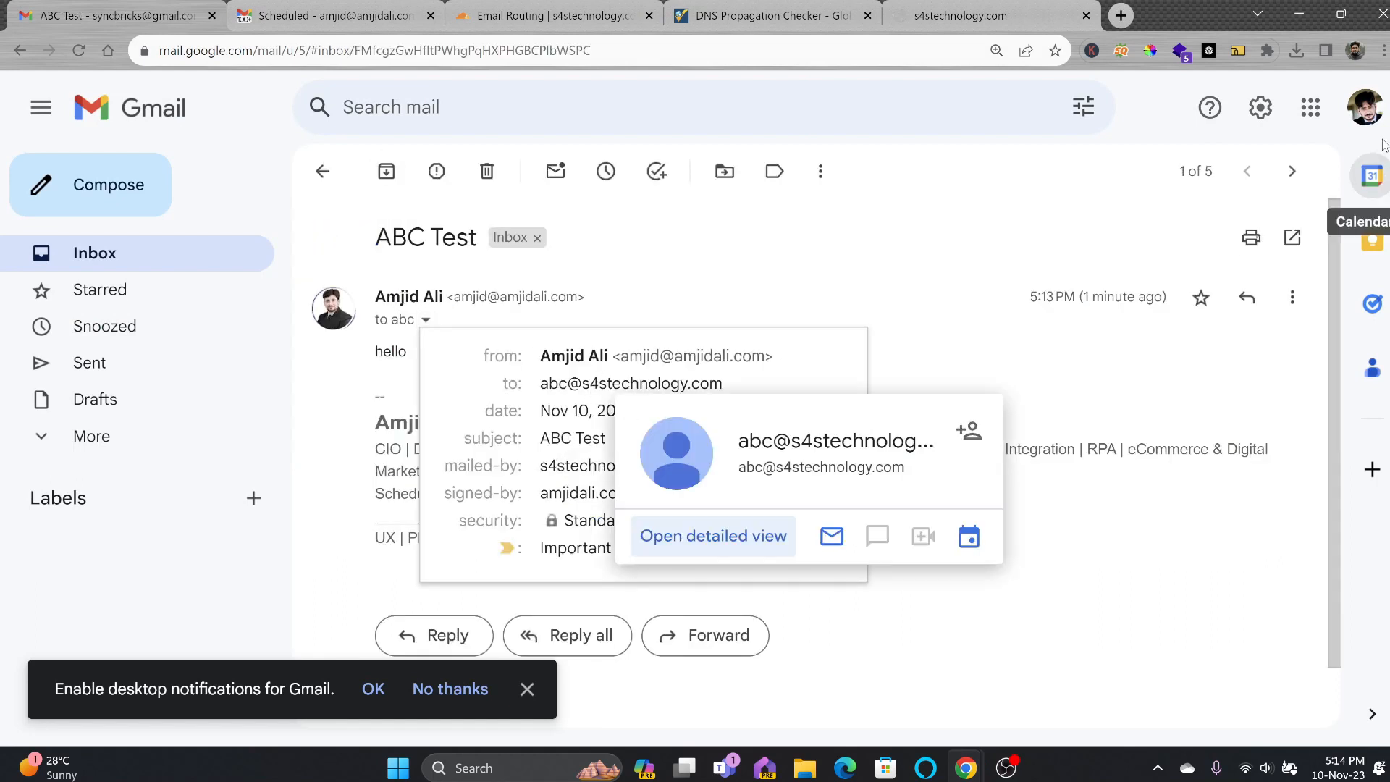
click(434, 635)
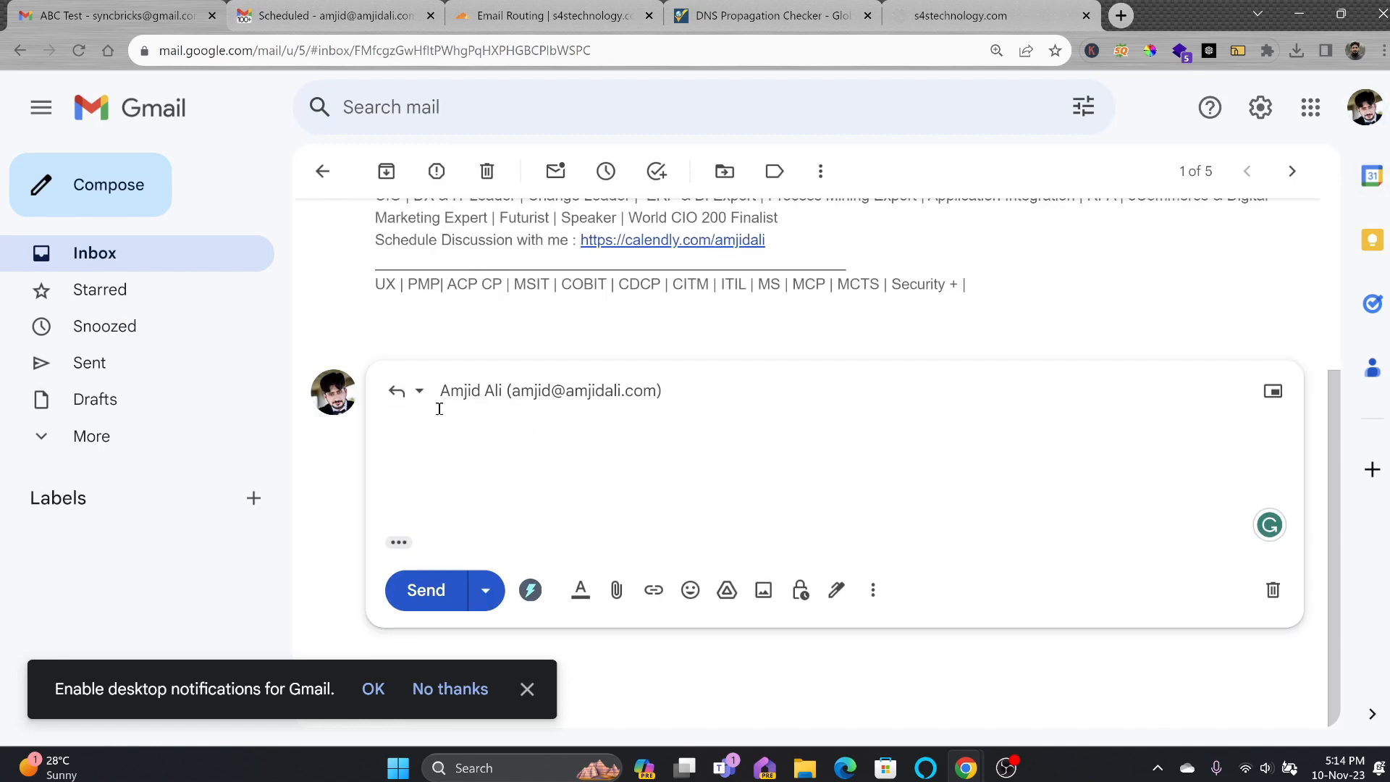
click(1363, 120)
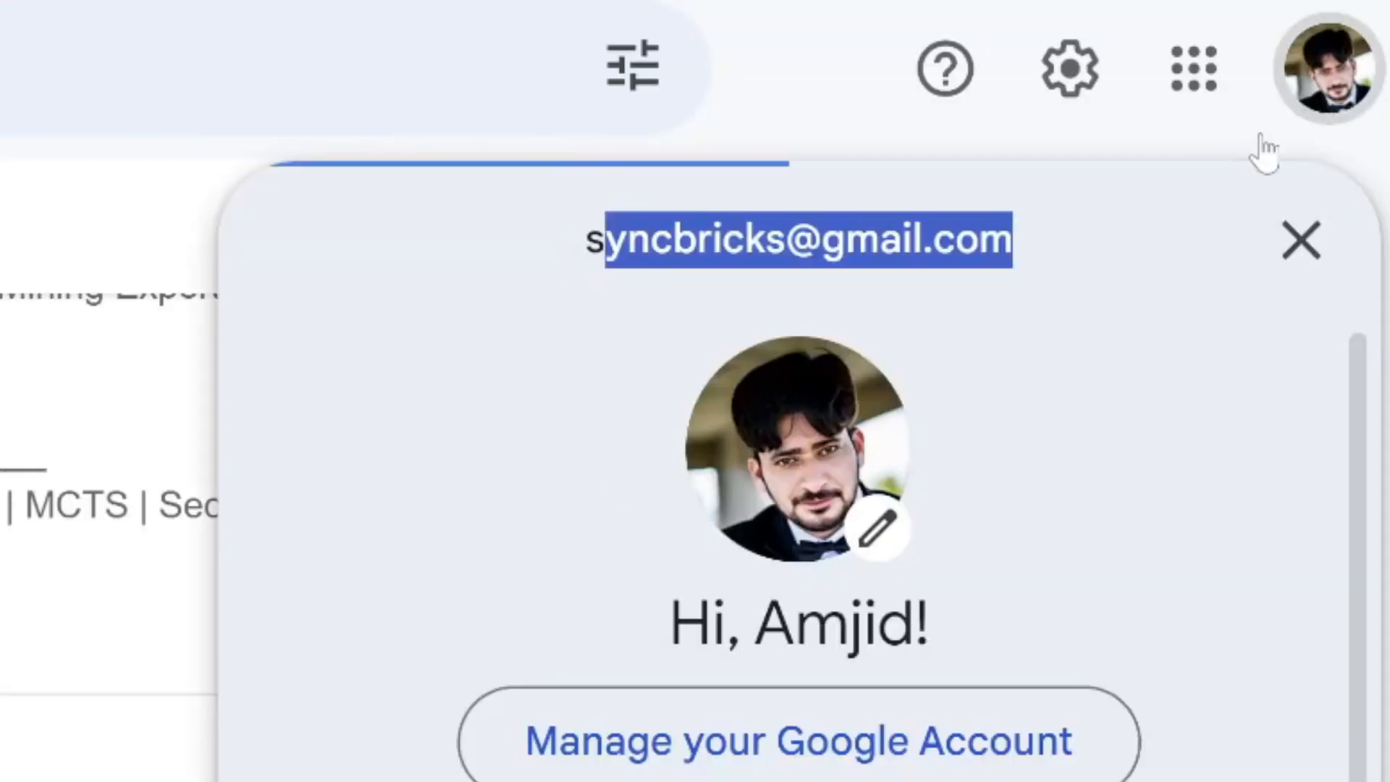
triple_click(719, 246)
key(Escape)
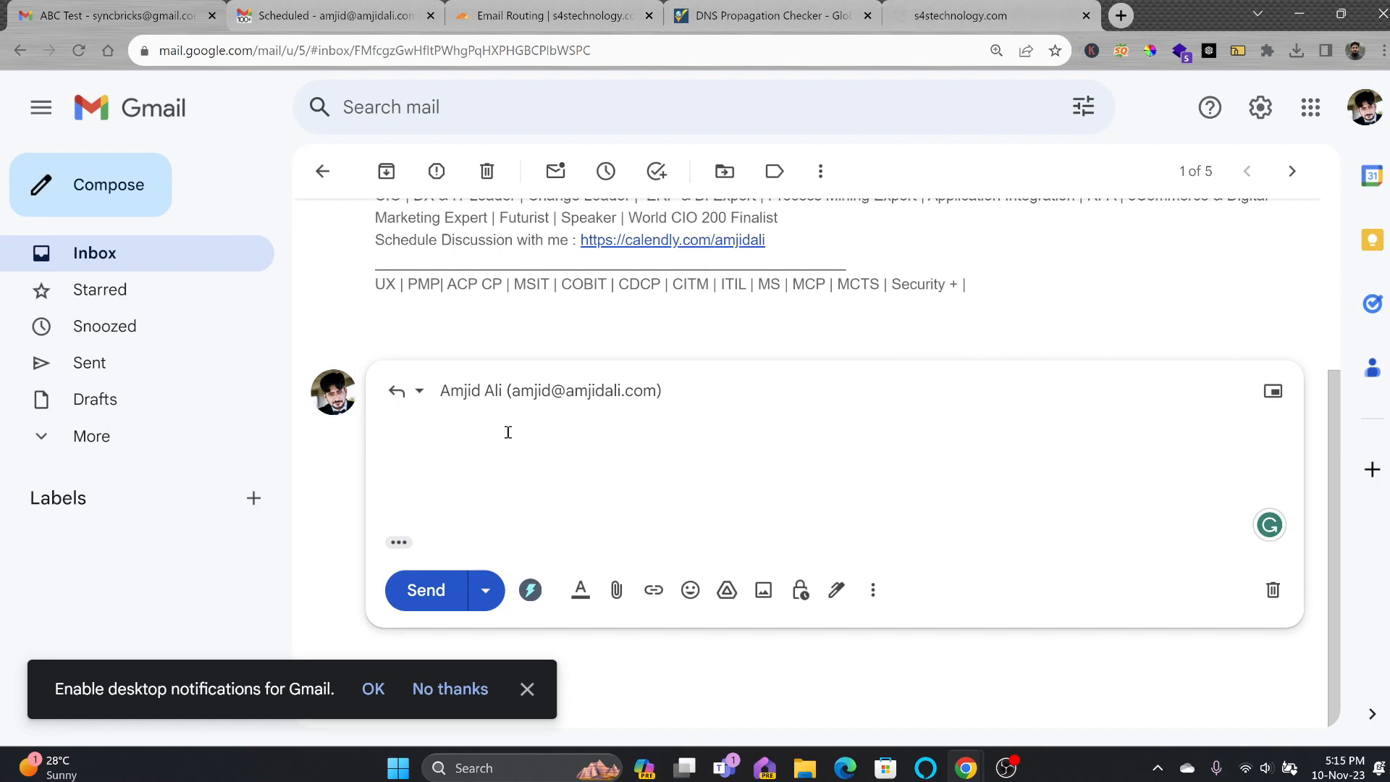
Review the s4stechnology.com DNS records and select the domain in the first MX record.
click(489, 19)
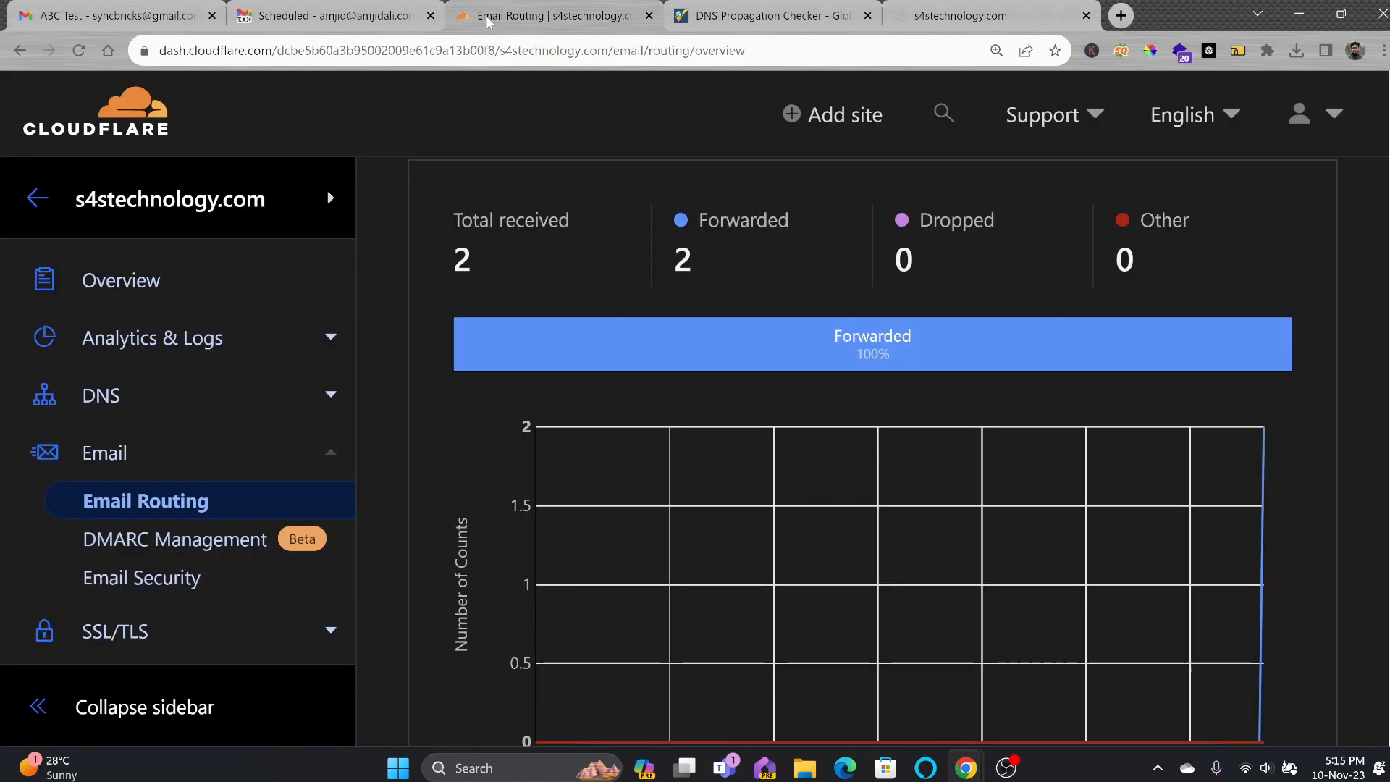
click(112, 420)
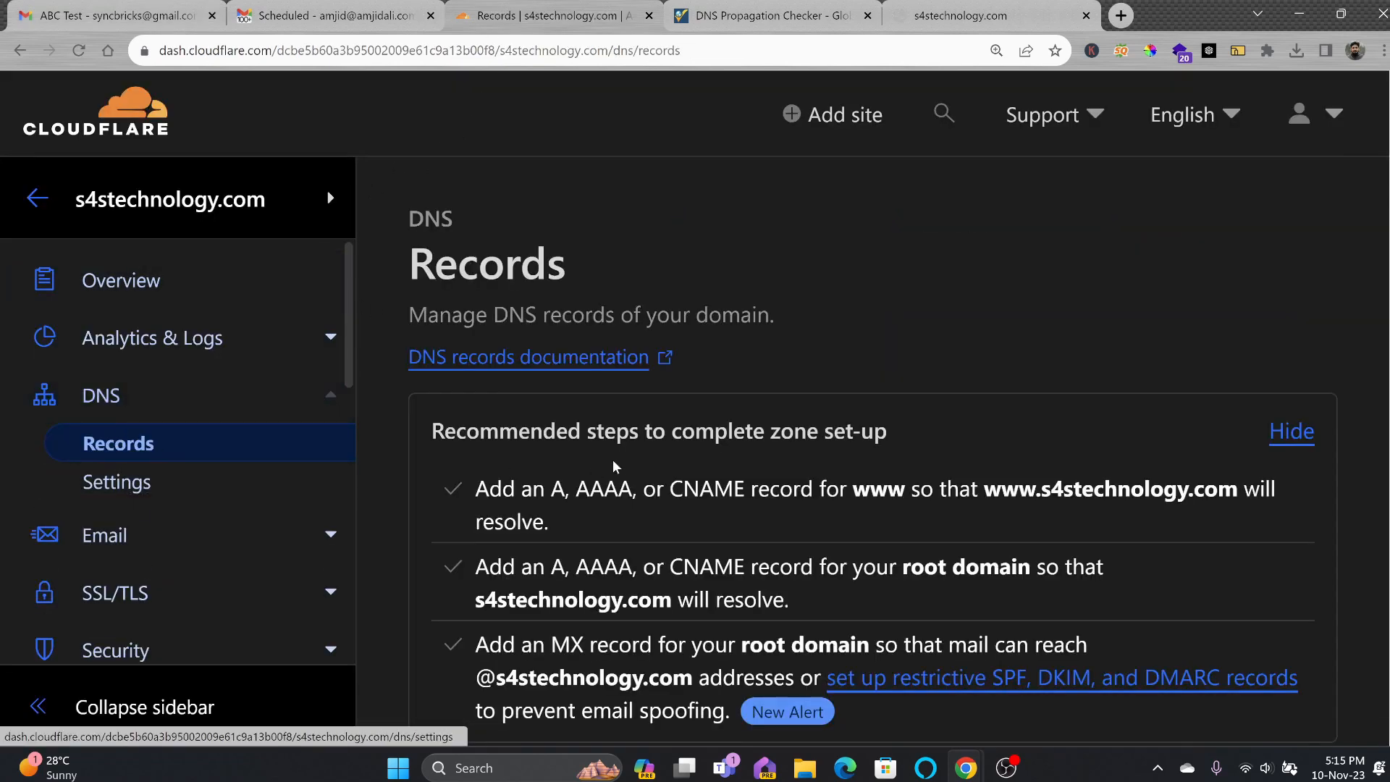
scroll(614, 465, down, 8)
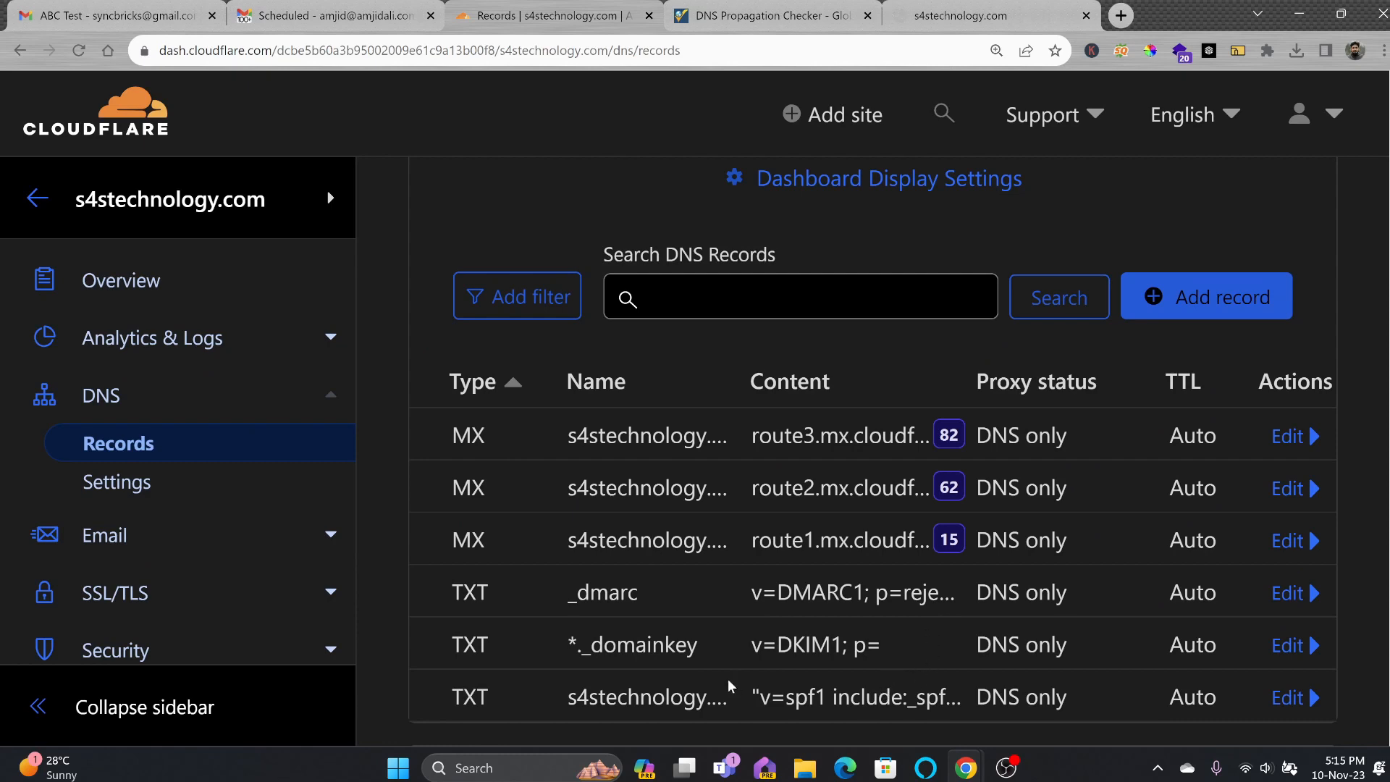
double_click(637, 435)
click(740, 26)
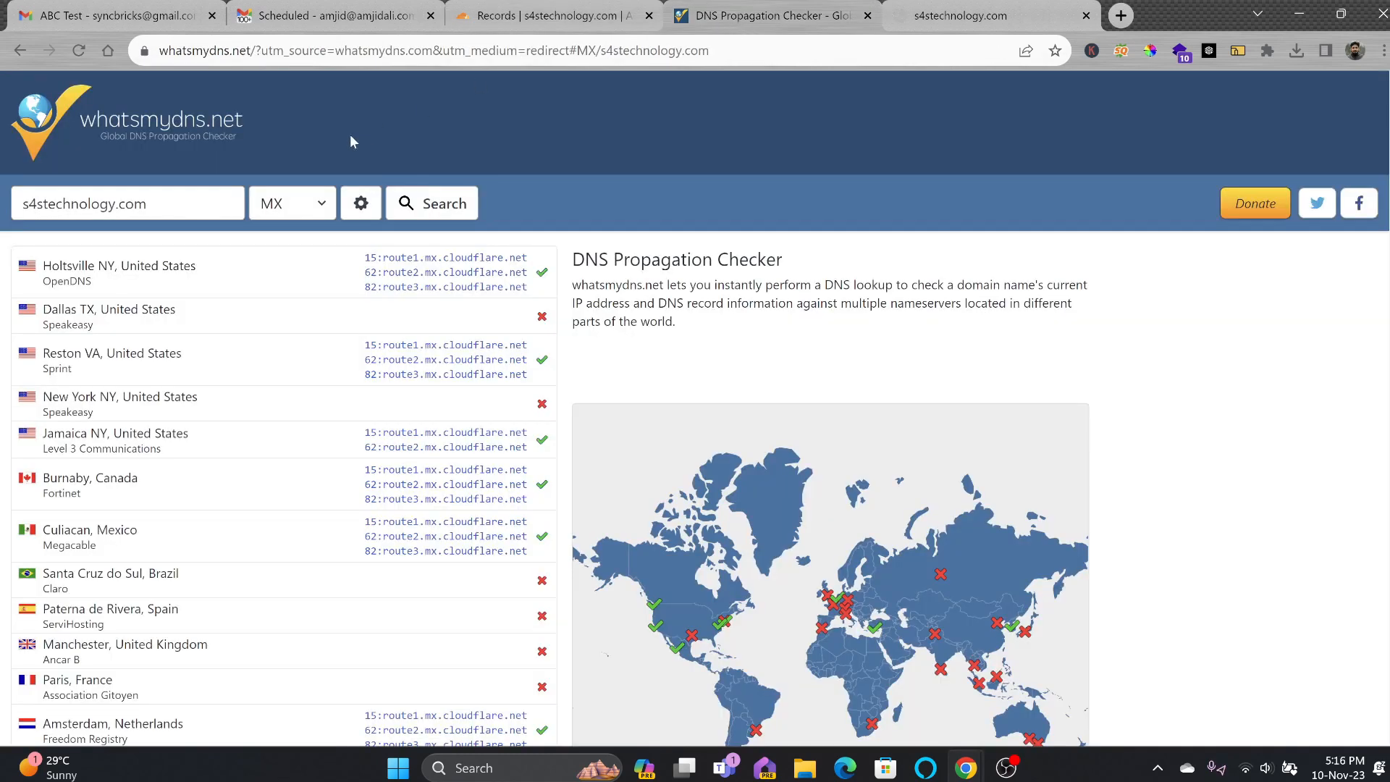
Rerun the whatsmydns.net MX lookup for s4stechnology.com to check global propagation.
click(427, 203)
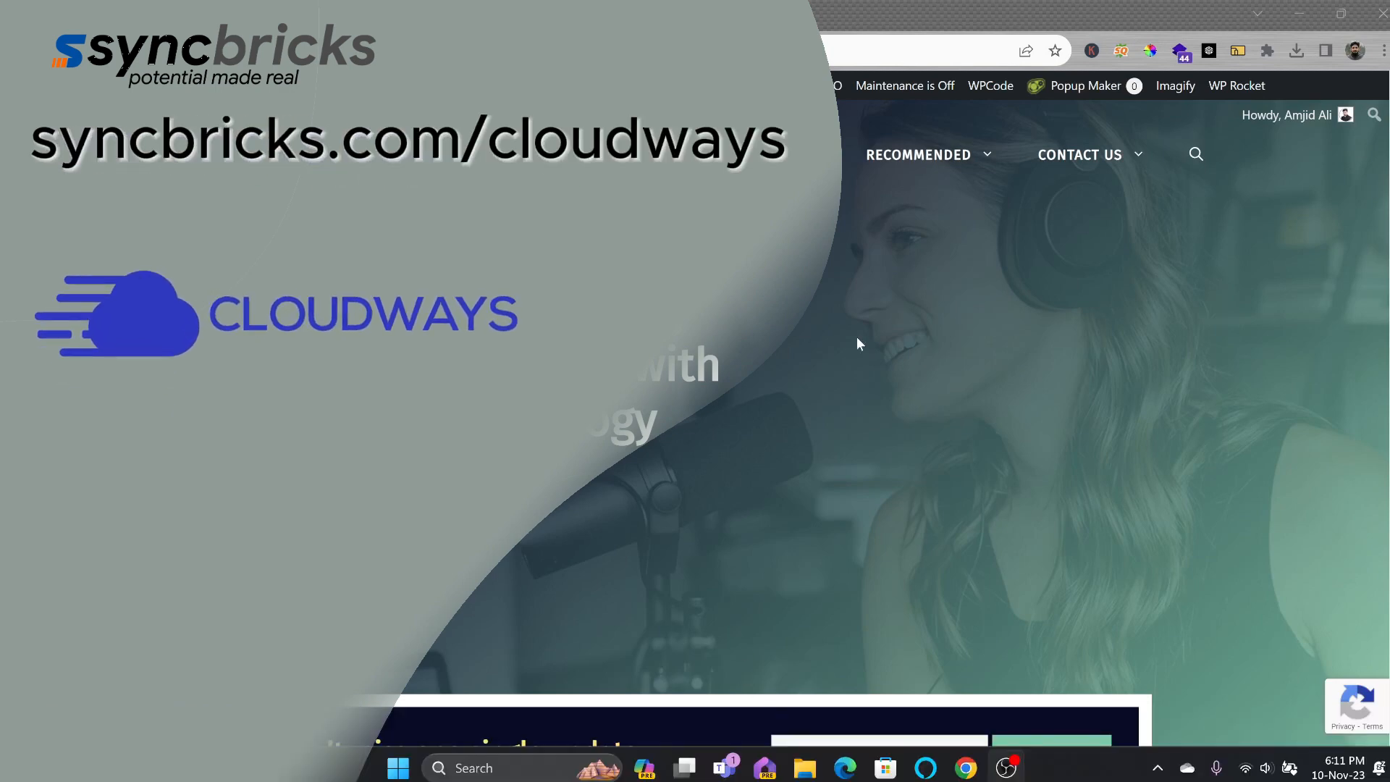
Go to Cloudways from the syncbricks Recommended > Web Hosting menu.
mouse_move(970, 163)
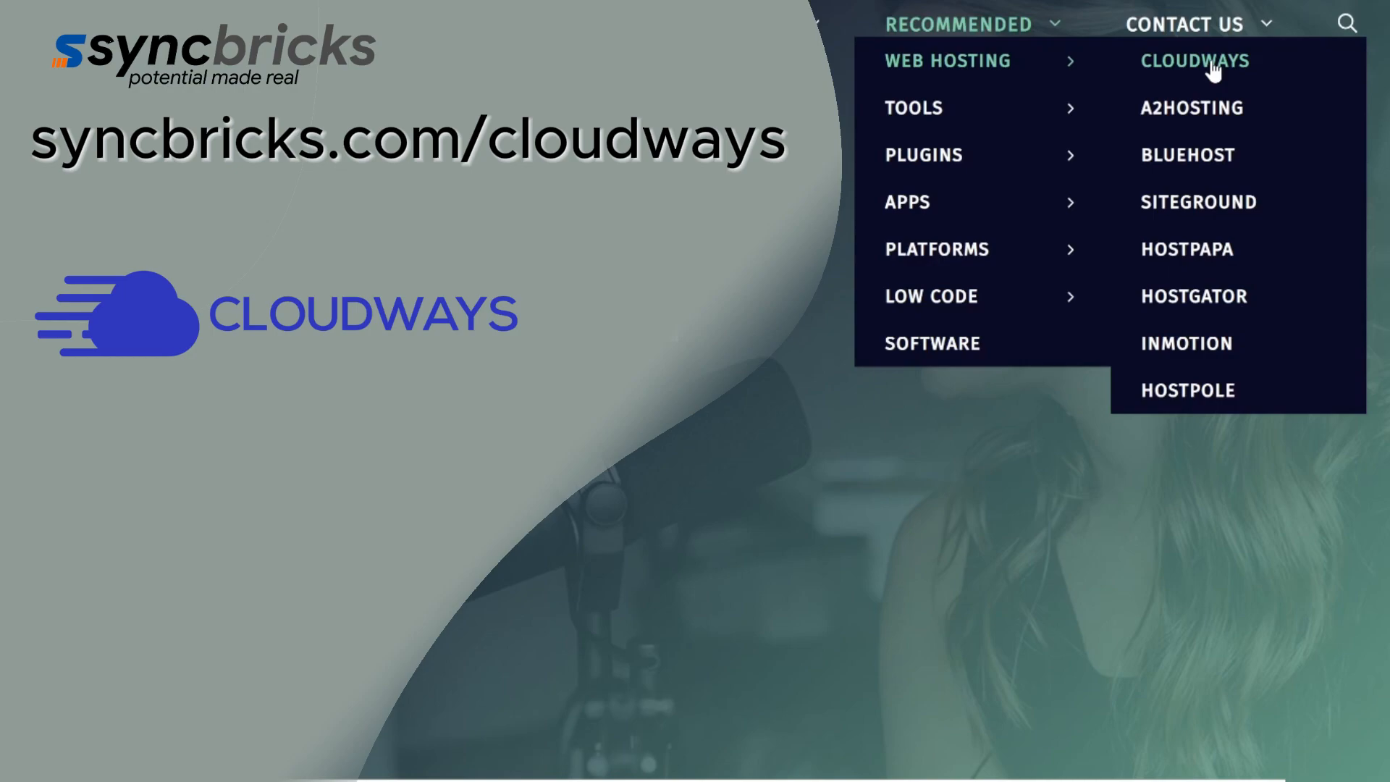
click(1214, 65)
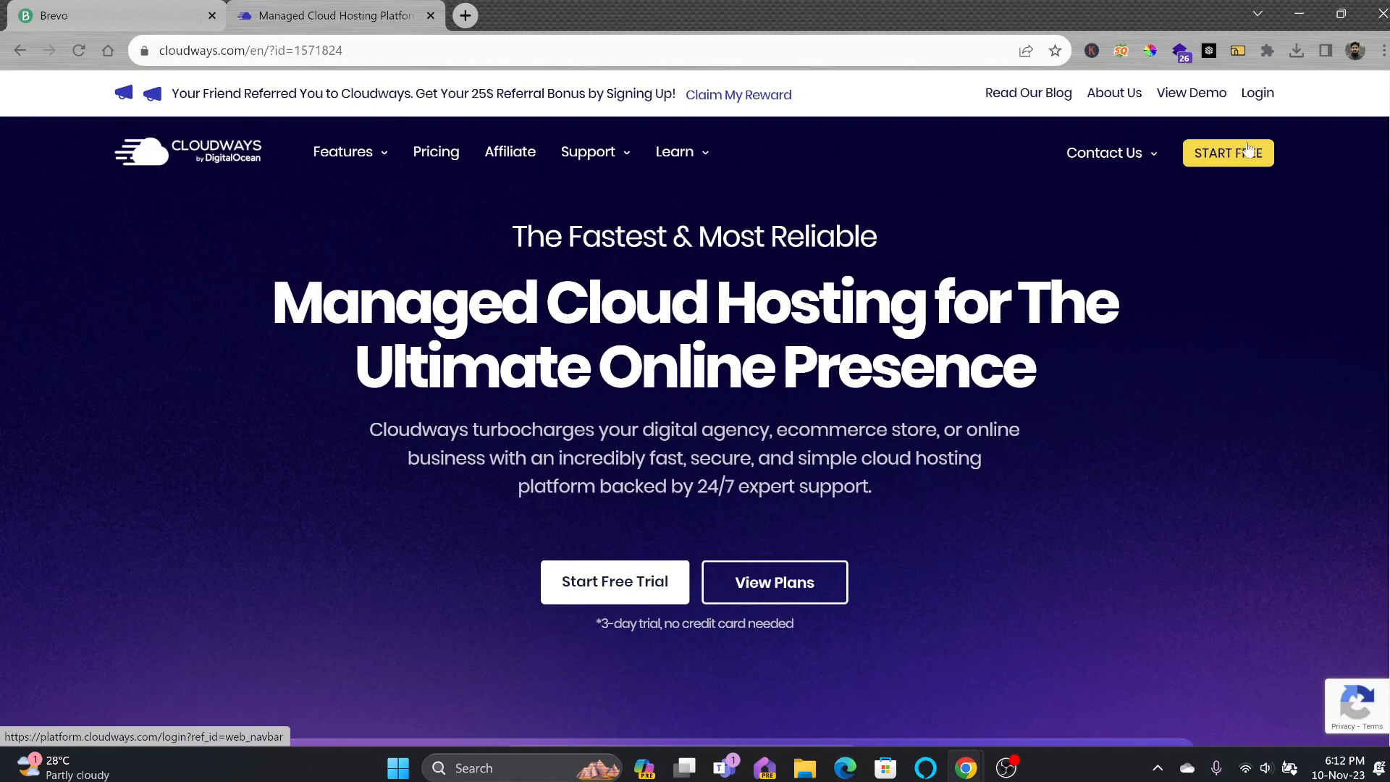
Start a free Cloudways trial with Google, choosing Ecommerce and $0 - $50 (USD), accepting the terms.
click(1241, 160)
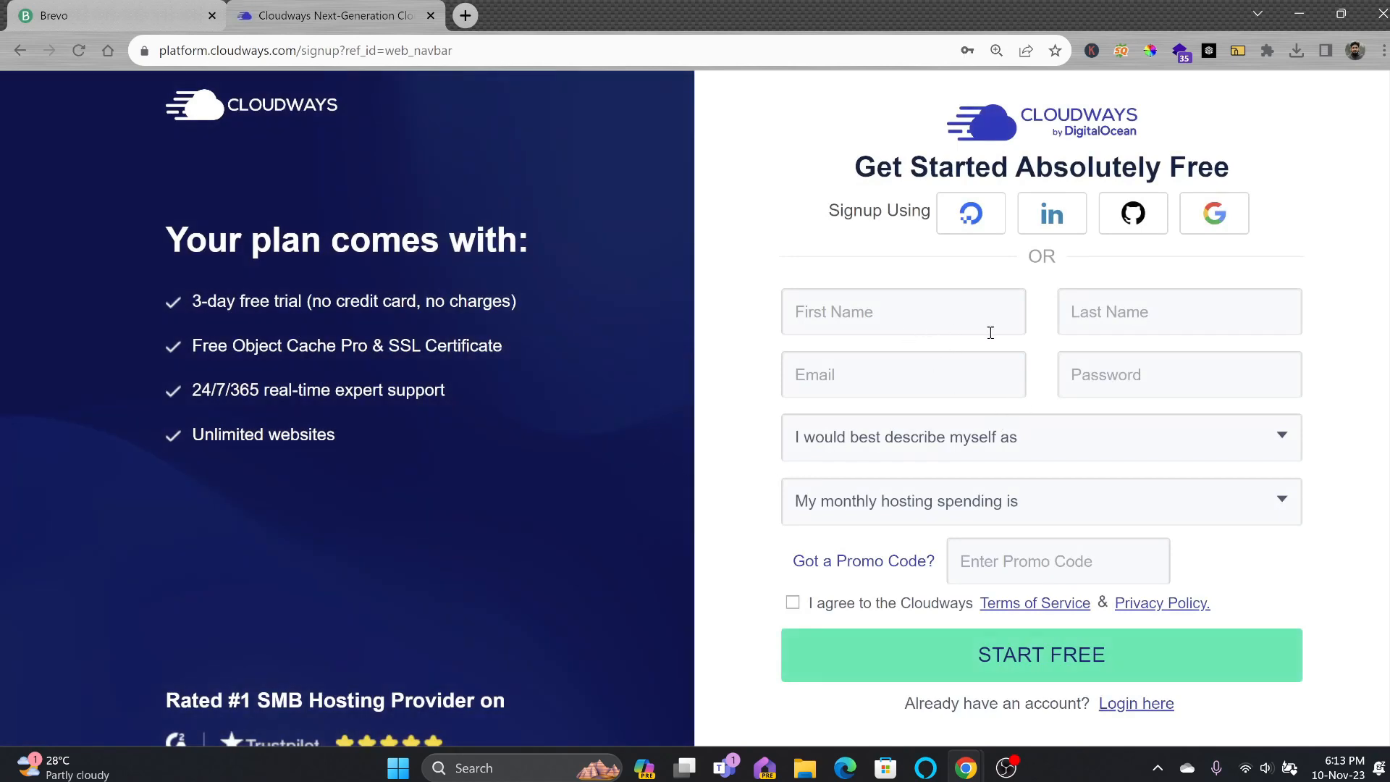
click(1213, 215)
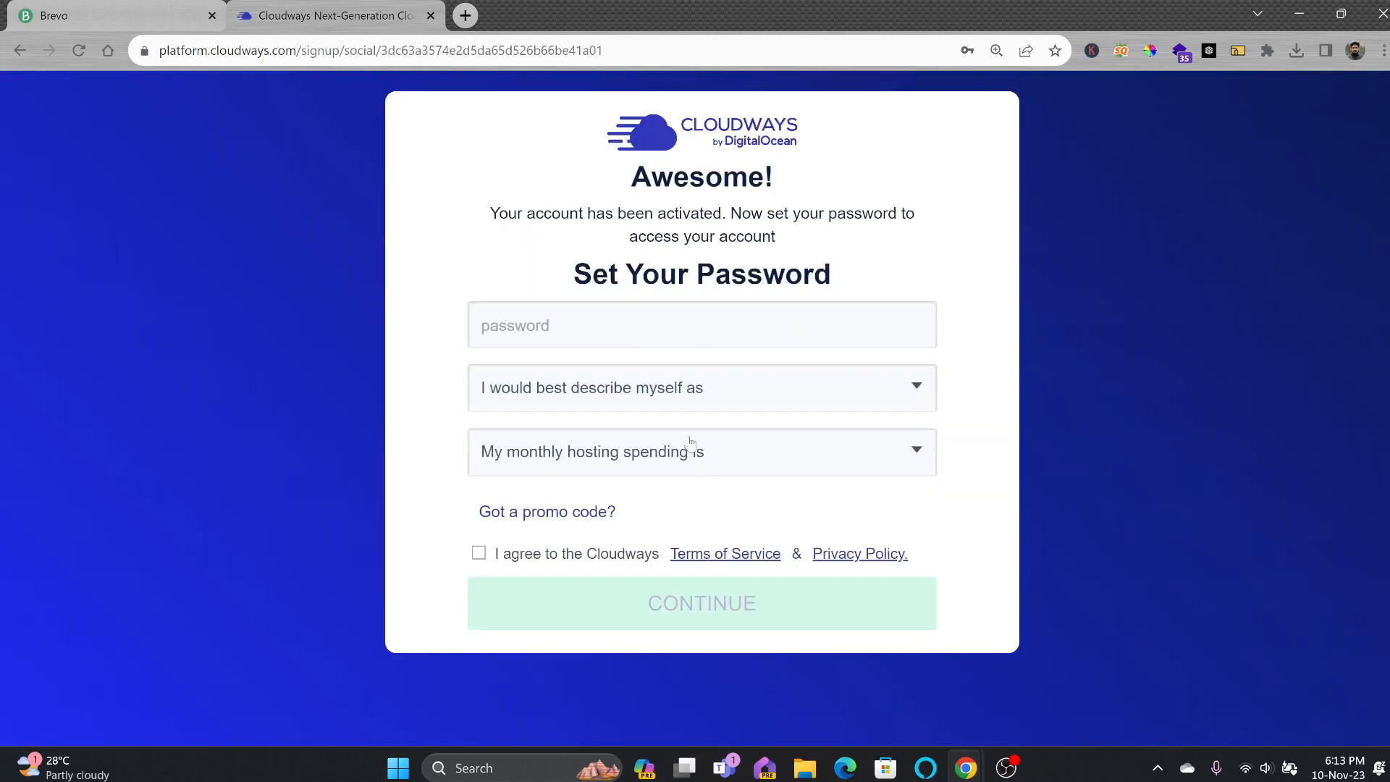
click(691, 443)
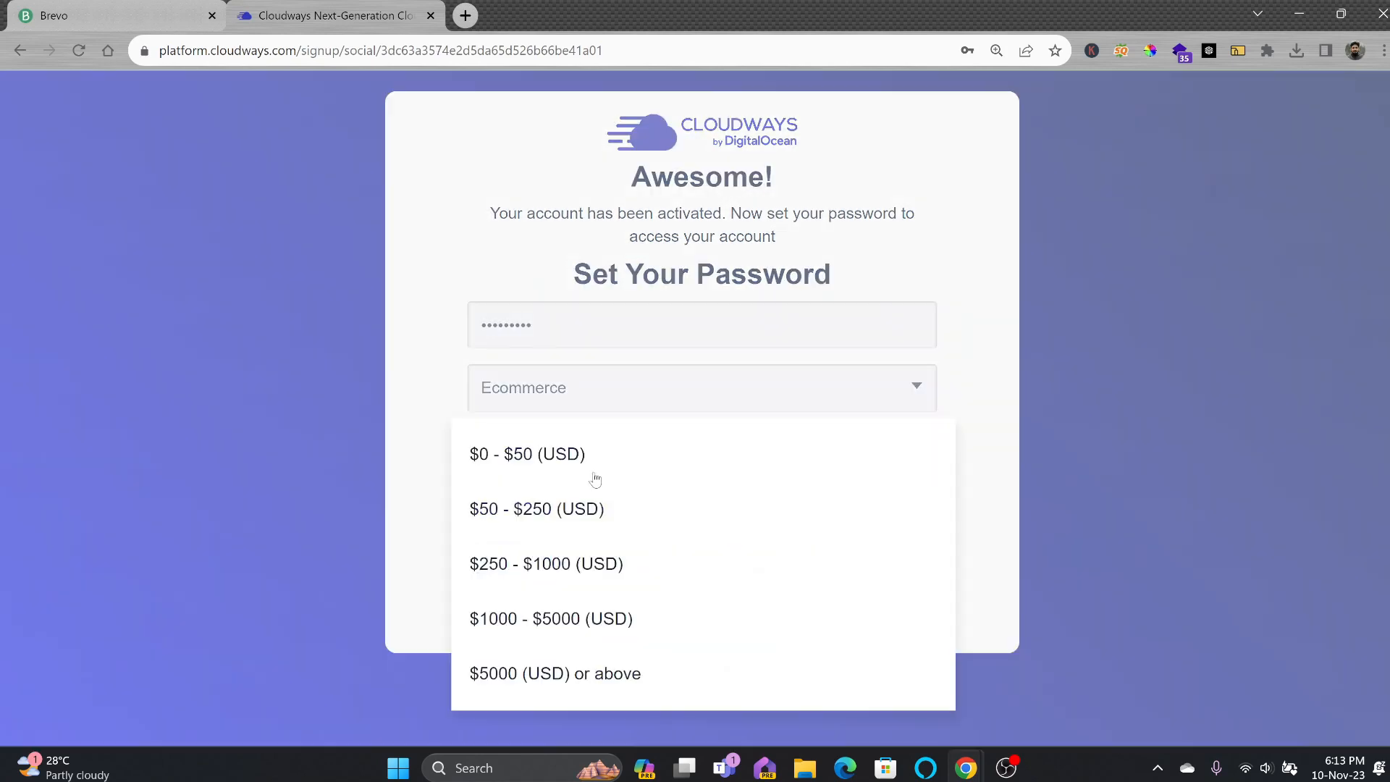
click(521, 454)
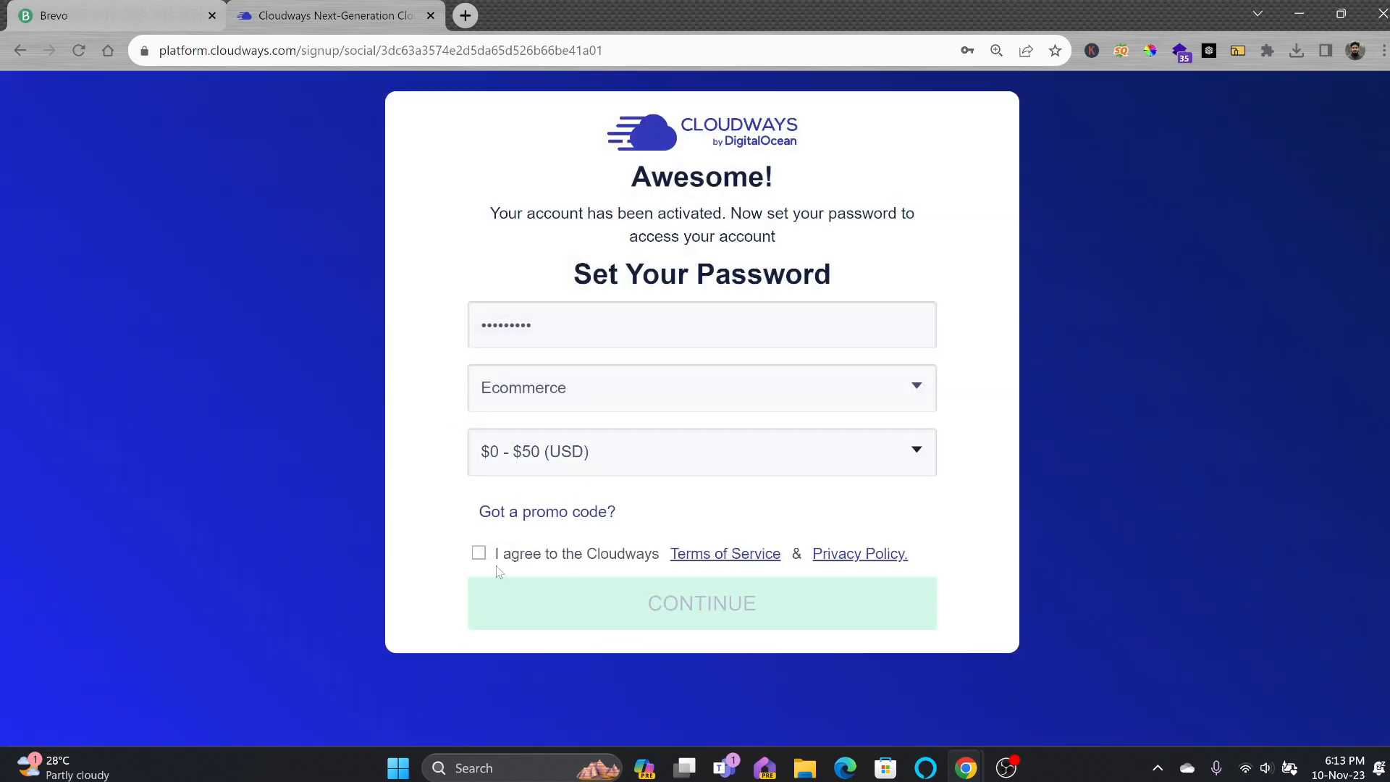
click(496, 563)
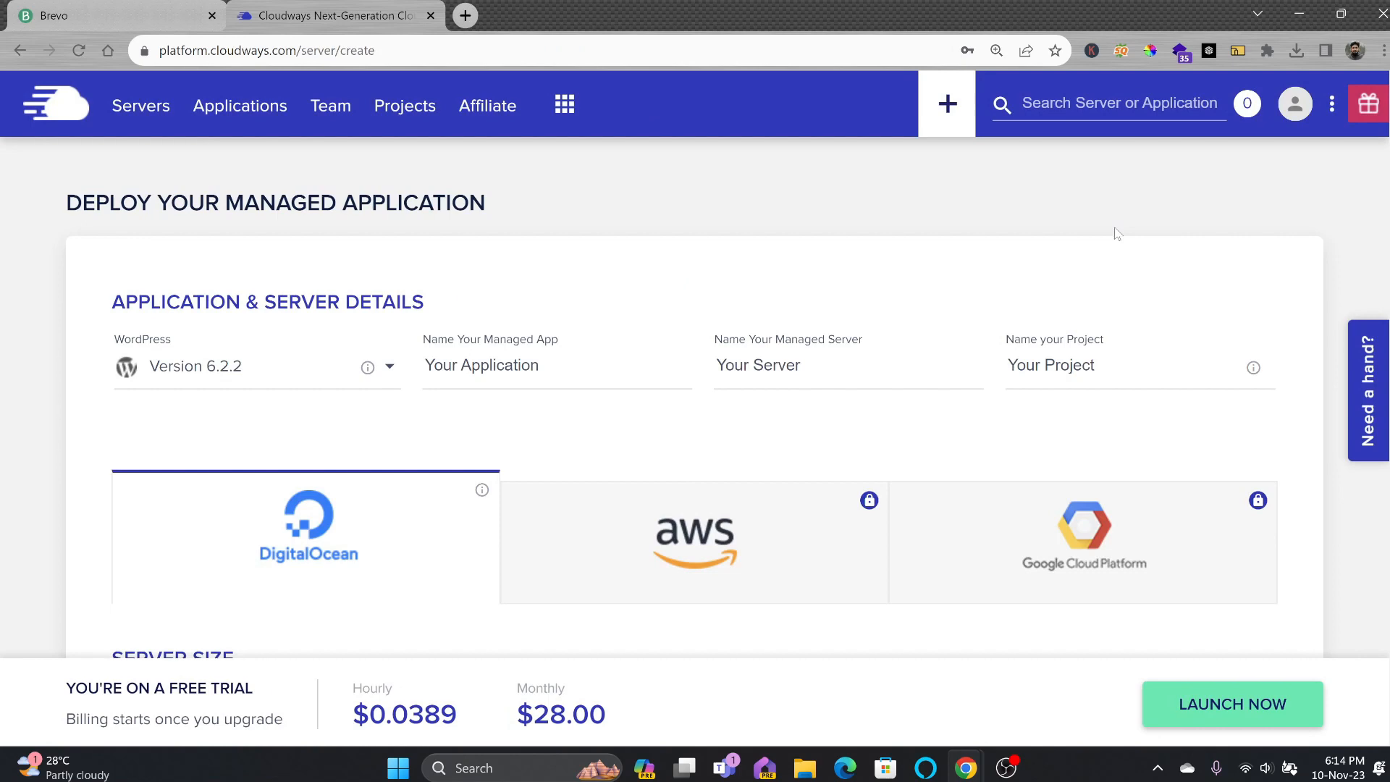
Complete signup, look over the account settings, and start a new application from Servers.
click(1296, 104)
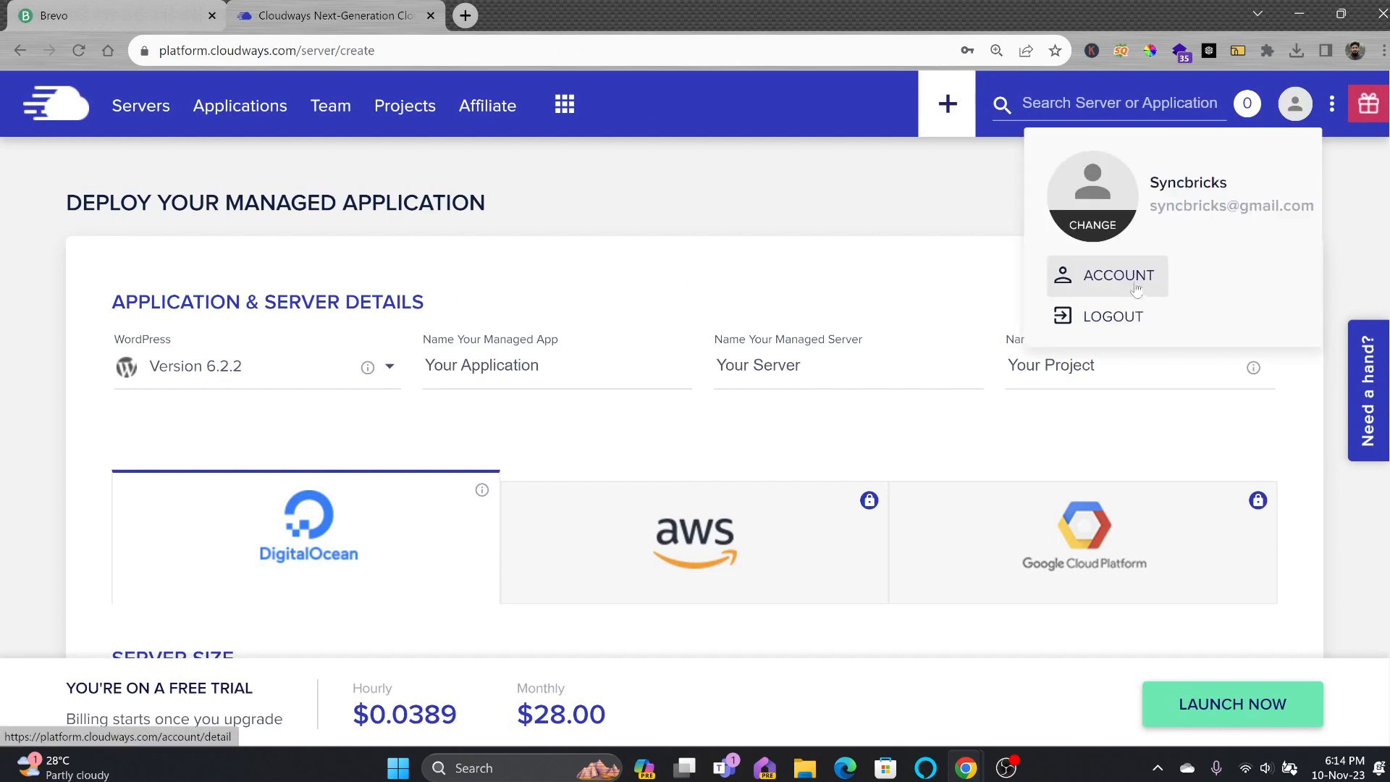
click(1135, 288)
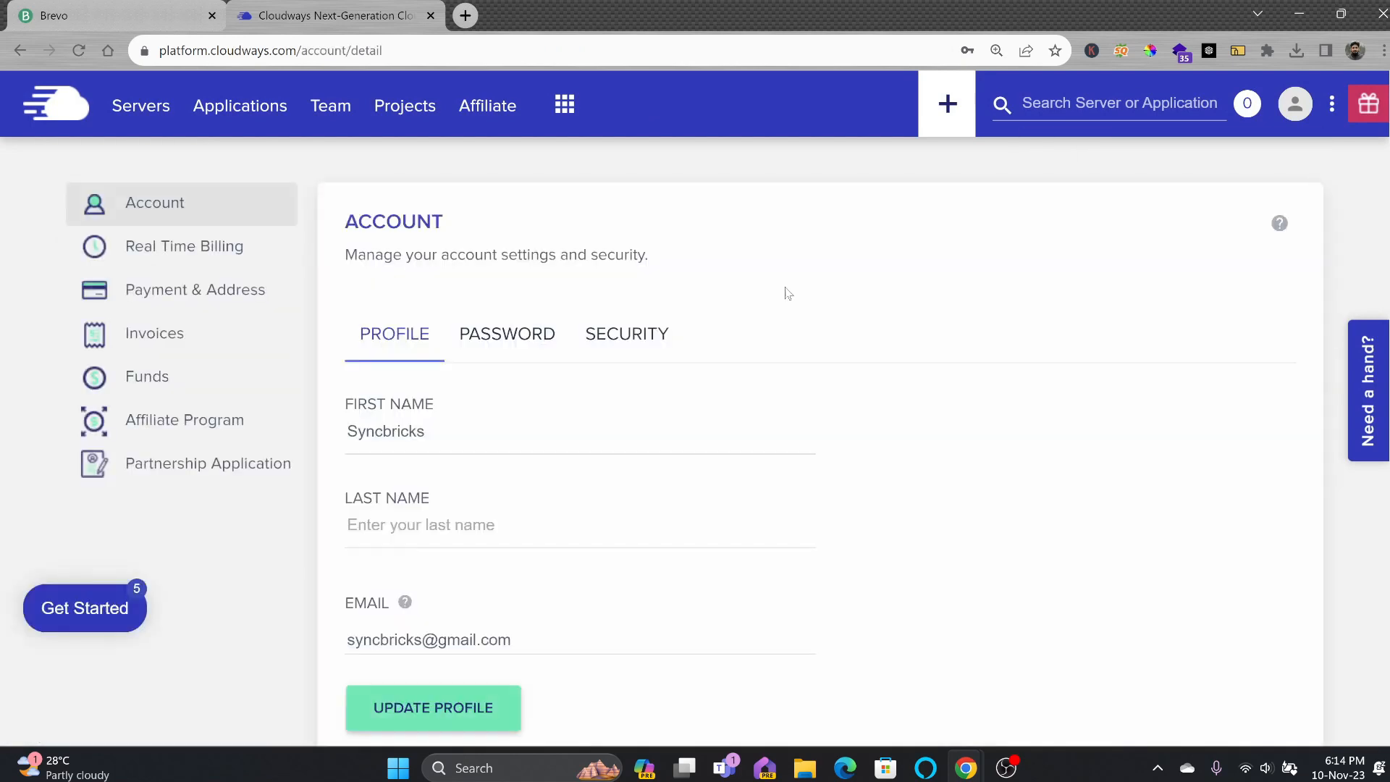
scroll(402, 373, down, 2)
scroll(402, 375, up, 1)
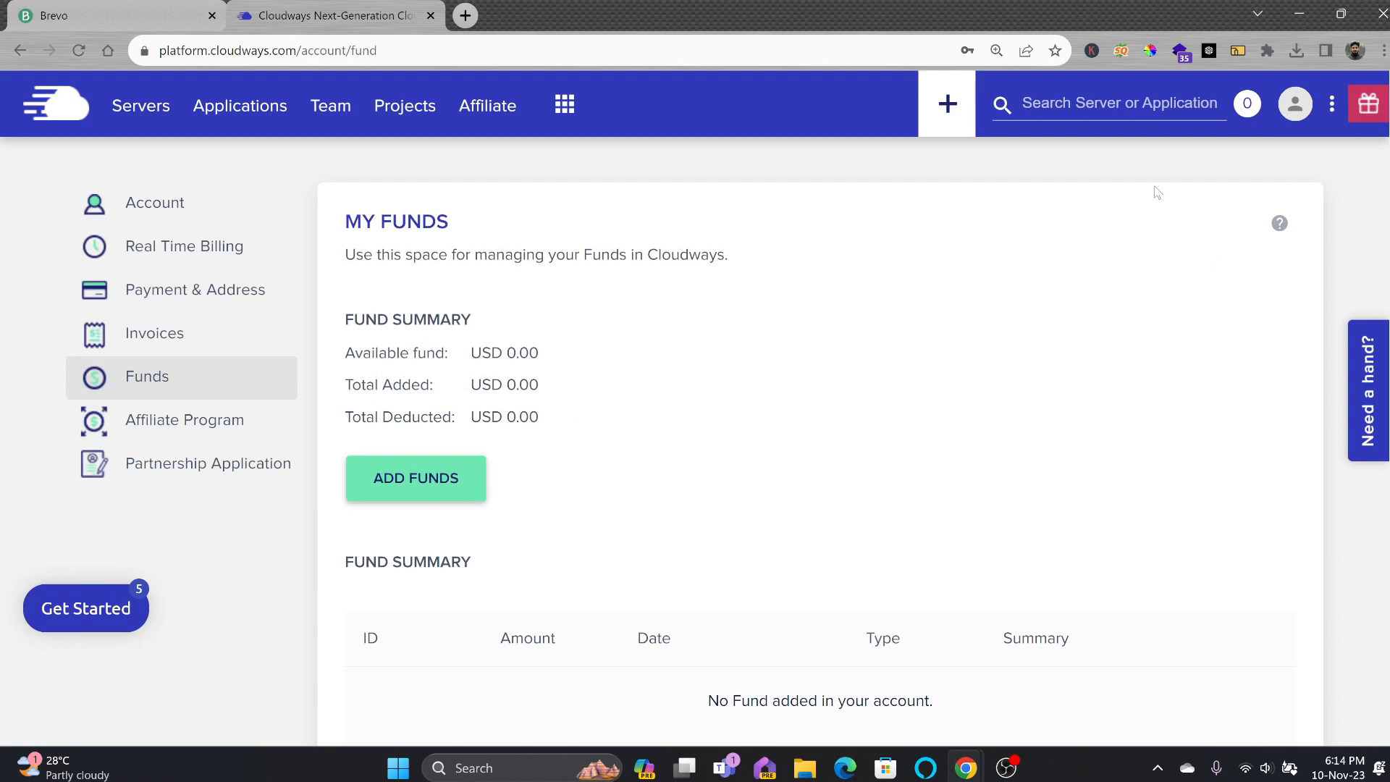
click(156, 113)
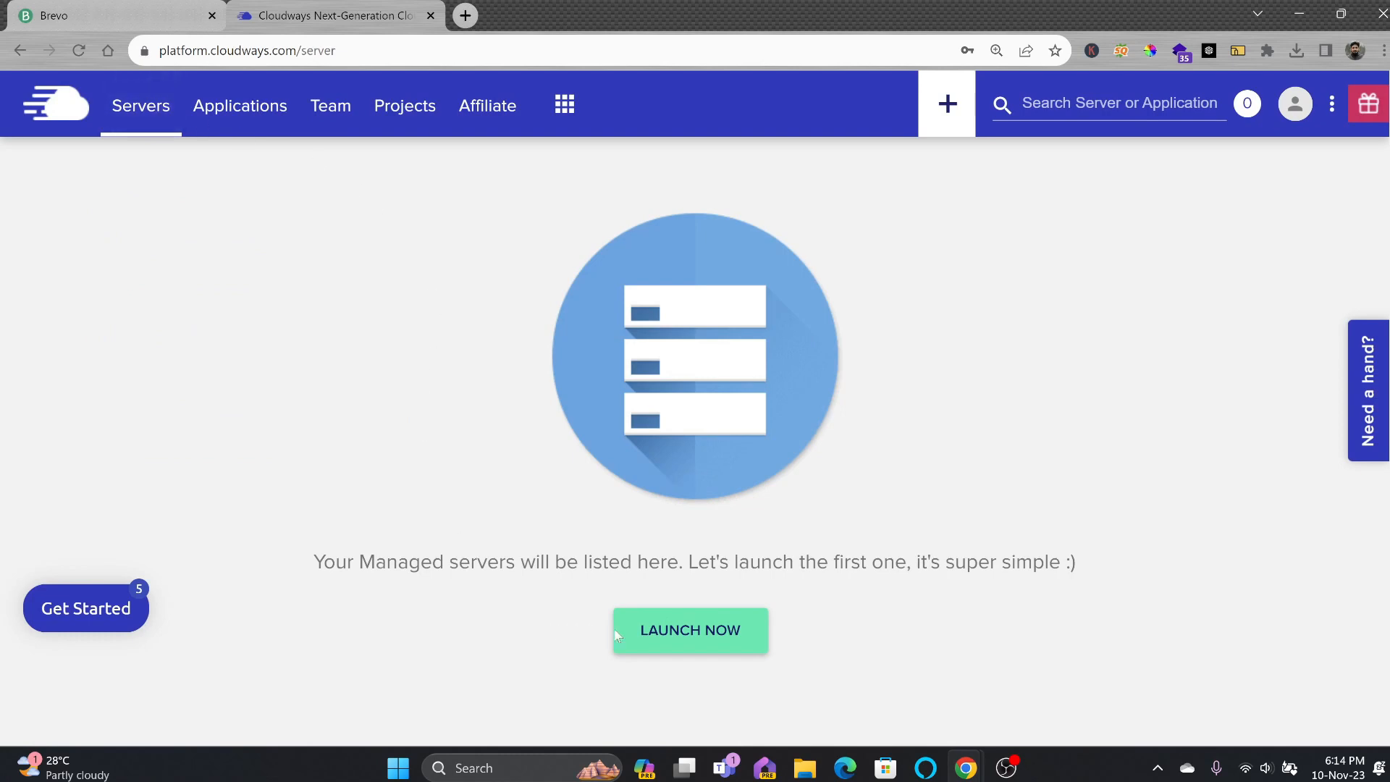
click(664, 633)
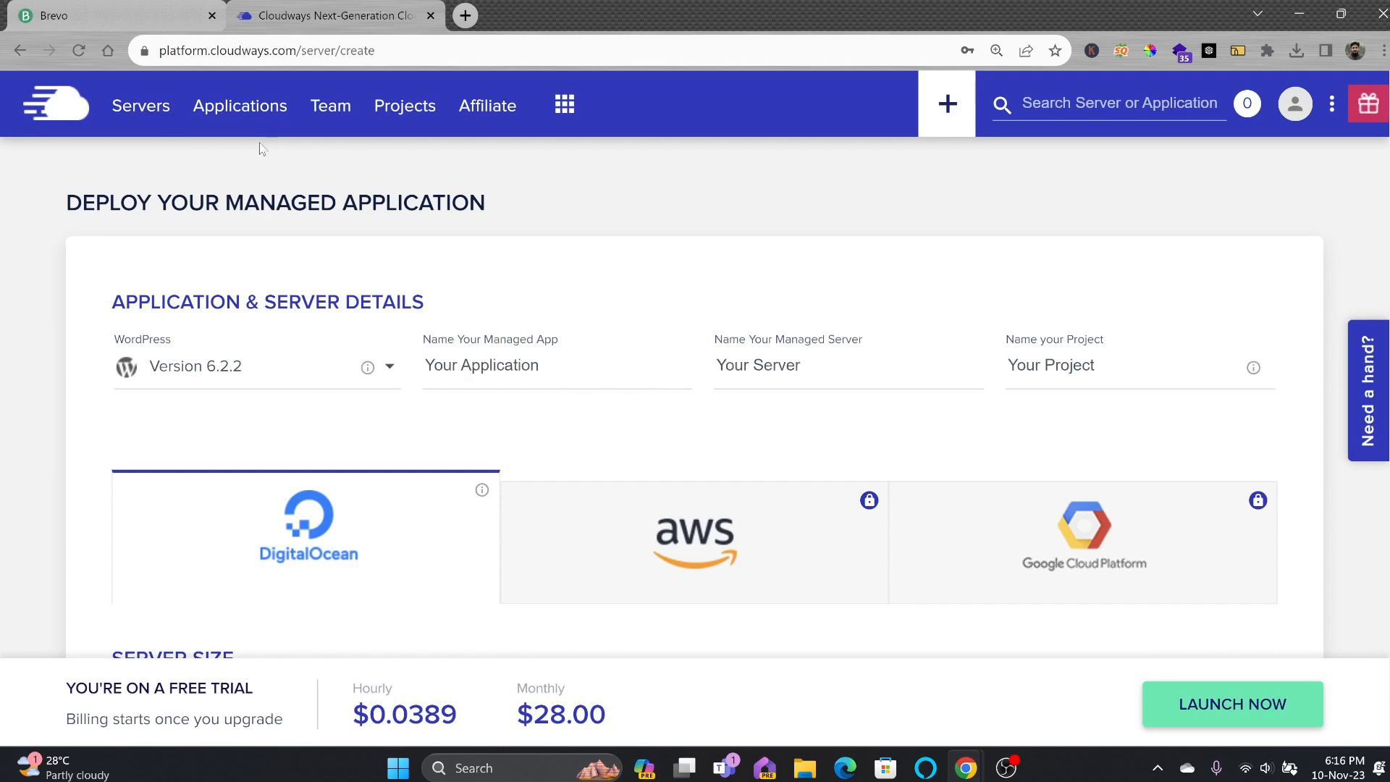
Log out of Cloudways and sign in to the other account.
click(1296, 105)
click(1131, 313)
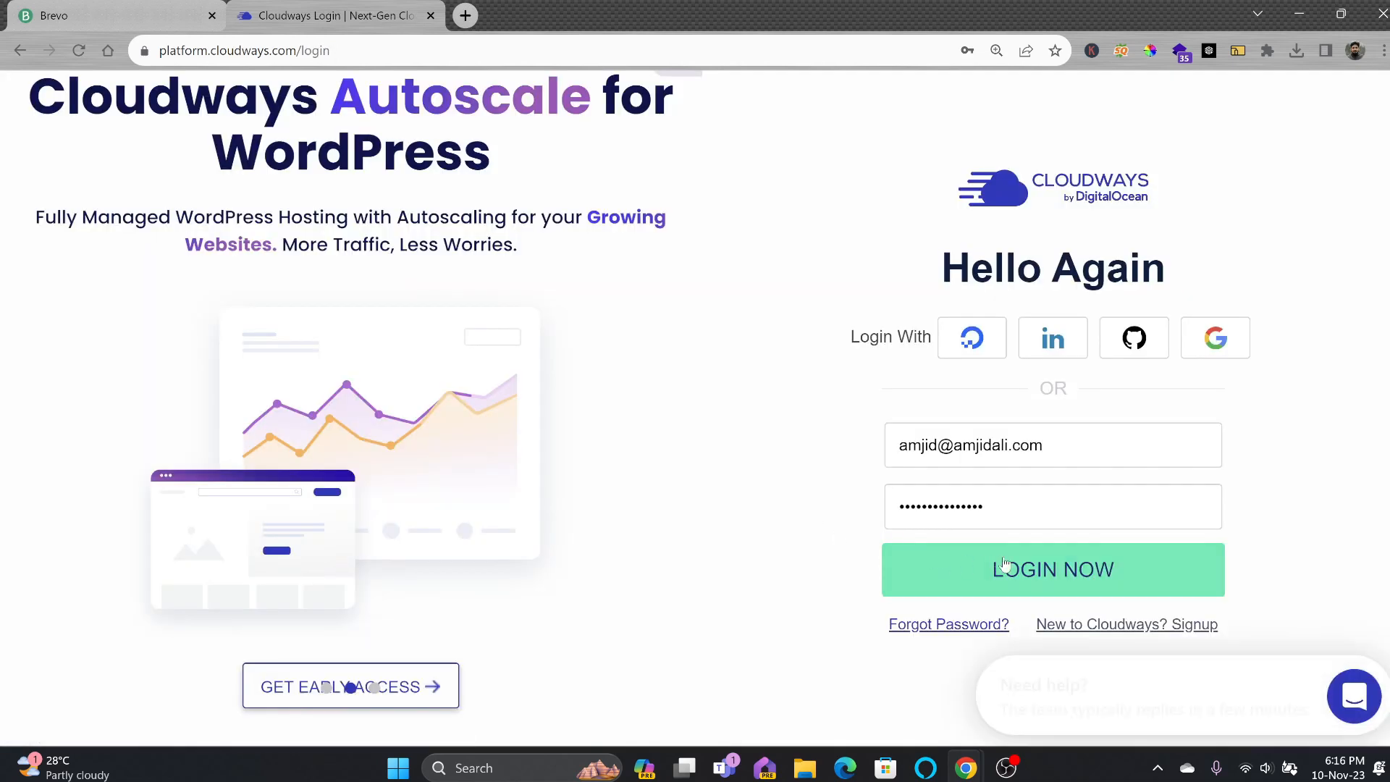
click(1014, 564)
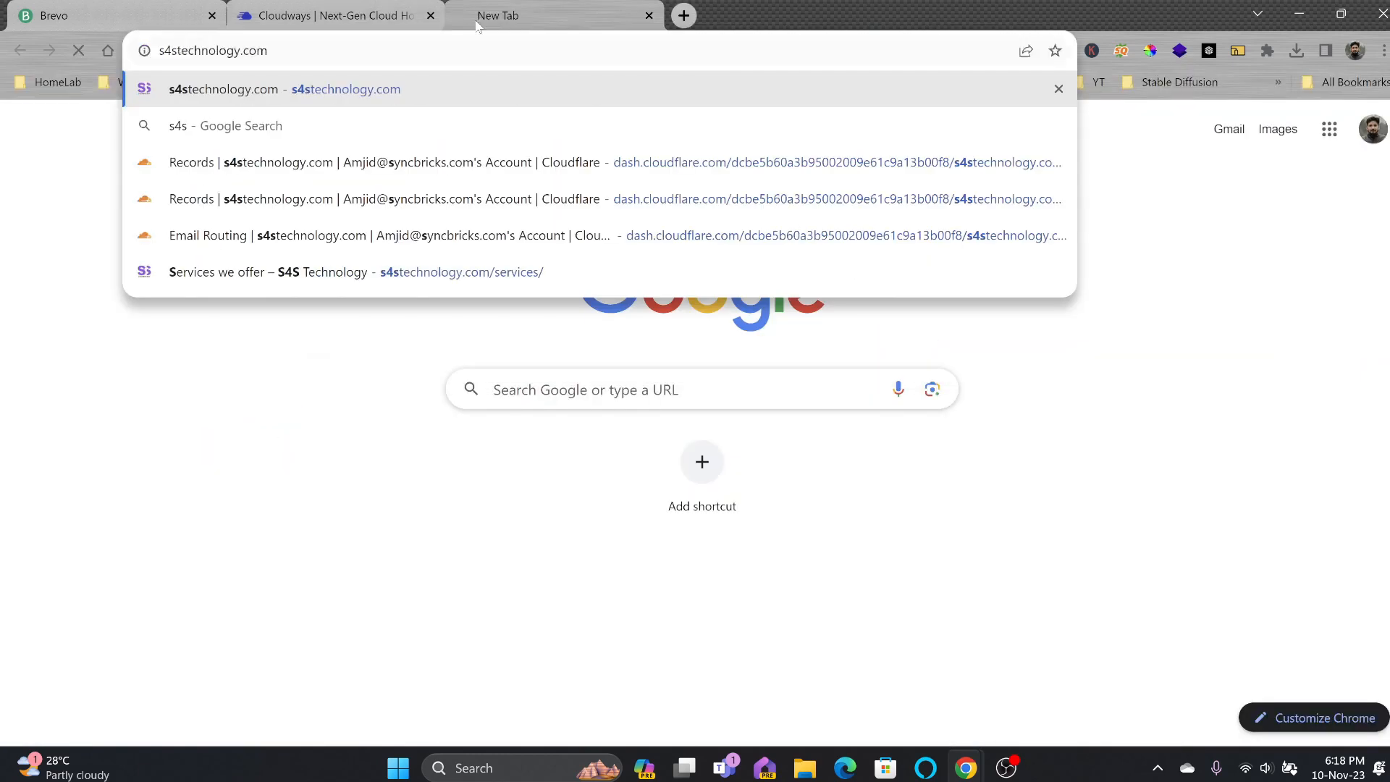
Confirm s4stechnology.com doesn't load yet and check its A-record propagation on whatsmydns.net.
key(Return)
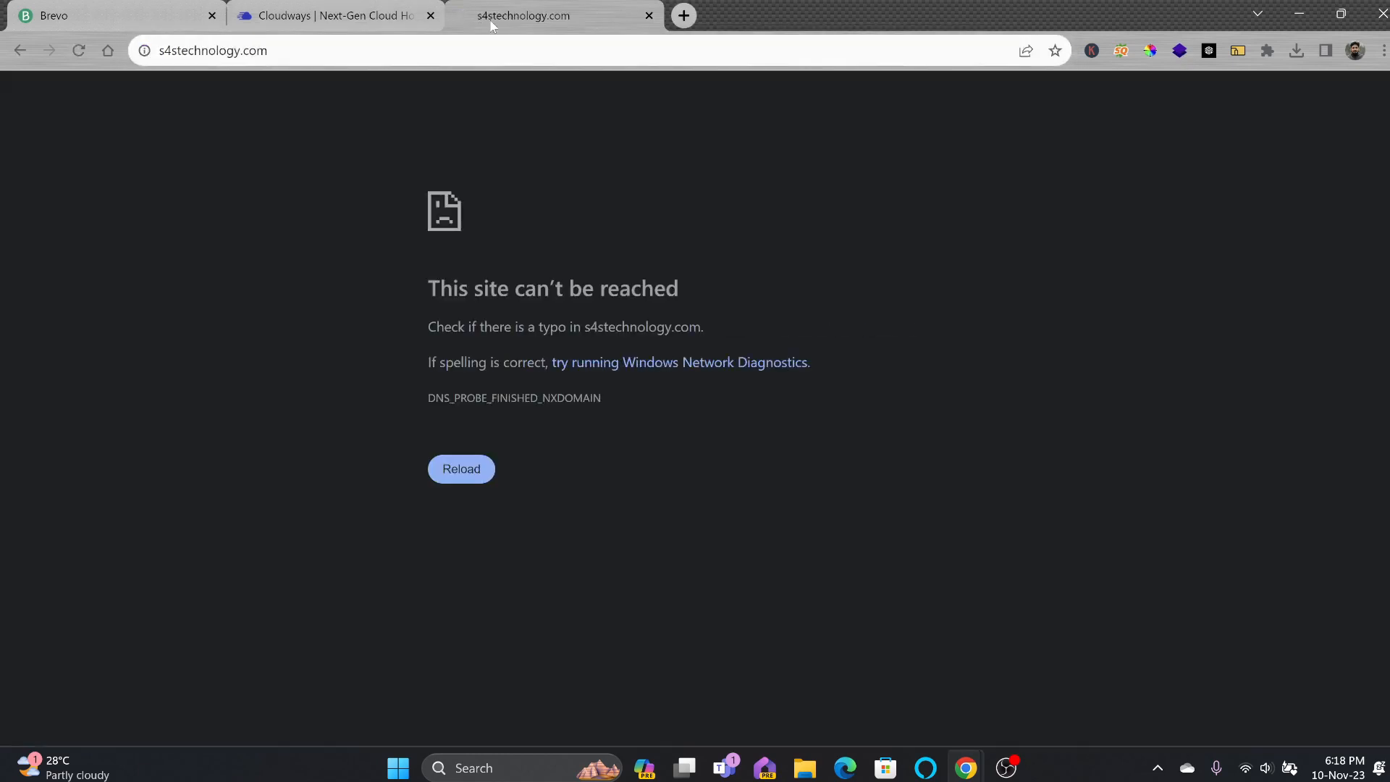
click(684, 15)
text(whats)
key(Return)
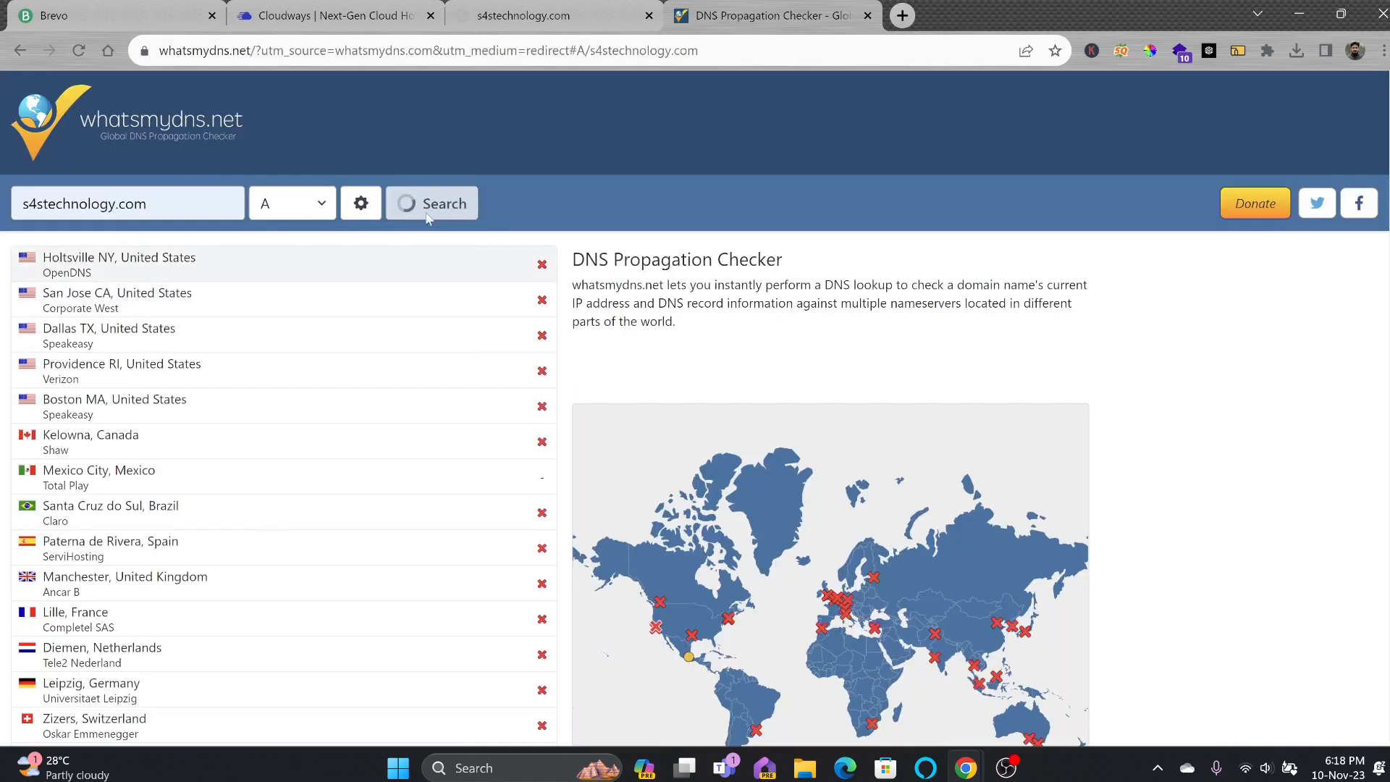
click(346, 20)
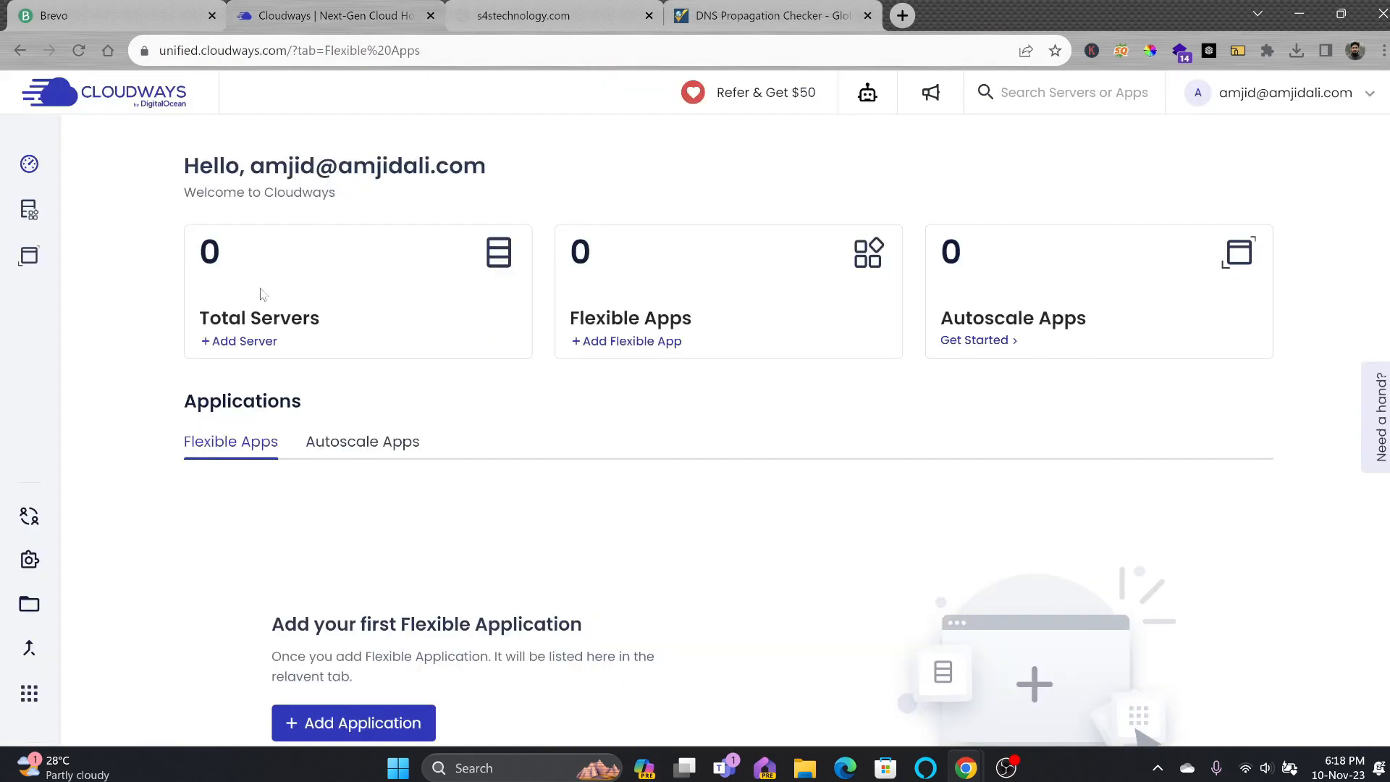
Start a new server and select WooCommerce Version 7.8.2 with WordPress 6.2.2 as the application.
click(239, 346)
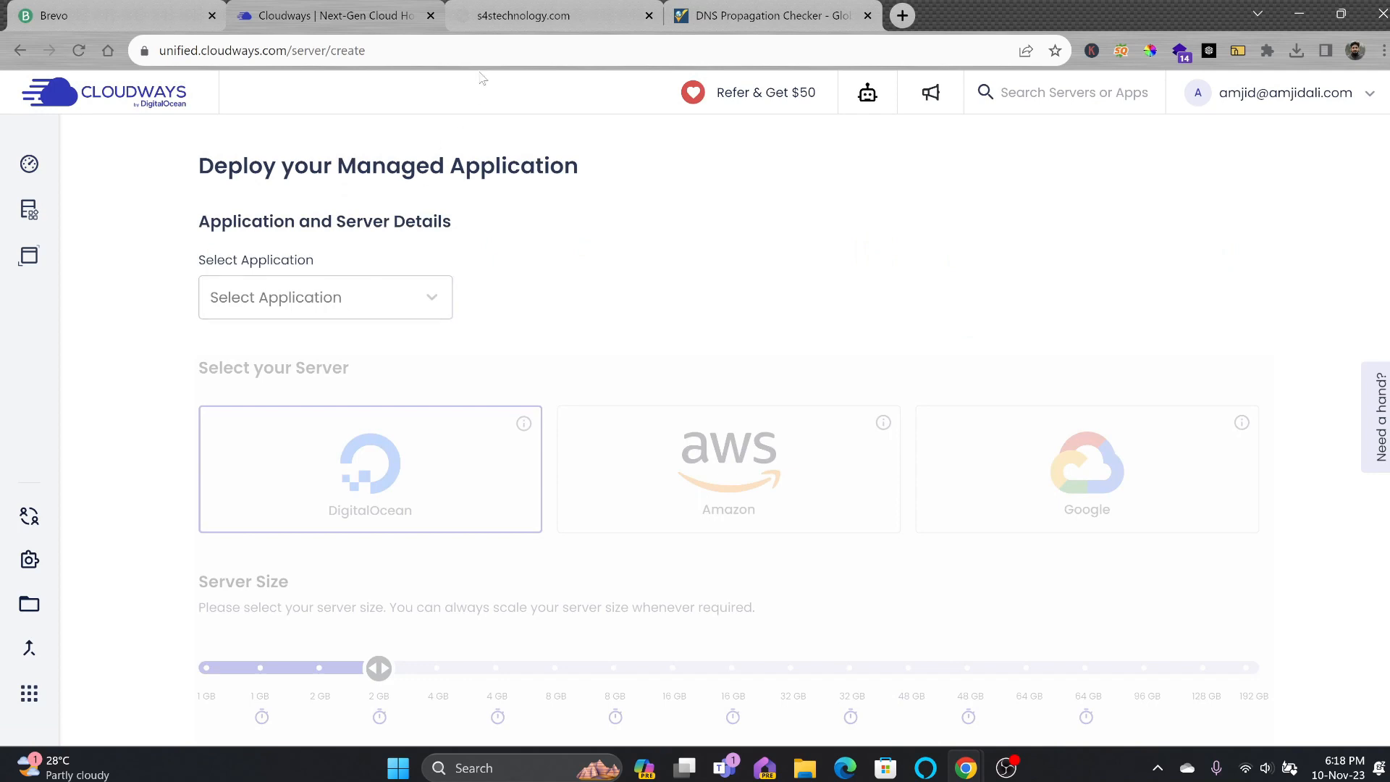
click(500, 27)
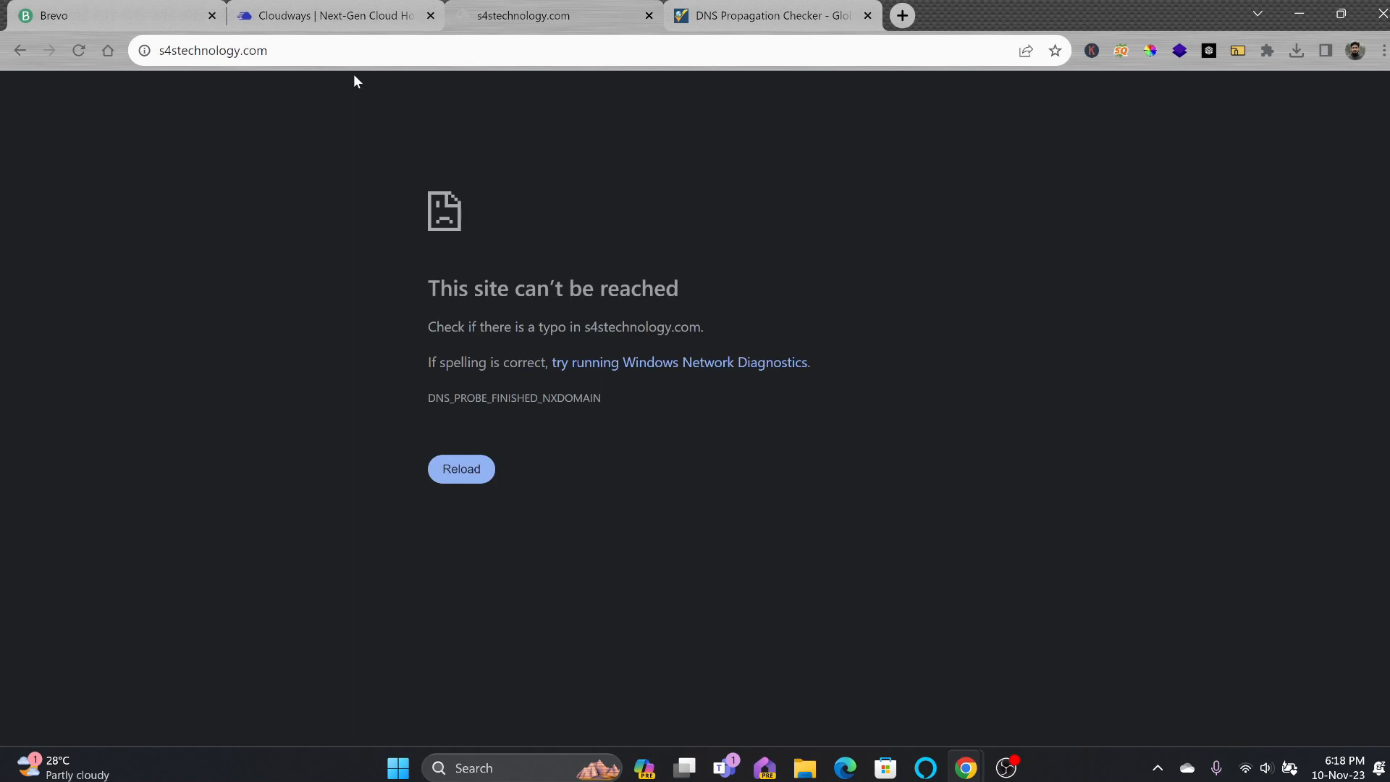
click(348, 20)
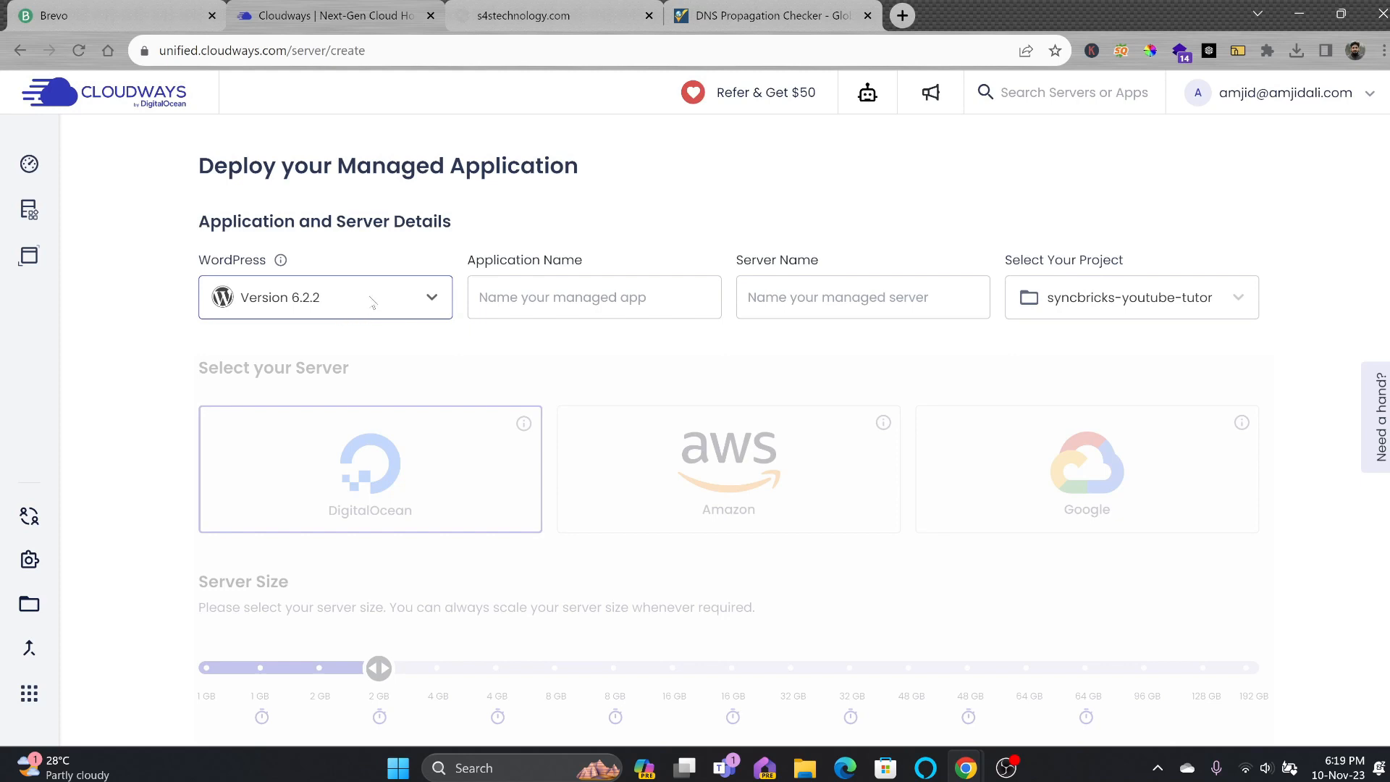
click(372, 302)
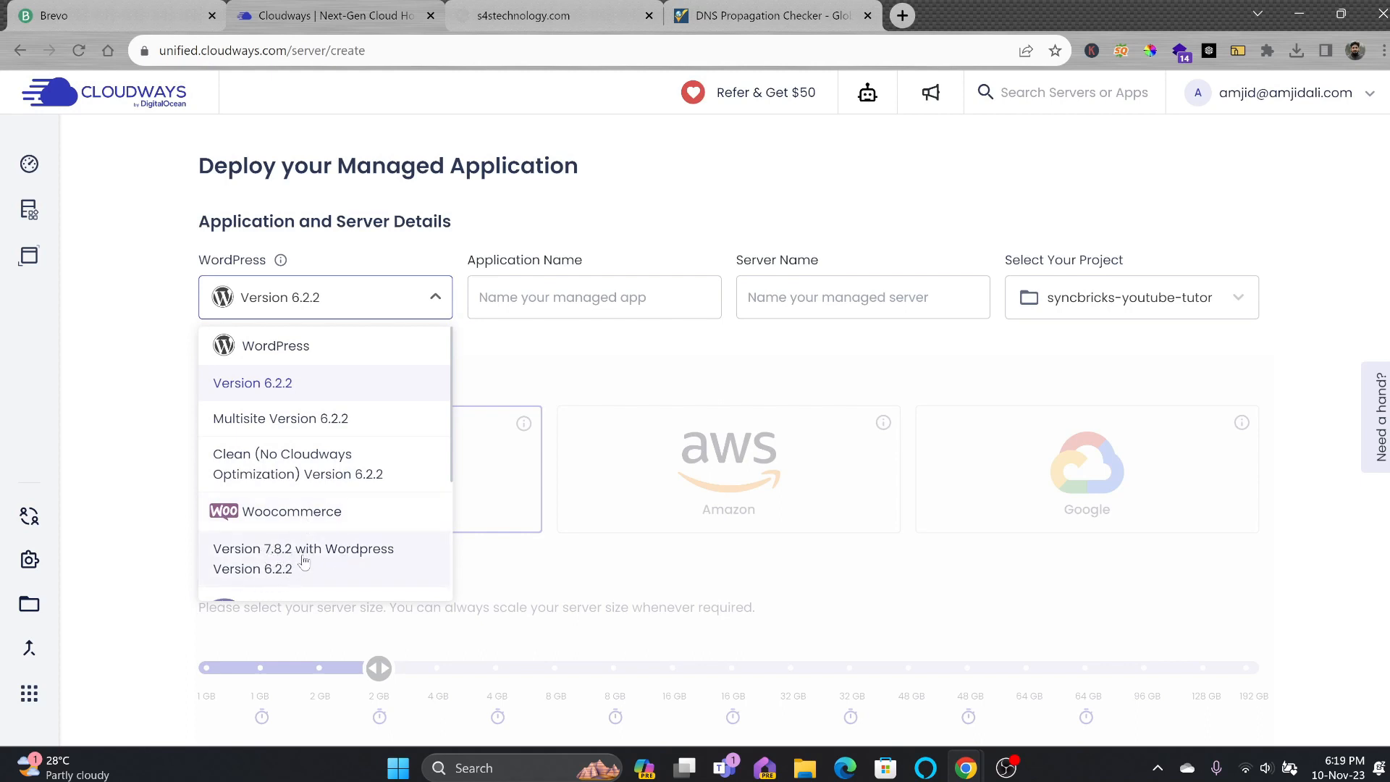
click(301, 566)
click(327, 309)
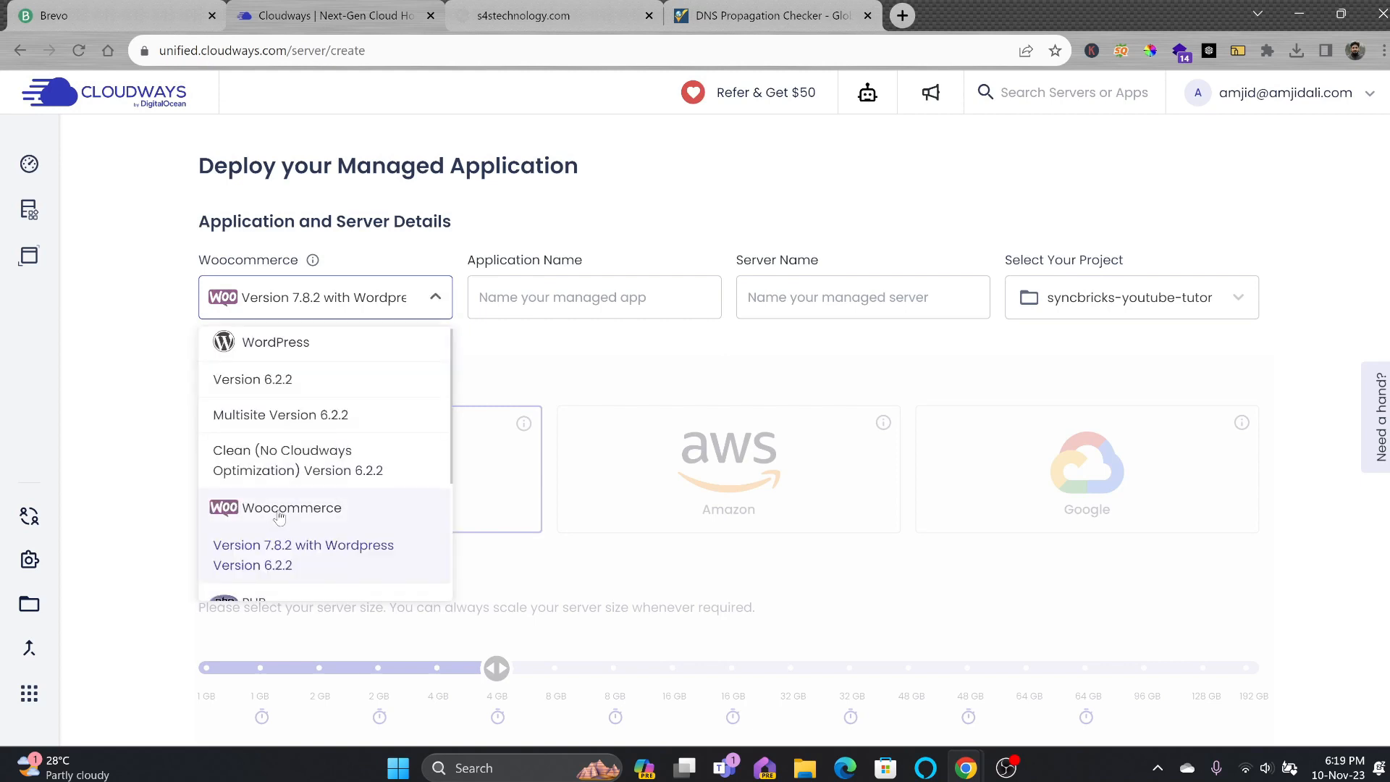
click(277, 510)
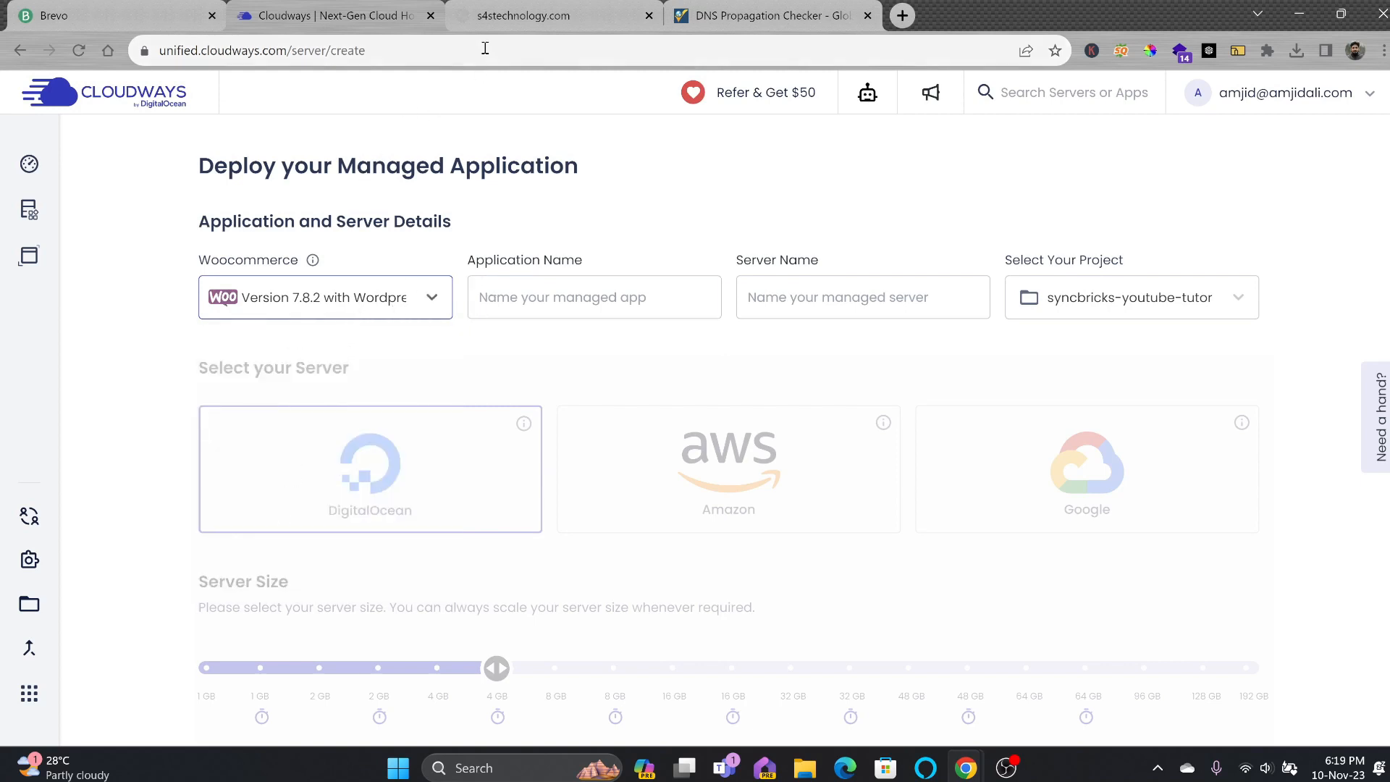
Check again whether the s4stechnology.com store domain loads.
click(496, 26)
click(280, 55)
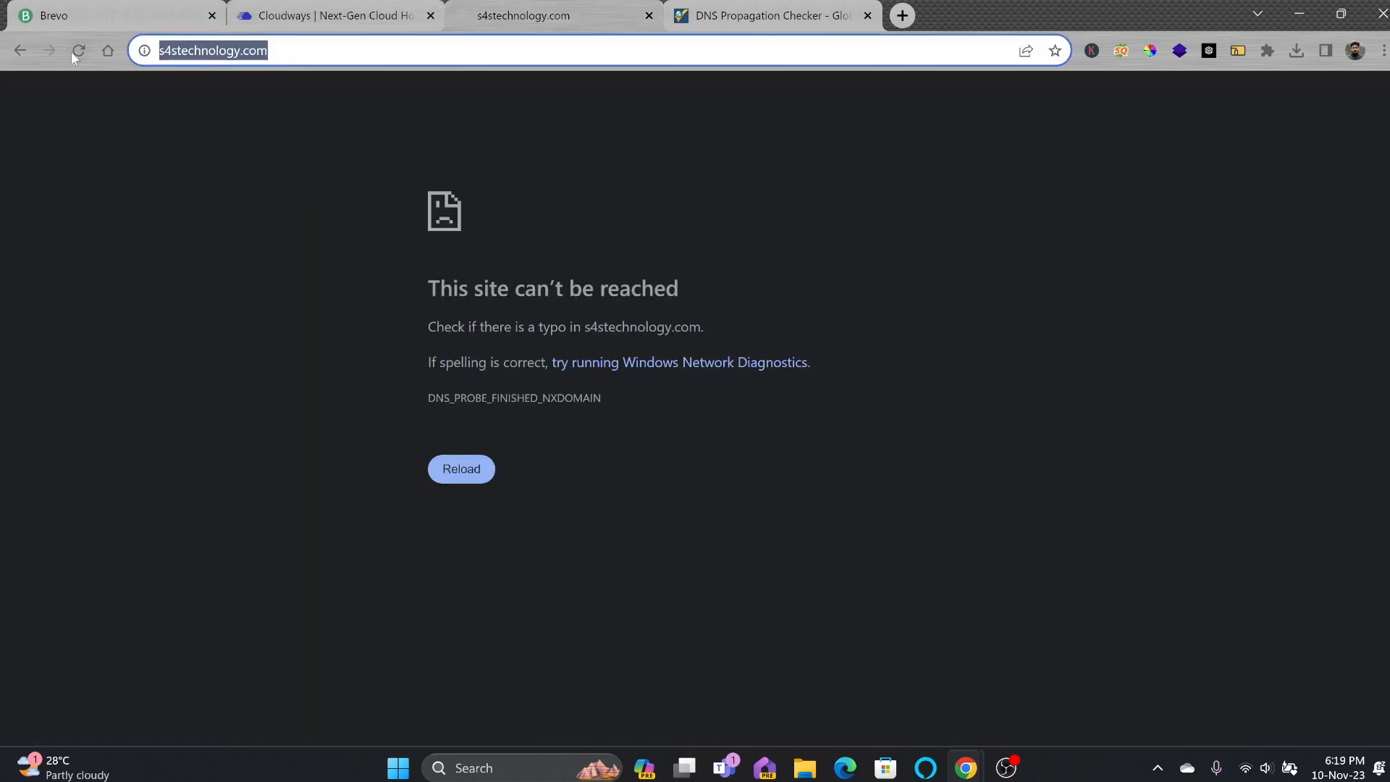
click(306, 16)
Name the application E-Commerce-Store and the server Syncbricks-Server.
click(520, 304)
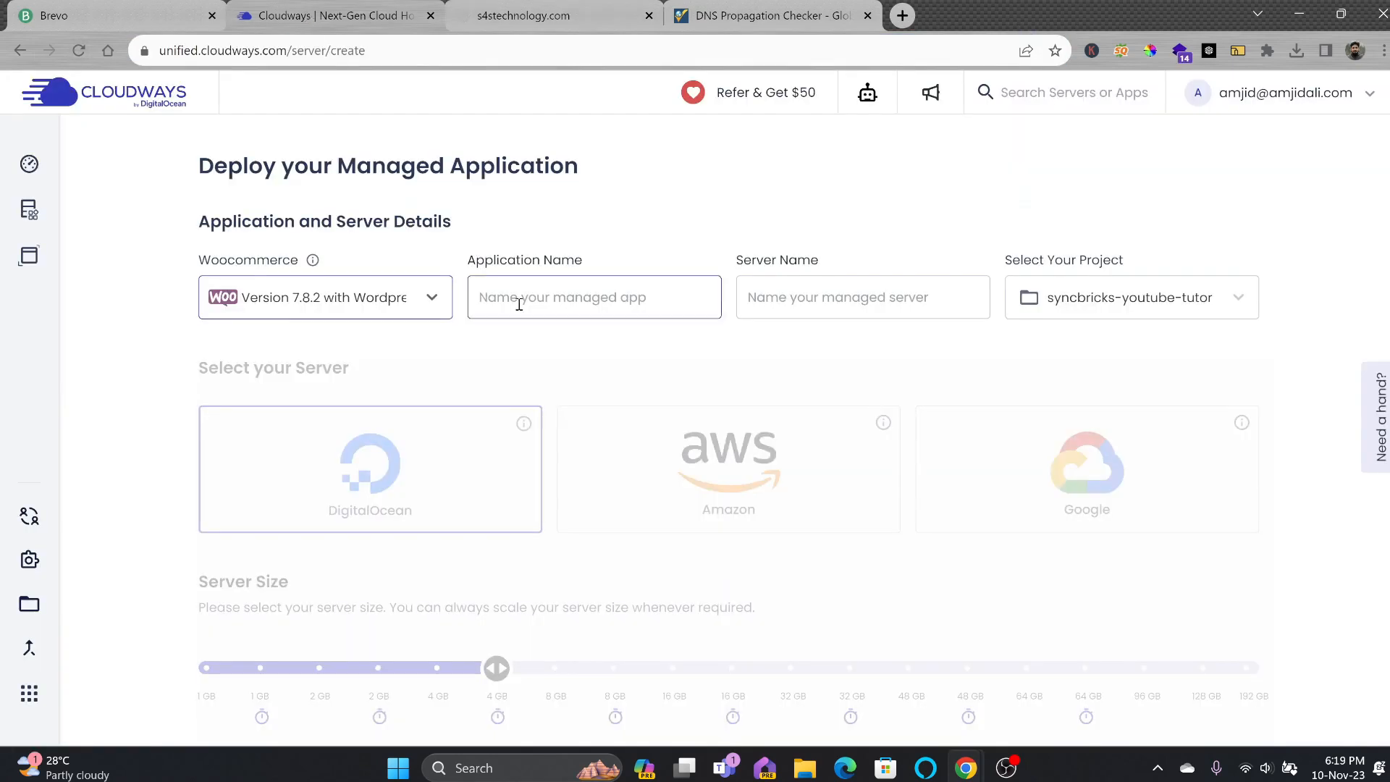
text(E-Commerce-Sgtor)
key(BackSpace)
key(BackSpace)
key(BackSpace)
key(BackSpace)
text(tore)
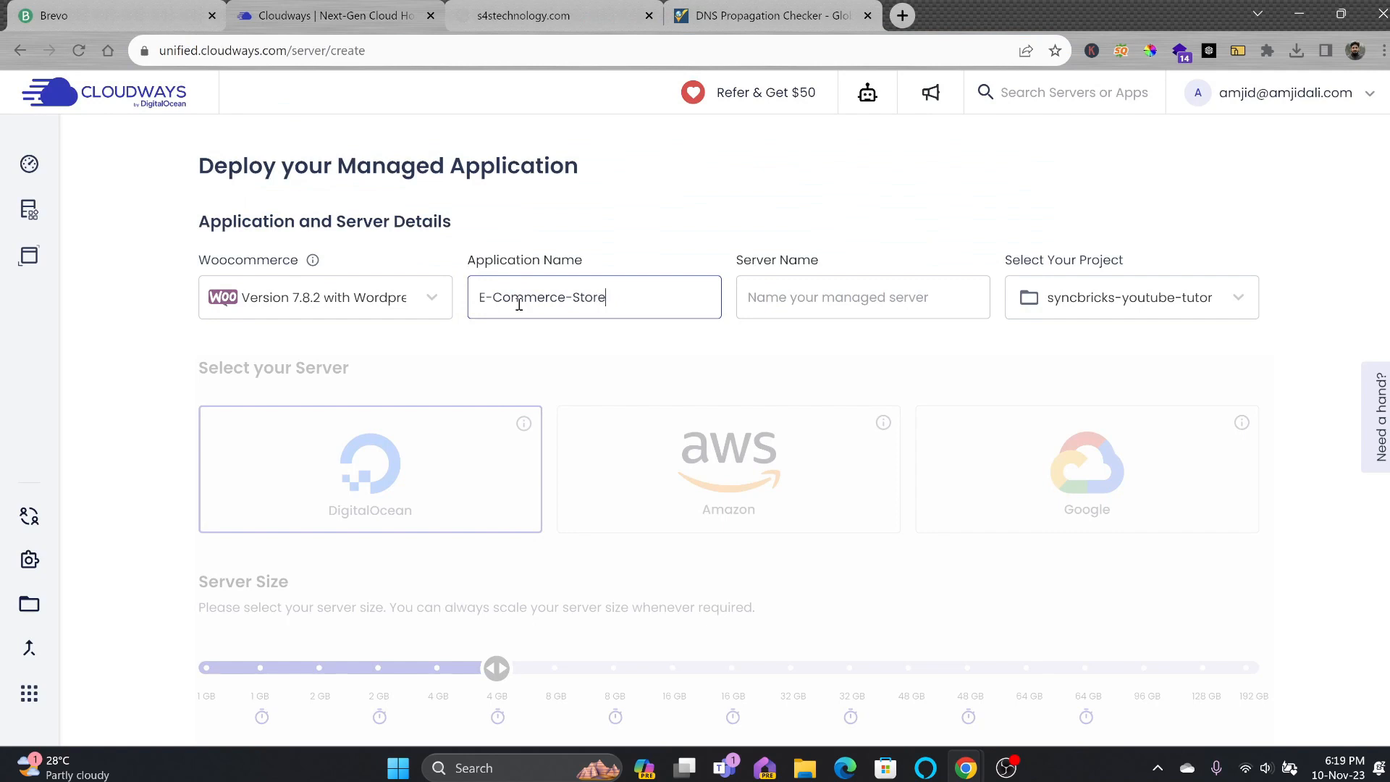
key(Tab)
text(e)
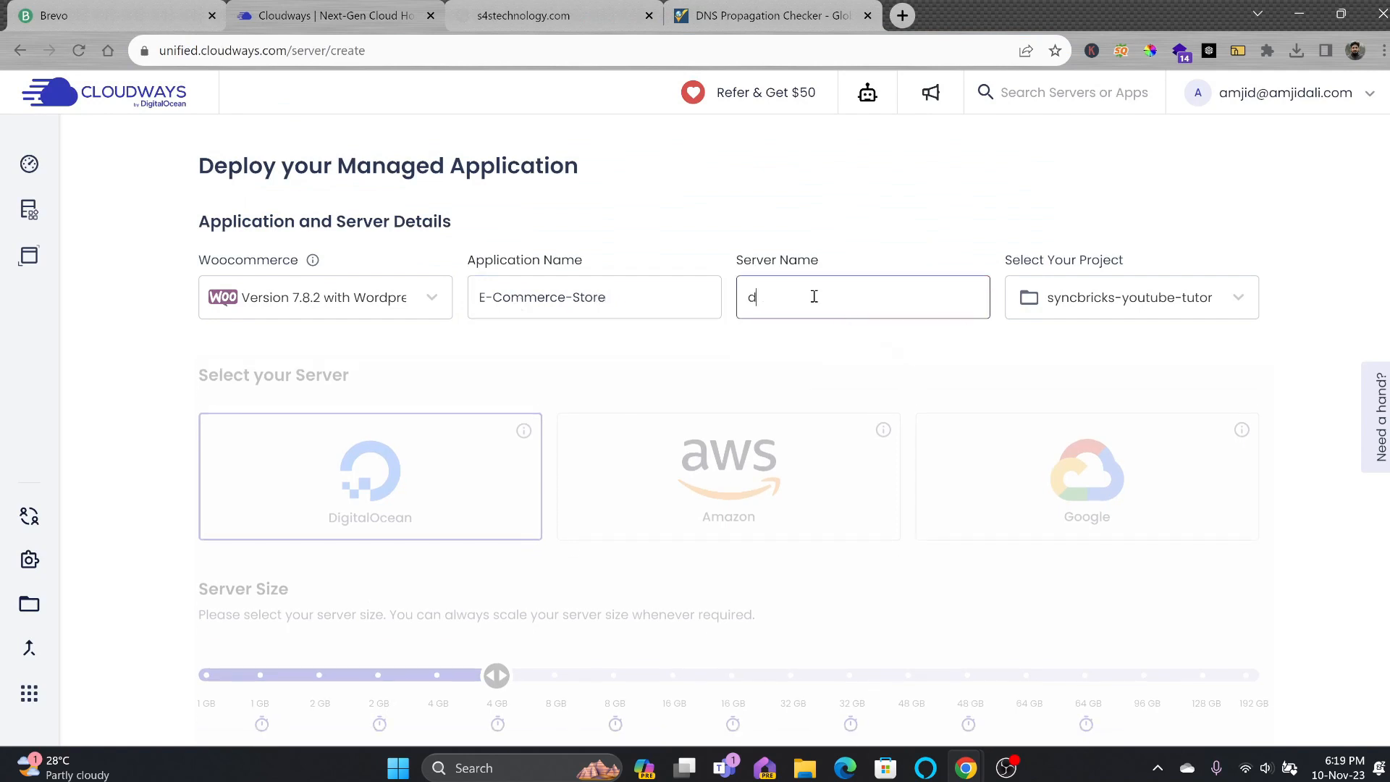
key(BackSpace)
text(Syb)
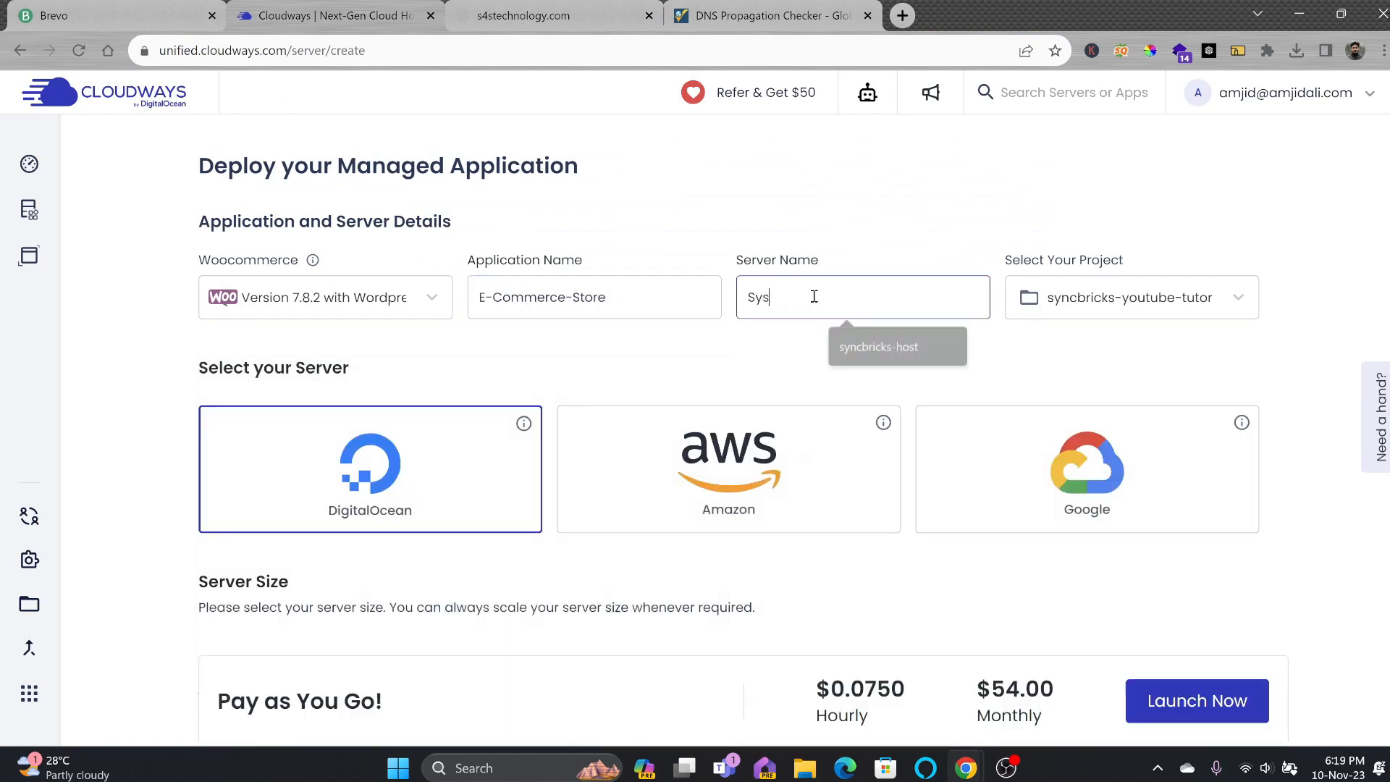
key(BackSpace)
text(ncbricks-Server)
Keep the existing project selected and review the DigitalOcean 4 GB server size.
click(1142, 297)
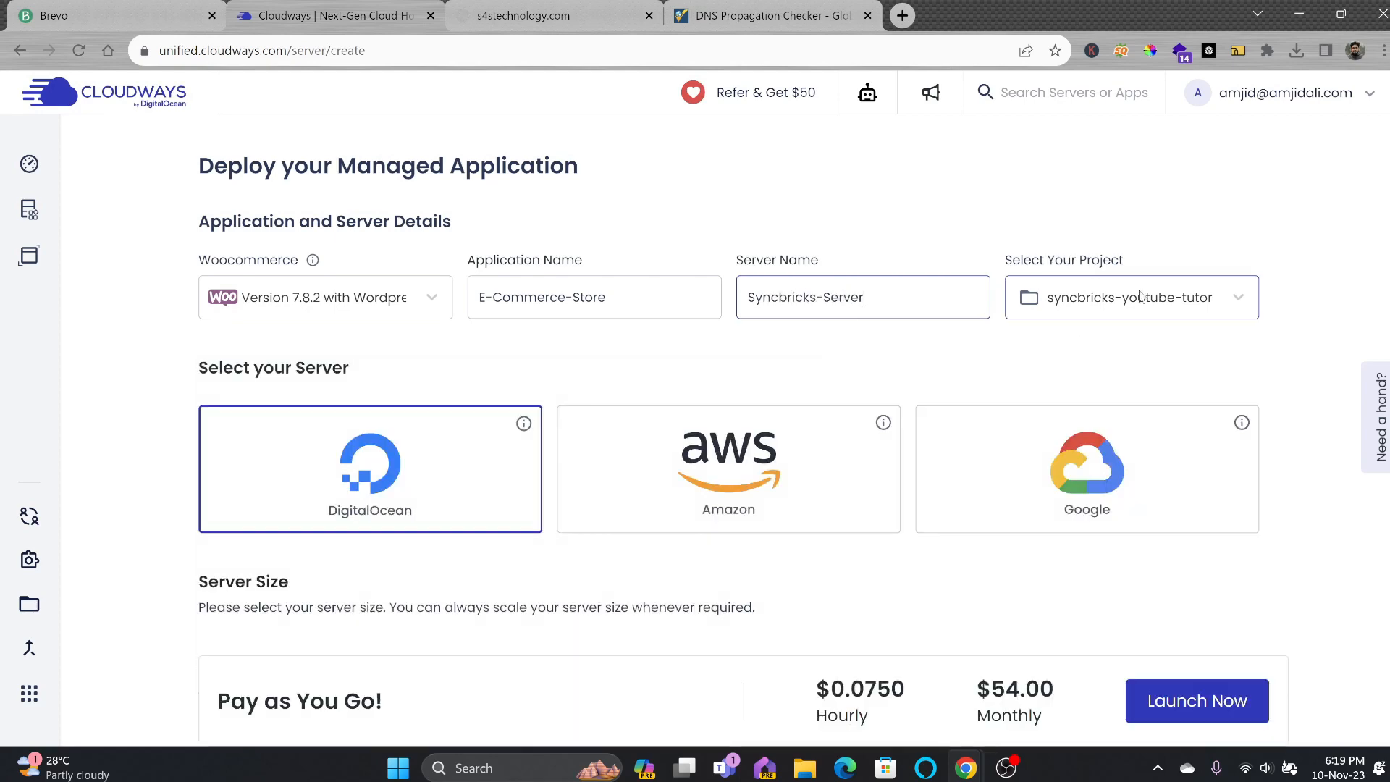
click(1101, 340)
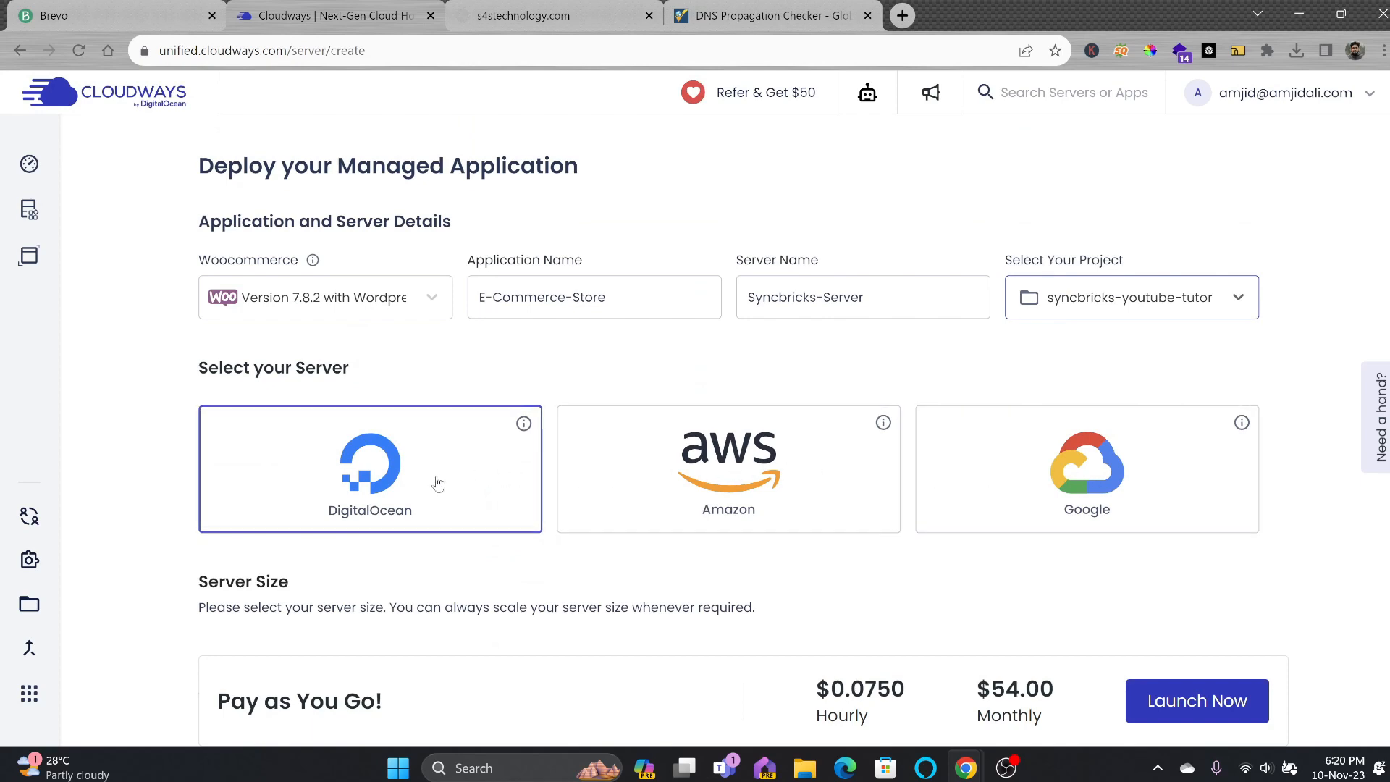
scroll(382, 484, down, 3)
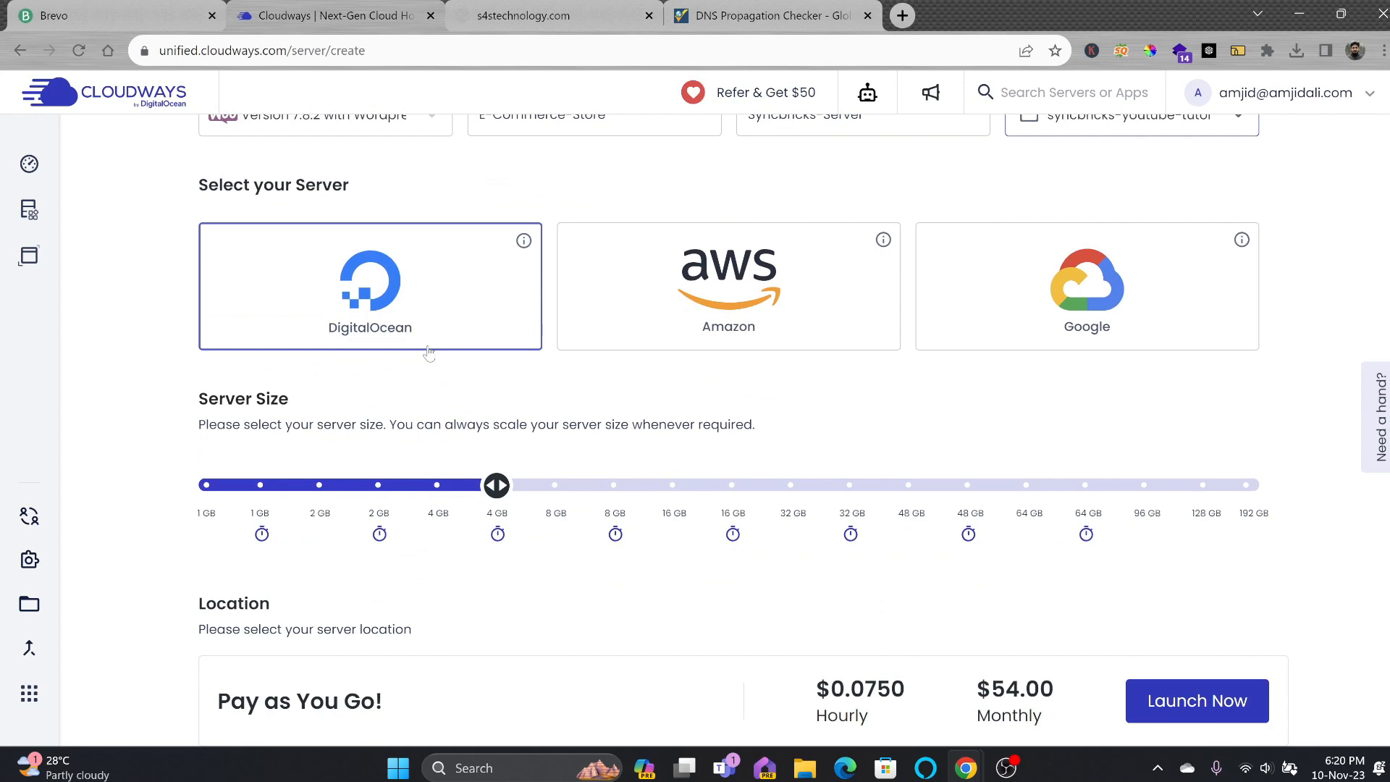
mouse_move(499, 549)
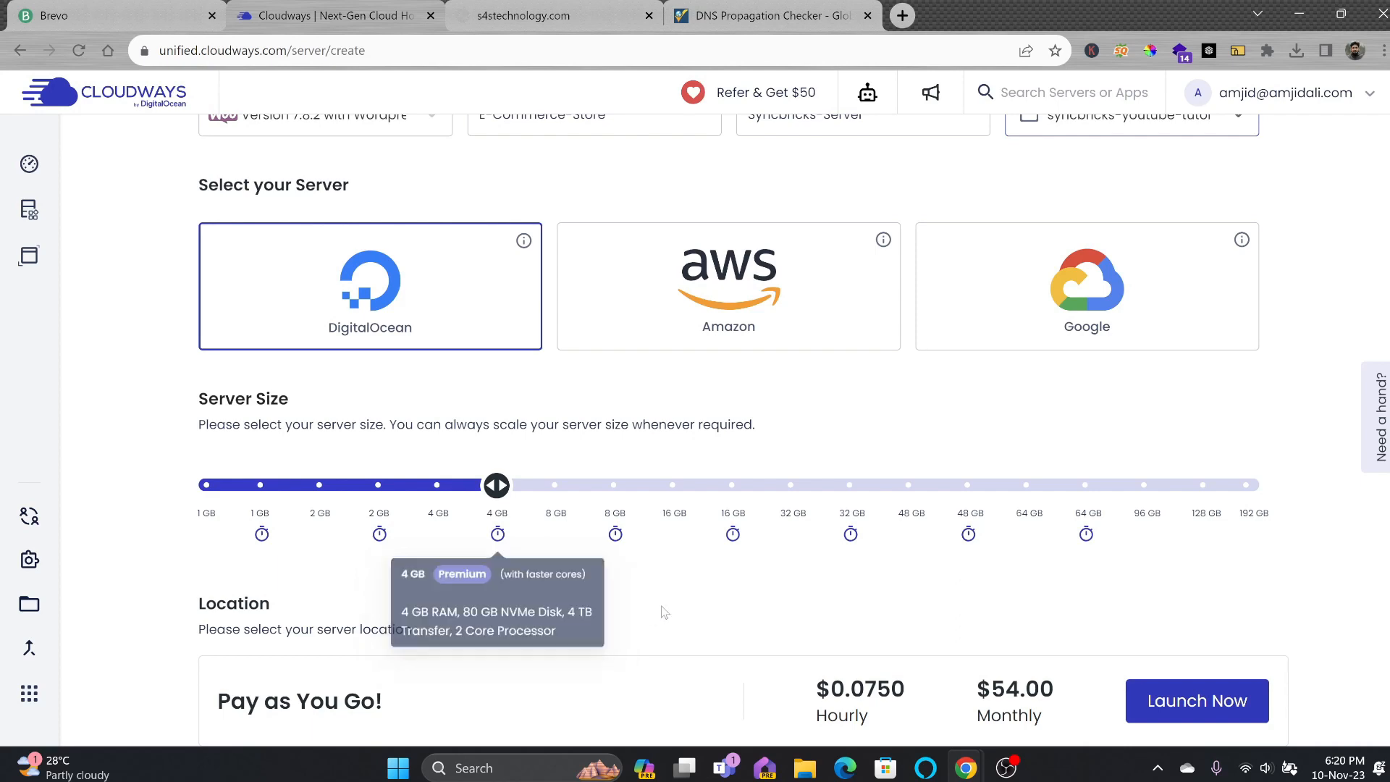
Preview larger DigitalOcean sizes, then compare the server plans offered on Amazon.
click(497, 487)
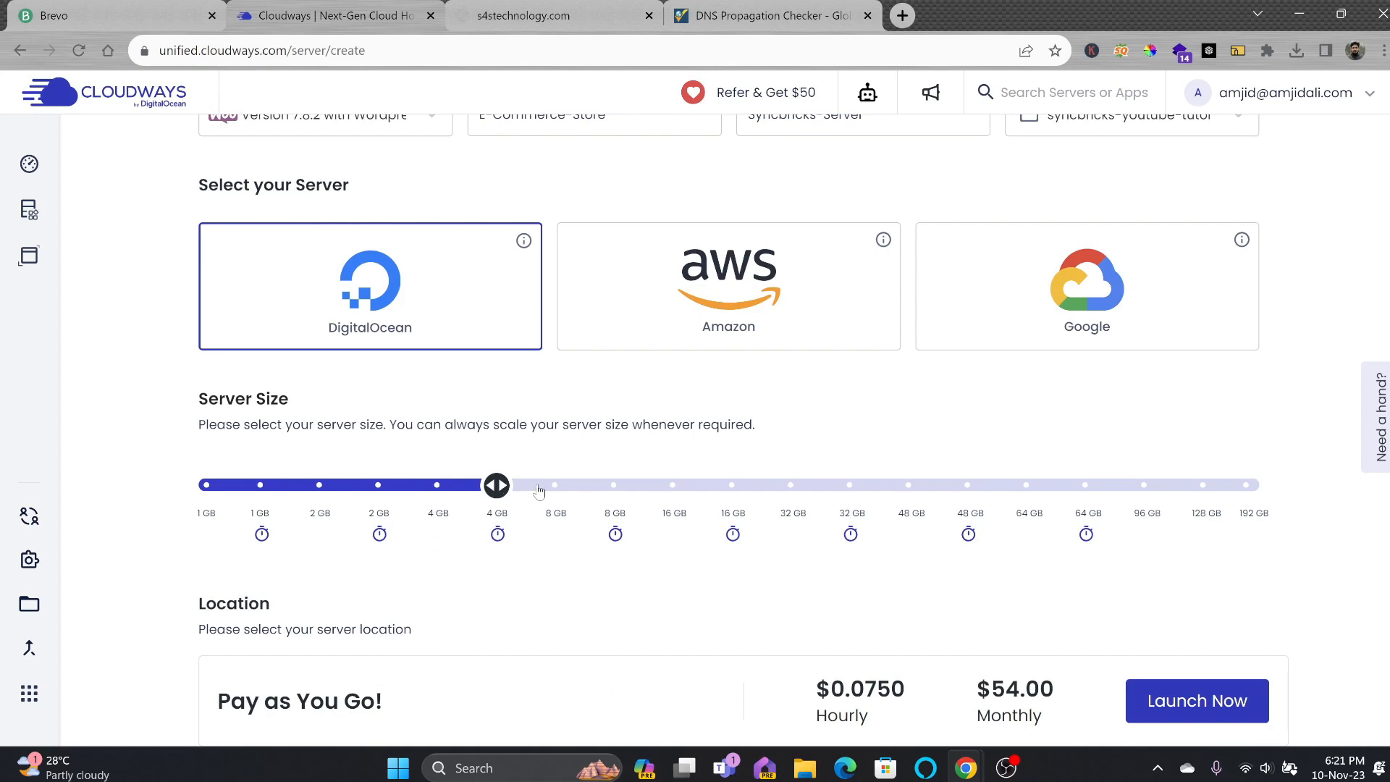
mouse_move(497, 487)
mouse_down()
mouse_move(1254, 485)
mouse_move(436, 497)
mouse_move(498, 496)
mouse_up()
scroll(702, 233, down, 1)
click(702, 232)
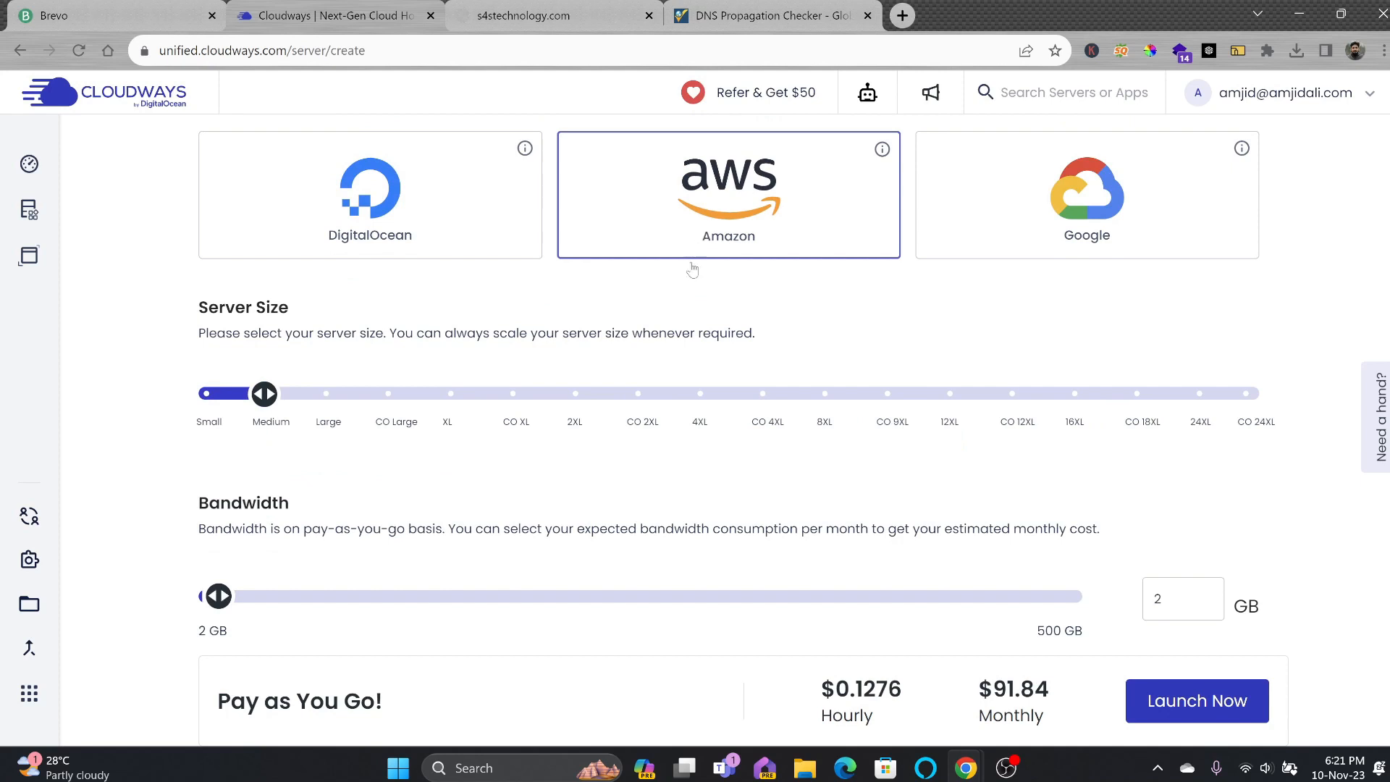
scroll(220, 613, down, 1)
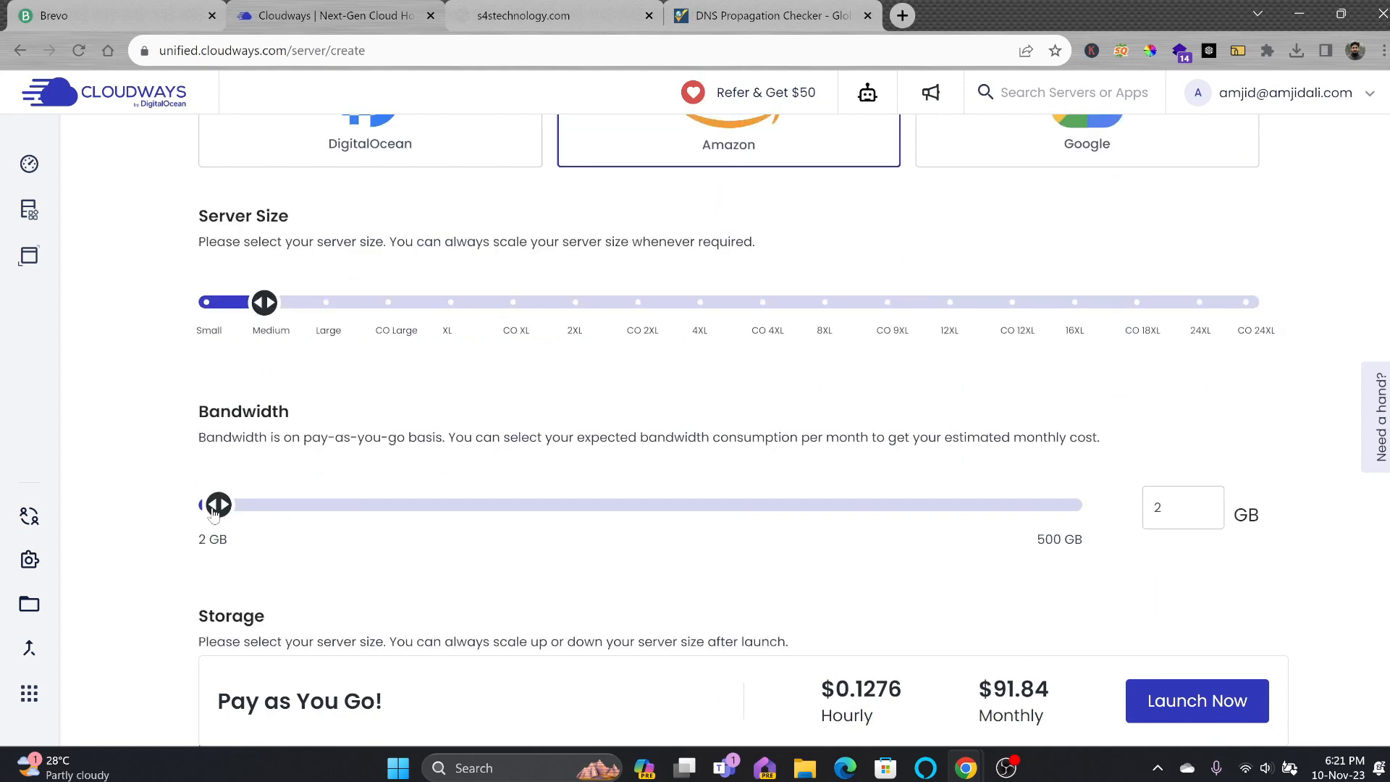
drag(219, 505, 580, 504)
scroll(581, 505, up, 1)
Compare Google's plans, then return to DigitalOcean 4 GB at $46.00 monthly.
click(1102, 232)
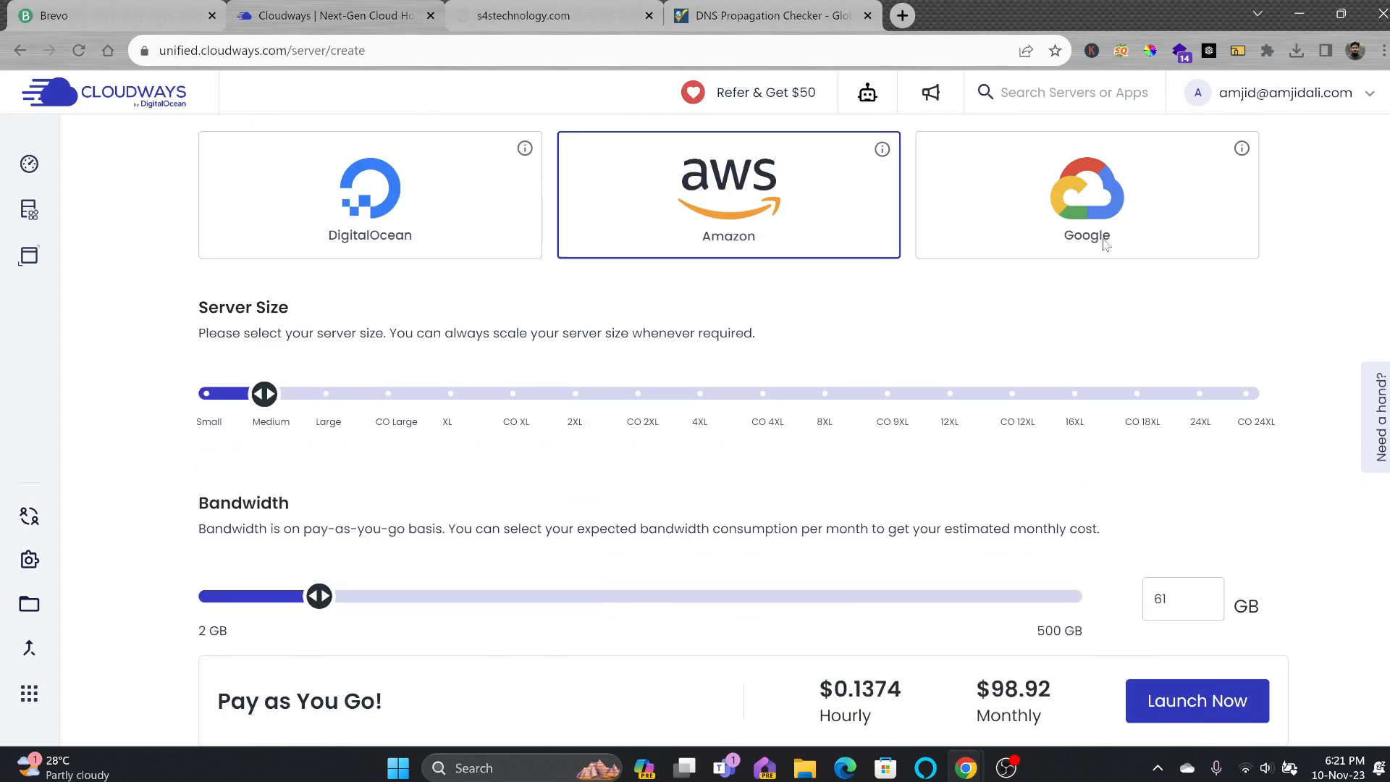
drag(266, 395, 95, 396)
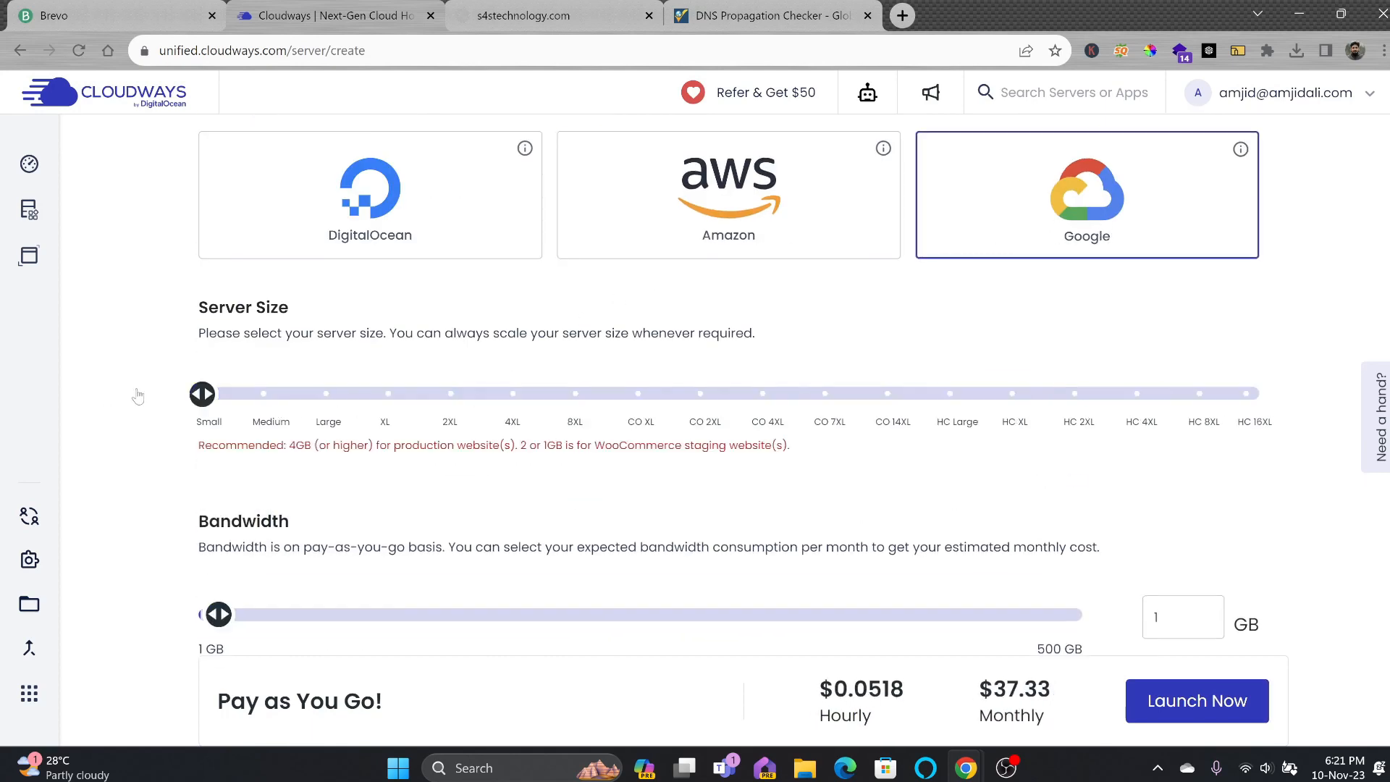
click(348, 228)
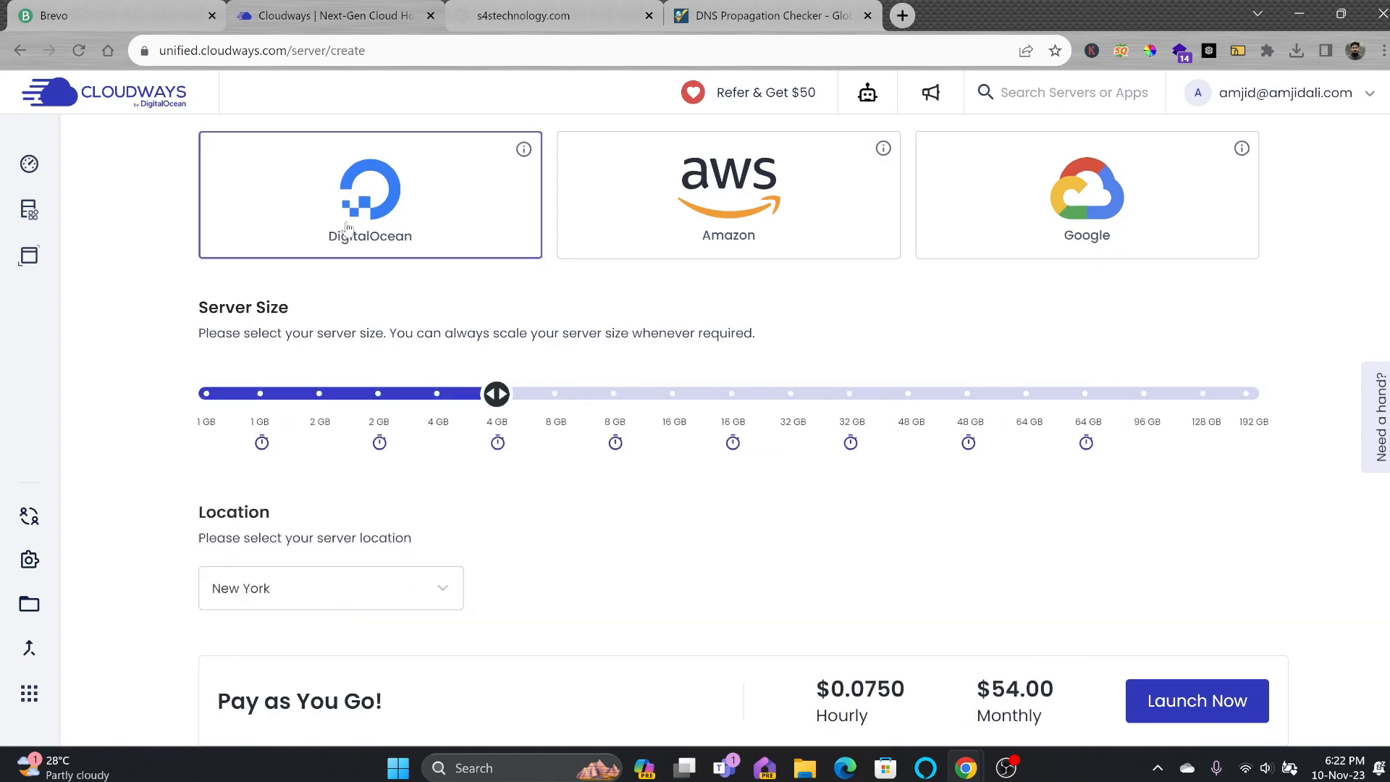
scroll(348, 229, down, 3)
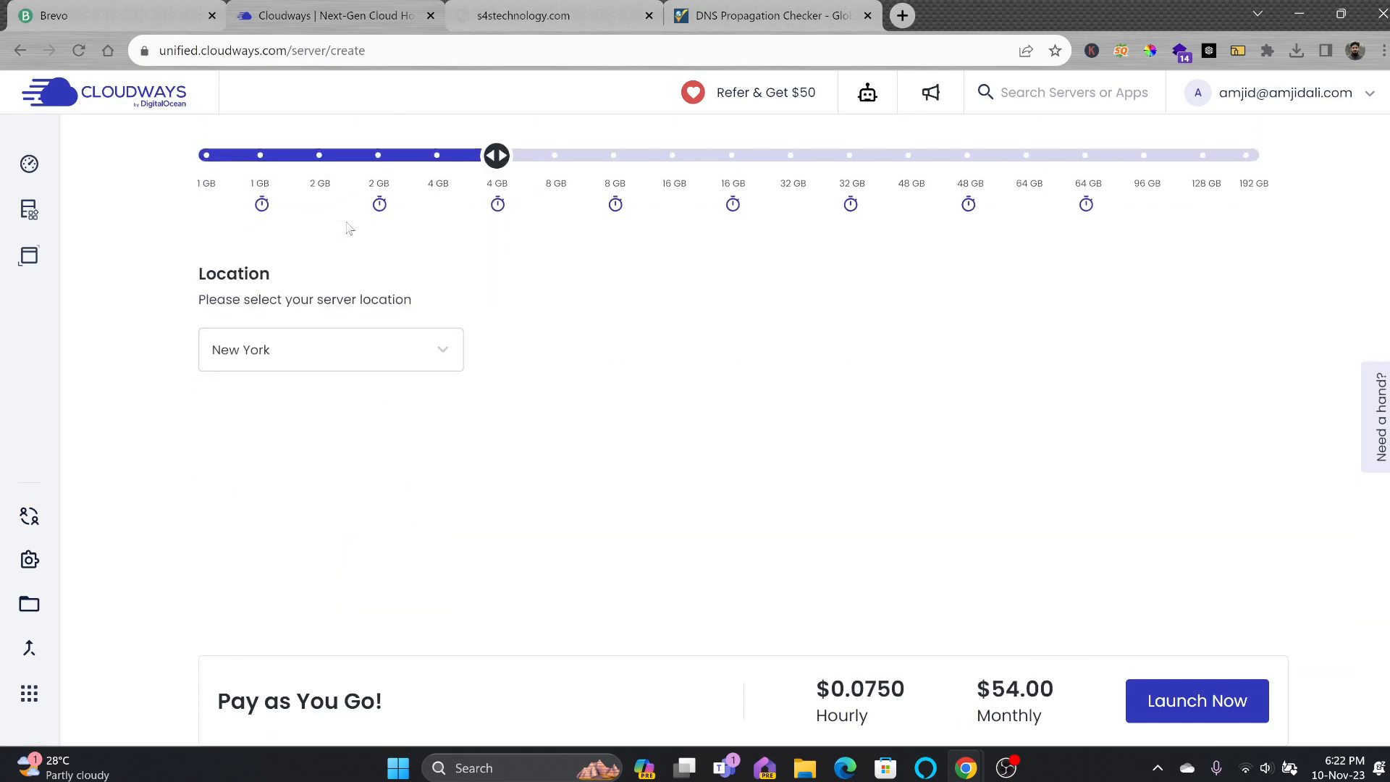
scroll(411, 335, up, 1)
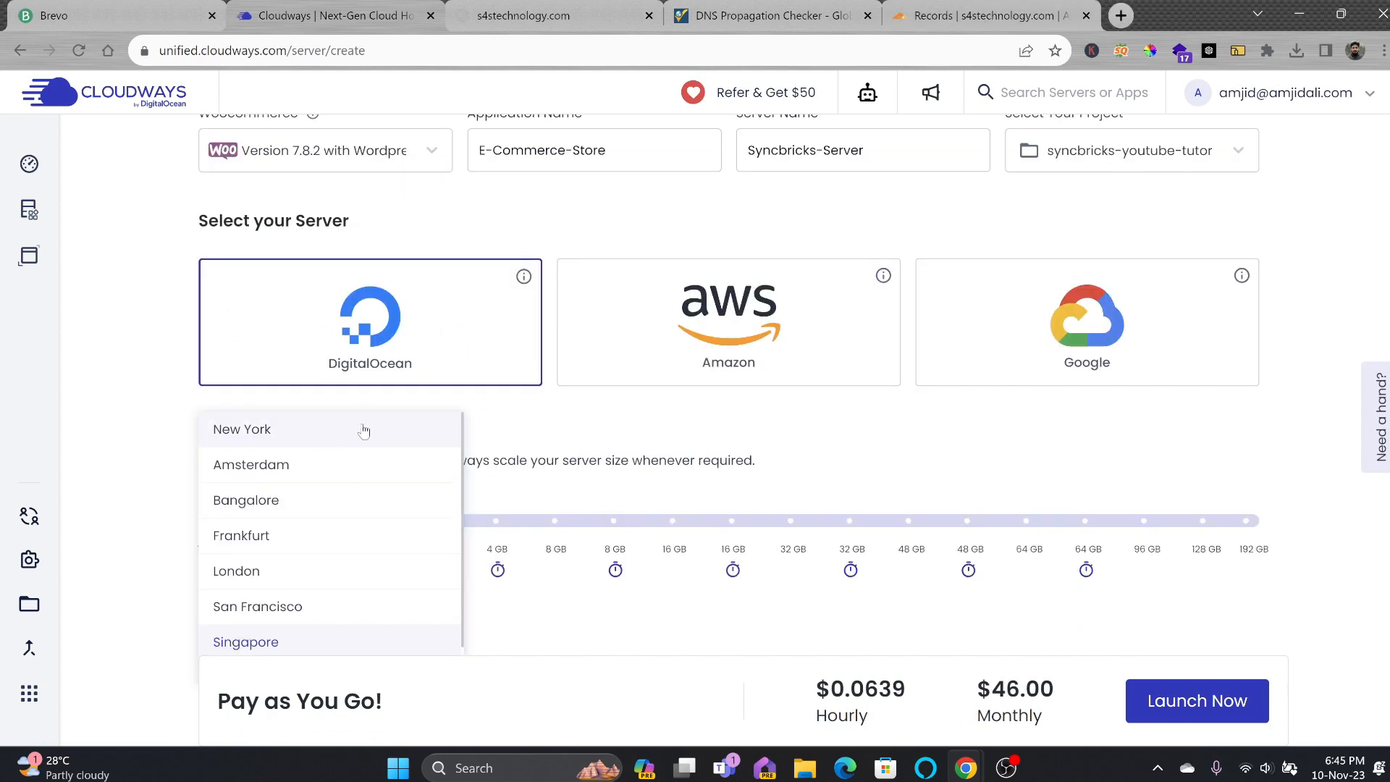
Set the server location to New York.
click(363, 430)
scroll(362, 435, down, 3)
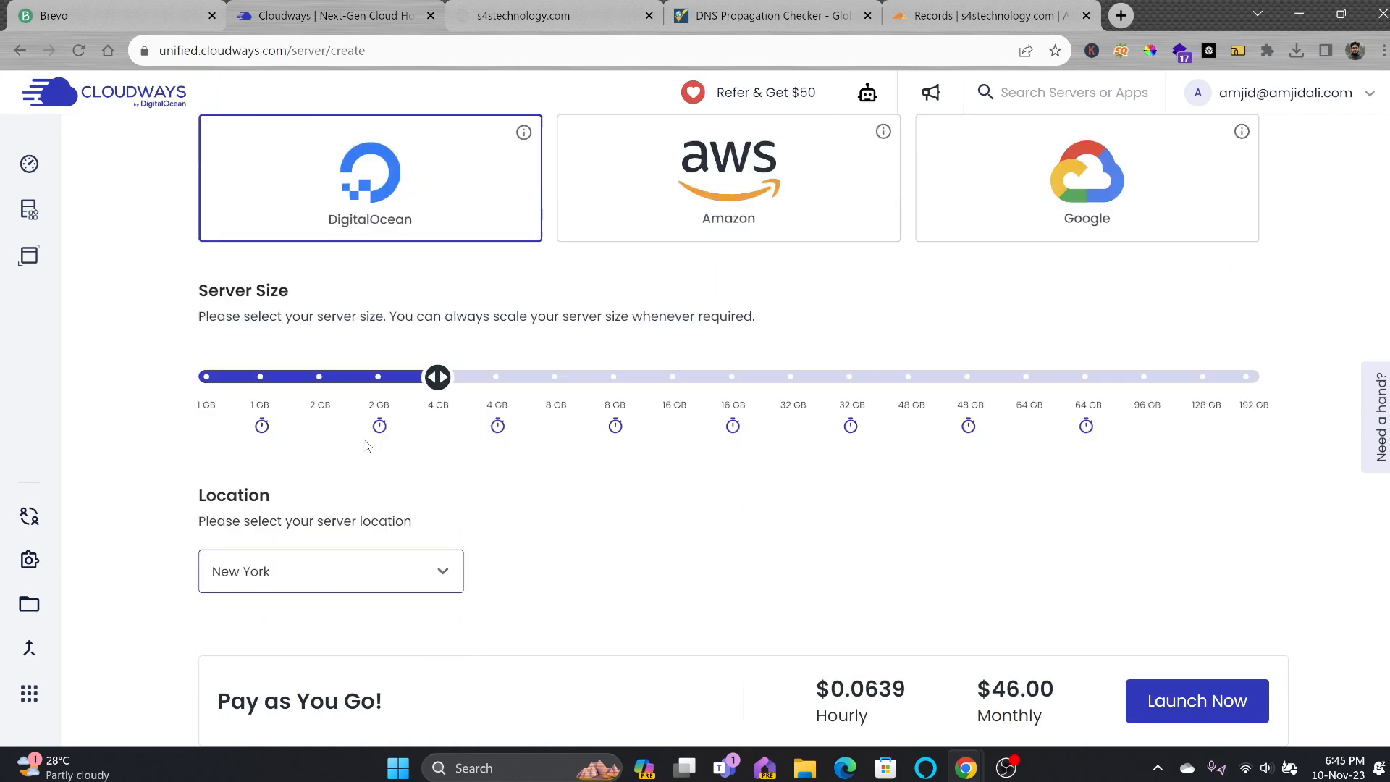
click(366, 441)
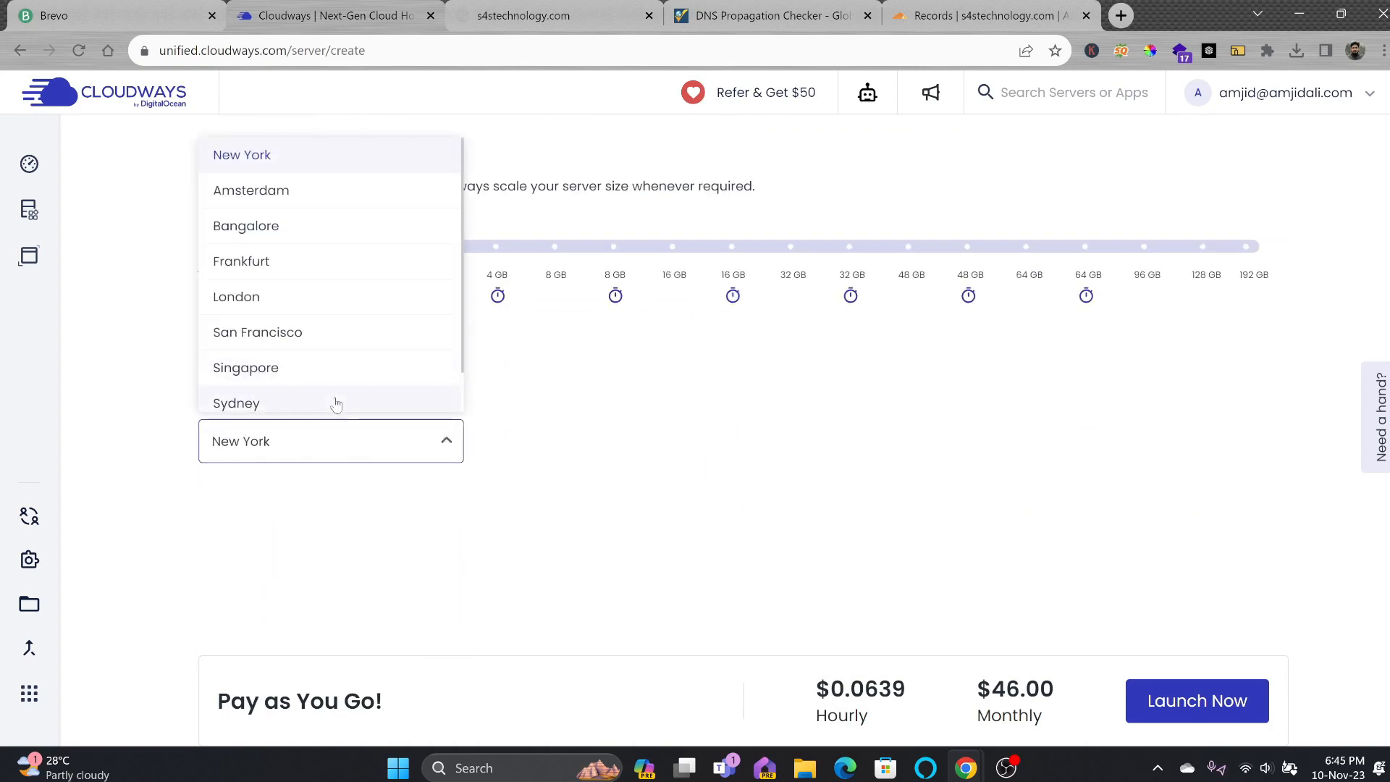
click(335, 402)
click(348, 441)
scroll(318, 253, up, 2)
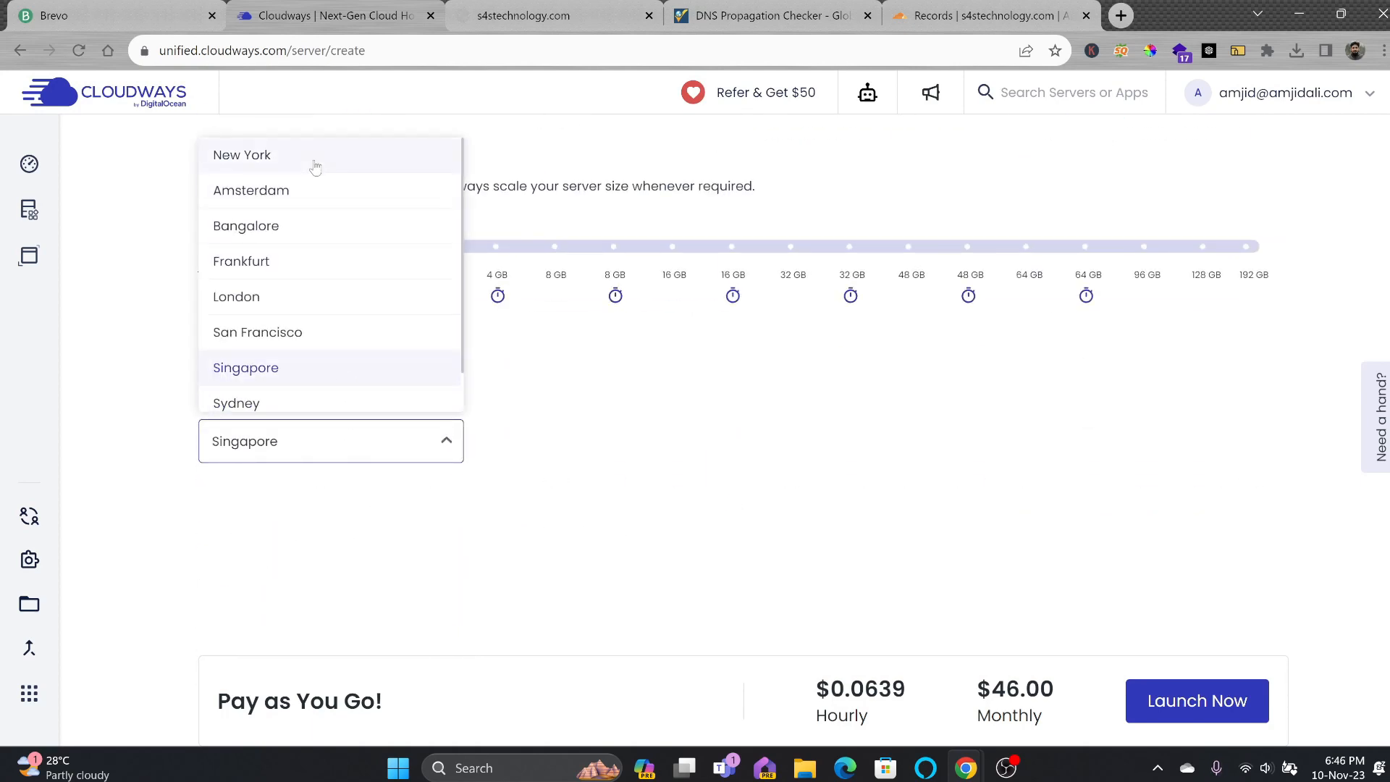
click(313, 162)
Launch the DigitalOcean 4 GB server with the WooCommerce application.
scroll(557, 378, up, 2)
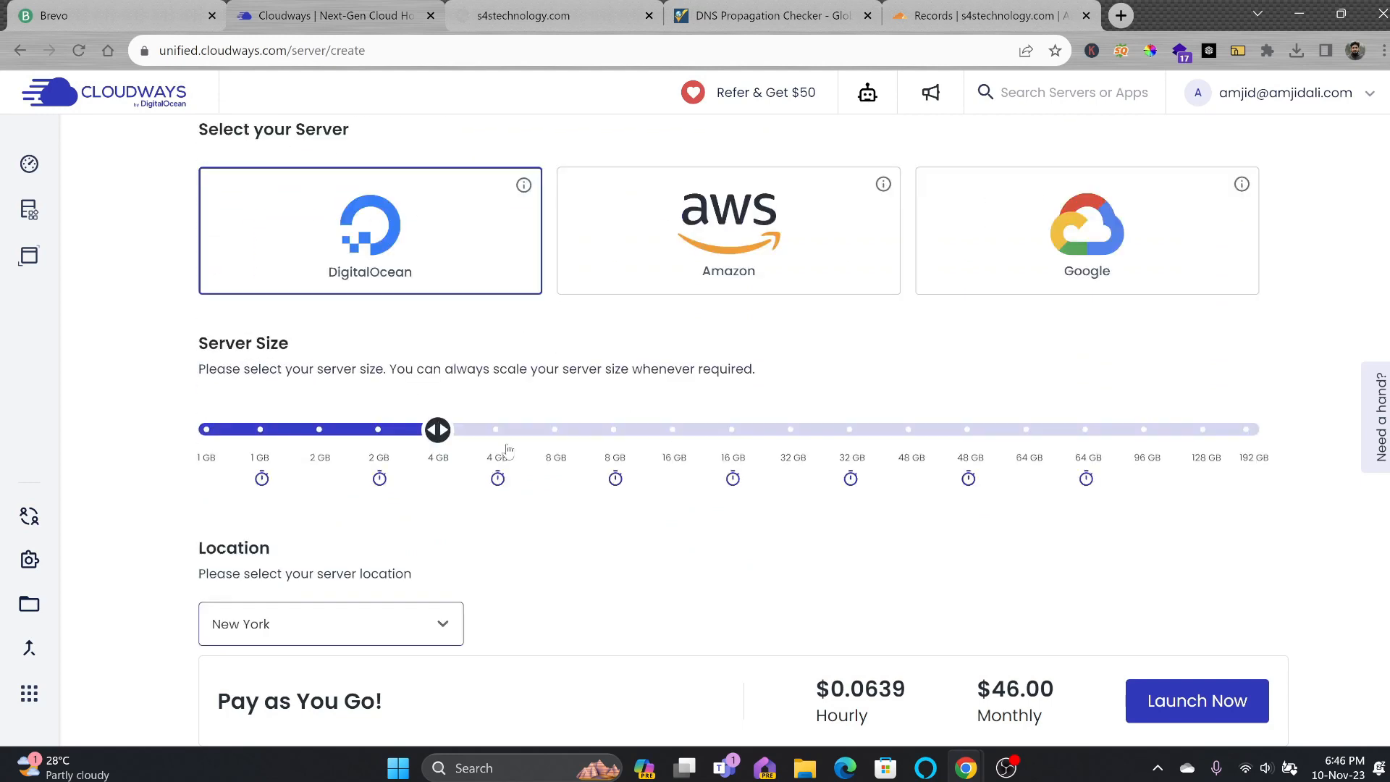
click(1244, 714)
scroll(1031, 479, down, 4)
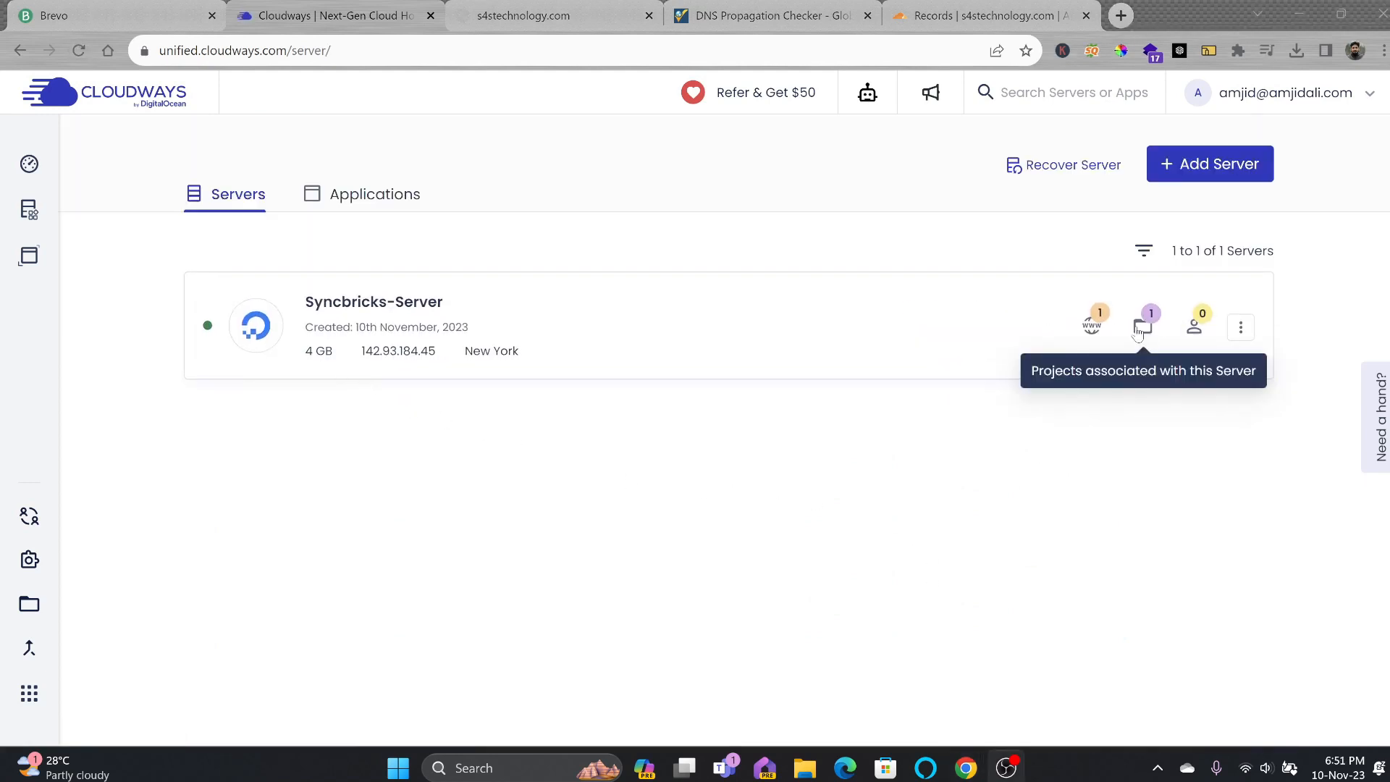
Review Syncbricks-Server's public IP and SFTP/SSH credentials, then return to the dashboard.
click(478, 319)
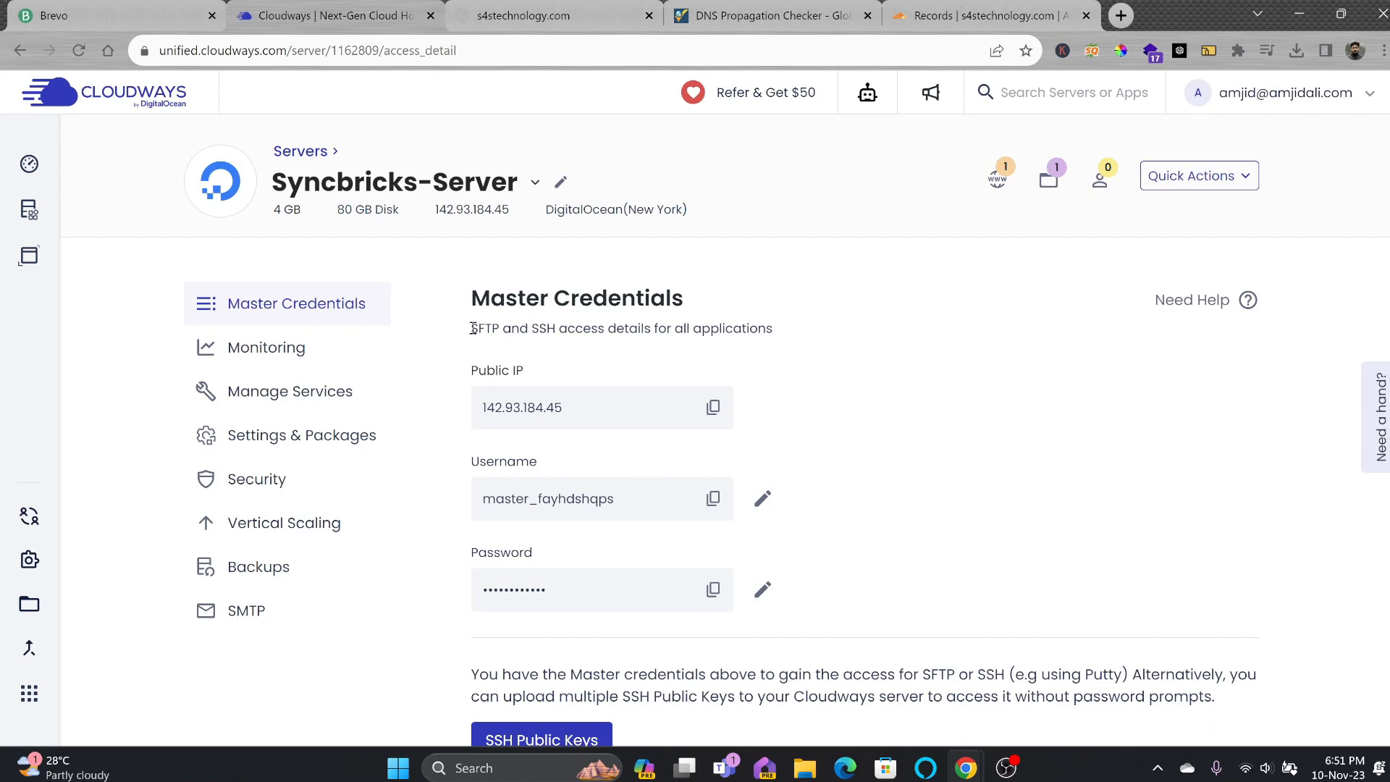
drag(472, 328, 557, 329)
scroll(1018, 485, down, 2)
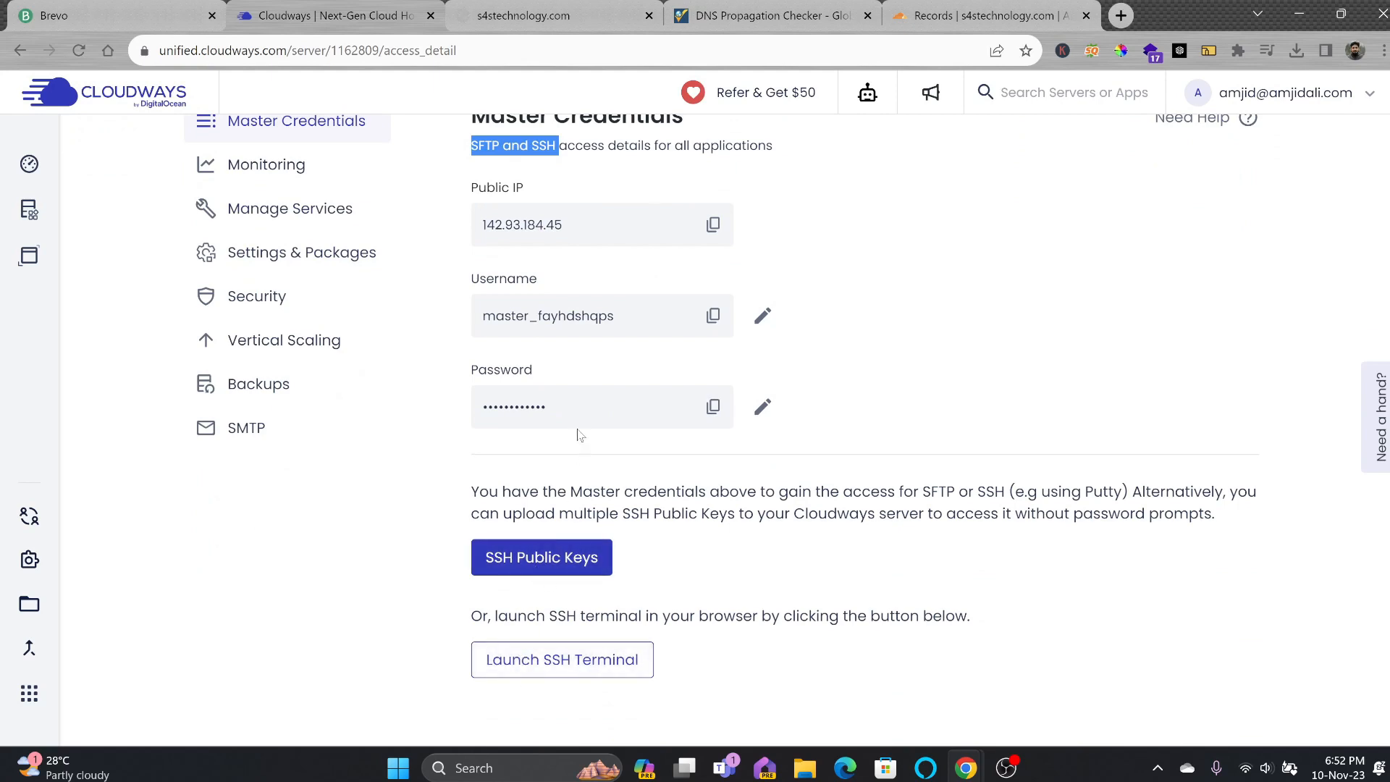
scroll(579, 434, up, 2)
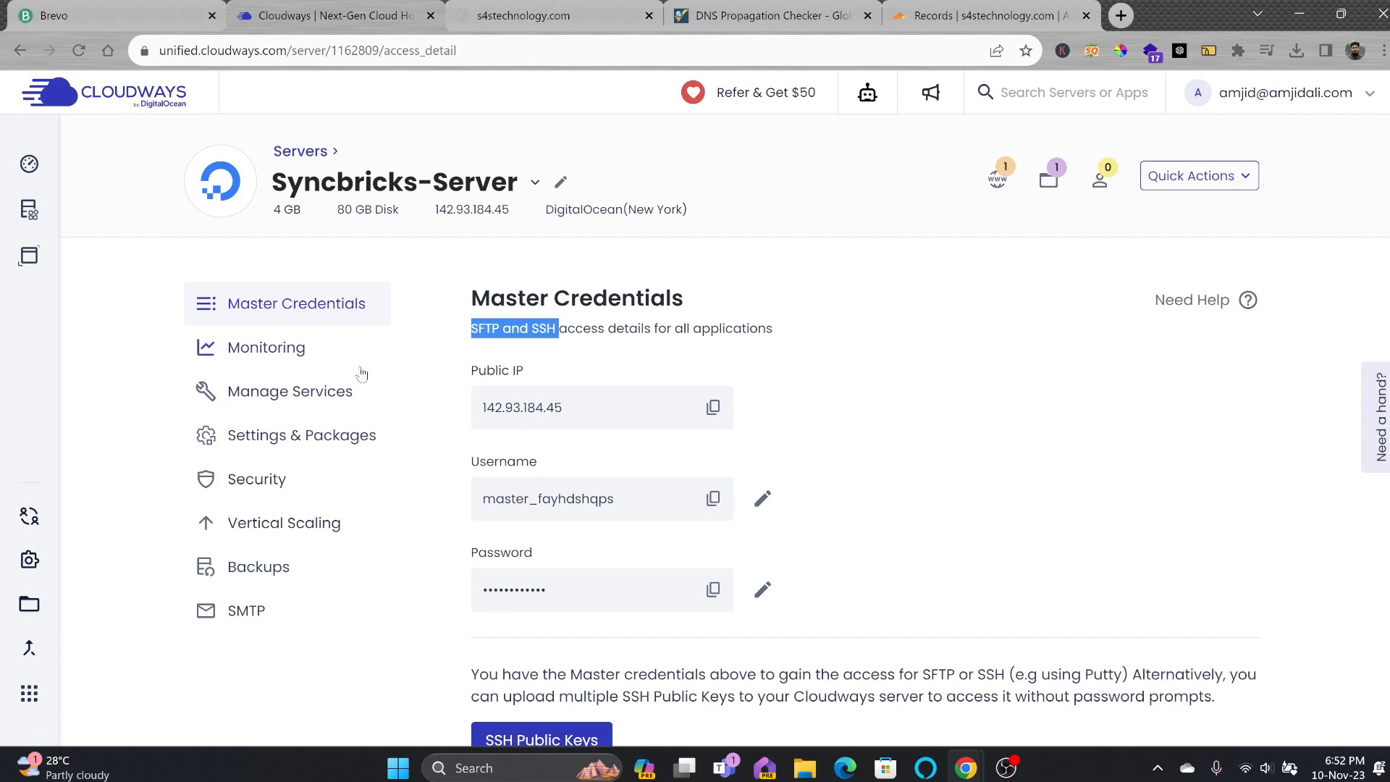
mouse_move(37, 224)
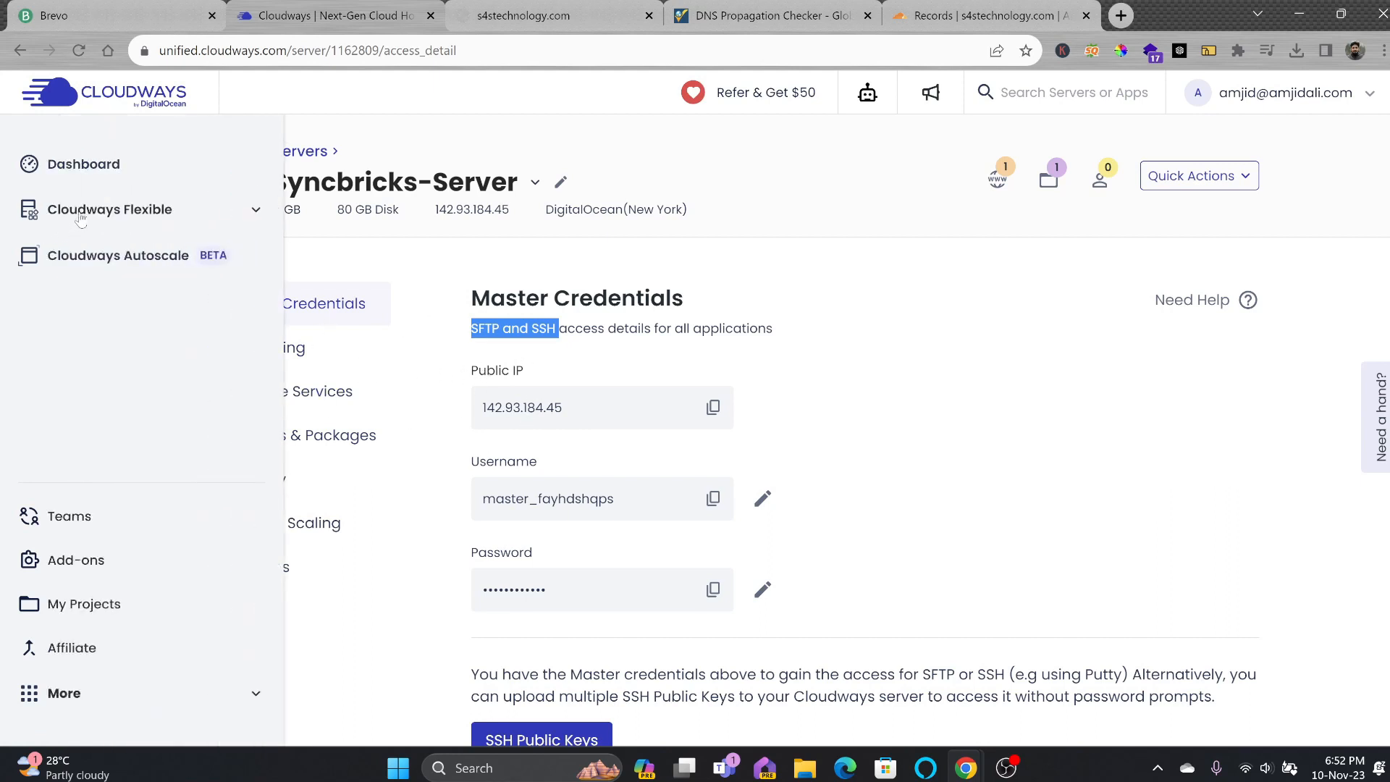
click(92, 167)
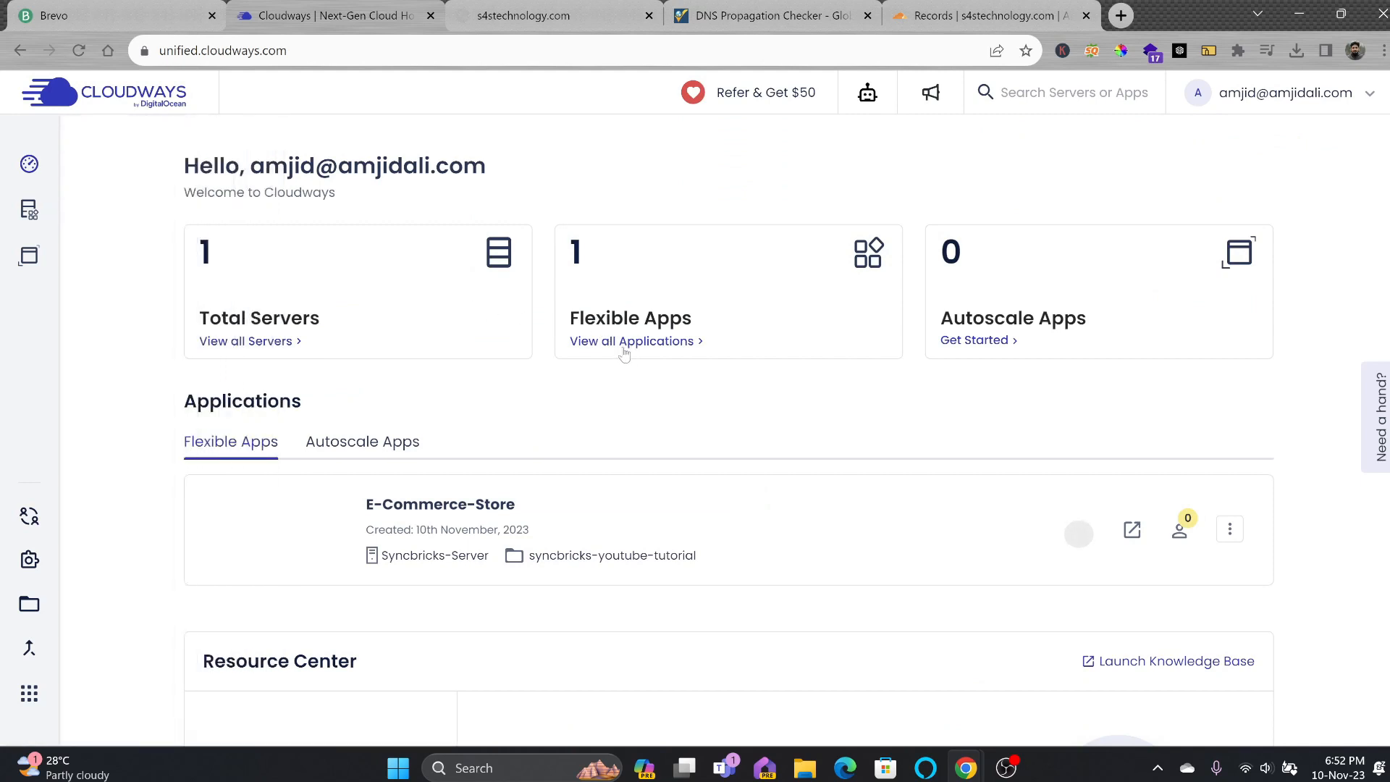
Copy E-Commerce-Store's temporary cloudwaysapps.com domain from Domain Management and load it in a new tab.
click(620, 348)
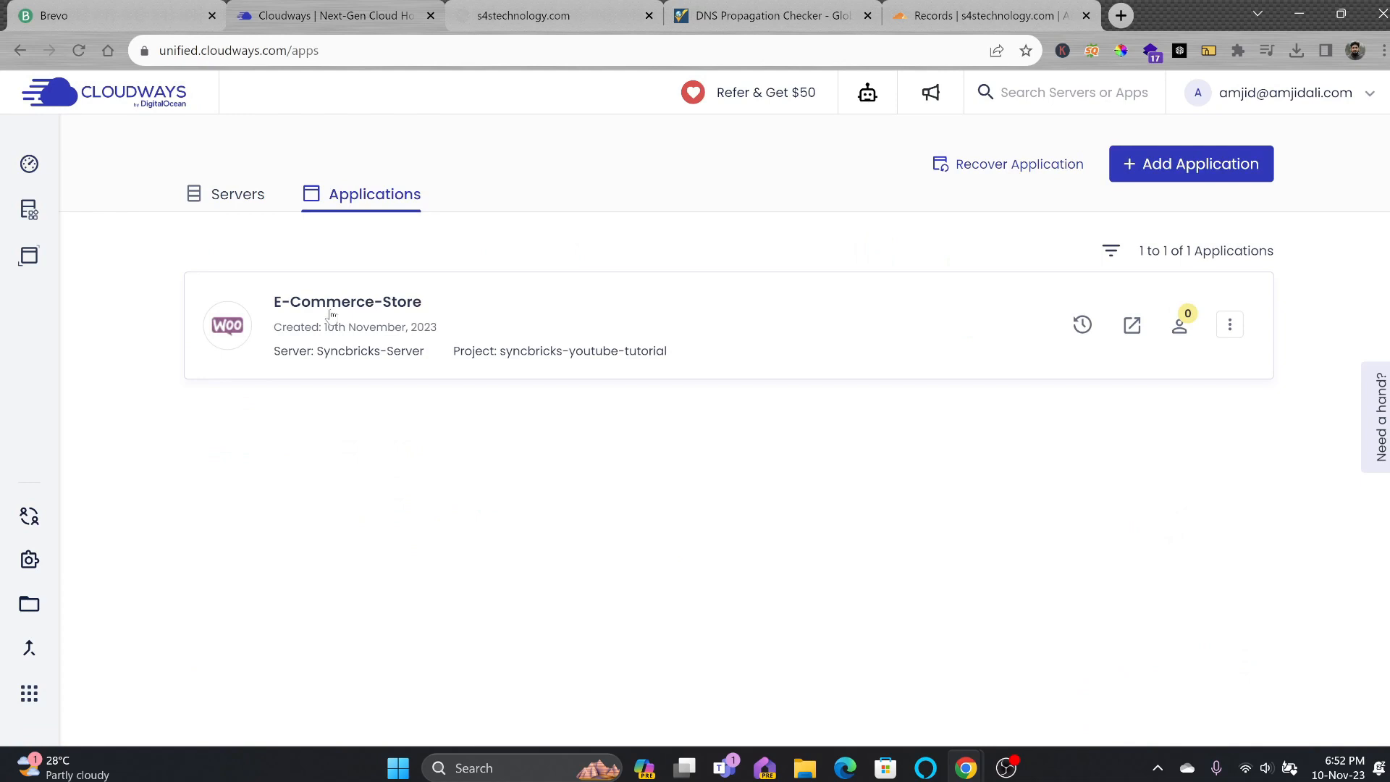
click(364, 341)
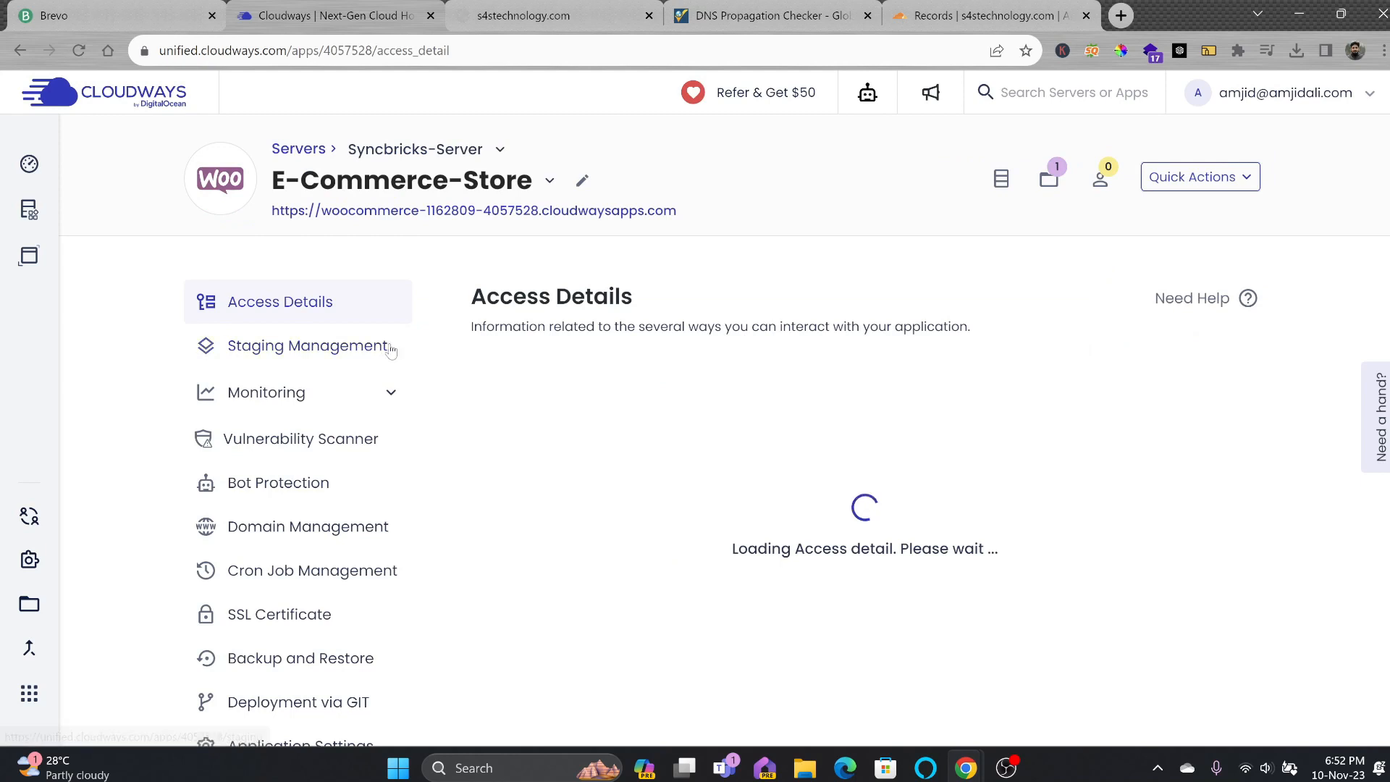
click(286, 527)
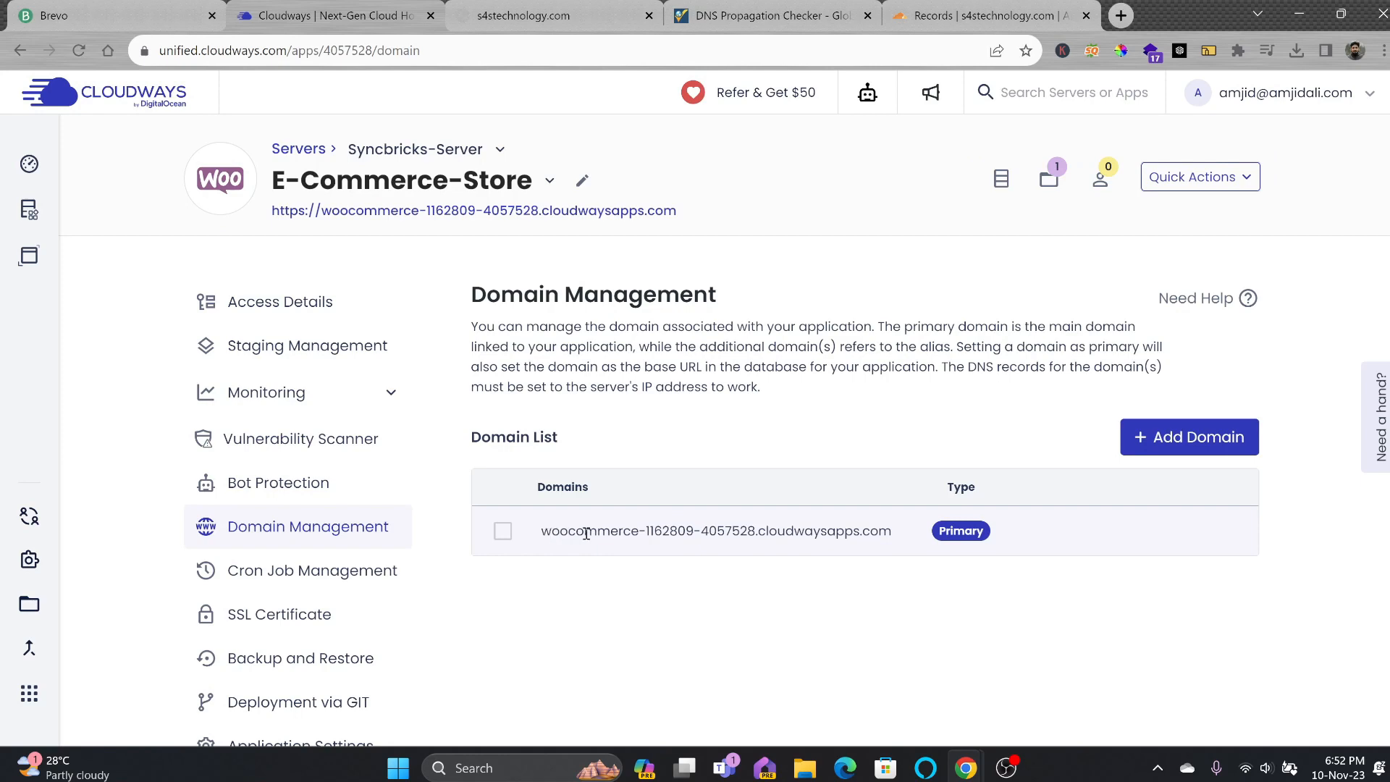
triple_click(564, 531)
key(ctrl+c)
key(ctrl+t)
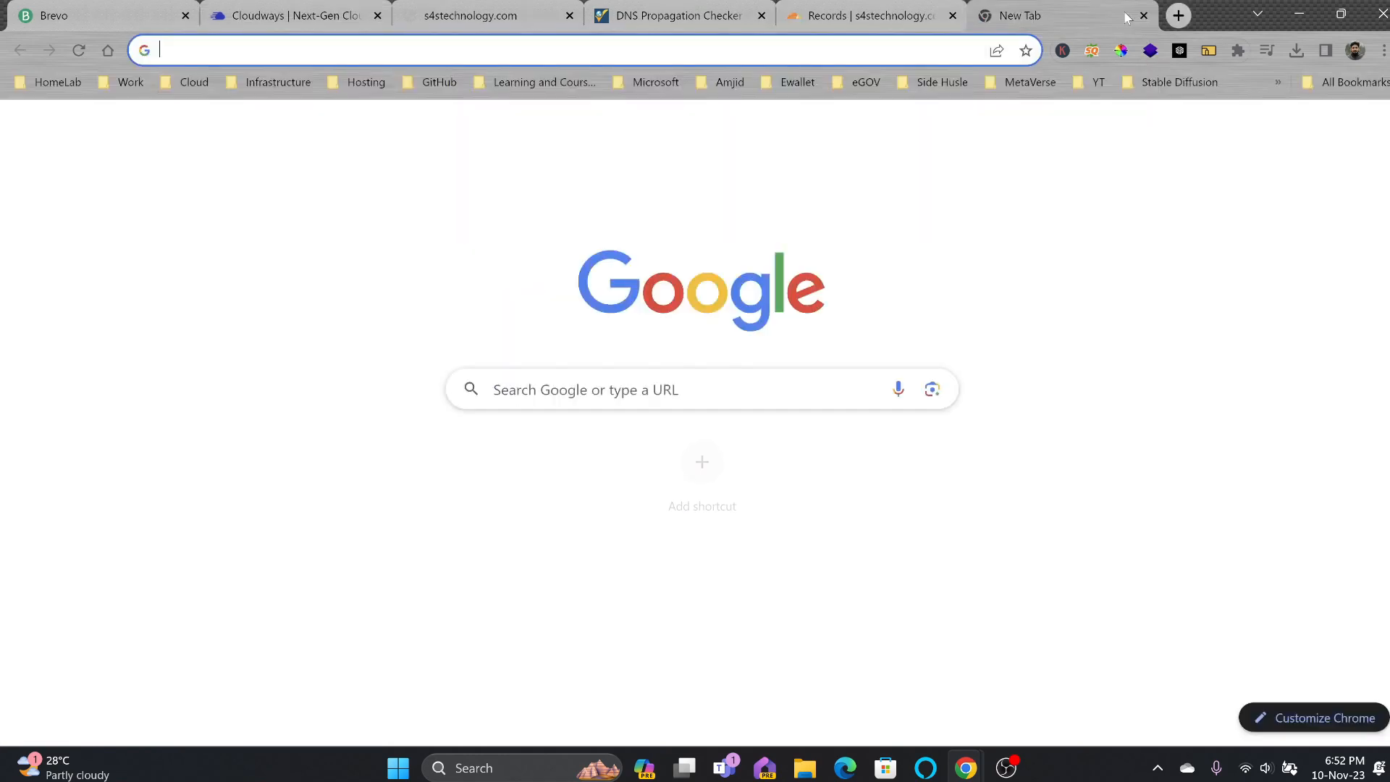
key(ctrl+v)
key(Return)
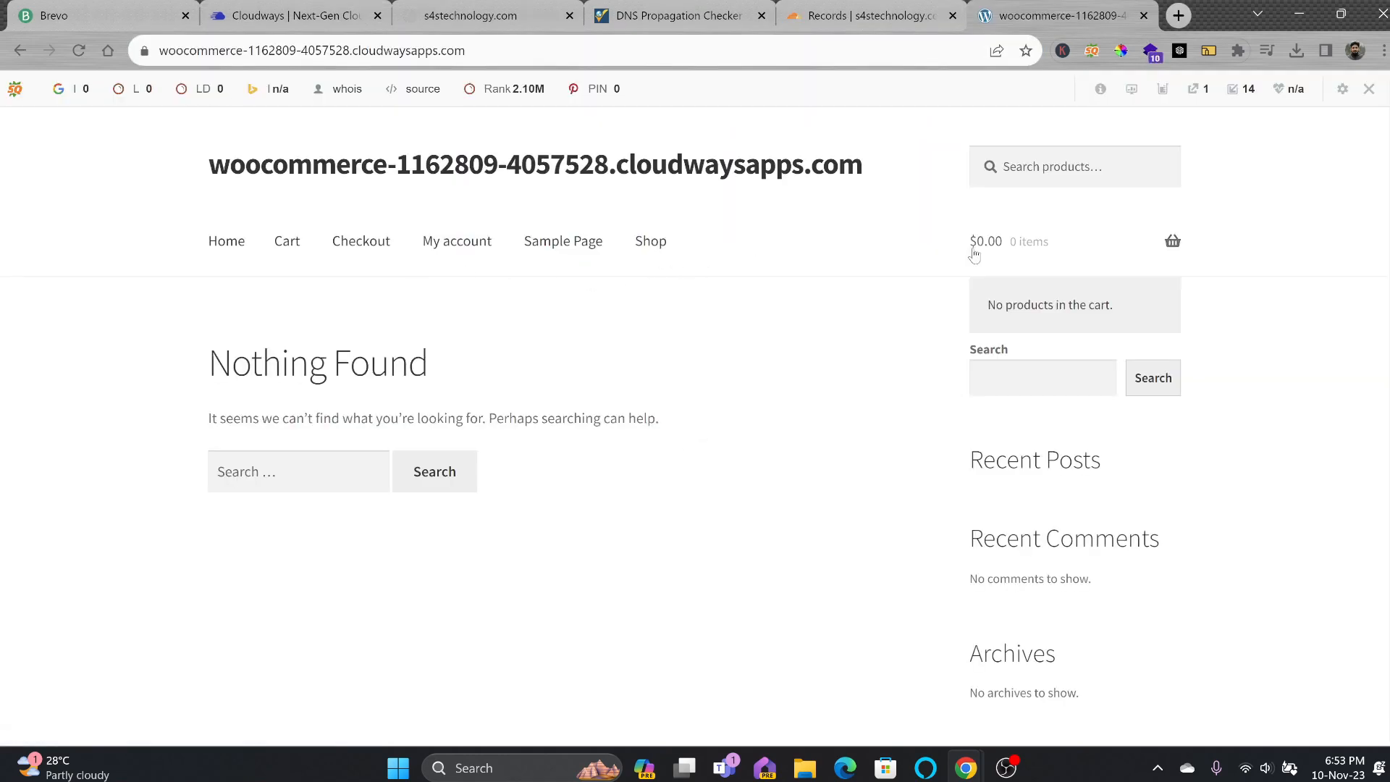
Check the s4technology.com tab, then return to Cloudways' domain management page.
click(545, 165)
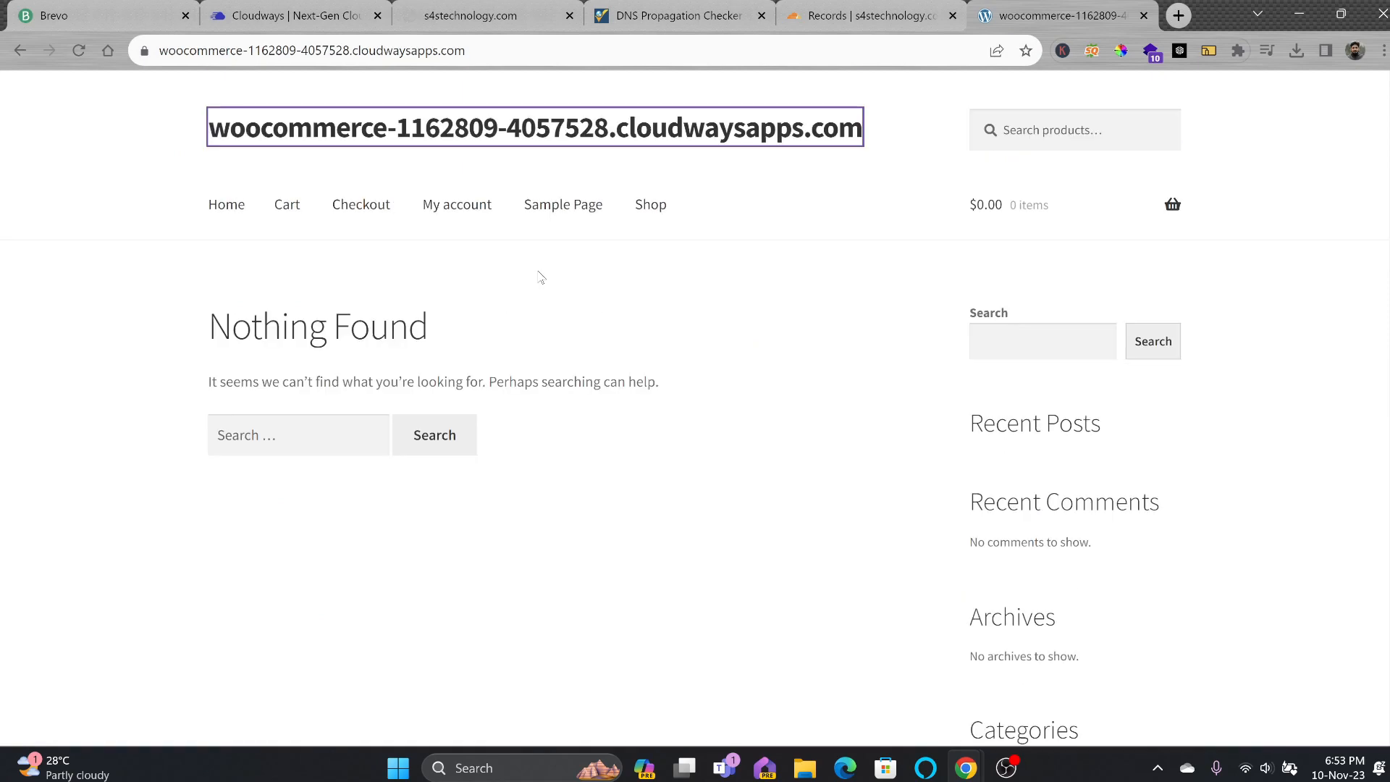
click(265, 22)
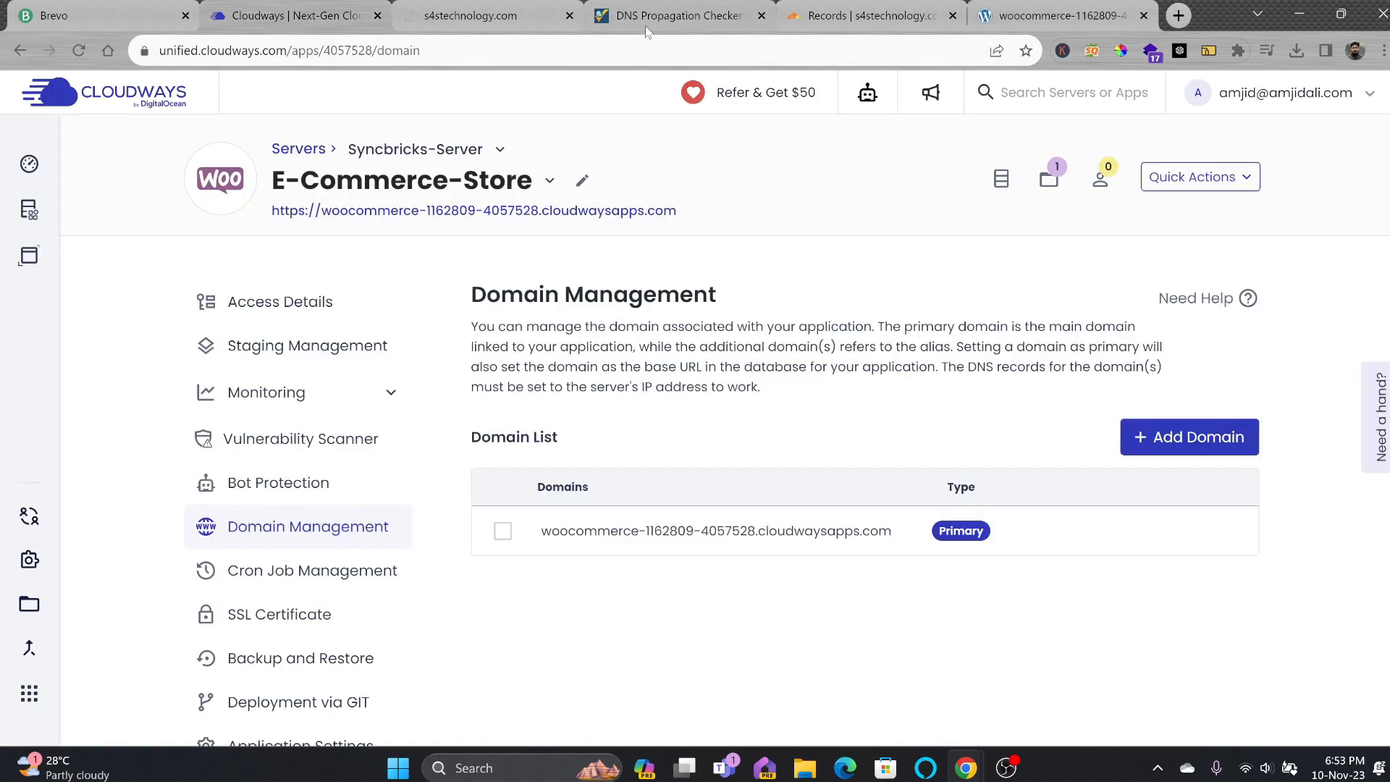
click(421, 27)
click(362, 53)
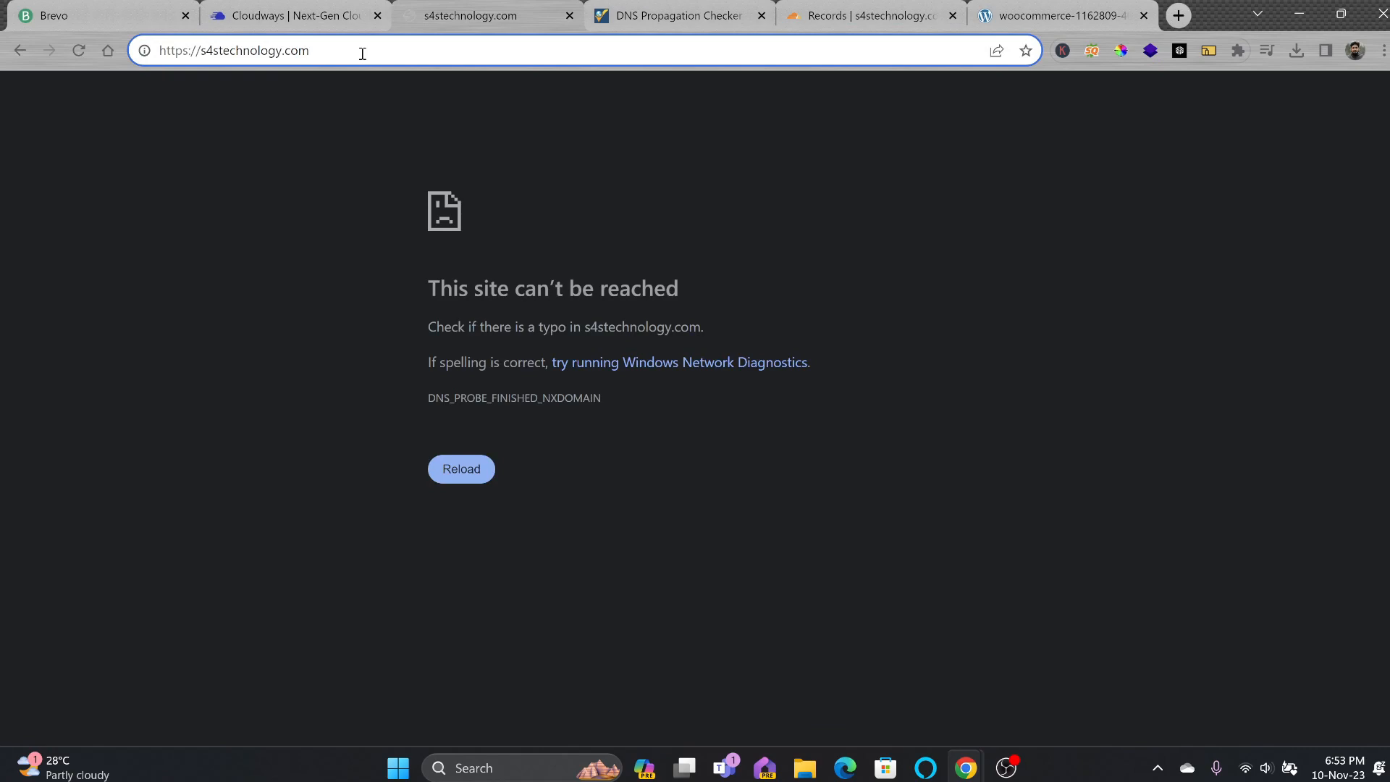
click(250, 52)
click(987, 28)
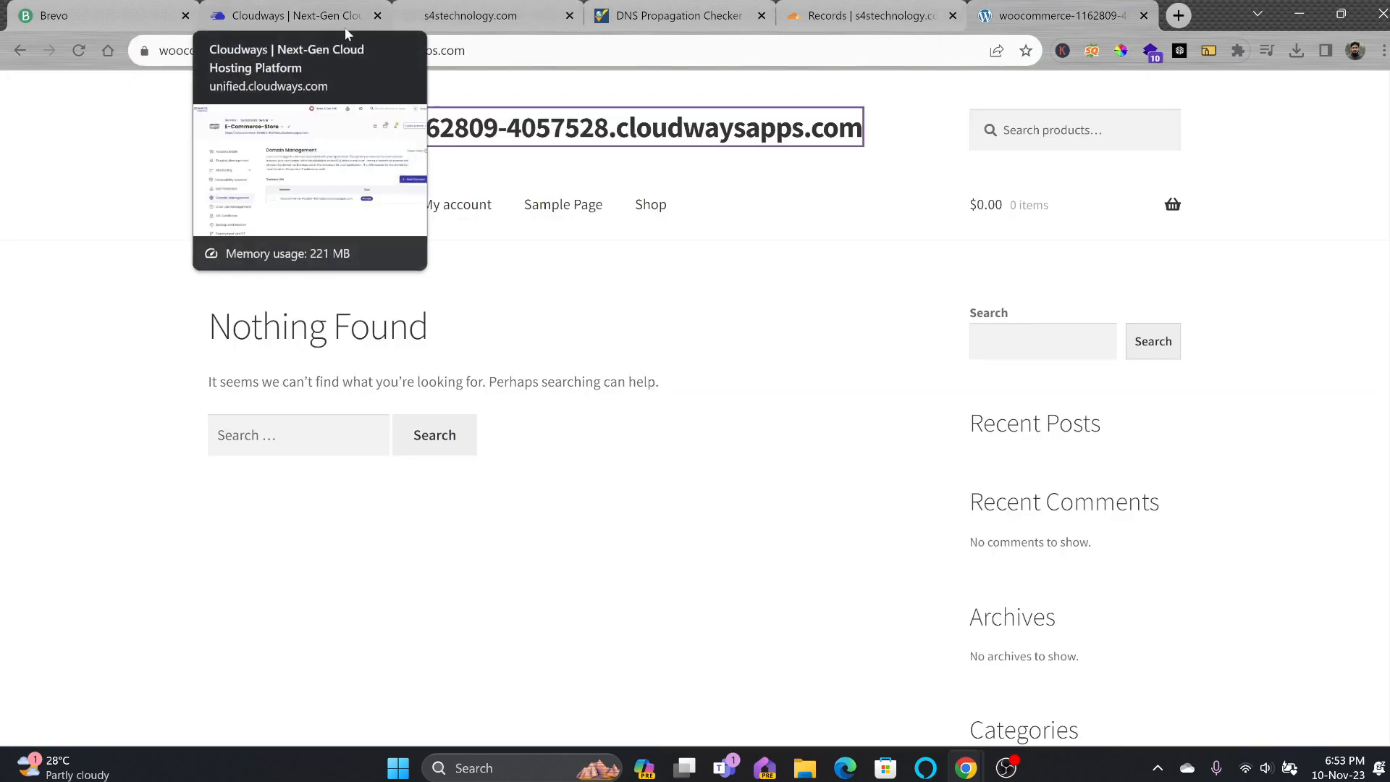
click(298, 25)
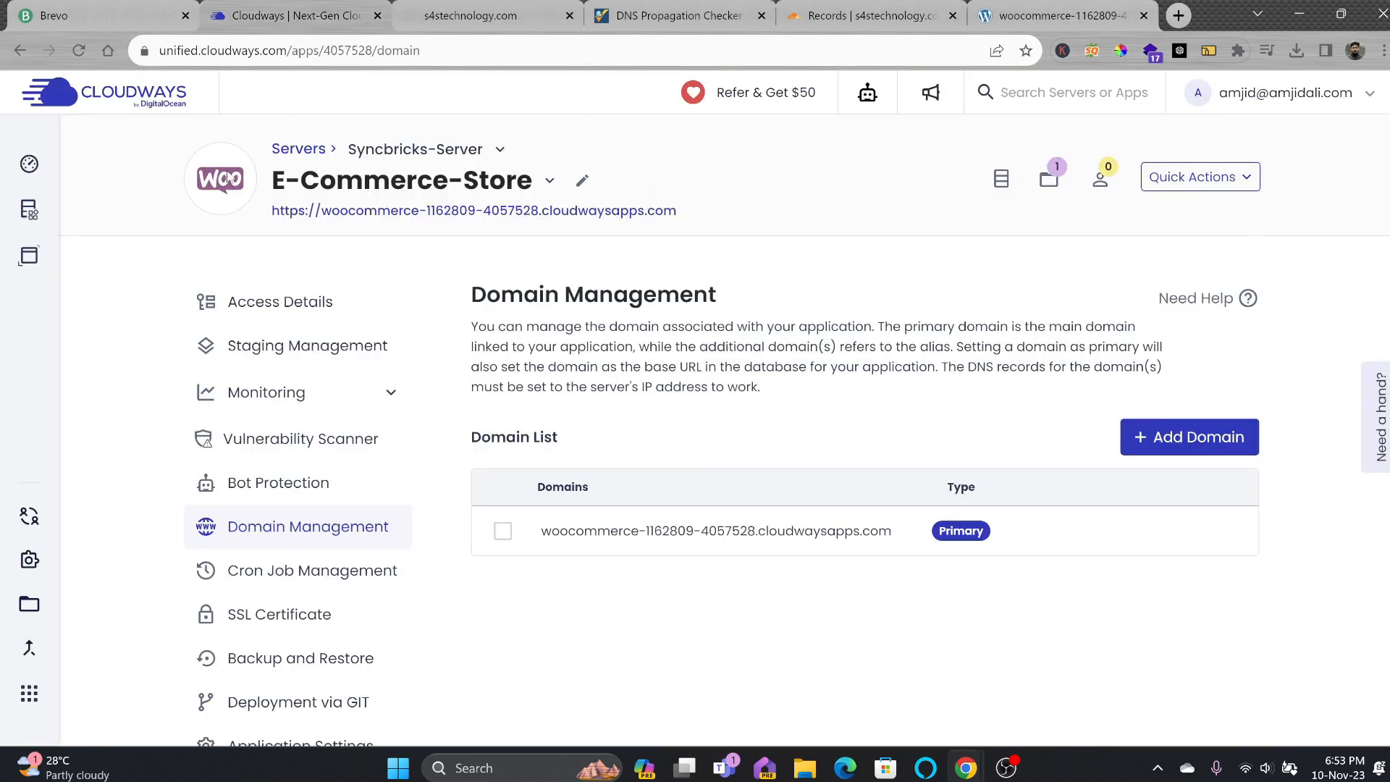
Bring up the Servers list from the Cloudways dashboard.
mouse_move(76, 212)
click(94, 168)
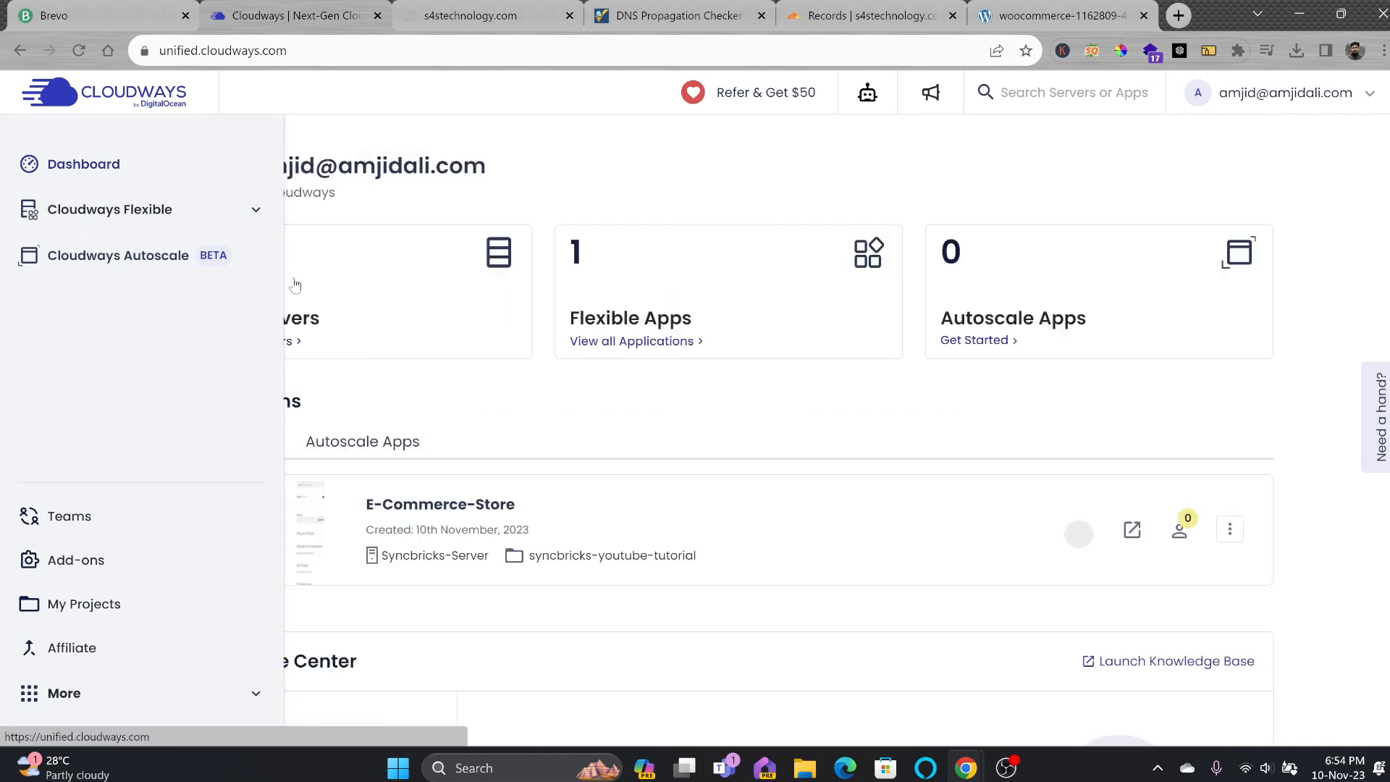
click(274, 346)
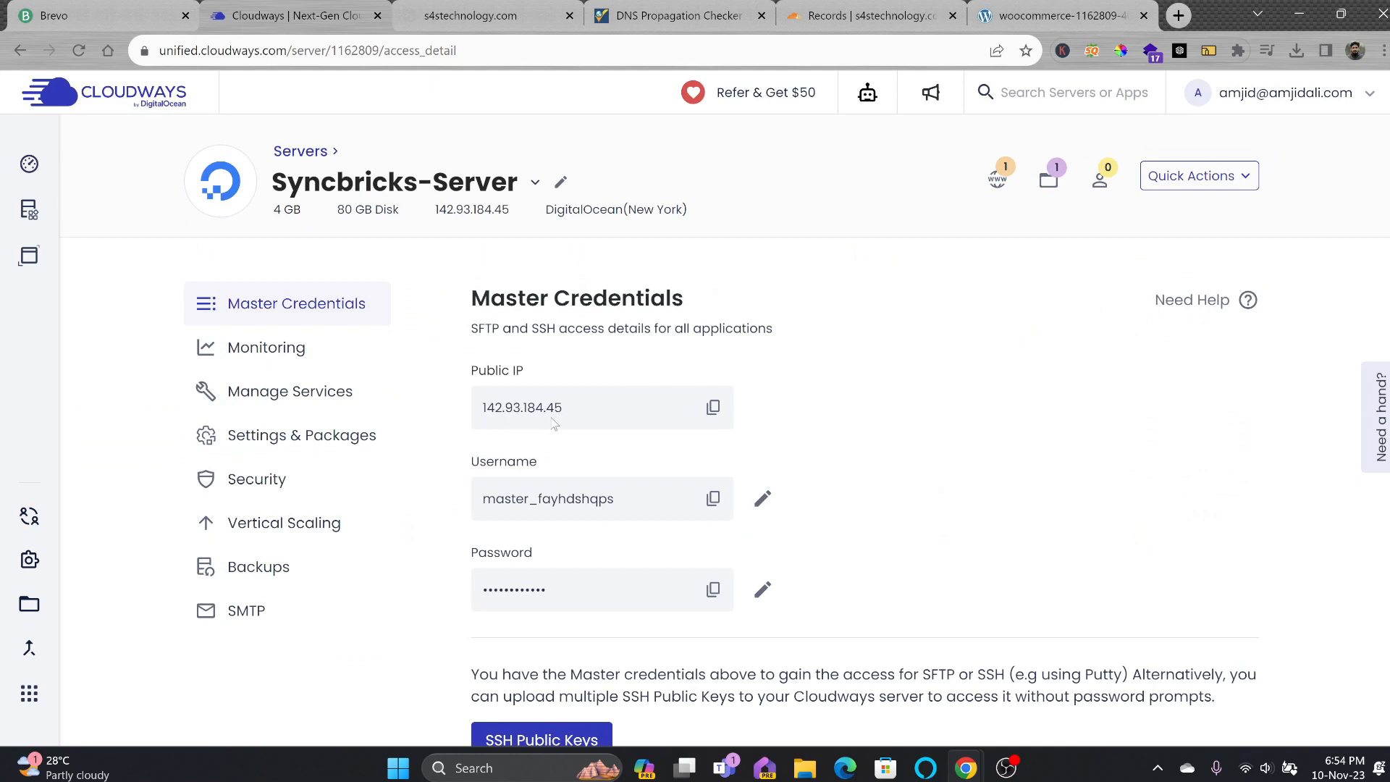
Confirm s4technology.com still fails on reload and whatsmydns, then copy public IP 142.93.184.45.
click(471, 15)
click(400, 47)
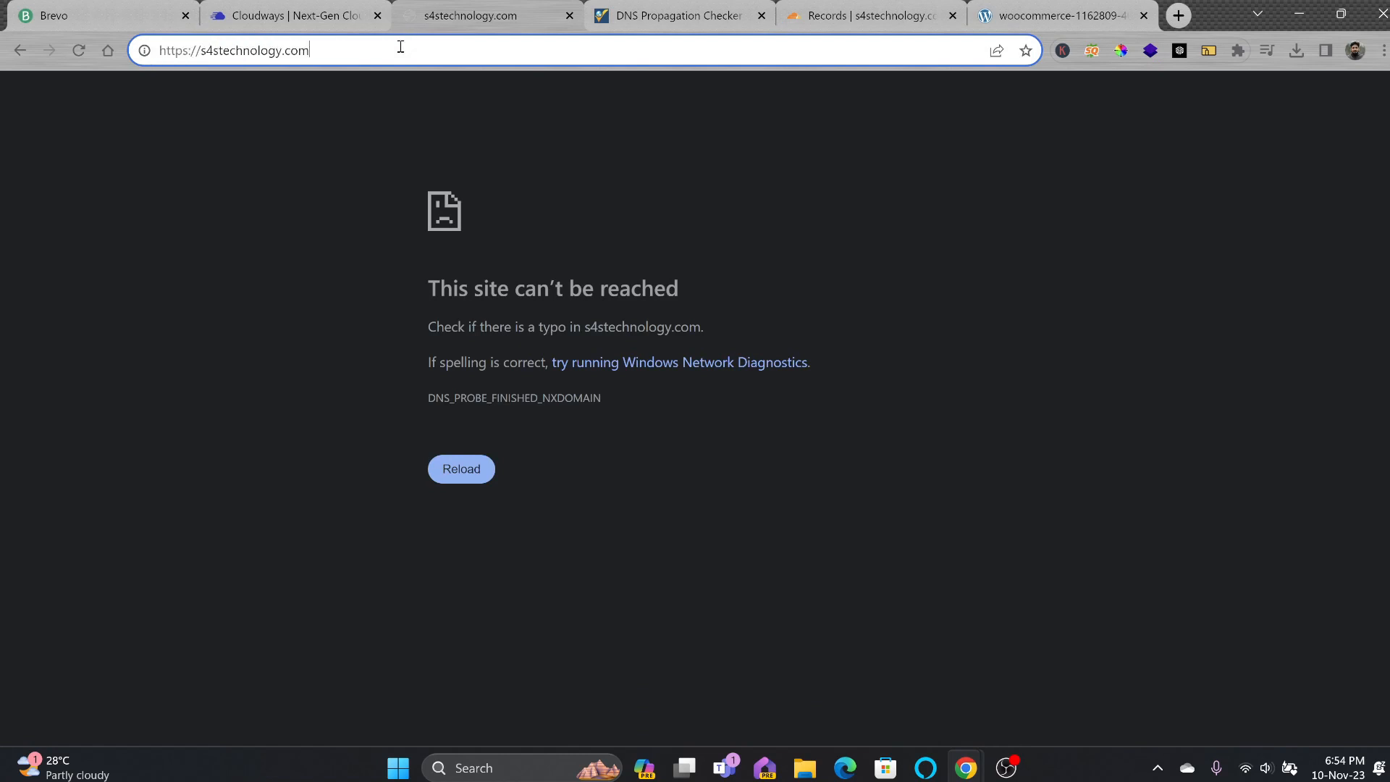
key(Return)
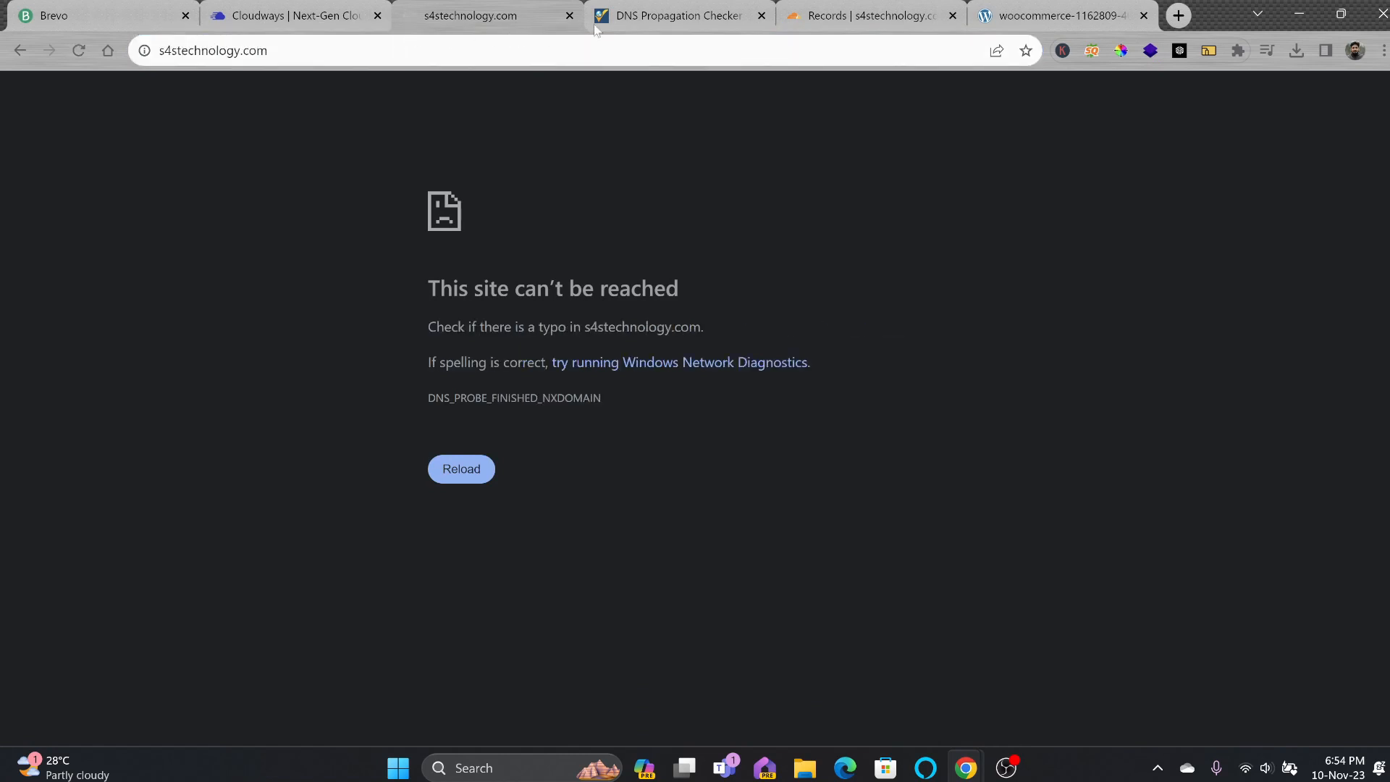
click(604, 16)
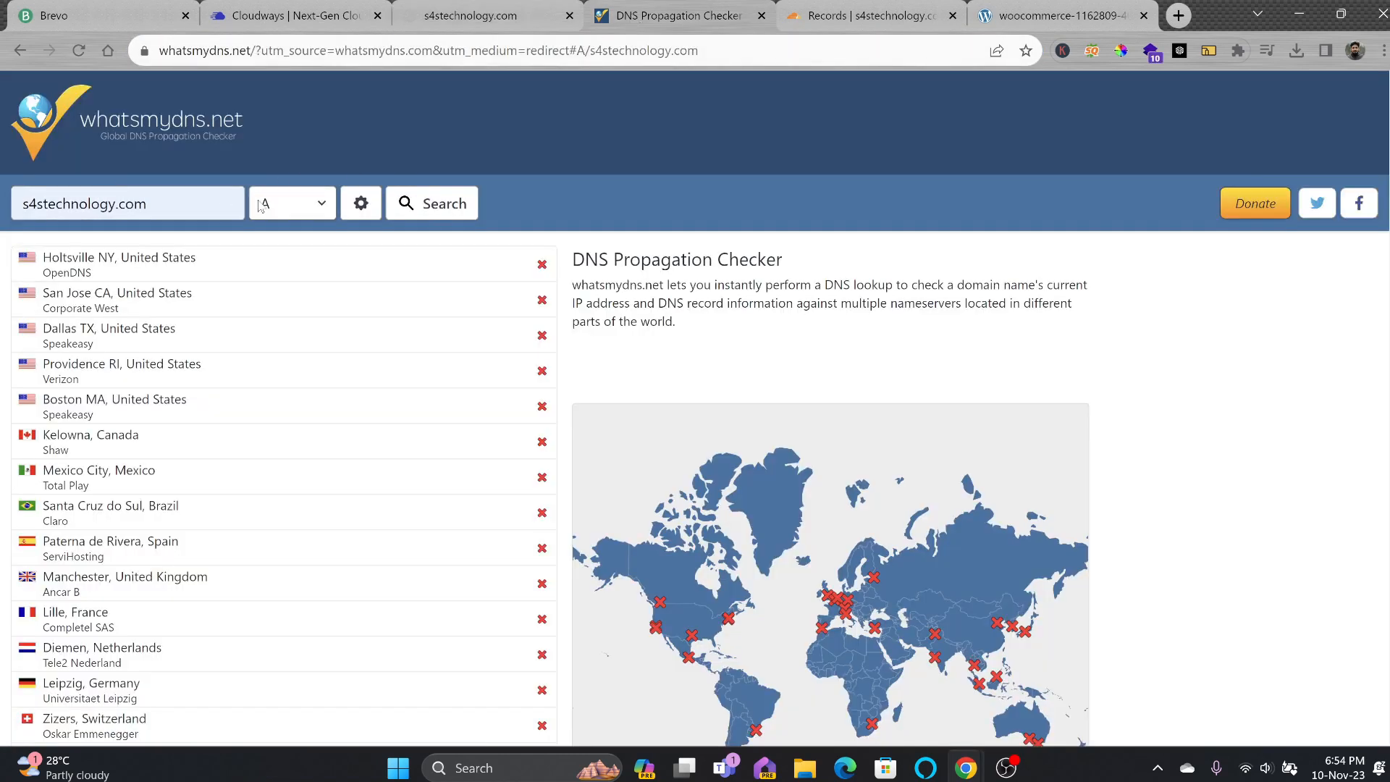
click(433, 203)
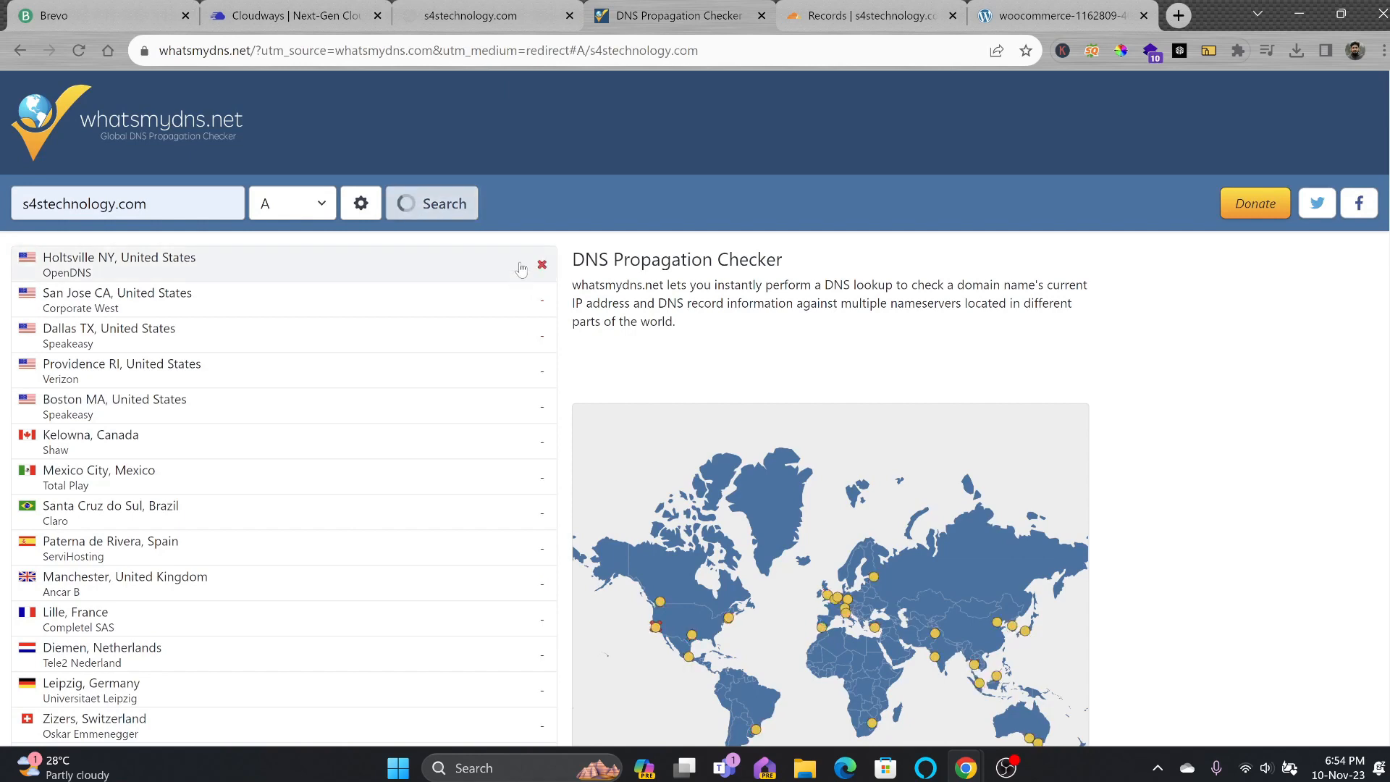
click(255, 15)
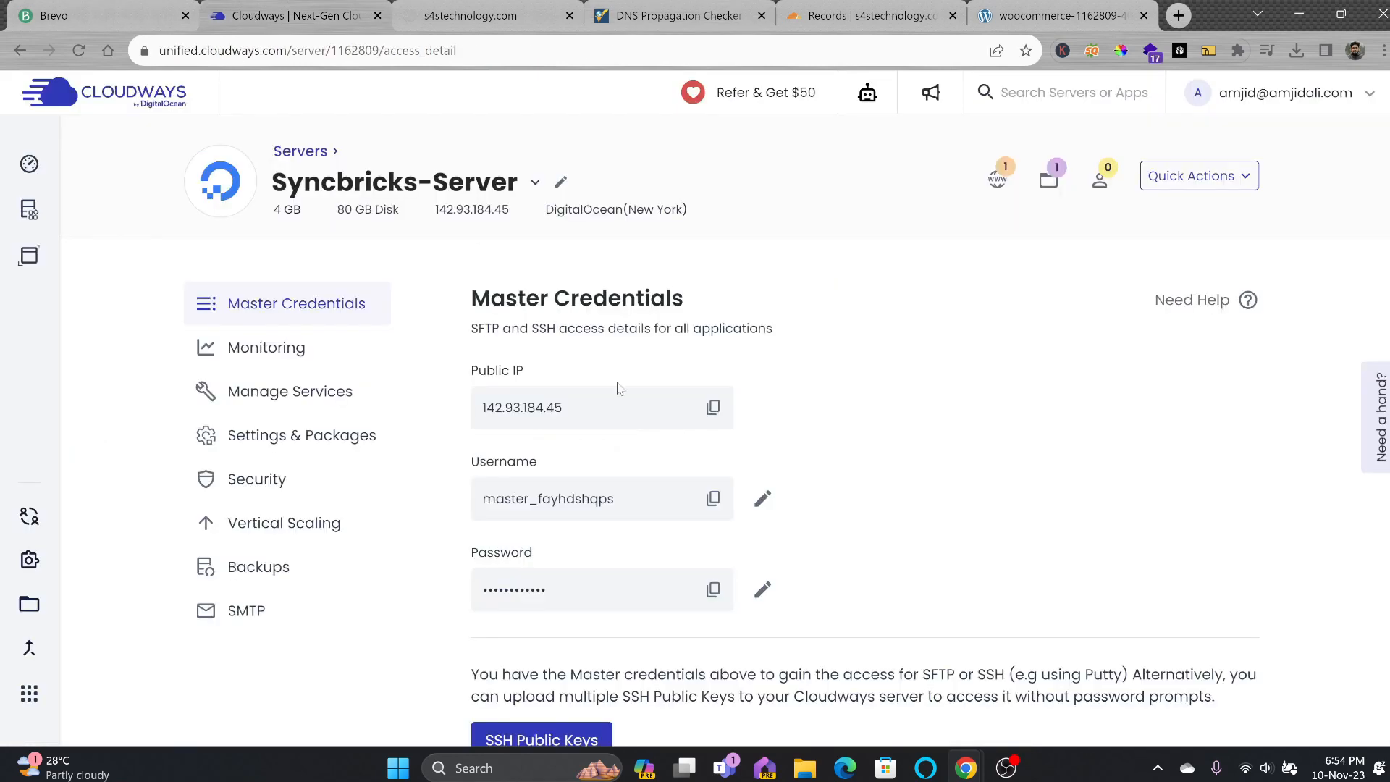
click(712, 409)
Save a DNS-only A record '@' pointing to 142.93.184.45, then rerun the whatsmydns check.
click(862, 15)
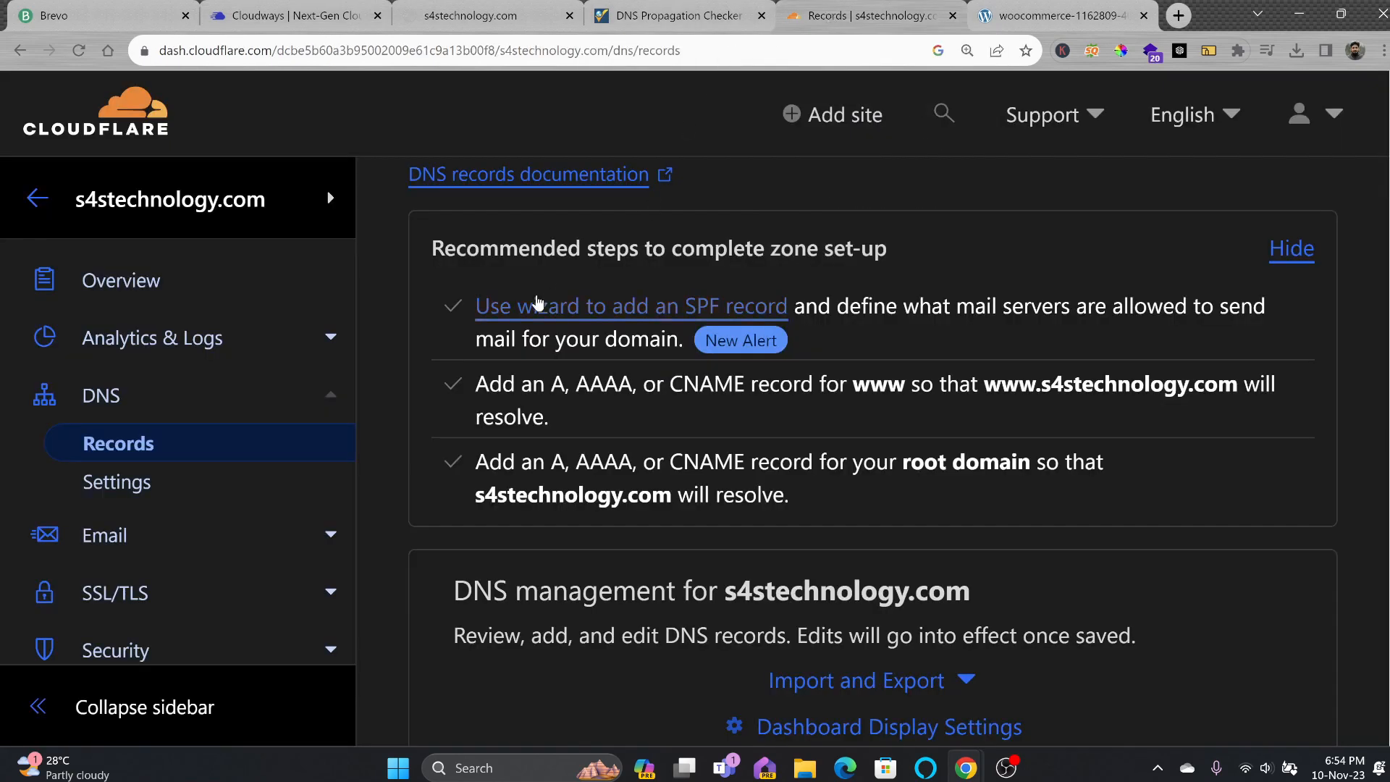
scroll(621, 435, down, 5)
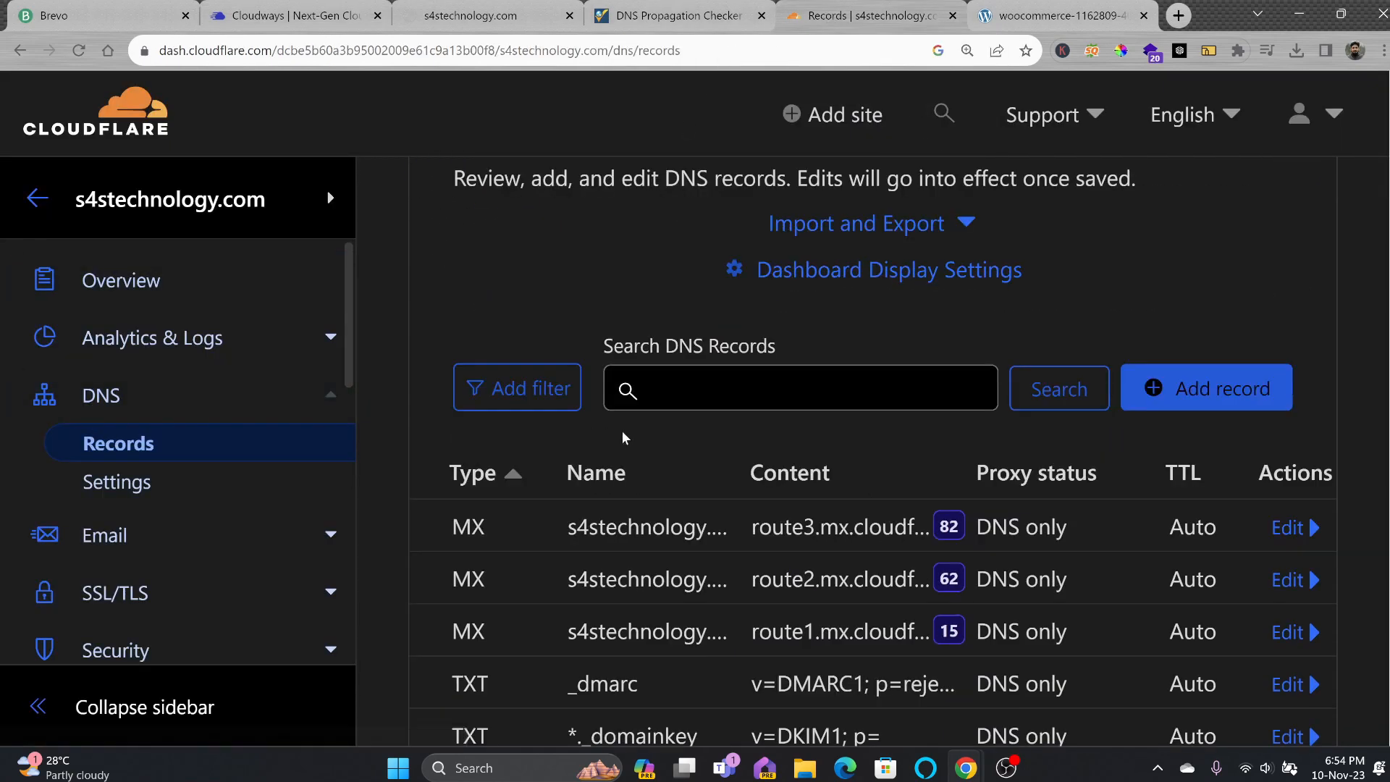
click(1136, 409)
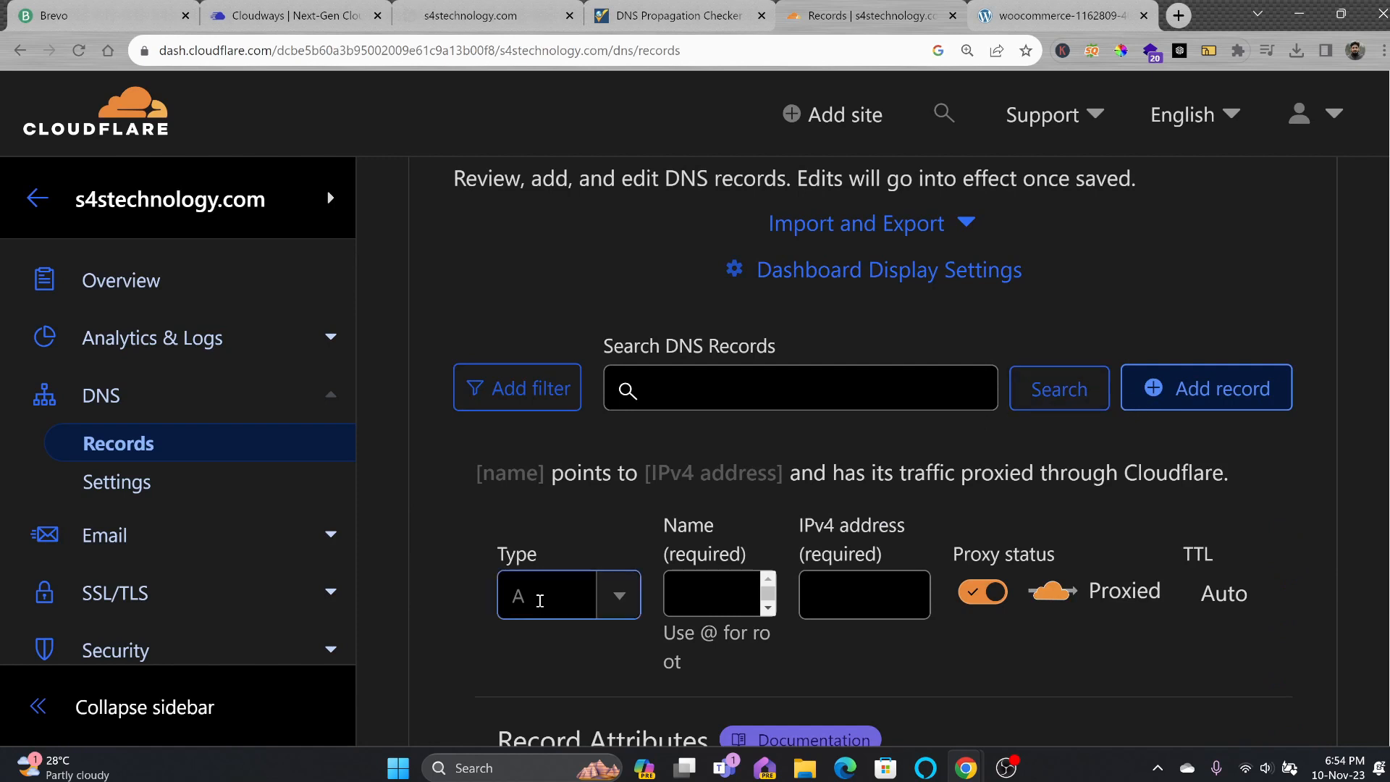
click(703, 597)
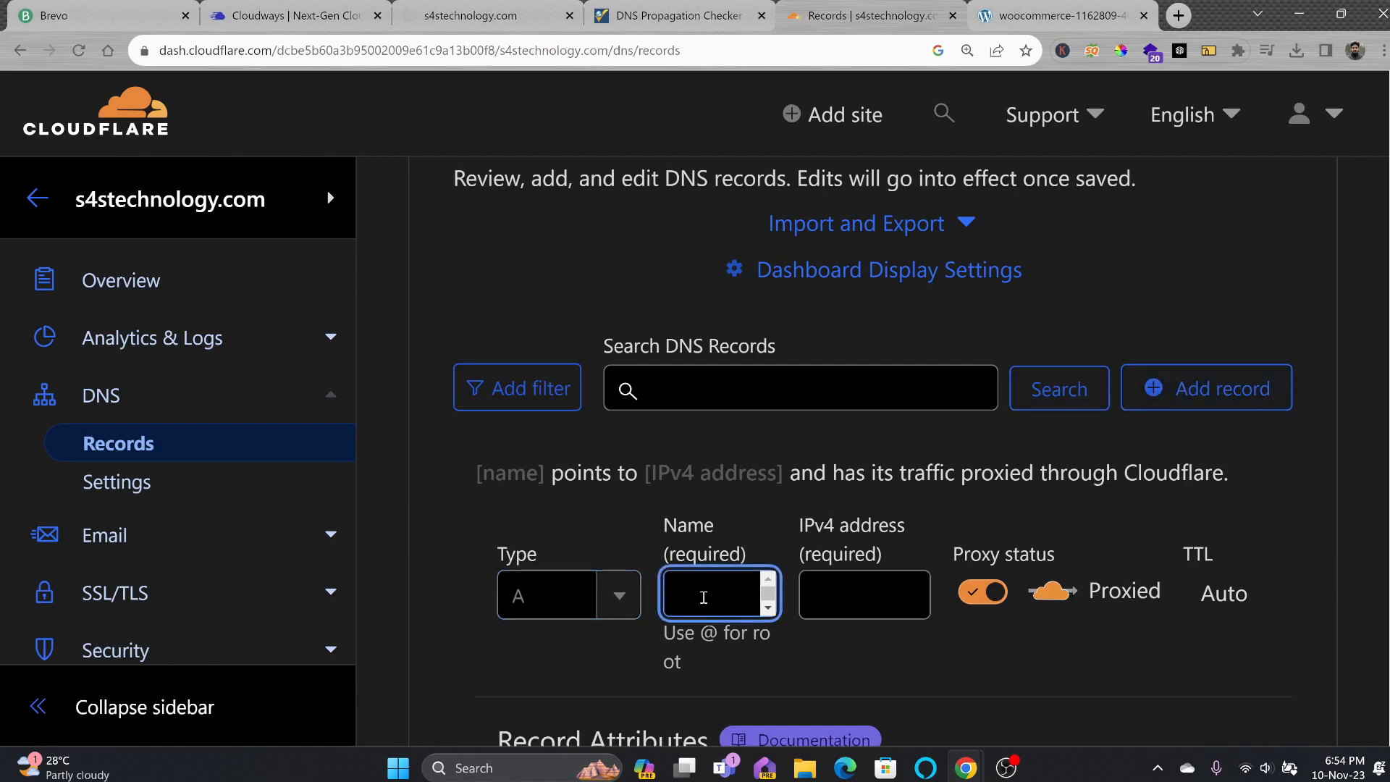
text(@)
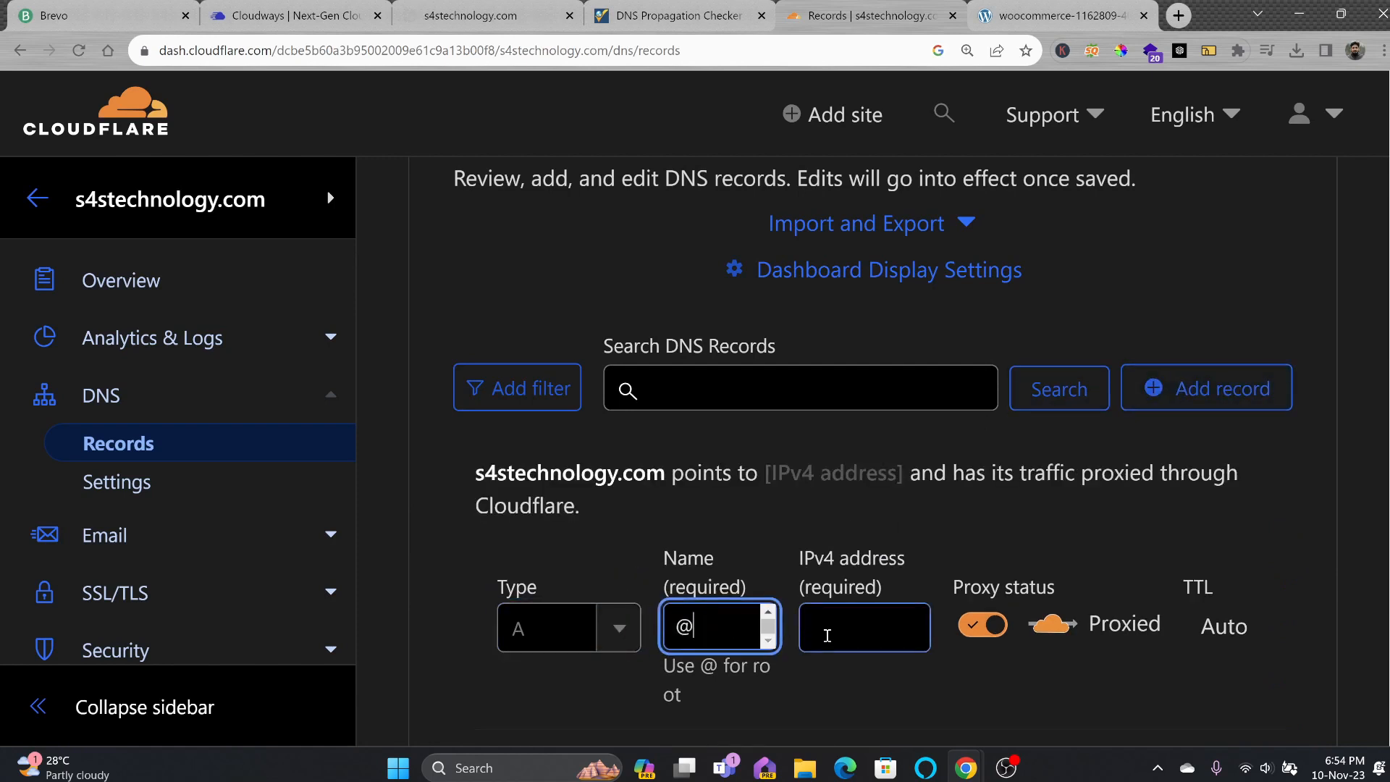
click(828, 636)
key(ctrl+v)
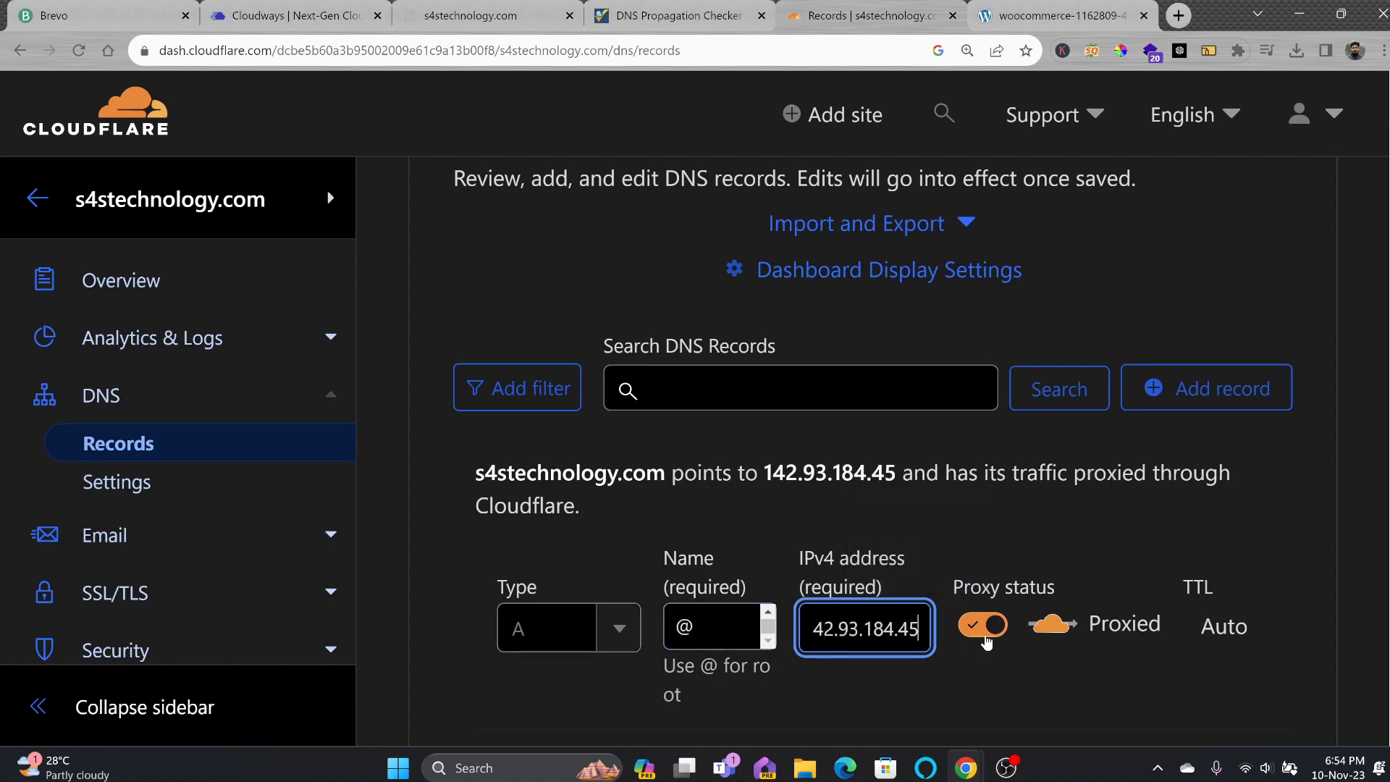
click(984, 626)
scroll(983, 598, down, 5)
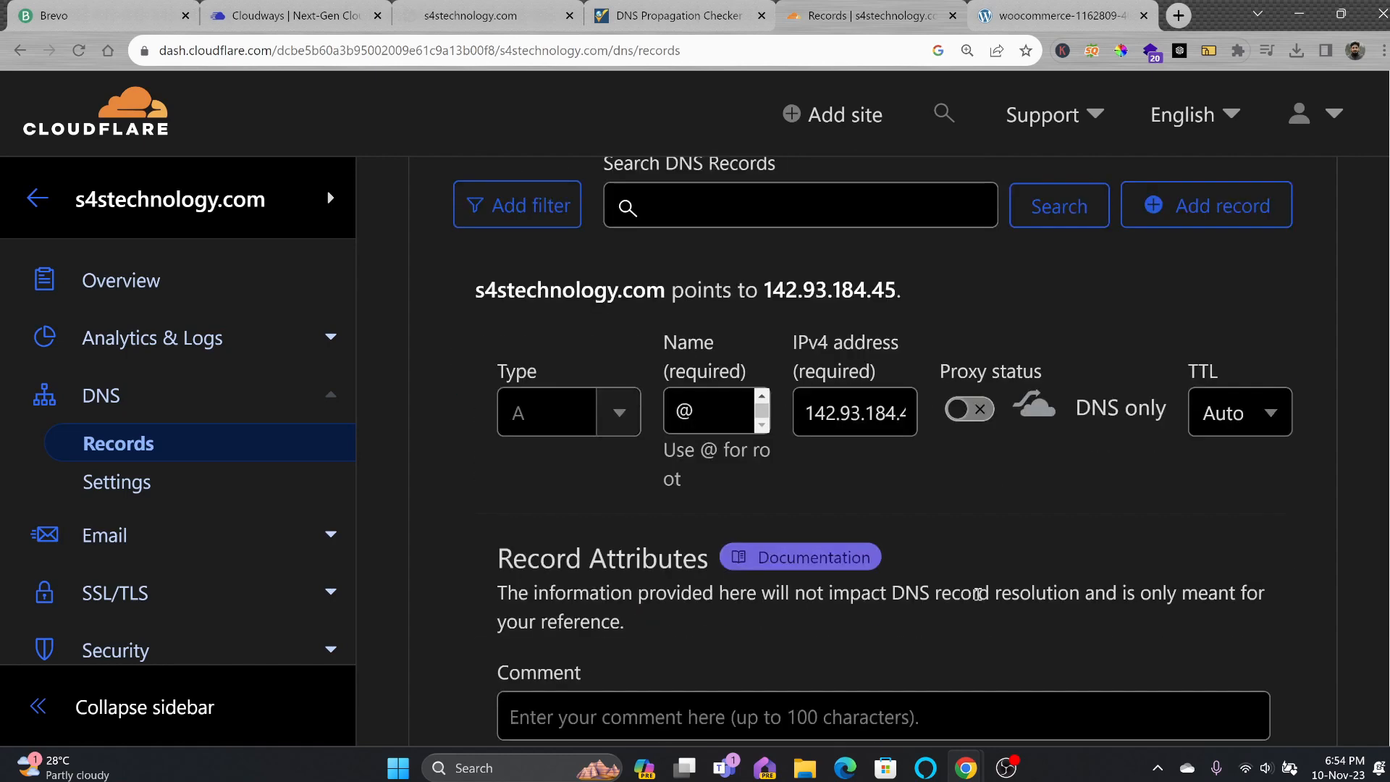
click(1226, 658)
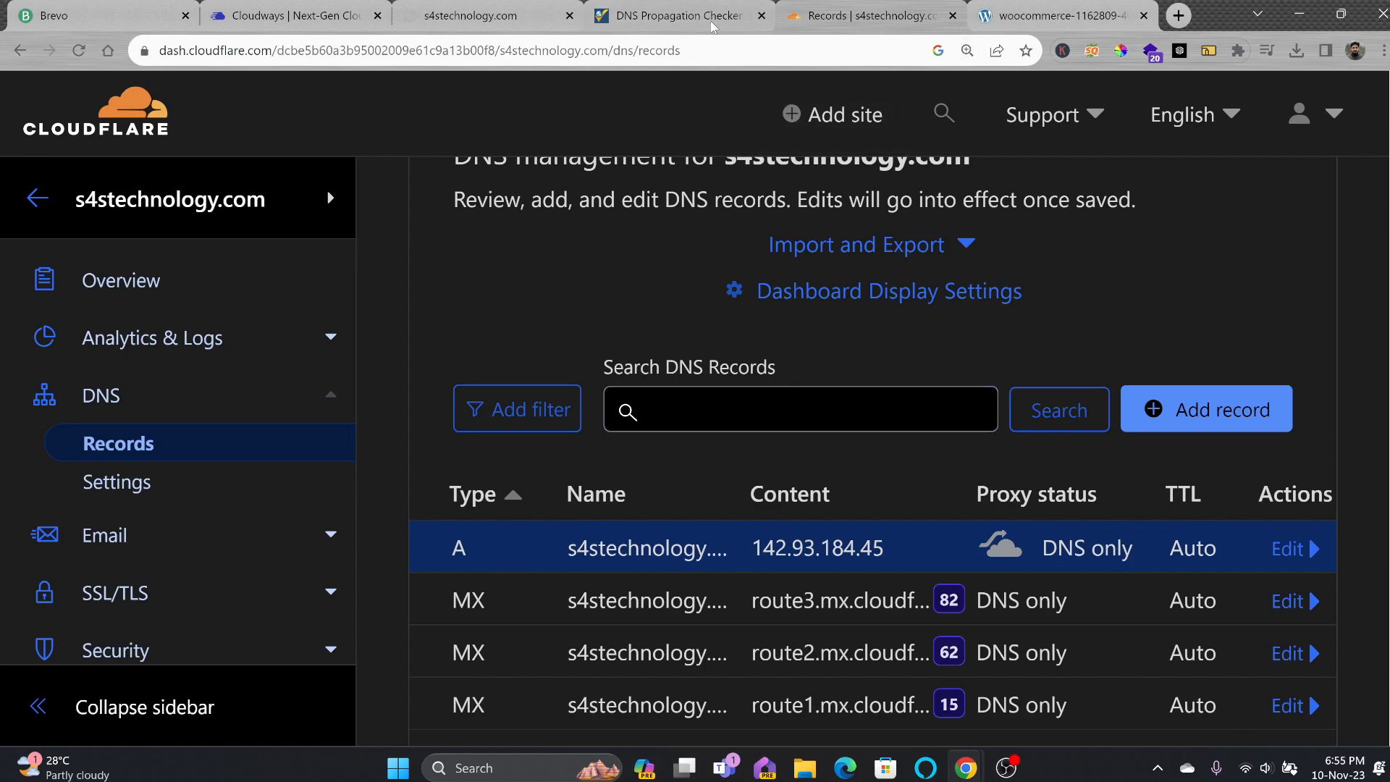
click(649, 22)
click(439, 205)
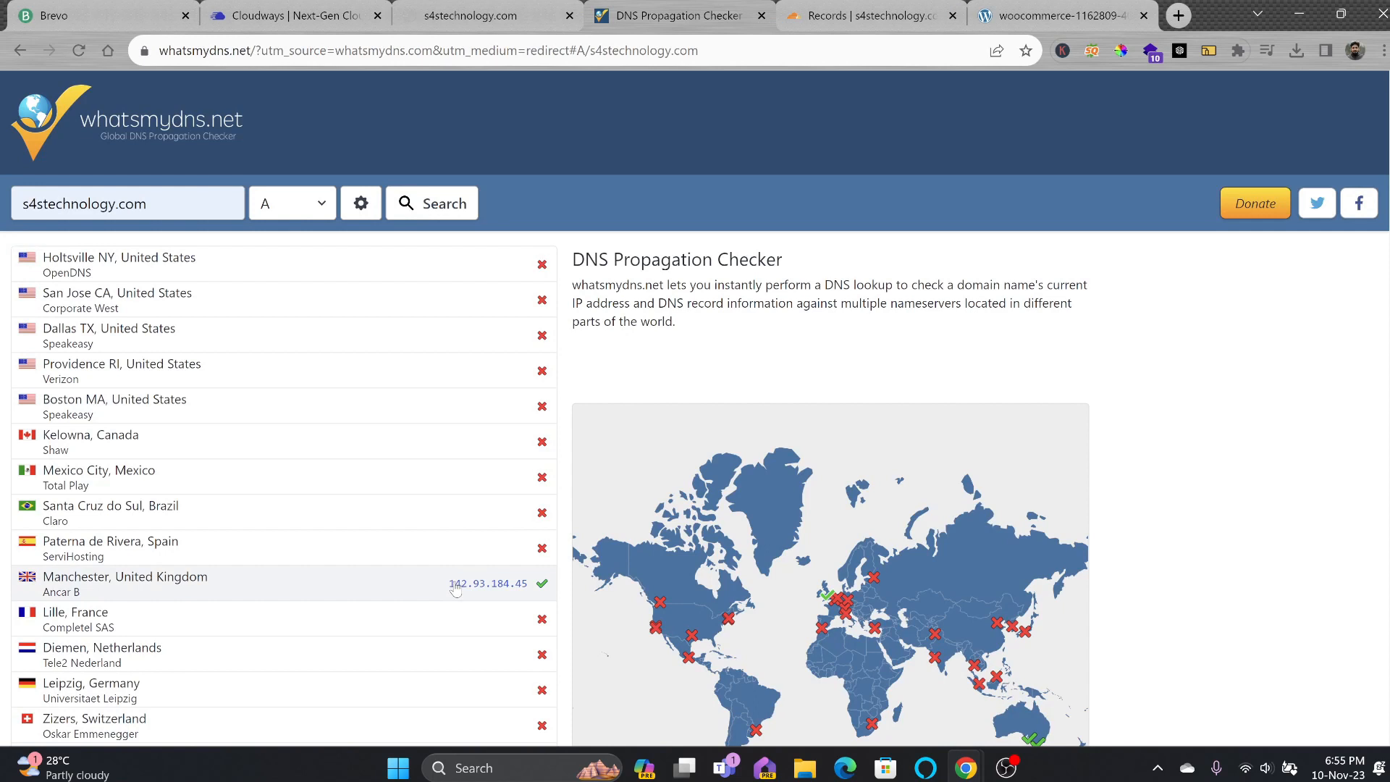
Reload s4technology.com twice and expand the details of its certificate privacy error.
click(461, 27)
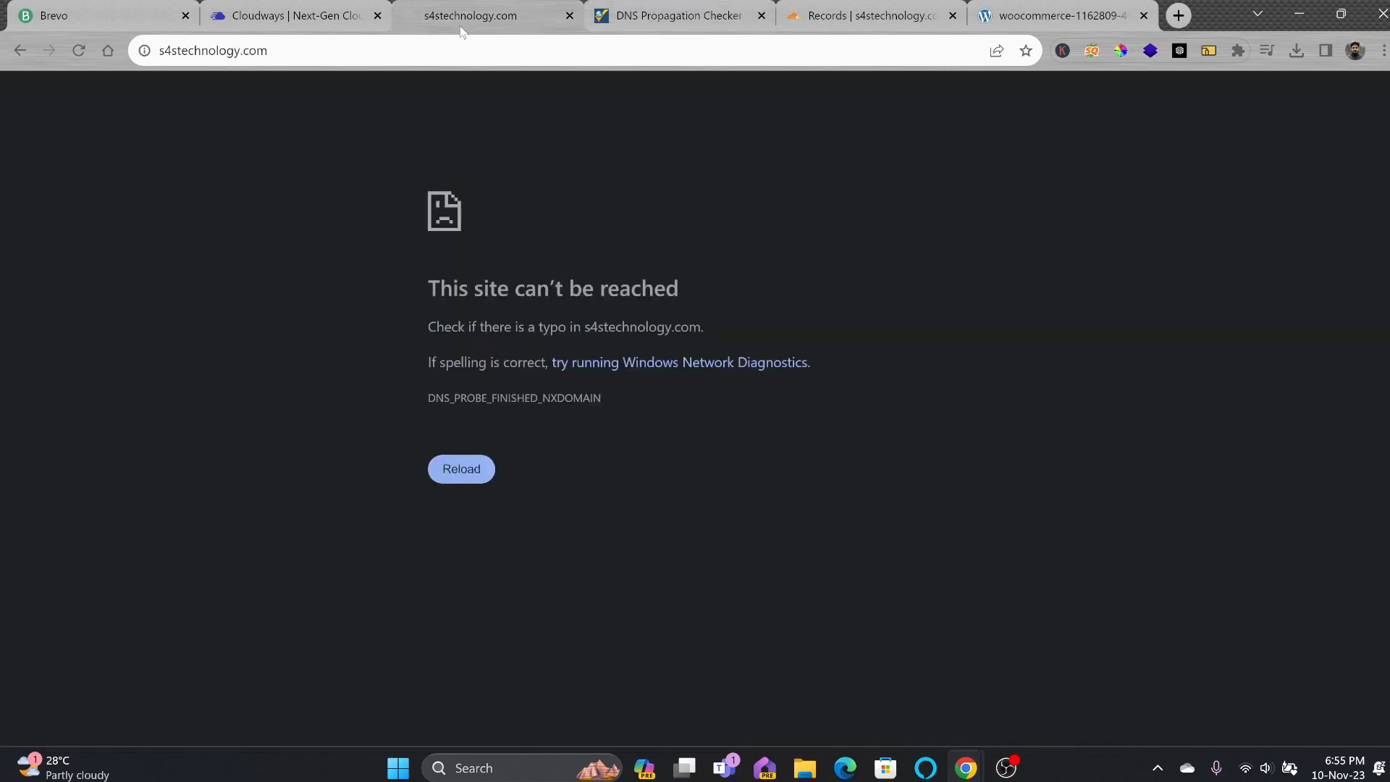
click(440, 49)
key(Return)
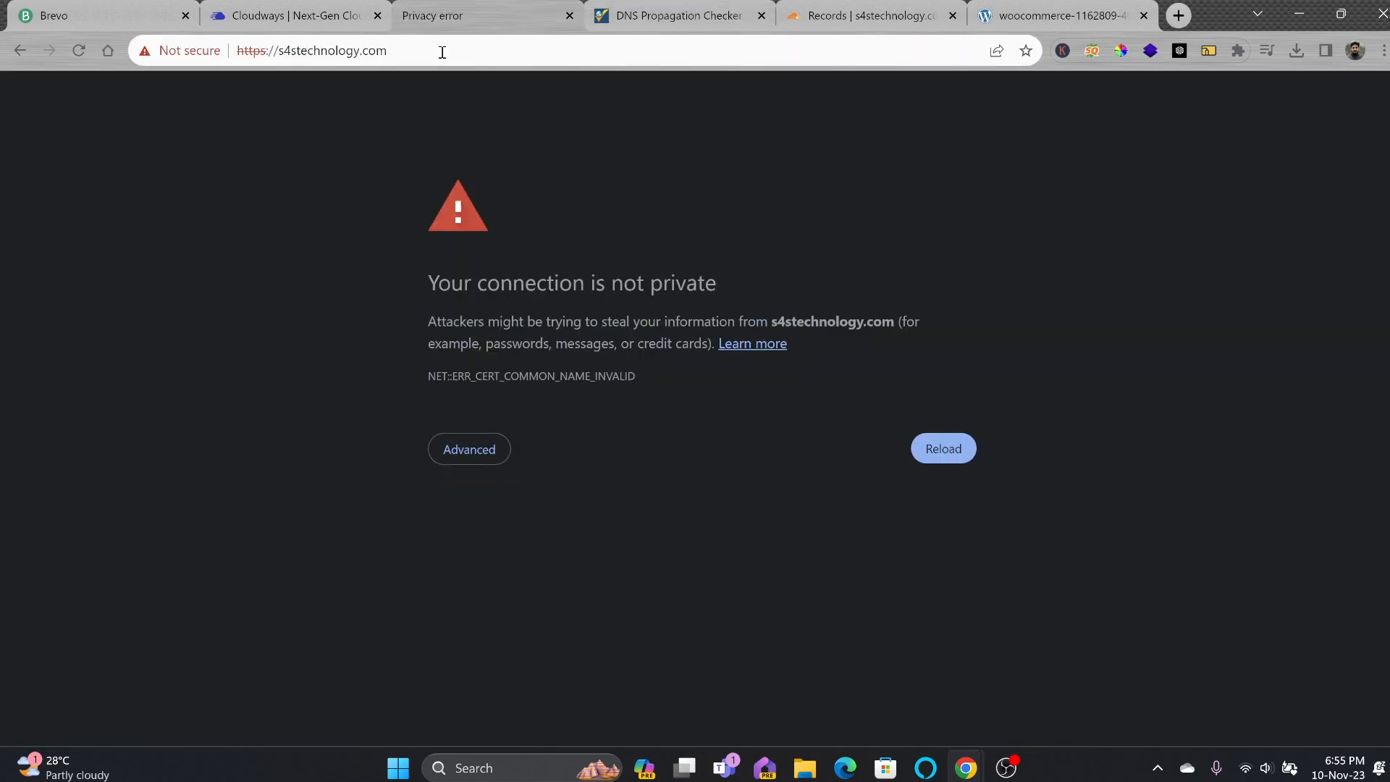
click(441, 52)
key(Return)
click(449, 439)
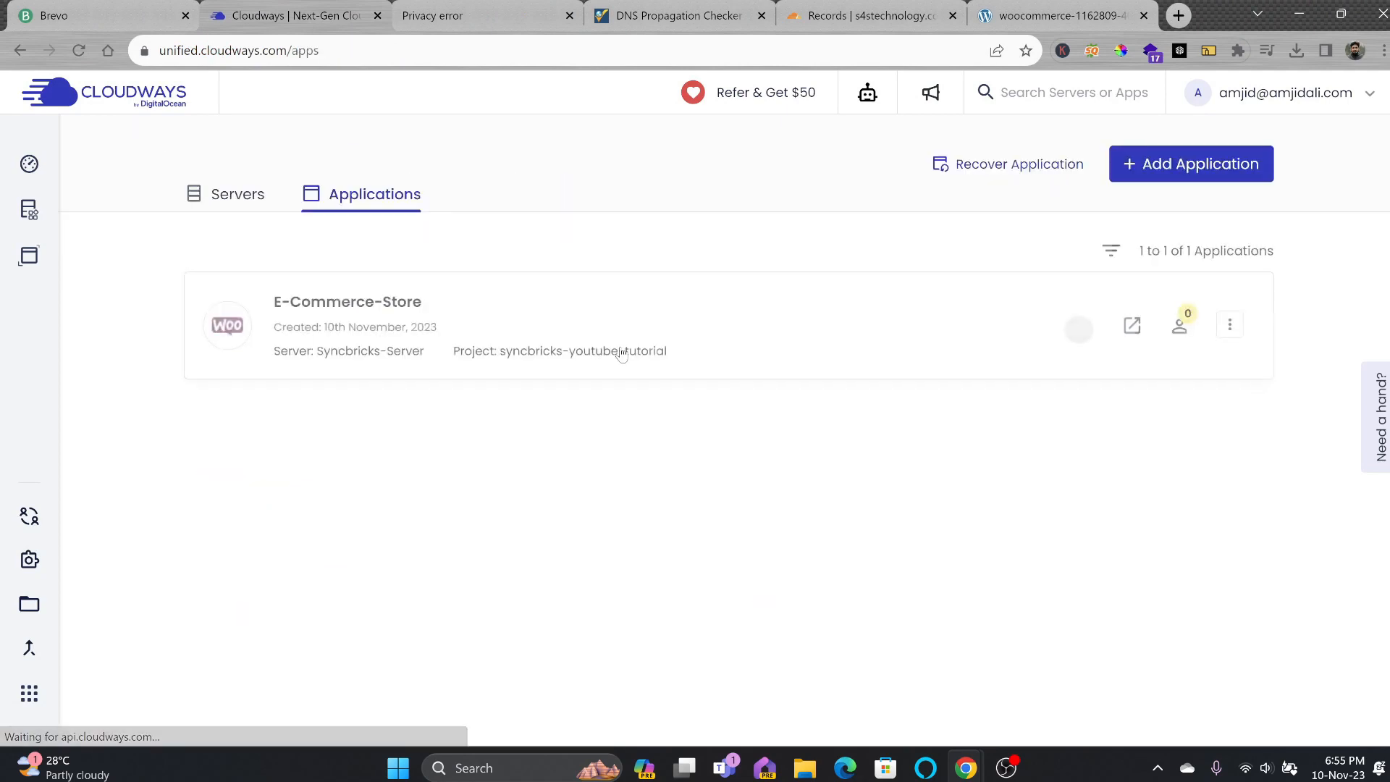
click(413, 351)
scroll(311, 469, down, 2)
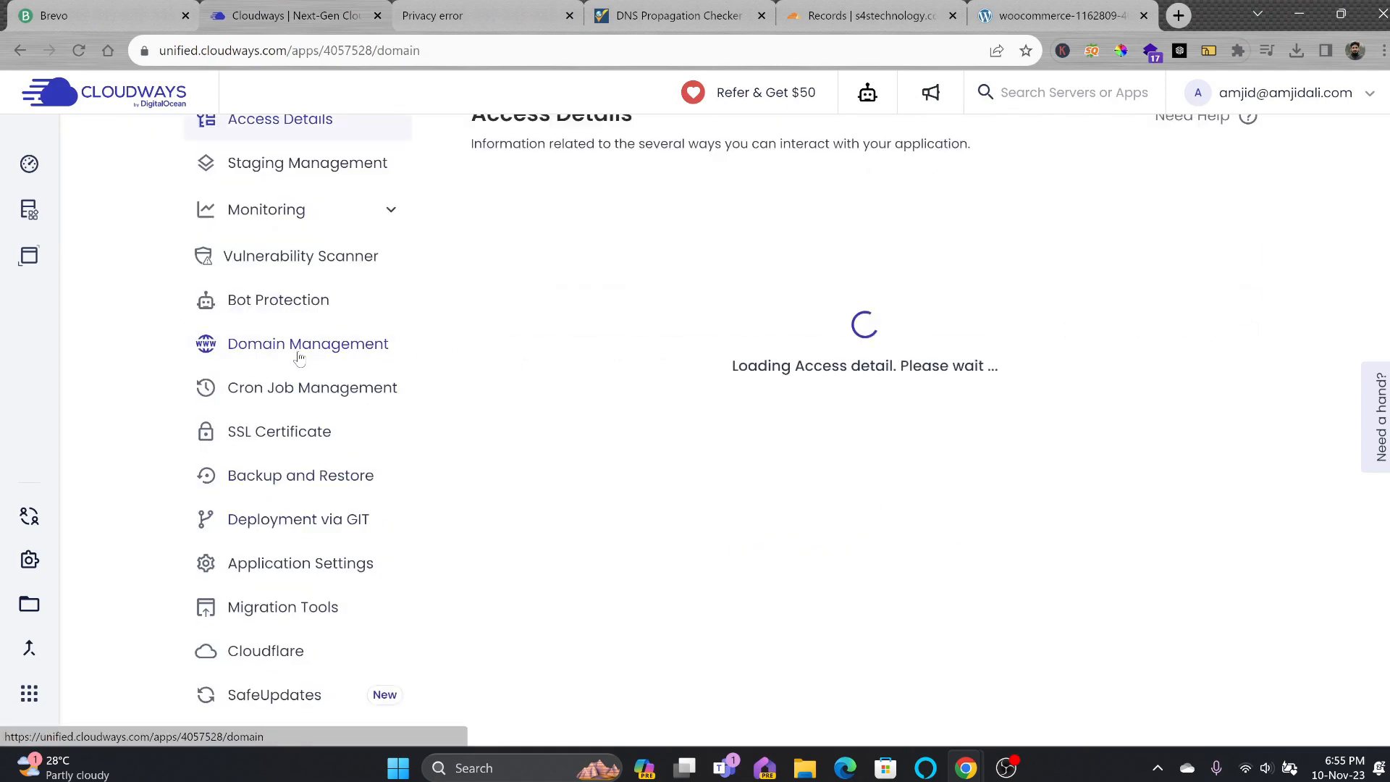
click(310, 346)
click(1173, 267)
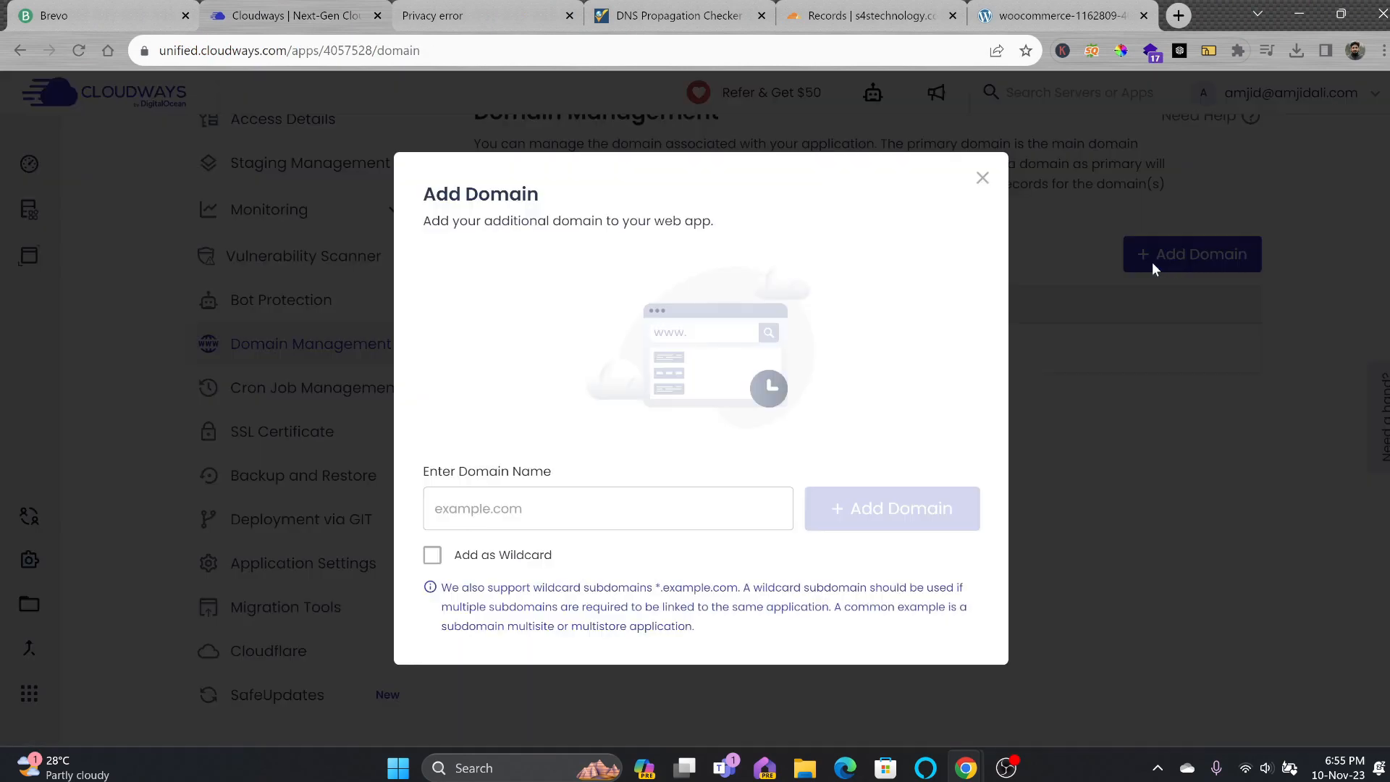
click(619, 503)
key(ctrl+v)
drag(486, 508, 349, 508)
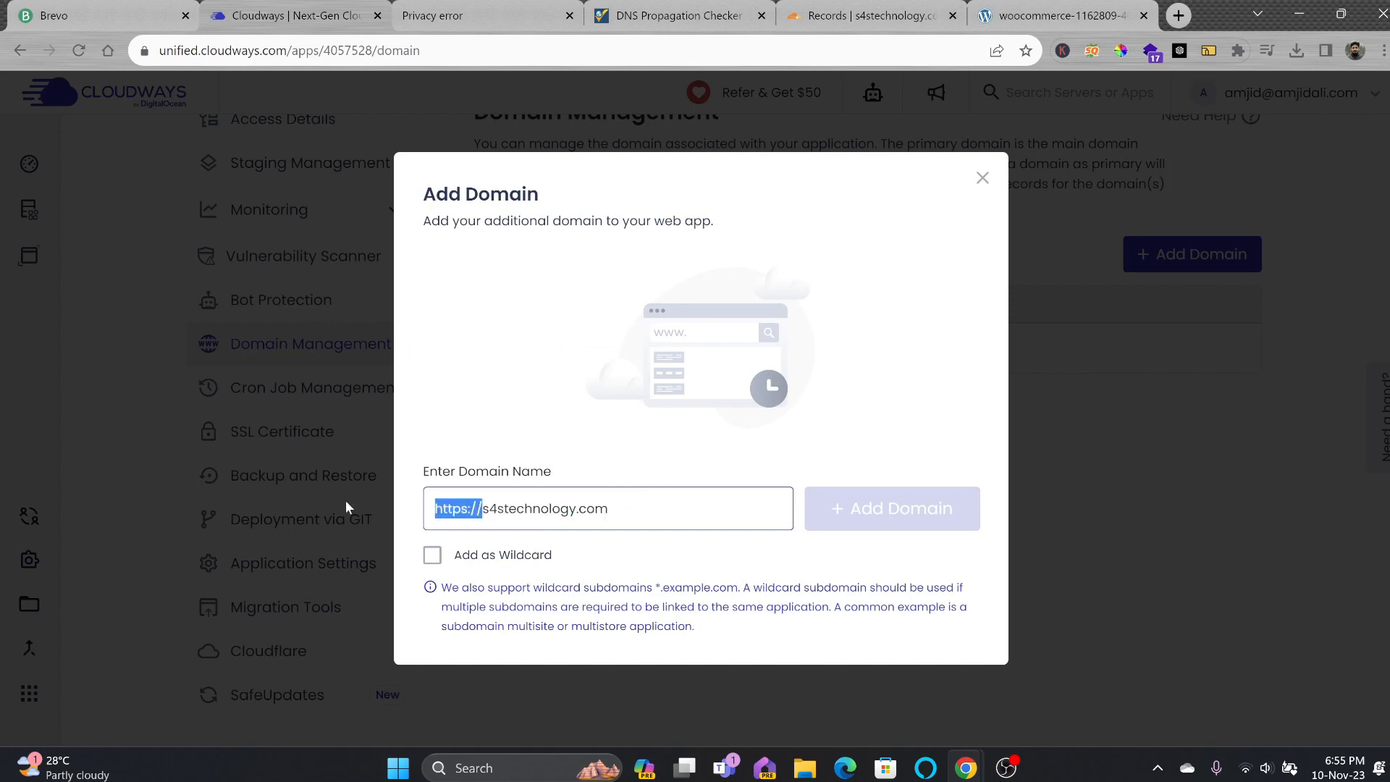
key(BackSpace)
click(851, 515)
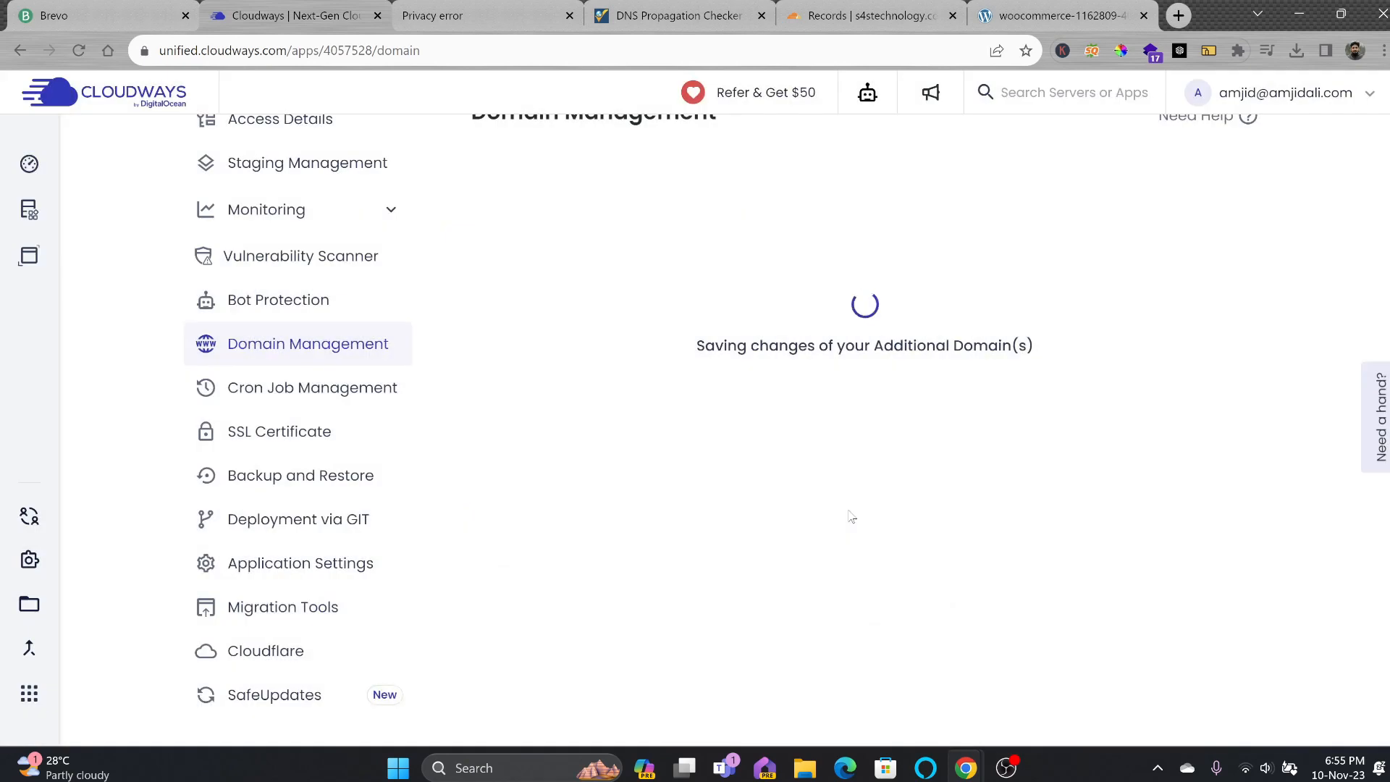
Make s4stechnology.com the primary domain via its row menu and confirm Set as Primary.
scroll(851, 517, up, 3)
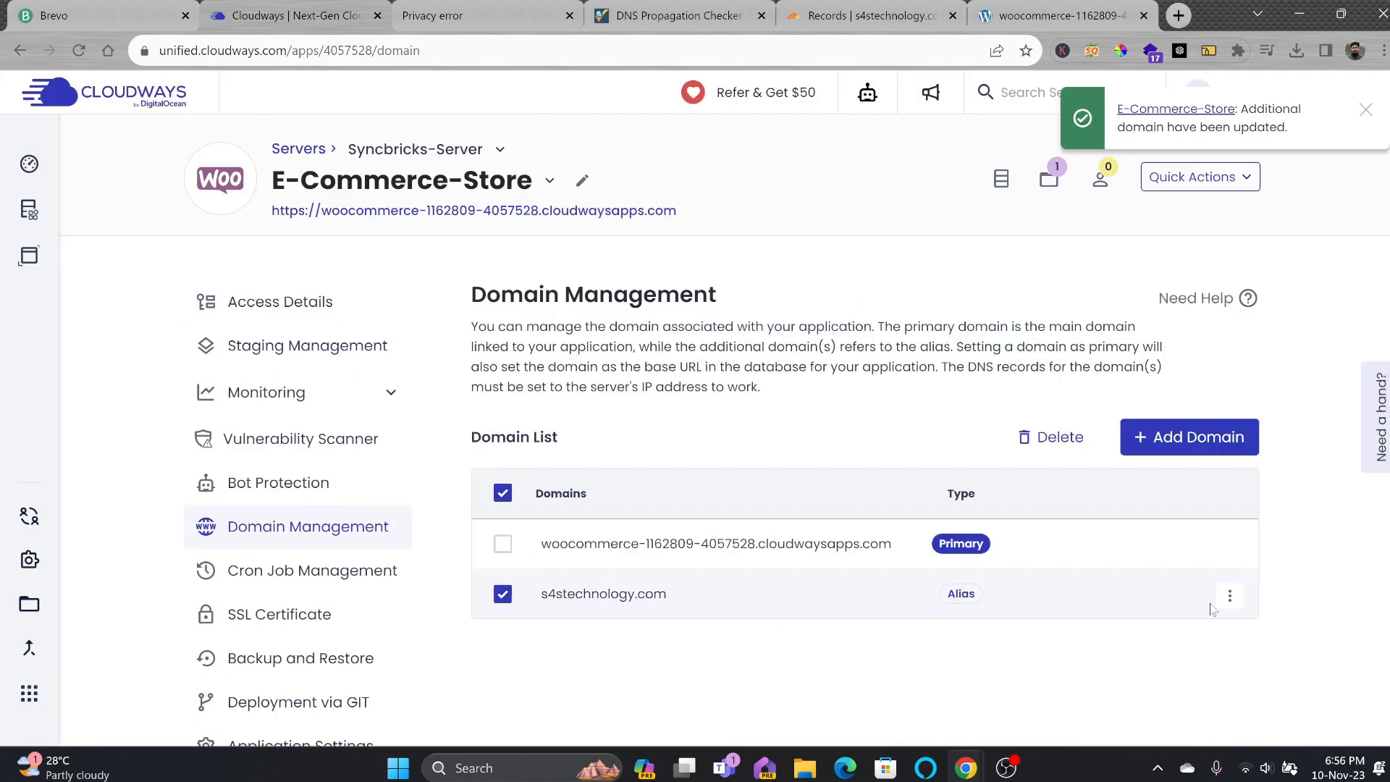
click(1229, 598)
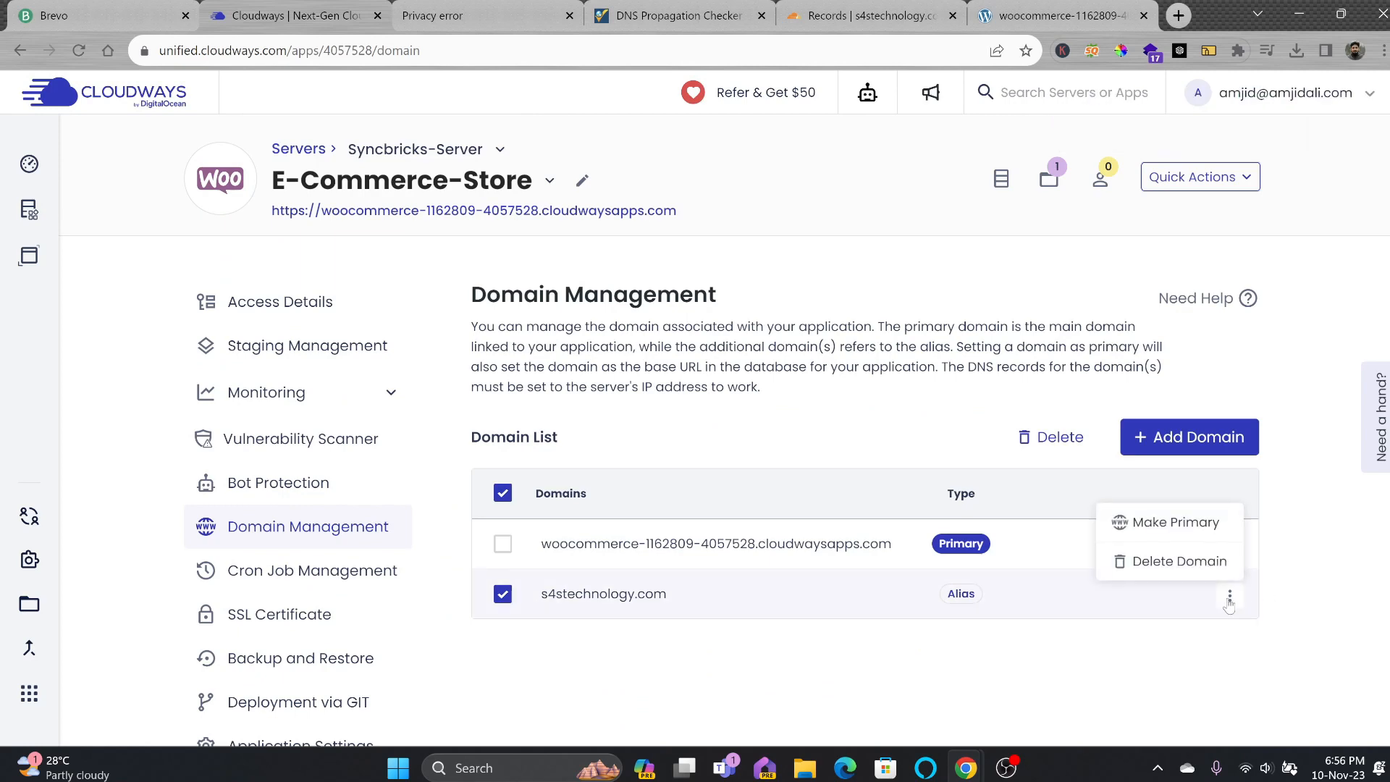
click(1187, 527)
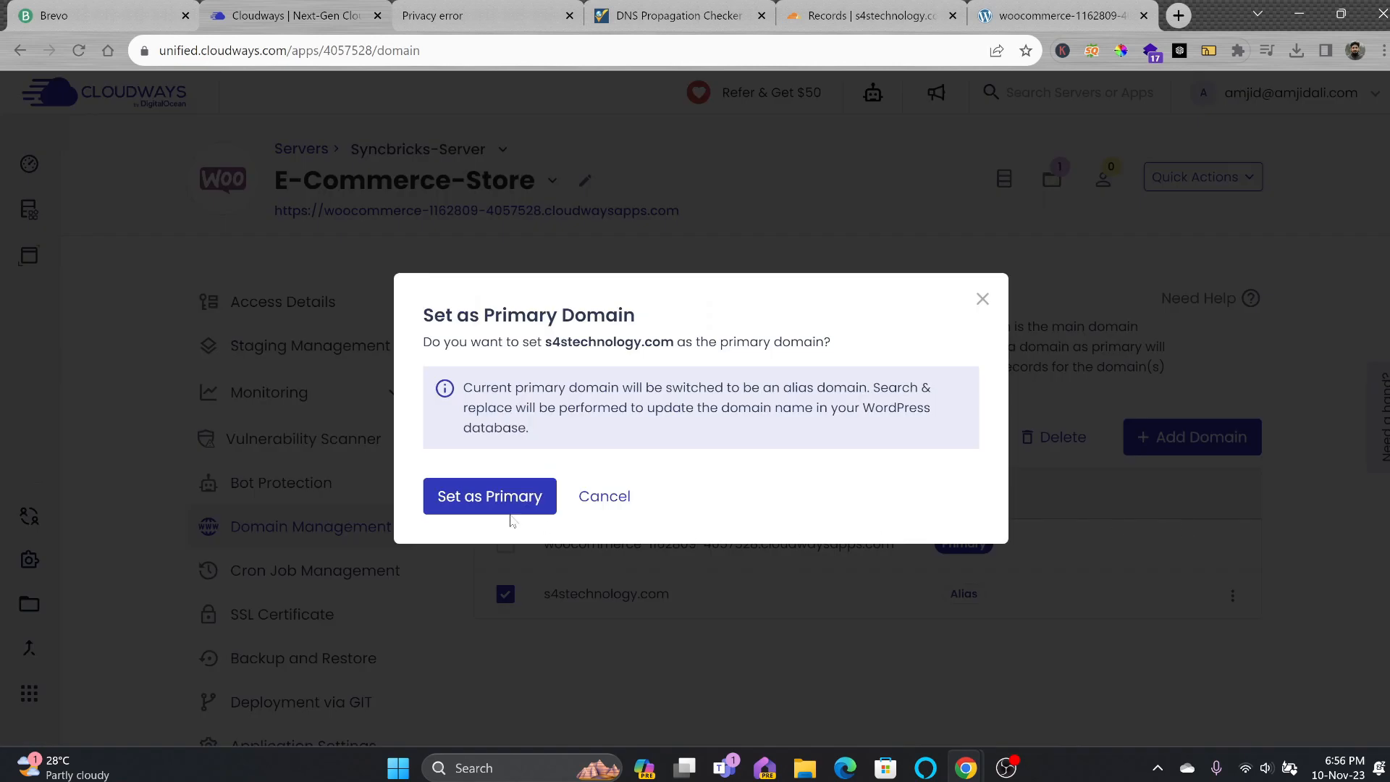
click(470, 498)
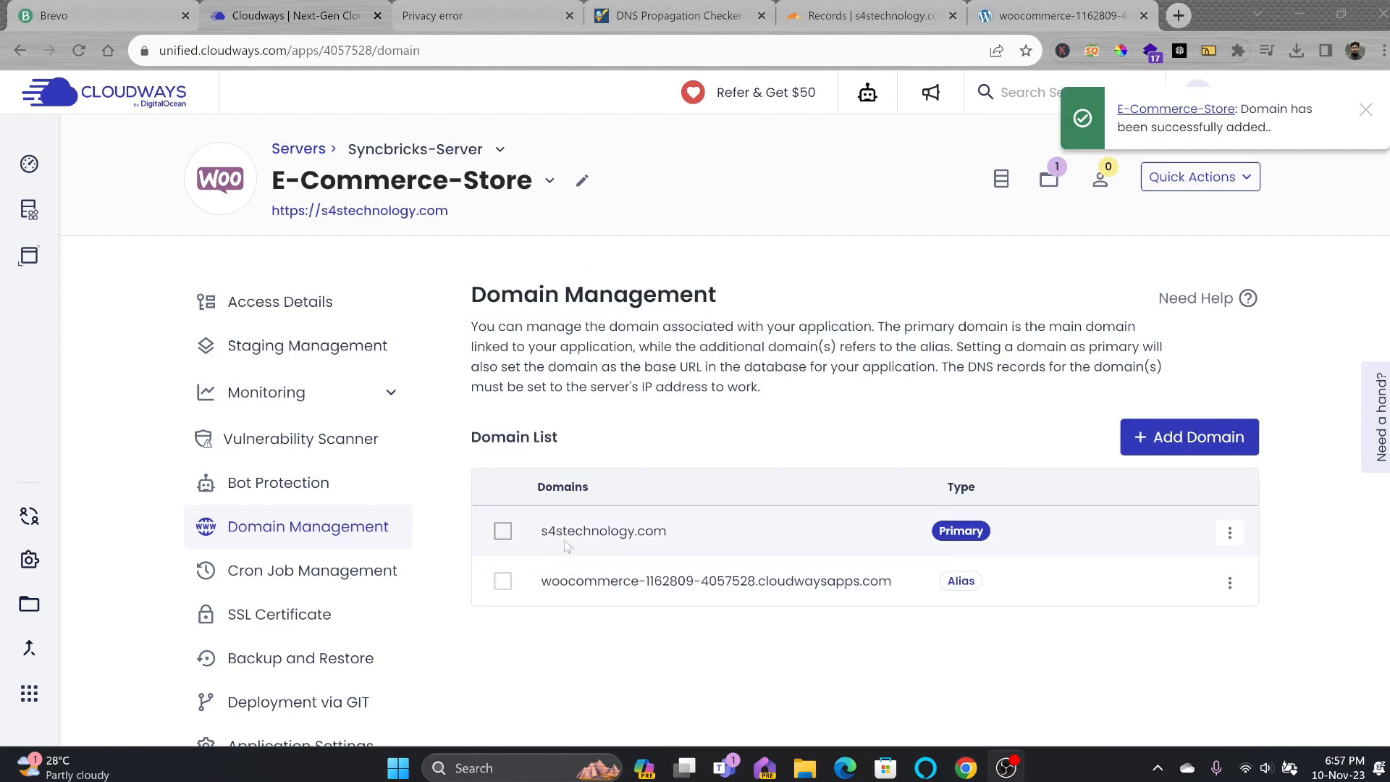
drag(540, 530, 670, 531)
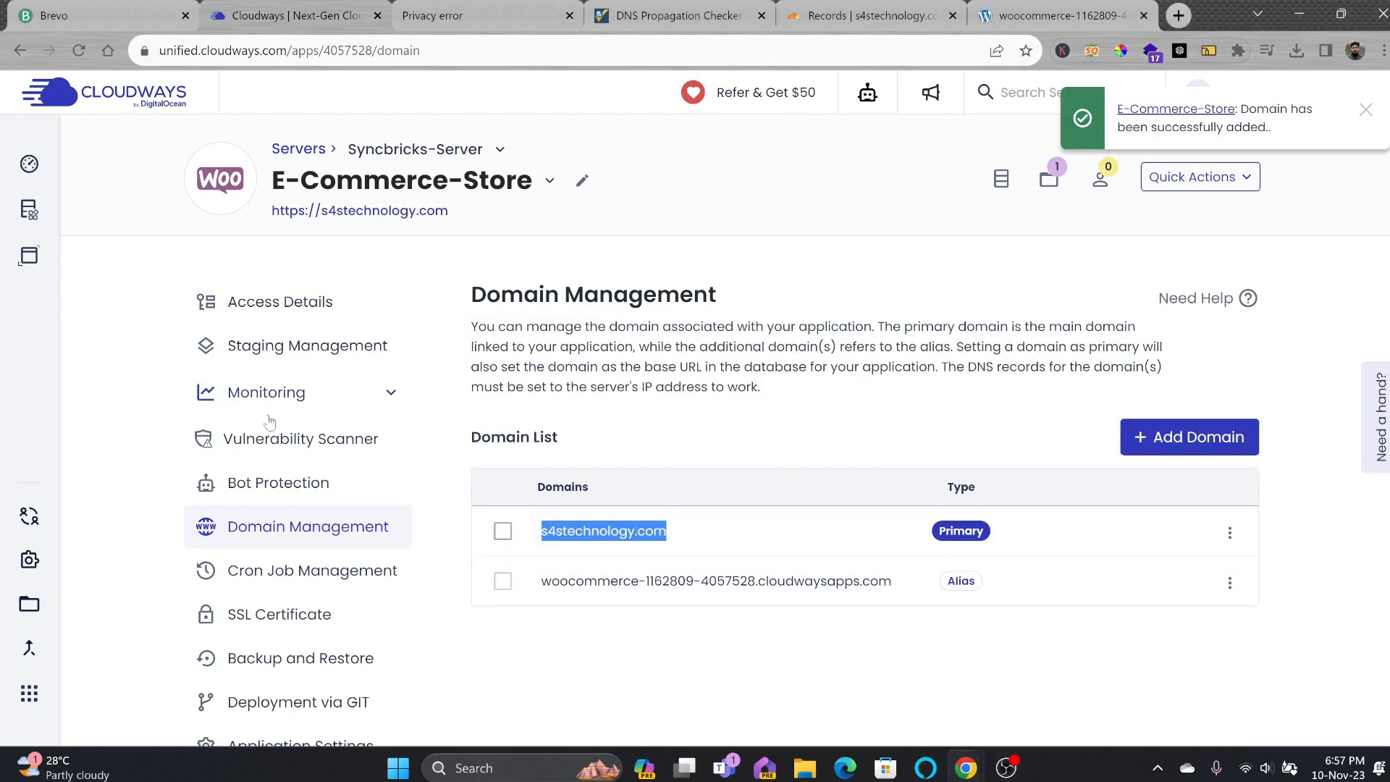
scroll(269, 422, down, 4)
Install a Let's Encrypt certificate for s4stechnology.com with the contact e-mail, then view the store tab.
click(281, 360)
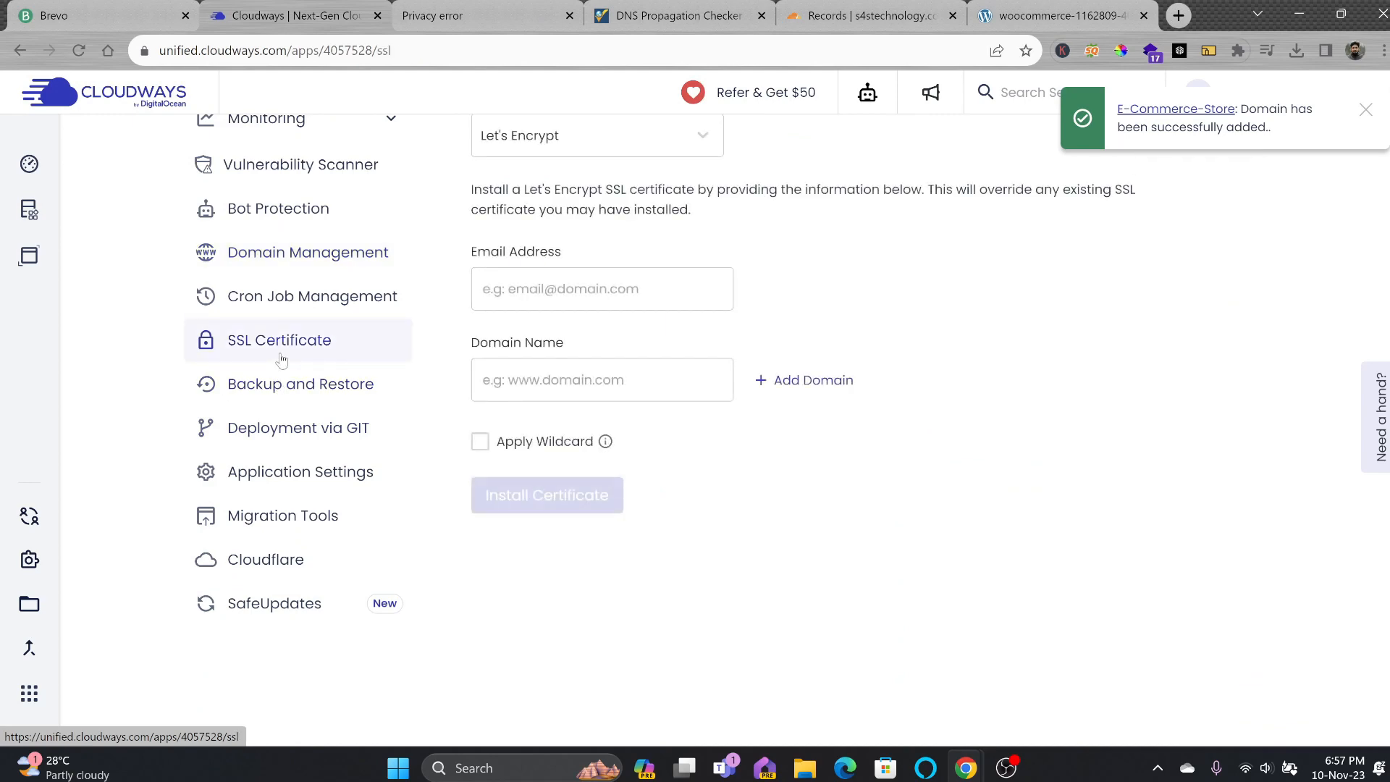
scroll(681, 519, down, 2)
click(625, 394)
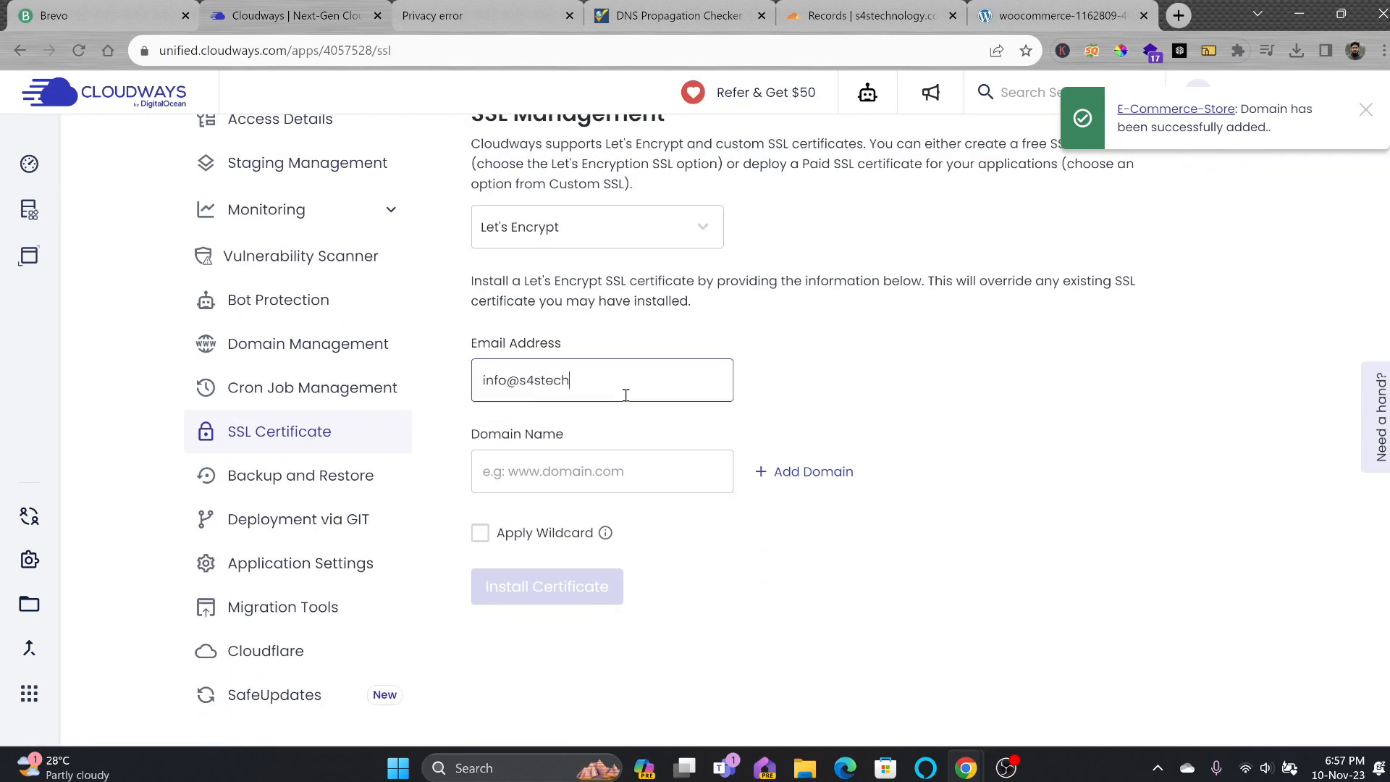
key(Tab)
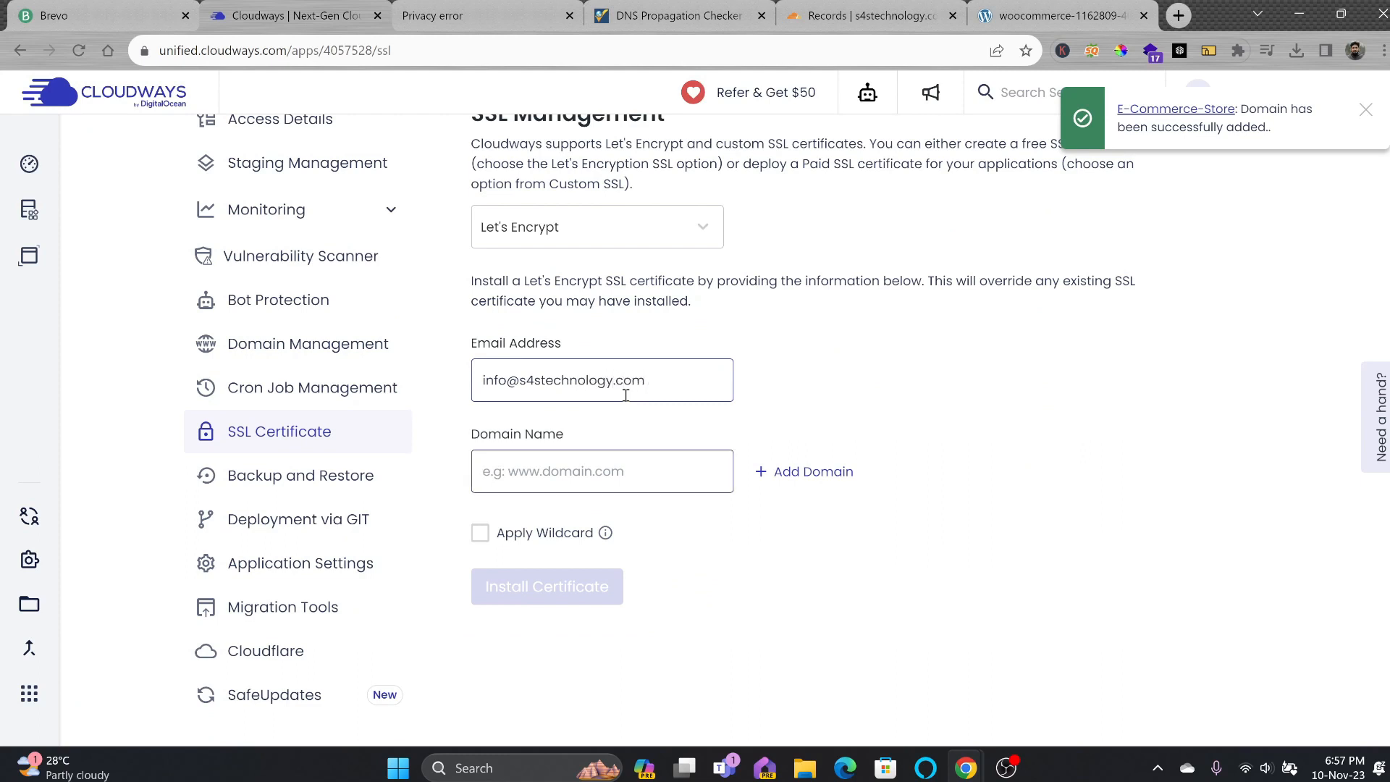
text(s4technology.com)
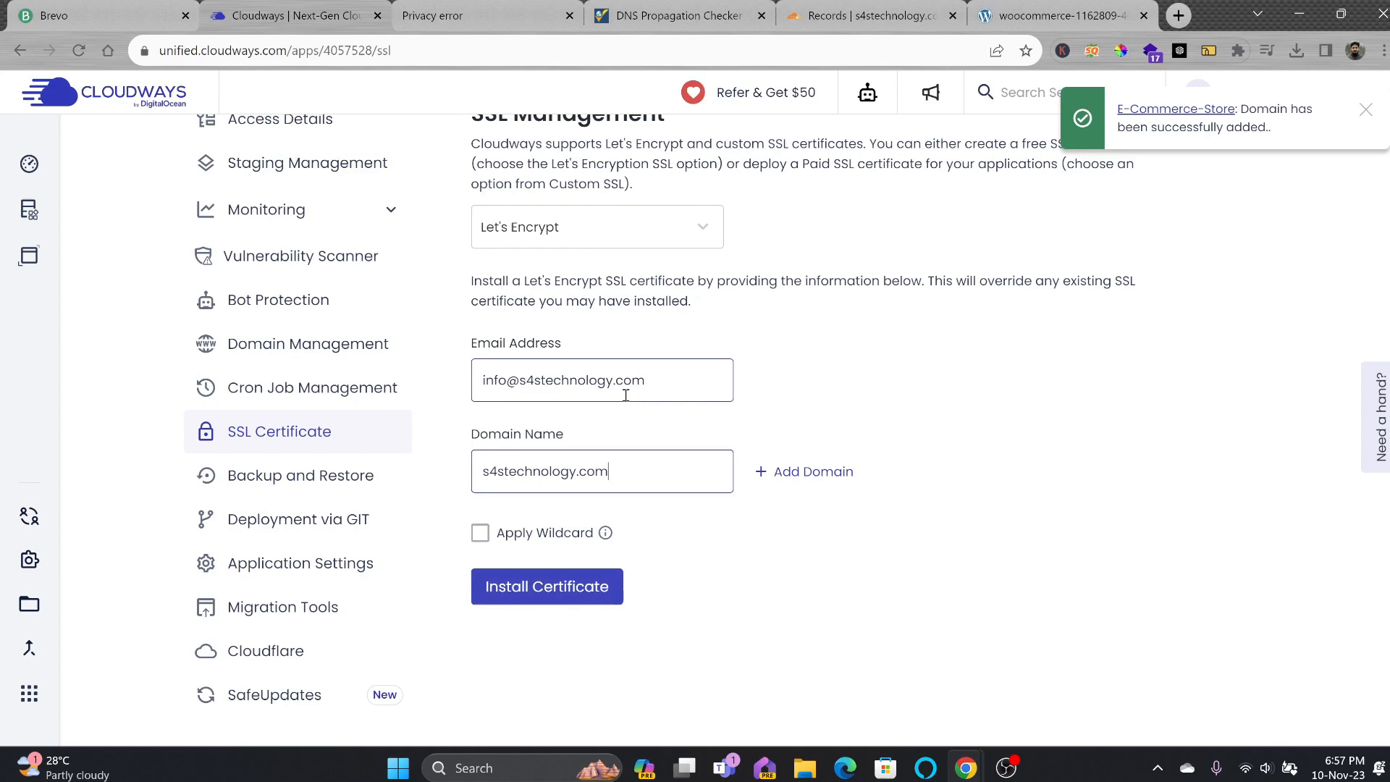
click(617, 589)
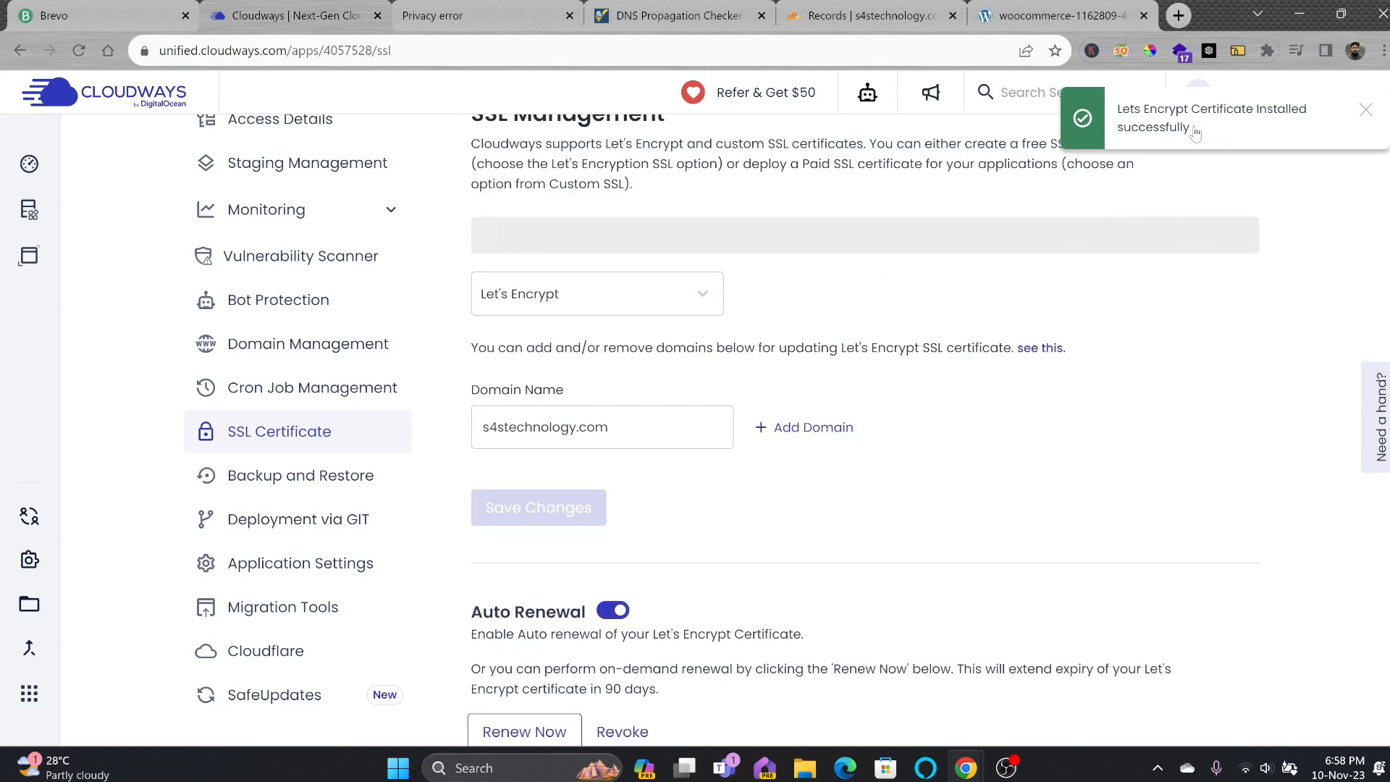
scroll(709, 393, down, 3)
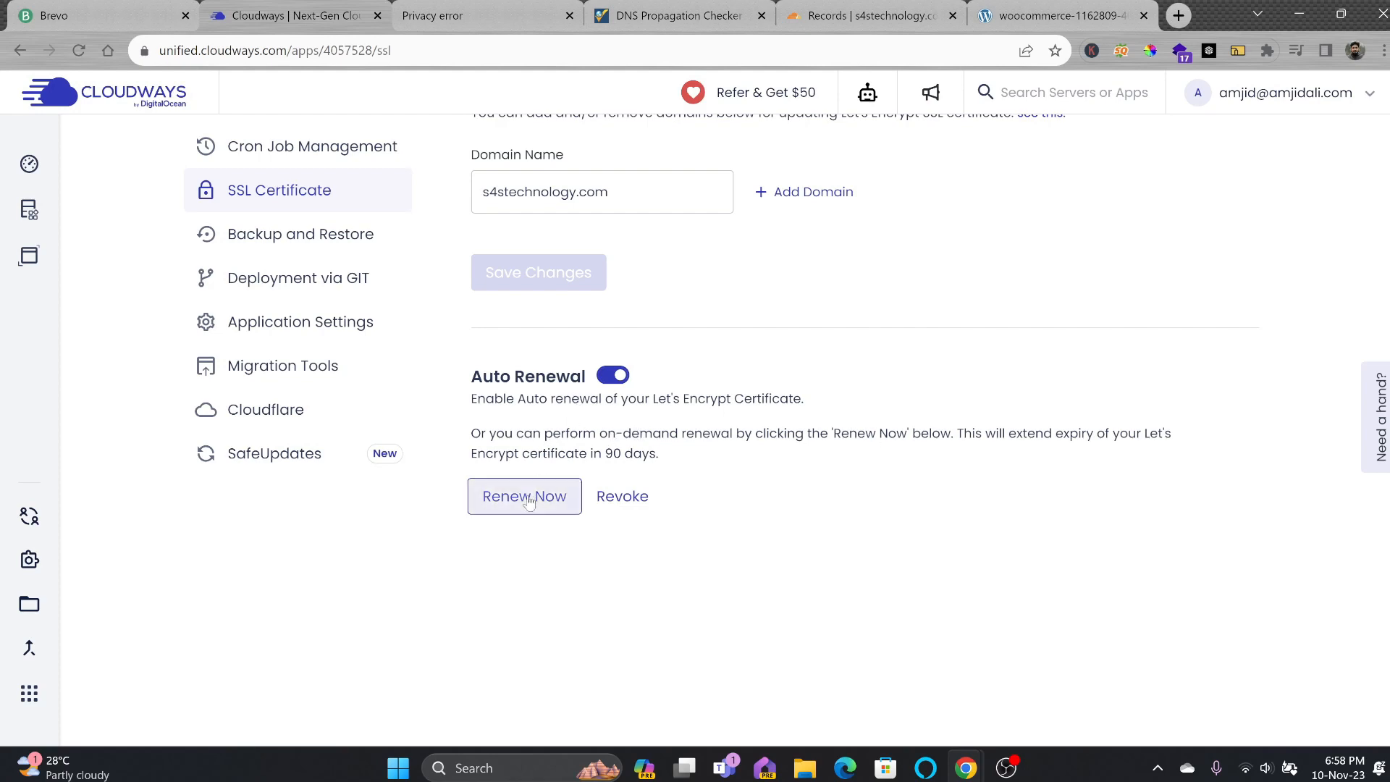
scroll(543, 478, up, 5)
click(485, 21)
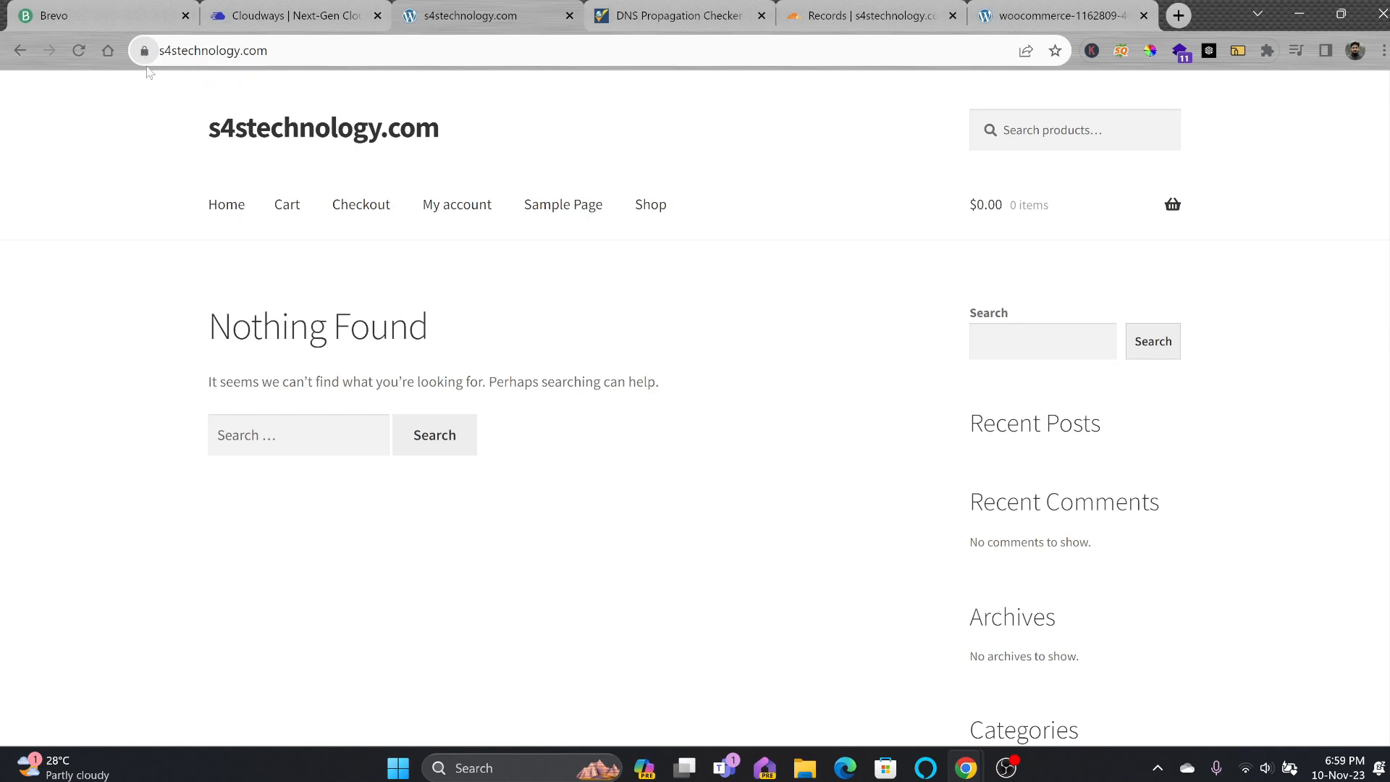
drag(341, 130, 412, 258)
click(225, 62)
text(www.s4s)
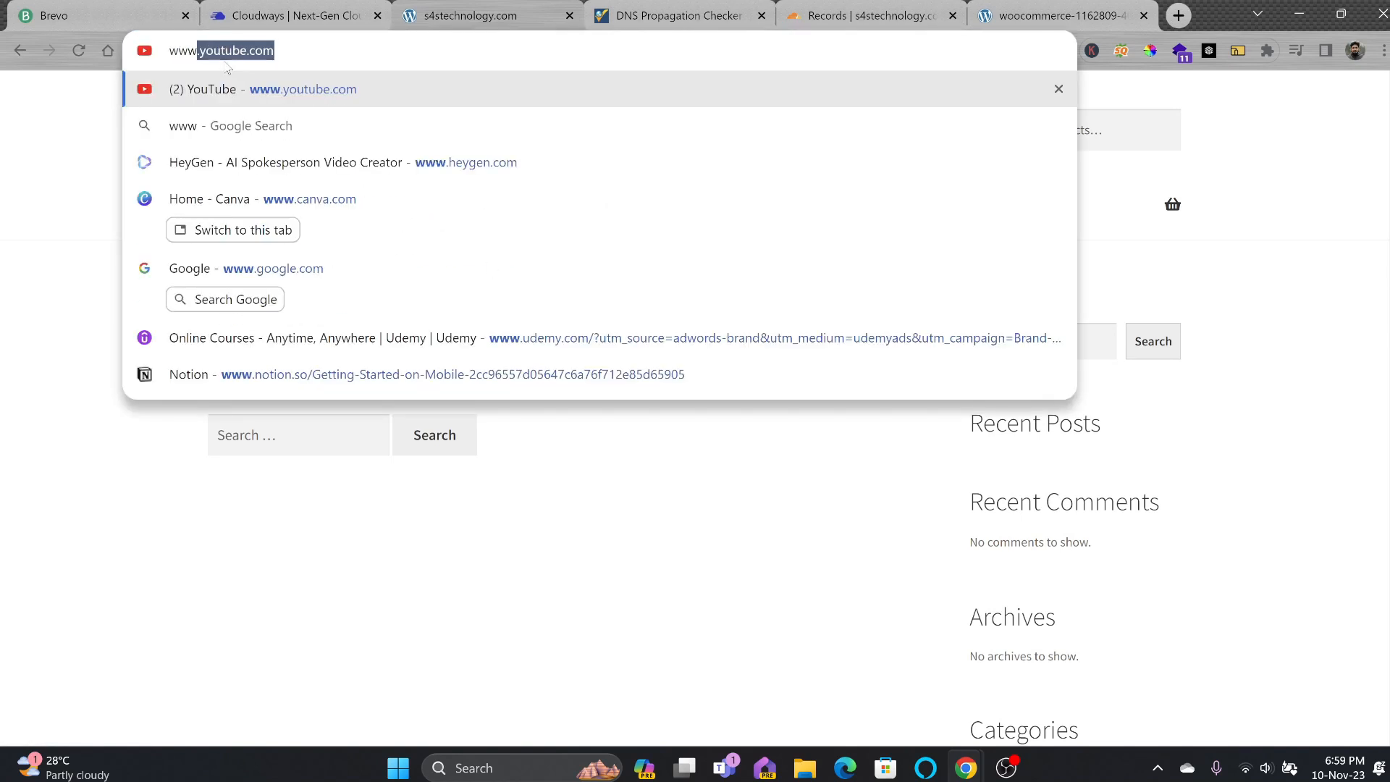
text(techno)
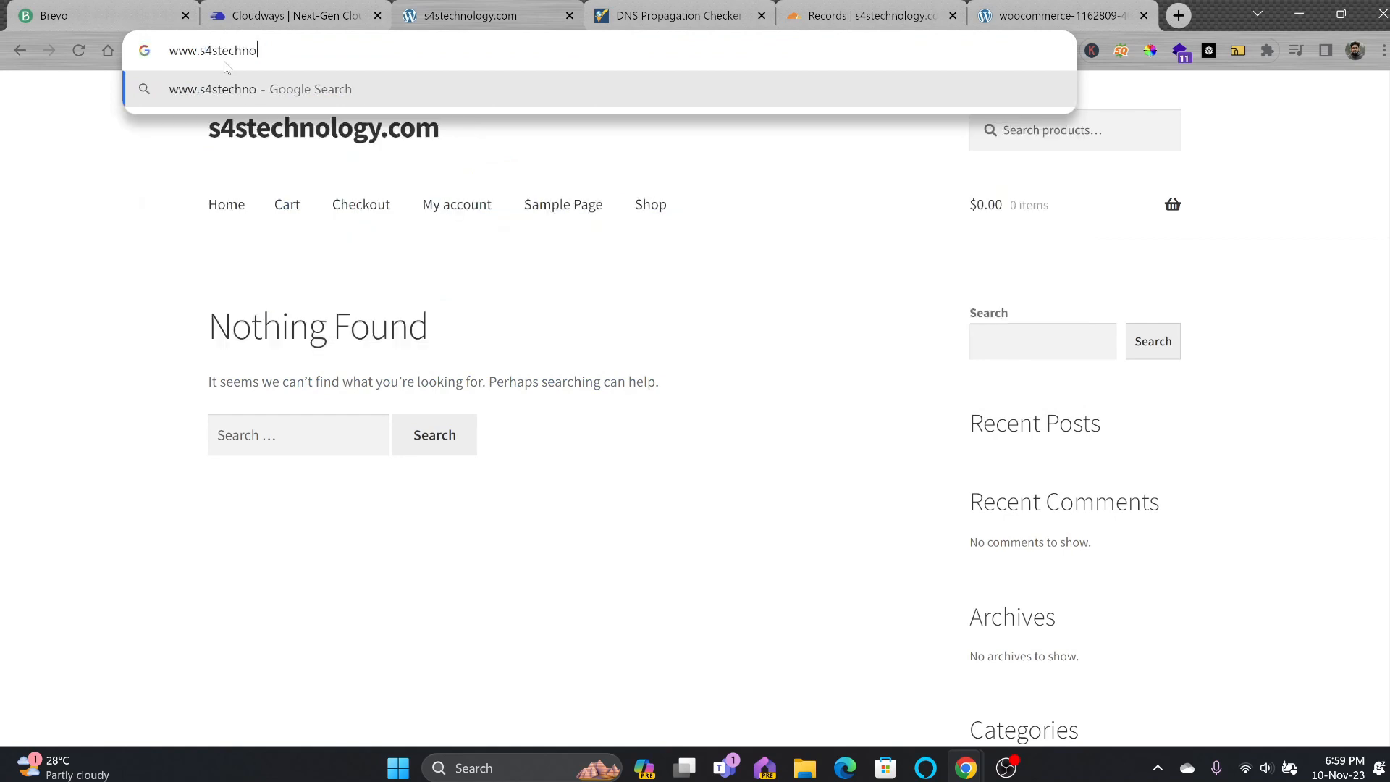
text(logy.com)
key(Return)
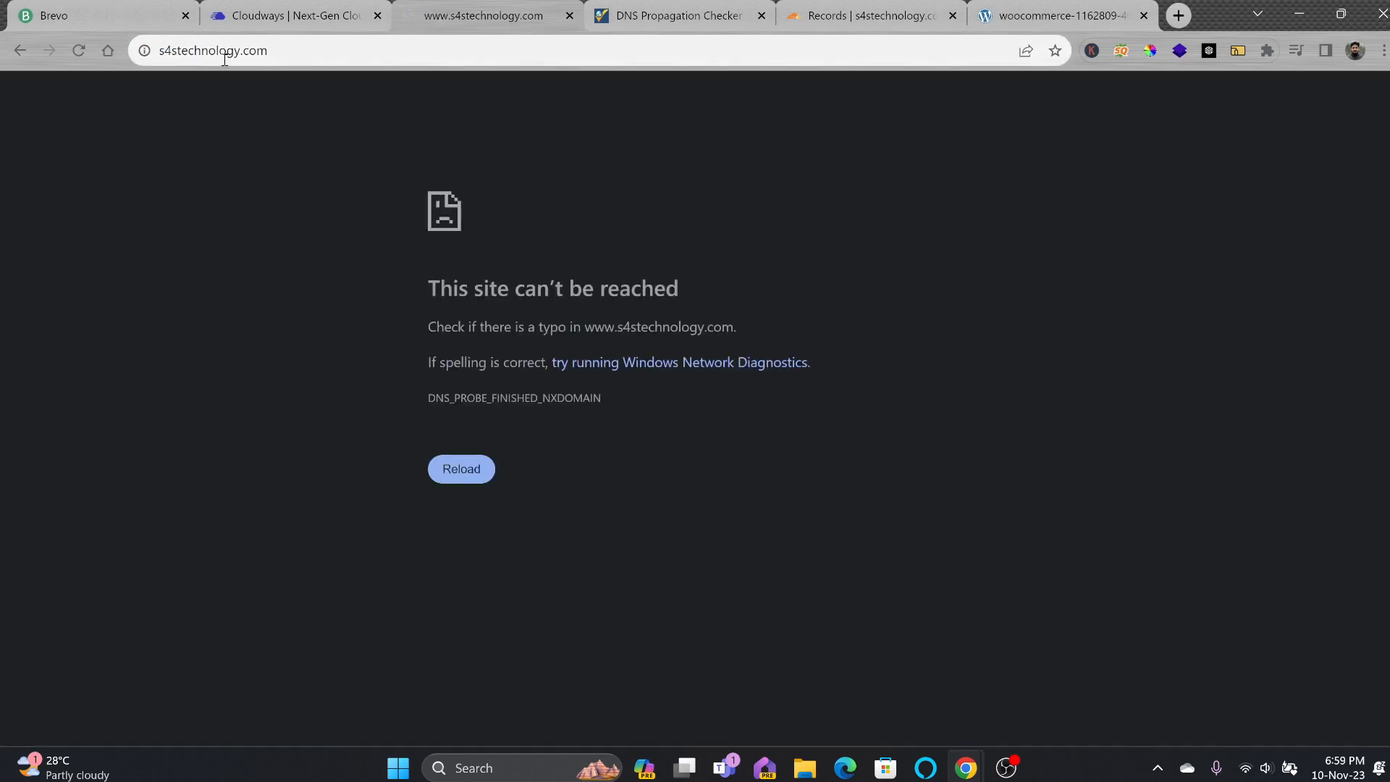
click(225, 63)
click(277, 53)
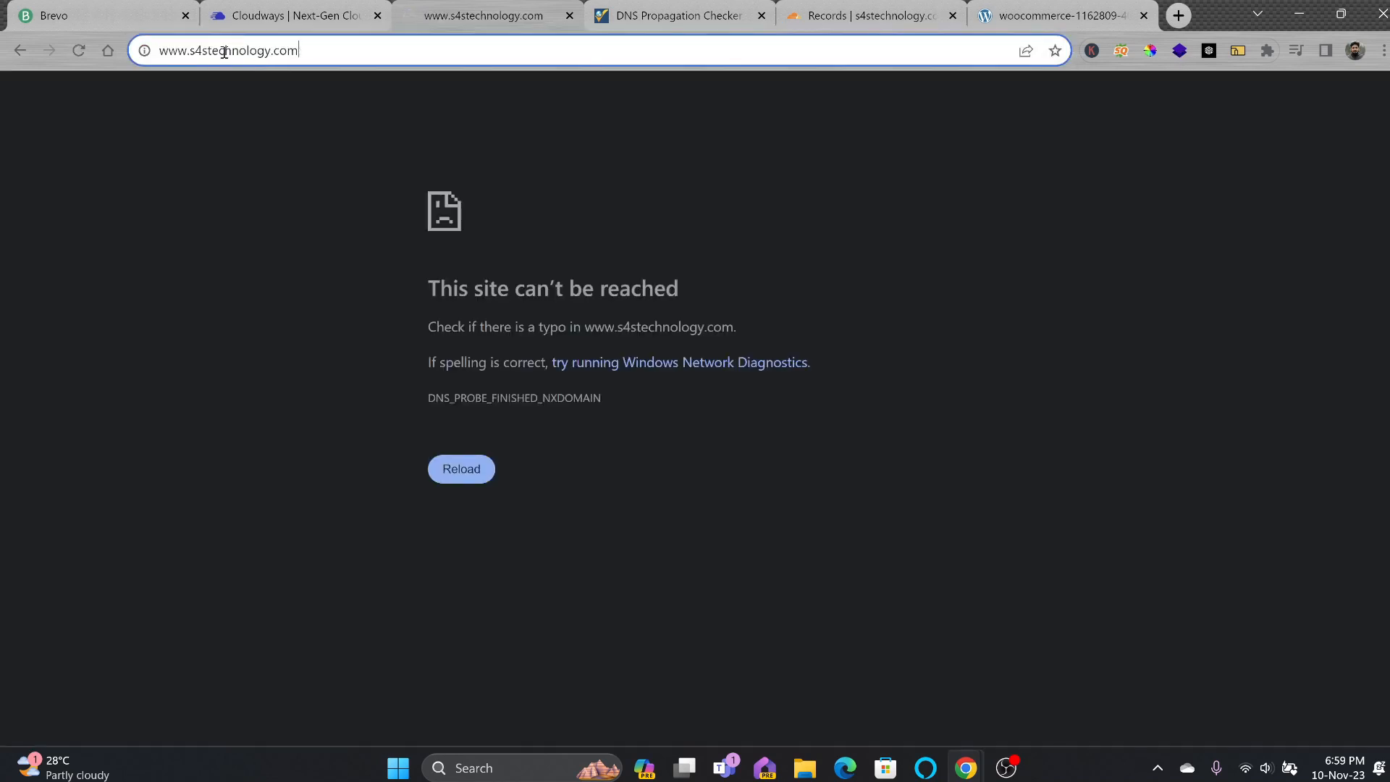
double_click(181, 52)
Save a DNS-only CNAME 'www' targeting s4stechnology.com, then review the root A record's IP.
click(819, 24)
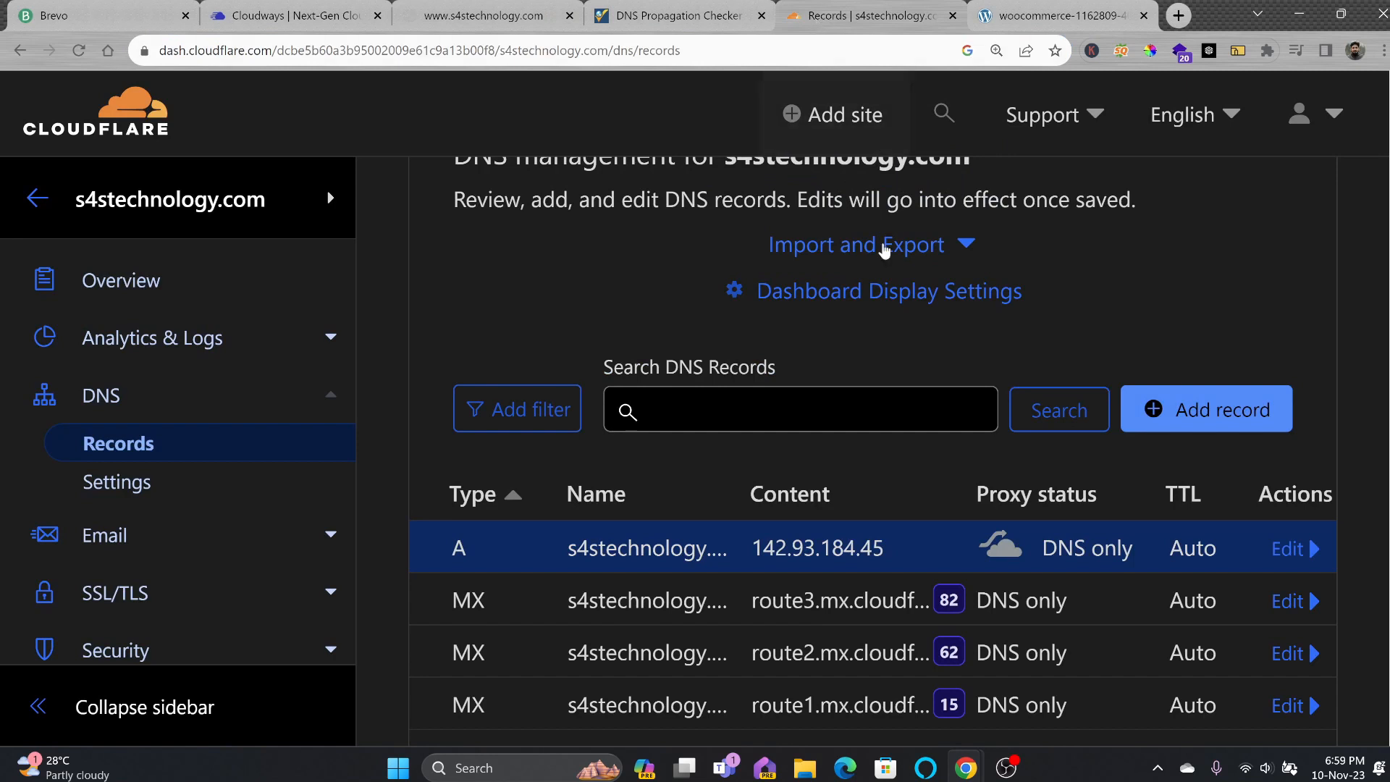
click(1220, 423)
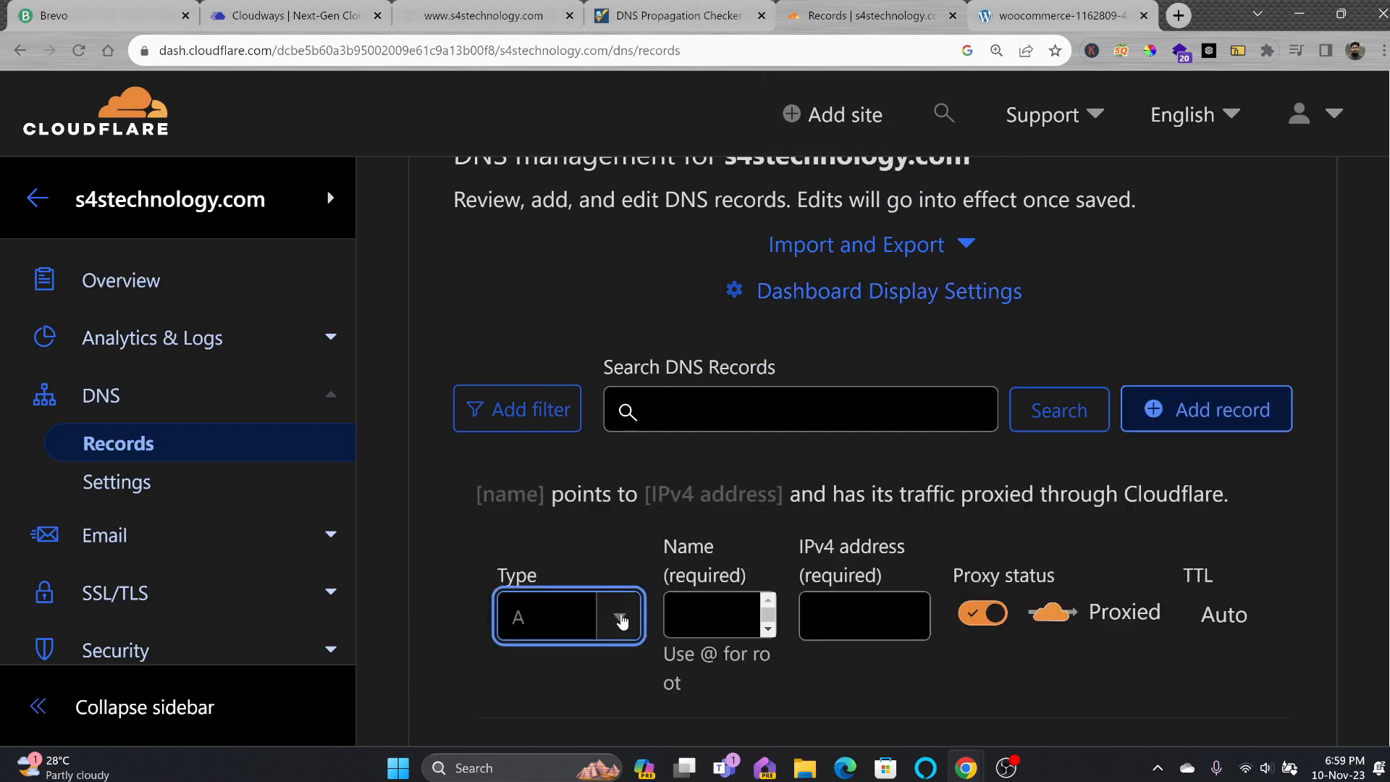
click(621, 619)
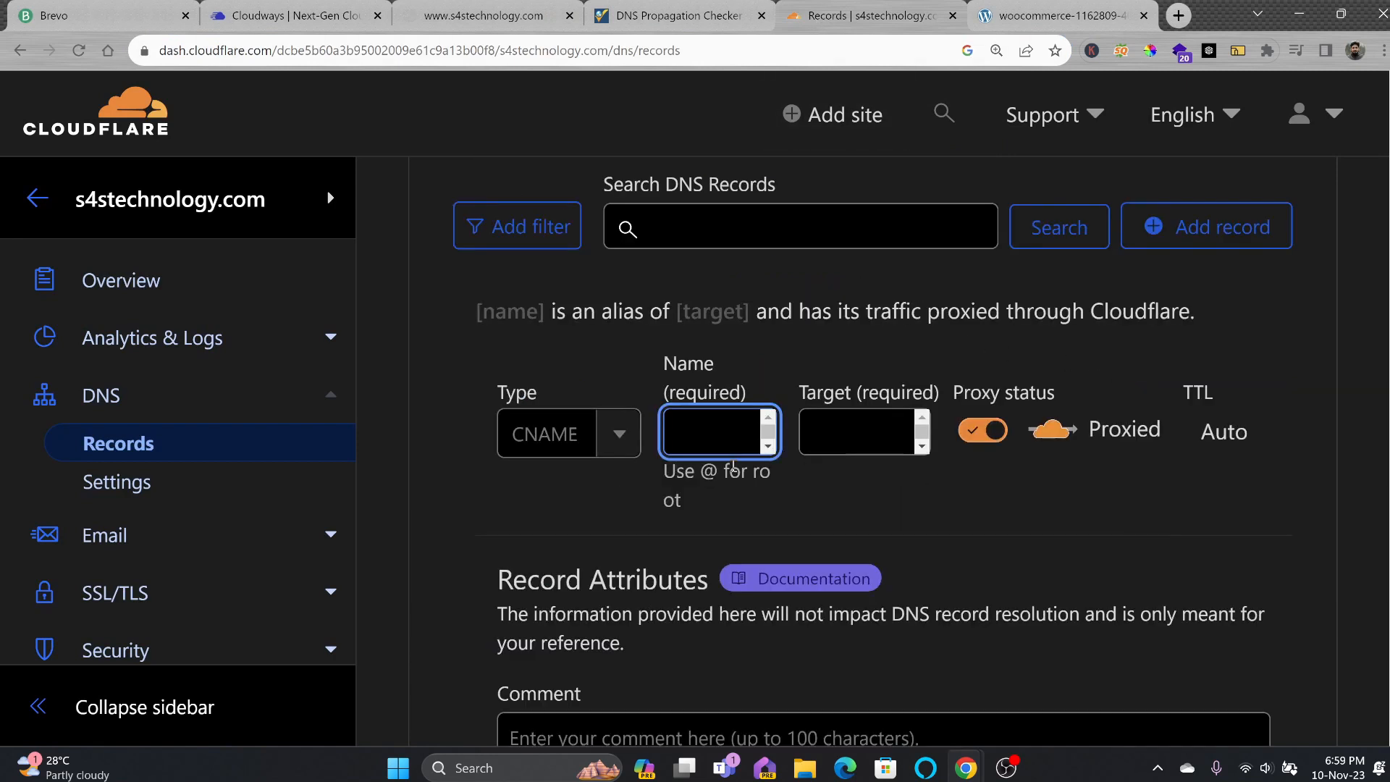
text(www)
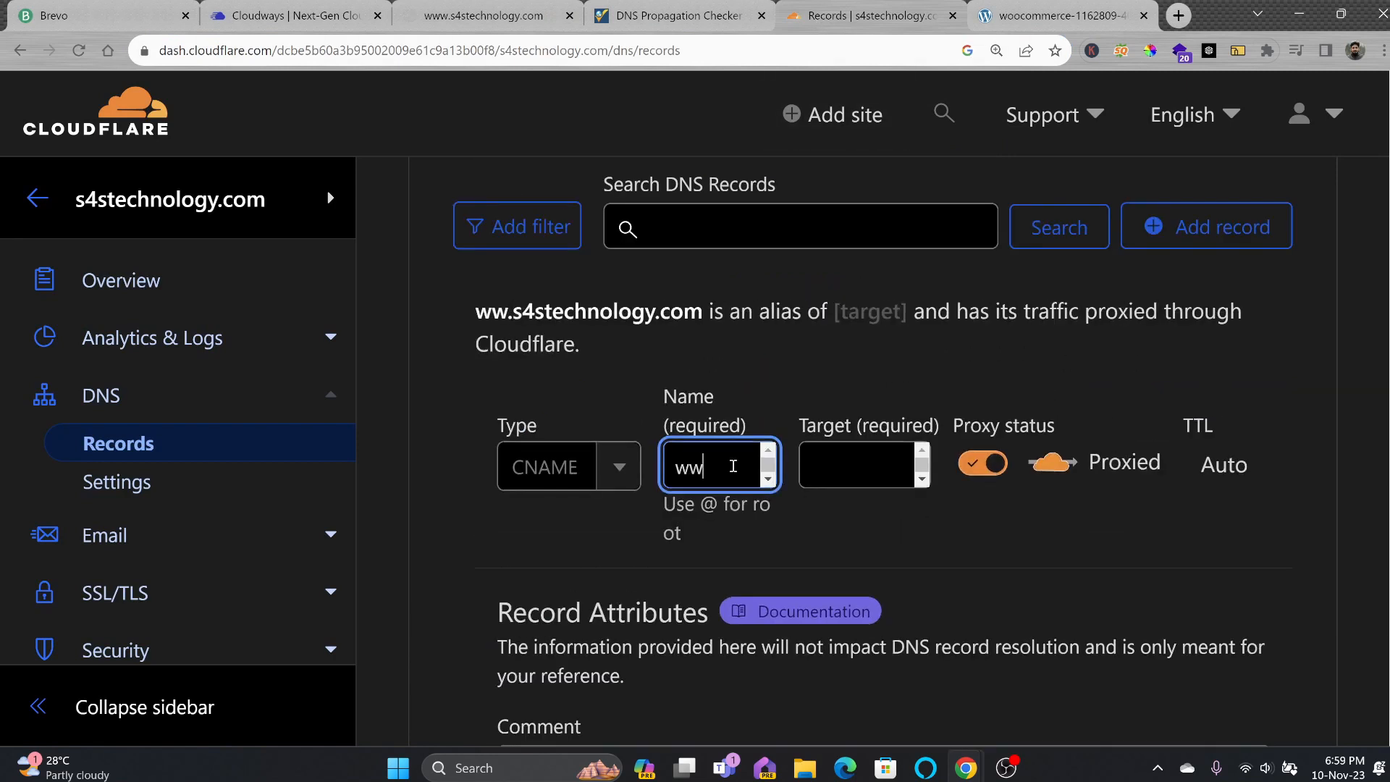
click(822, 470)
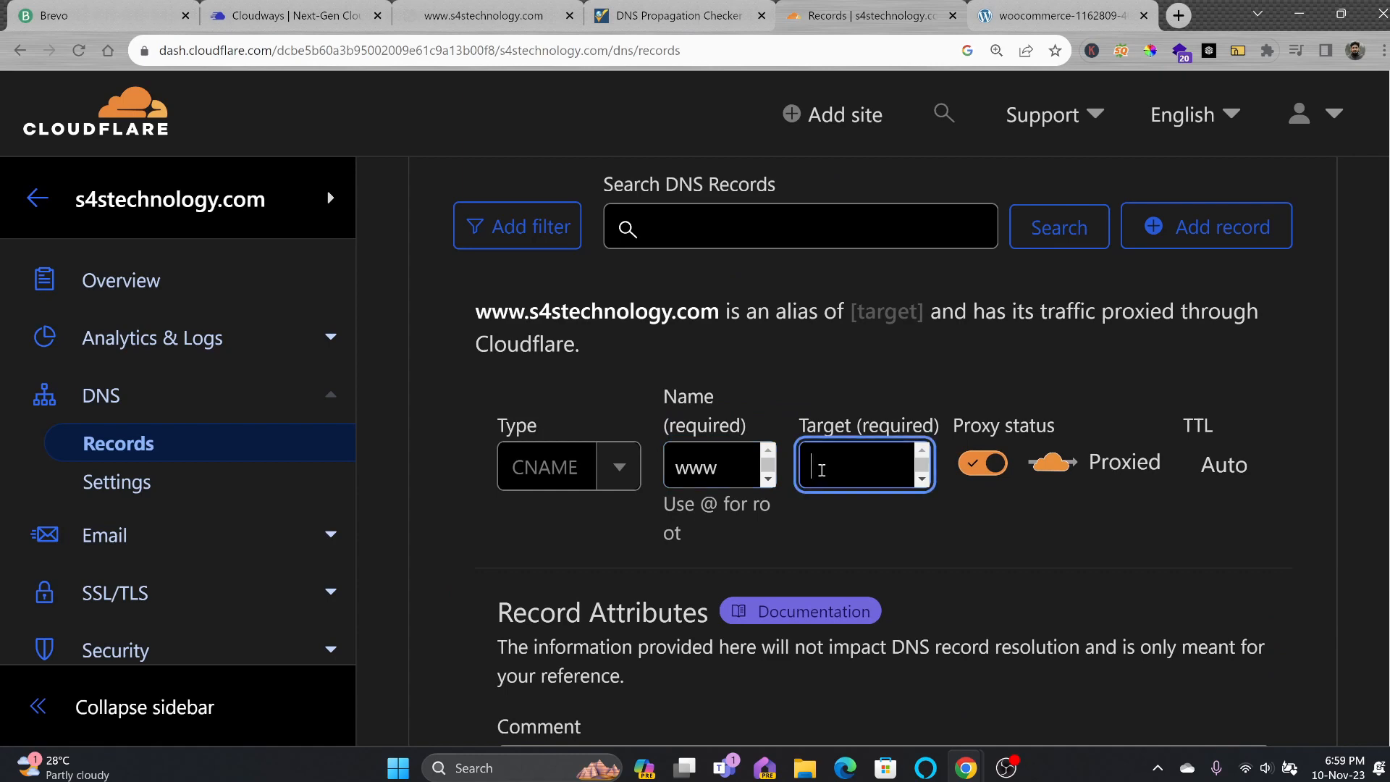
text(s4stechnology.com)
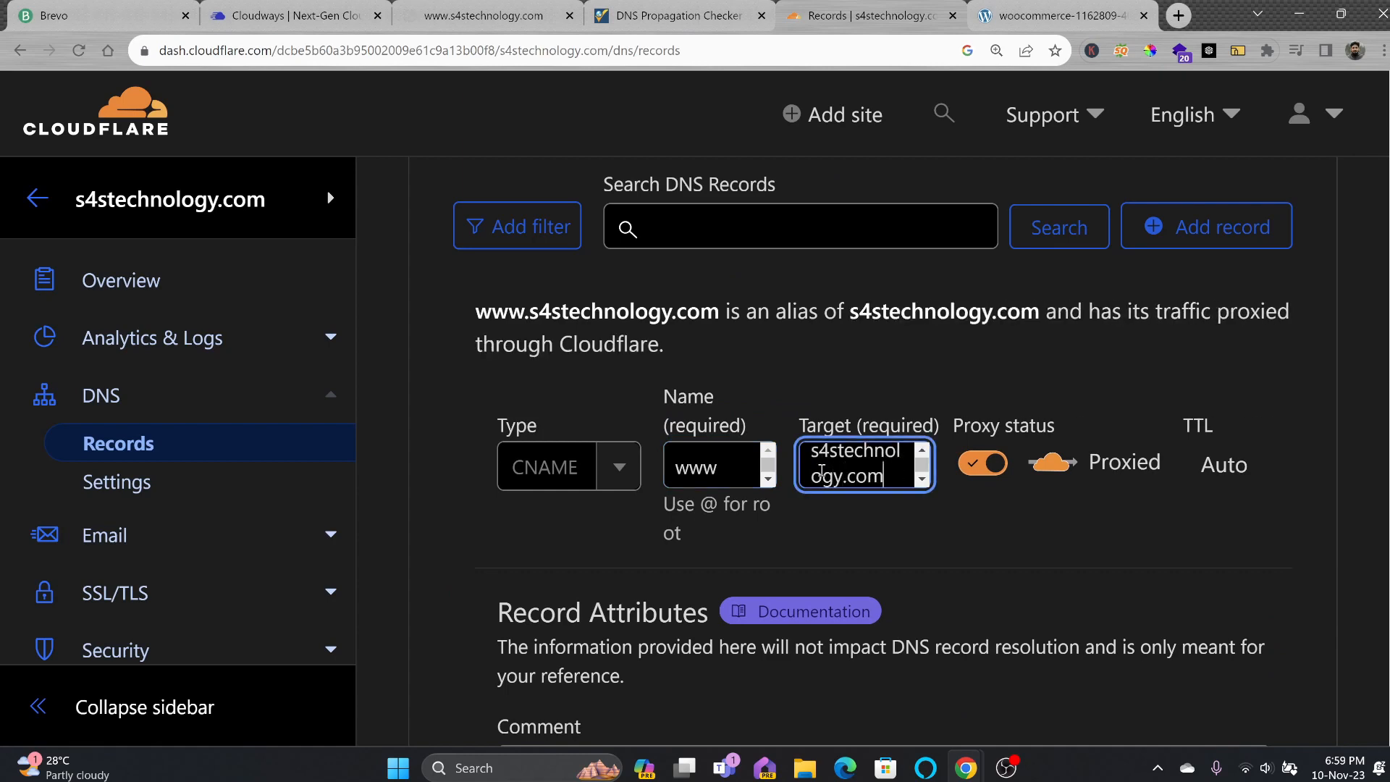
click(983, 464)
scroll(956, 565, down, 7)
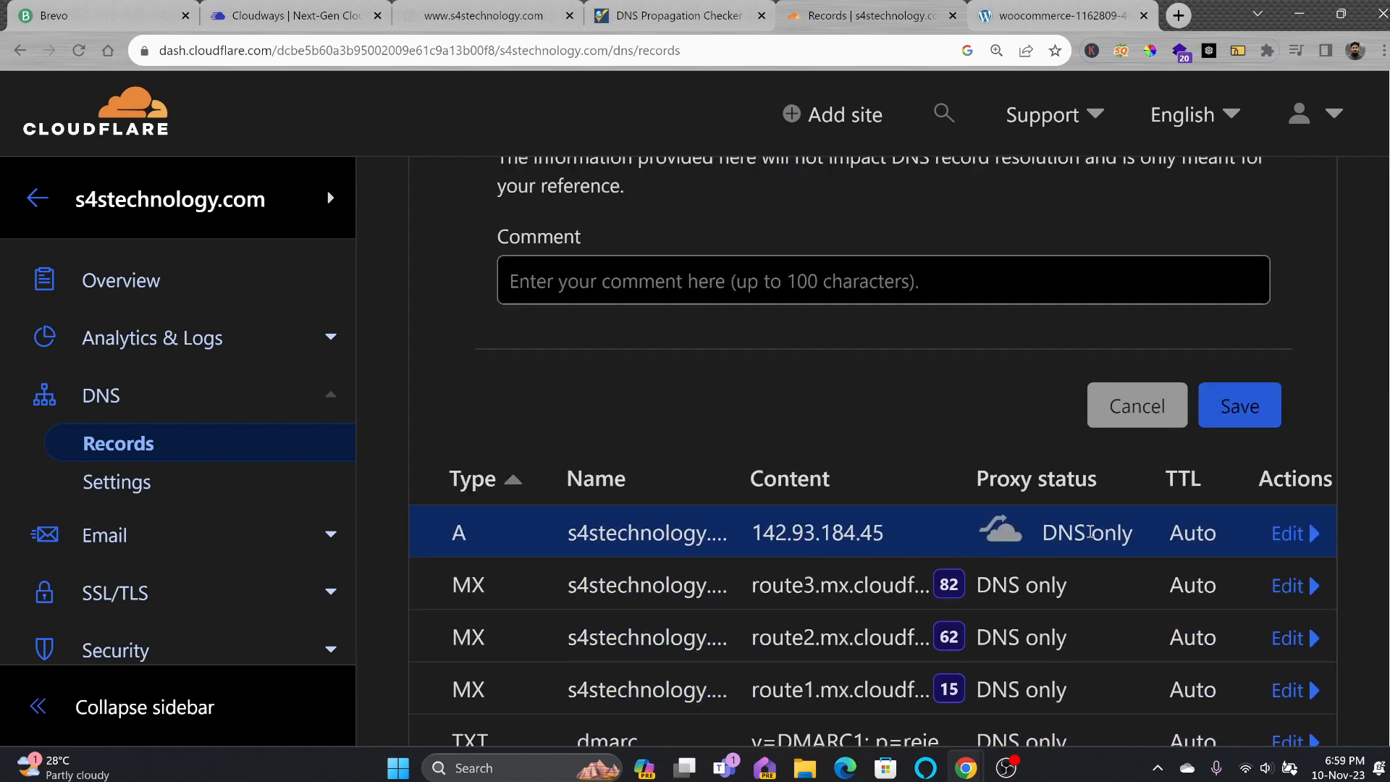
click(1221, 422)
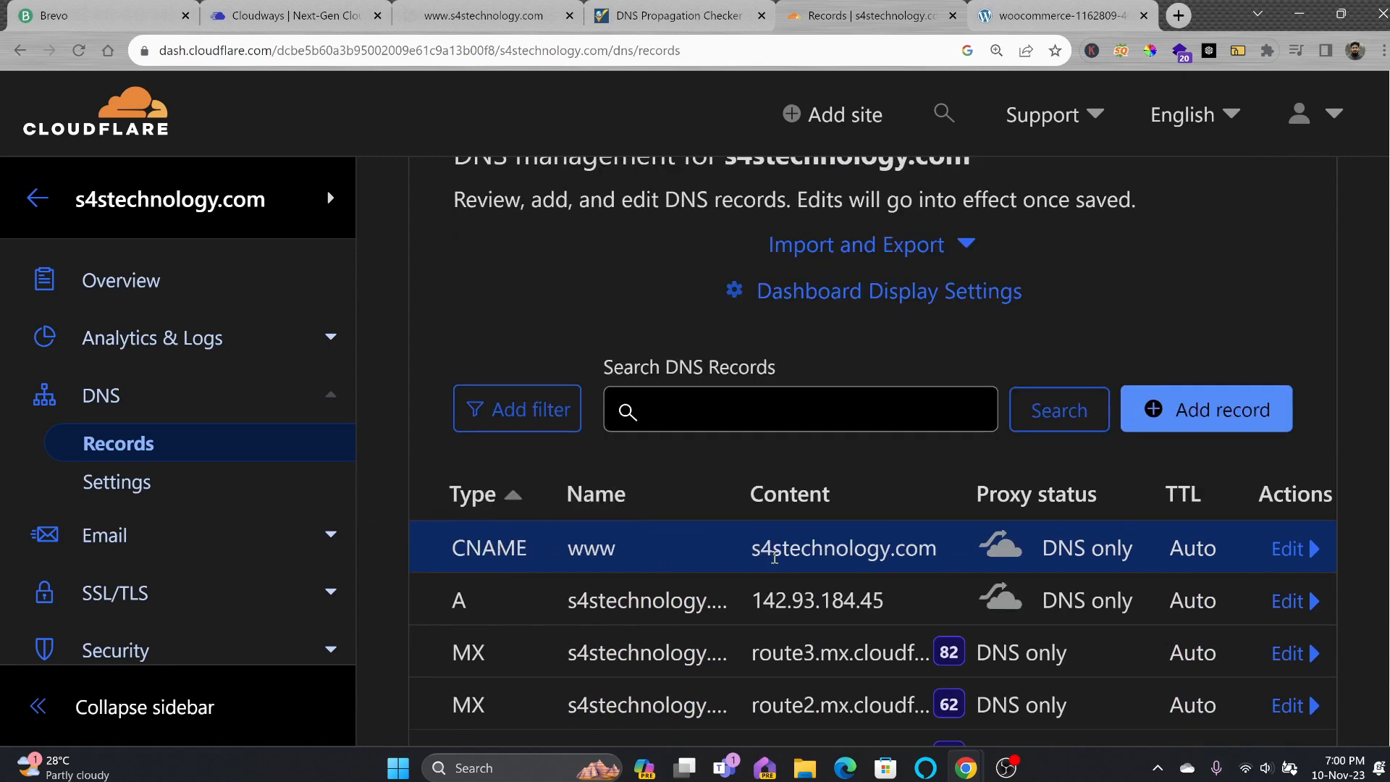
double_click(653, 610)
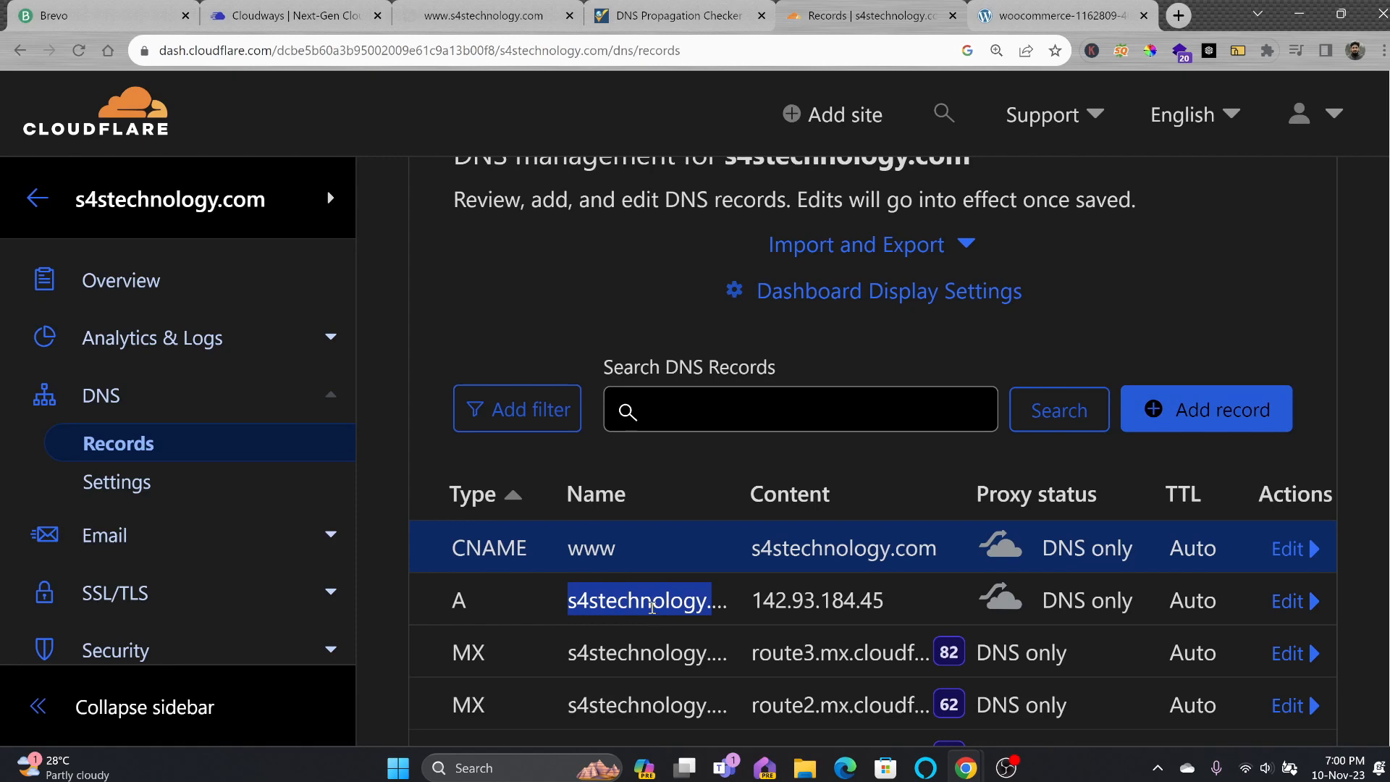
drag(753, 601, 889, 607)
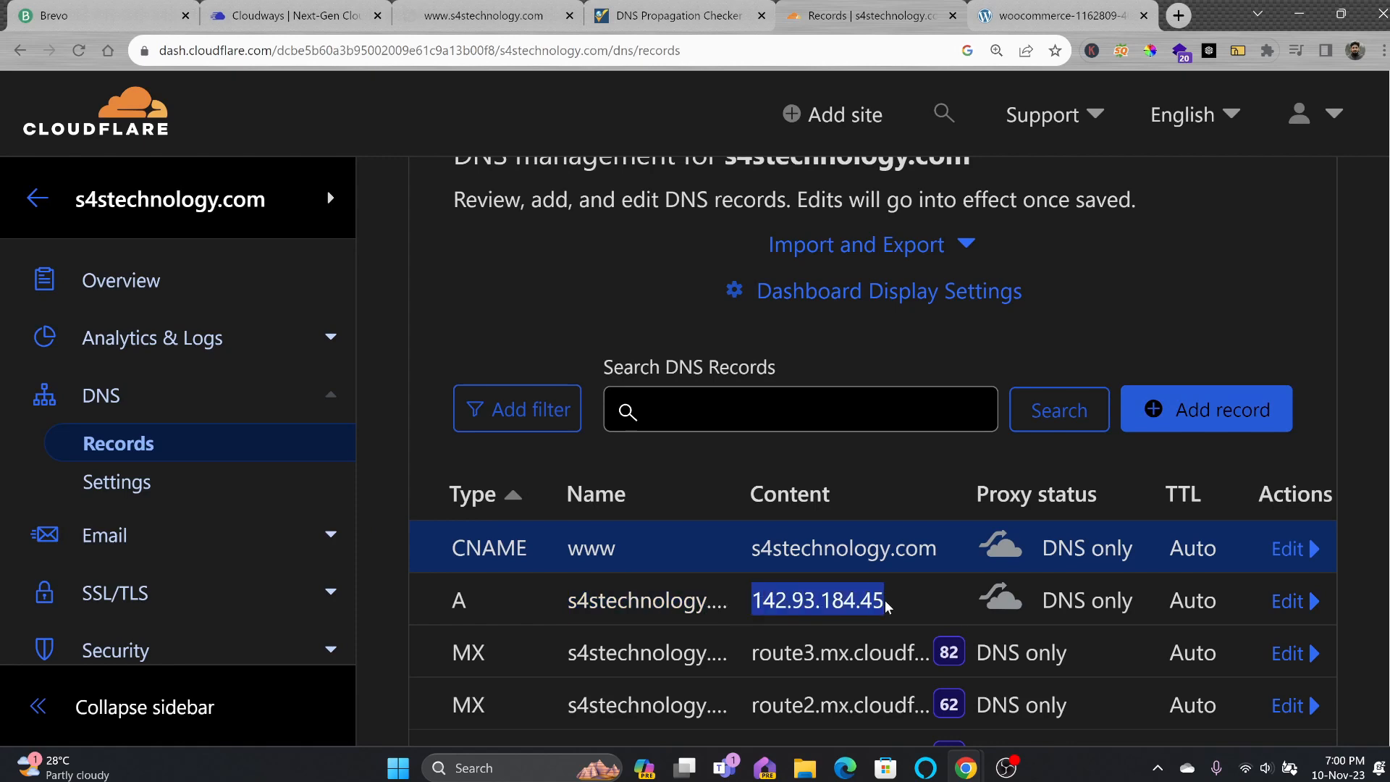
Reload the www store address, then return to the app's Domain Management in Cloudways.
click(311, 16)
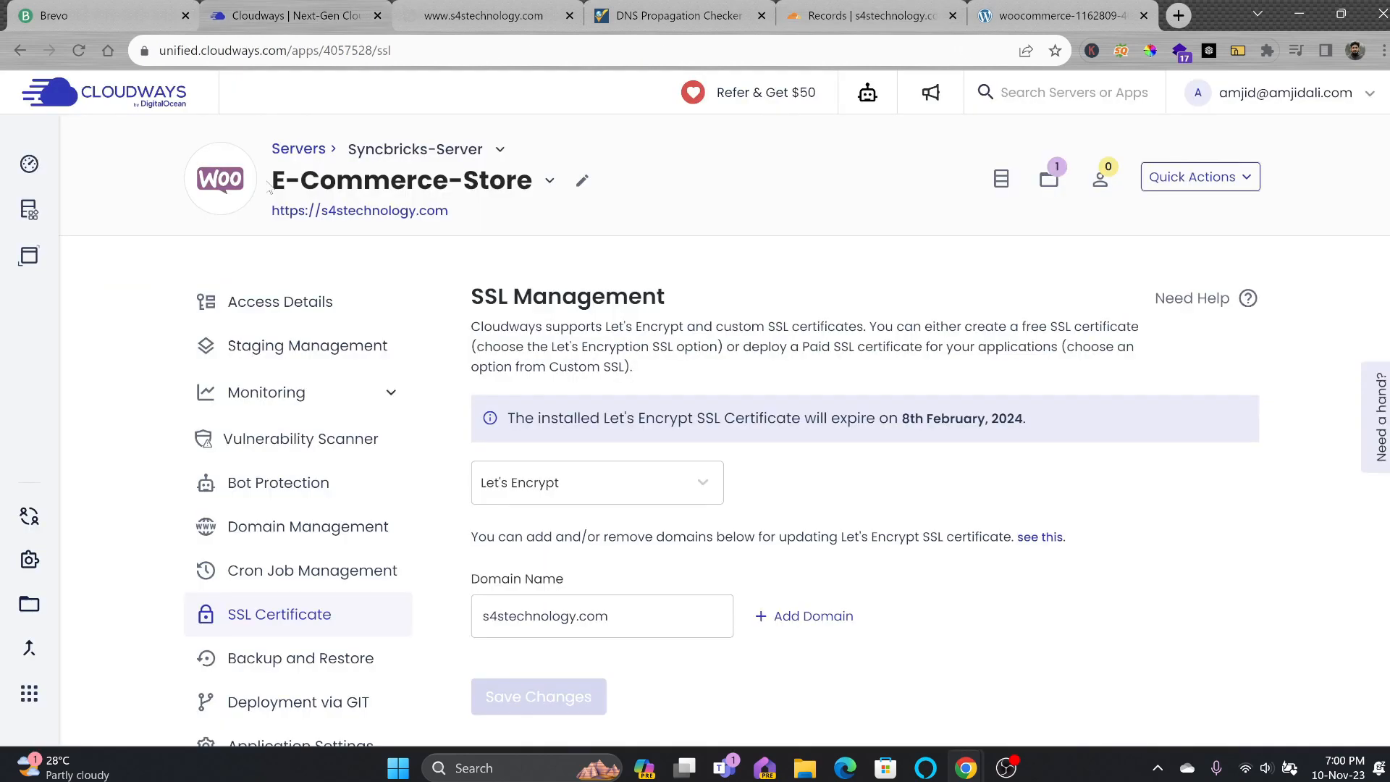
click(480, 16)
click(313, 51)
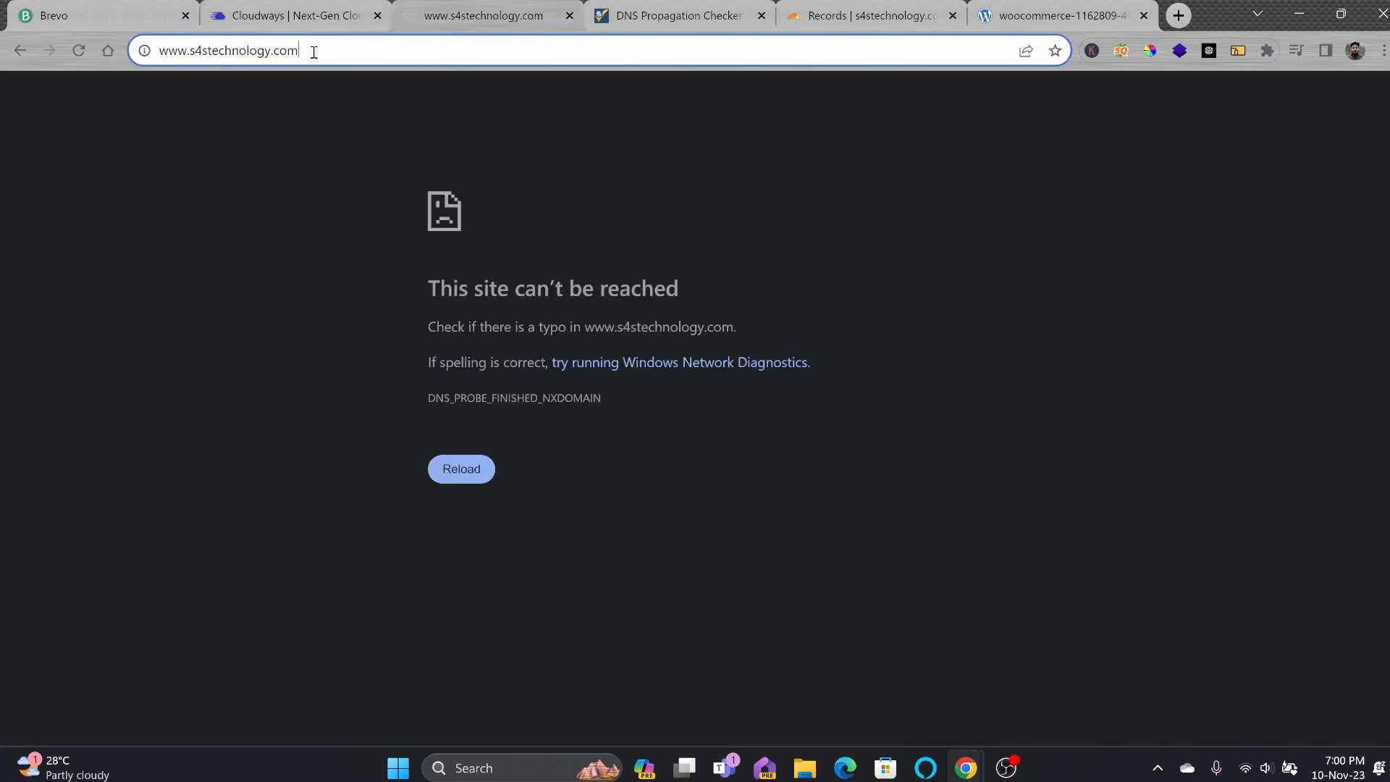
key(Return)
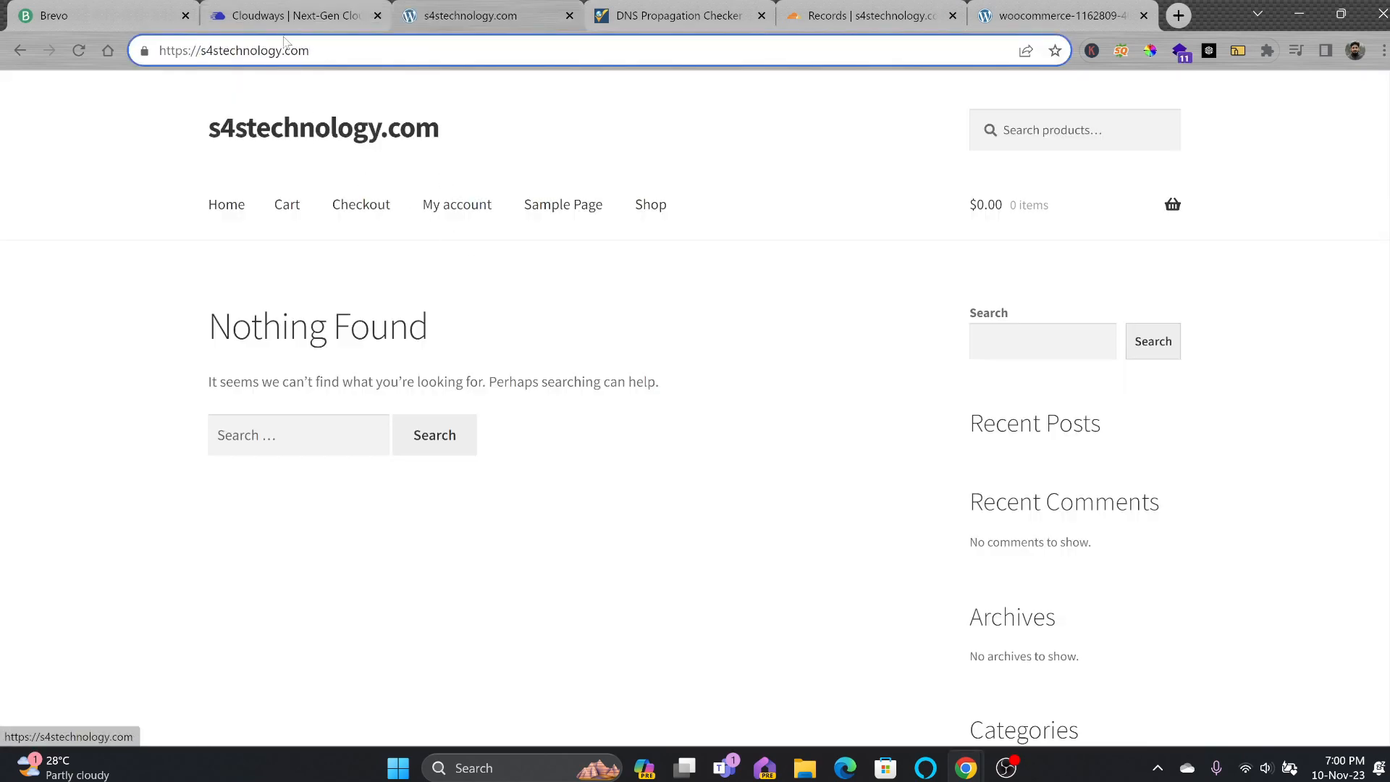
click(275, 16)
click(308, 526)
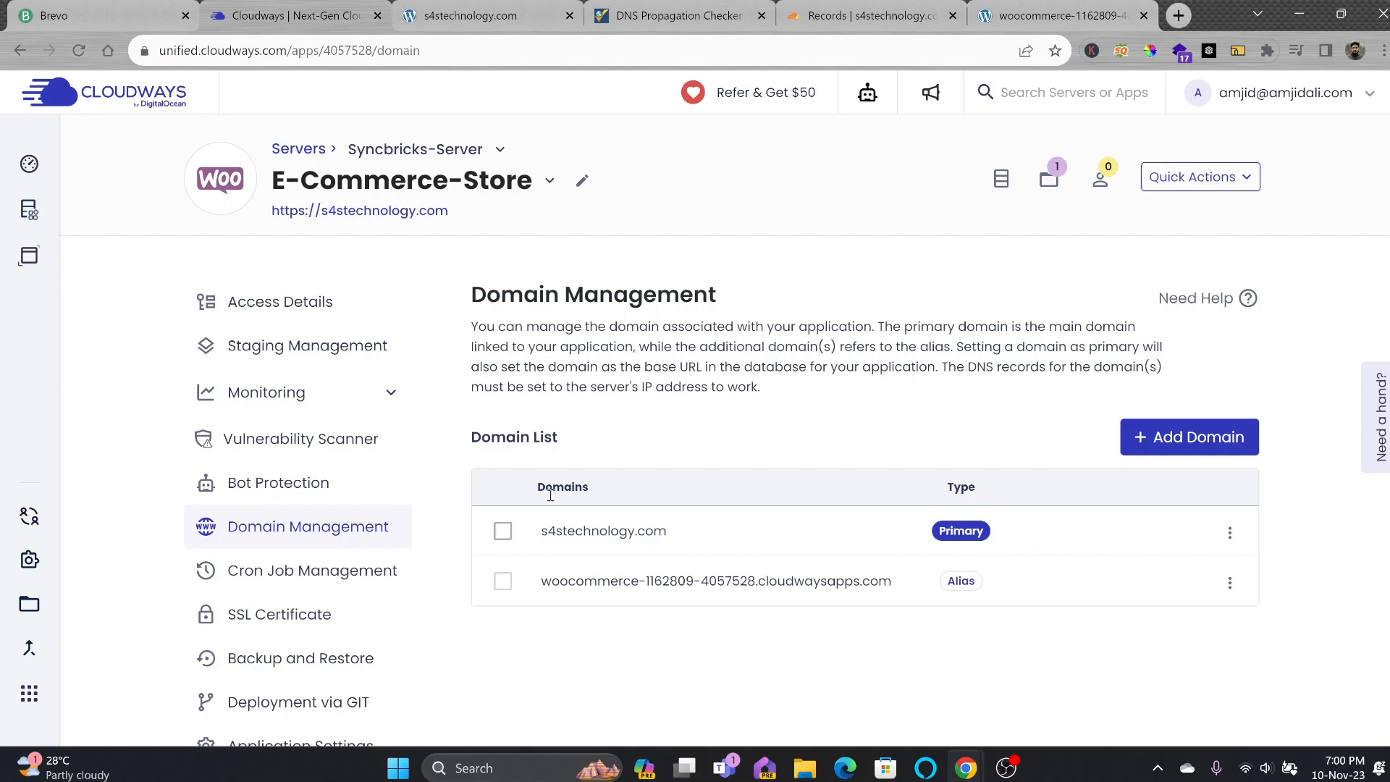
scroll(548, 491, down, 1)
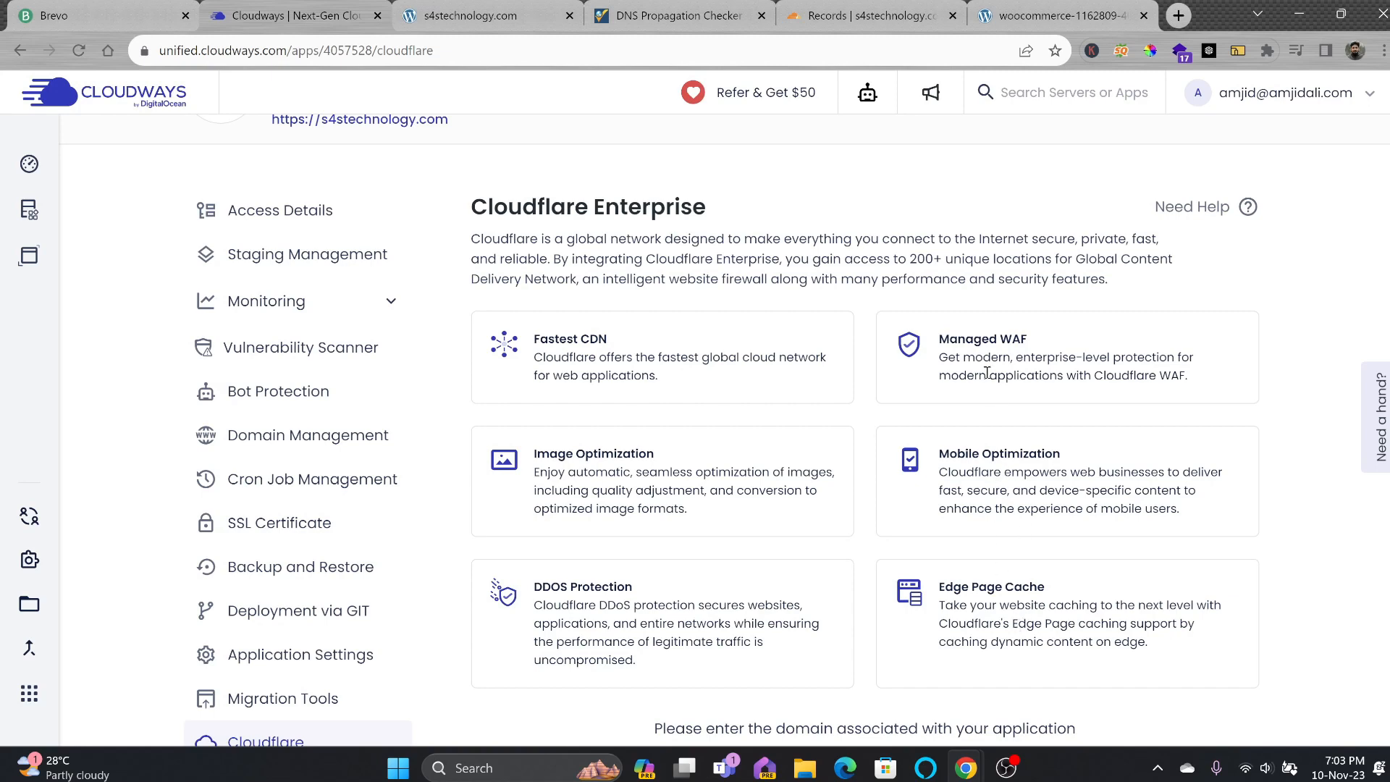
Paste s4technology.com into the Cloudflare Enterprise domain field, enable it, and view its CNAME records.
scroll(540, 588, down, 3)
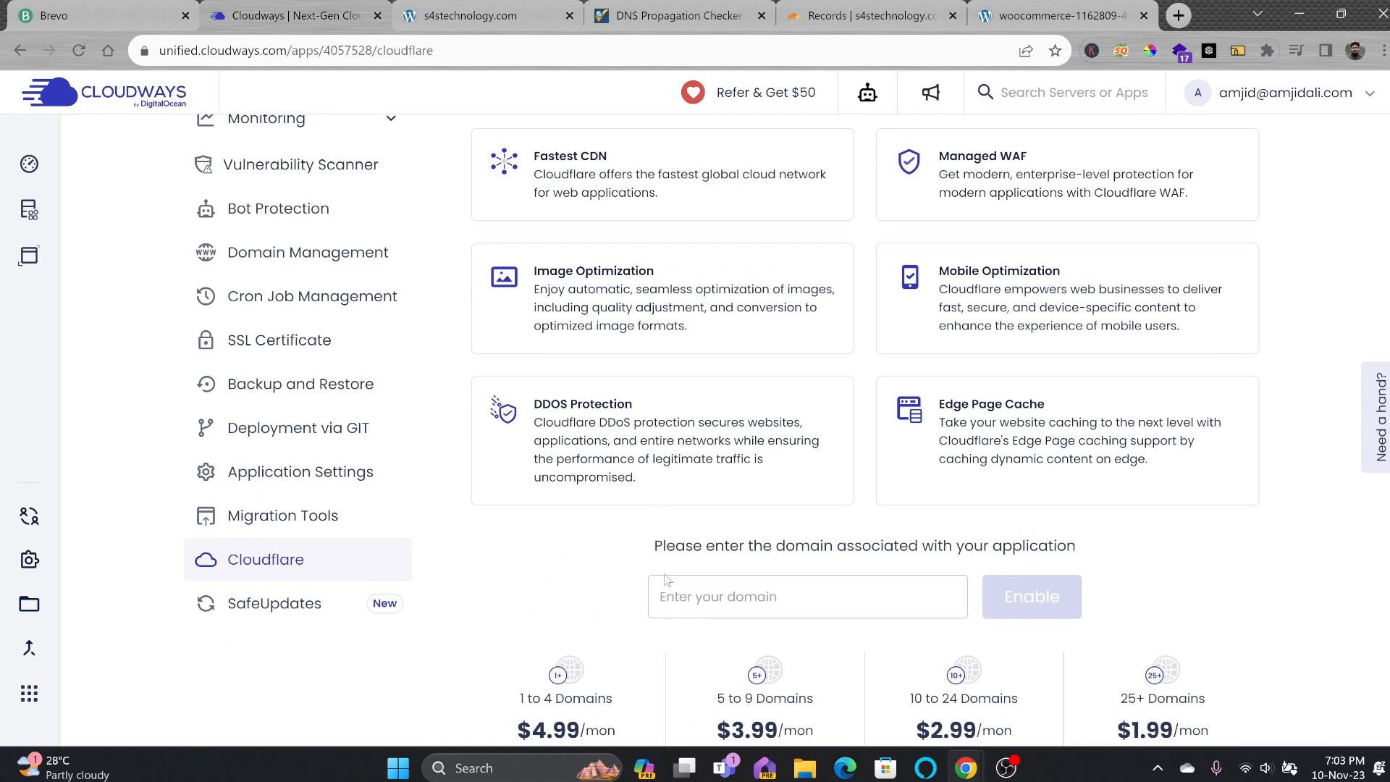
click(768, 588)
text(s4technology.com)
click(1032, 598)
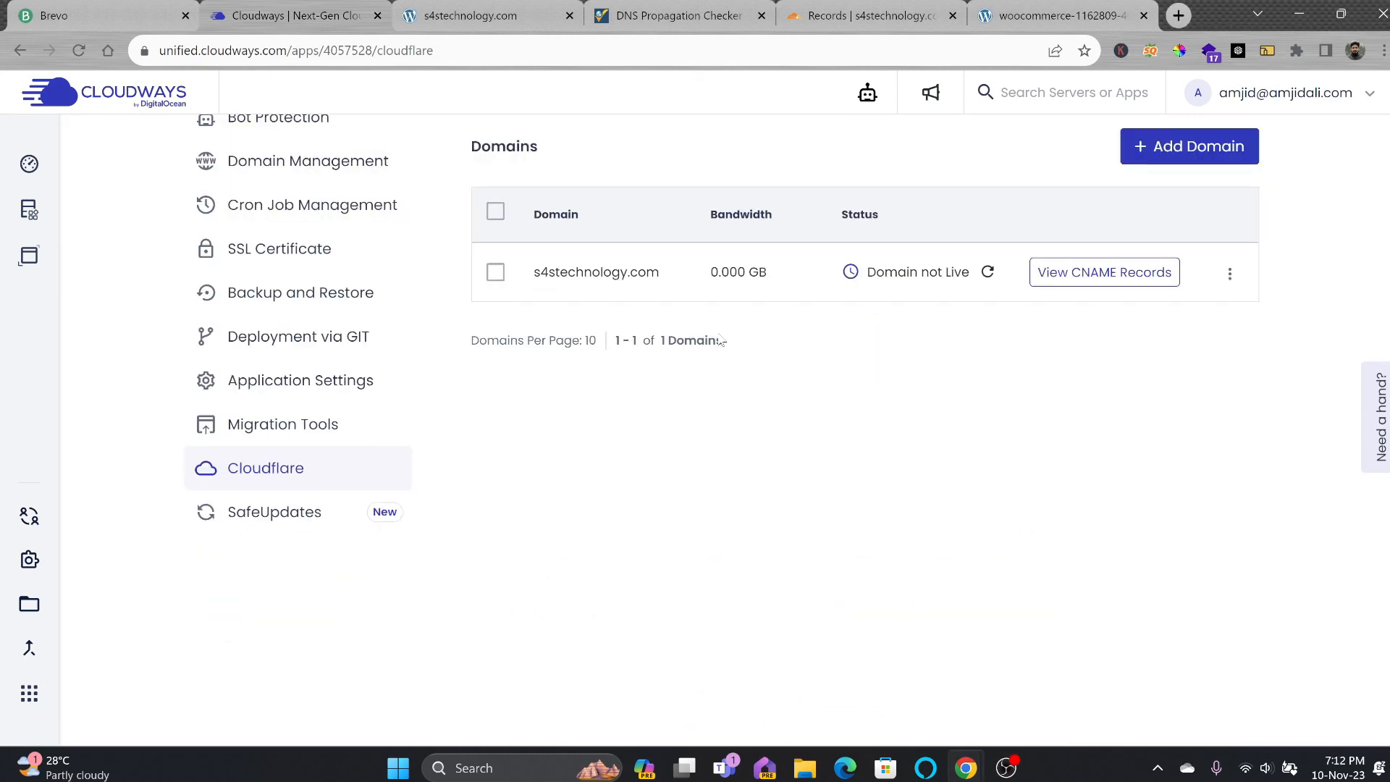
click(1147, 273)
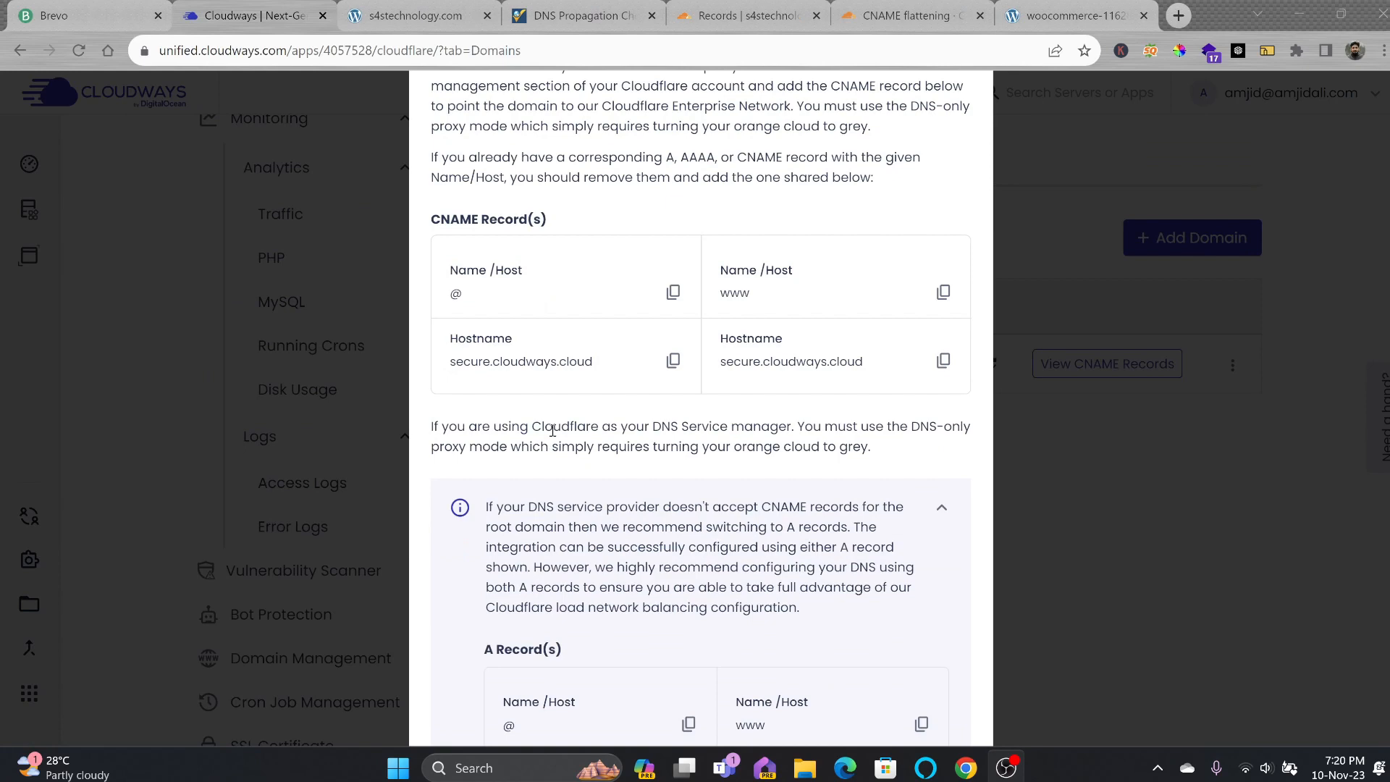
Point the www CNAME to secure.cloudways.cloud and delete the root @ CNAME record.
scroll(553, 431, down, 3)
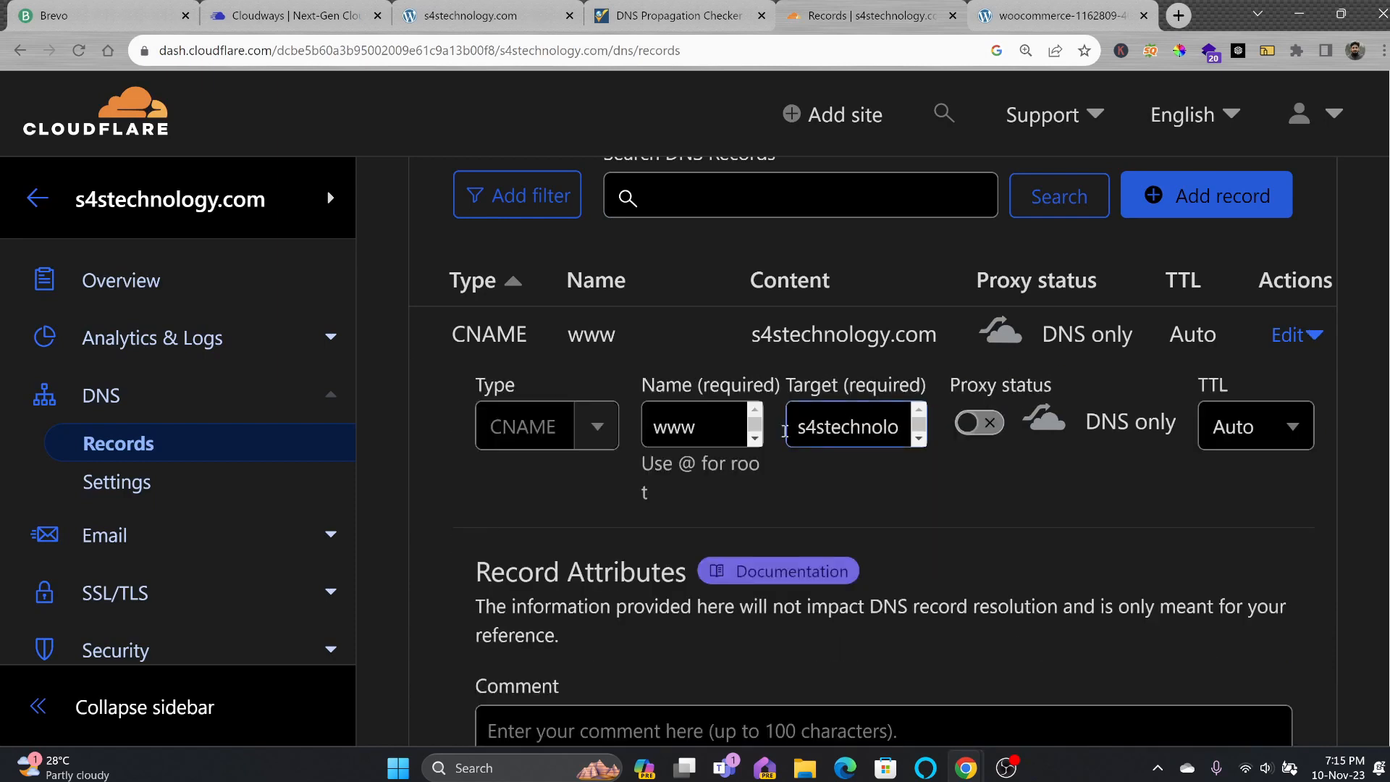
double_click(819, 433)
key(ctrl+v)
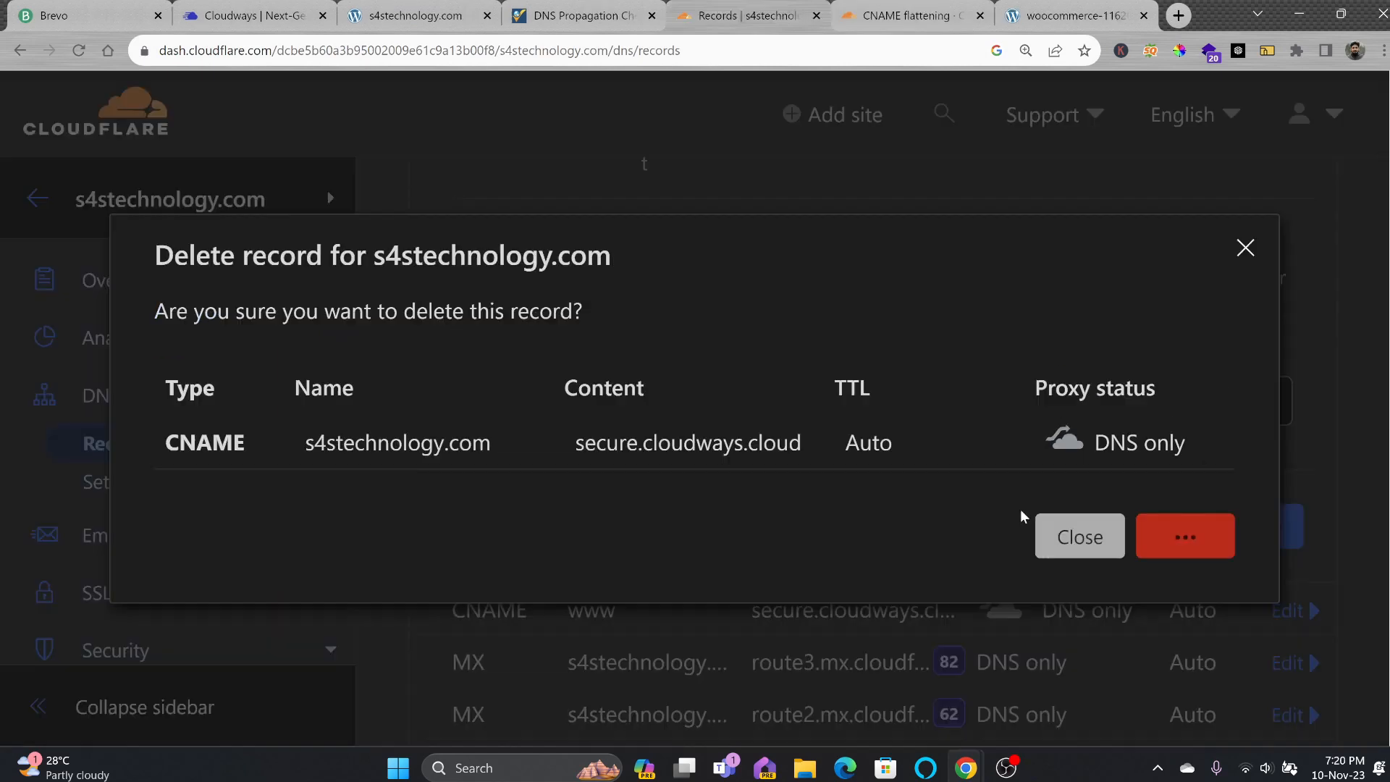
click(1077, 536)
Start a new DNS-only record named @, then go back to Cloudways for the A record values.
click(1160, 481)
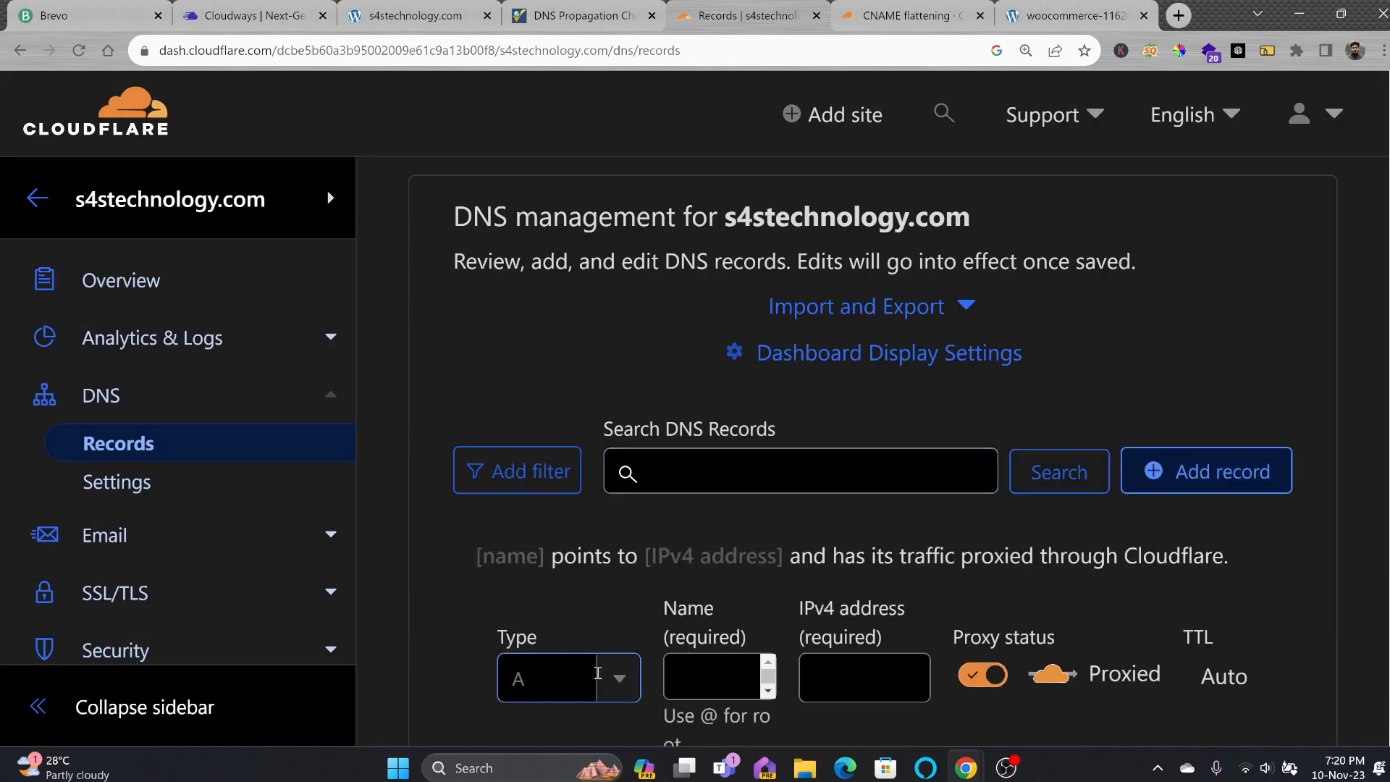
text(@)
click(857, 433)
click(993, 443)
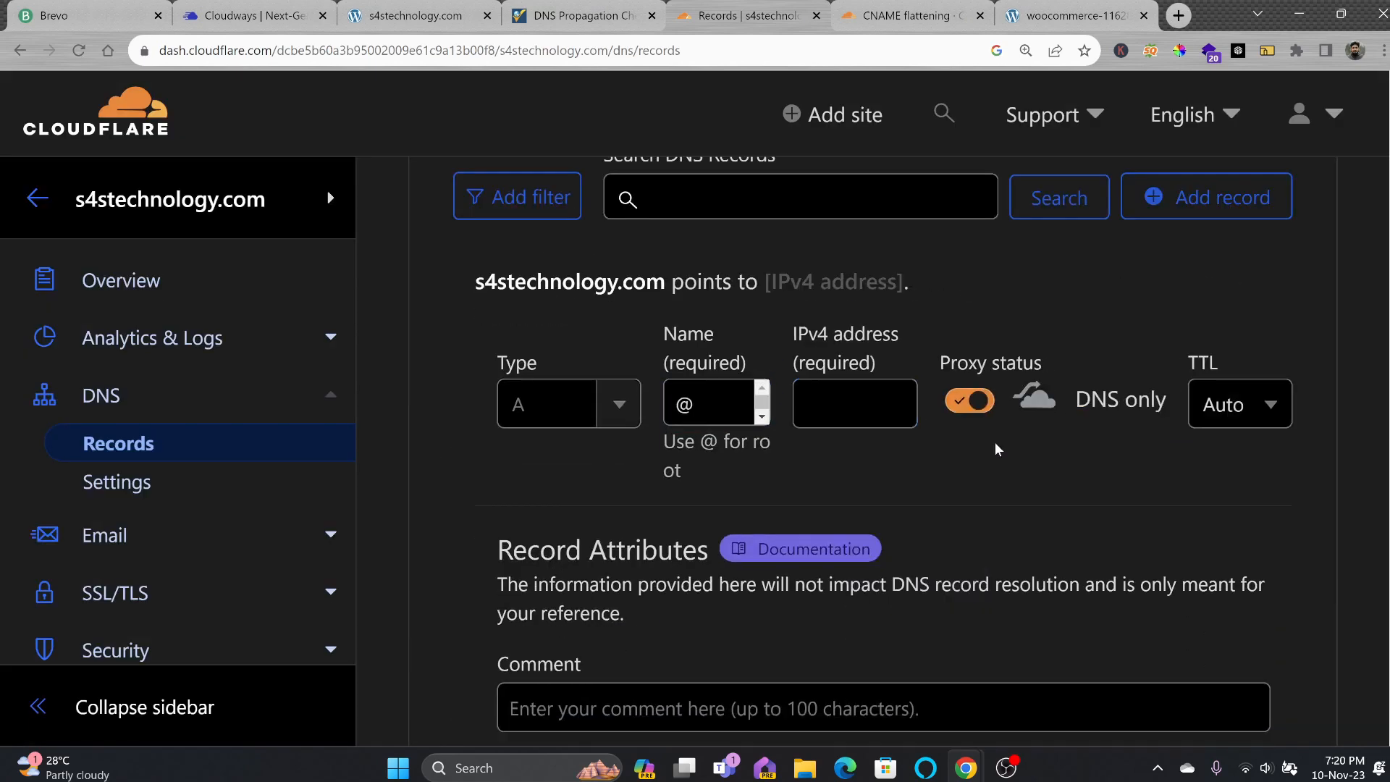
click(1033, 20)
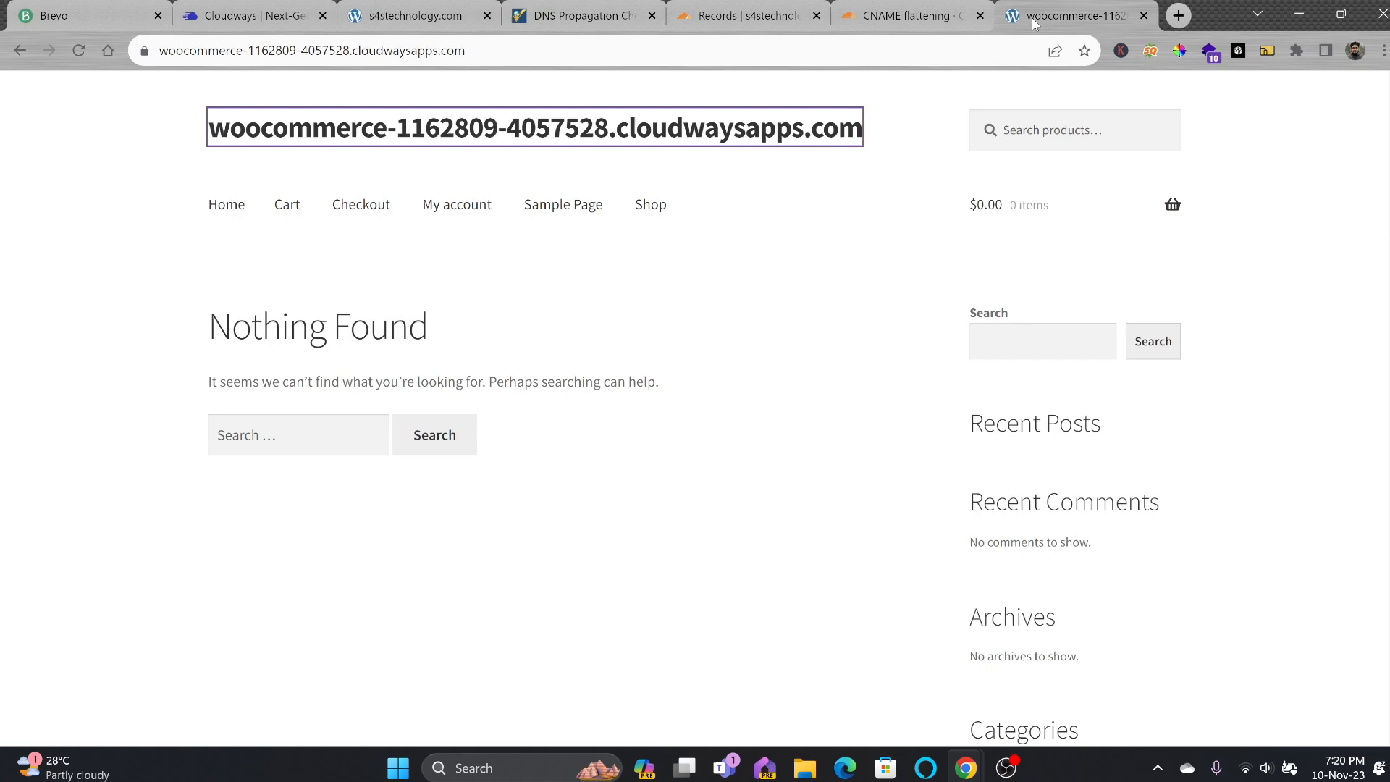
click(957, 18)
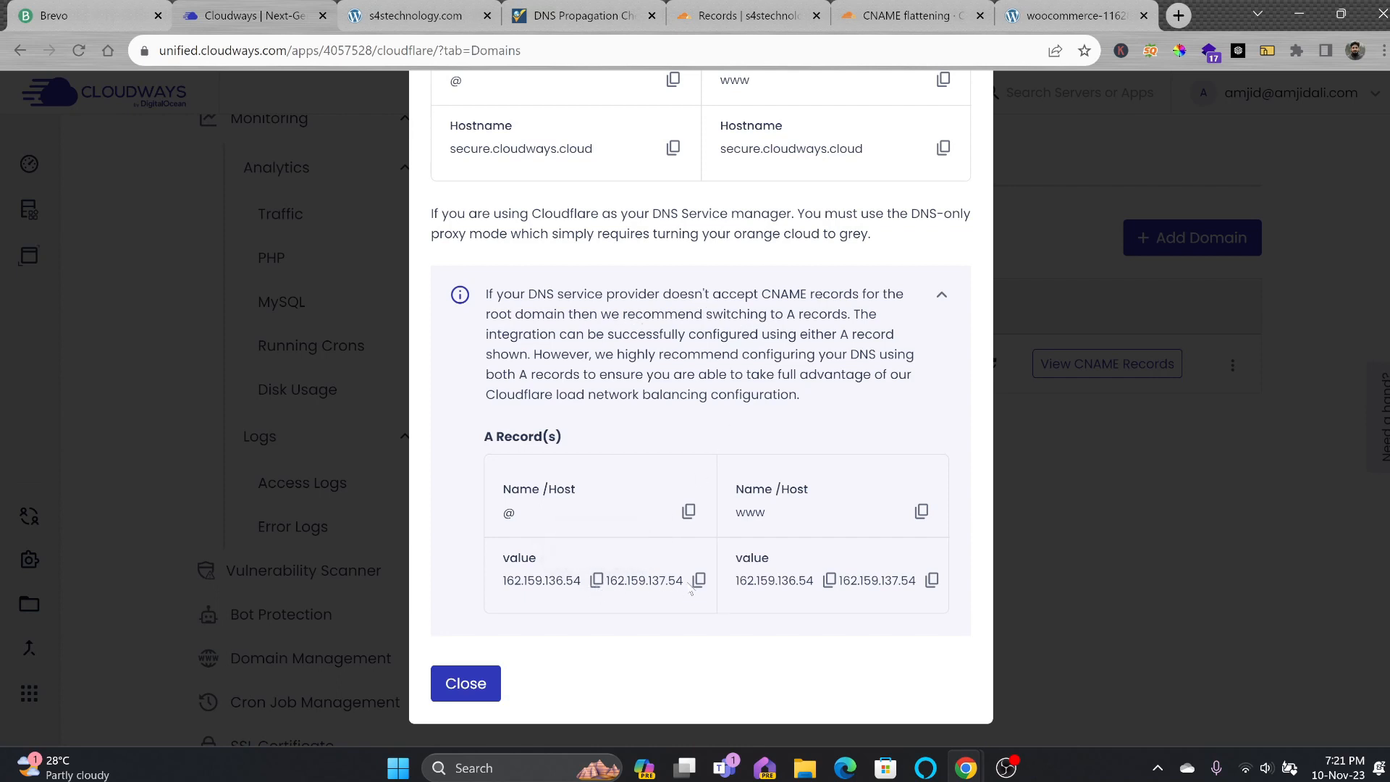
Save a DNS-only root A record pointing to 162.159.137.54 in Cloudflare.
click(698, 580)
click(732, 280)
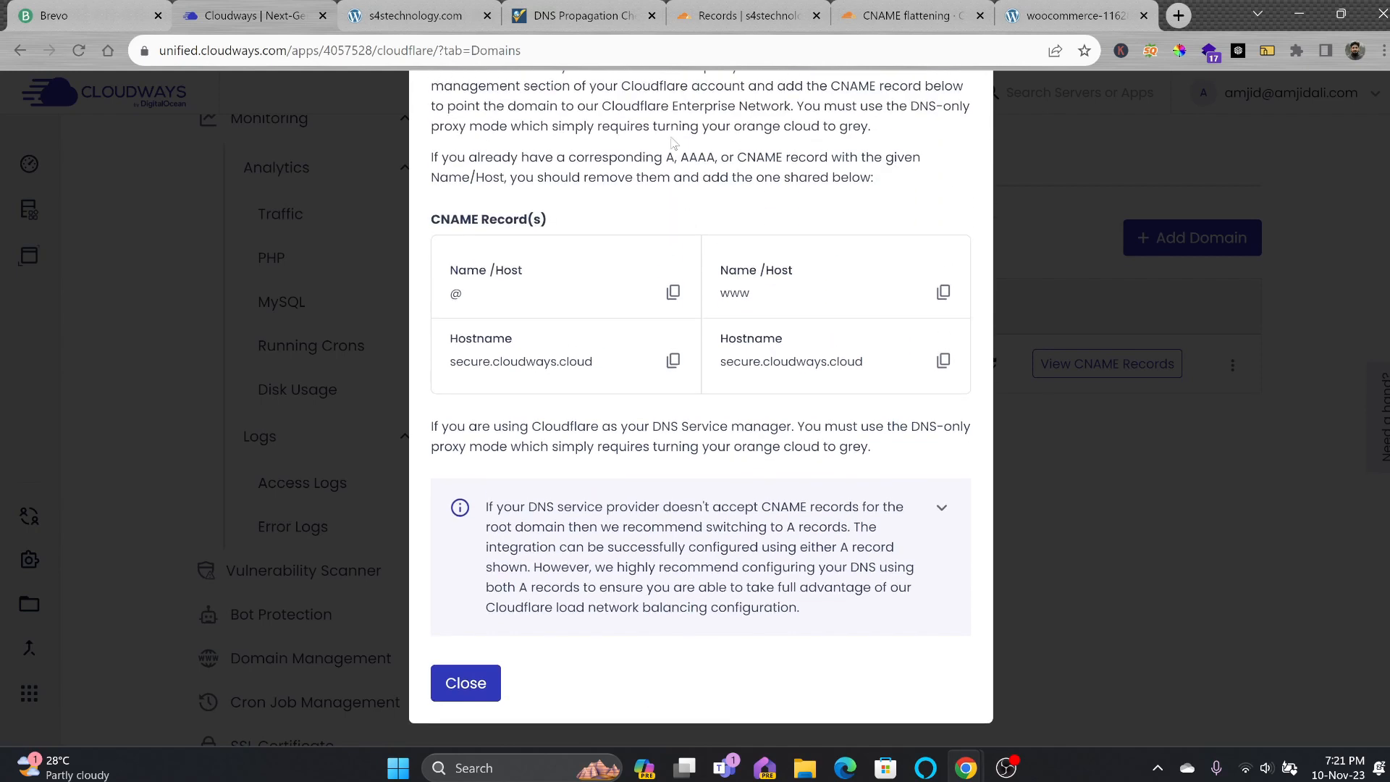
click(742, 15)
scroll(1115, 527, down, 4)
scroll(1115, 529, down, 2)
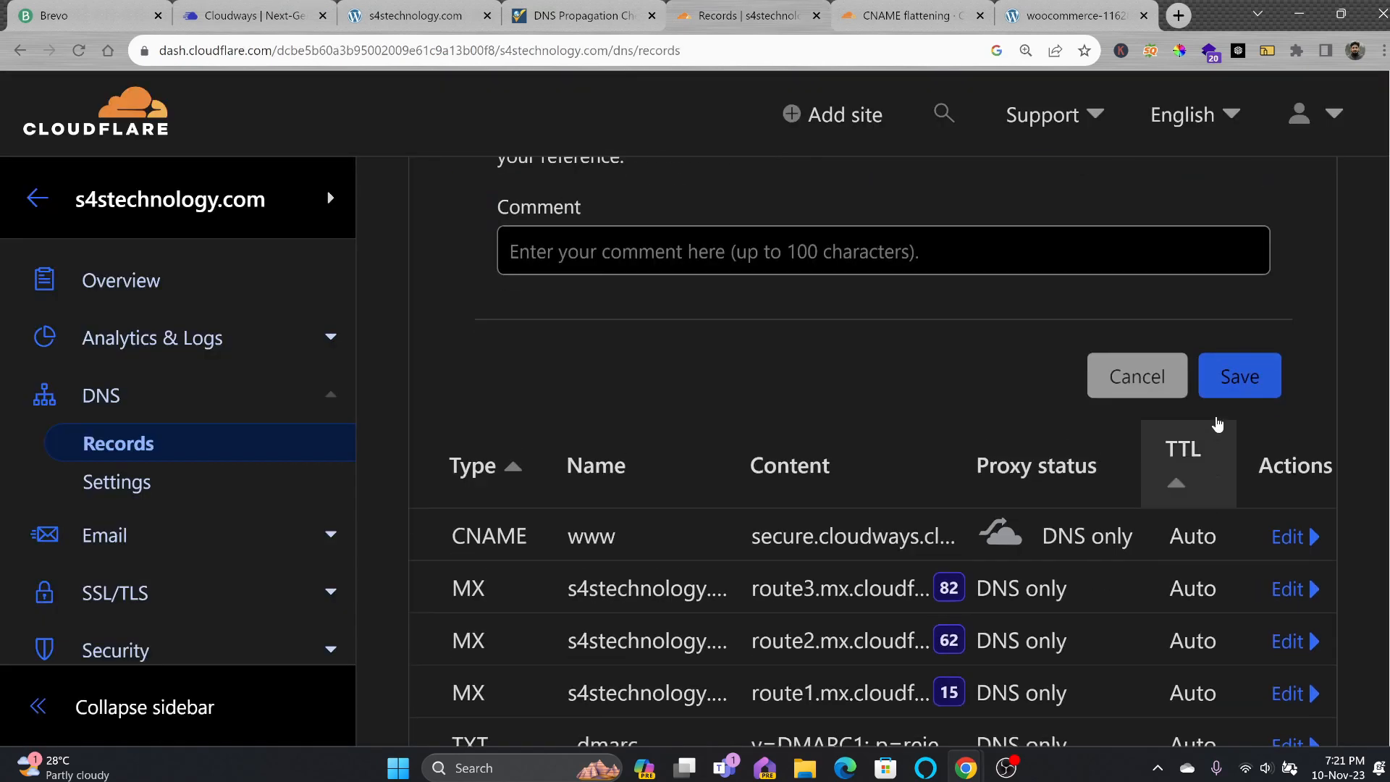
click(1224, 389)
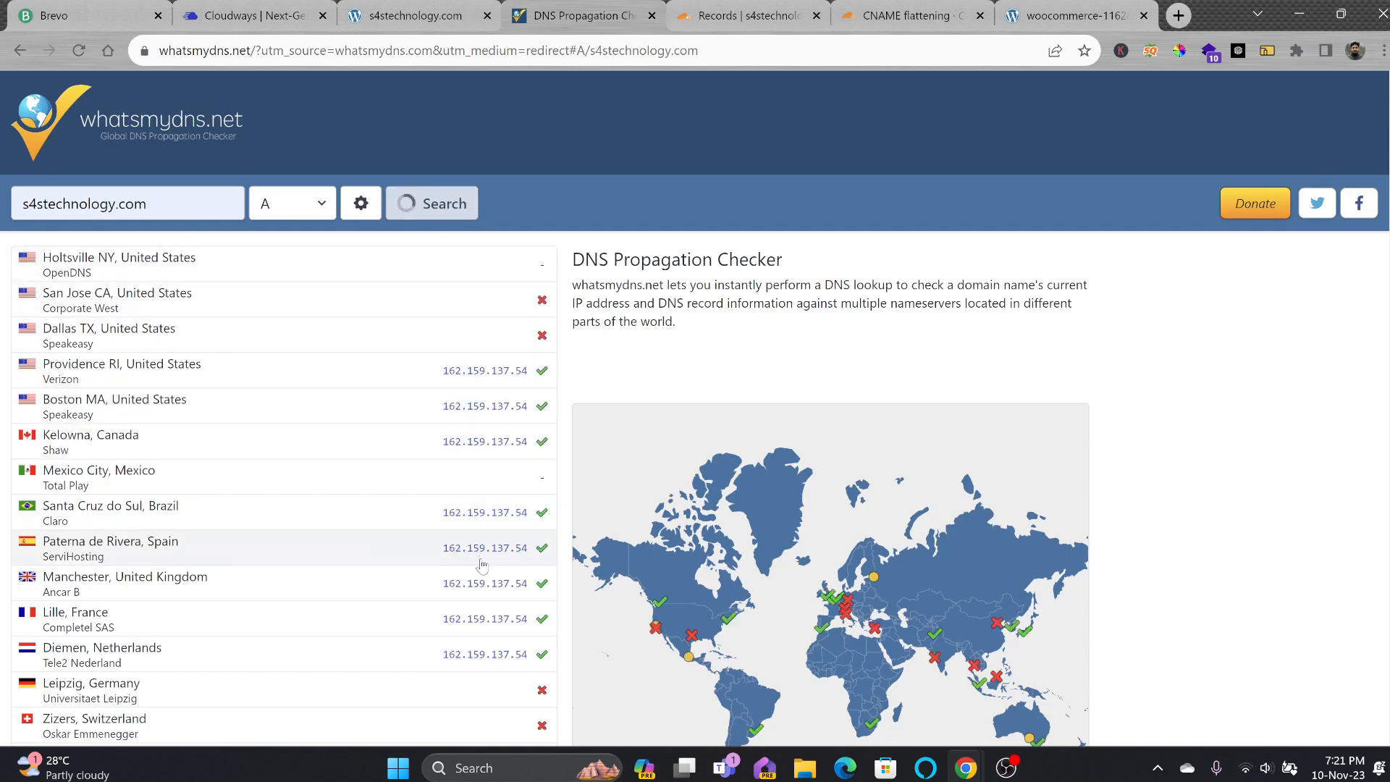
Add the second DNS-only root A record with IP 162.159.136.54.
click(253, 21)
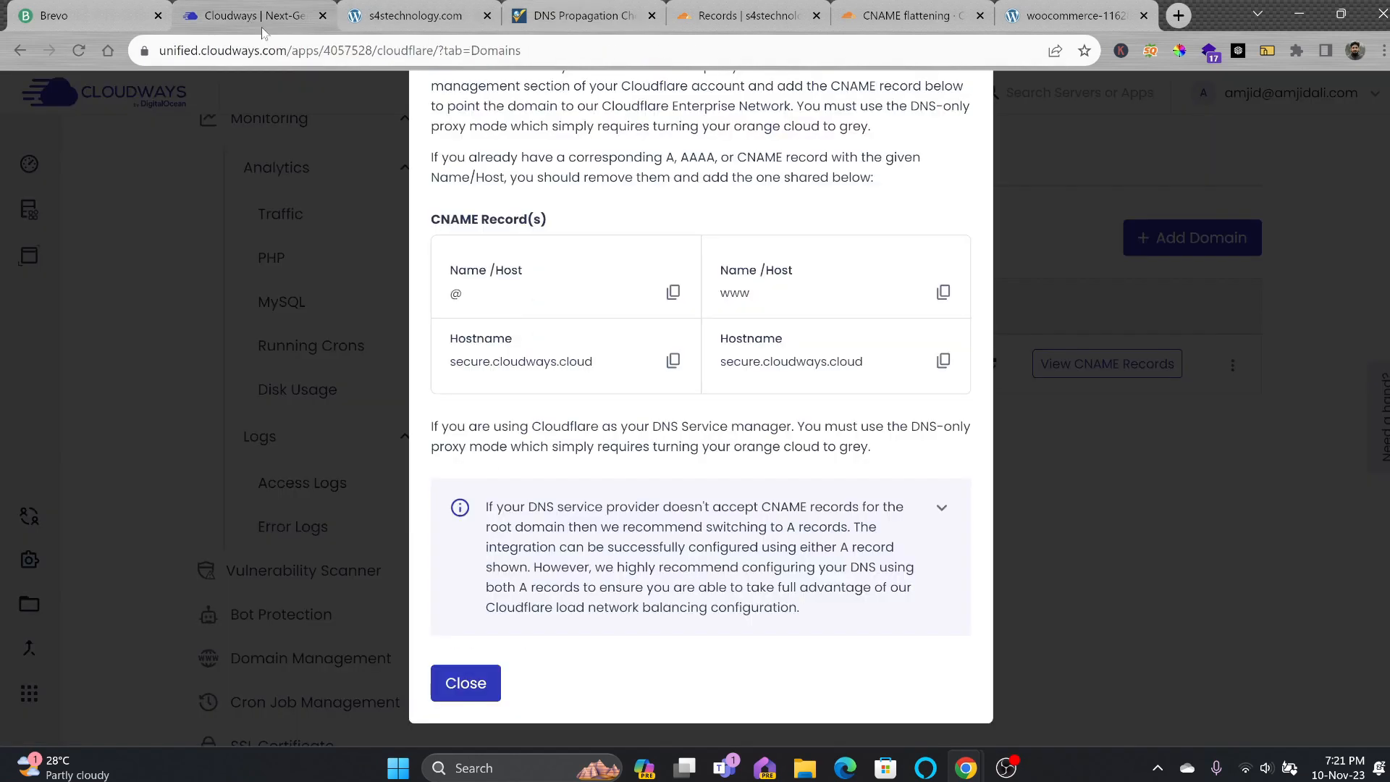
scroll(700, 145, up, 1)
scroll(701, 128, down, 3)
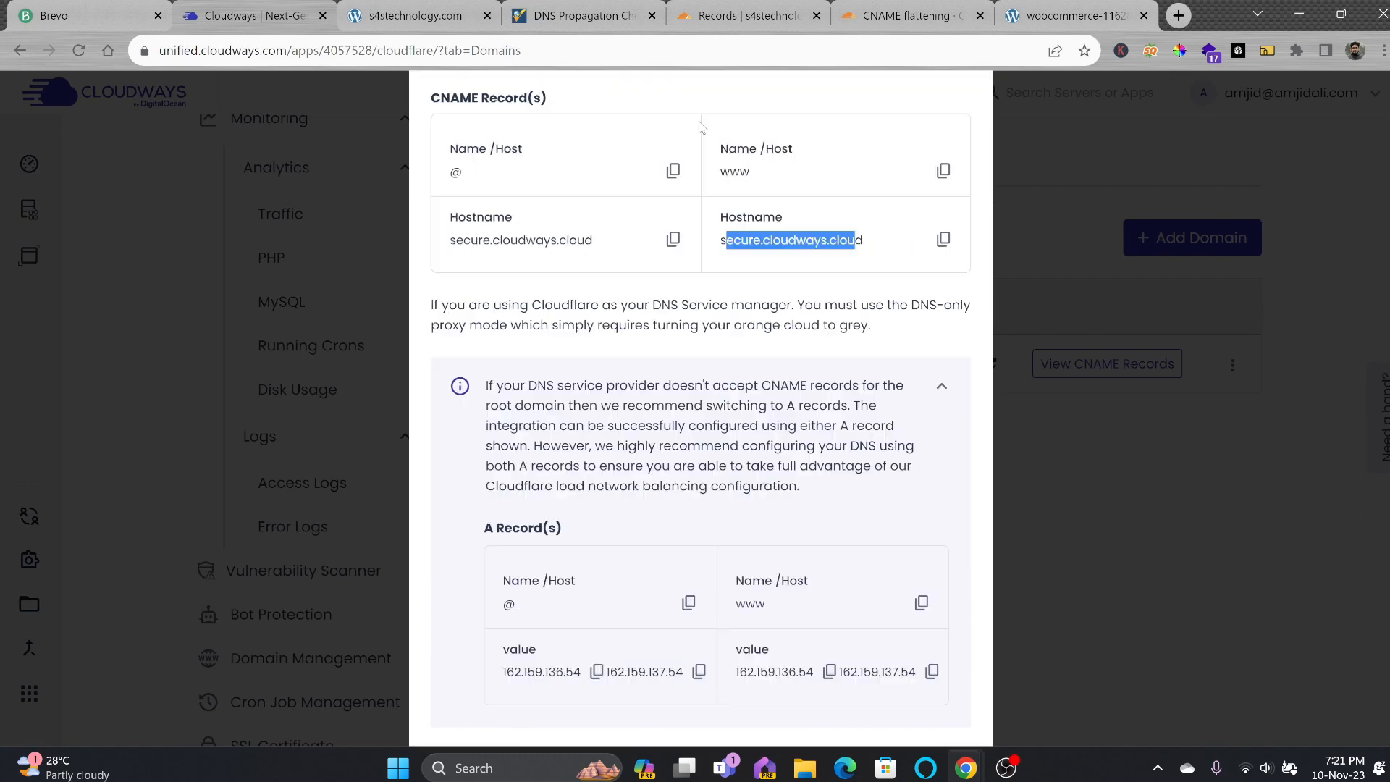
click(708, 12)
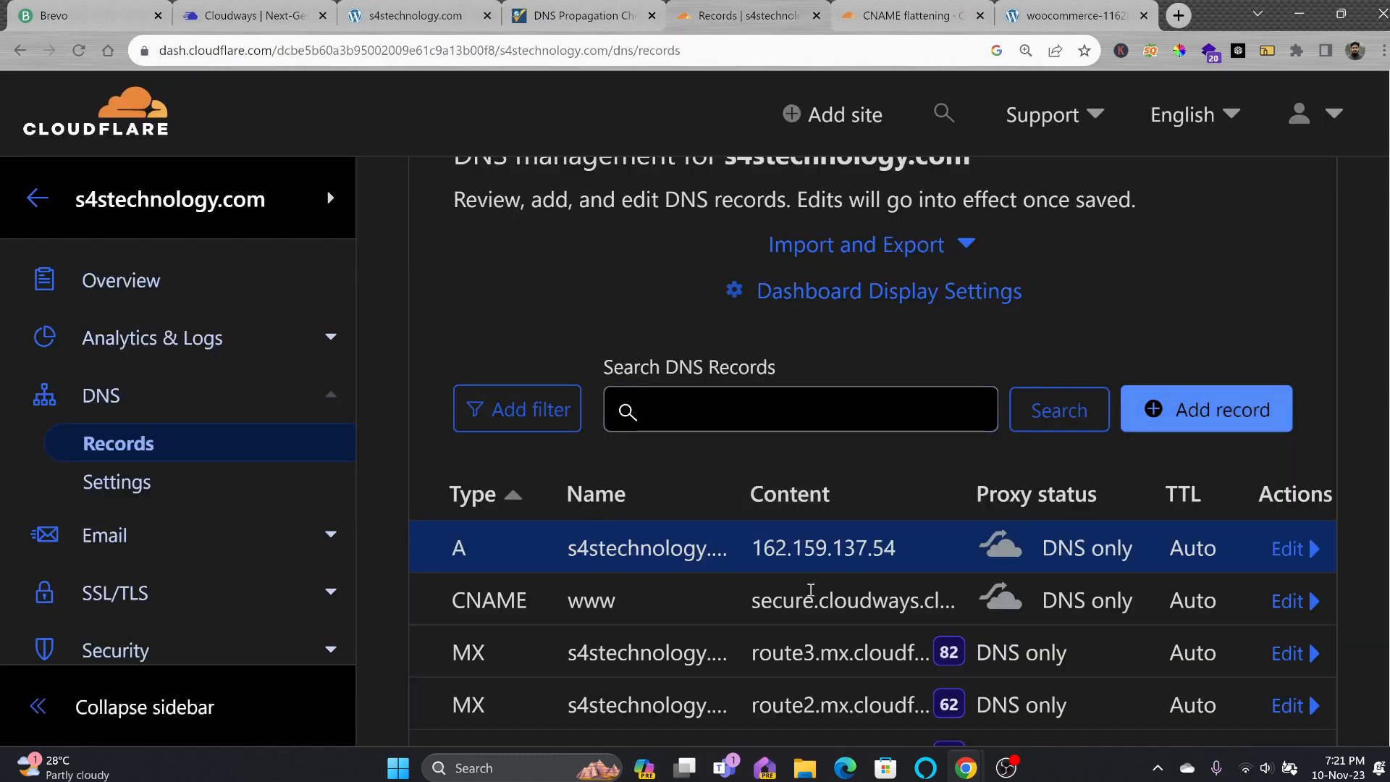
drag(757, 552, 898, 554)
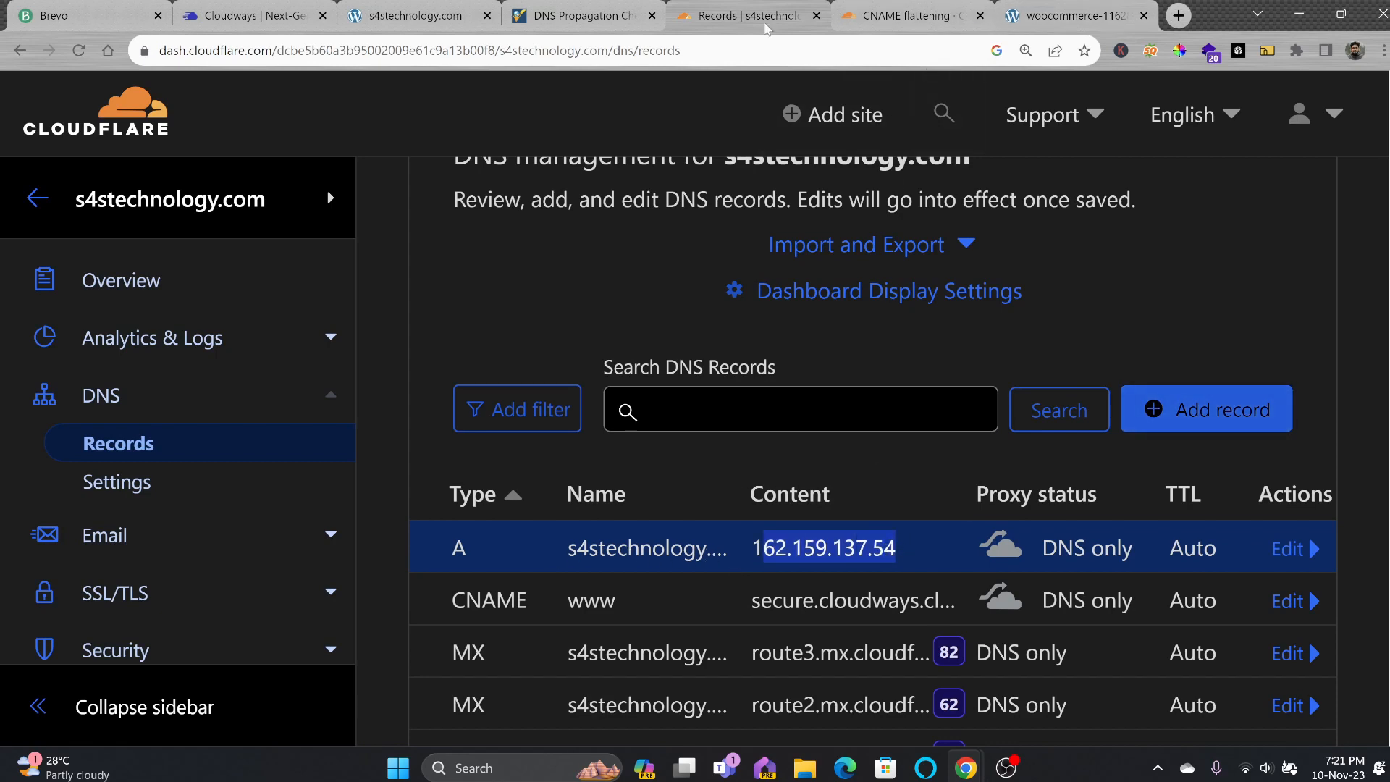
click(246, 15)
click(941, 510)
scroll(724, 456, down, 3)
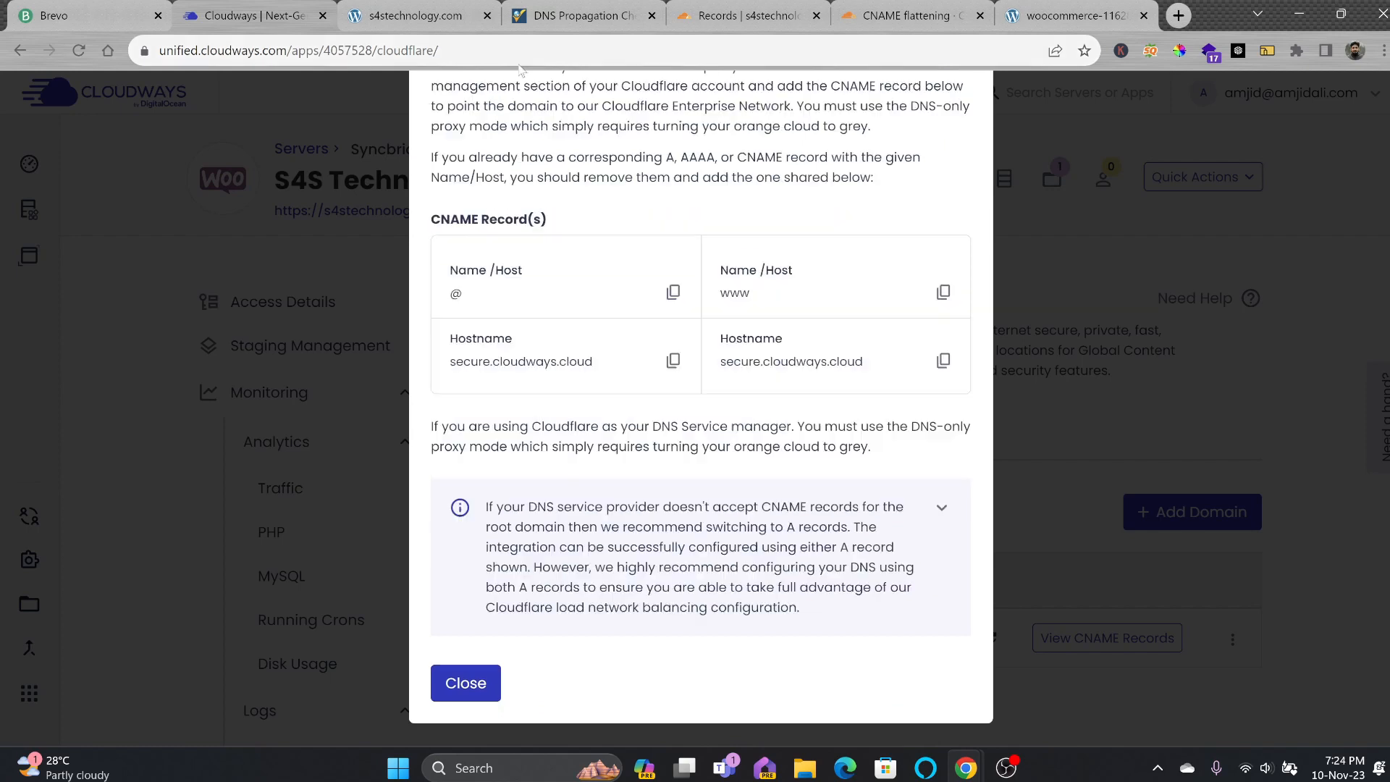
click(745, 15)
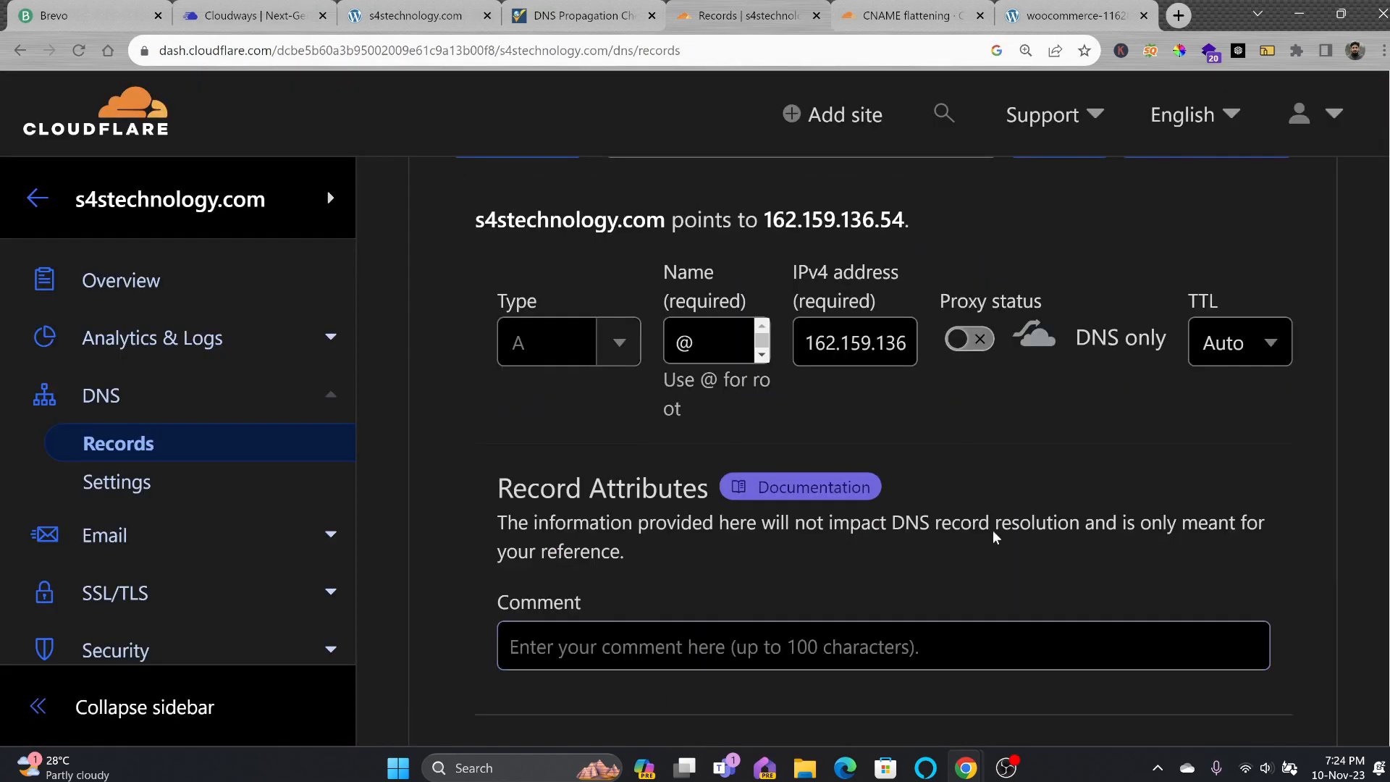
scroll(1012, 497, down, 5)
click(1239, 326)
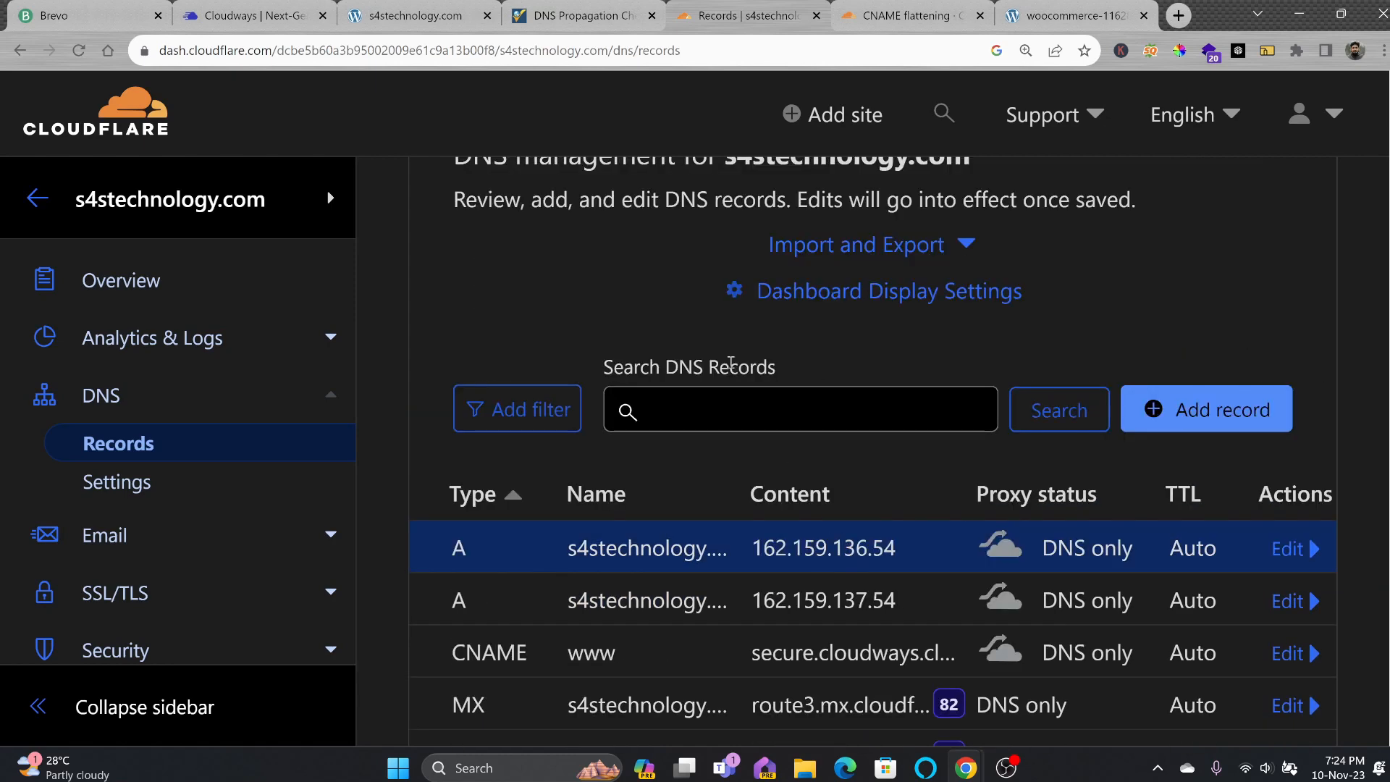
click(268, 16)
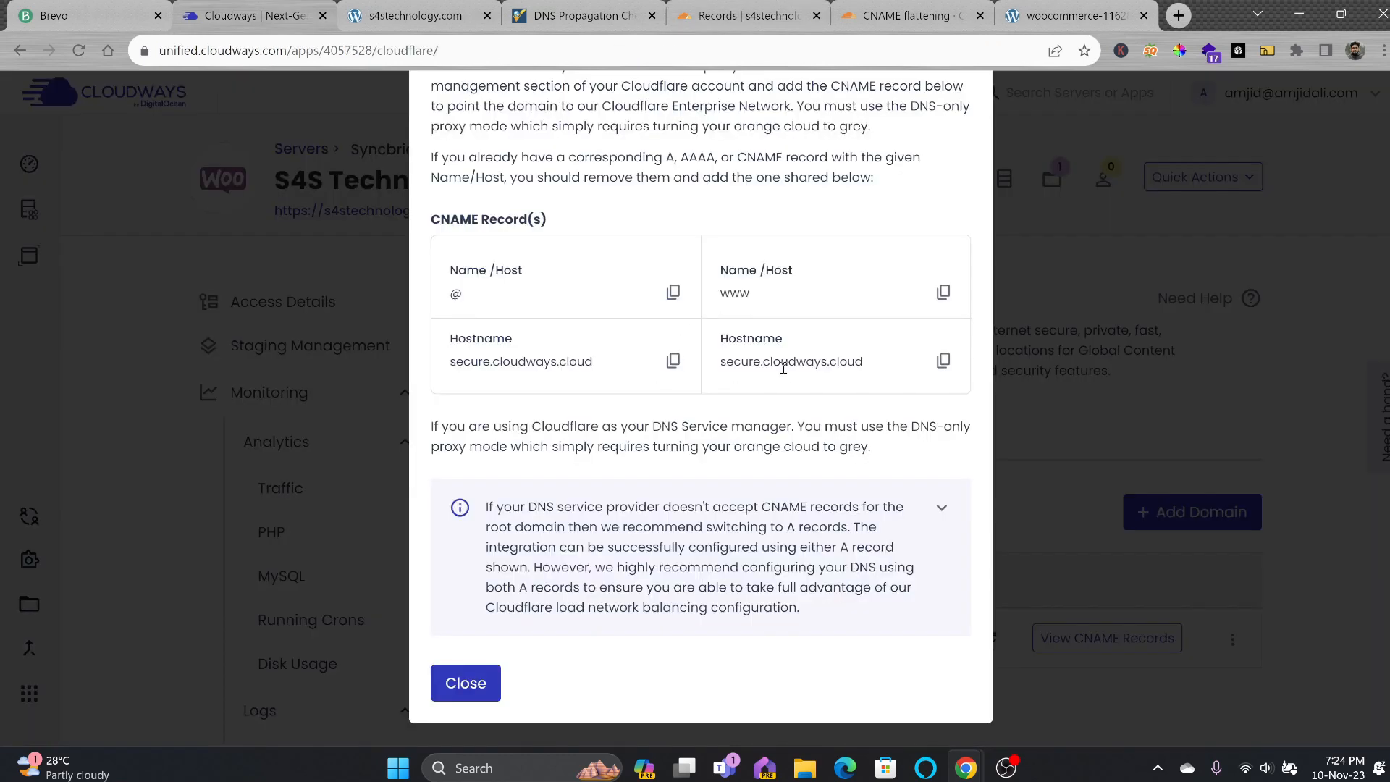
Close the CNAME records dialog and confirm s4technology.com's status shows Active.
drag(721, 367, 861, 369)
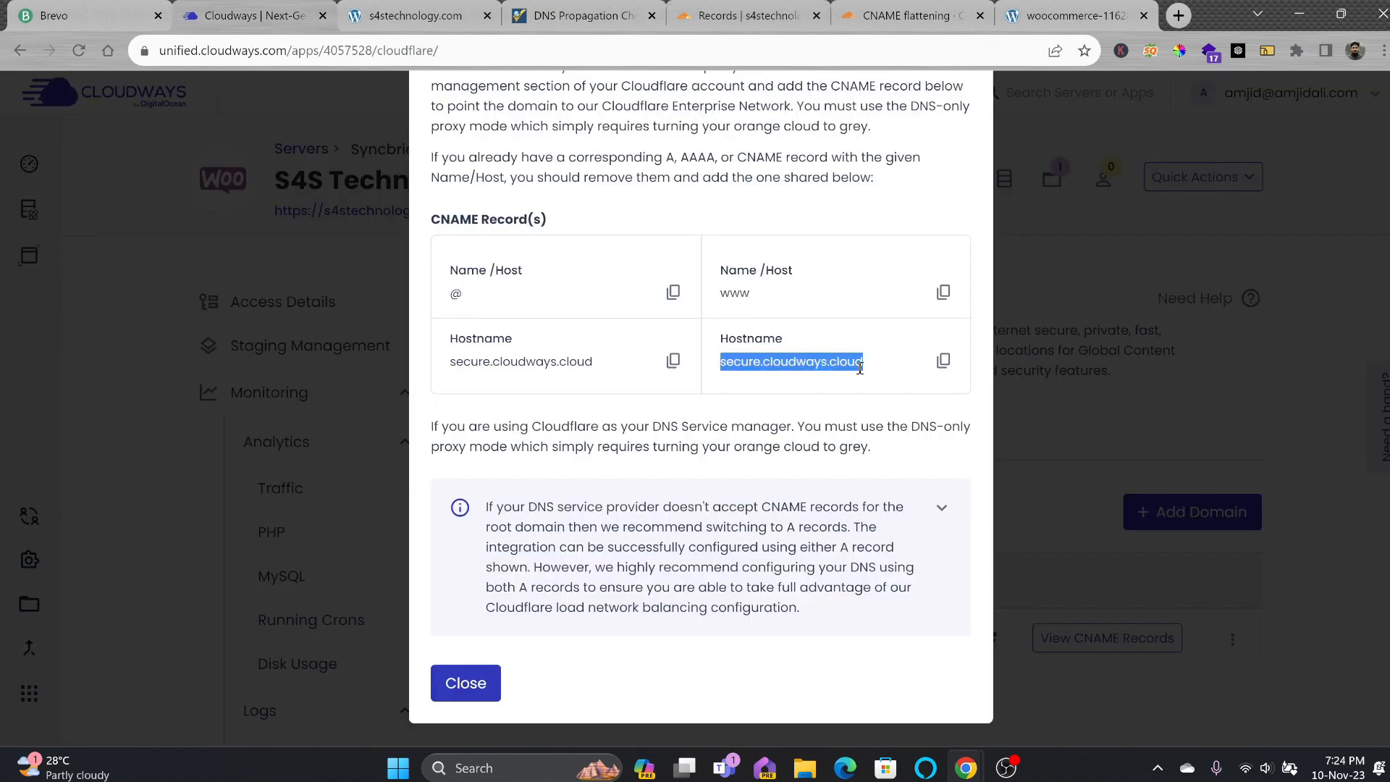
click(471, 683)
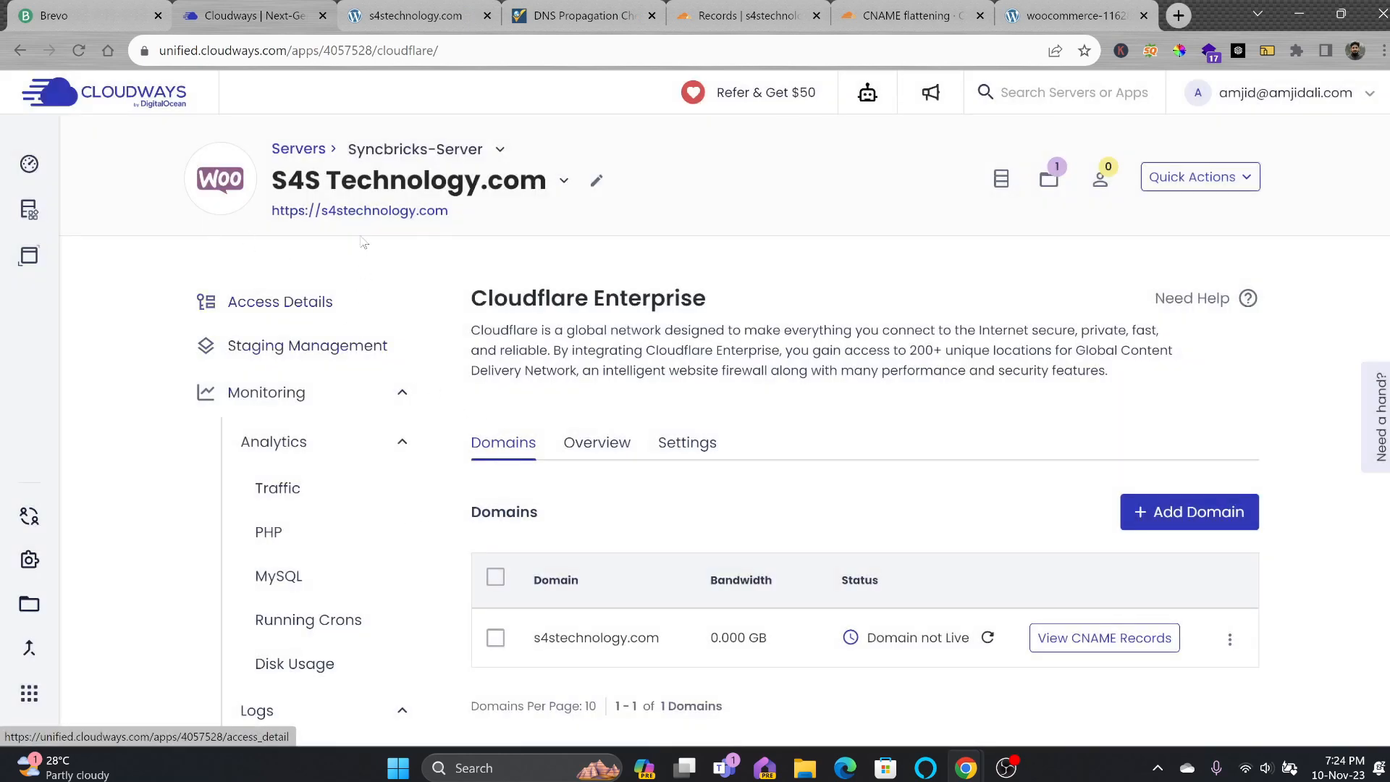
scroll(543, 297, down, 2)
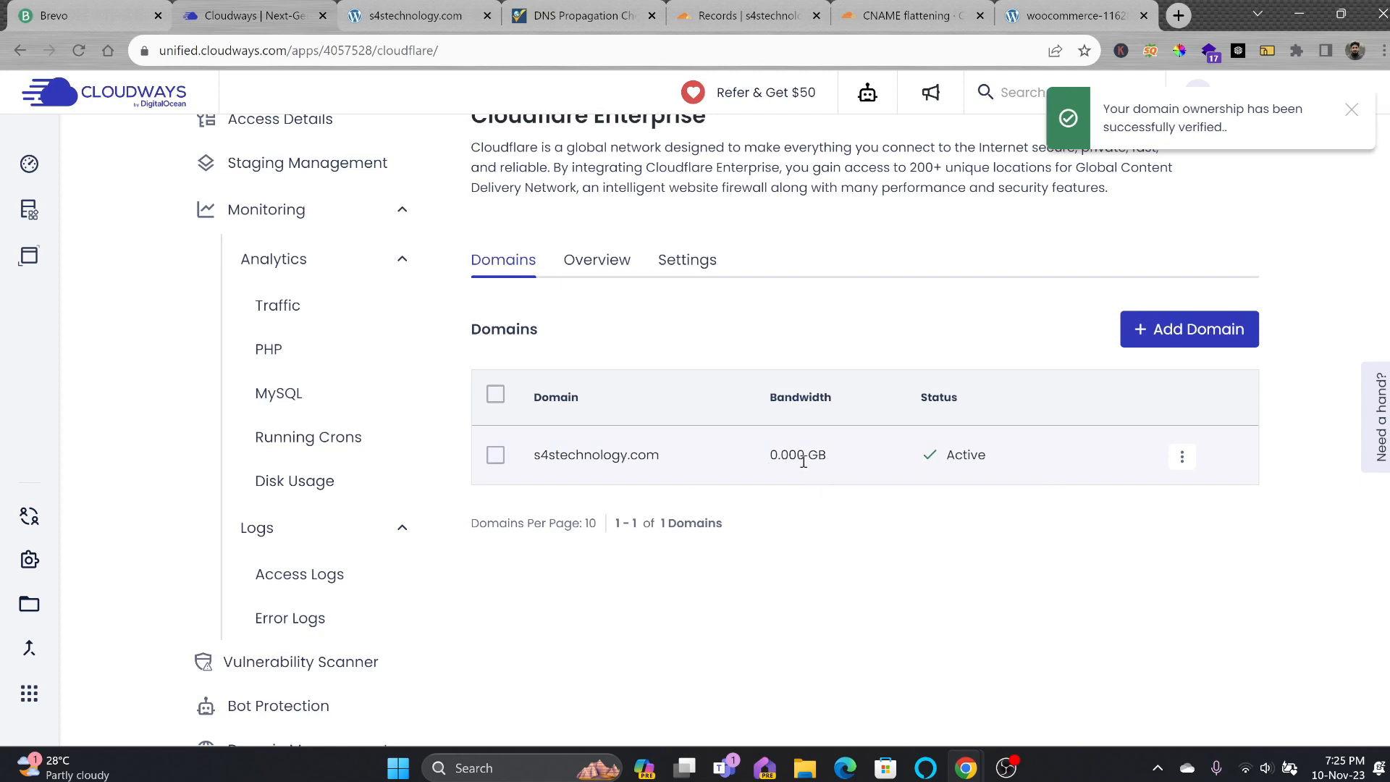
drag(777, 462, 856, 461)
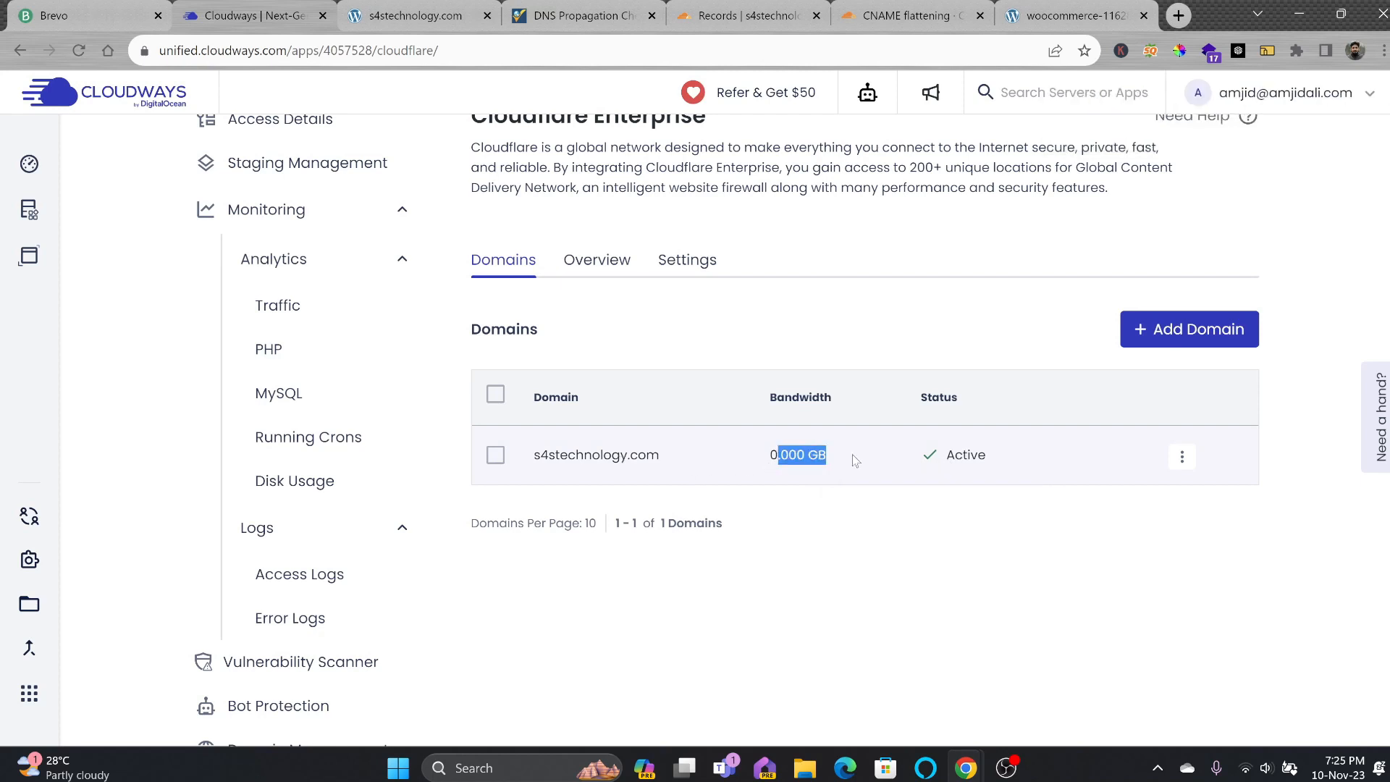
scroll(662, 284, up, 3)
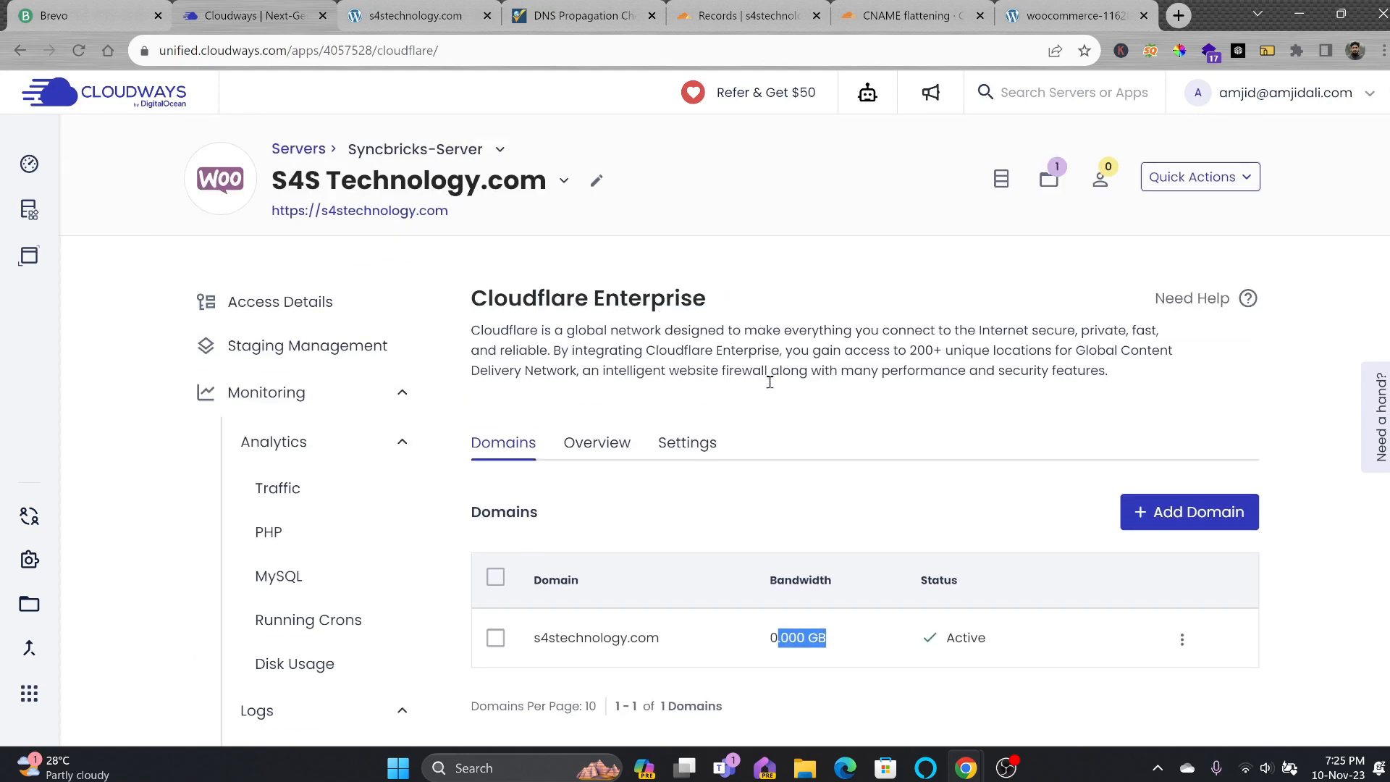
scroll(833, 410, down, 1)
click(833, 411)
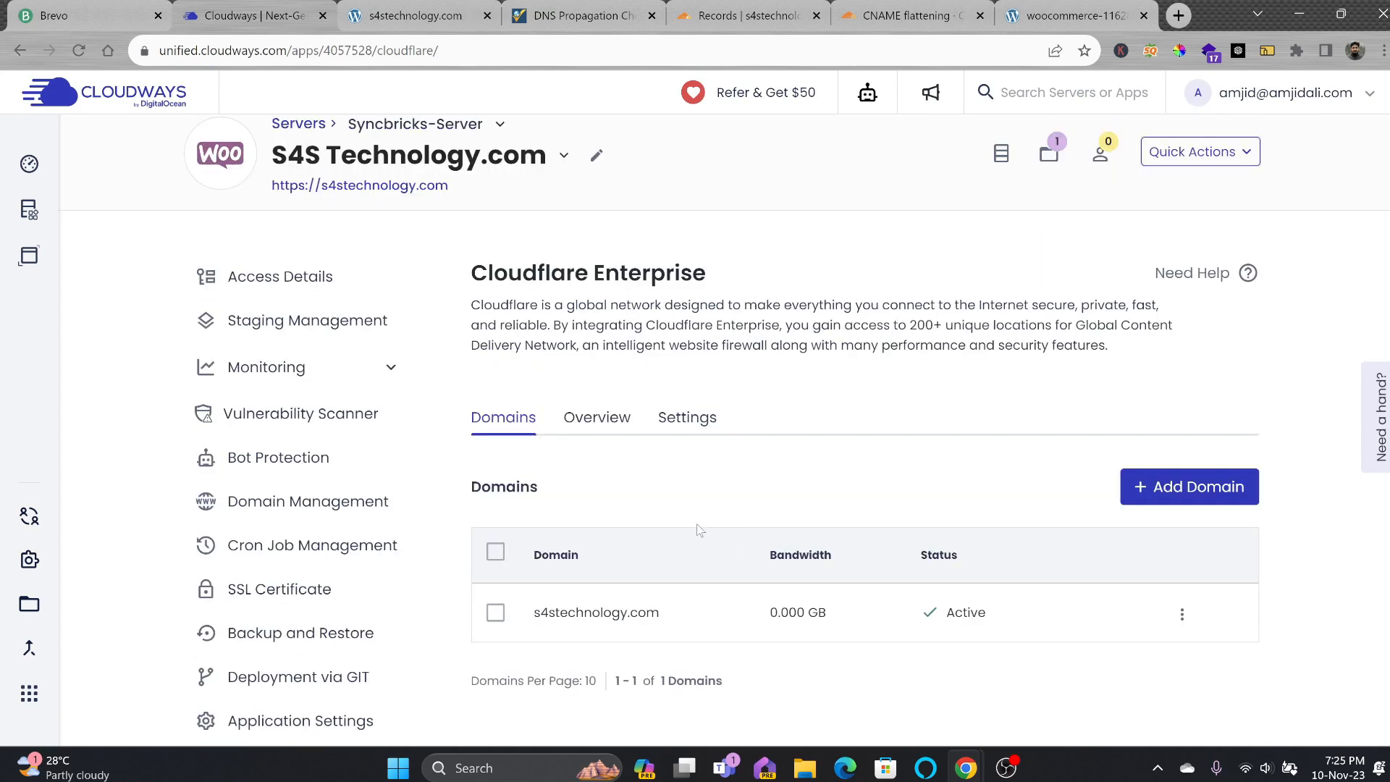
Review the Cloudflare Enterprise Settings, keeping Image Optimization at Lossless.
click(609, 419)
scroll(652, 420, down, 5)
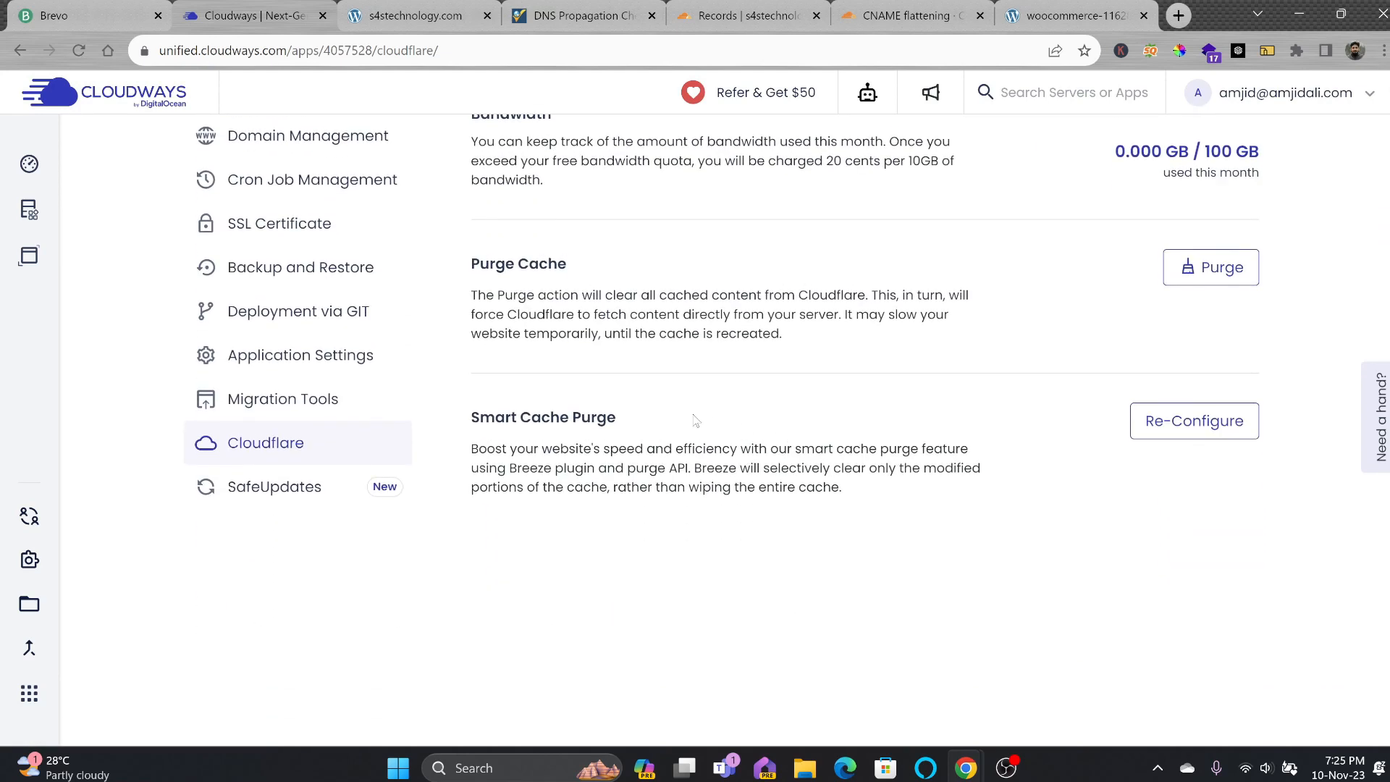
scroll(580, 390, up, 4)
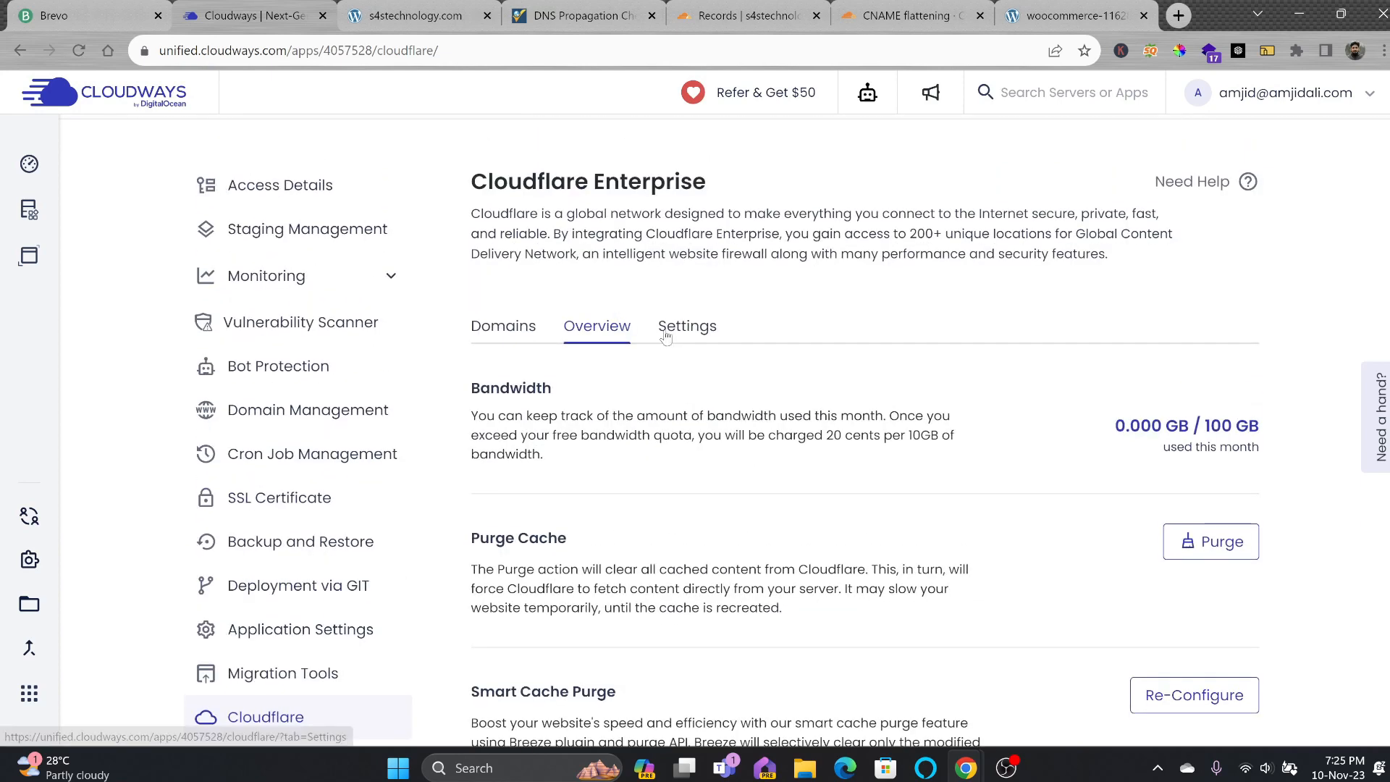
click(665, 329)
scroll(572, 420, down, 3)
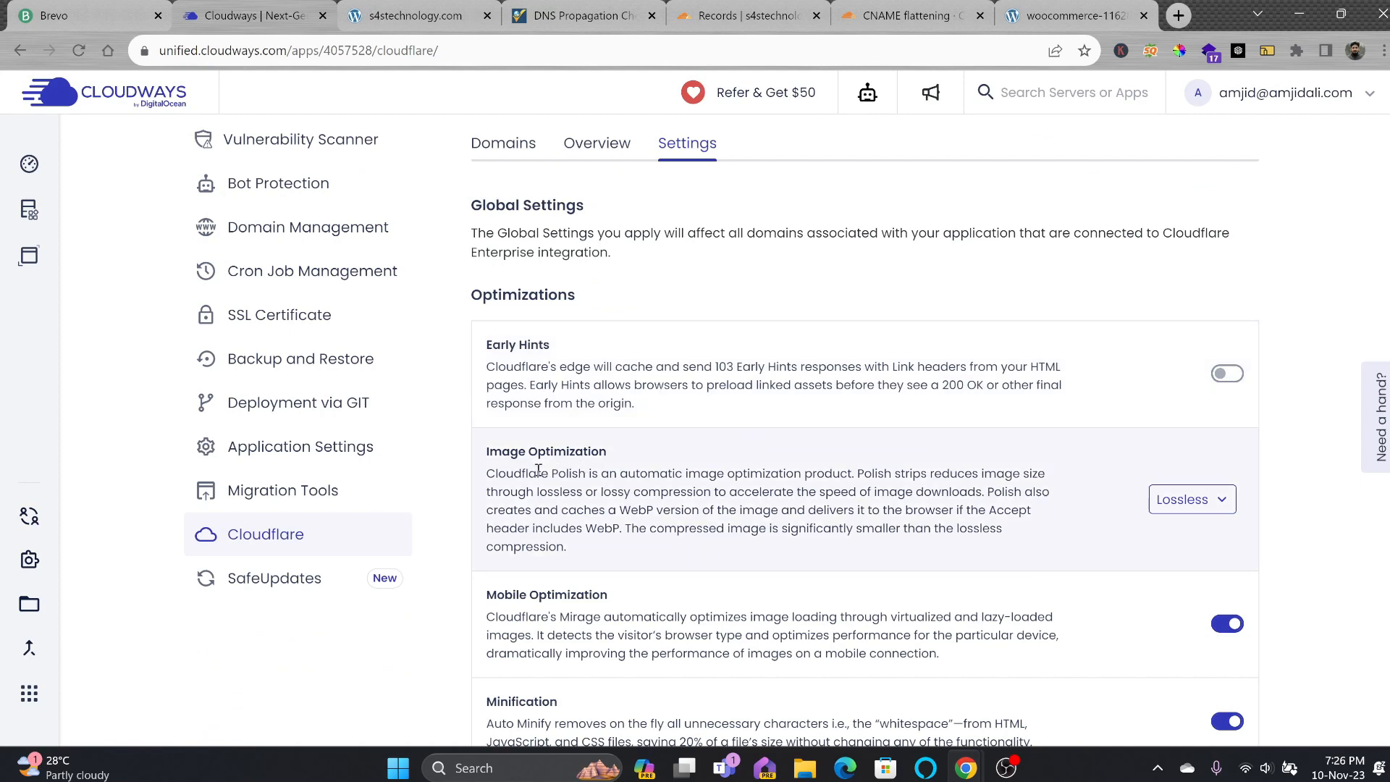
click(1188, 500)
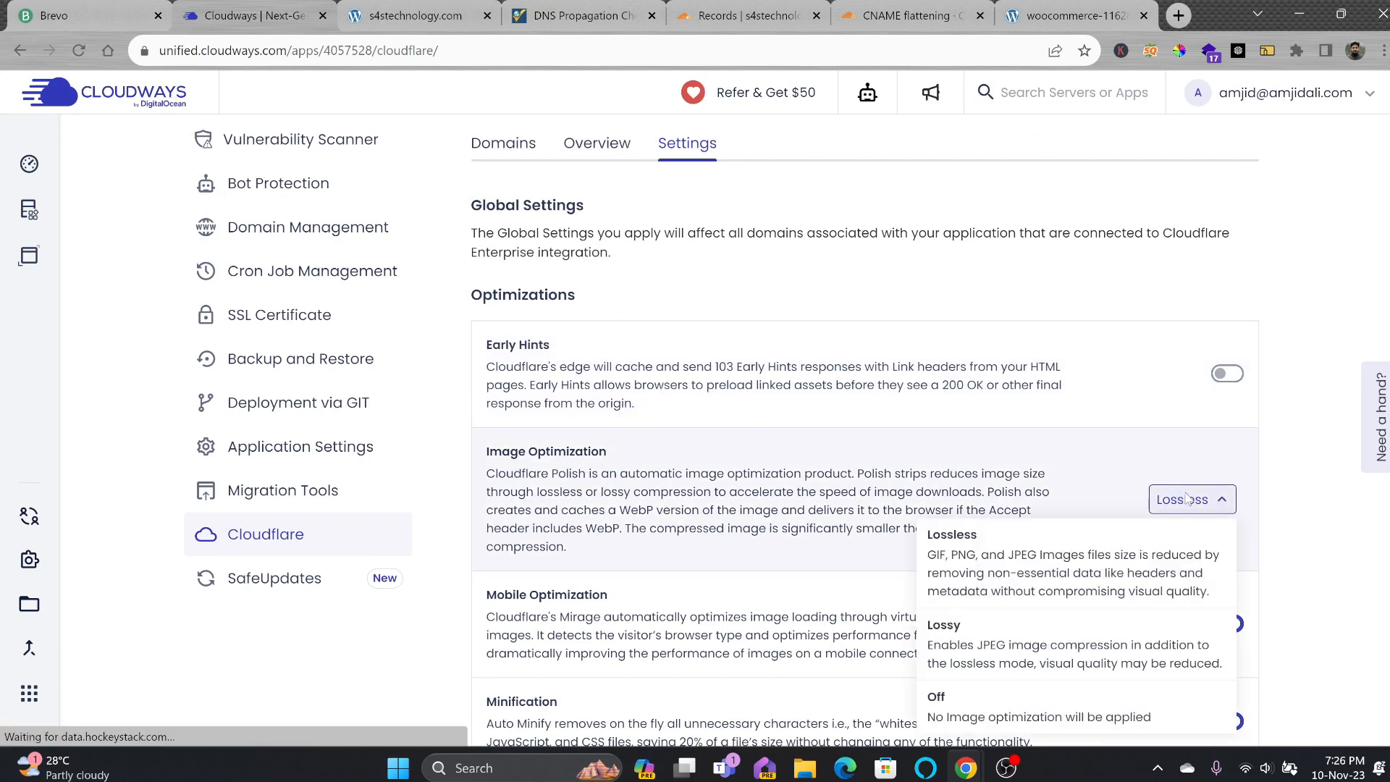
scroll(582, 500, down, 1)
scroll(916, 519, down, 2)
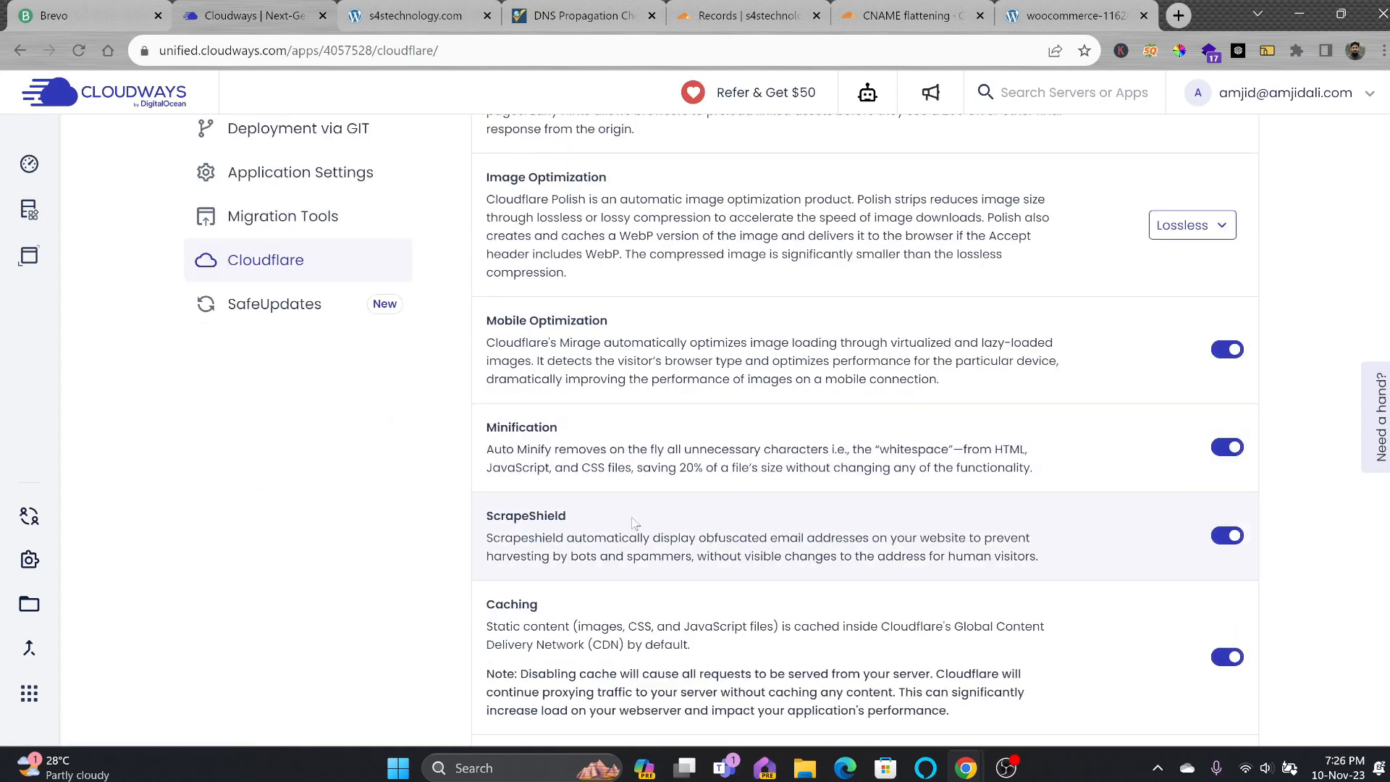
scroll(669, 538, down, 4)
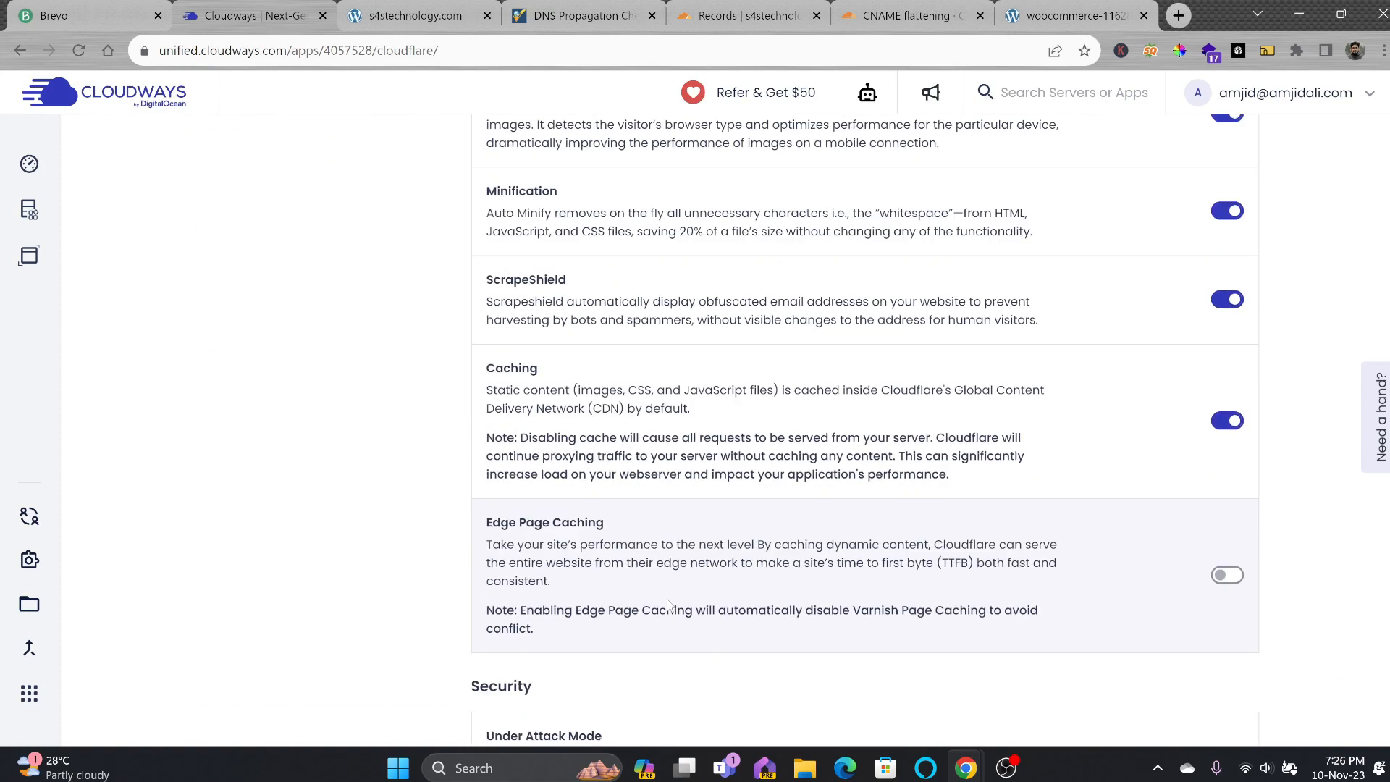
scroll(722, 506, up, 6)
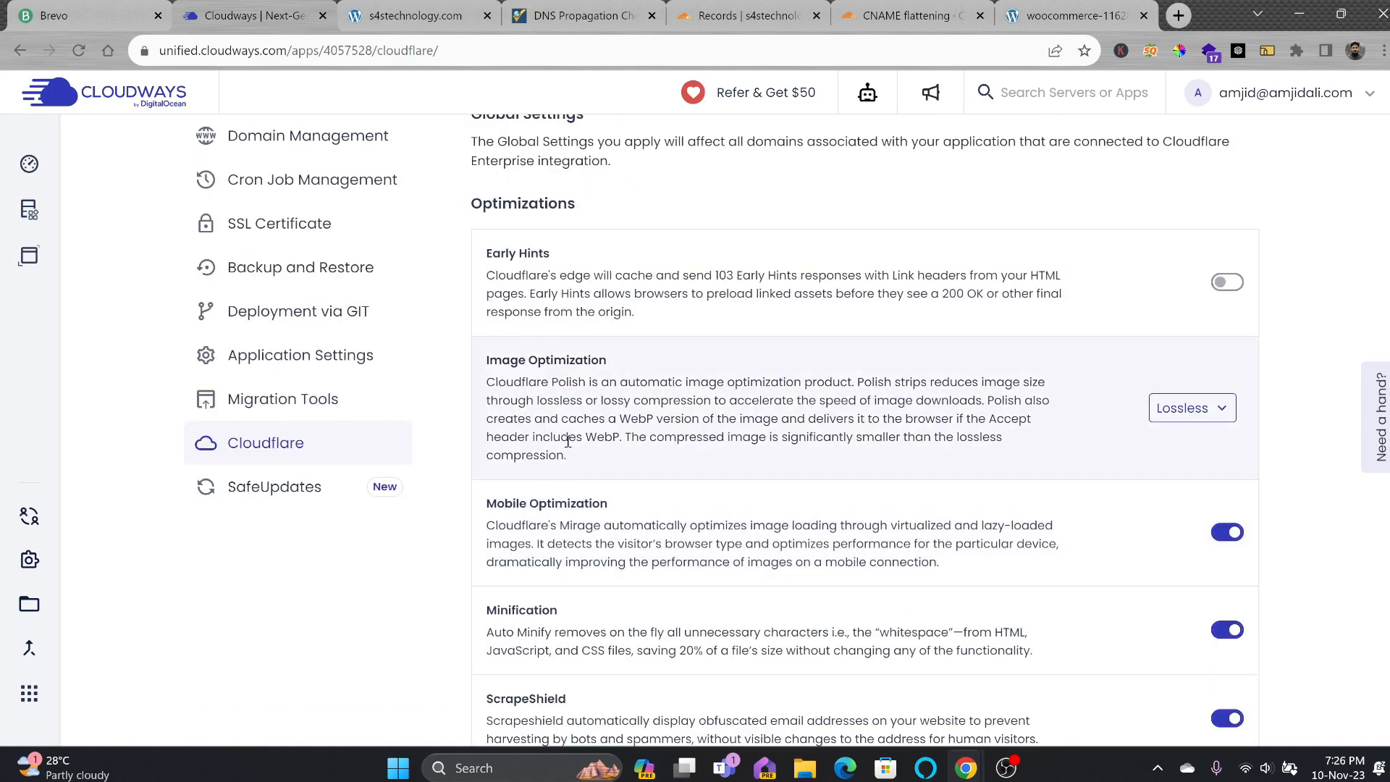
scroll(635, 416, down, 6)
scroll(695, 403, up, 11)
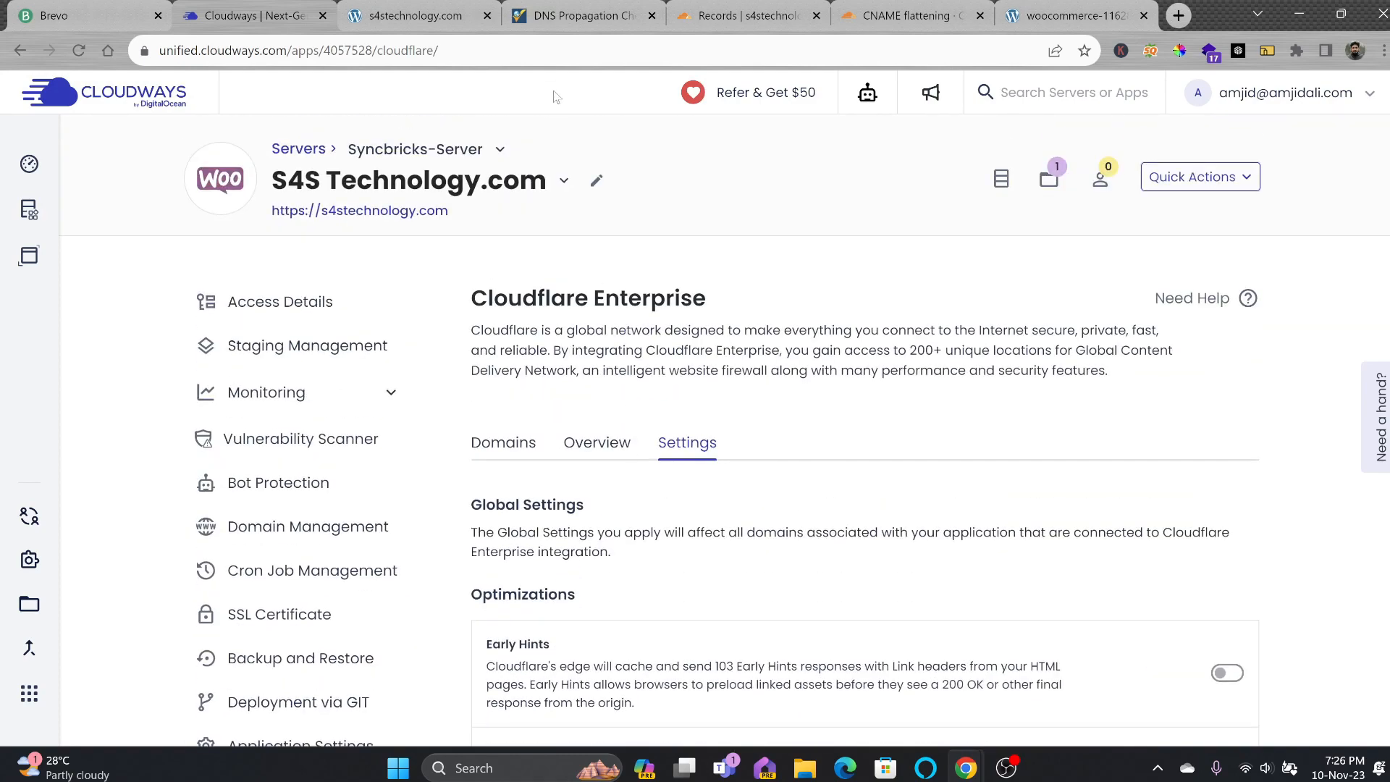
Look over the CNAME flattening docs and Cloudflare DNS records, then return to Cloudways.
click(900, 16)
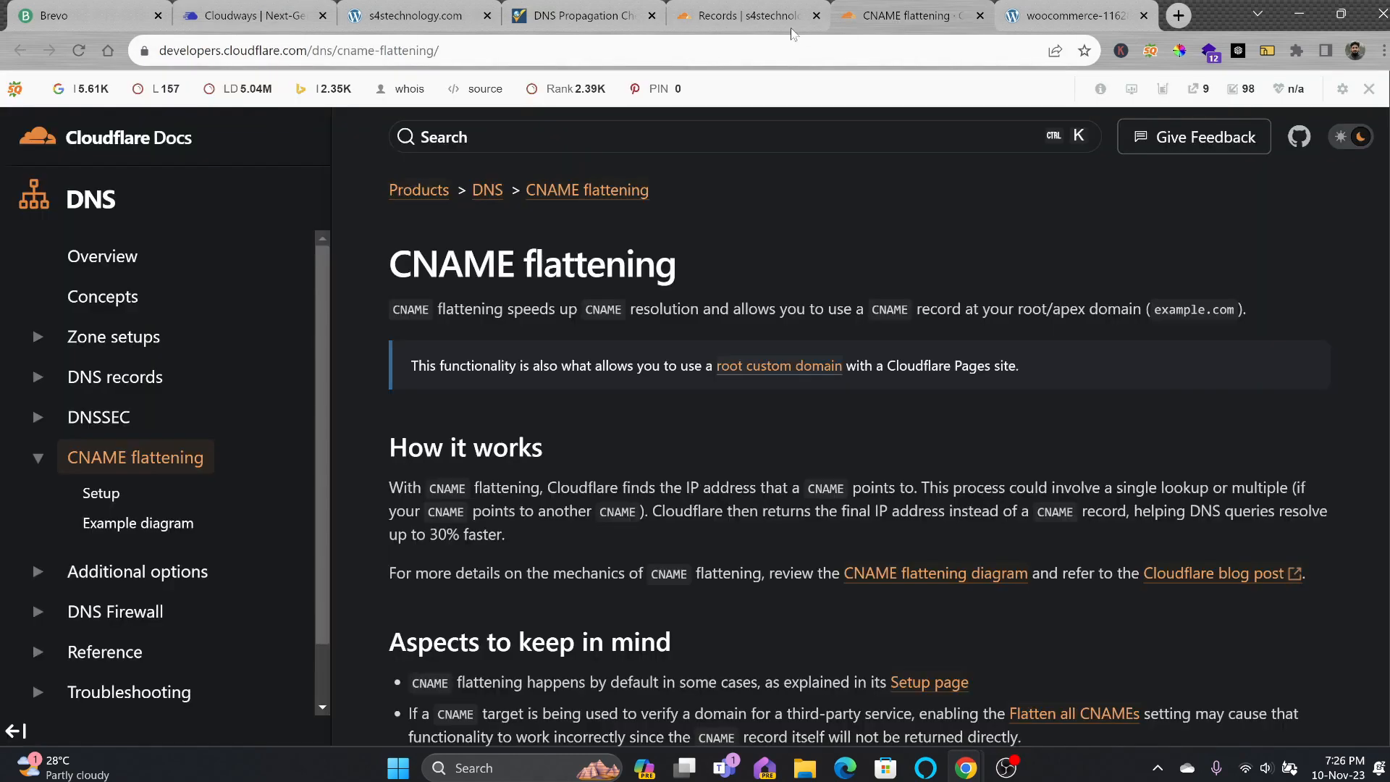
click(746, 18)
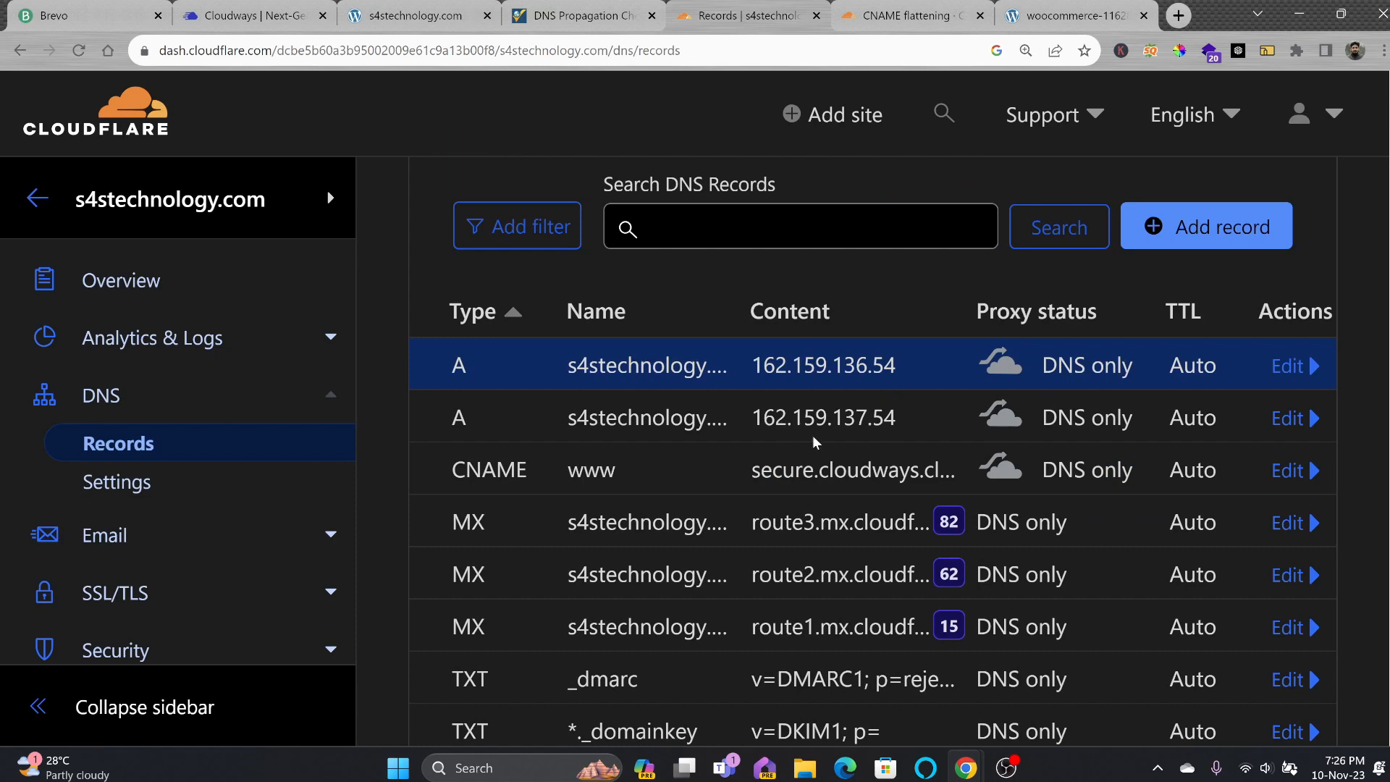
click(257, 21)
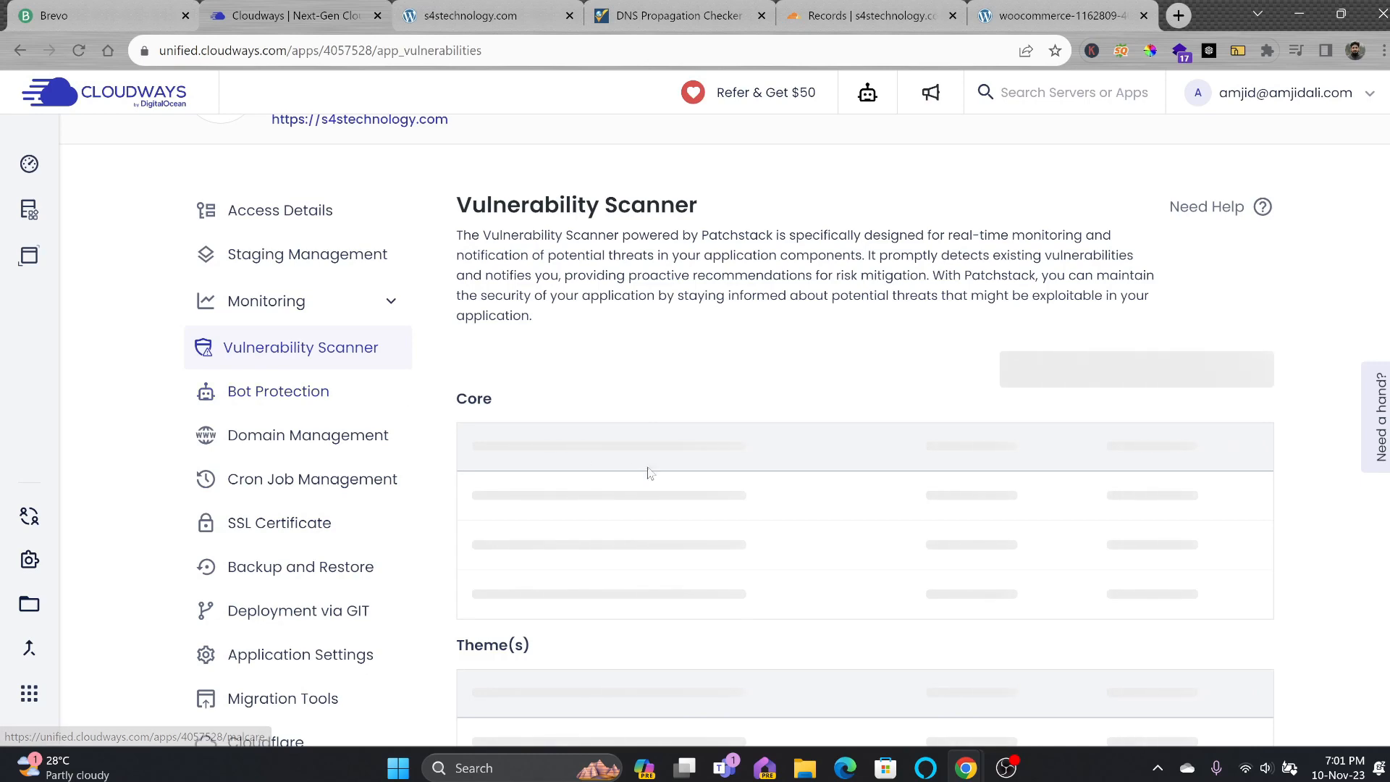
Browse the Bot Protection, Domain Management, Cron Job, Backup and Restore, and Migration Tools pages.
scroll(652, 472, down, 5)
scroll(661, 474, up, 2)
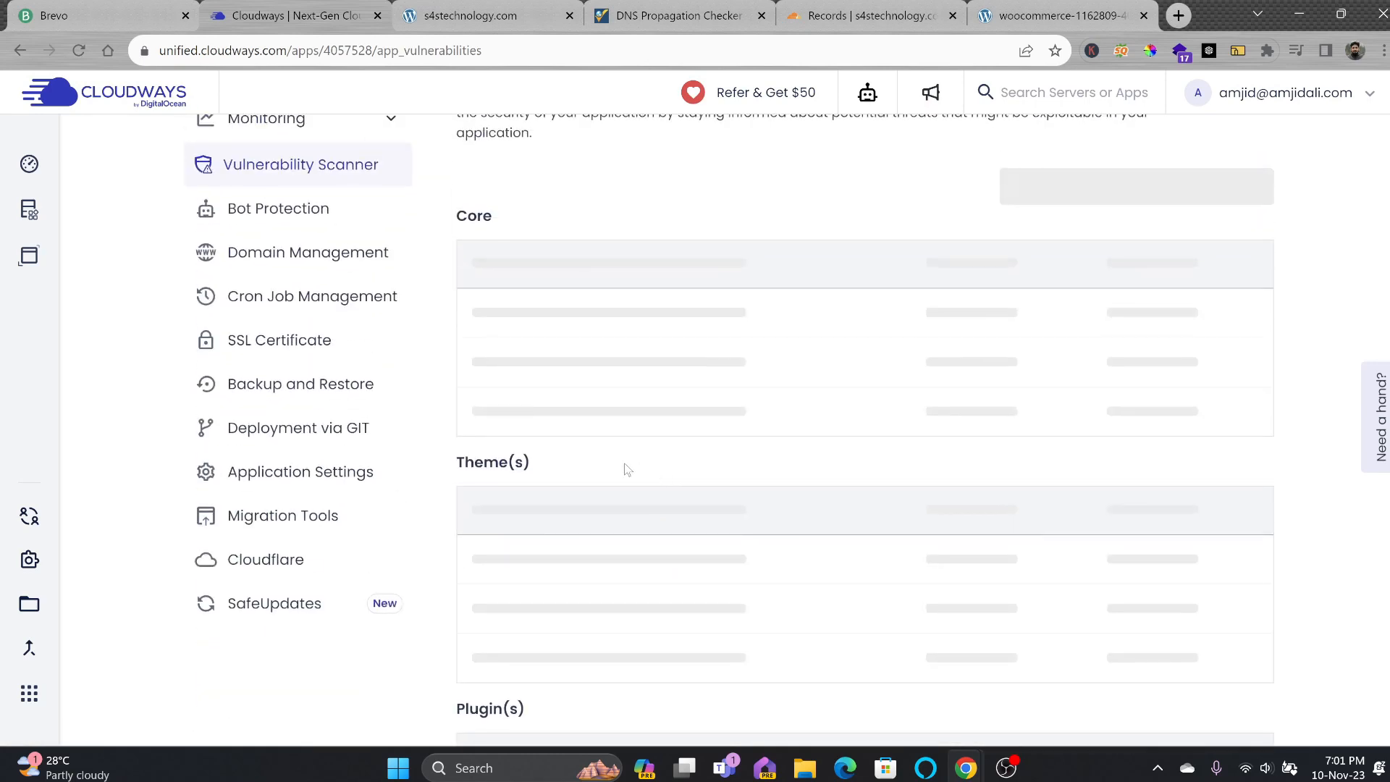
click(286, 221)
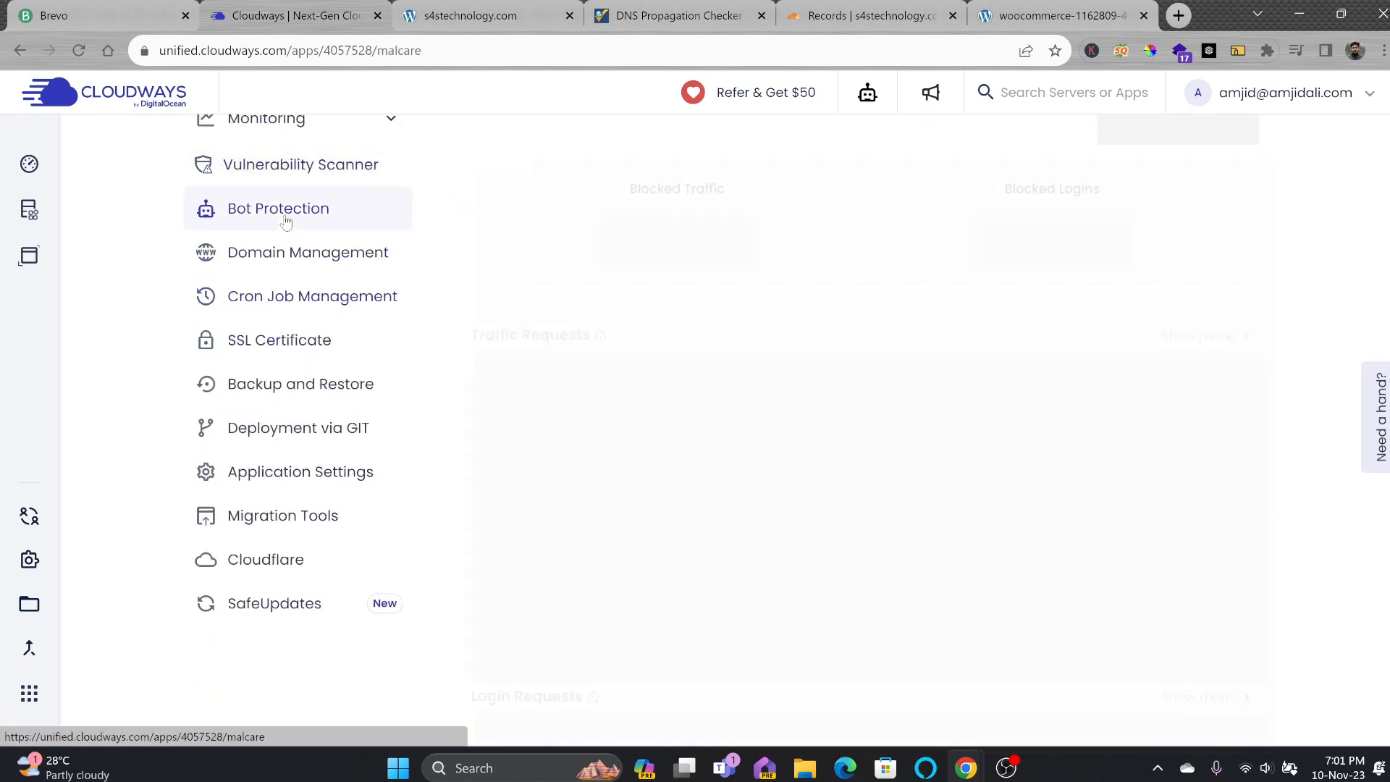
click(290, 253)
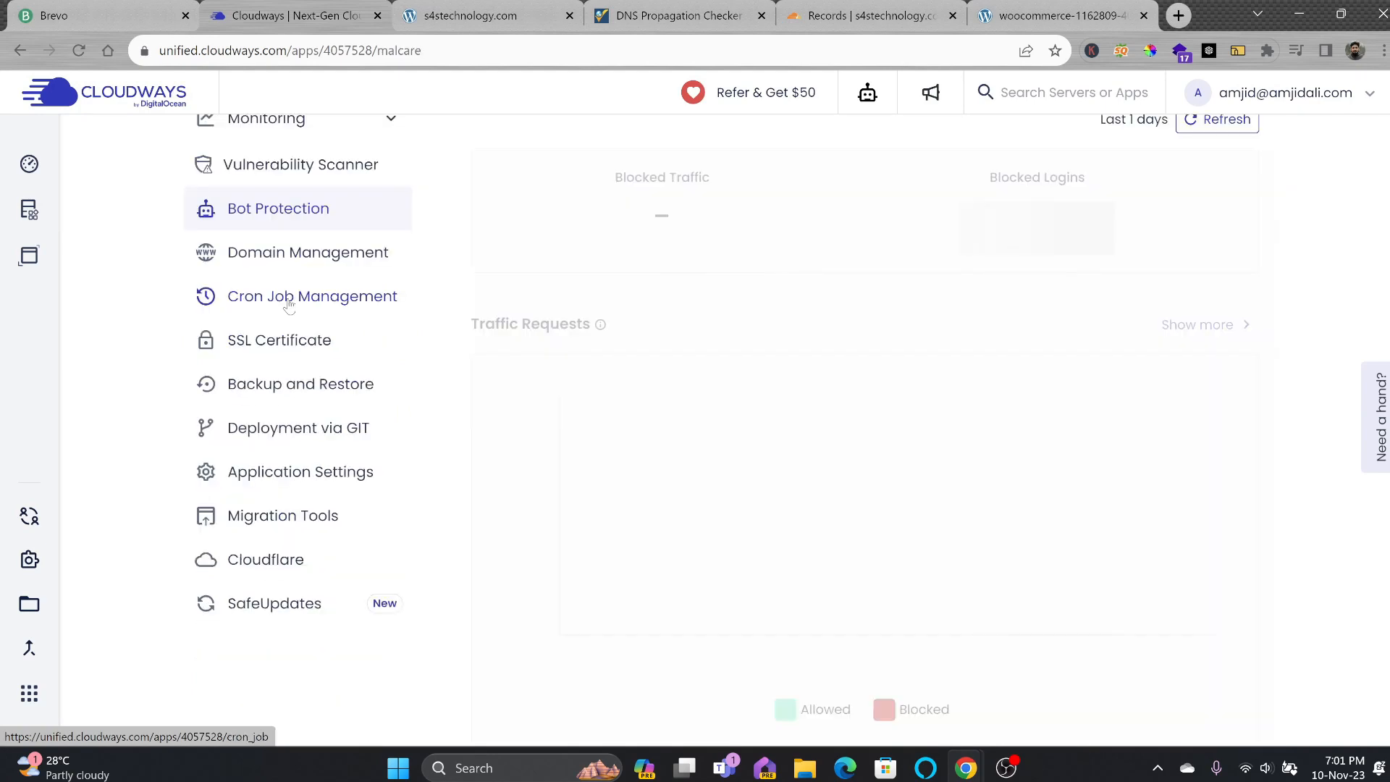
click(286, 298)
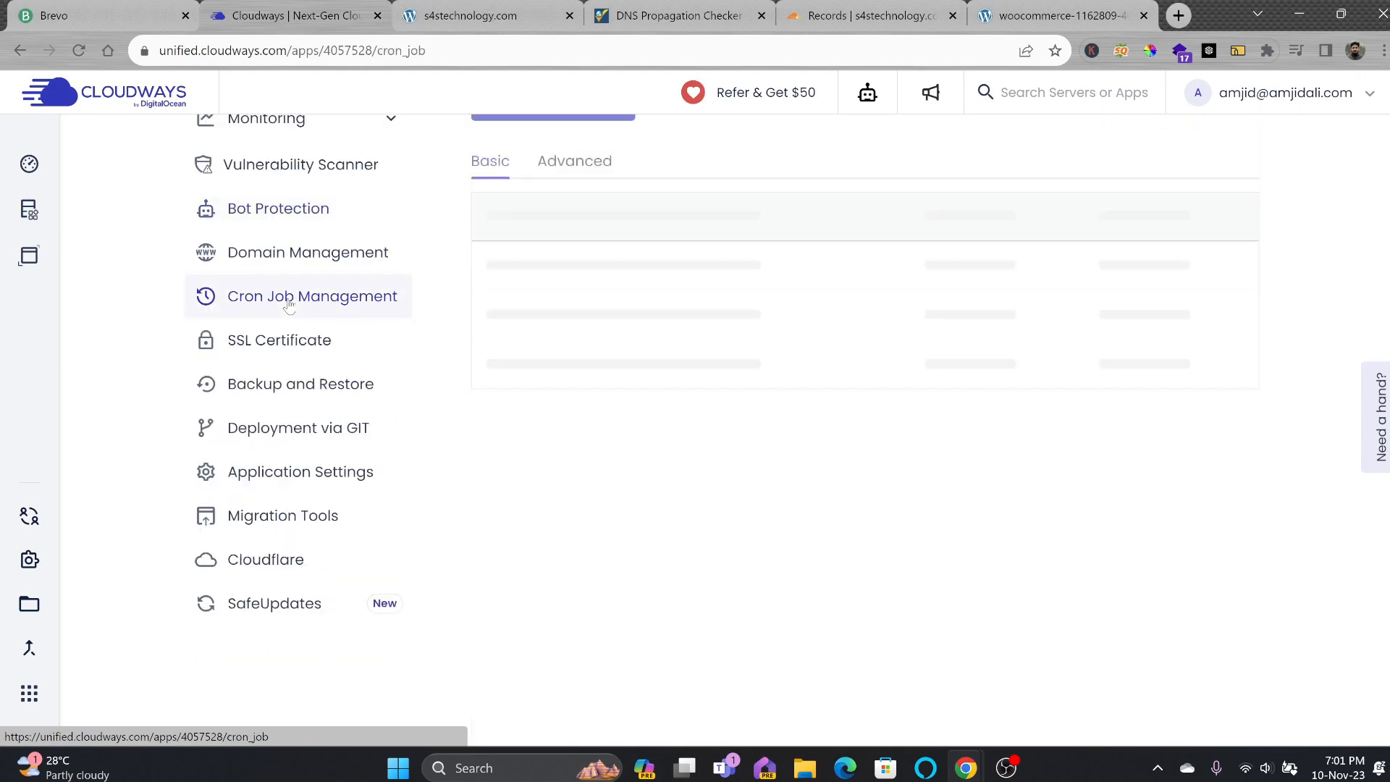
click(276, 395)
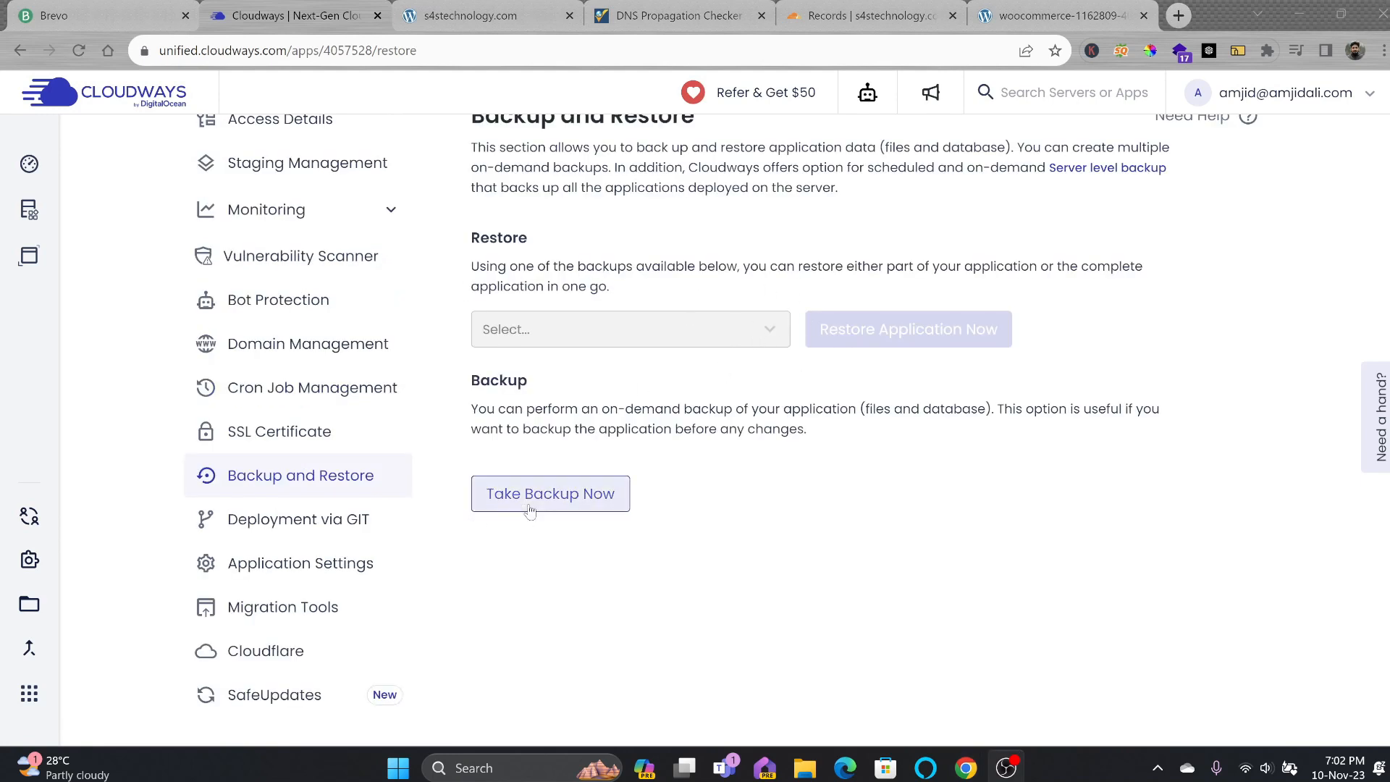
click(304, 436)
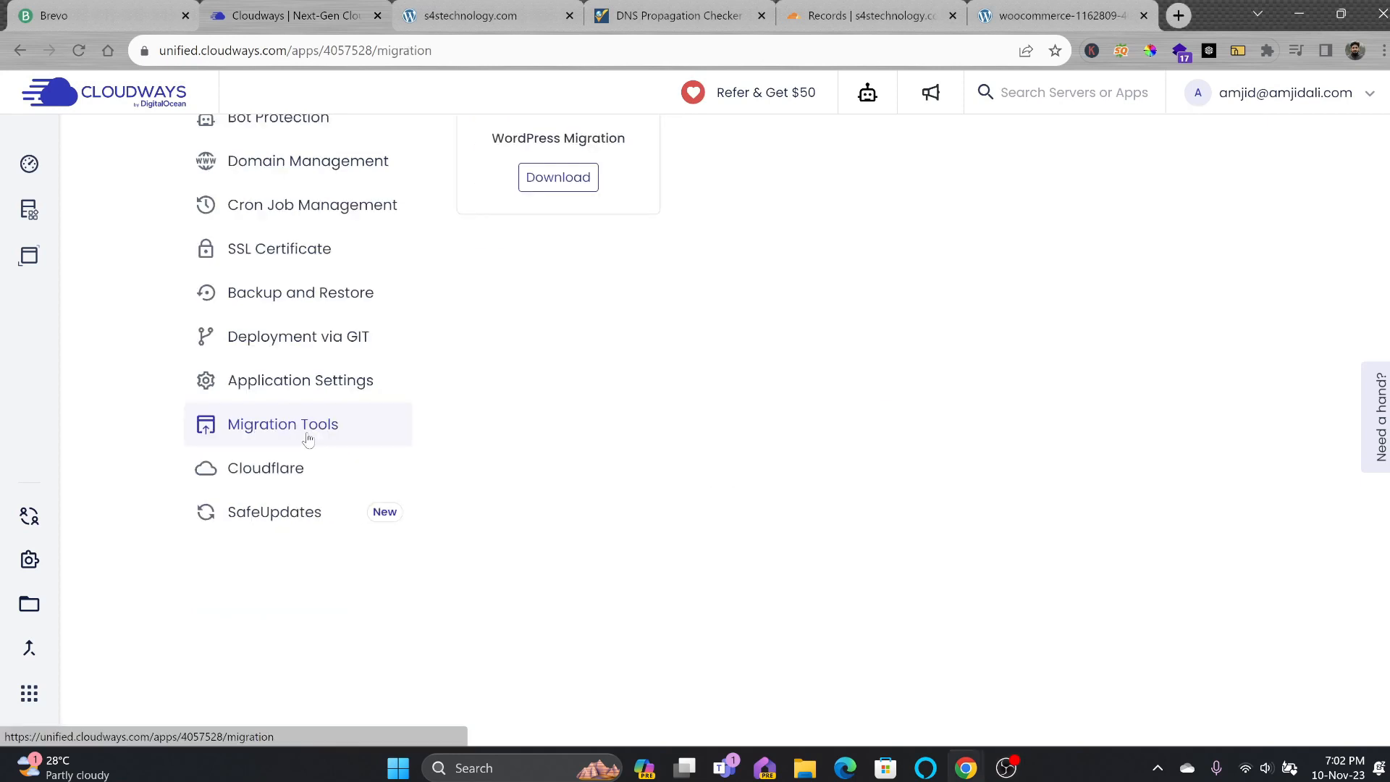
scroll(552, 323, up, 1)
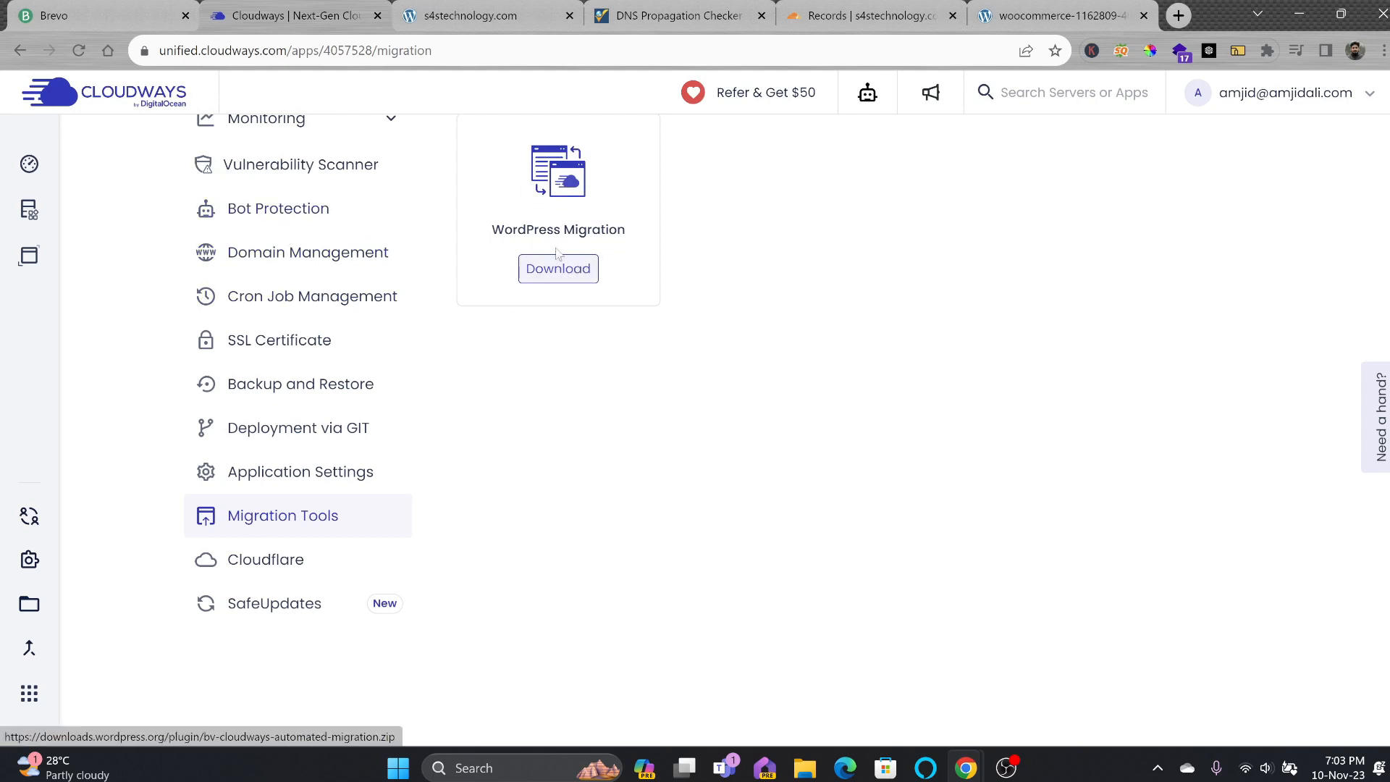
drag(508, 232, 611, 230)
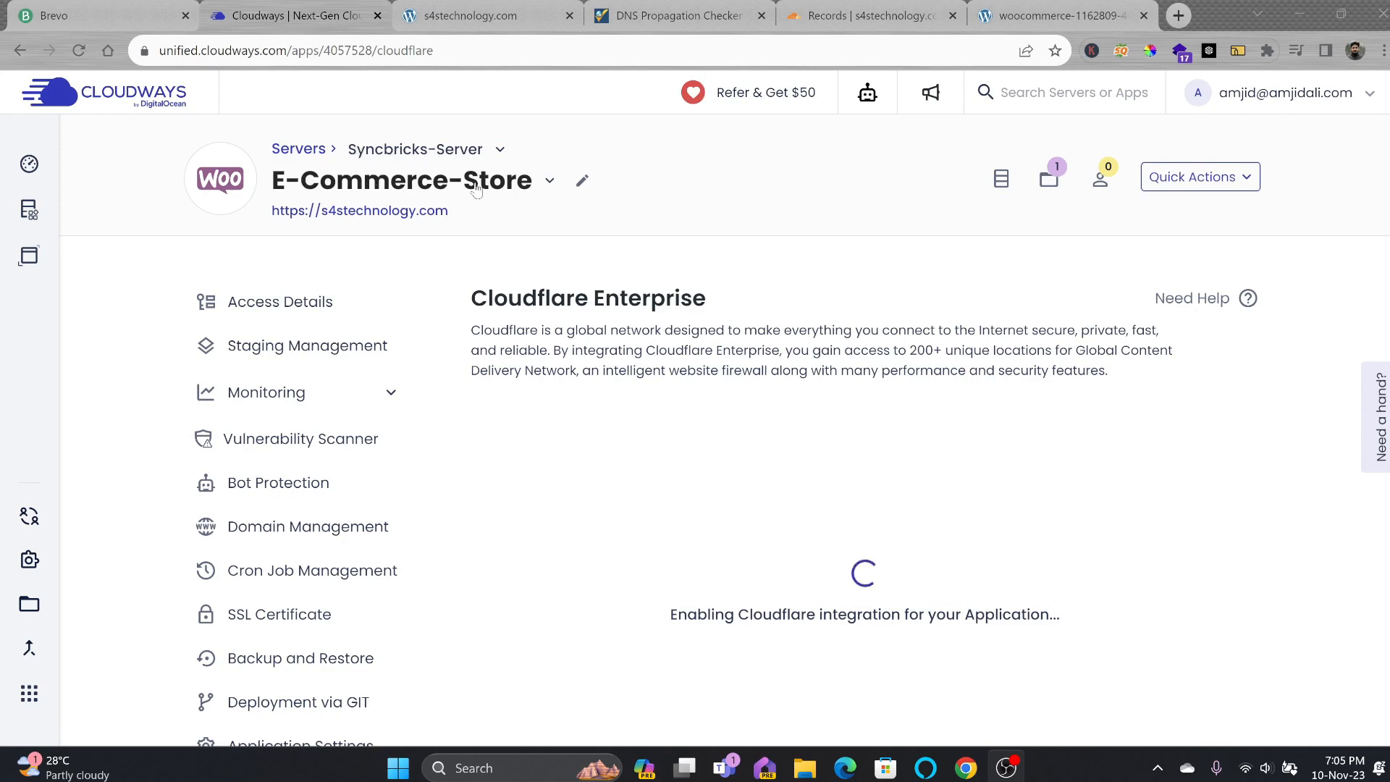
Rename the application to 'S4S Technology.com', save, and open its Application Settings.
click(480, 21)
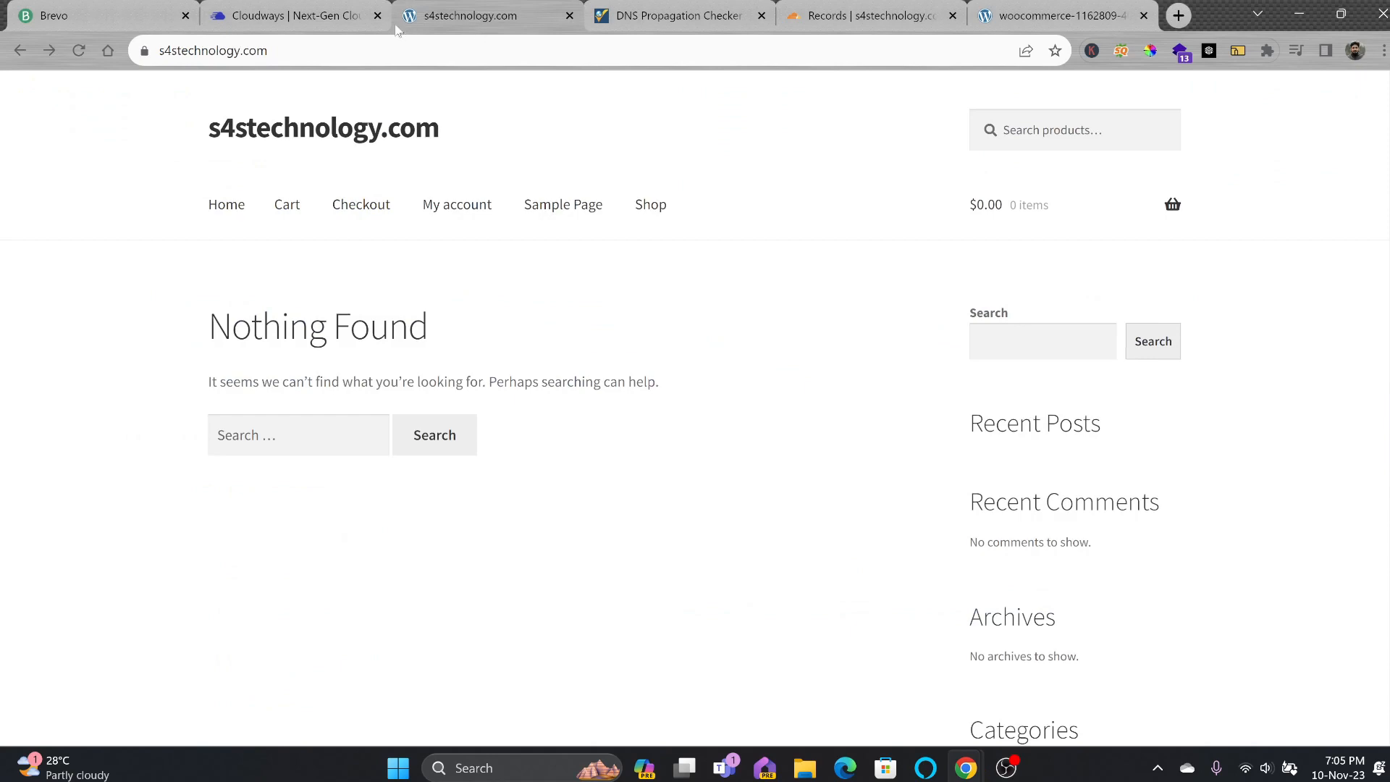
click(362, 20)
click(582, 180)
triple_click(612, 401)
text(S4S Techno0logy)
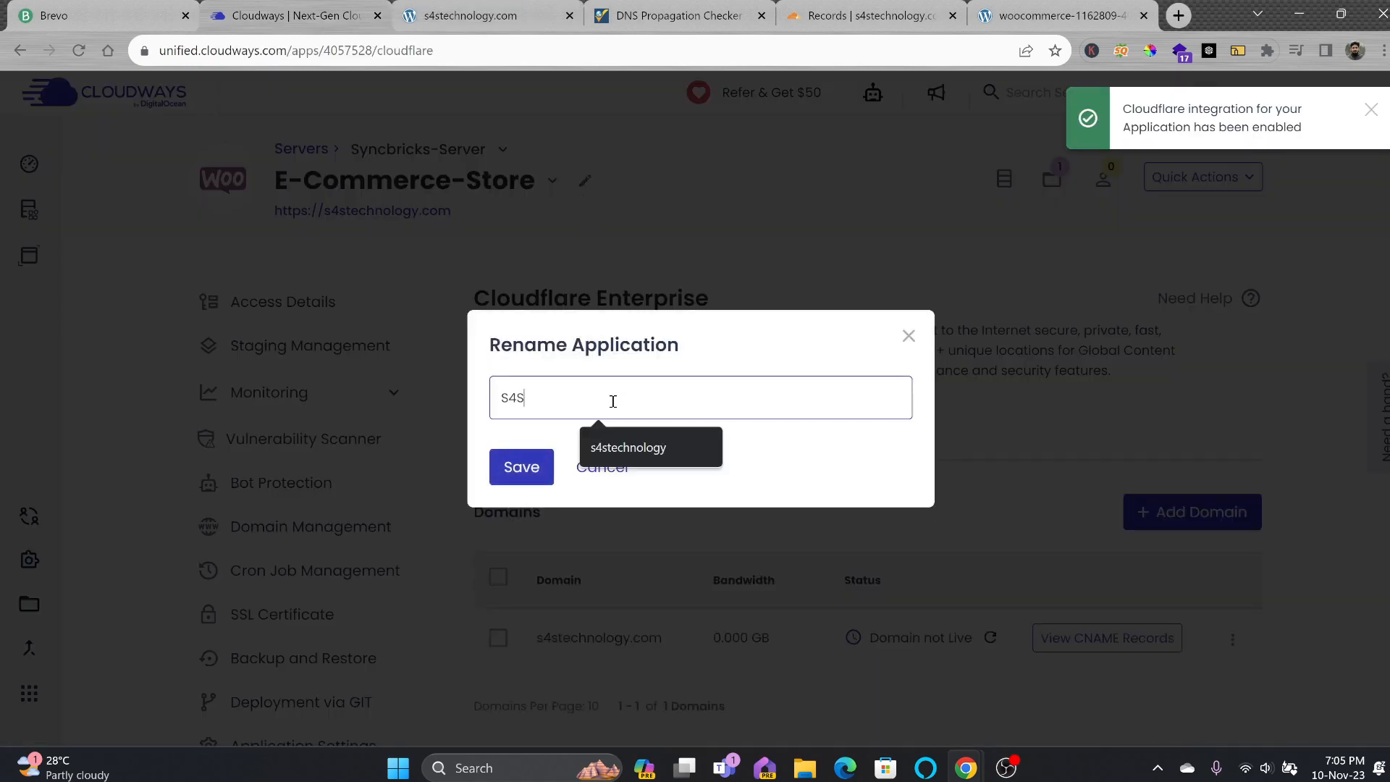
key(BackSpace)
key(BackSpace)
key(BackSpace)
key(BackSpace)
key(BackSpace)
text(logy.com)
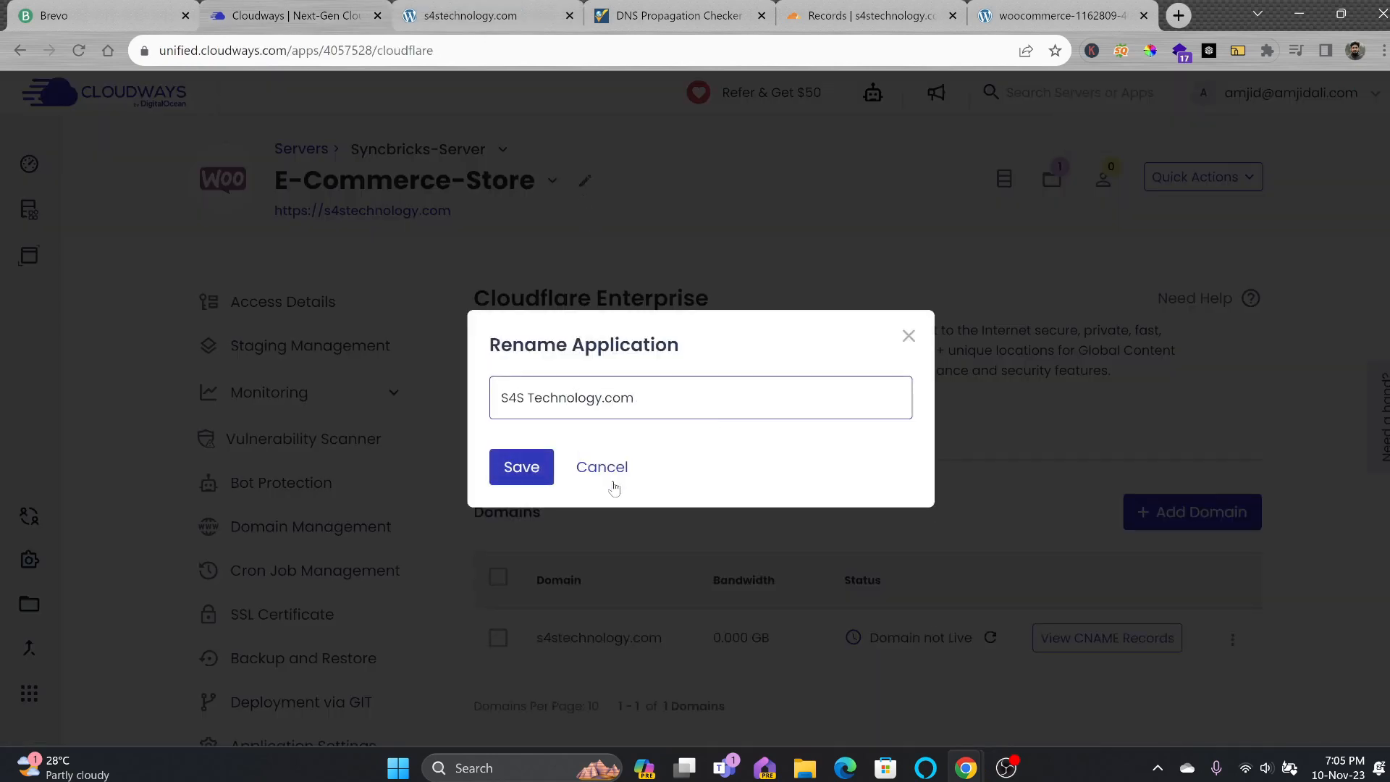
click(541, 482)
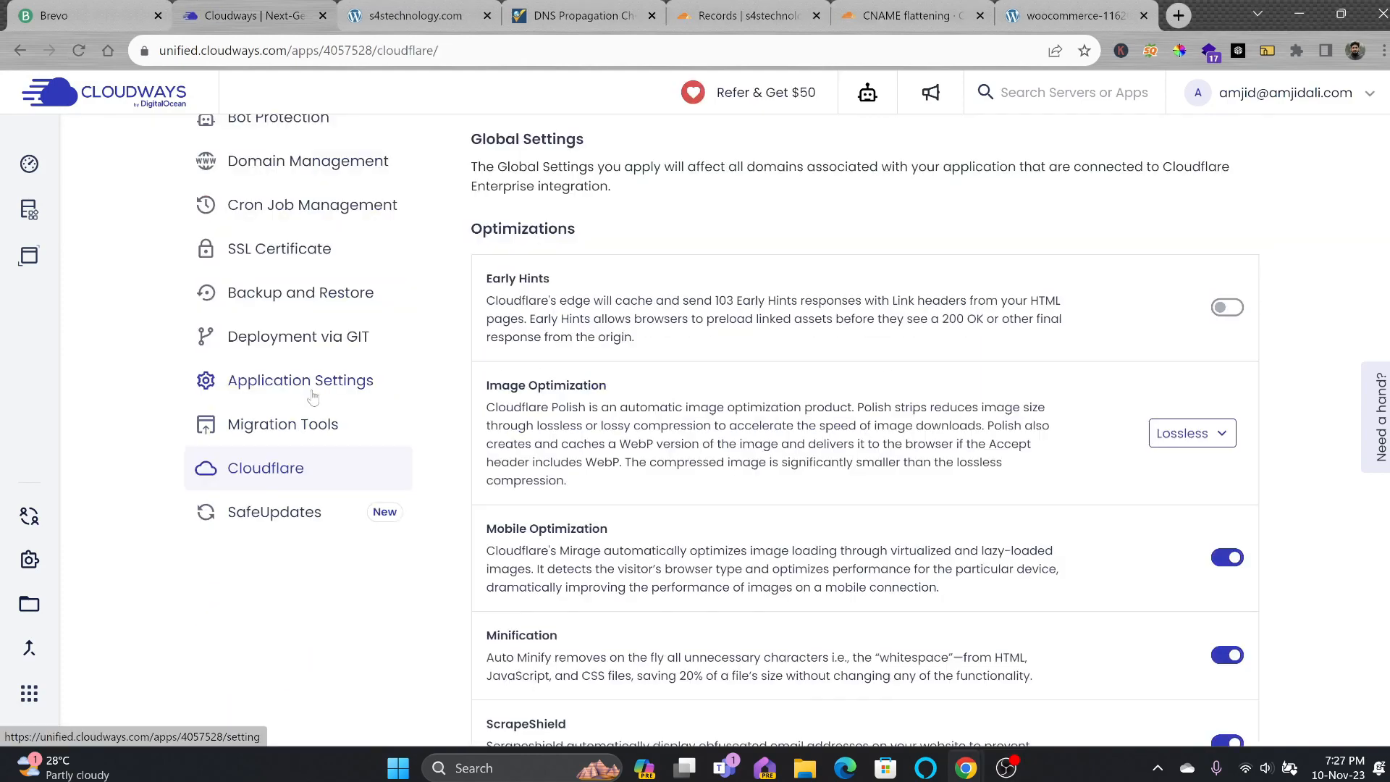
click(312, 394)
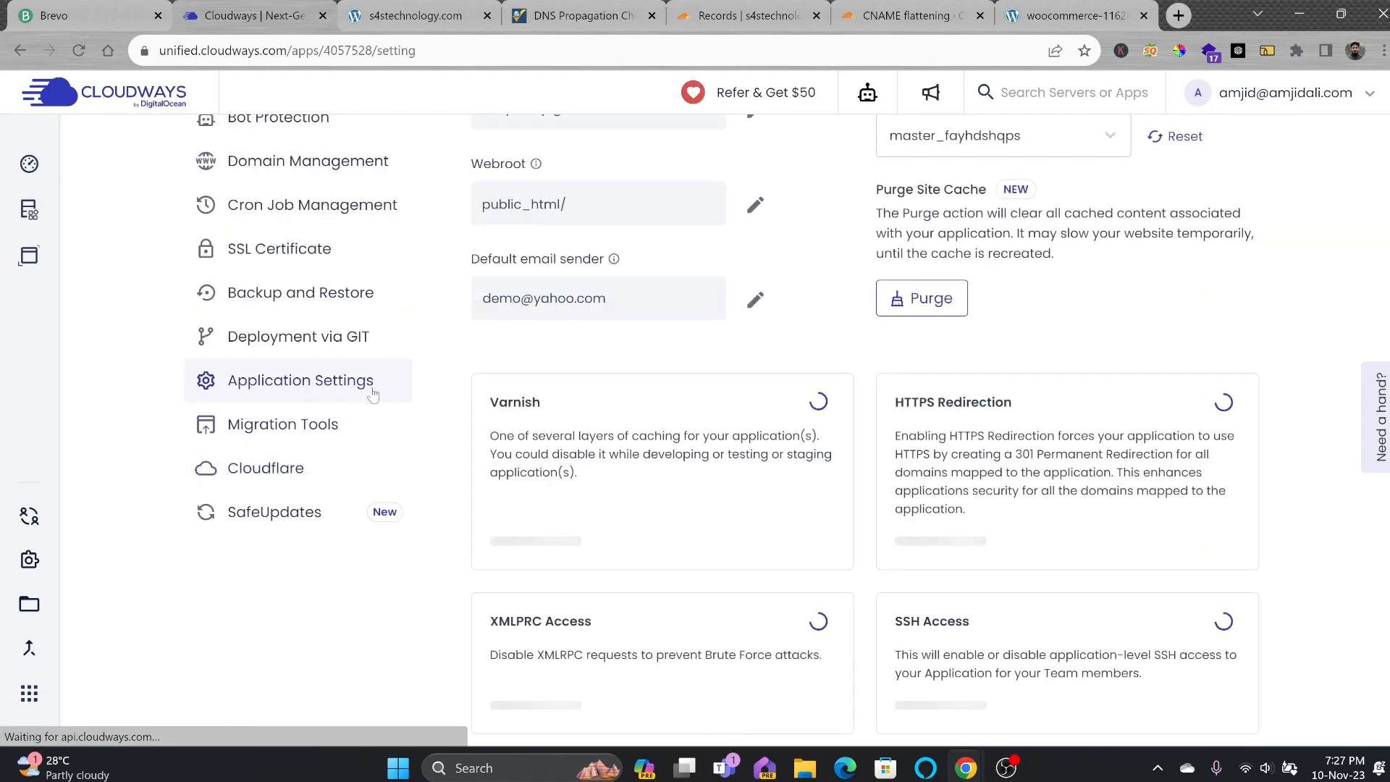
Check the Varnish and HTTPS redirection toggles, then open the app's Access Details.
scroll(682, 449, down, 7)
scroll(739, 459, up, 4)
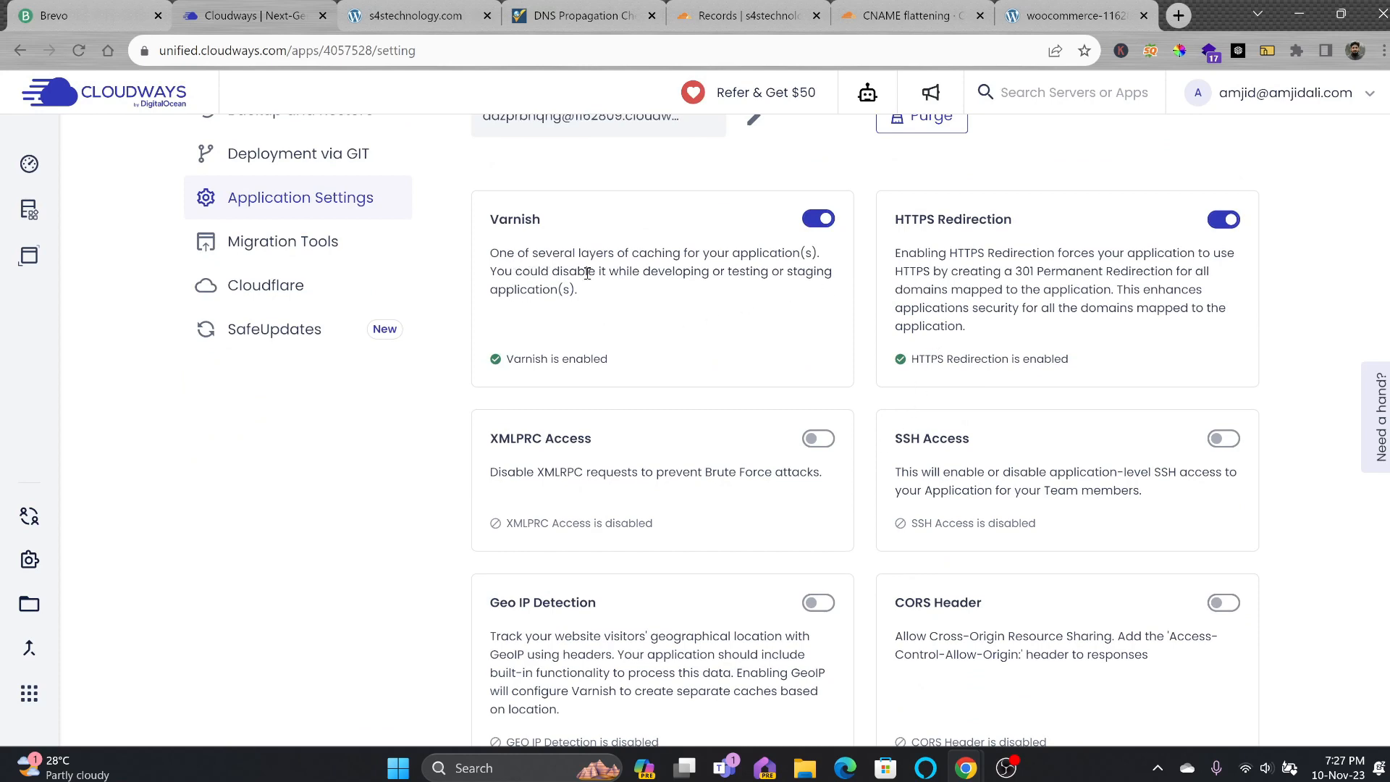
scroll(587, 273, up, 7)
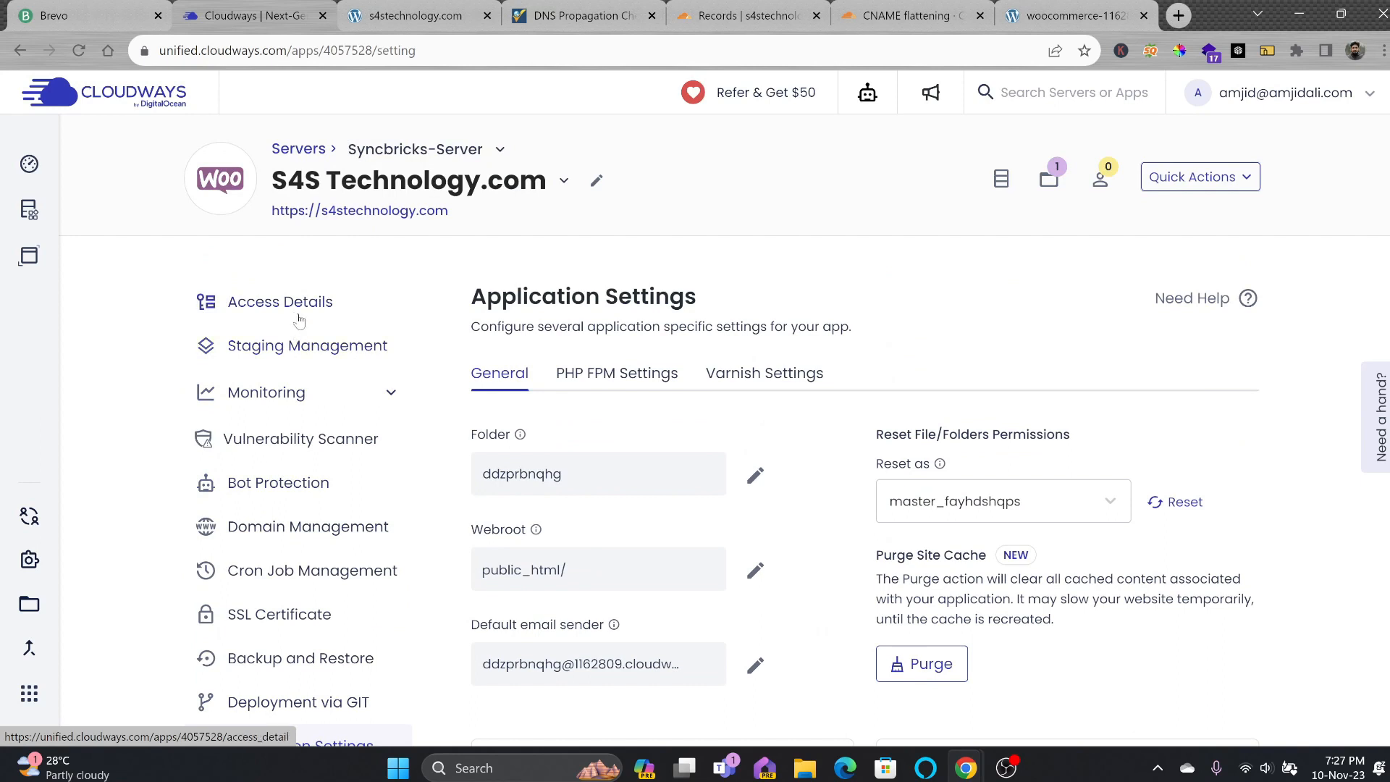
click(299, 319)
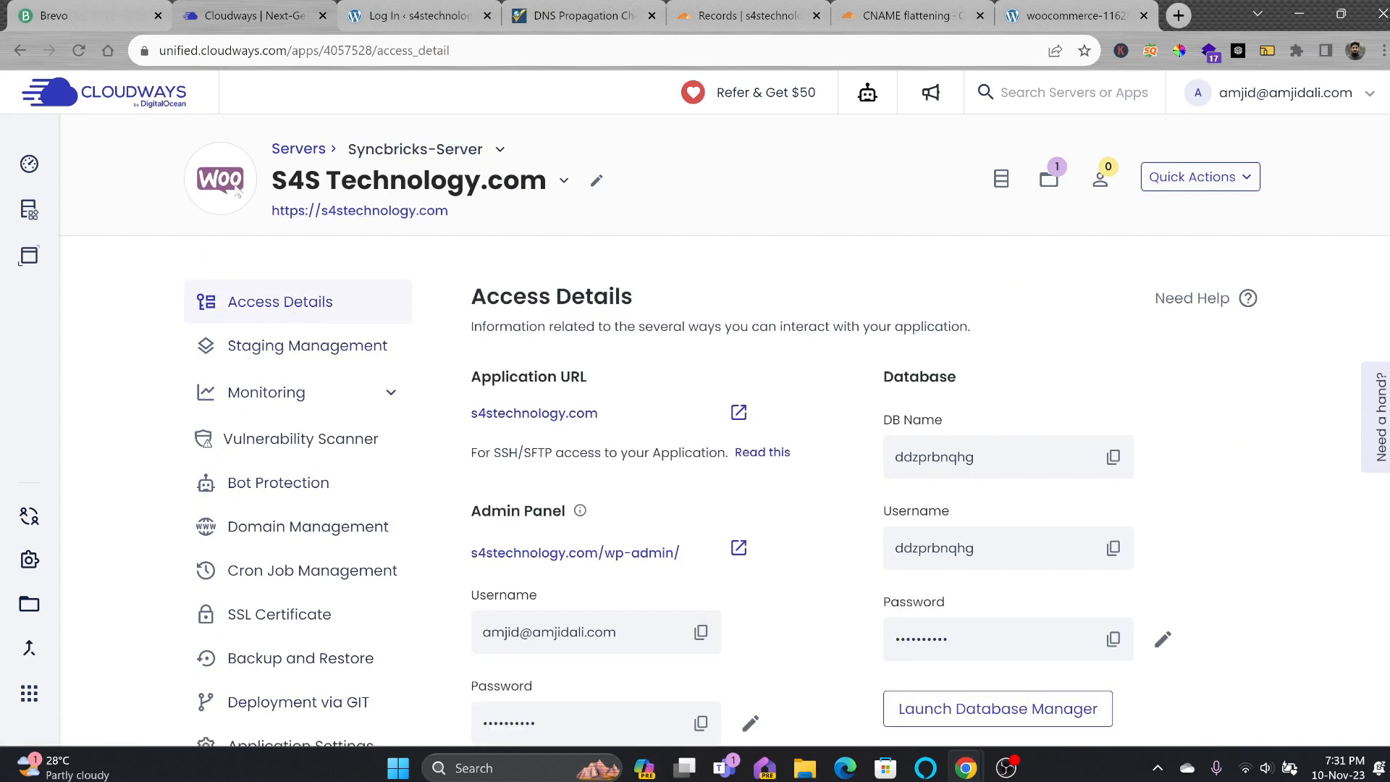
Copy the admin panel username from Cloudways into the WordPress login username field.
click(397, 20)
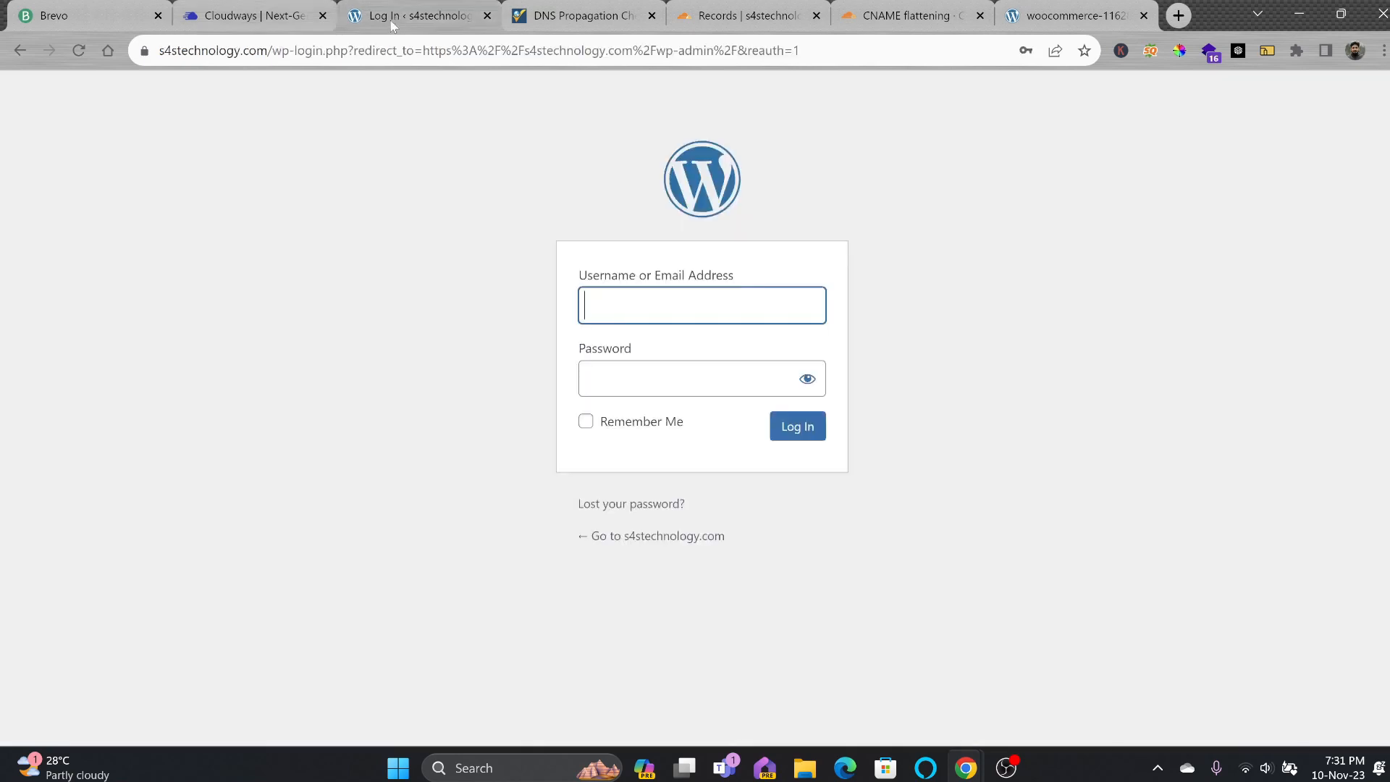
click(244, 24)
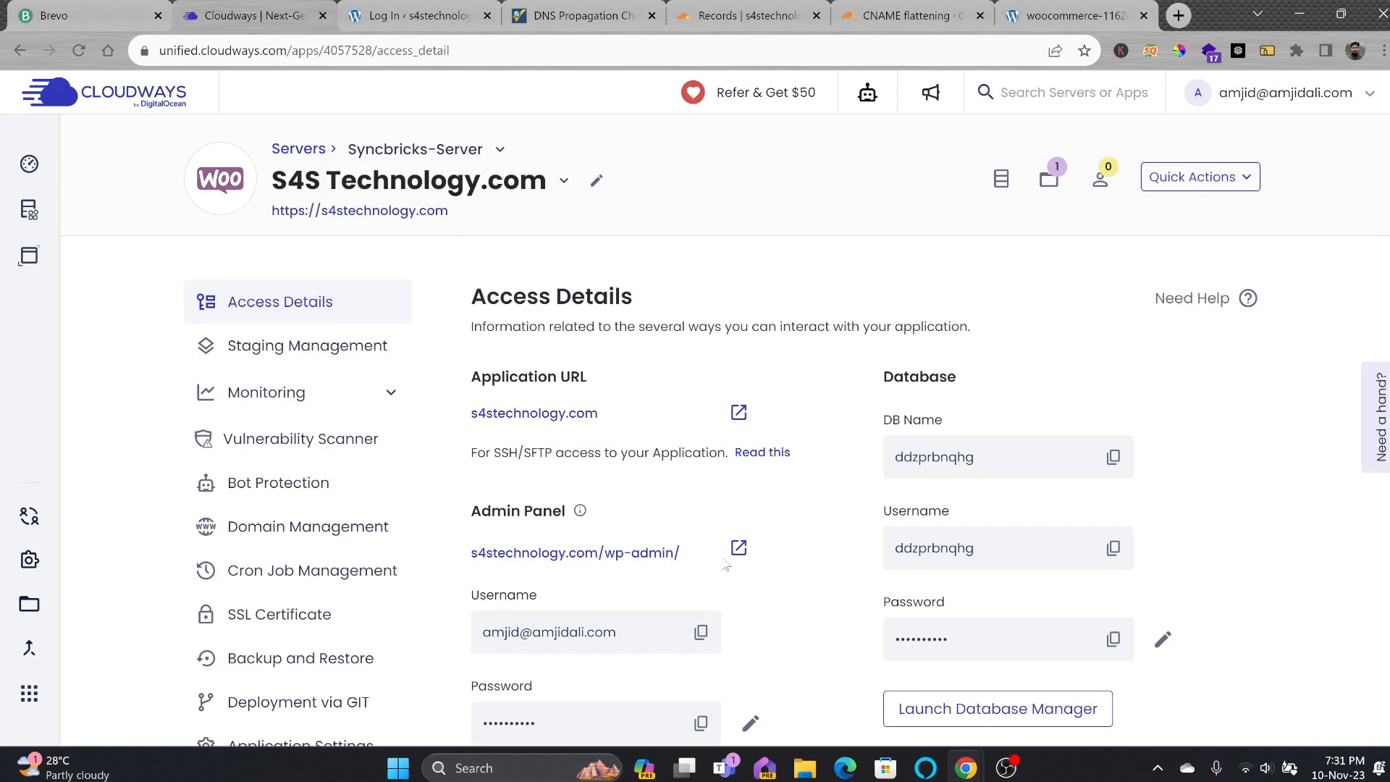
scroll(720, 563, down, 2)
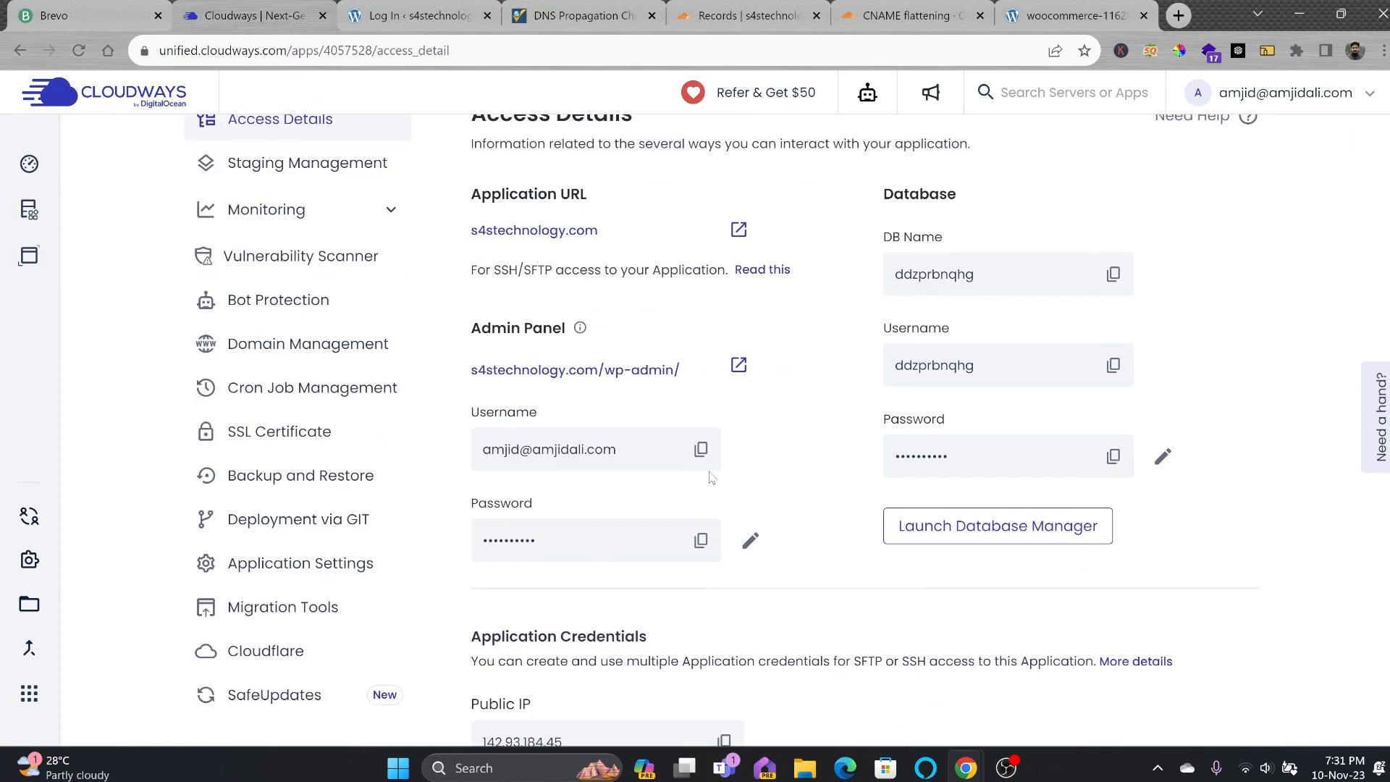
click(701, 449)
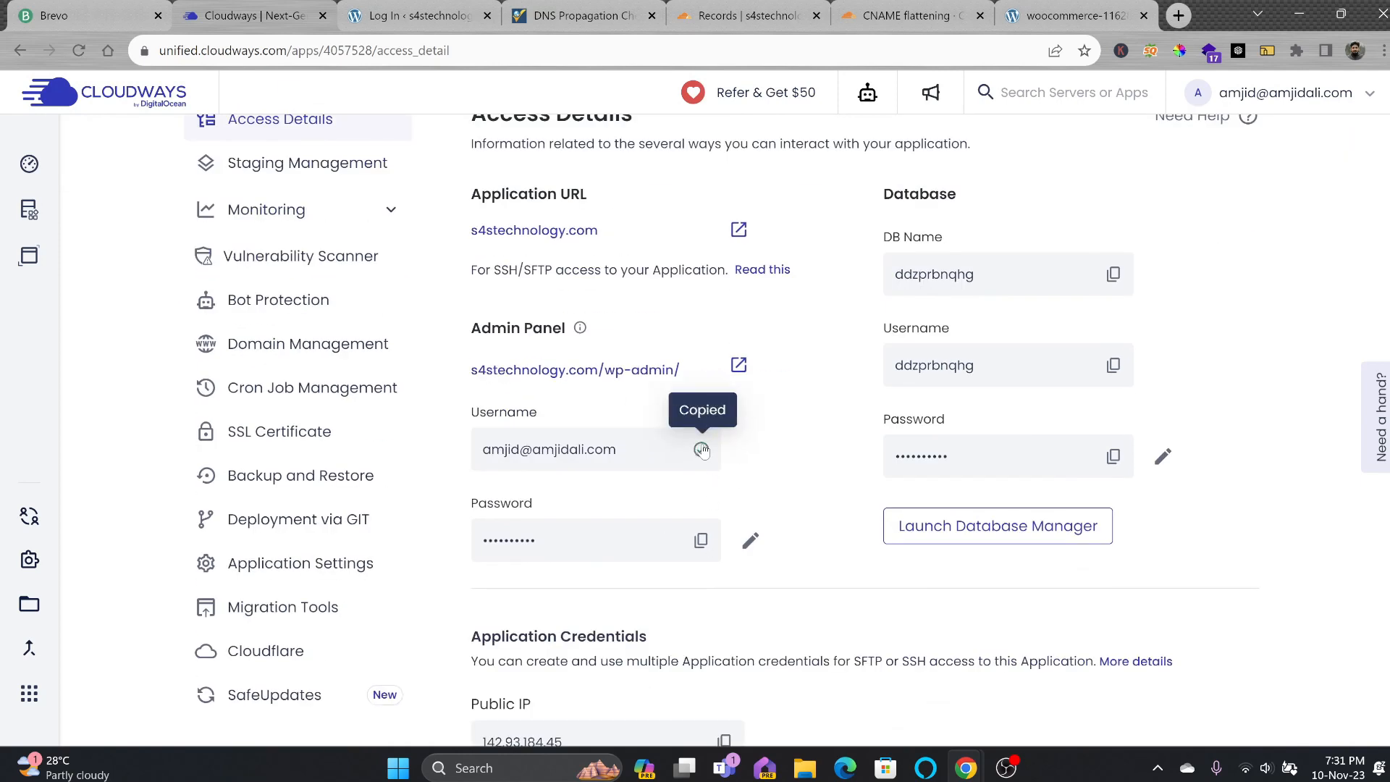
click(419, 20)
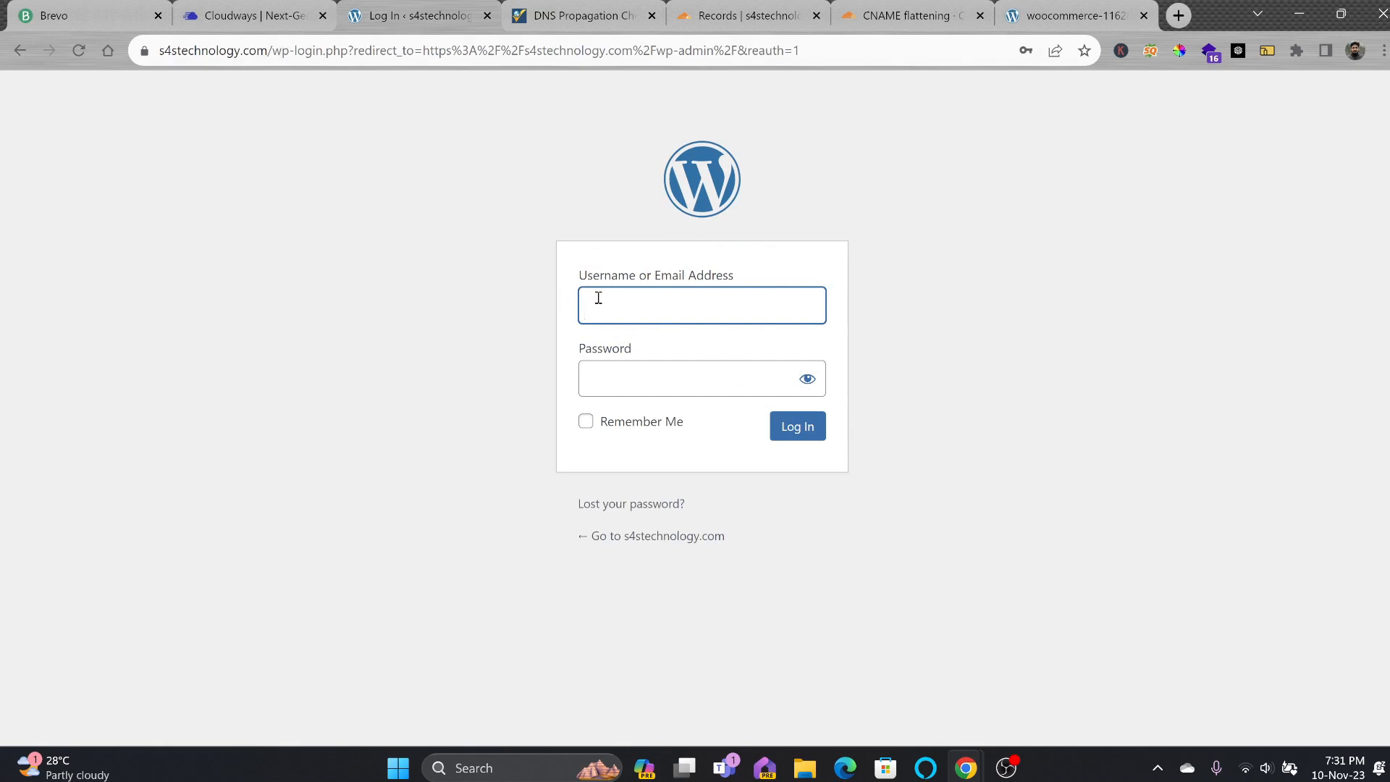
click(598, 298)
key(ctrl+v)
Copy the admin panel password from Cloudways into the WordPress login password field.
click(279, 21)
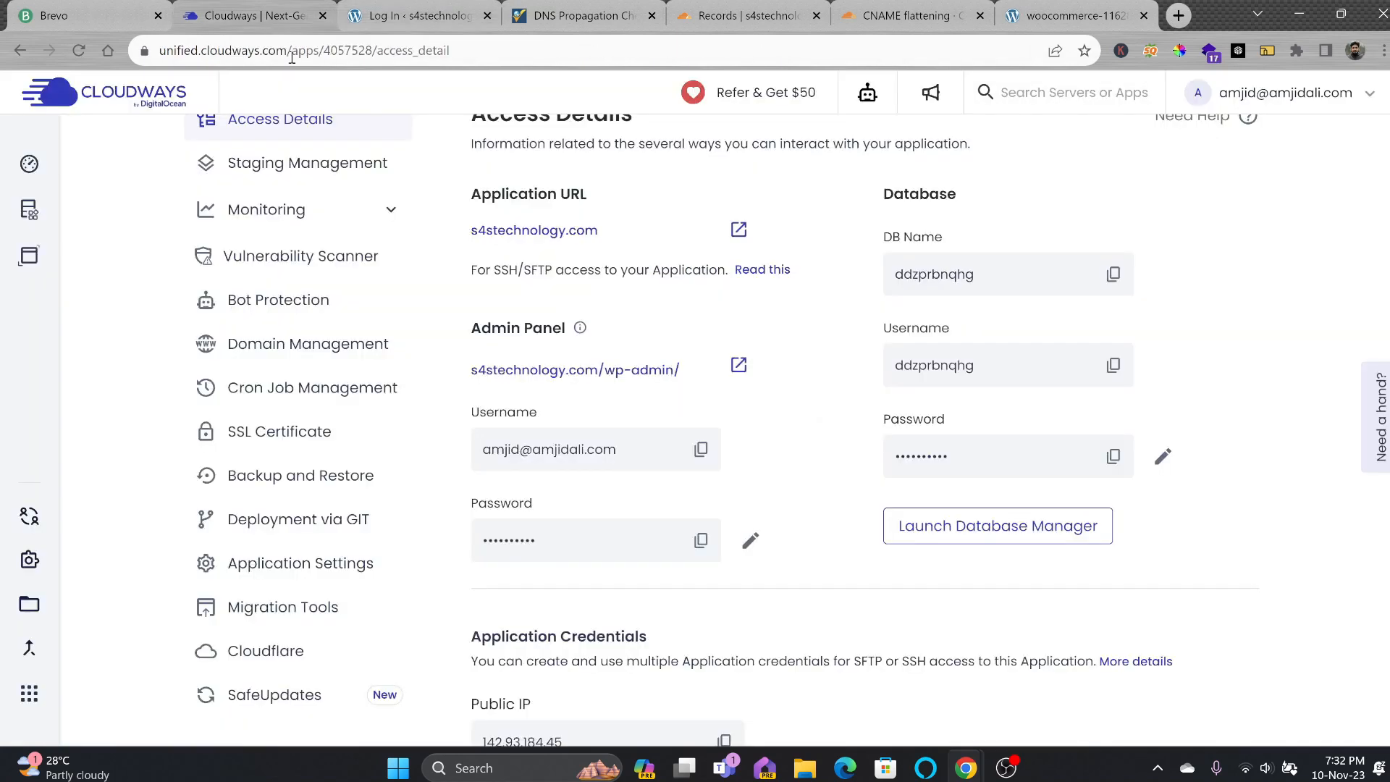
click(701, 540)
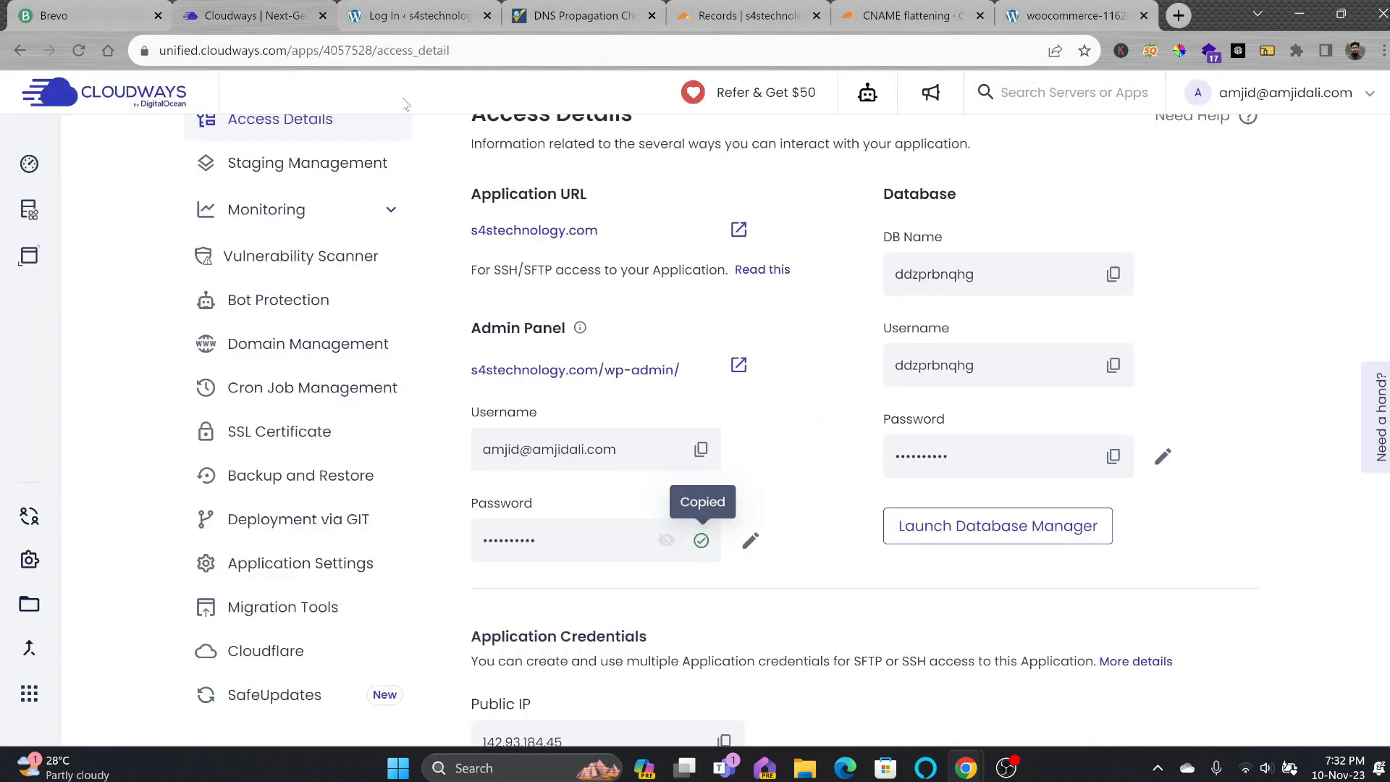
click(367, 20)
click(627, 388)
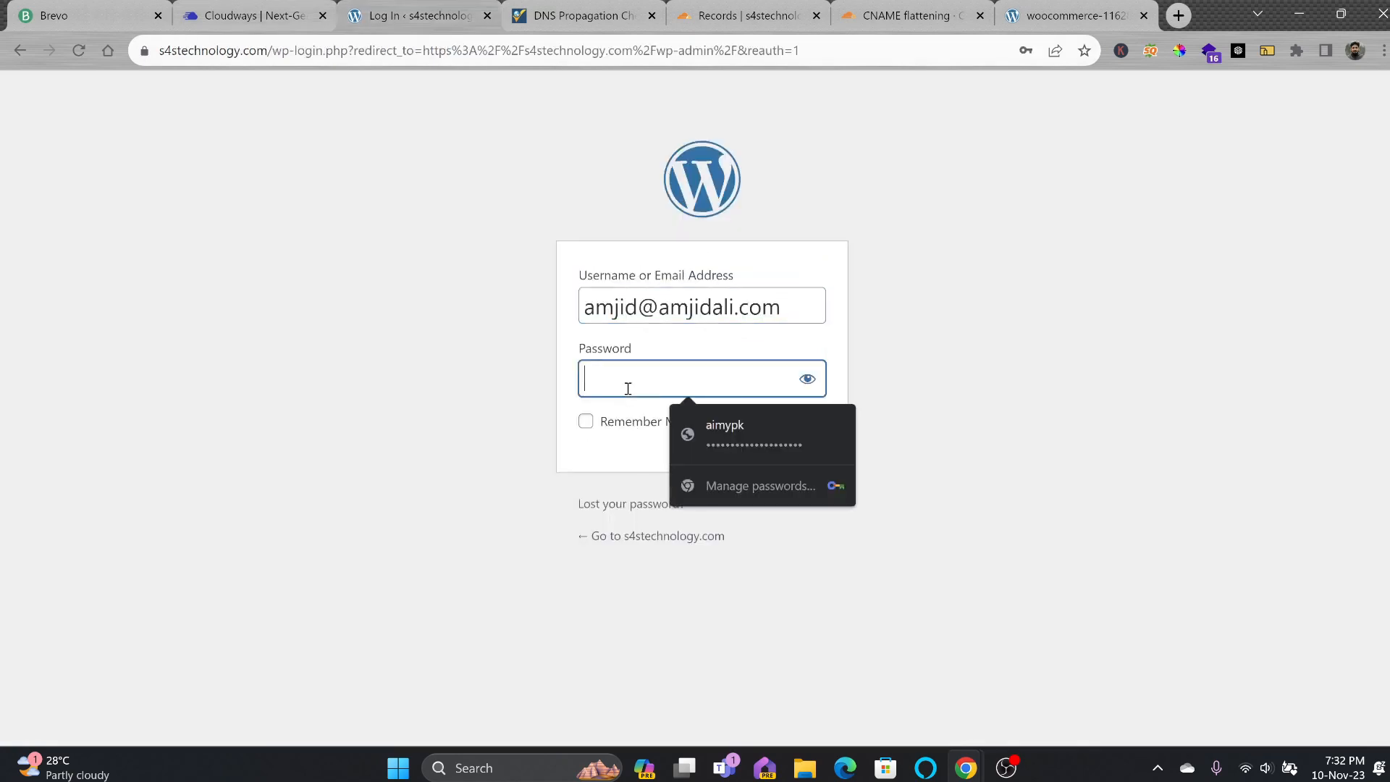
key(ctrl+v)
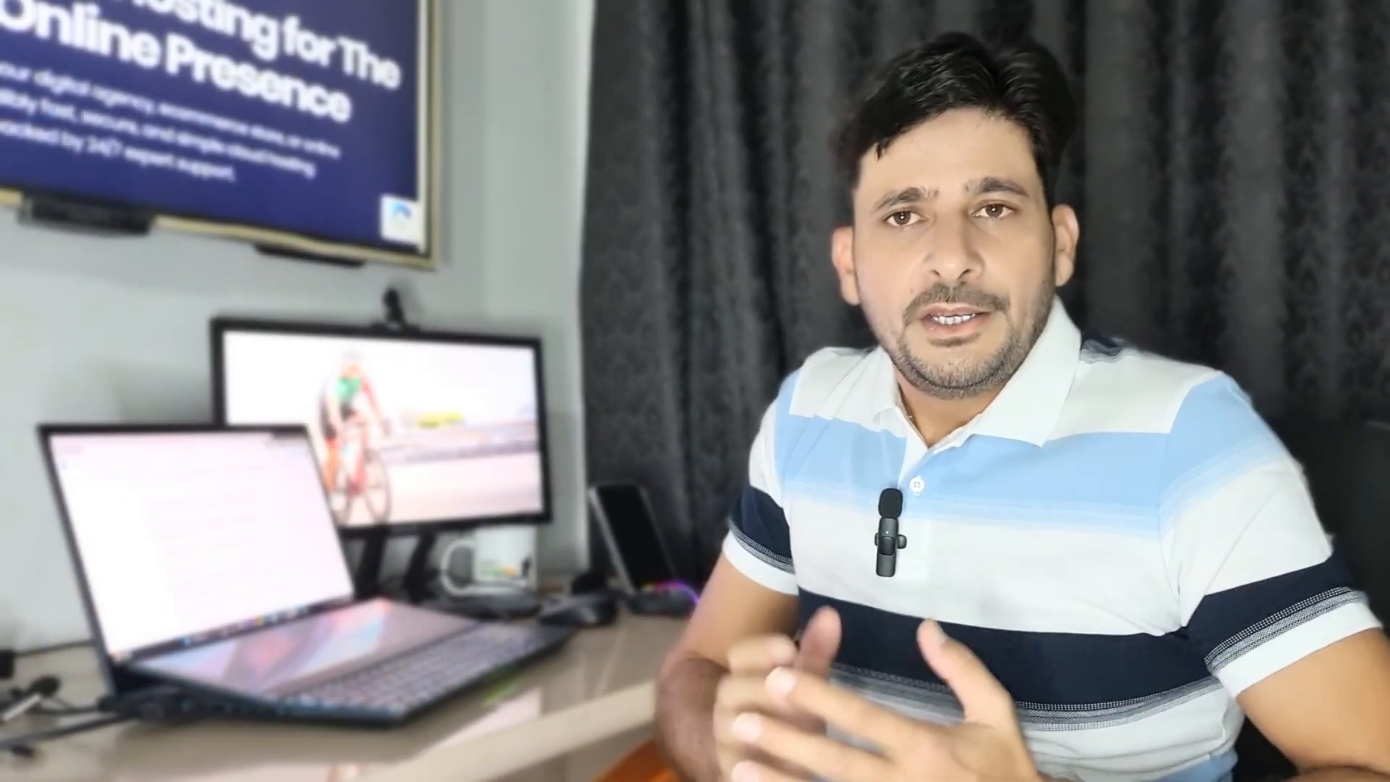
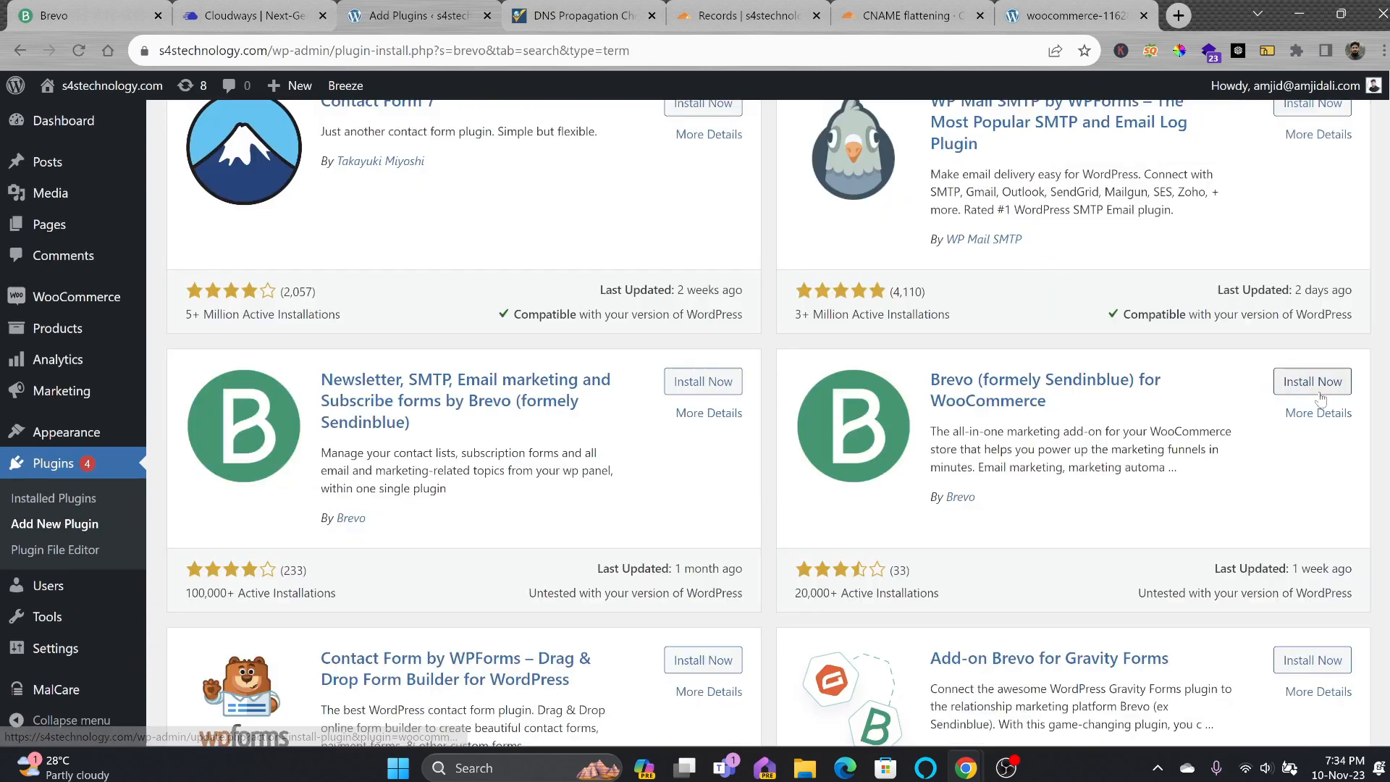
Install Brevo for WooCommerce and the Brevo newsletter/SMTP plugin, activate the WooCommerce one, and start connecting the account.
click(1312, 384)
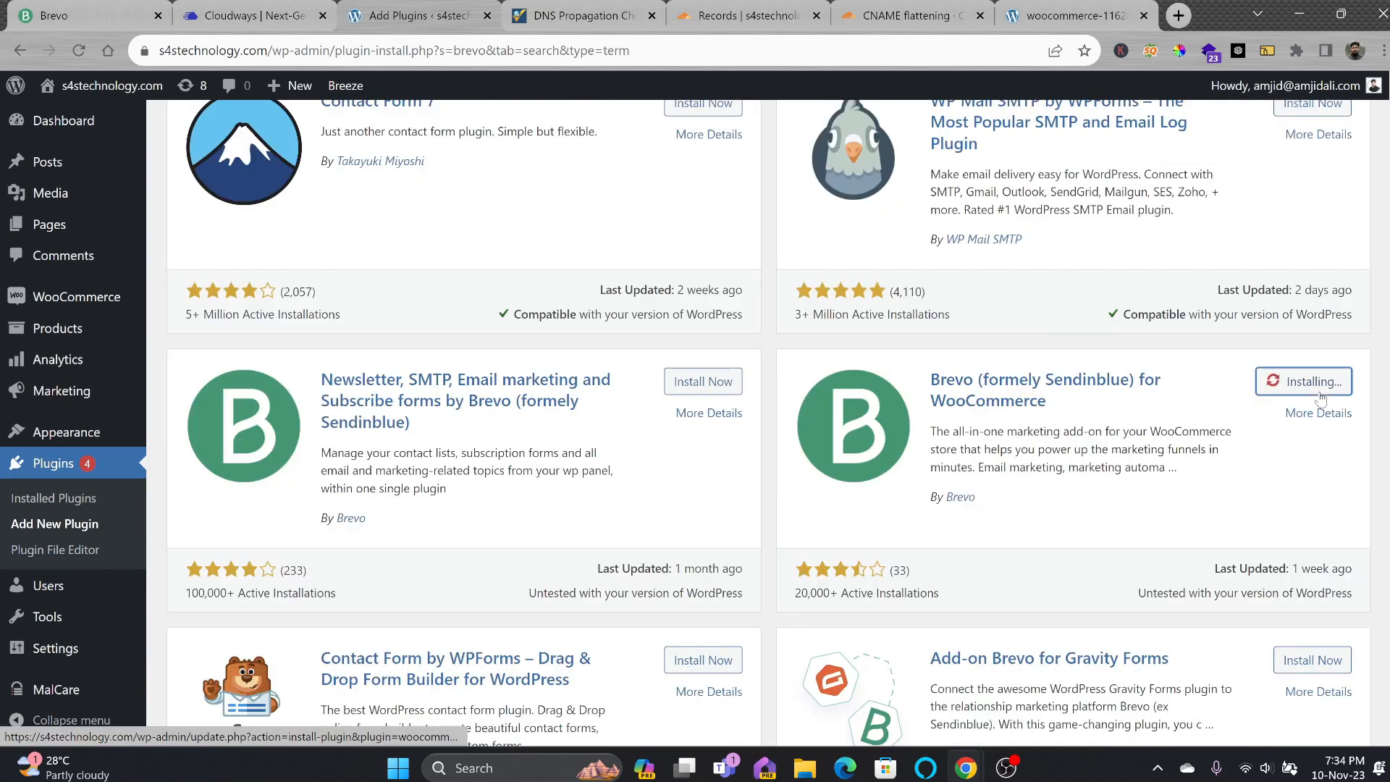
click(696, 382)
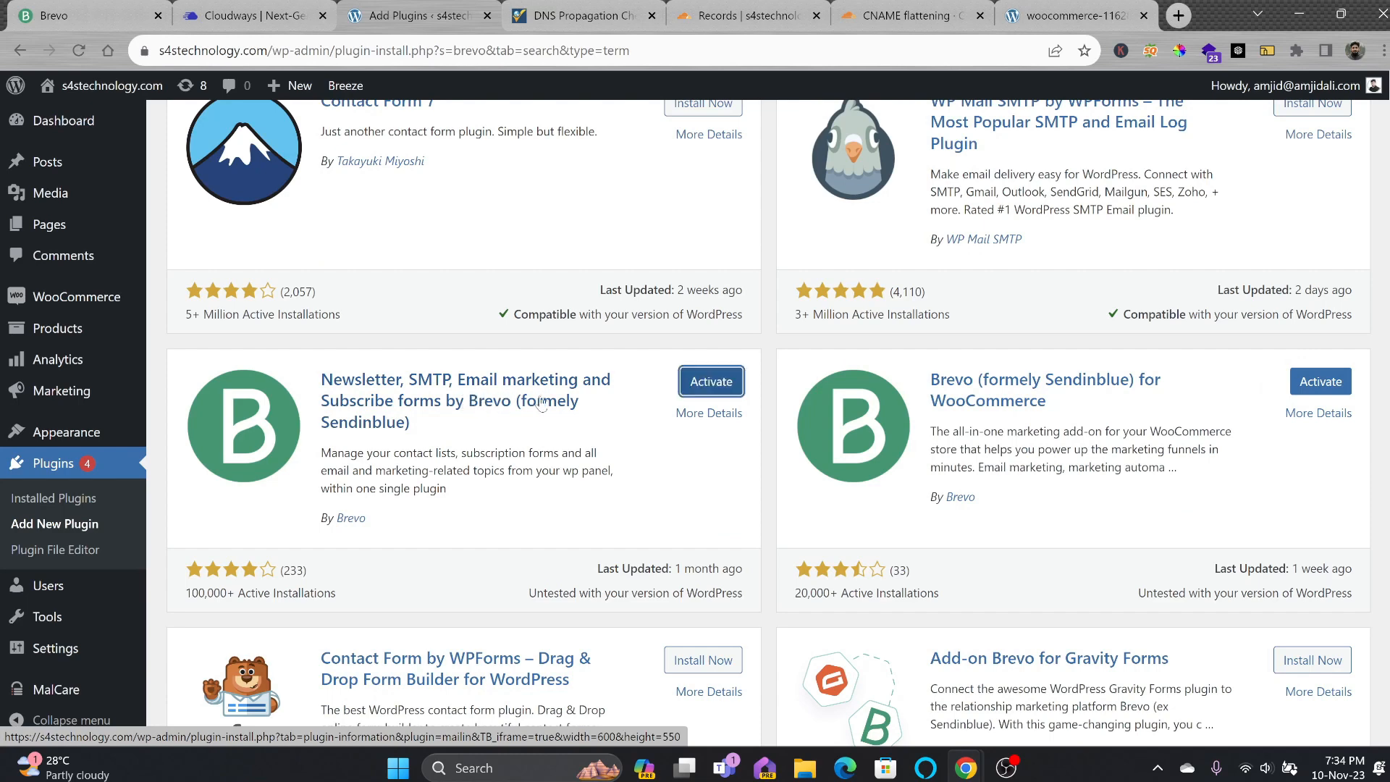
click(695, 383)
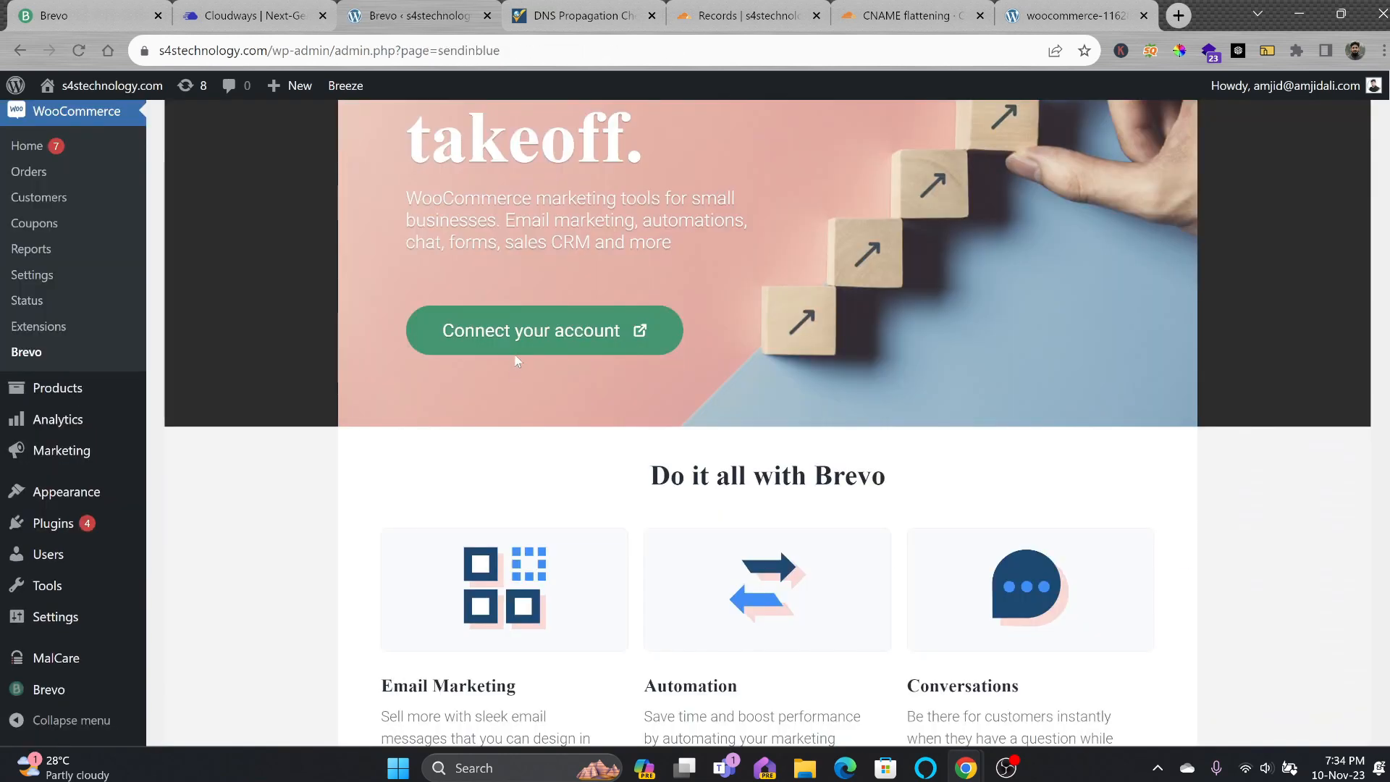
scroll(517, 360, up, 1)
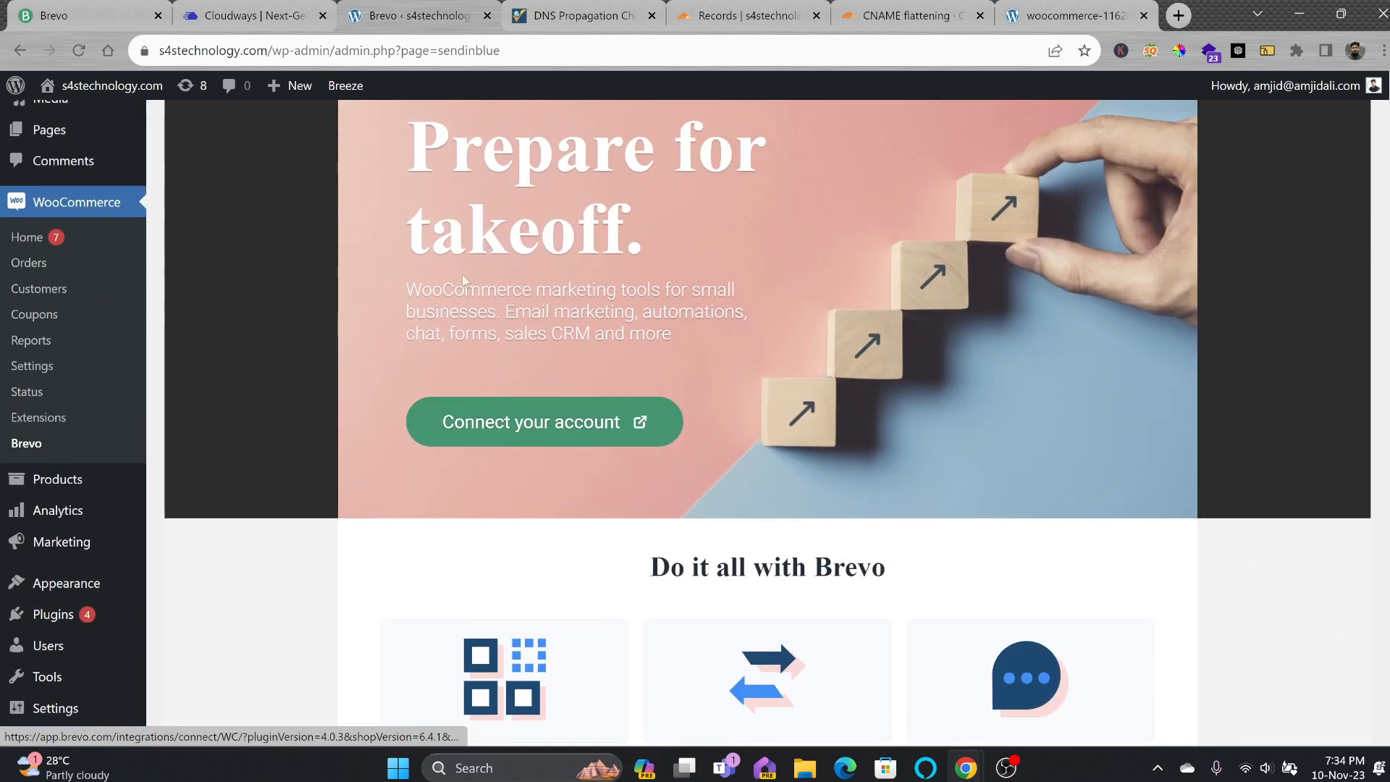
scroll(462, 281, up, 2)
click(429, 241)
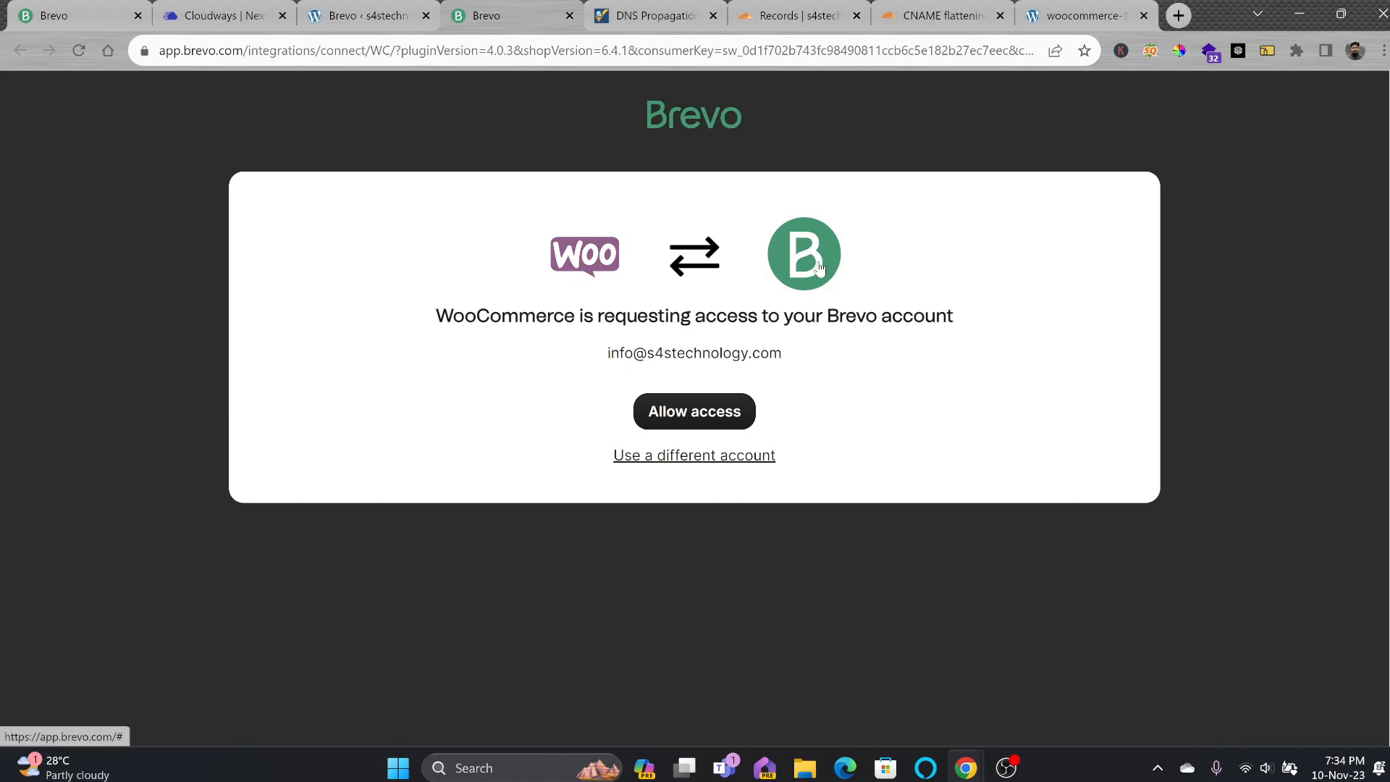
Allow WooCommerce access and activate the store integration in Brevo, then return to WordPress.
click(679, 414)
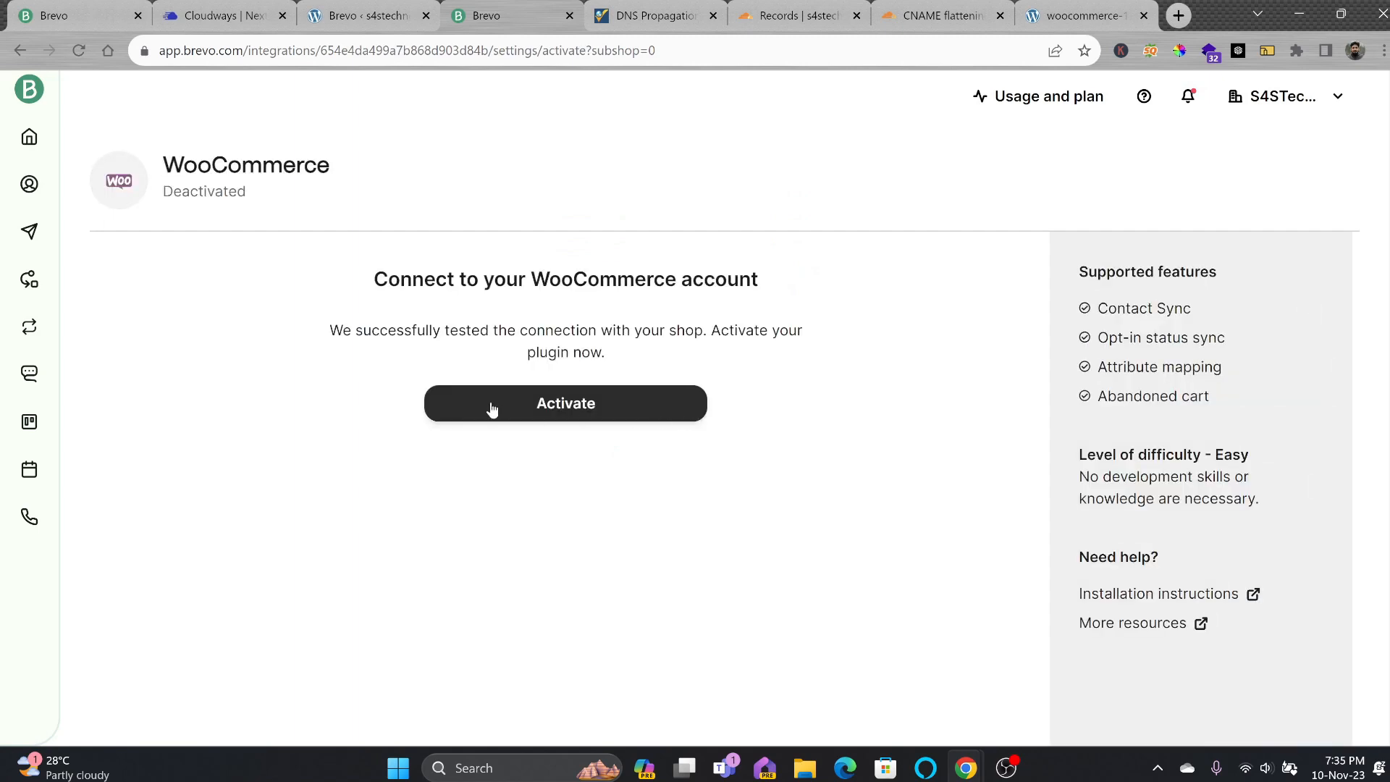
click(530, 406)
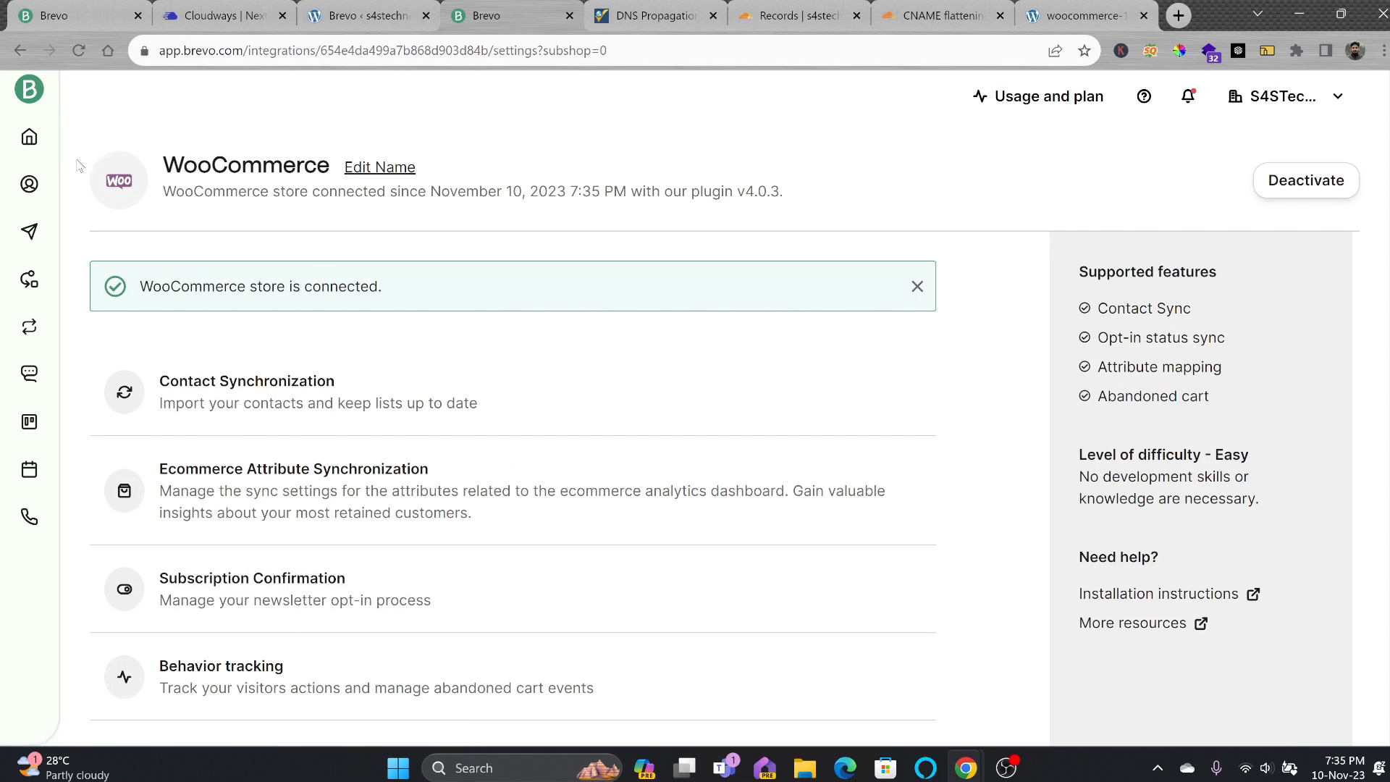
scroll(217, 434, down, 4)
key(ctrl+shift+Tab)
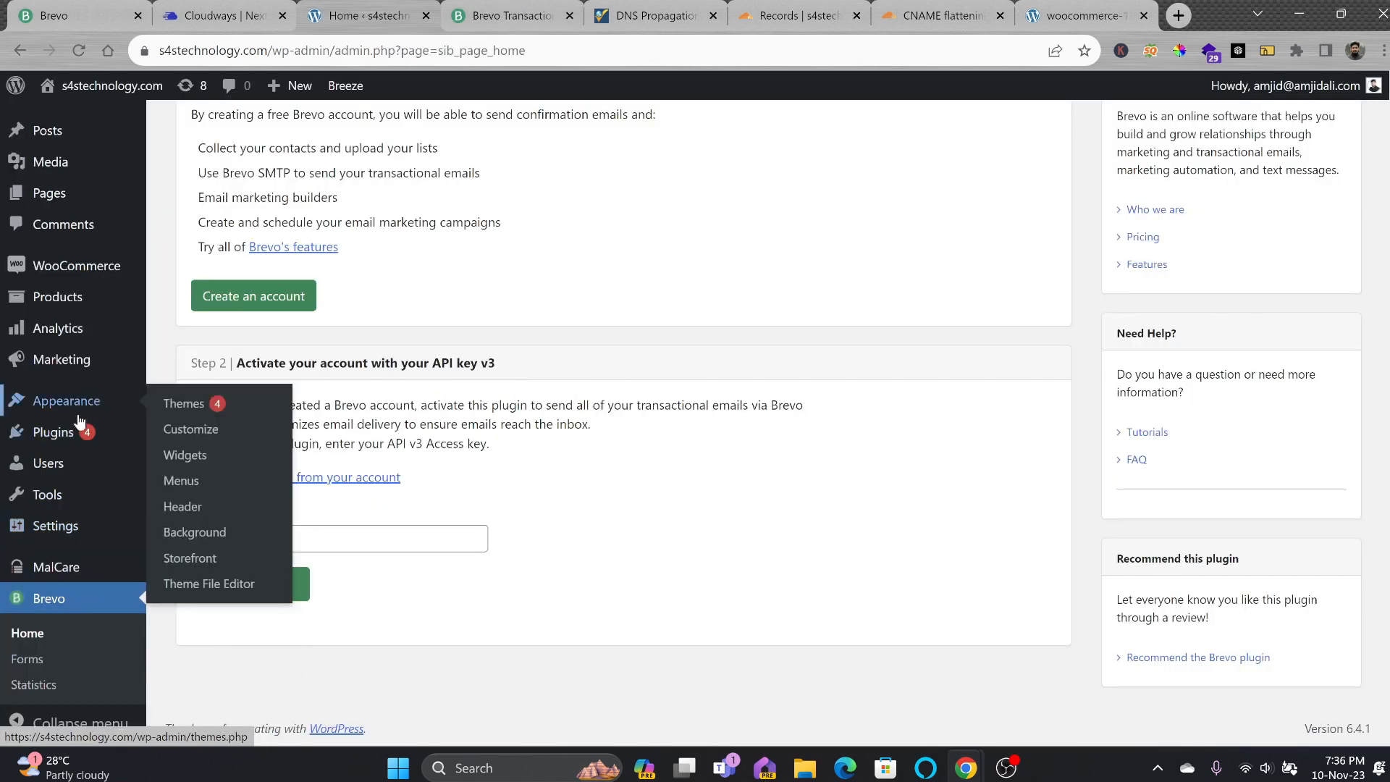
Generate a new Brevo v3 API key named 'WordPress-Plugin'.
mouse_move(67, 443)
click(181, 441)
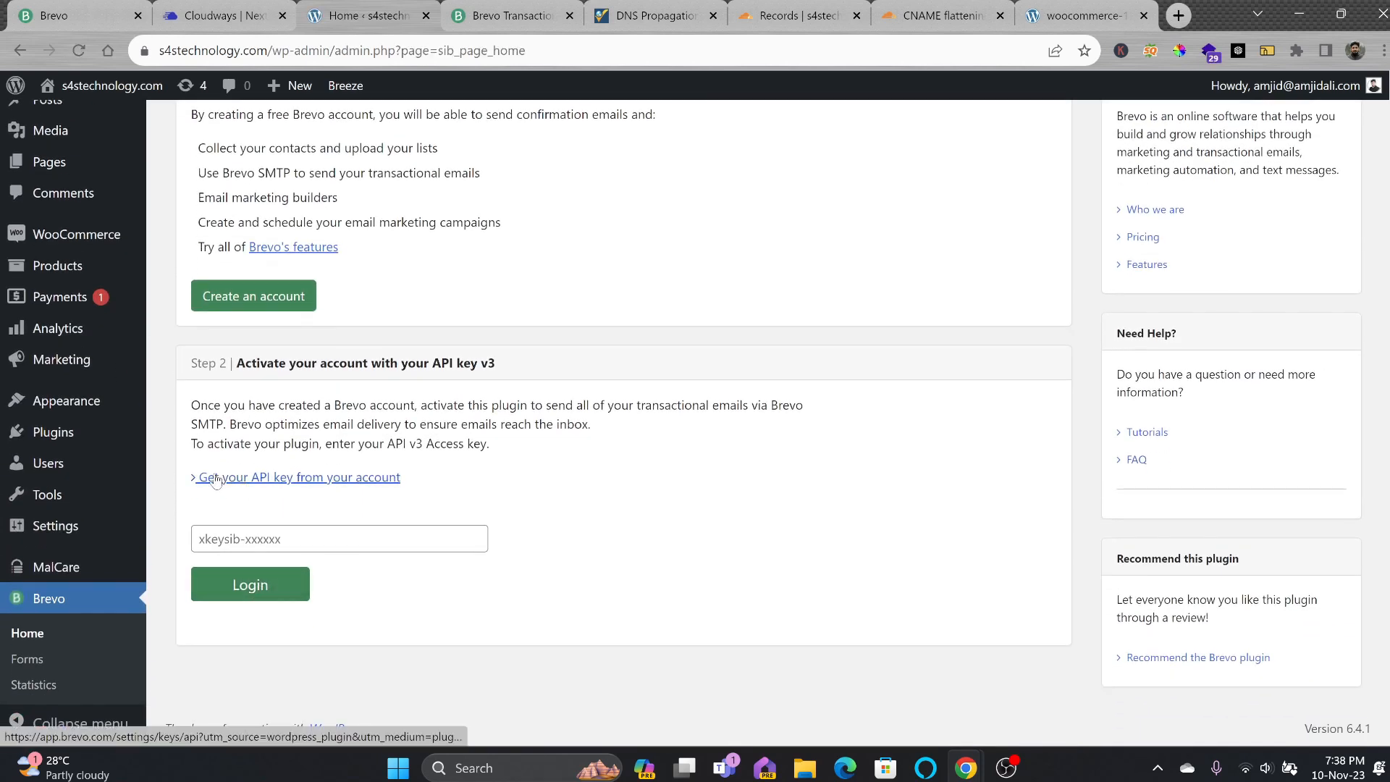
click(222, 253)
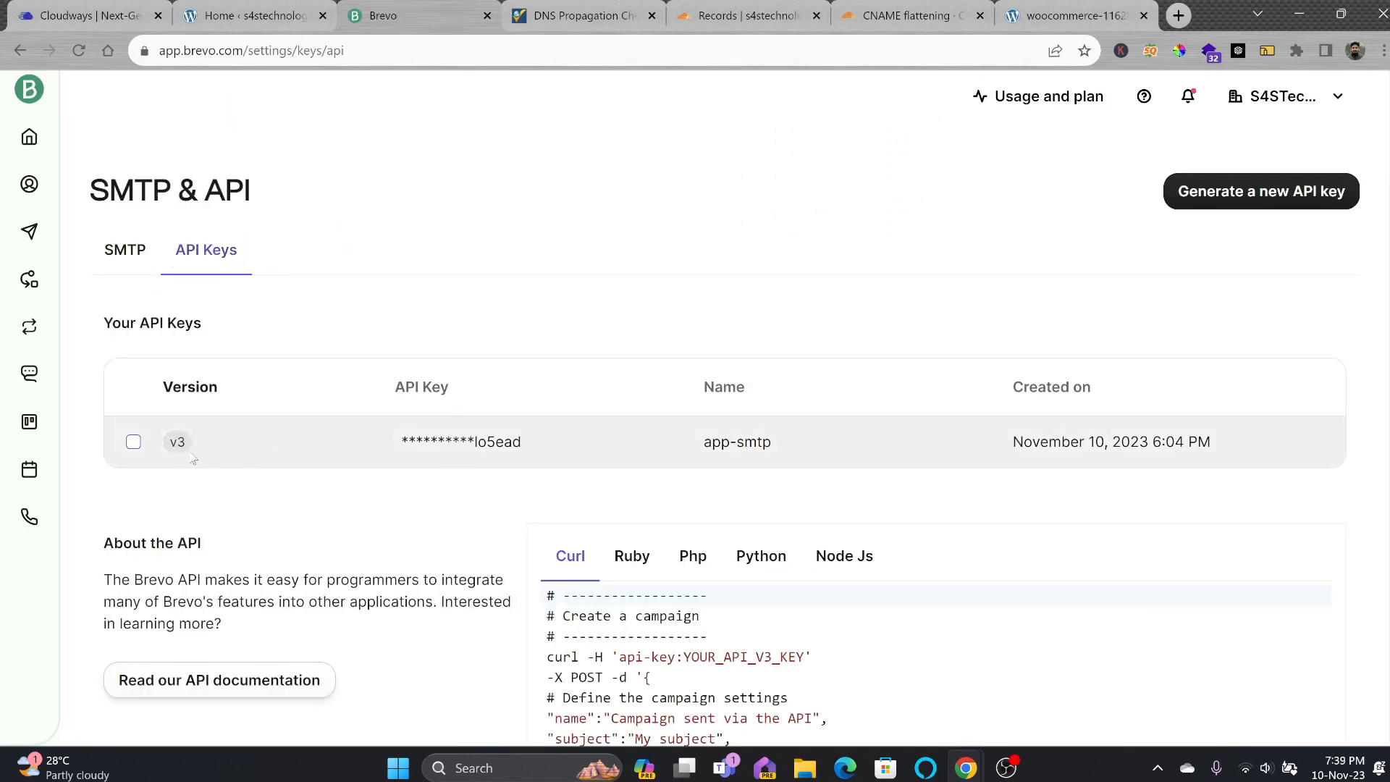
click(1262, 191)
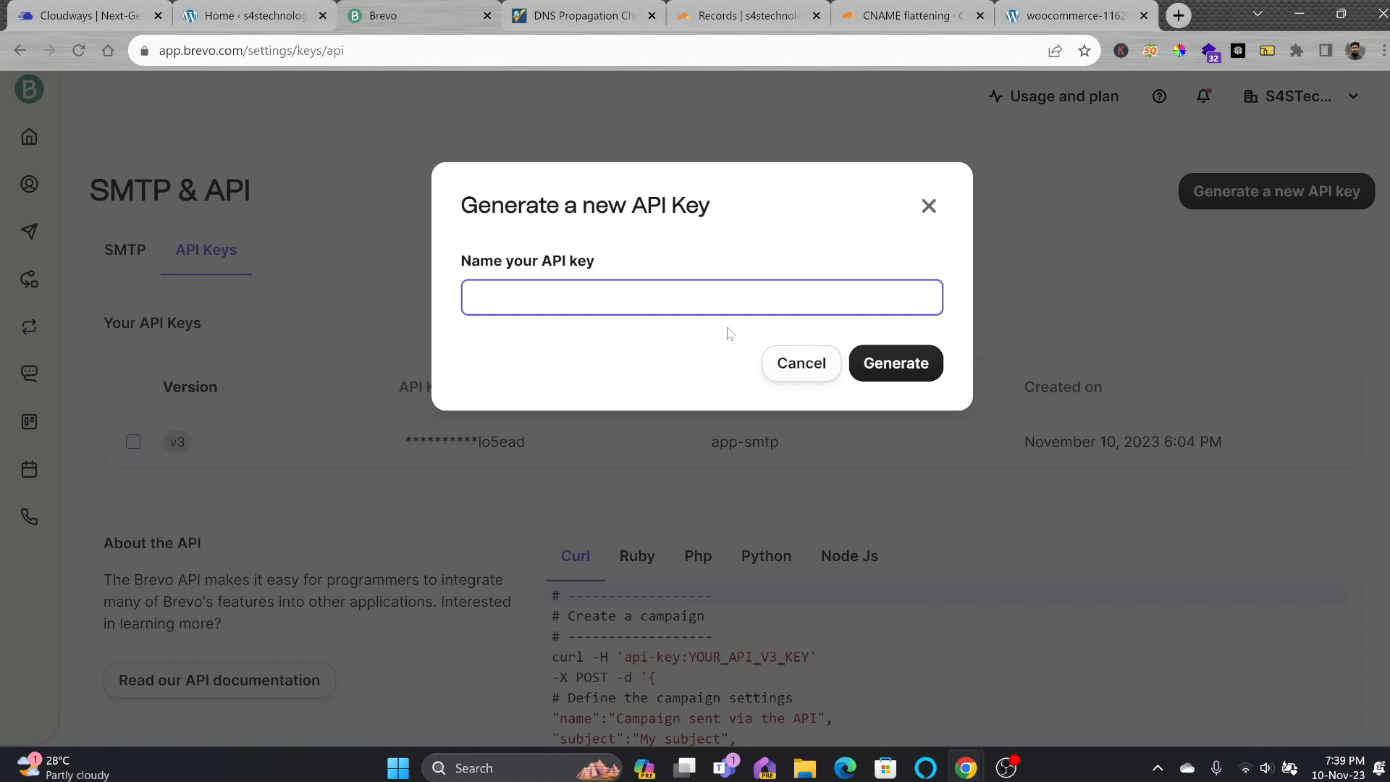
text(WordPress-Plugin)
click(891, 365)
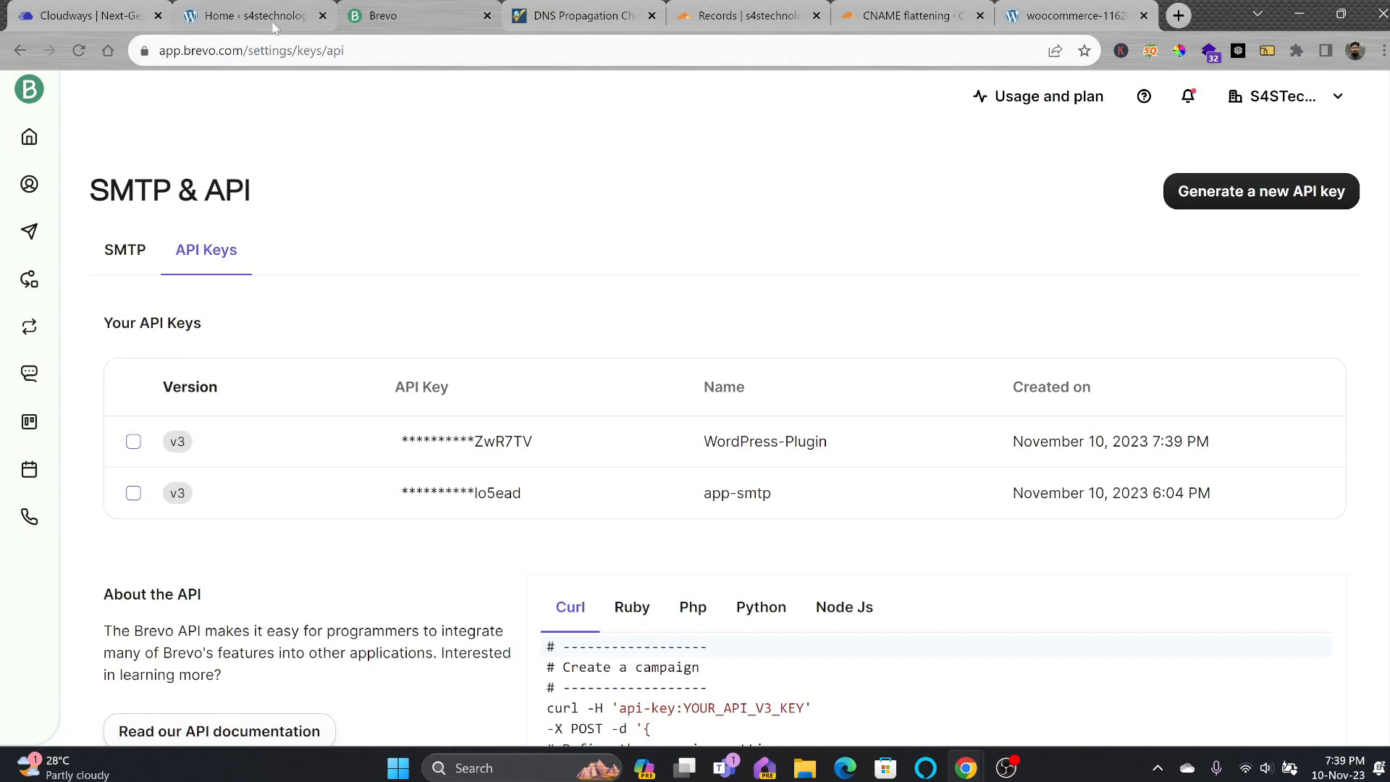
Paste the new API key into the WordPress Brevo plugin's key field.
click(274, 22)
click(253, 603)
key(ctrl+a)
key(ctrl+v)
Log in with the key and enable Brevo transactional emails and marketing automation.
click(250, 649)
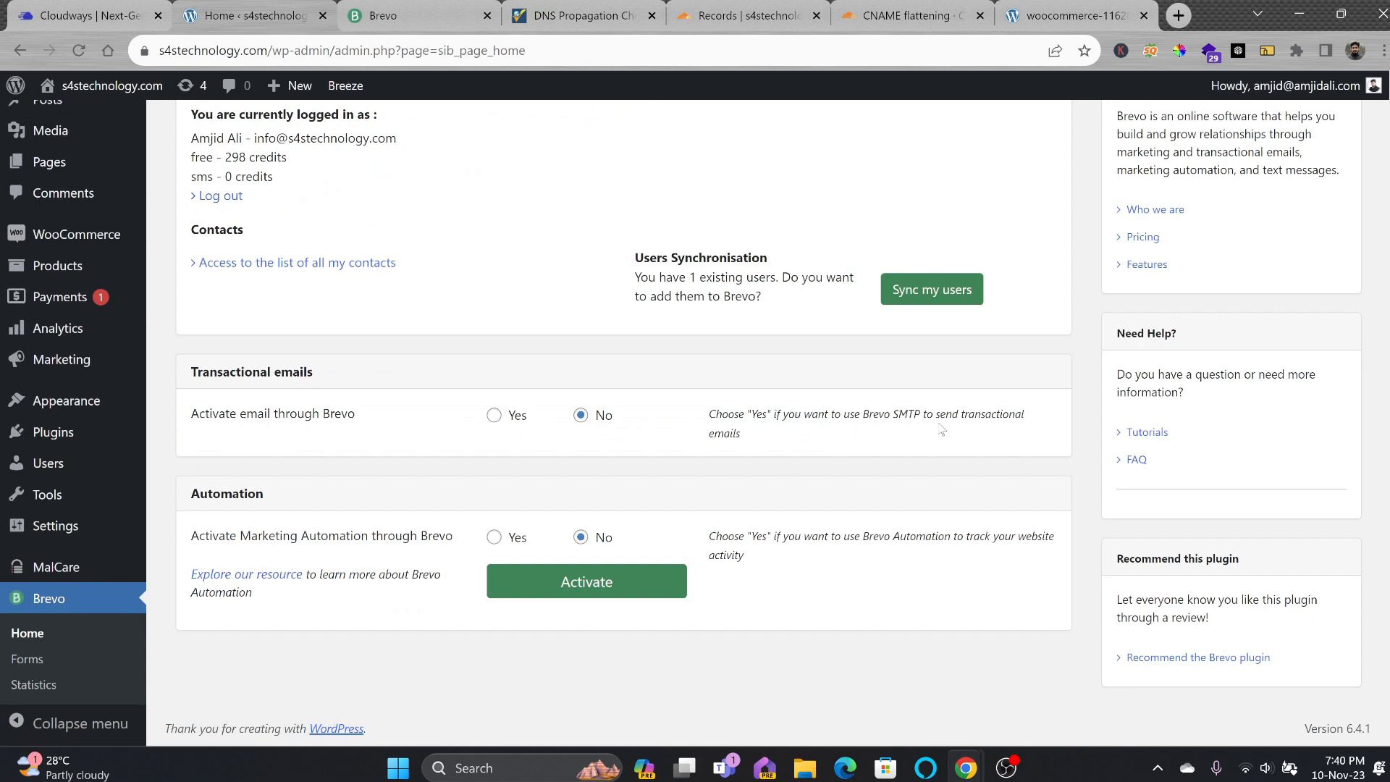
click(494, 415)
scroll(224, 590, down, 1)
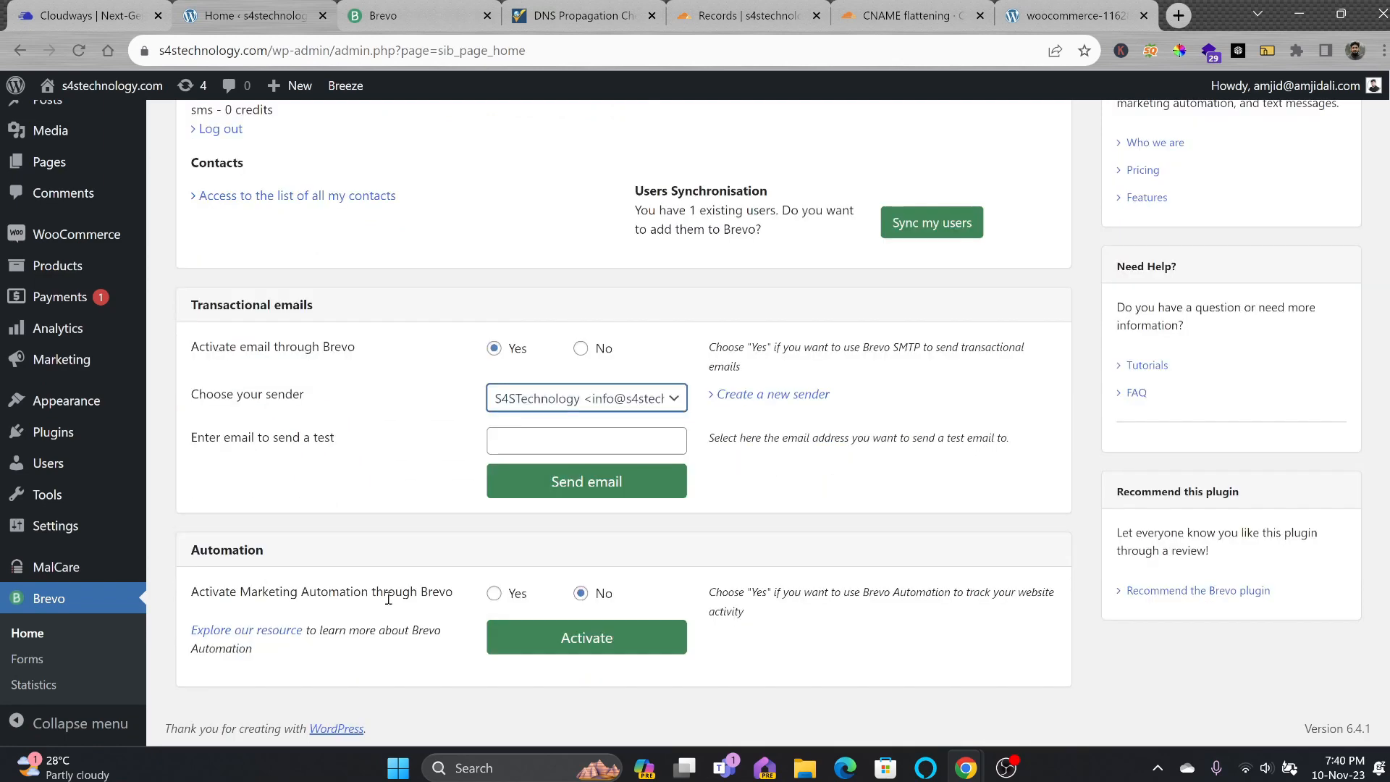
click(494, 593)
click(572, 641)
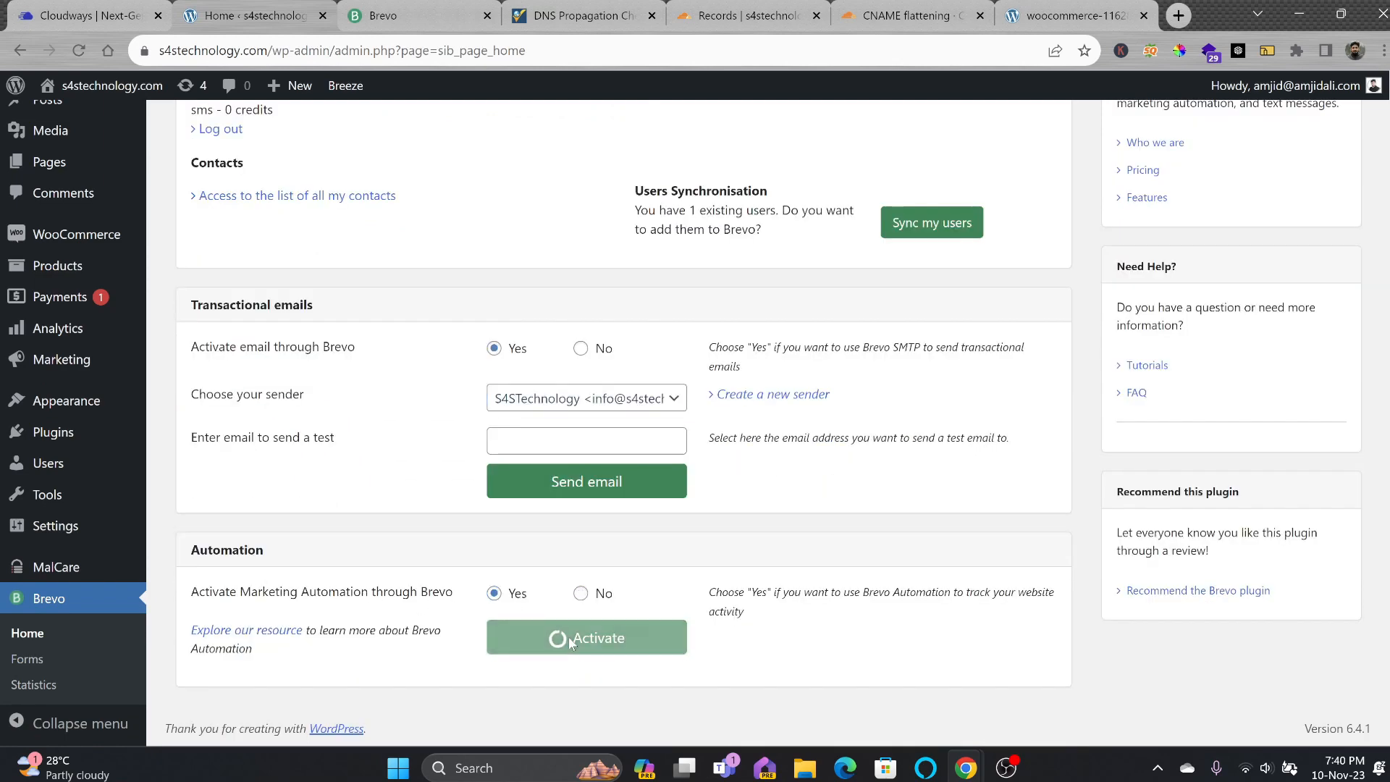
Send a Brevo test email to the test recipient's e-mail address.
click(600, 375)
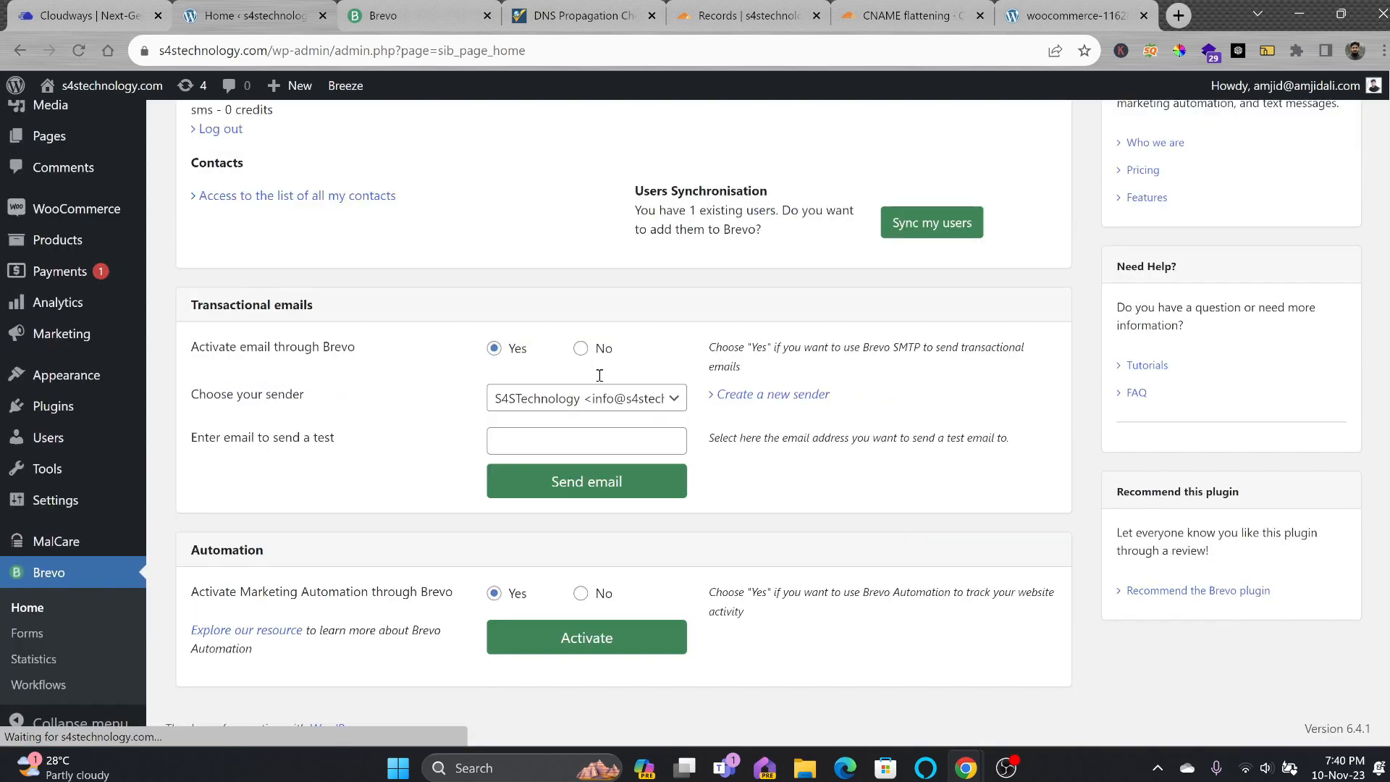
click(588, 444)
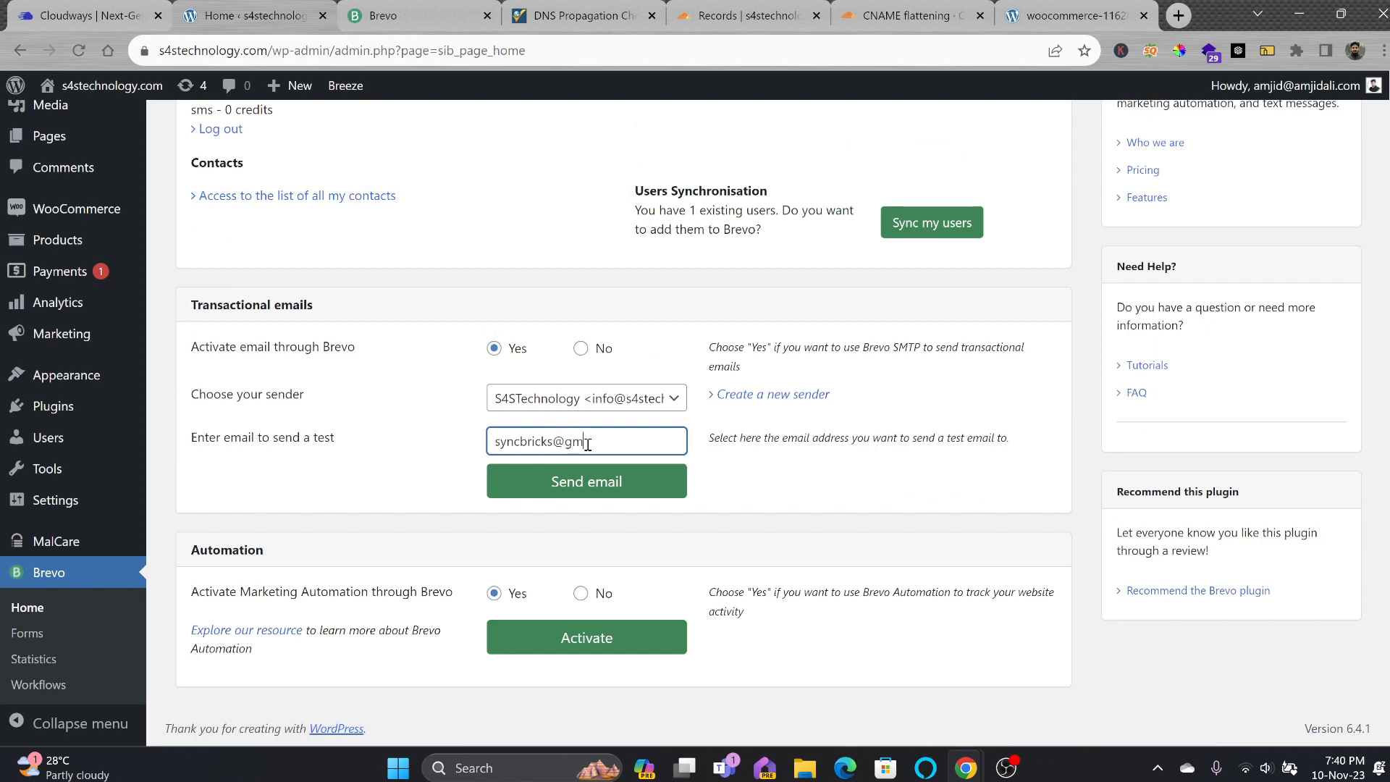
click(591, 480)
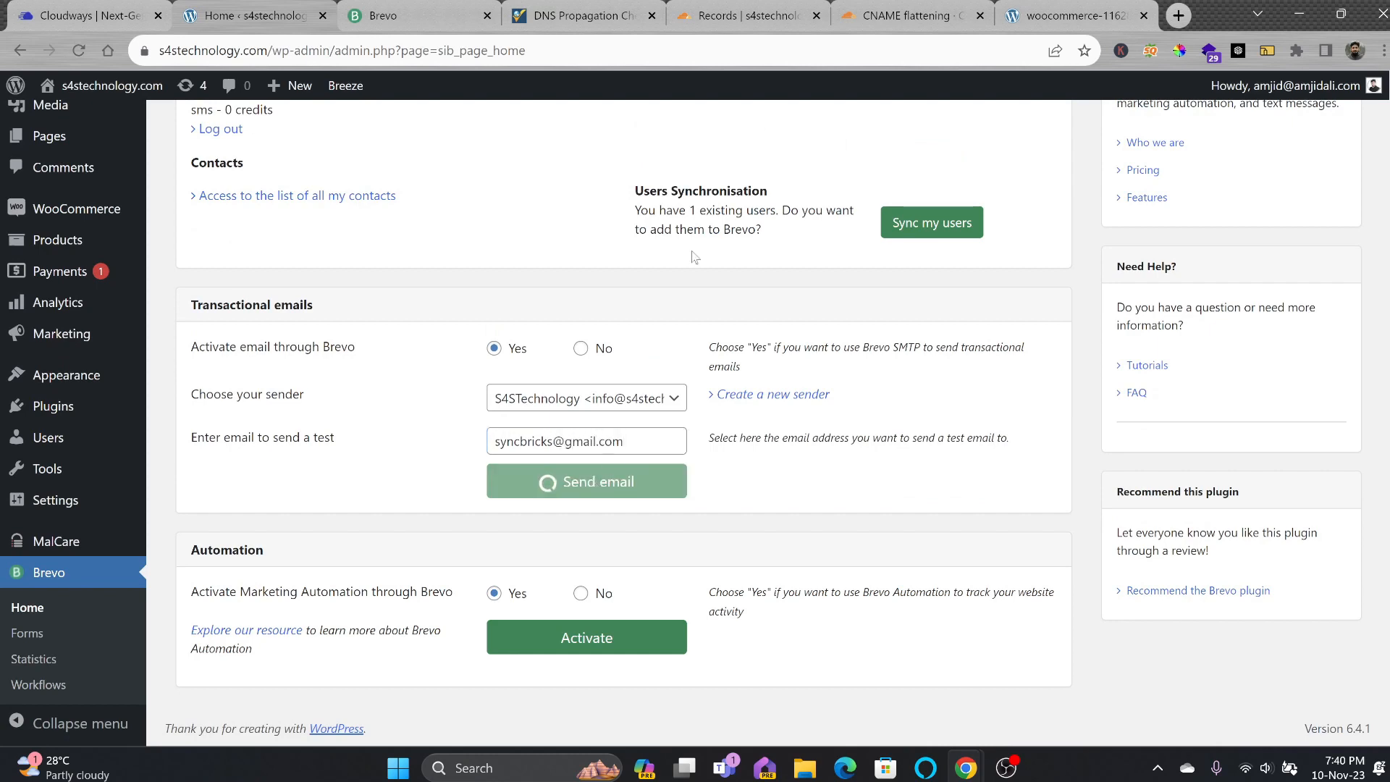
Read the Brevo SMTP test email in Gmail, then return to the WordPress Brevo settings.
click(1179, 16)
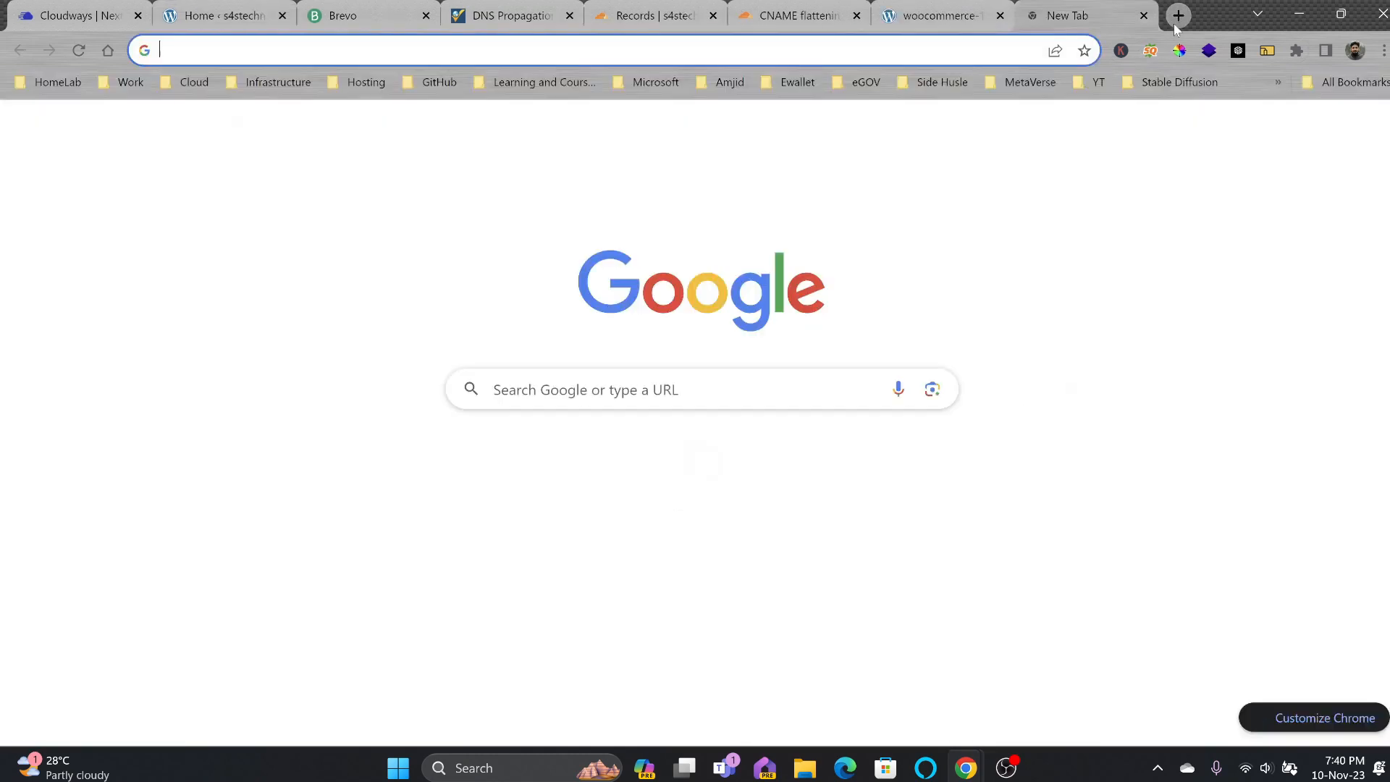
click(695, 454)
click(693, 291)
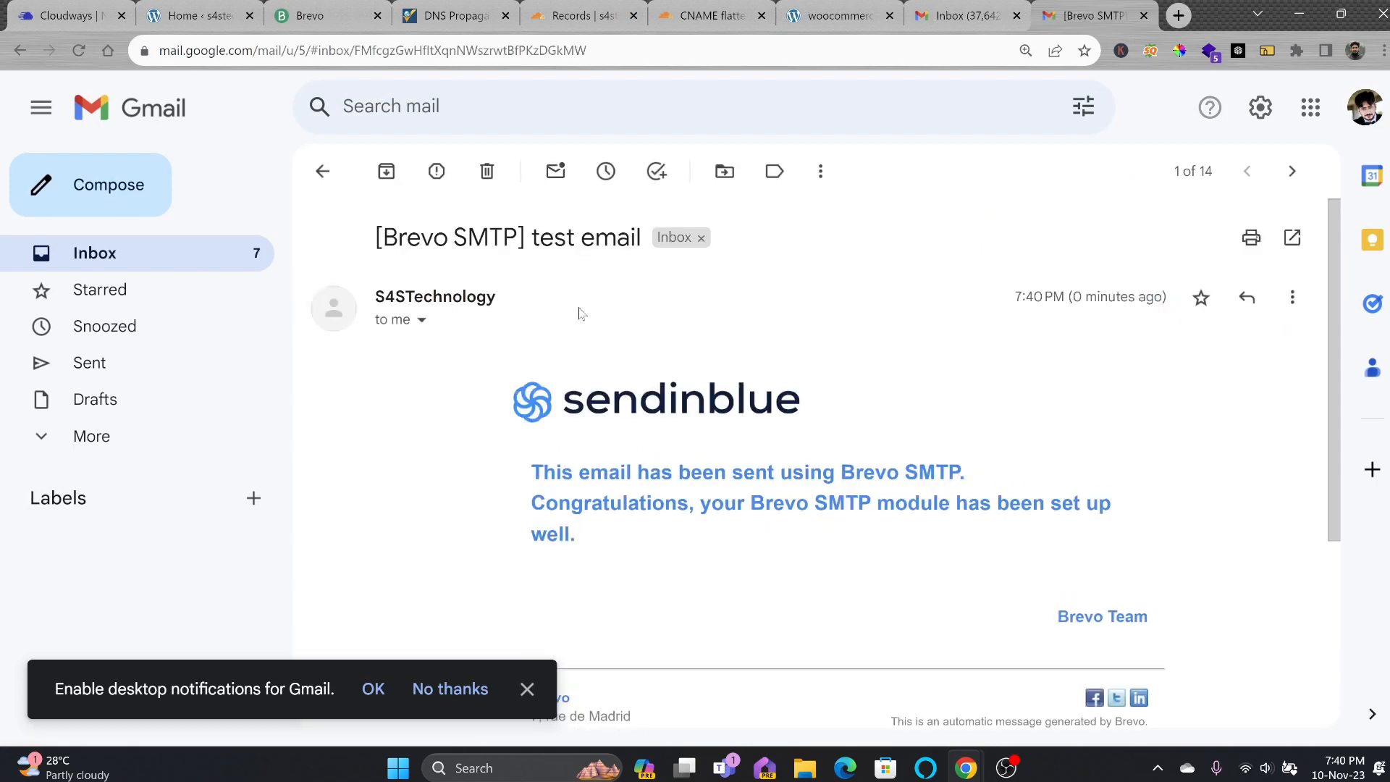
scroll(652, 362, down, 6)
scroll(646, 378, up, 5)
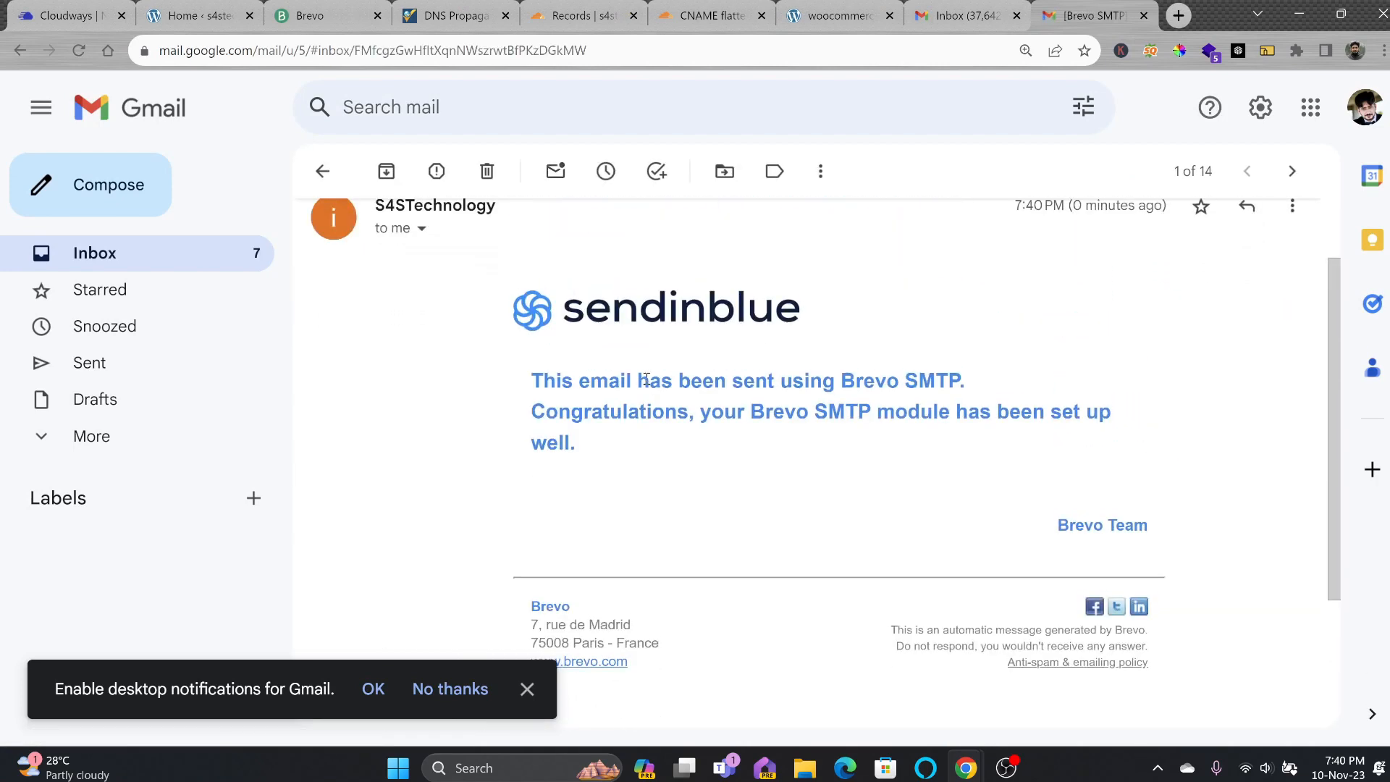
triple_click(609, 389)
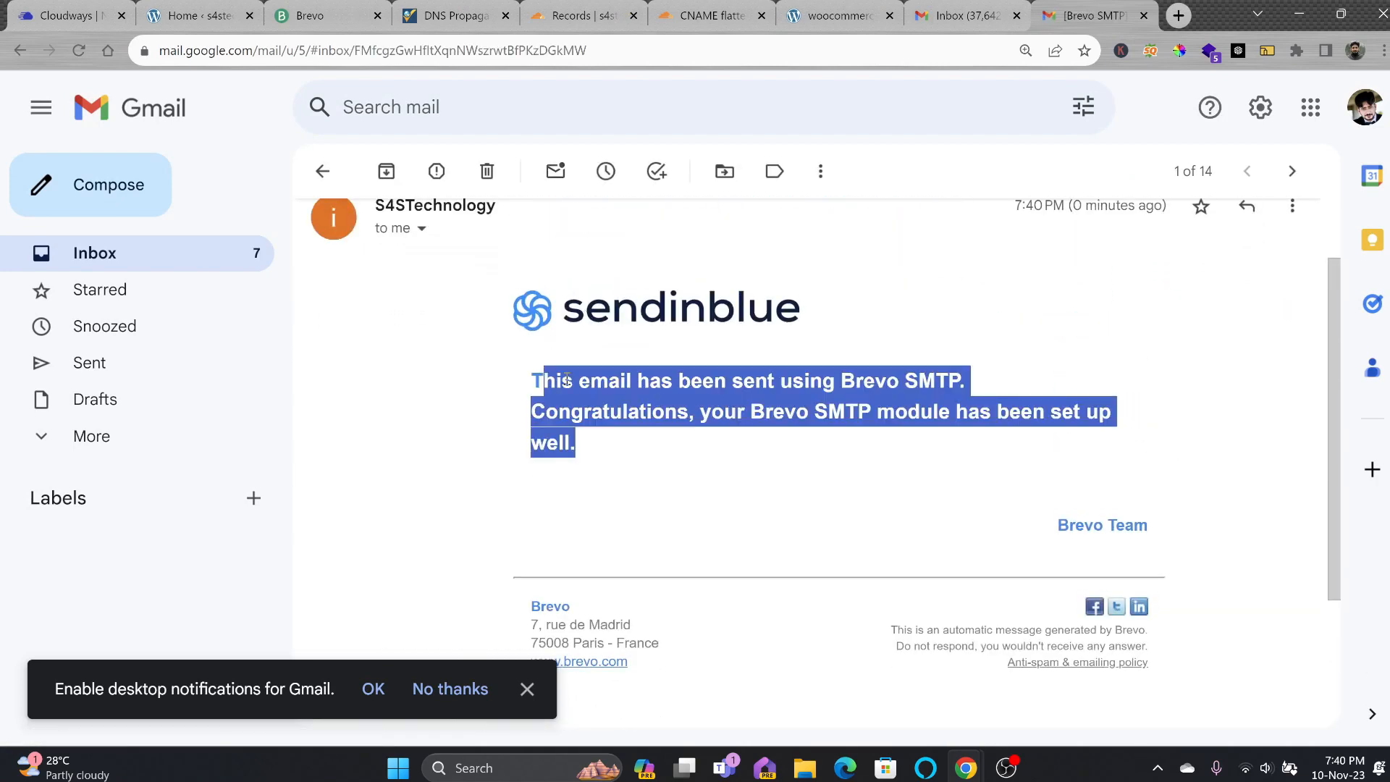
click(195, 15)
View the store's home page, then go back to the WordPress Brevo admin page.
scroll(580, 578, down, 1)
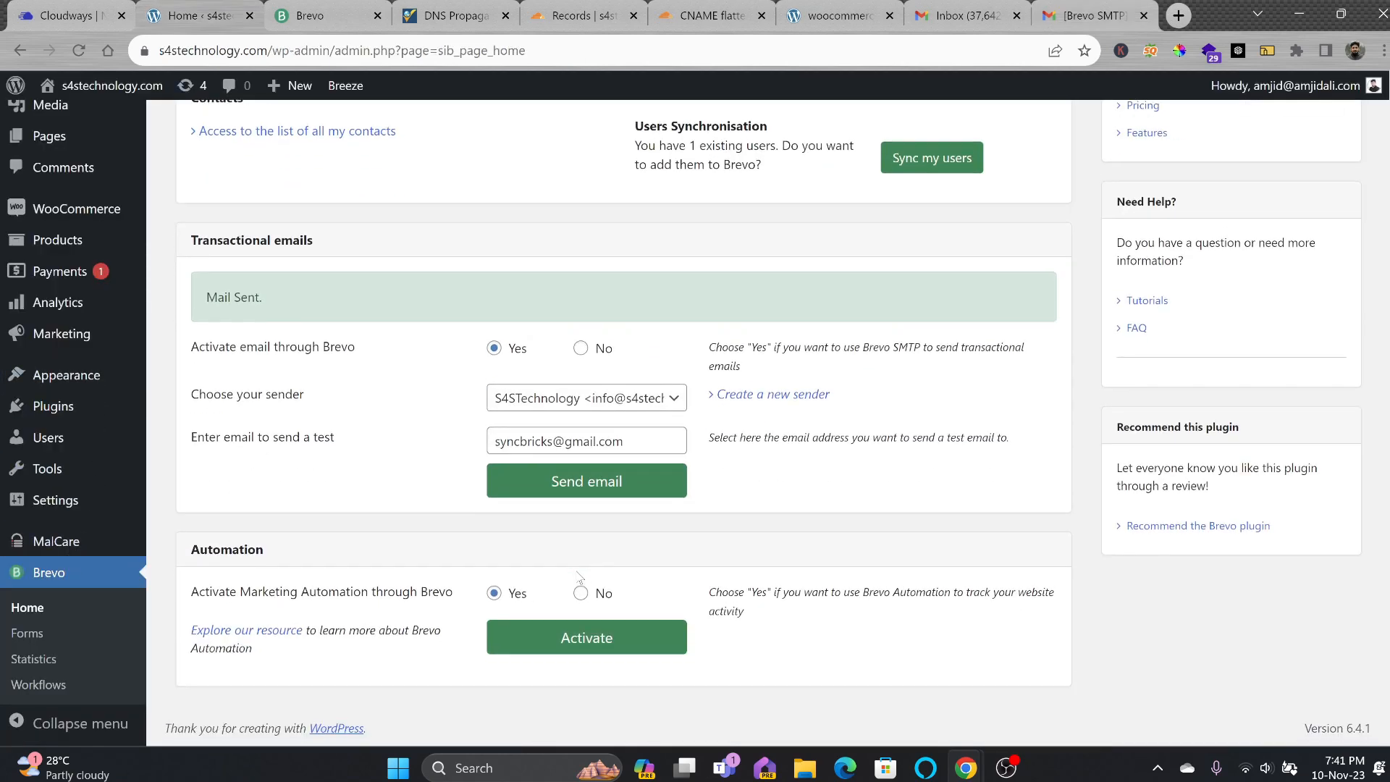
scroll(391, 668, up, 4)
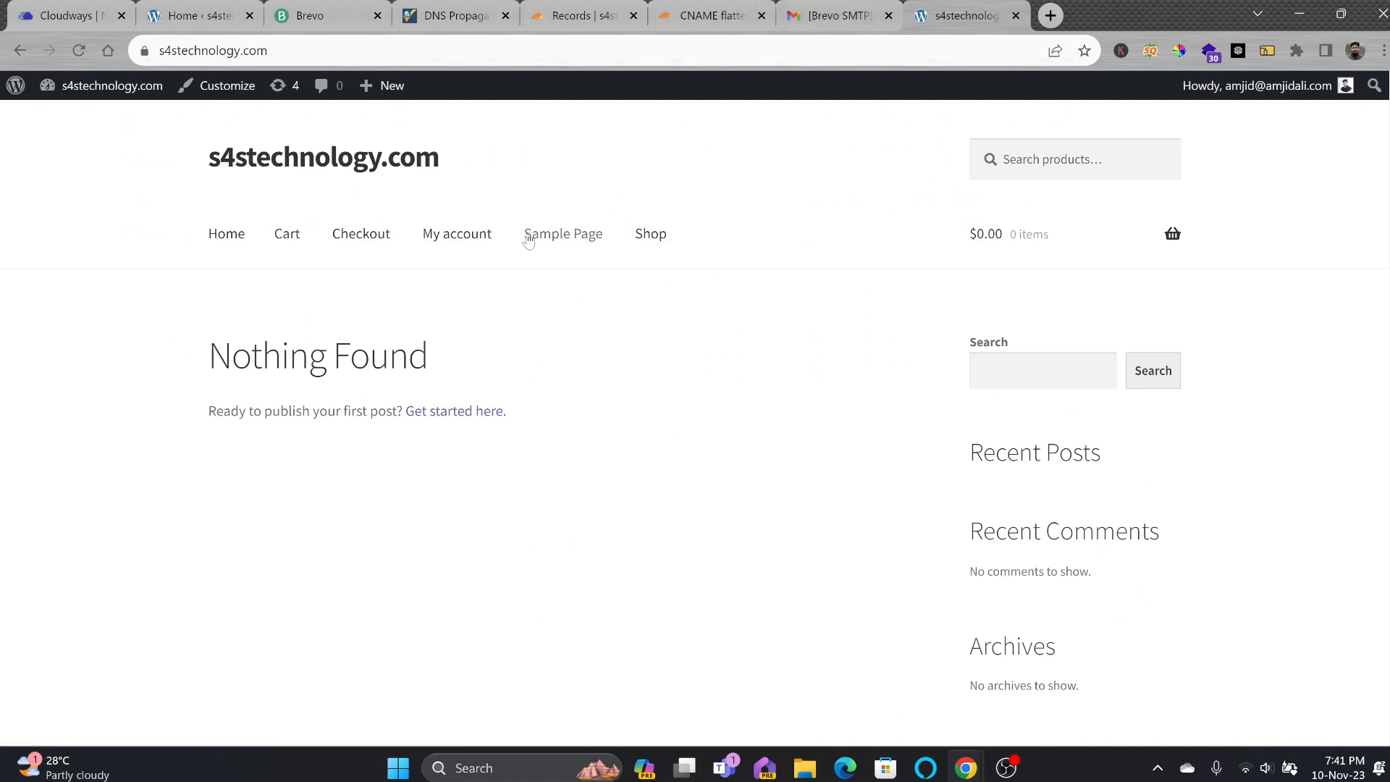
click(229, 237)
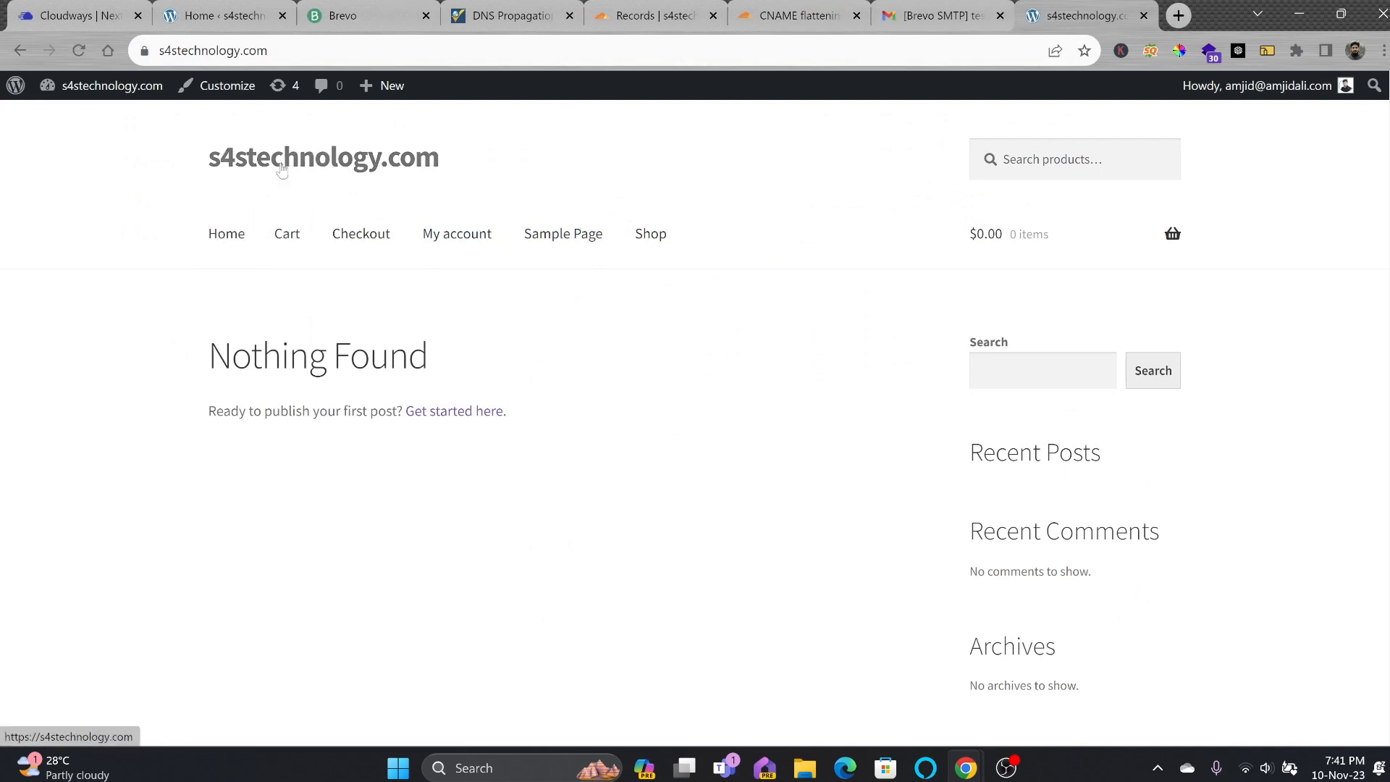
click(209, 22)
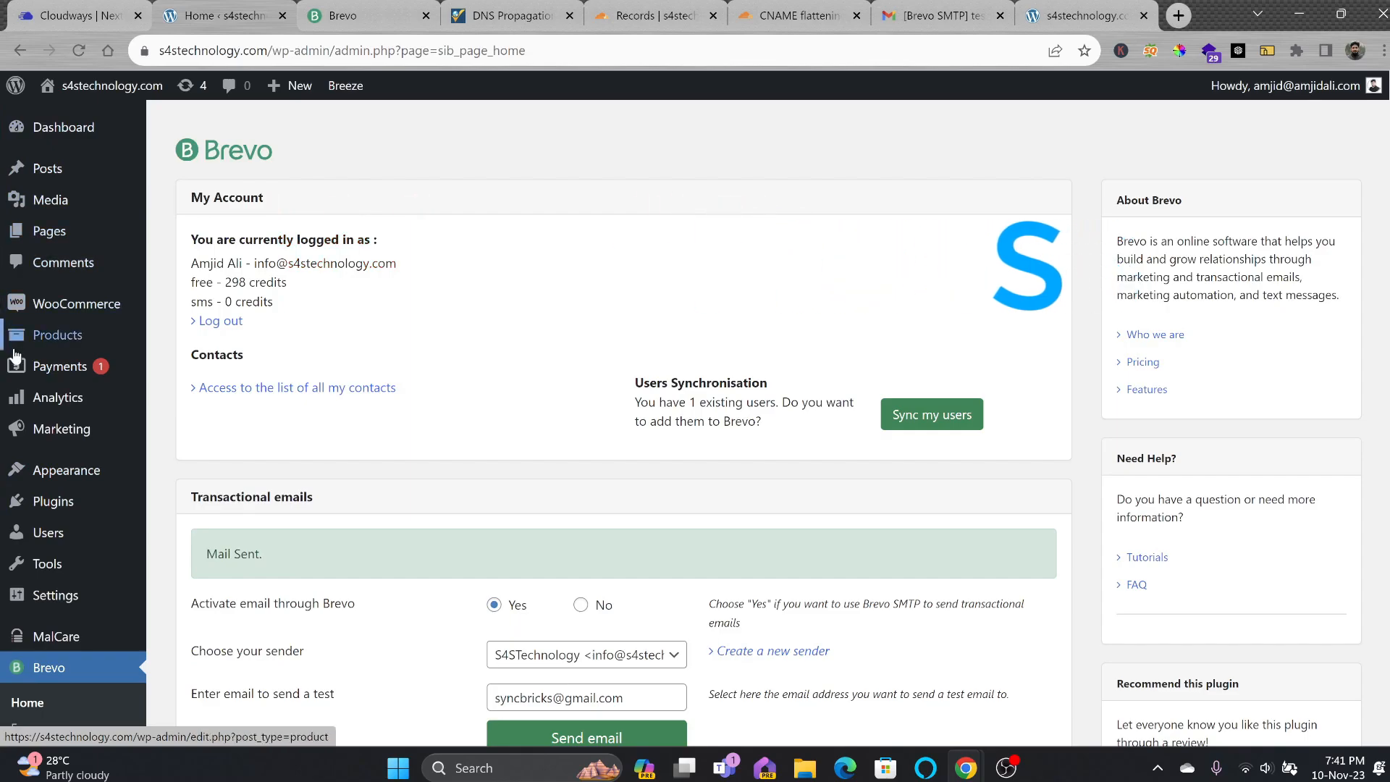
Review the Installed Plugins list showing both Brevo plugins and WooCommerce active.
scroll(21, 623, down, 3)
scroll(21, 522, up, 2)
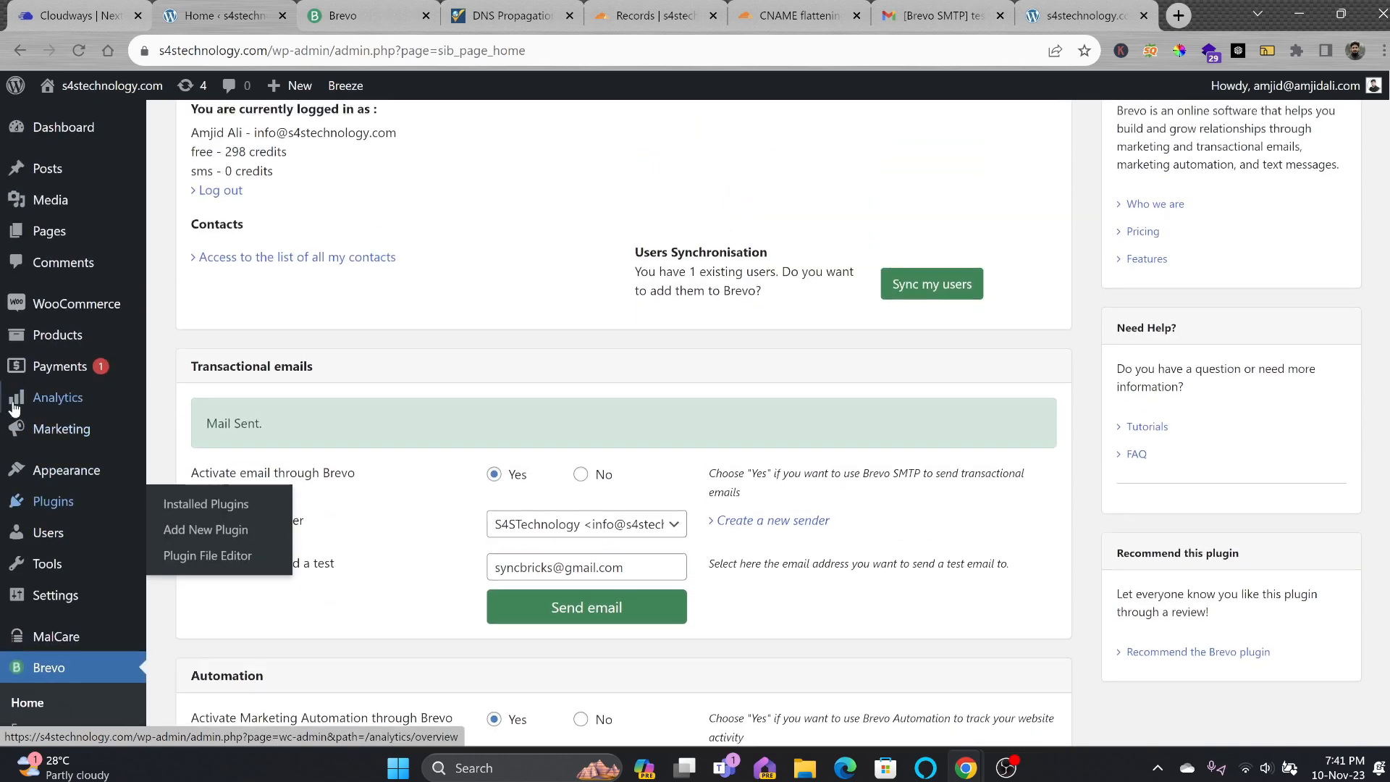
mouse_move(19, 601)
mouse_move(54, 506)
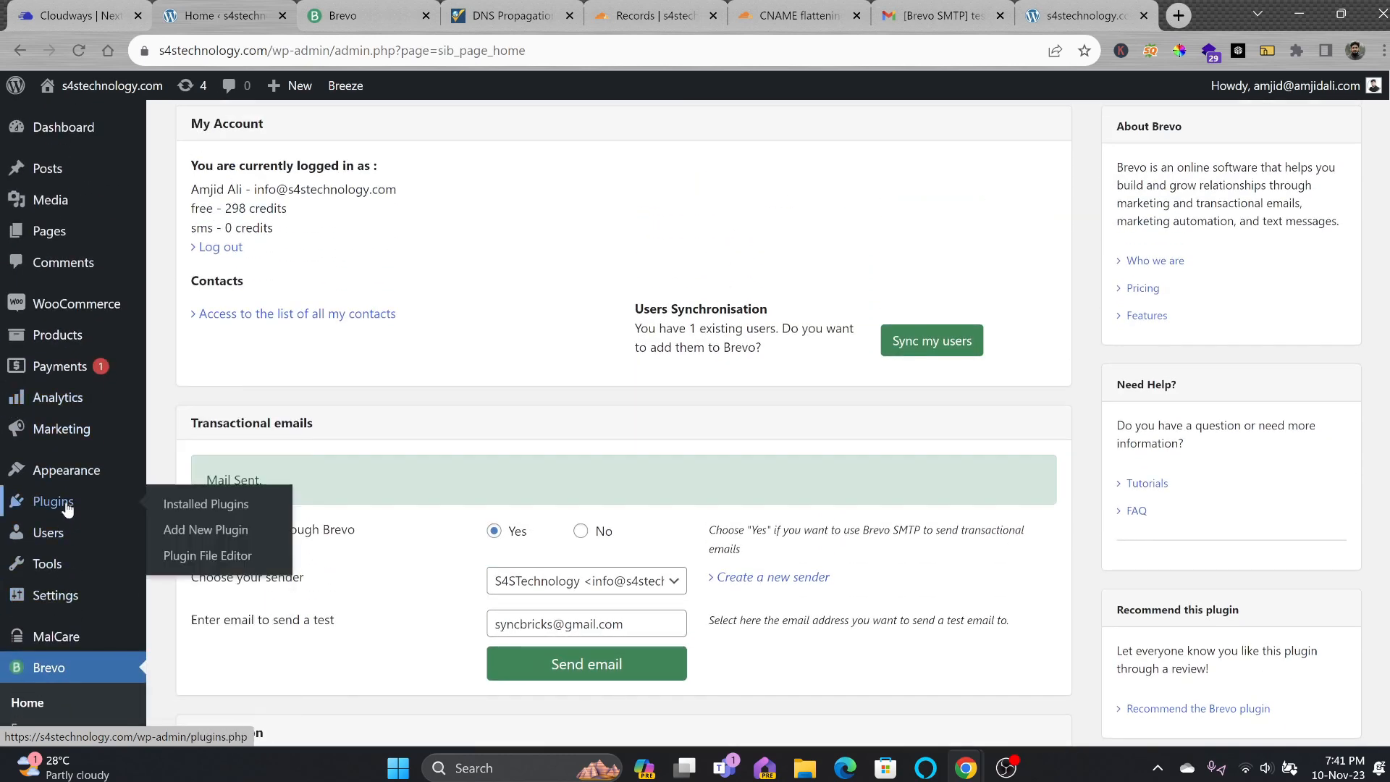
click(176, 507)
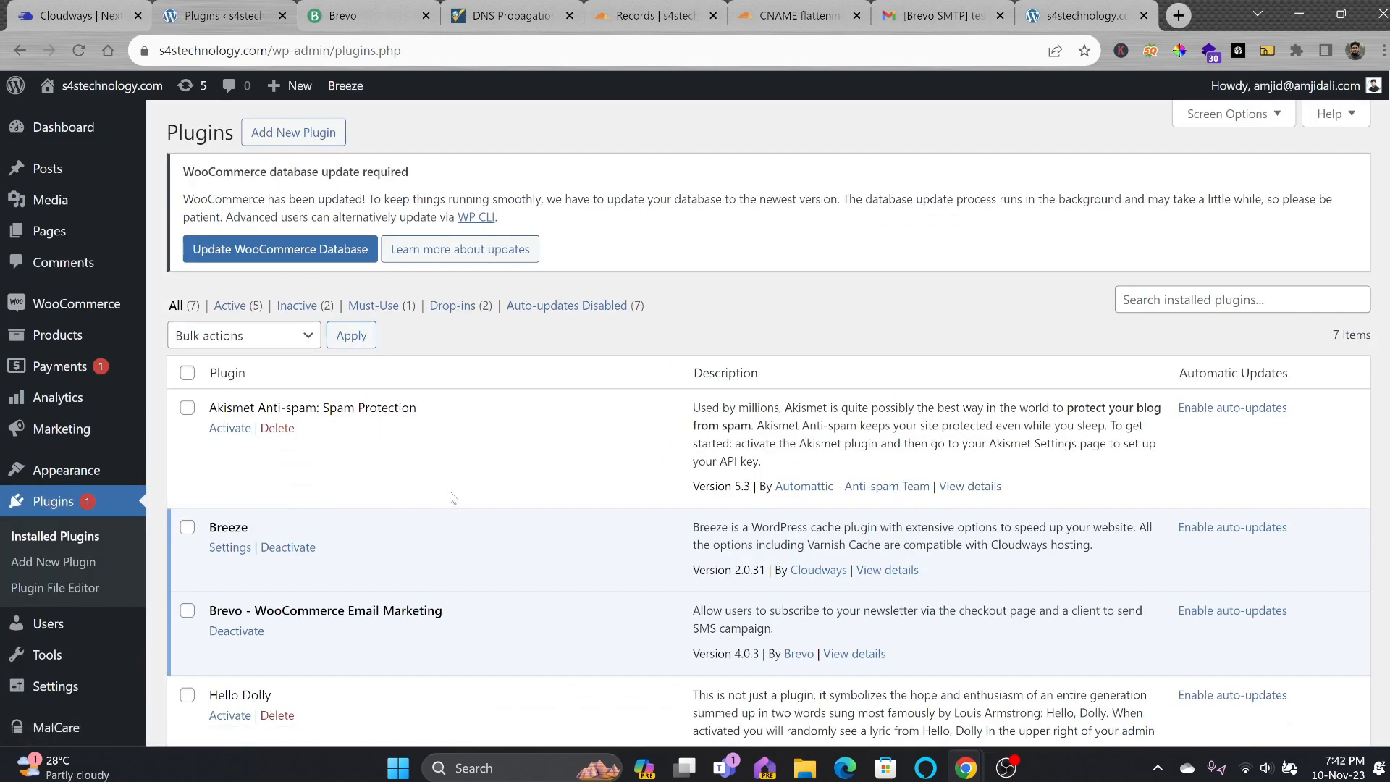
scroll(409, 391, down, 3)
scroll(435, 362, up, 3)
scroll(425, 381, down, 3)
scroll(288, 464, down, 2)
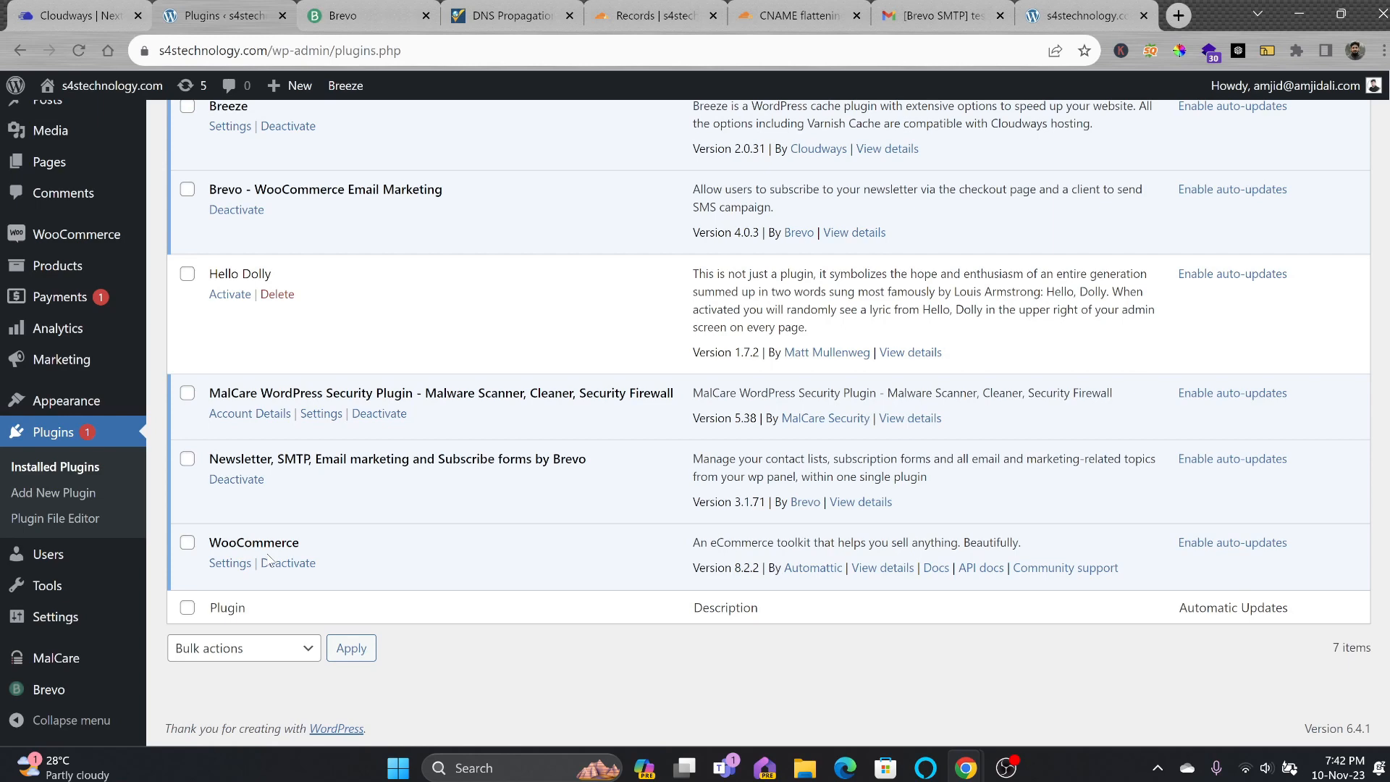
scroll(268, 558, up, 4)
Start the WooCommerce store setup from Home, answering that the business is just starting.
mouse_move(101, 308)
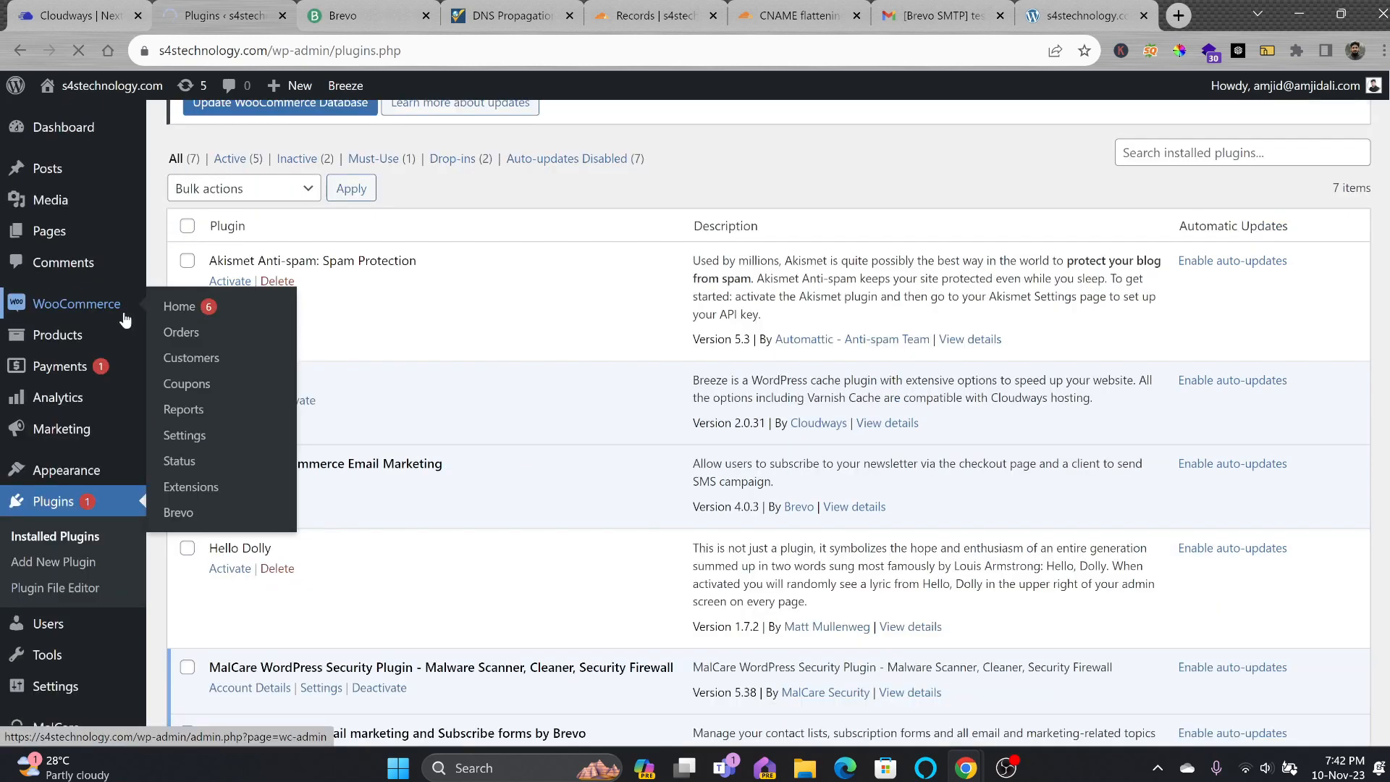
click(176, 310)
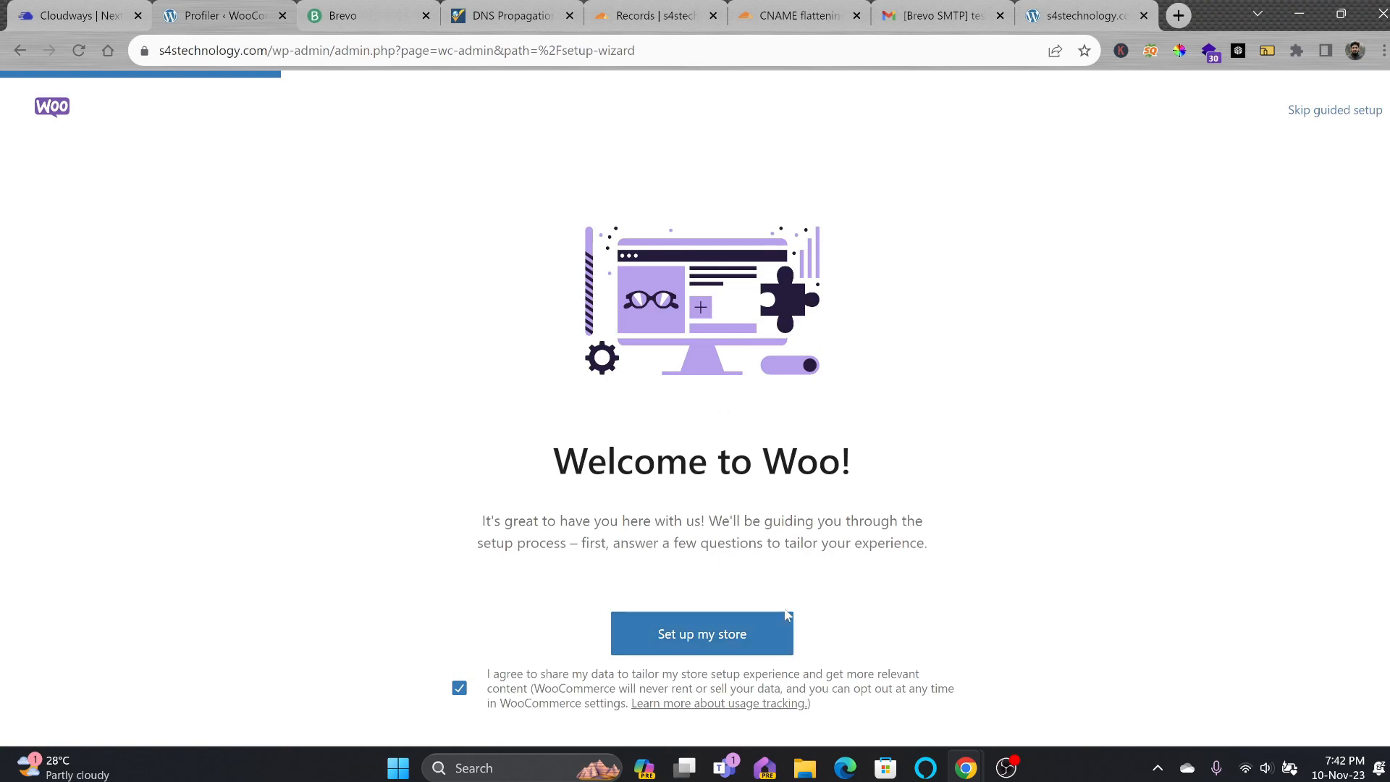
click(694, 640)
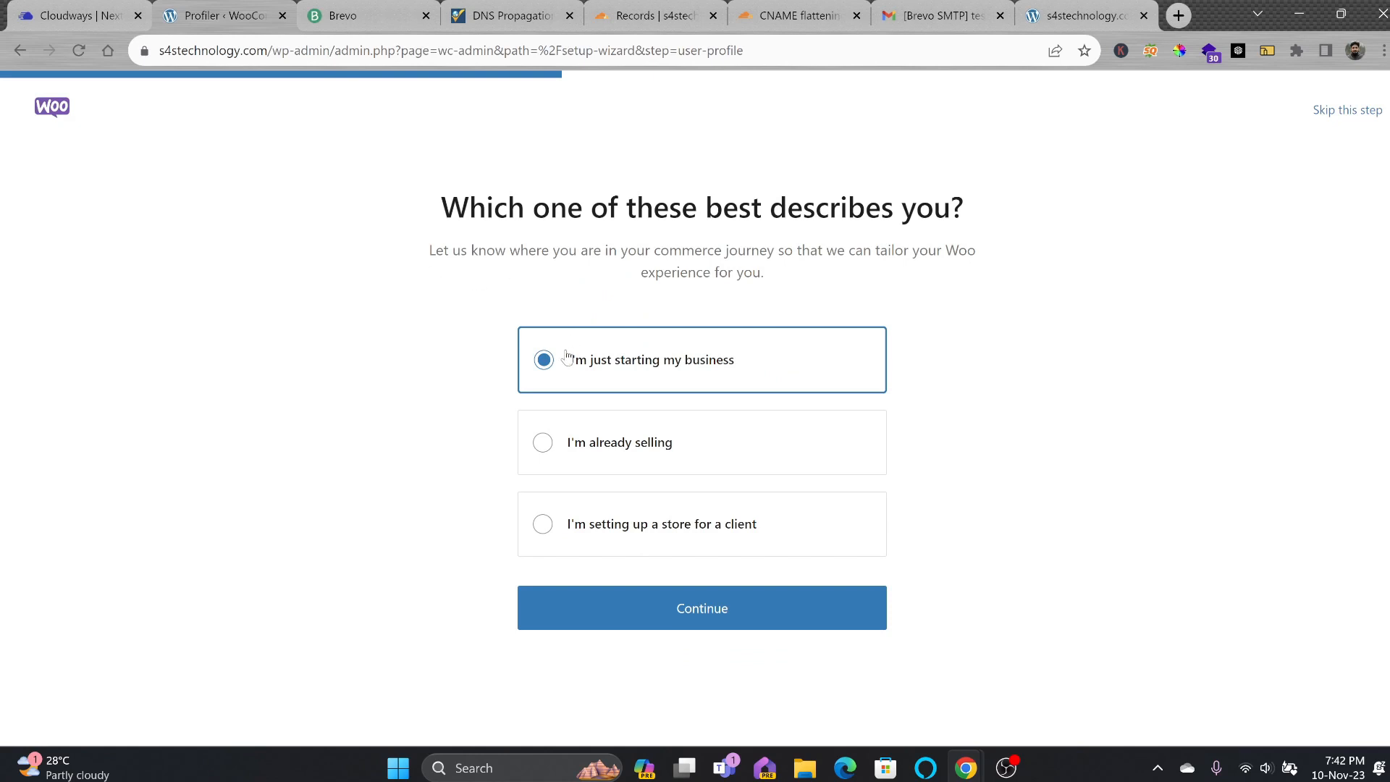
click(665, 608)
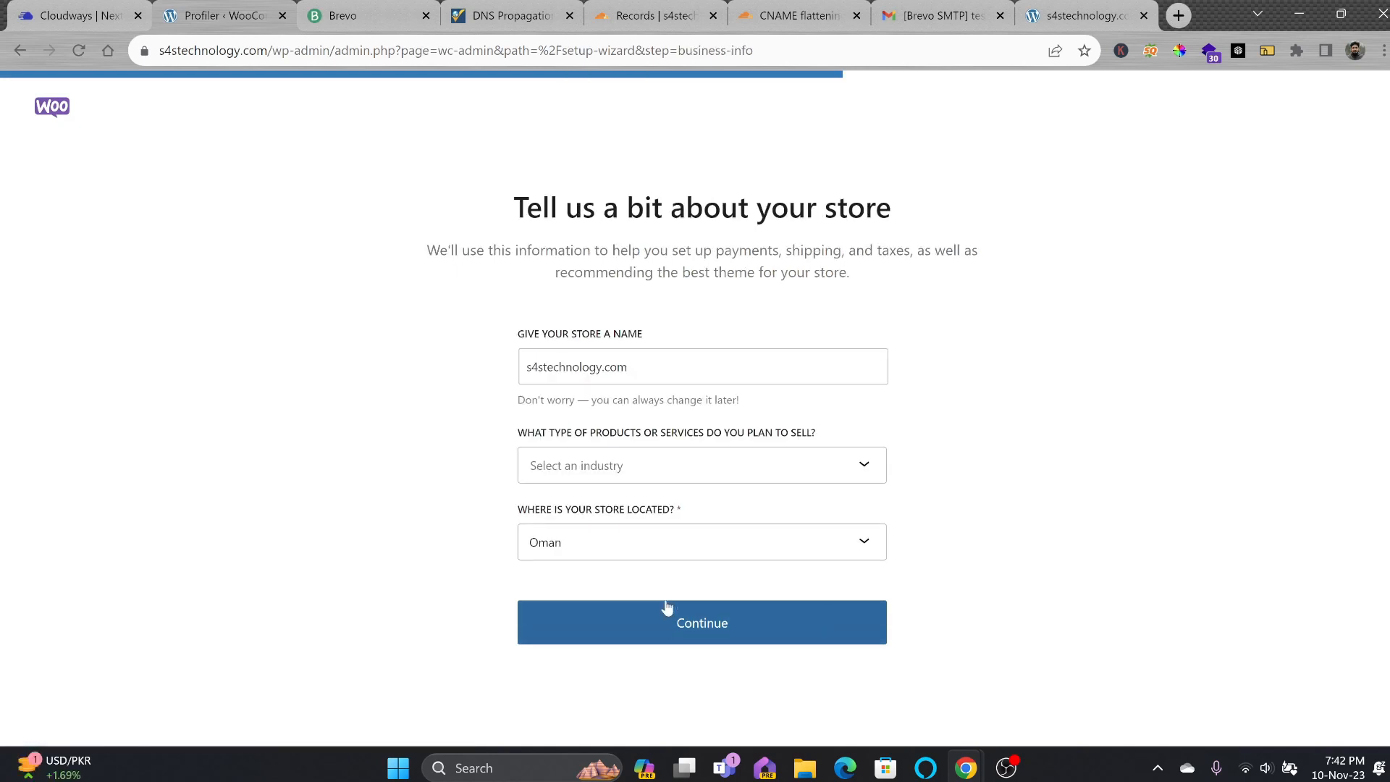
Name the store 'S4S Technology', industry Electronics and computers, located in Oman.
triple_click(651, 368)
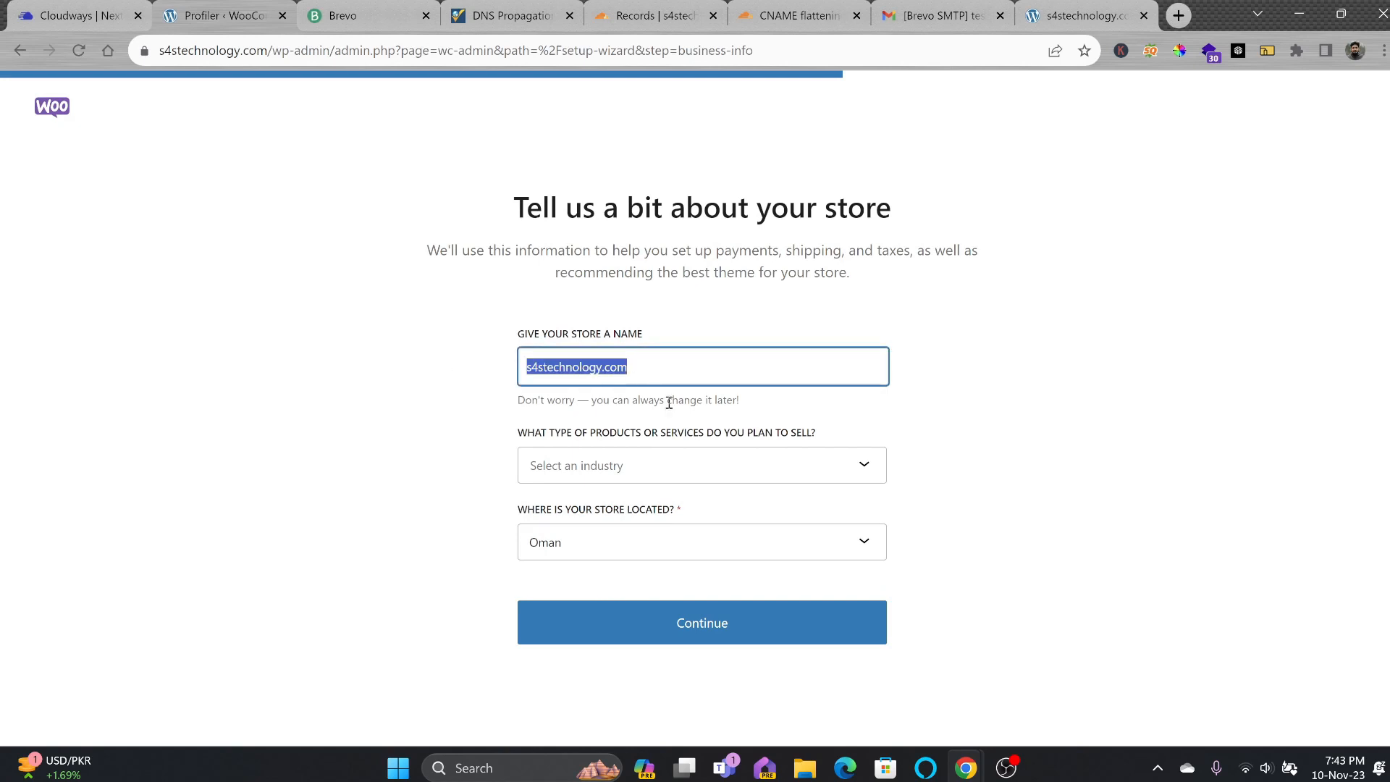
text(S4S Technology)
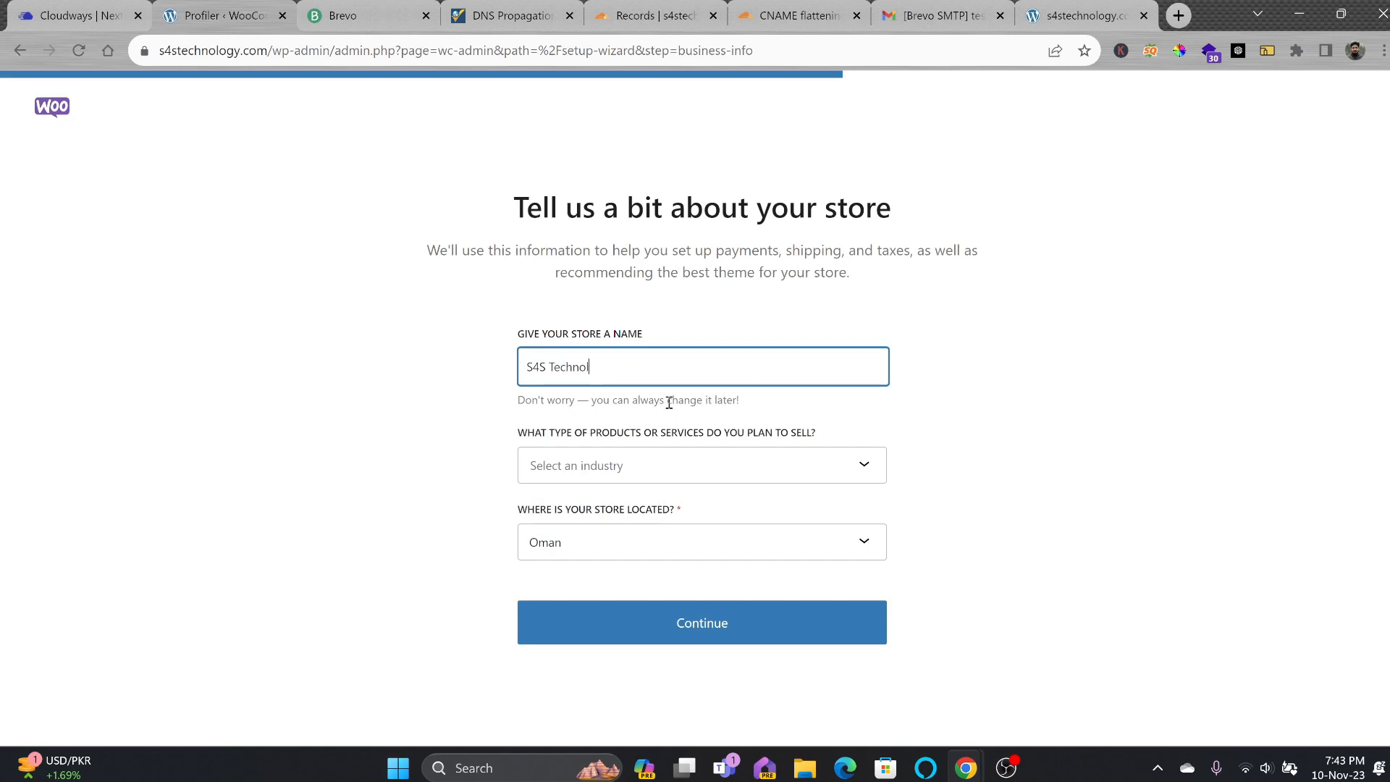
key(Tab)
click(607, 691)
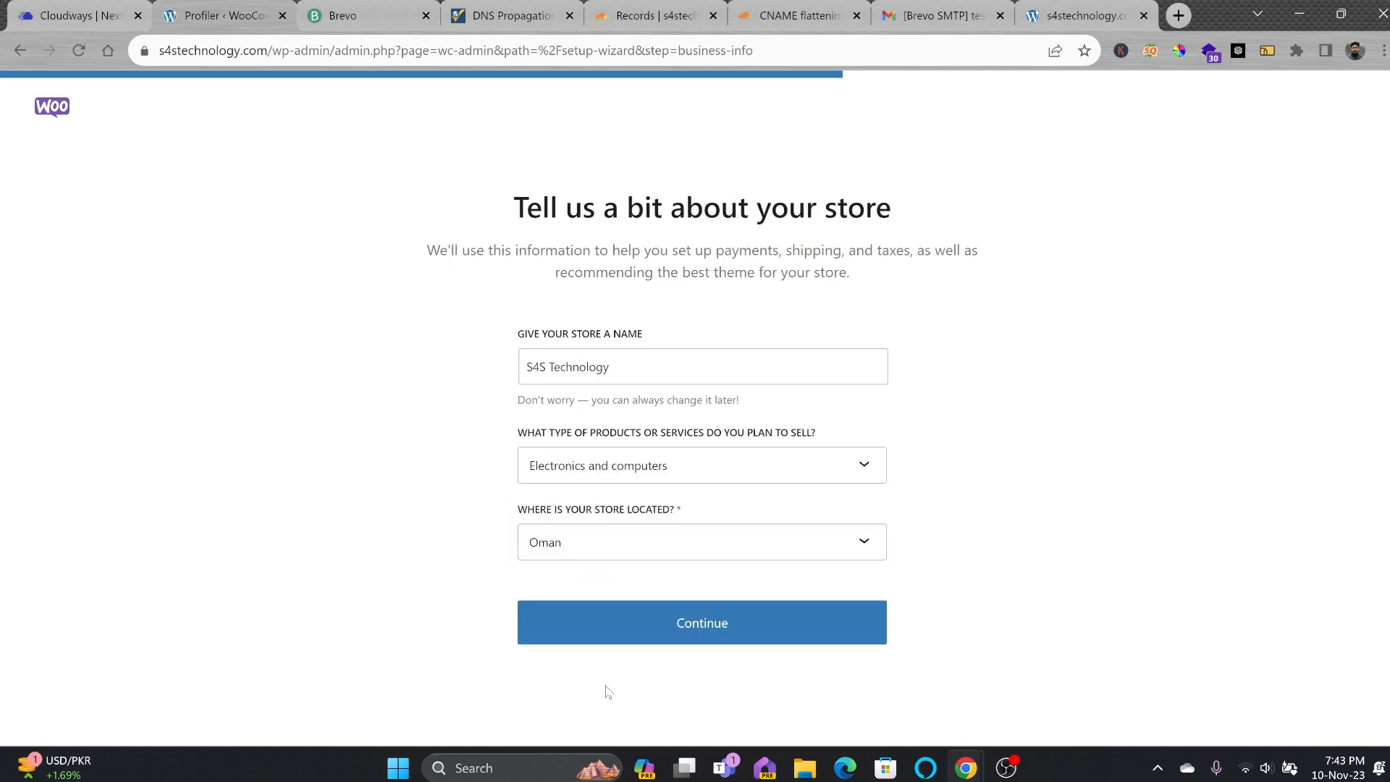
click(627, 551)
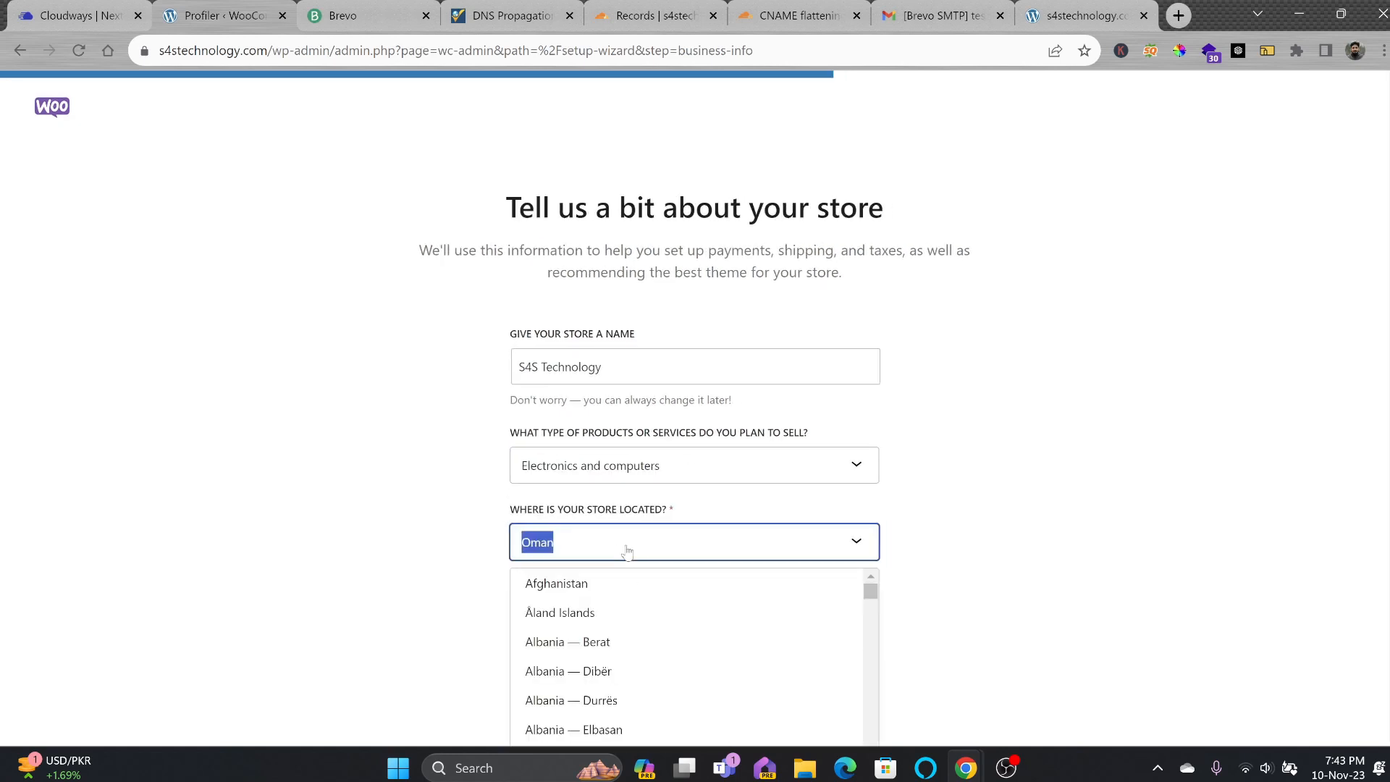
click(908, 553)
click(753, 627)
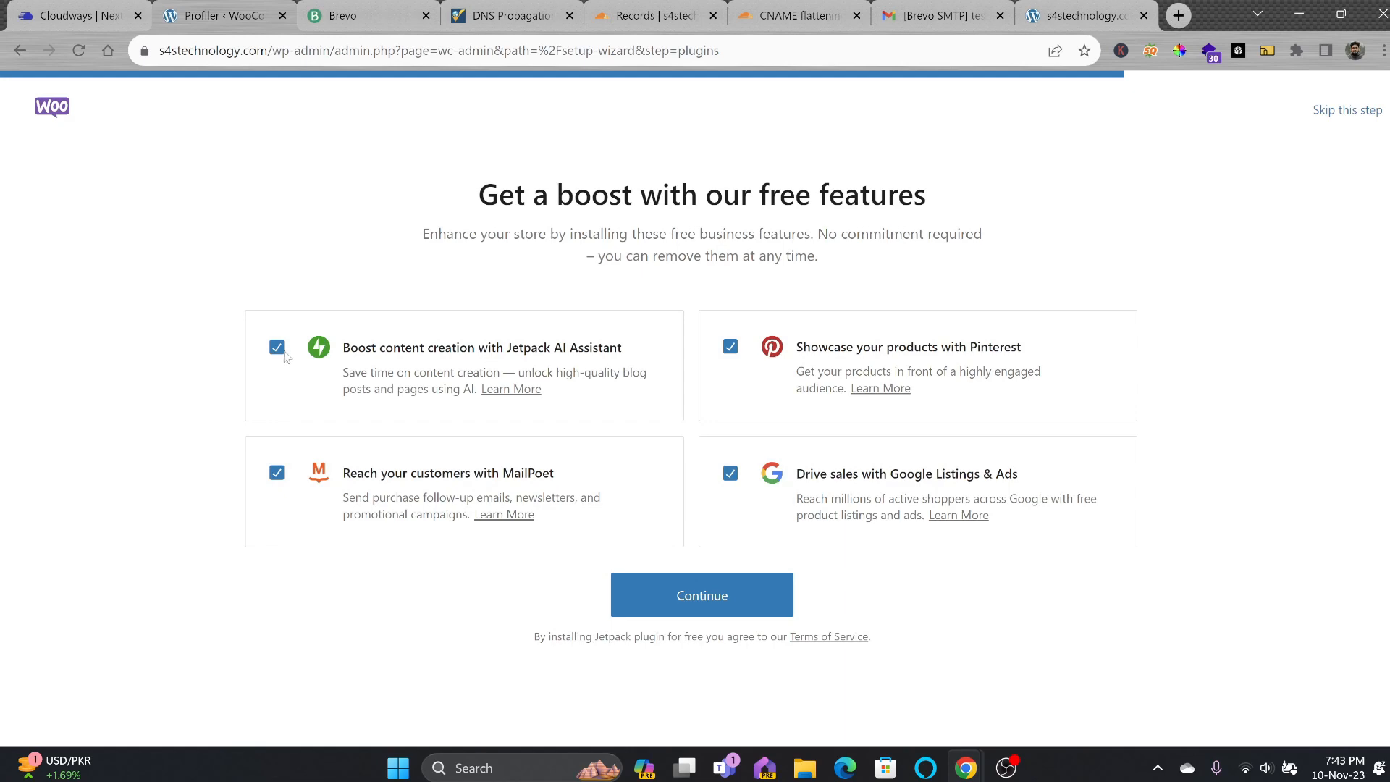
Untick Jetpack AI Assistant, MailPoet, Pinterest and Google Listings & Ads, then finish setup.
click(277, 348)
click(276, 472)
click(730, 346)
click(730, 472)
click(694, 583)
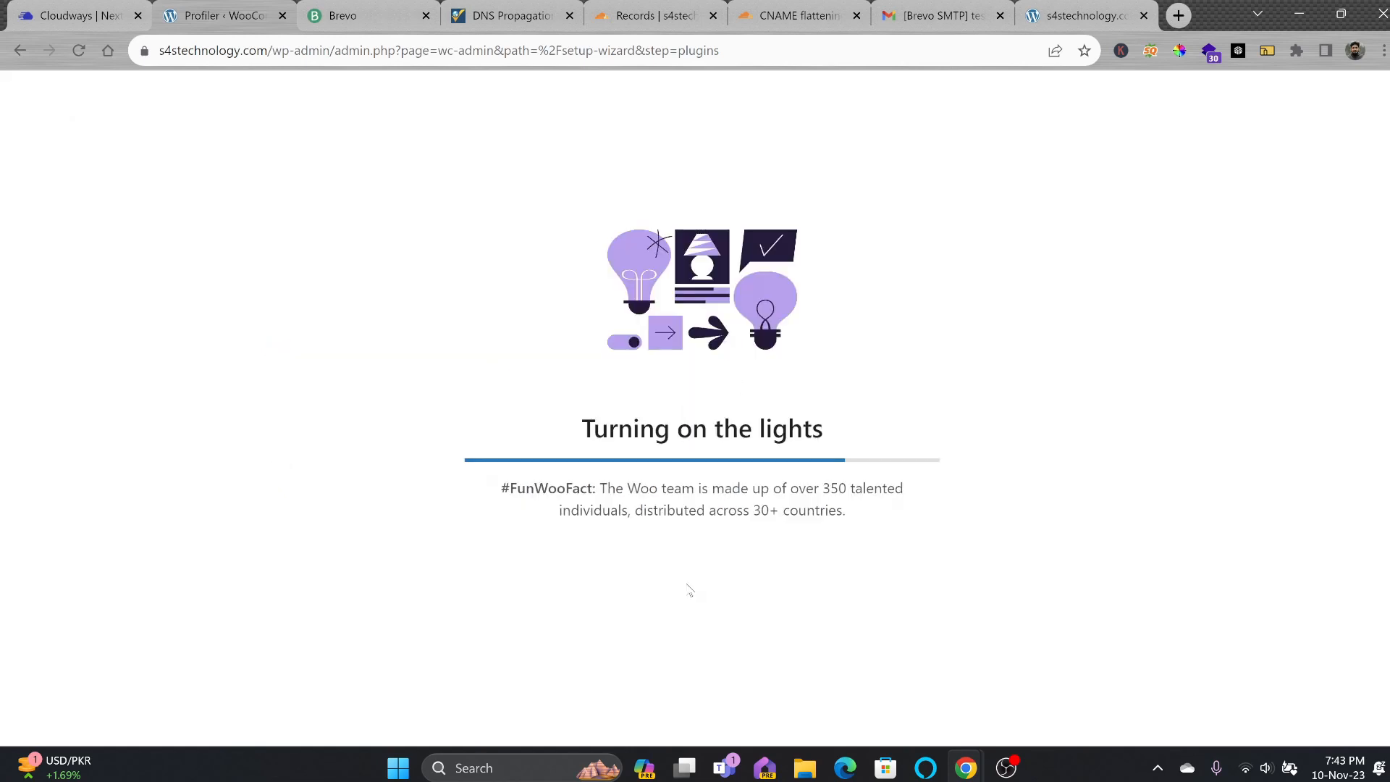
Review the 0-of-5 setup checklist on WooCommerce Home and the Shop page's no-products notice.
scroll(550, 377, down, 2)
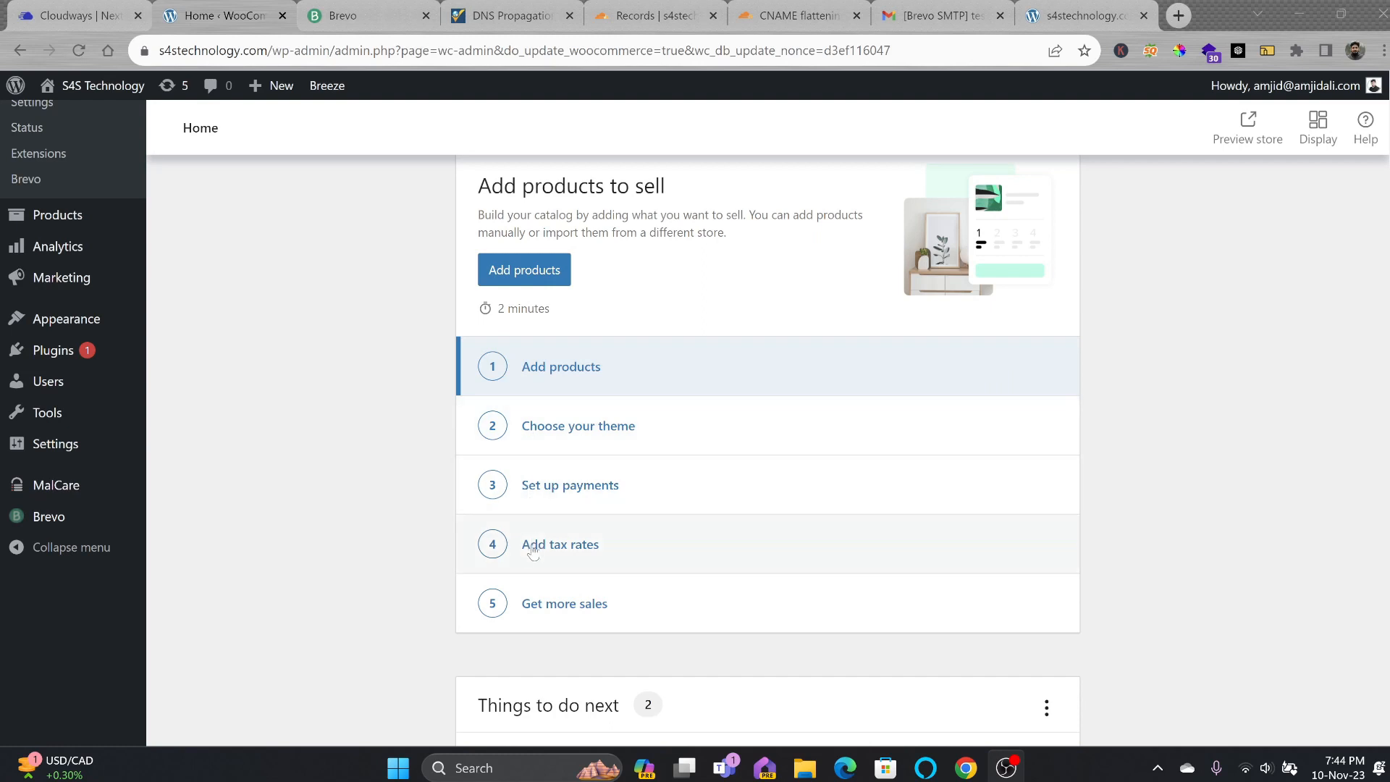
scroll(543, 579, down, 2)
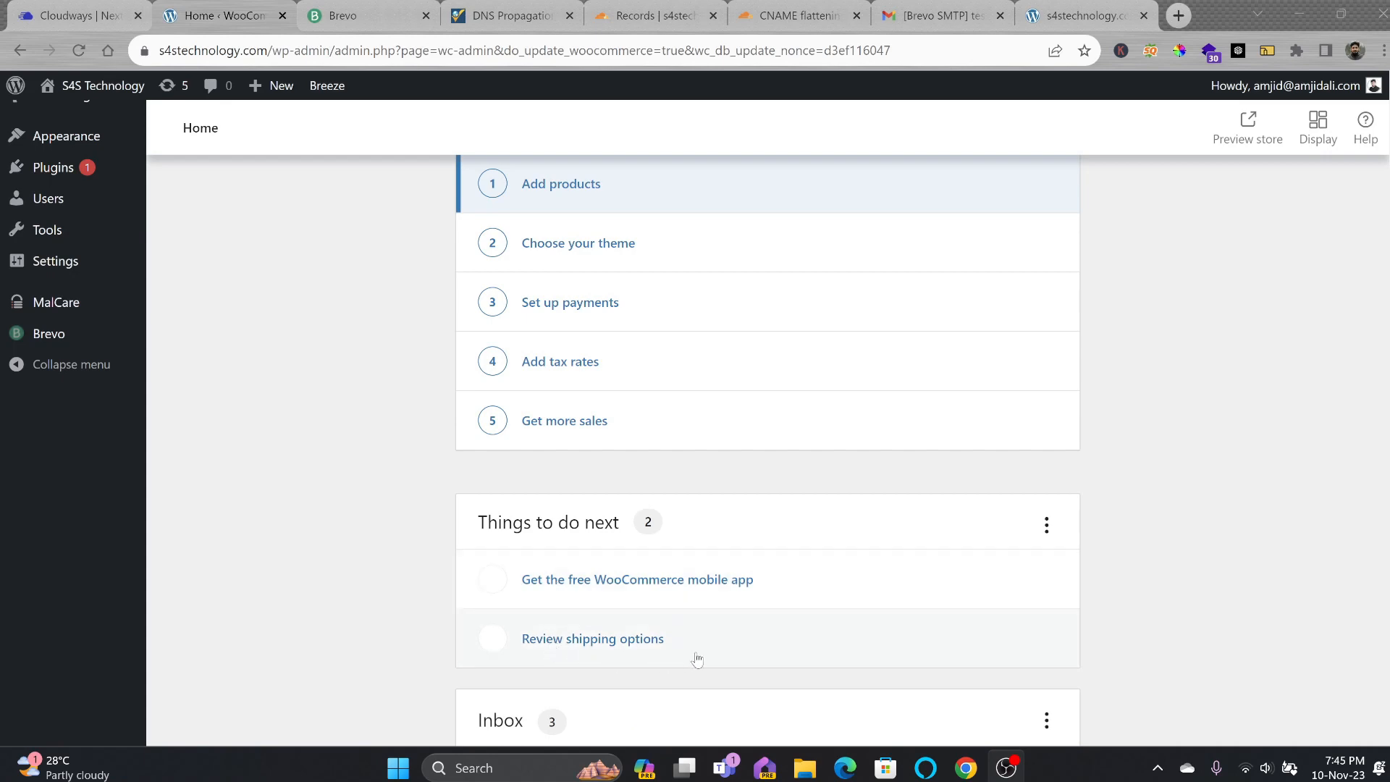
scroll(696, 637, down, 2)
scroll(699, 624, down, 2)
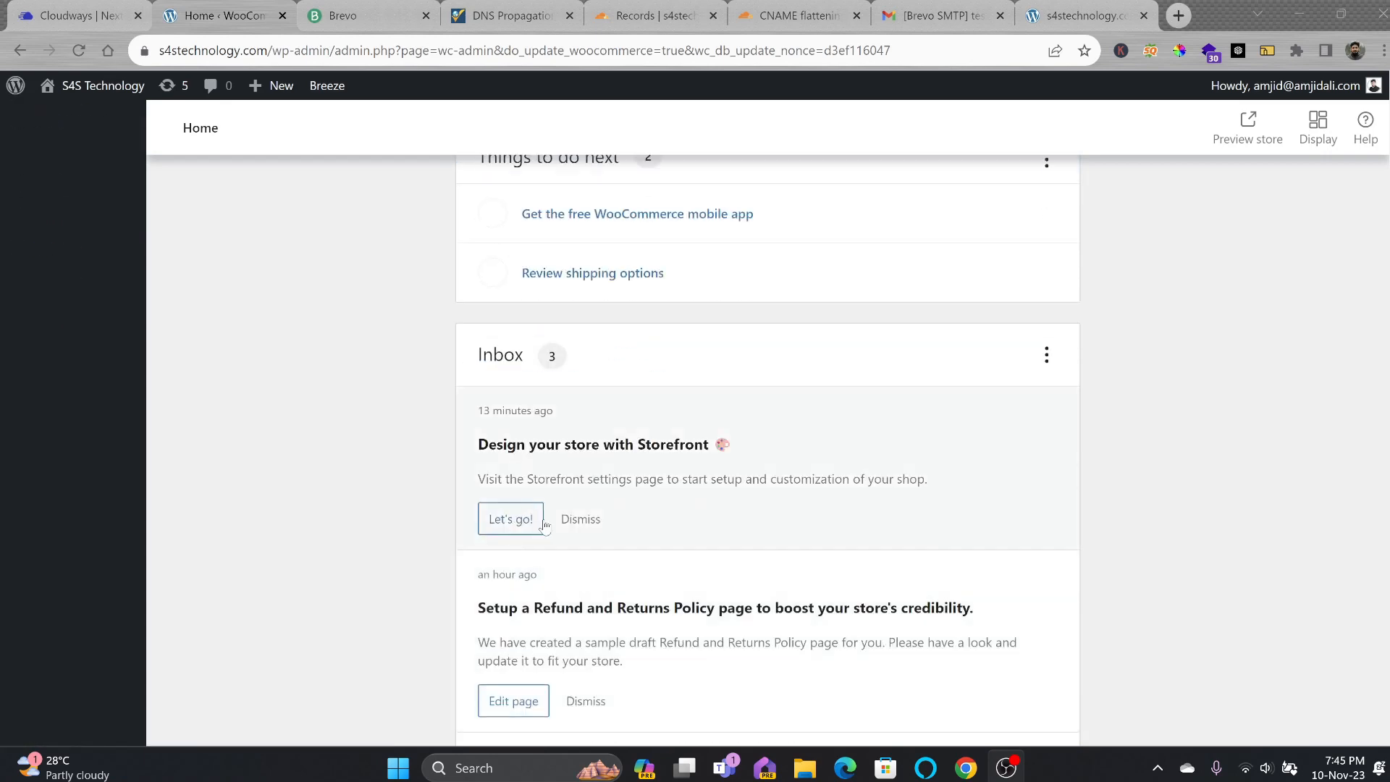
scroll(548, 522, down, 3)
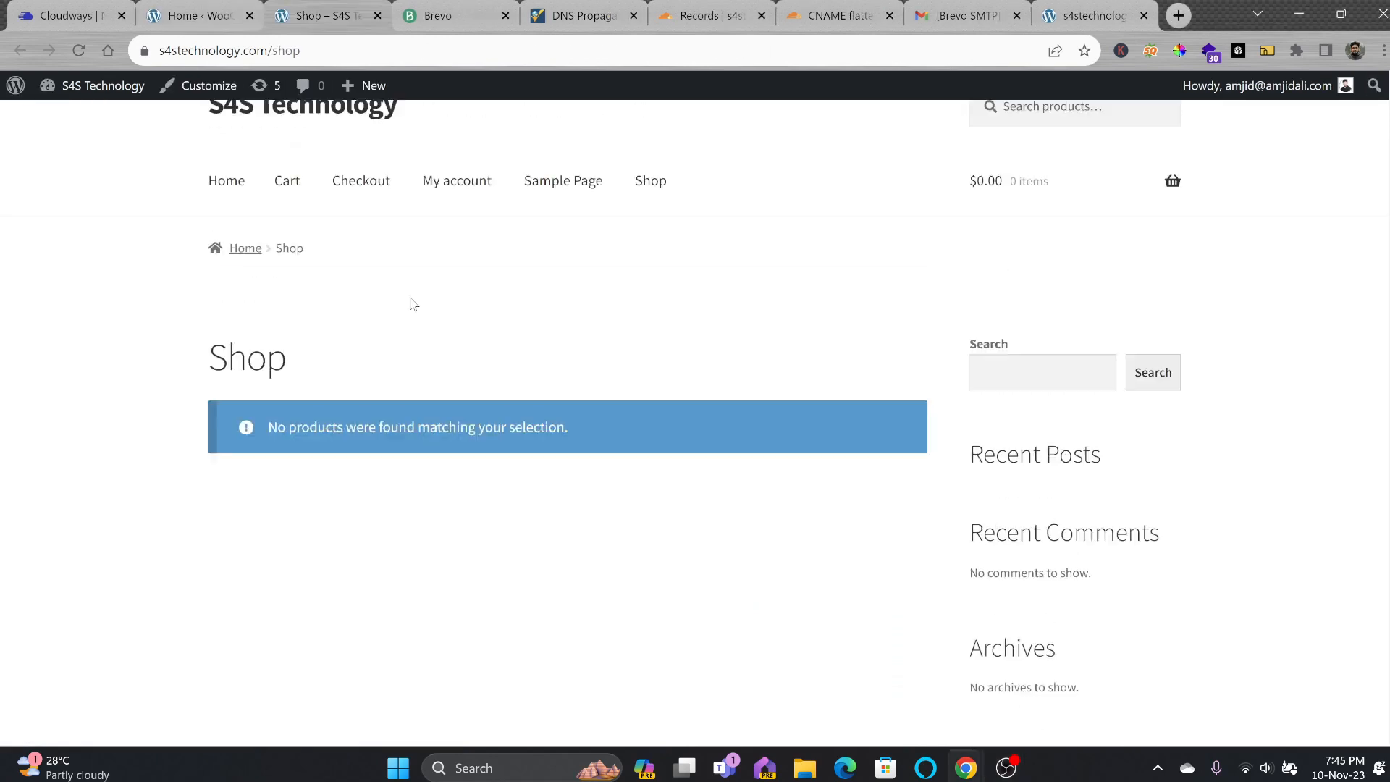
scroll(413, 304, up, 1)
drag(269, 480, 643, 479)
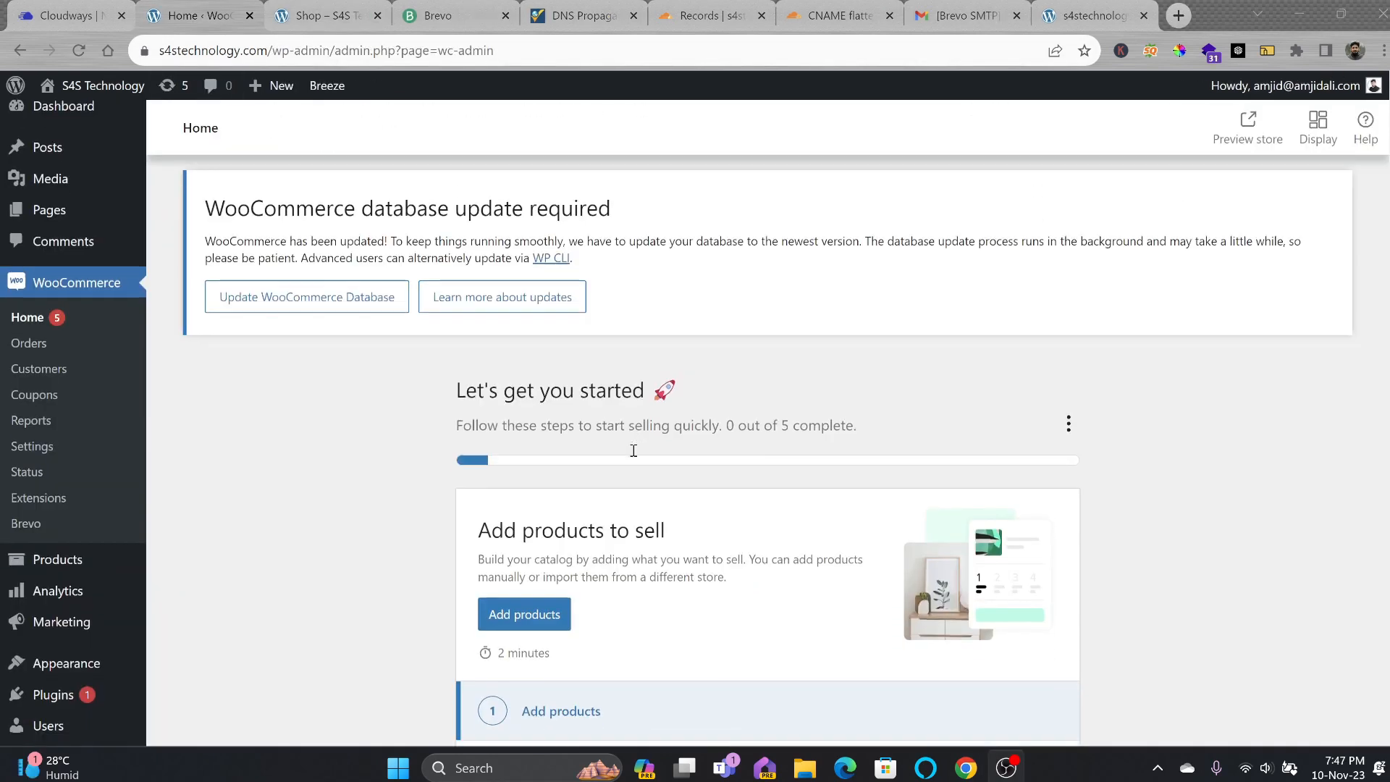
scroll(633, 450, down, 3)
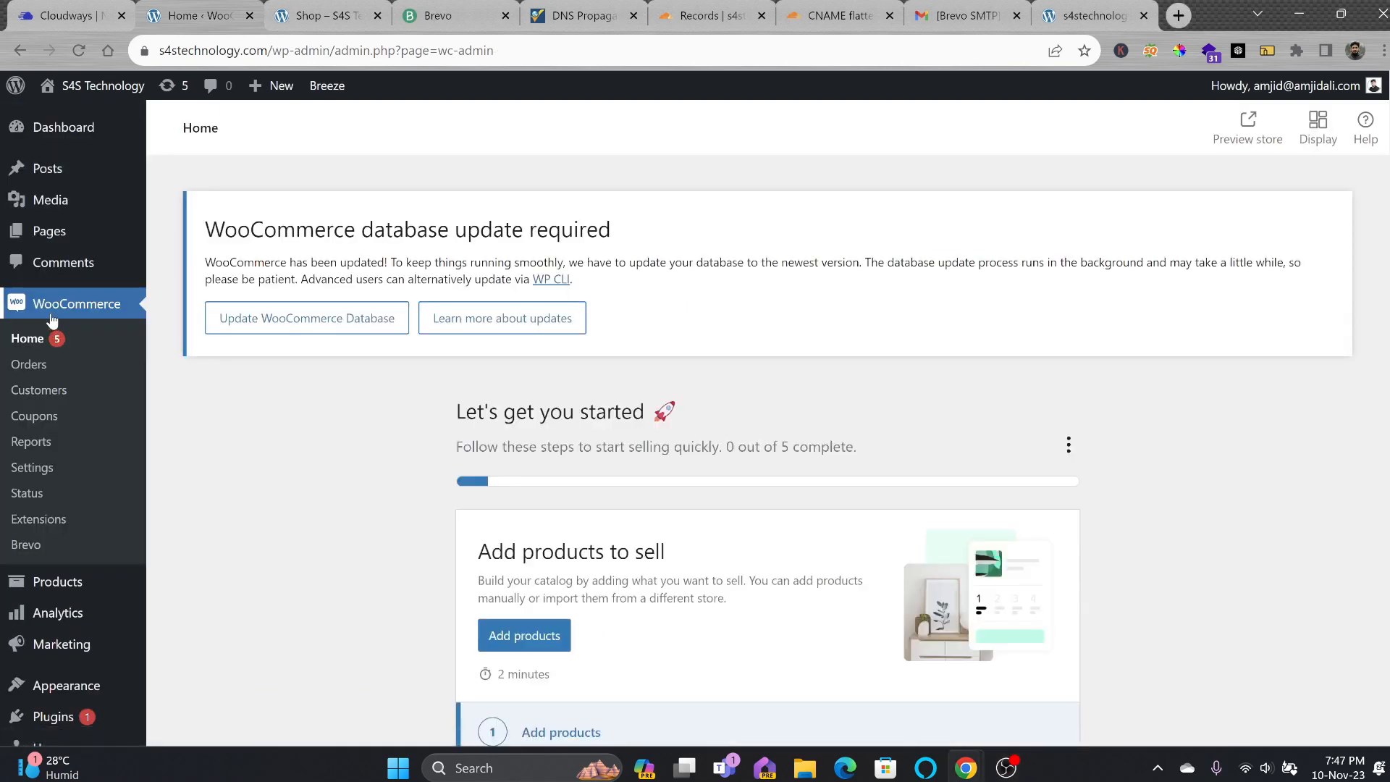
Open the All Products list and look over the product type options.
scroll(51, 382, down, 3)
mouse_move(56, 408)
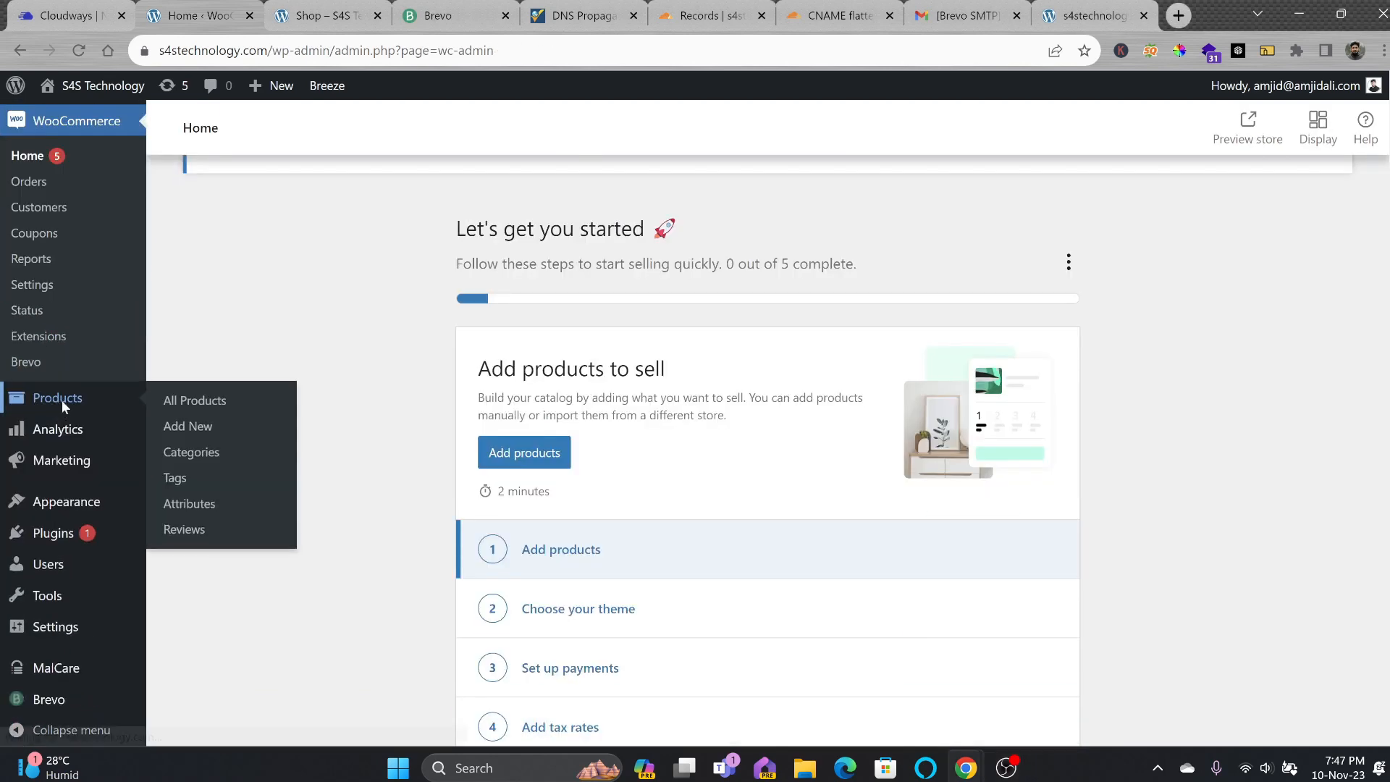
click(61, 400)
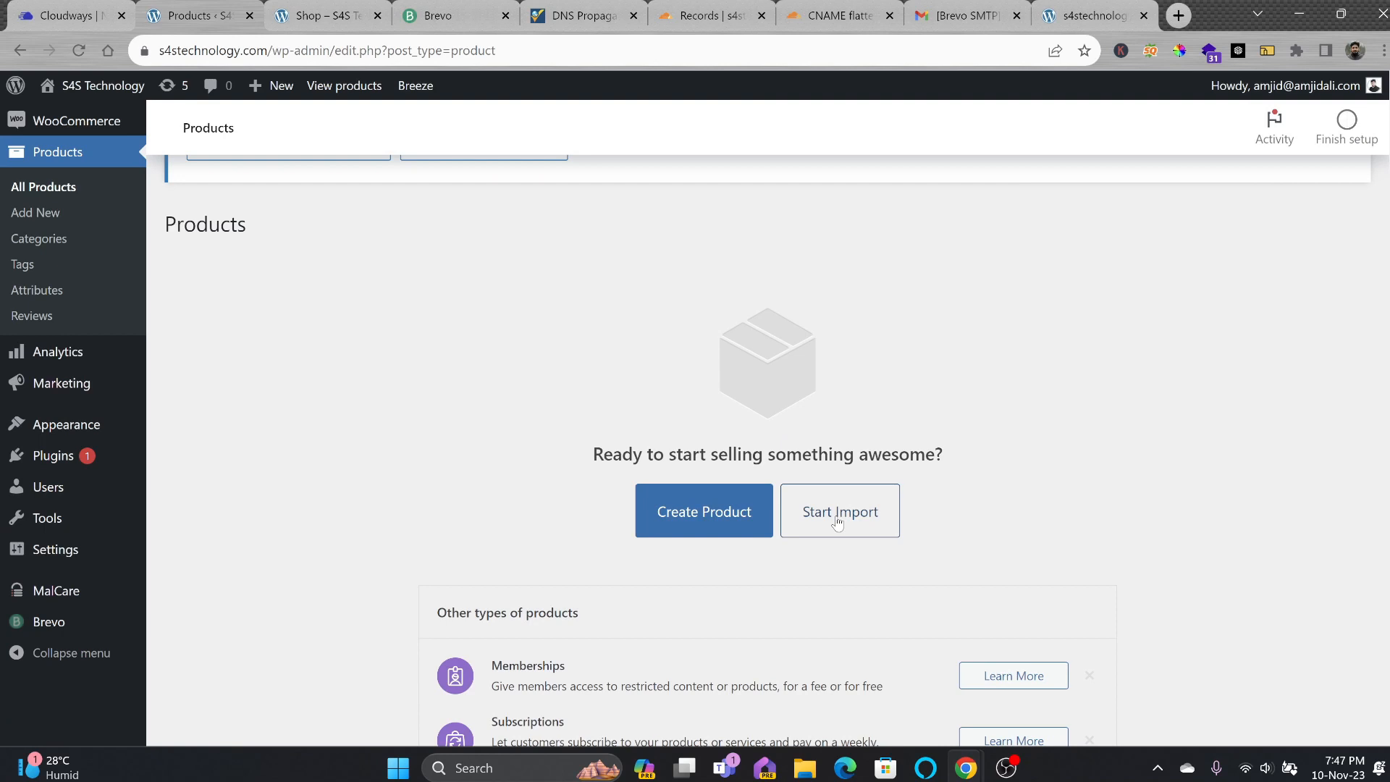
scroll(855, 493, down, 4)
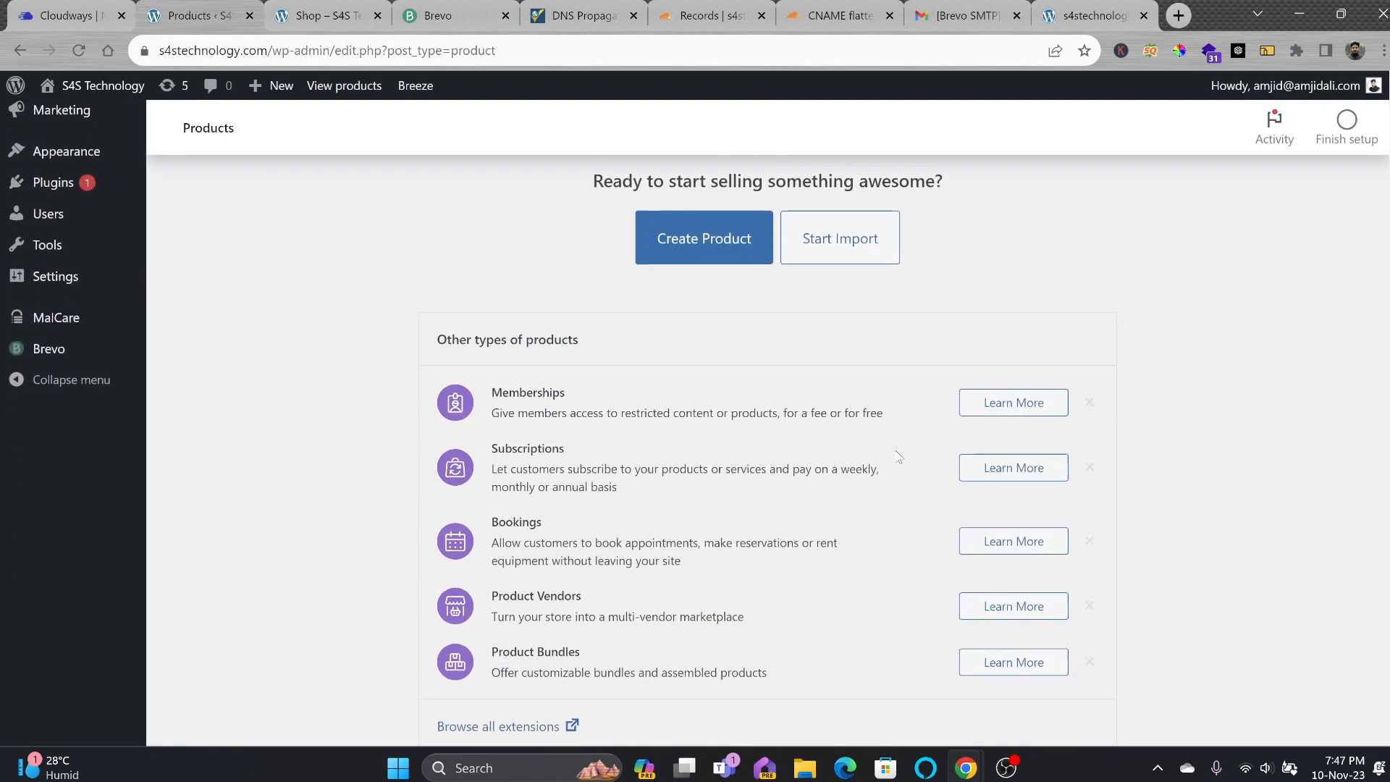
scroll(673, 359, up, 3)
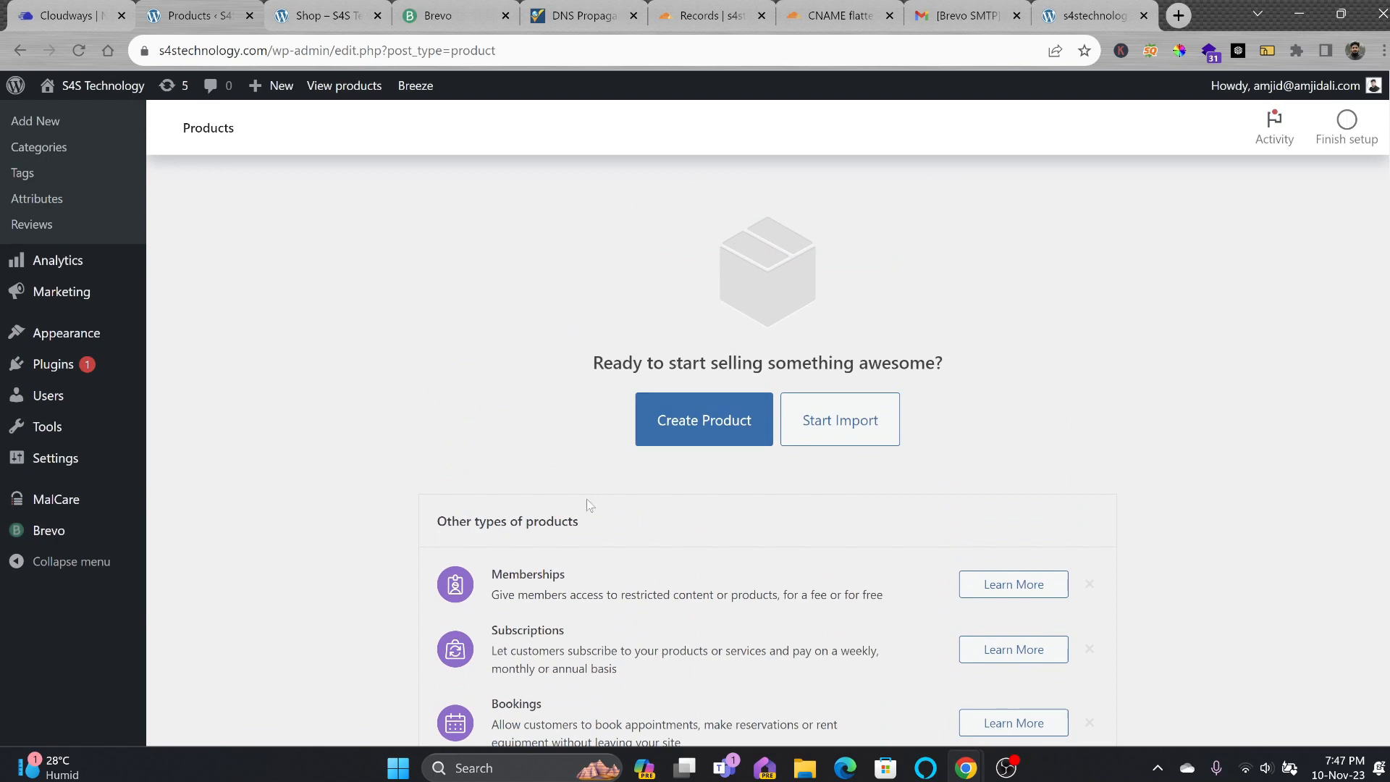
scroll(574, 580, down, 3)
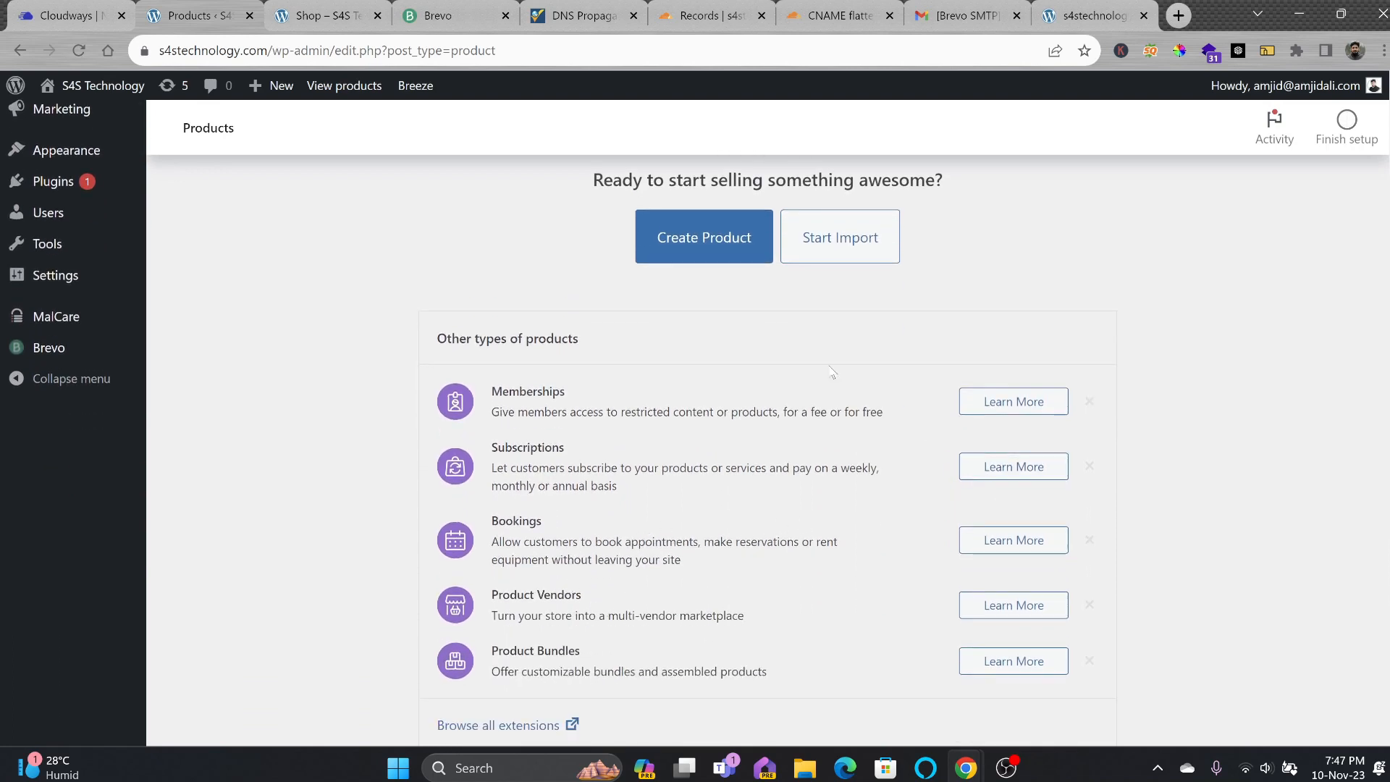
scroll(743, 341, up, 3)
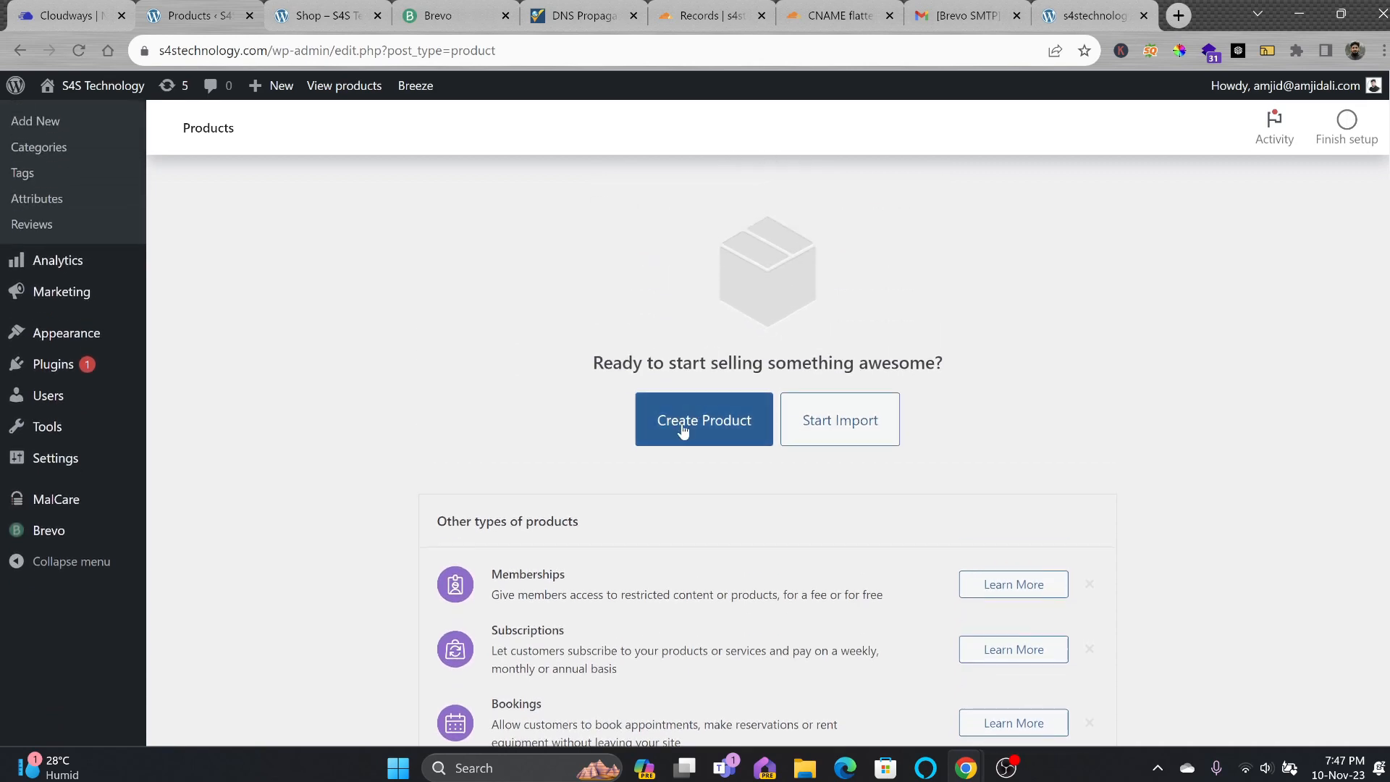
scroll(527, 645, down, 5)
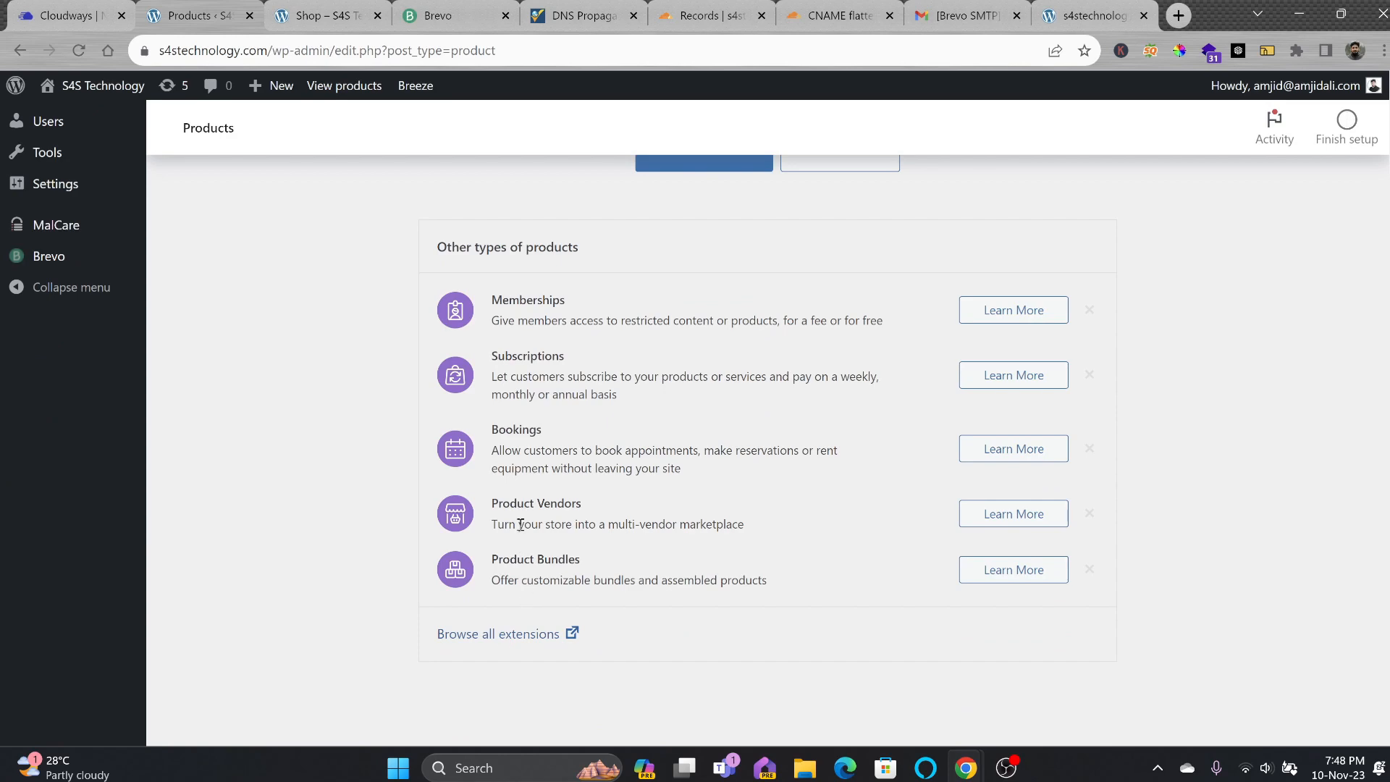
drag(766, 583, 565, 290)
click(565, 290)
scroll(729, 311, up, 4)
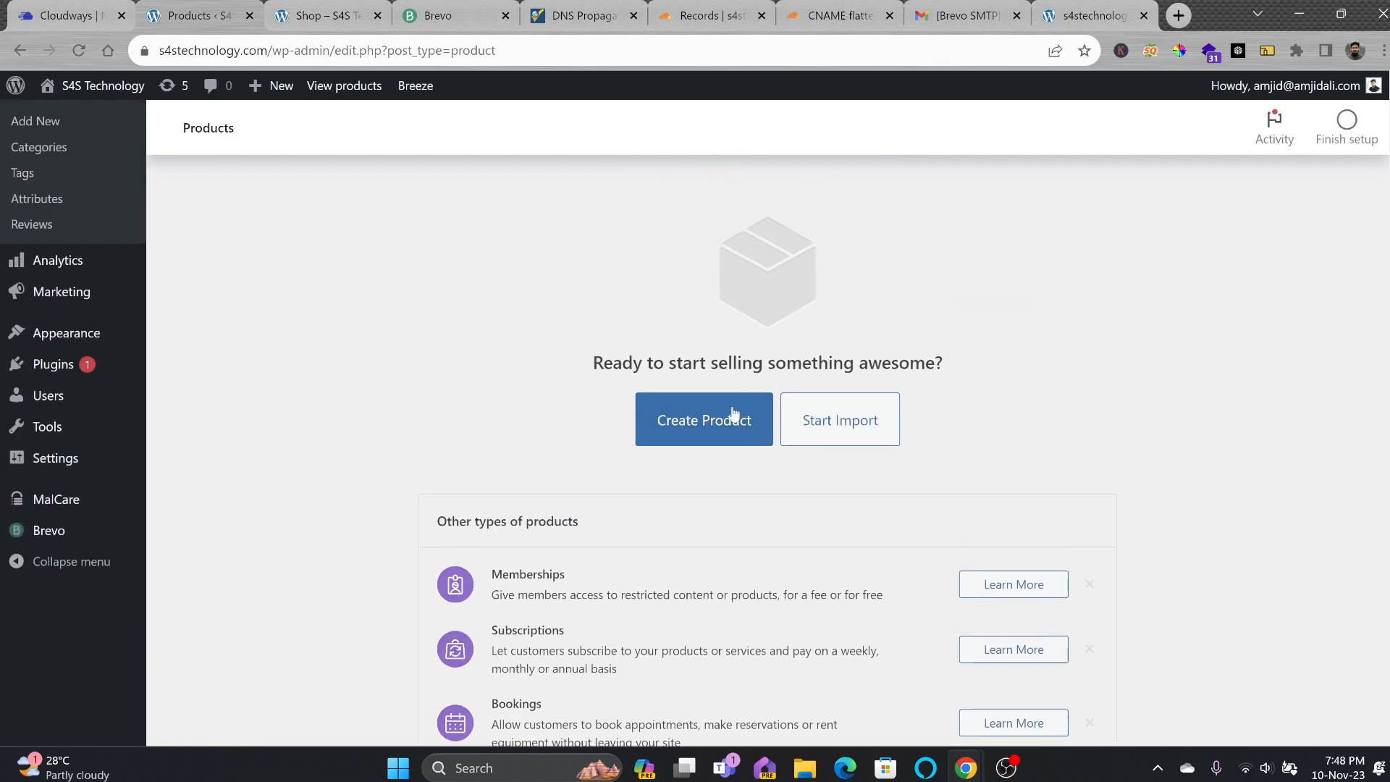
Start a new product, step through the editor tour, and go to Product categories.
click(724, 424)
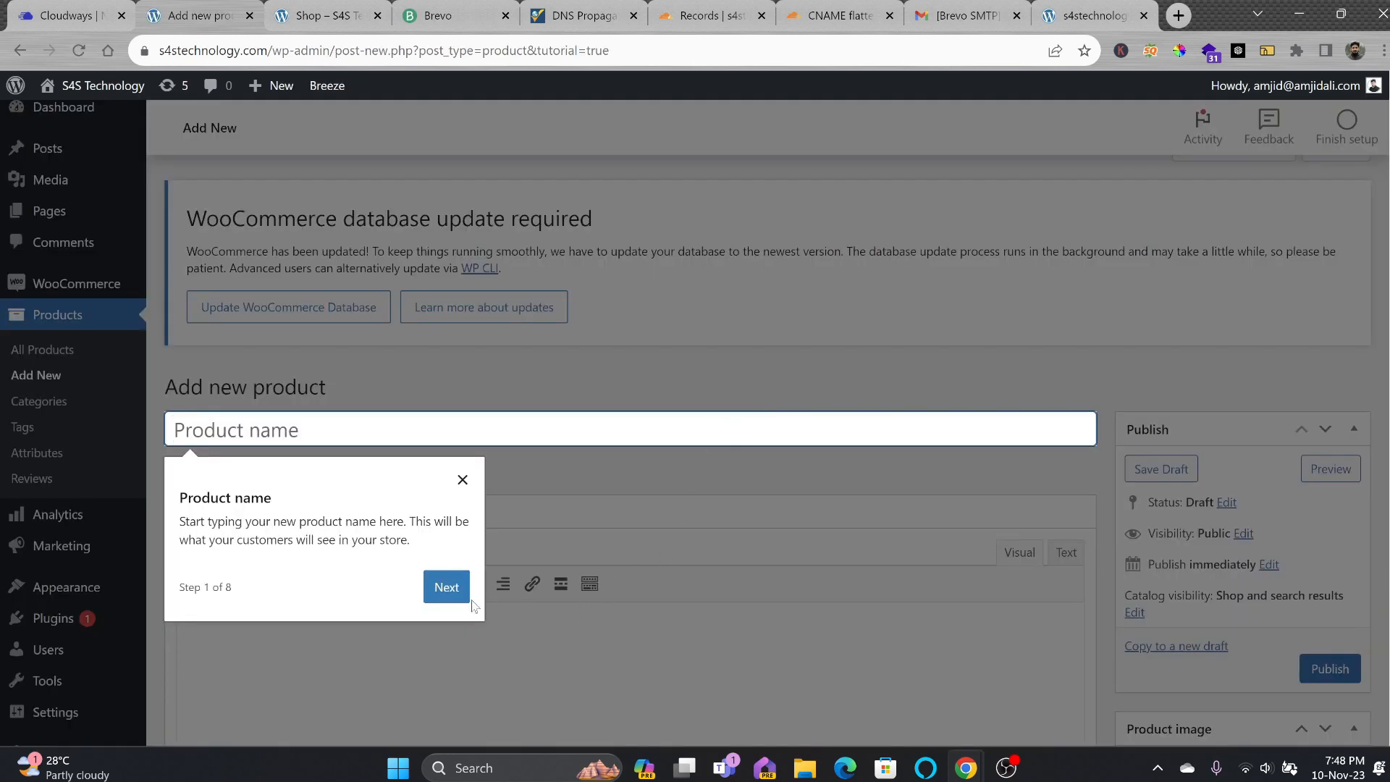
click(455, 588)
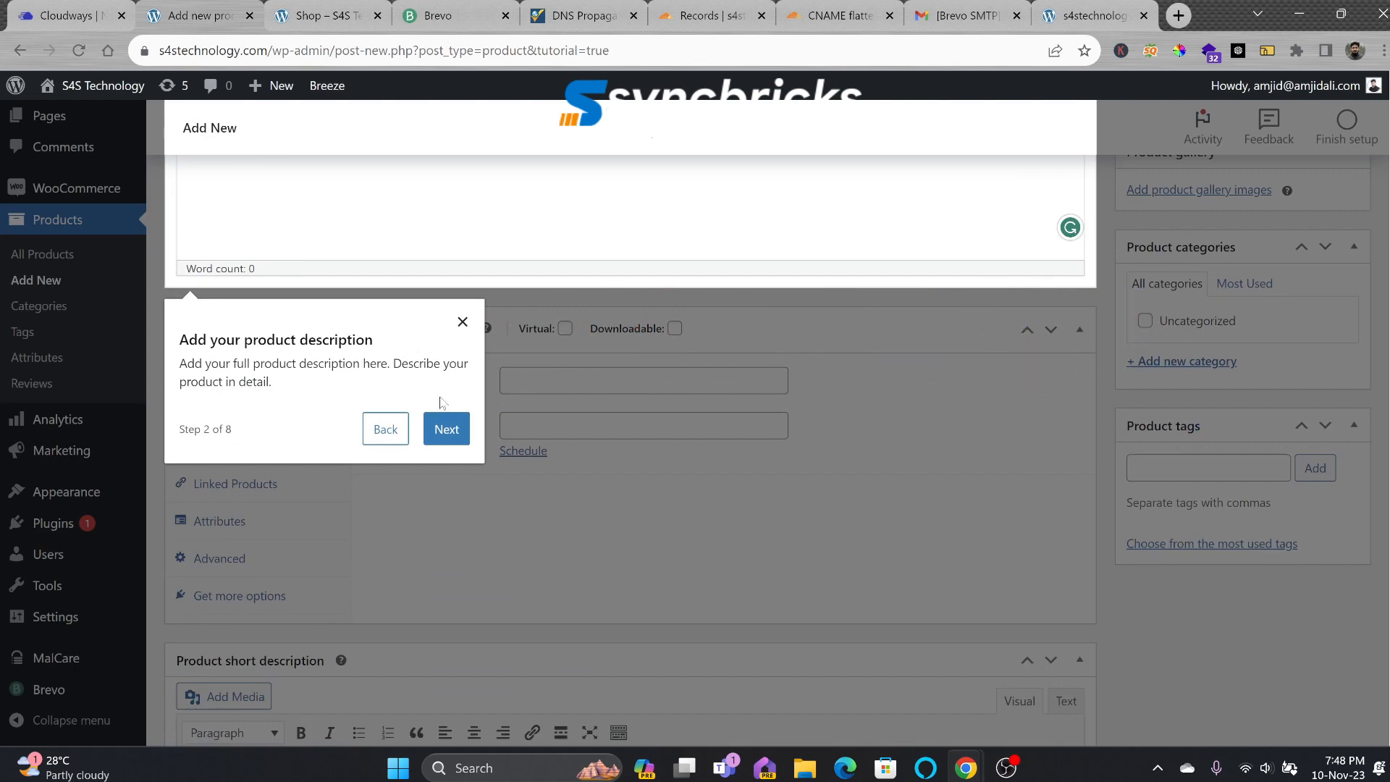
click(443, 426)
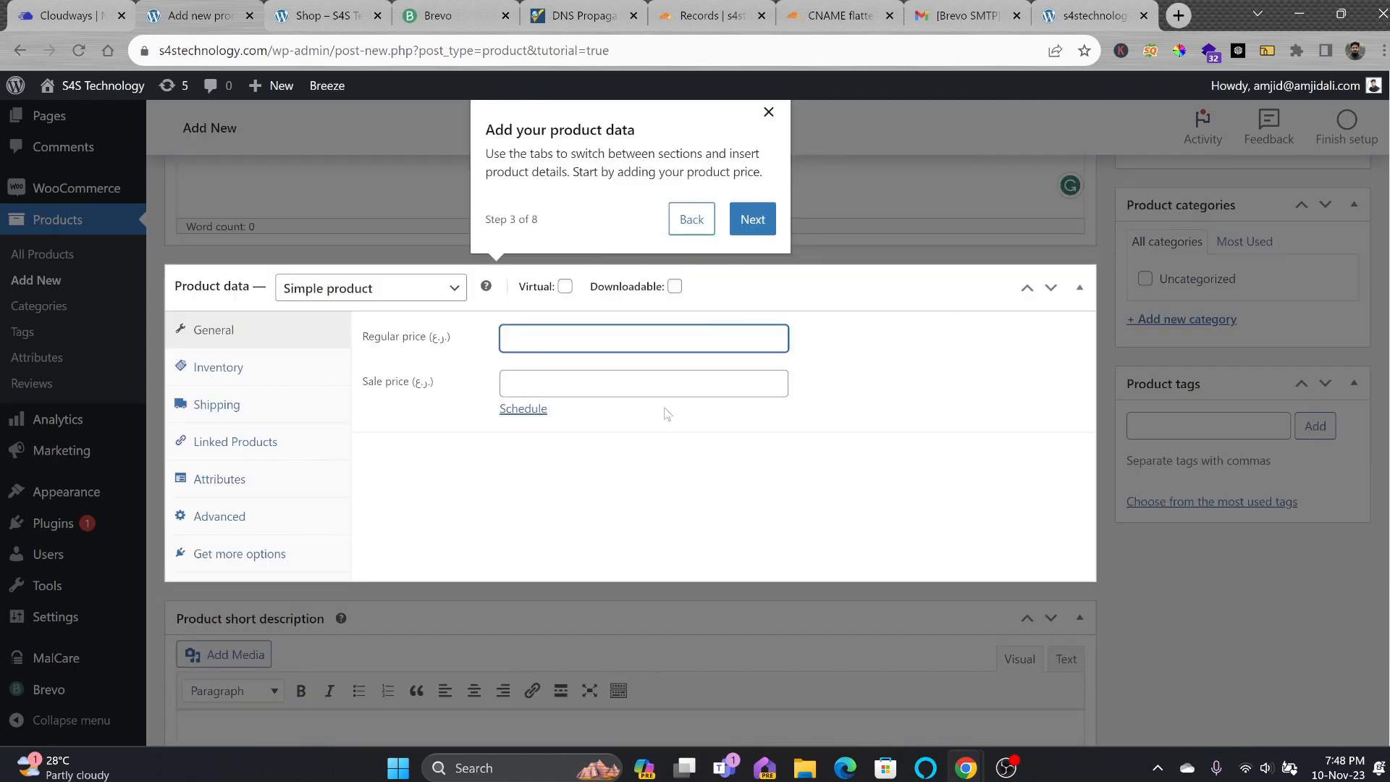
click(753, 218)
click(753, 289)
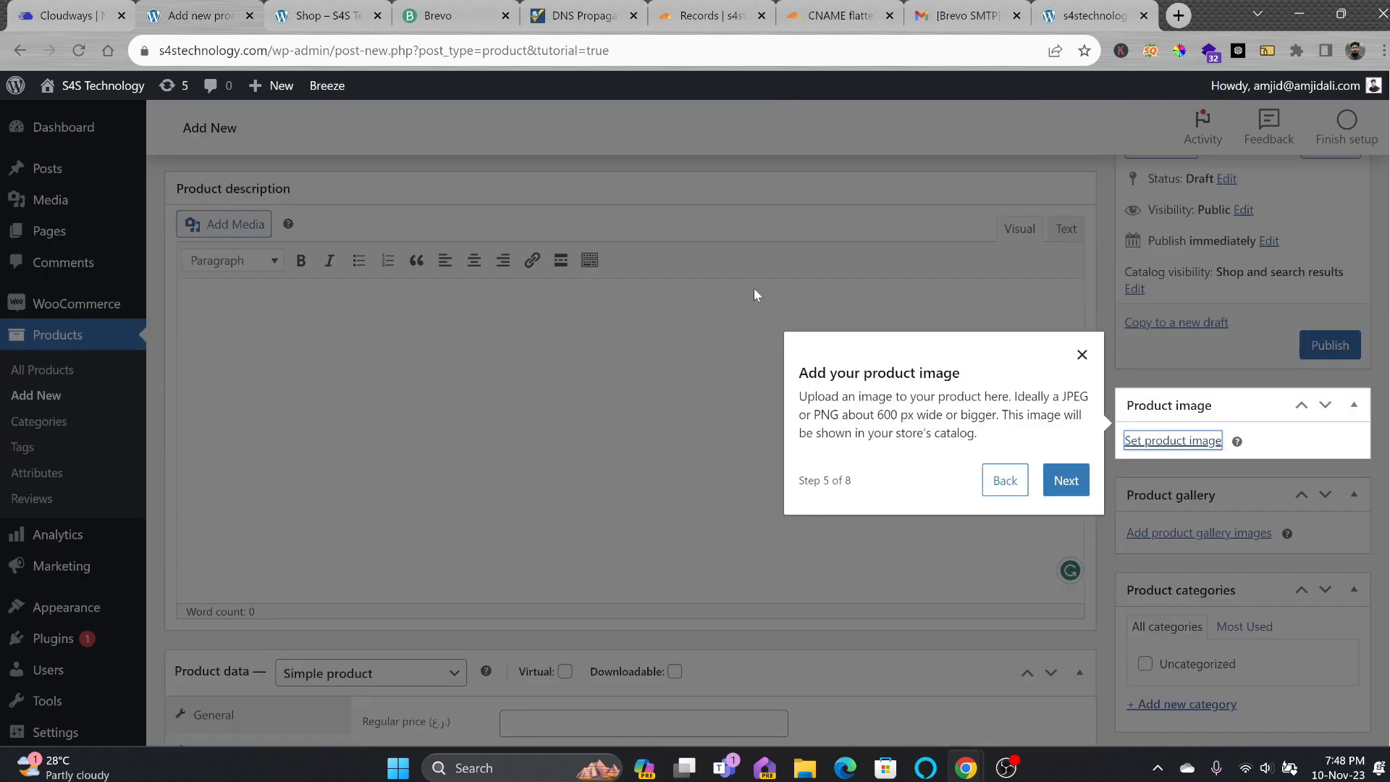
click(1063, 498)
click(54, 424)
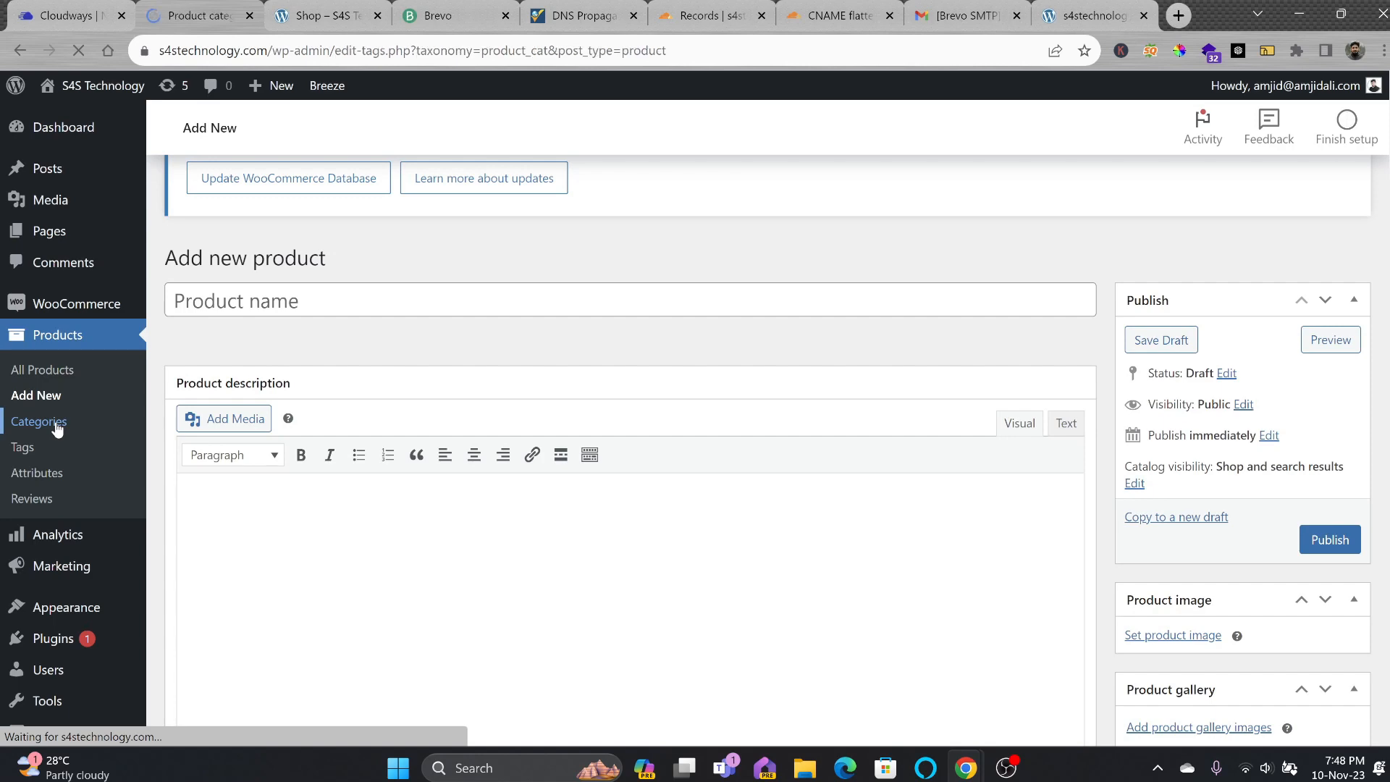
Add the Laptops category and Gaming Laptops with Laptops as its parent.
click(463, 593)
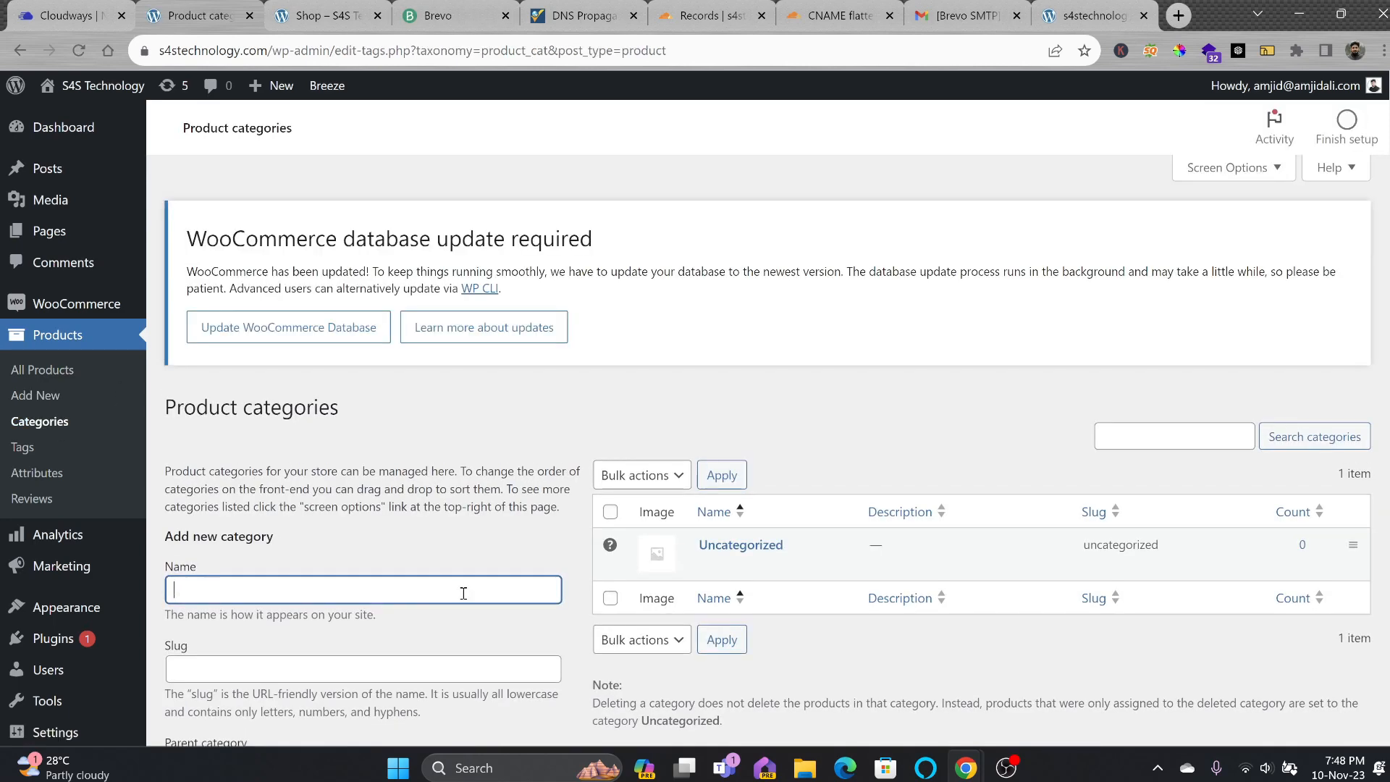
text(Laptops)
scroll(463, 593, down, 1)
scroll(362, 637, down, 5)
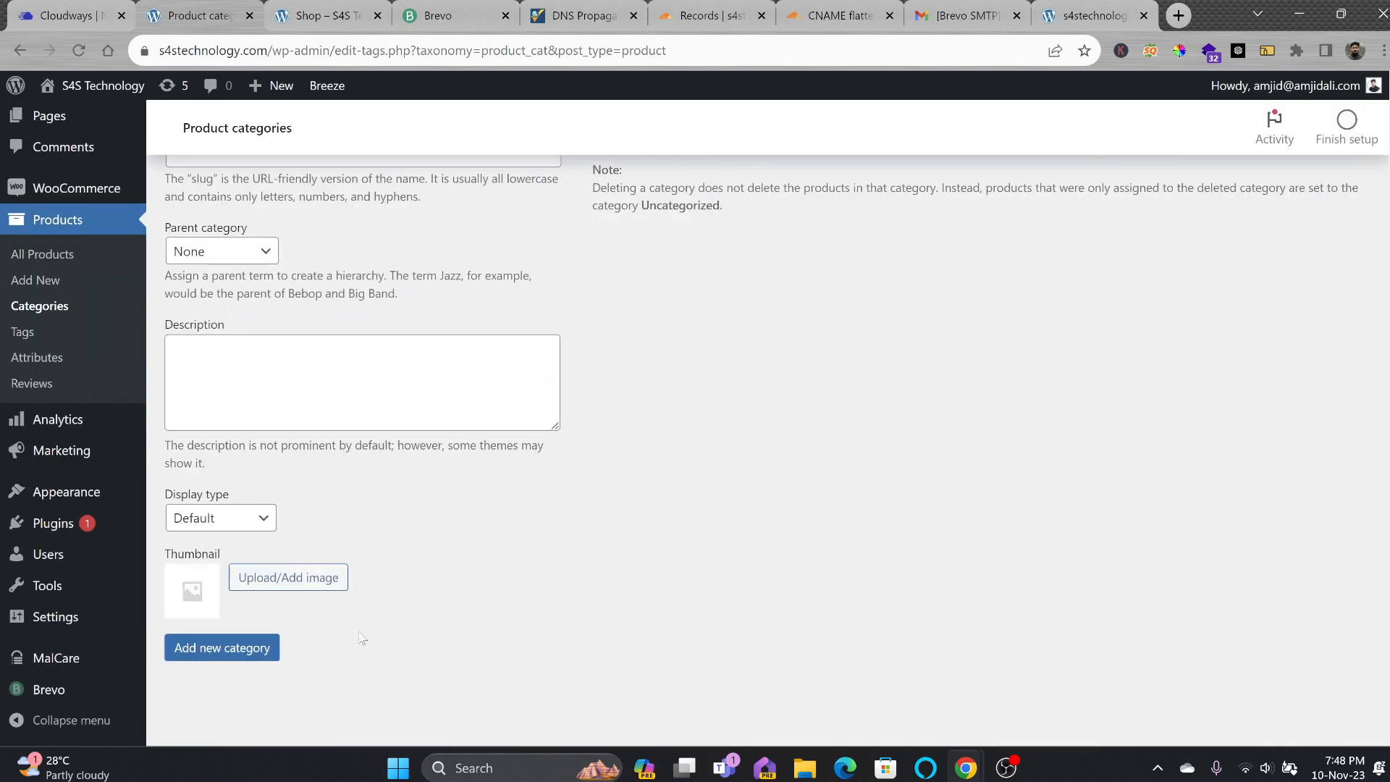
click(250, 648)
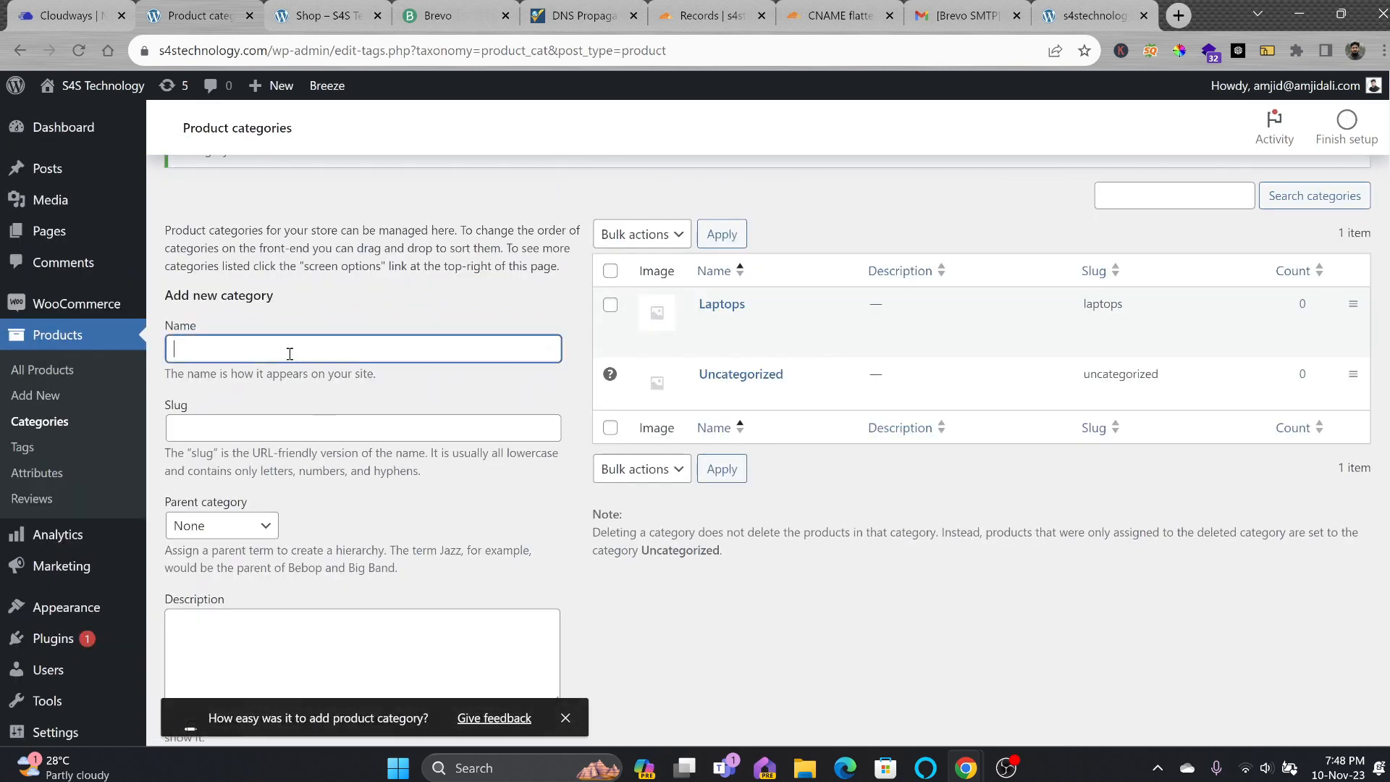
text(Gaming Laptops)
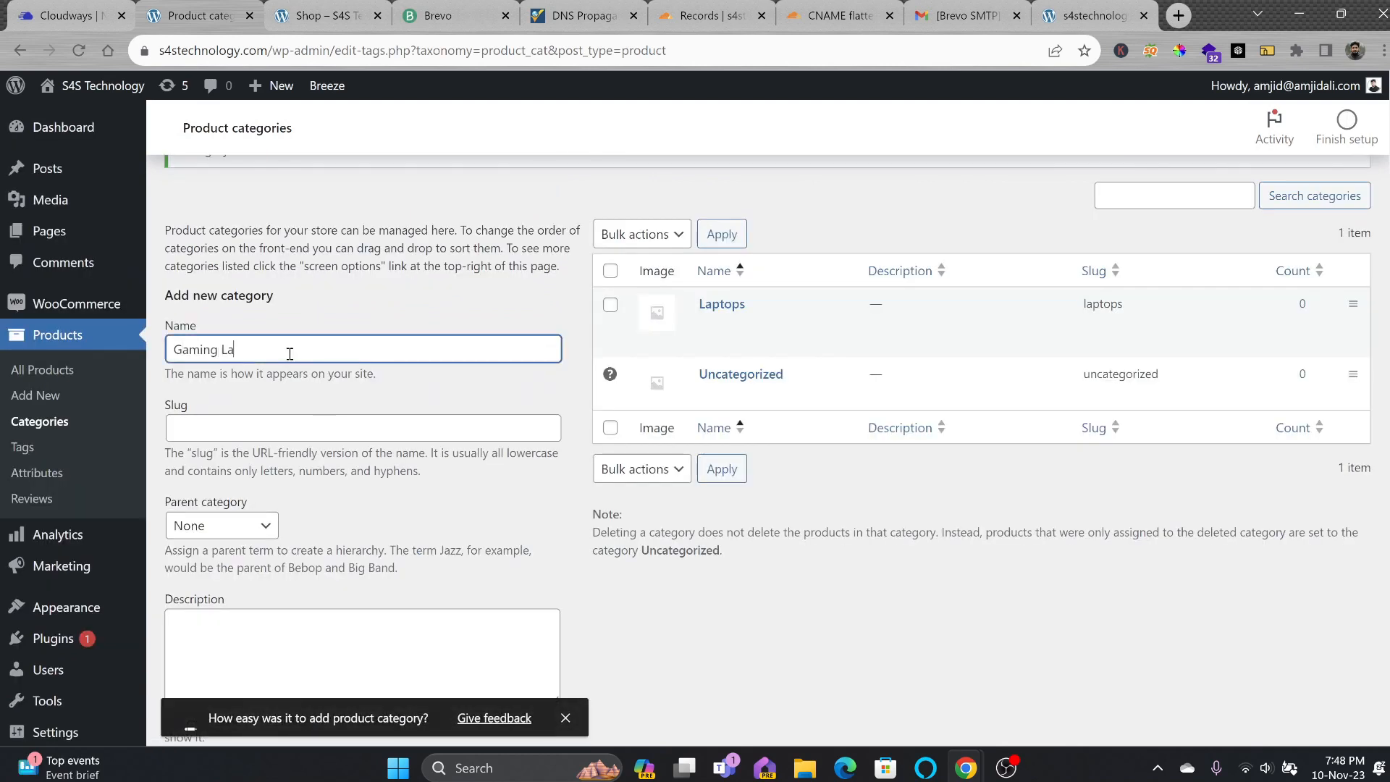
click(200, 526)
click(203, 568)
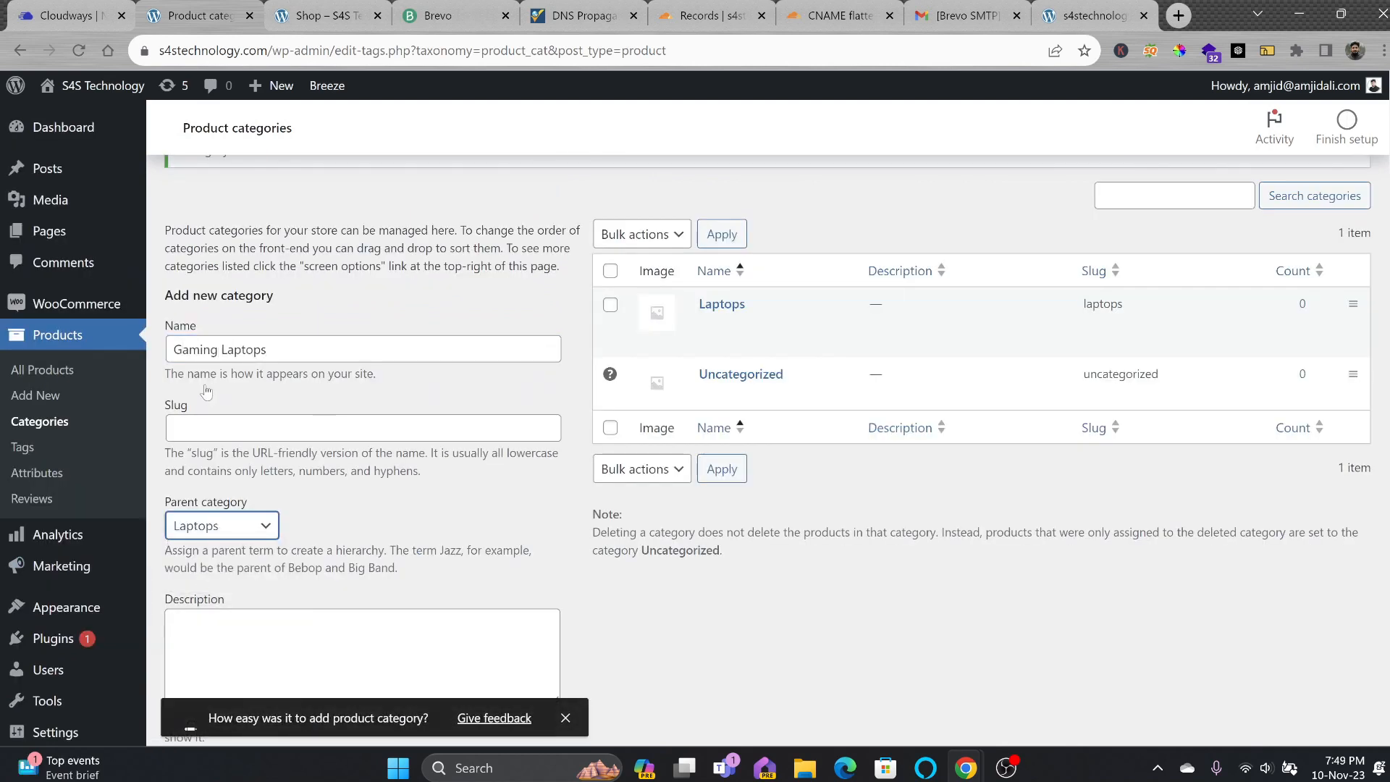
scroll(228, 384, down, 4)
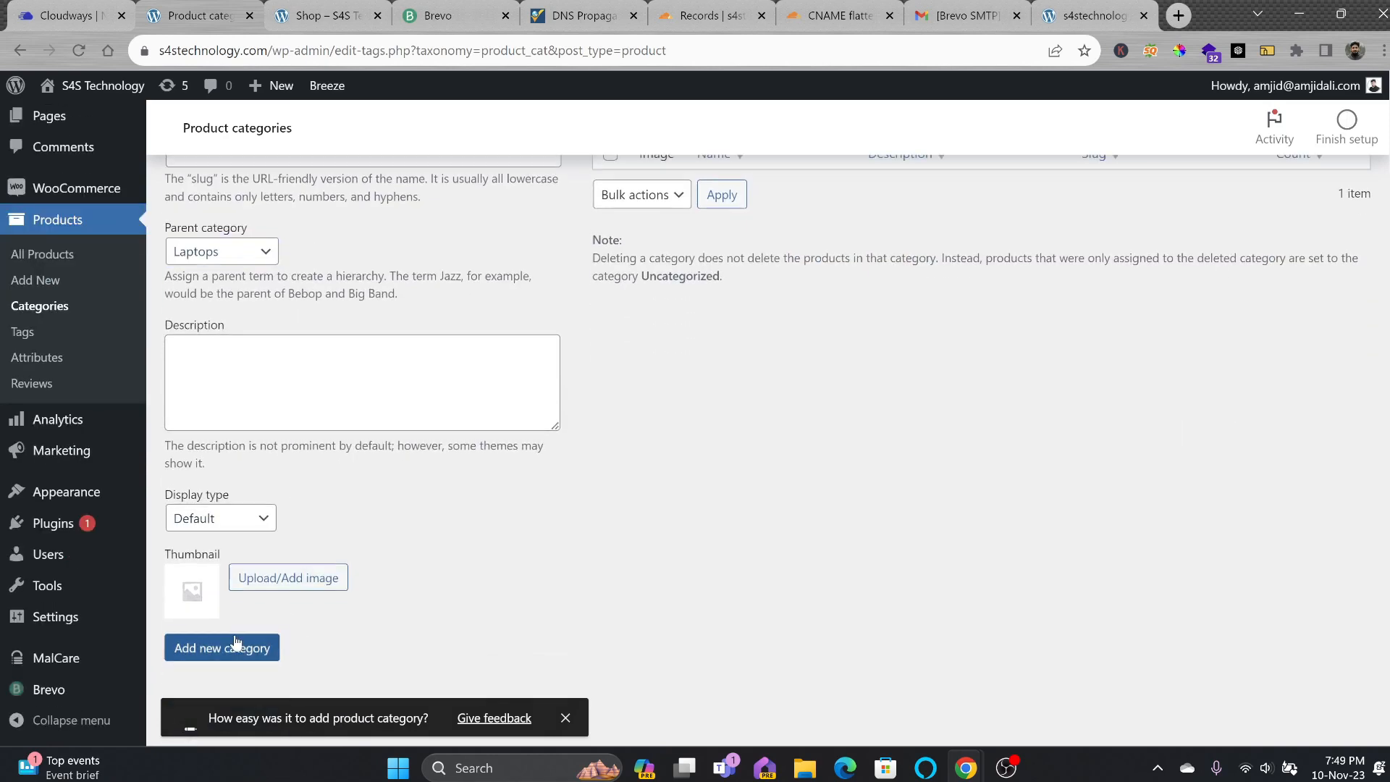
click(261, 644)
Add the Business Laptops category under Laptops and a 'Laptop Bag' category.
click(248, 347)
text(Bu)
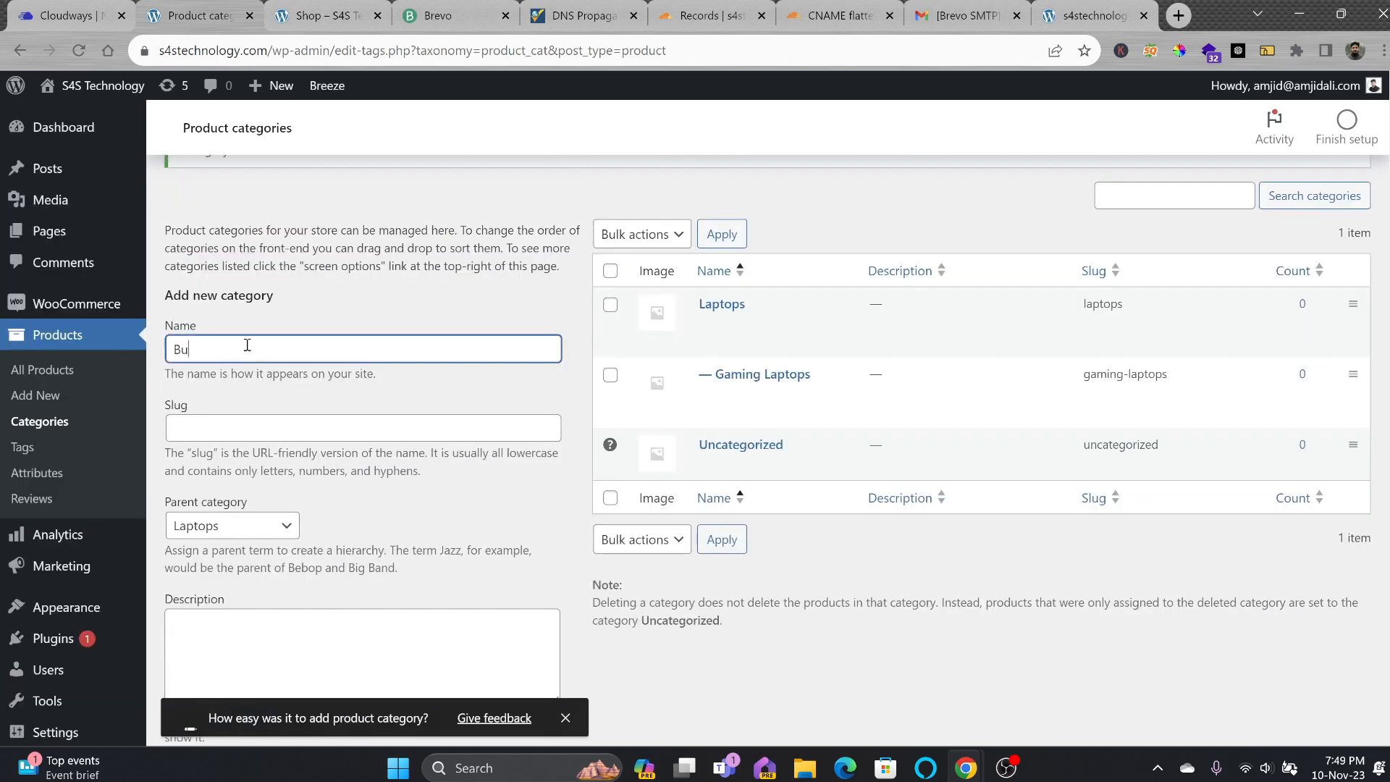
text(siness Laptops)
scroll(243, 405, down, 4)
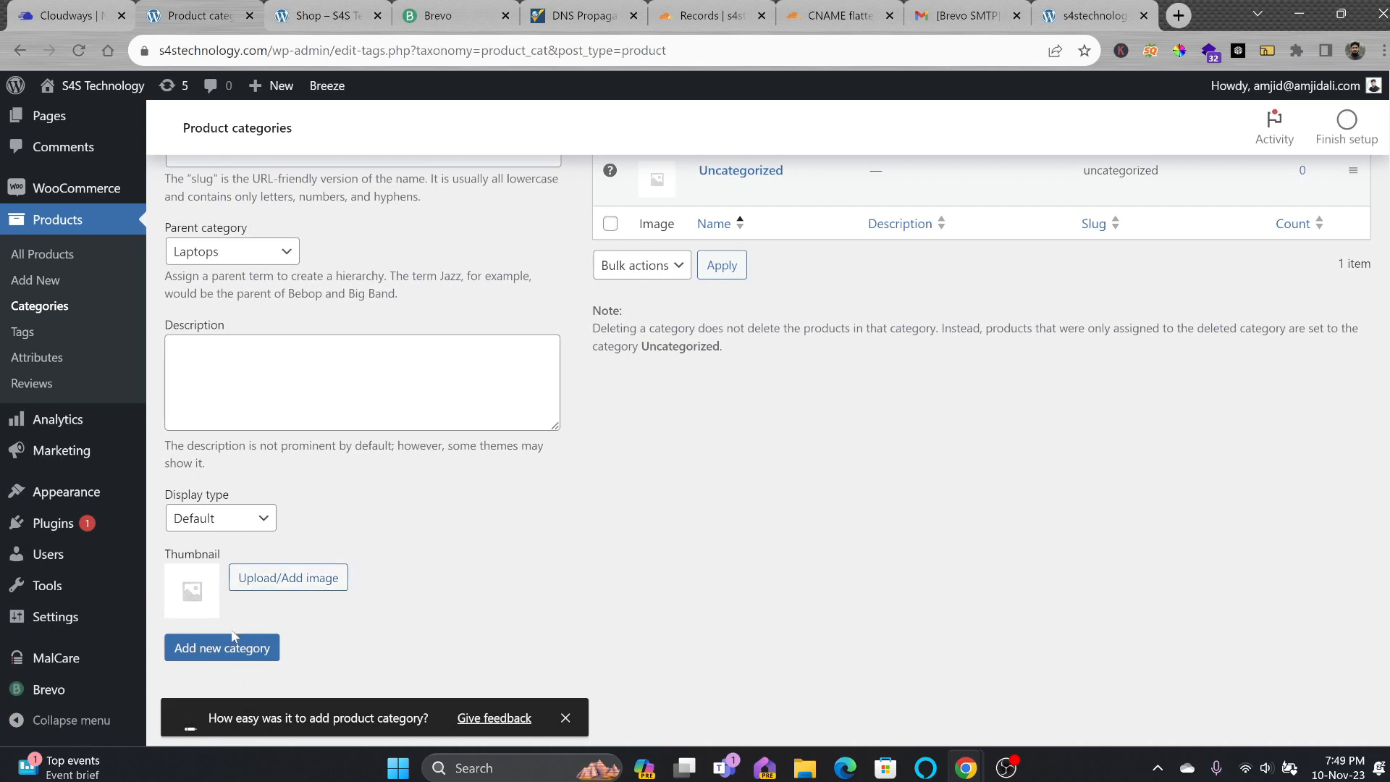
click(233, 637)
click(256, 438)
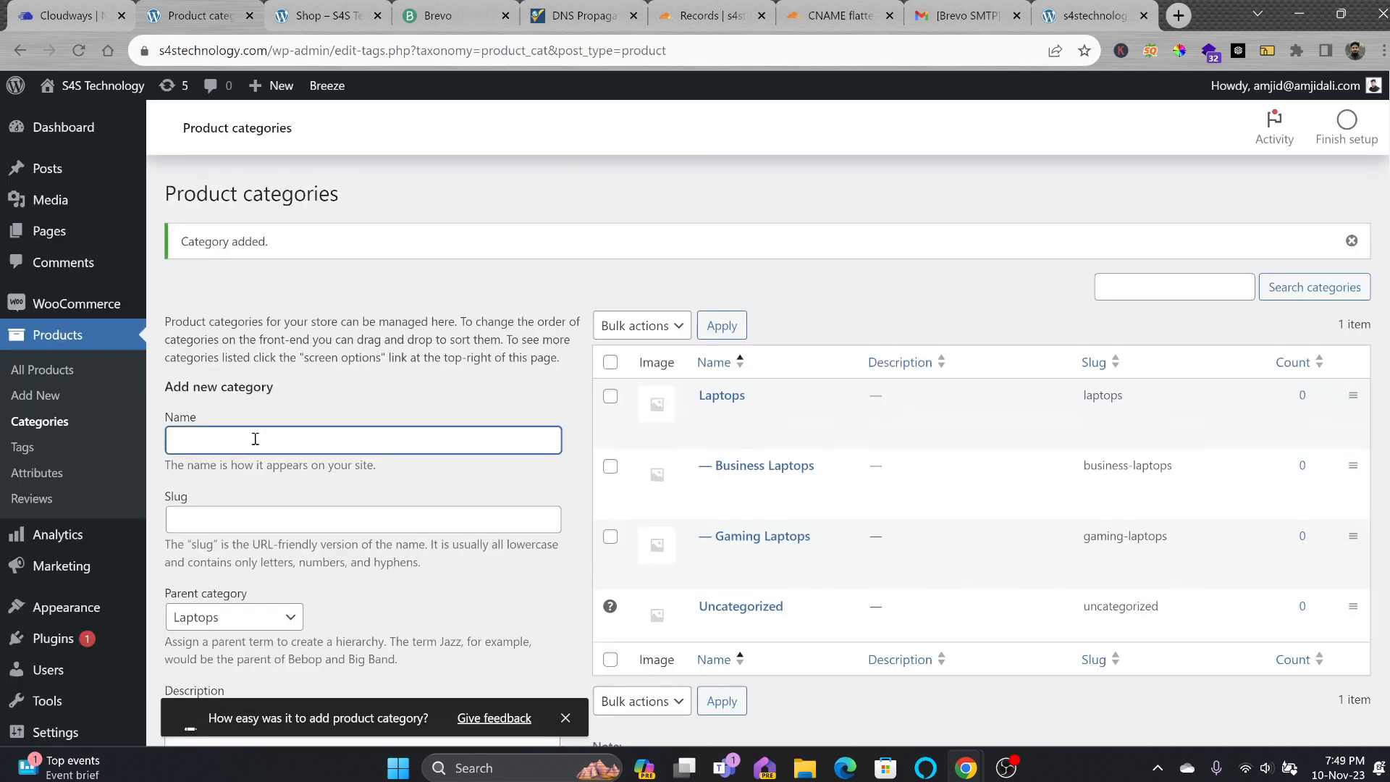
scroll(255, 439, down, 1)
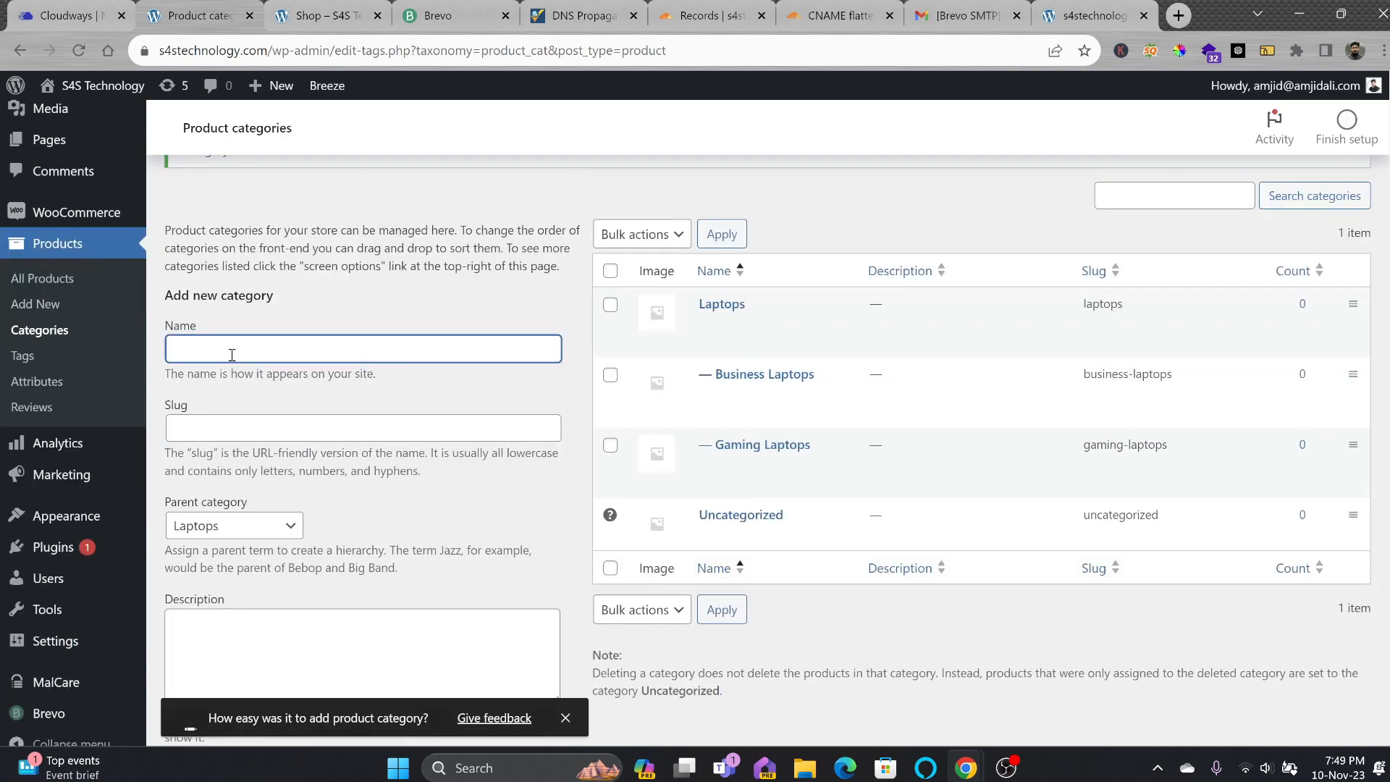
text(Laptop Bags)
scroll(172, 336, down, 3)
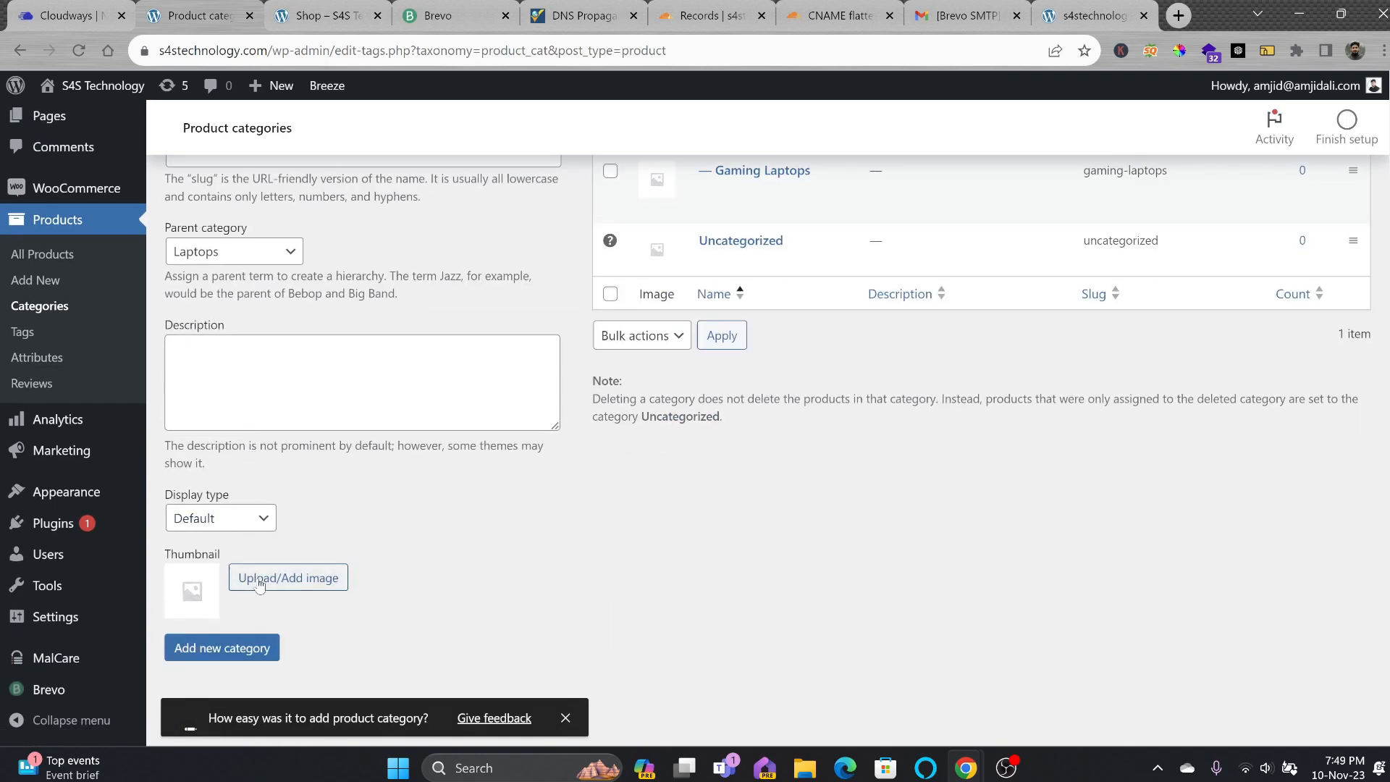
click(240, 645)
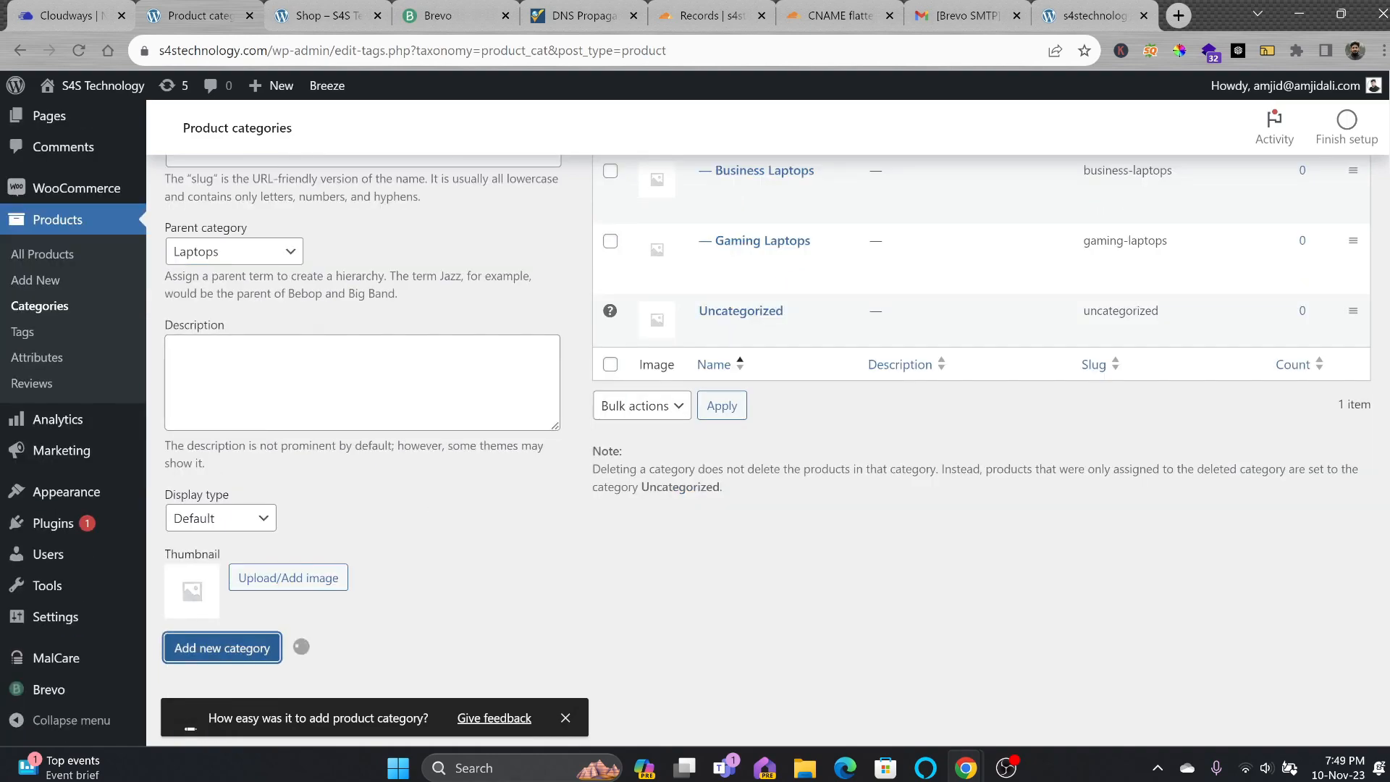
Change Laptop Bags' parent to None, making it top-level, and save.
scroll(751, 476, up, 4)
click(724, 286)
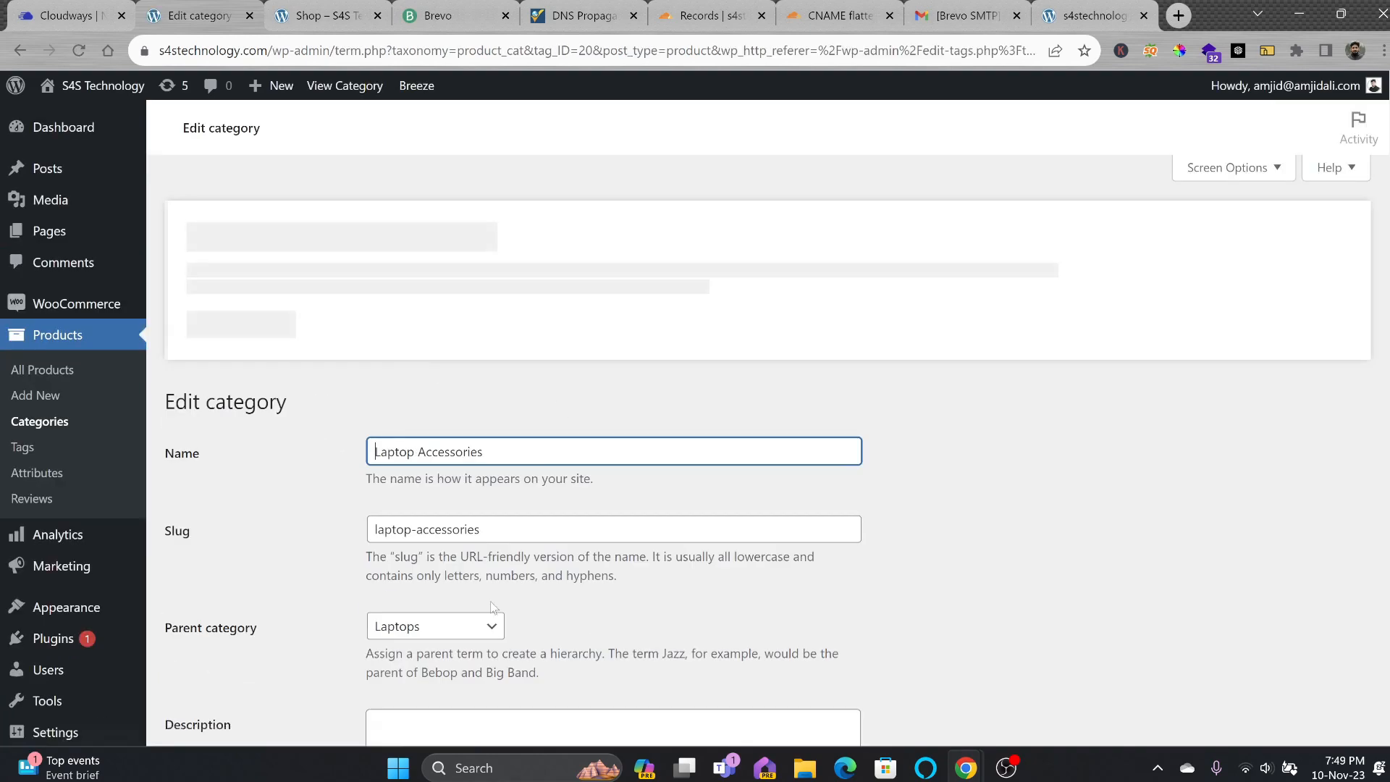
click(708, 625)
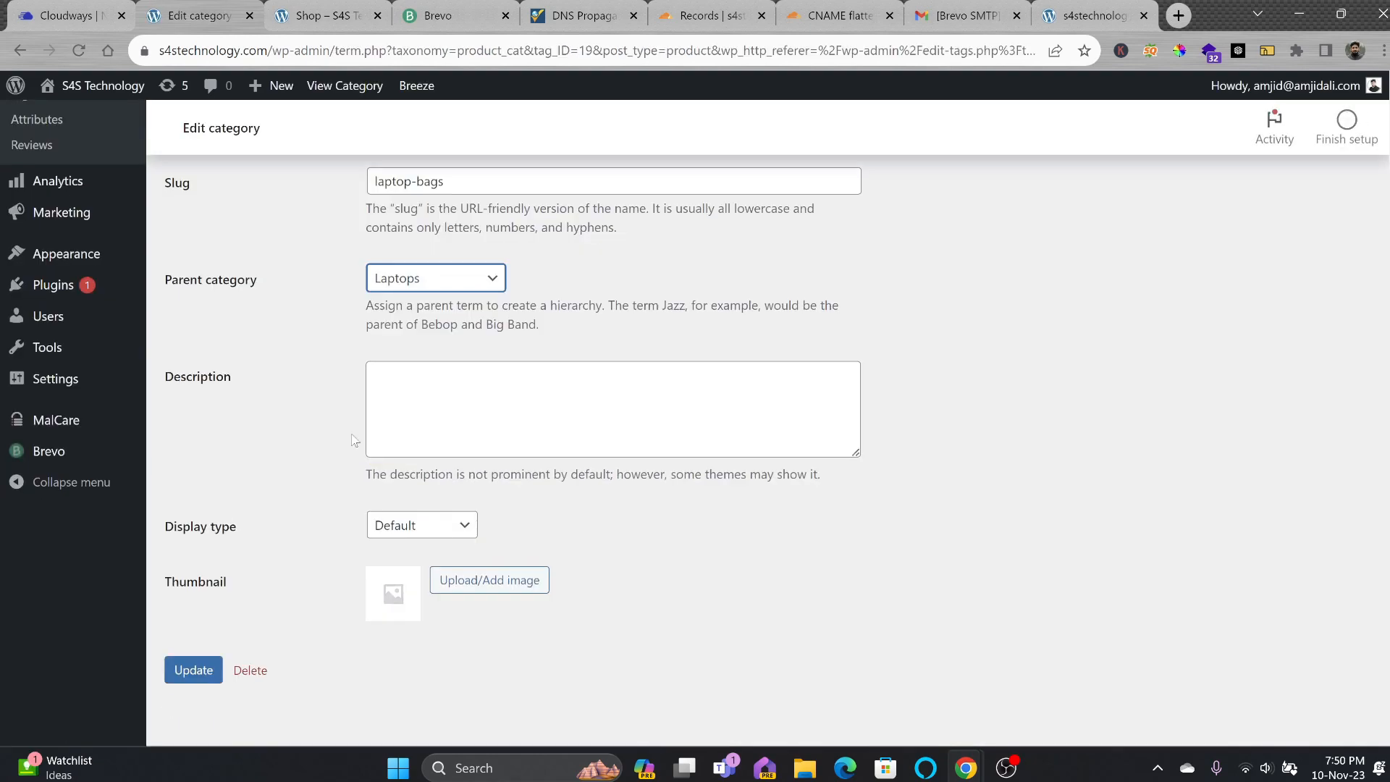
click(436, 278)
click(395, 297)
click(192, 670)
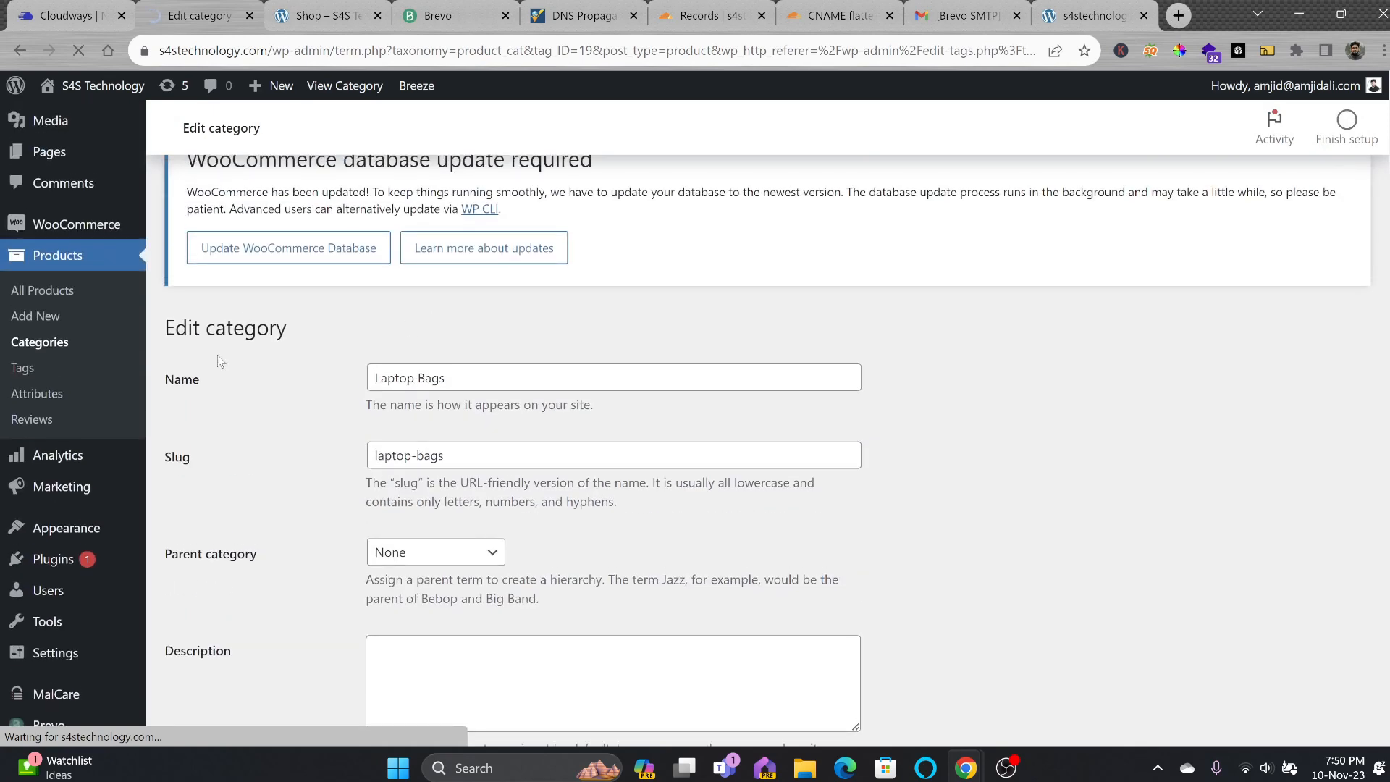
click(58, 343)
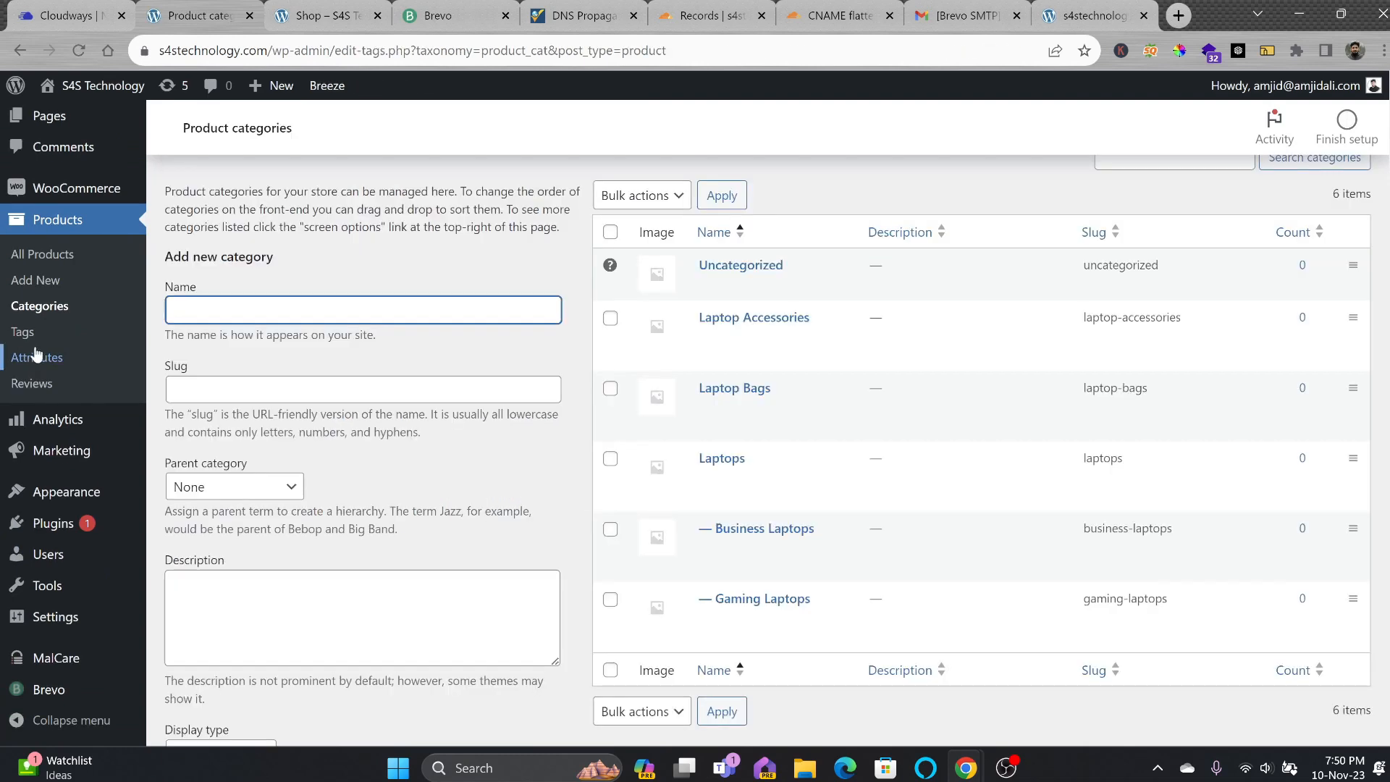
Create the product tags HP, Dell and Apple on the Products > Tags page.
click(37, 341)
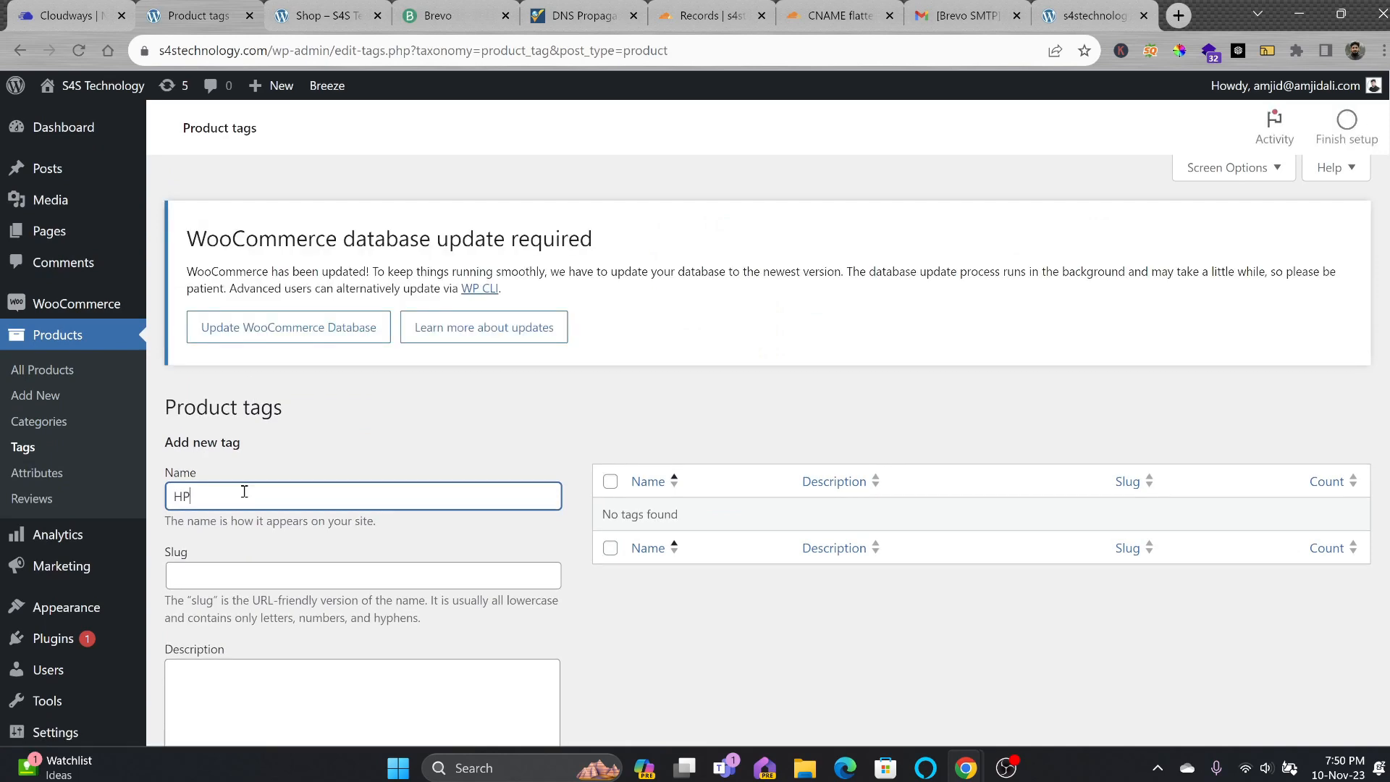
text(HP)
key(Return)
scroll(239, 546, down, 2)
click(231, 394)
text(Dell)
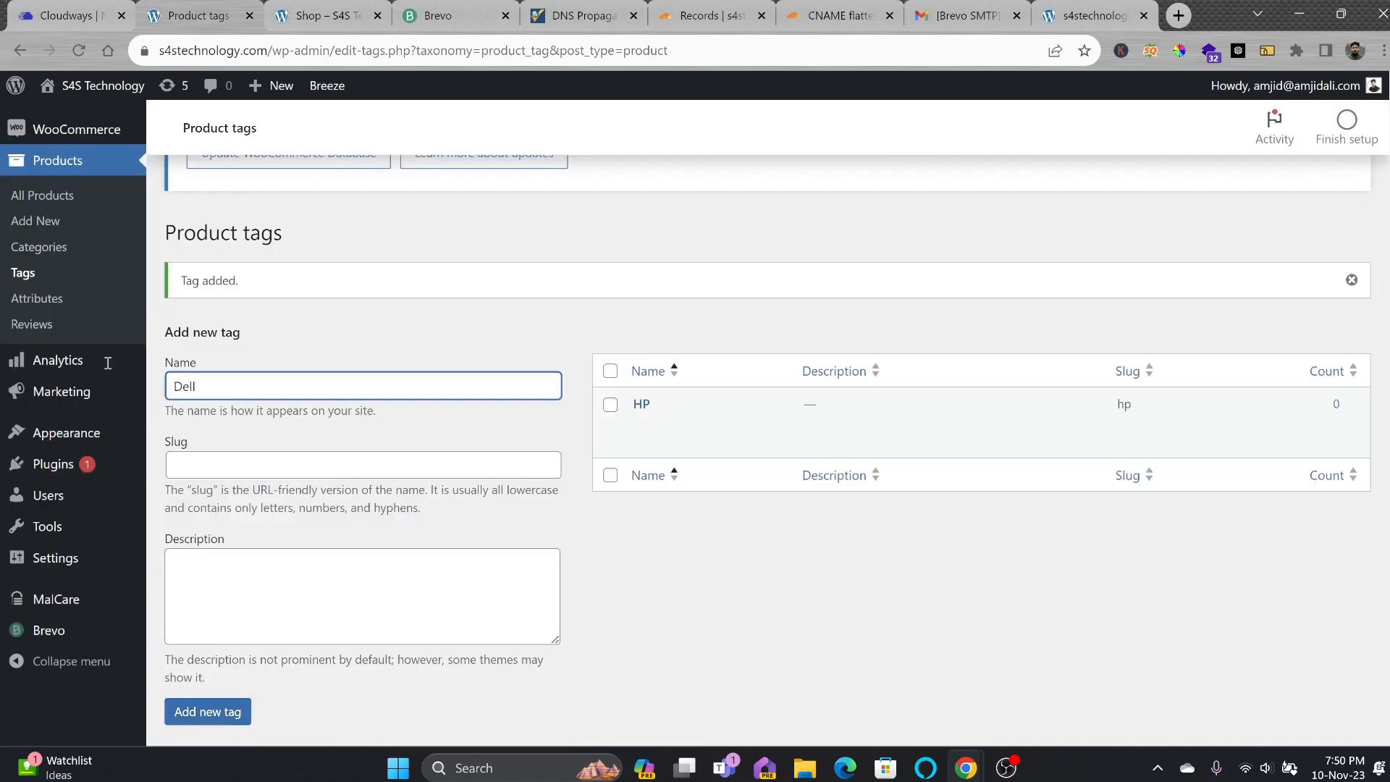
key(Return)
text(Apple)
key(Return)
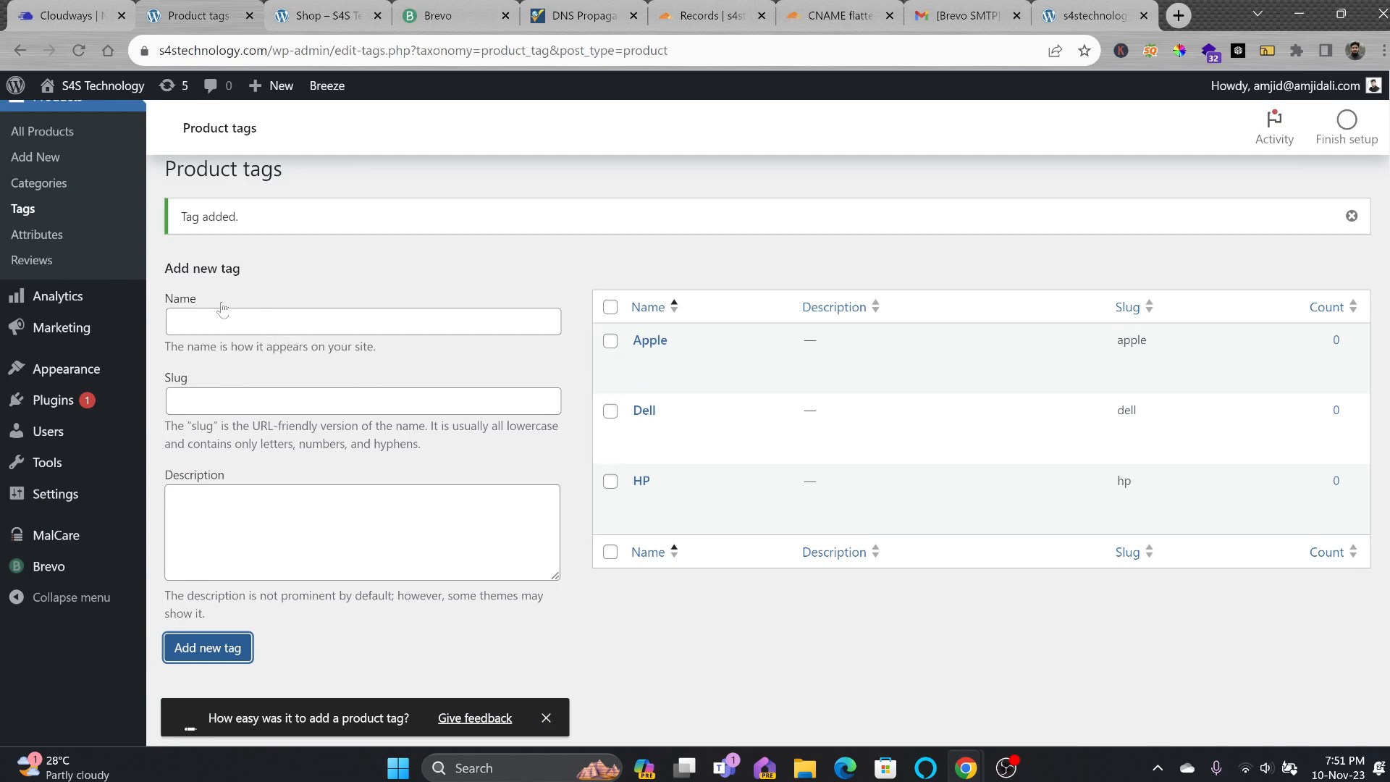
mouse_move(101, 403)
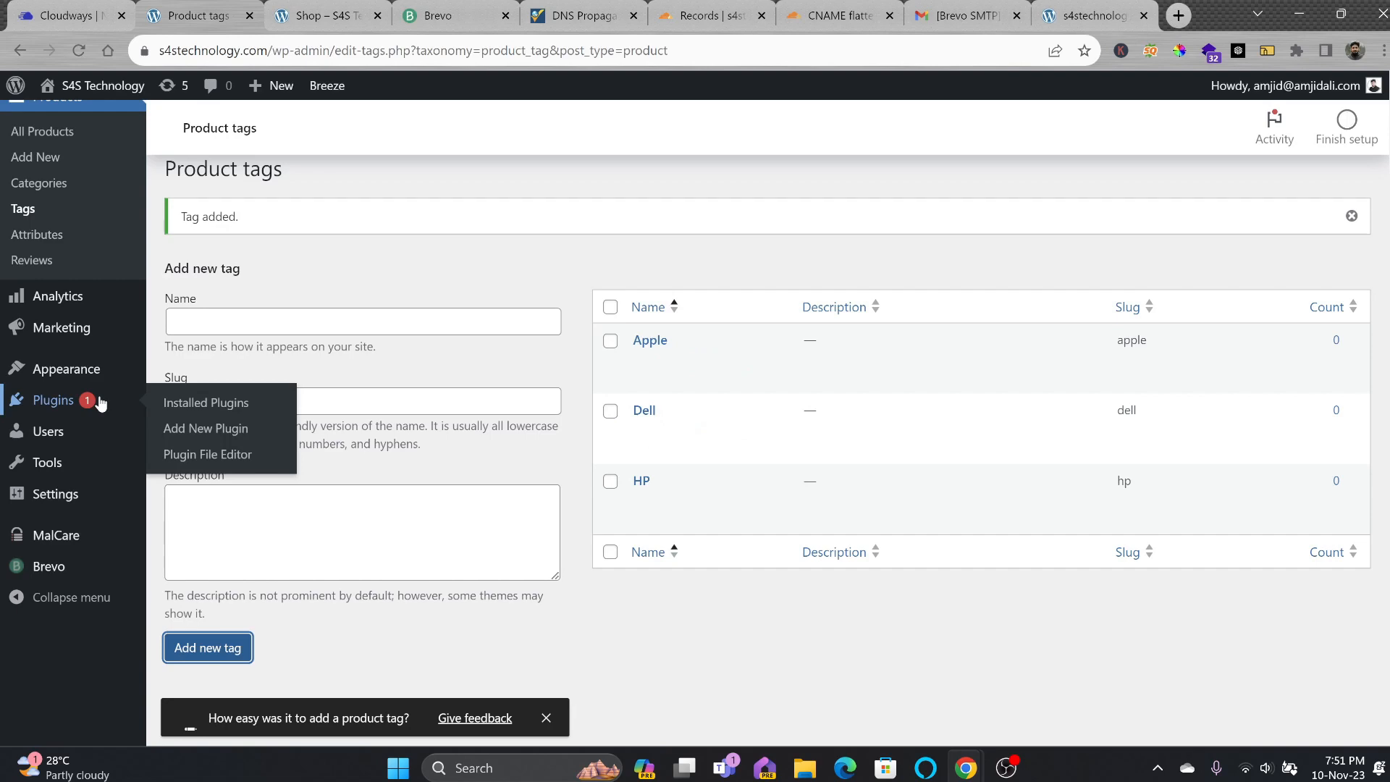
scroll(63, 369, up, 3)
Add a Color product attribute with its terms sorted by name.
click(53, 427)
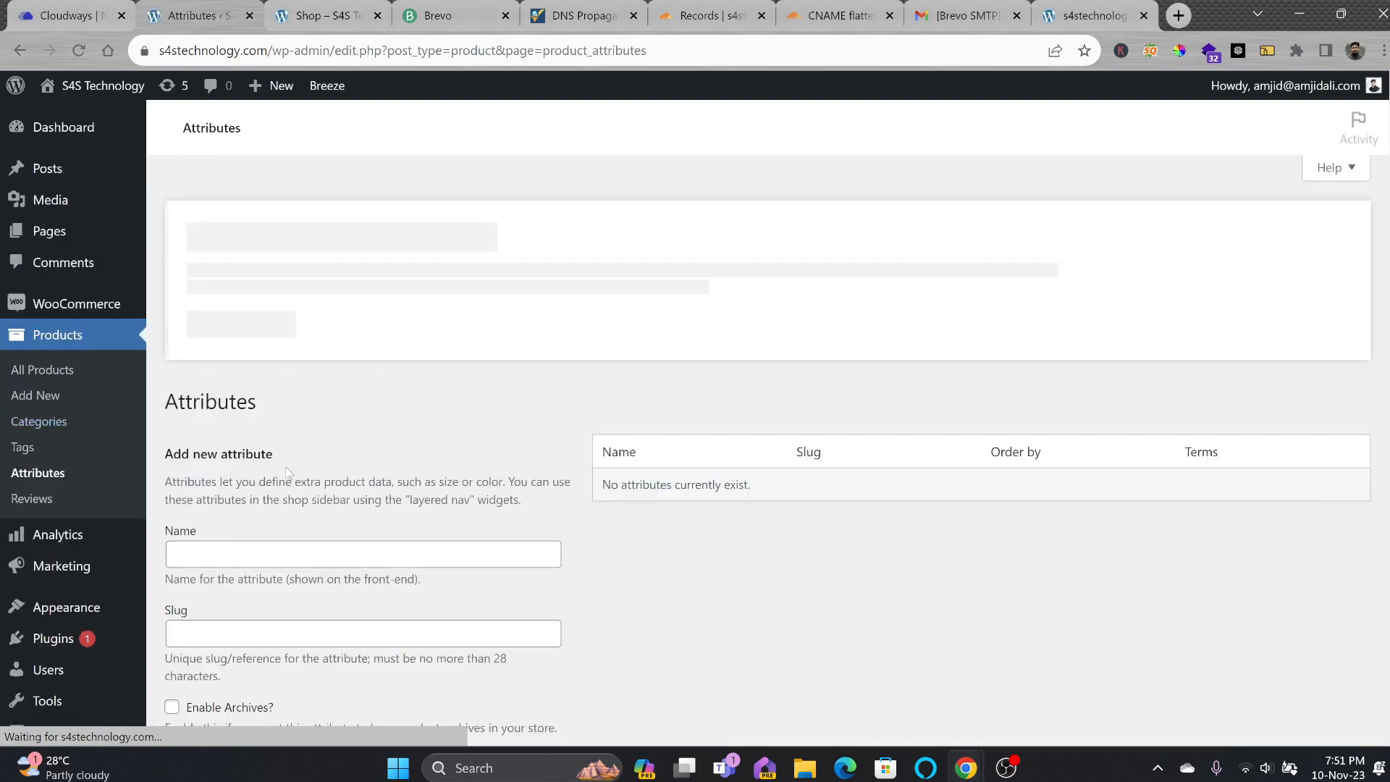
scroll(298, 472, down, 1)
click(301, 469)
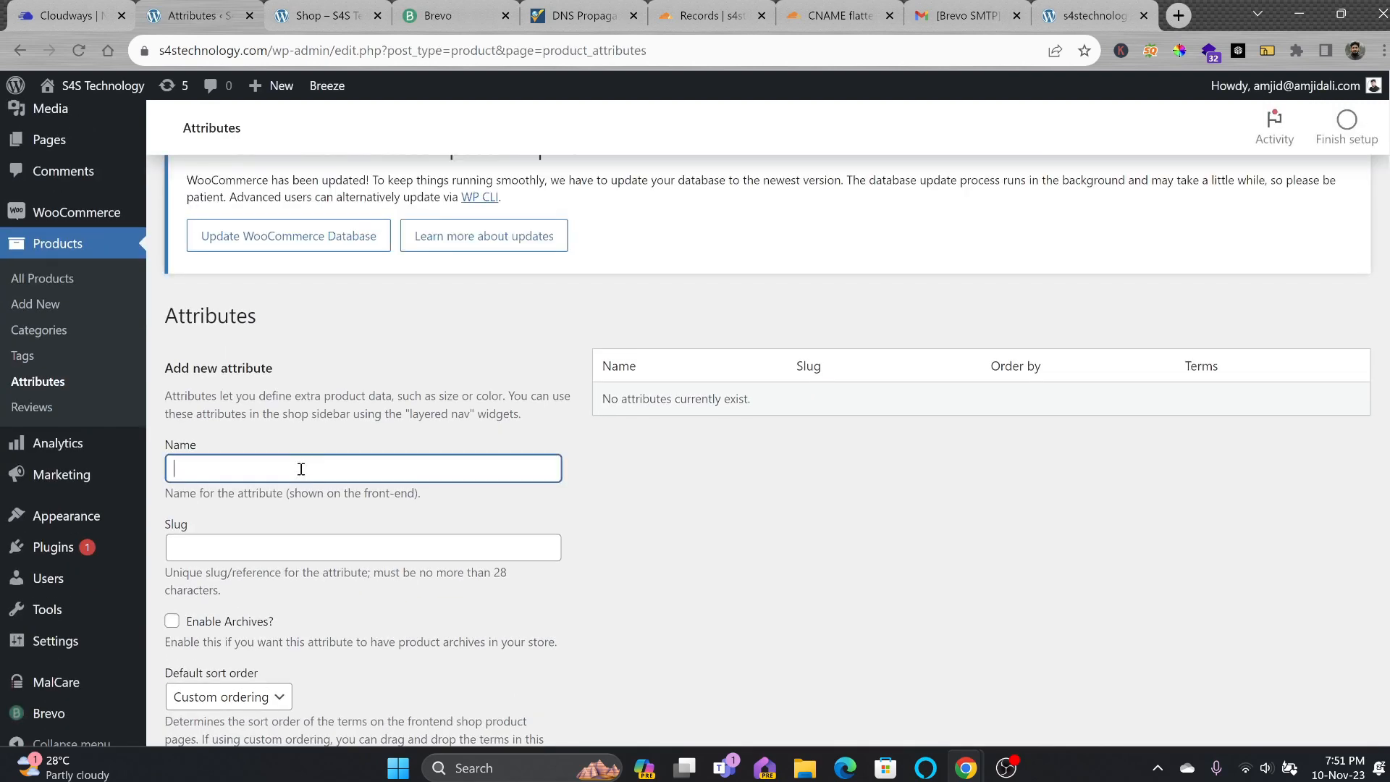
text(Color)
scroll(302, 470, down, 2)
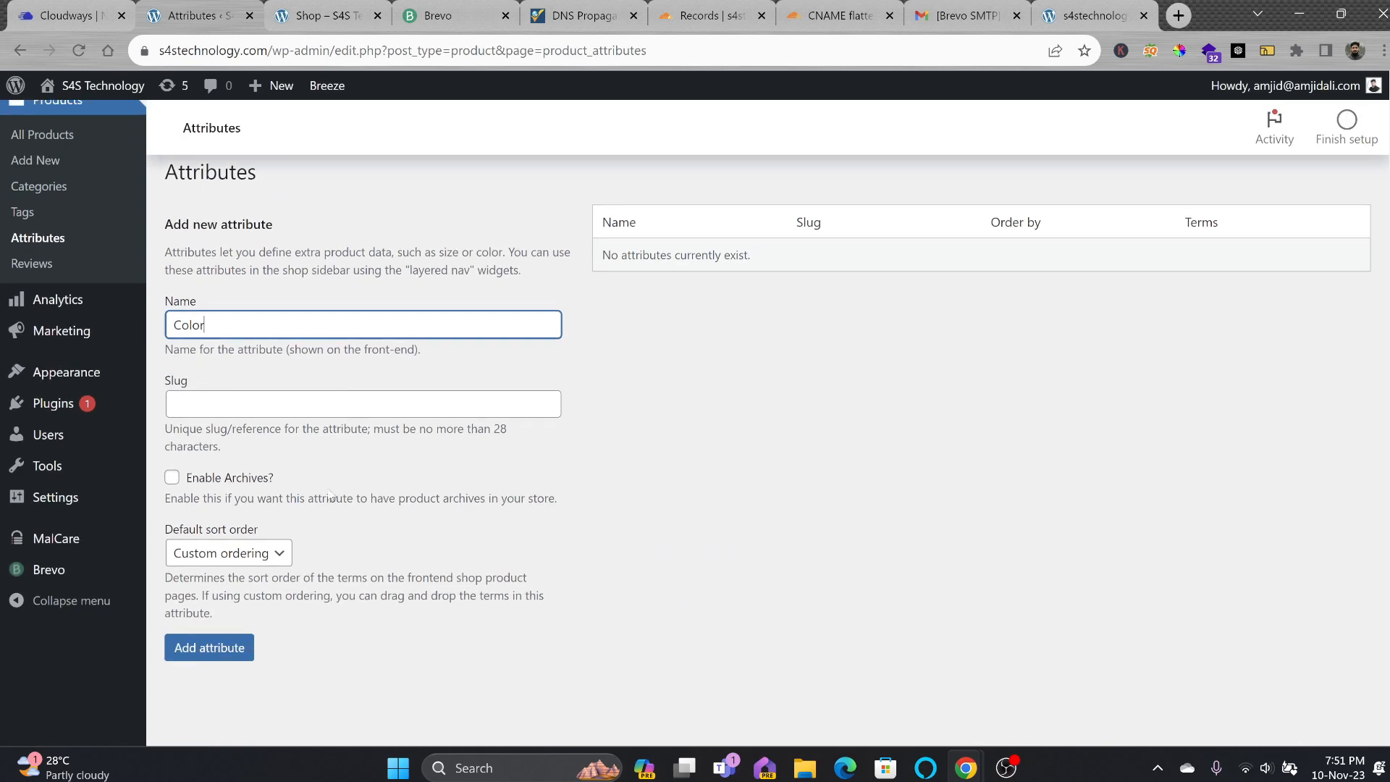
click(274, 551)
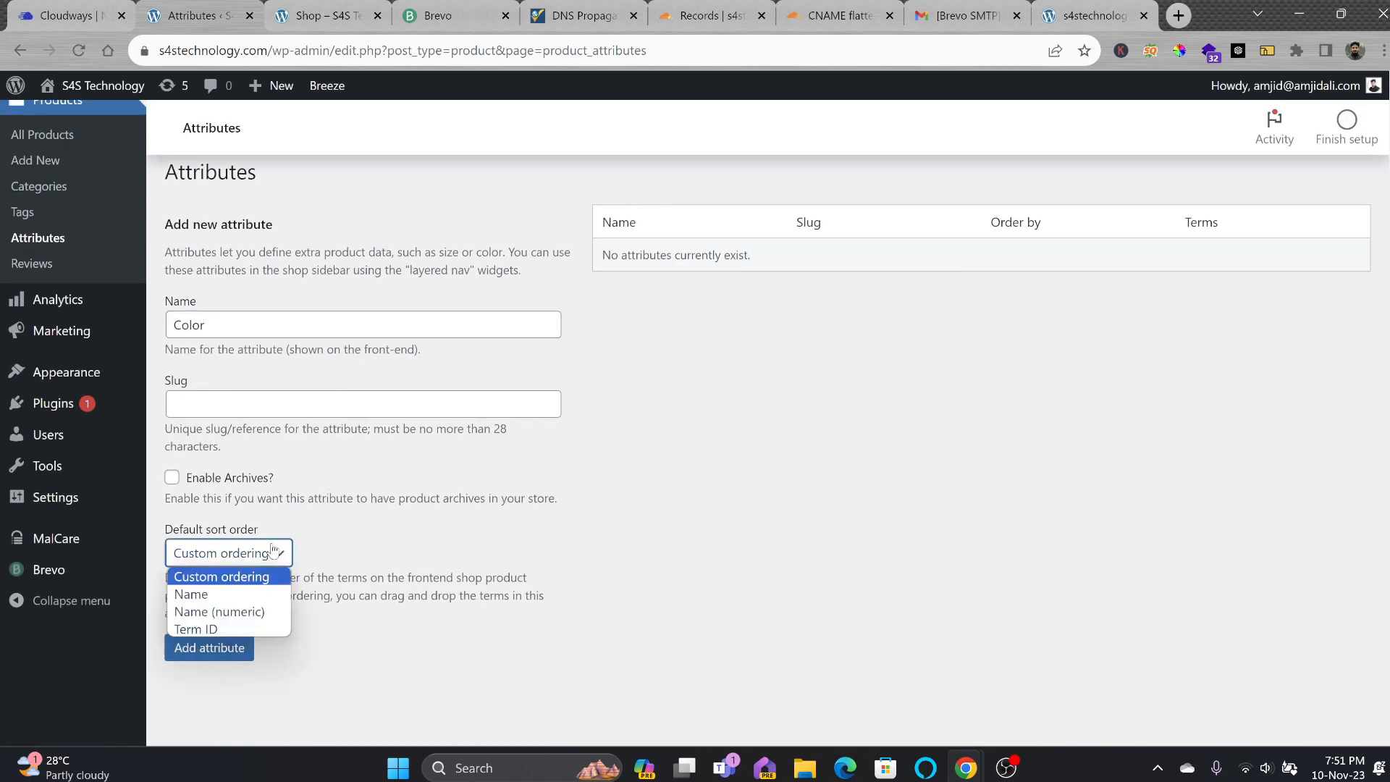
click(250, 593)
click(240, 656)
Add the Screen Size, Processor, RAM and Storage attributes.
click(279, 379)
text(Screen Size)
key(Return)
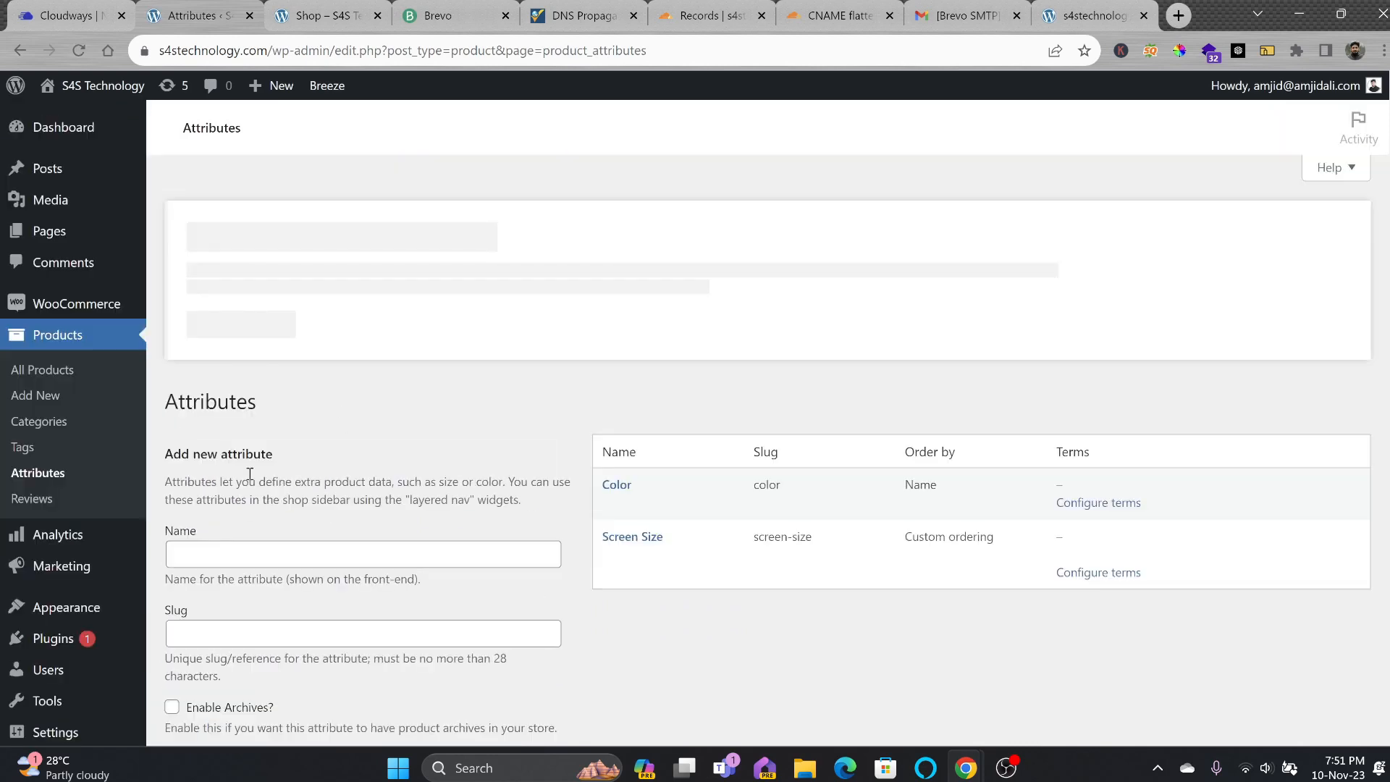
click(239, 562)
text(Processor)
key(Return)
click(212, 556)
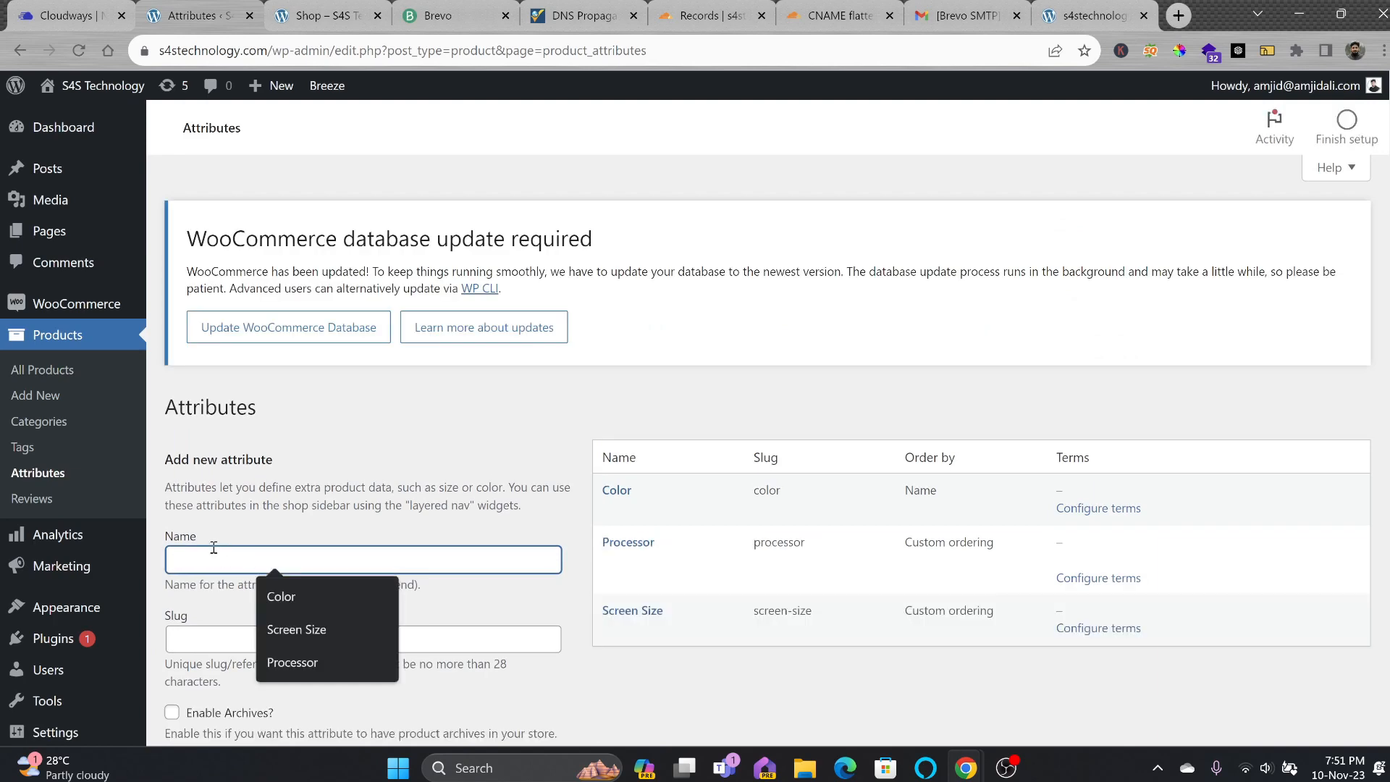
text(RAM)
key(Return)
click(214, 553)
text(Str)
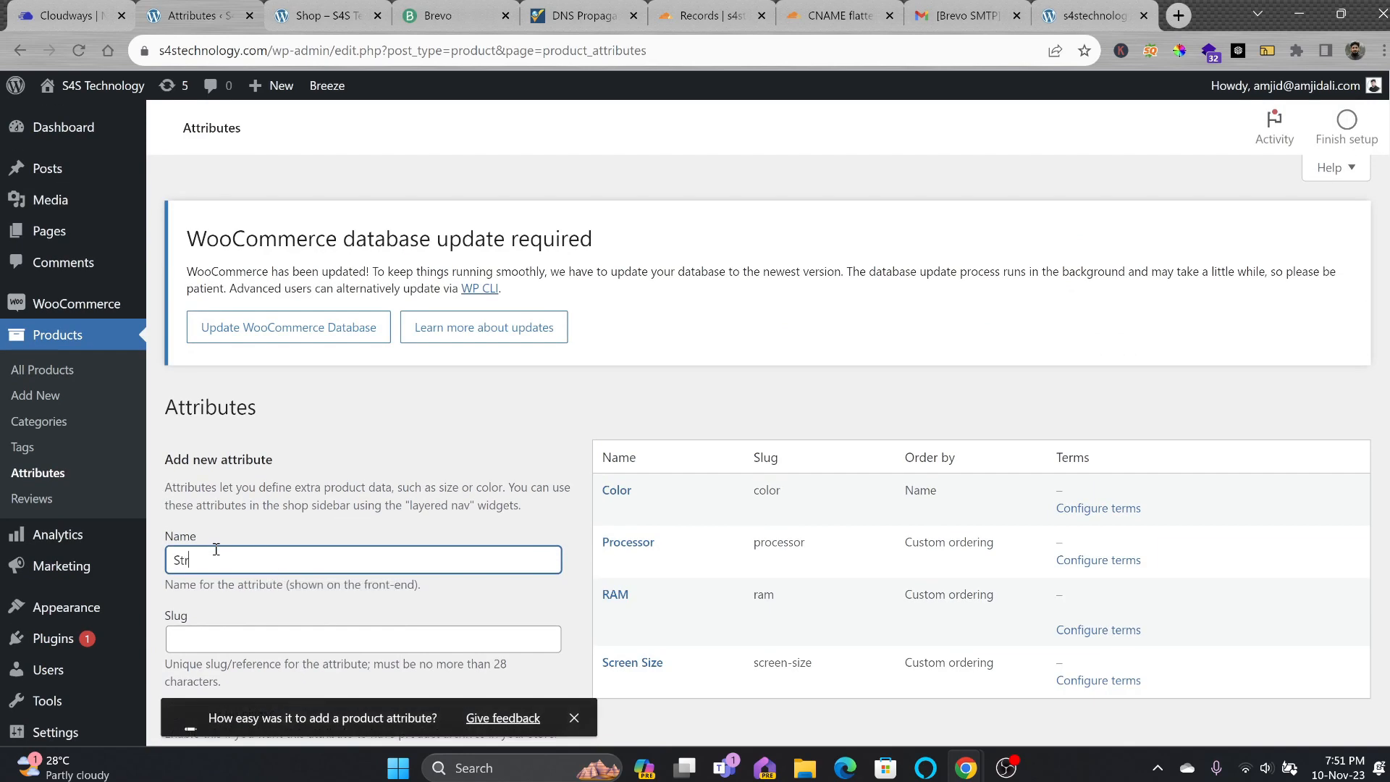
text(orage)
key(Return)
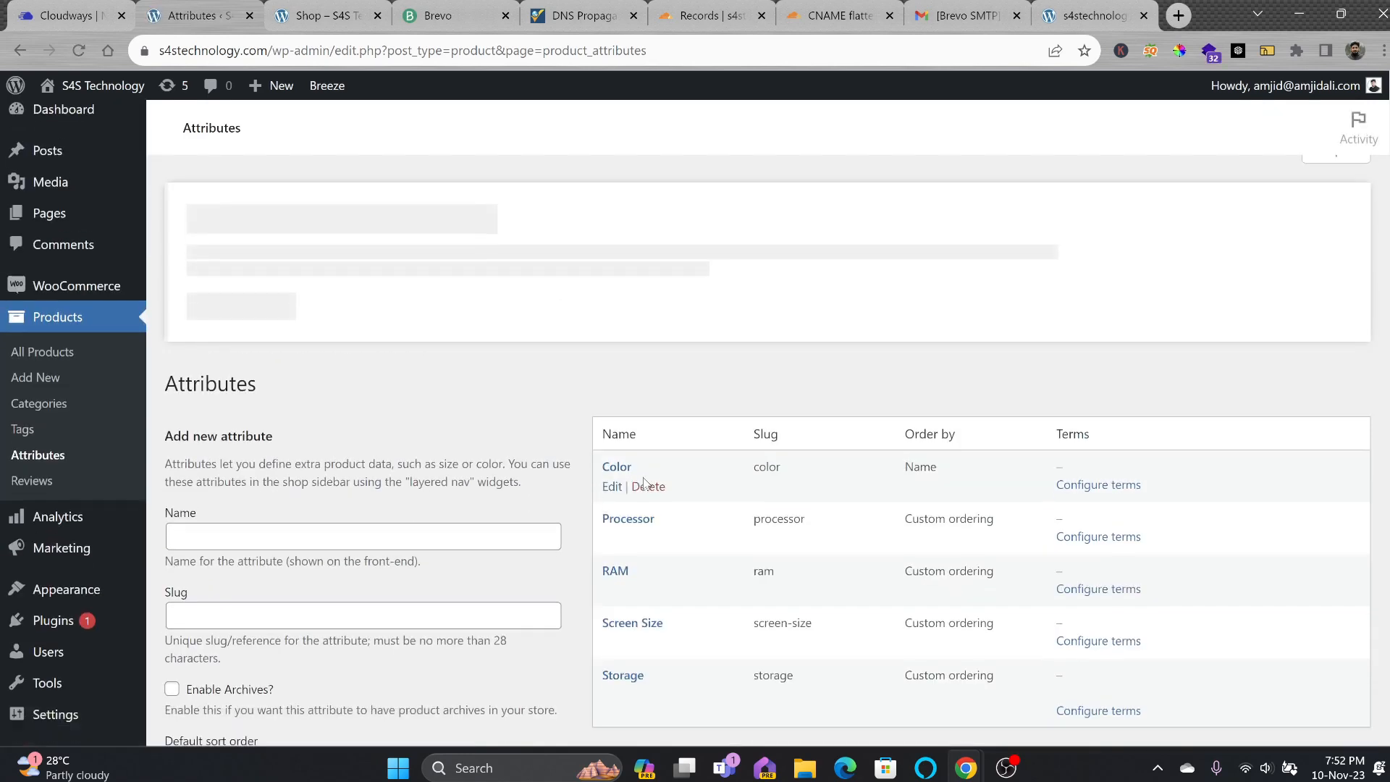
scroll(689, 484, down, 3)
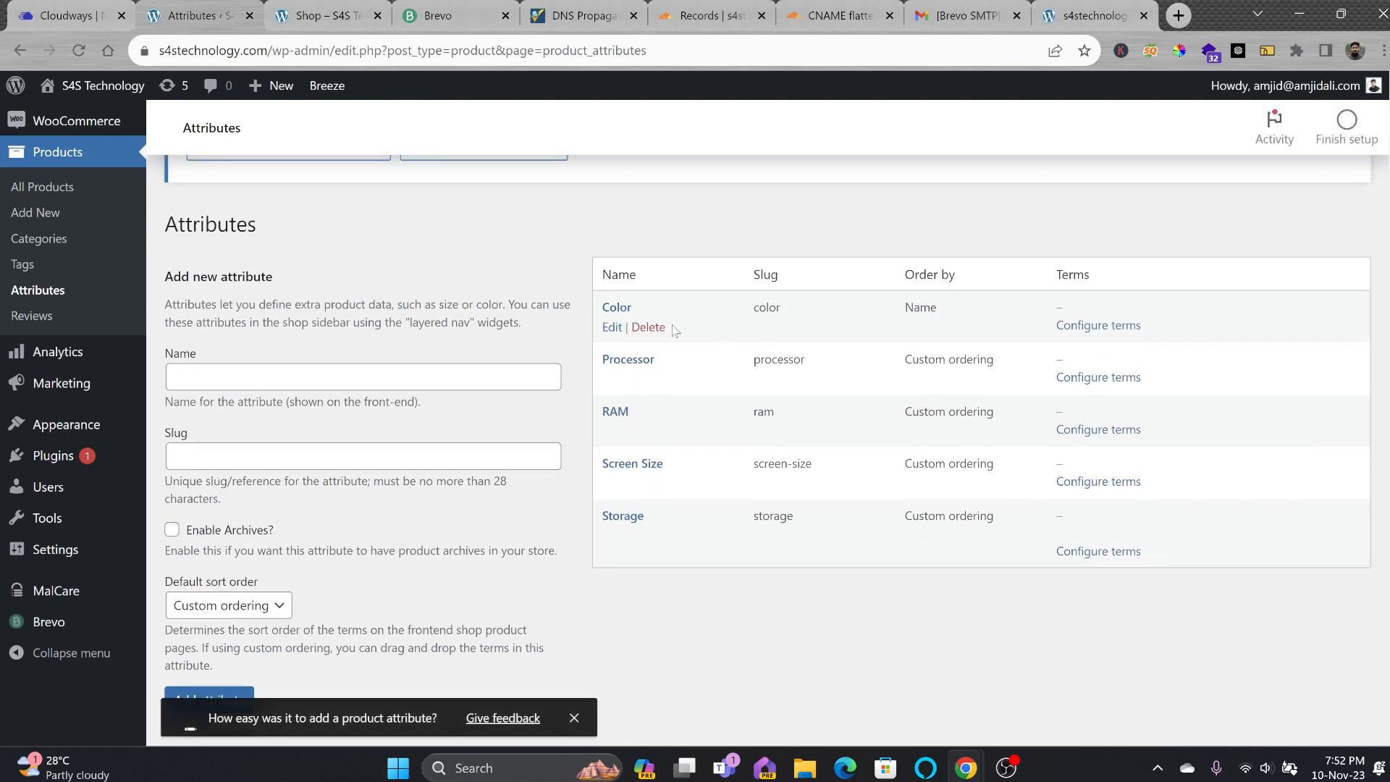
Give the Color attribute the terms Red, Black, White and Silver.
click(1075, 325)
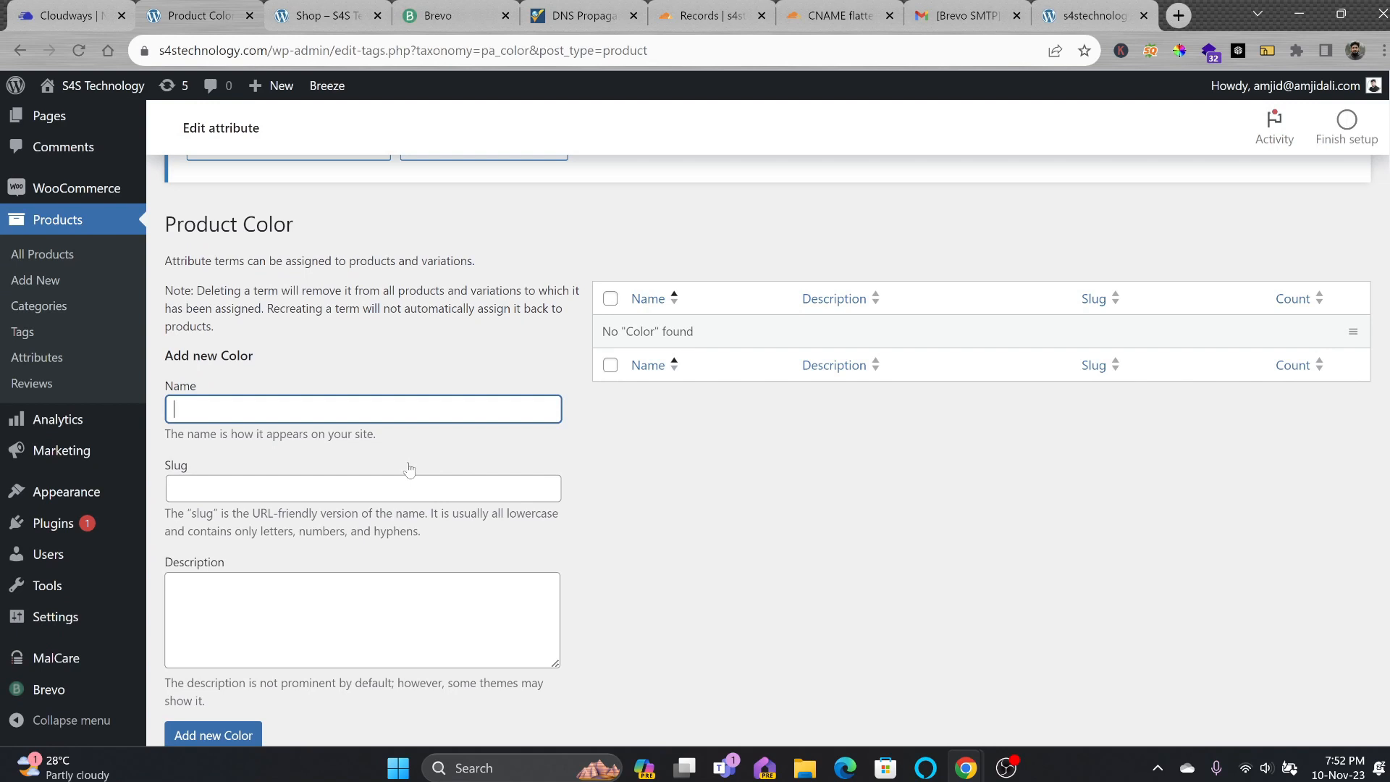
text(Red)
scroll(409, 469, down, 1)
click(242, 643)
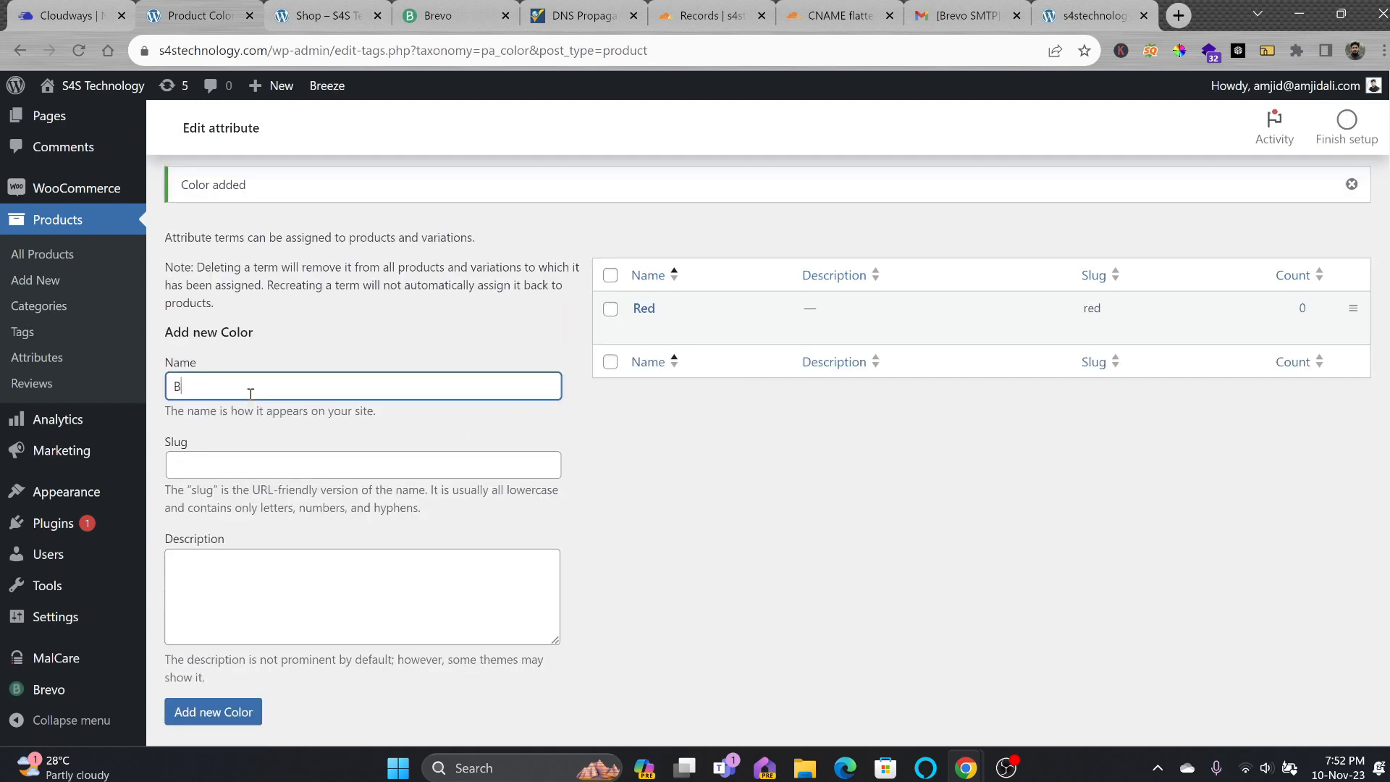
click(251, 393)
text(Black)
key(Return)
text(White)
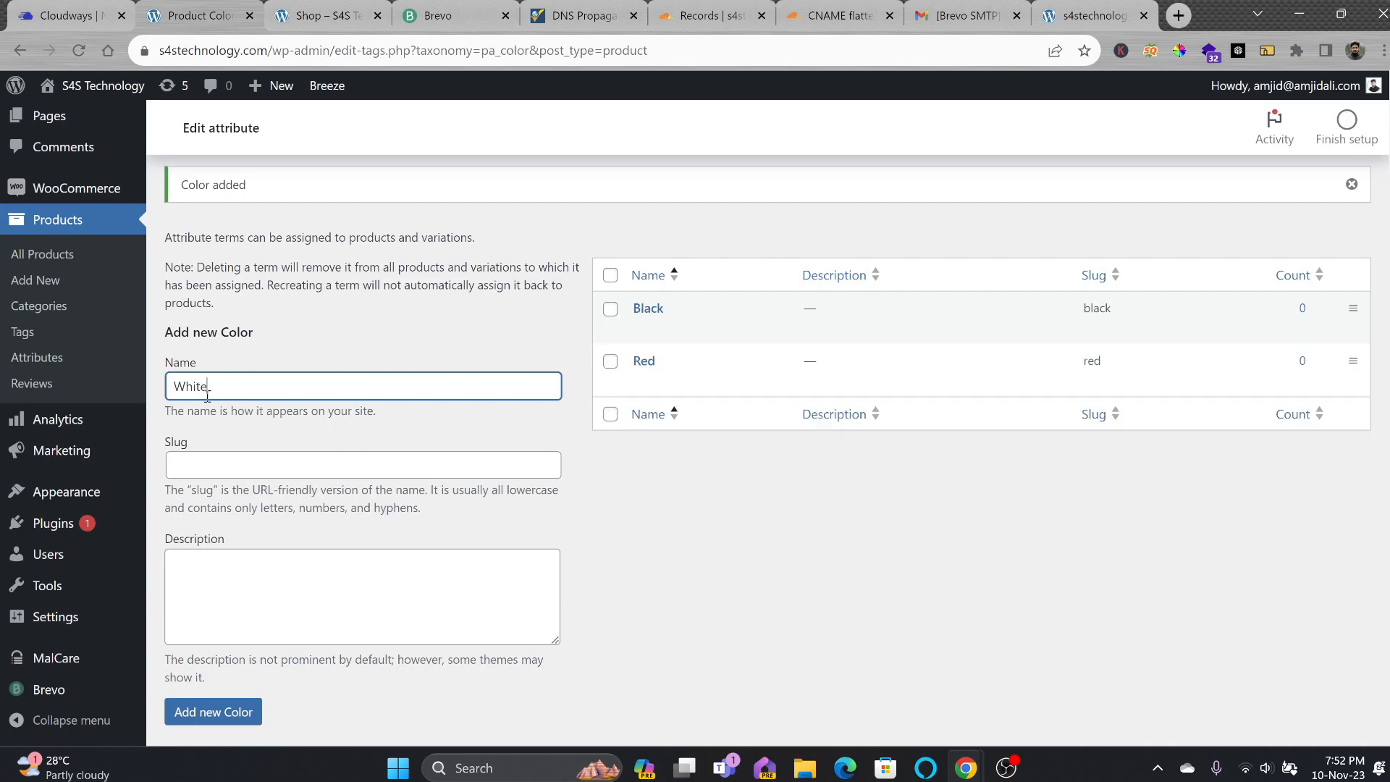
key(Return)
text(Silver)
key(Return)
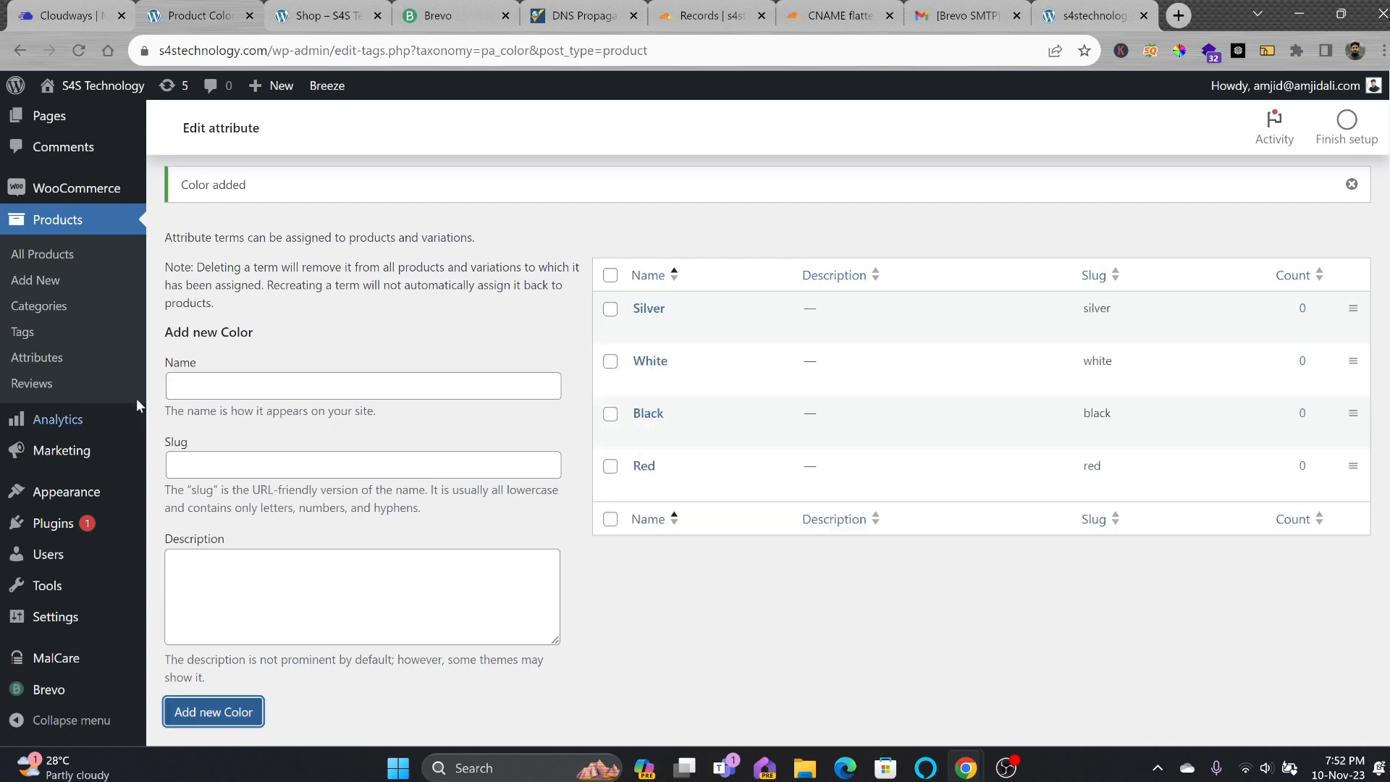
Add Intel Core i5 and Intel Core i7 as Processor terms, then return to Attributes.
click(64, 358)
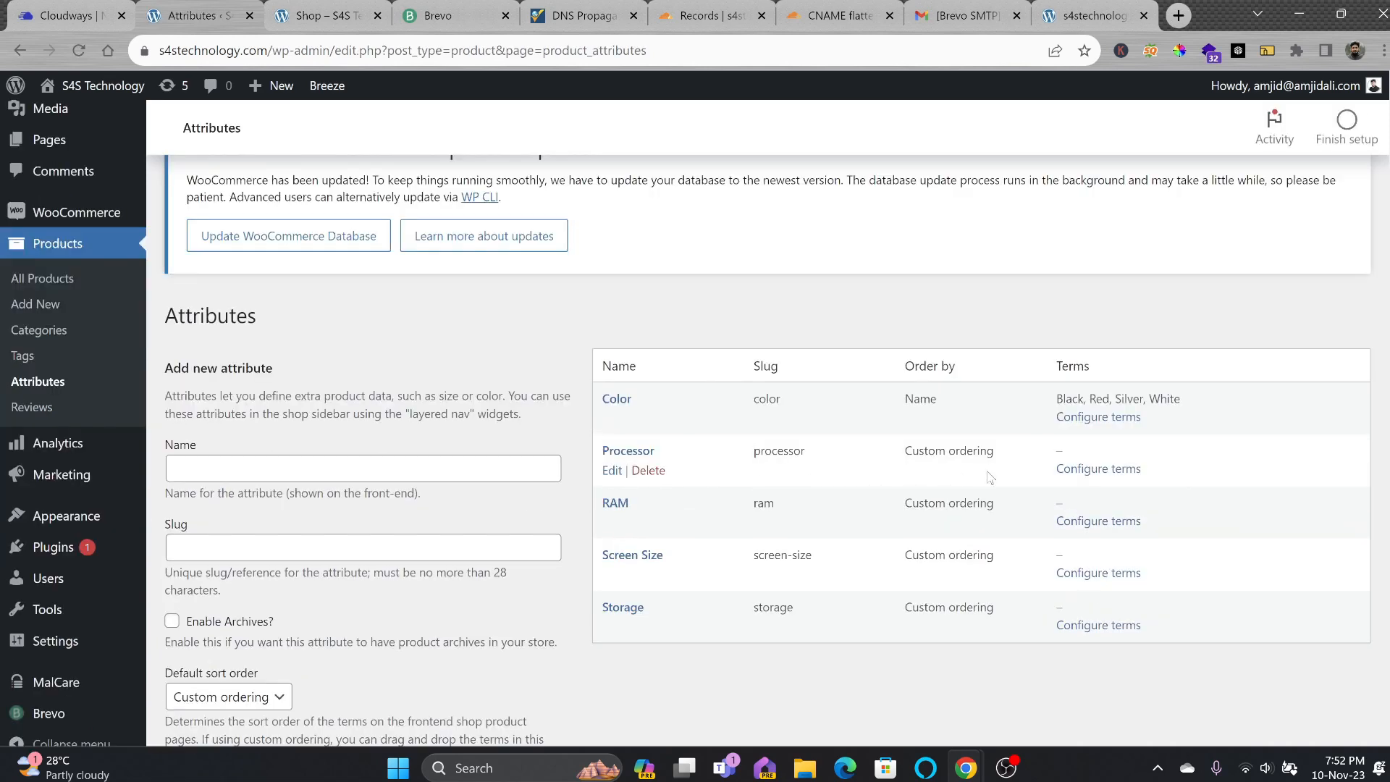
click(1064, 471)
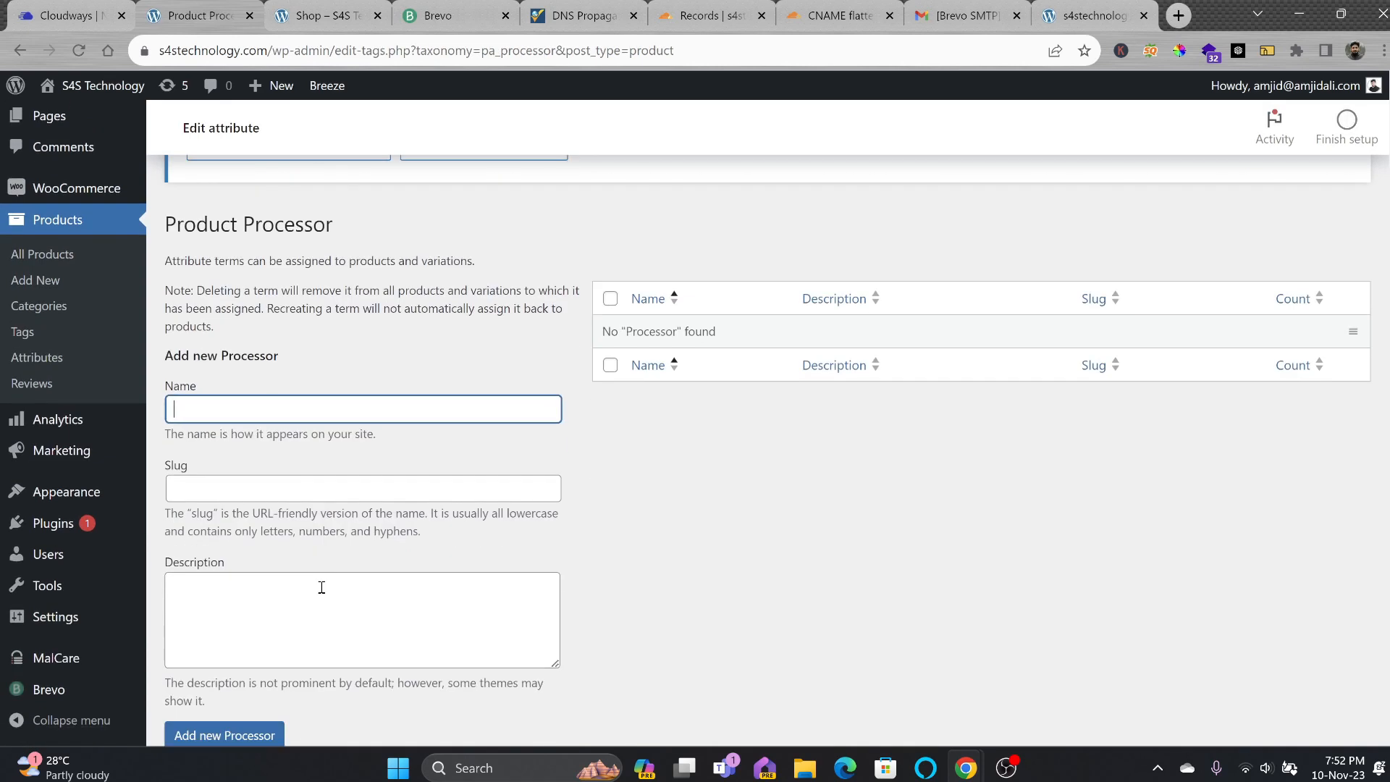
text(Intel Core i5)
click(228, 735)
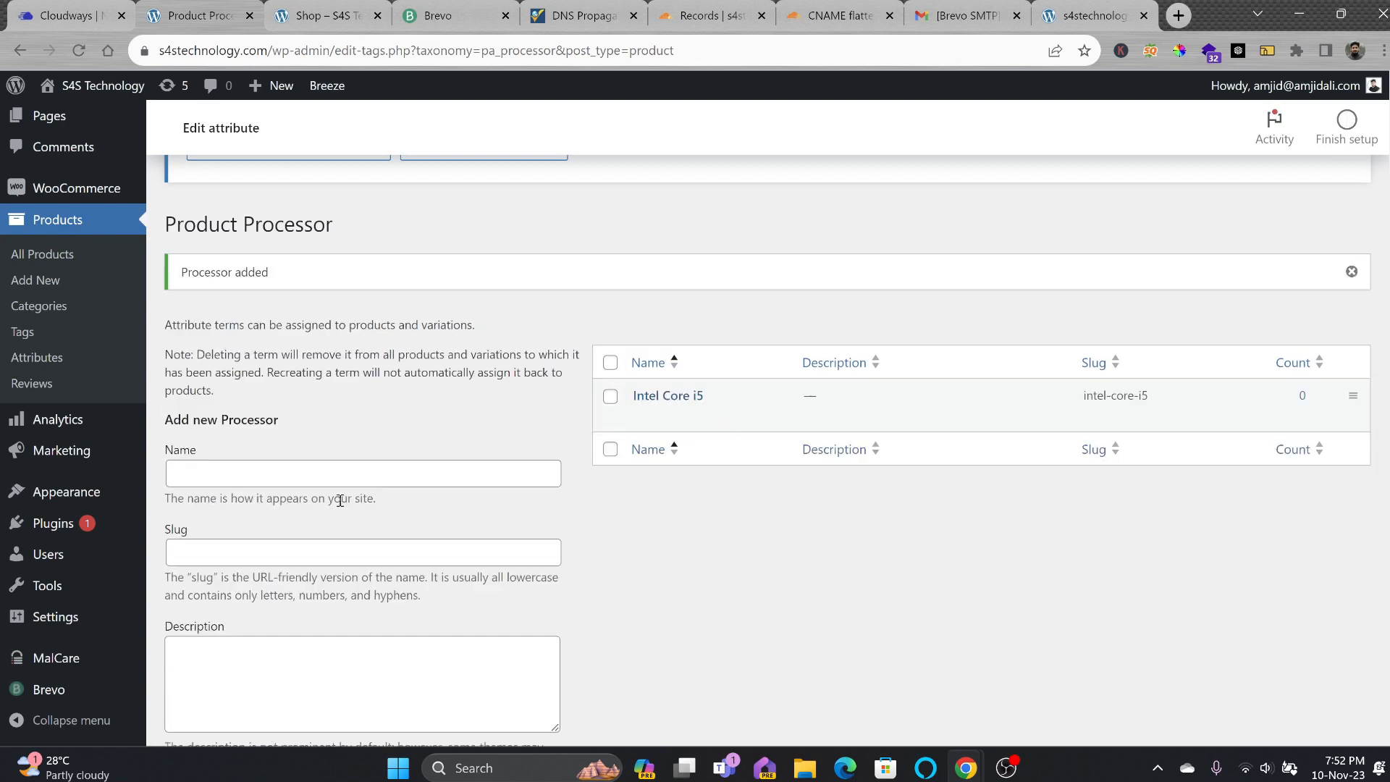
click(317, 479)
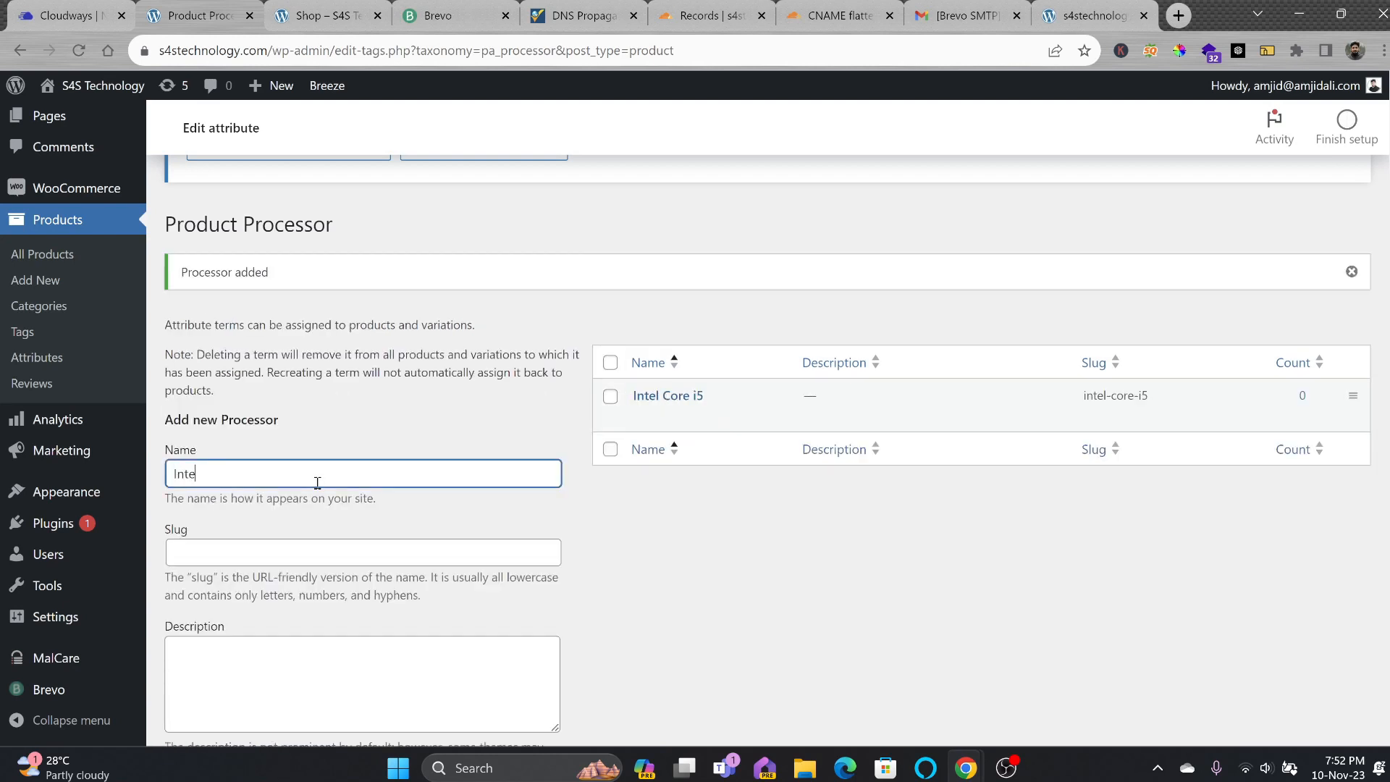
text(Intel Core i&)
key(BackSpace)
text(7)
key(Return)
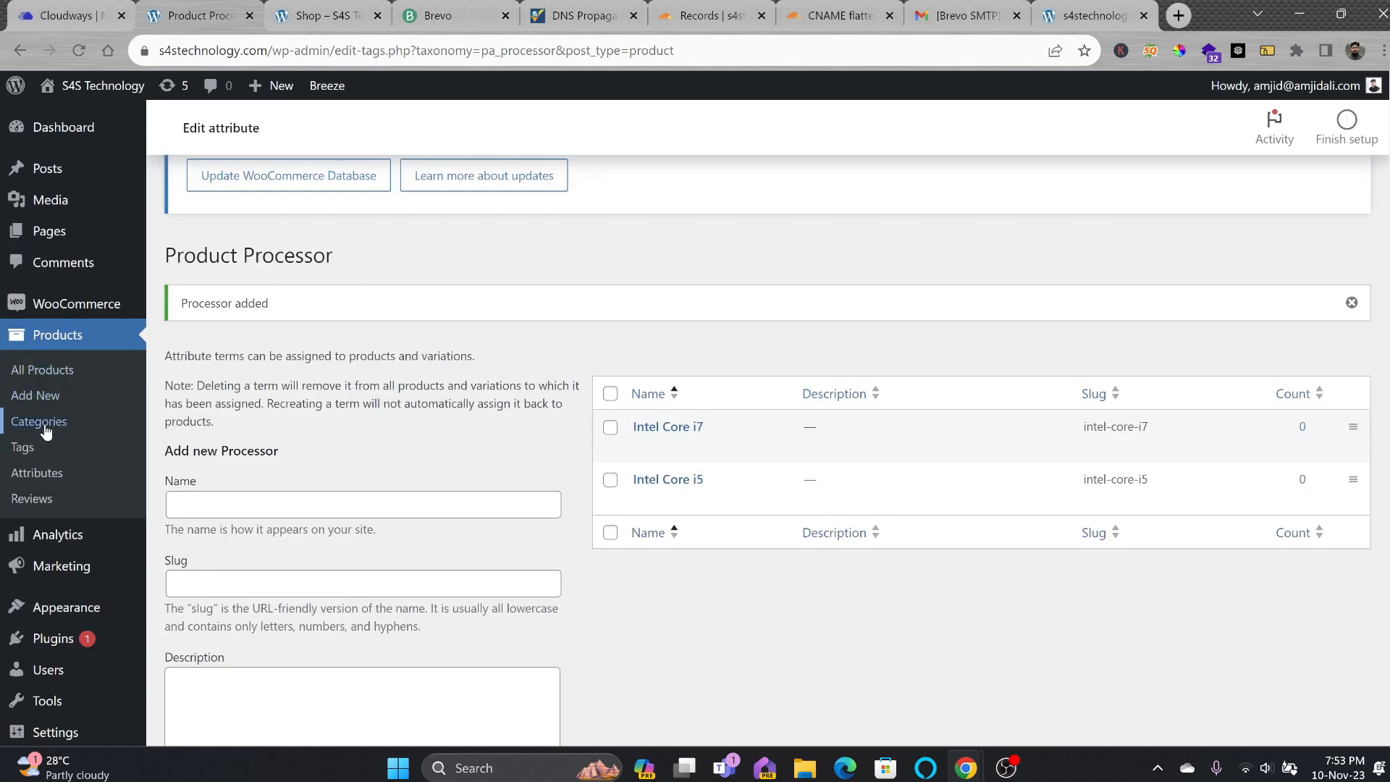
click(40, 455)
scroll(299, 463, down, 3)
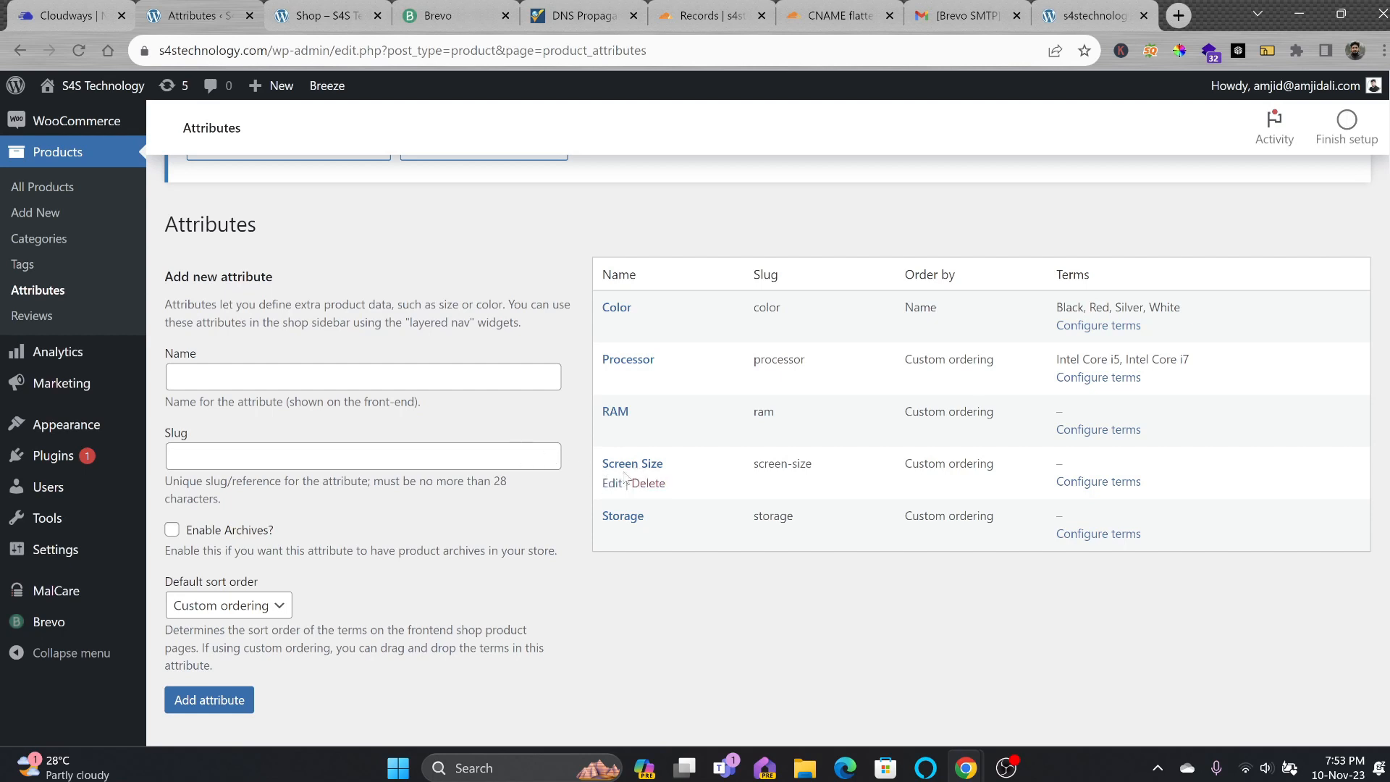
Add 8GB, 16GB and 32GB as RAM terms and return to the attributes list.
click(1108, 430)
click(280, 591)
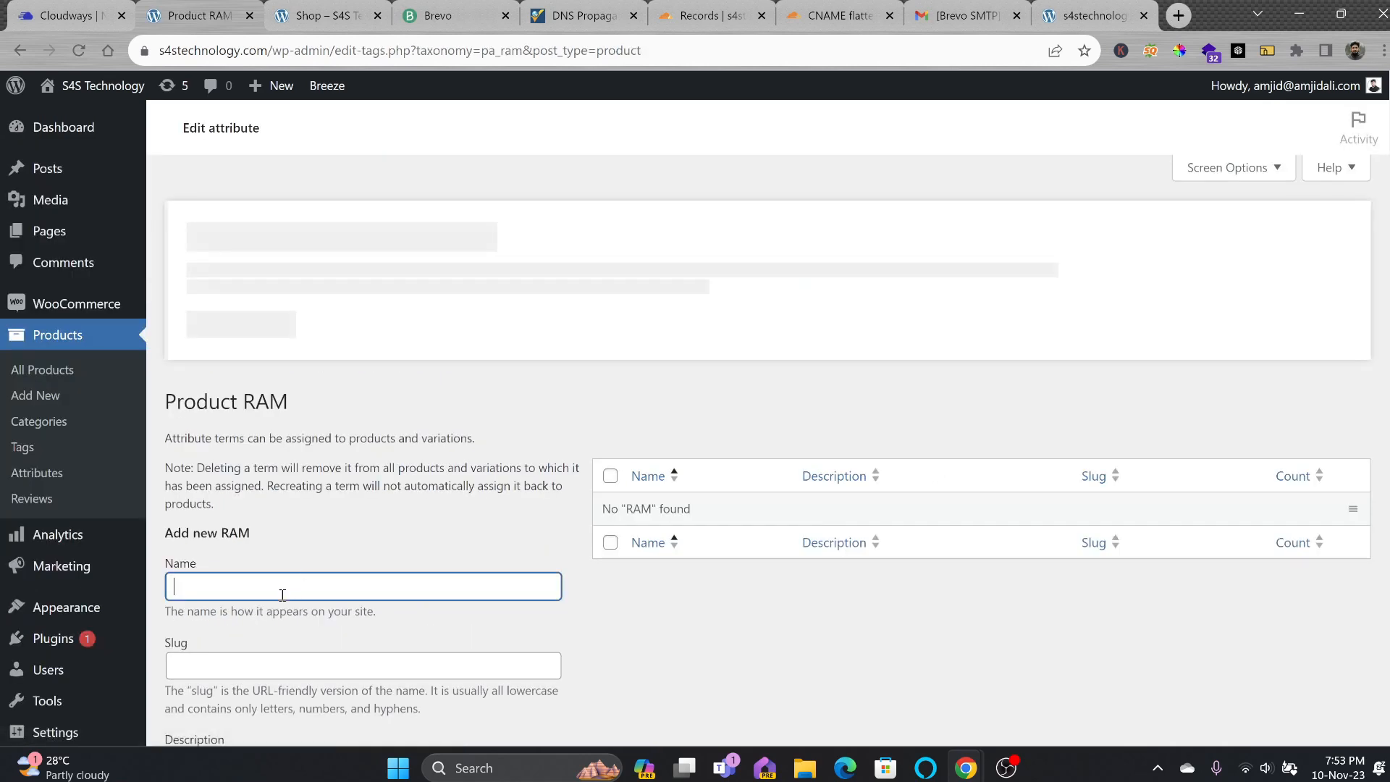
text(8GB)
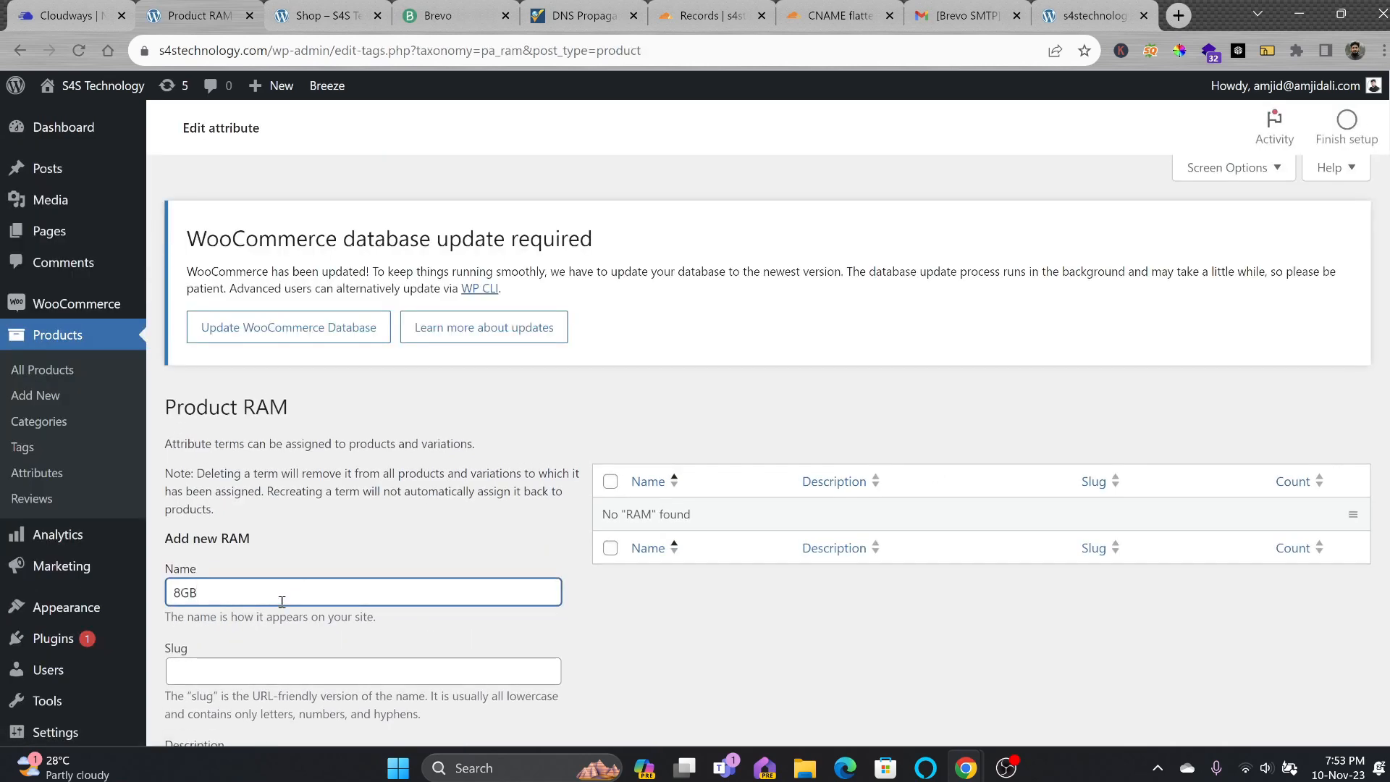
key(Return)
scroll(230, 384, down, 3)
text(16GB)
key(Return)
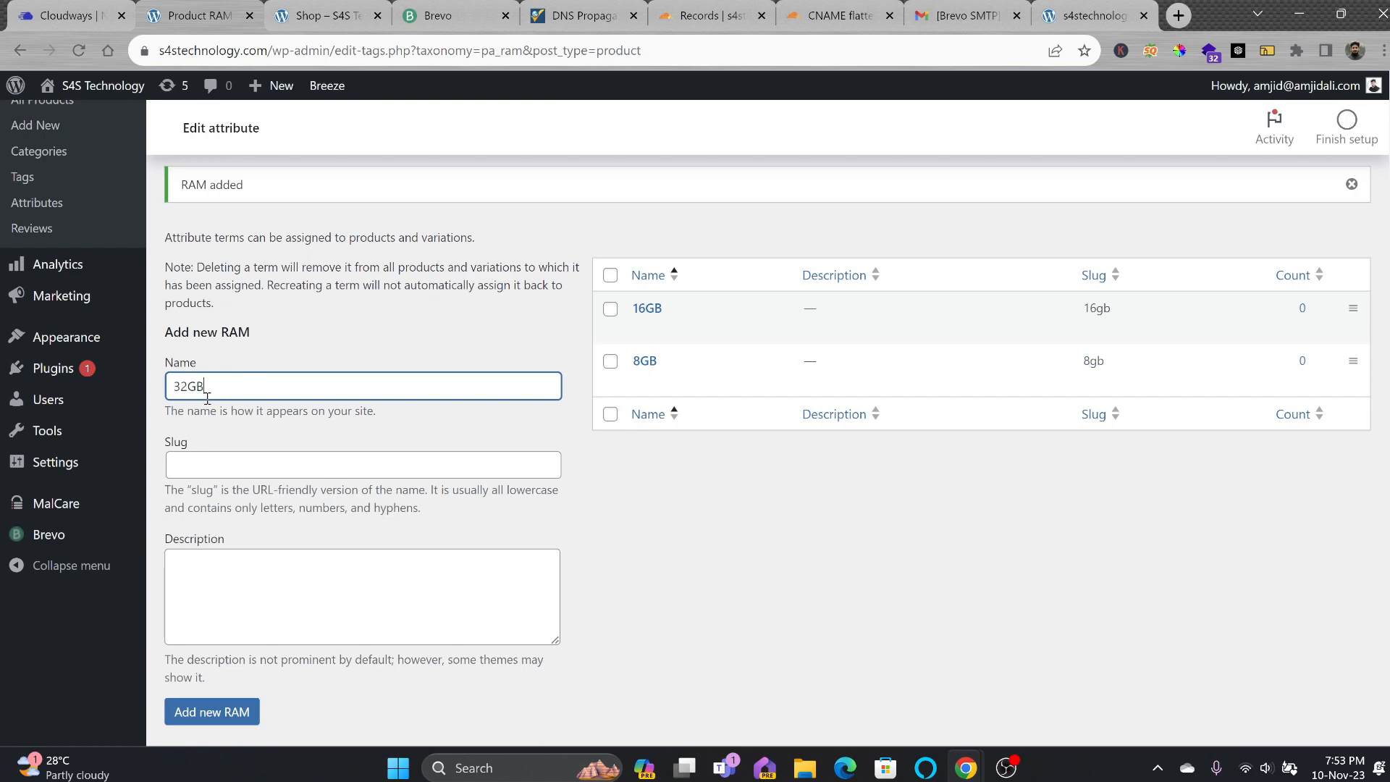
click(231, 712)
scroll(44, 434, up, 3)
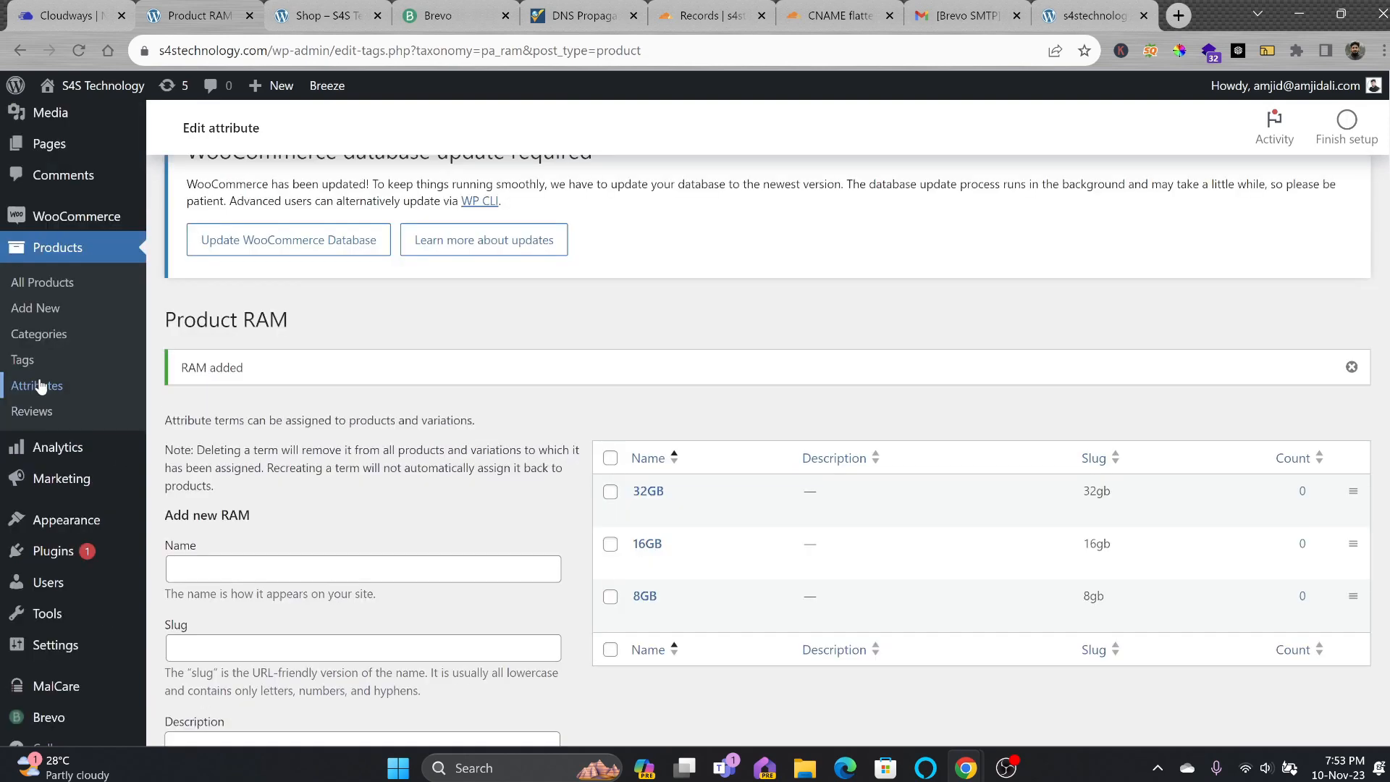
click(37, 386)
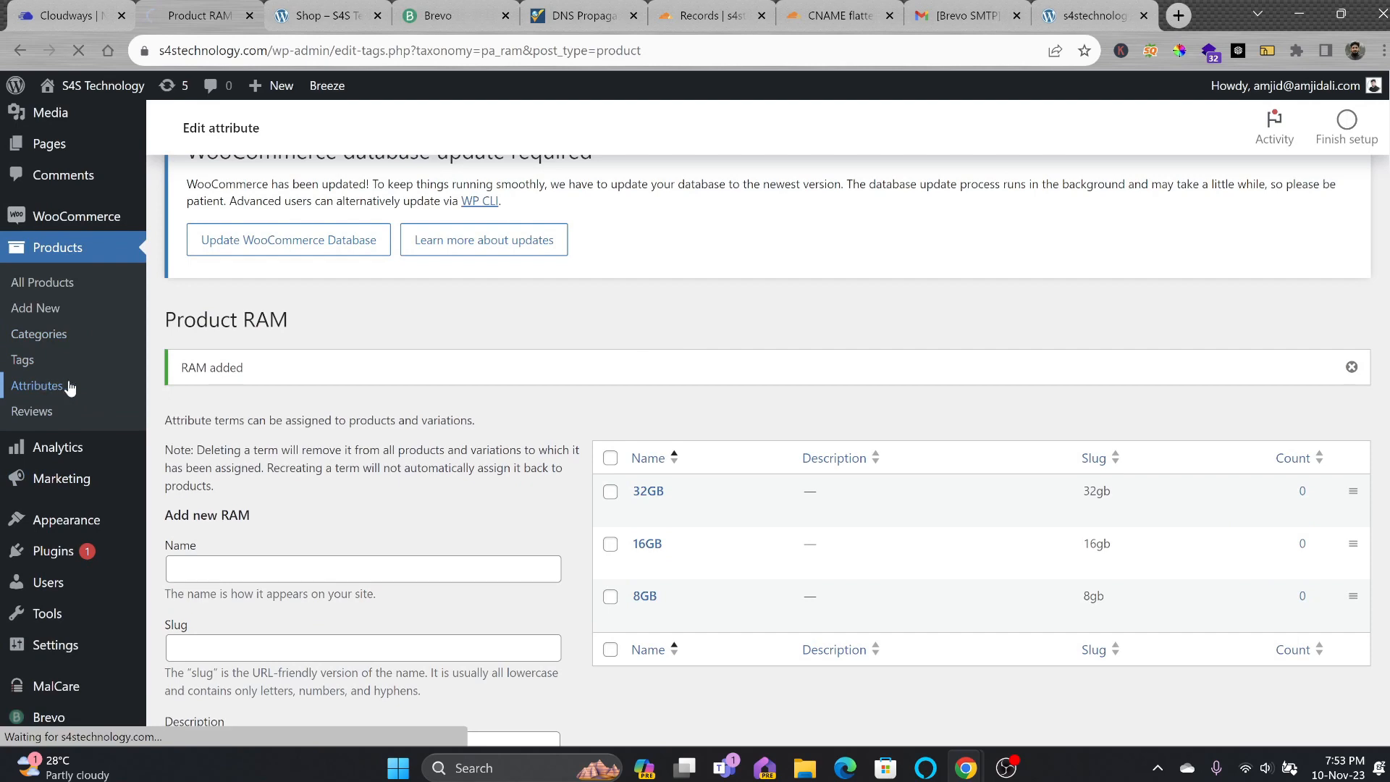
scroll(621, 561, down, 2)
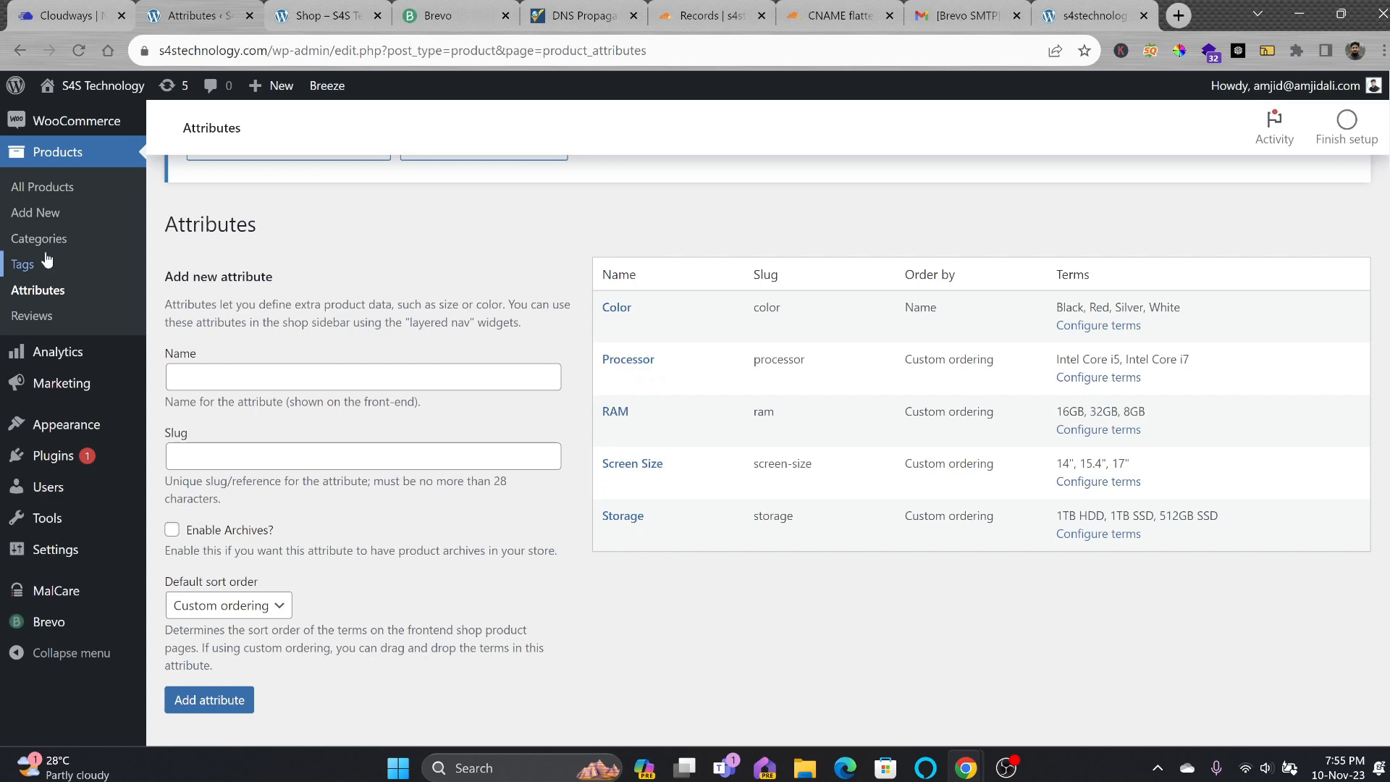
Start a new product and paste the full HP Envy Laptop 17 inch Touch Screen title as its name.
click(48, 219)
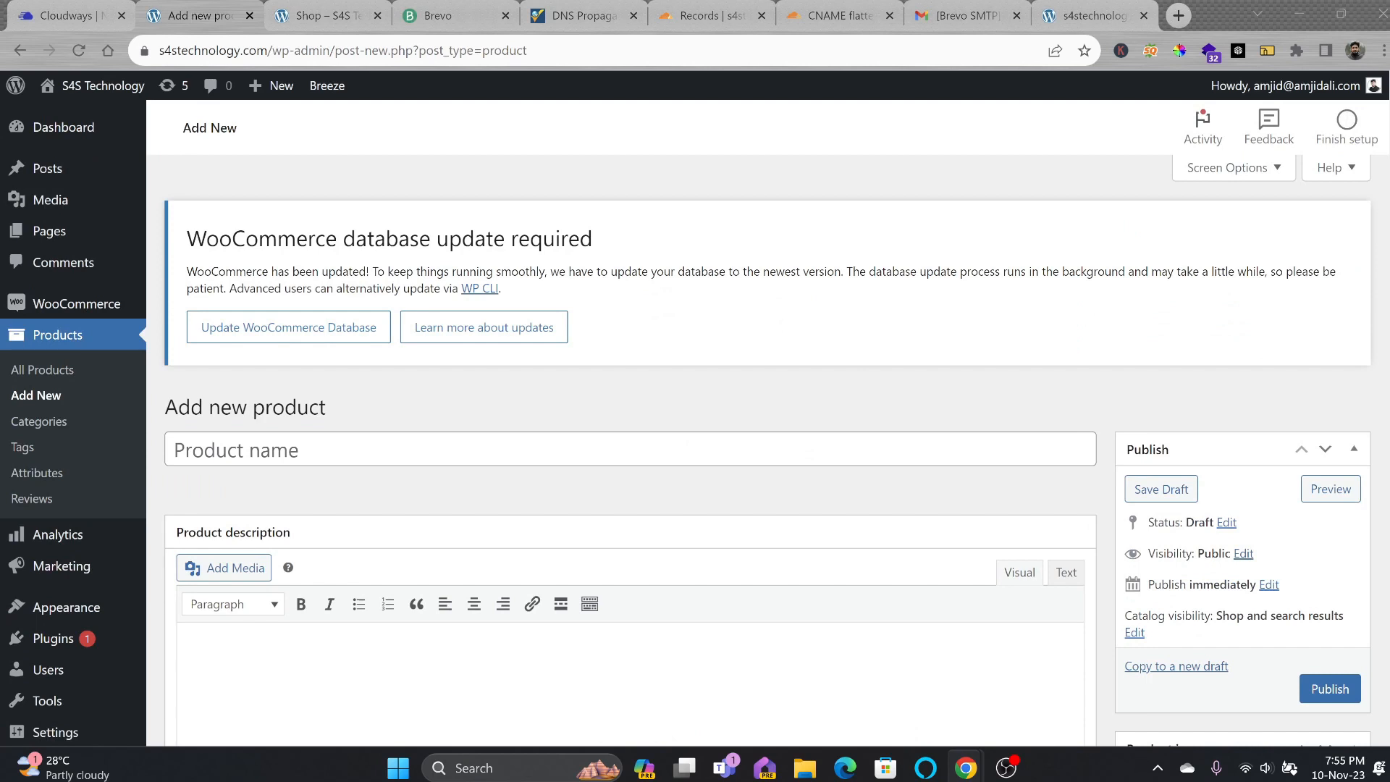
click(394, 446)
key(ctrl+v)
drag(398, 435, 34, 451)
click(278, 452)
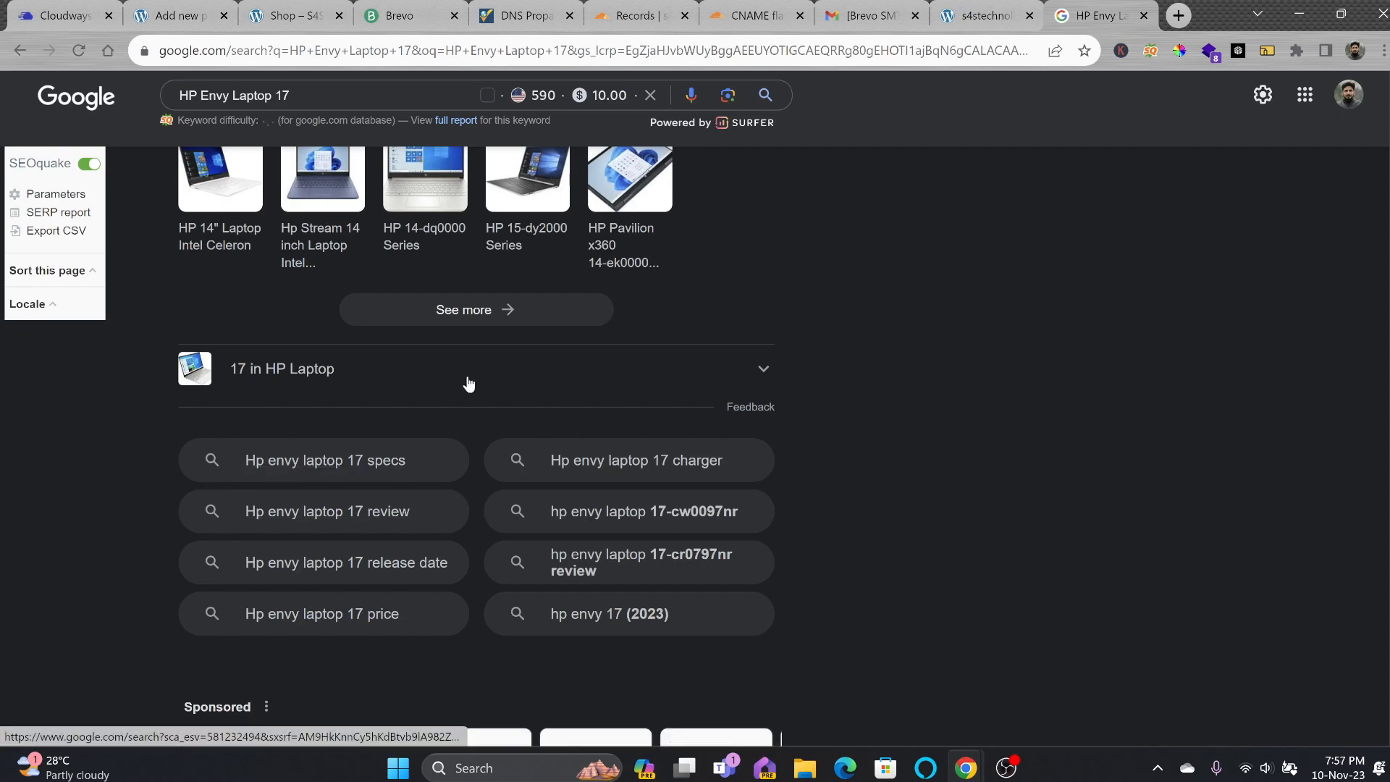
click(991, 17)
Trim the product title so it ends at 'Windows 11, Intel i7'.
click(291, 16)
click(178, 15)
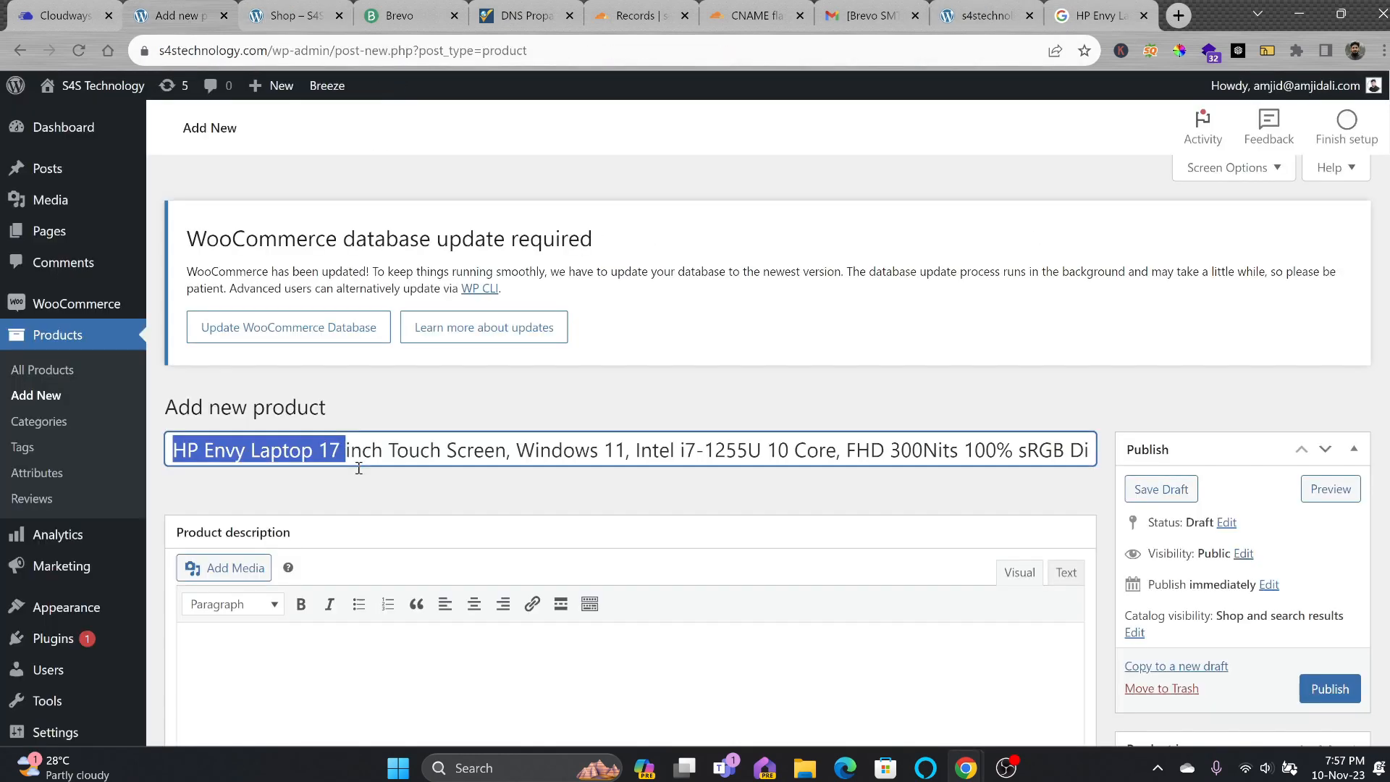
click(343, 466)
click(1083, 17)
click(150, 16)
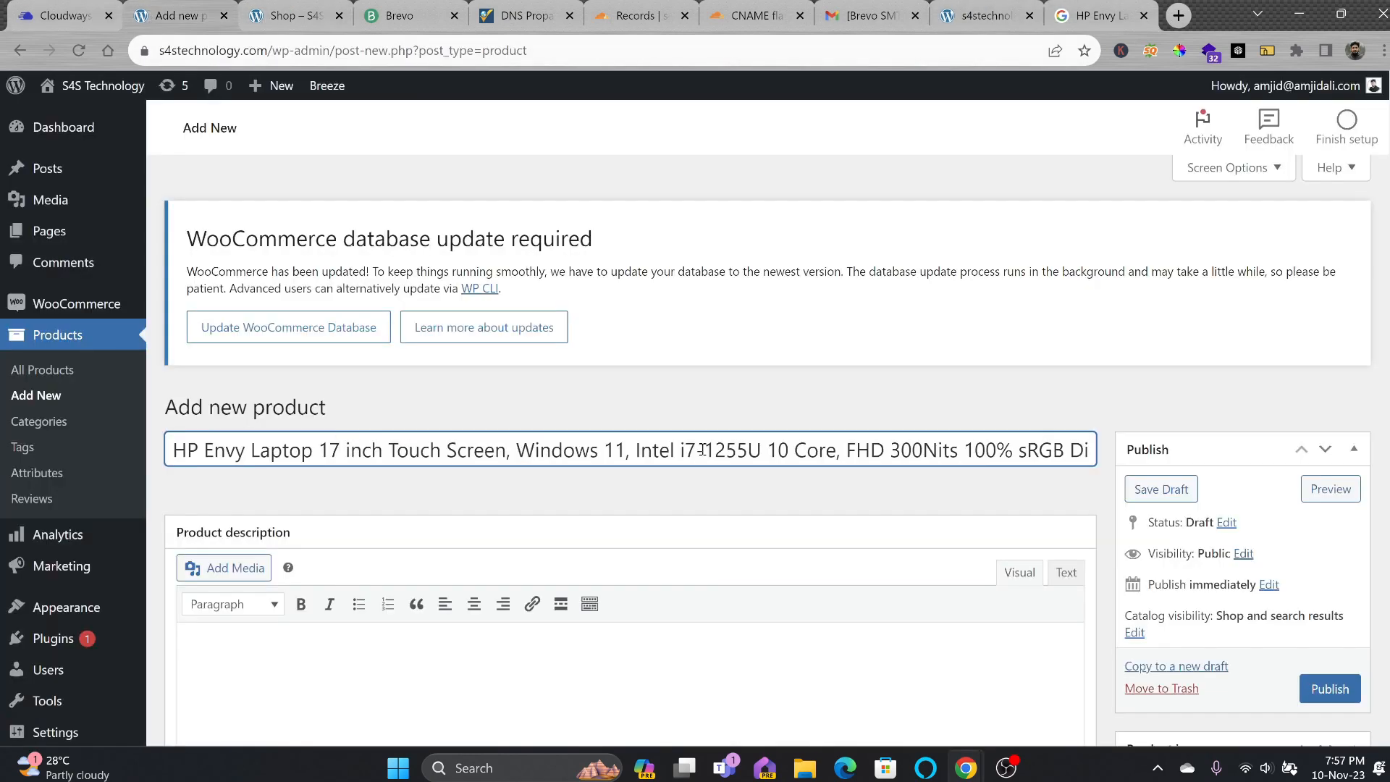
drag(702, 450, 851, 453)
click(921, 452)
drag(700, 453, 1331, 451)
key(BackSpace)
Paste the full laptop feature text into the product description.
scroll(439, 511, down, 2)
click(438, 511)
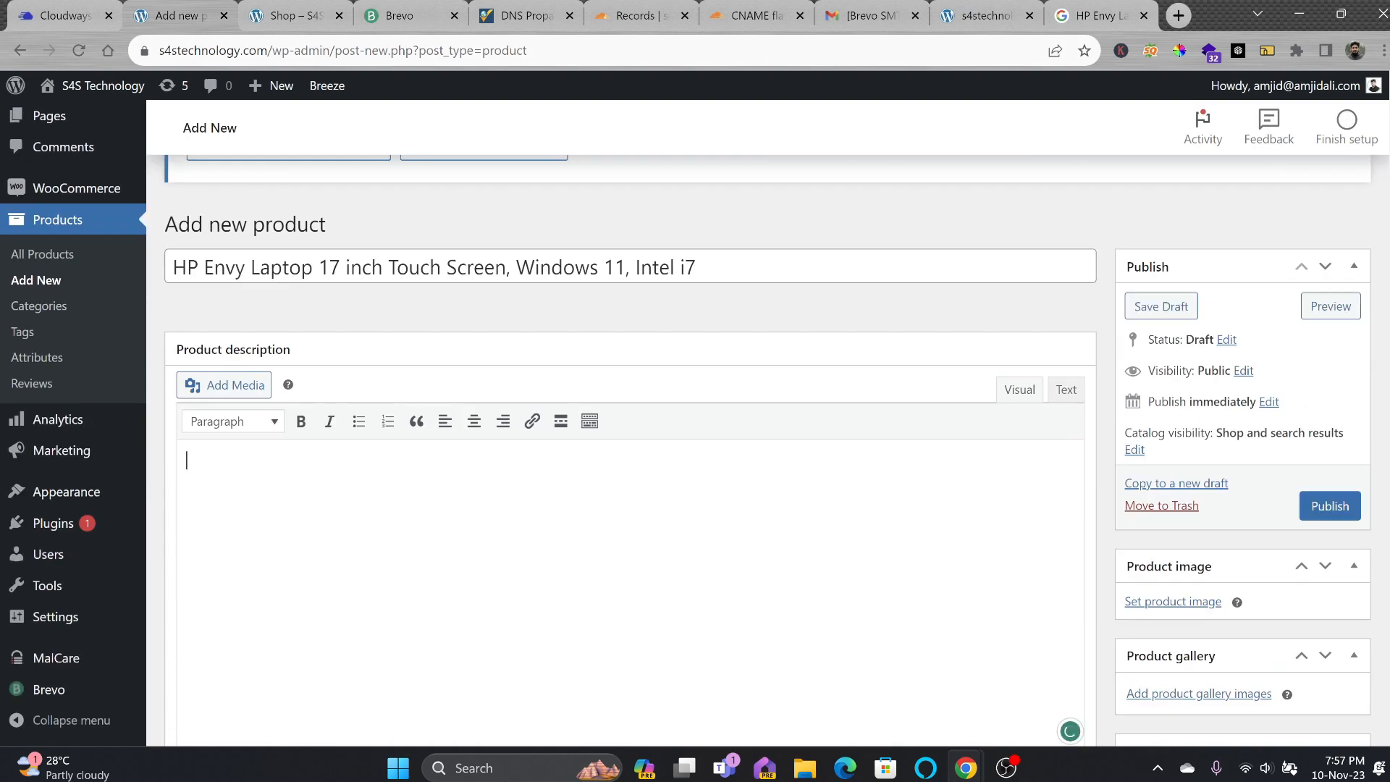
scroll(586, 450, down, 4)
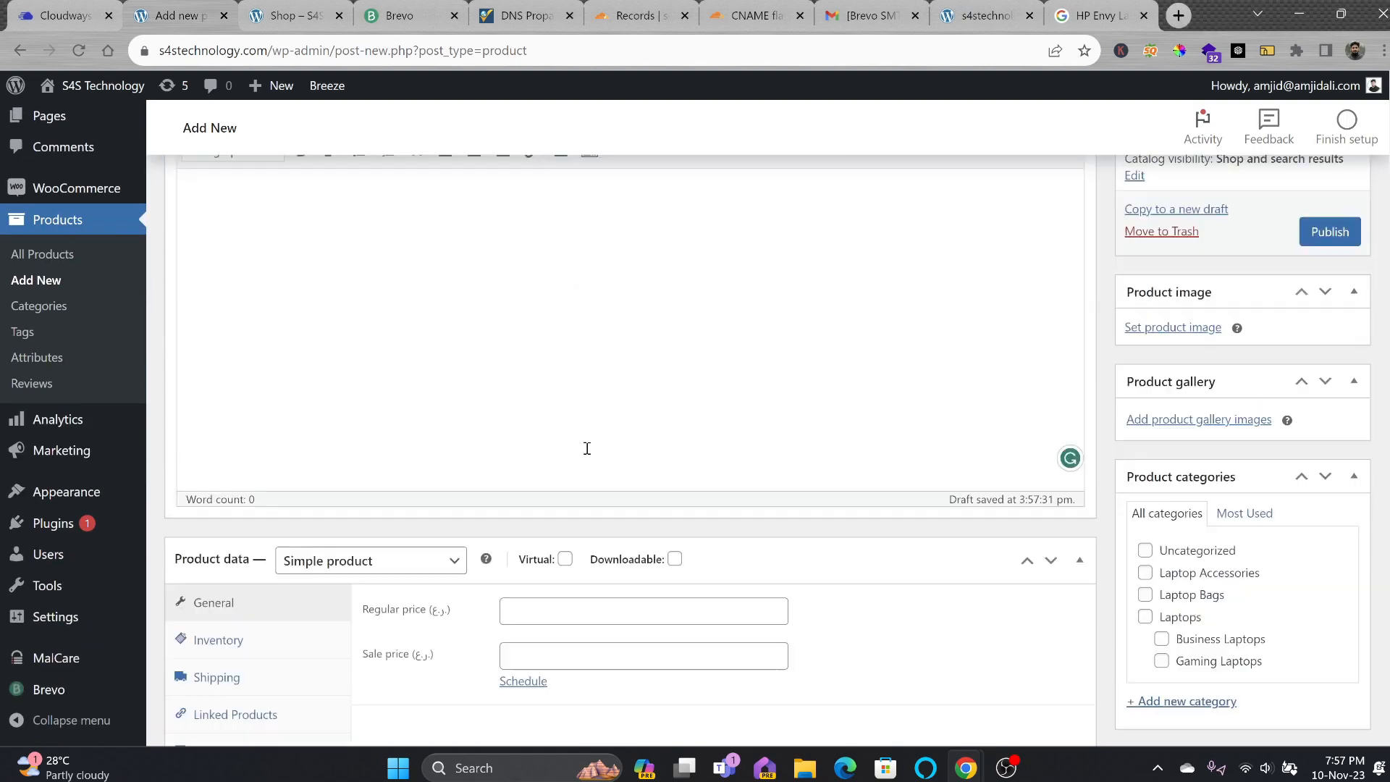
scroll(422, 384, up, 3)
key(ctrl+v)
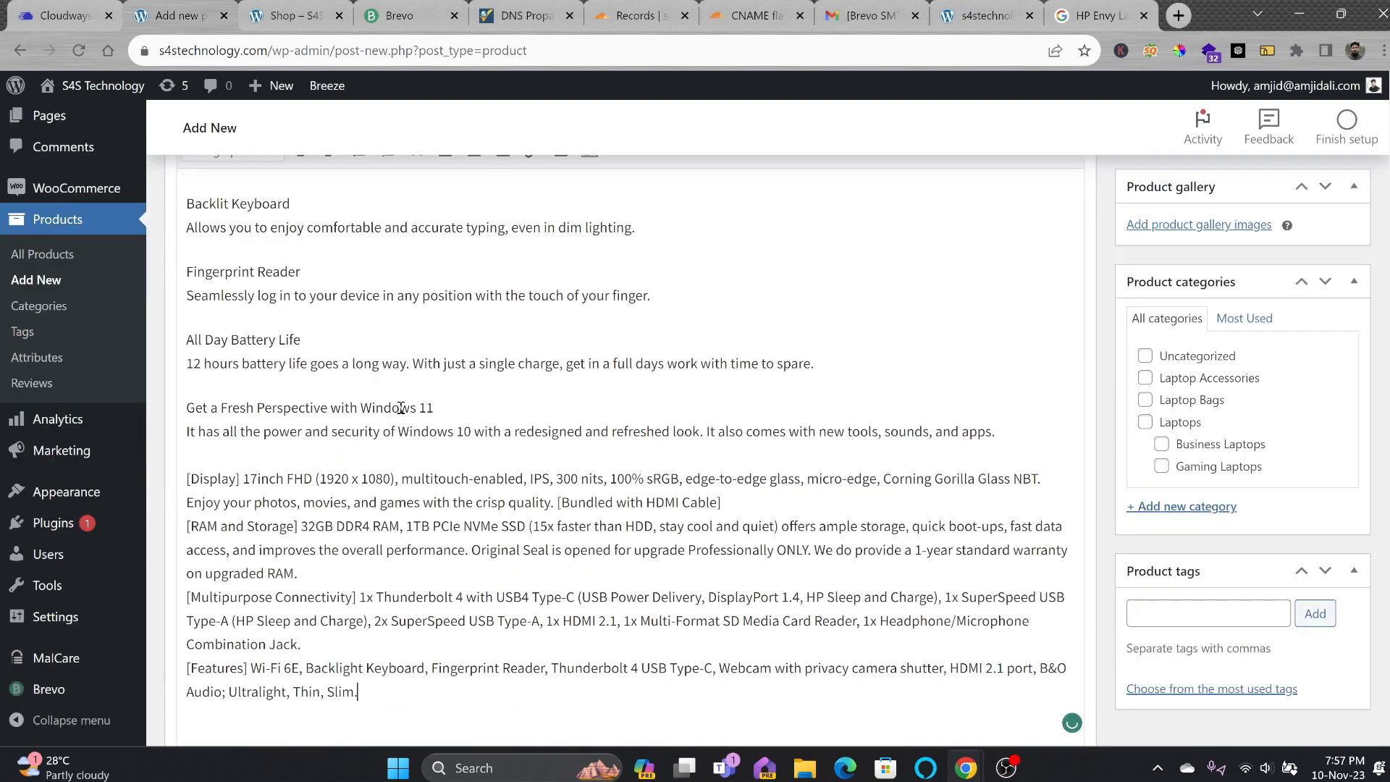
scroll(401, 408, up, 13)
scroll(310, 356, down, 8)
scroll(310, 356, down, 11)
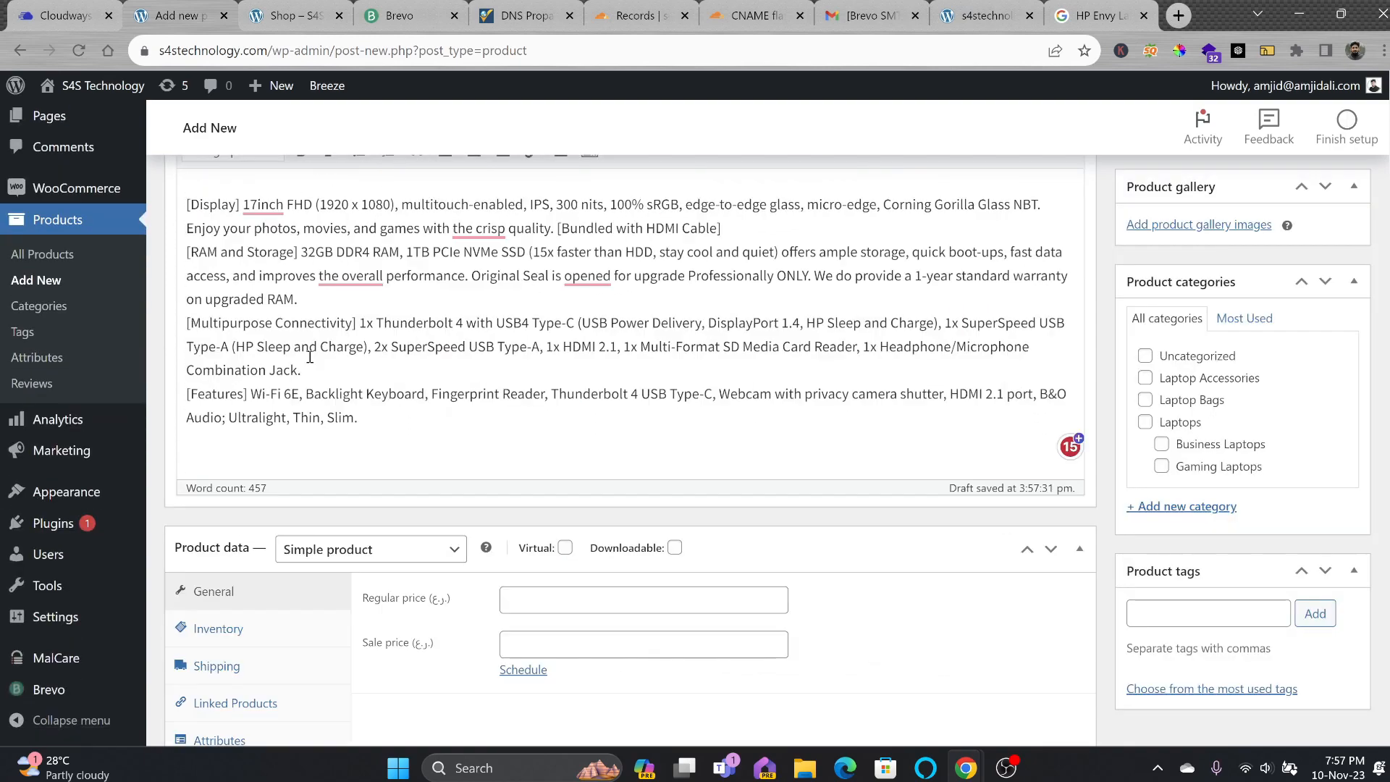
Try Variable product type and view existing attributes, then revert to Simple product.
click(354, 367)
click(348, 466)
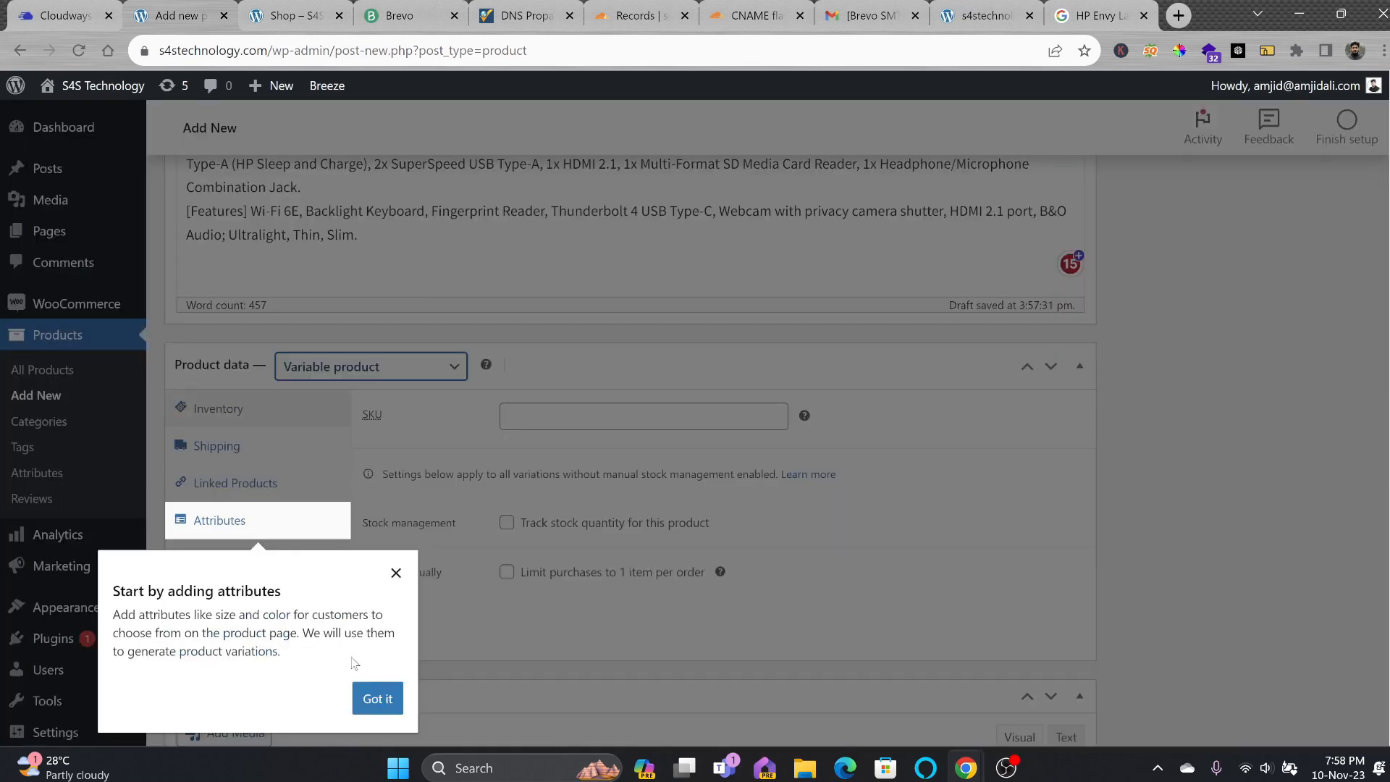
click(377, 698)
click(540, 495)
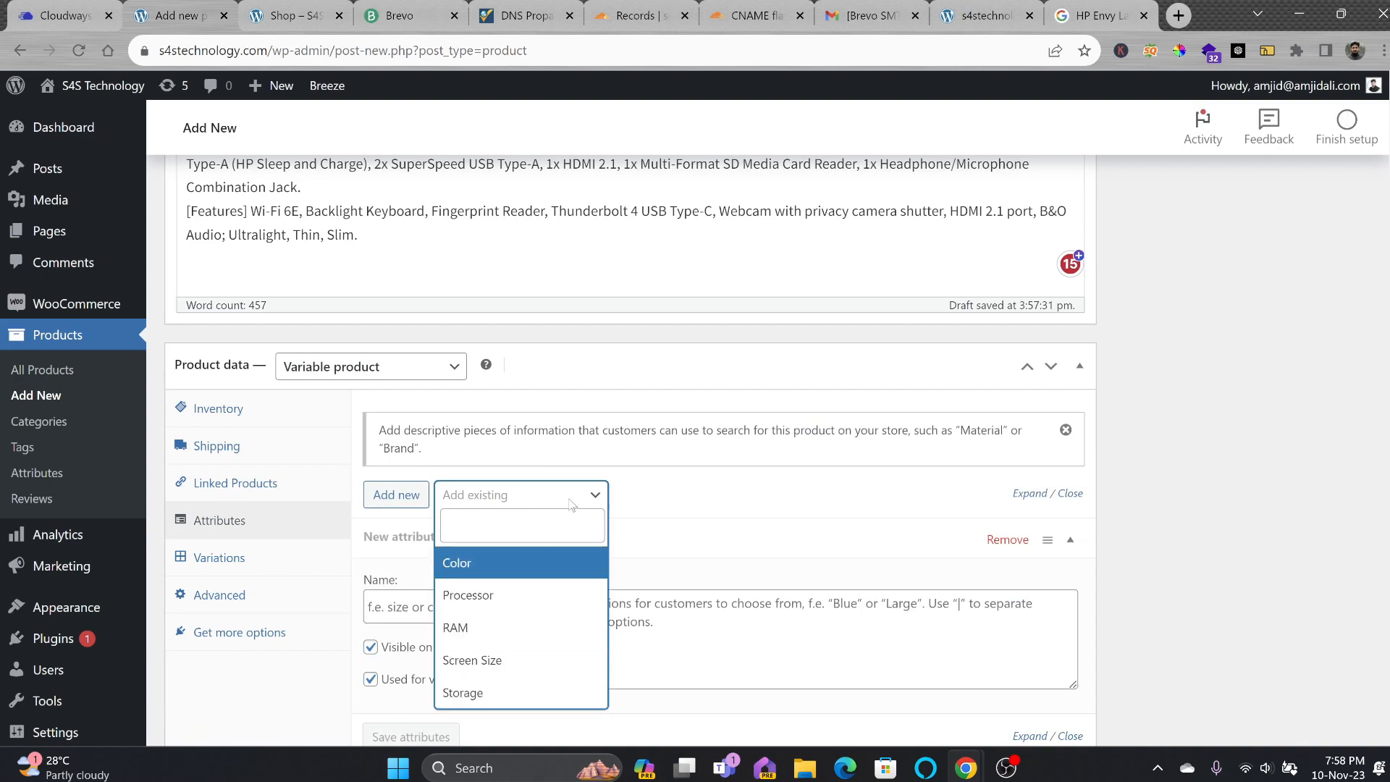
scroll(521, 255, up, 8)
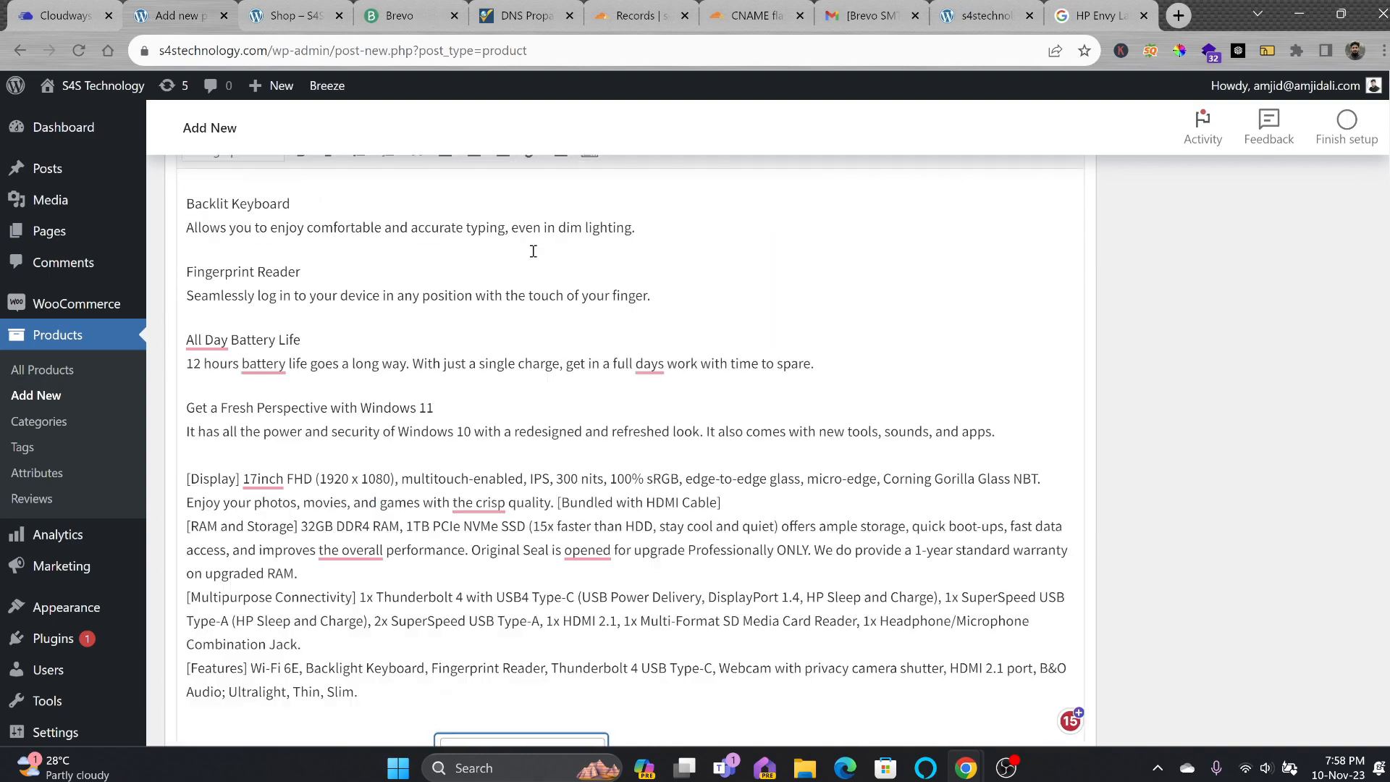
scroll(497, 276, down, 5)
scroll(419, 353, down, 2)
click(315, 381)
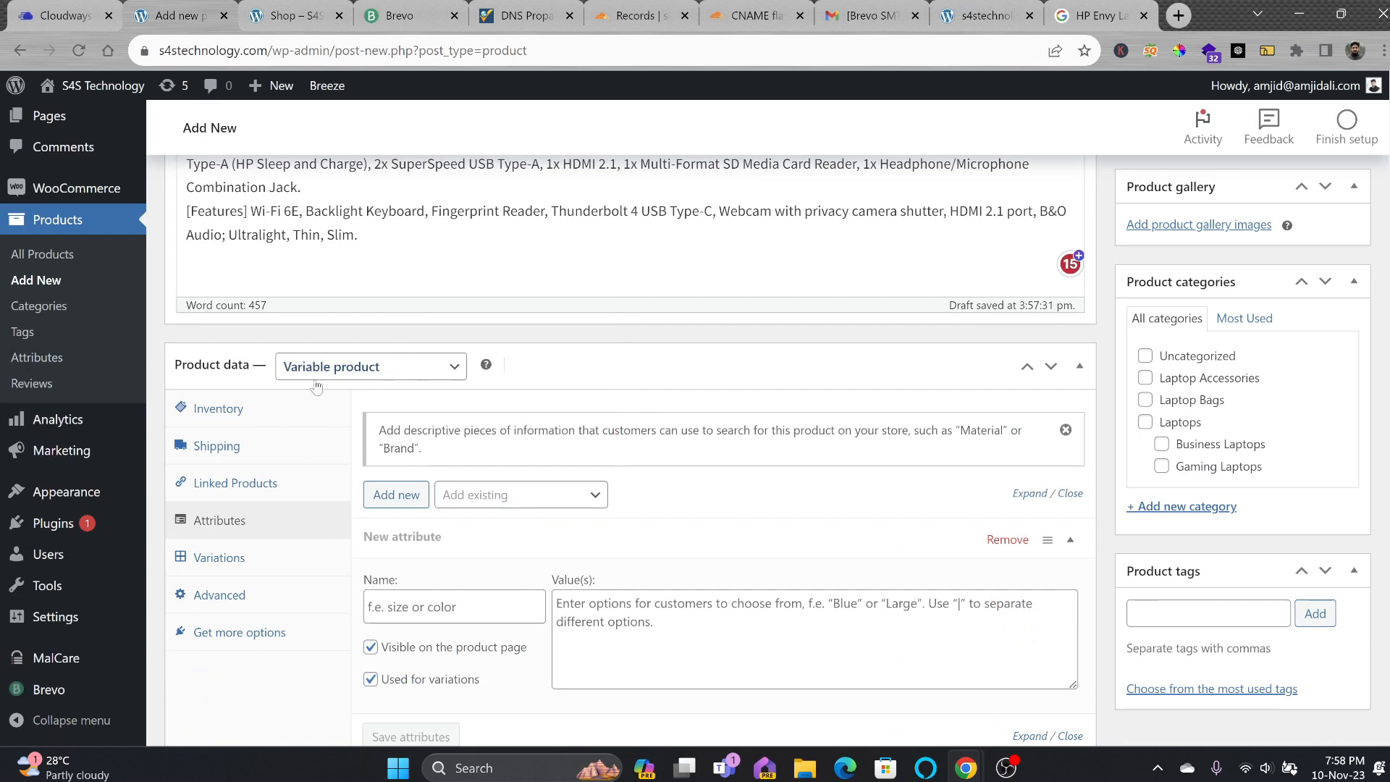
click(332, 372)
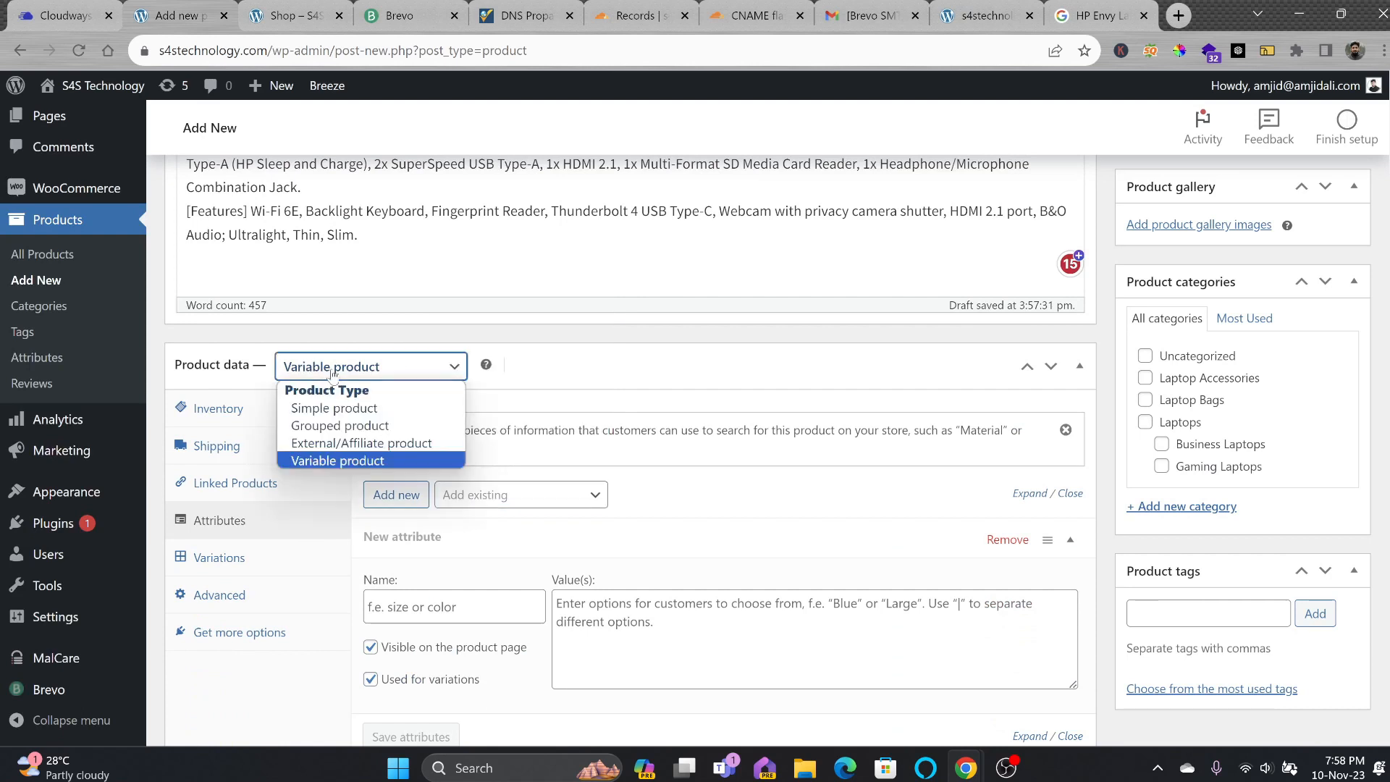
click(338, 415)
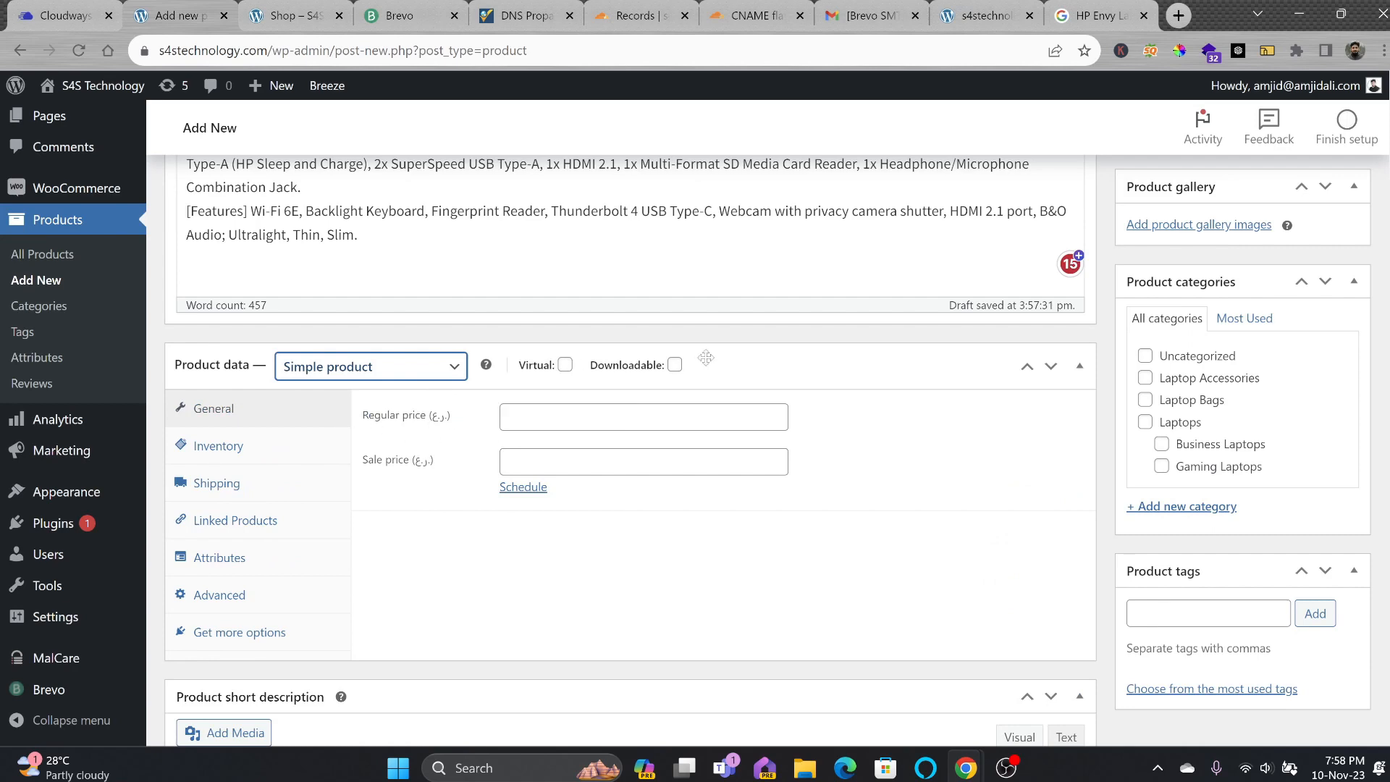
scroll(519, 240, up, 15)
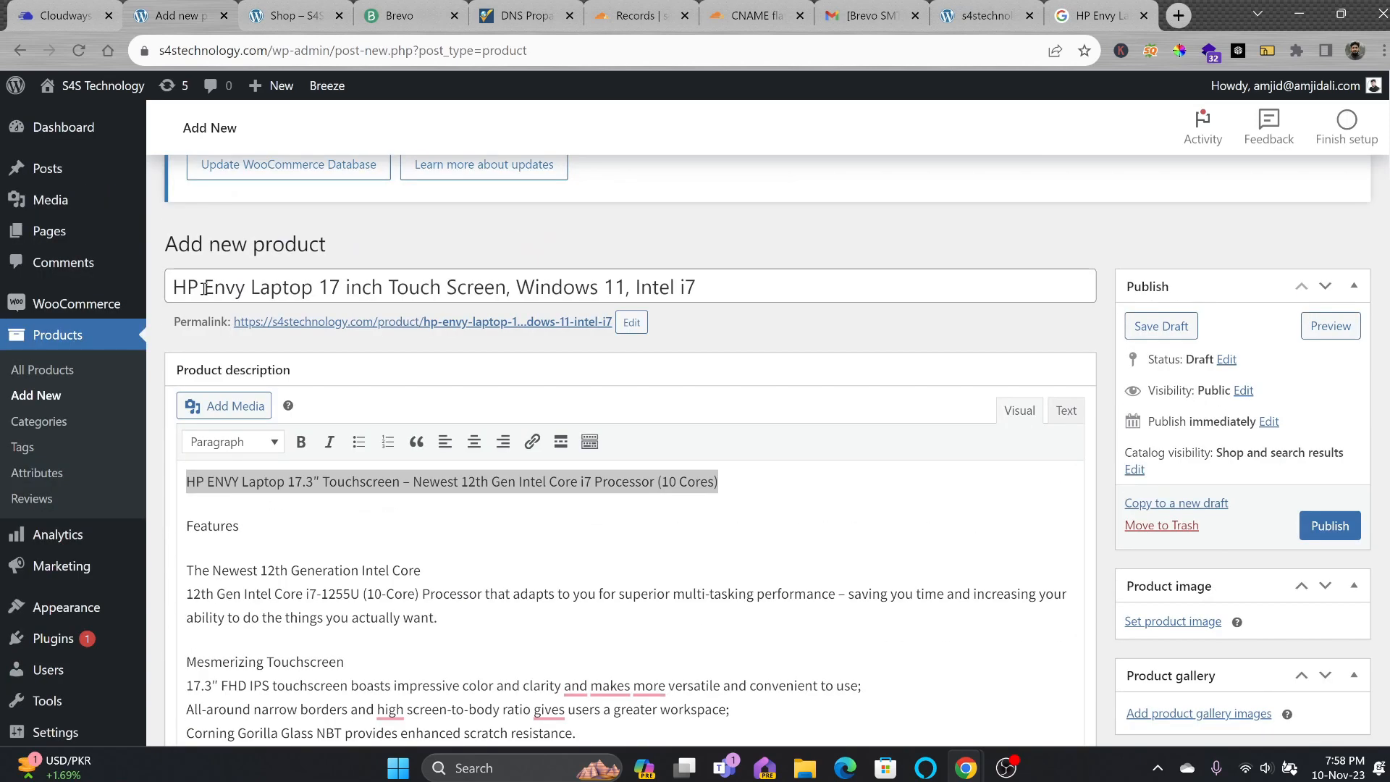
scroll(480, 303, down, 15)
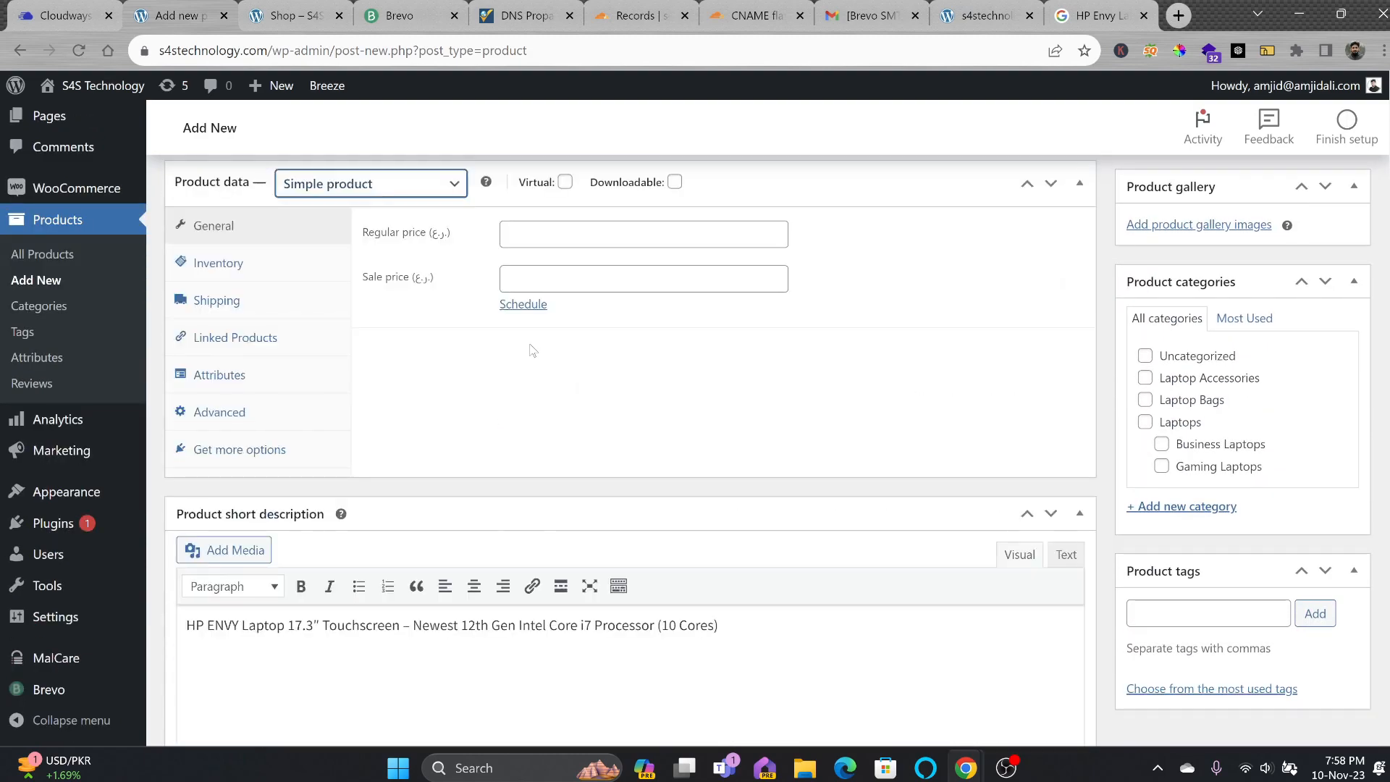
click(548, 246)
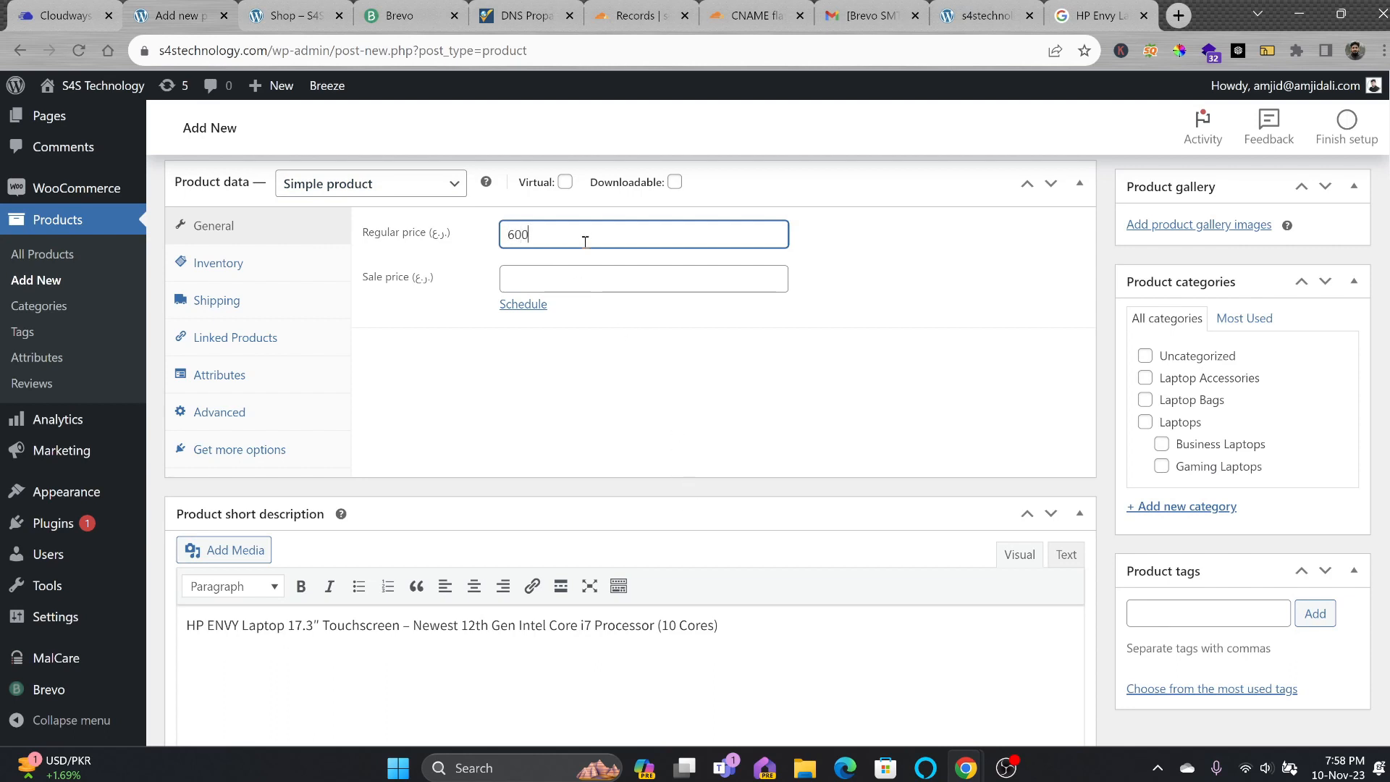
drag(570, 237, 468, 244)
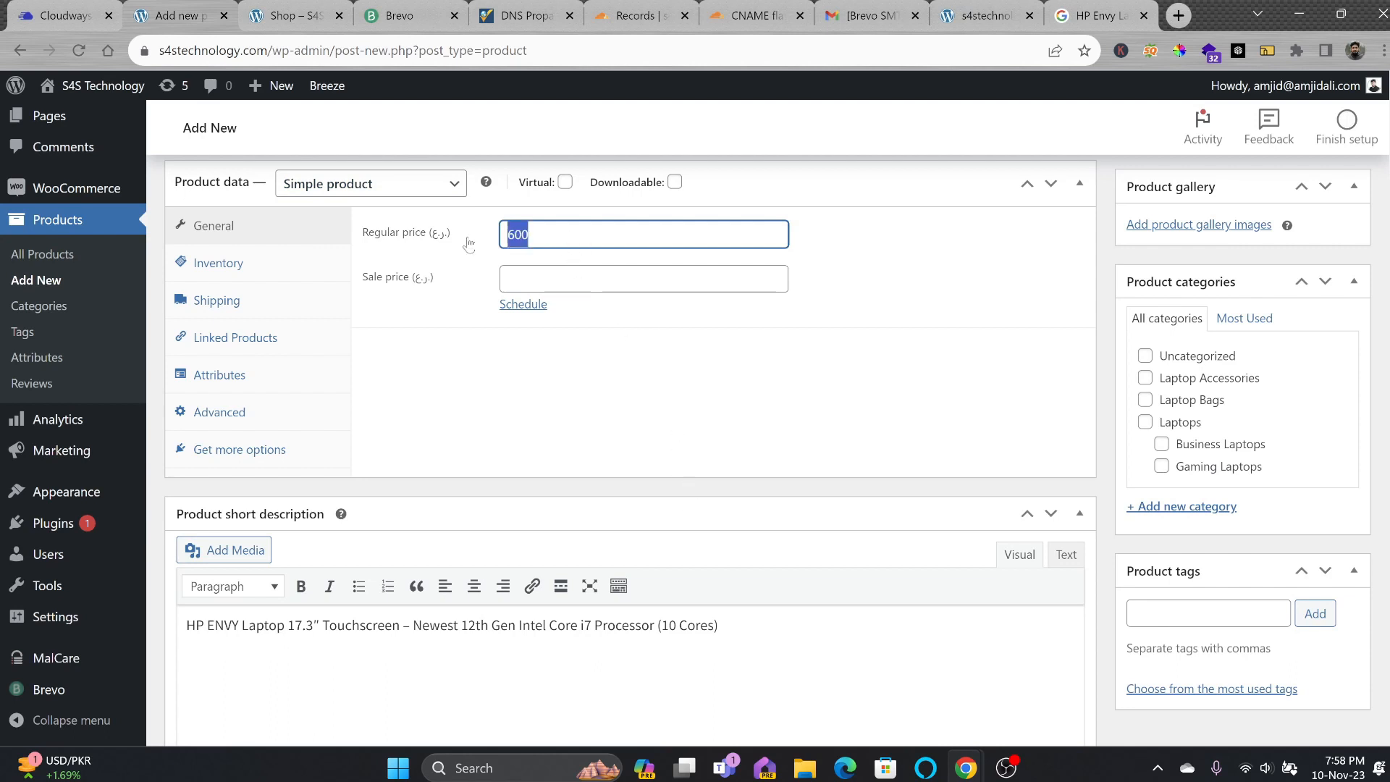
click(542, 276)
text(575)
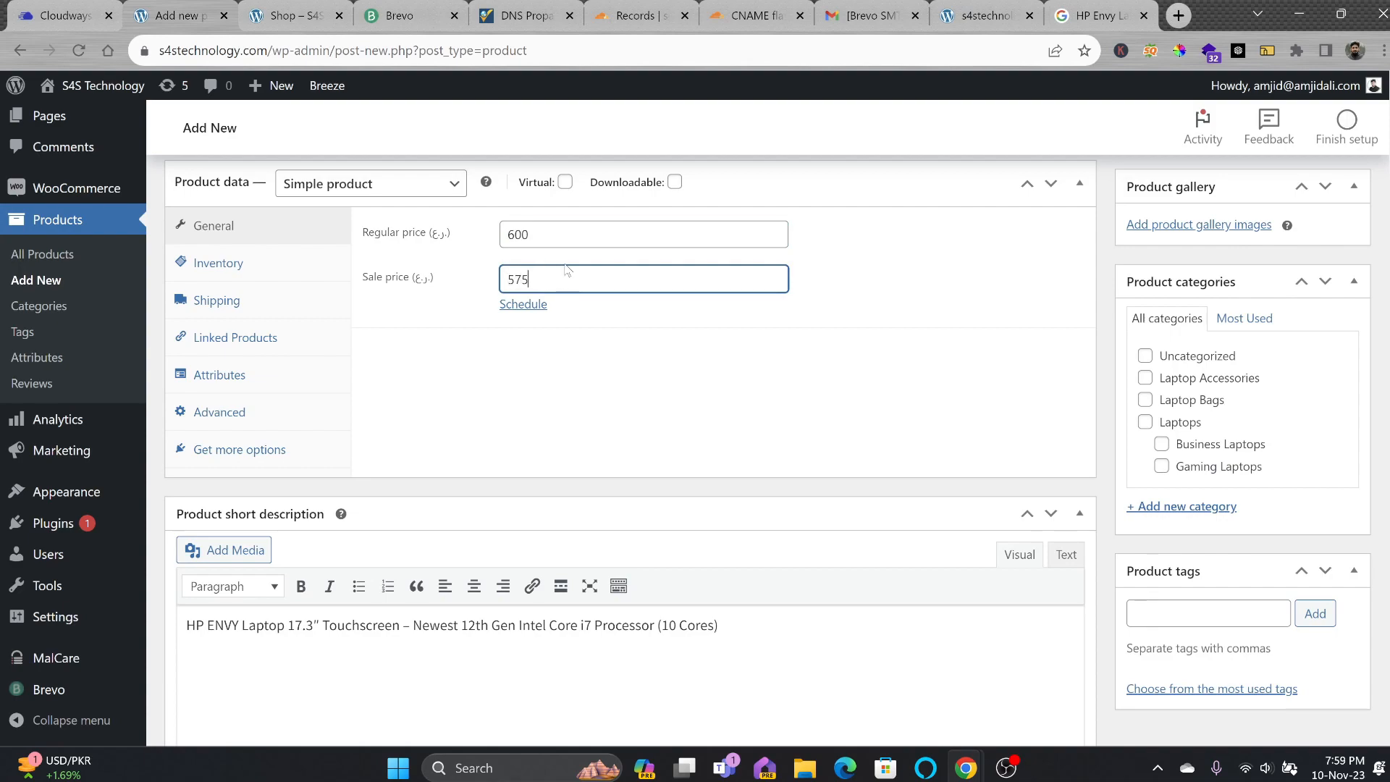
click(752, 391)
scroll(814, 425, down, 2)
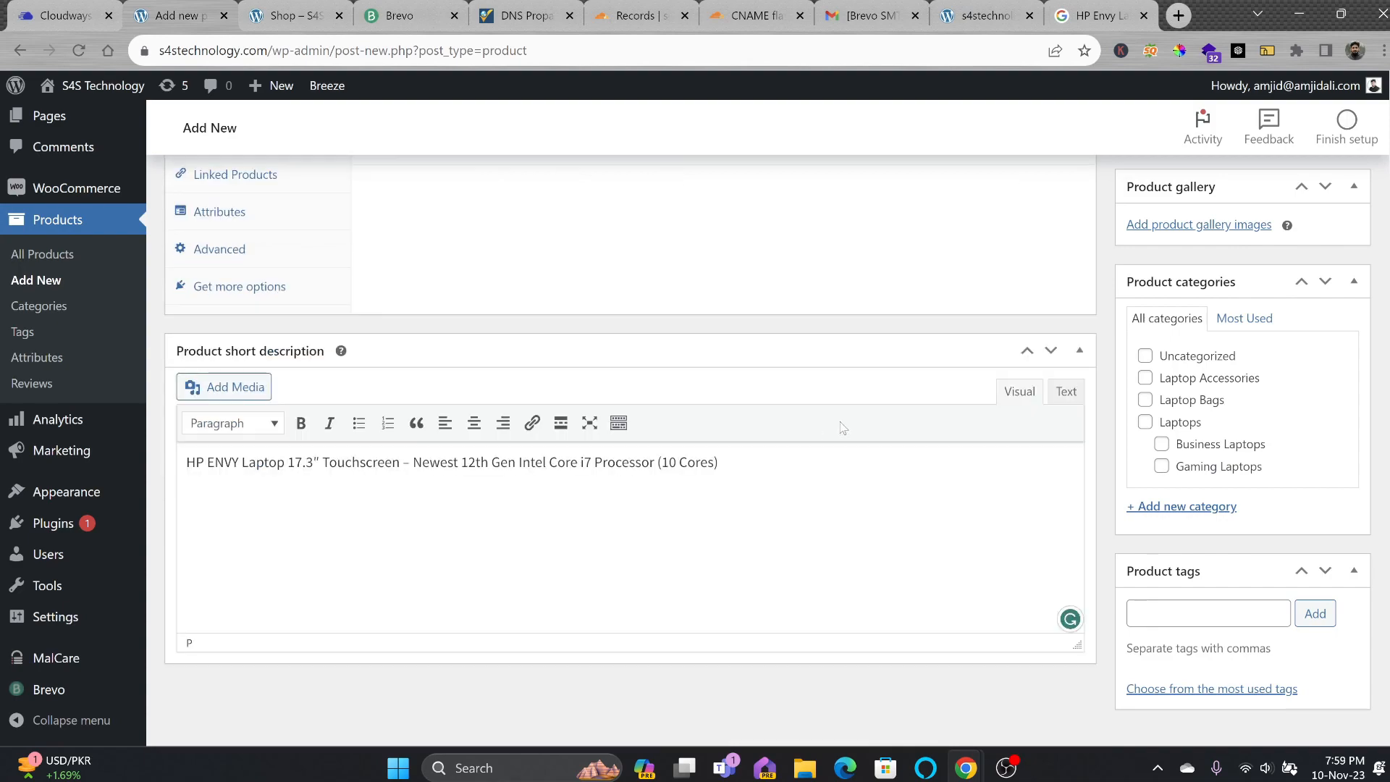
scroll(941, 405, up, 5)
scroll(1057, 391, down, 2)
scroll(1192, 310, up, 10)
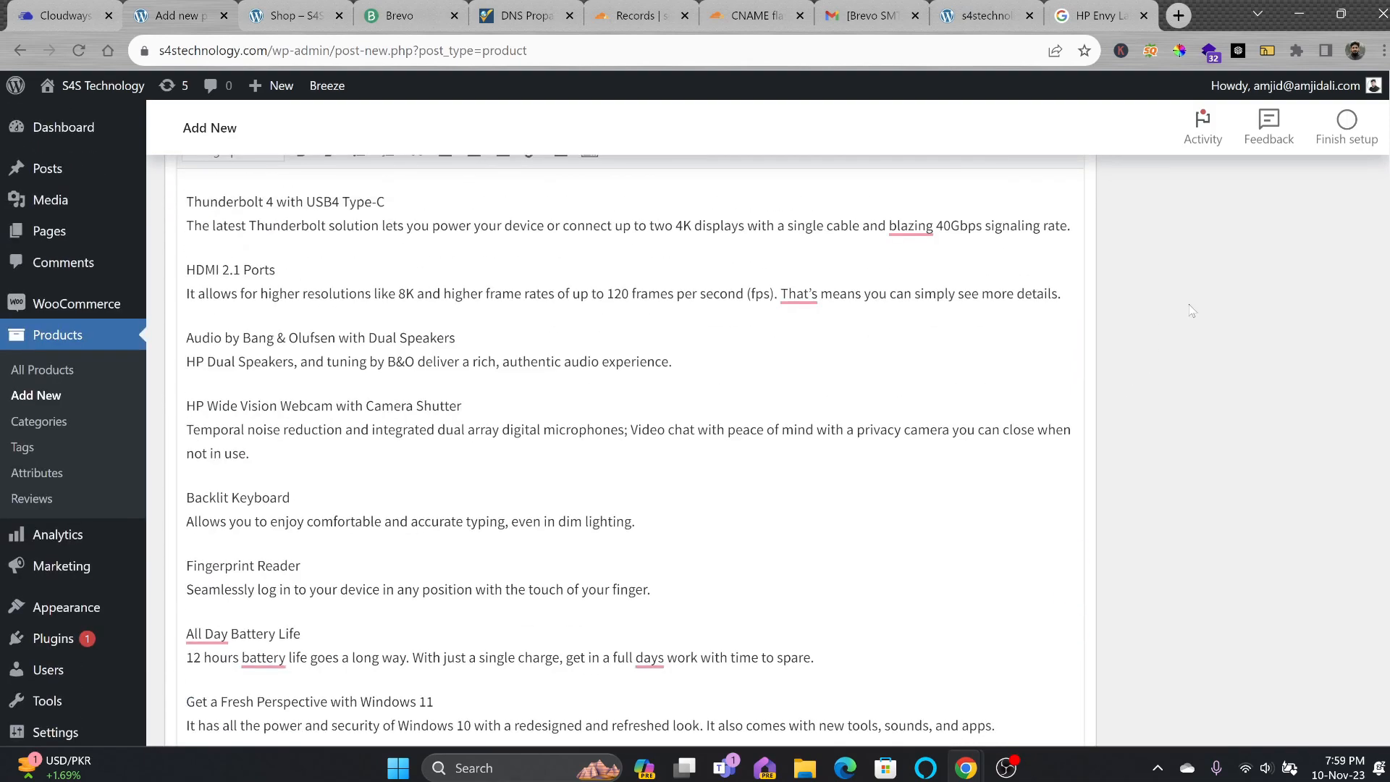
scroll(1191, 310, up, 10)
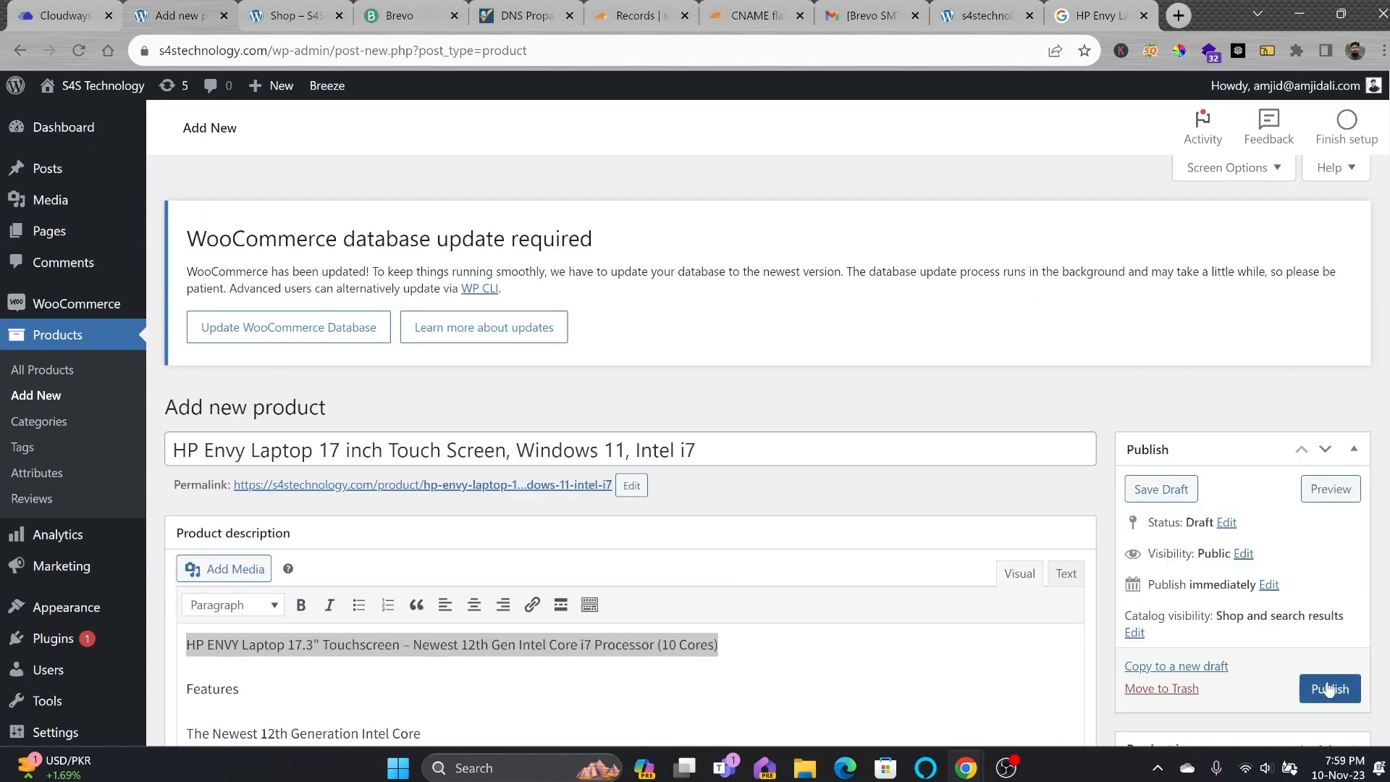
Save the draft and move it from Uncategorized to the Laptops and Business Laptops categories.
click(1190, 490)
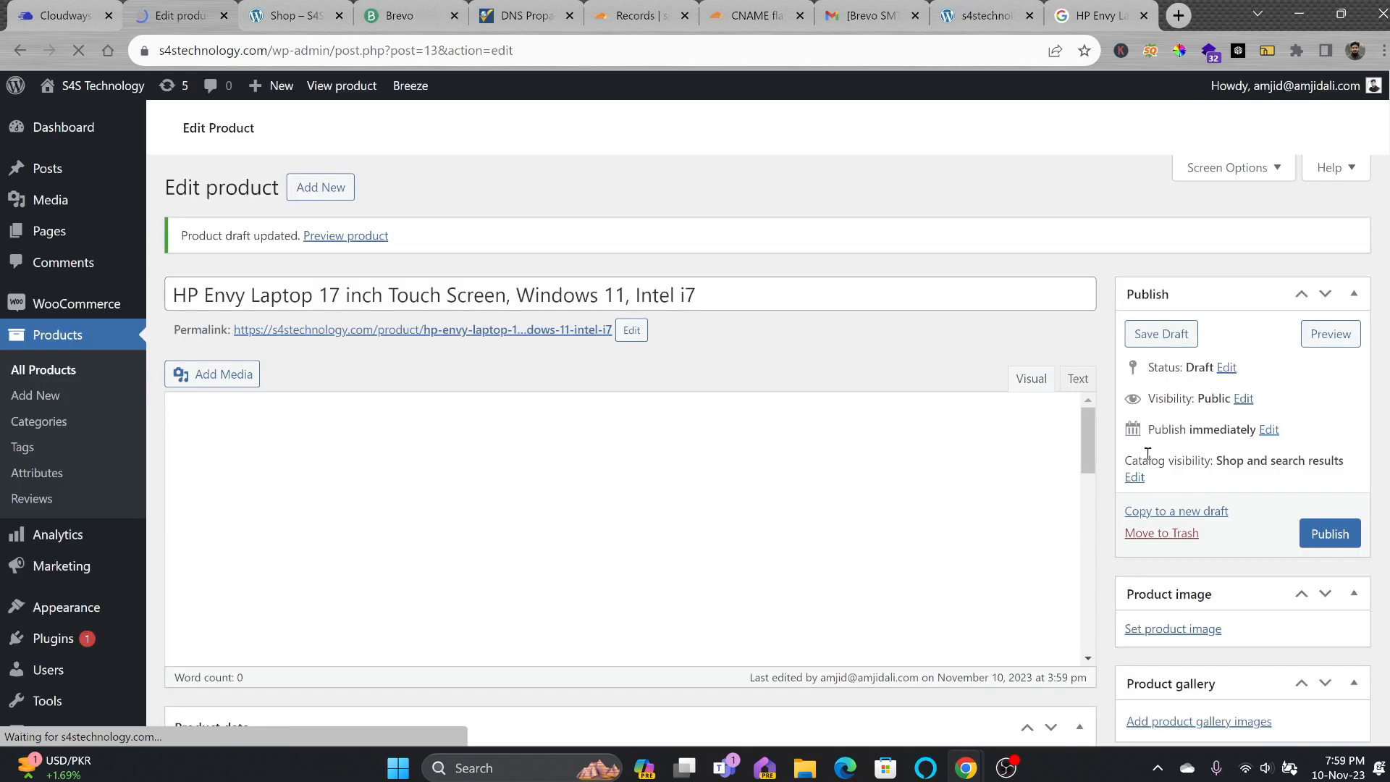
scroll(1170, 379, down, 10)
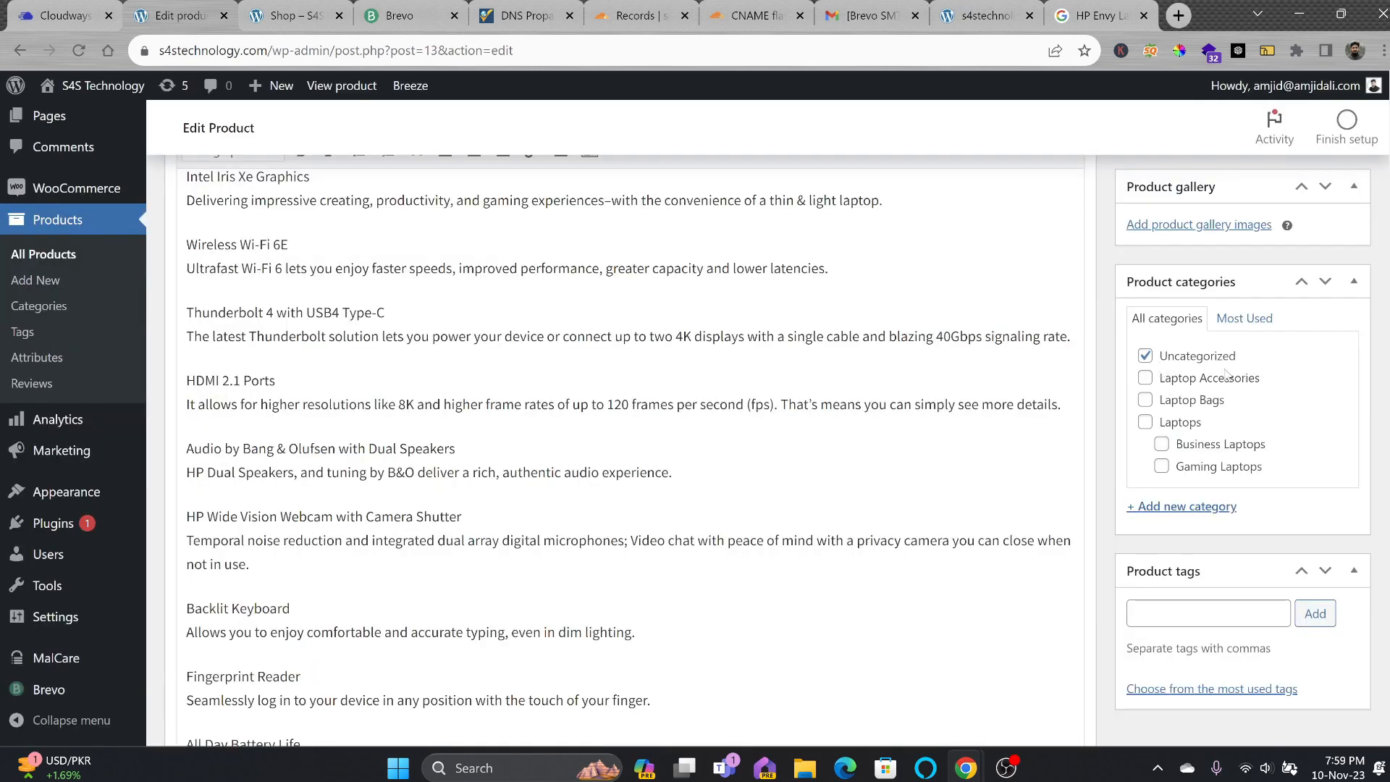
click(1146, 356)
click(1146, 377)
click(1146, 384)
click(1145, 400)
click(1145, 423)
scroll(1184, 445, down, 3)
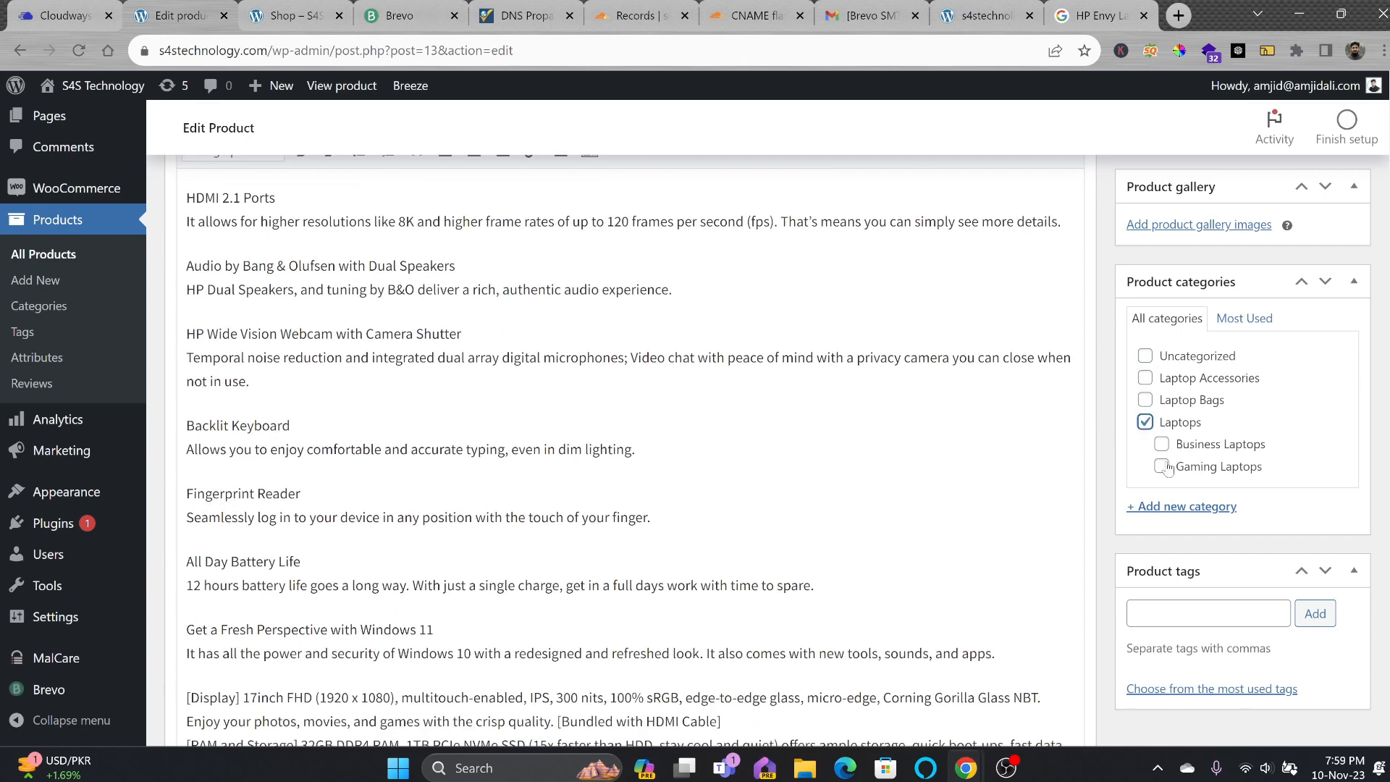
click(1163, 447)
Tag the HP Envy product with the HP product tag.
scroll(1216, 538, down, 3)
click(1217, 615)
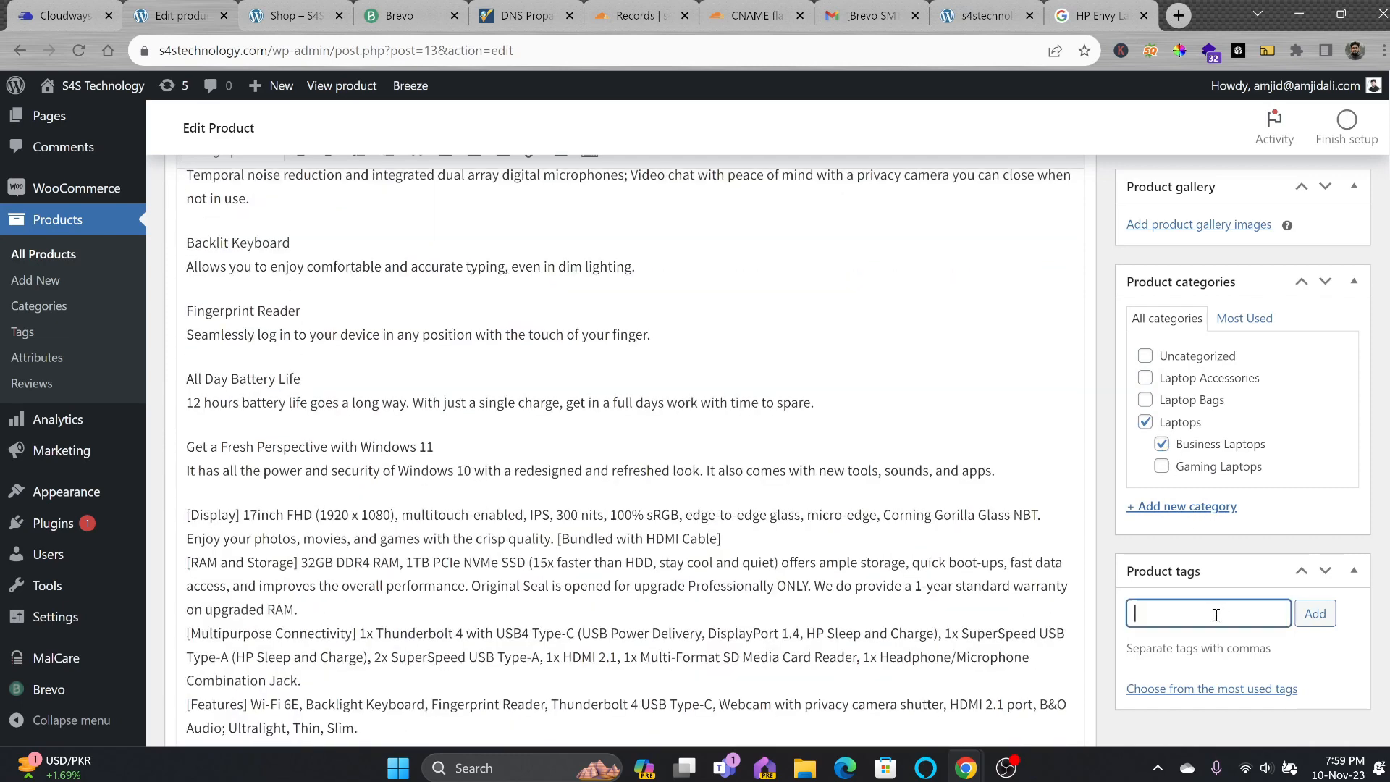
scroll(992, 462, up, 5)
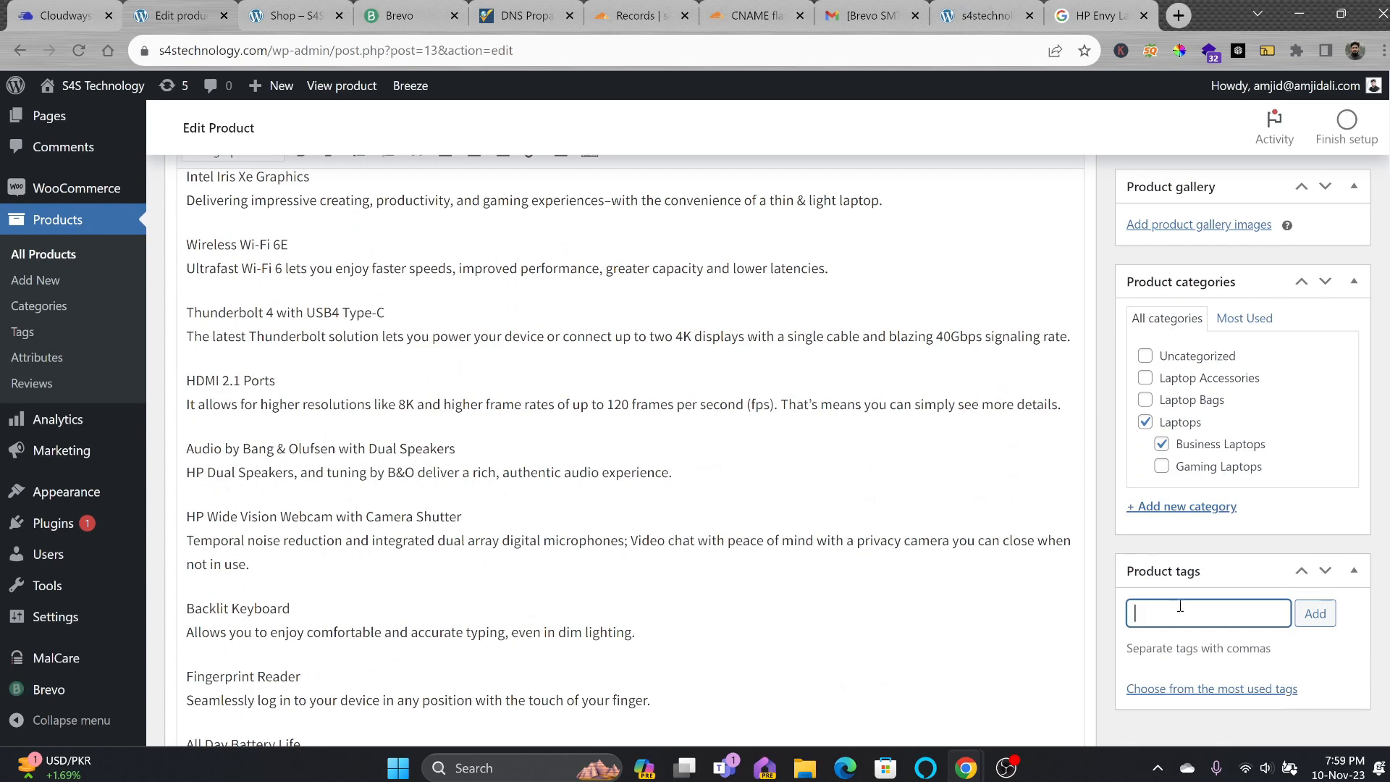
text(HP)
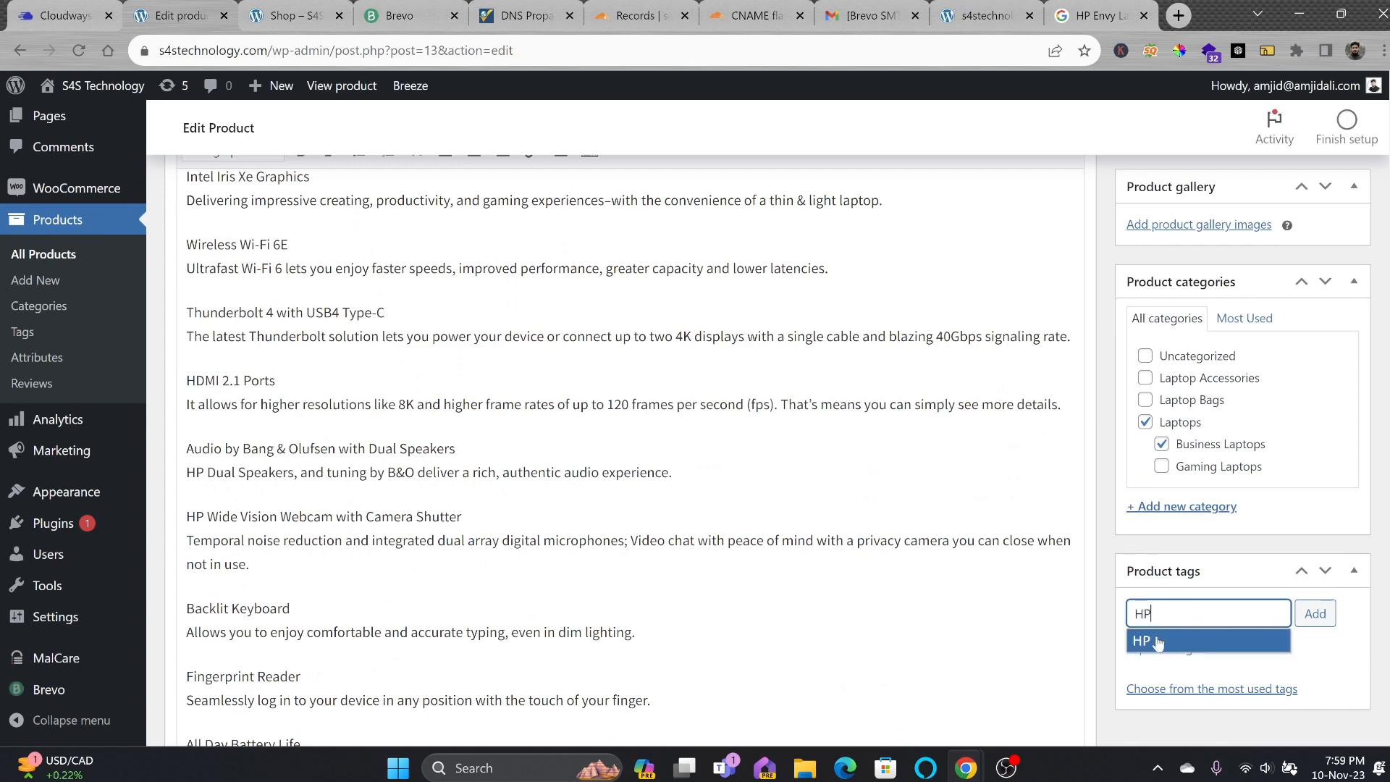
click(1159, 641)
scroll(1294, 651, down, 3)
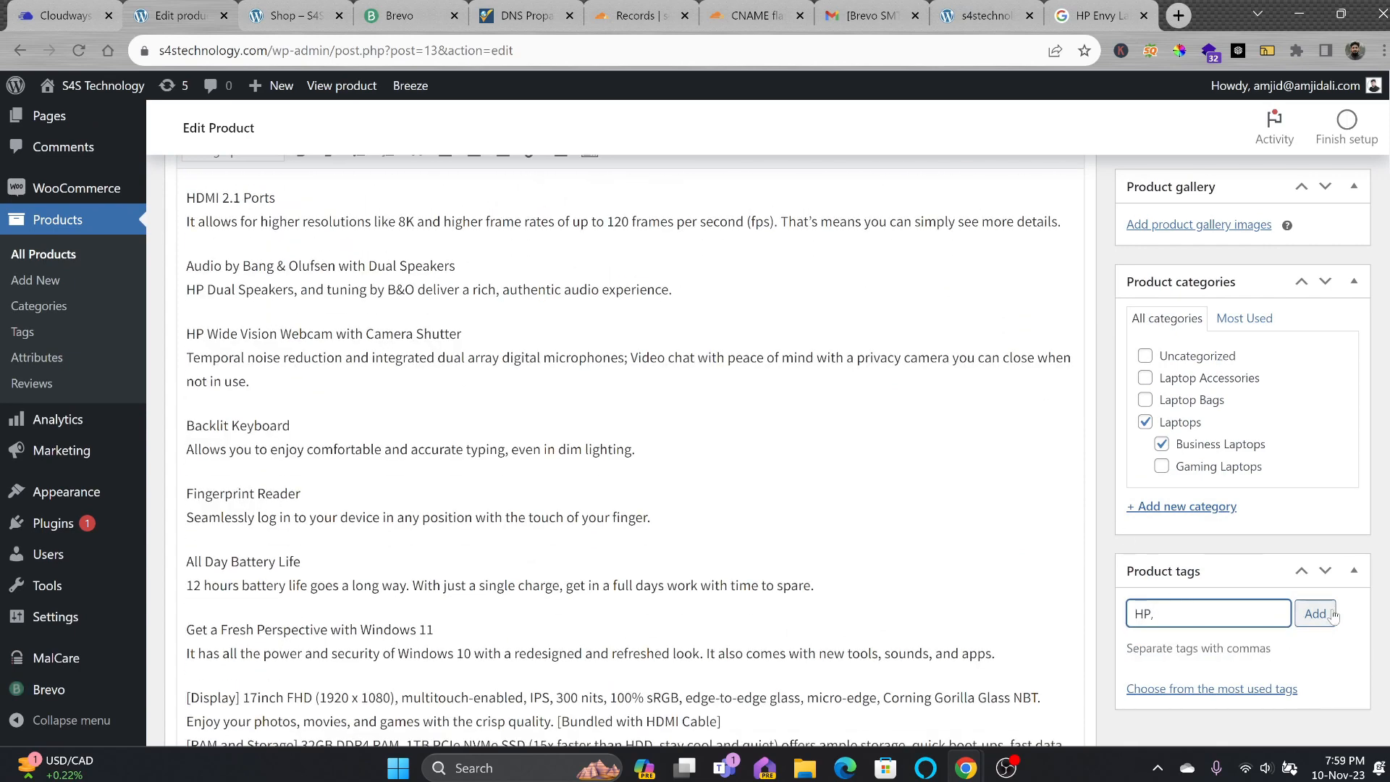
click(1331, 615)
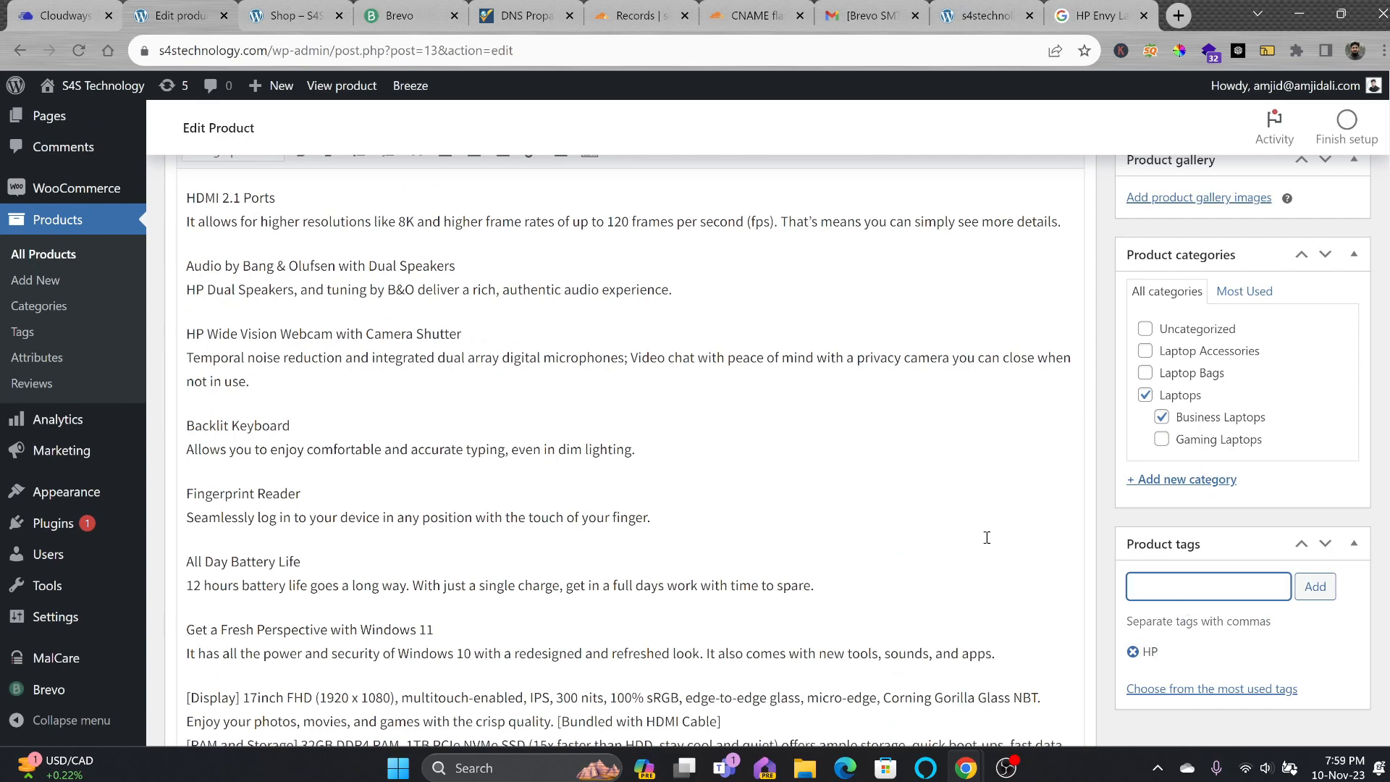
scroll(987, 537, down, 8)
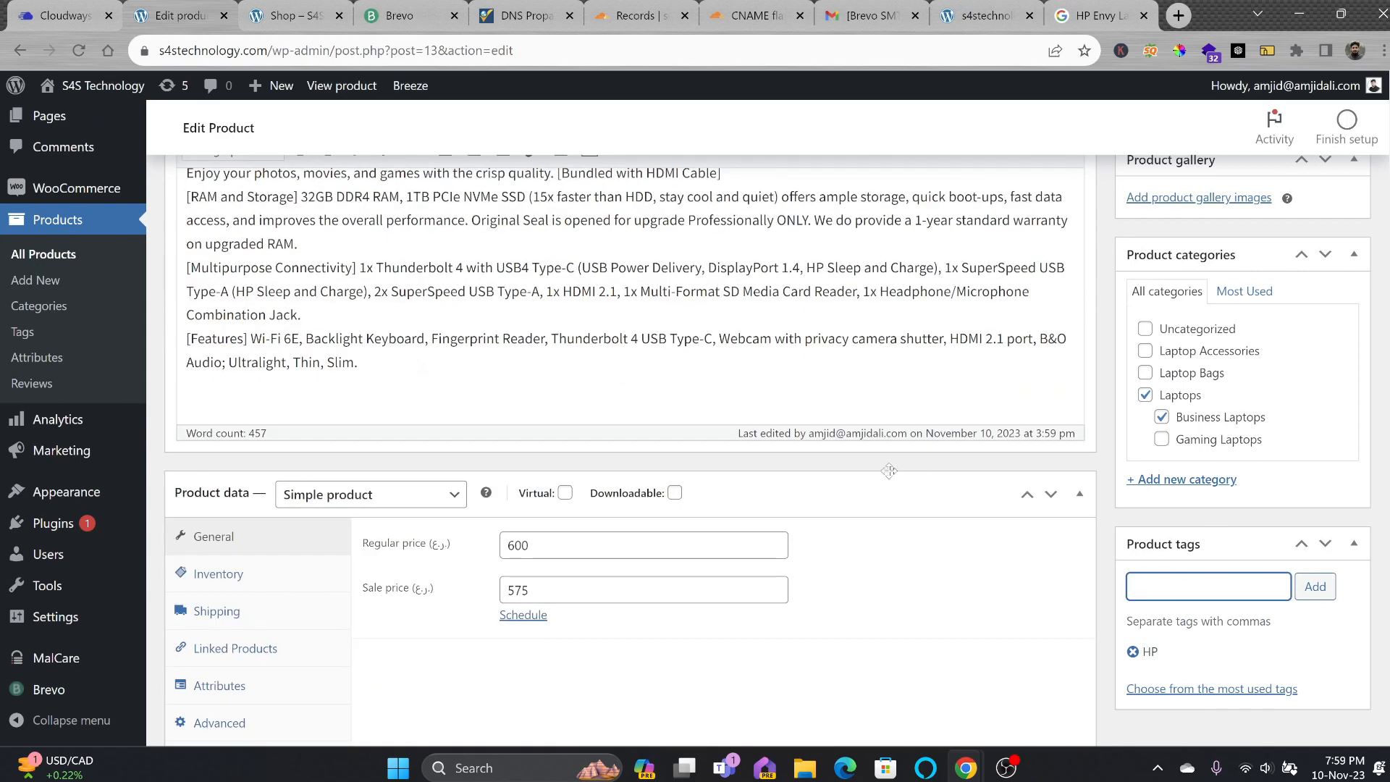
scroll(897, 425, down, 6)
scroll(620, 367, up, 20)
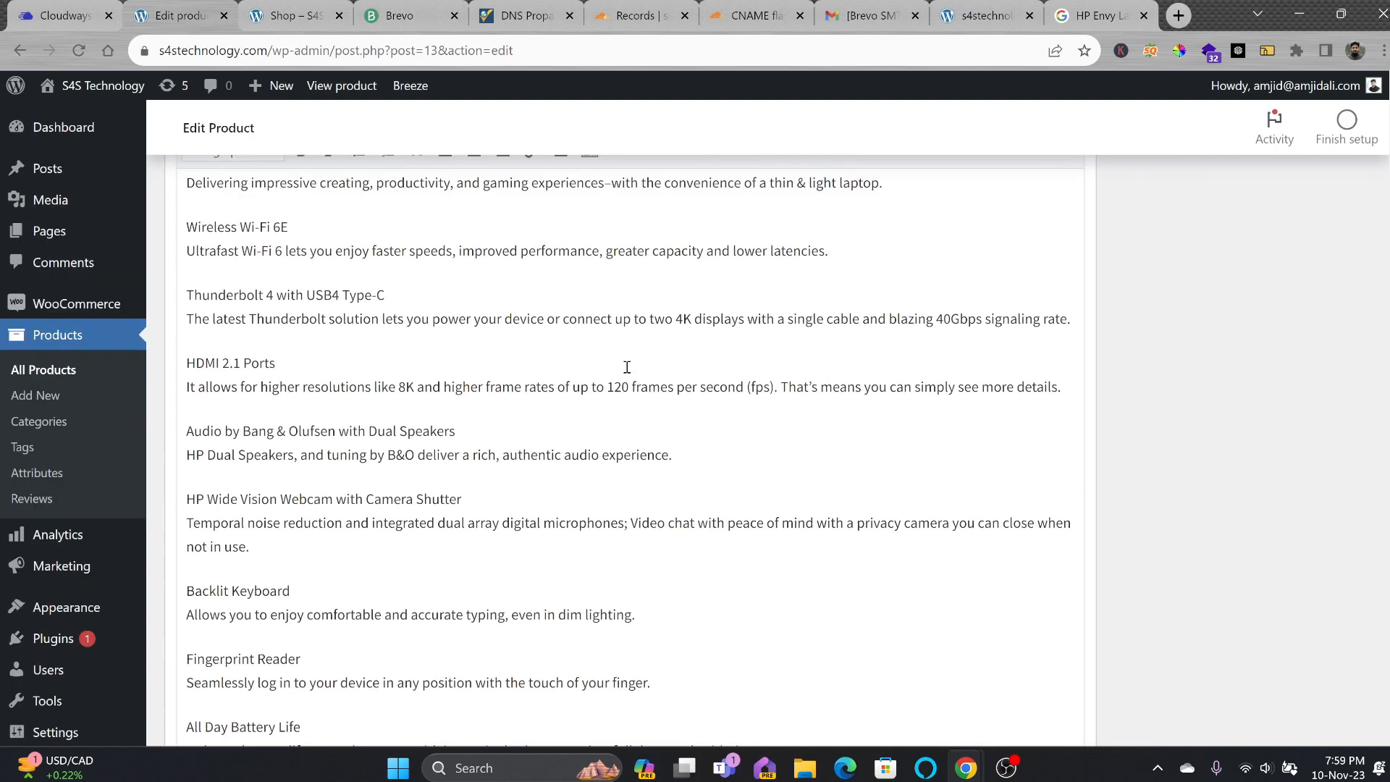
scroll(463, 370, up, 6)
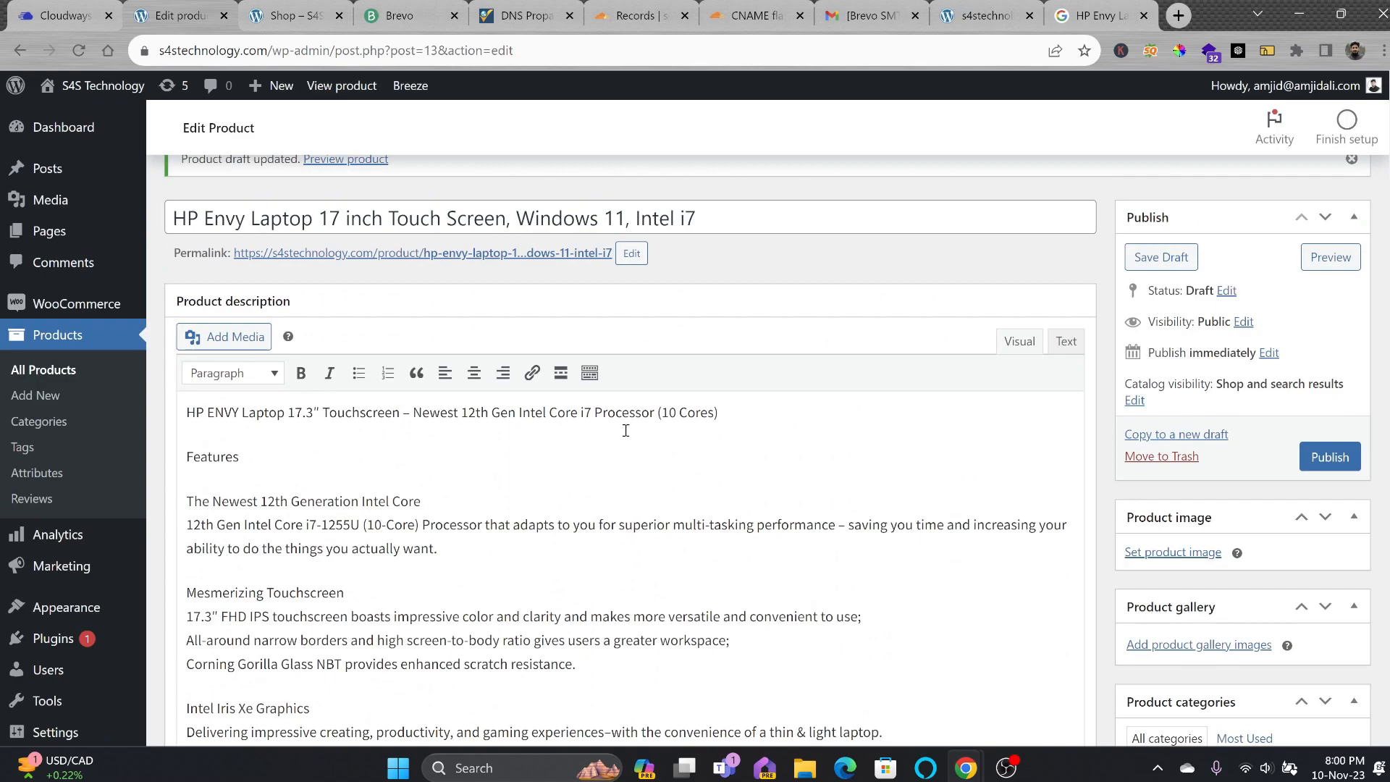
Make the summary, Features, Mesmerizing Touchscreen and Intel Iris Xe Graphics lines separate headings.
drag(740, 417, 110, 418)
click(232, 372)
click(238, 467)
drag(246, 456, 186, 456)
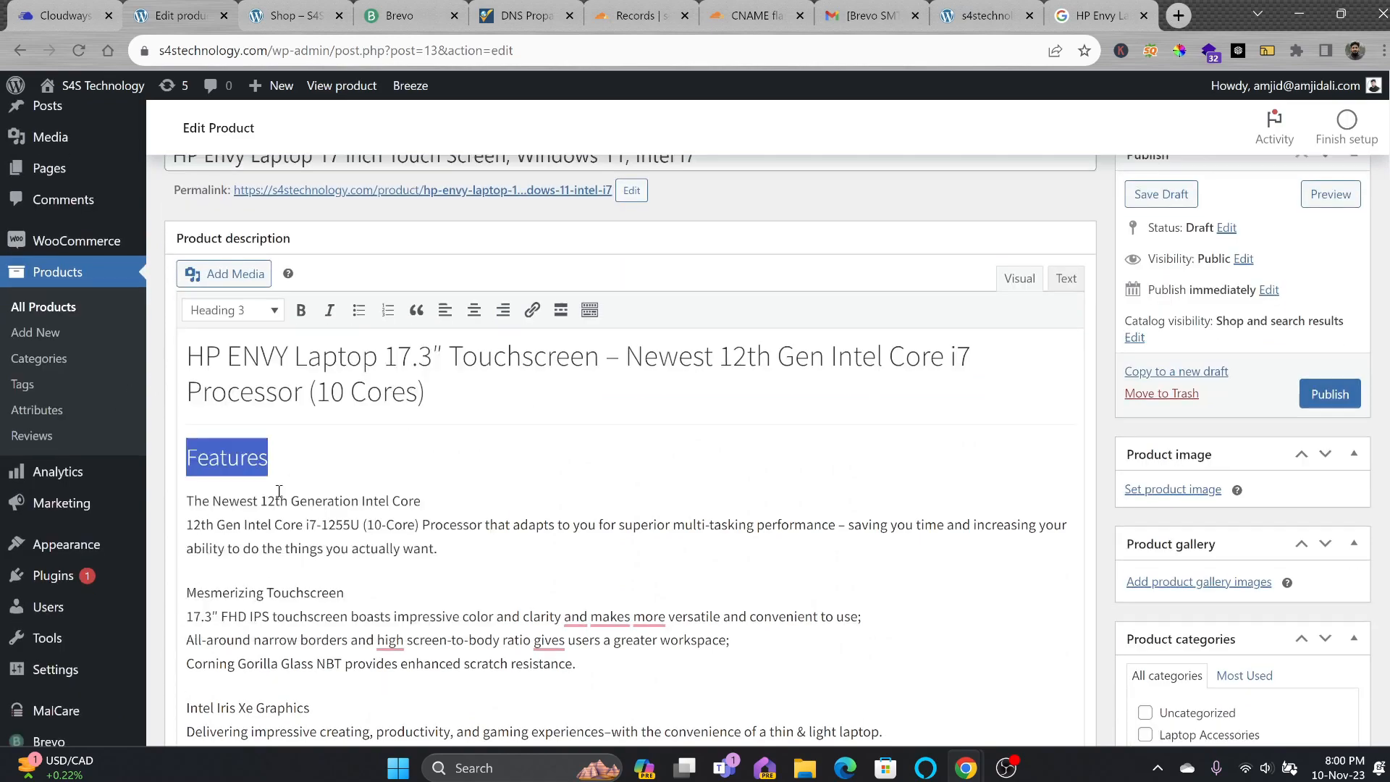
key(Return)
scroll(413, 540, up, 2)
scroll(376, 507, down, 4)
key(Return)
drag(312, 375, 186, 374)
scroll(261, 335, up, 5)
click(270, 297)
Turn Wi-Fi 6E/Thunderbolt, Audio, webcam, Backlit Keyboard, All Day Battery Life and Windows 11 titles into headings.
drag(289, 487, 186, 487)
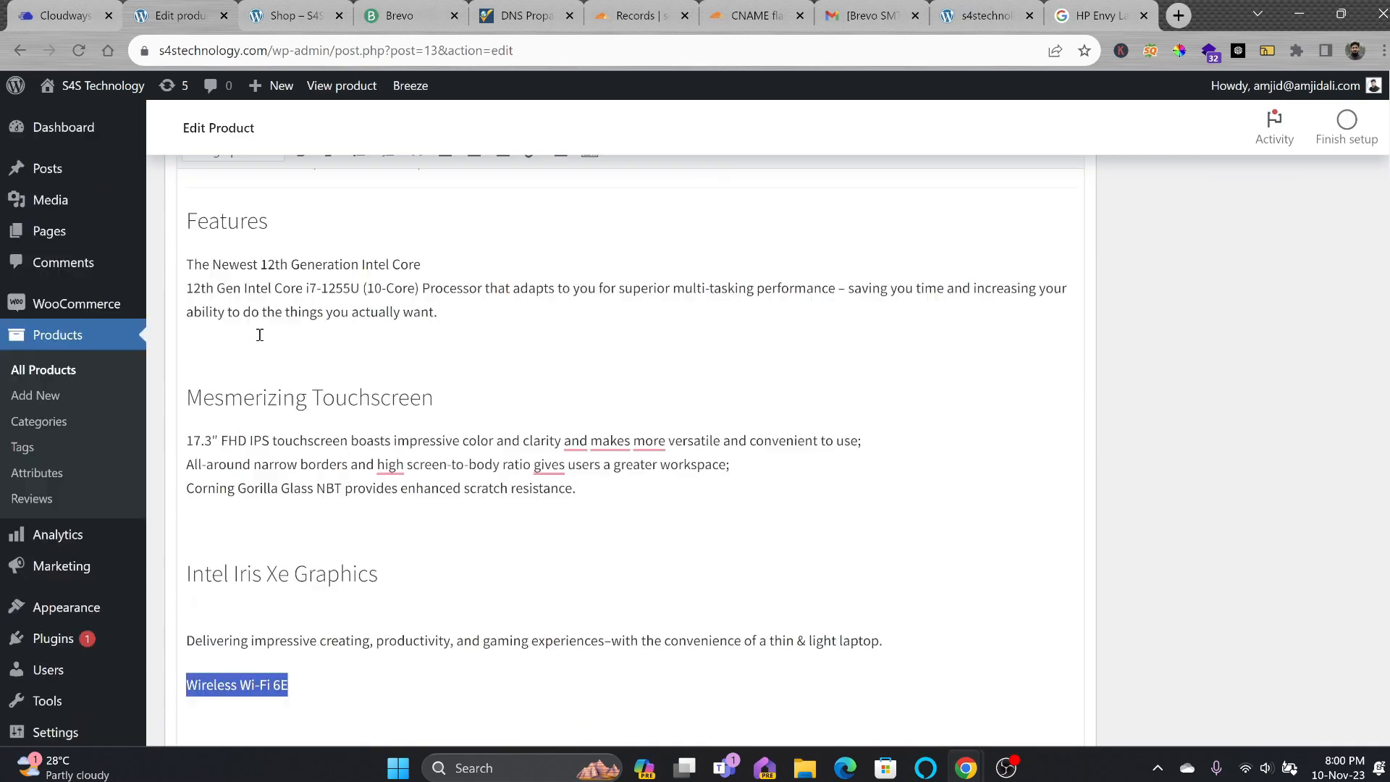
scroll(265, 326, up, 4)
click(270, 298)
scroll(384, 497, down, 5)
drag(456, 603, 186, 603)
scroll(251, 267, up, 10)
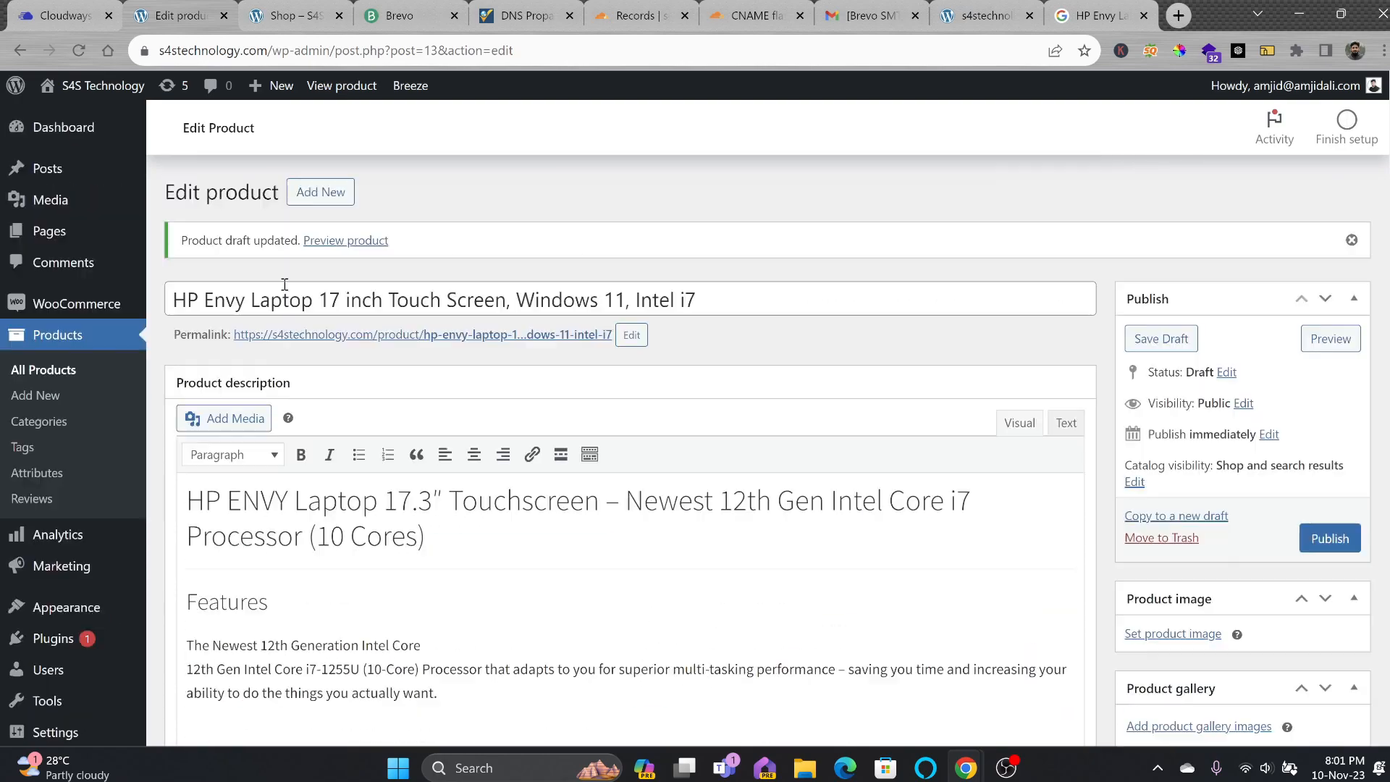
click(270, 298)
scroll(282, 326, down, 5)
drag(289, 305, 186, 305)
drag(302, 465, 186, 466)
drag(300, 351, 186, 353)
scroll(264, 326, up, 8)
click(271, 299)
scroll(406, 372, down, 8)
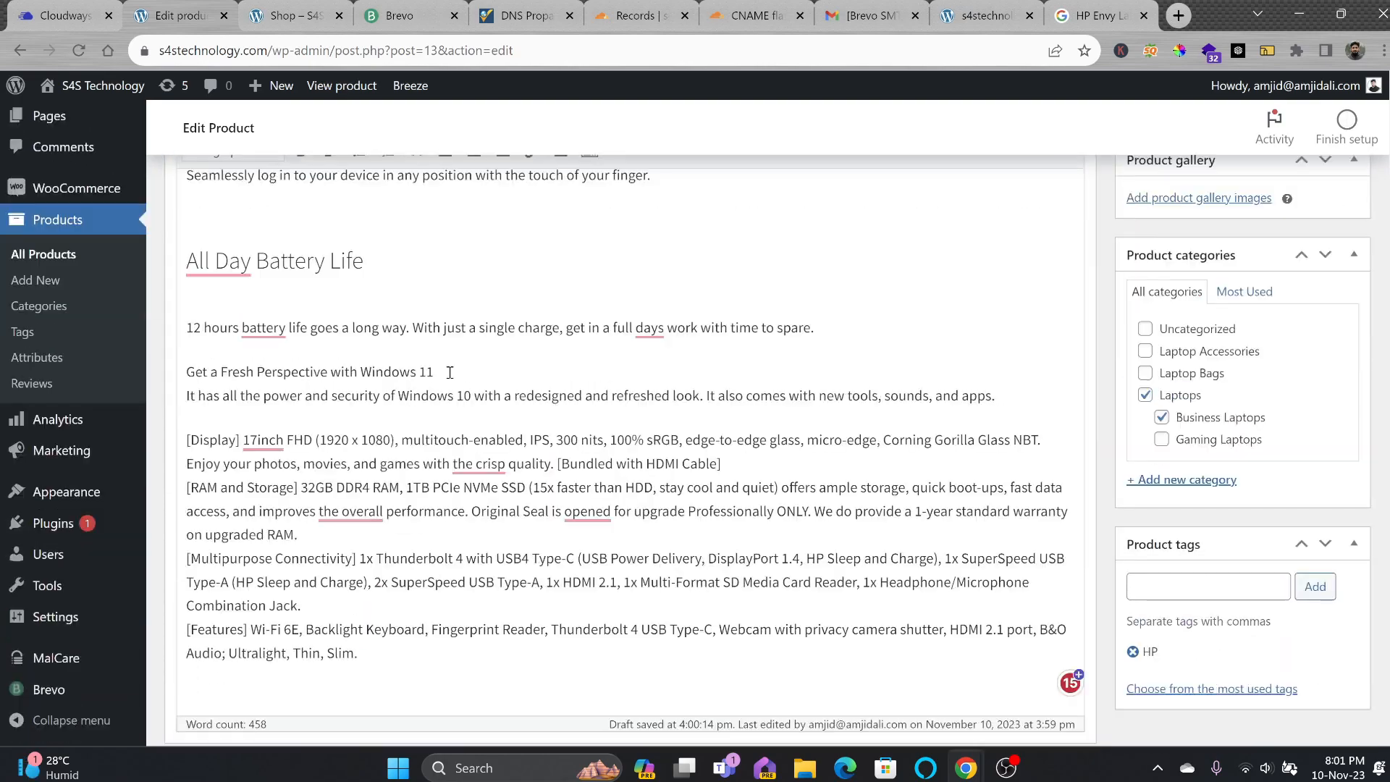
click(270, 298)
Split Display, RAM and Storage, and Multipurpose Connectivity onto their own lines as headings.
mouse_move(450, 372)
mouse_down()
mouse_move(186, 372)
mouse_move(219, 351)
mouse_up()
key(Return)
click(192, 442)
key(BackSpace)
scroll(282, 326, up, 8)
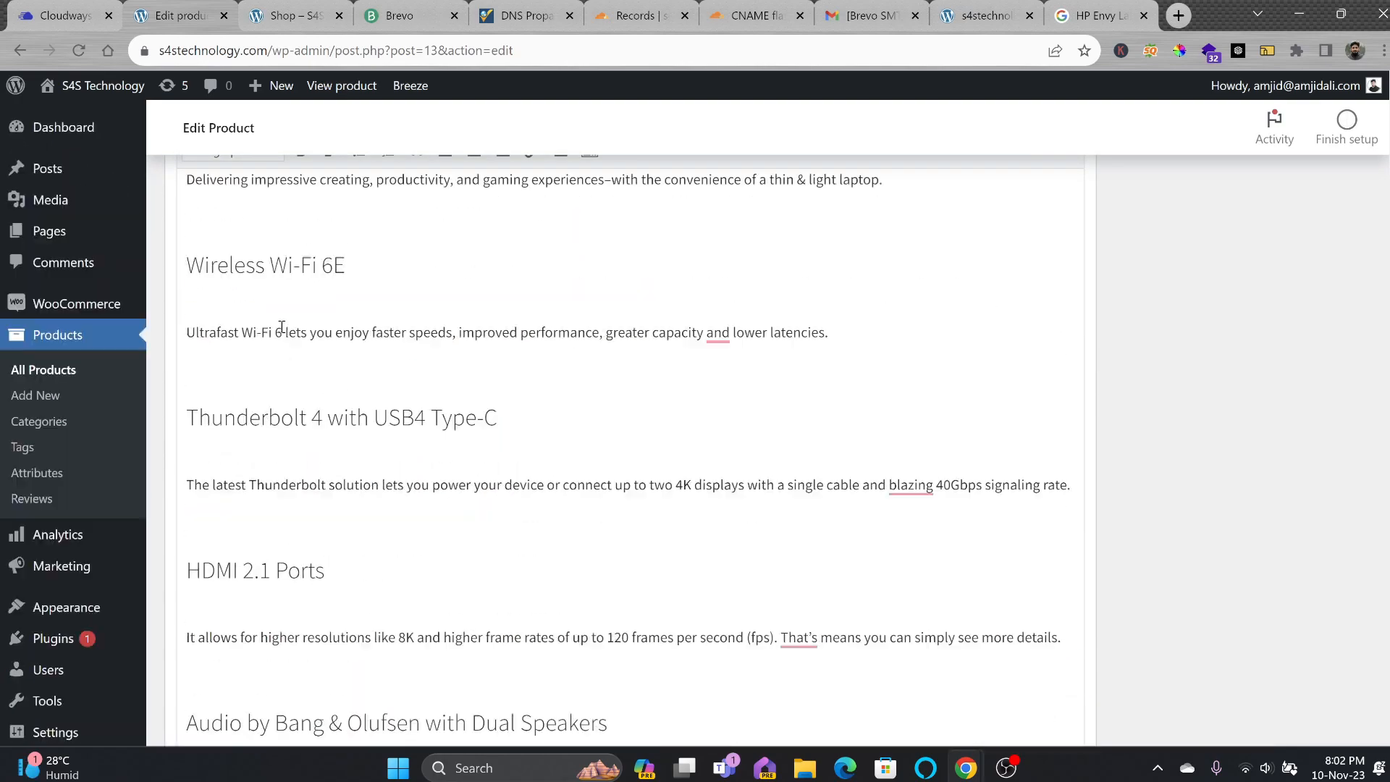
scroll(282, 326, down, 8)
drag(236, 290, 186, 290)
click(270, 298)
scroll(360, 441, down, 8)
click(276, 540)
scroll(278, 542, up, 8)
click(270, 299)
scroll(360, 441, down, 10)
click(462, 455)
key(Return)
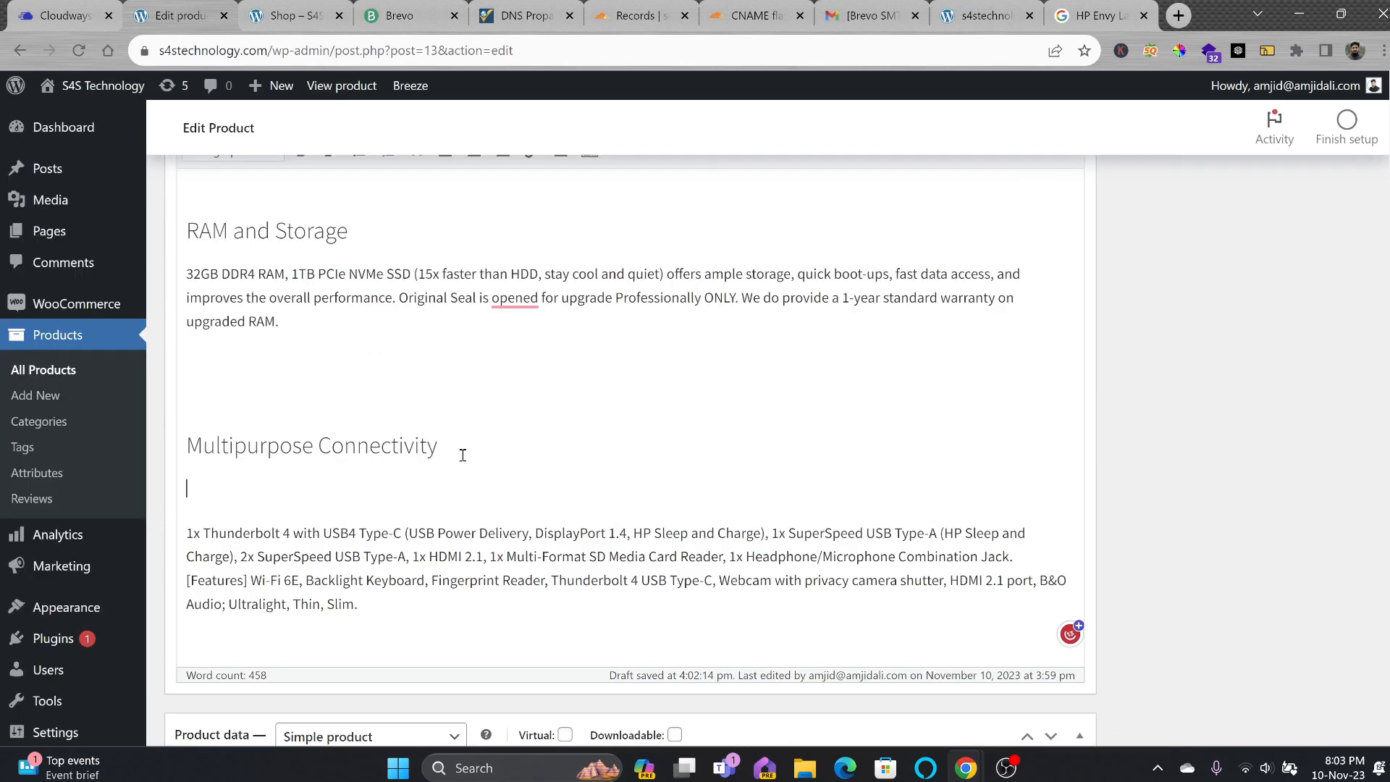
scroll(416, 478, up, 14)
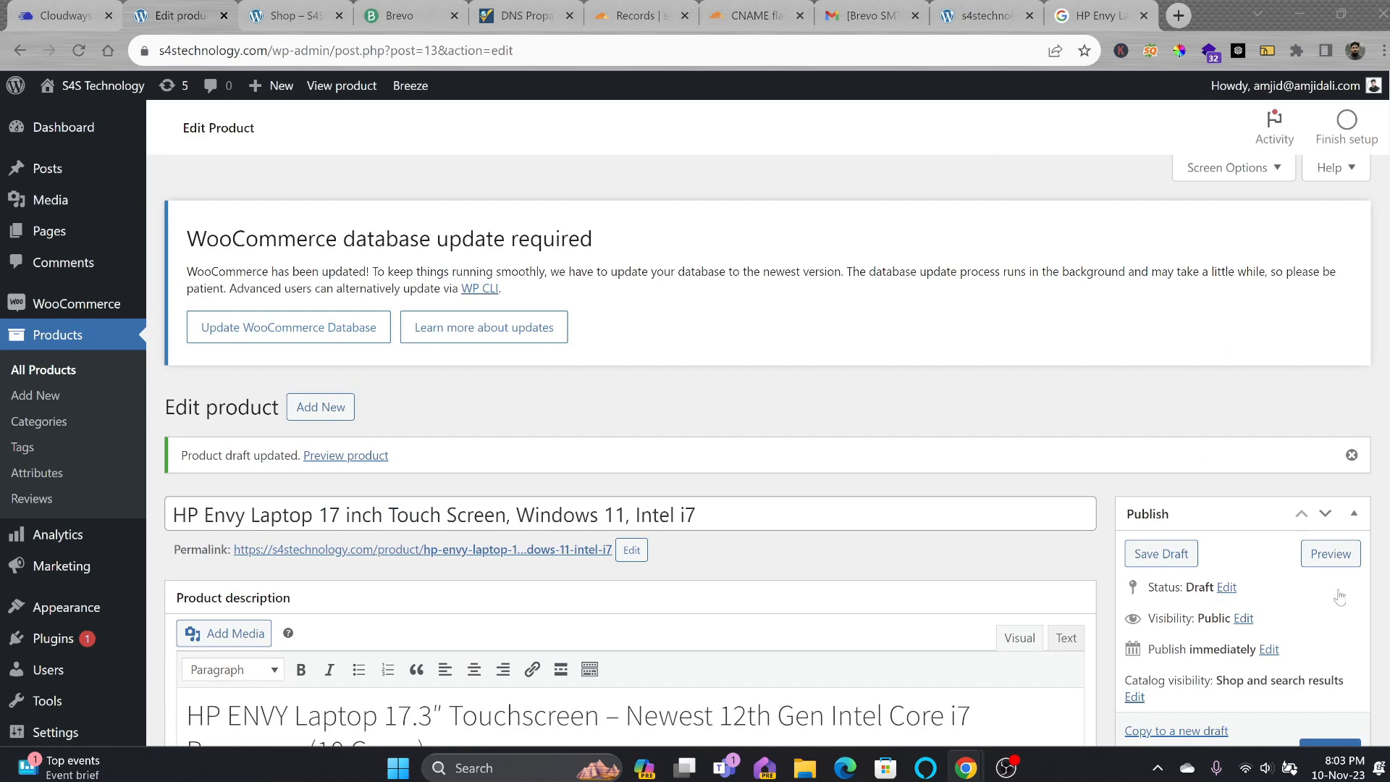
scroll(813, 470, down, 8)
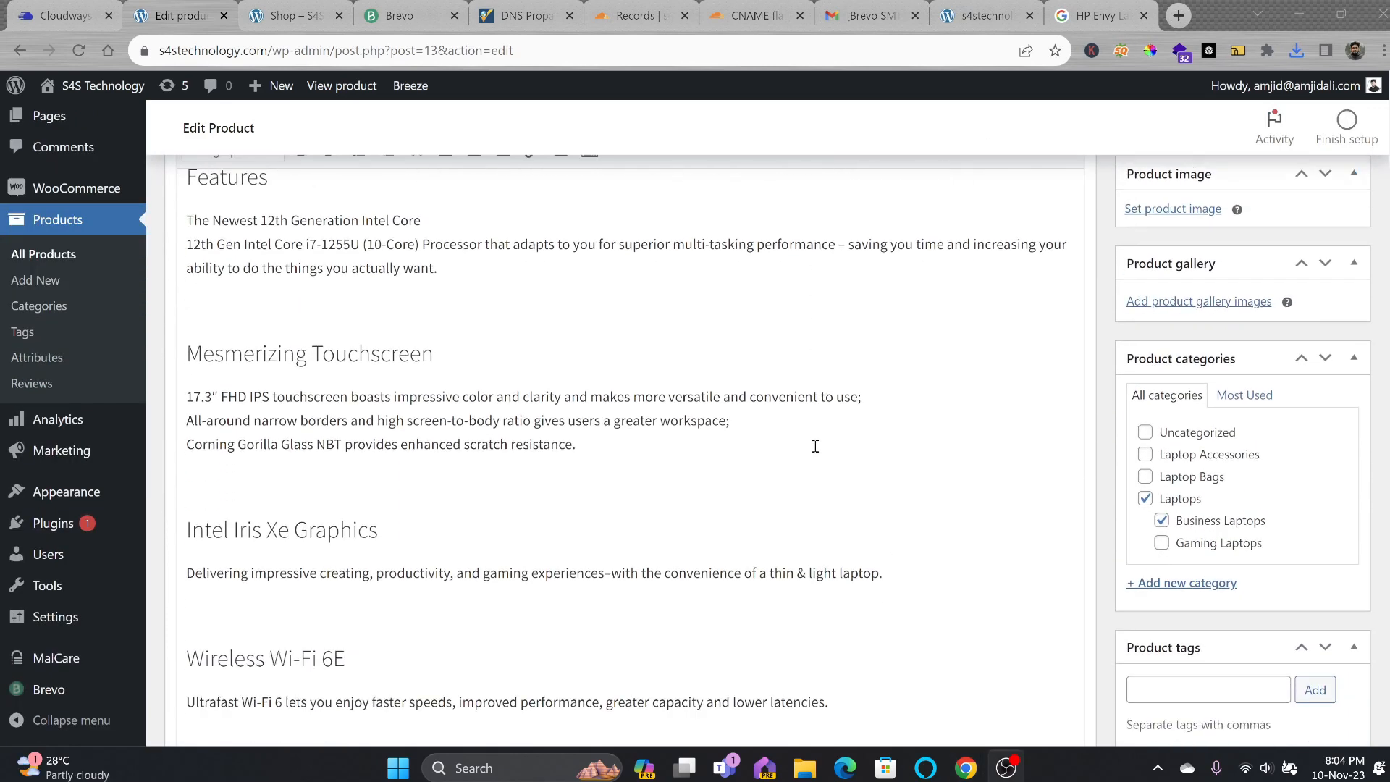
scroll(672, 389, up, 5)
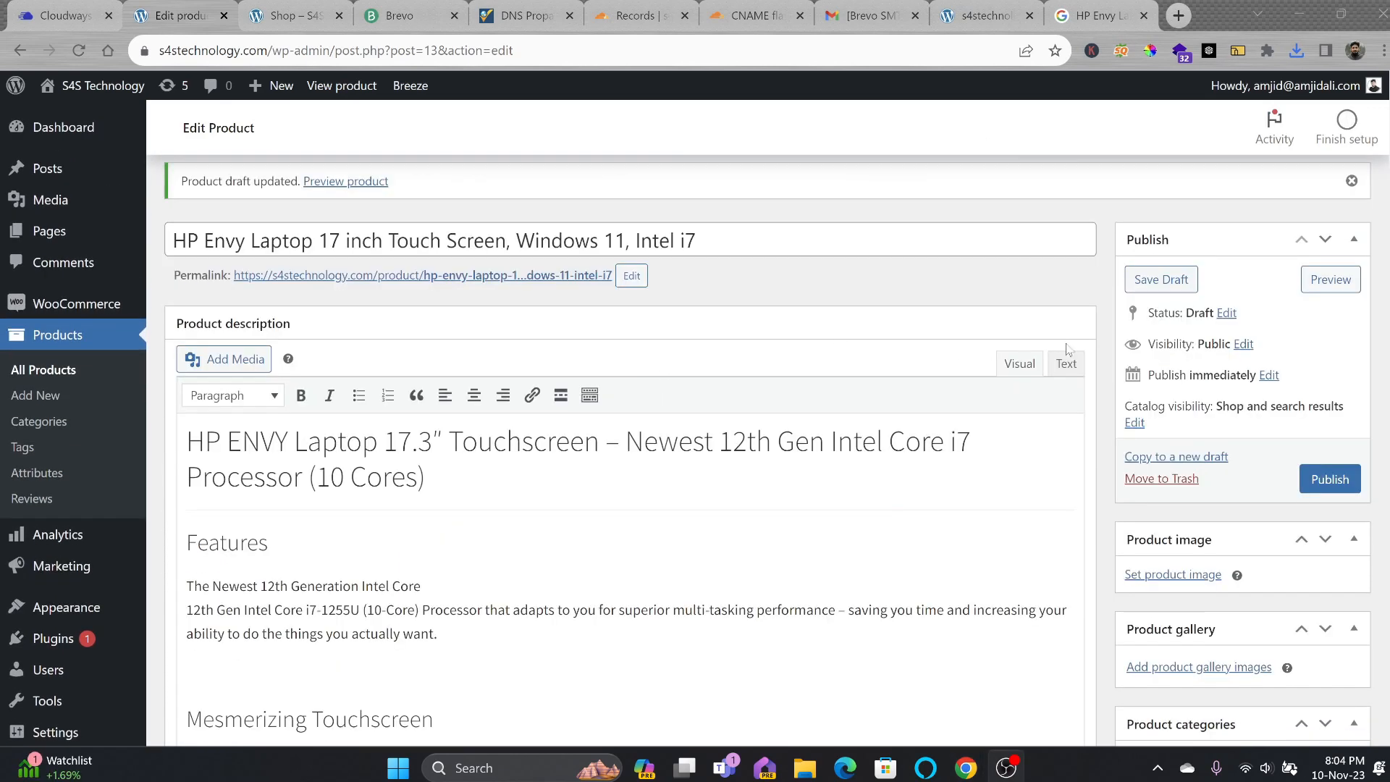
Publish the HP Envy laptop and reload the storefront shop page to see it listed.
click(1311, 484)
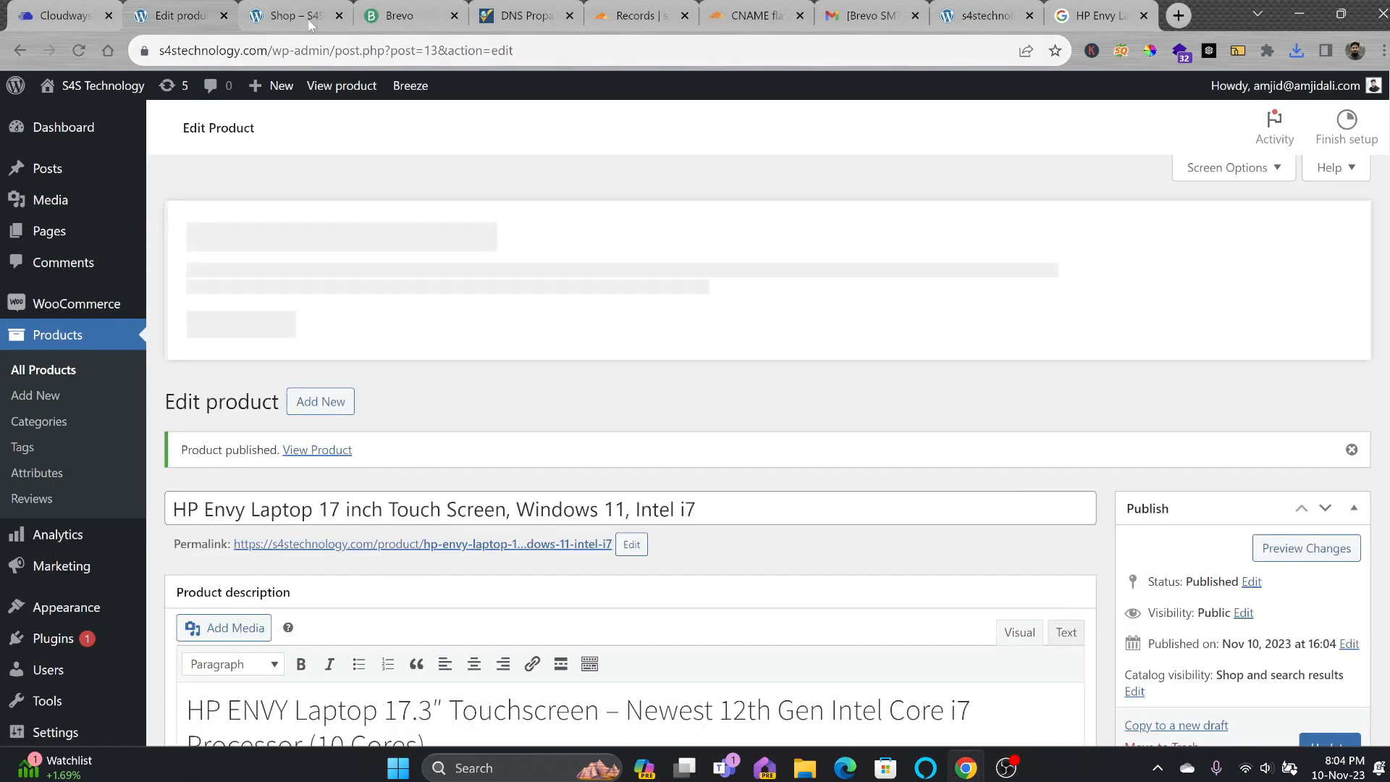
click(309, 20)
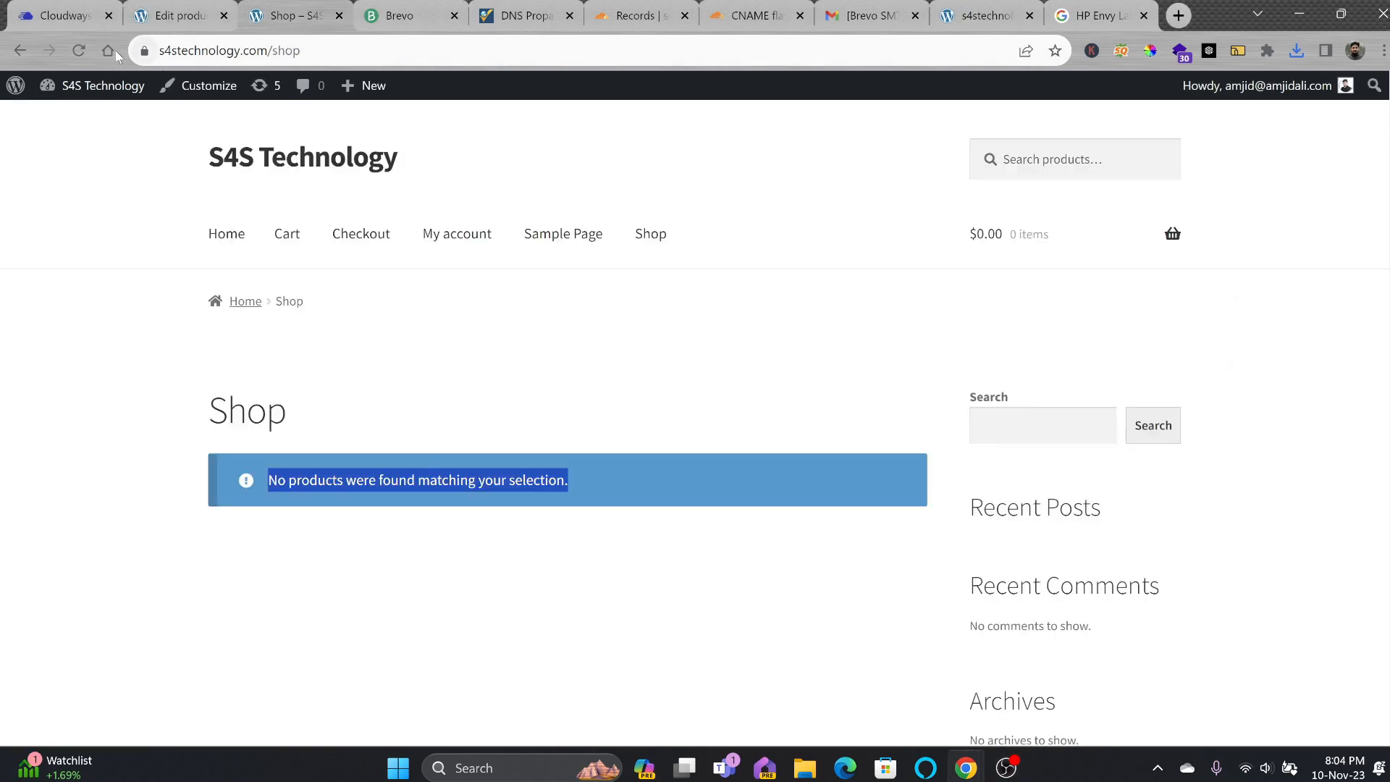
click(89, 50)
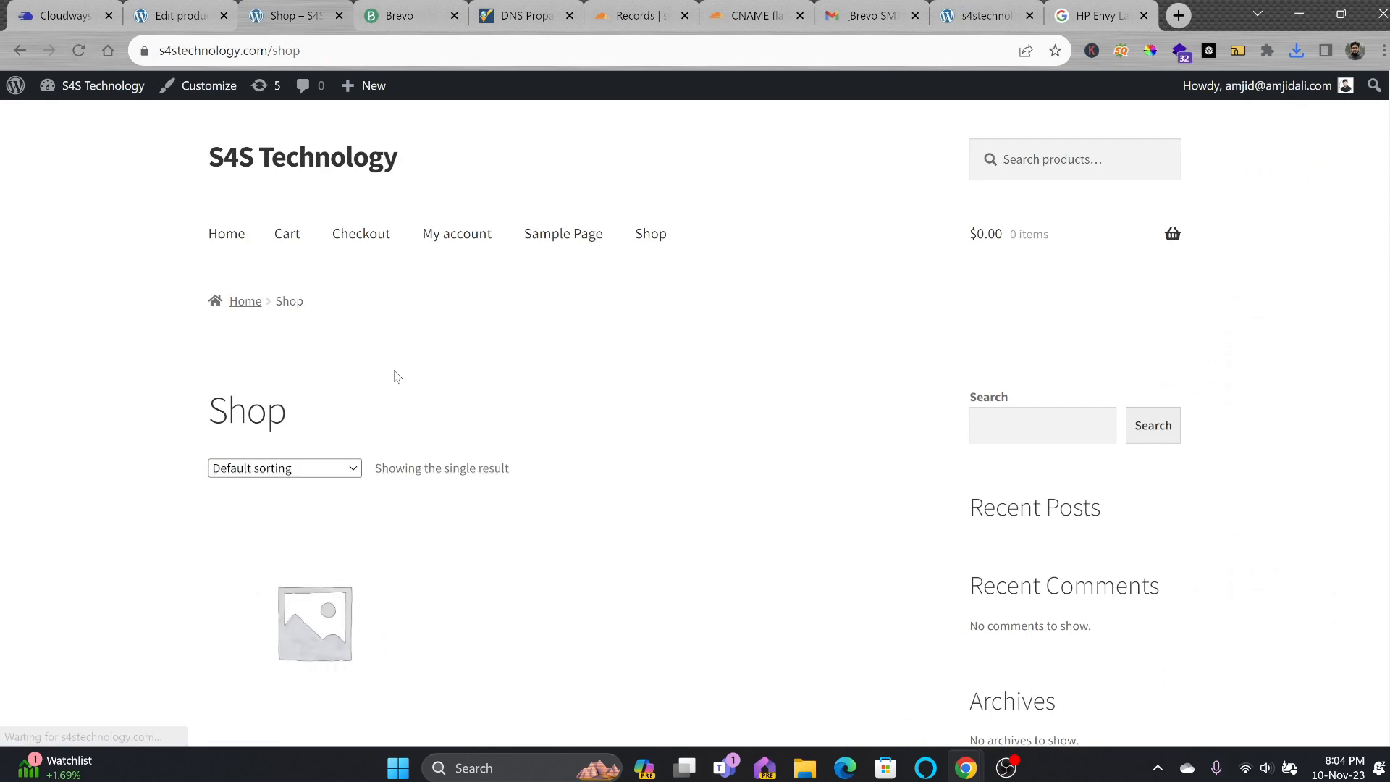
scroll(341, 502, down, 5)
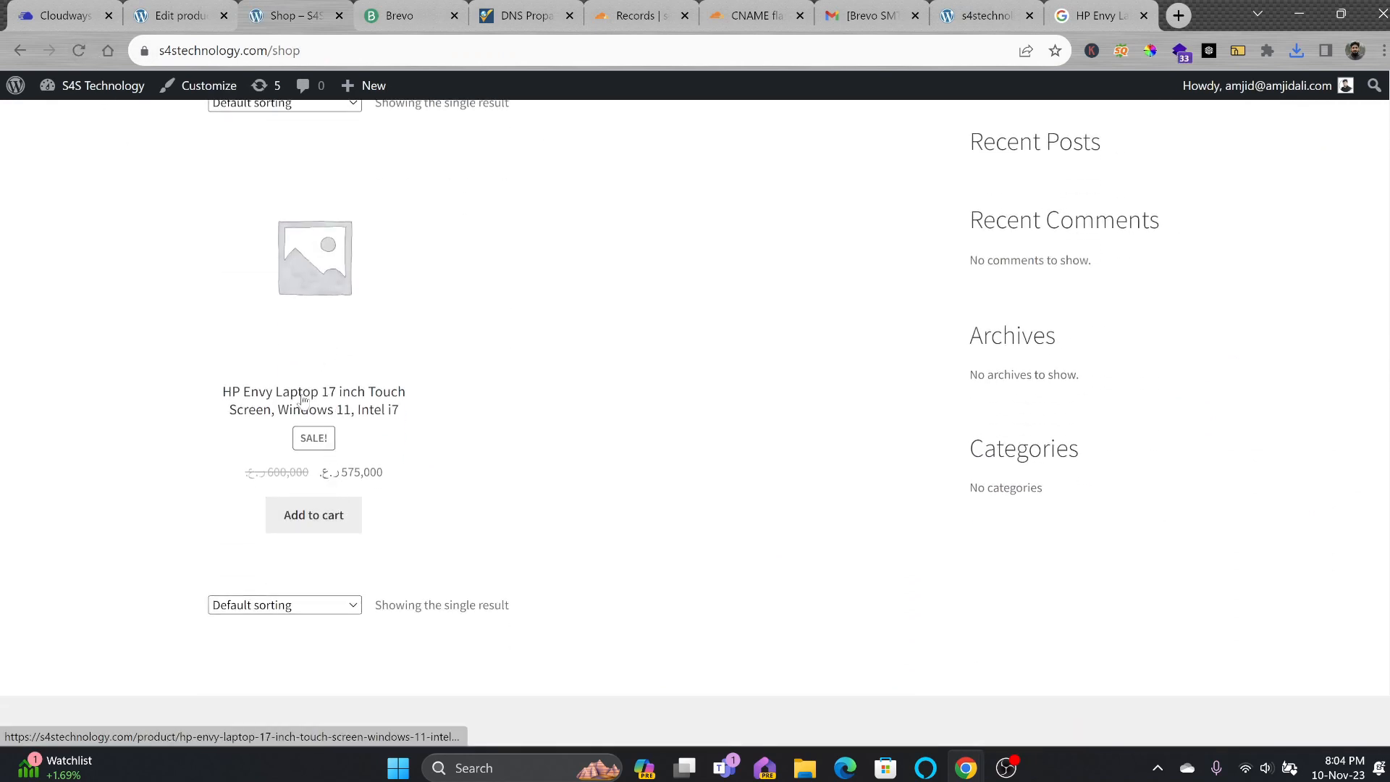
Open the HP Envy product page and review its 575,000 sale price, categories, HP tag and description.
click(309, 312)
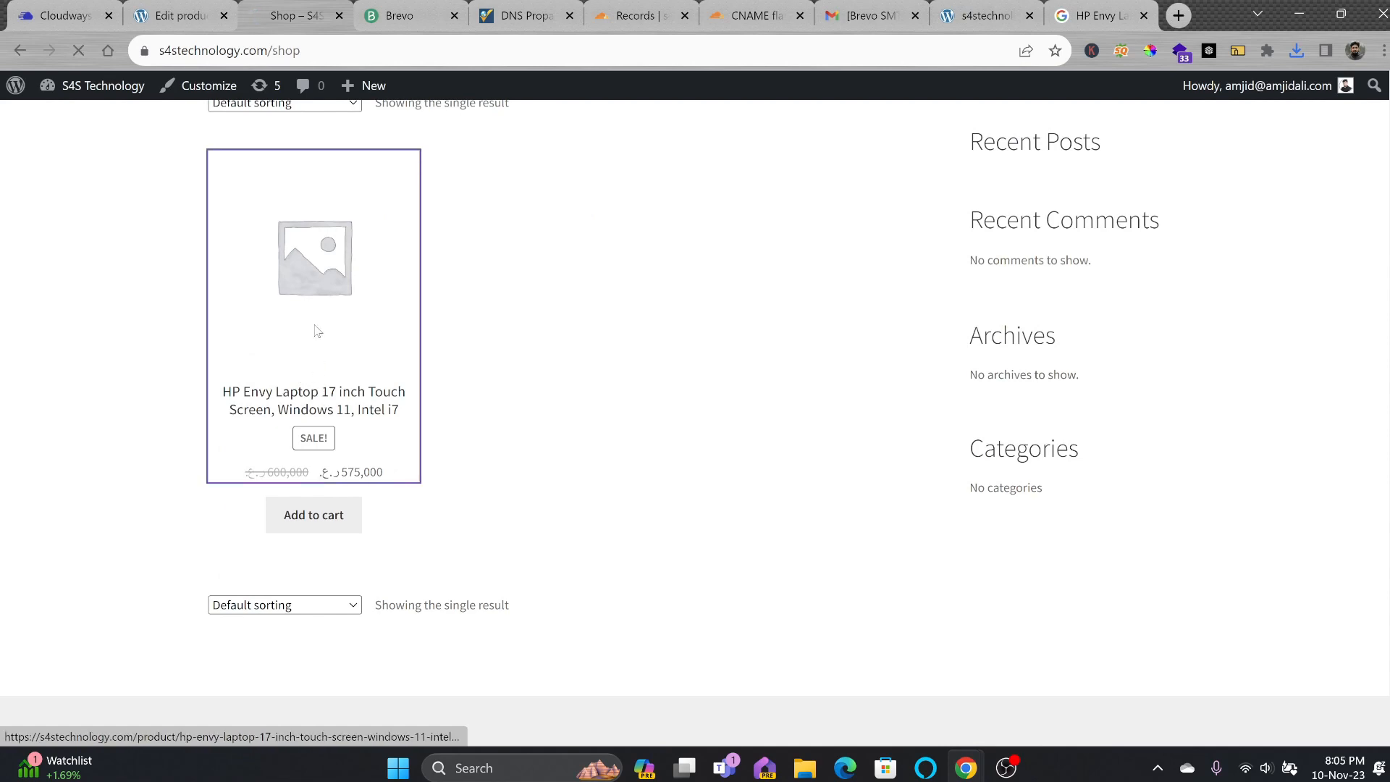
scroll(510, 395, down, 5)
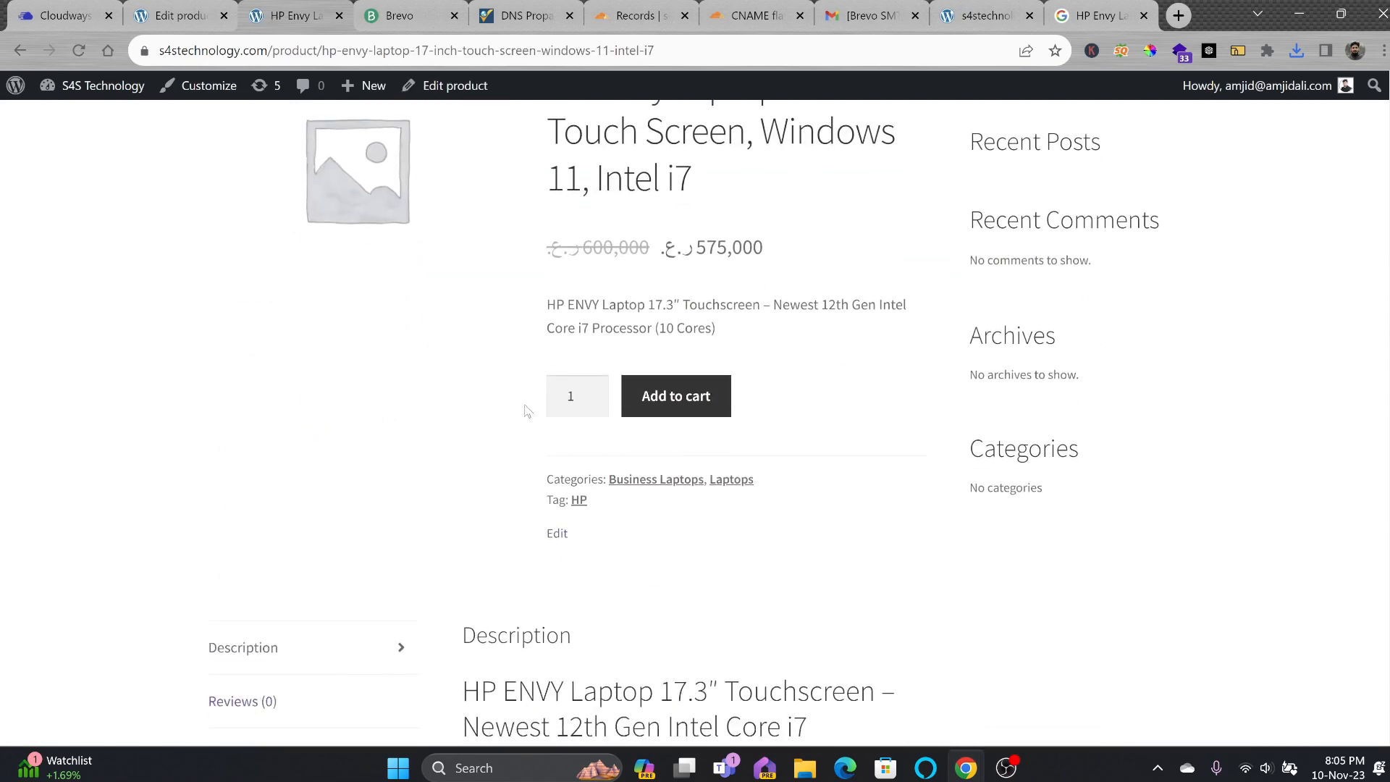
scroll(662, 413, down, 8)
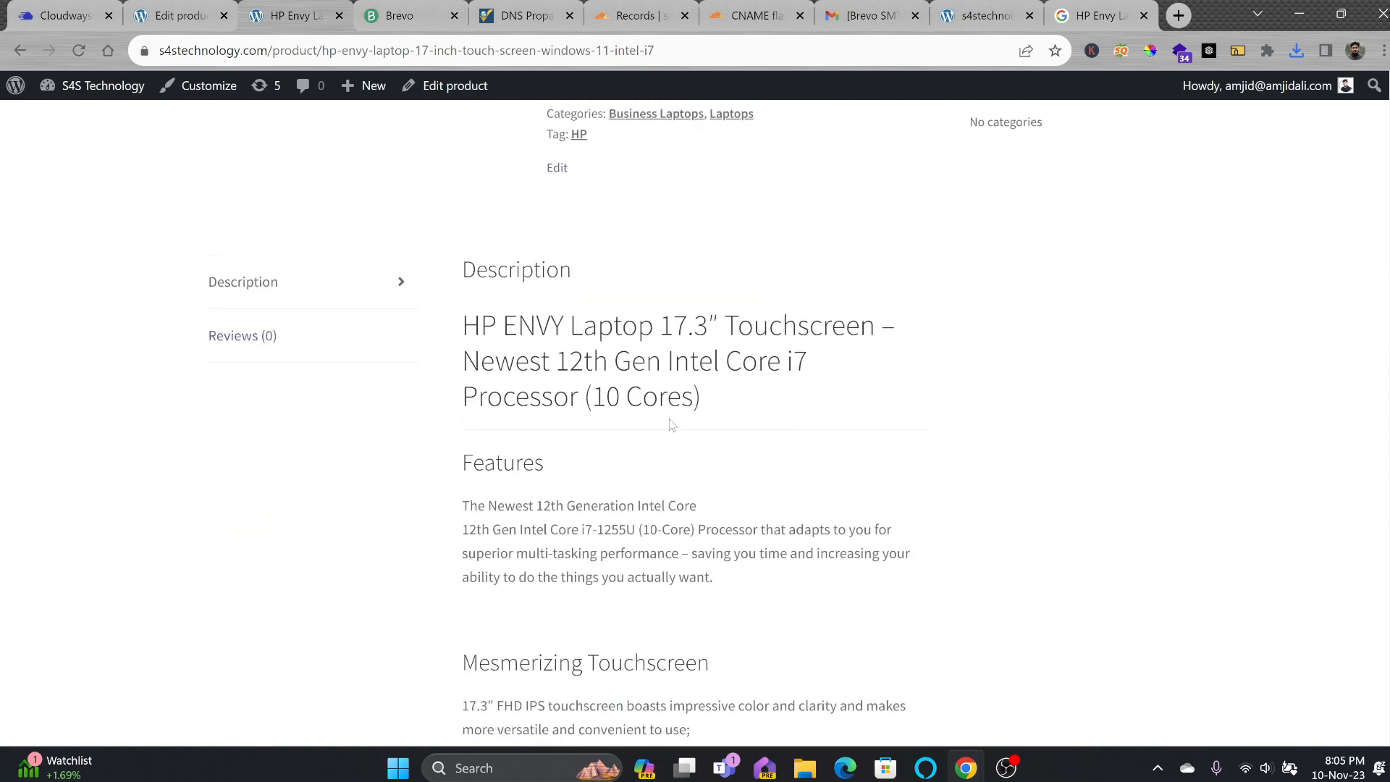
scroll(672, 425, down, 20)
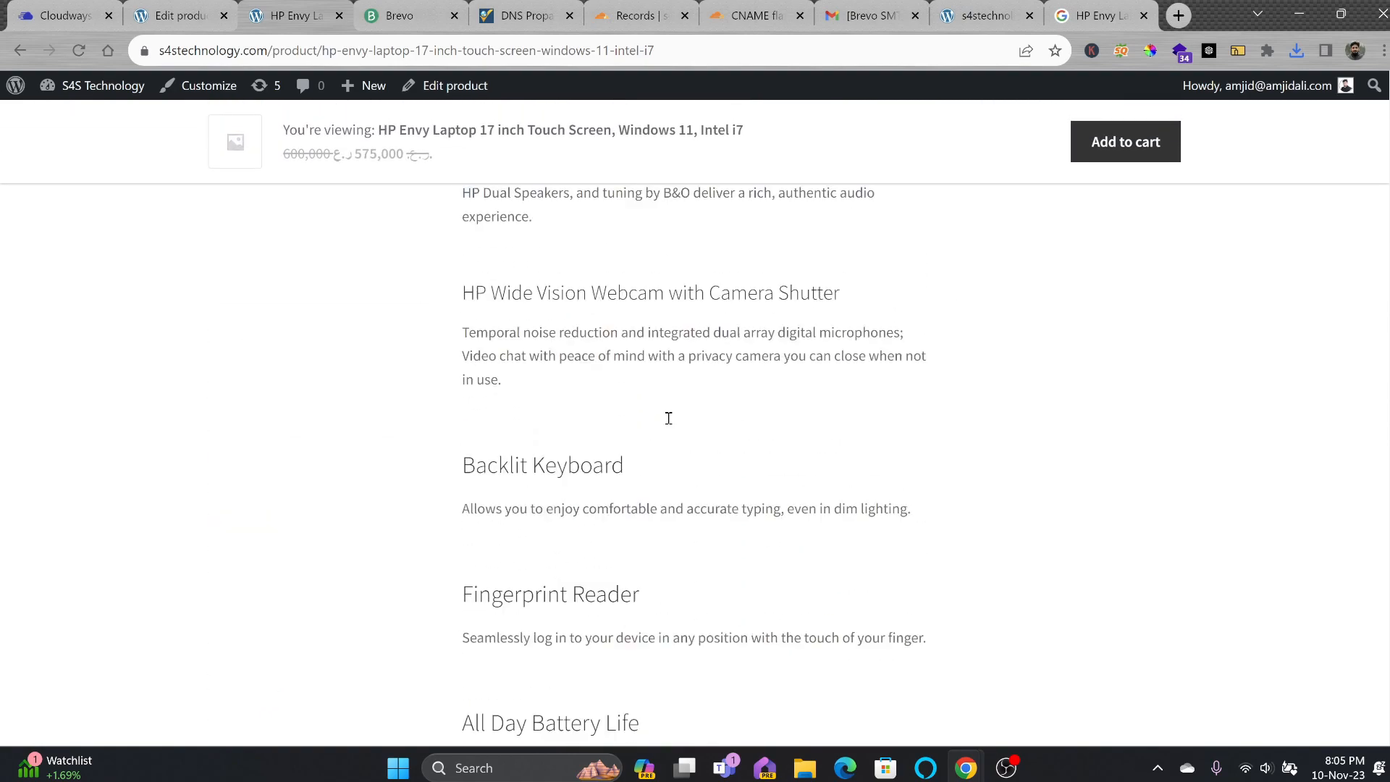
scroll(665, 426, down, 10)
scroll(638, 434, up, 20)
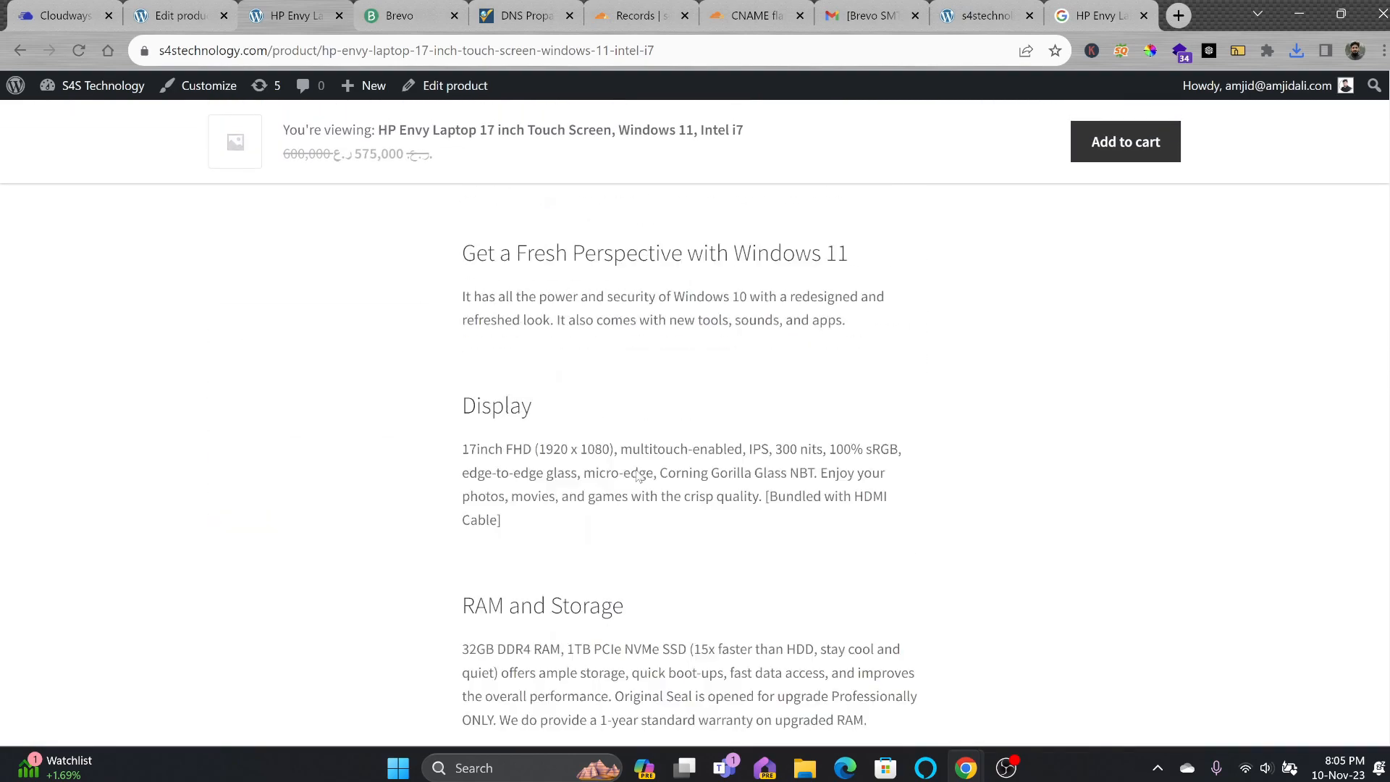
scroll(508, 328, up, 10)
Upload the HP Evny Laptop 17 image as the product image, using its title as alt text.
click(197, 27)
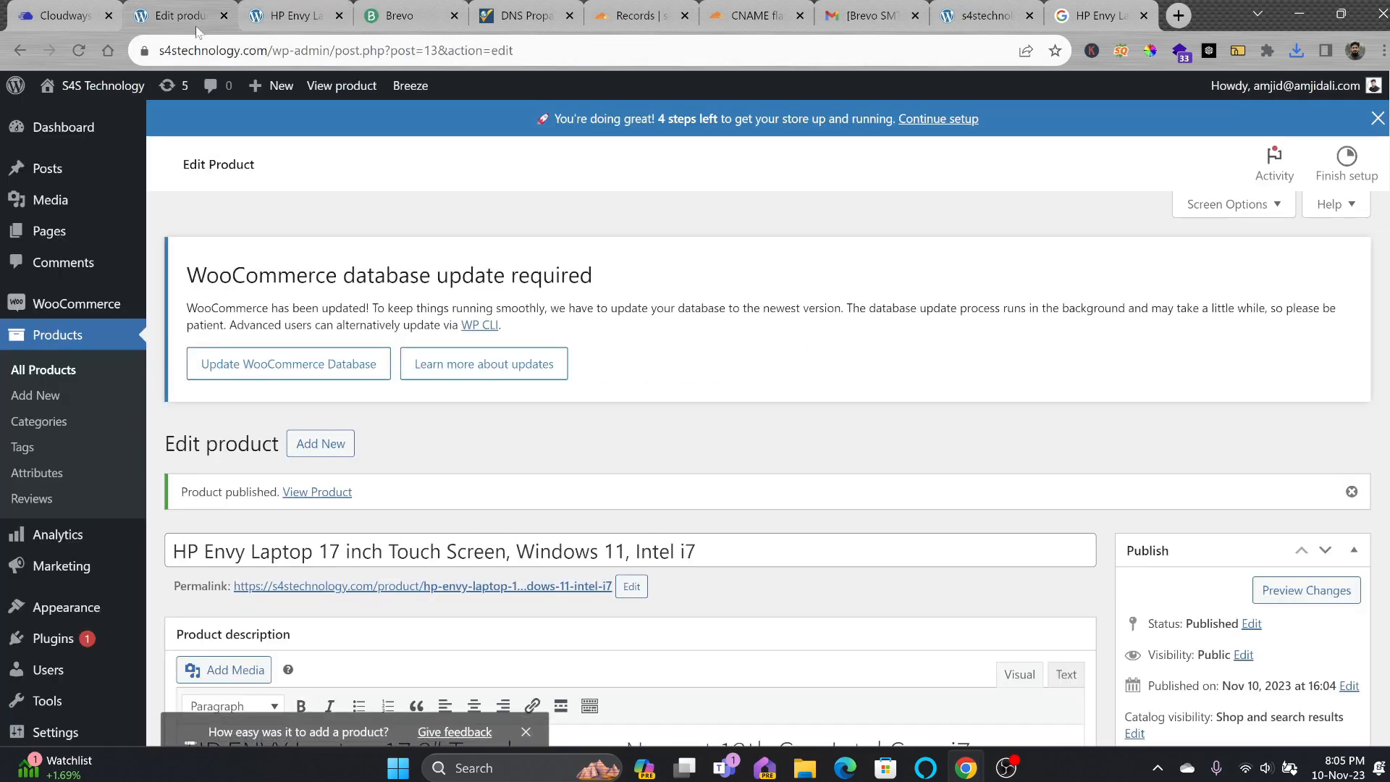
scroll(1167, 488, down, 5)
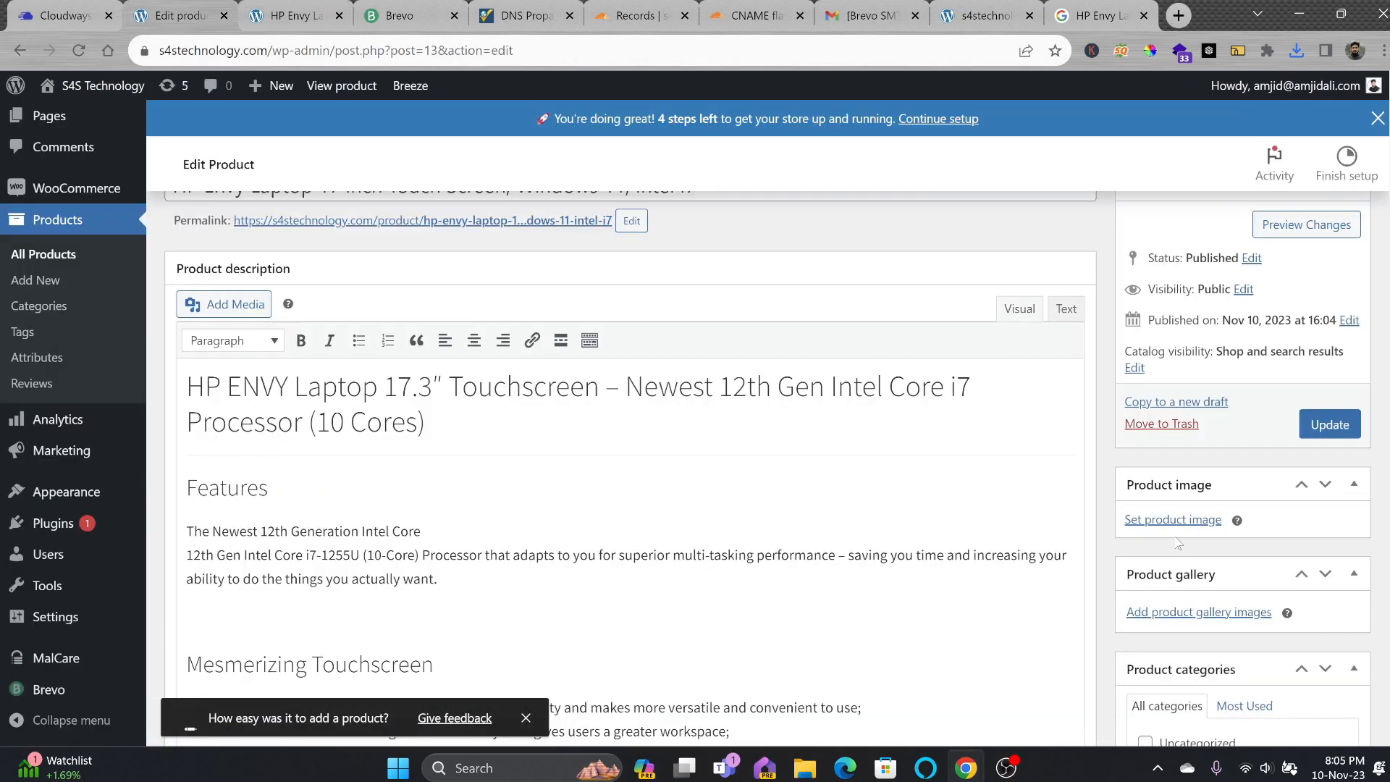
click(1173, 521)
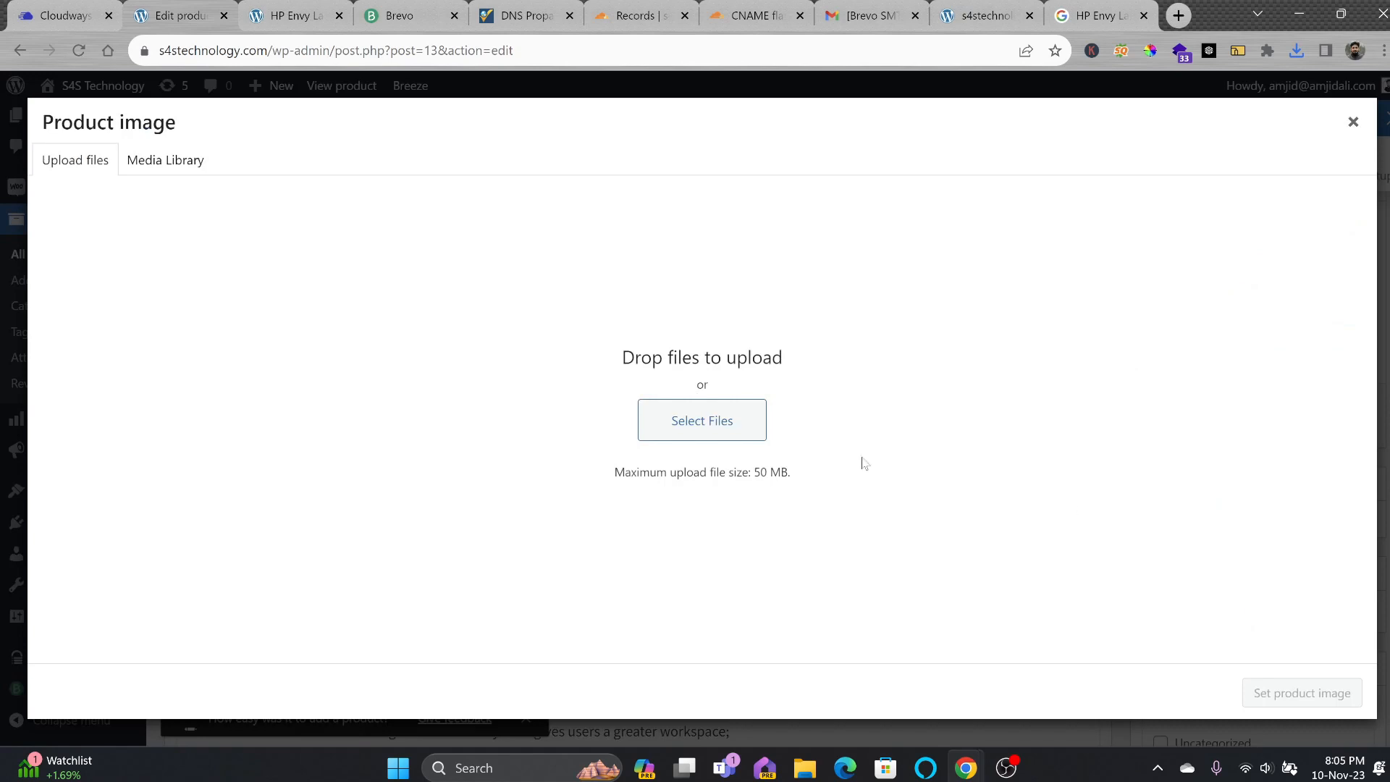
click(756, 429)
click(215, 181)
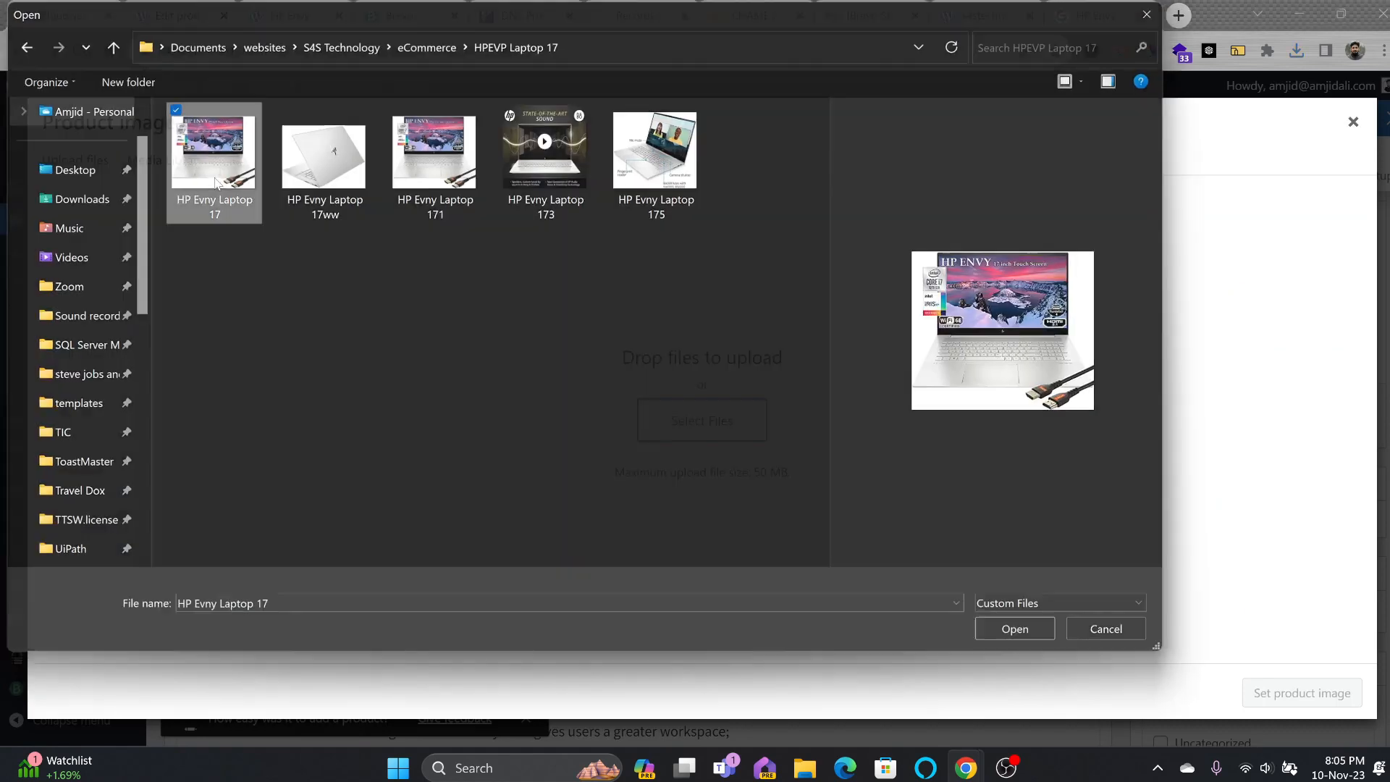
double_click(215, 181)
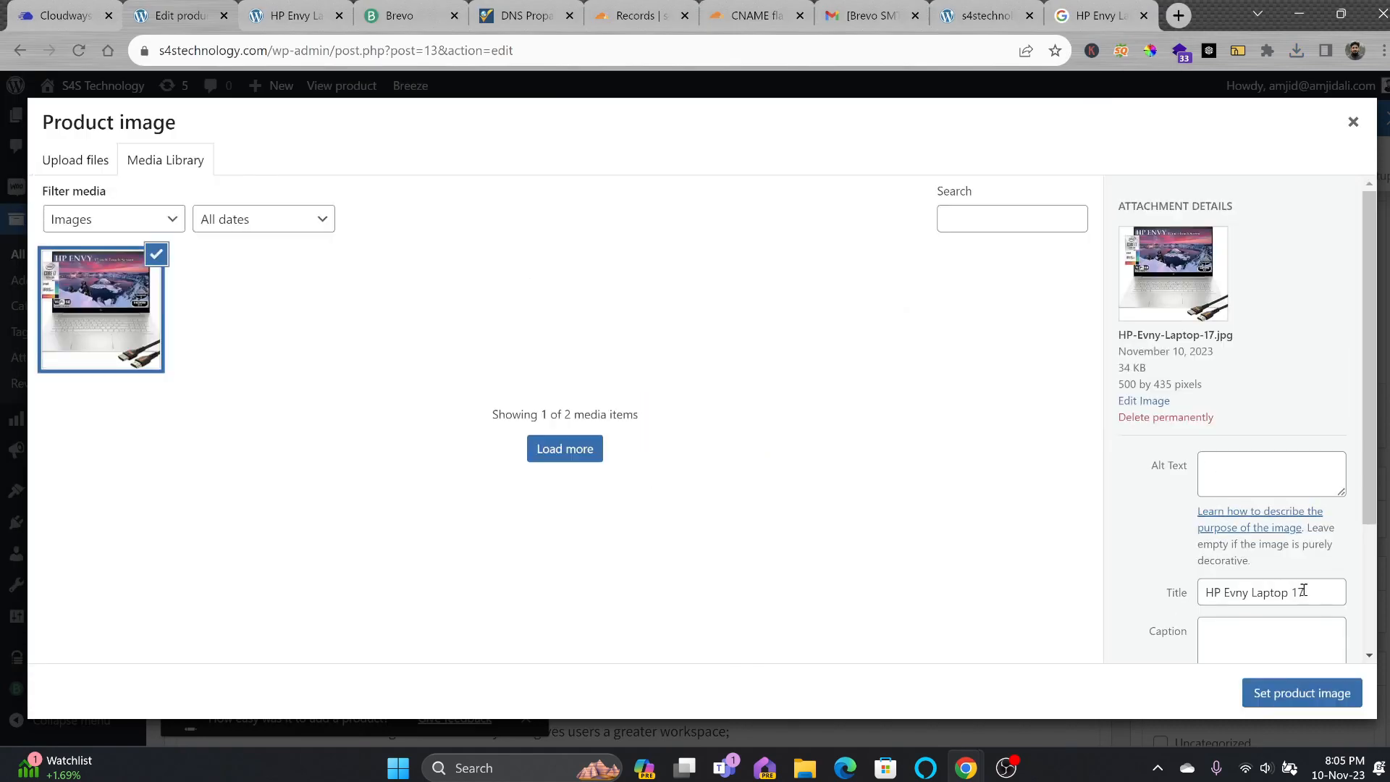
drag(1304, 591, 1193, 588)
key(ctrl+c)
click(1231, 467)
key(ctrl+v)
click(1302, 693)
Upload several laptop photos and add them to the product gallery.
scroll(927, 484, down, 3)
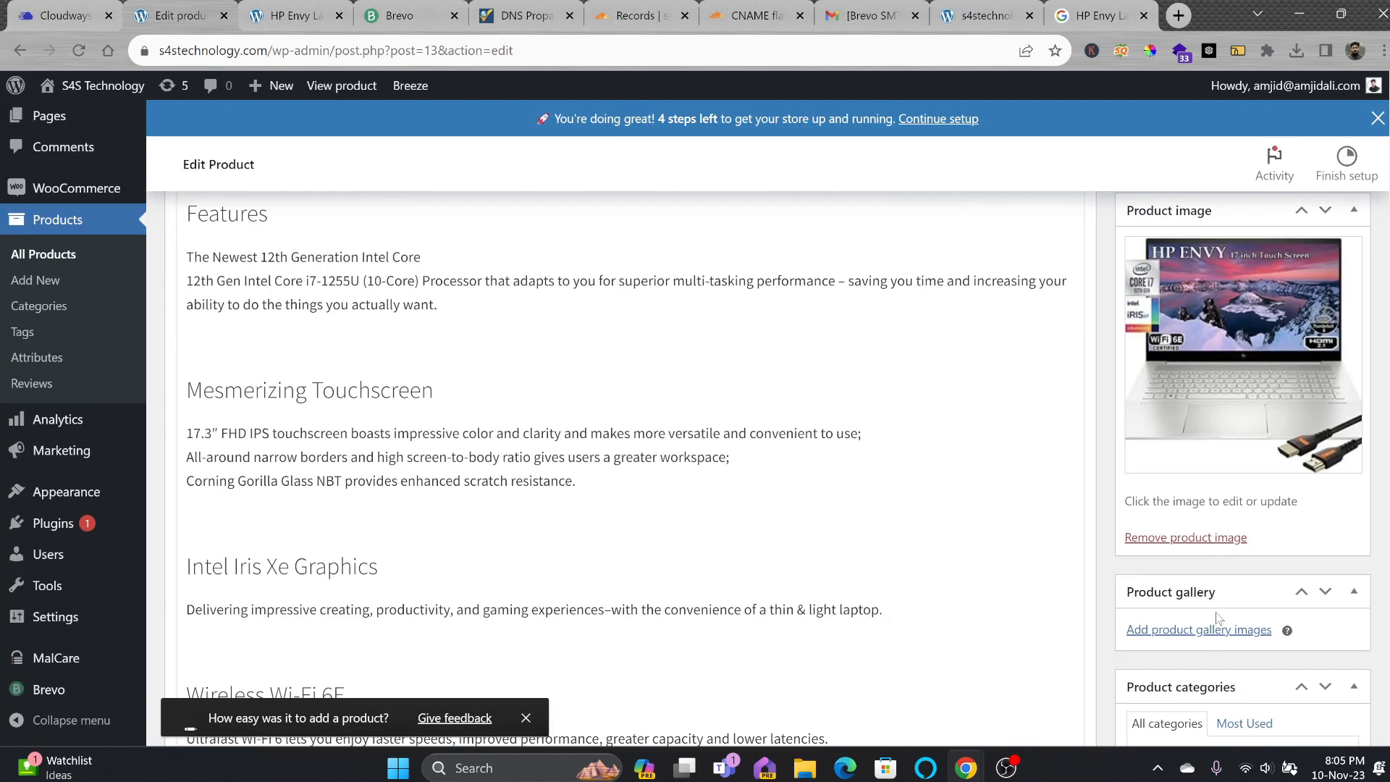
click(1208, 630)
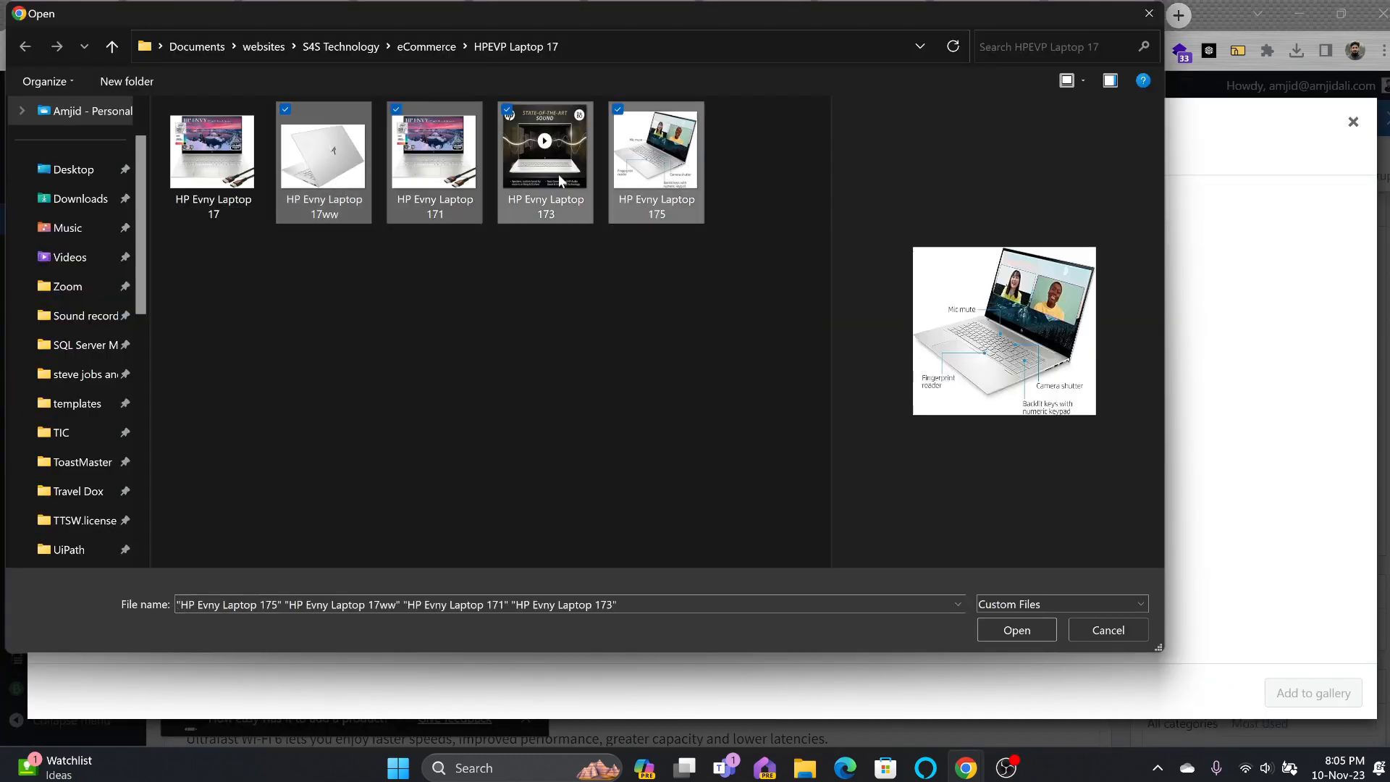
key(Return)
click(1264, 487)
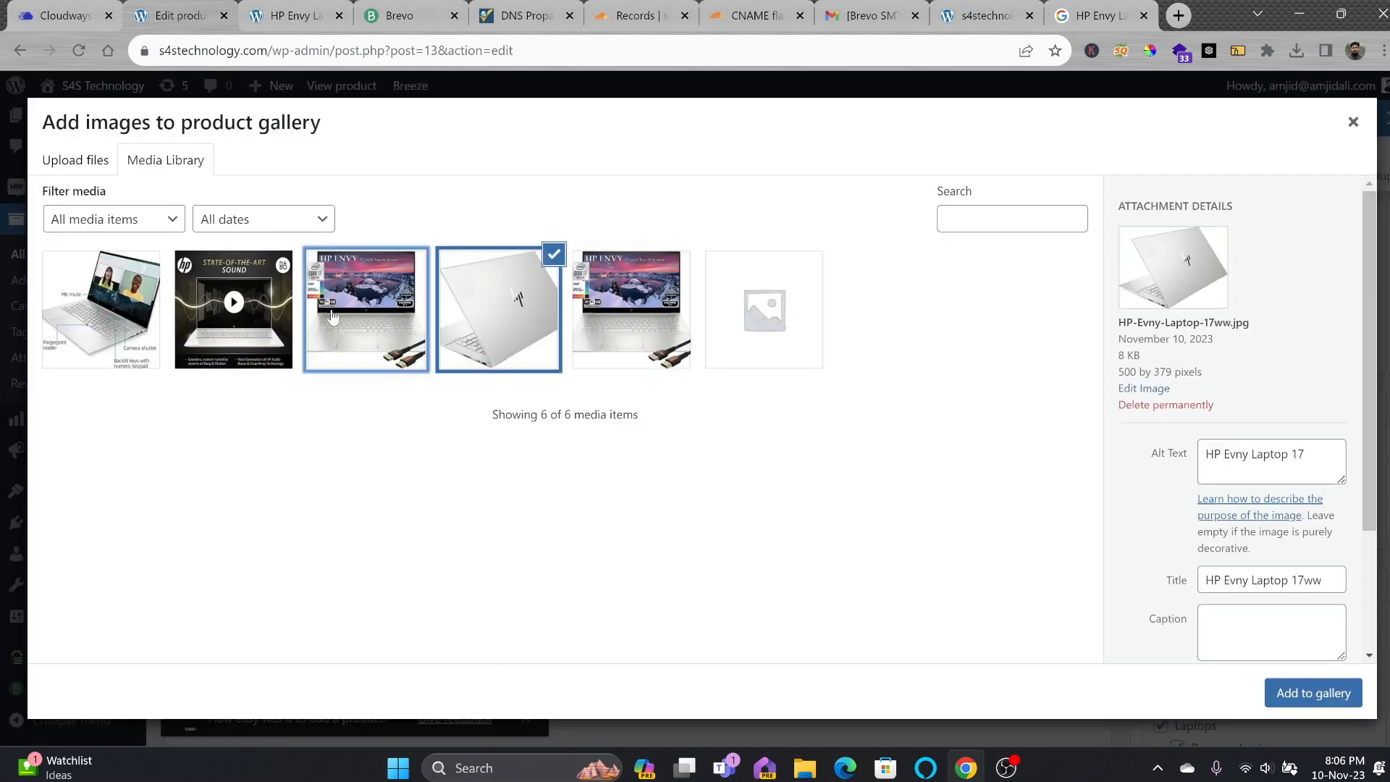
click(519, 340)
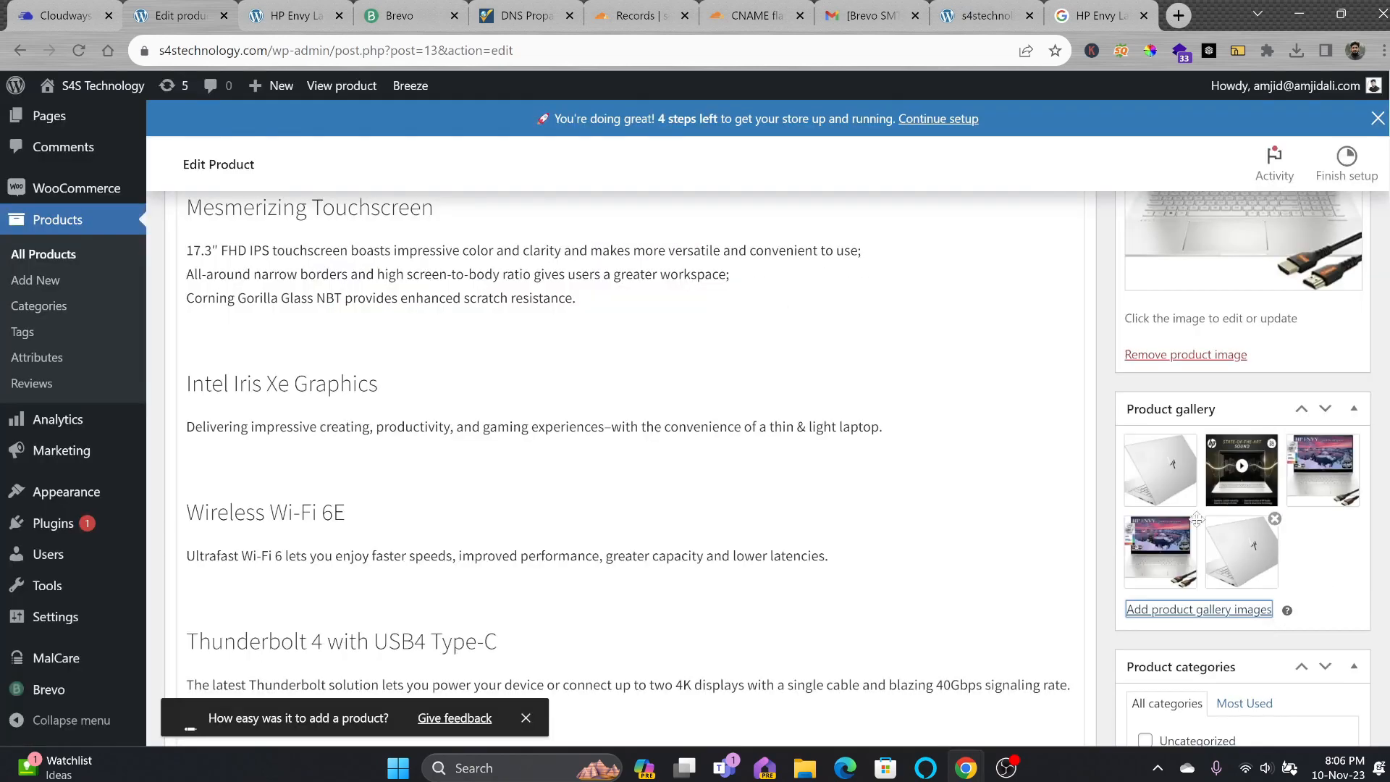
scroll(623, 434, down, 3)
scroll(623, 434, up, 8)
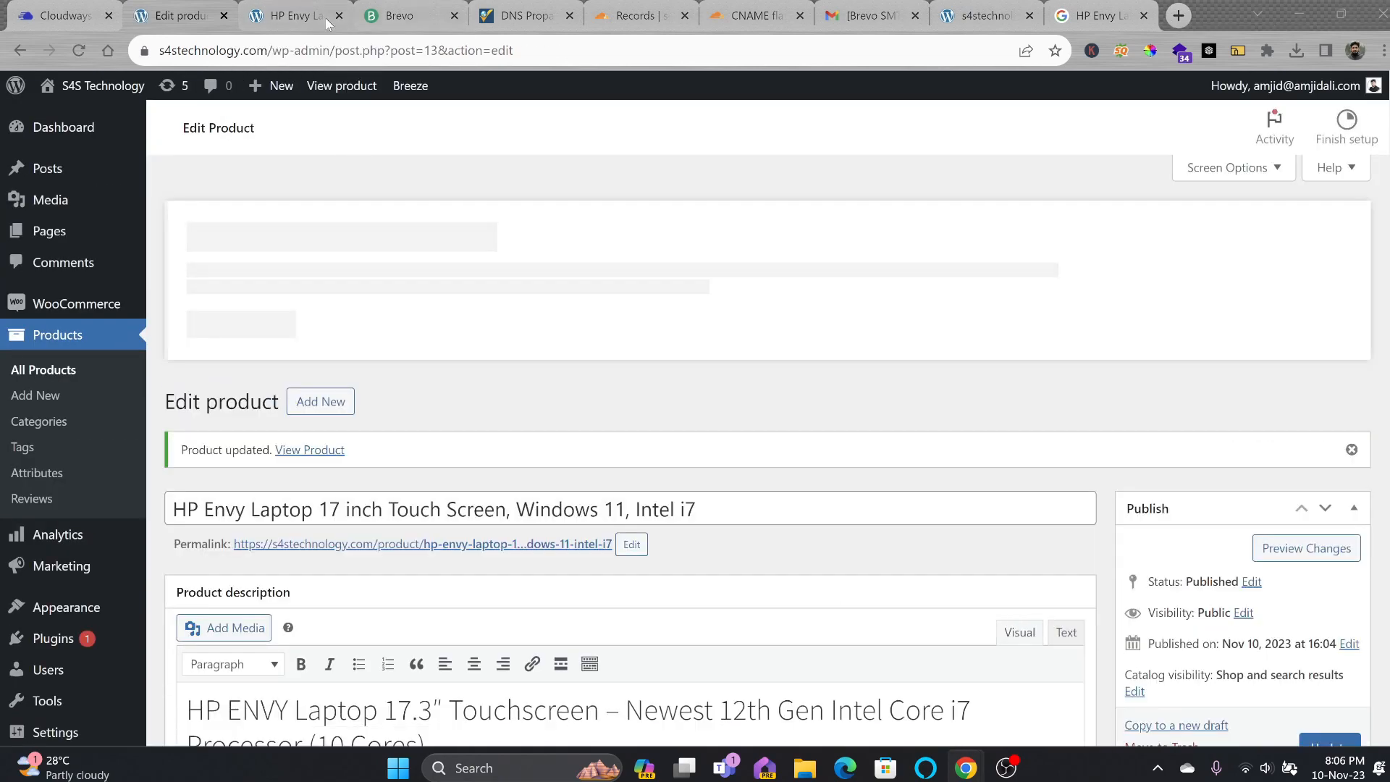
Reload the HP Envy product page and browse its new gallery images.
click(297, 20)
click(79, 50)
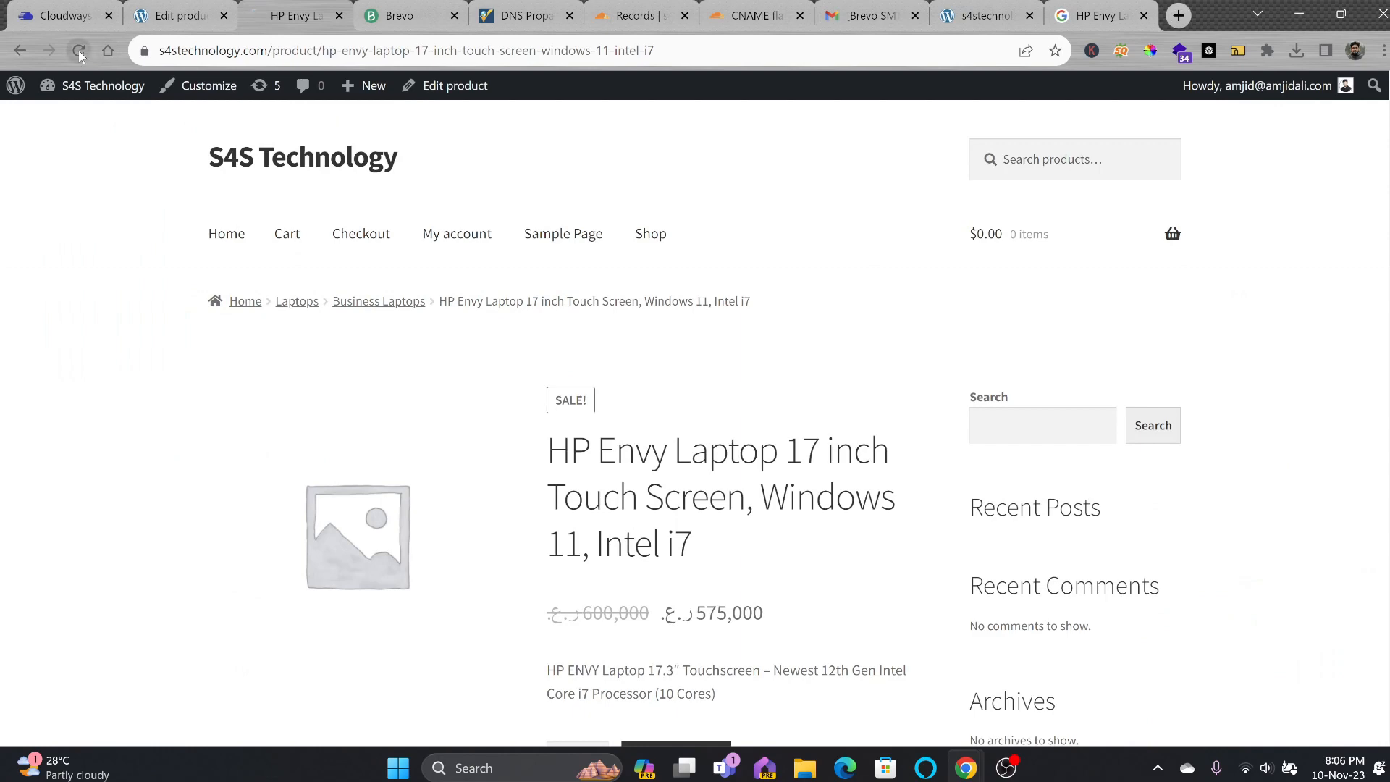
scroll(290, 447, down, 4)
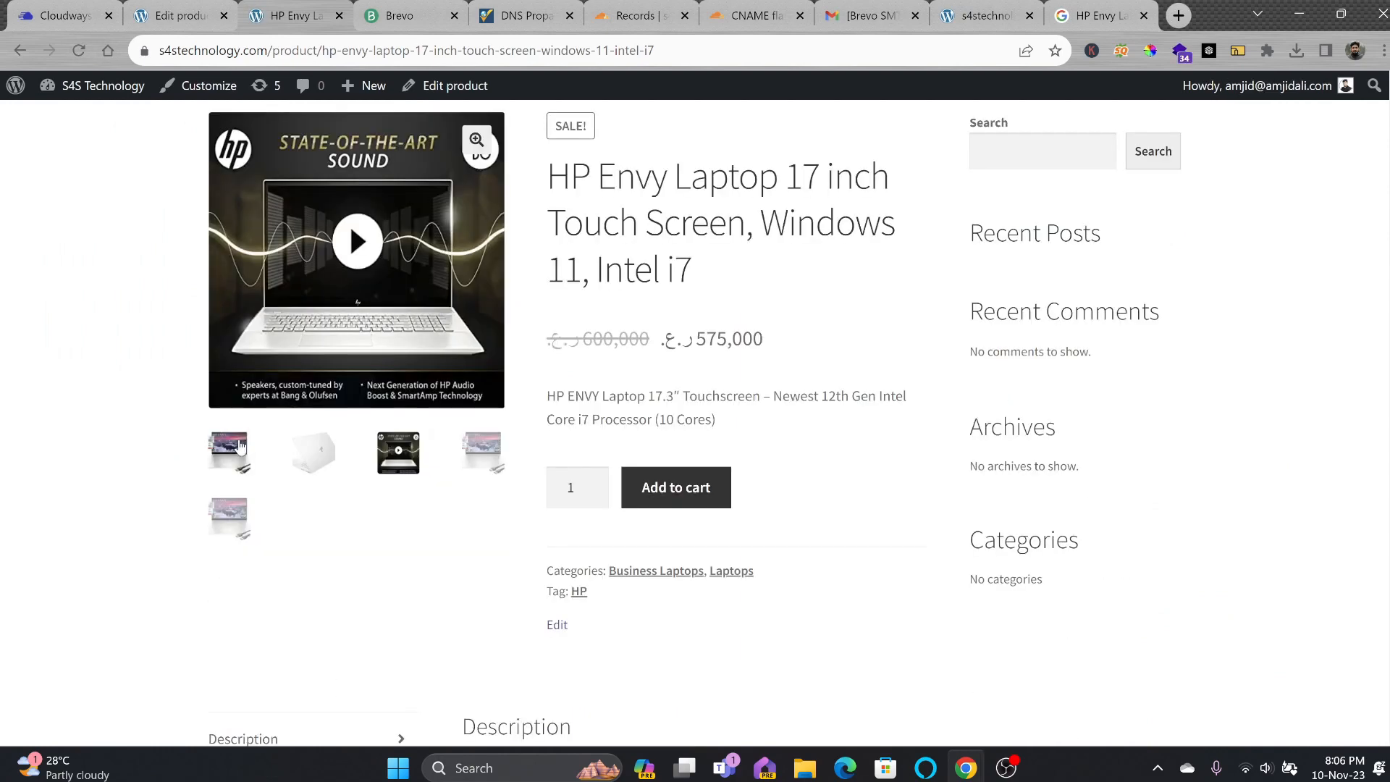
click(229, 451)
click(228, 478)
Add 2 HP Envy laptops to the cart and proceed to checkout.
click(567, 482)
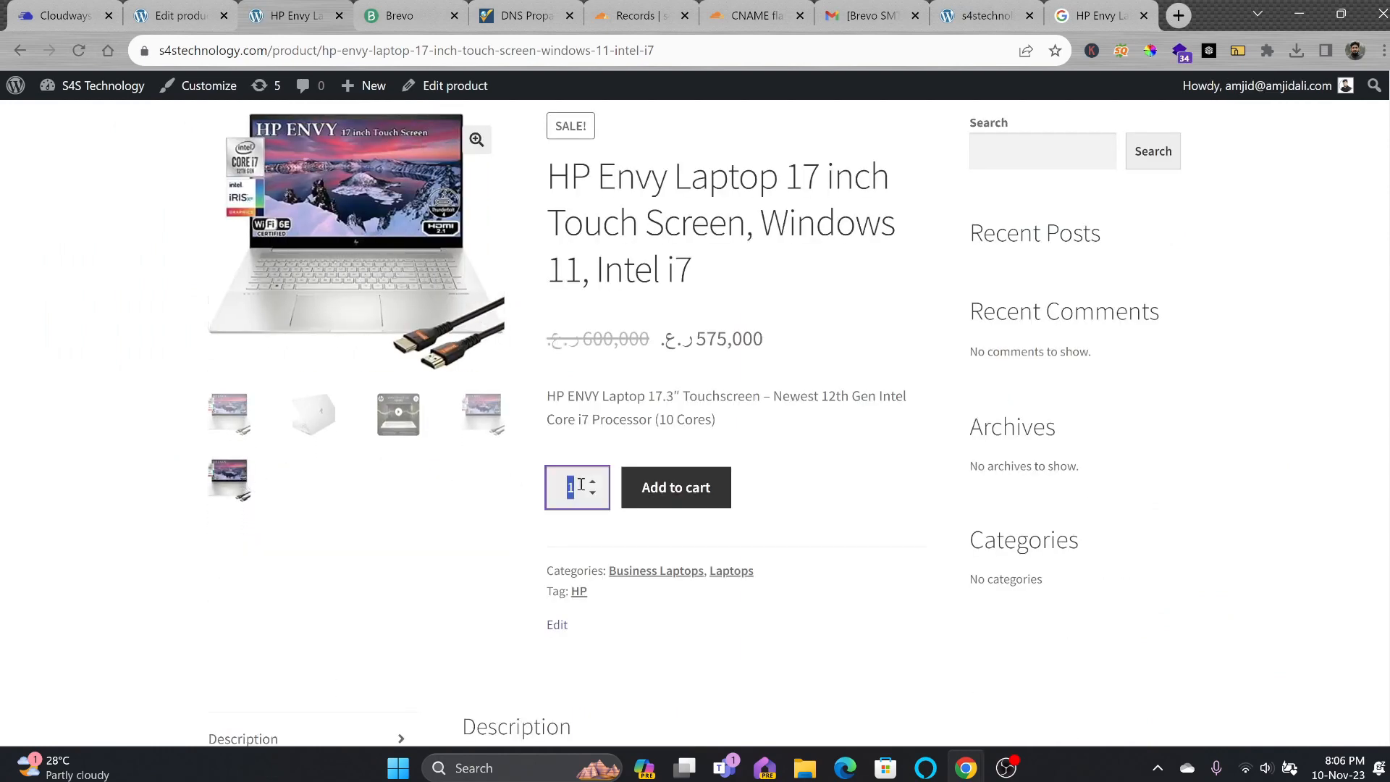
click(592, 482)
click(669, 499)
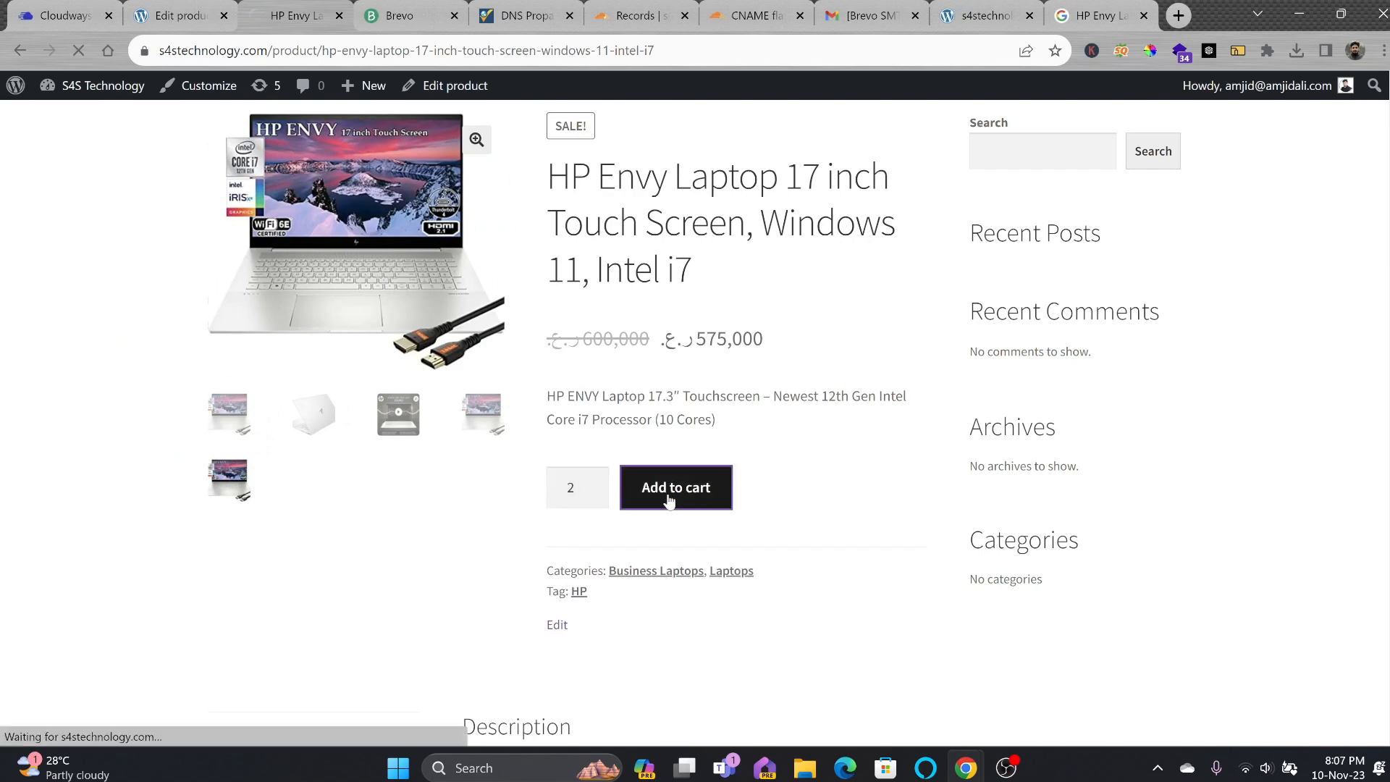
click(1097, 453)
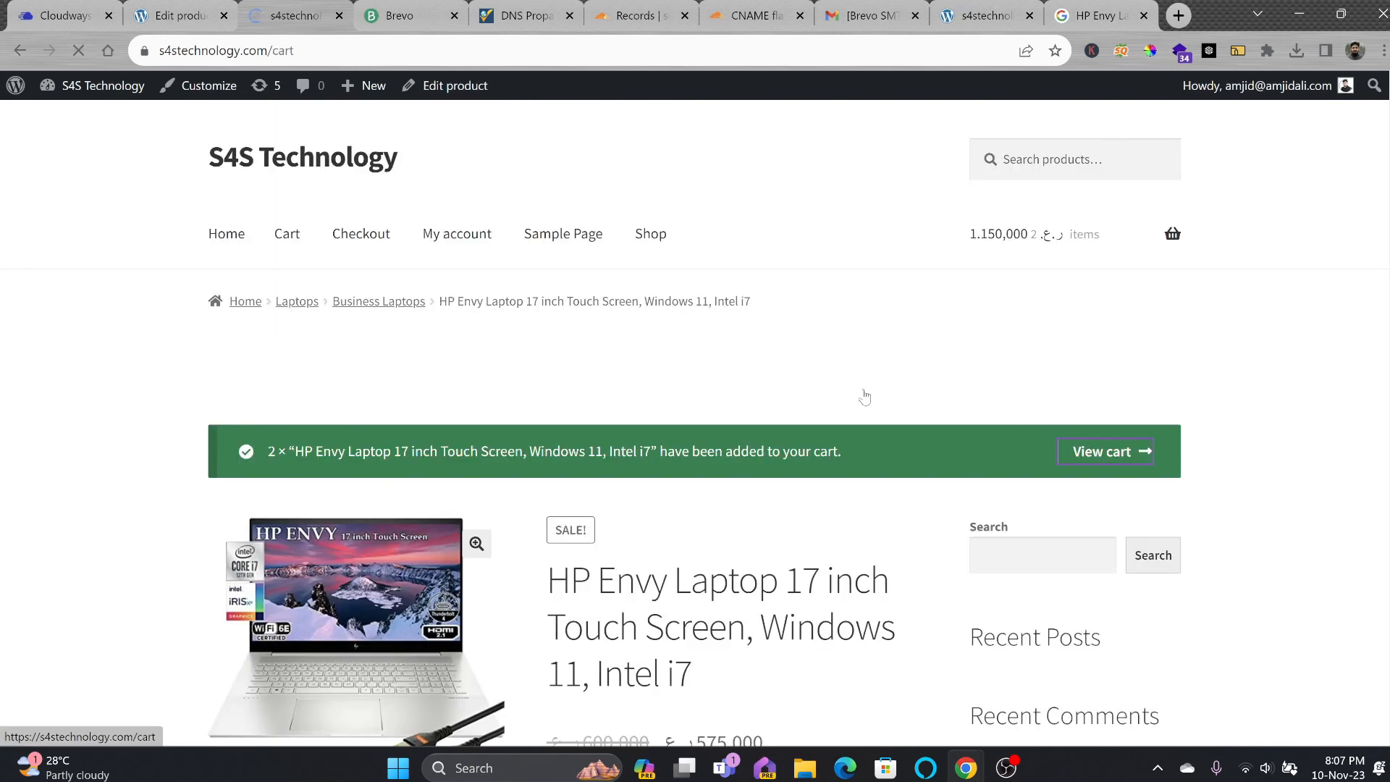
scroll(742, 436, down, 5)
scroll(742, 436, down, 5)
click(746, 398)
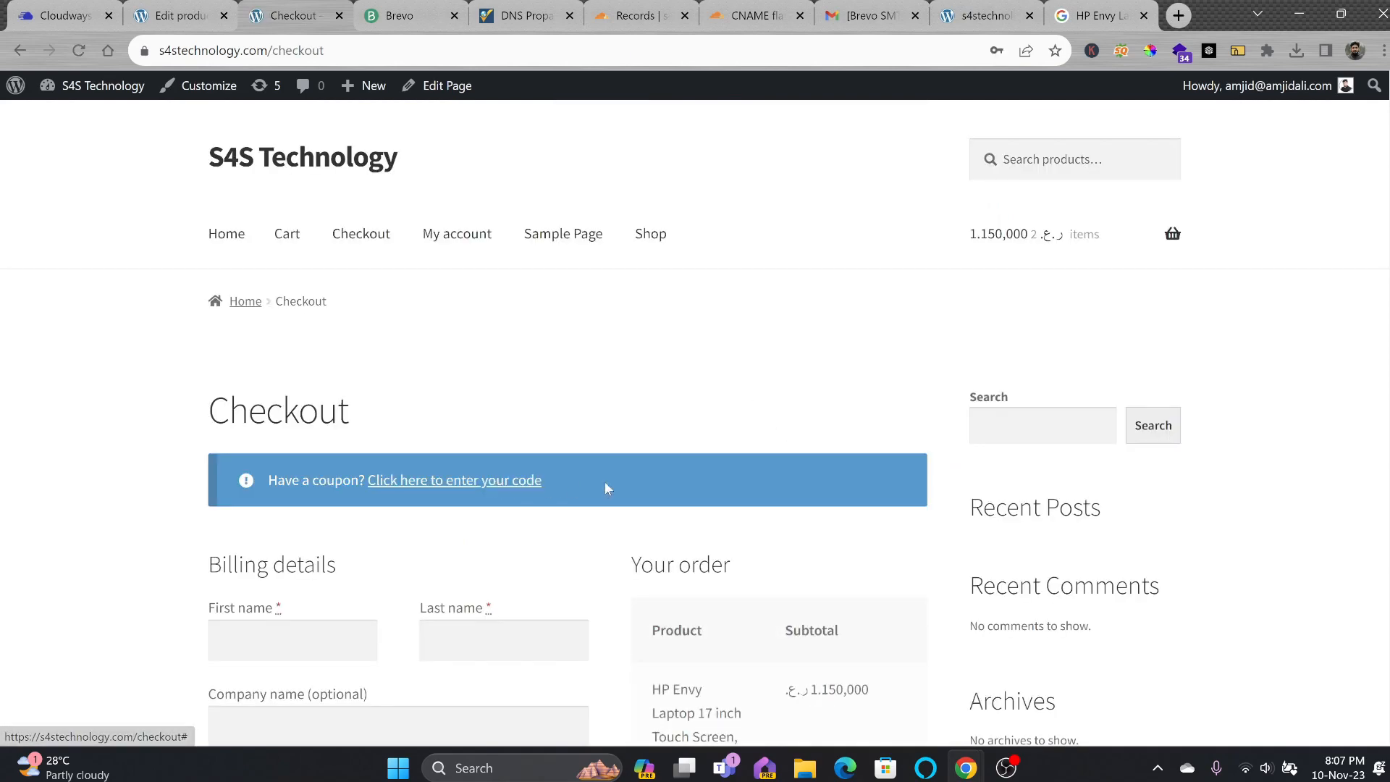
Scroll through the Checkout page, then open the store's Home page, which shows Nothing Found.
scroll(749, 344, down, 10)
scroll(751, 348, up, 10)
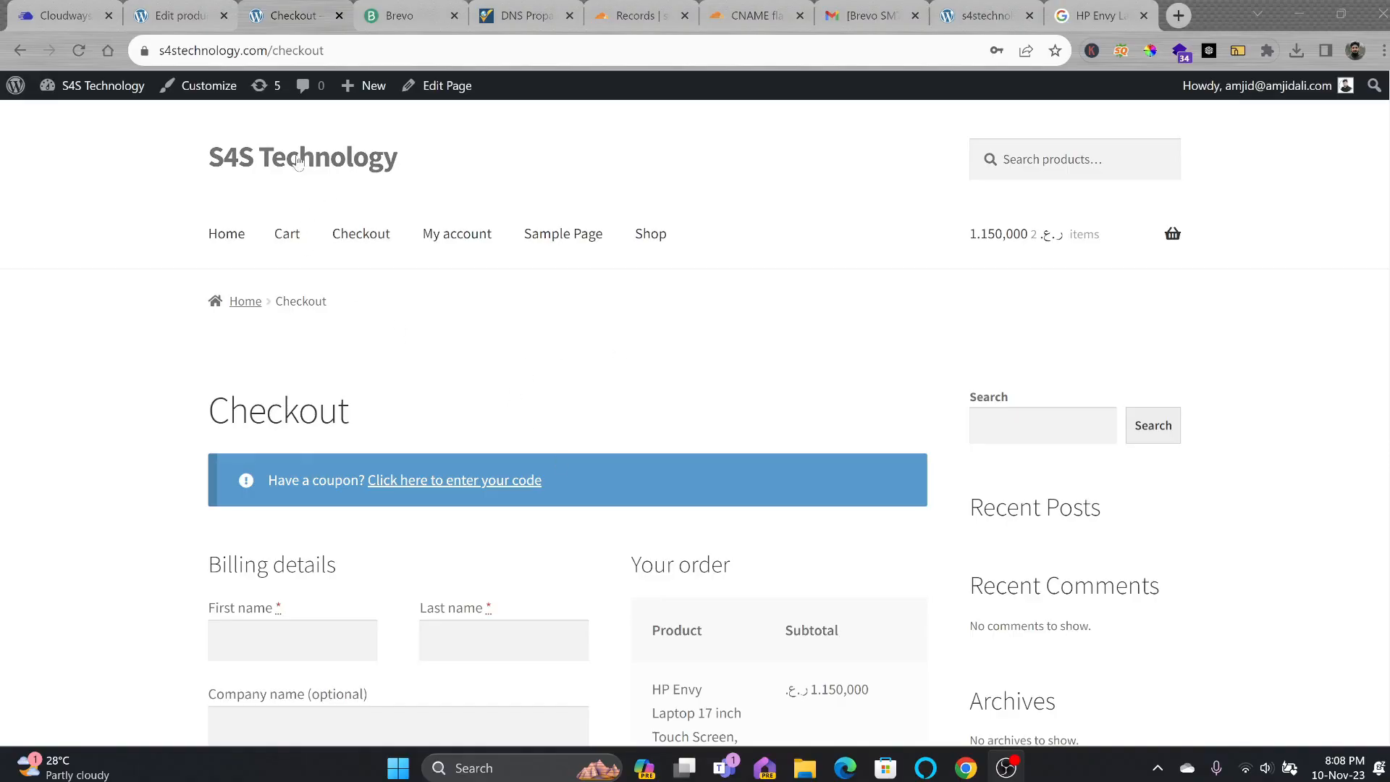
scroll(285, 230, down, 8)
scroll(360, 310, down, 1)
scroll(359, 311, up, 9)
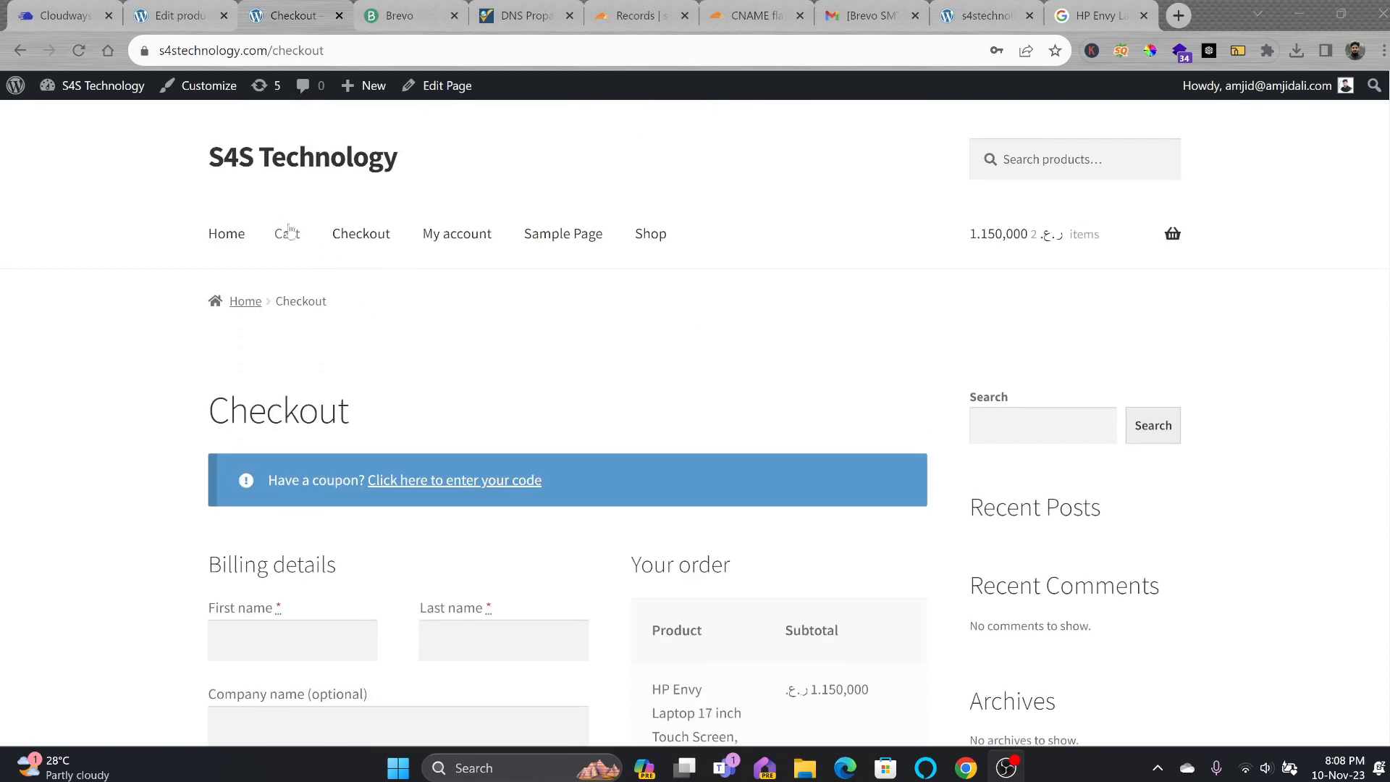
click(227, 230)
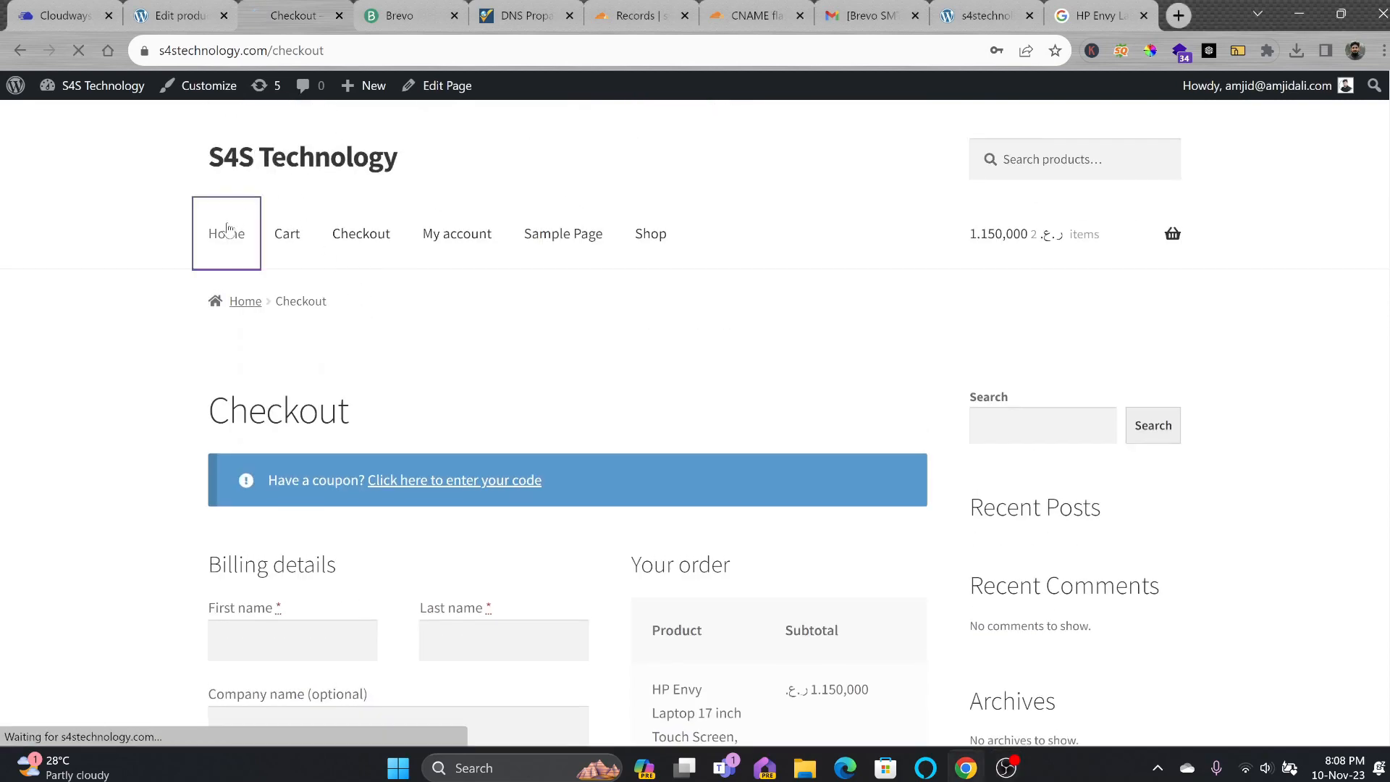
scroll(420, 323, down, 4)
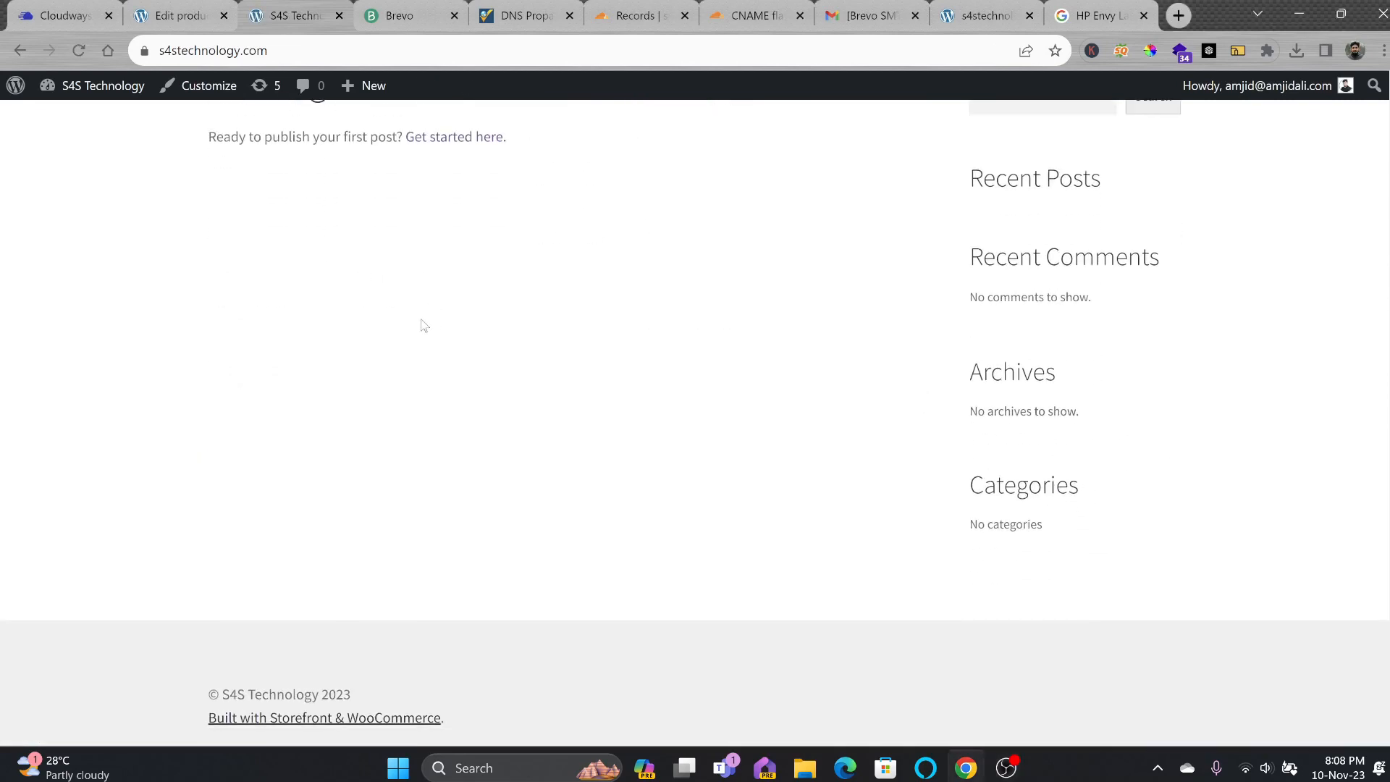
scroll(384, 327, up, 4)
scroll(891, 354, down, 4)
scroll(854, 345, up, 4)
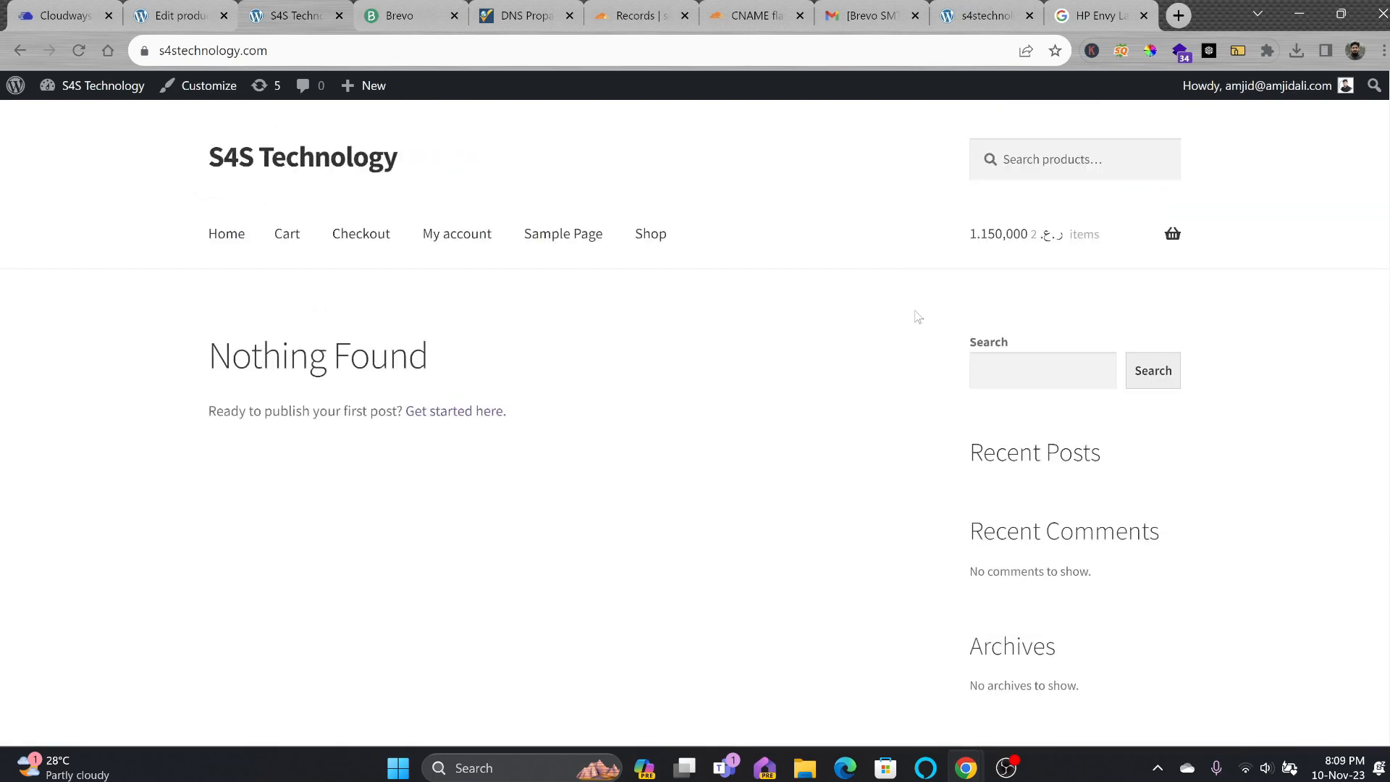
Return to the product edit tab and open Appearance > Themes in the admin sidebar.
click(194, 22)
scroll(107, 281, down, 1)
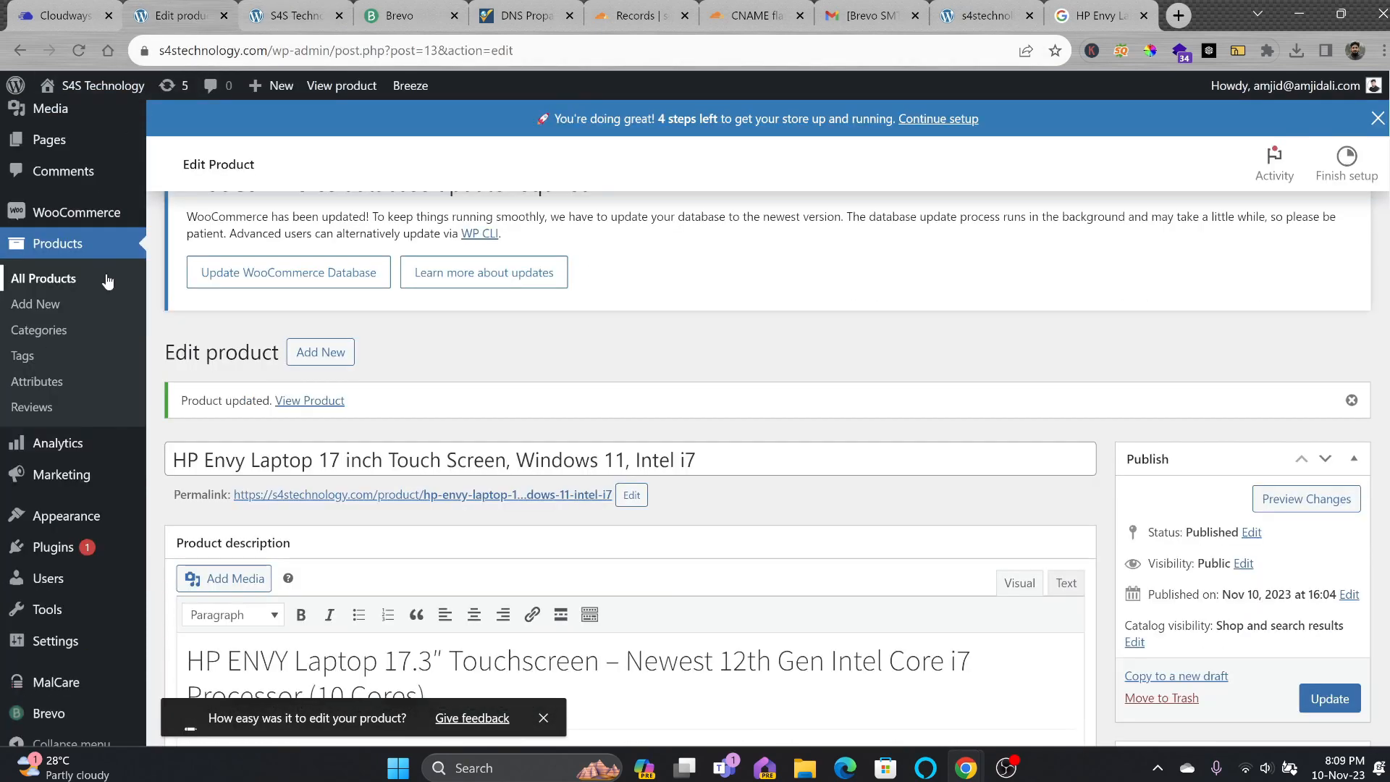
scroll(87, 285, down, 2)
mouse_move(51, 492)
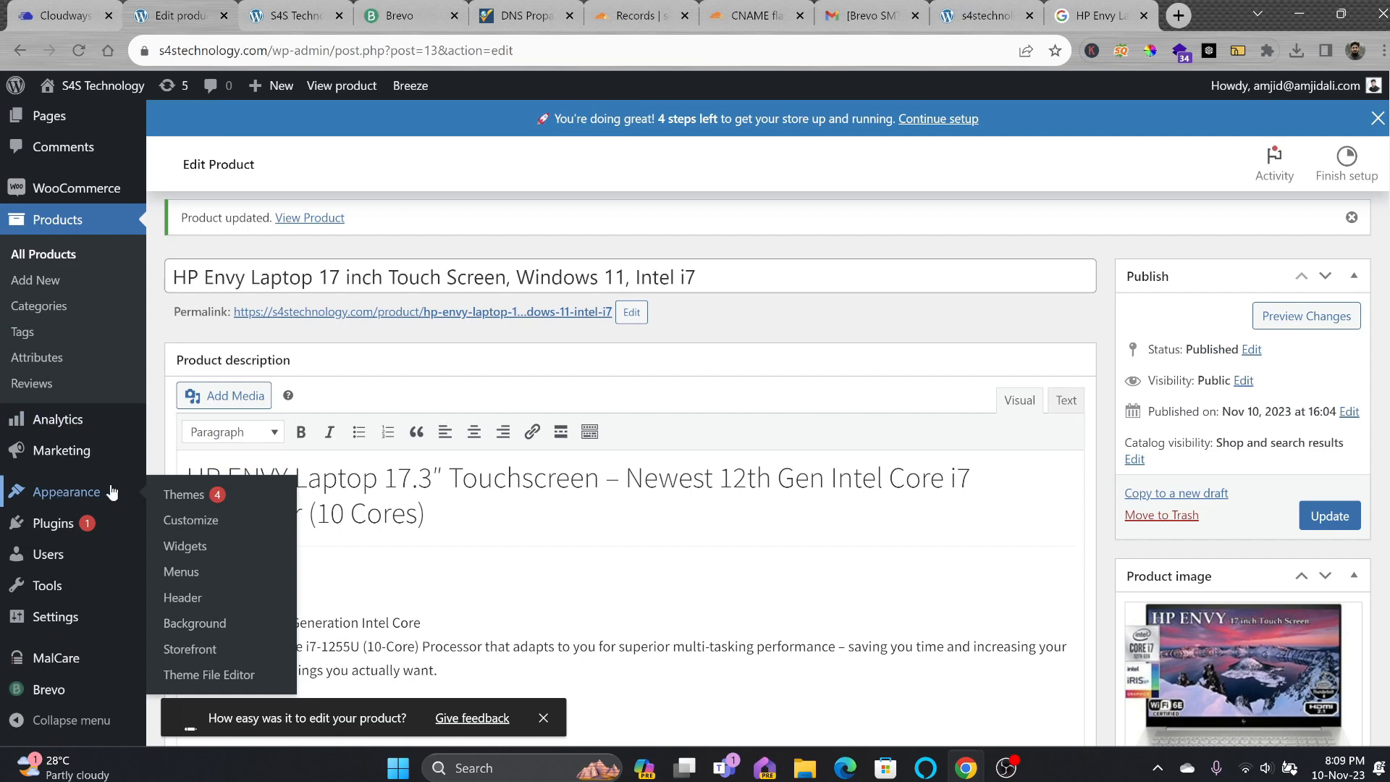
click(202, 496)
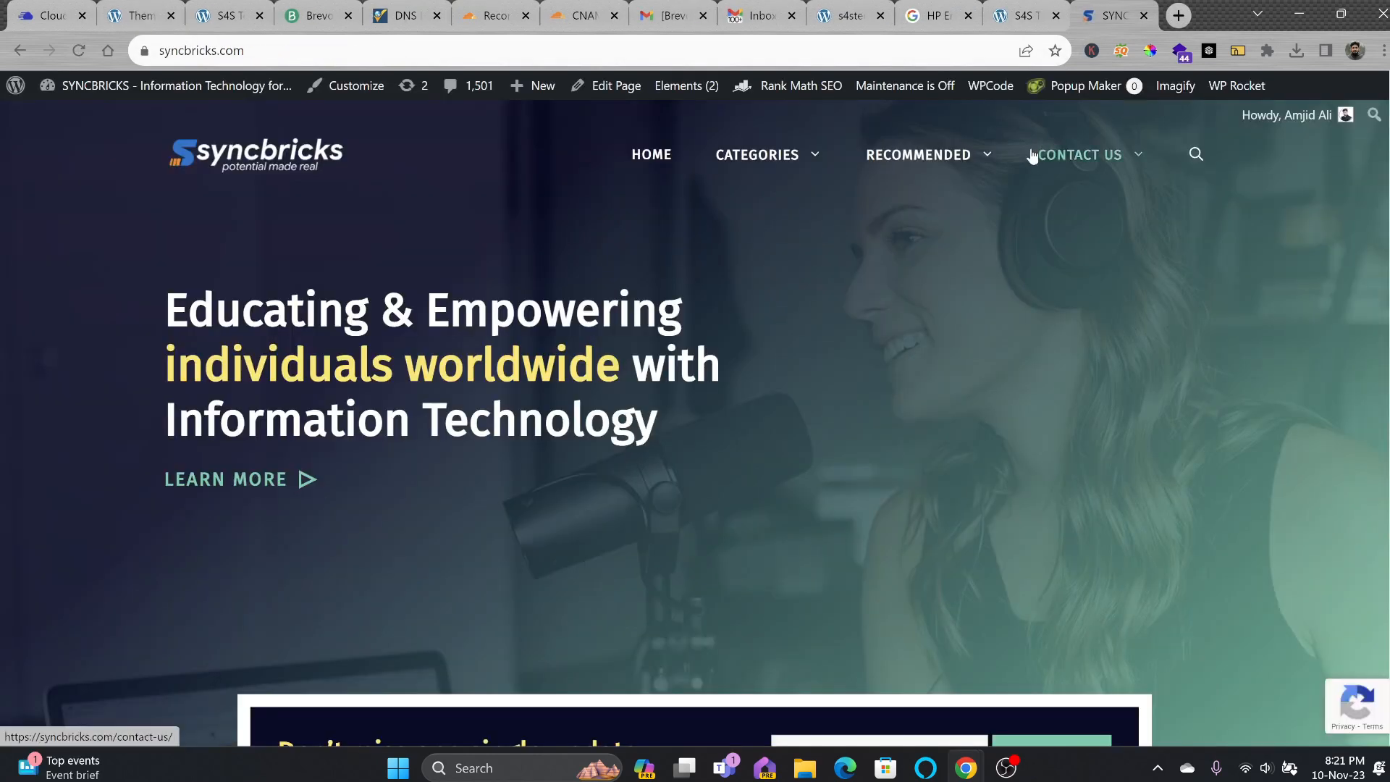
Expand RECOMMENDED > THEMES & PLUGINS > WORDPRESS PLUGINS AND THEMES to reveal WOOCOMMERCE THEME.
mouse_move(966, 152)
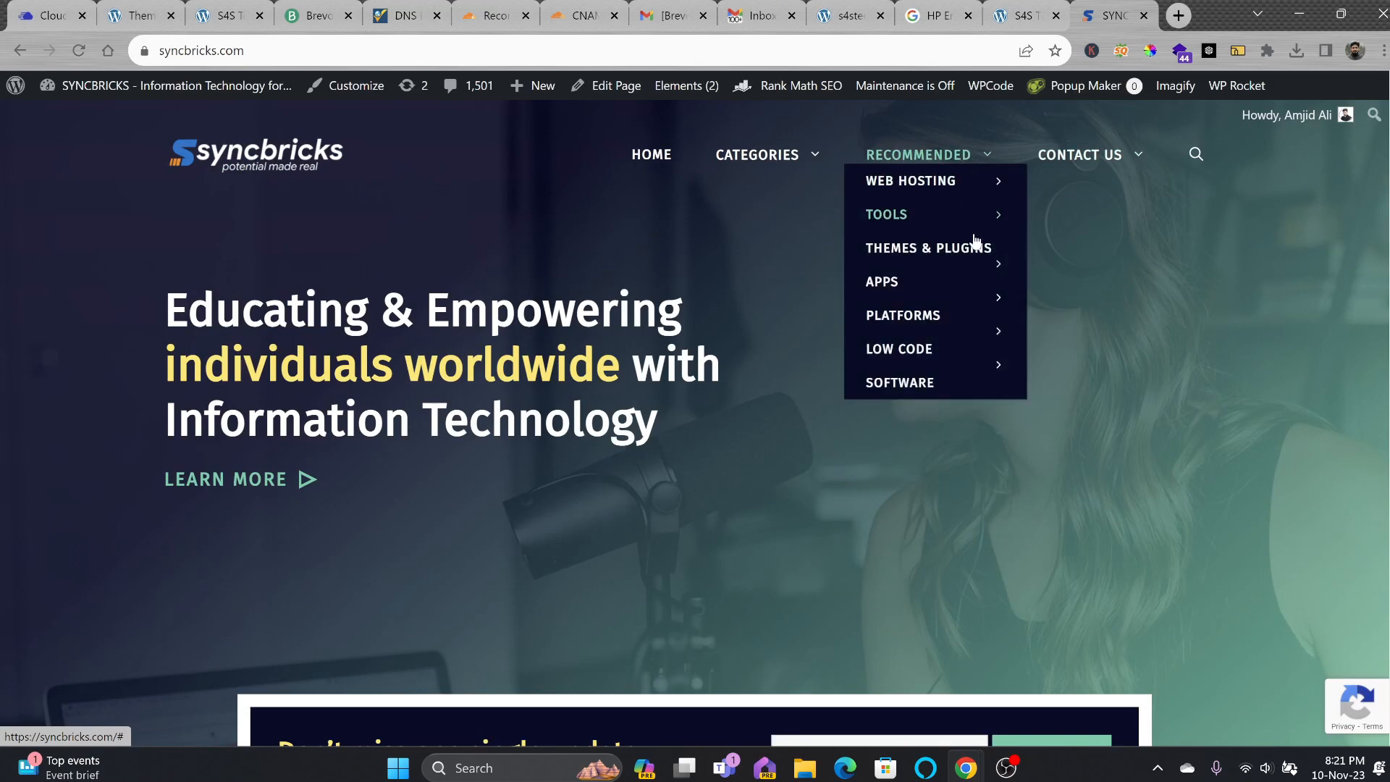
mouse_move(980, 248)
mouse_move(1046, 253)
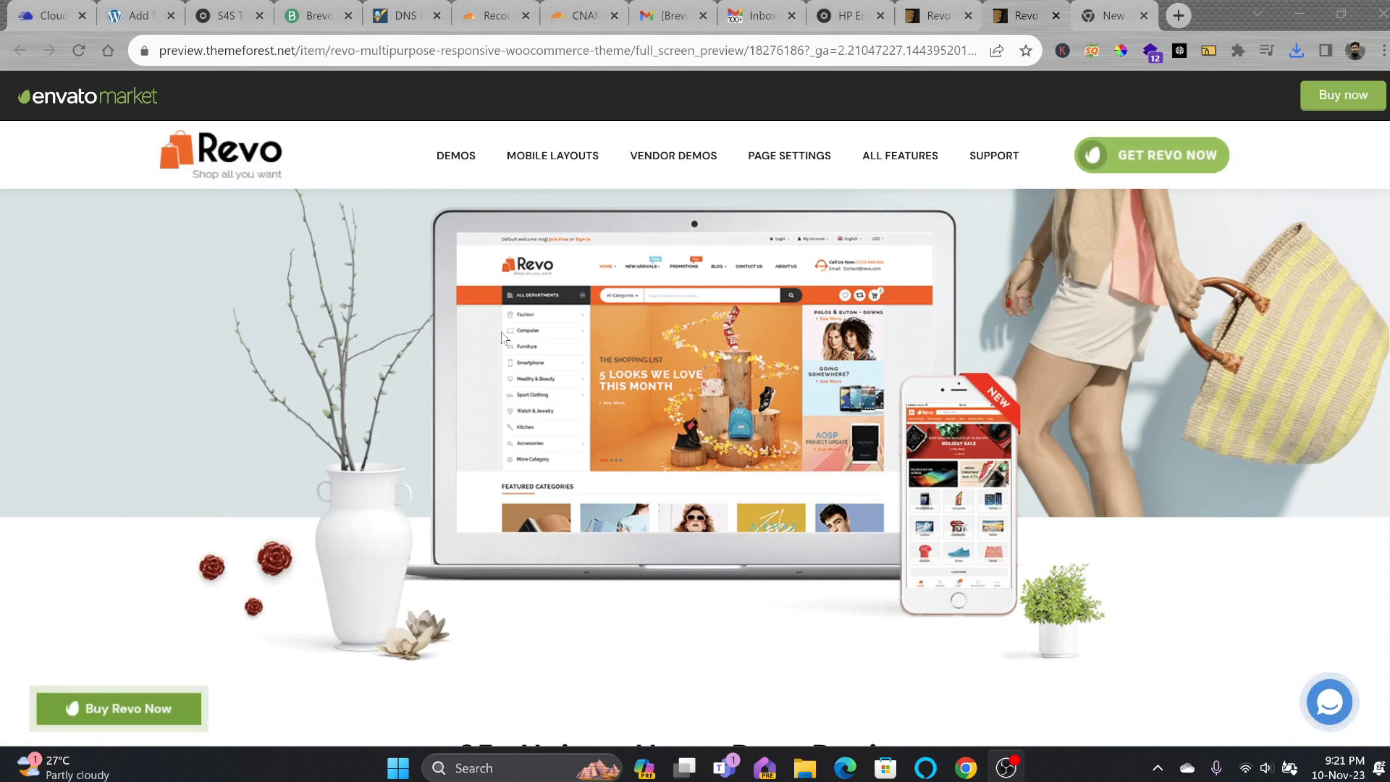
Scroll through Revo's demo layouts like Layout Christmas and Market Place #1–#4, then back up.
scroll(500, 351, down, 5)
scroll(522, 350, down, 4)
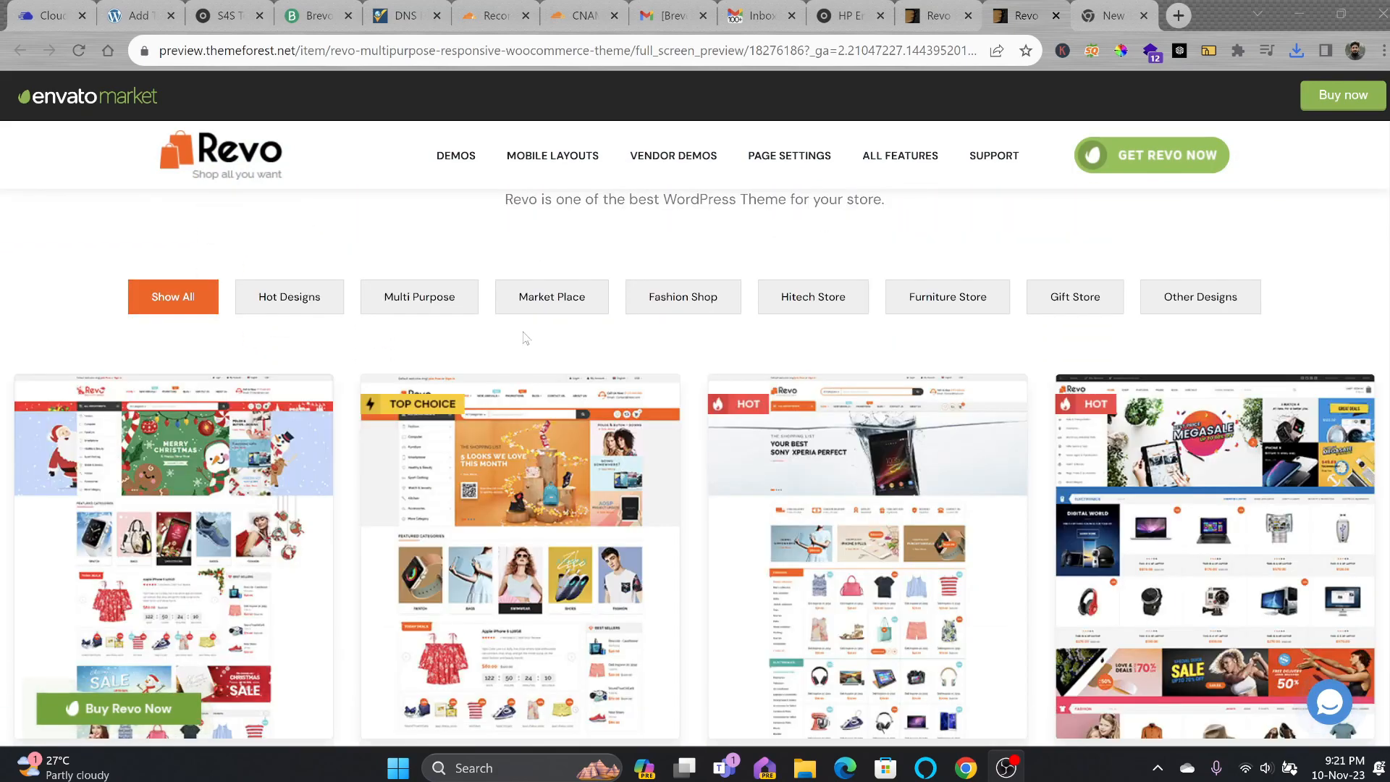
scroll(526, 338, down, 3)
scroll(692, 343, down, 1)
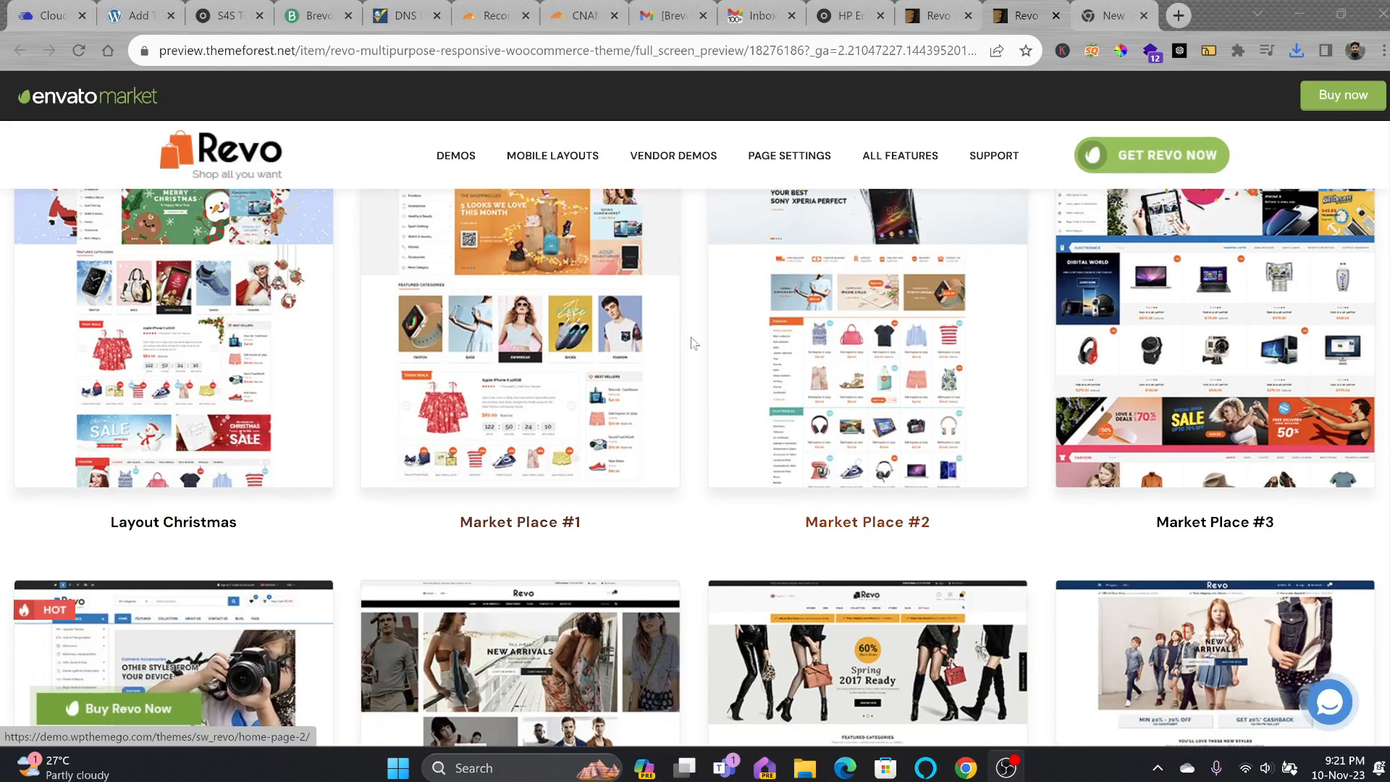
scroll(691, 344, down, 5)
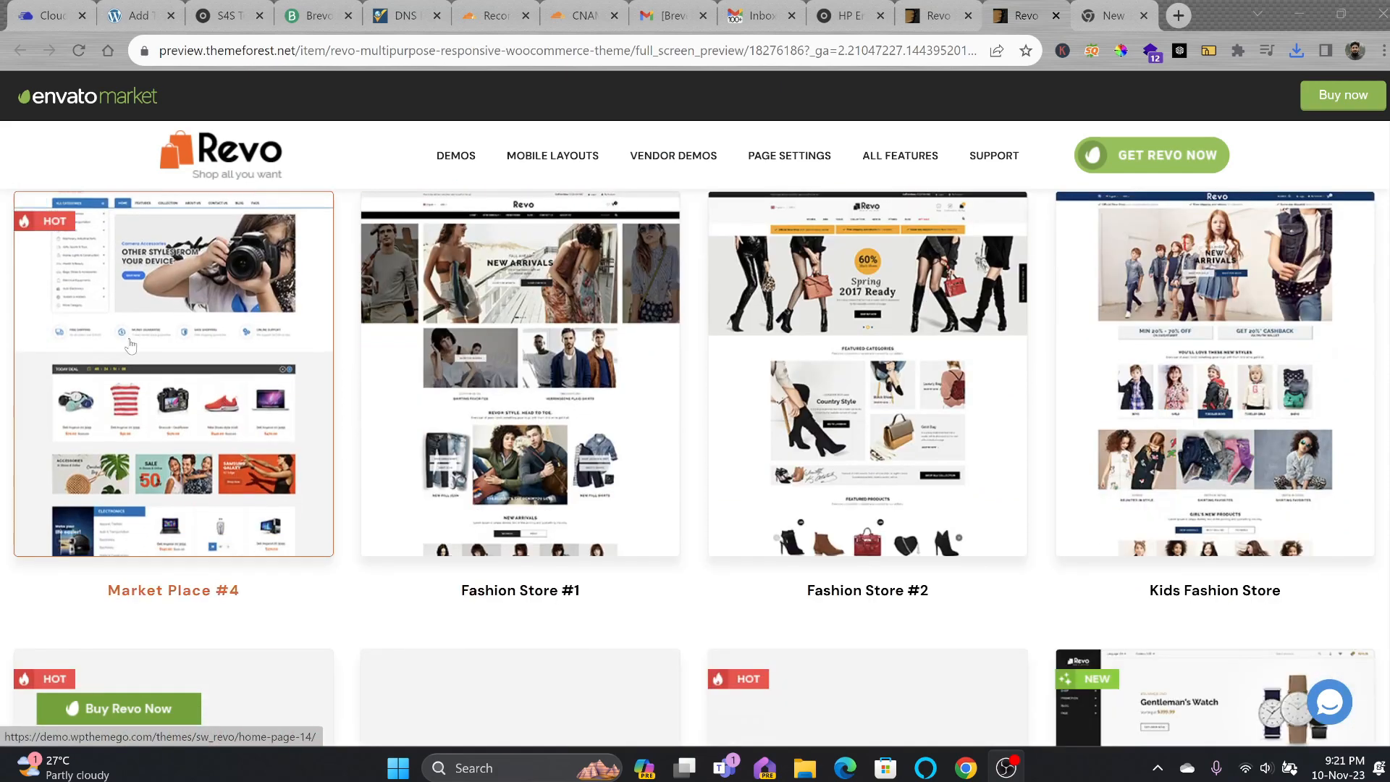
scroll(131, 346, up, 9)
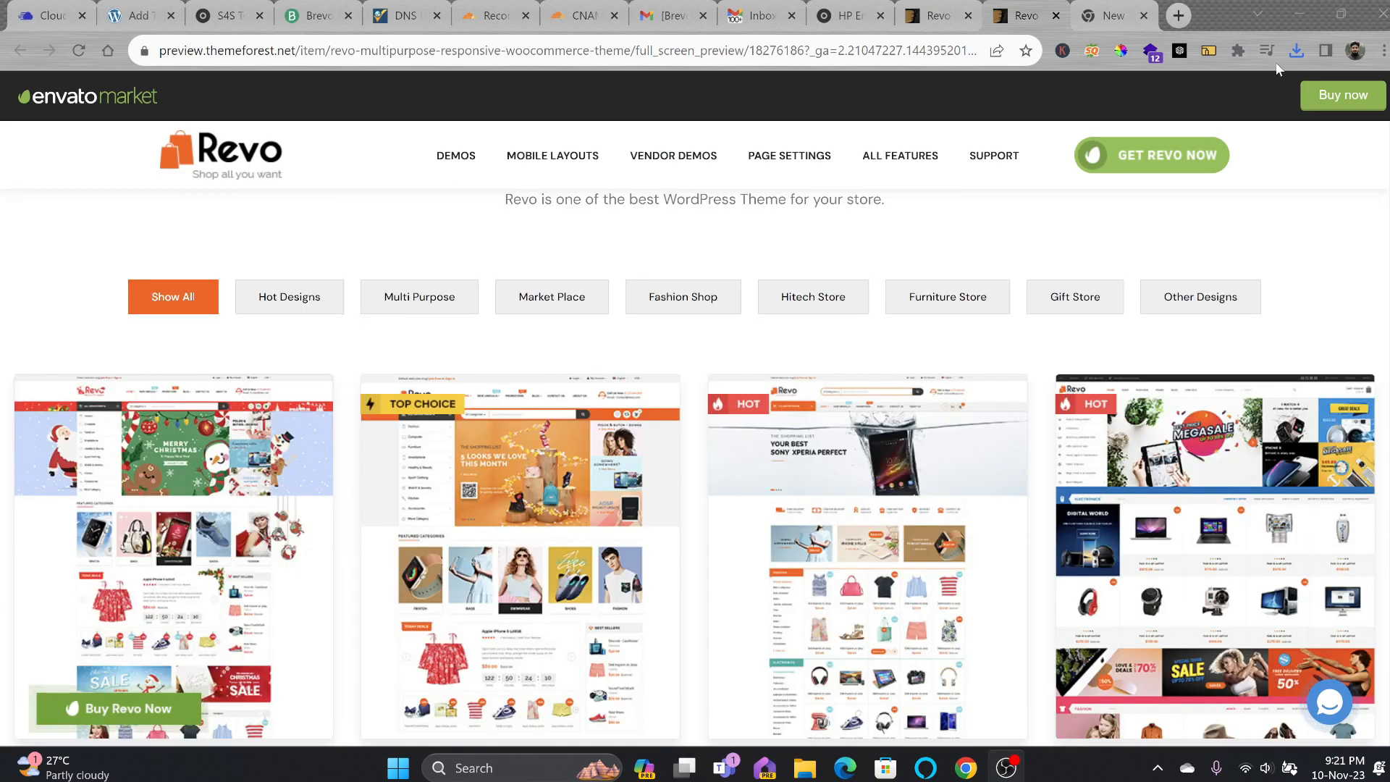
Locate sw_revo_theme_v4.0.20.zip in the Revo download's Sw_Revo_Mainfiles_v4.0.20 > Code folder, then return to WordPress.
click(1296, 51)
click(1271, 93)
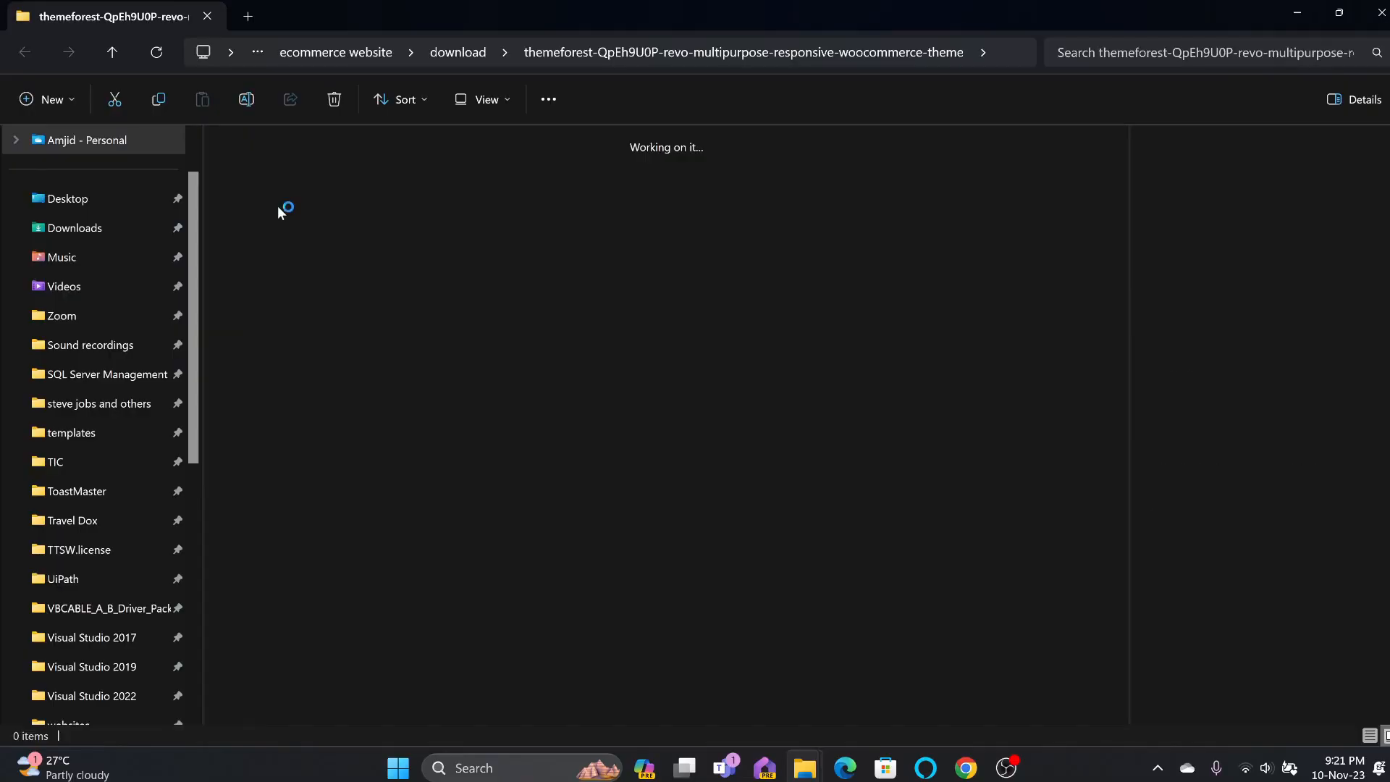
double_click(277, 206)
click(288, 168)
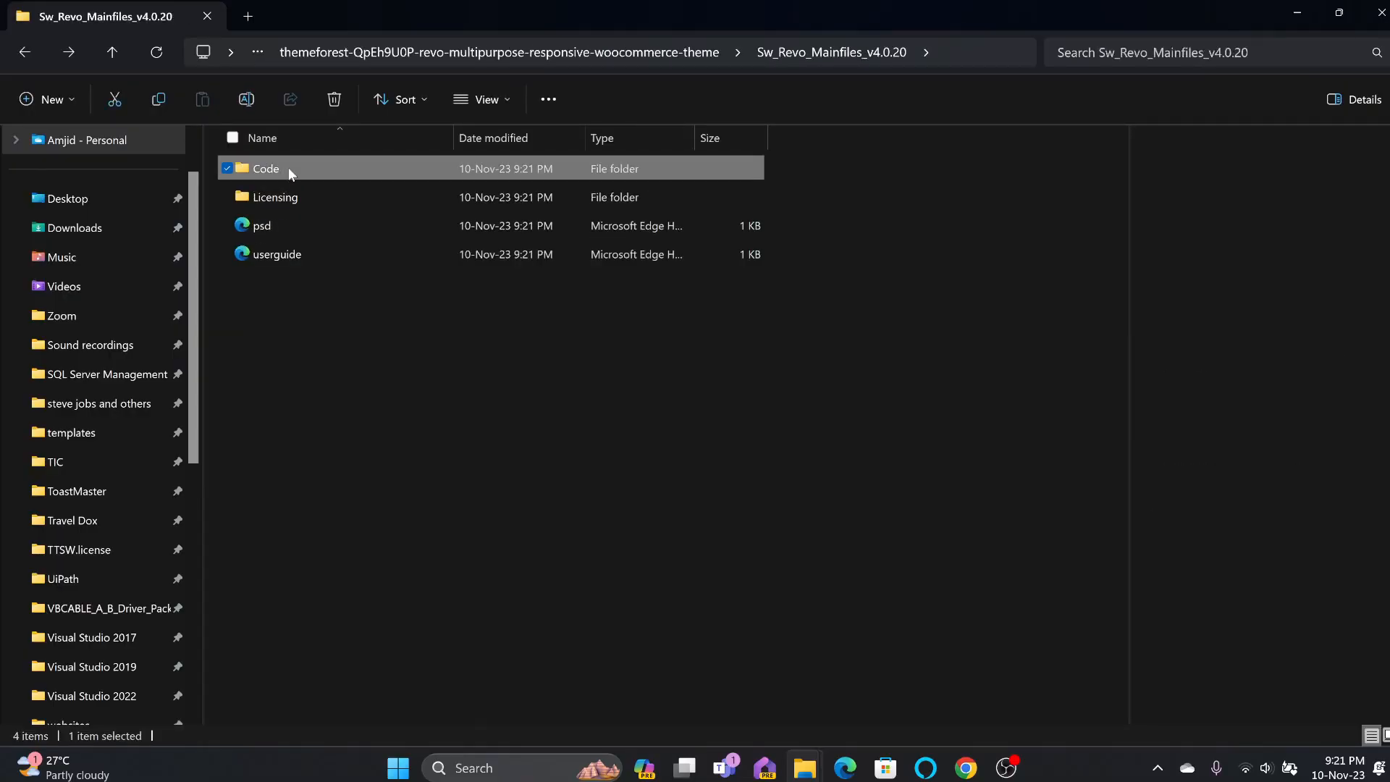
double_click(288, 168)
click(463, 189)
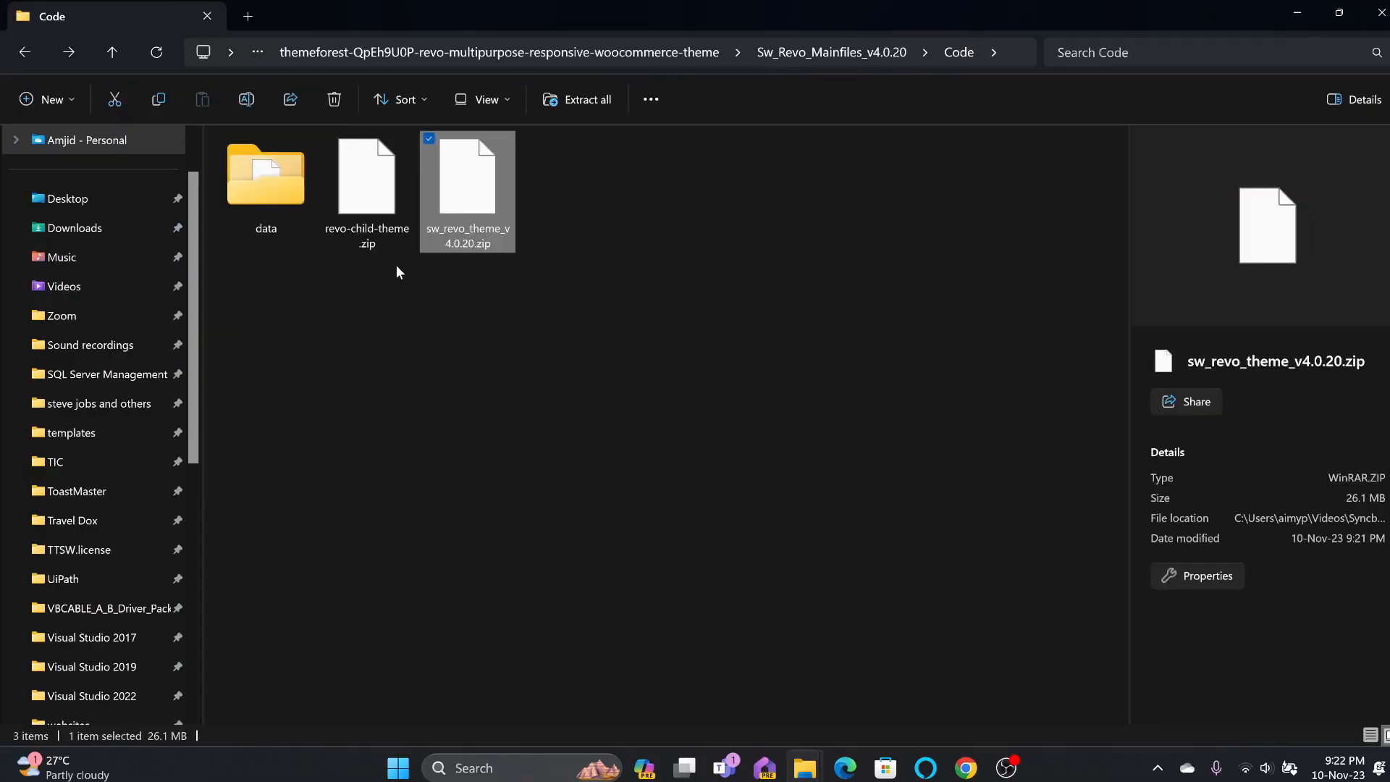
click(372, 243)
click(469, 245)
click(962, 771)
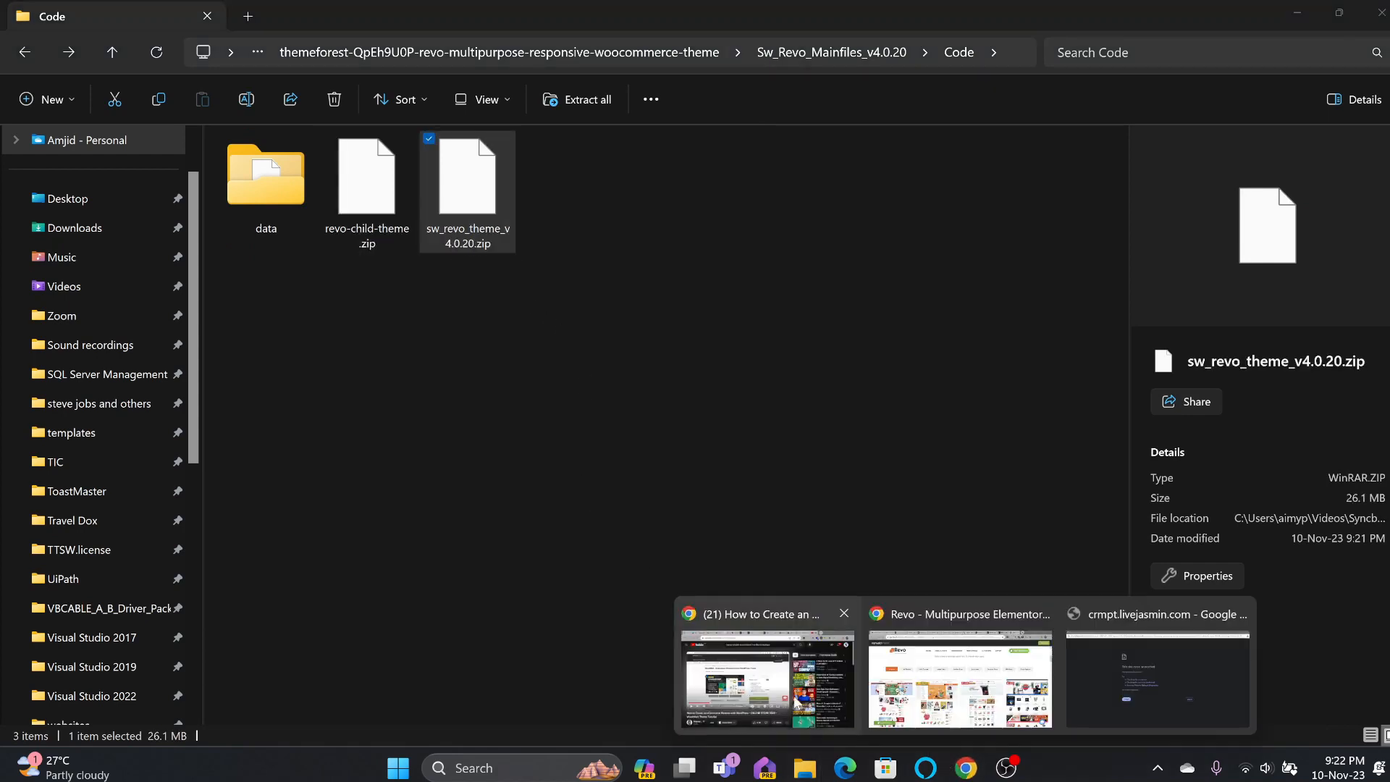
click(793, 698)
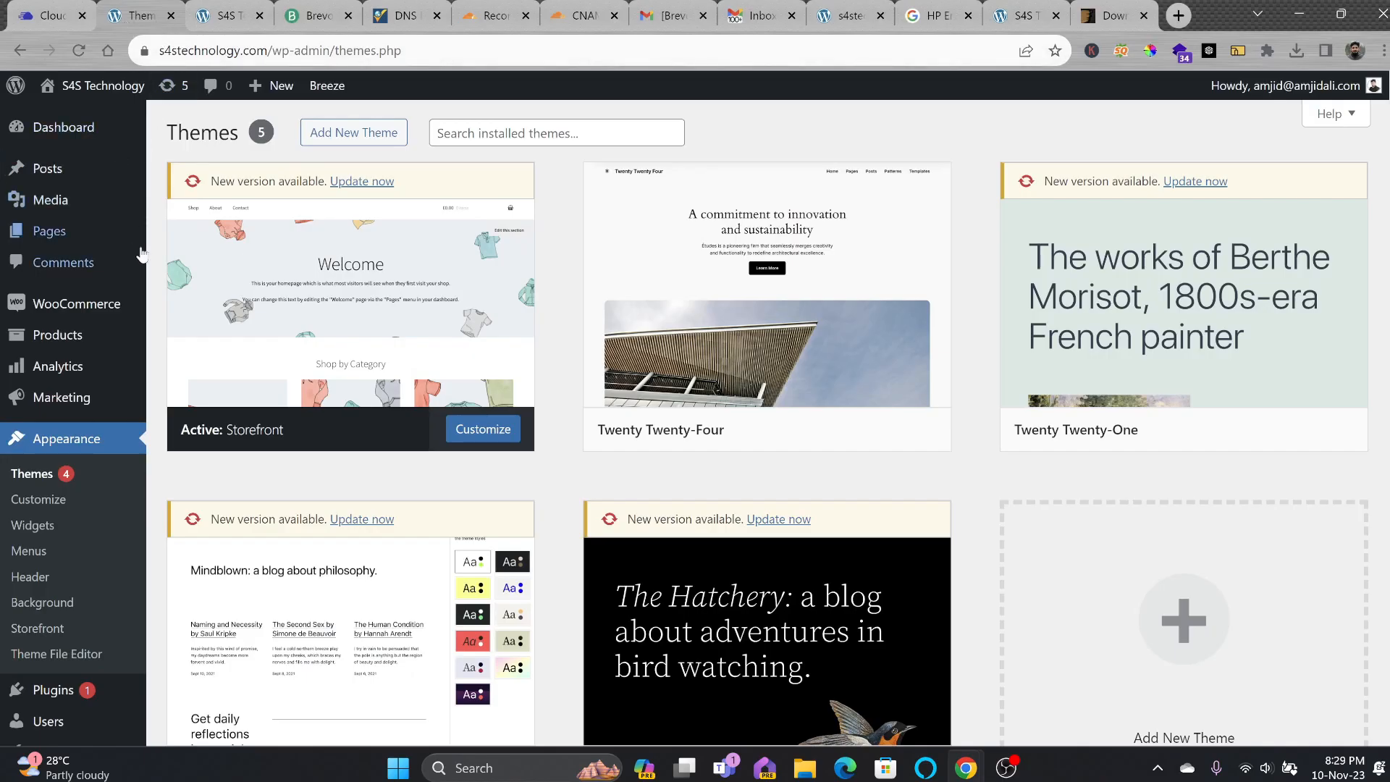
Upload and install porto.zip as a new theme, then activate it.
click(333, 140)
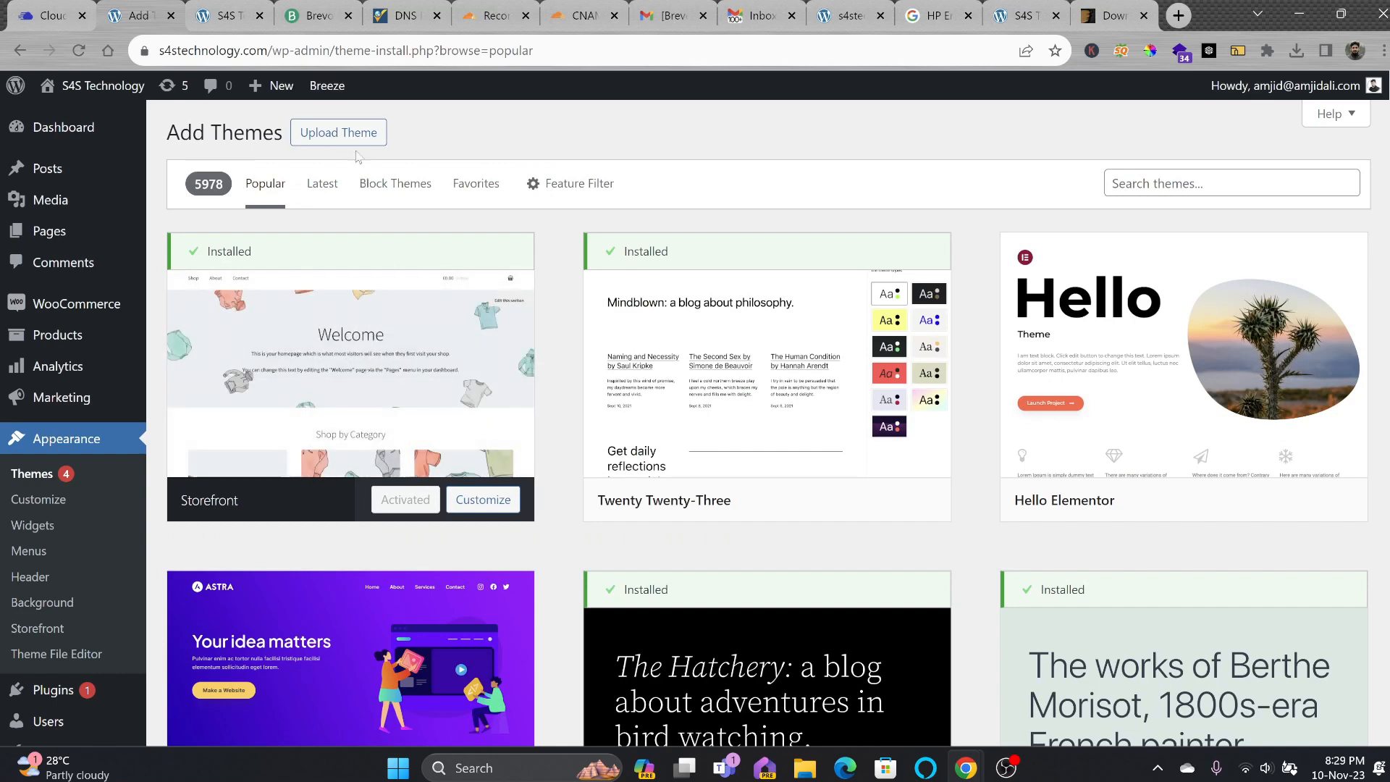
click(339, 132)
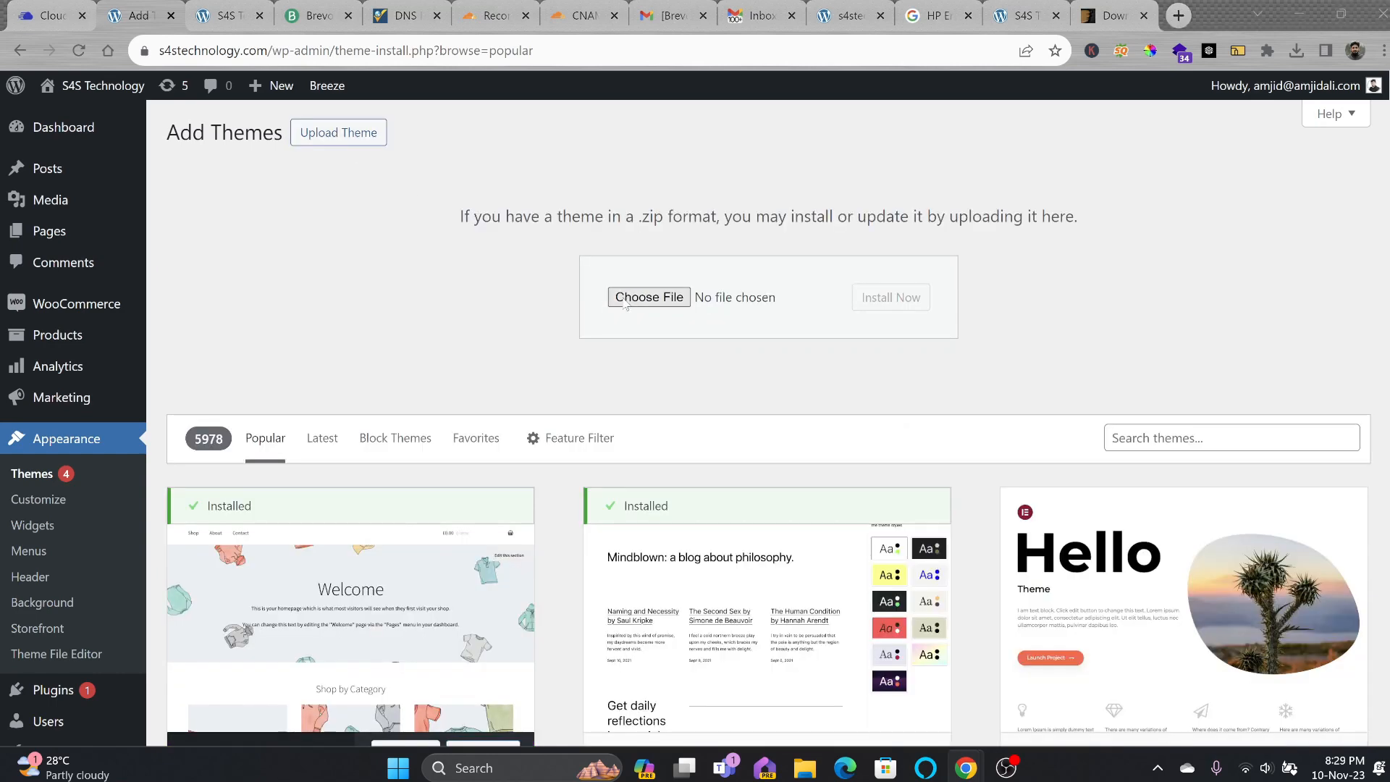
click(649, 298)
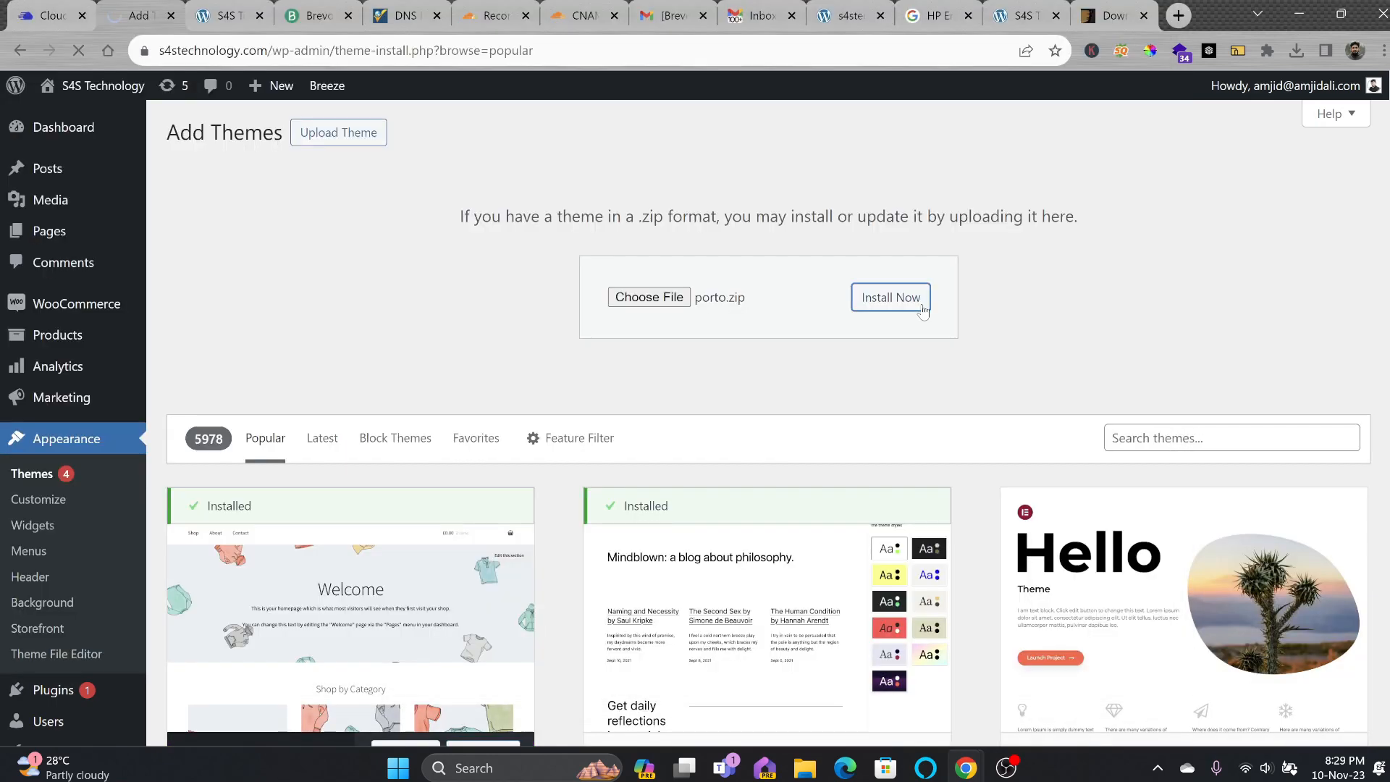
click(921, 304)
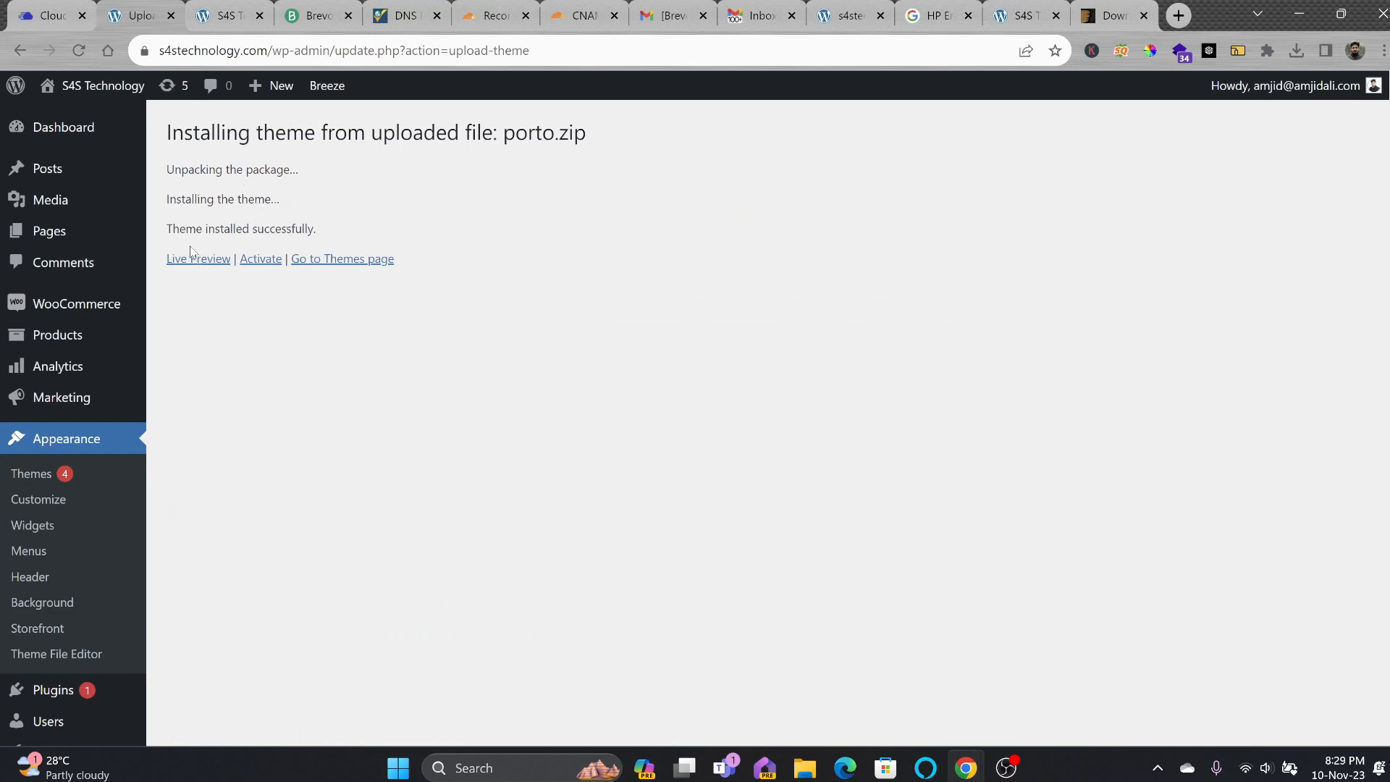
click(264, 260)
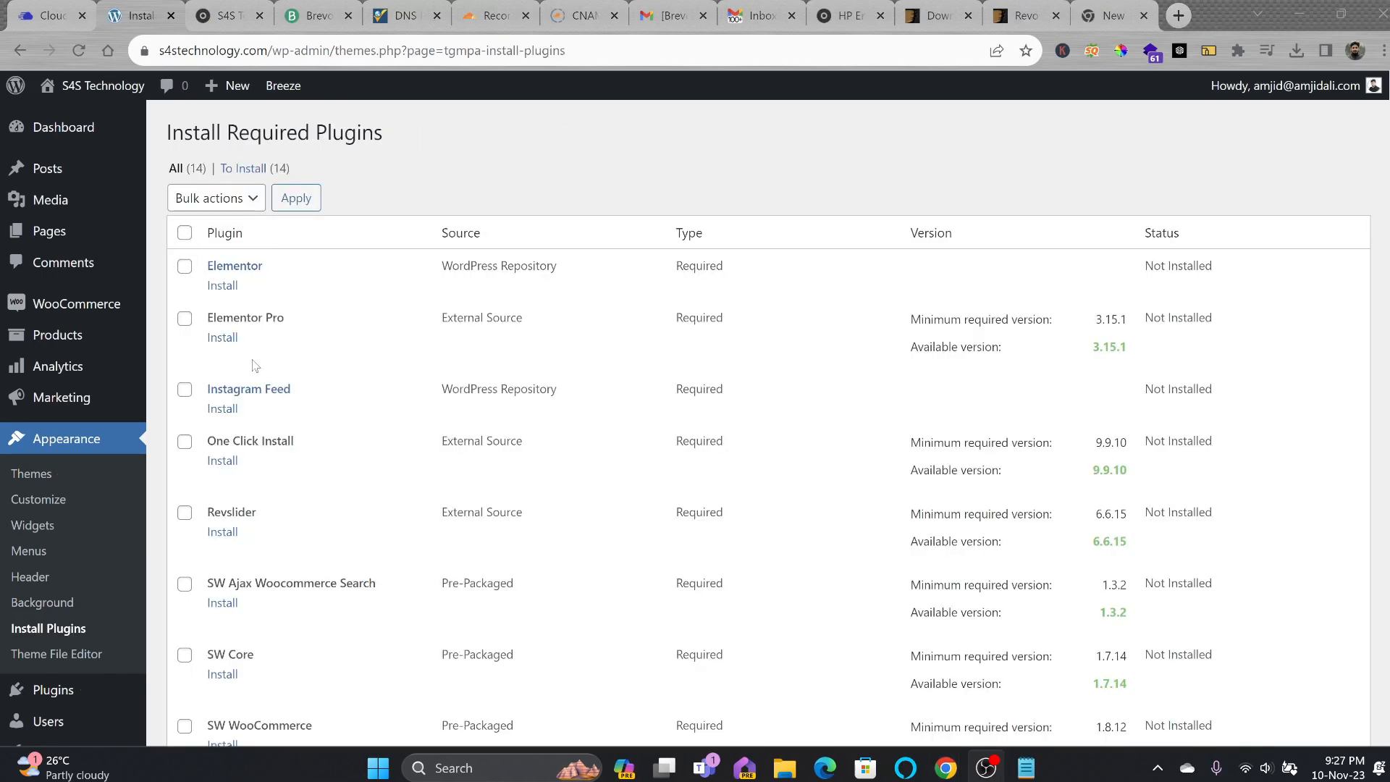
Bulk-install all 14 required Revo theme plugins from the Install Required Plugins list.
scroll(258, 391, down, 3)
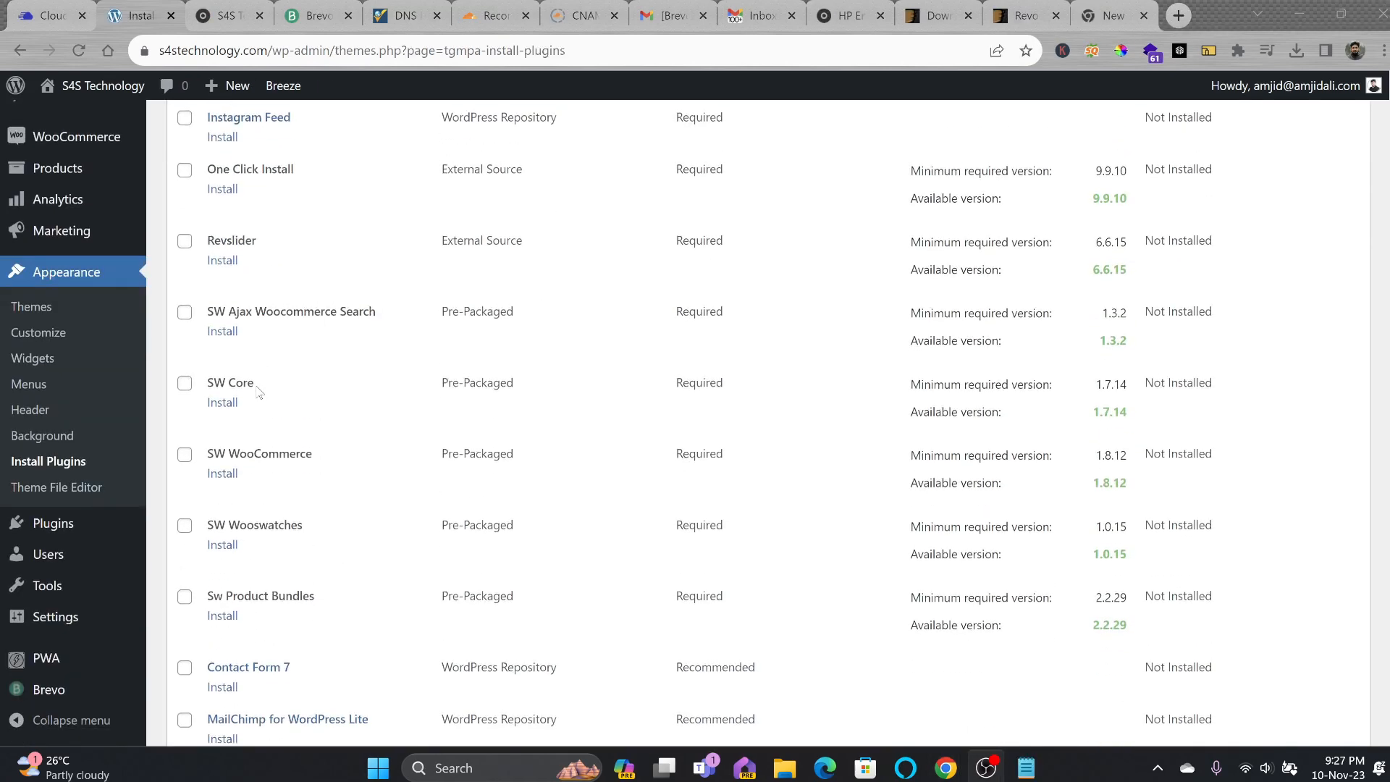
scroll(259, 392, down, 3)
scroll(258, 391, up, 7)
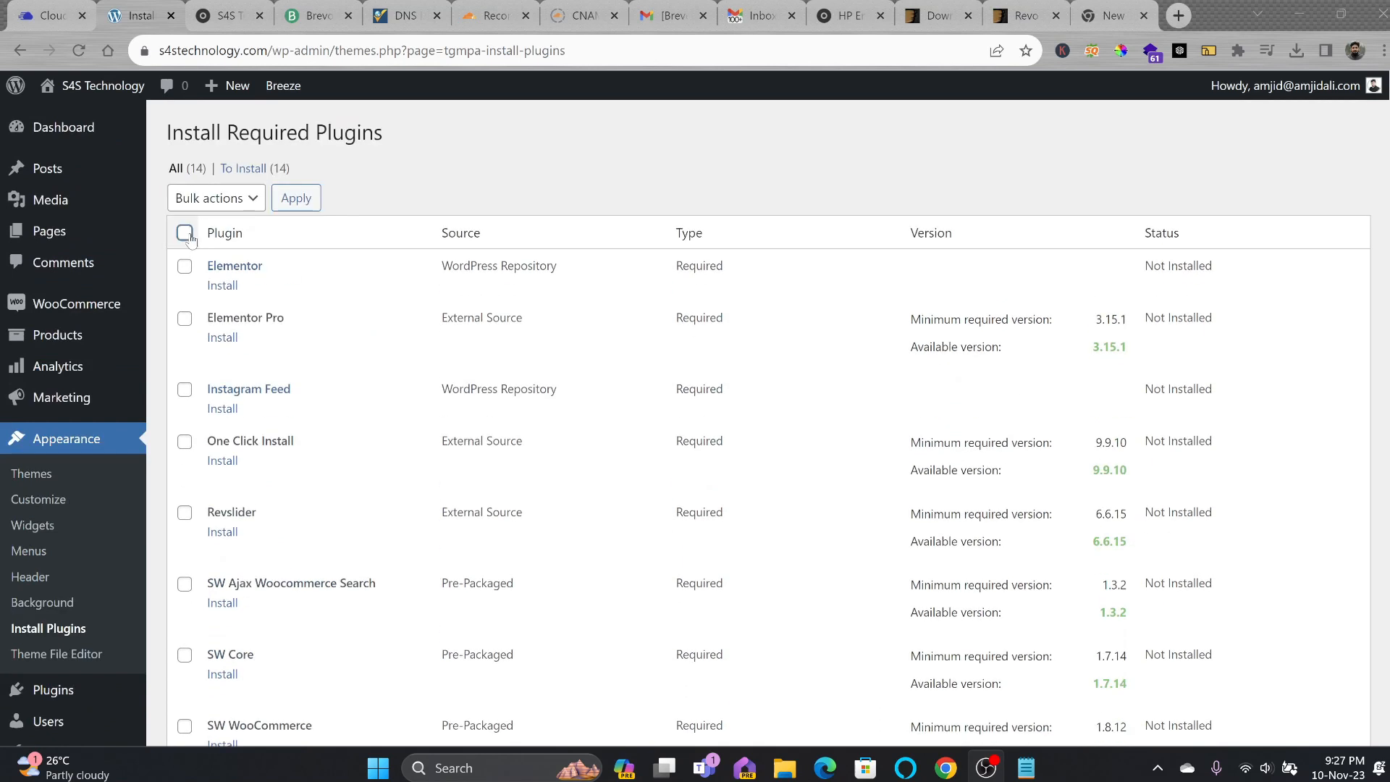
click(184, 232)
click(210, 198)
click(211, 233)
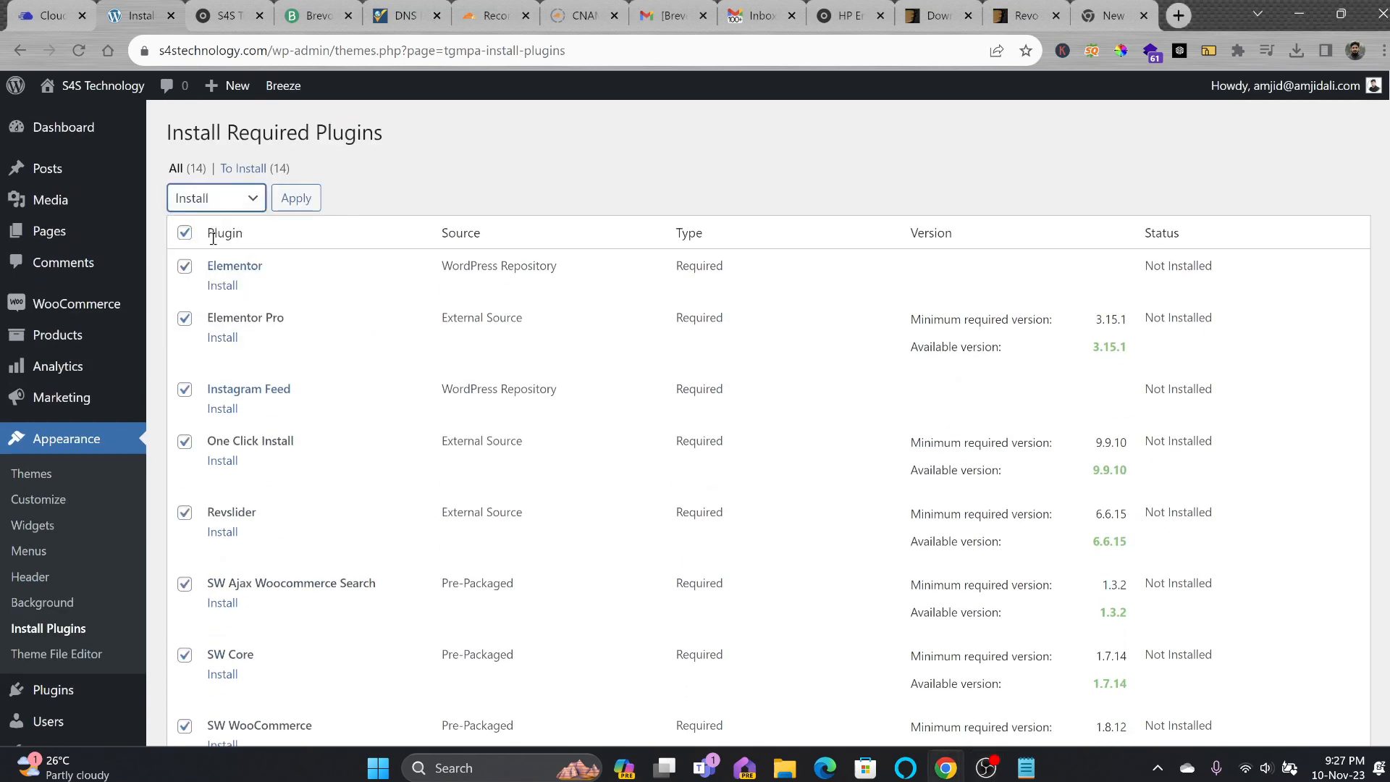
click(293, 203)
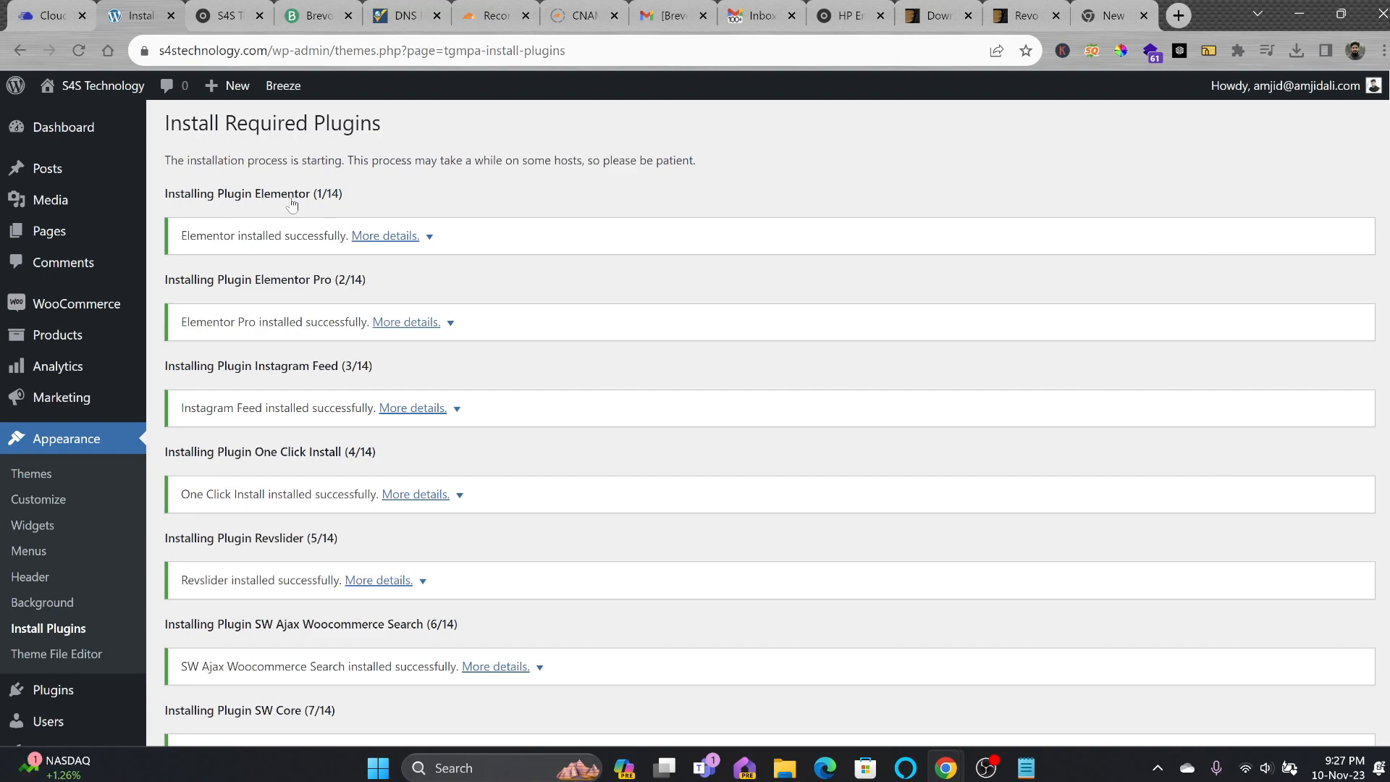
scroll(411, 520, down, 10)
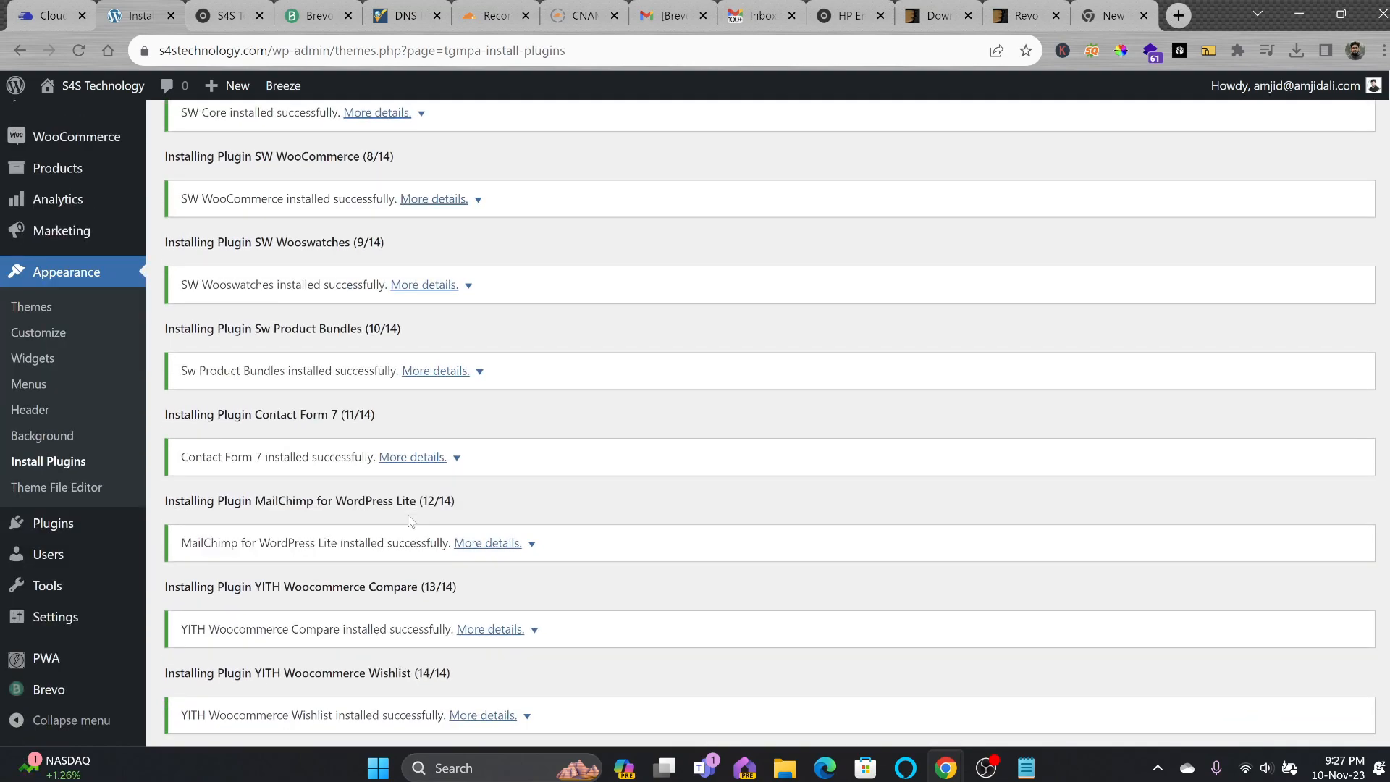
scroll(394, 479, up, 10)
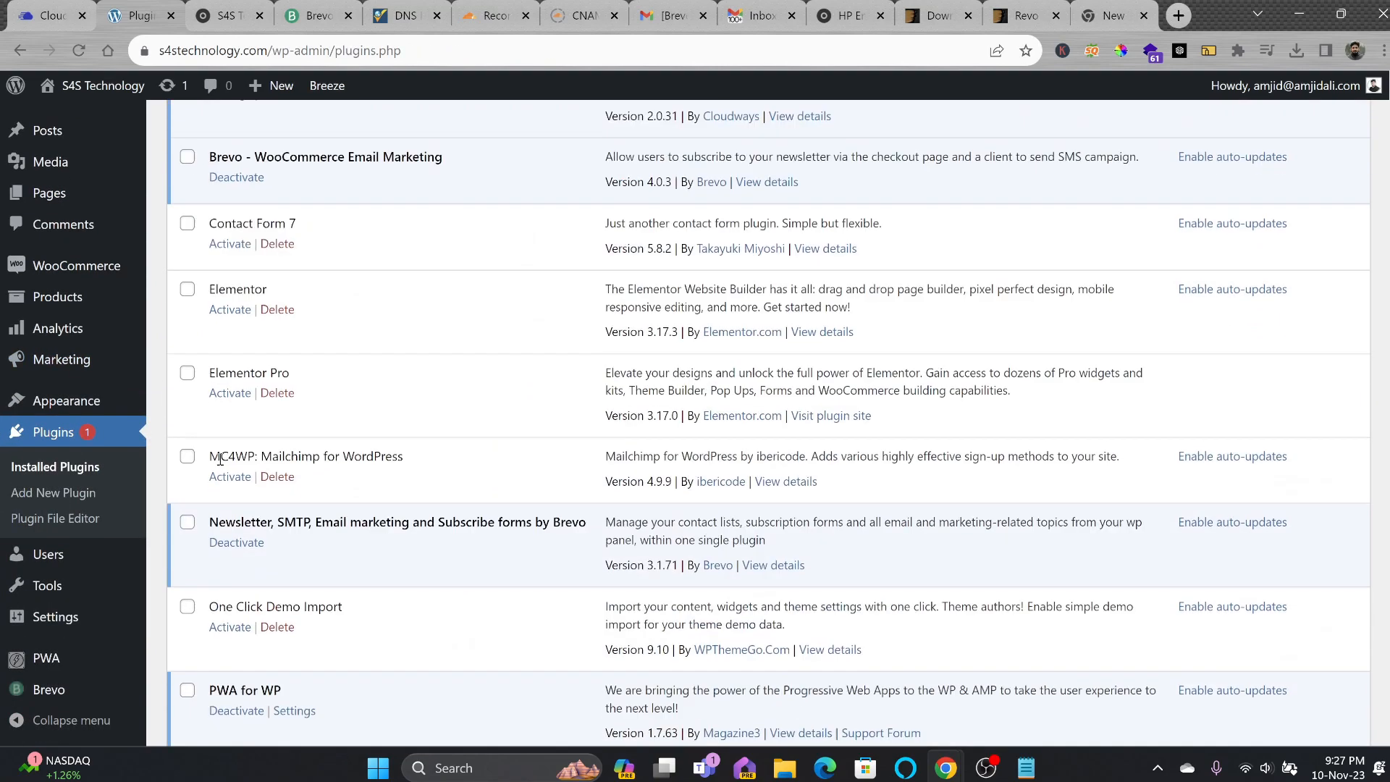
scroll(218, 458, up, 6)
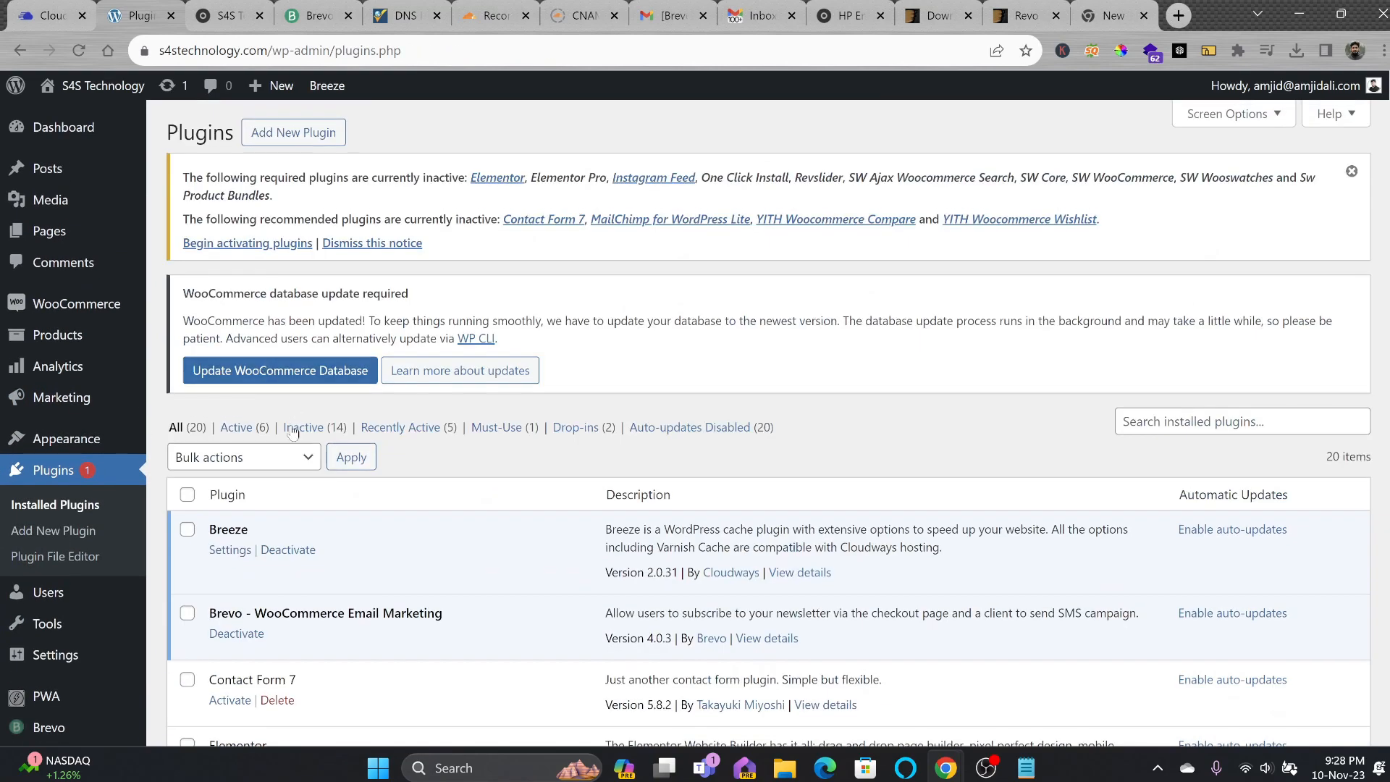
Activate all inactive plugins and hide every Dashboard box, from WooCommerce Setup to At a Glance.
click(304, 429)
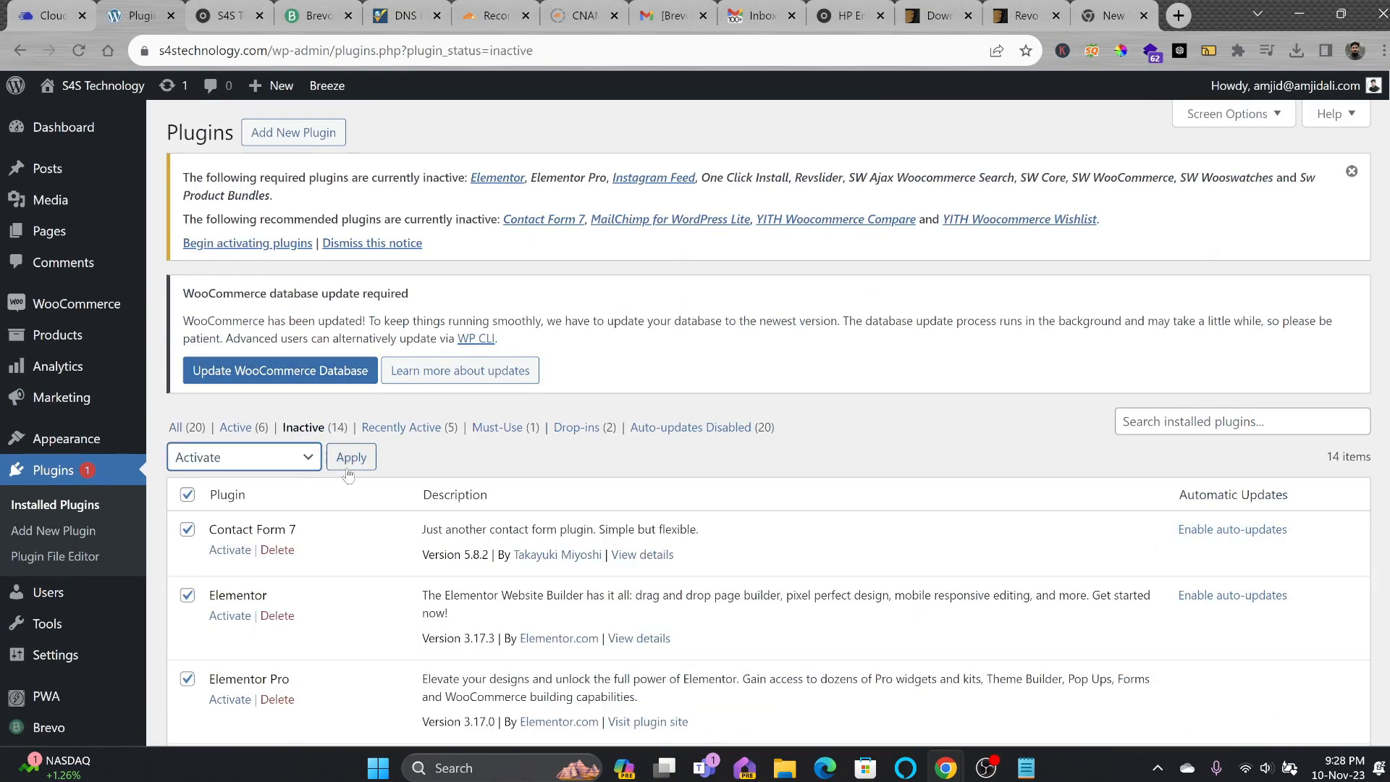
click(352, 462)
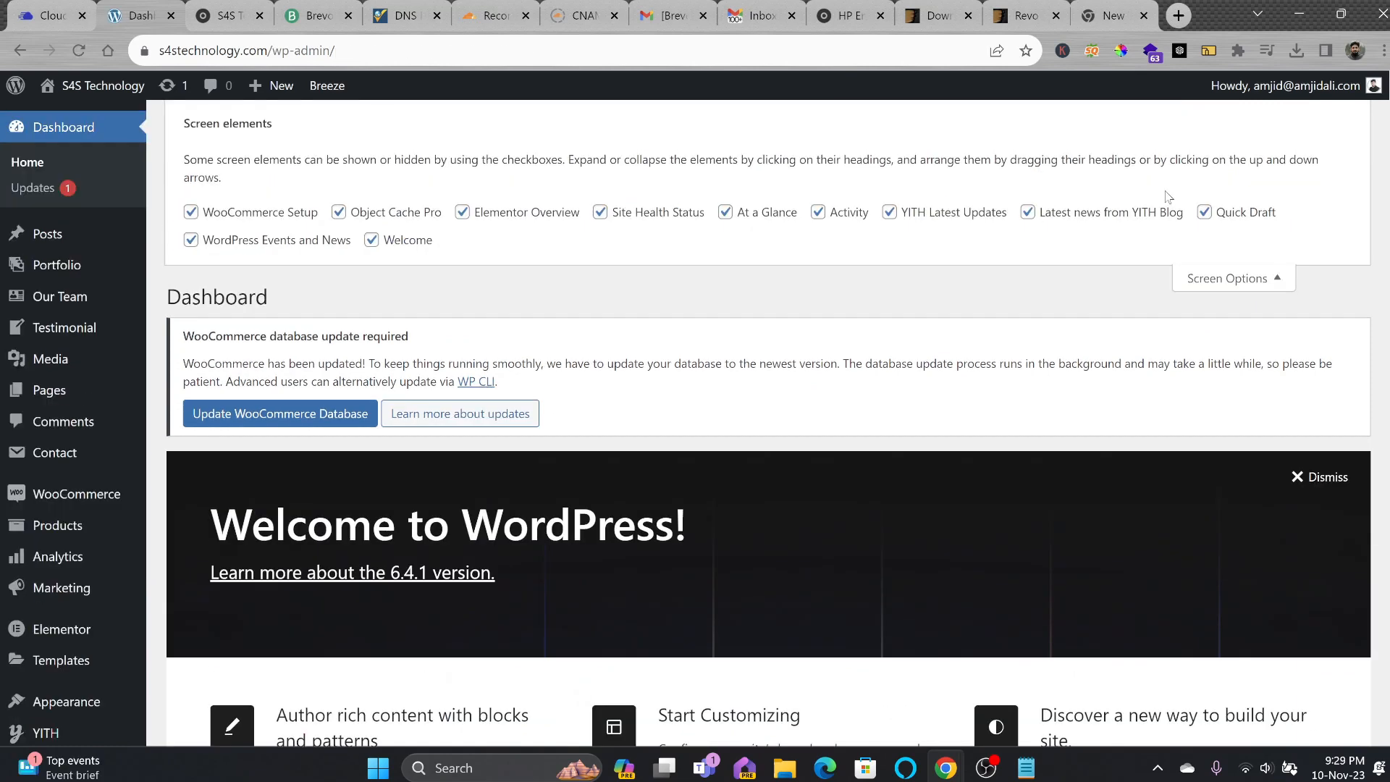
click(191, 212)
click(339, 212)
click(372, 240)
click(191, 240)
click(462, 212)
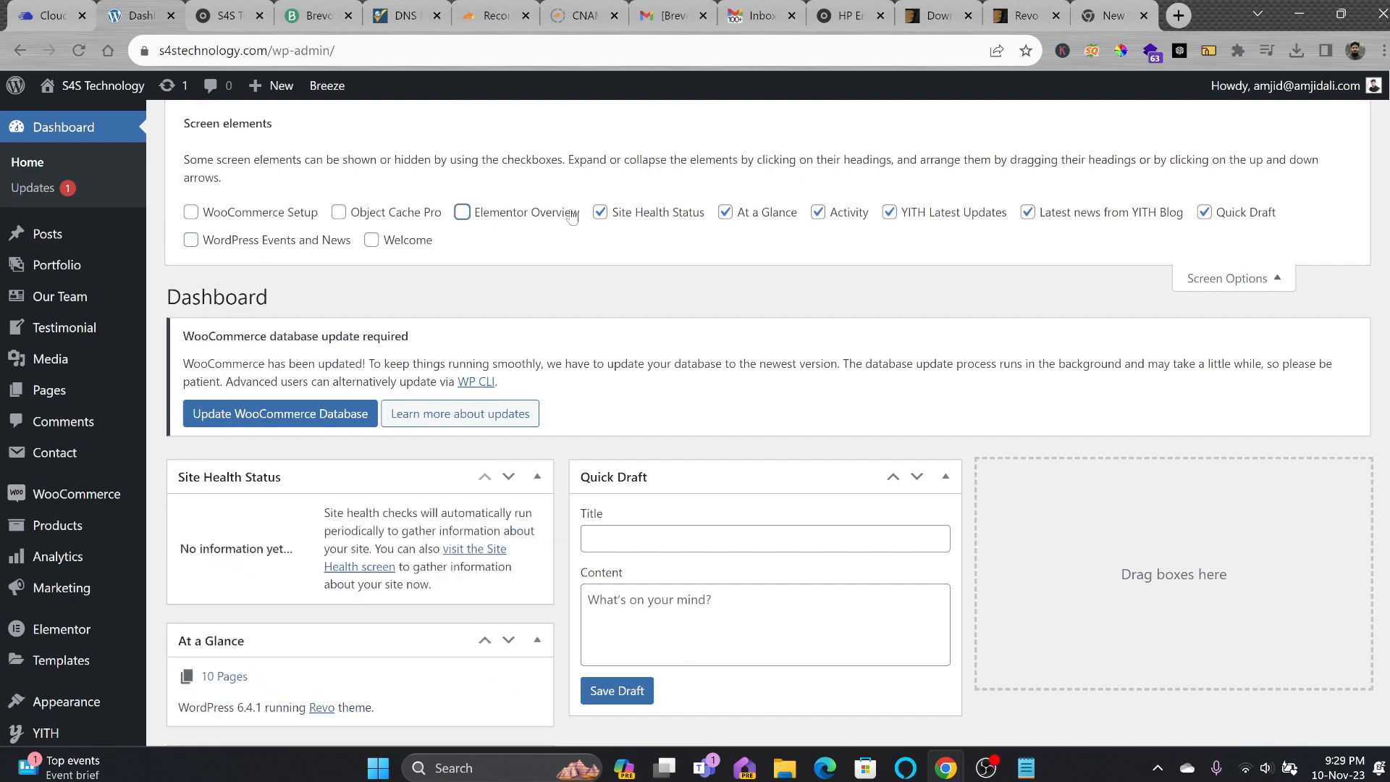
click(600, 211)
click(726, 212)
mouse_move(78, 527)
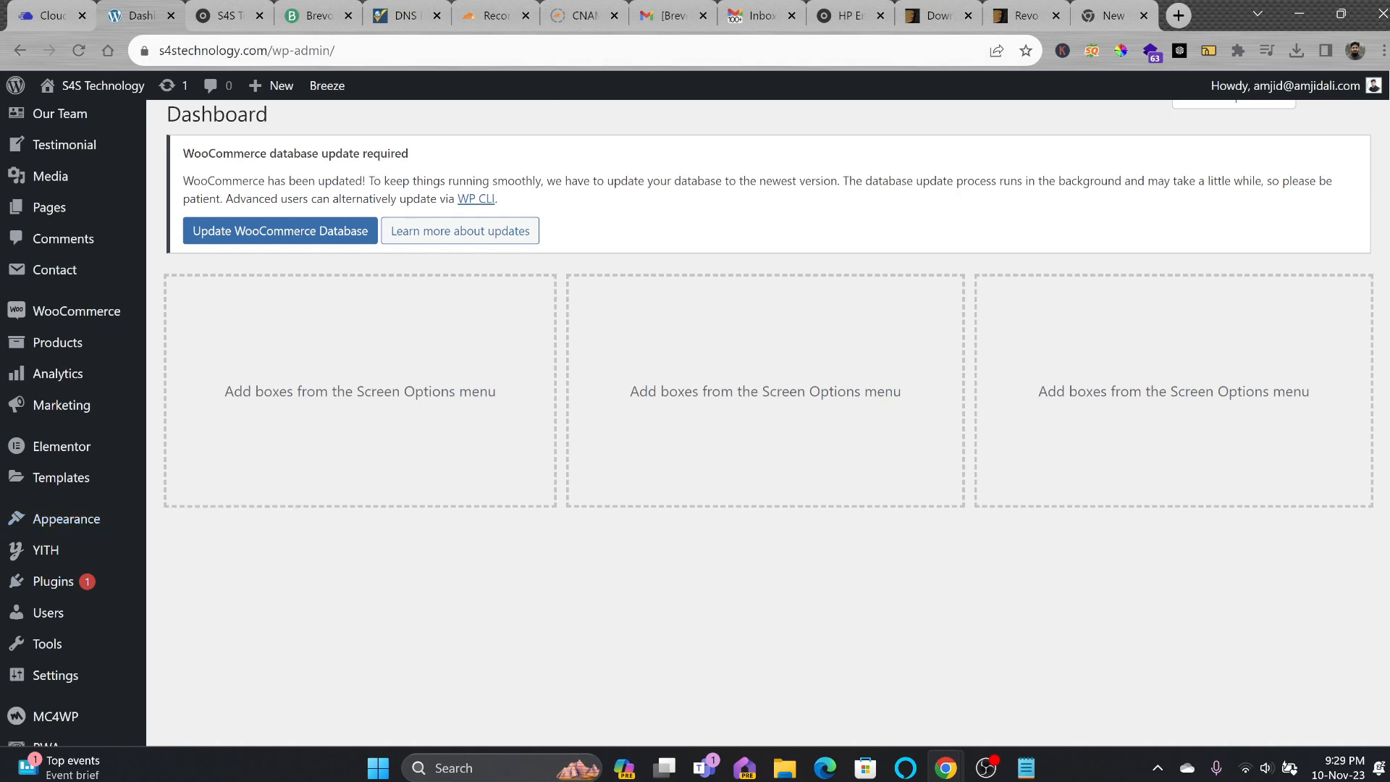
click(228, 27)
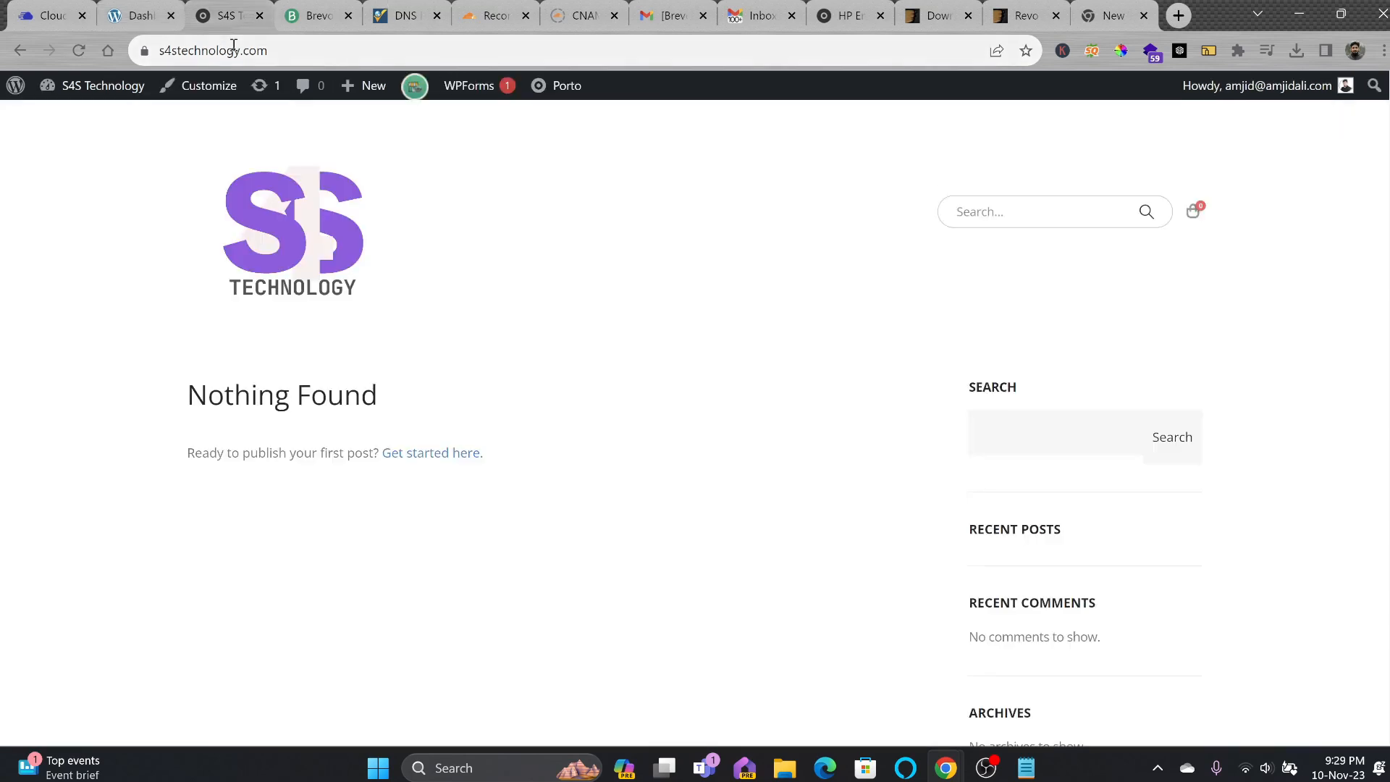
click(233, 44)
key(Return)
click(416, 239)
text(lap)
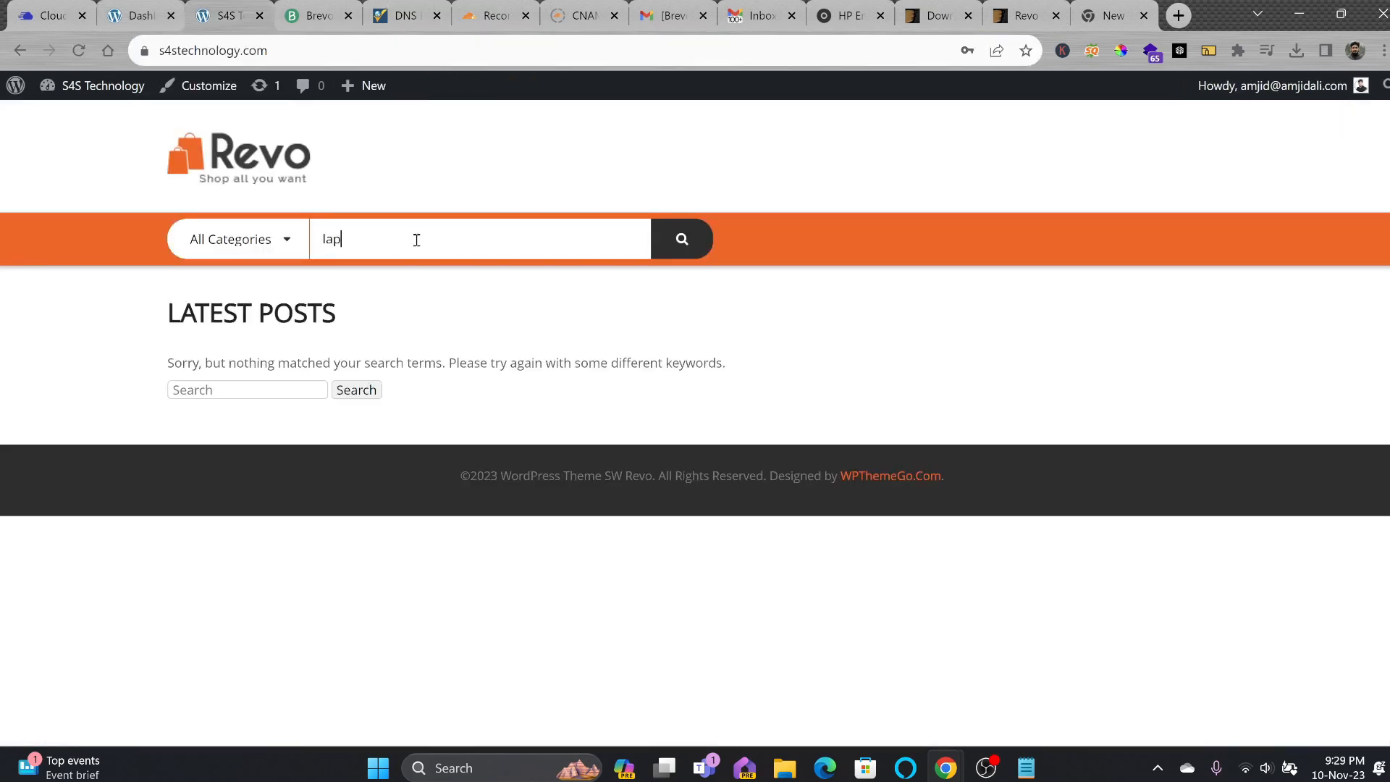
text(top)
key(Return)
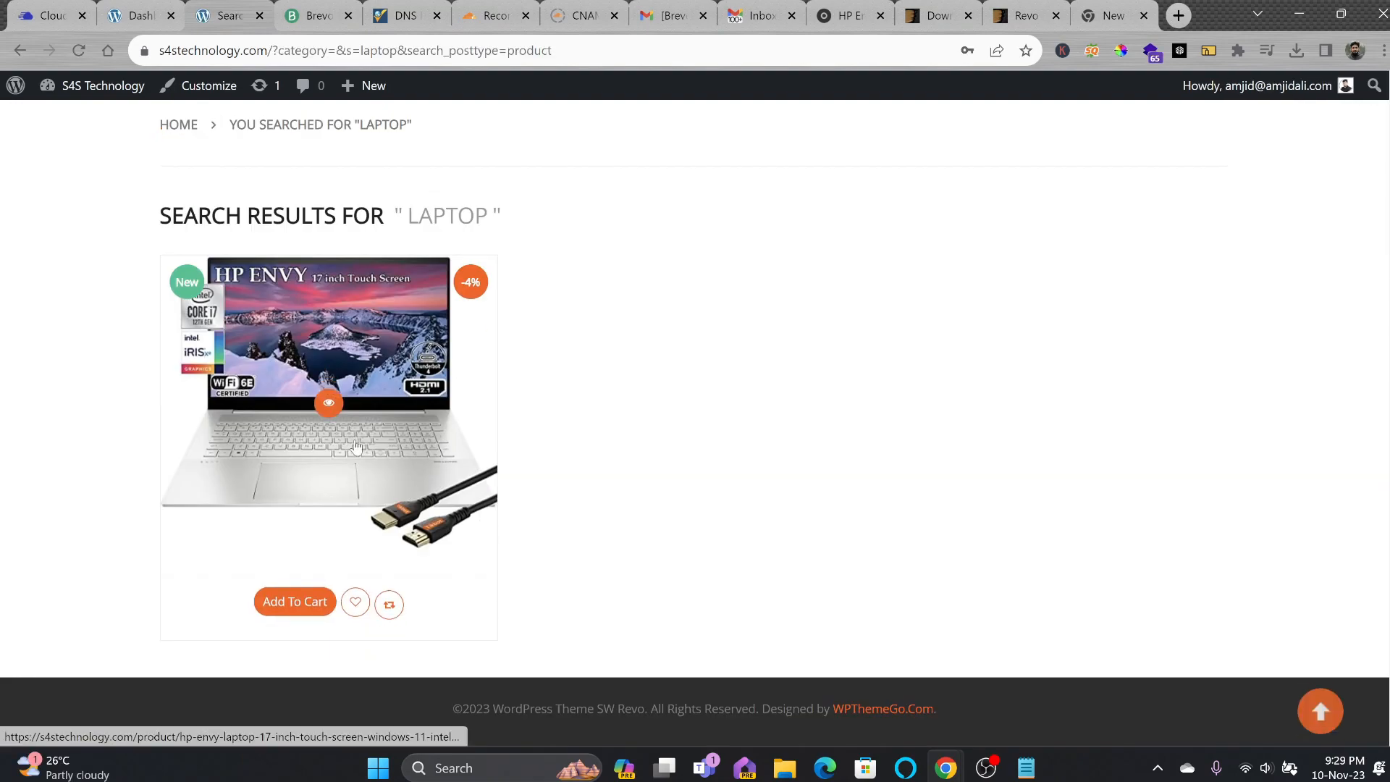
click(356, 446)
scroll(670, 370, down, 5)
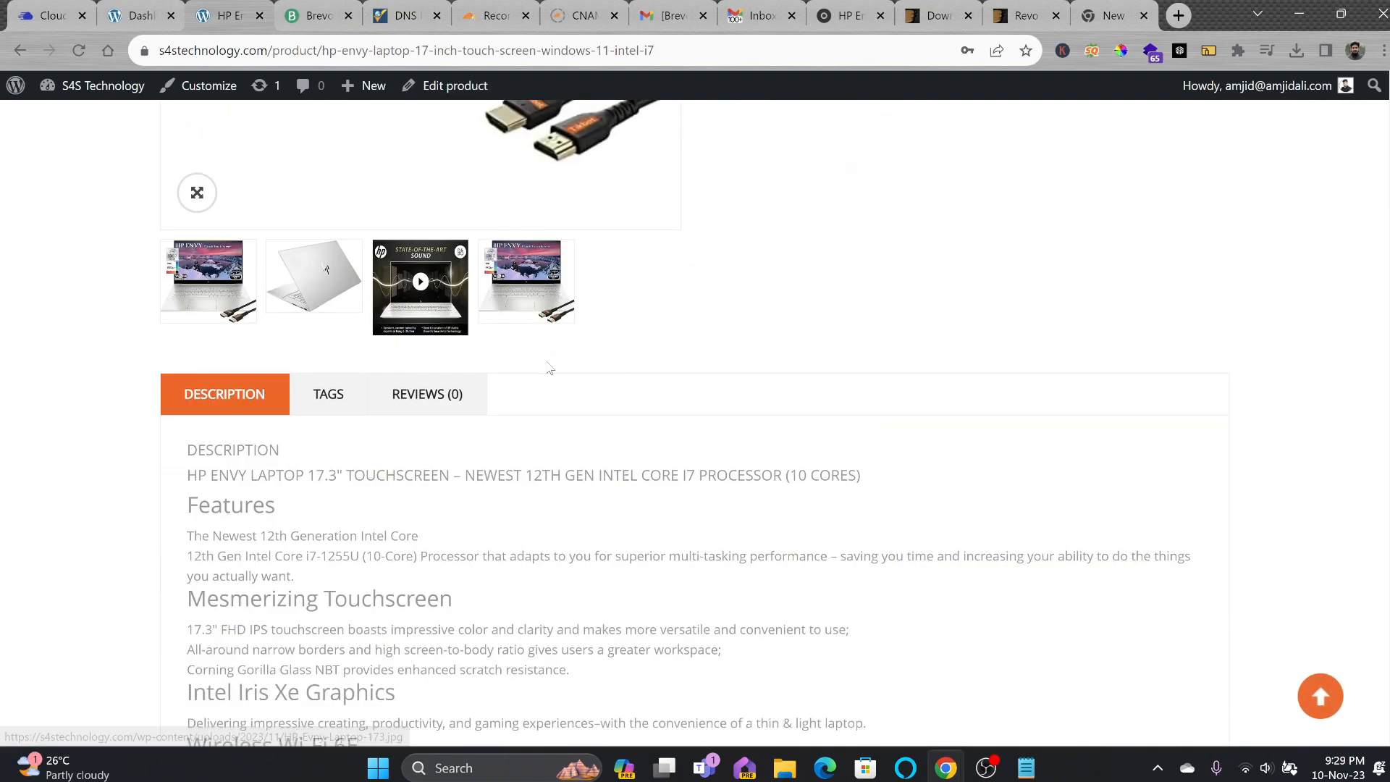
scroll(550, 369, down, 4)
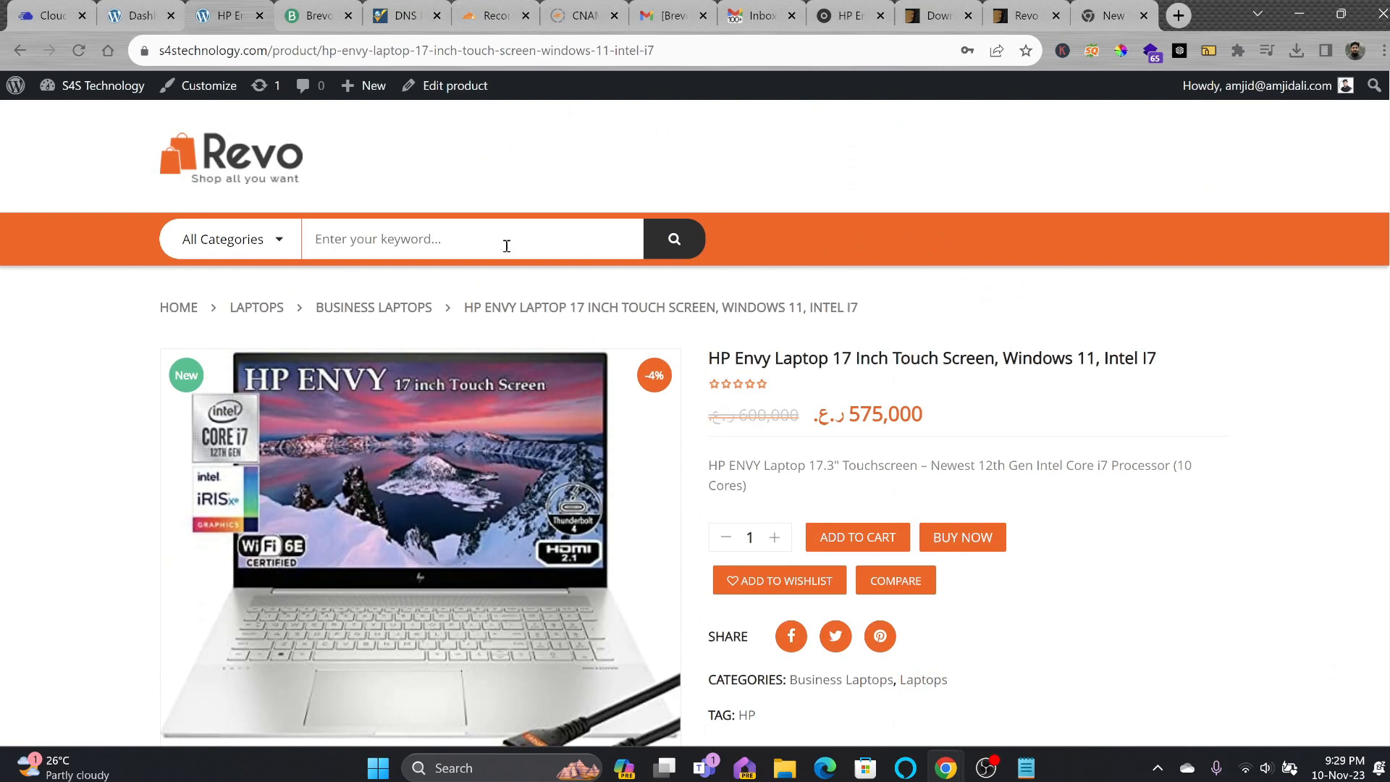
scroll(465, 180, down, 3)
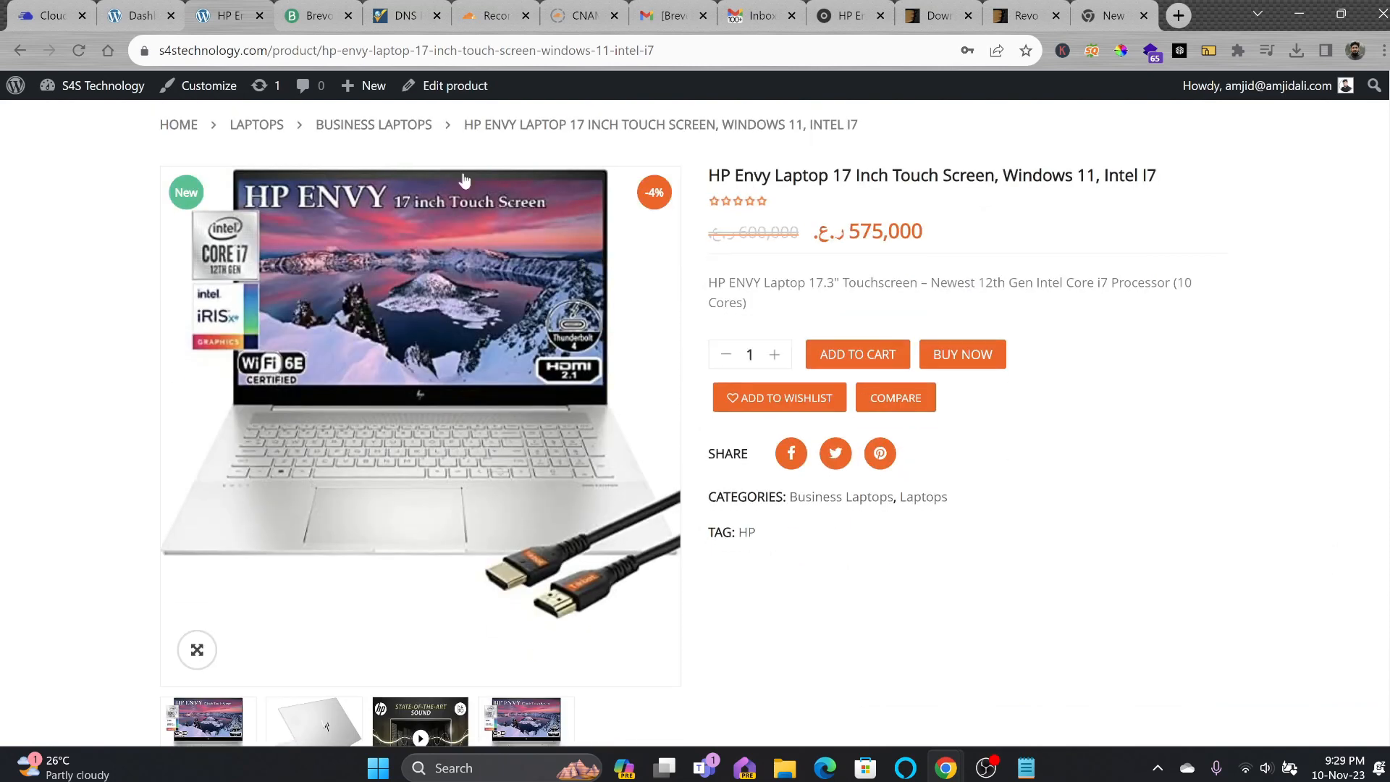
click(153, 22)
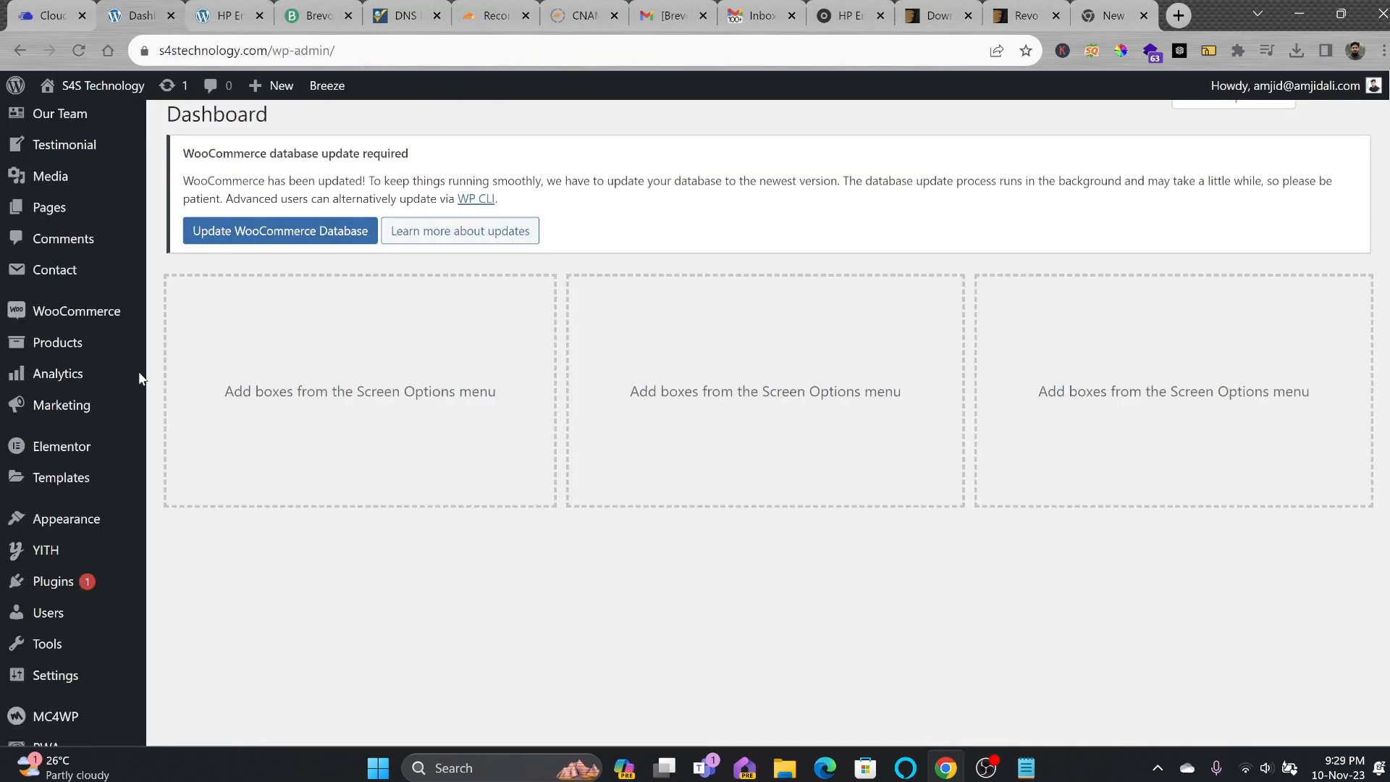
Import all content from the Multi Category Store 2 demo with One Click Demo Import.
mouse_move(62, 519)
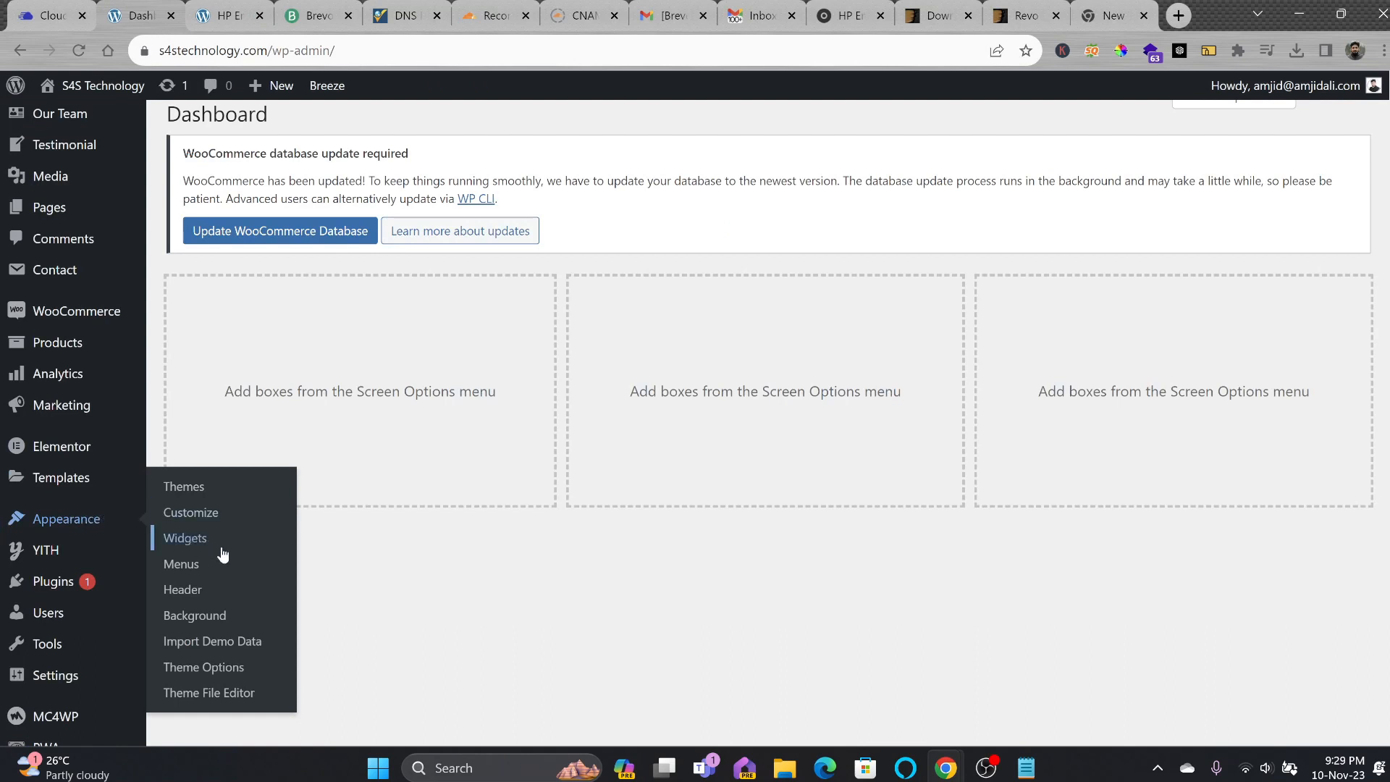
click(248, 644)
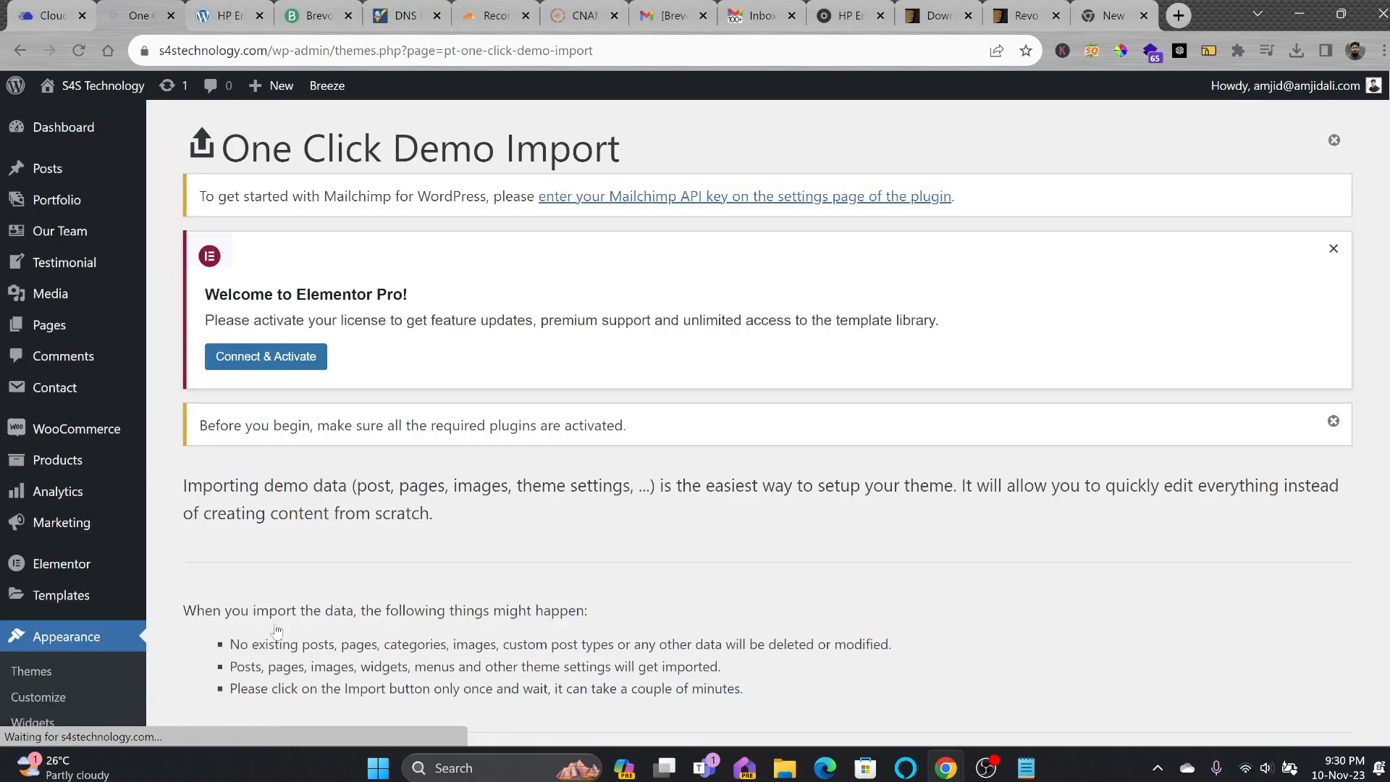
scroll(397, 485, down, 15)
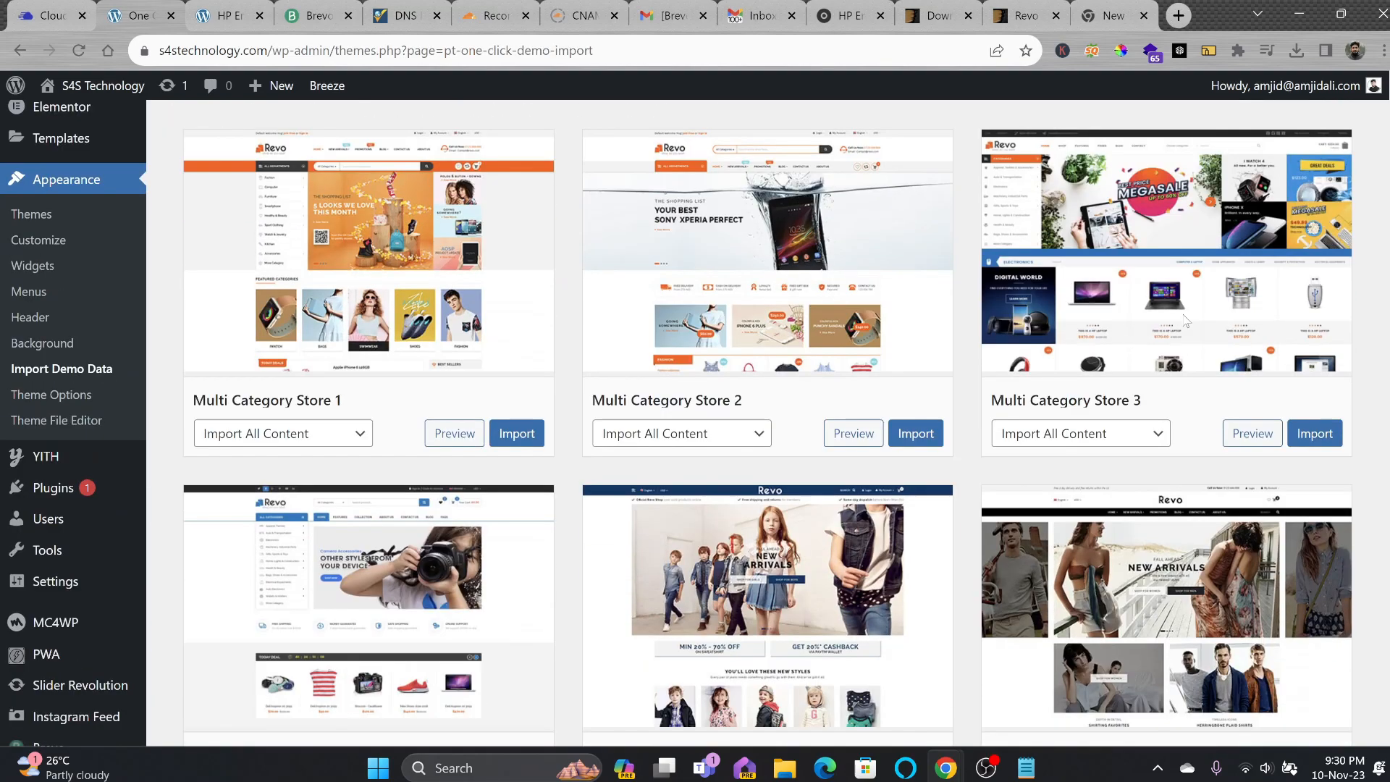
scroll(486, 377, down, 6)
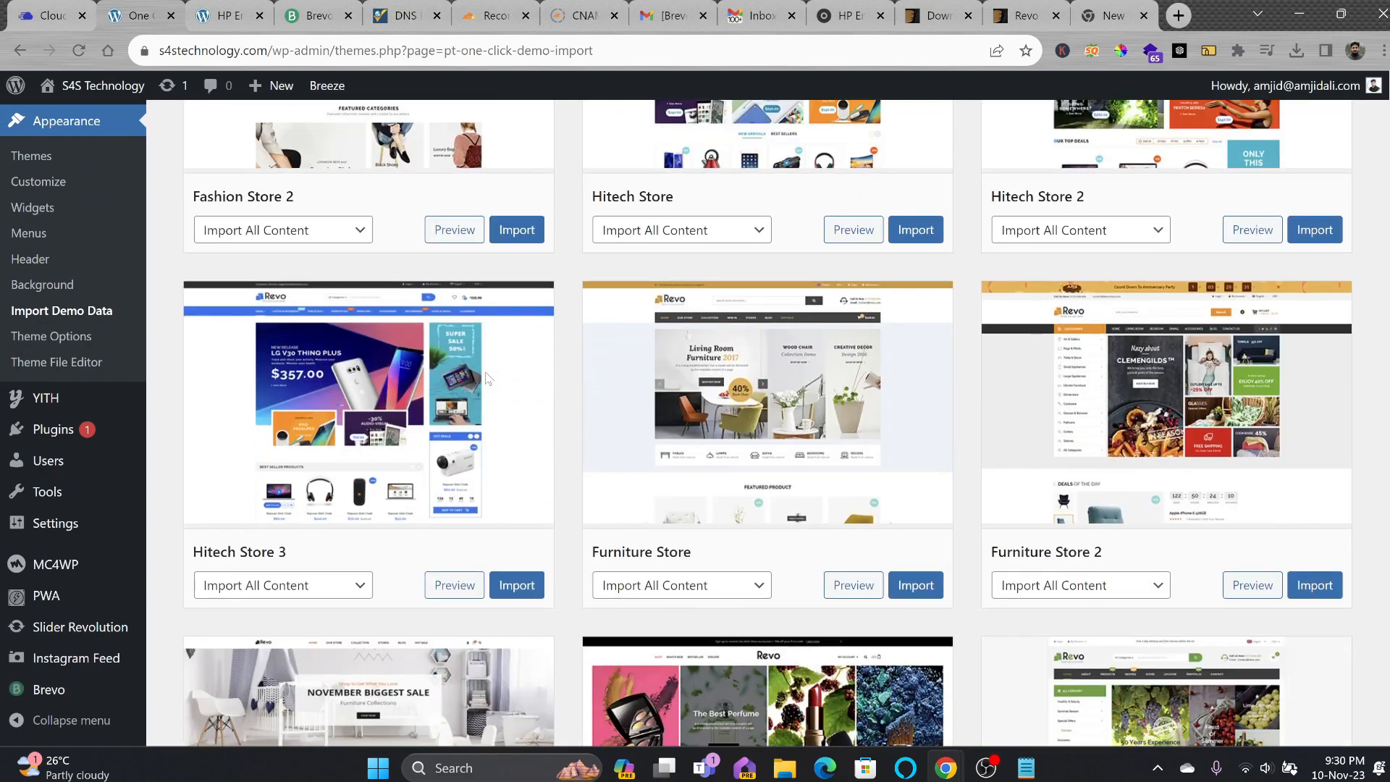
scroll(487, 377, down, 2)
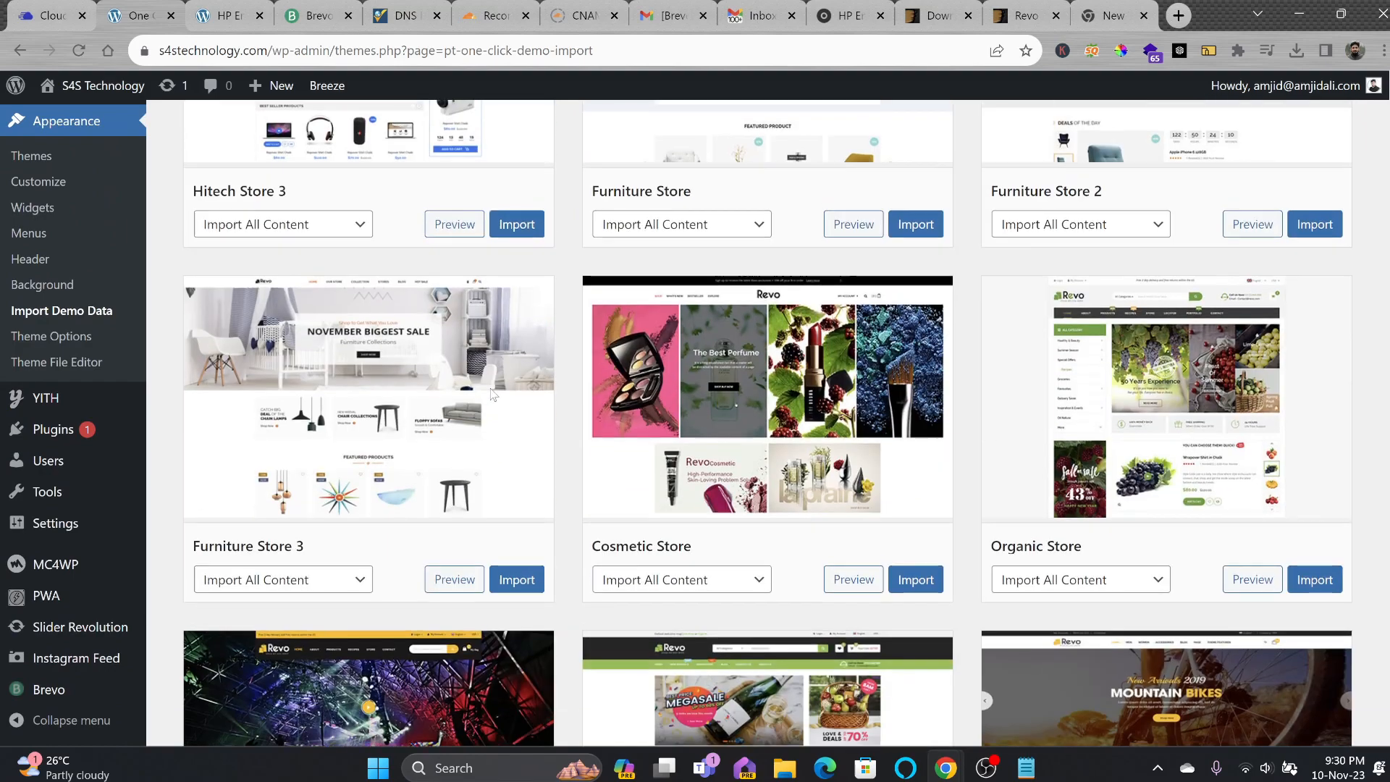
scroll(715, 451, up, 10)
scroll(714, 451, down, 1)
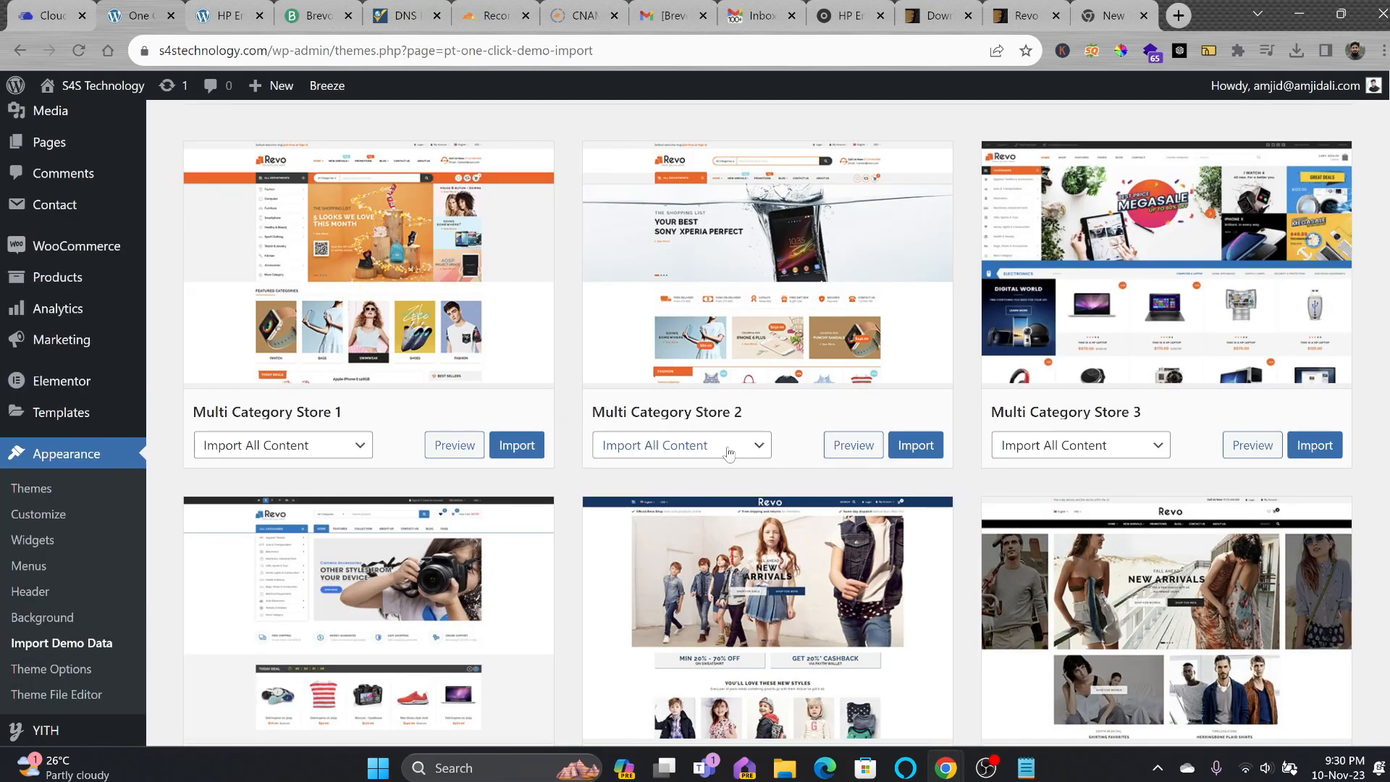
click(730, 452)
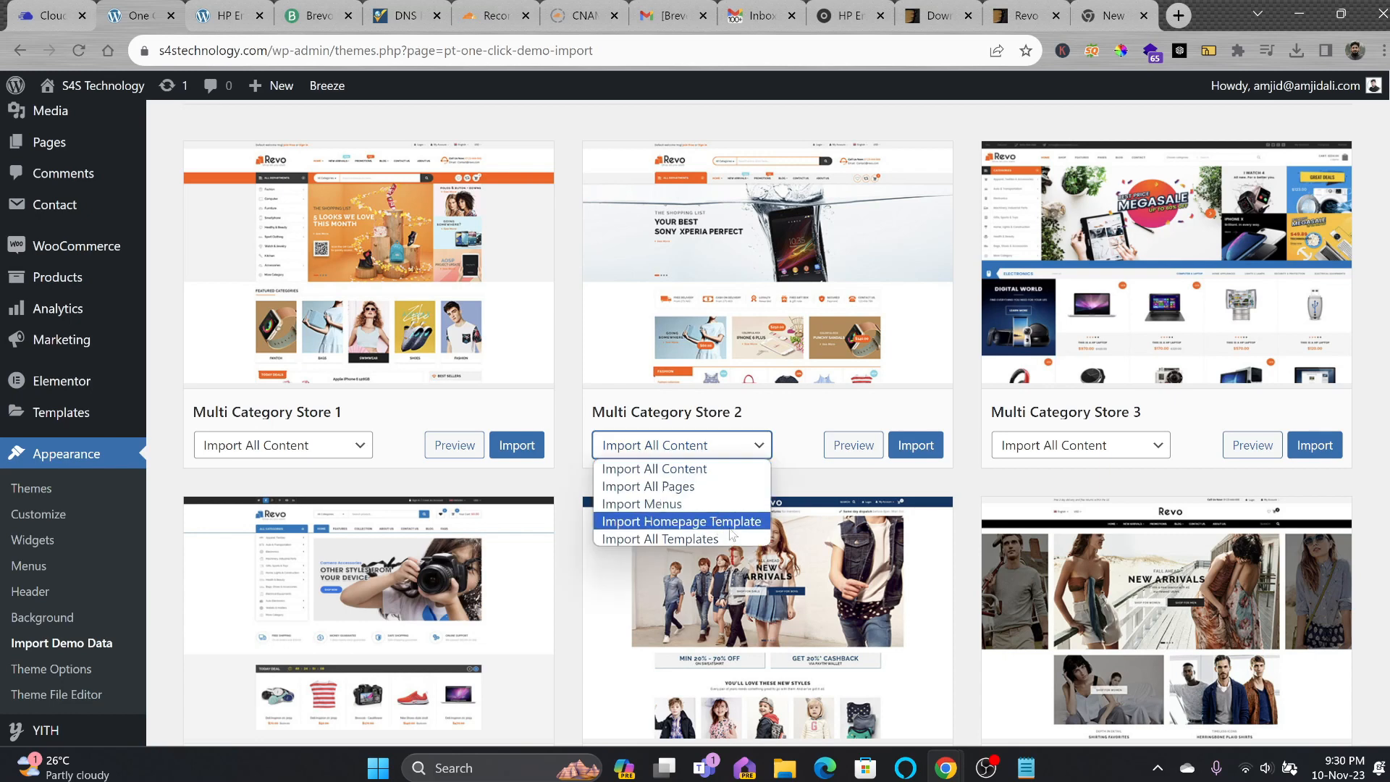
click(722, 478)
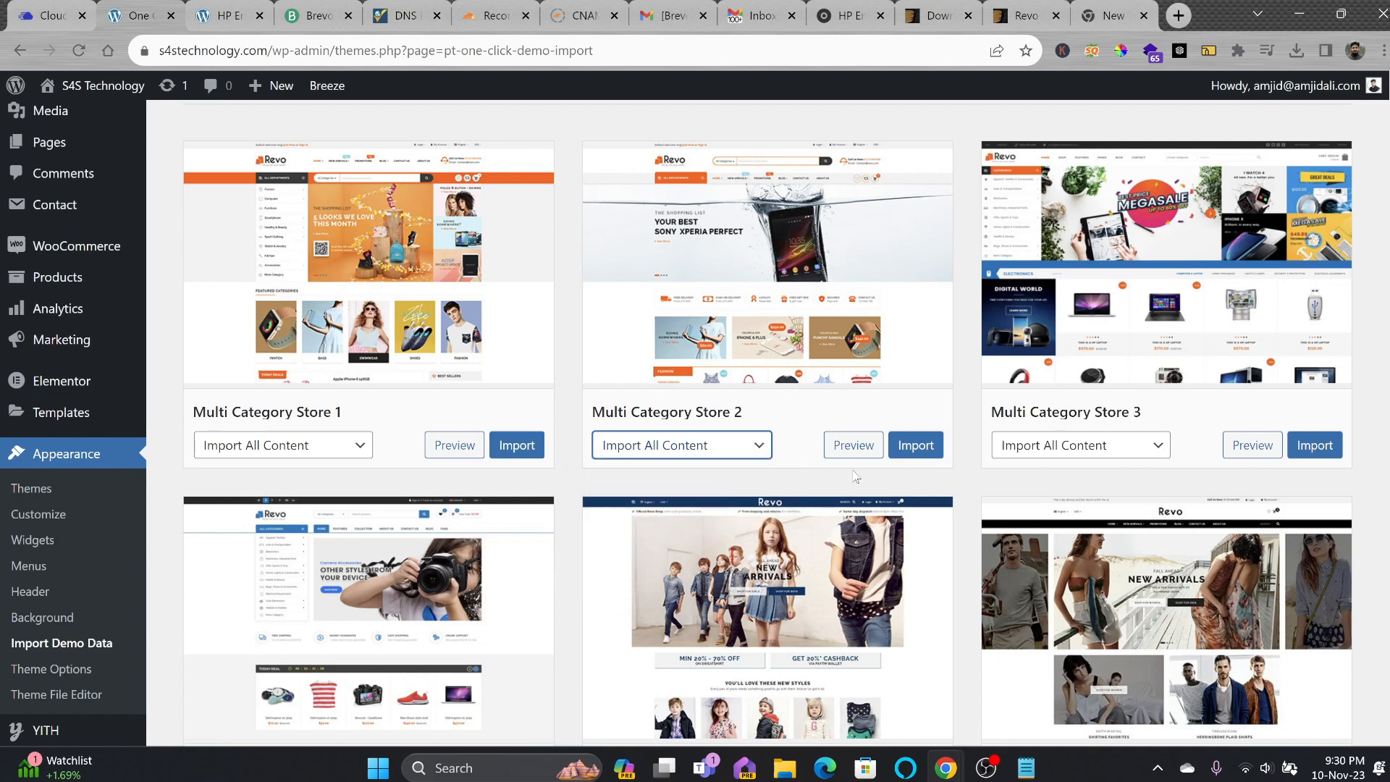
click(914, 446)
click(783, 585)
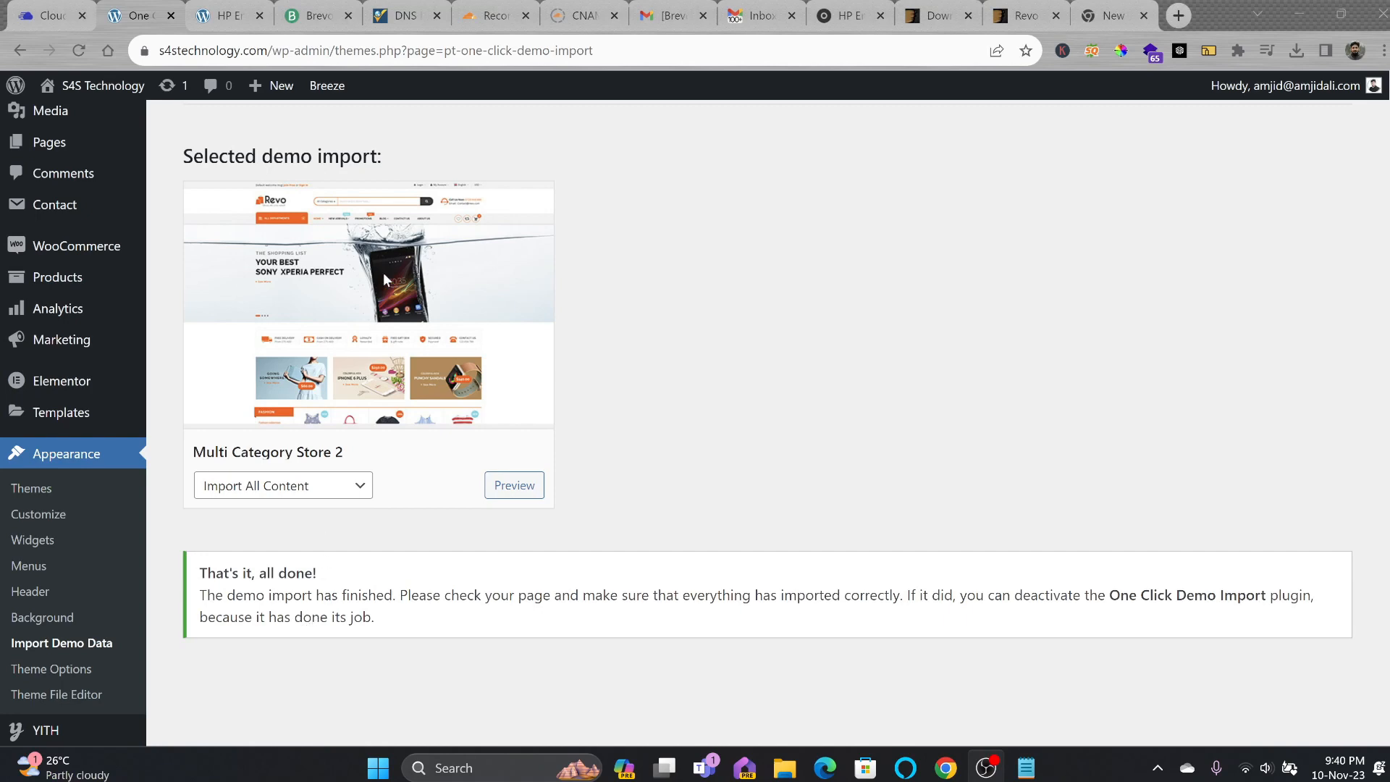
Reload the HP Envy product page and open the storefront homepage in its new Revo layout.
click(223, 26)
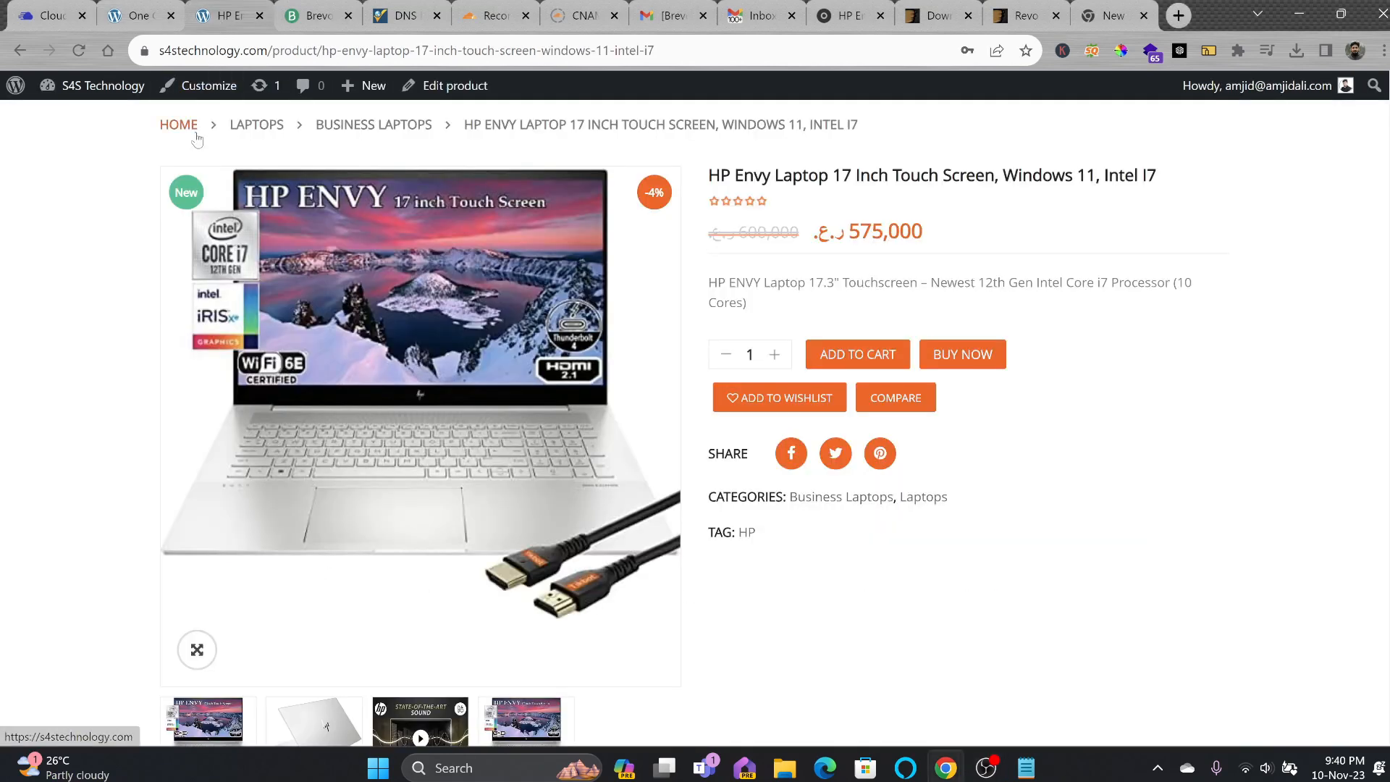
click(84, 48)
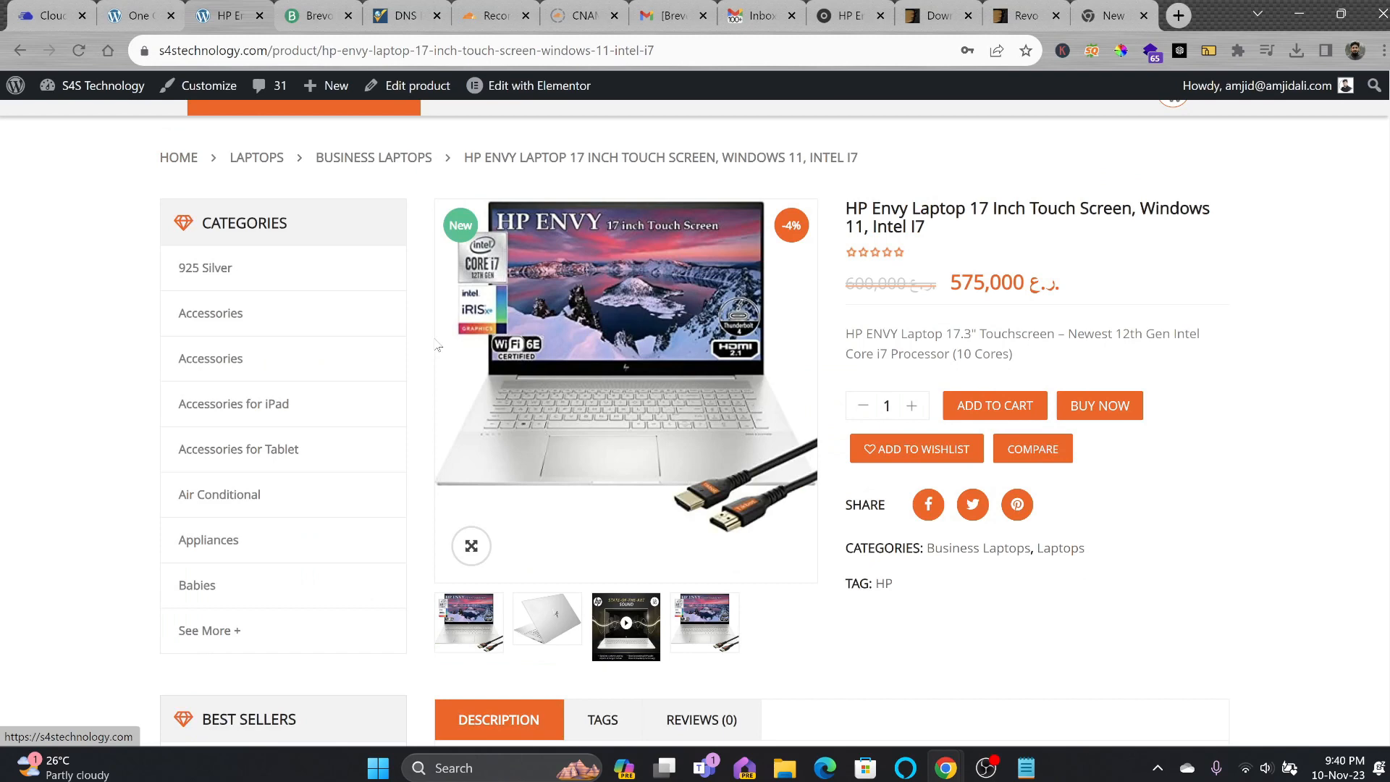
scroll(341, 334, up, 1)
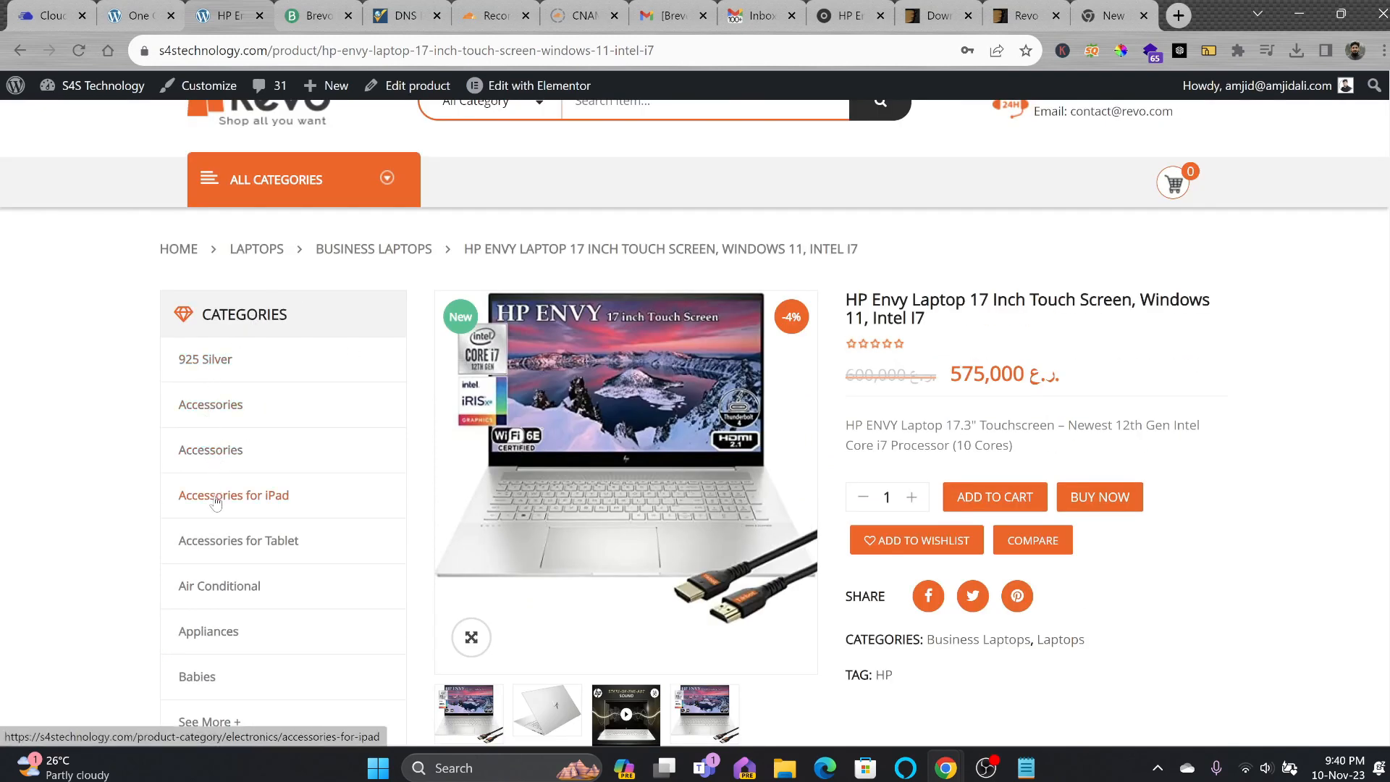
scroll(440, 507, down, 4)
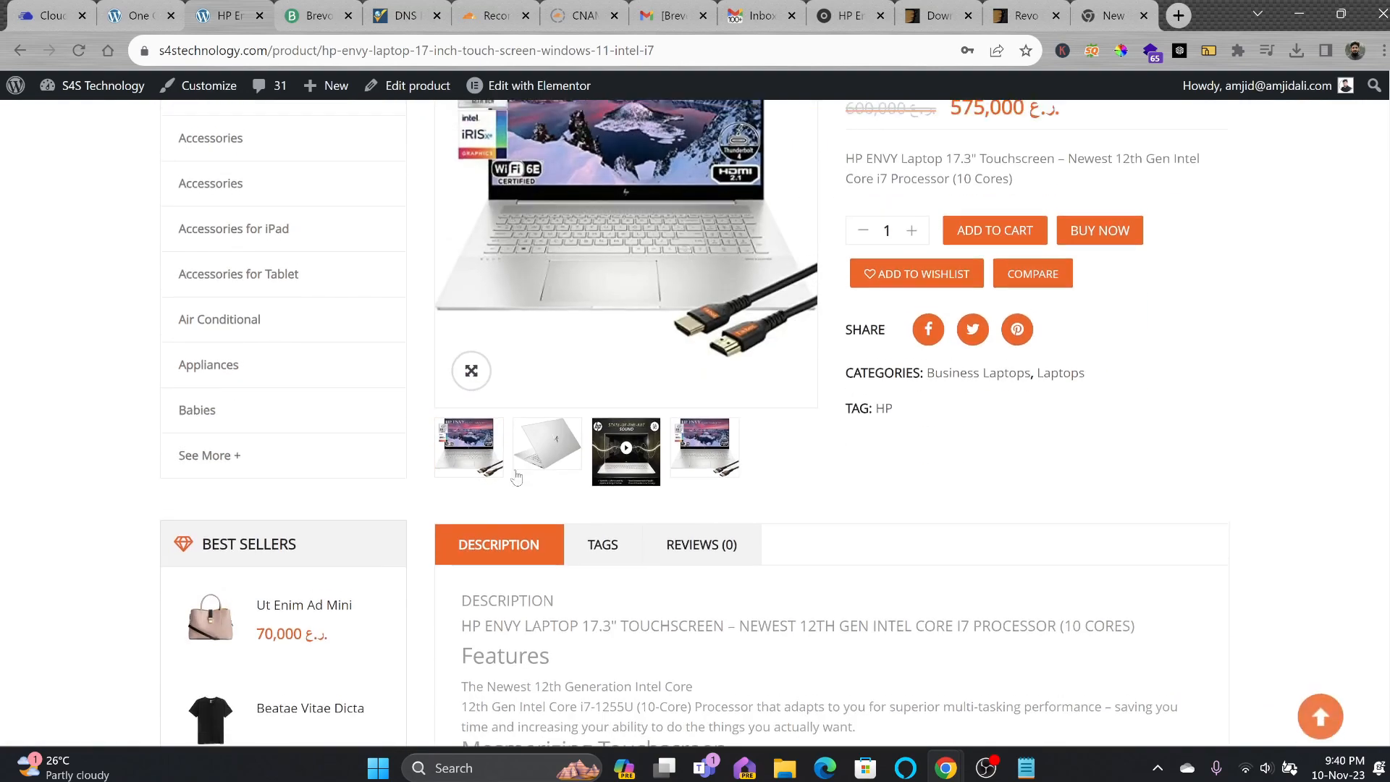
scroll(454, 325, up, 5)
click(257, 197)
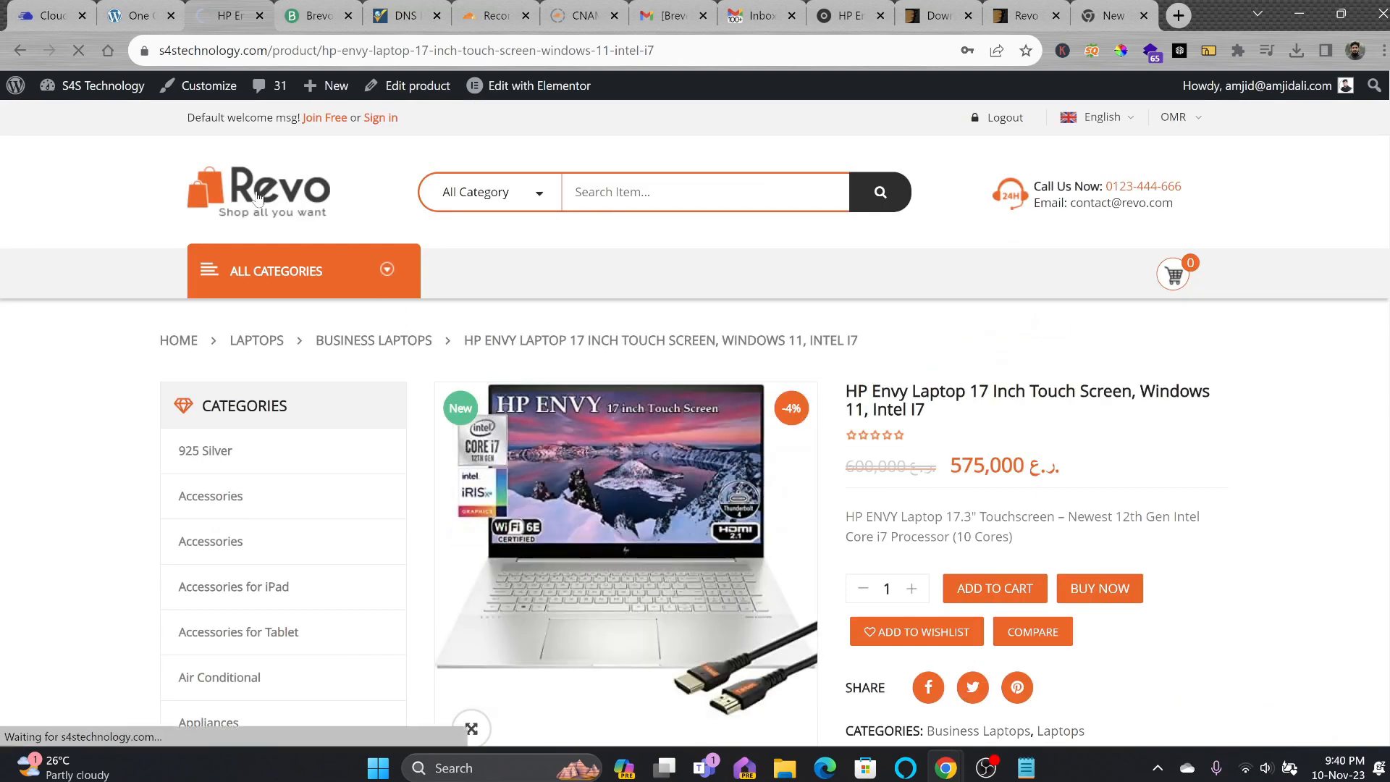
Copy the homepage slider image and go to canva.com in a new tab.
scroll(596, 366, down, 3)
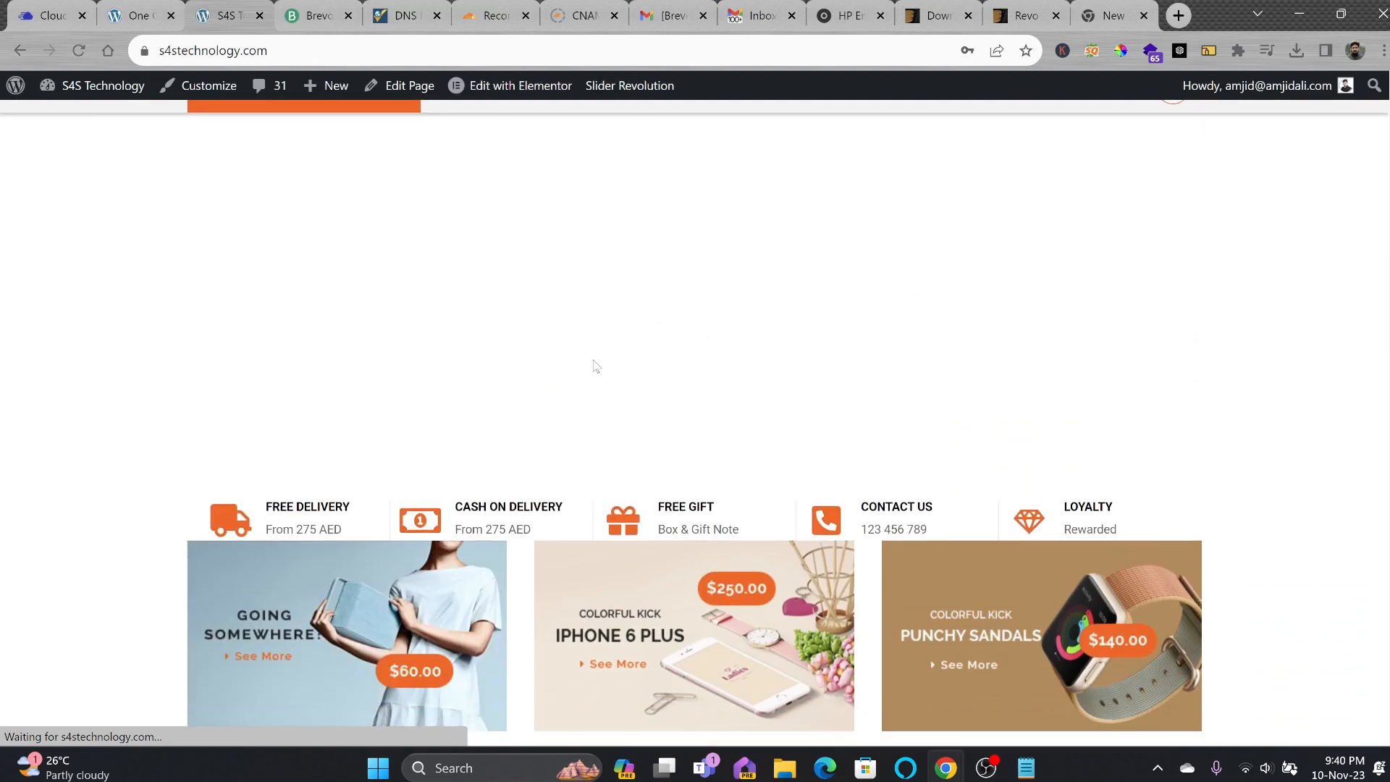
scroll(596, 367, down, 7)
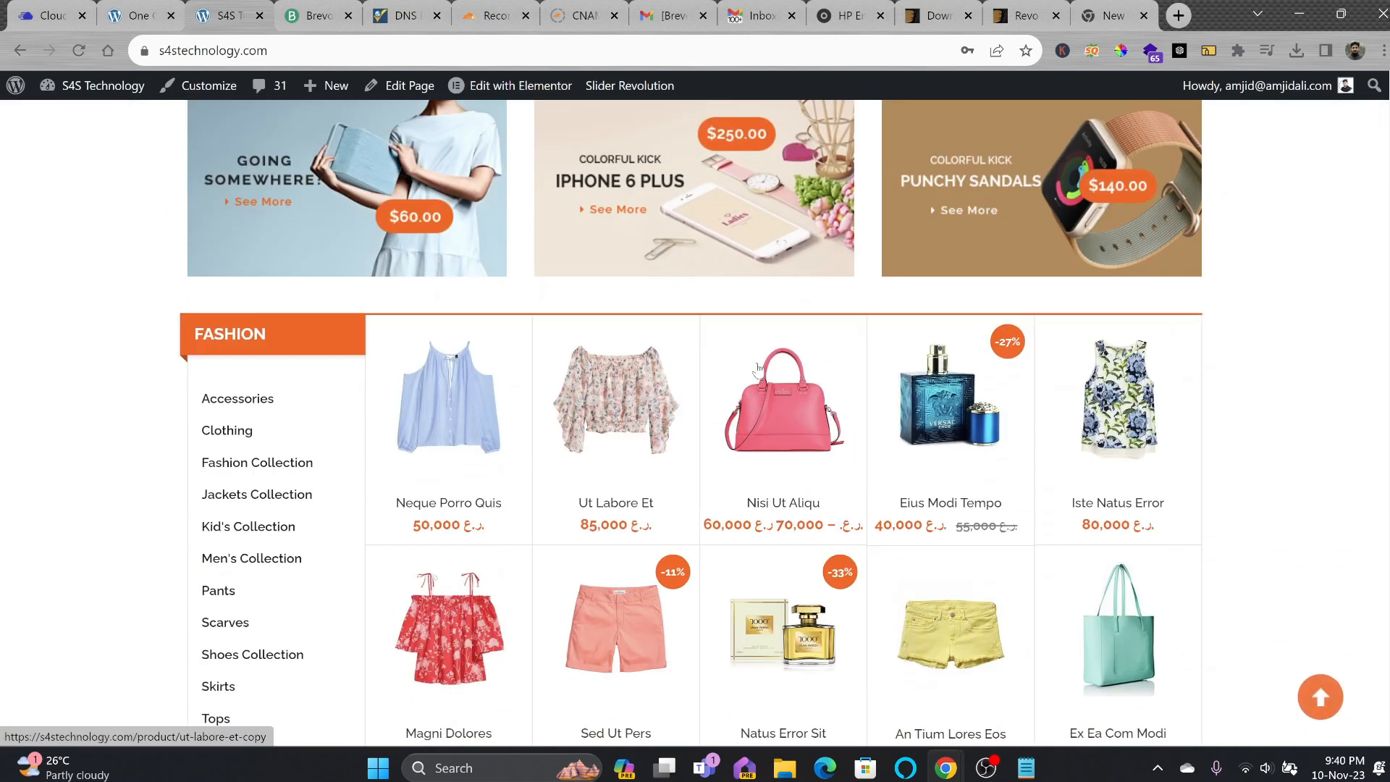
scroll(758, 368, down, 10)
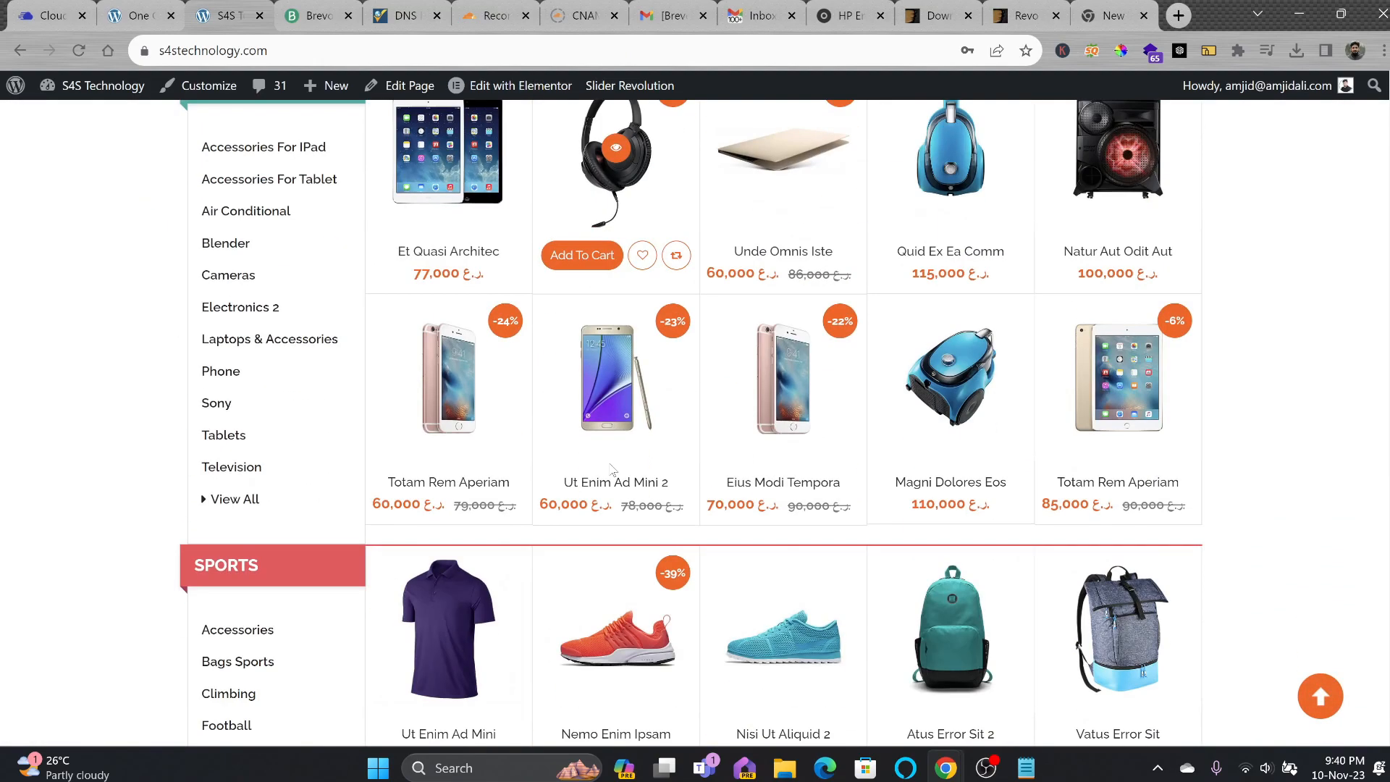
scroll(610, 469, down, 14)
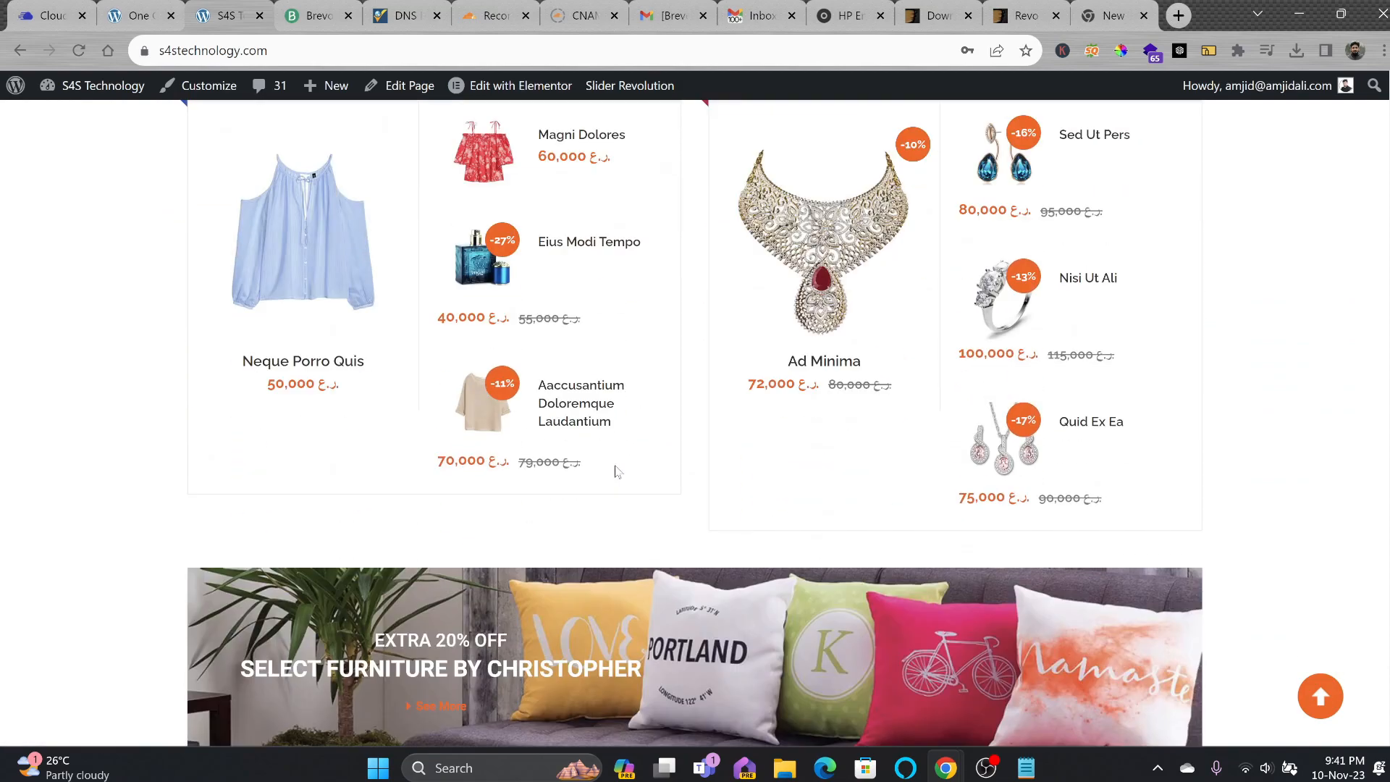
scroll(616, 471, down, 3)
scroll(621, 398, down, 1)
scroll(635, 381, up, 2)
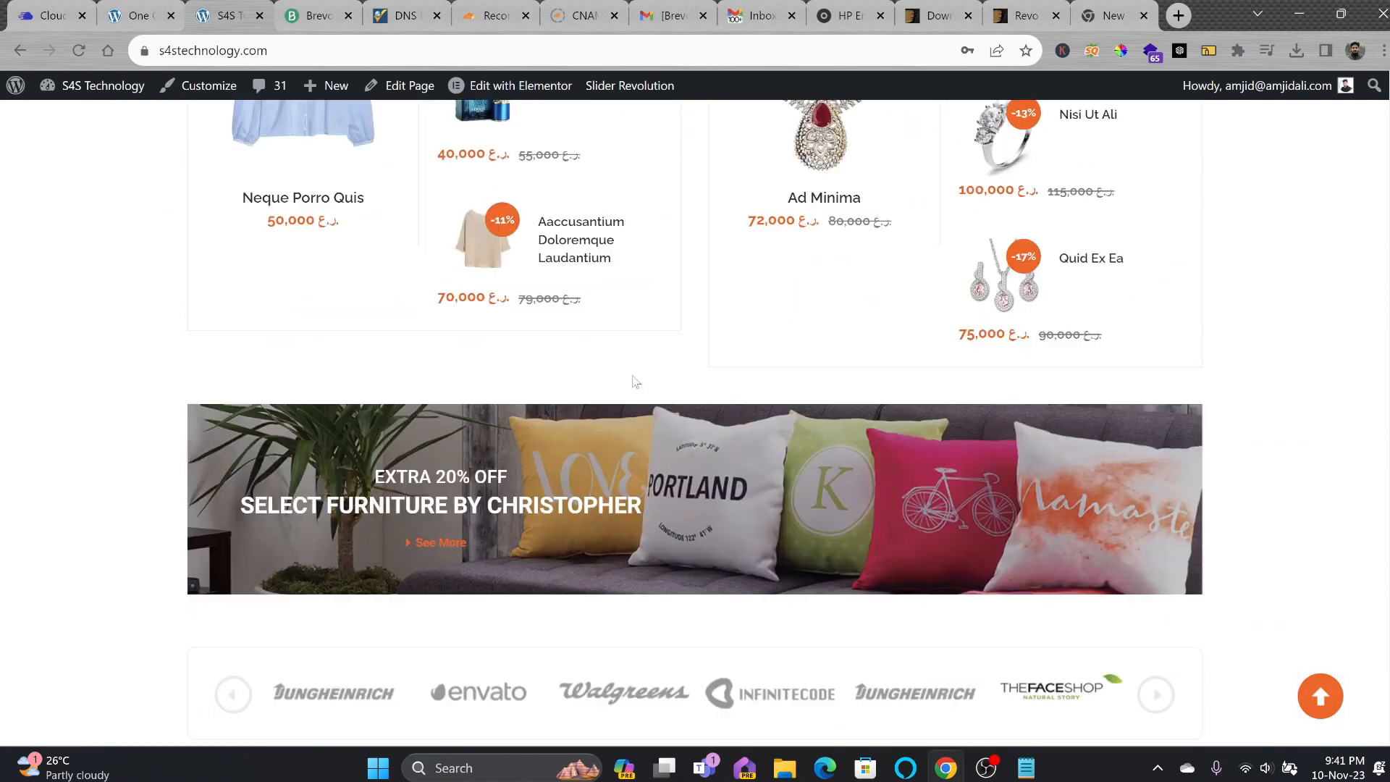
scroll(635, 381, up, 20)
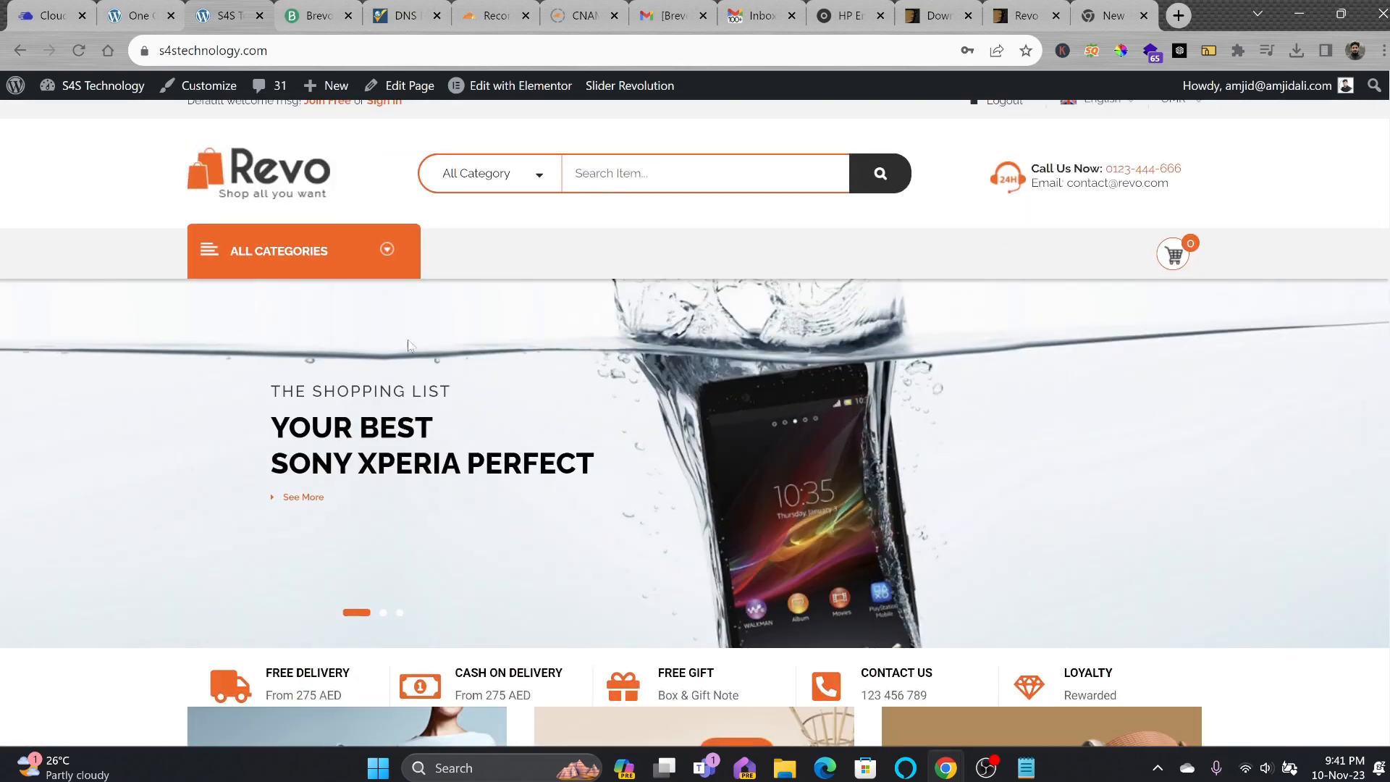
right_click(268, 181)
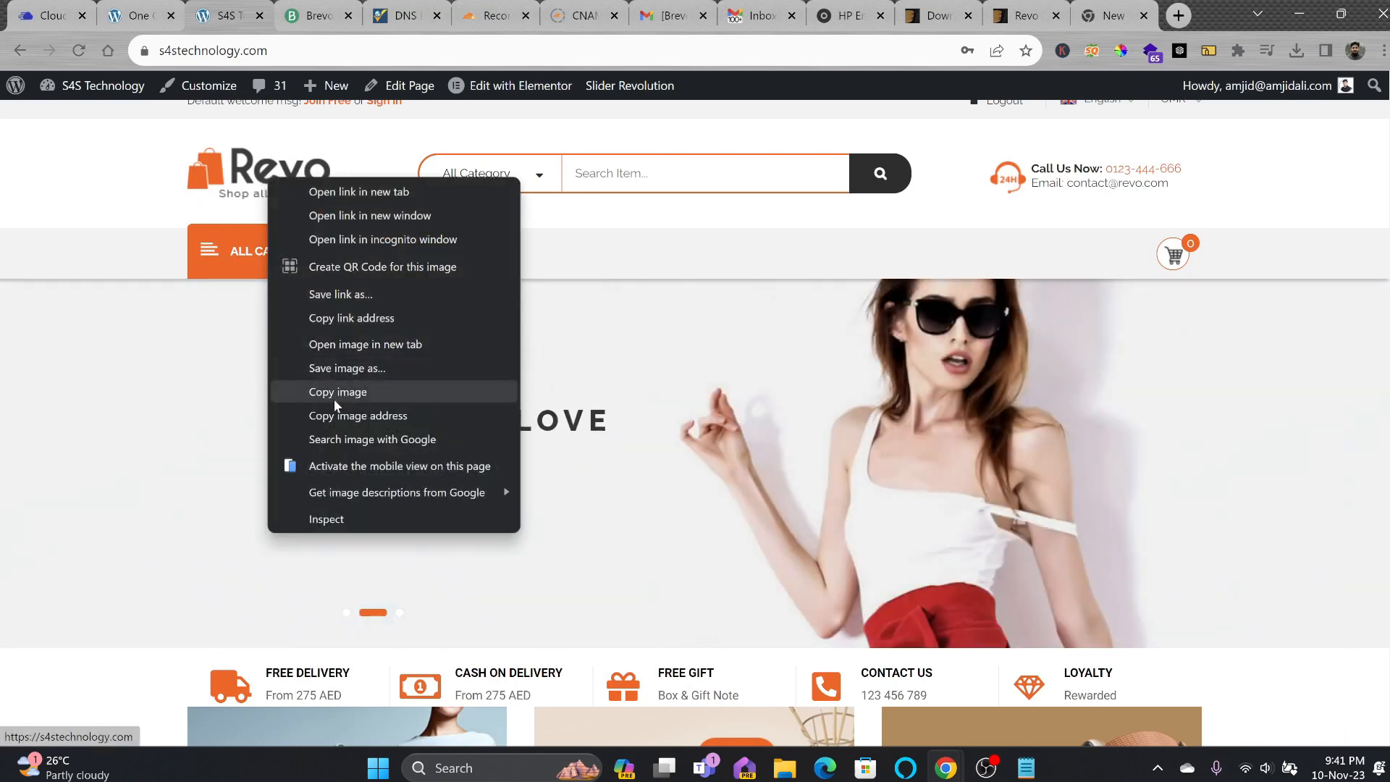
click(335, 392)
click(1188, 19)
key(Return)
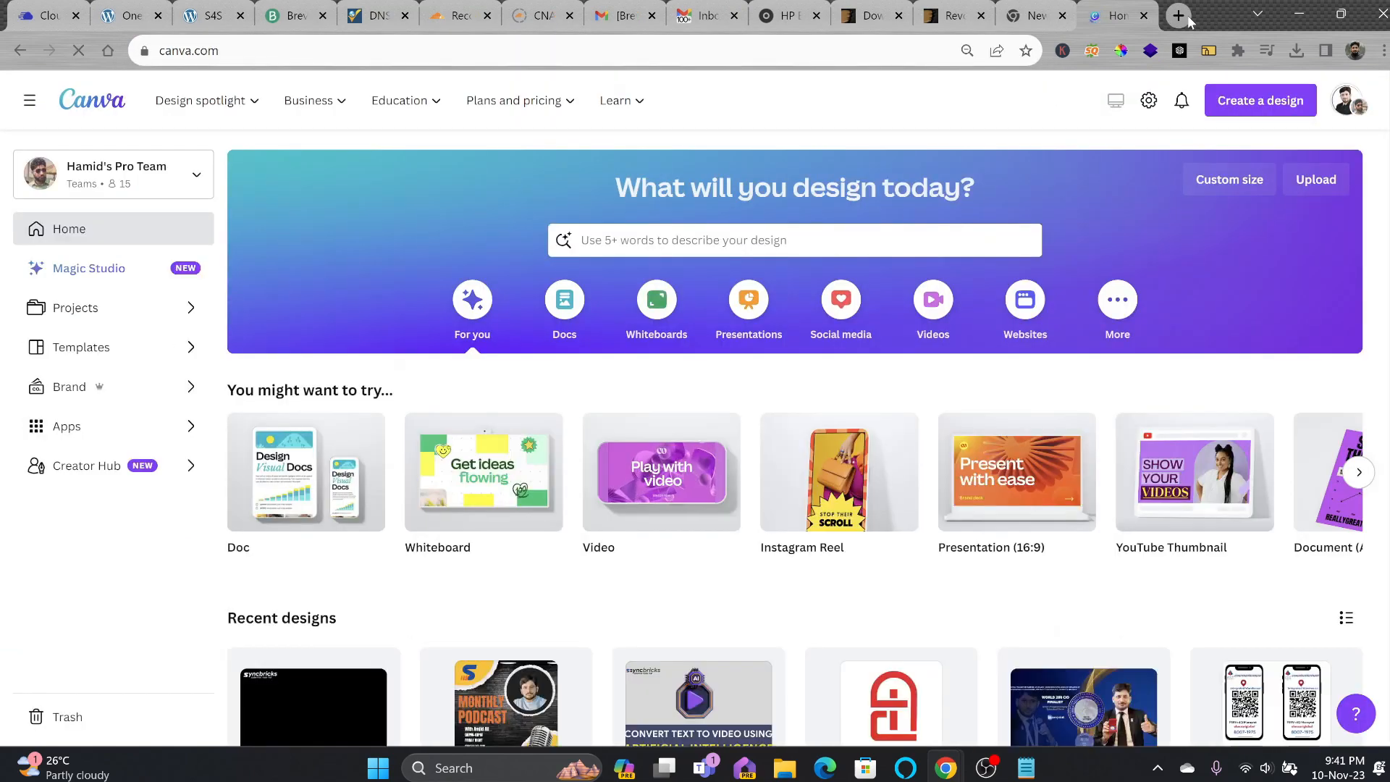
Switch to the purple S4S Rectangular Logo design tab and look it over.
scroll(926, 294, down, 5)
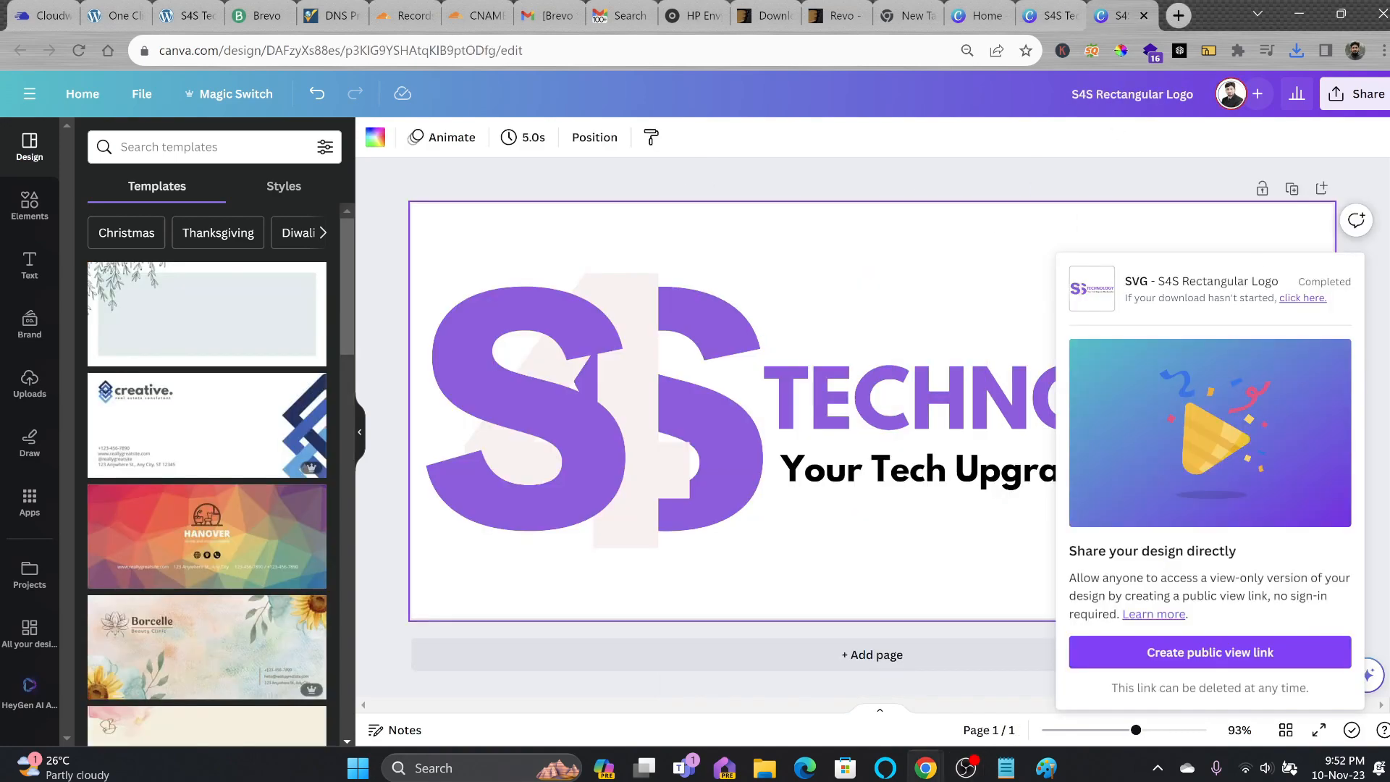
key(ctrl+Tab)
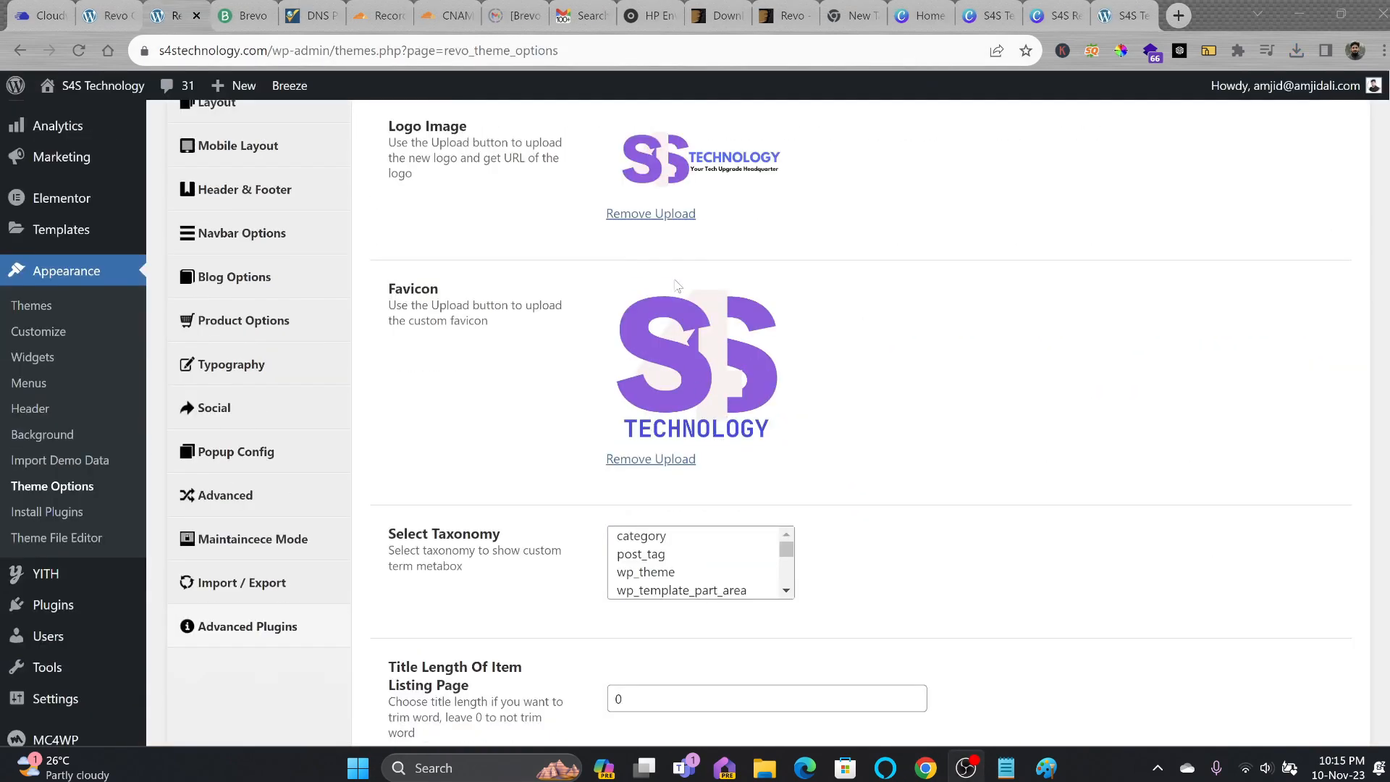
scroll(675, 284, up, 4)
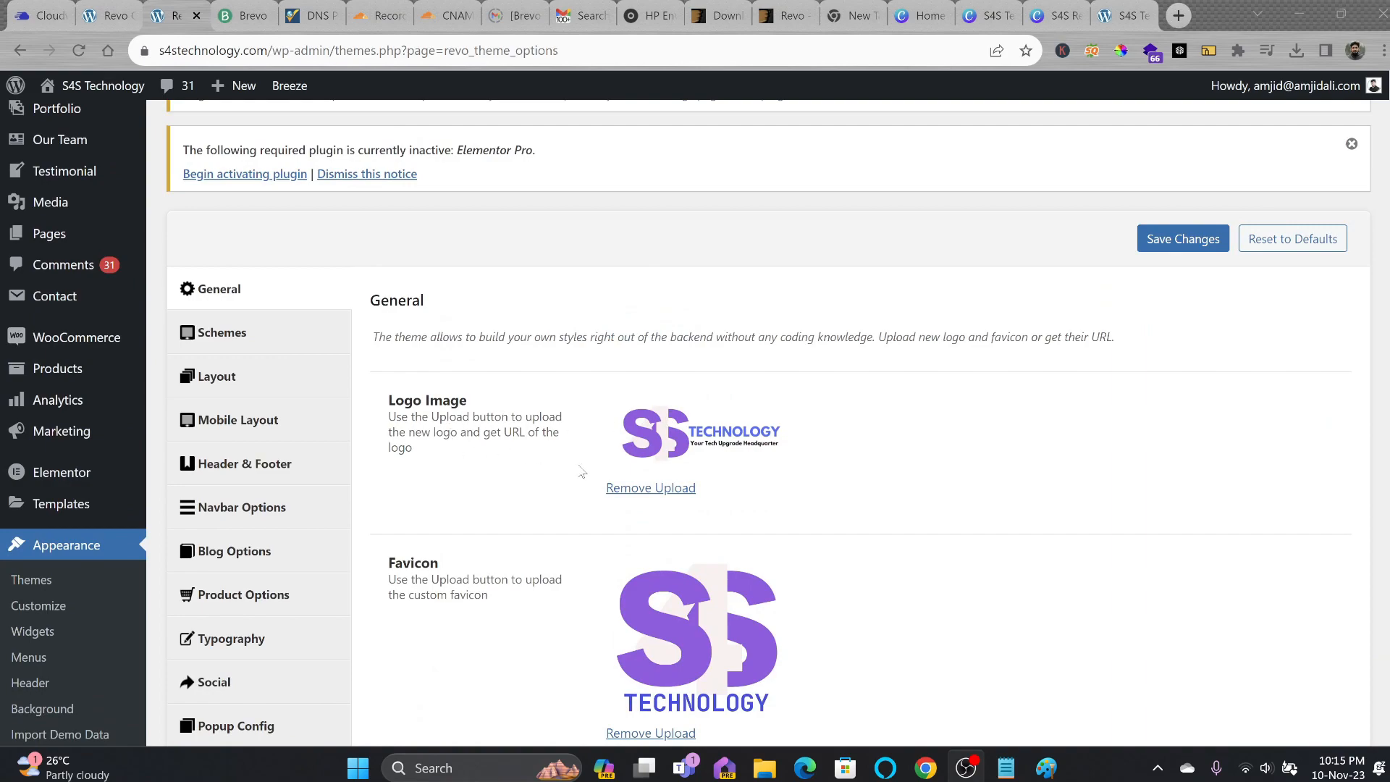
Review the S4S logo and favicon in Theme Options, then load the storefront homepage.
scroll(590, 486, down, 3)
scroll(676, 450, down, 5)
scroll(1247, 291, up, 6)
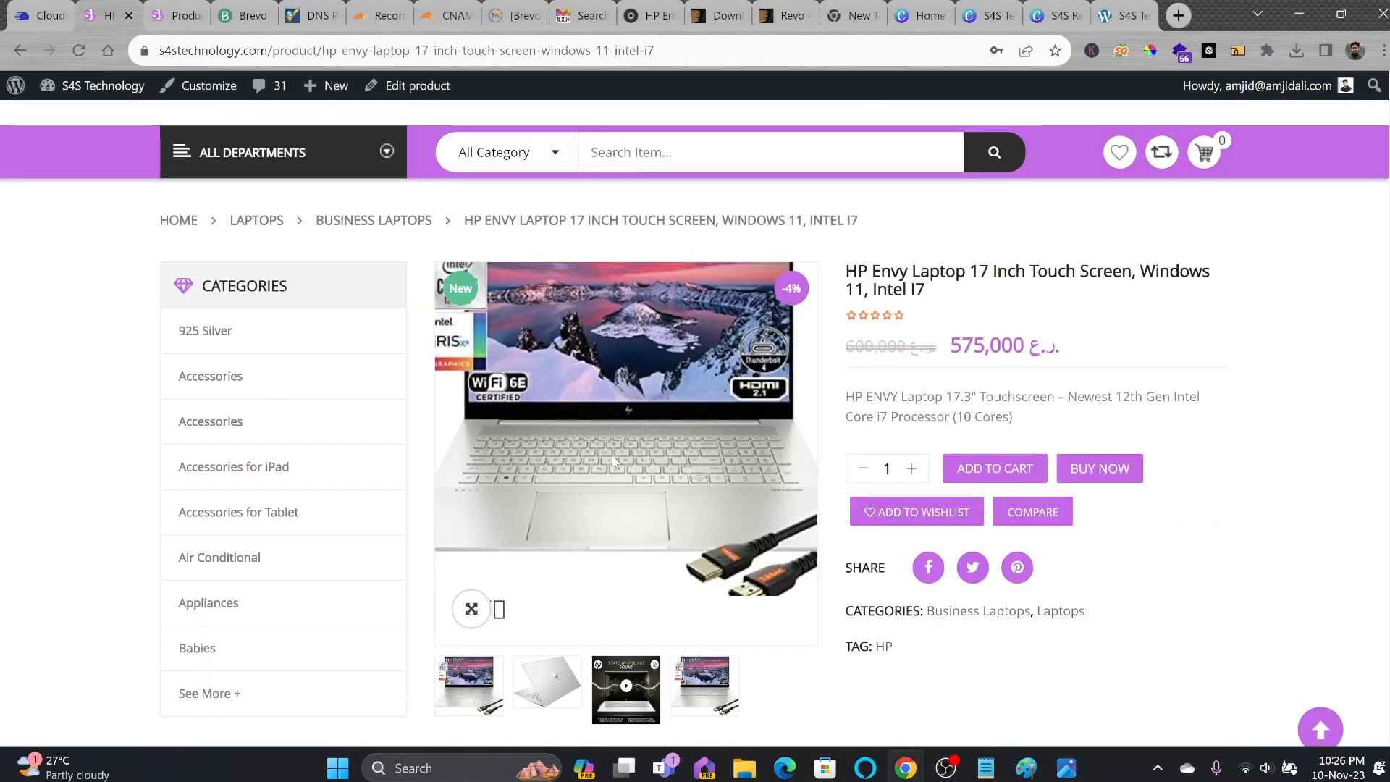
scroll(612, 455, up, 3)
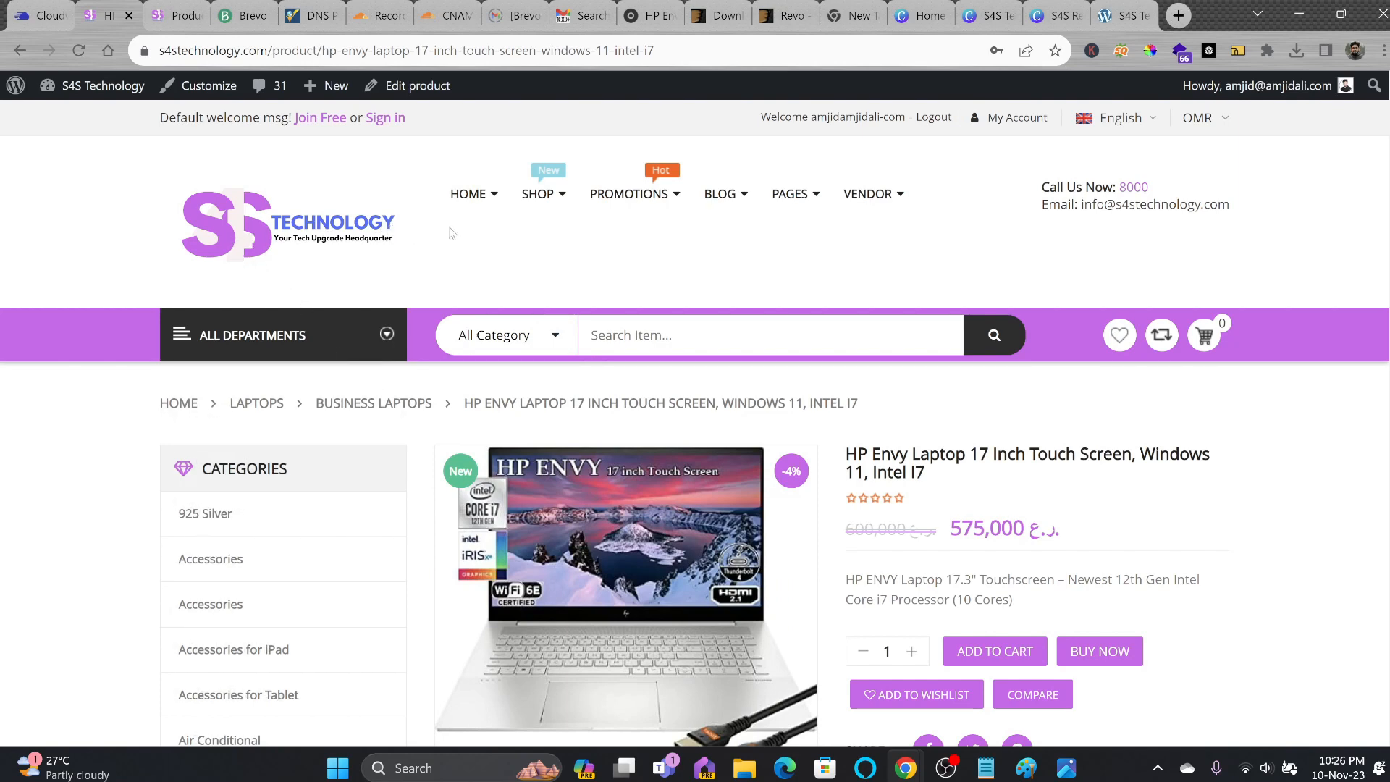
scroll(529, 295, down, 2)
scroll(478, 246, up, 2)
click(294, 236)
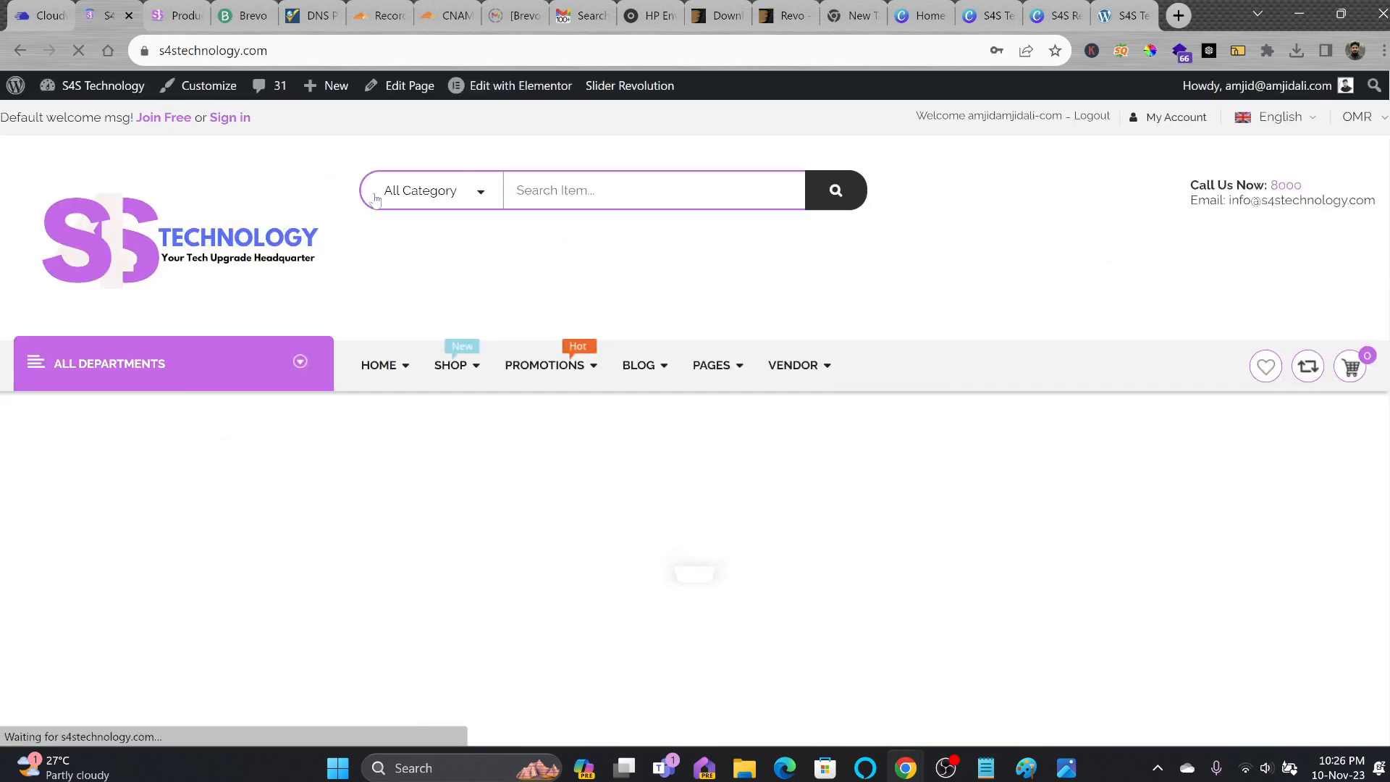
mouse_move(517, 88)
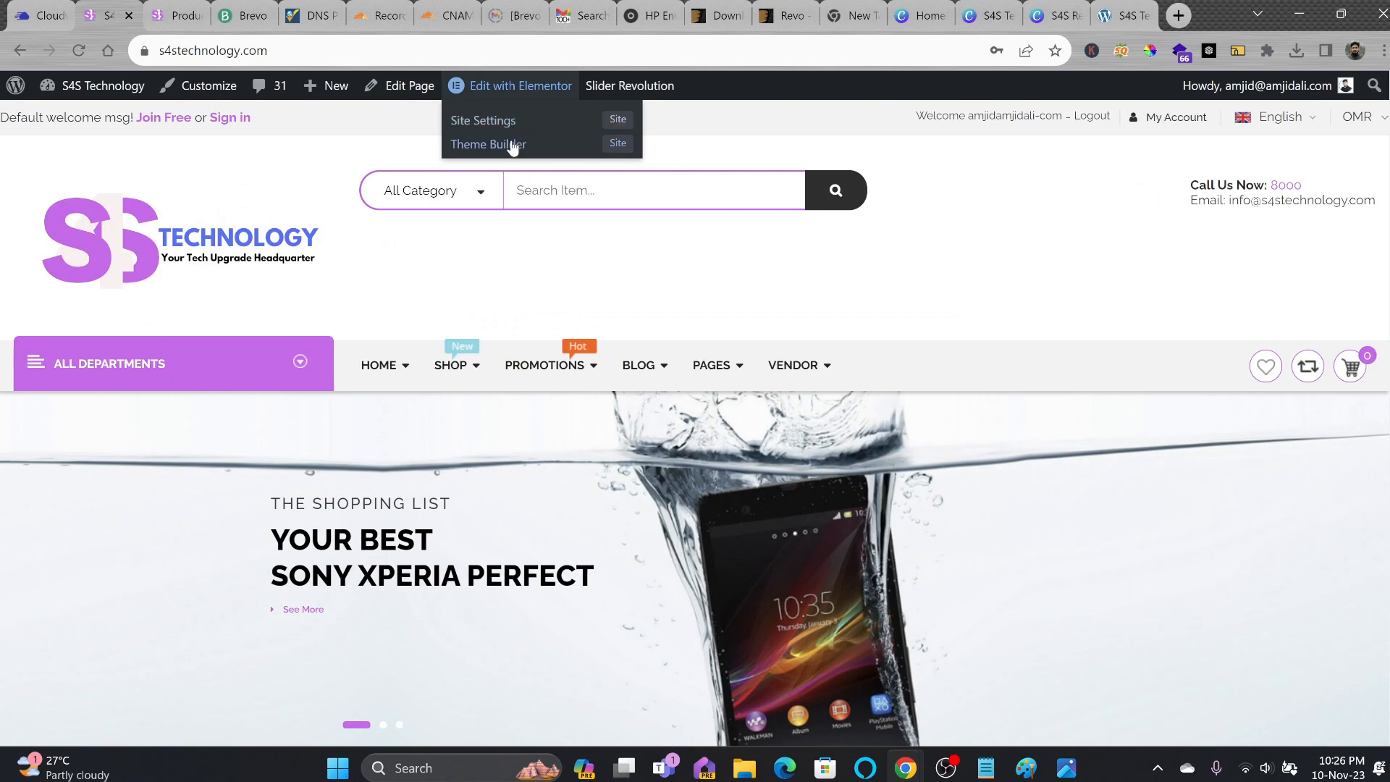
Inspect the homepage slider and GOING SOMEWHERE banner image in the Elementor editor.
click(624, 127)
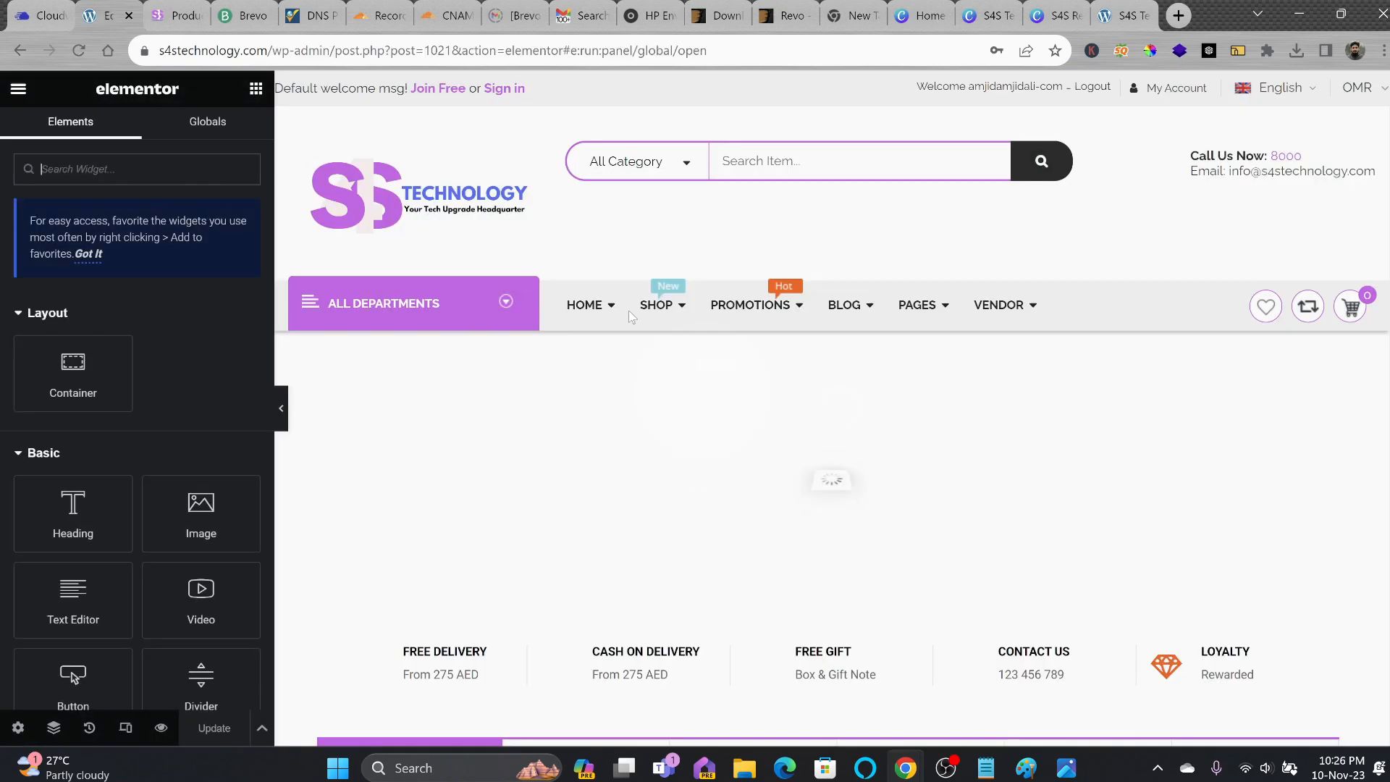
scroll(566, 403, down, 1)
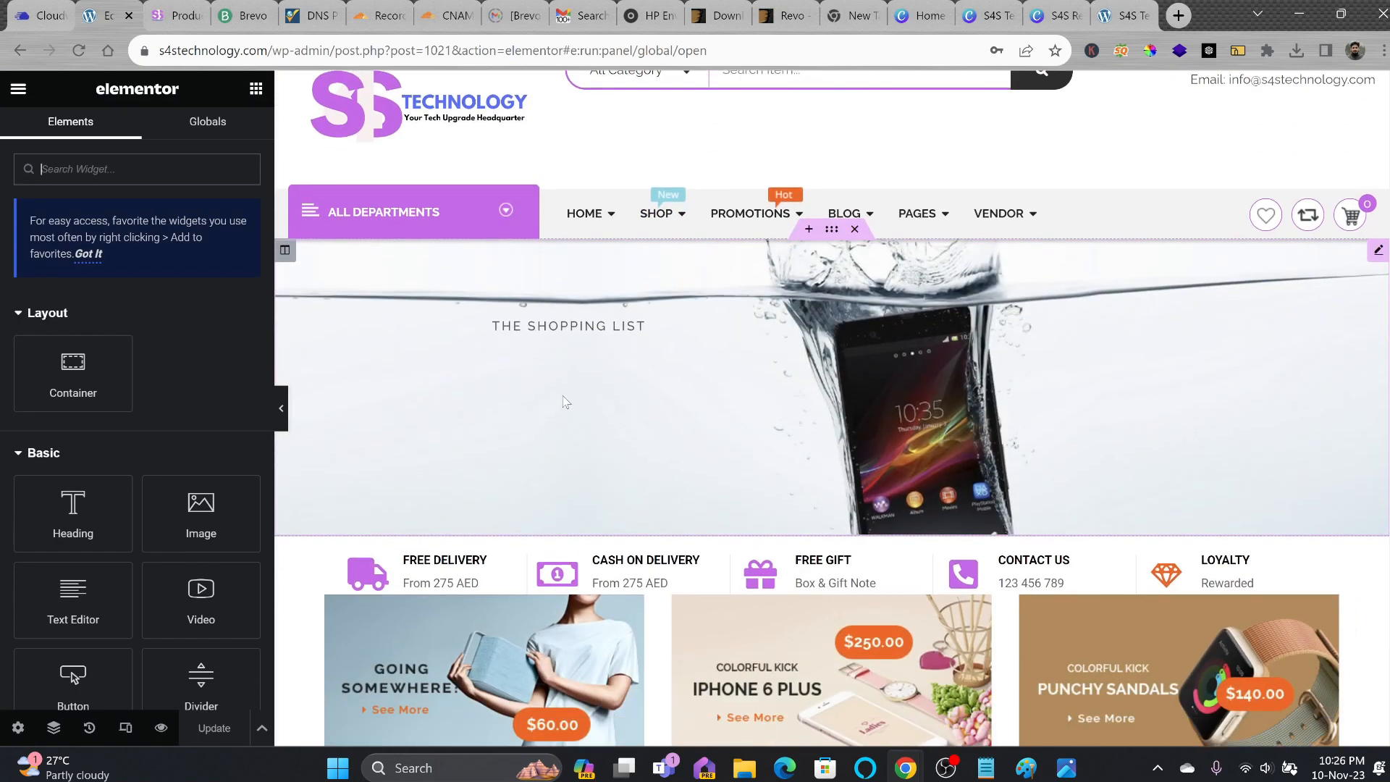
click(566, 403)
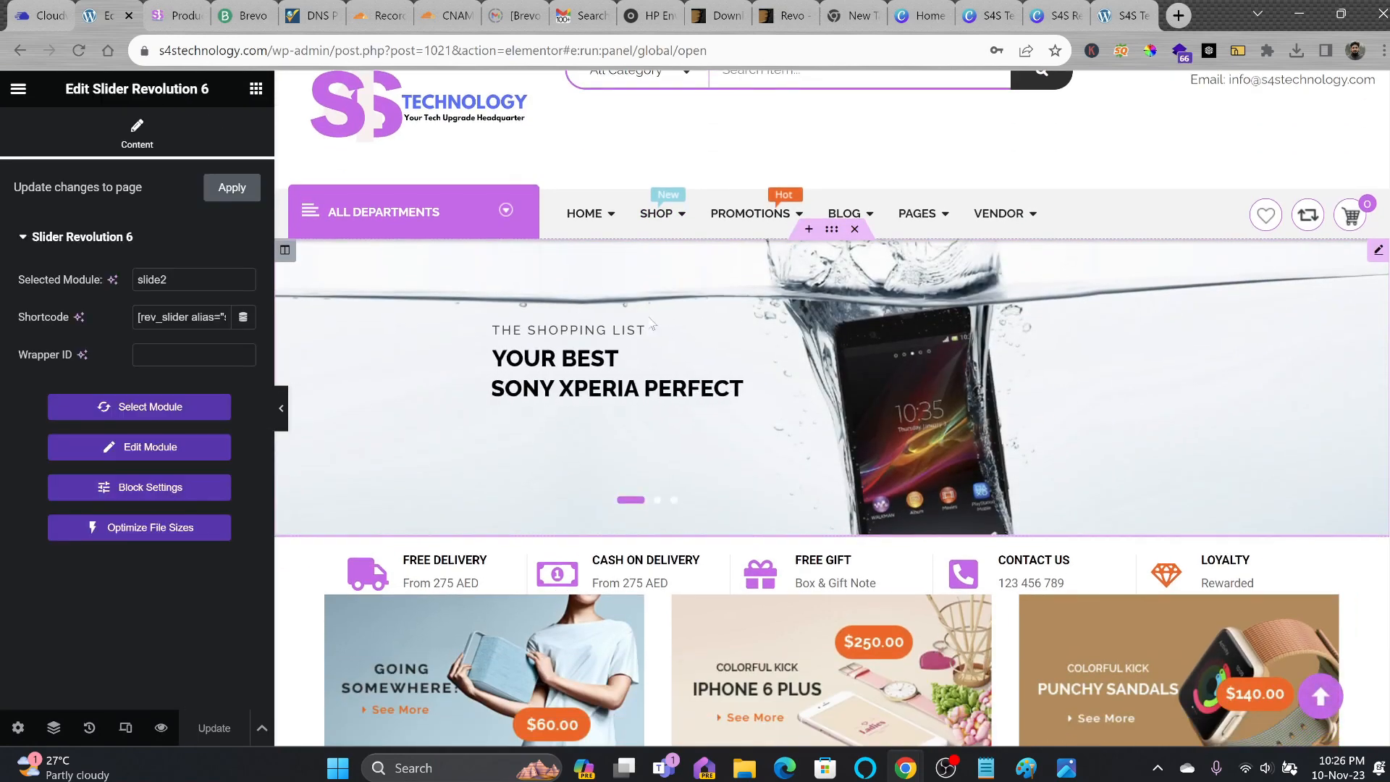
scroll(868, 376, down, 1)
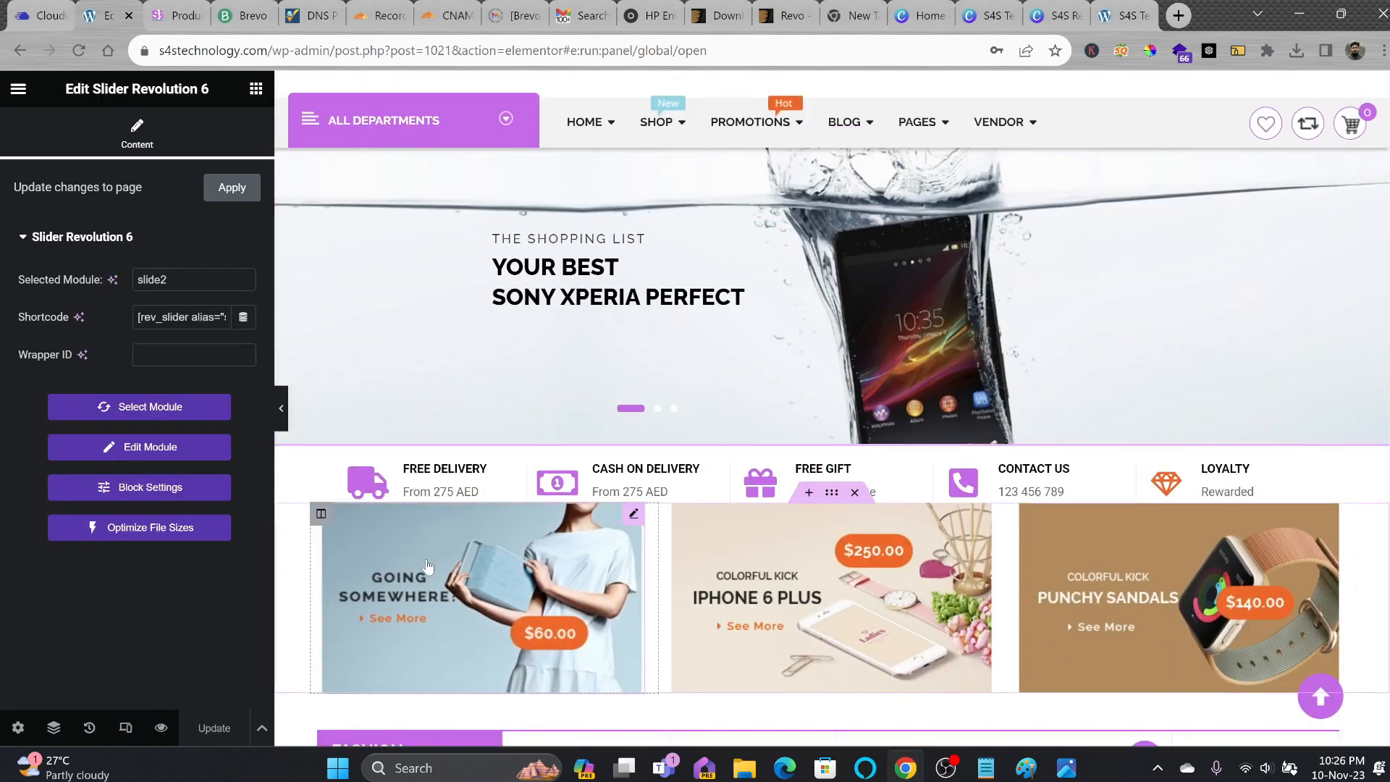
click(429, 564)
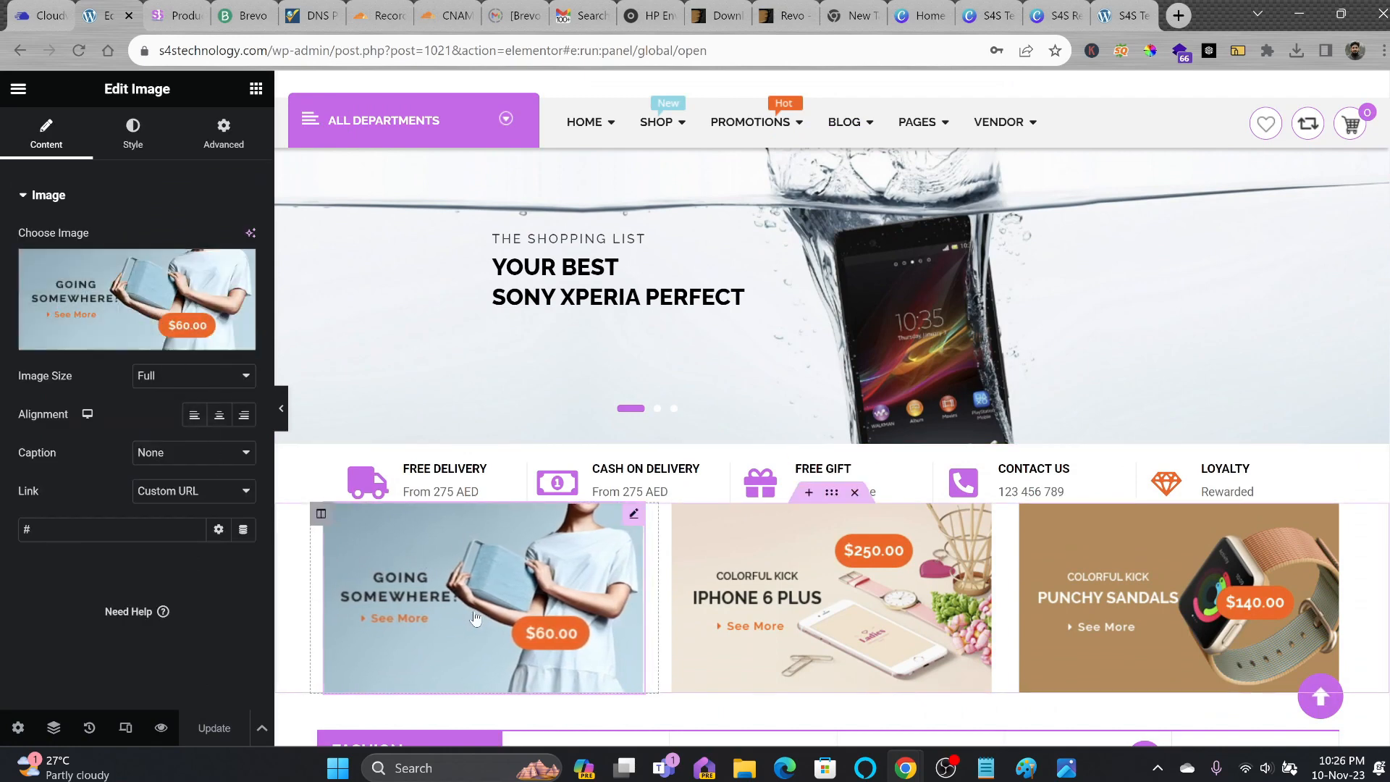
click(171, 293)
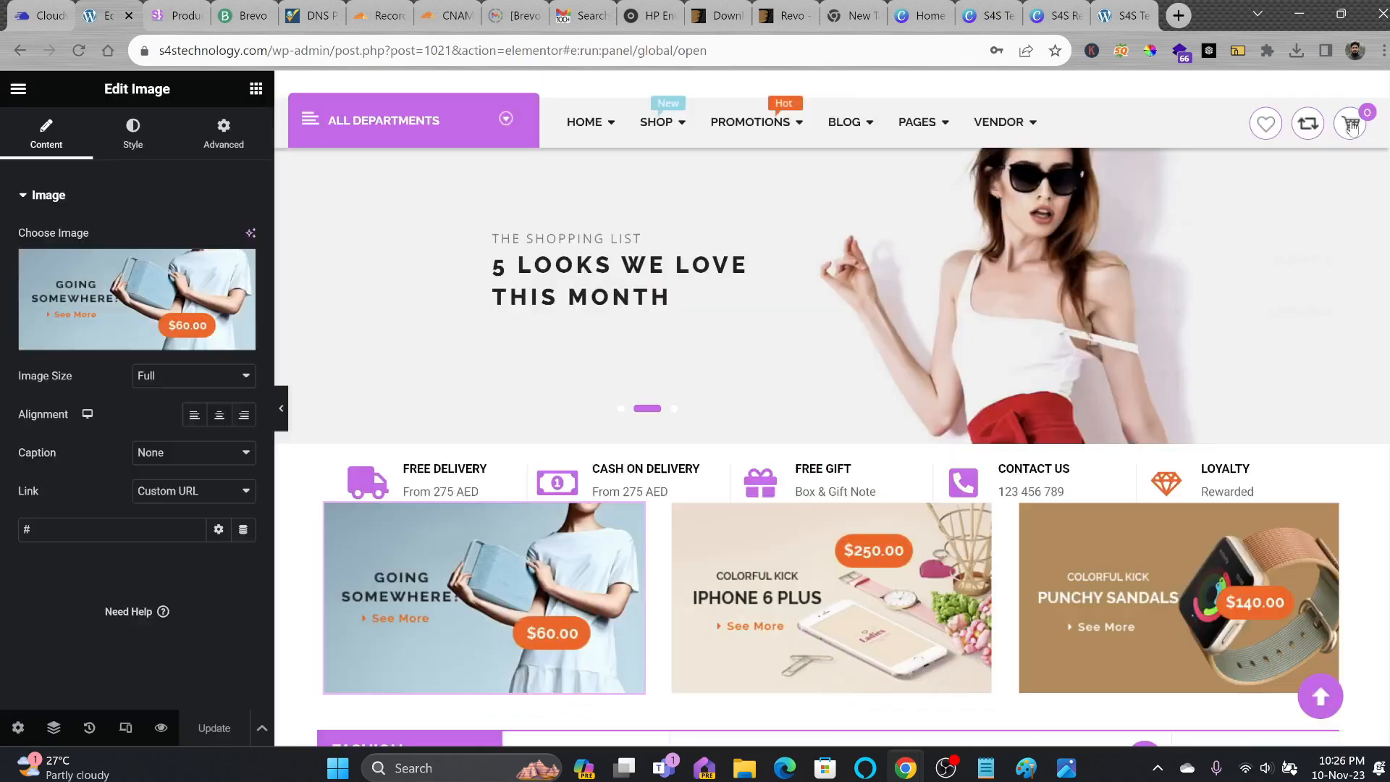
scroll(911, 395, down, 15)
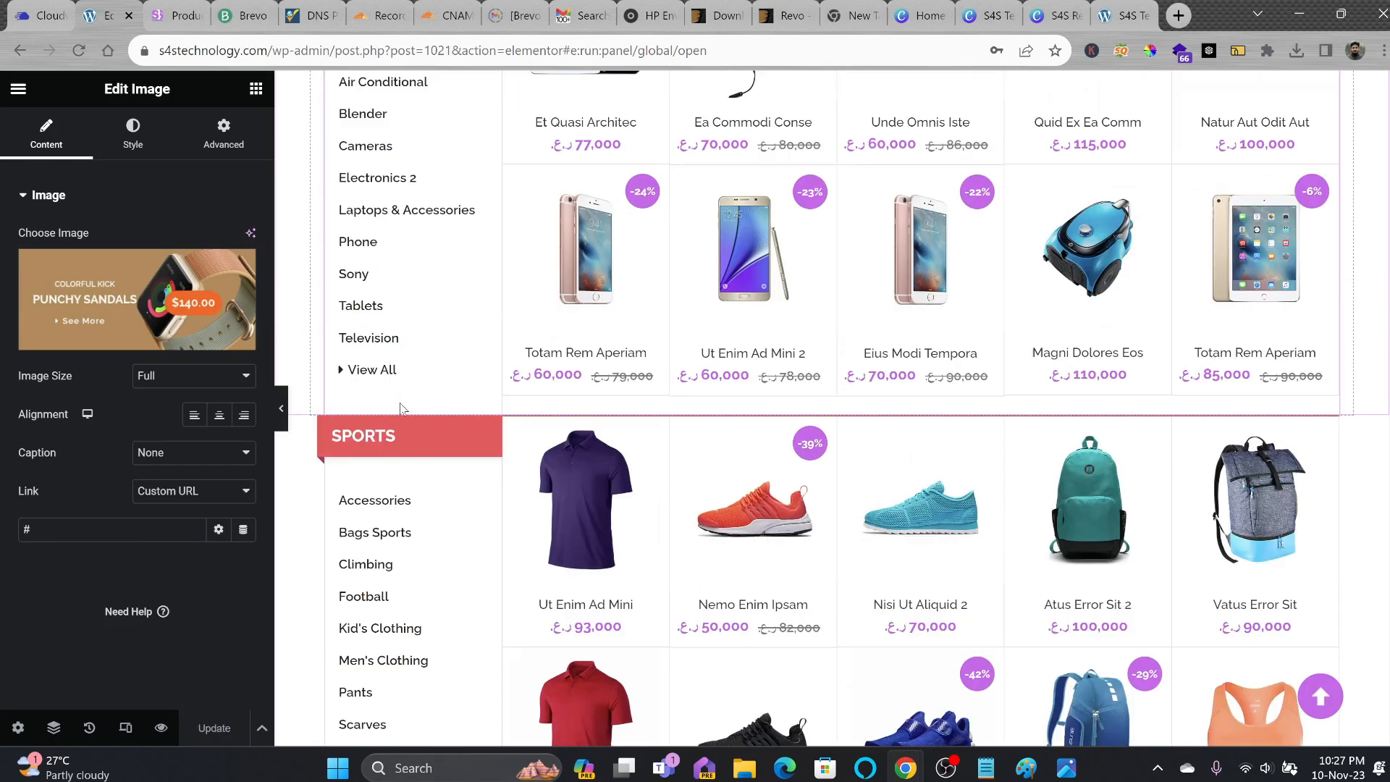
scroll(912, 394, up, 15)
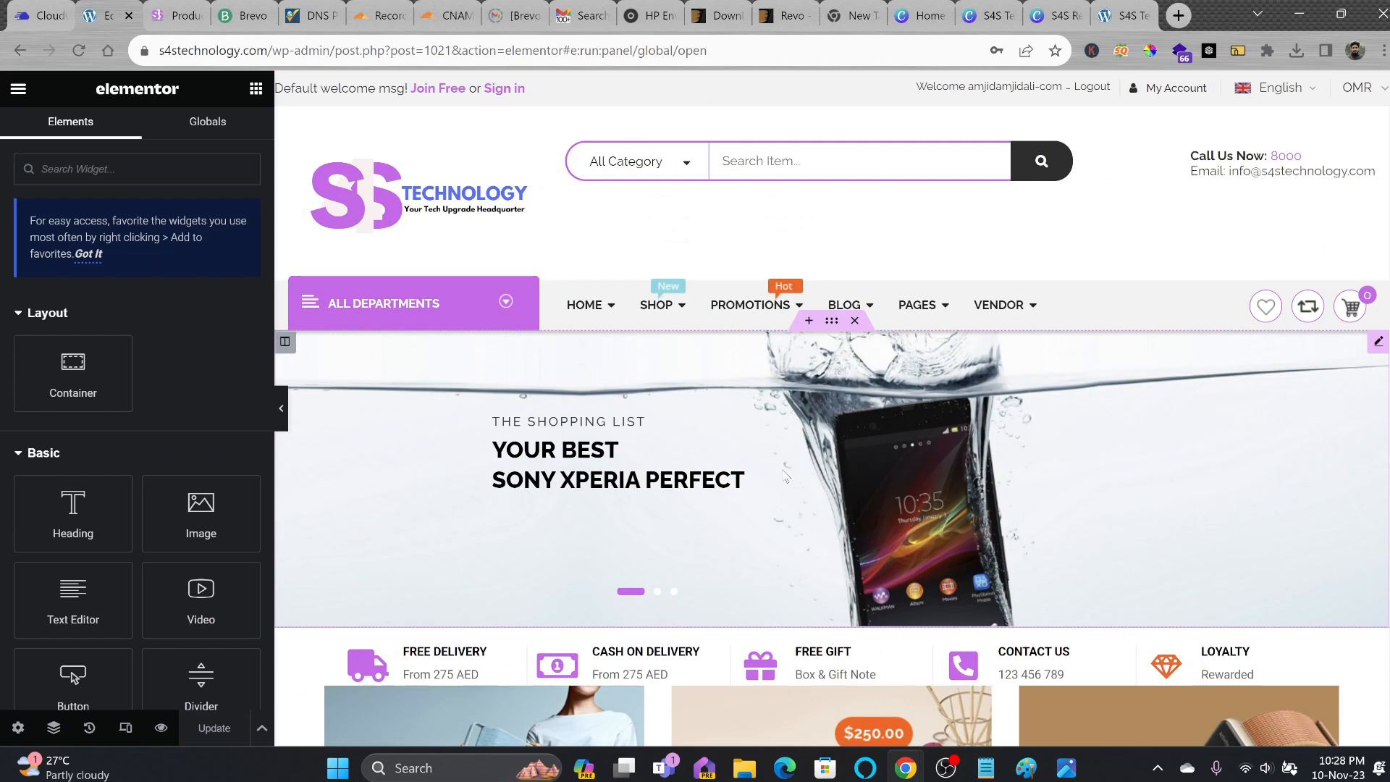
click(19, 90)
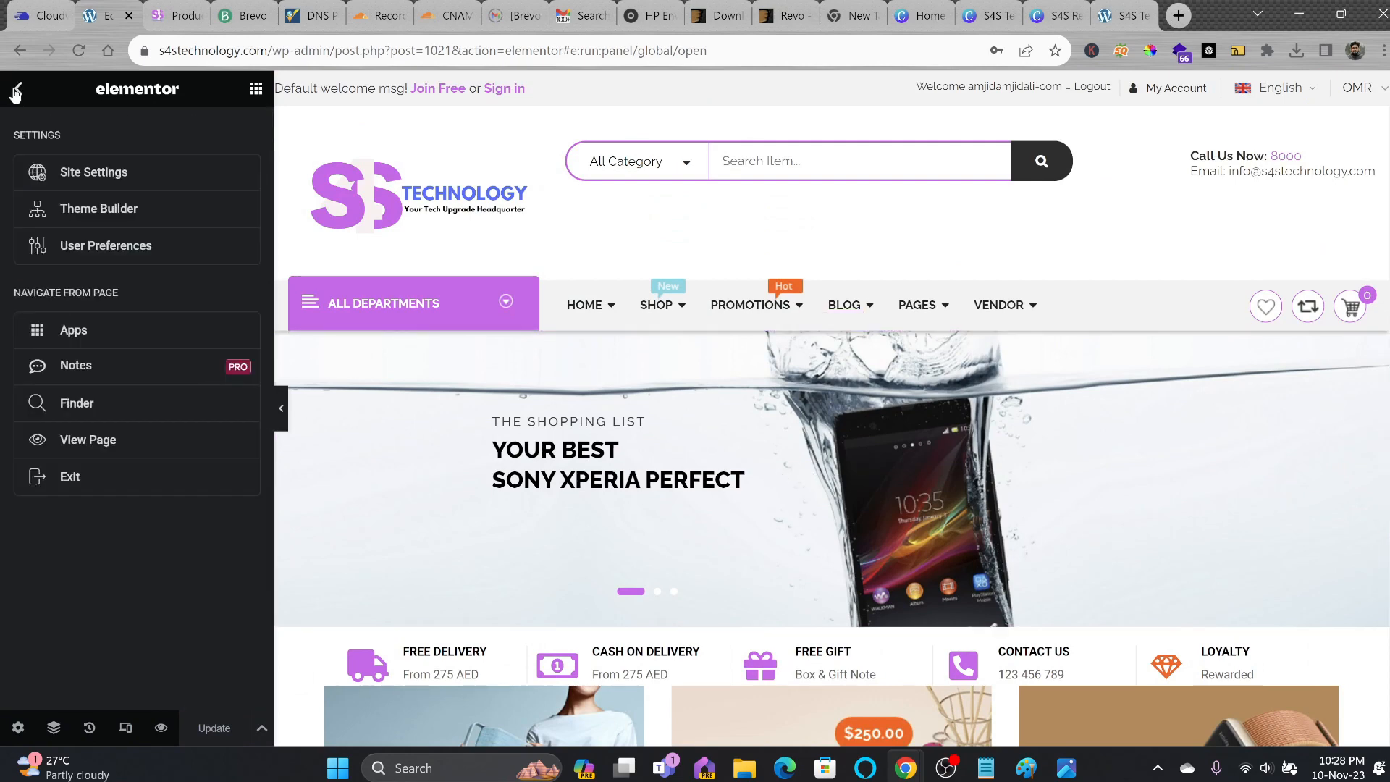
click(16, 91)
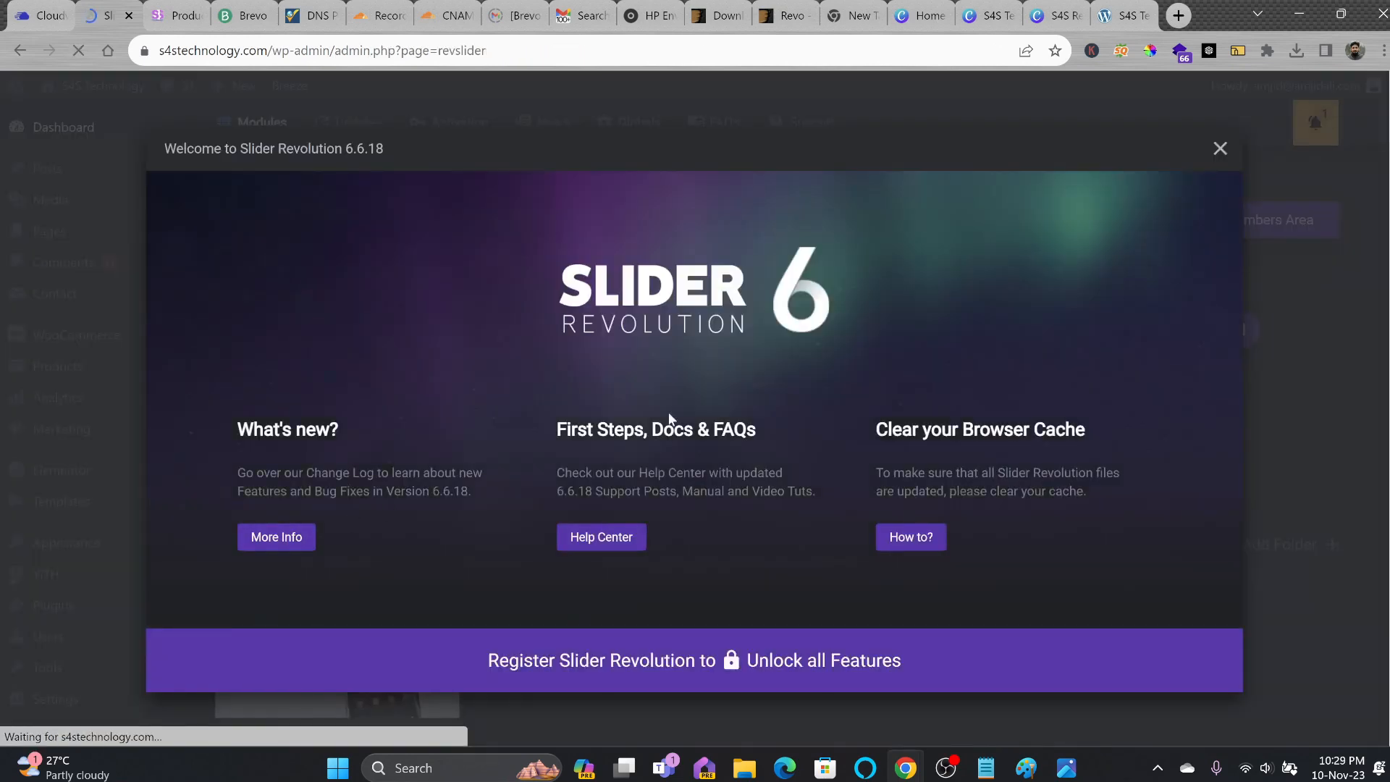
Open slide2 in Slider Revolution, browse its 5 LOOKS WE LOVE and MacBook Pro slides, and save.
click(1221, 150)
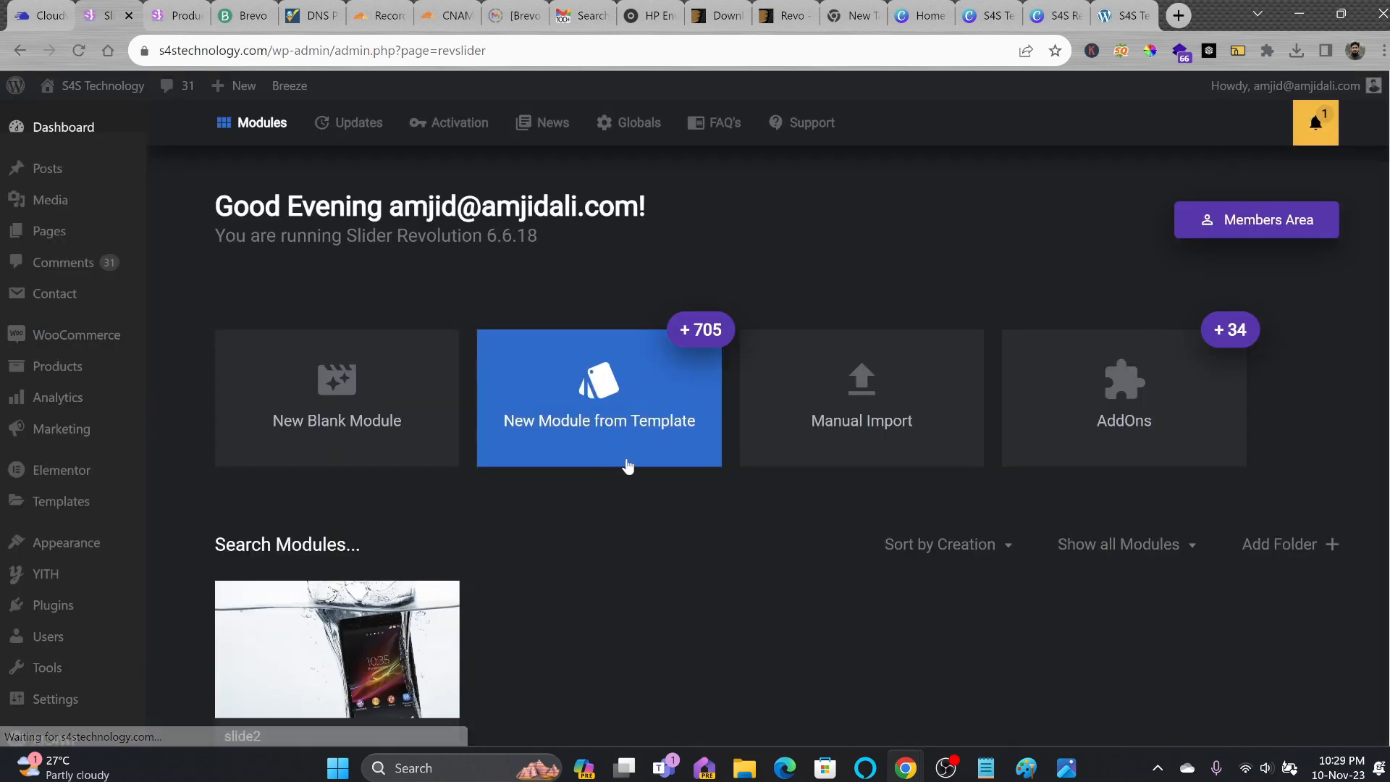
scroll(702, 485, down, 3)
mouse_move(324, 495)
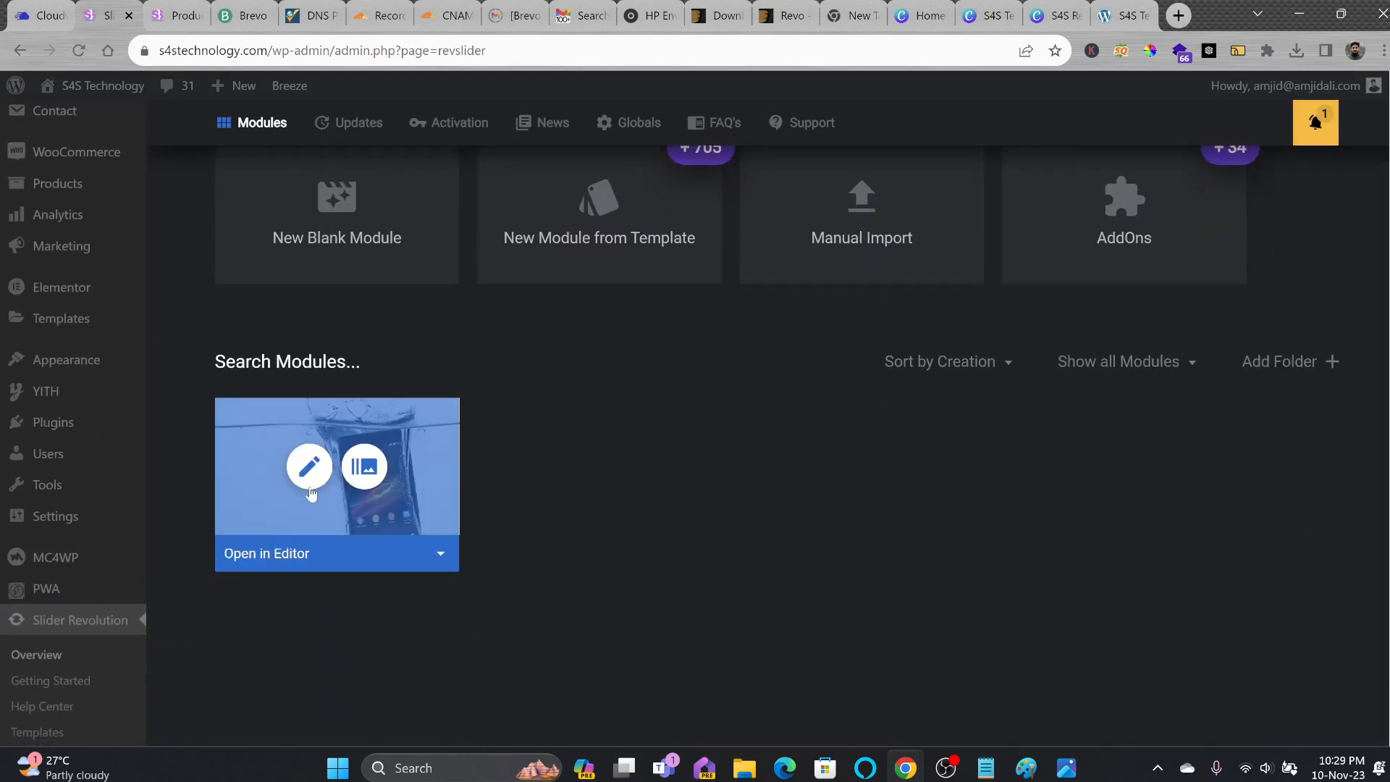
click(310, 468)
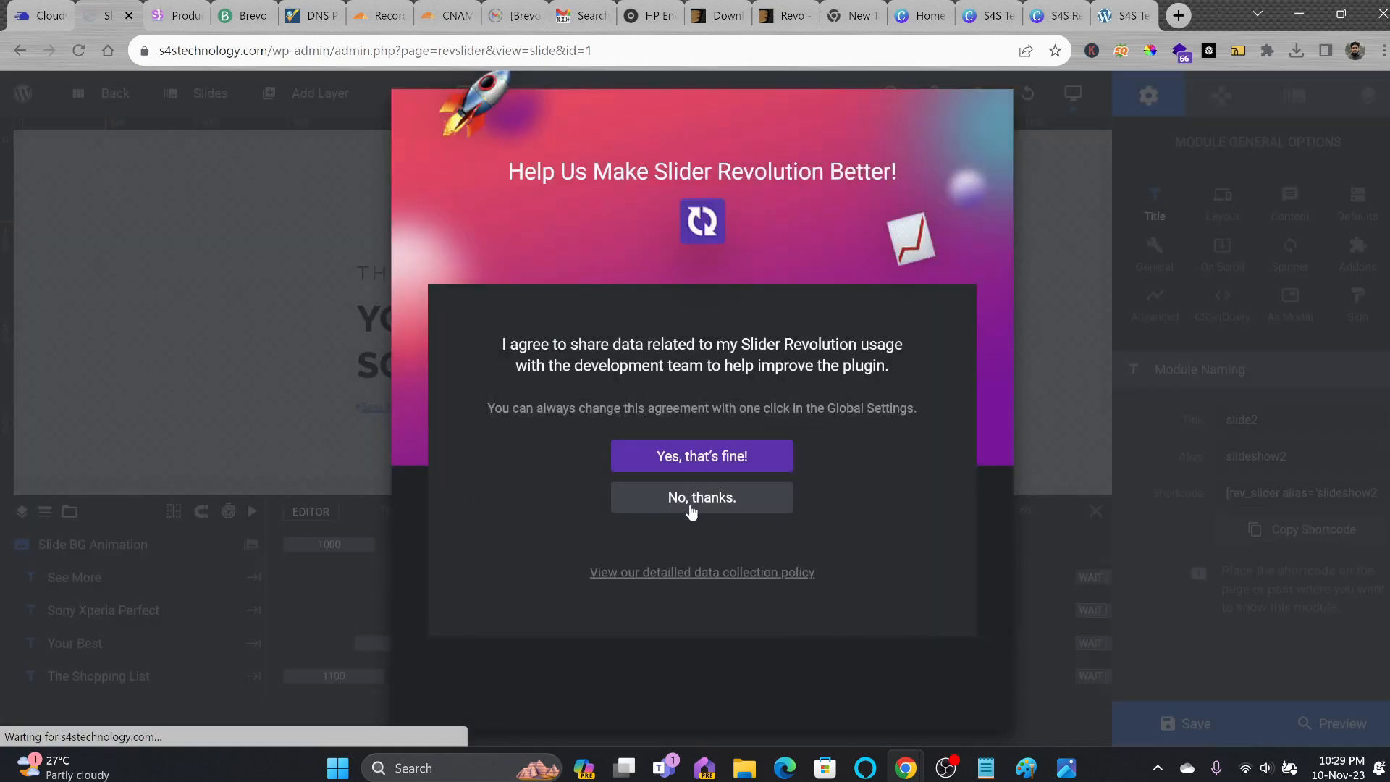
click(691, 500)
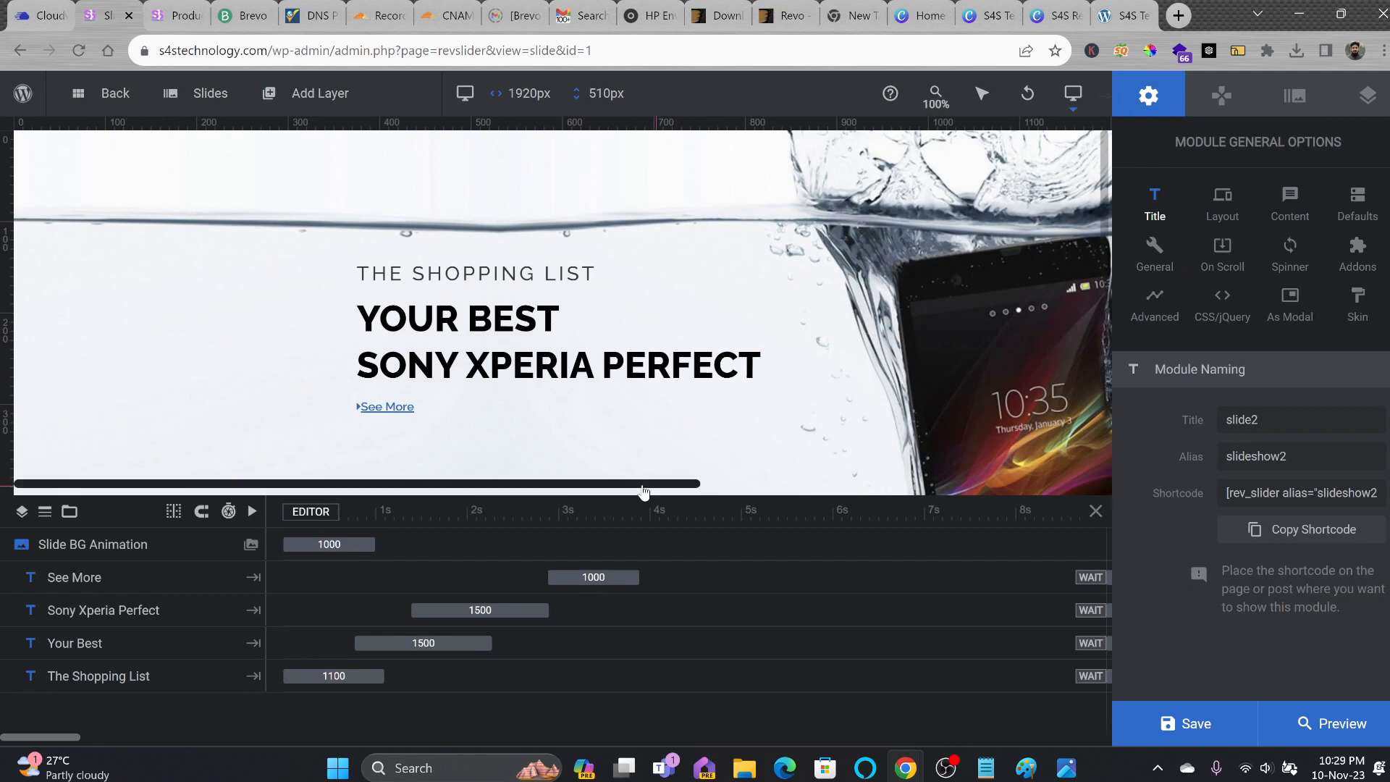
click(190, 212)
click(203, 239)
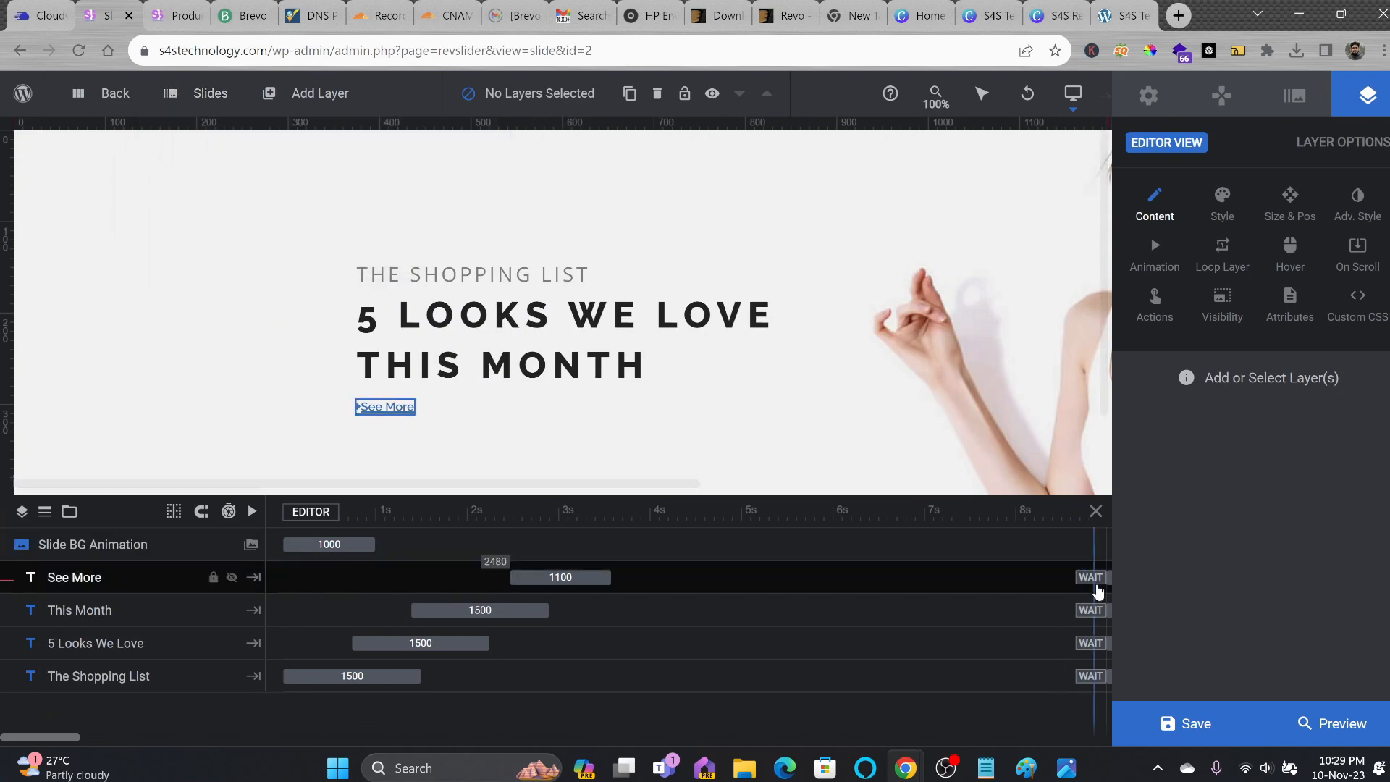
click(1179, 739)
Load s4stechnology.com and cycle the homepage slider between the laptop and first slides.
click(174, 16)
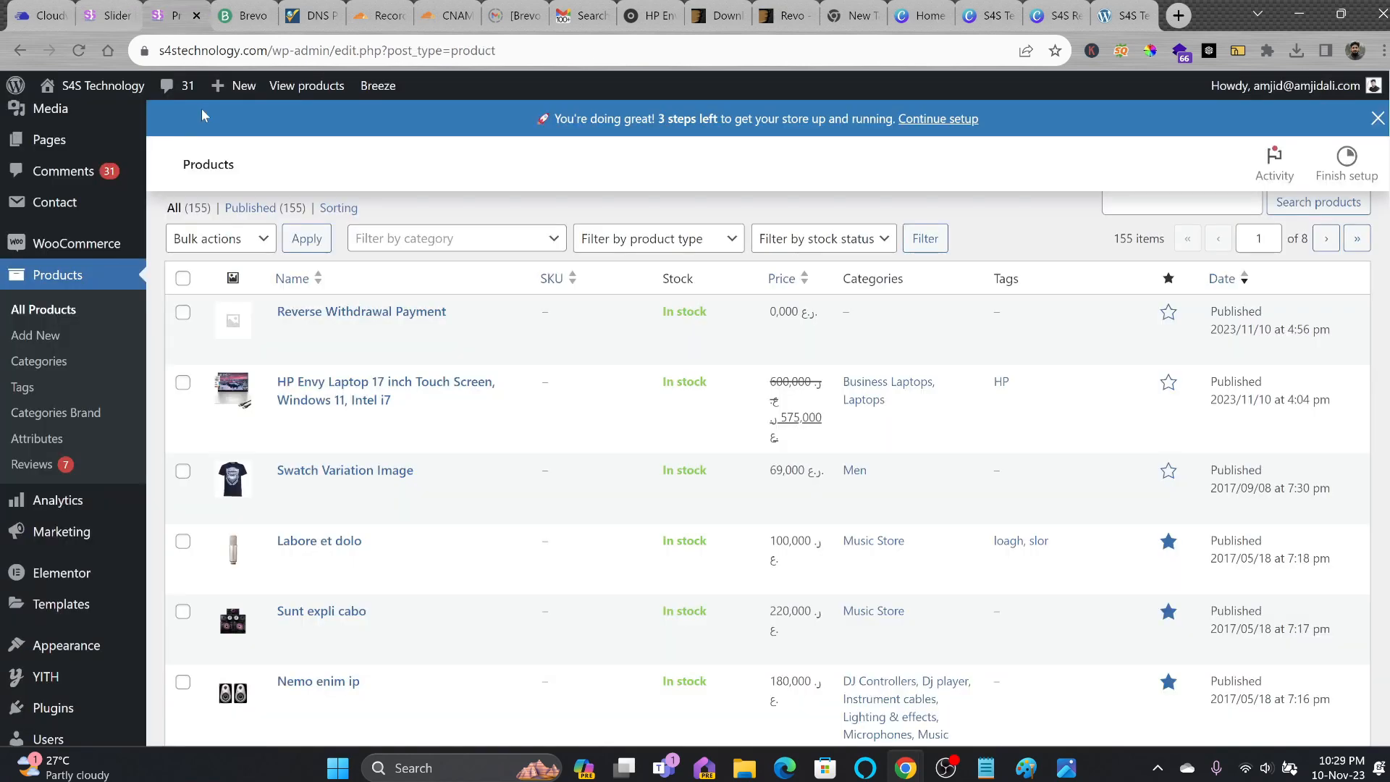
click(334, 63)
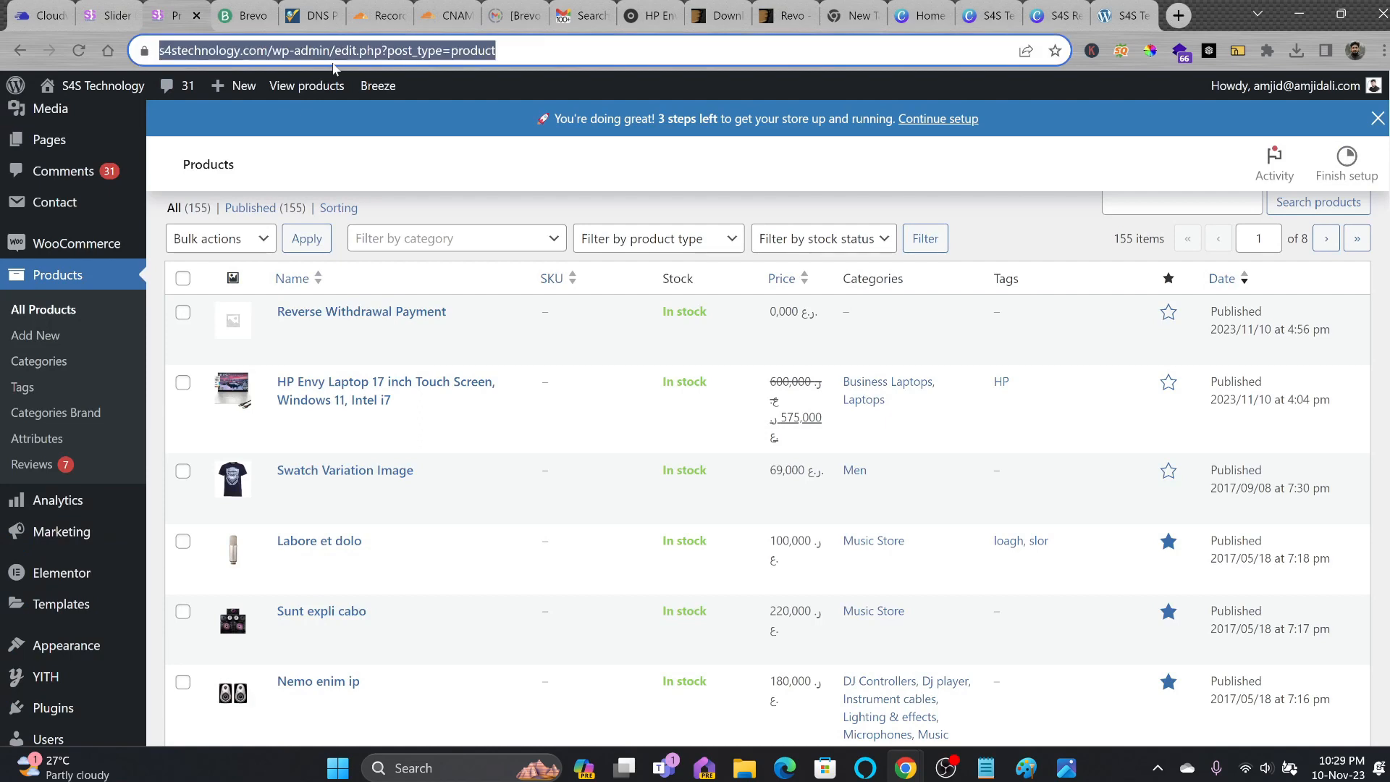
text(s4s)
key(Return)
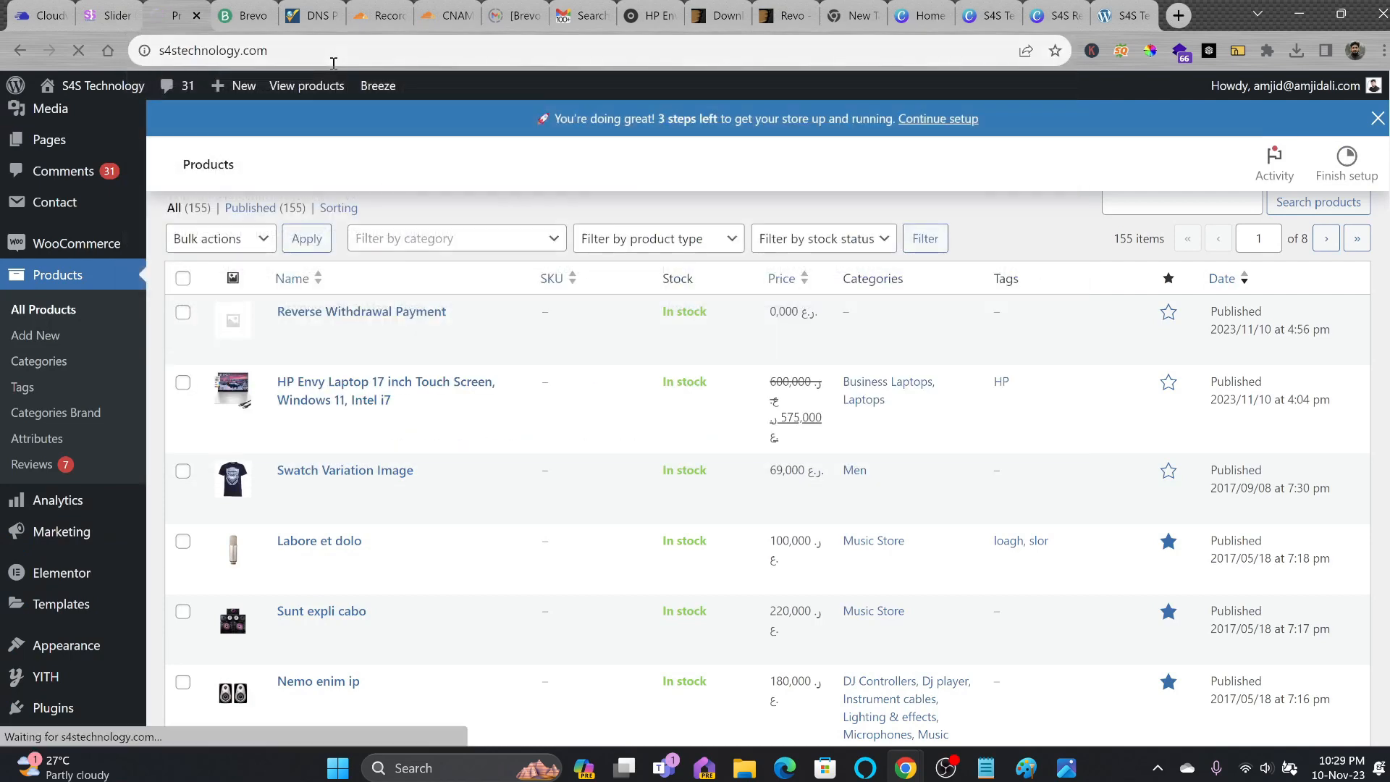
scroll(588, 388, down, 2)
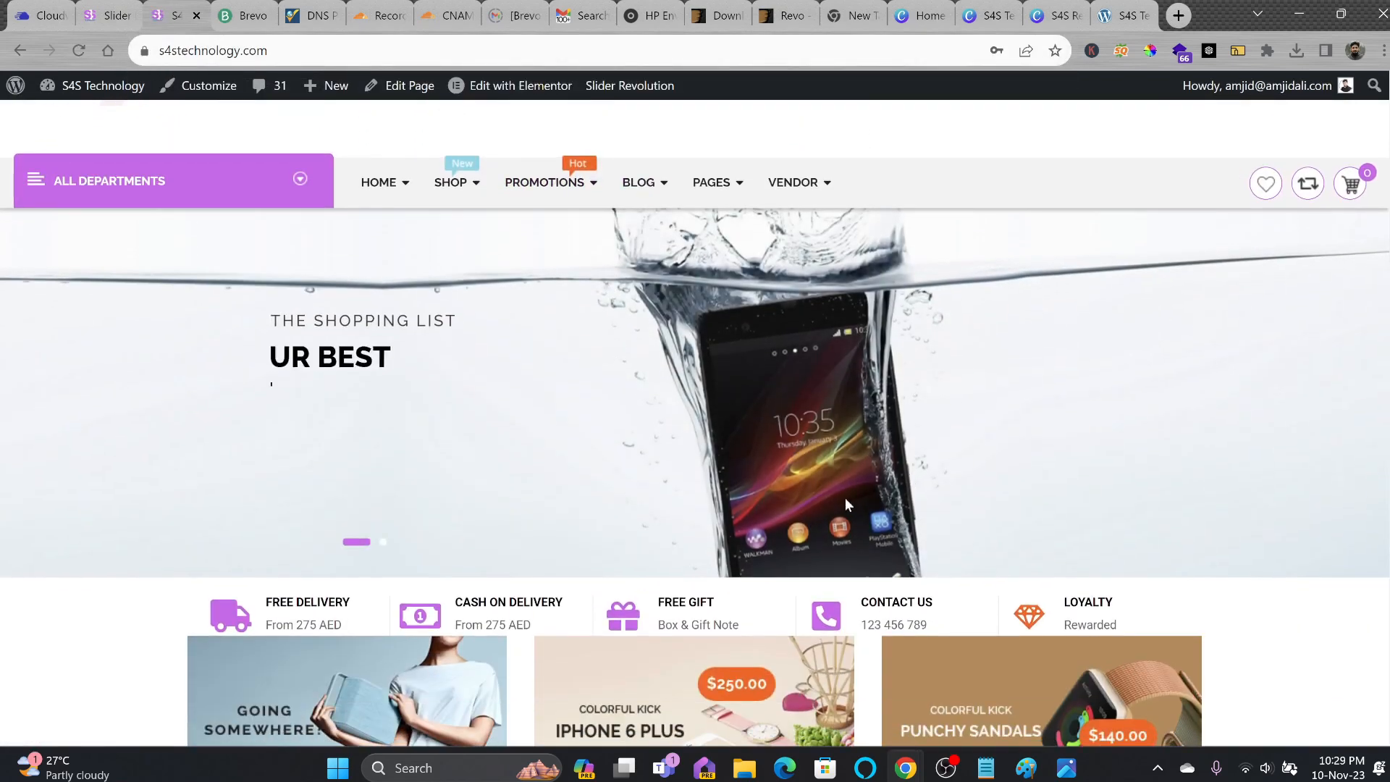
click(384, 544)
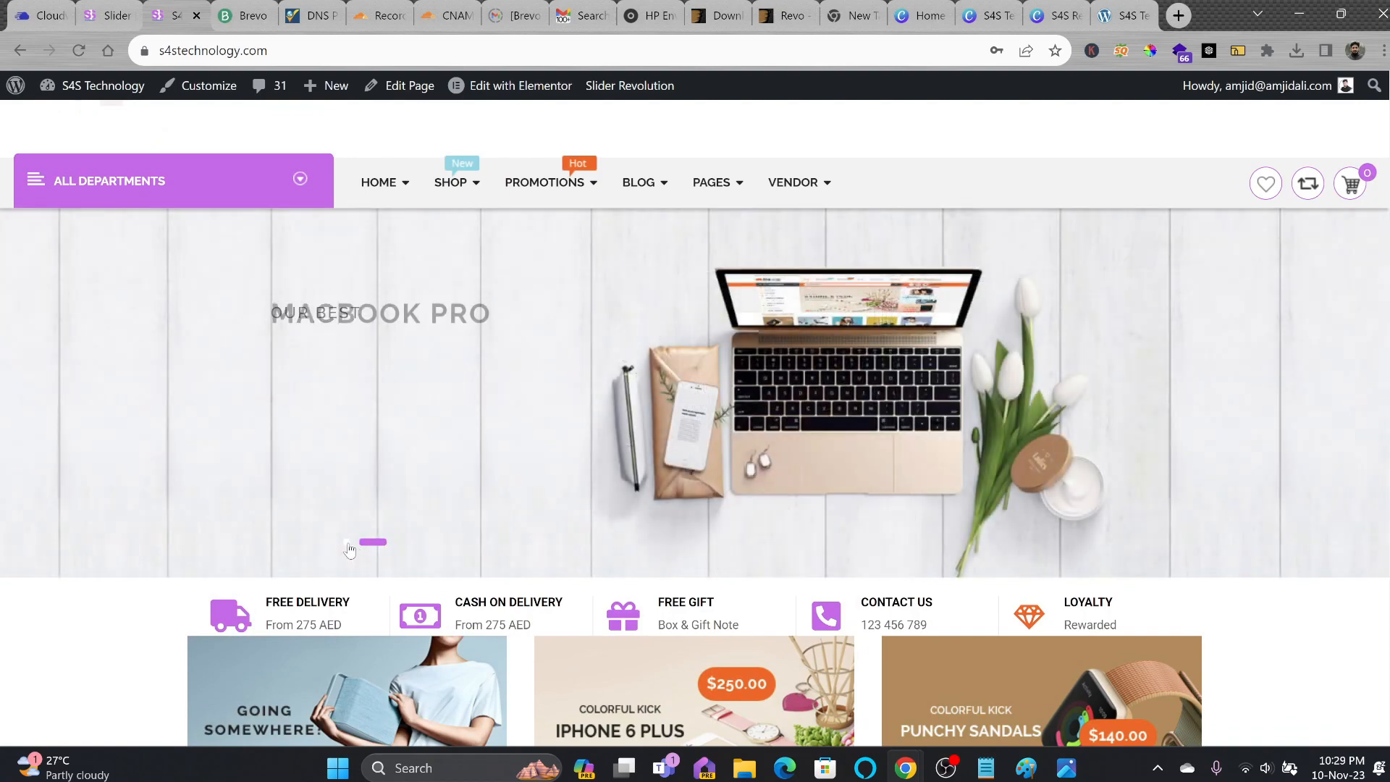
click(353, 545)
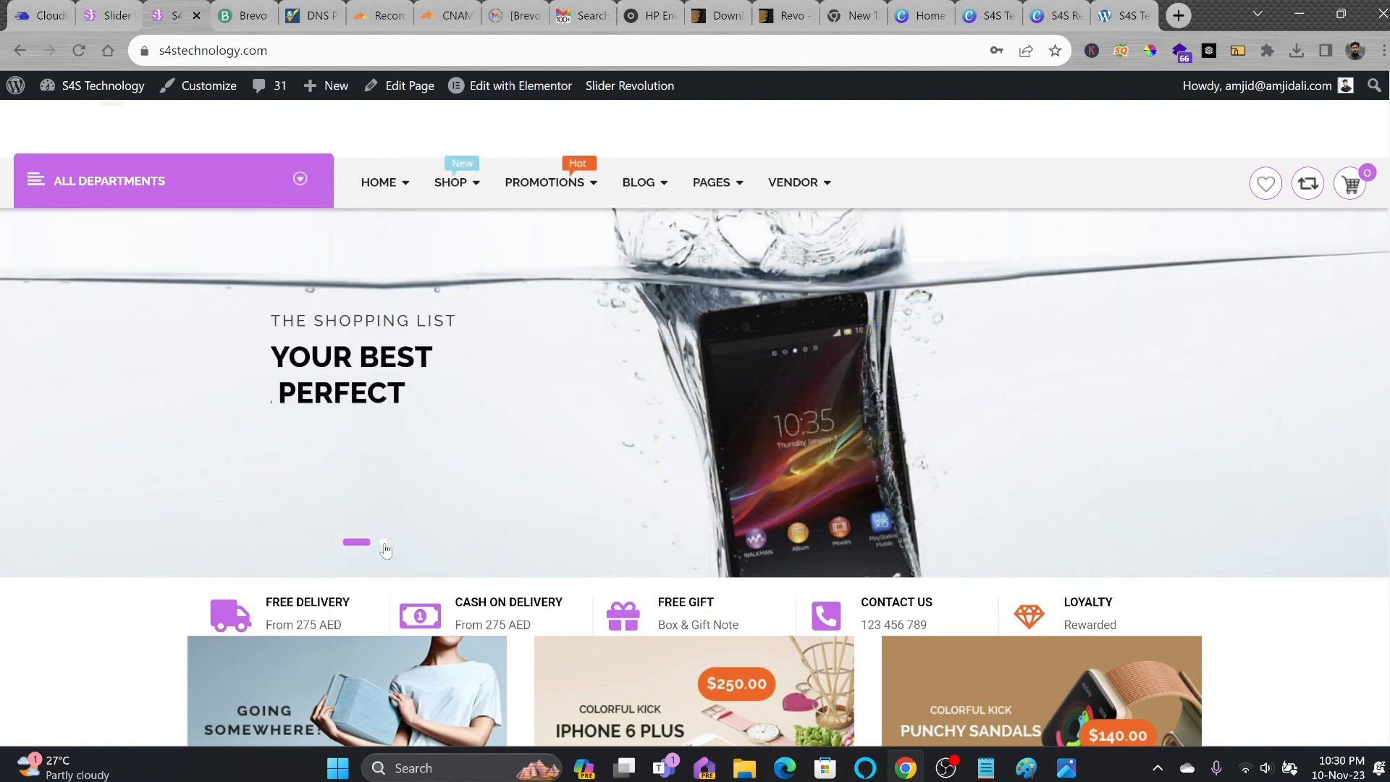
Save the slide again in the slider editor and return to the homepage tab.
click(109, 15)
mouse_move(210, 92)
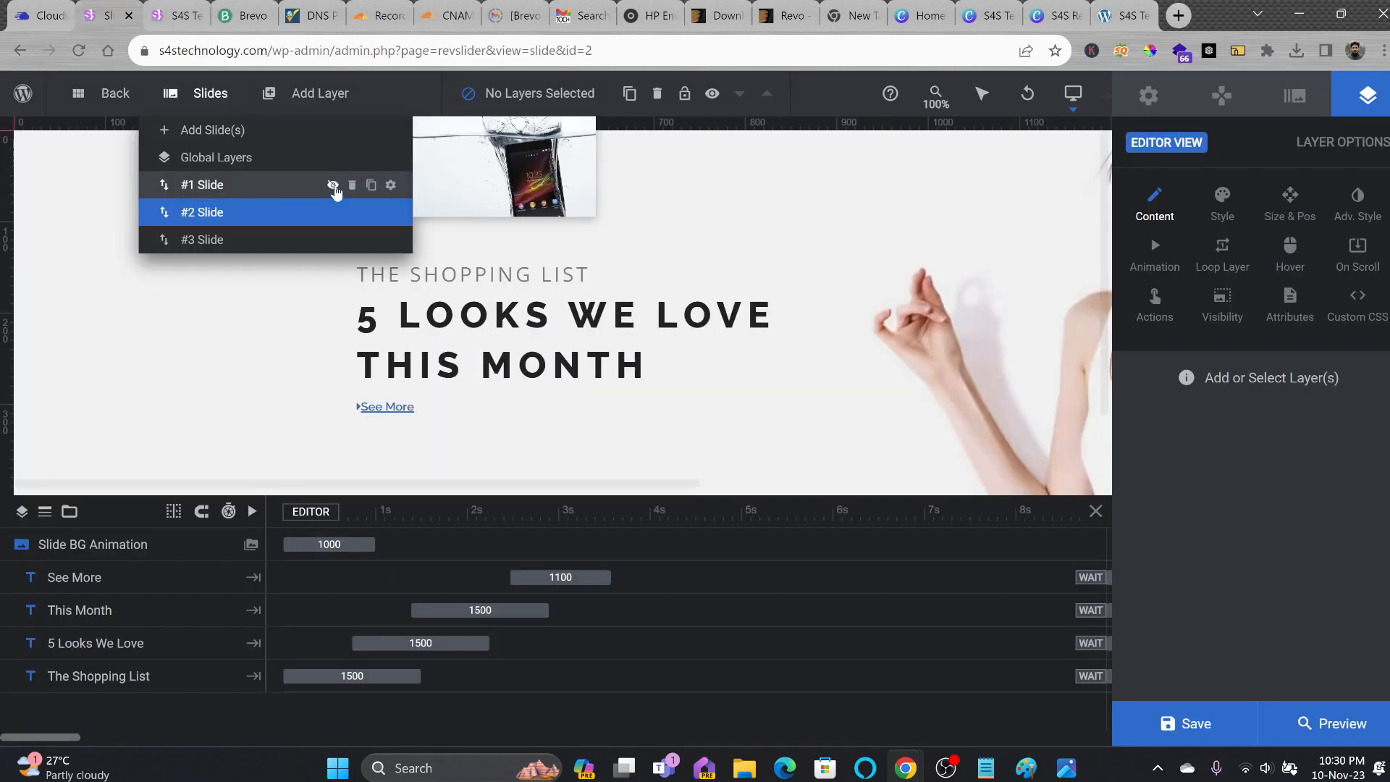
click(1186, 724)
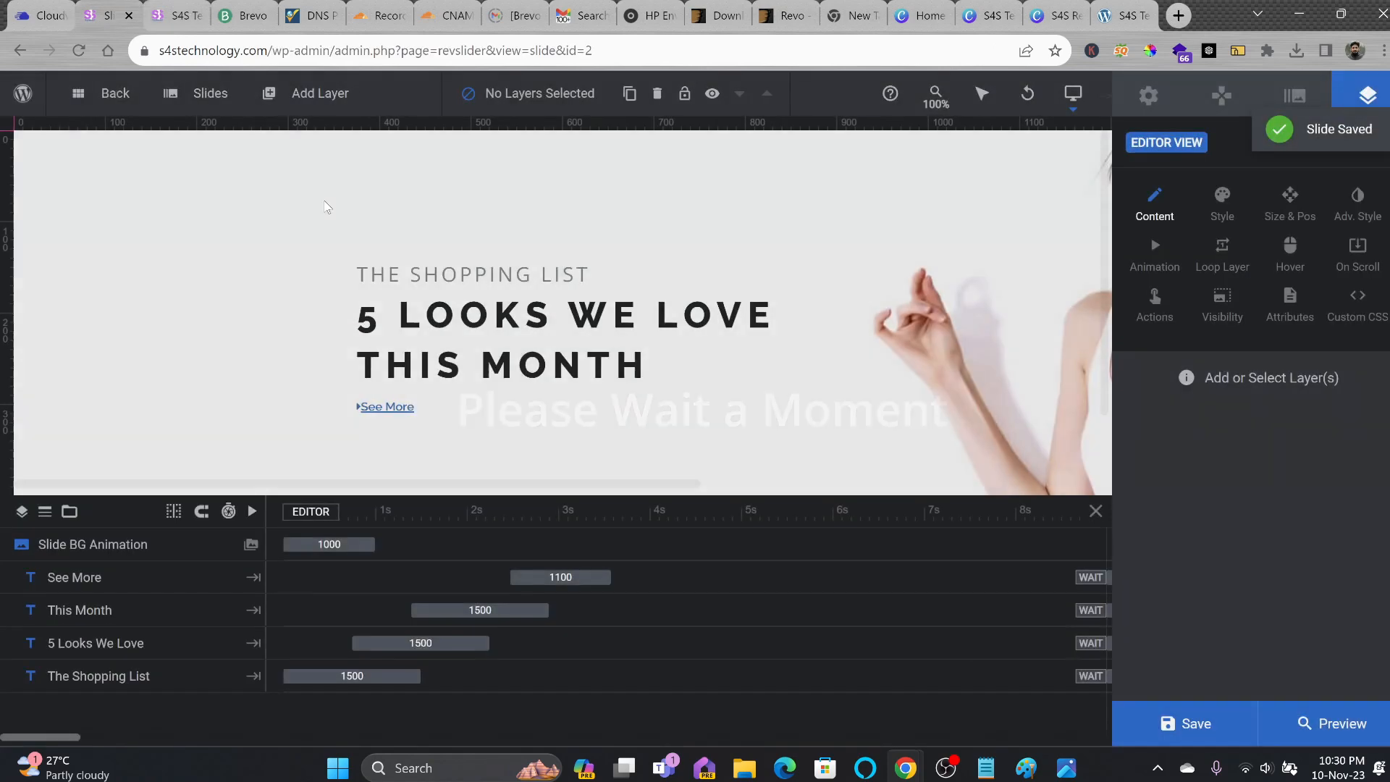
click(165, 15)
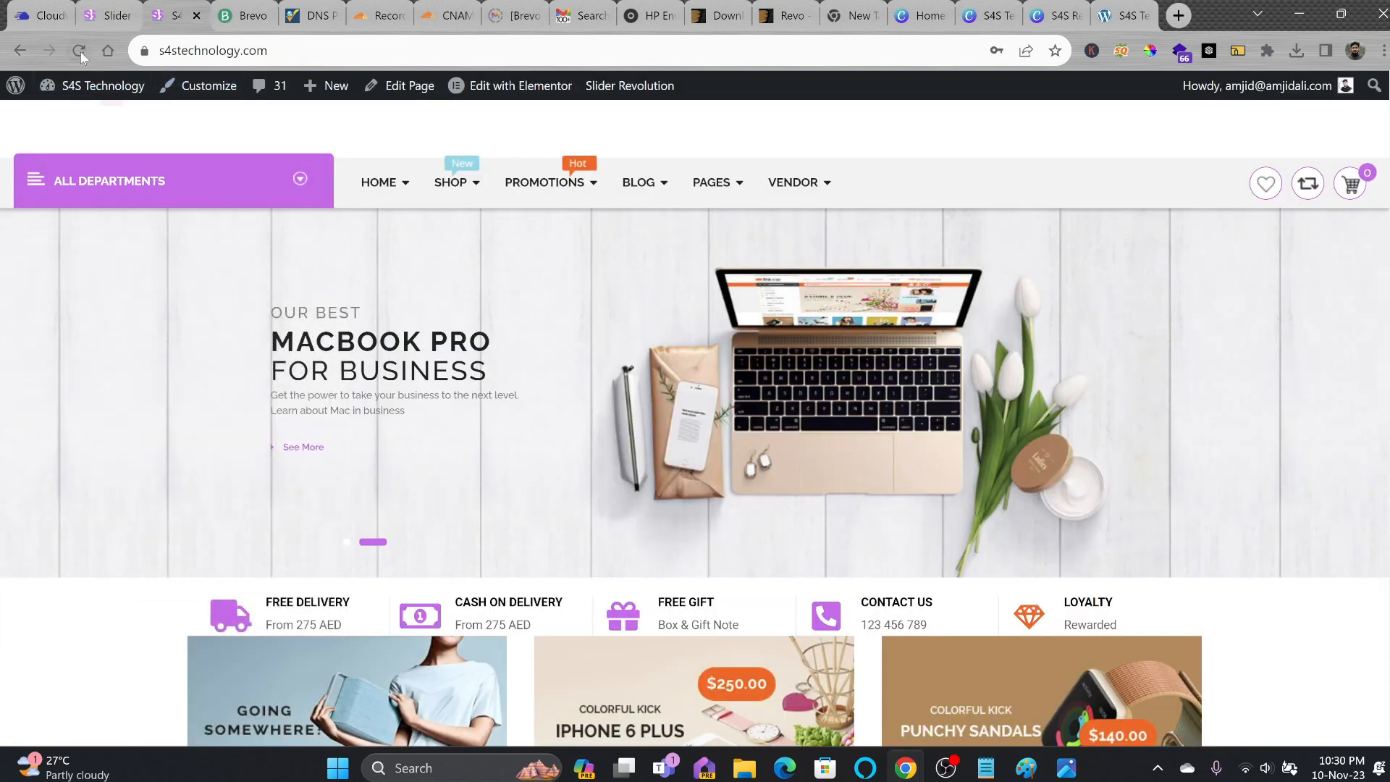
Browse the S4S homepage top to bottom, then open the WordPress 6.4.1 About page.
scroll(482, 395, down, 1)
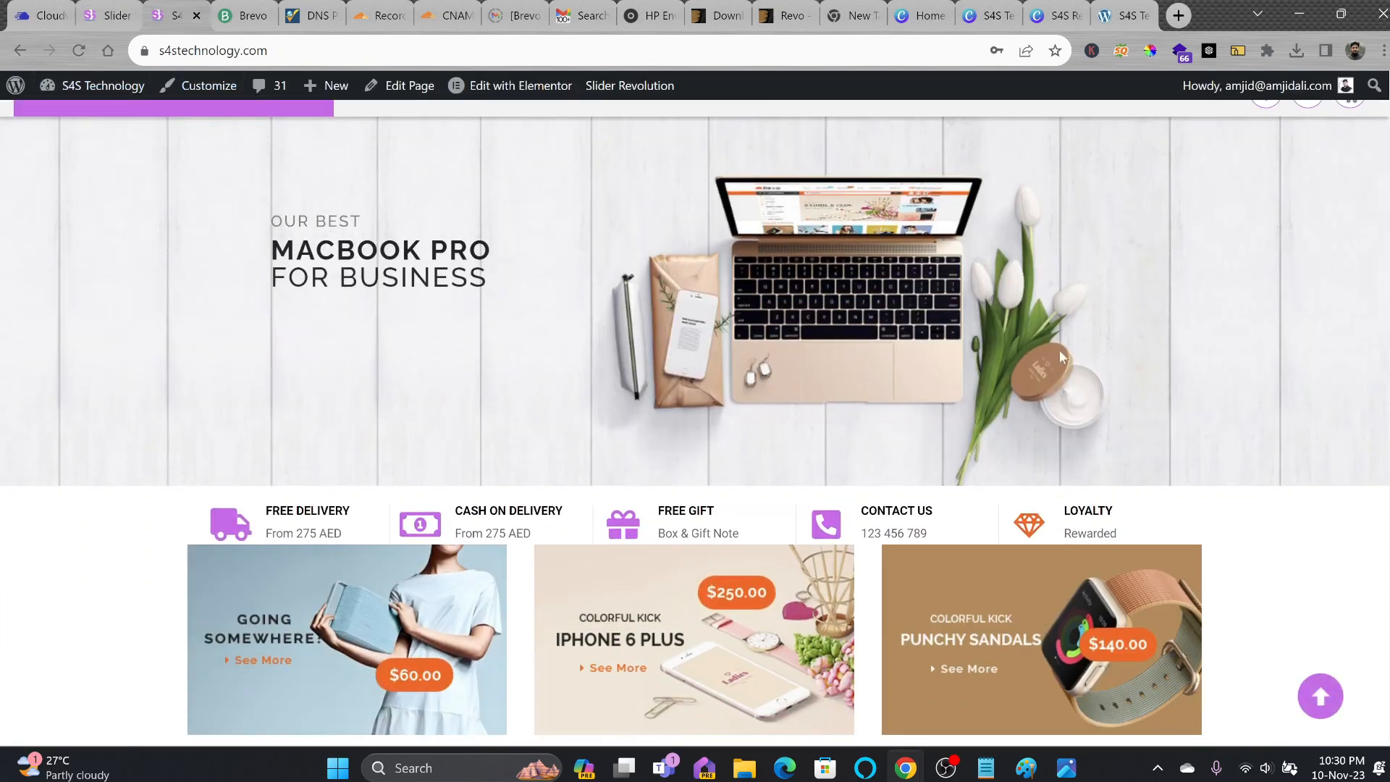
scroll(1059, 350, down, 2)
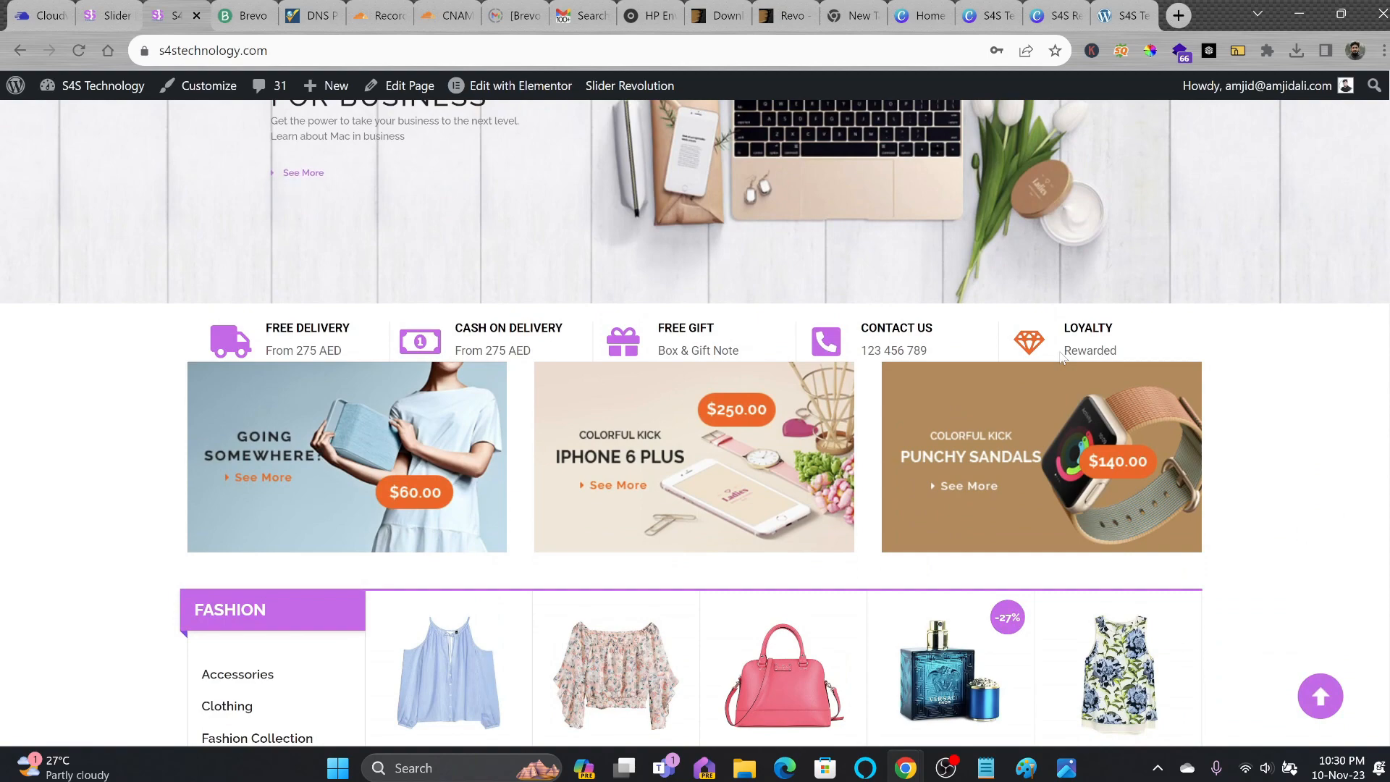
scroll(1061, 356, down, 3)
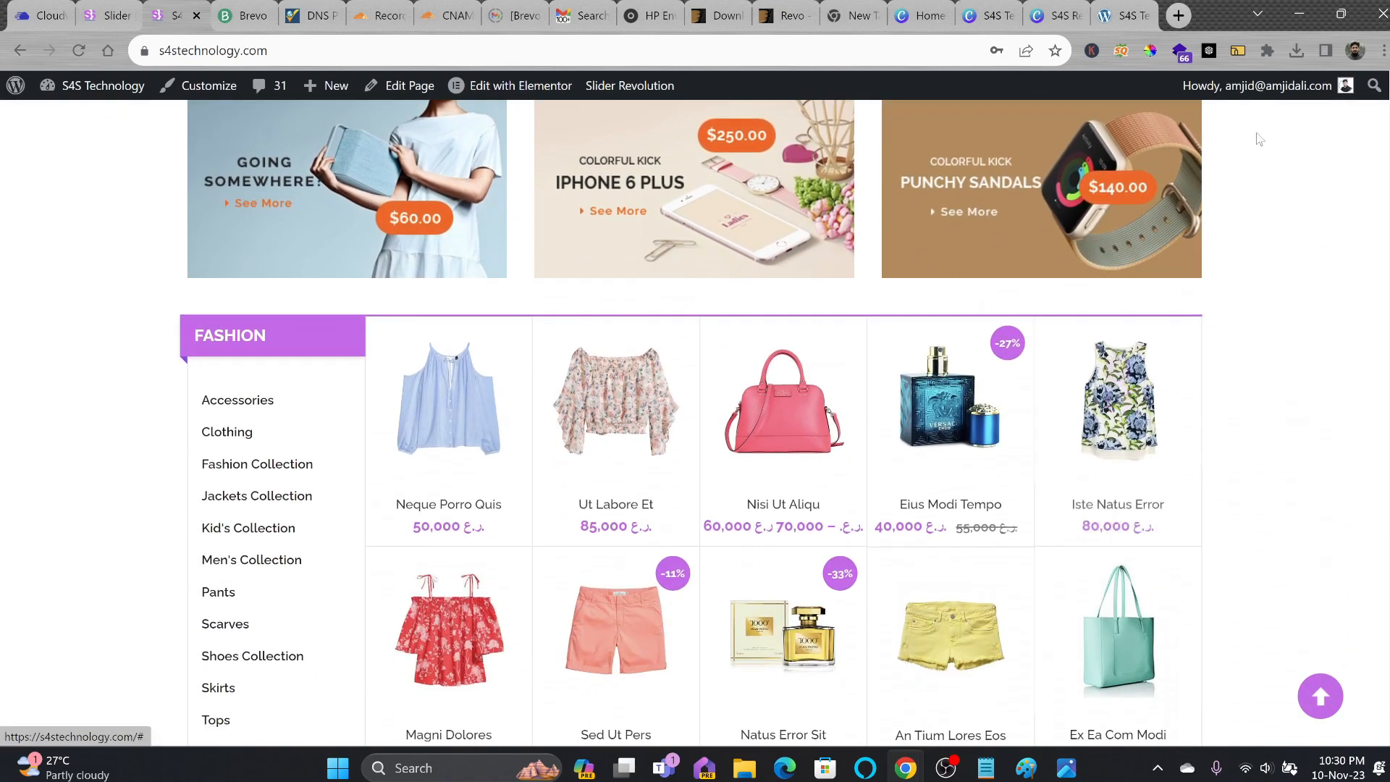
key(Home)
scroll(527, 336, down, 3)
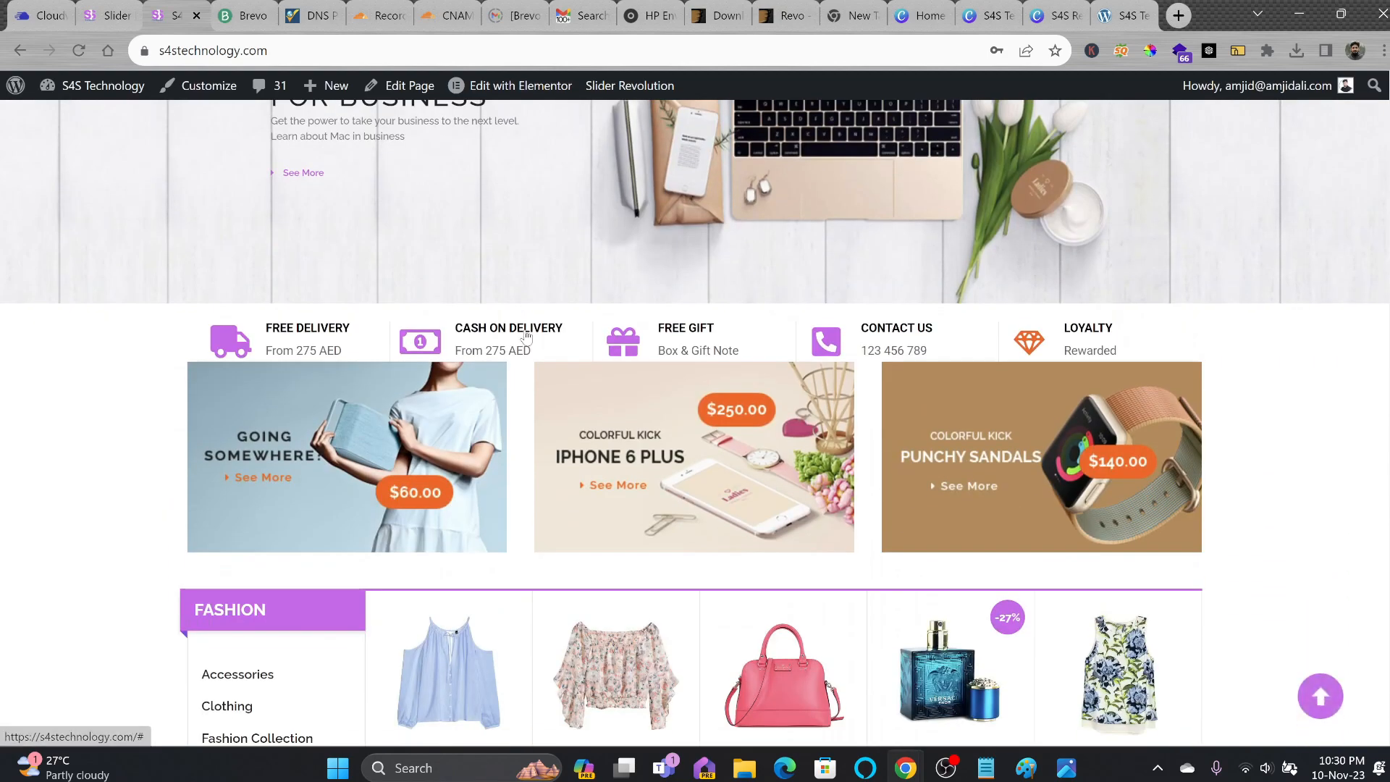
scroll(526, 336, down, 4)
scroll(521, 363, up, 4)
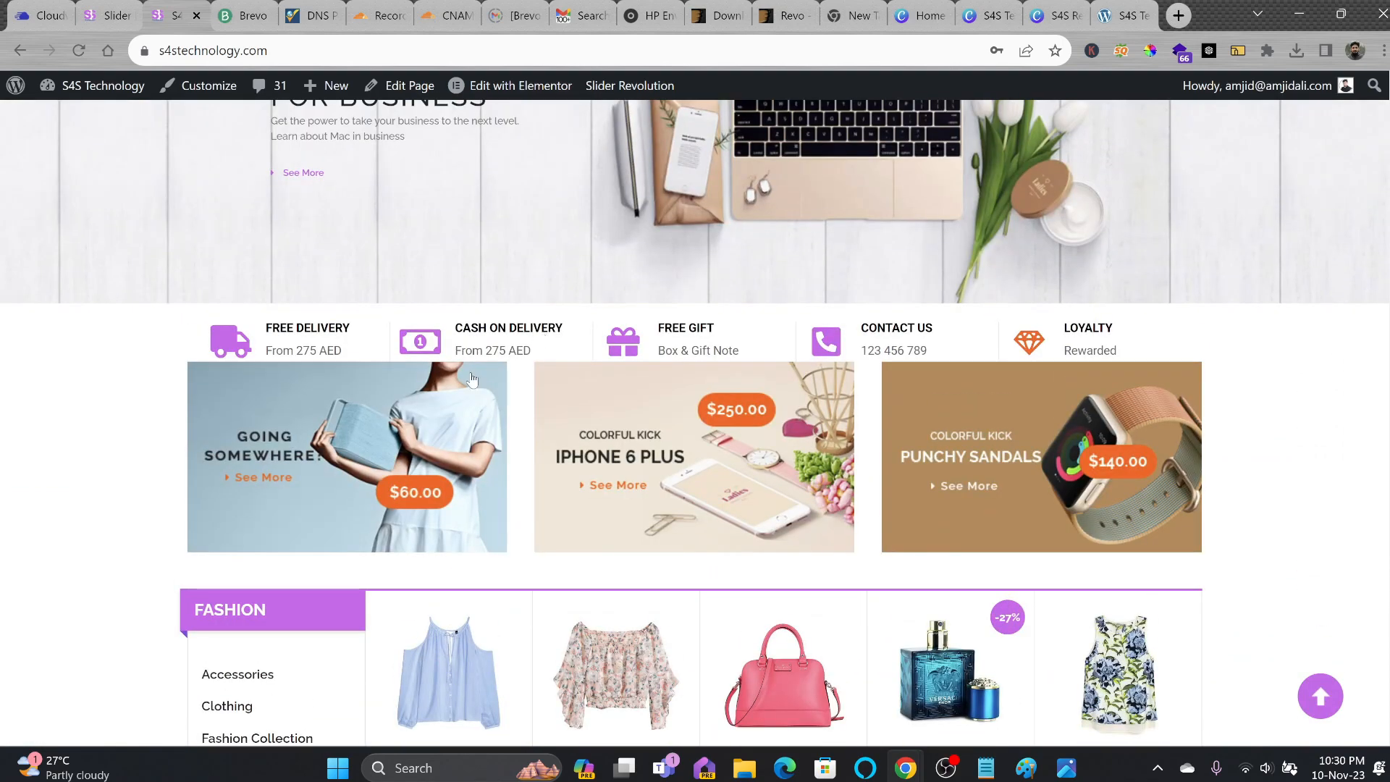
key(Home)
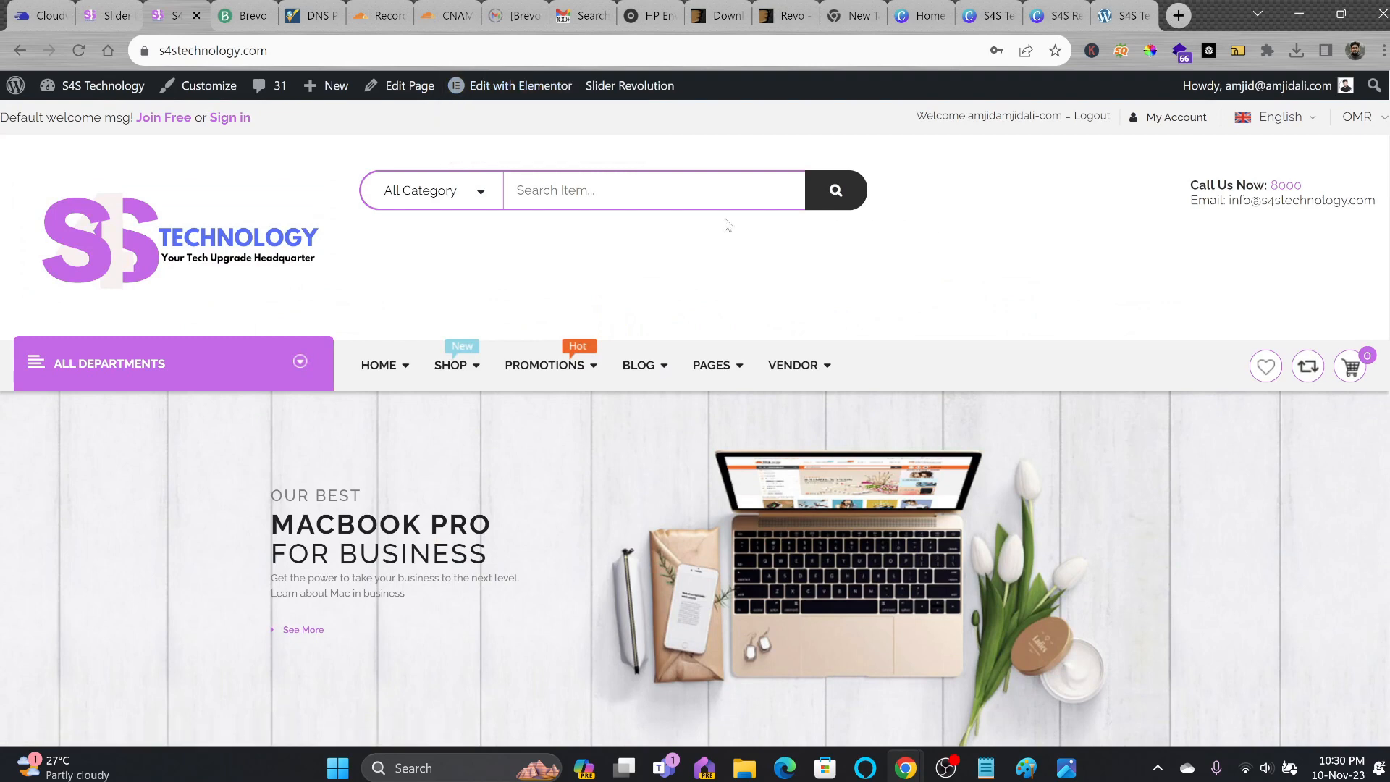
mouse_move(55, 105)
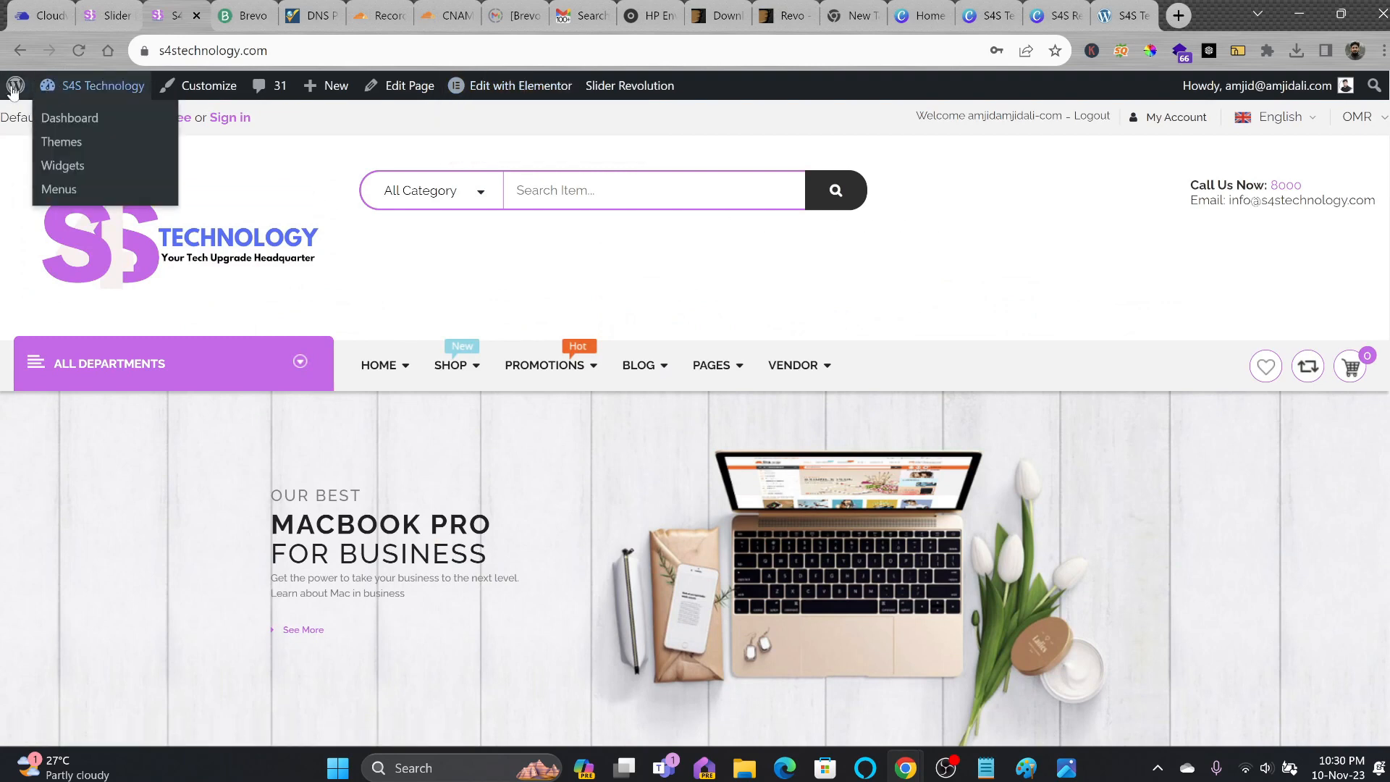
click(56, 115)
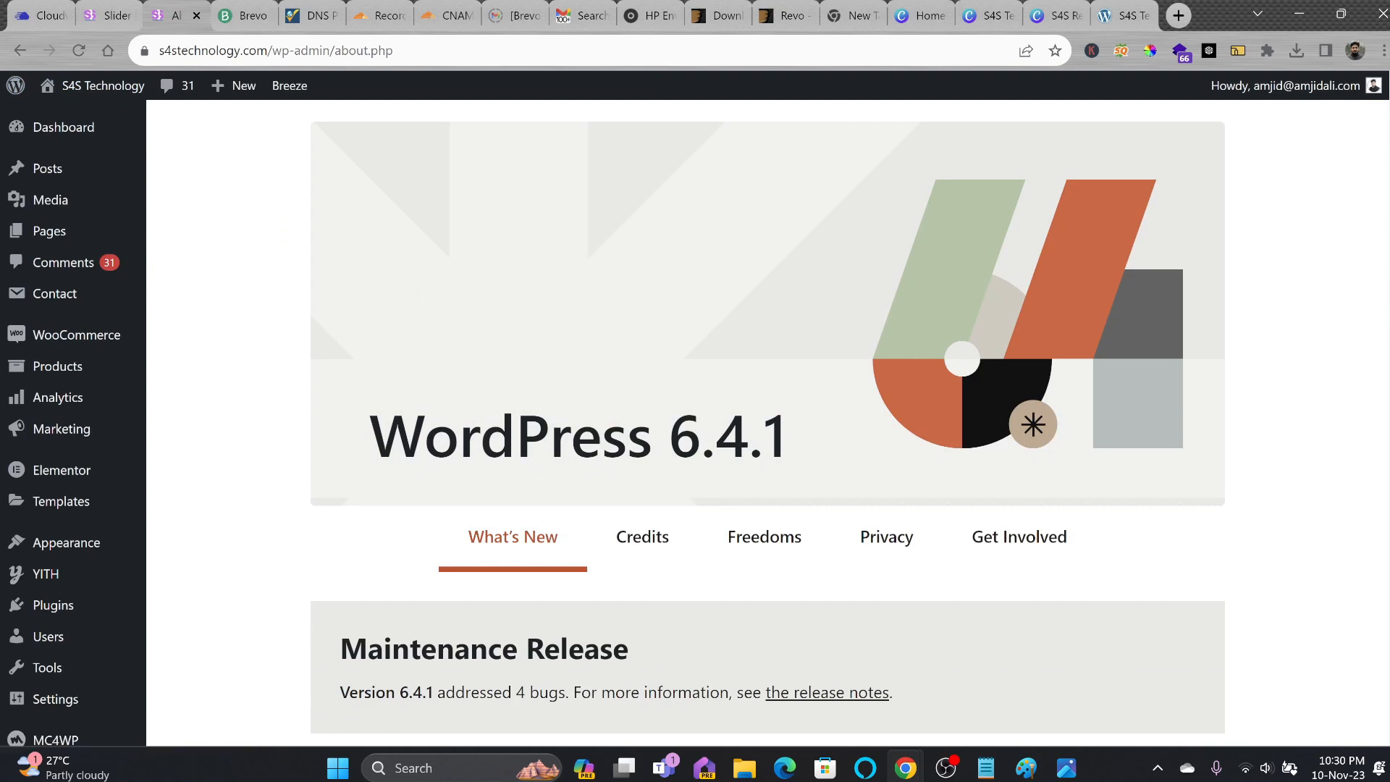
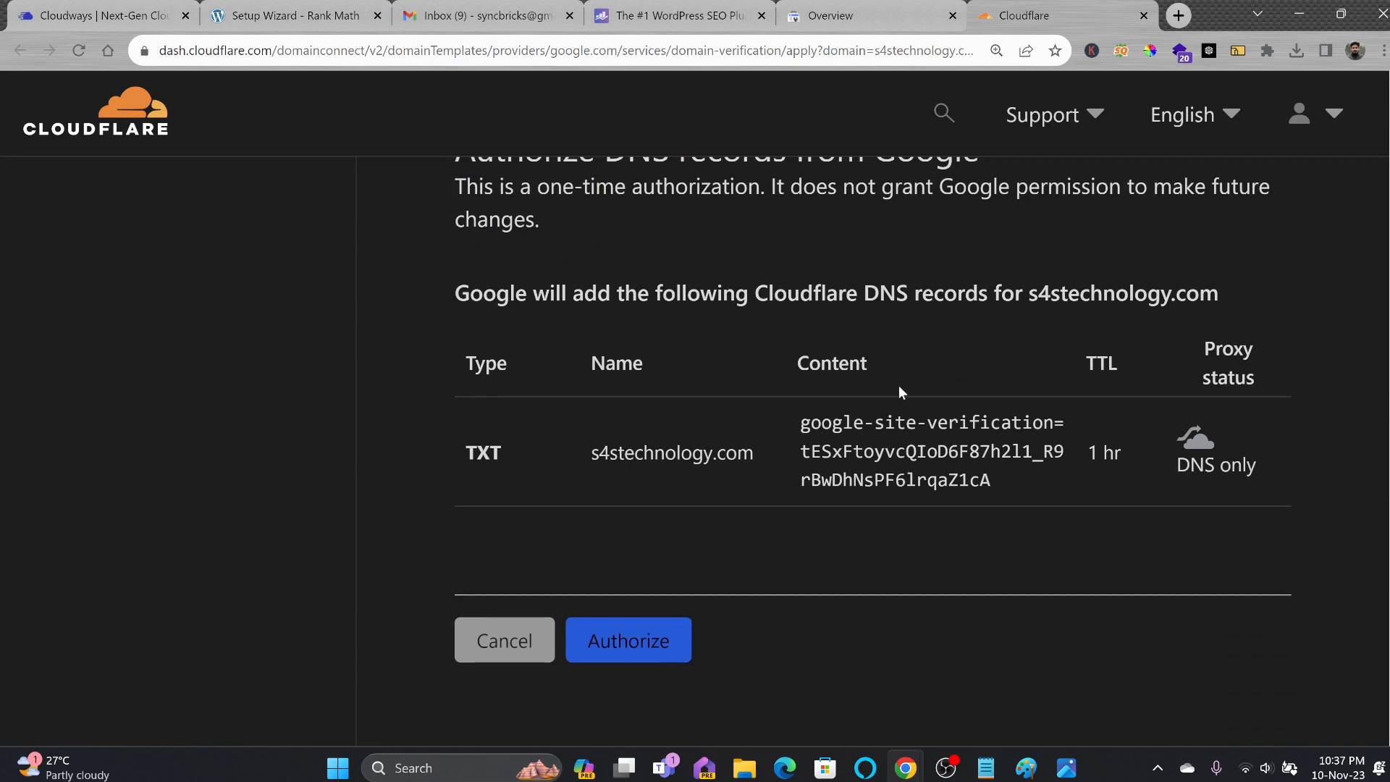
Authorize Google's google-site-verification TXT record for s4stechnology.com in Cloudflare.
click(650, 632)
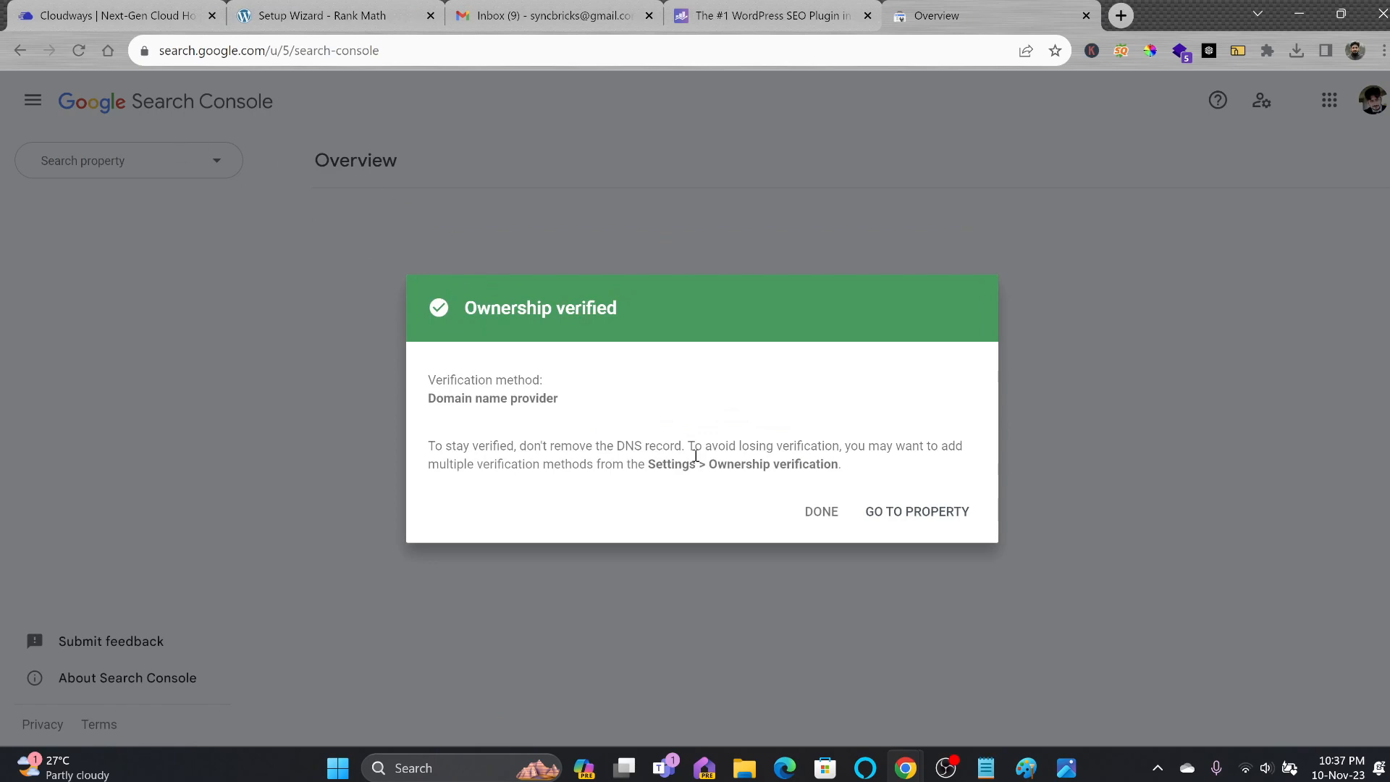
Go to the verified s4stechnology.com property and review its Performance report.
click(895, 515)
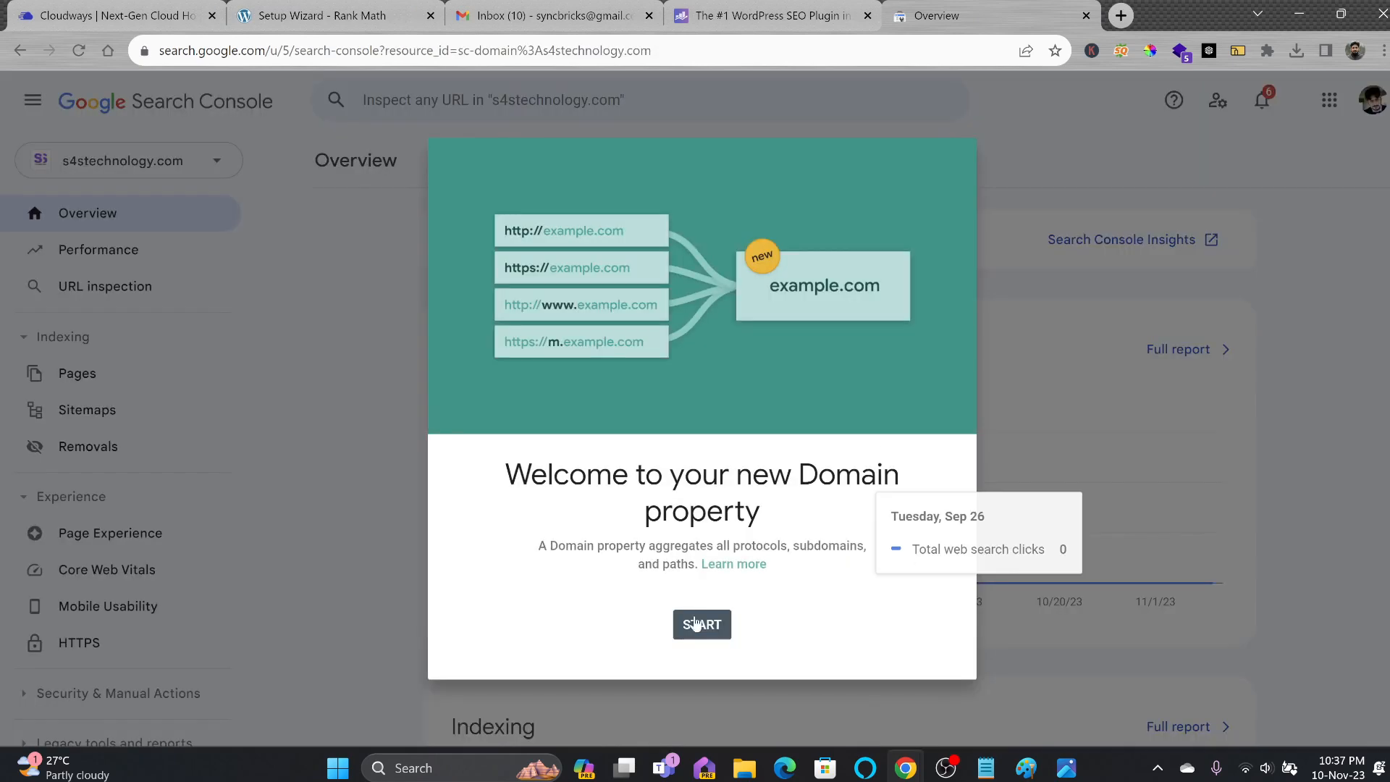
click(701, 624)
click(120, 161)
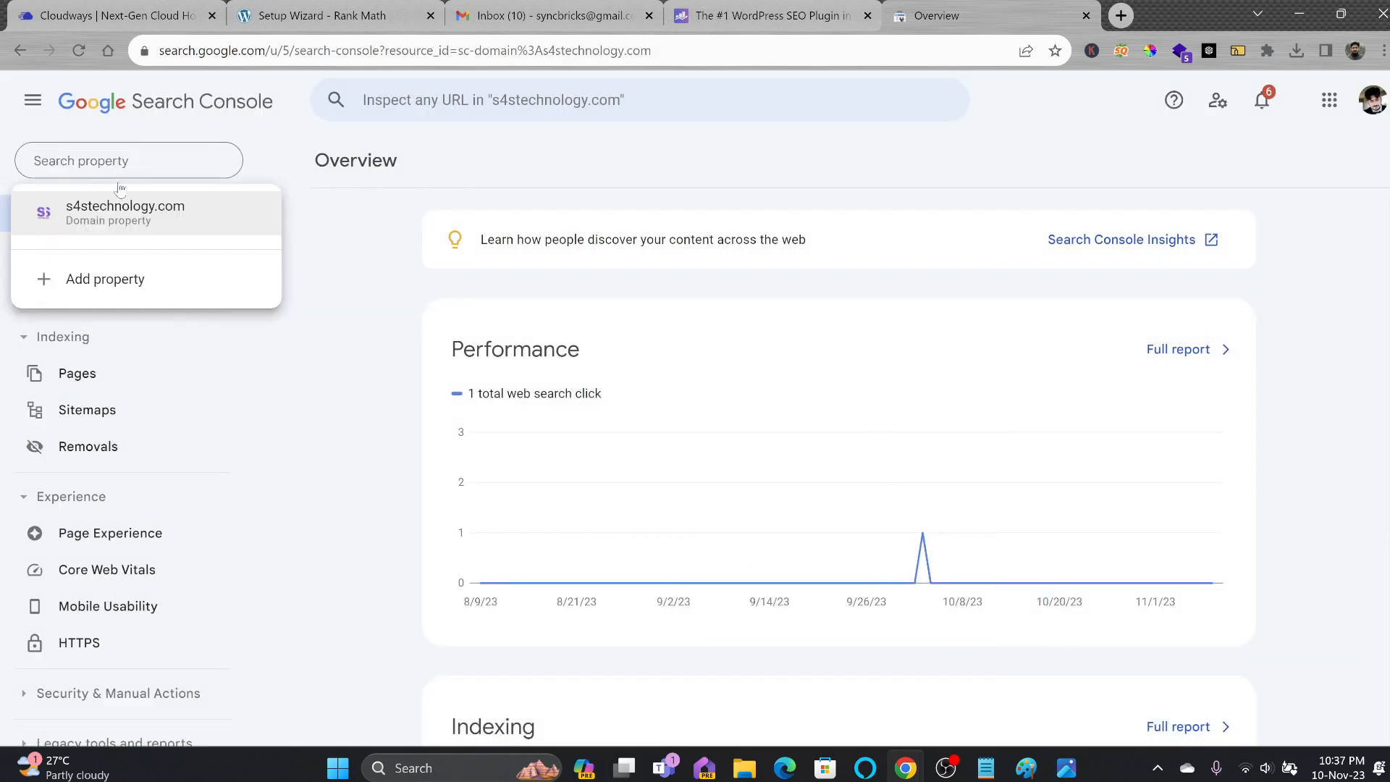
click(118, 255)
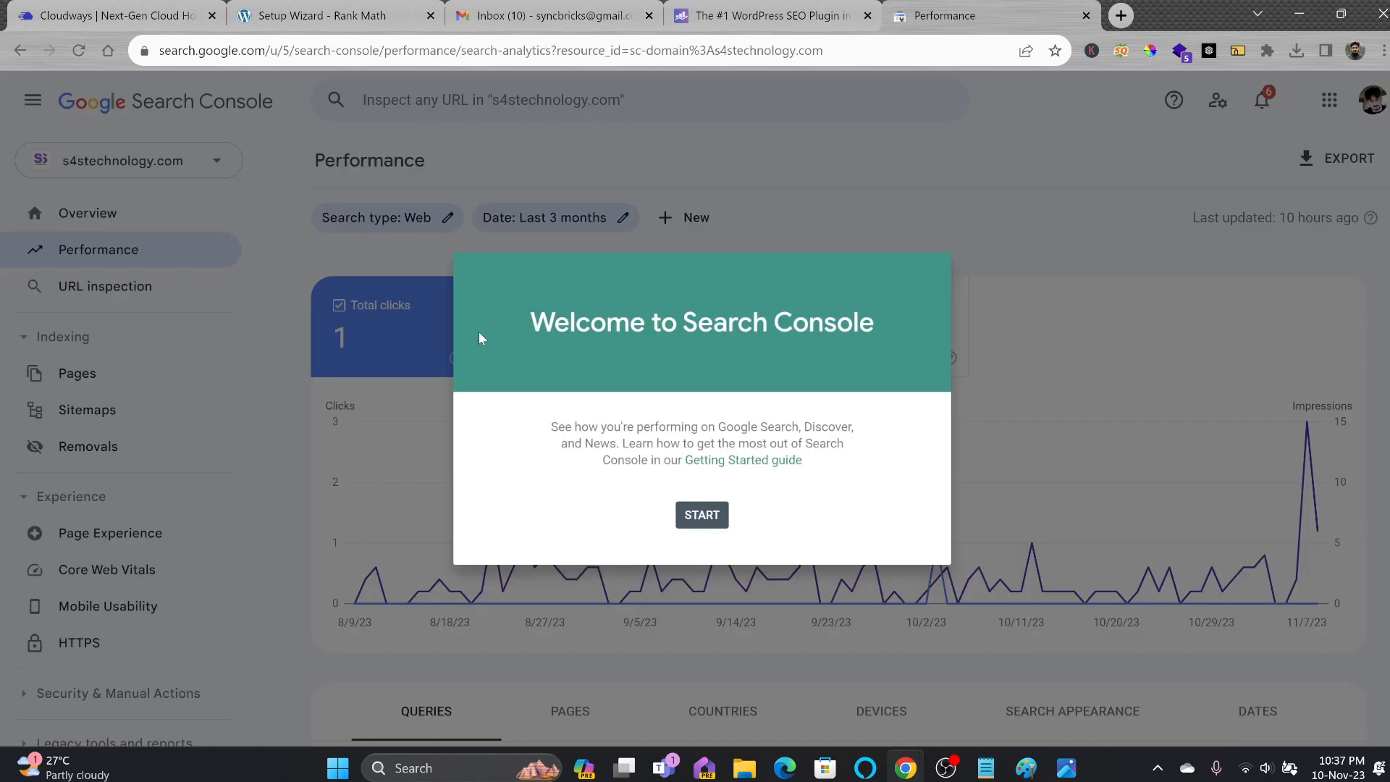
click(701, 521)
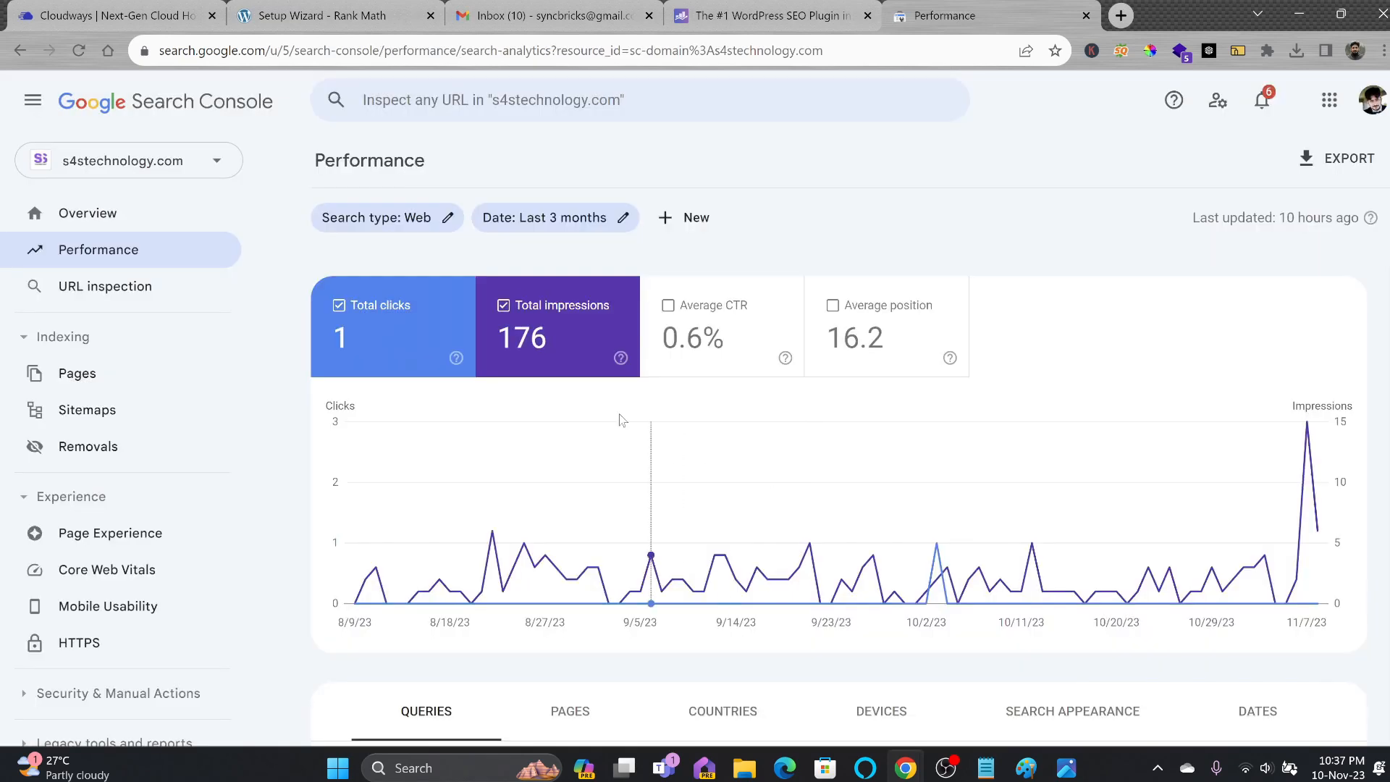
scroll(756, 477, down, 3)
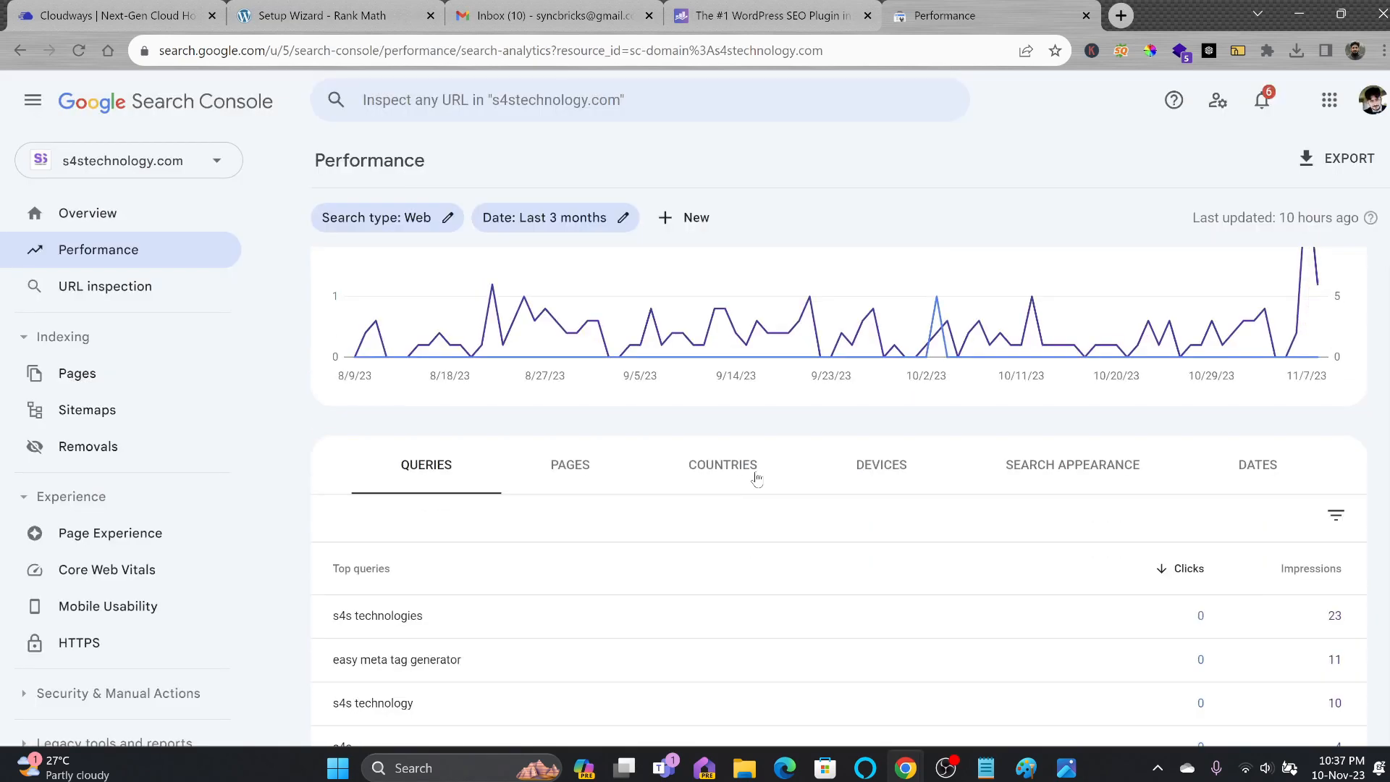
scroll(756, 478, down, 3)
scroll(740, 475, down, 1)
scroll(640, 481, up, 8)
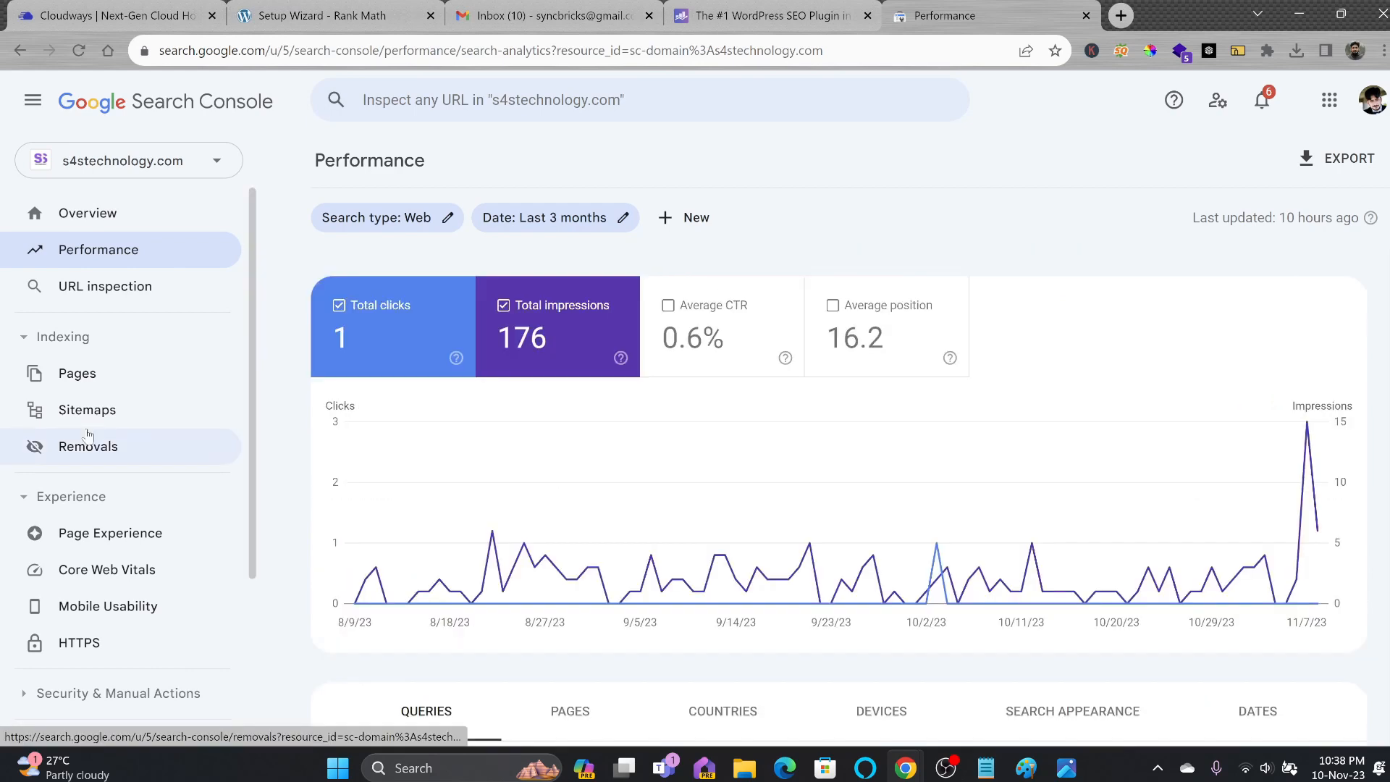
Check the three submitted sitemaps, all with Success status, then return to Overview.
click(85, 410)
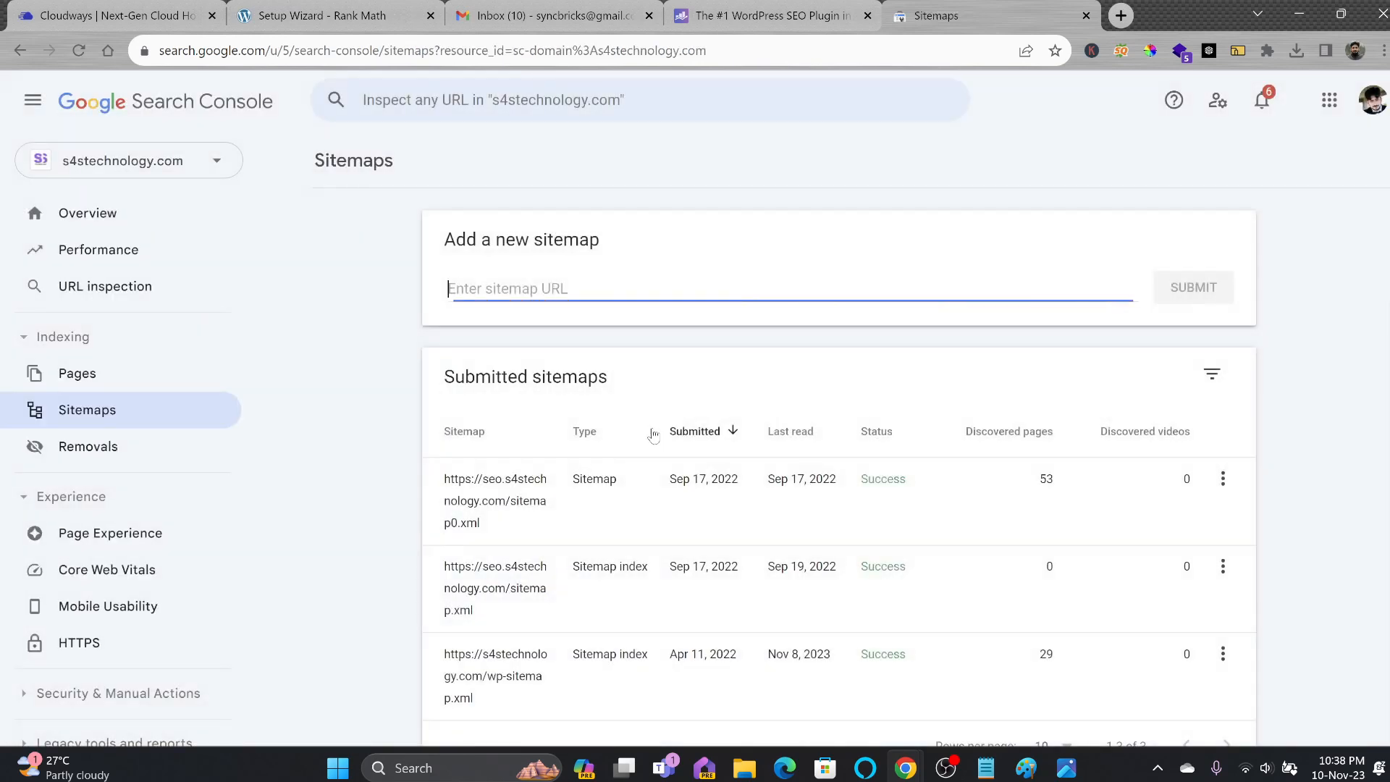
scroll(1149, 471, down, 1)
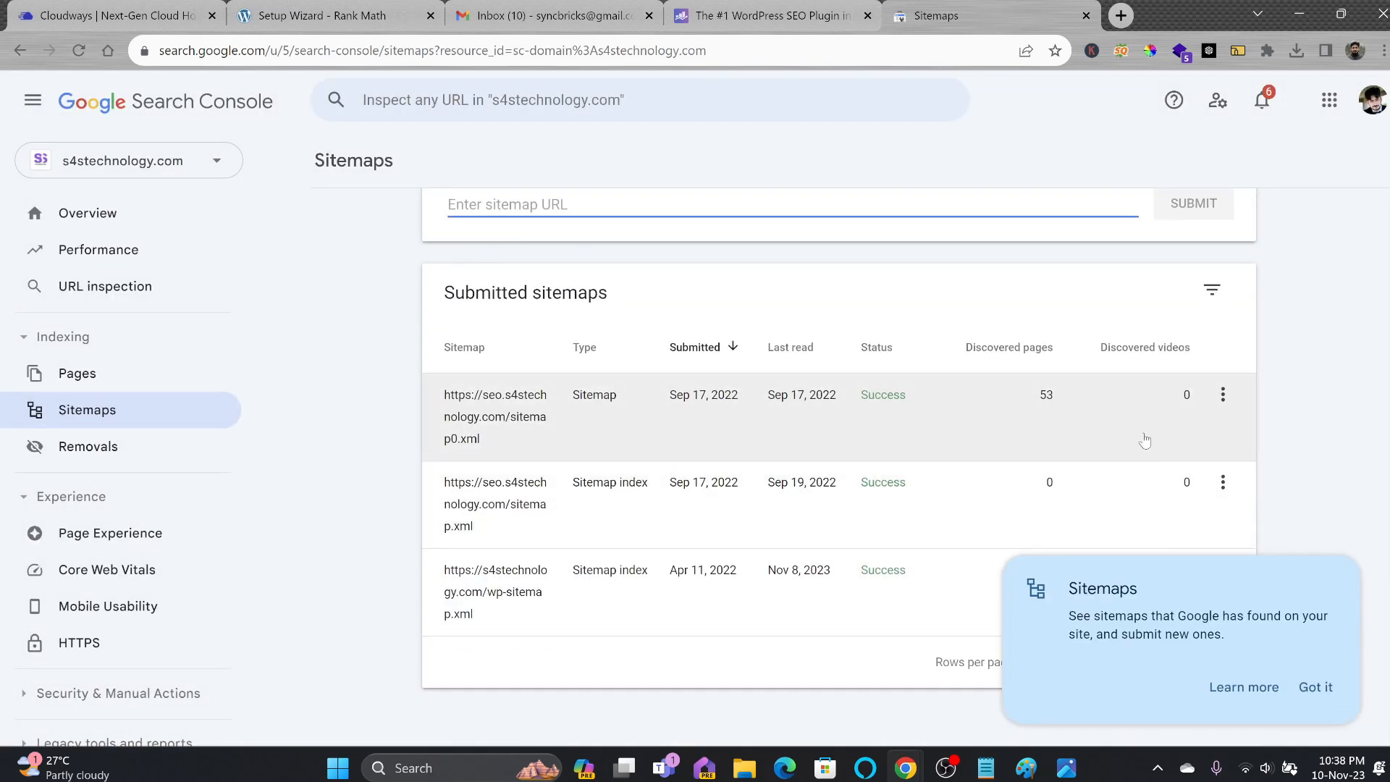
scroll(796, 420, up, 1)
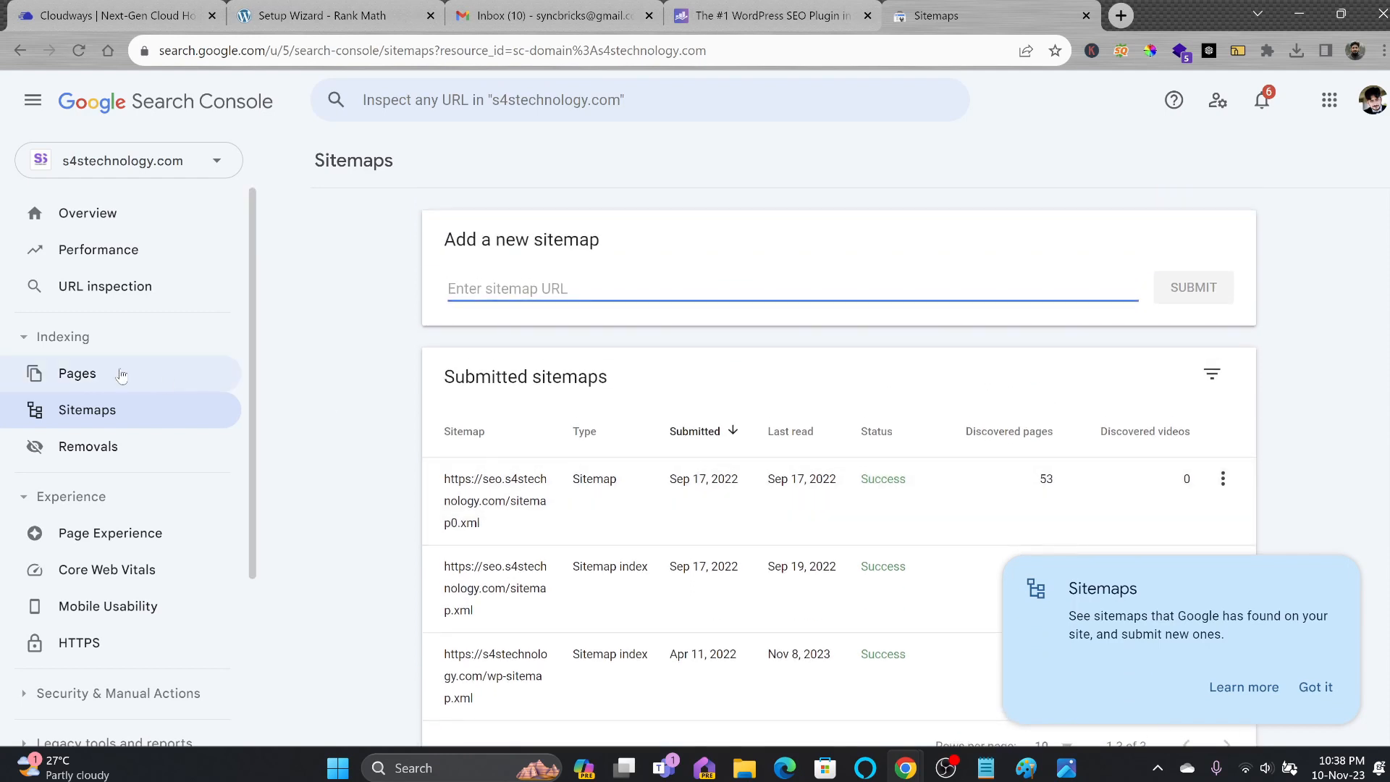
click(116, 231)
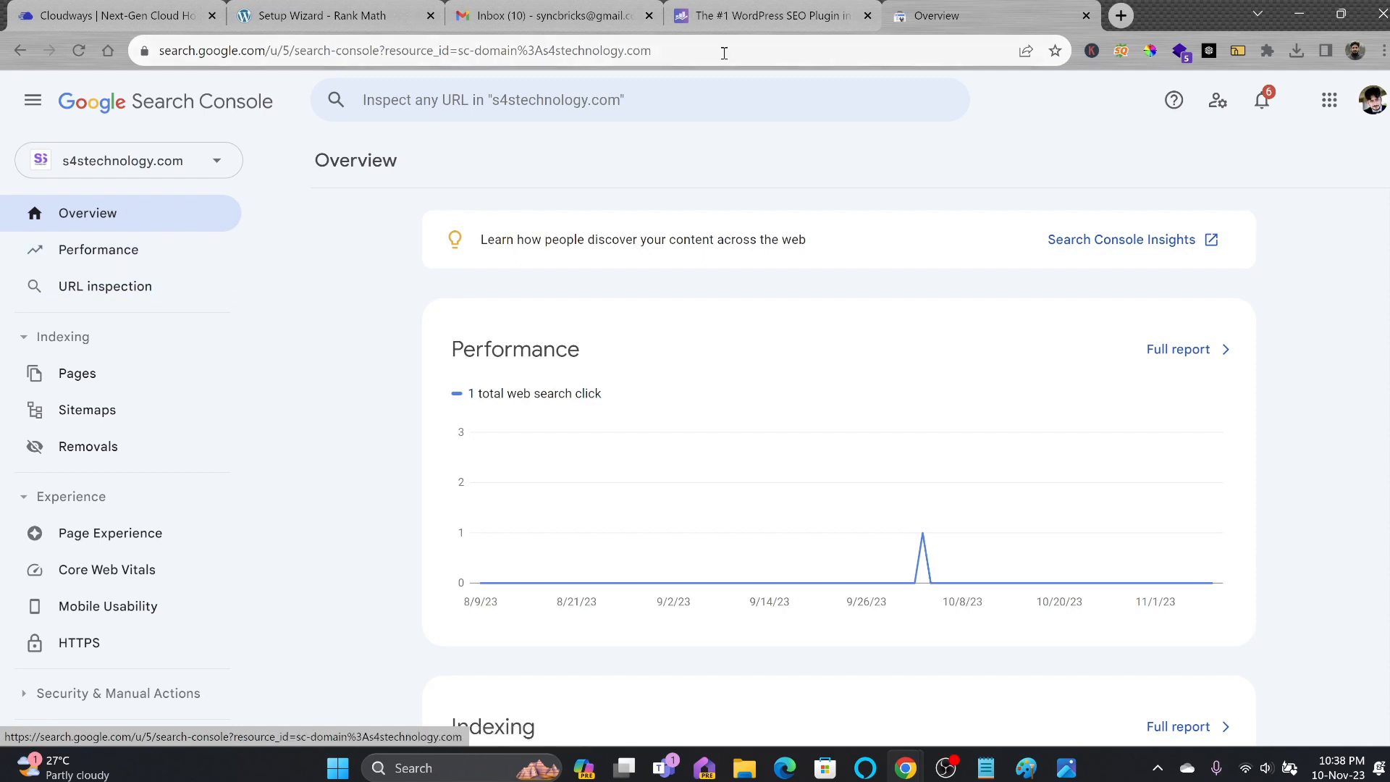
Search Google in a new tab and start Google Analytics measurement setup.
click(1113, 20)
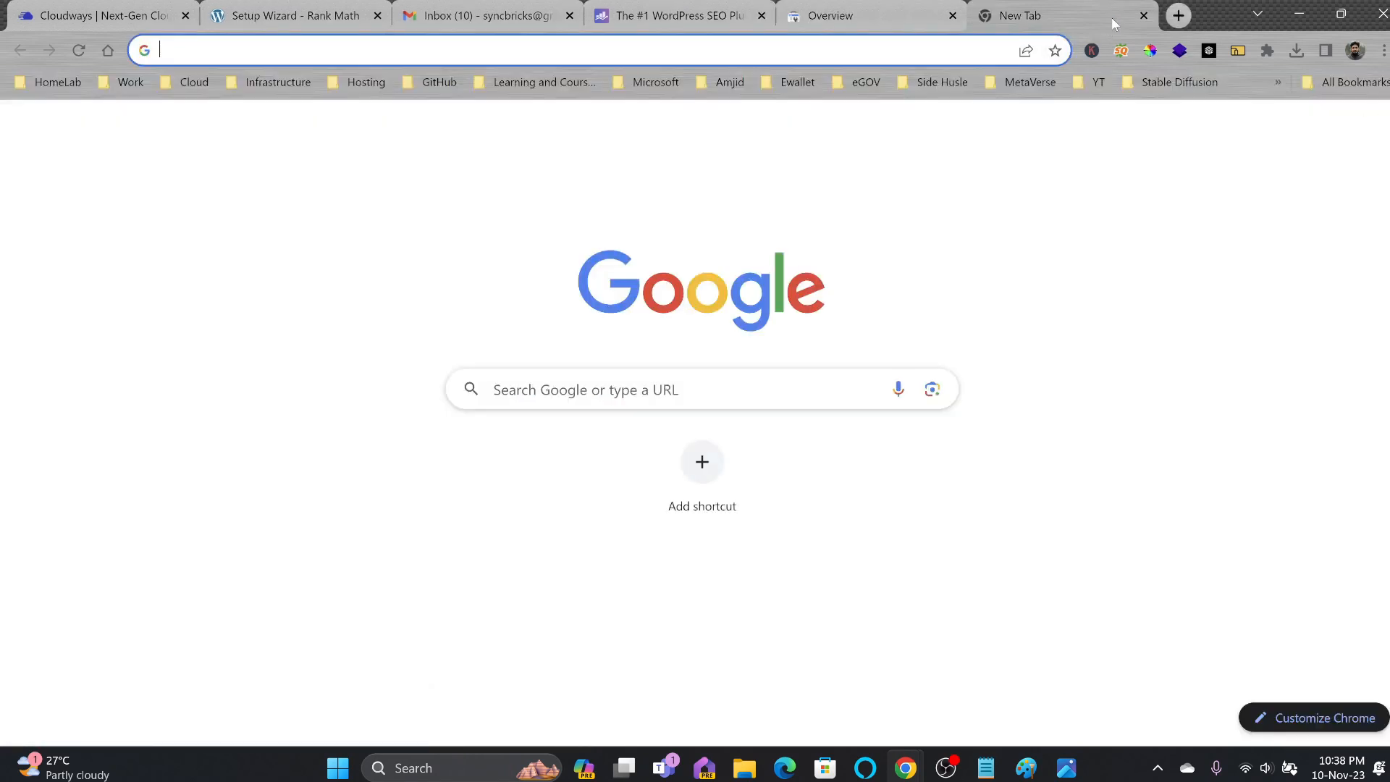
text(google.com/analytics/web/provision/?authuser=5#/provision)
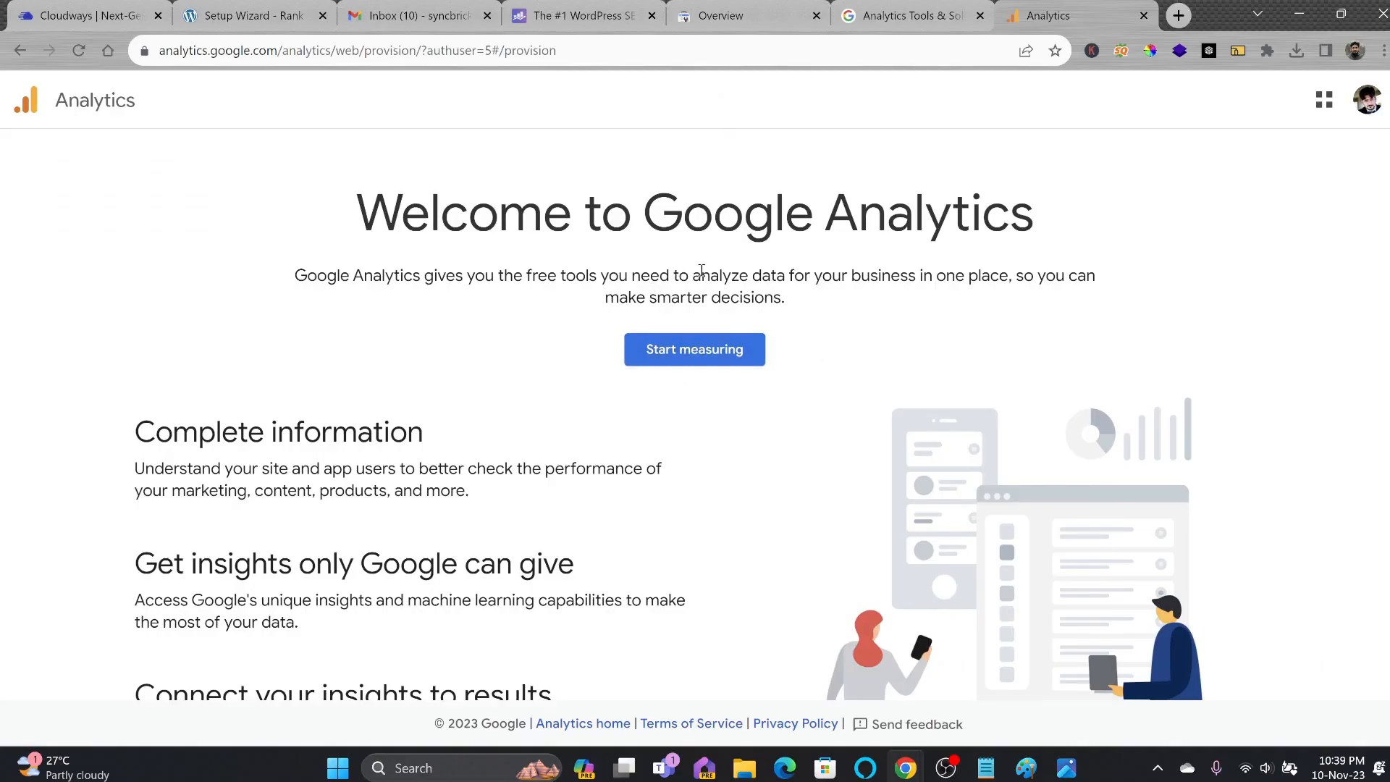
scroll(777, 337, down, 3)
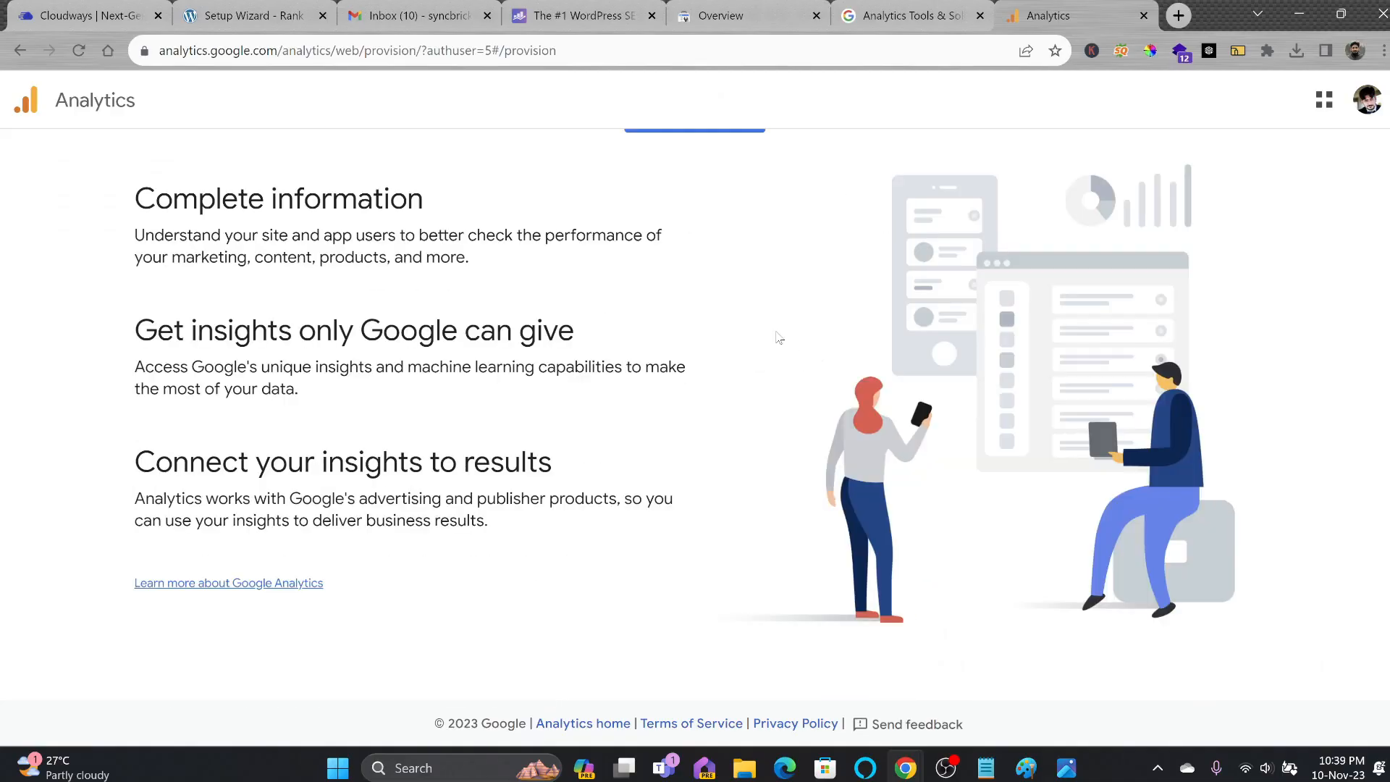
scroll(846, 307, up, 3)
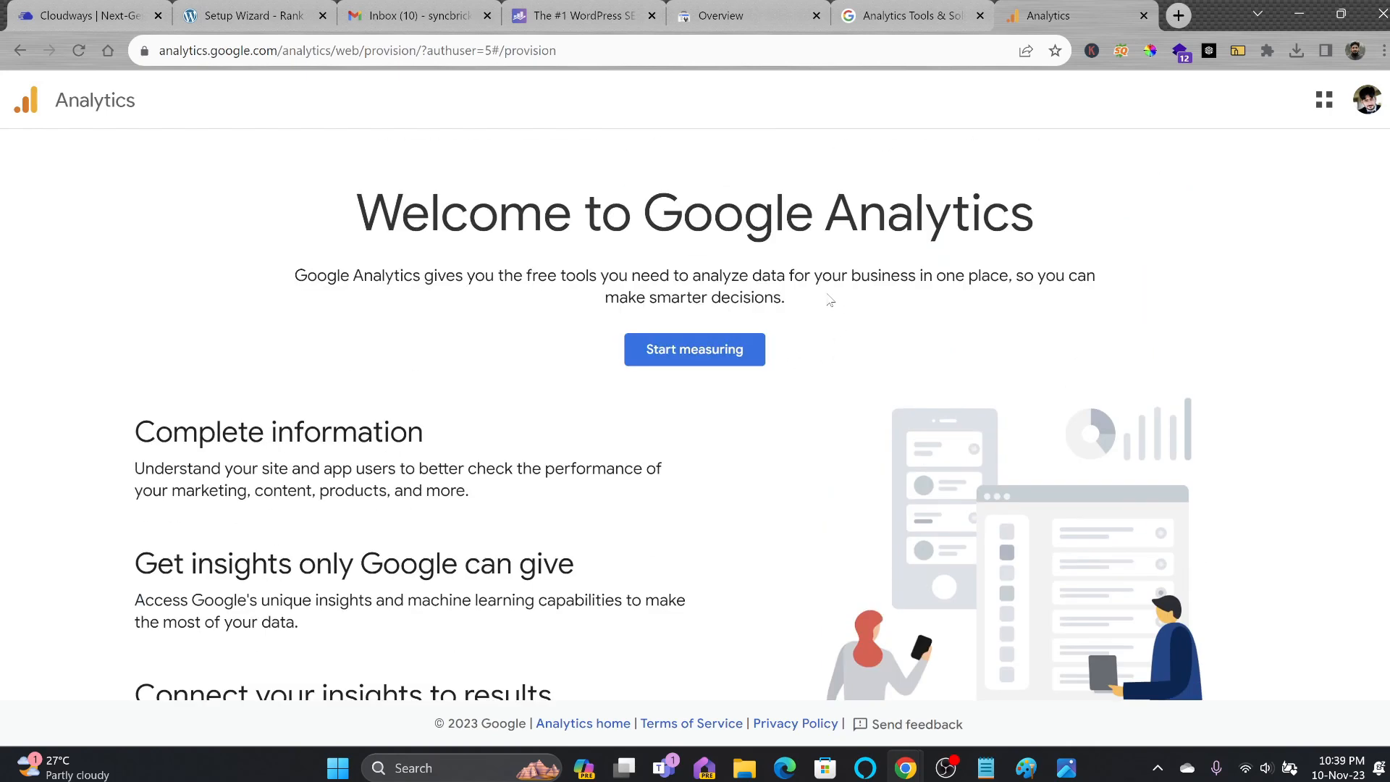
click(746, 349)
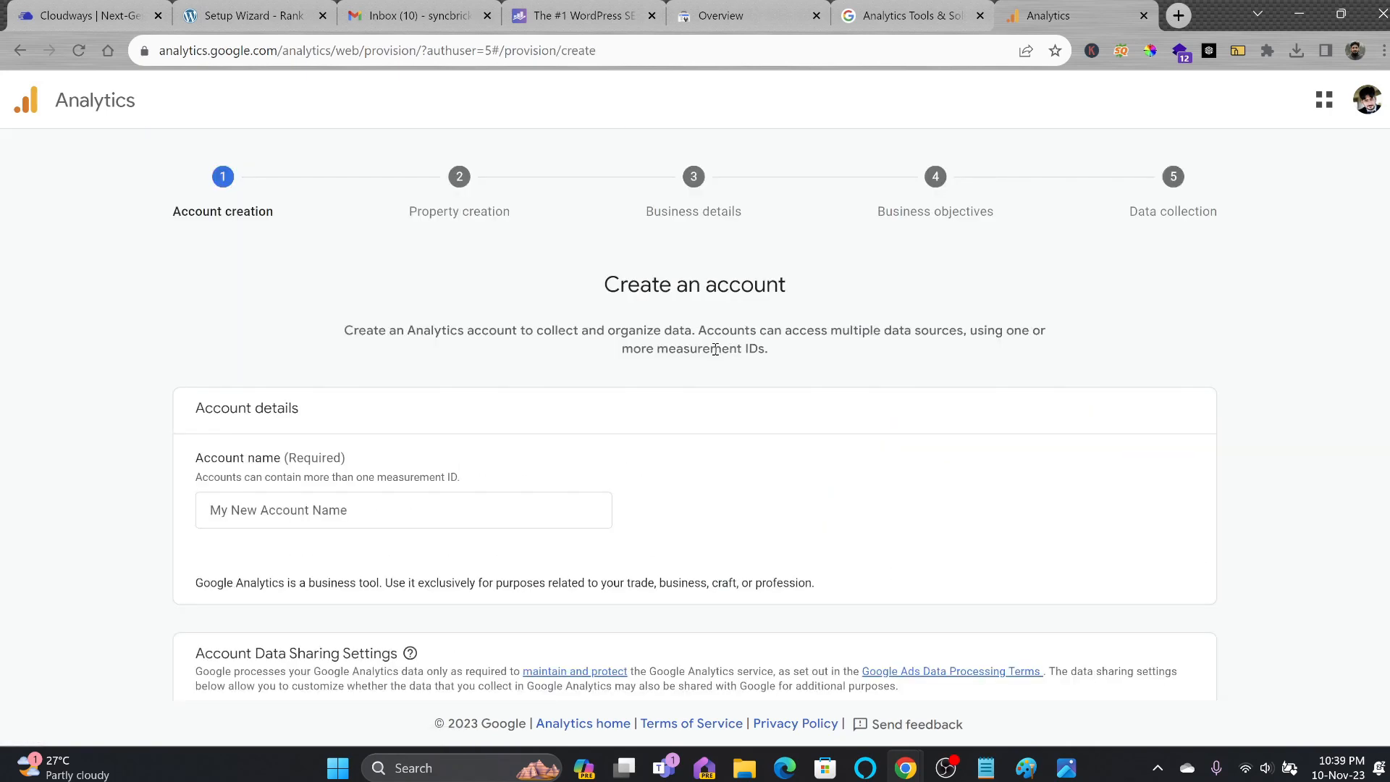
Name the Analytics account 'S4S Technol' and enable data sharing with Google products.
click(388, 500)
click(388, 518)
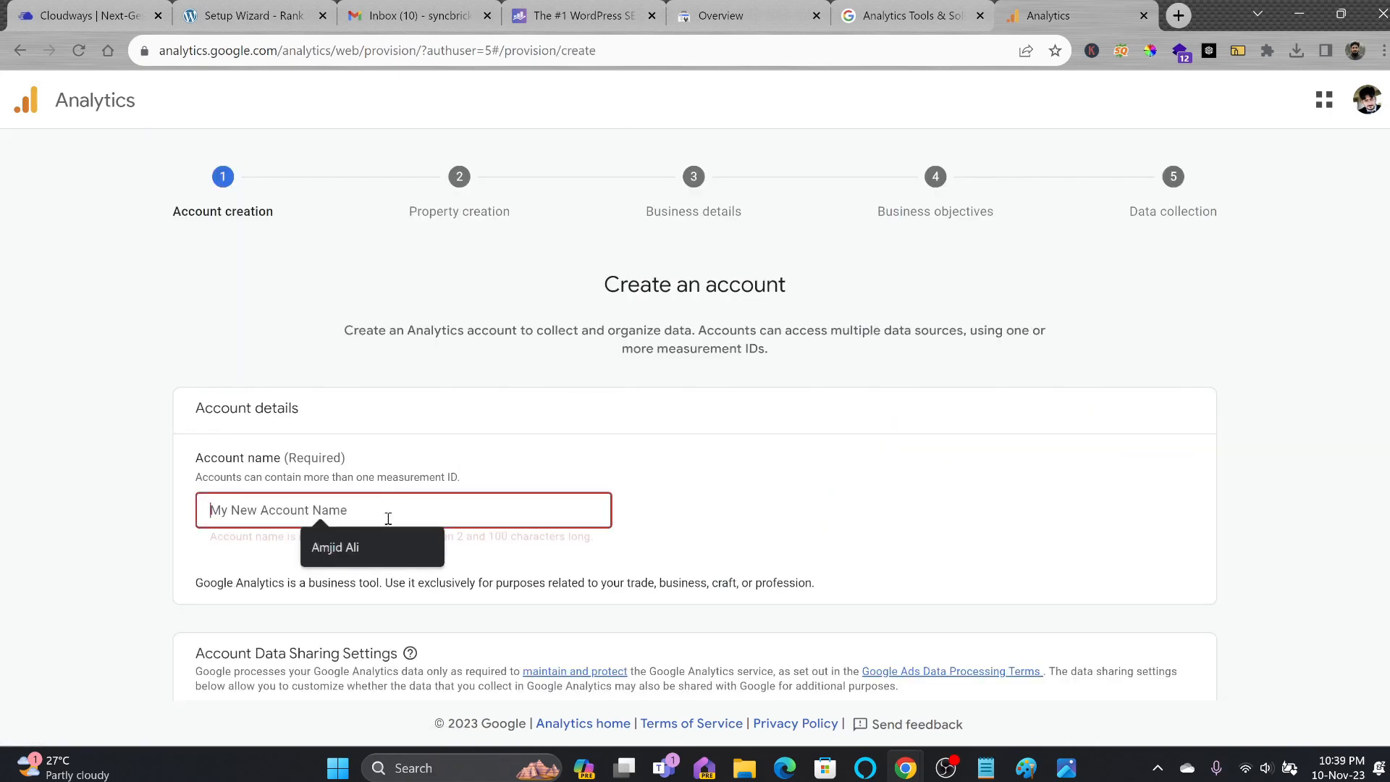
text(S4S Technology)
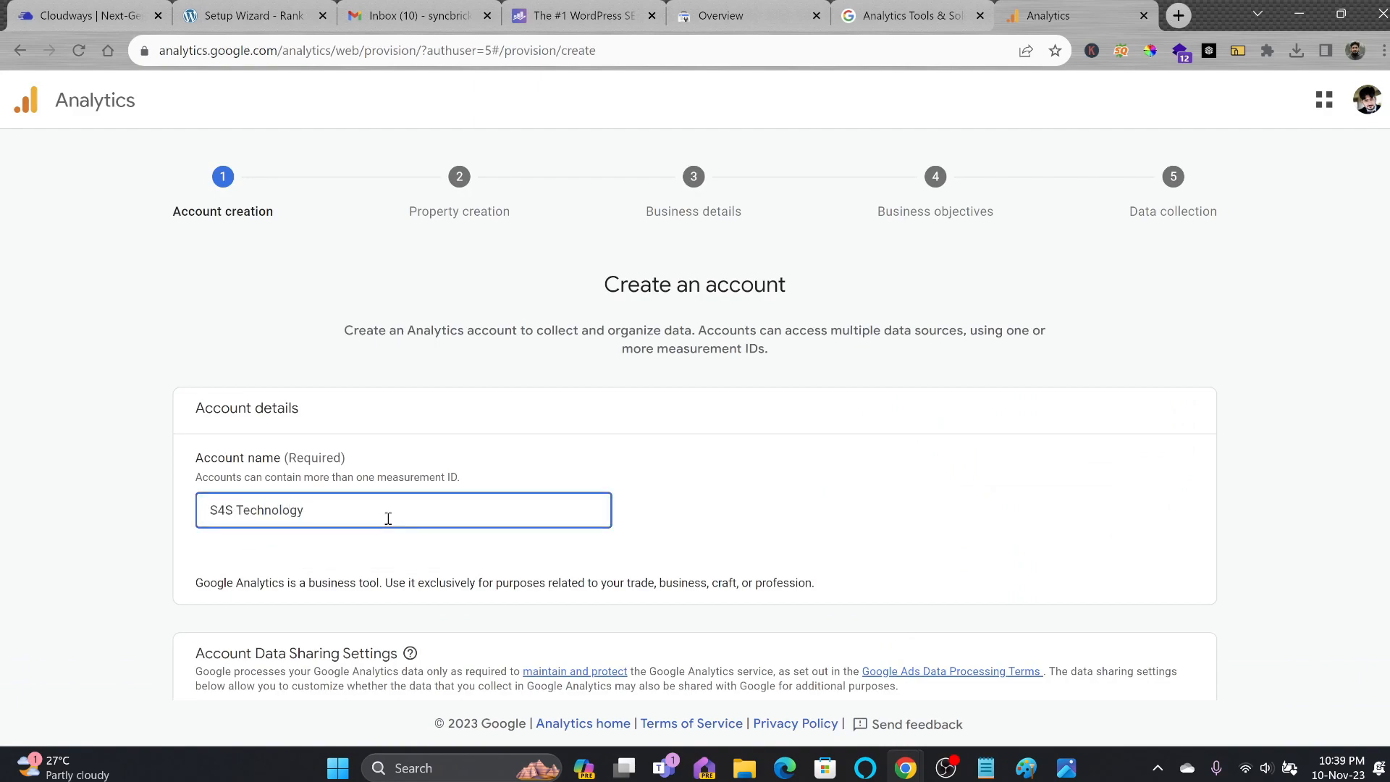
scroll(531, 536, down, 4)
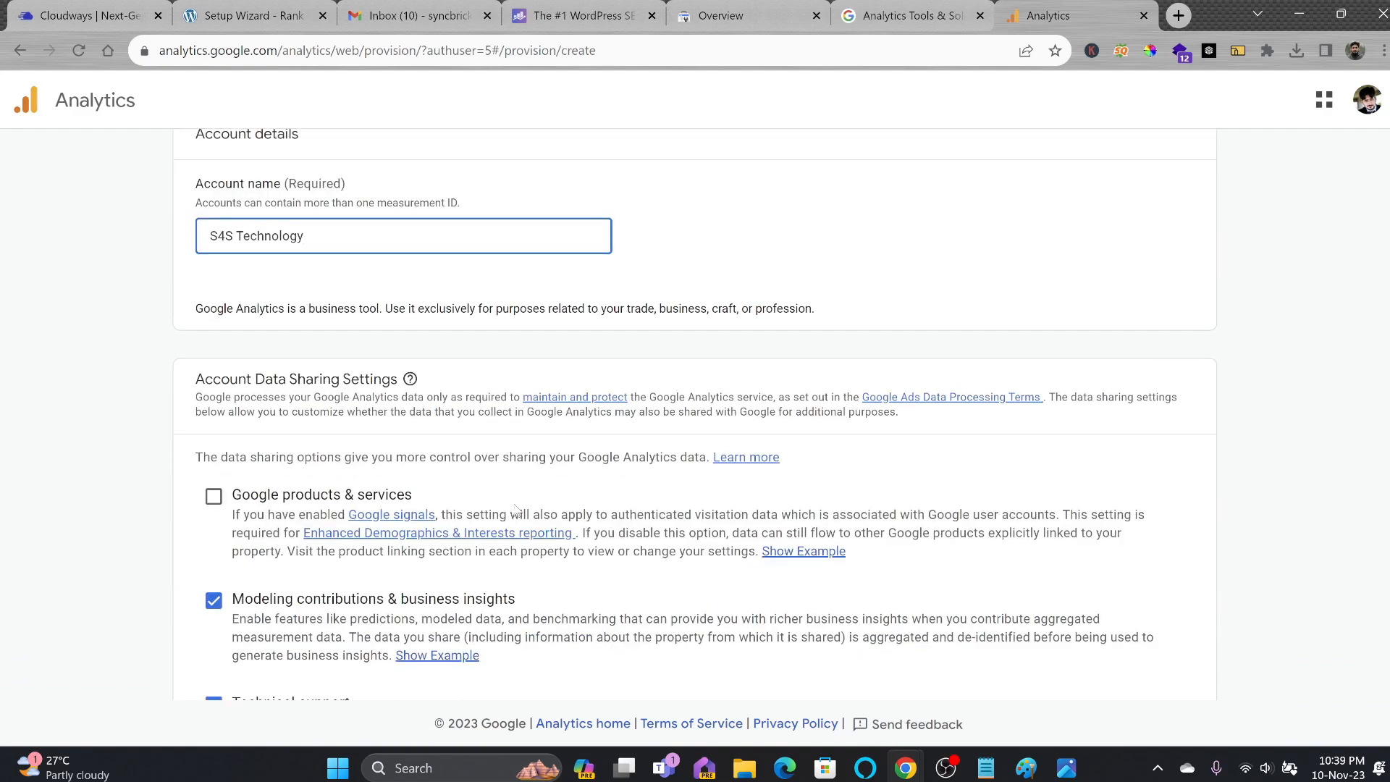
scroll(802, 458, up, 1)
click(214, 587)
scroll(216, 588, down, 5)
click(240, 649)
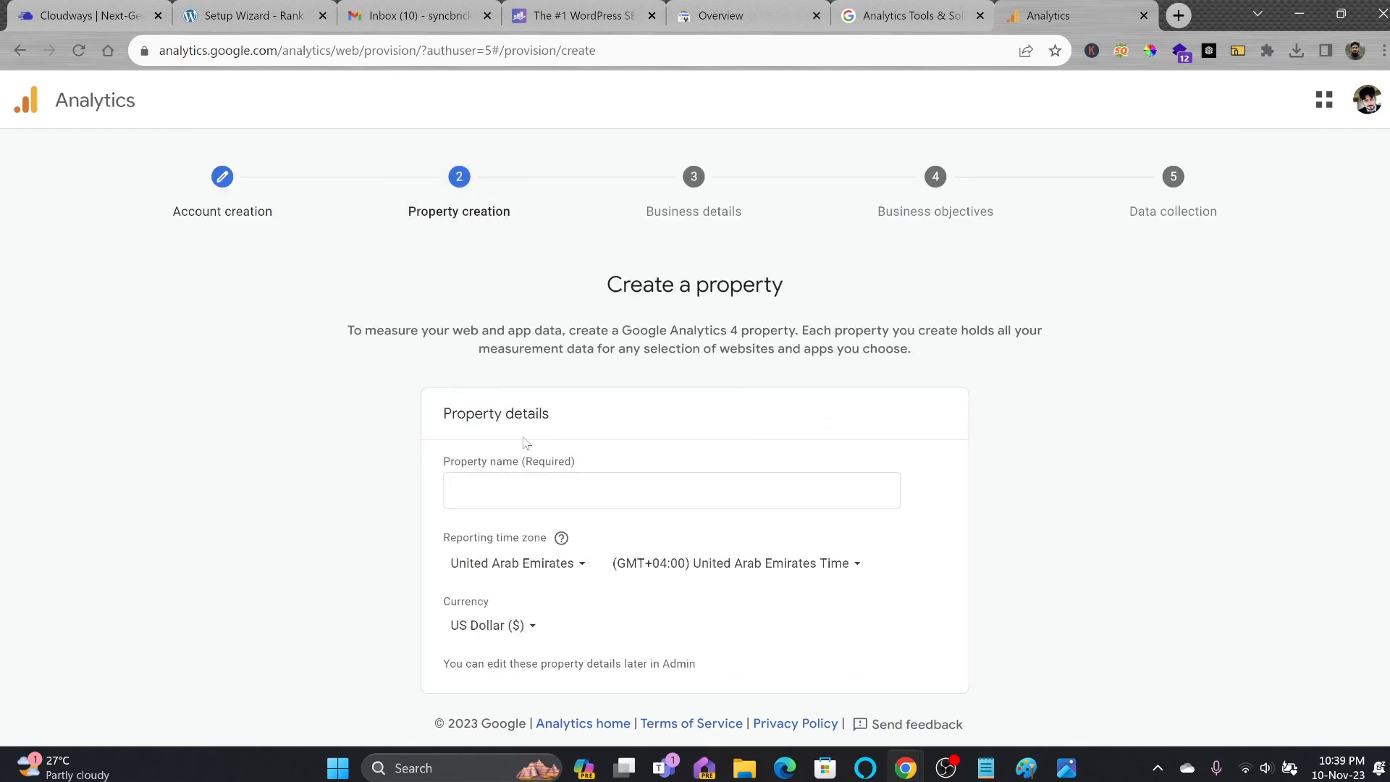
Create the property 'S4S Technology E Commerce Website' with US Dollar currency.
click(534, 627)
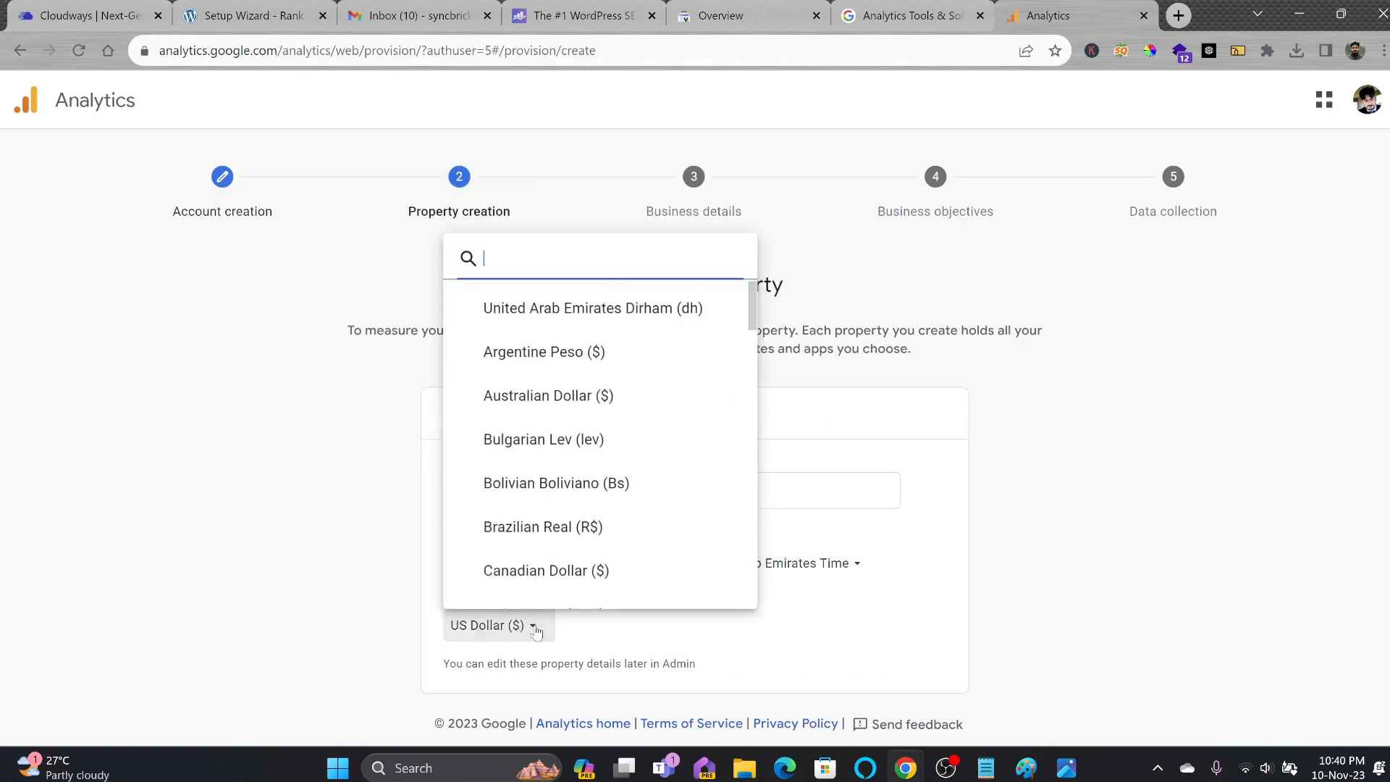
click(623, 628)
click(569, 491)
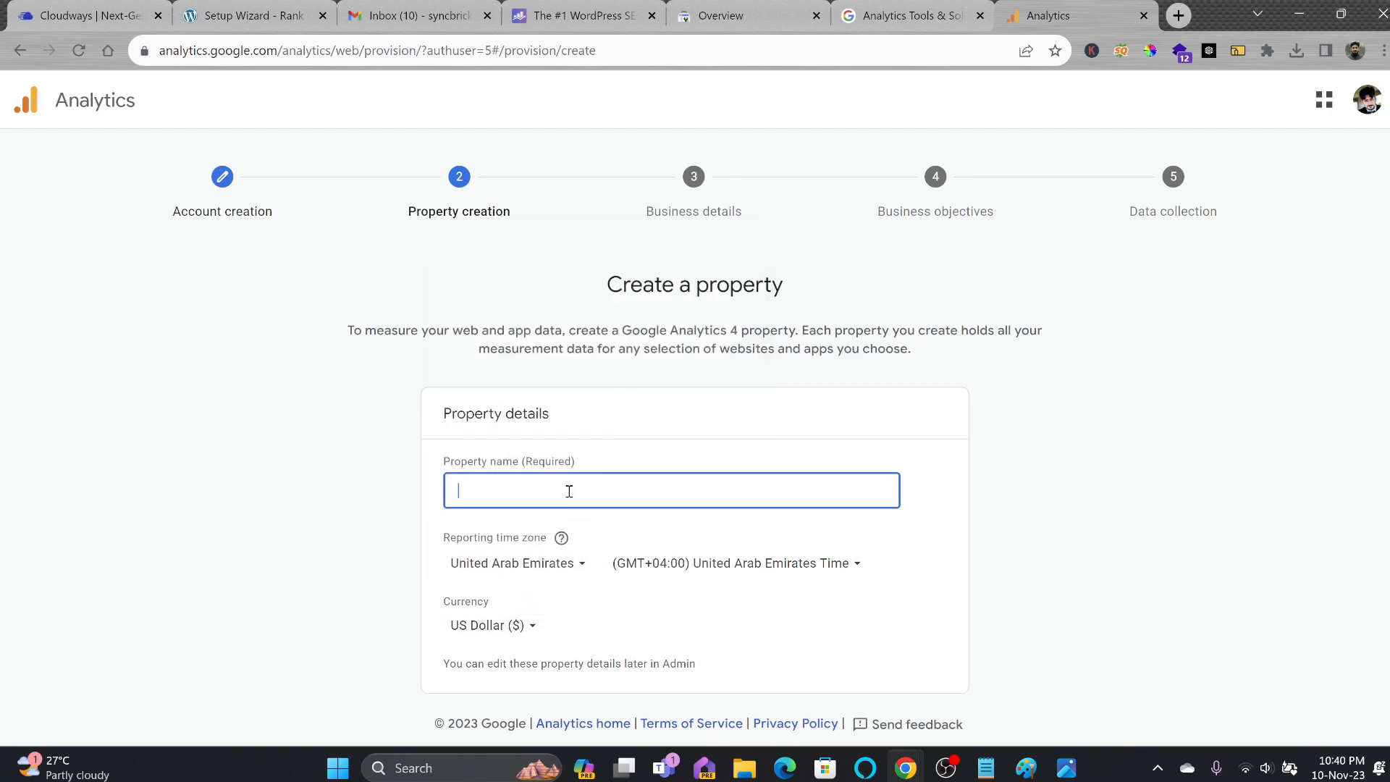
text(S4S Technology E Comm)
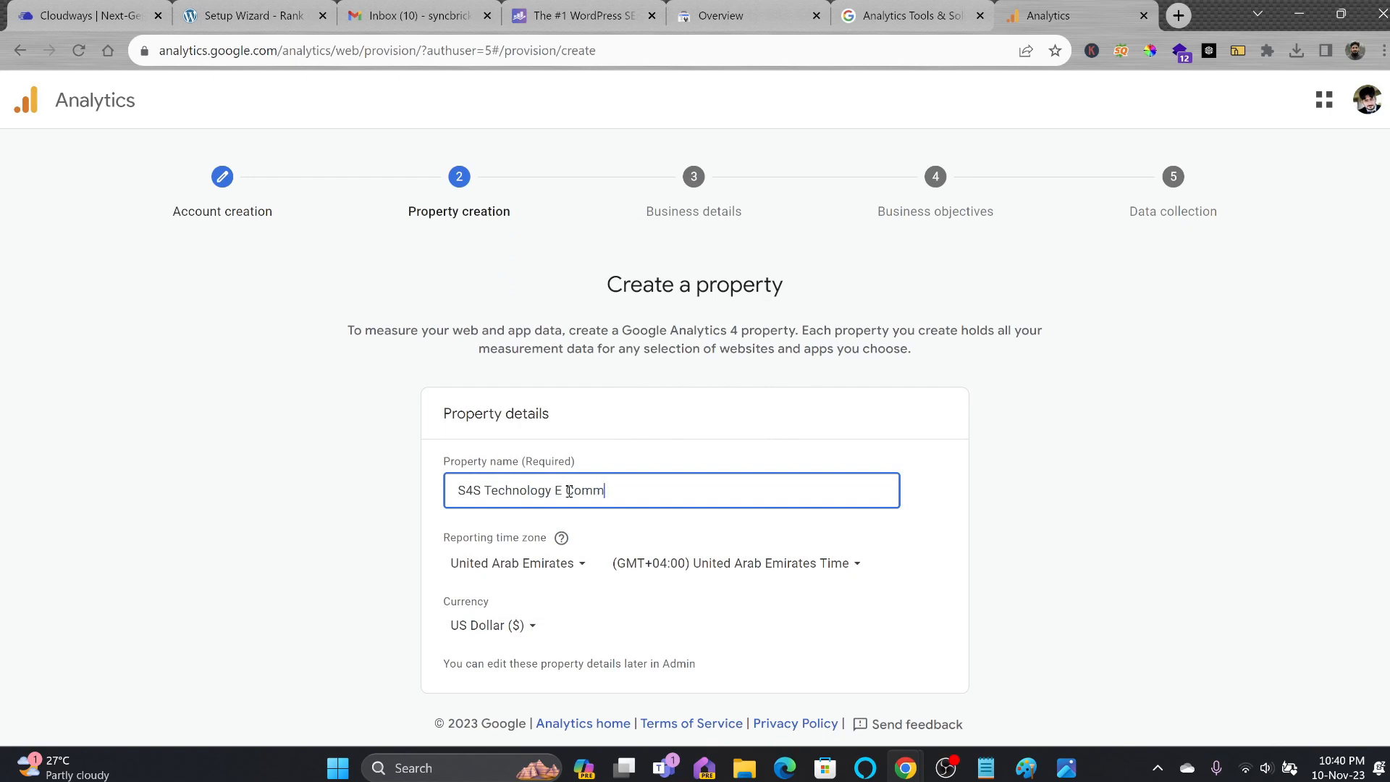
text(erce Website)
scroll(543, 642, down, 2)
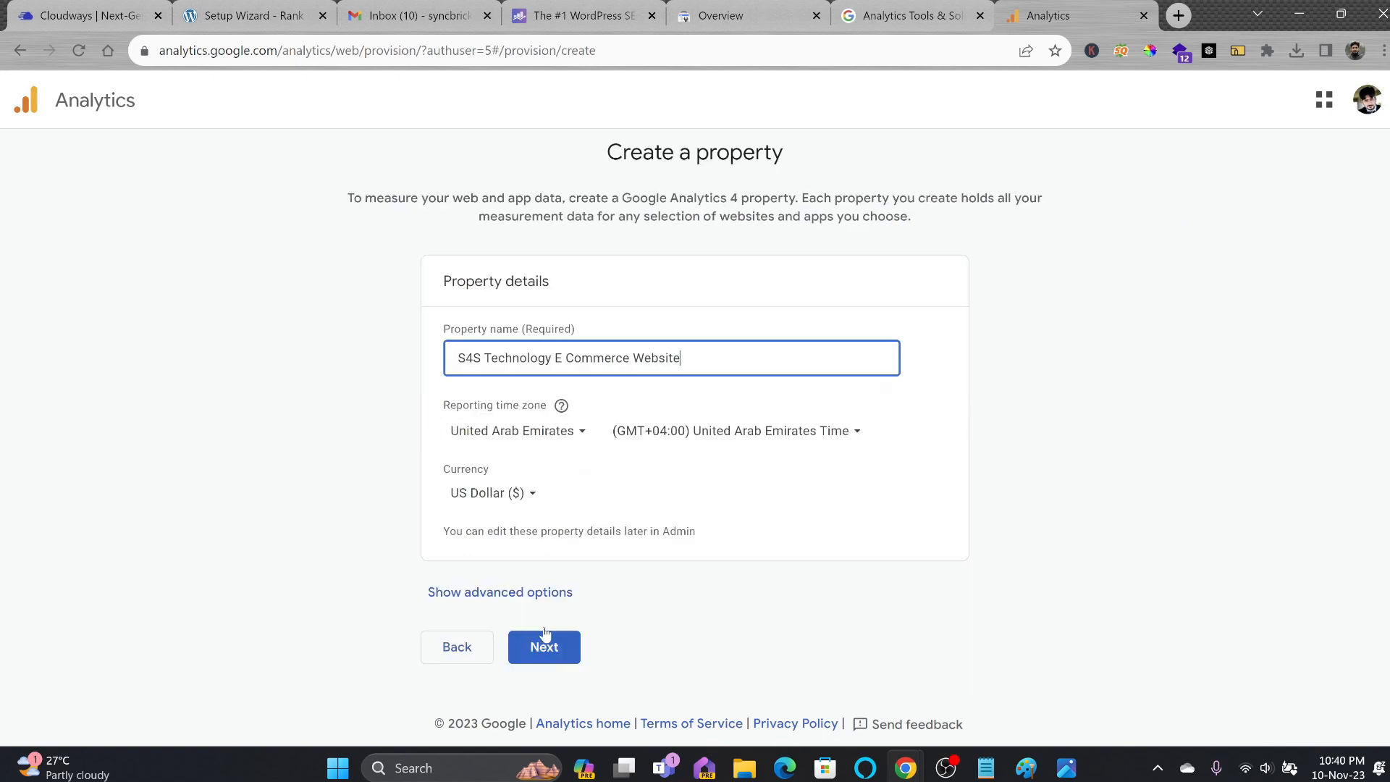
click(543, 642)
Set industry to Computers & Electronics and choose Generate leads, Drive online sales, Get baseline reports.
scroll(557, 650, down, 2)
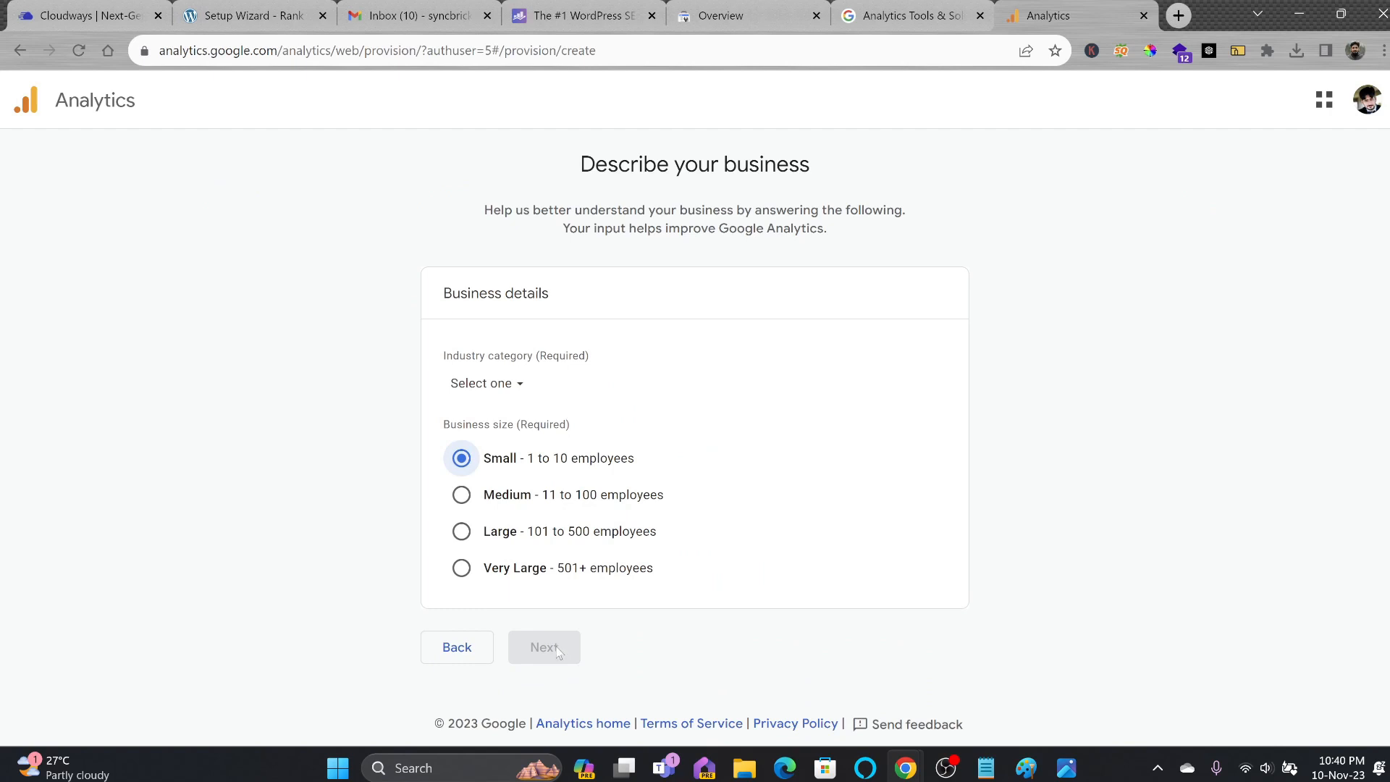
click(519, 393)
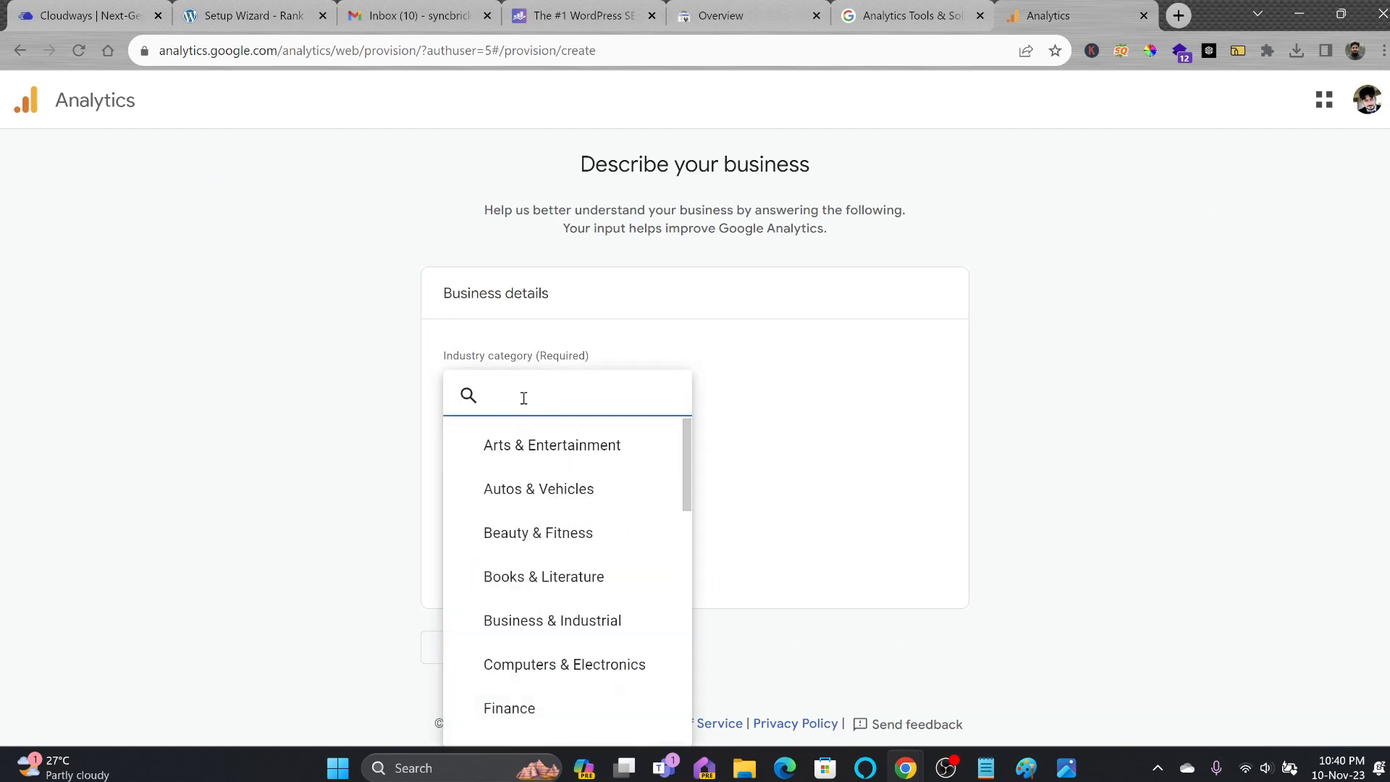
click(558, 665)
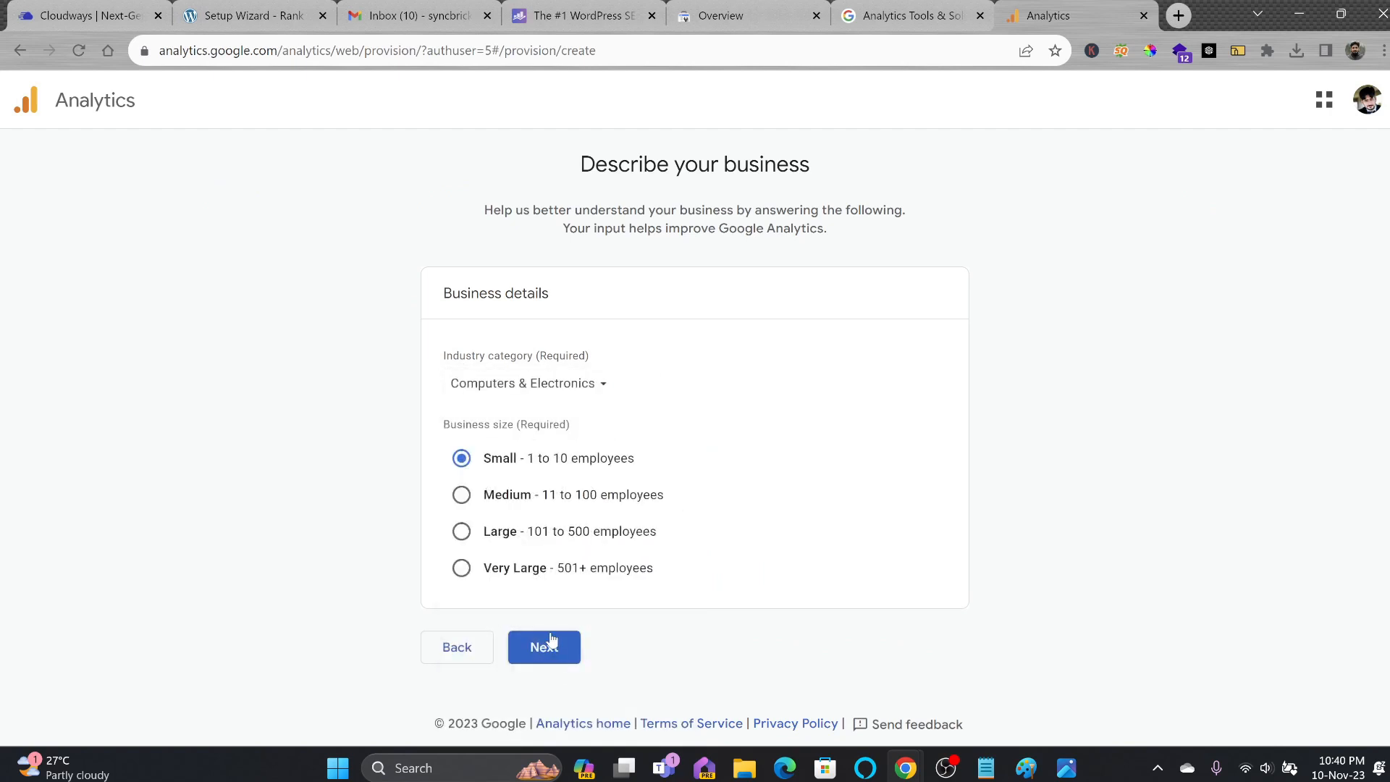
click(547, 644)
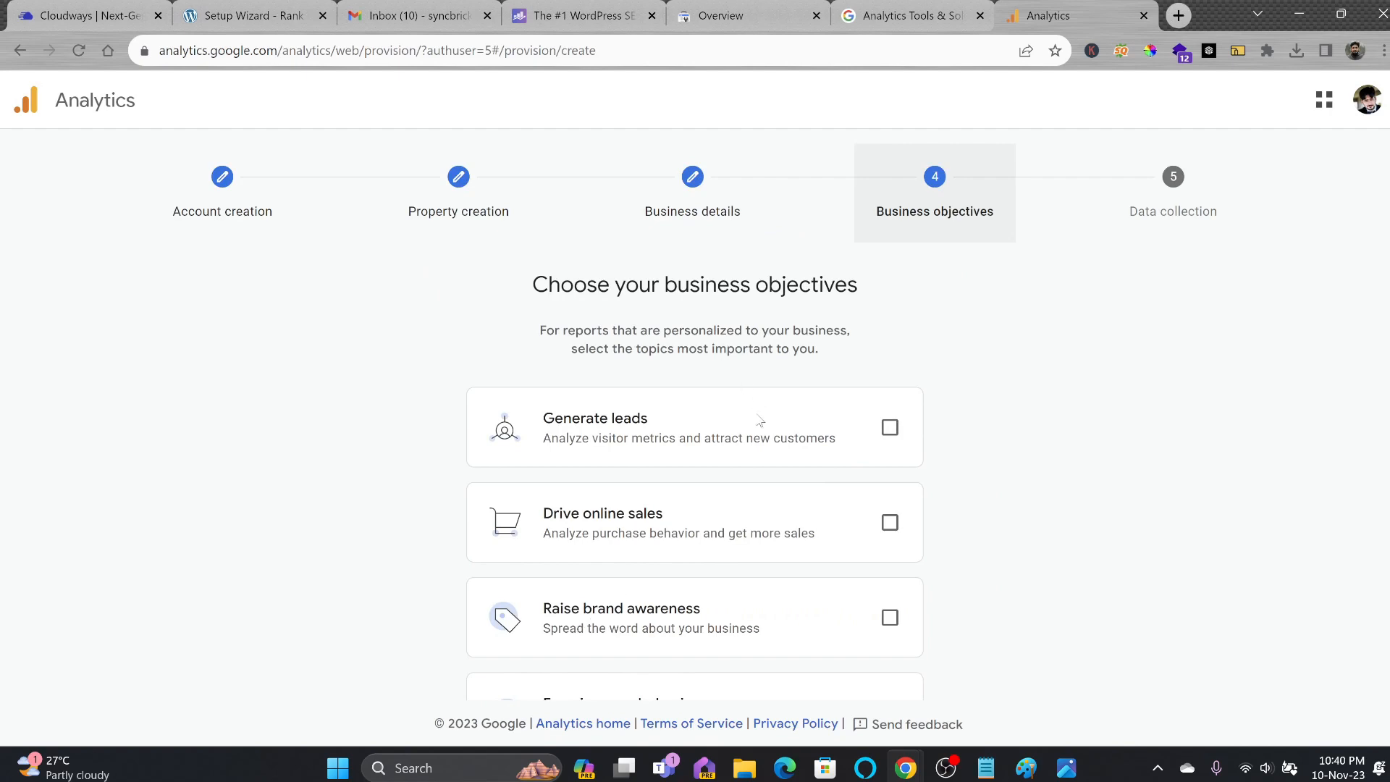
click(890, 427)
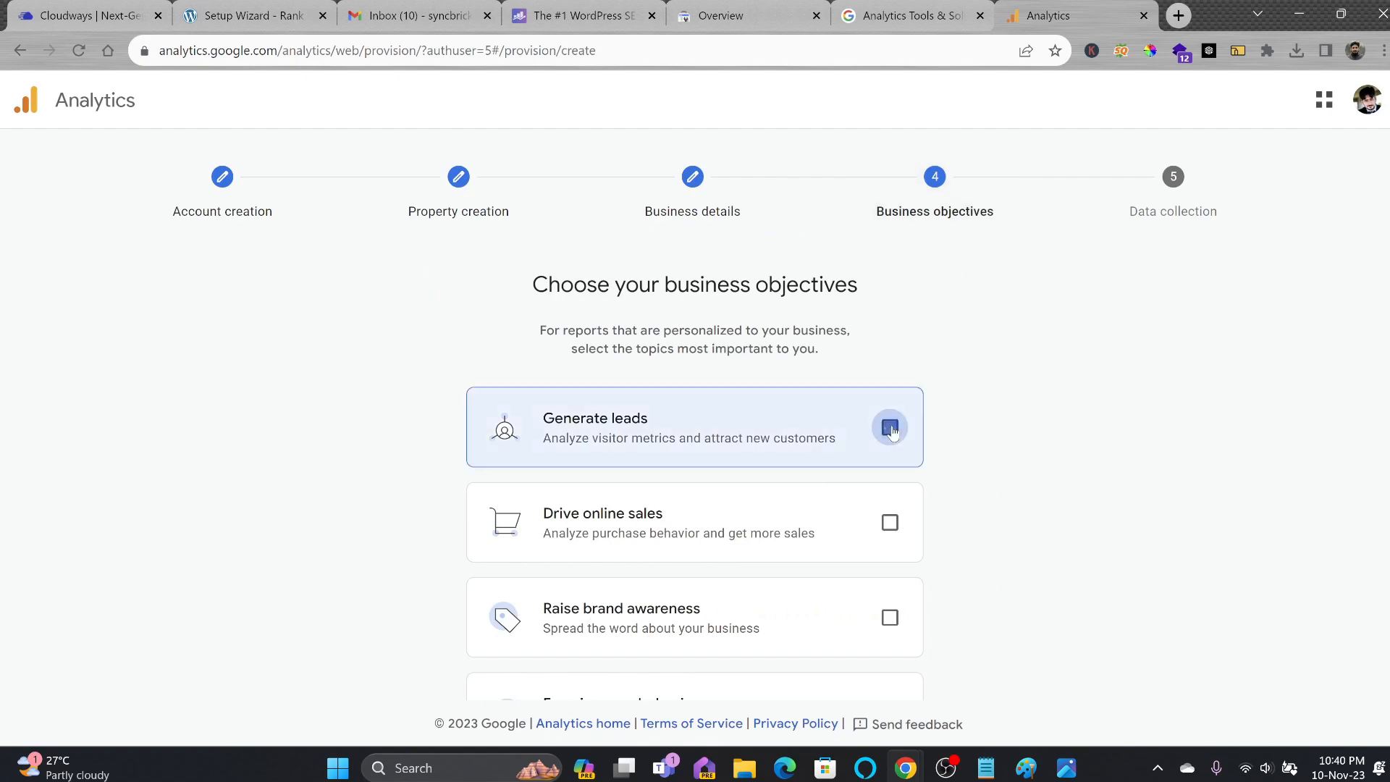
click(890, 522)
scroll(884, 617, down, 3)
click(890, 569)
Create the account, accepting the GDPR data processing and Analytics terms of service.
click(617, 658)
click(462, 495)
scroll(686, 389, down, 3)
scroll(685, 389, up, 3)
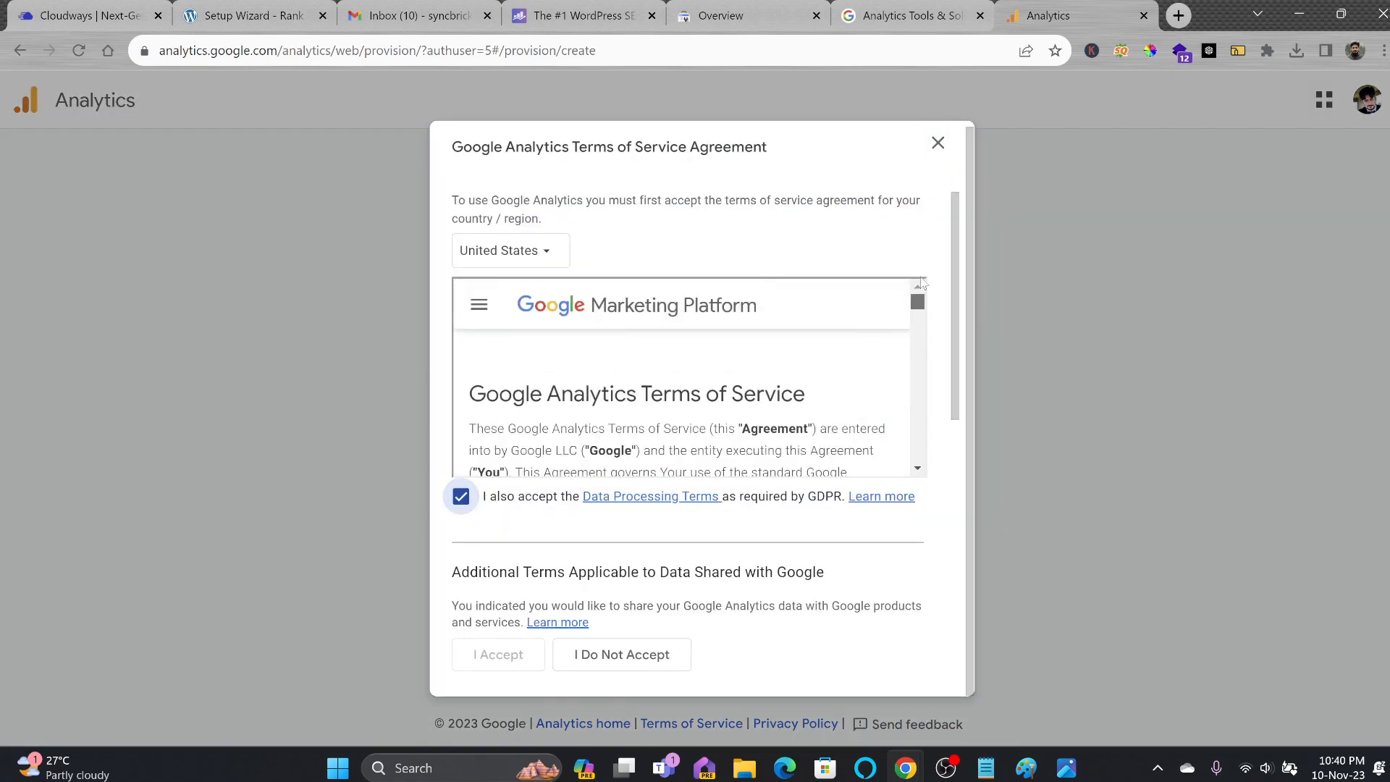
drag(956, 308, 956, 518)
click(462, 593)
click(499, 654)
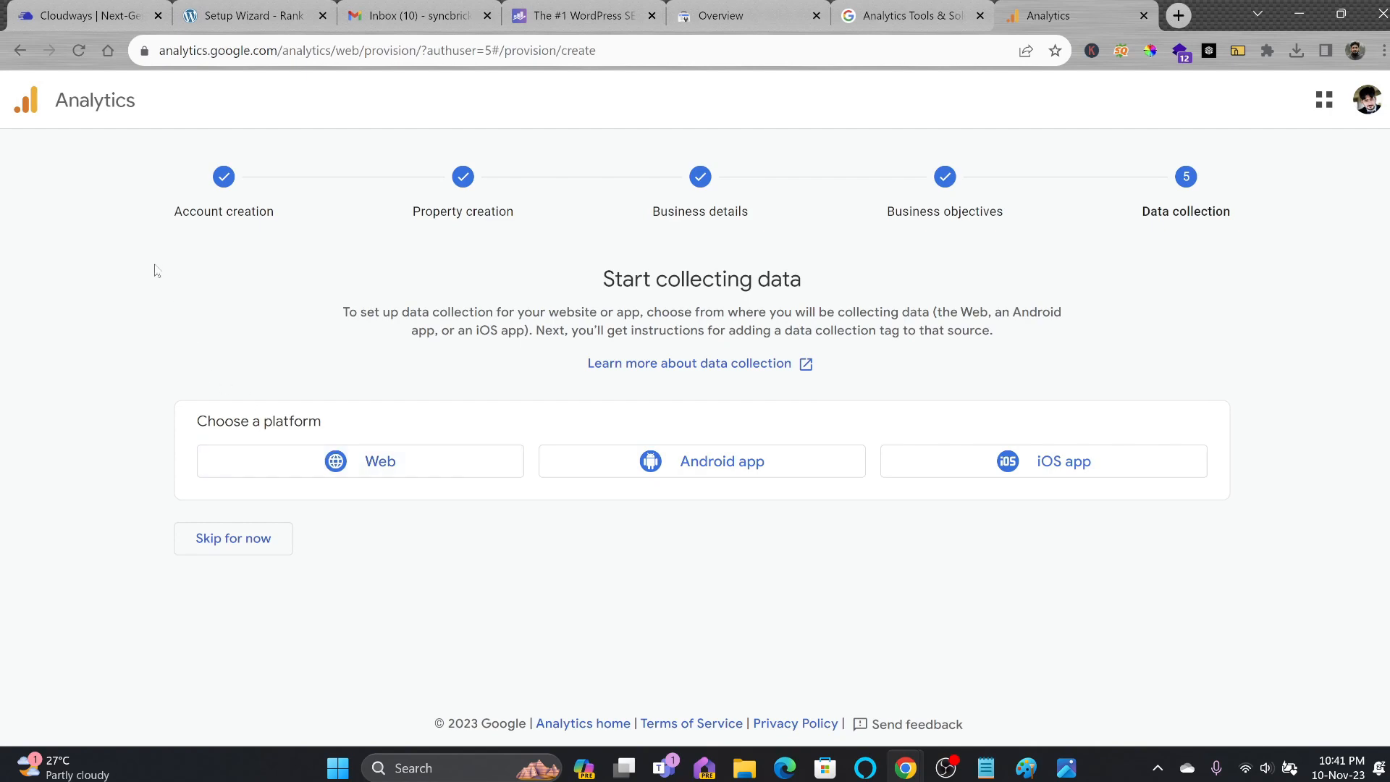
Create a Web data stream for s4stechnology.com named 'S4S Technology'.
click(383, 461)
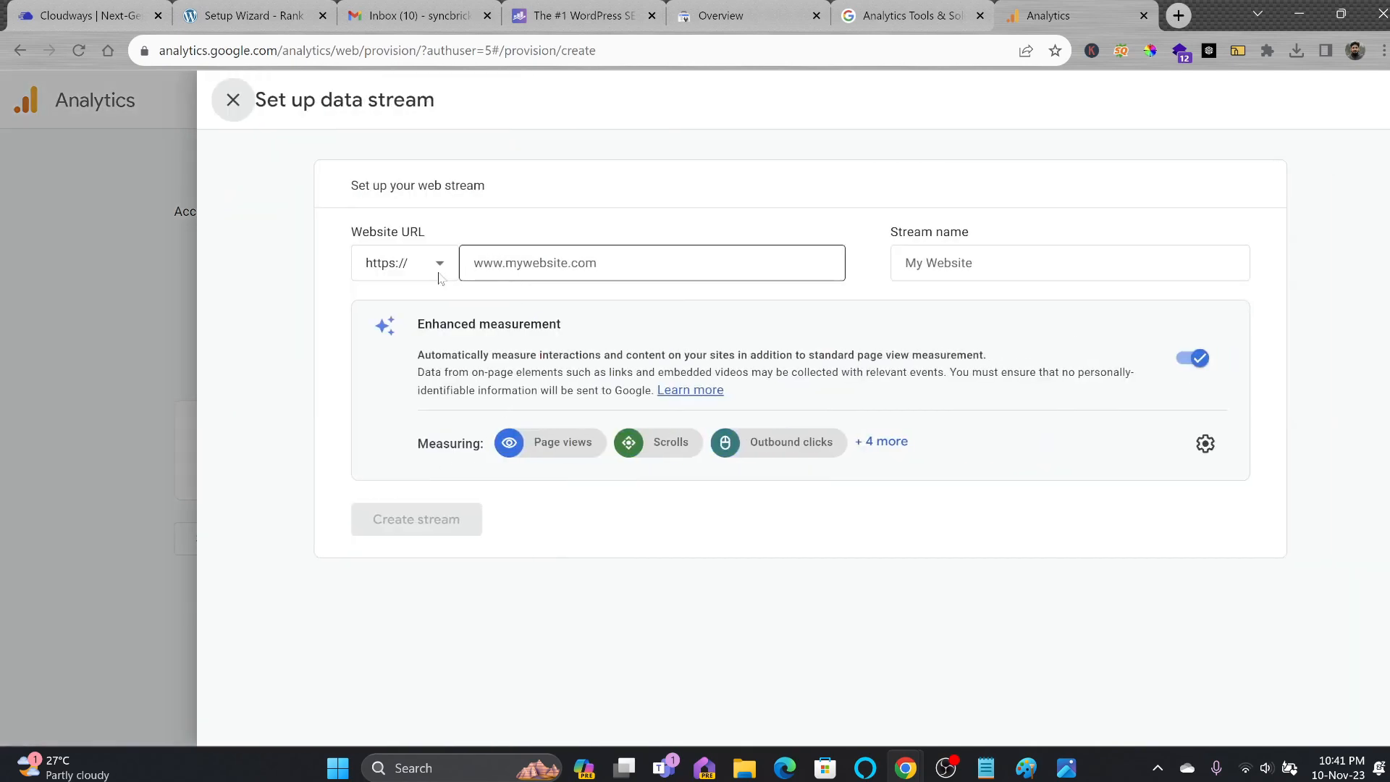
click(517, 266)
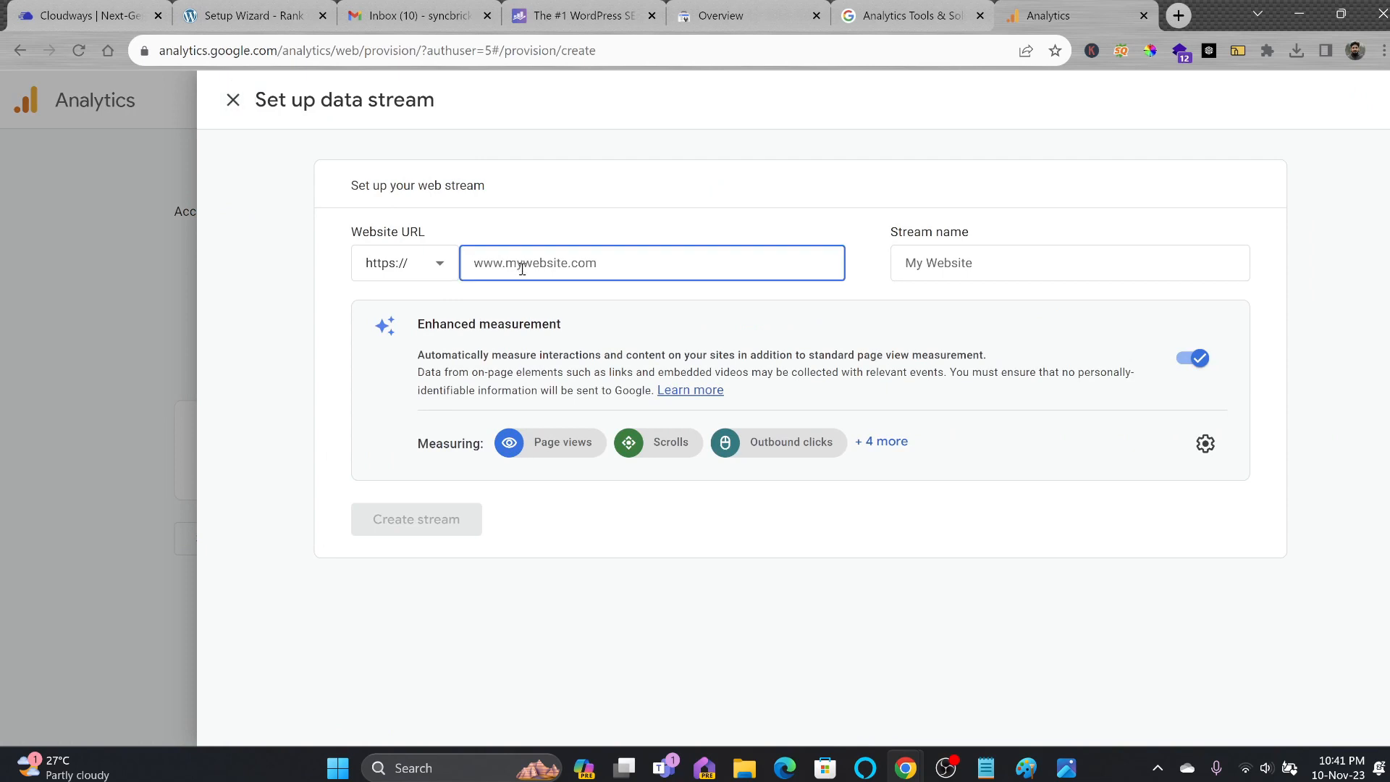
text(s4stechnology.com)
key(Tab)
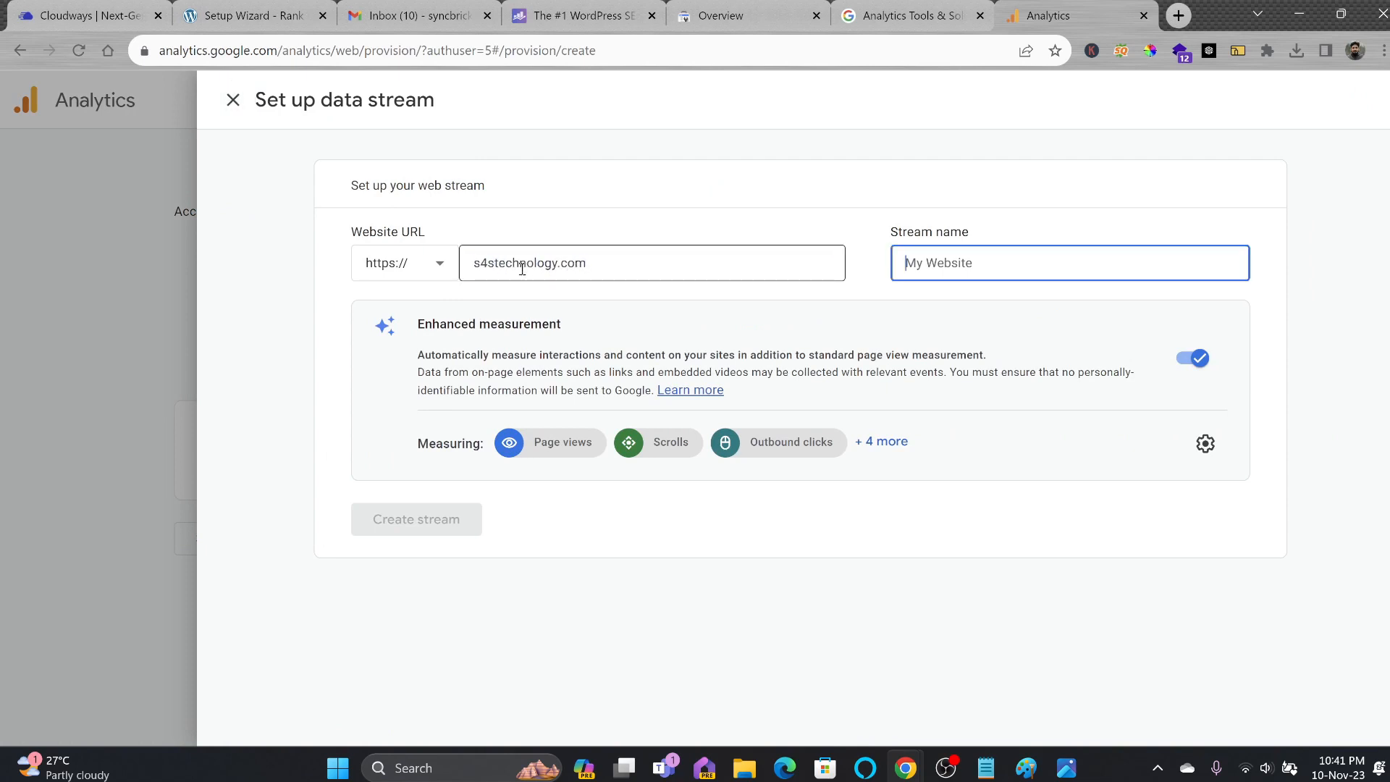
text(S4S Te)
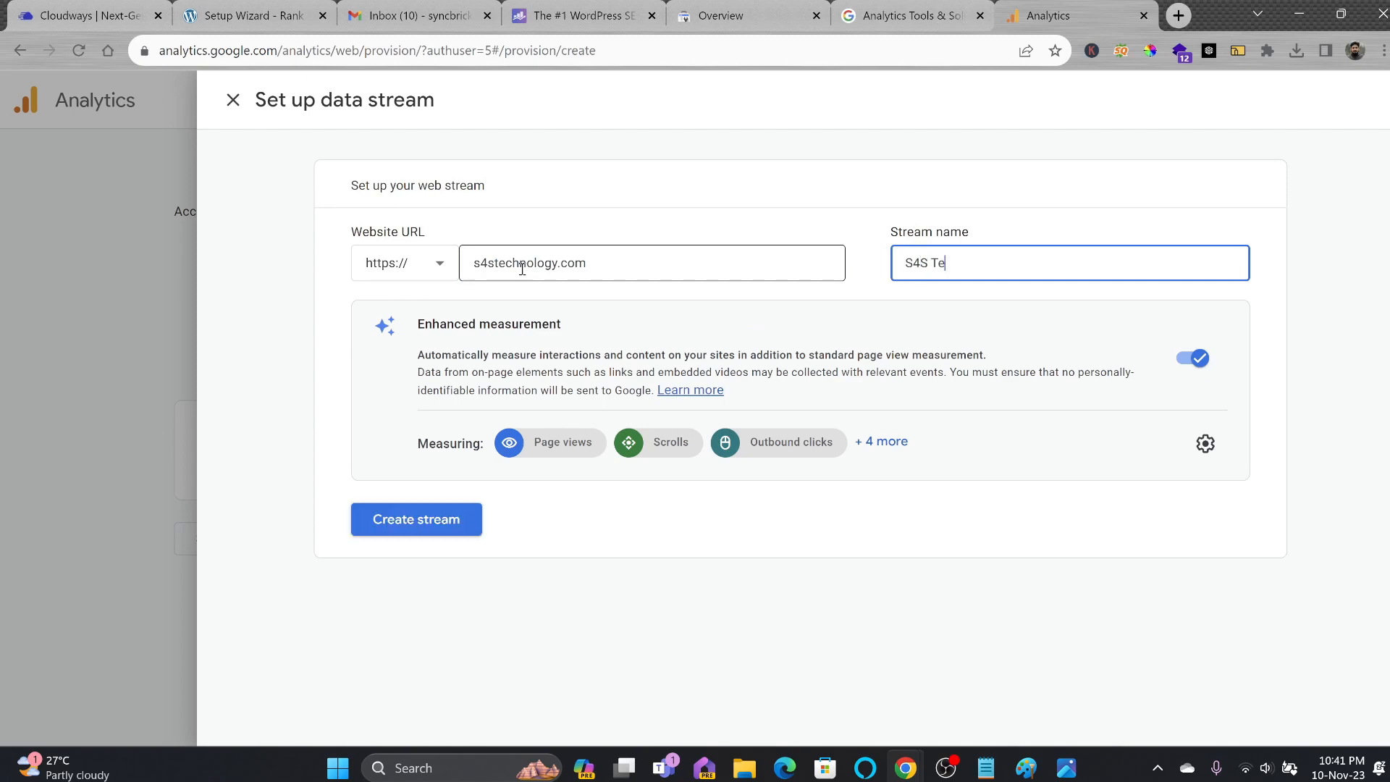
text(chnology)
click(447, 529)
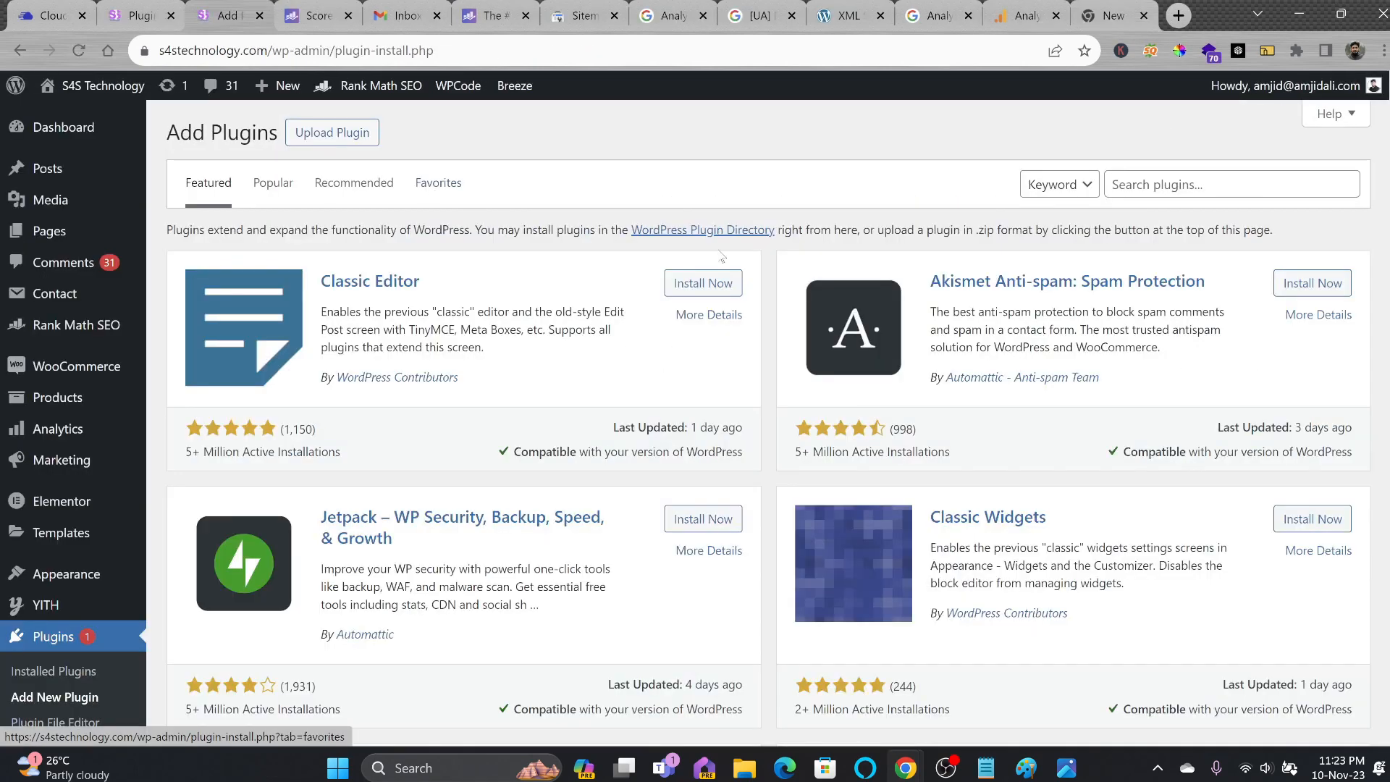
Search for 'site', install and activate Site Kit by Google, and begin its setup.
click(1177, 184)
text(site kit)
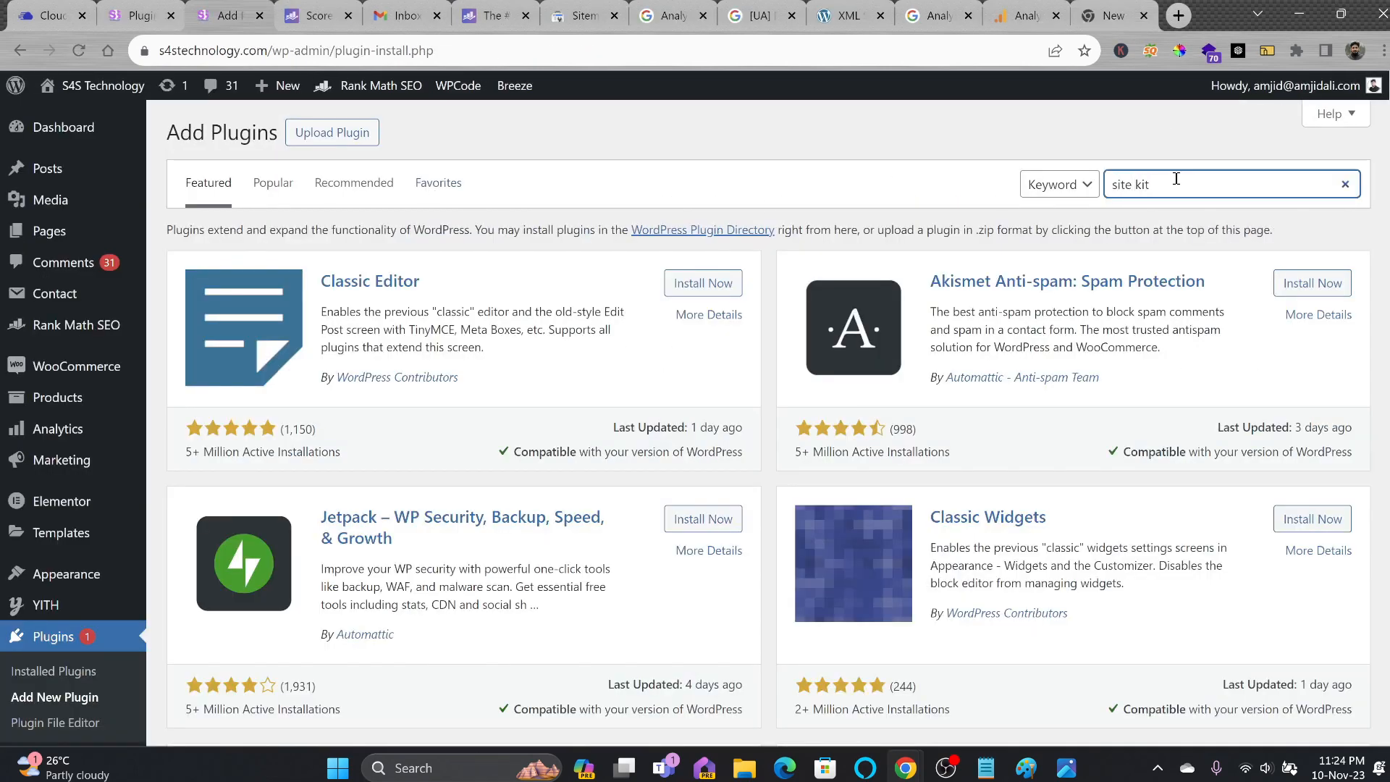
scroll(455, 395, down, 1)
click(688, 196)
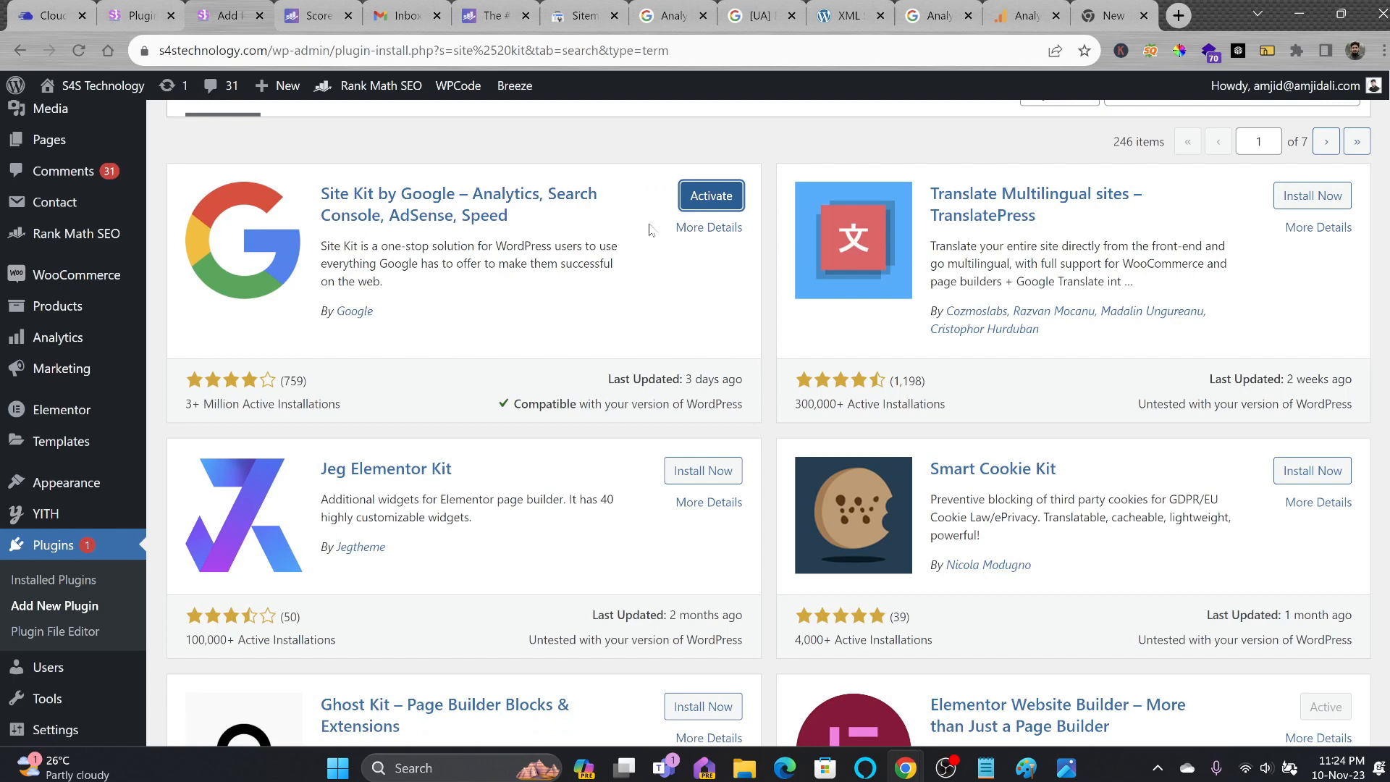
click(692, 205)
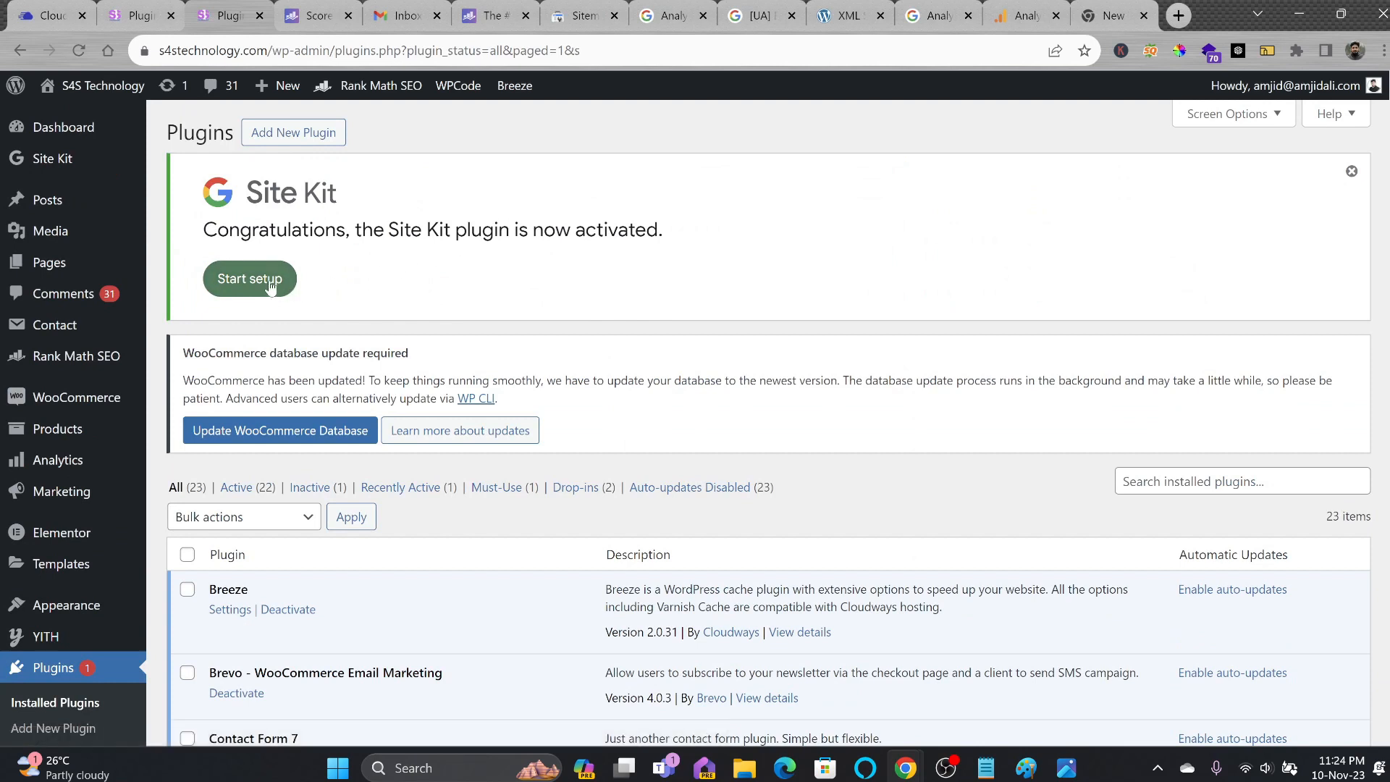
click(272, 284)
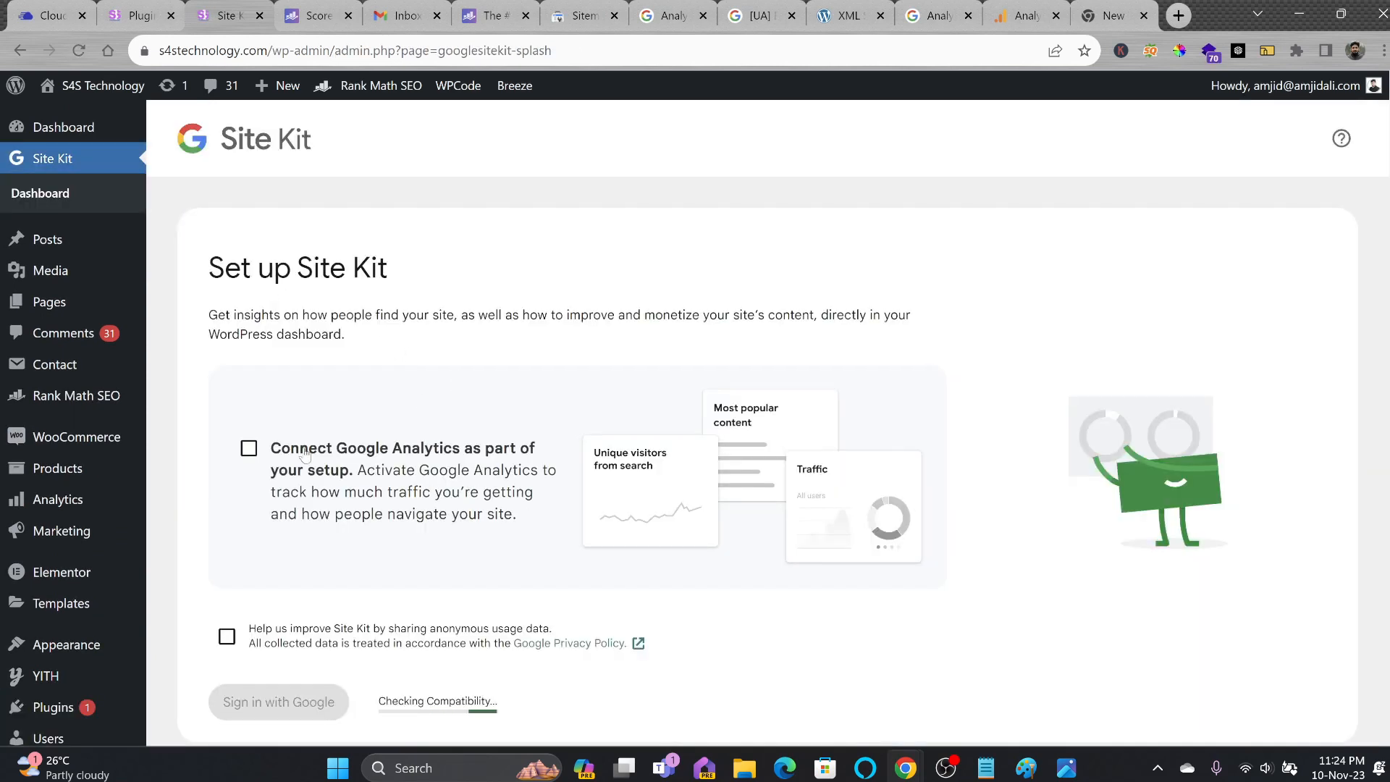
Include Google Analytics and grant Site Kit all requested Google account permissions.
click(249, 449)
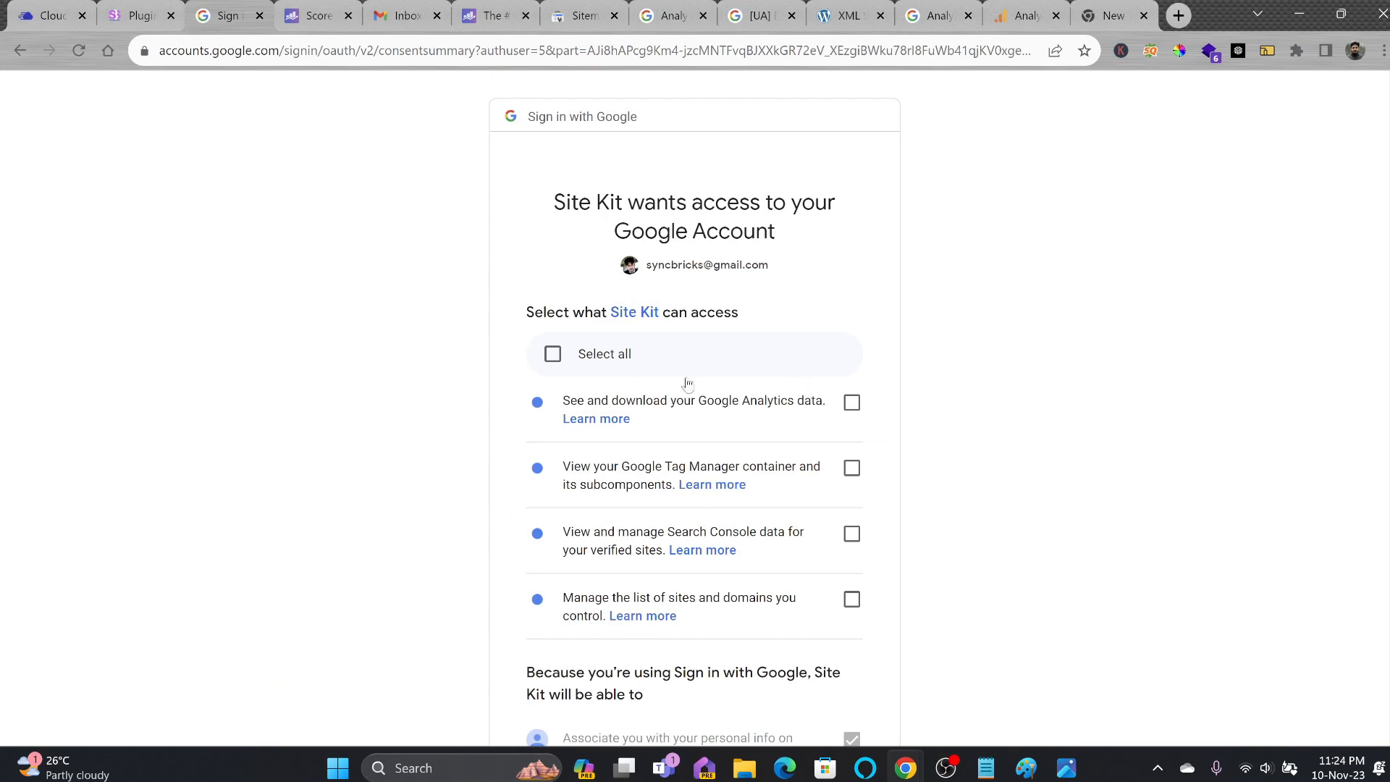
click(552, 354)
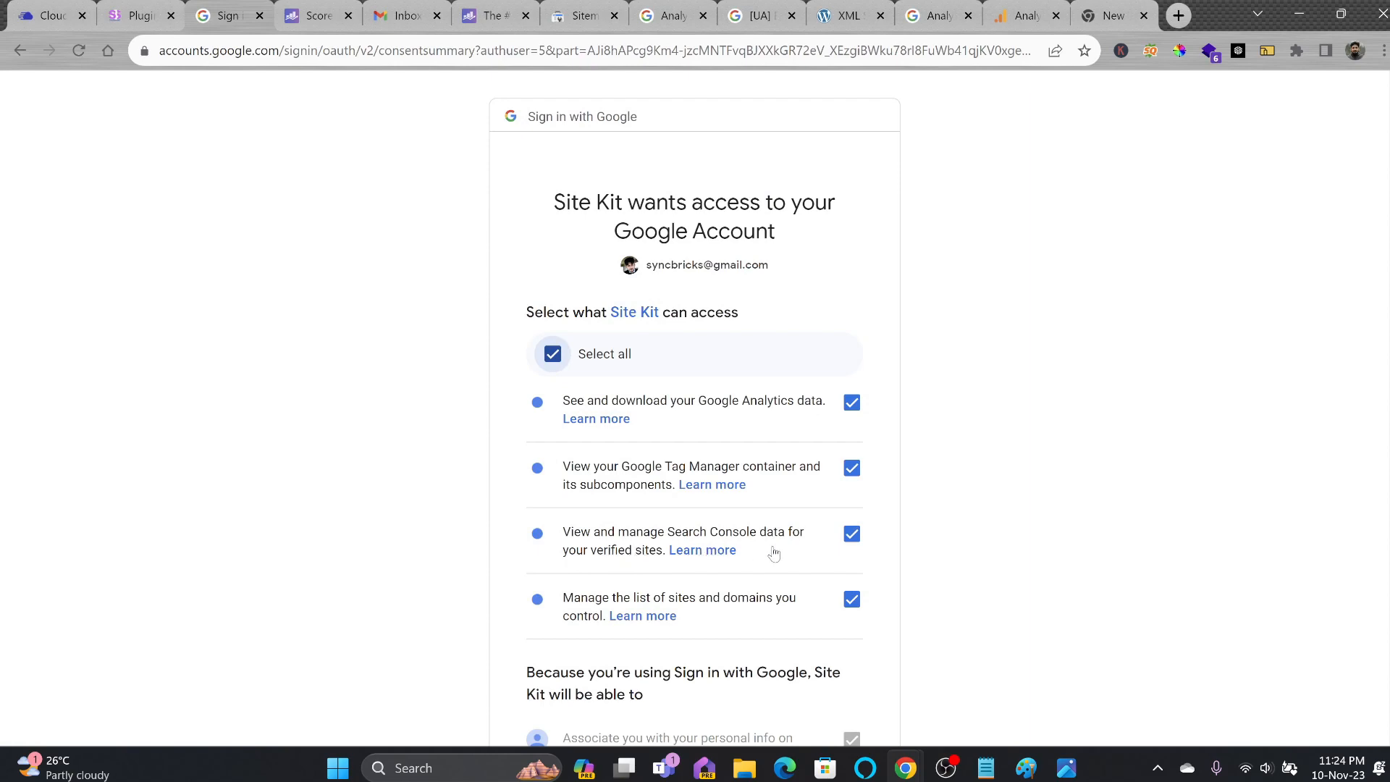
scroll(774, 553, down, 7)
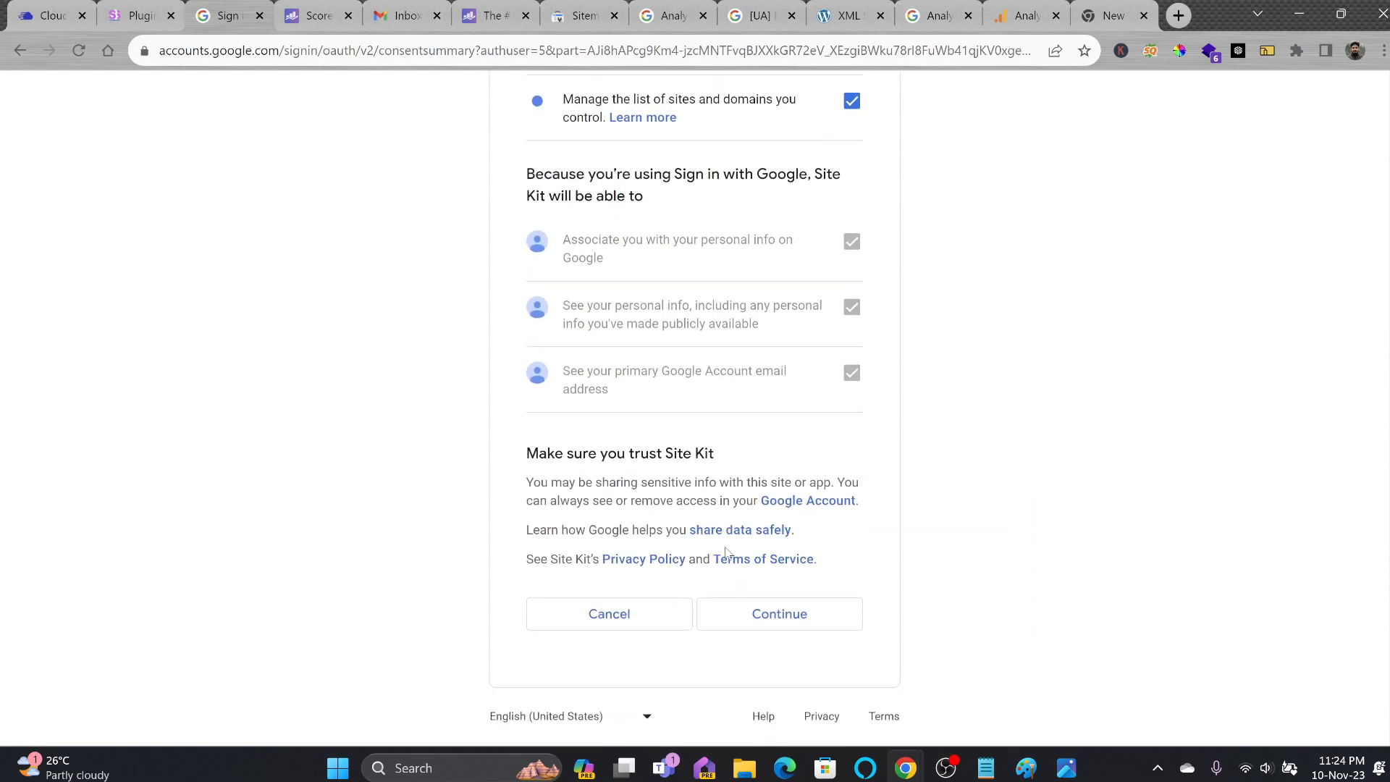
click(748, 615)
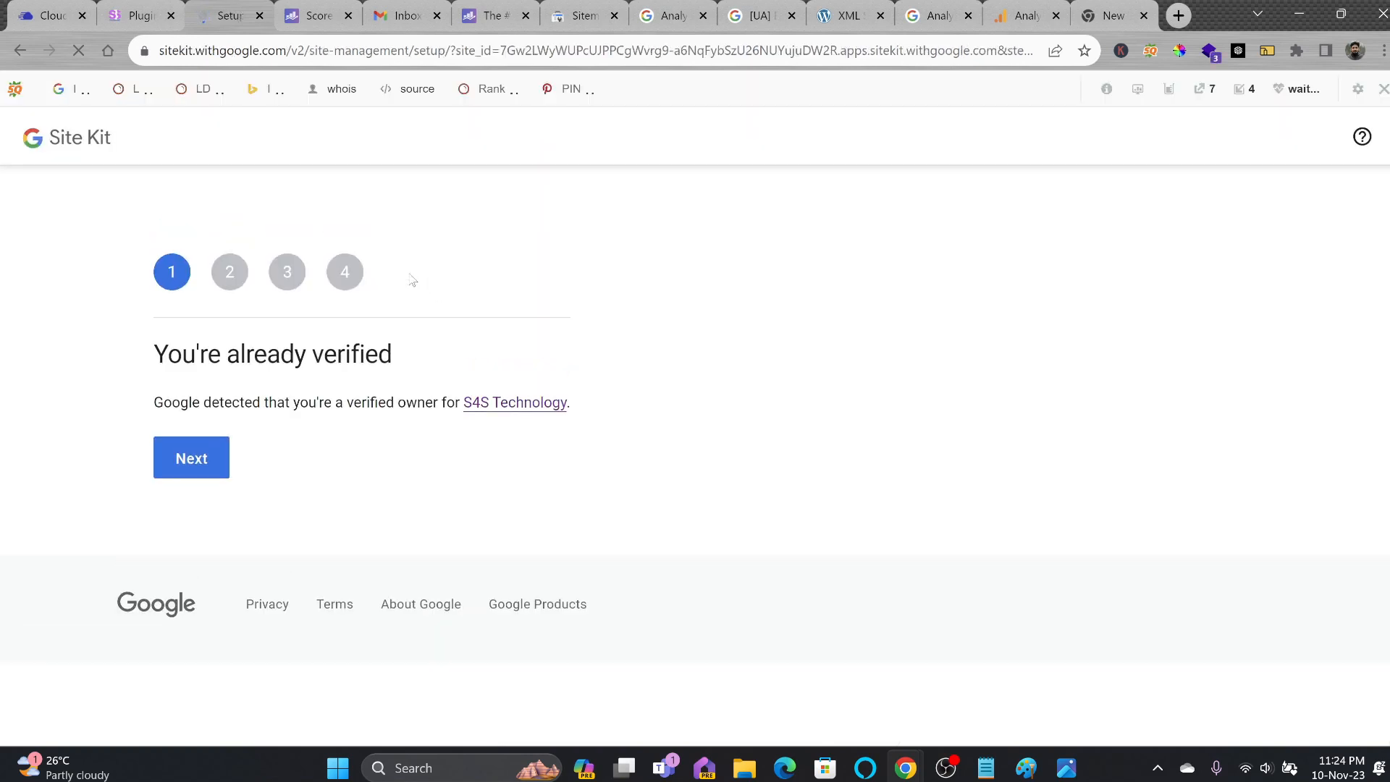
Pass site verification, allow dashboard metrics, and continue past the Search Console step.
click(199, 471)
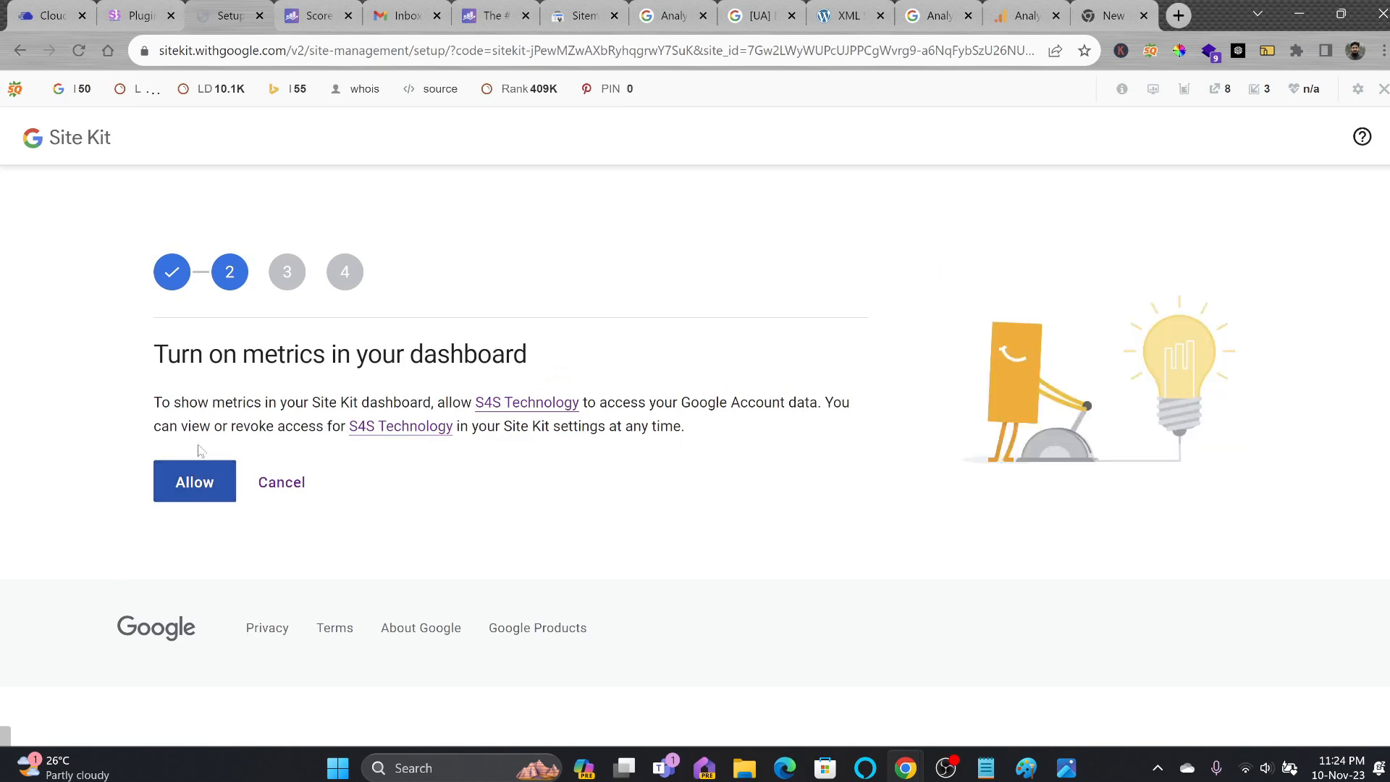
click(225, 473)
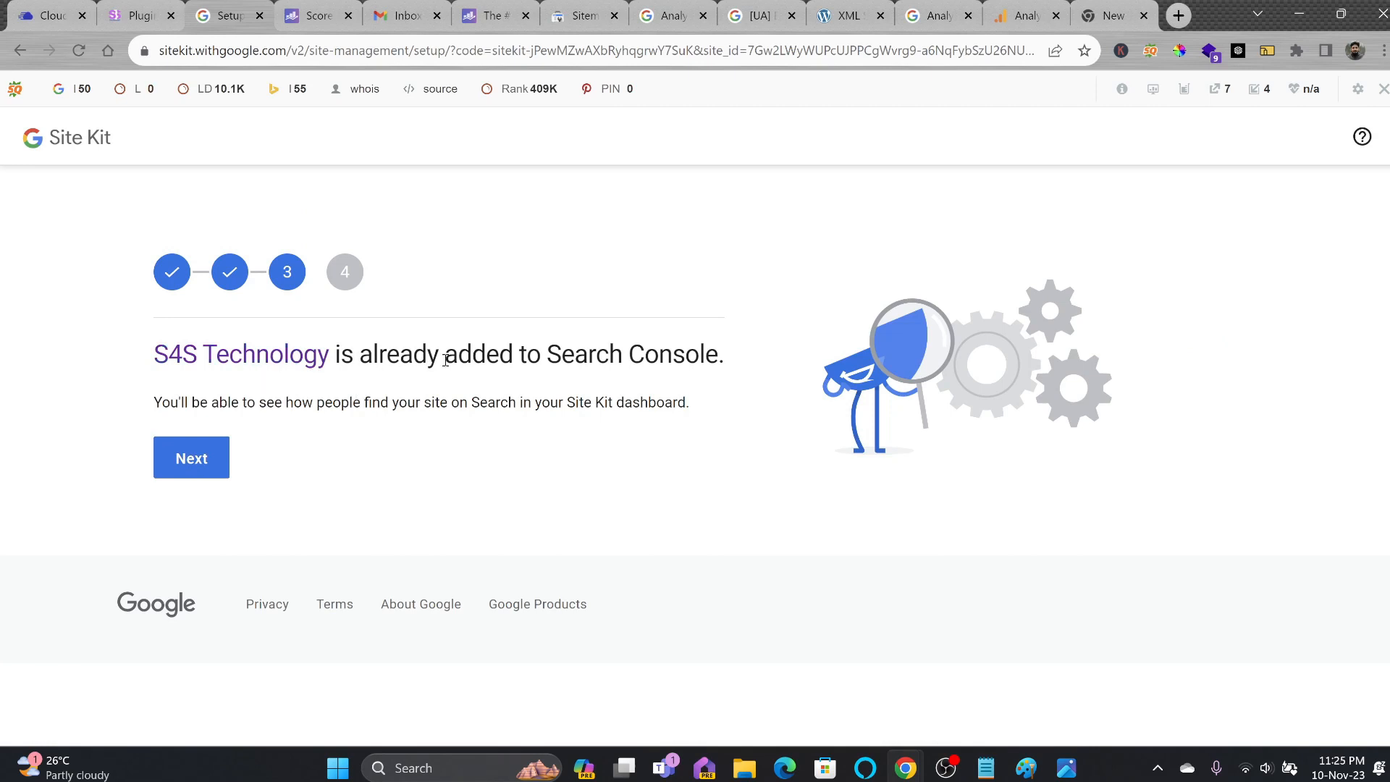
click(199, 465)
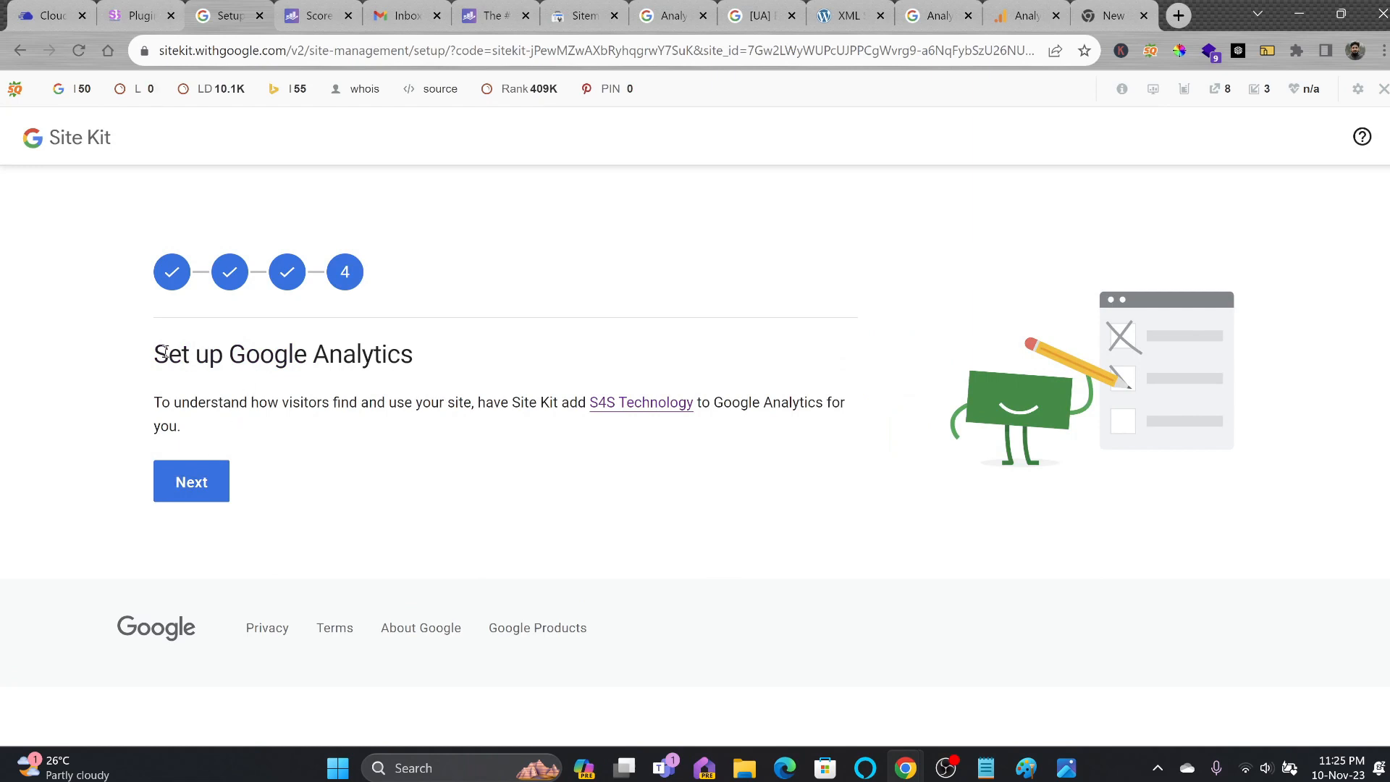
drag(165, 353, 196, 354)
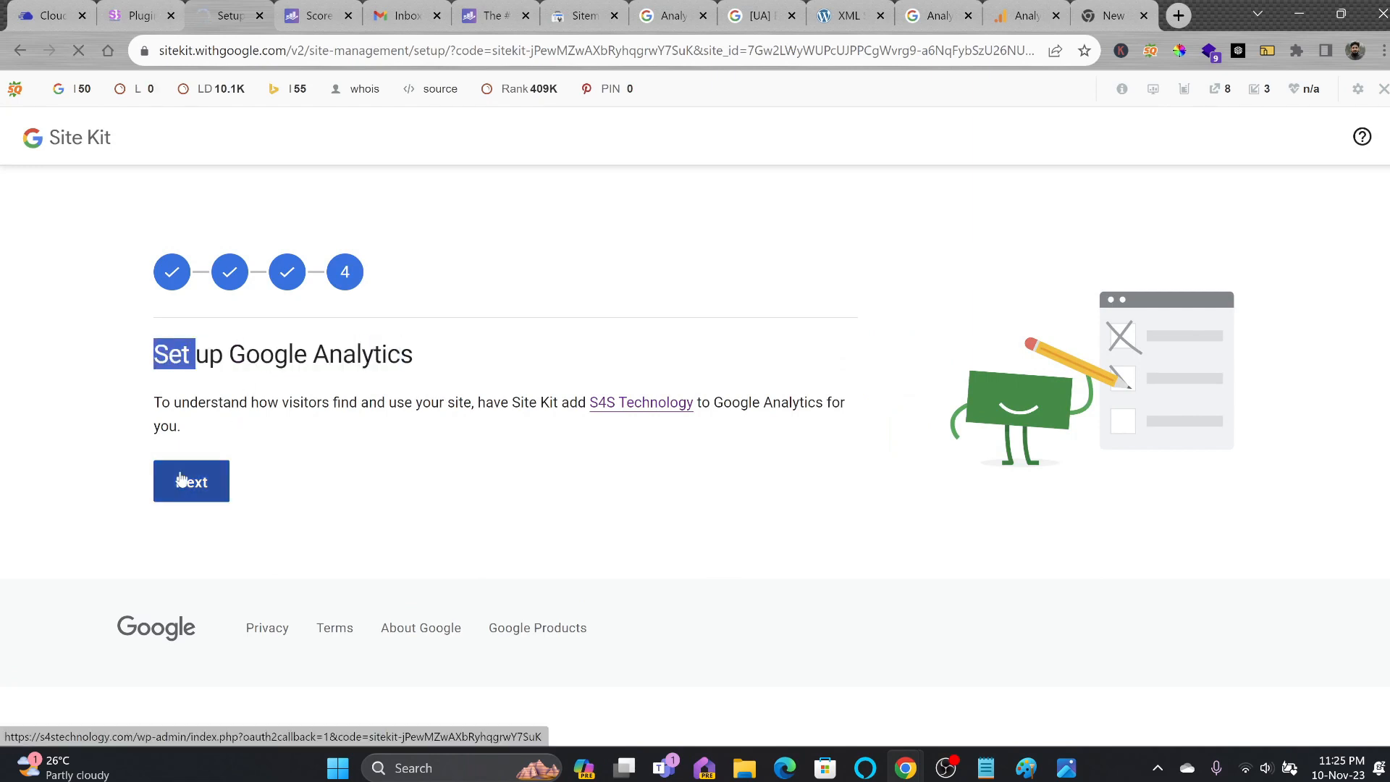
click(191, 478)
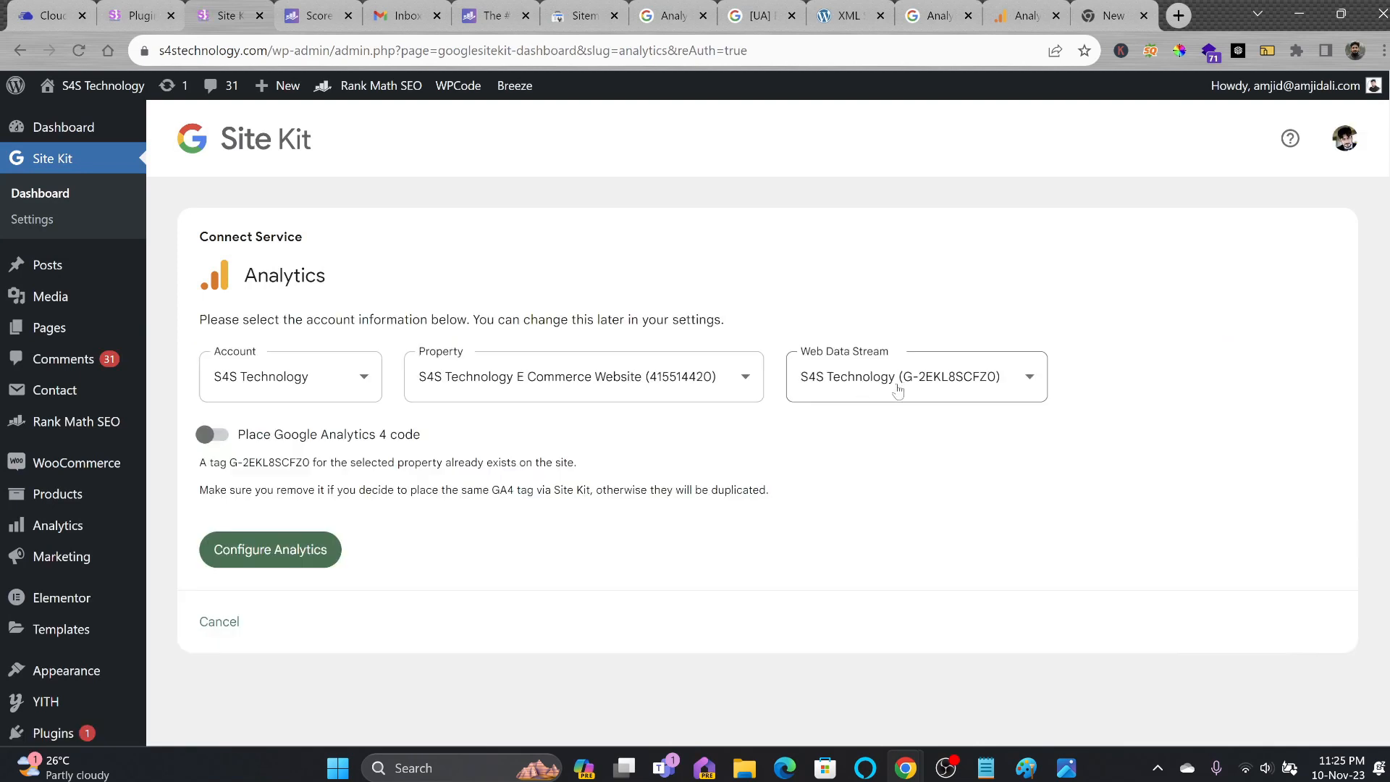
Connect the S4S Technology Analytics stream with Google Analytics 4 code placement on.
click(650, 389)
click(212, 434)
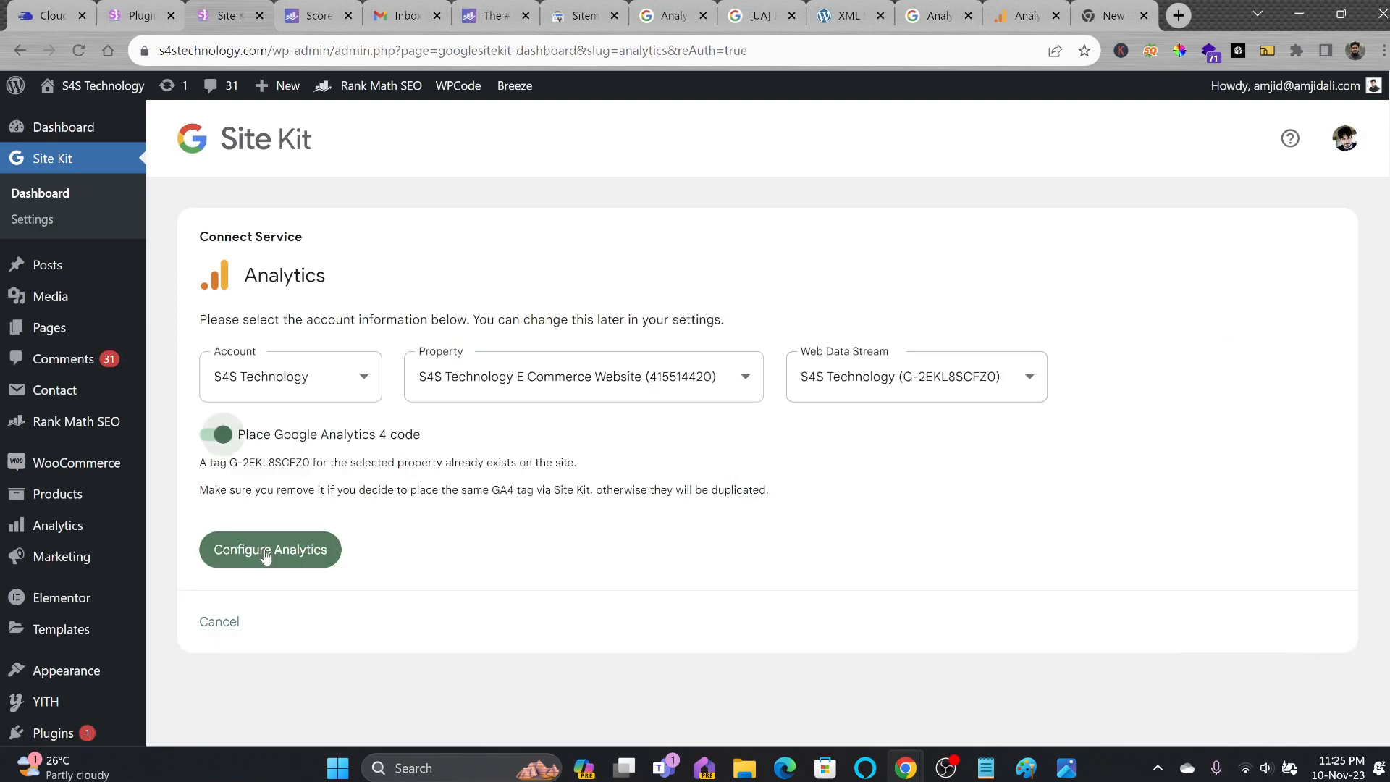
click(265, 552)
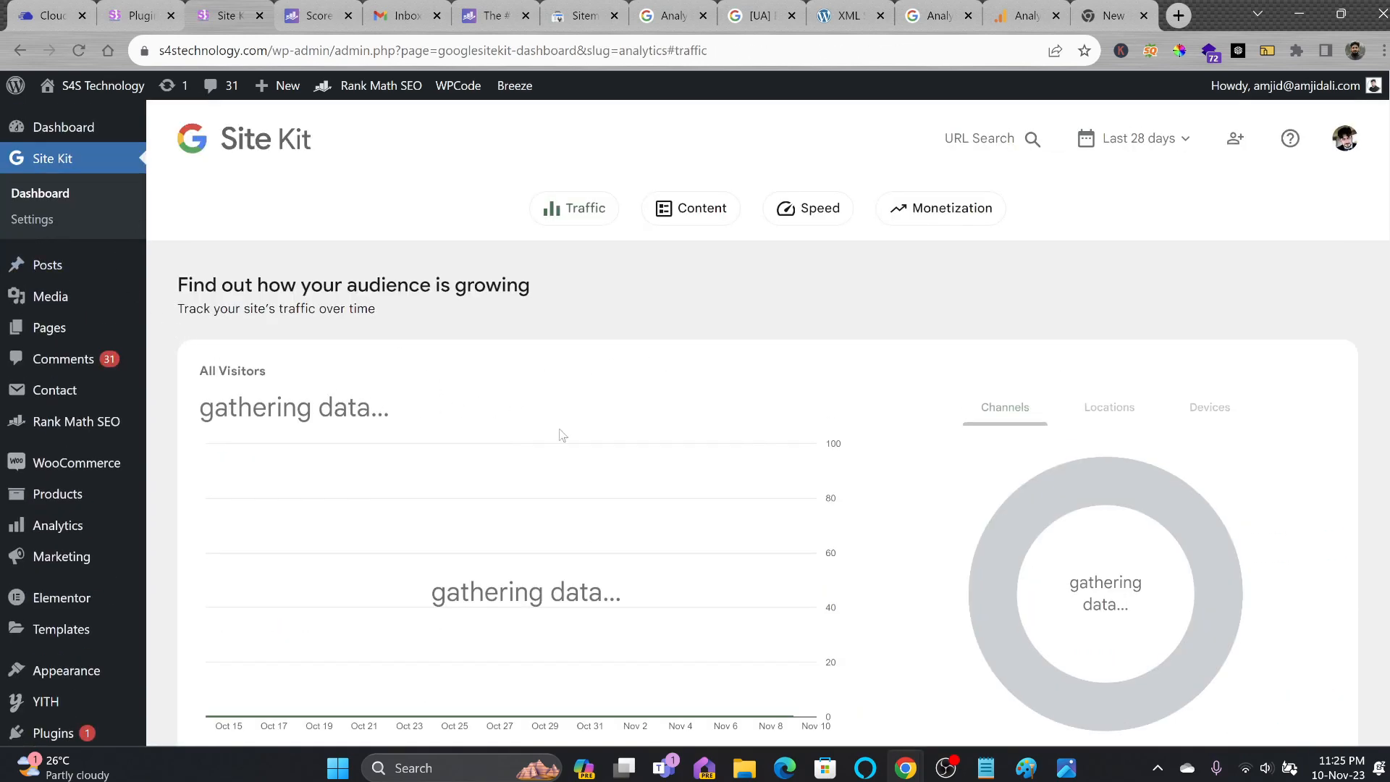
Close the tag instructions and stream details to see the property's data streams.
click(281, 99)
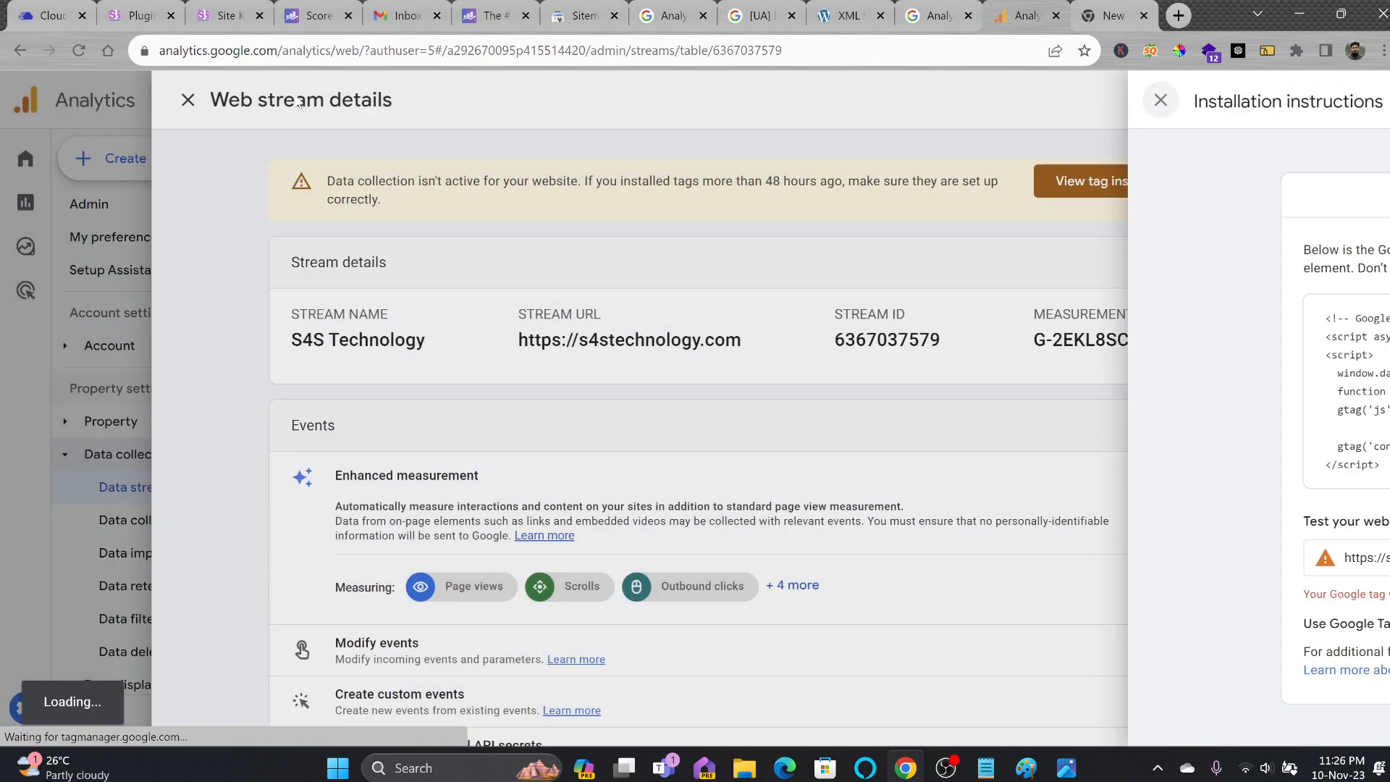
click(233, 99)
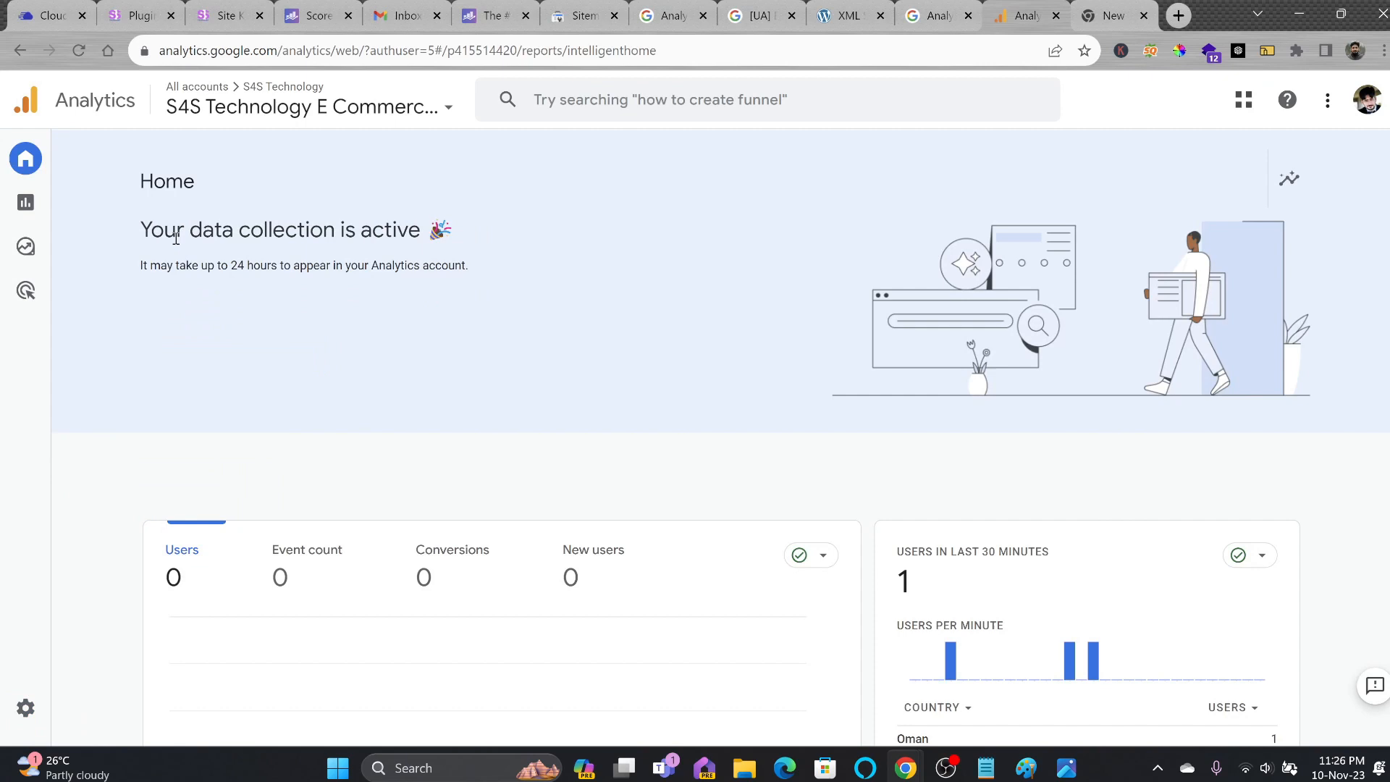
drag(175, 239, 425, 234)
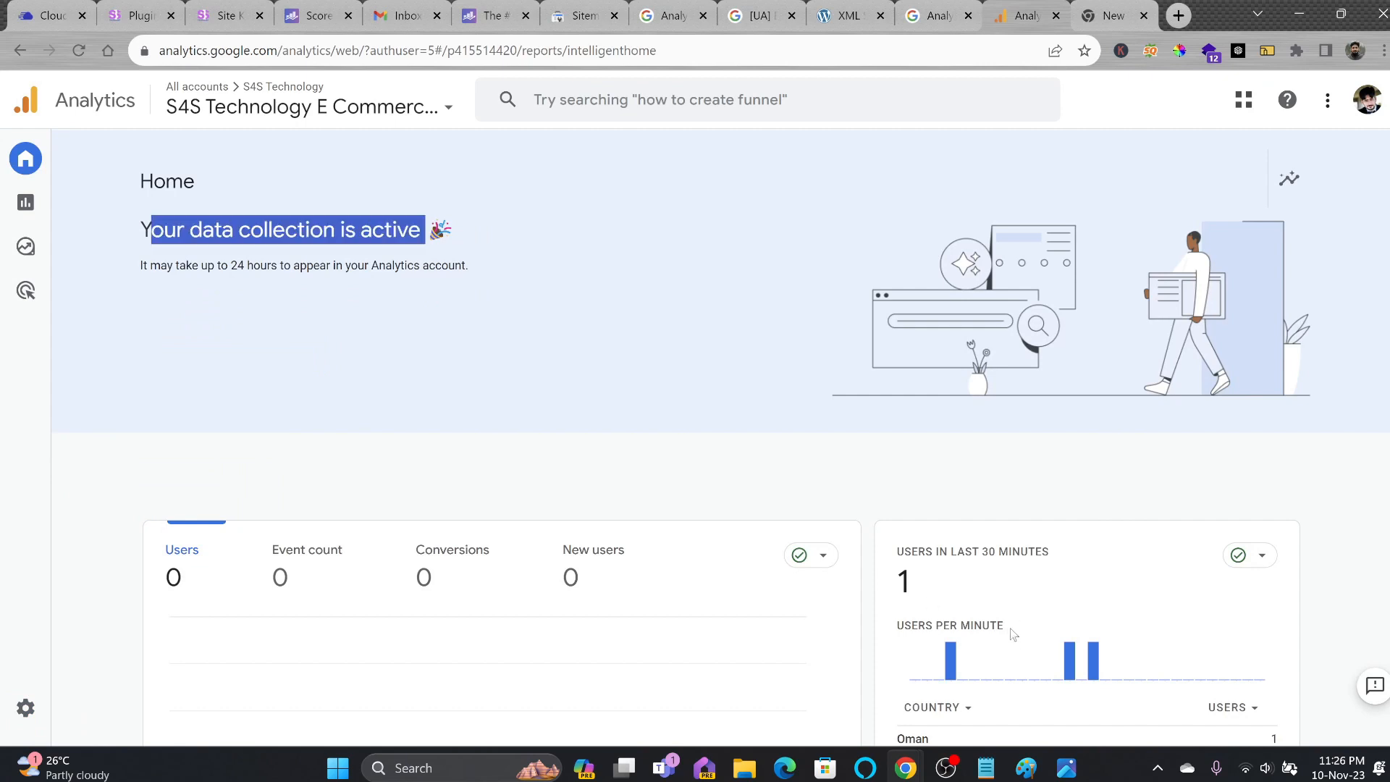
scroll(1004, 590, down, 3)
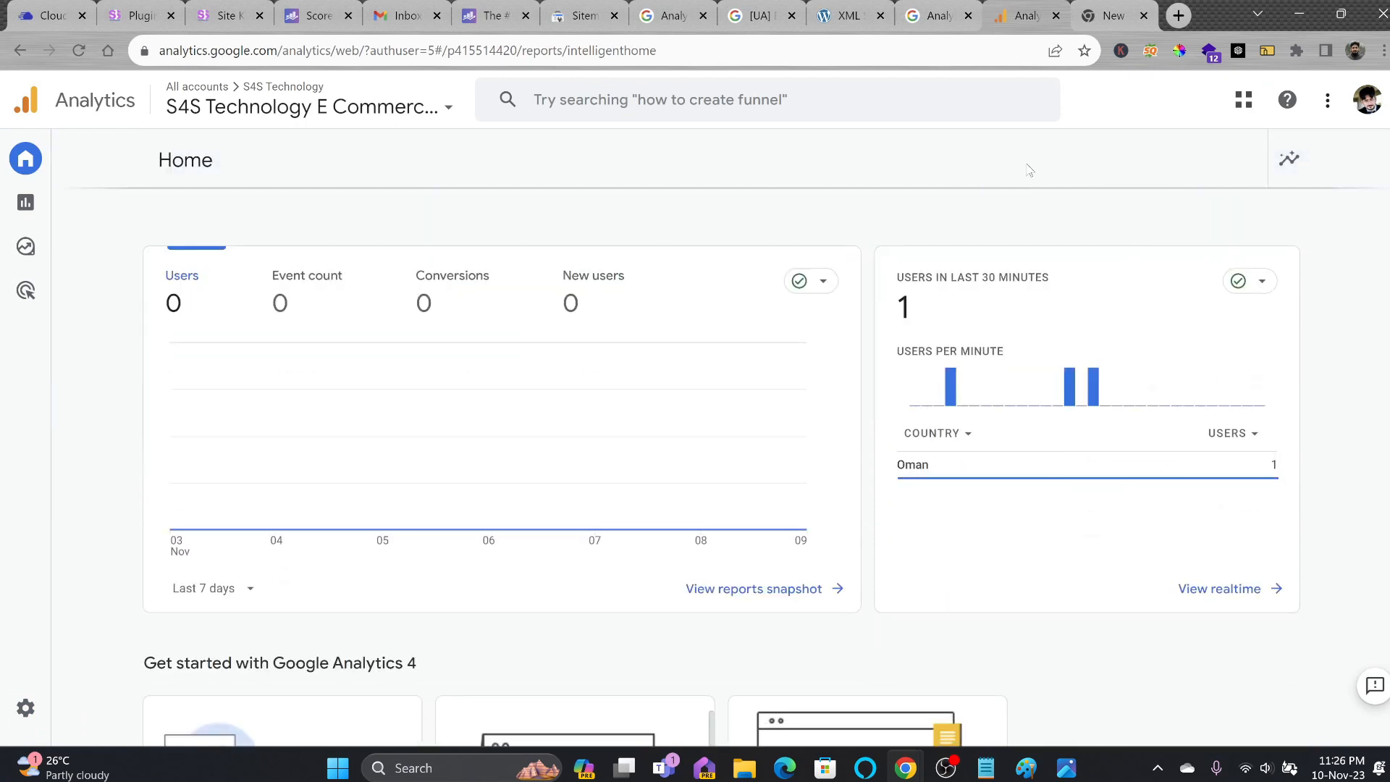
scroll(449, 304, up, 3)
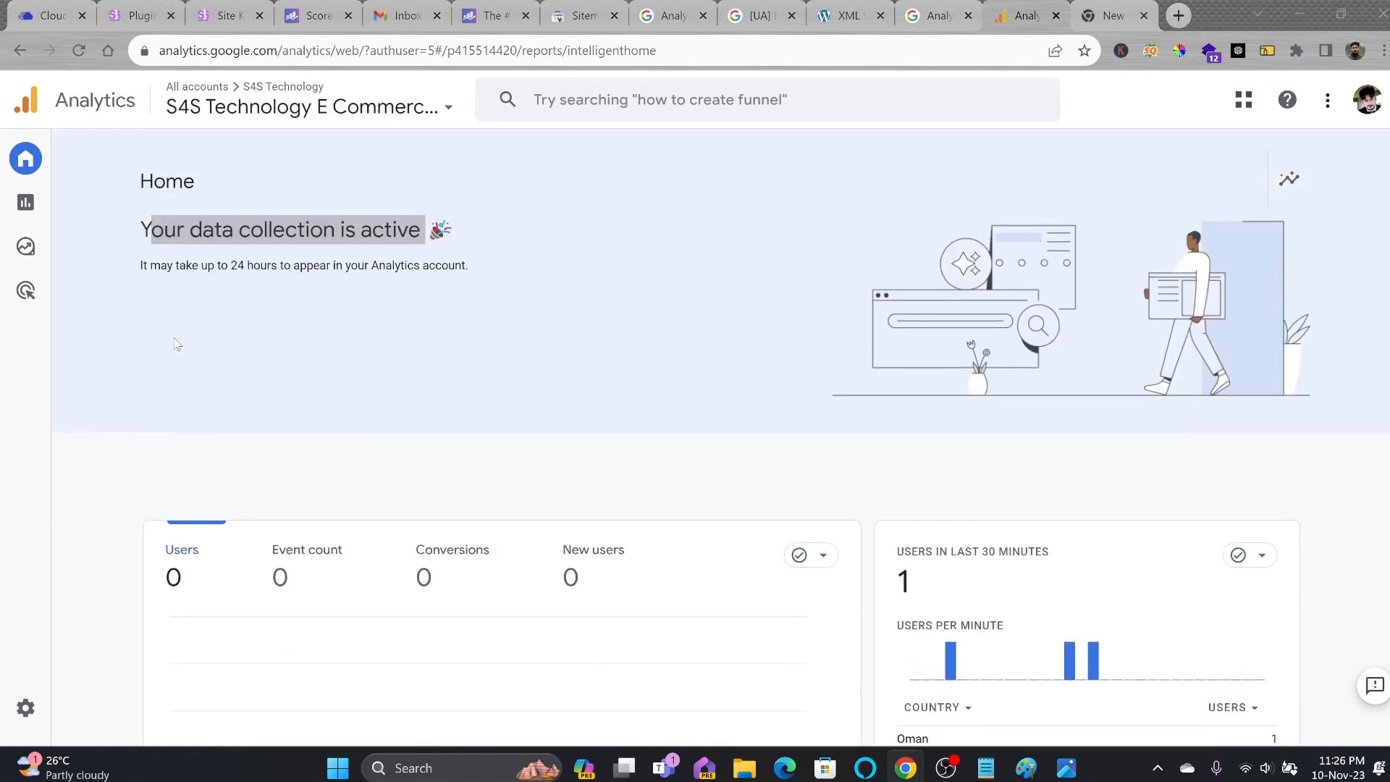
Watch the Realtime report record page_view, scroll and first_visit events after a storefront product visit.
click(35, 206)
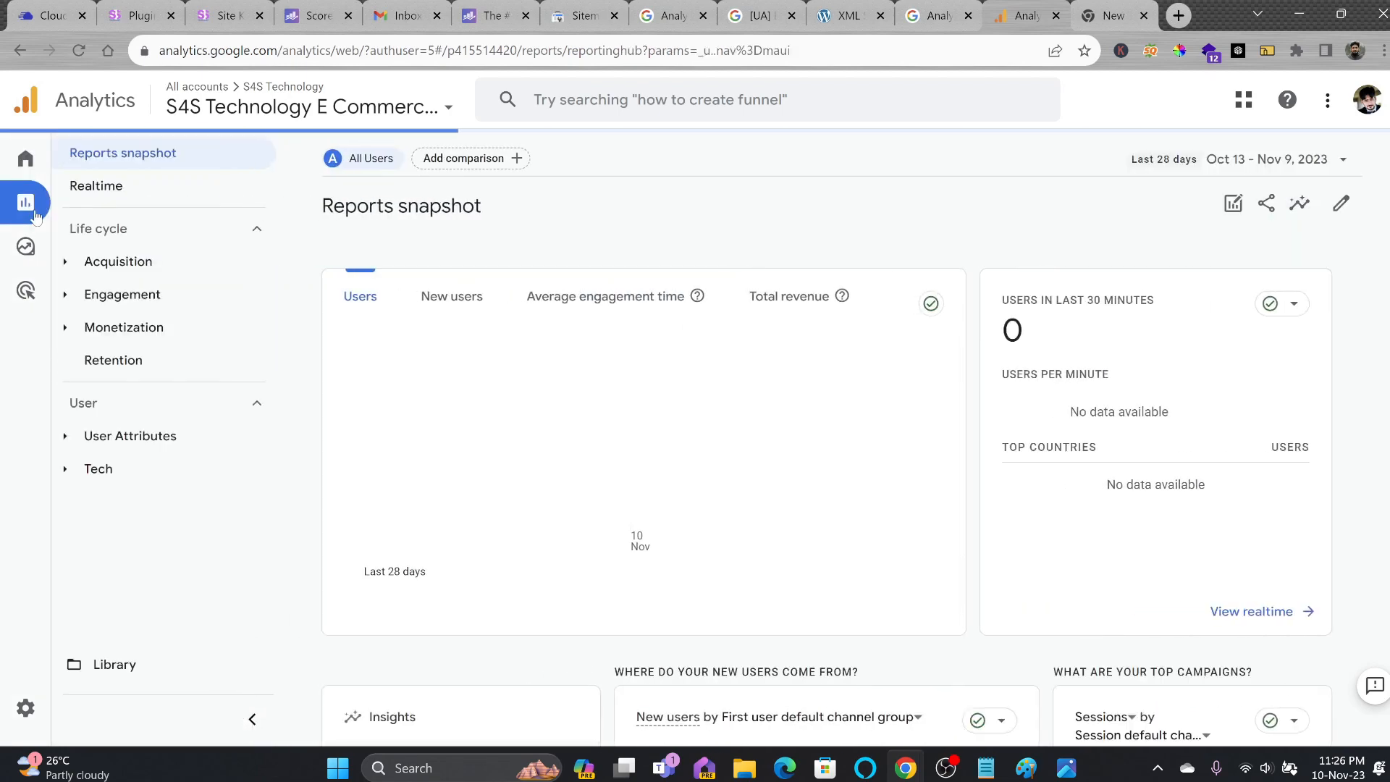
click(102, 189)
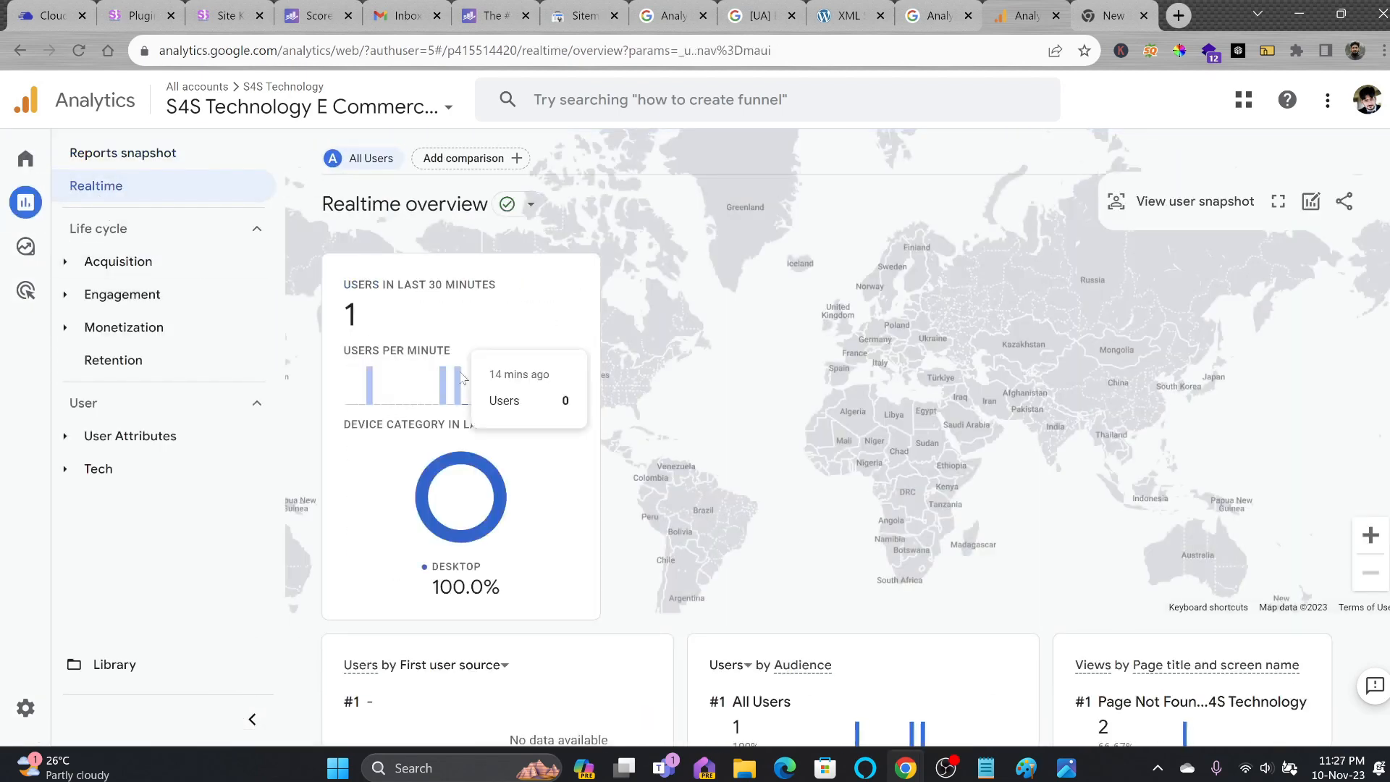
scroll(471, 377, down, 2)
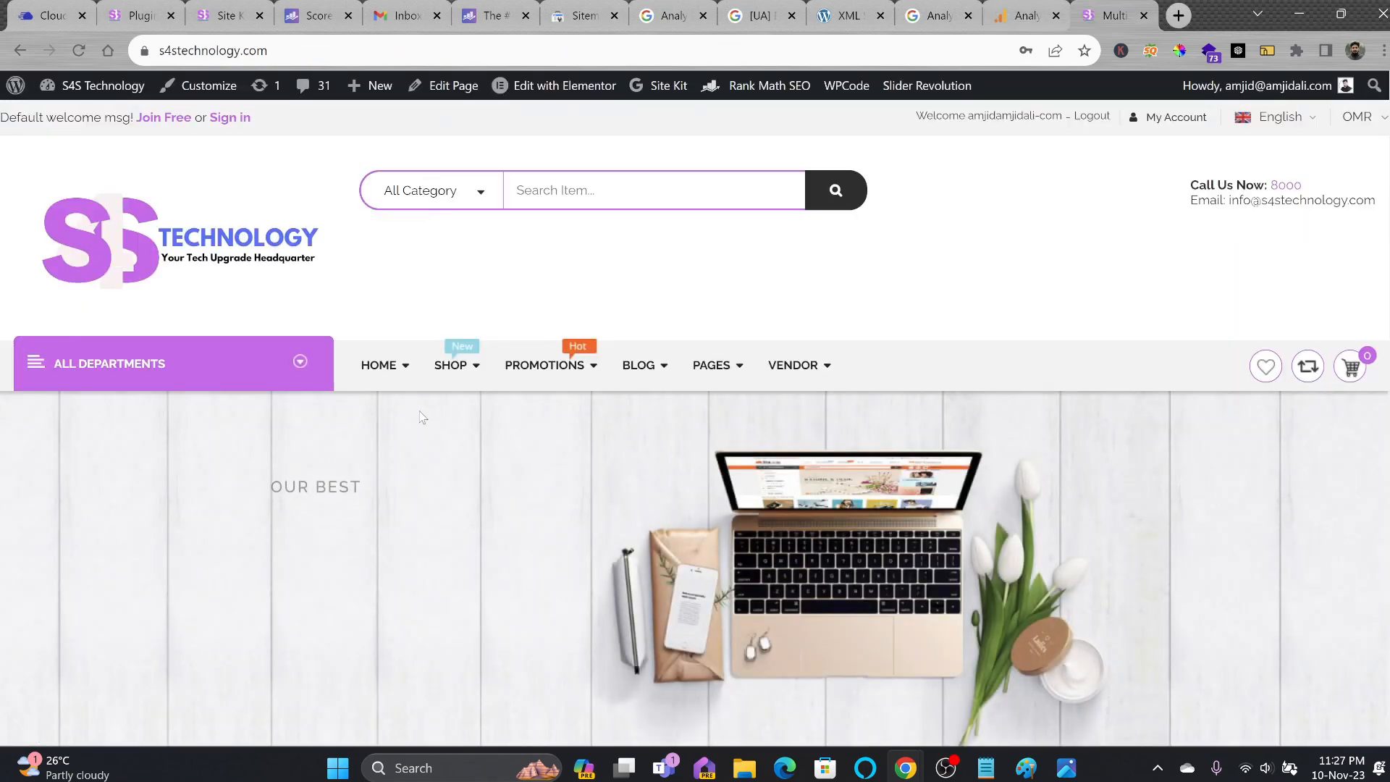
scroll(555, 547, down, 5)
scroll(555, 547, down, 9)
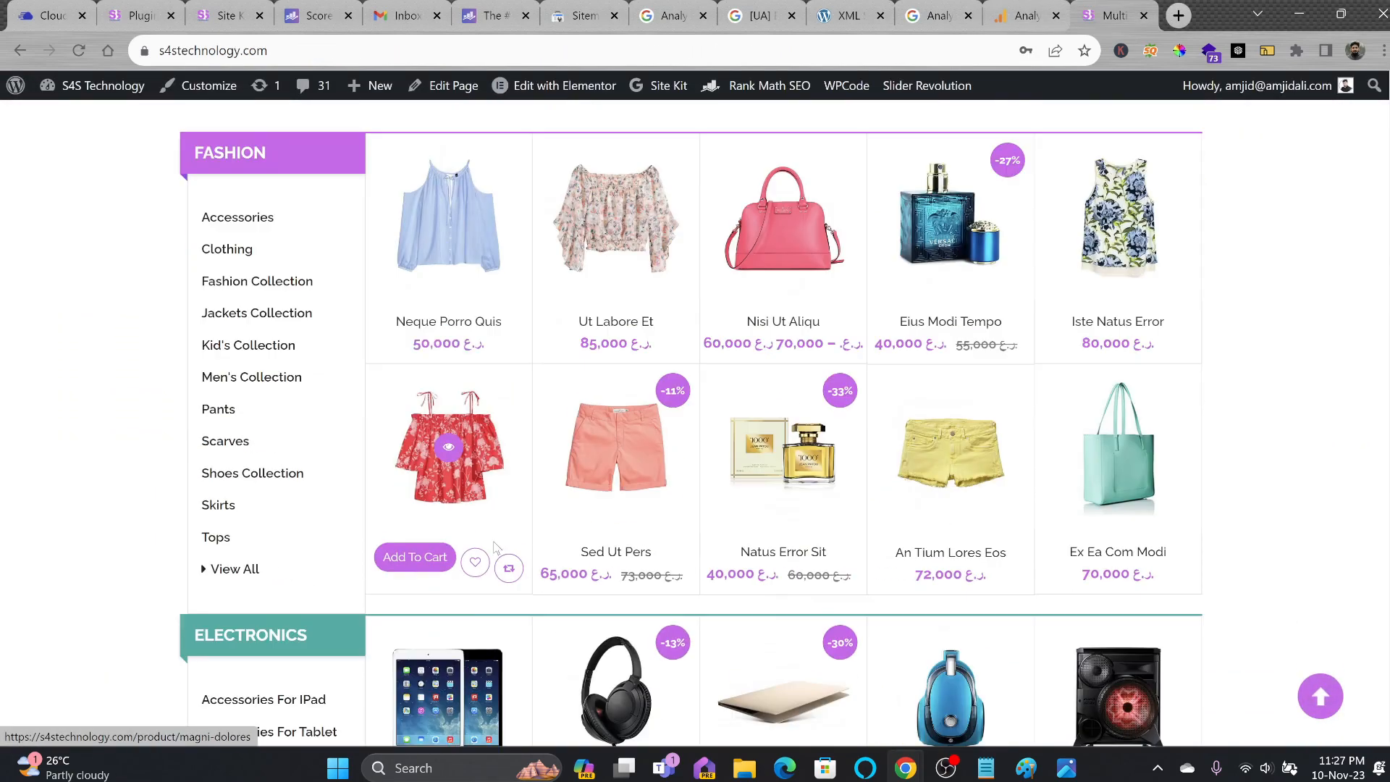
click(601, 532)
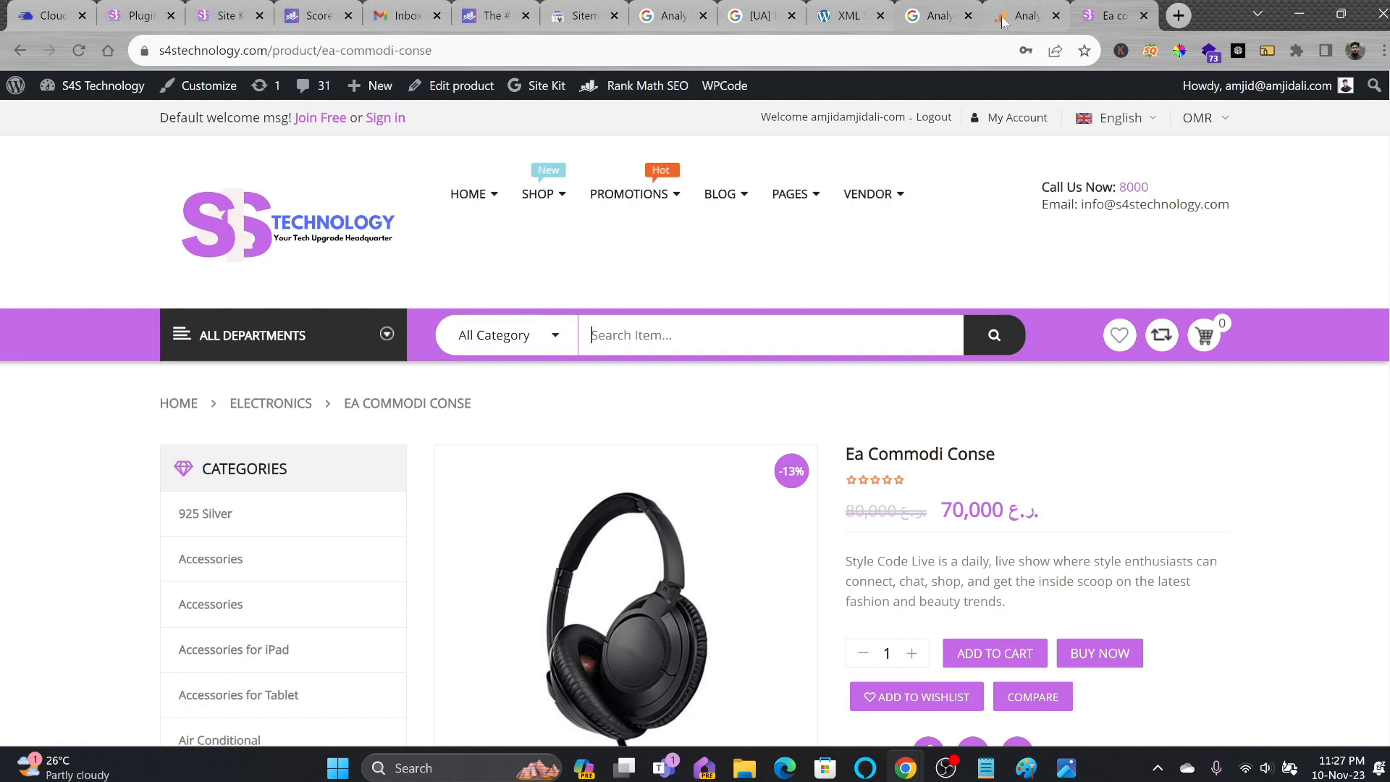
click(1021, 15)
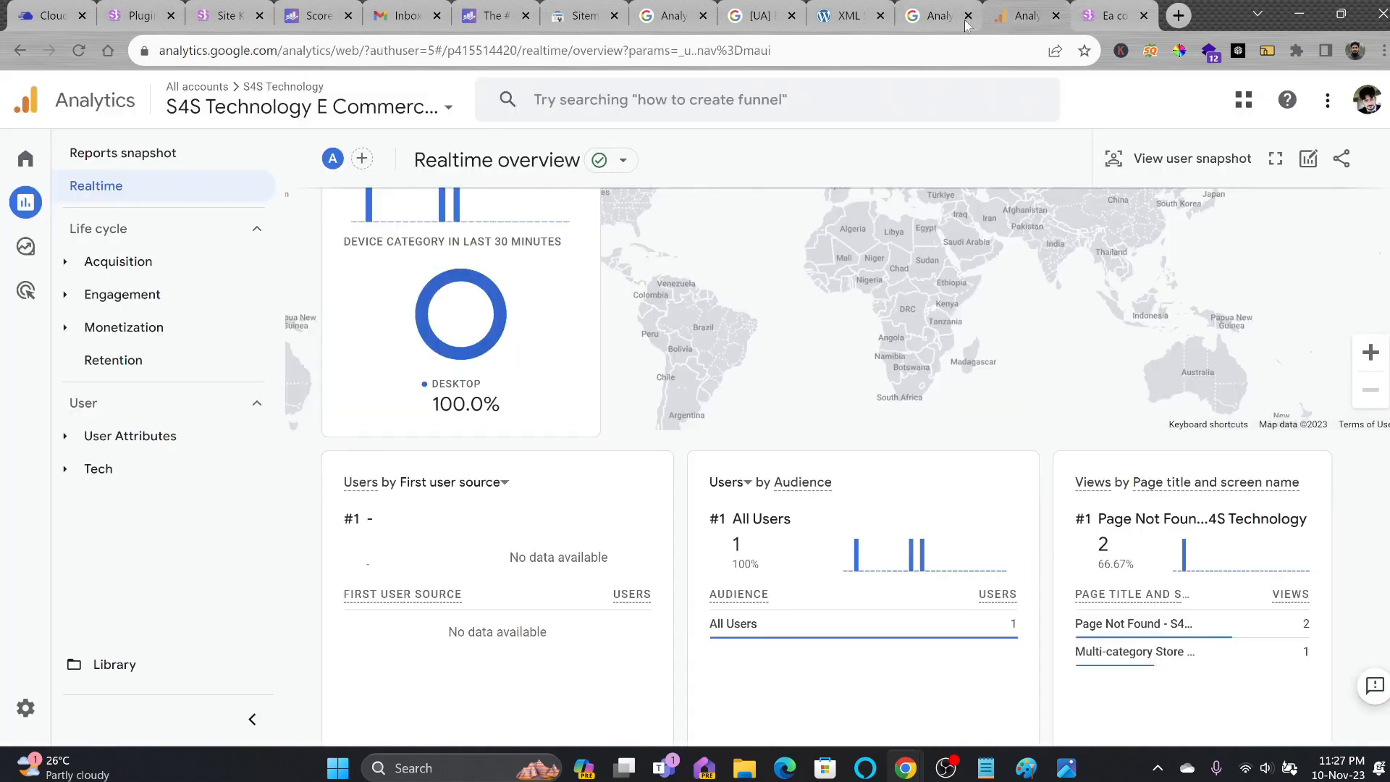
scroll(547, 543, down, 9)
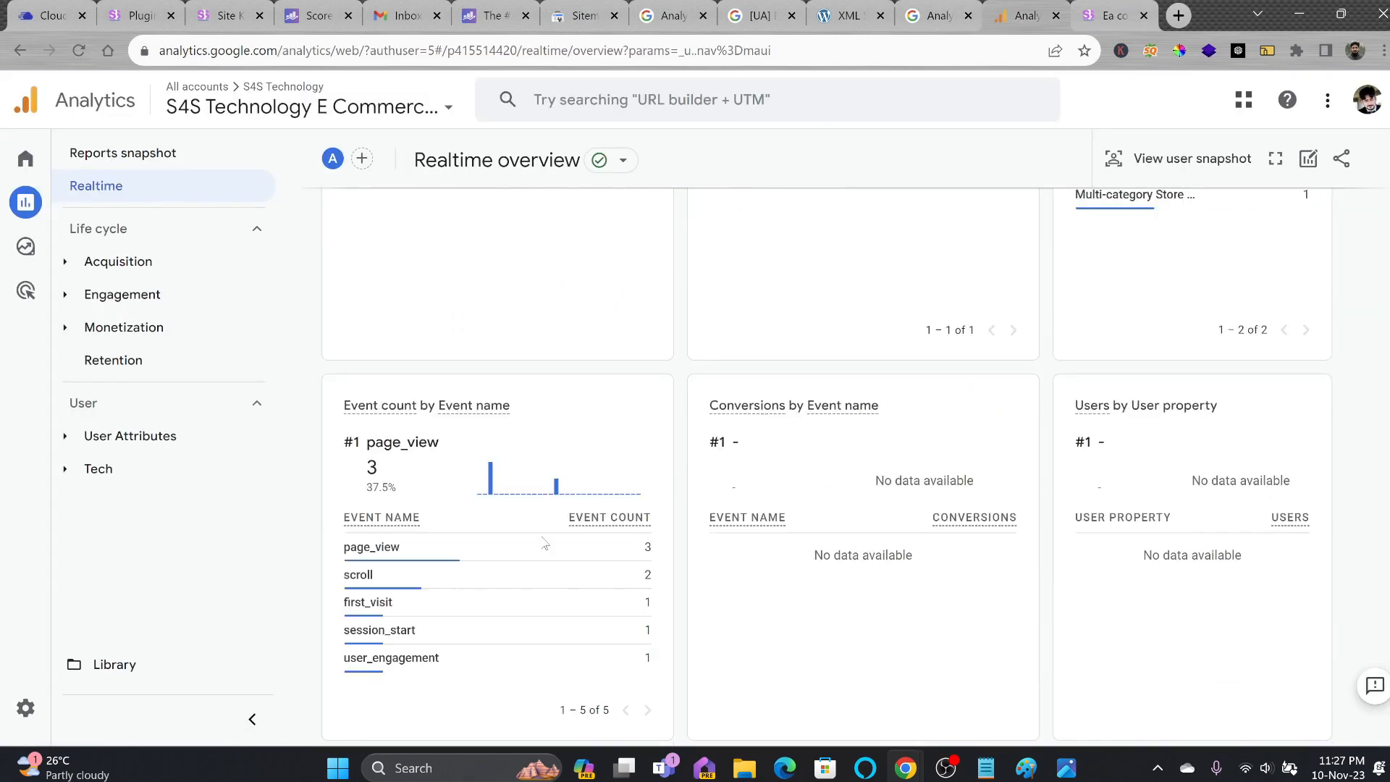
scroll(973, 536, up, 9)
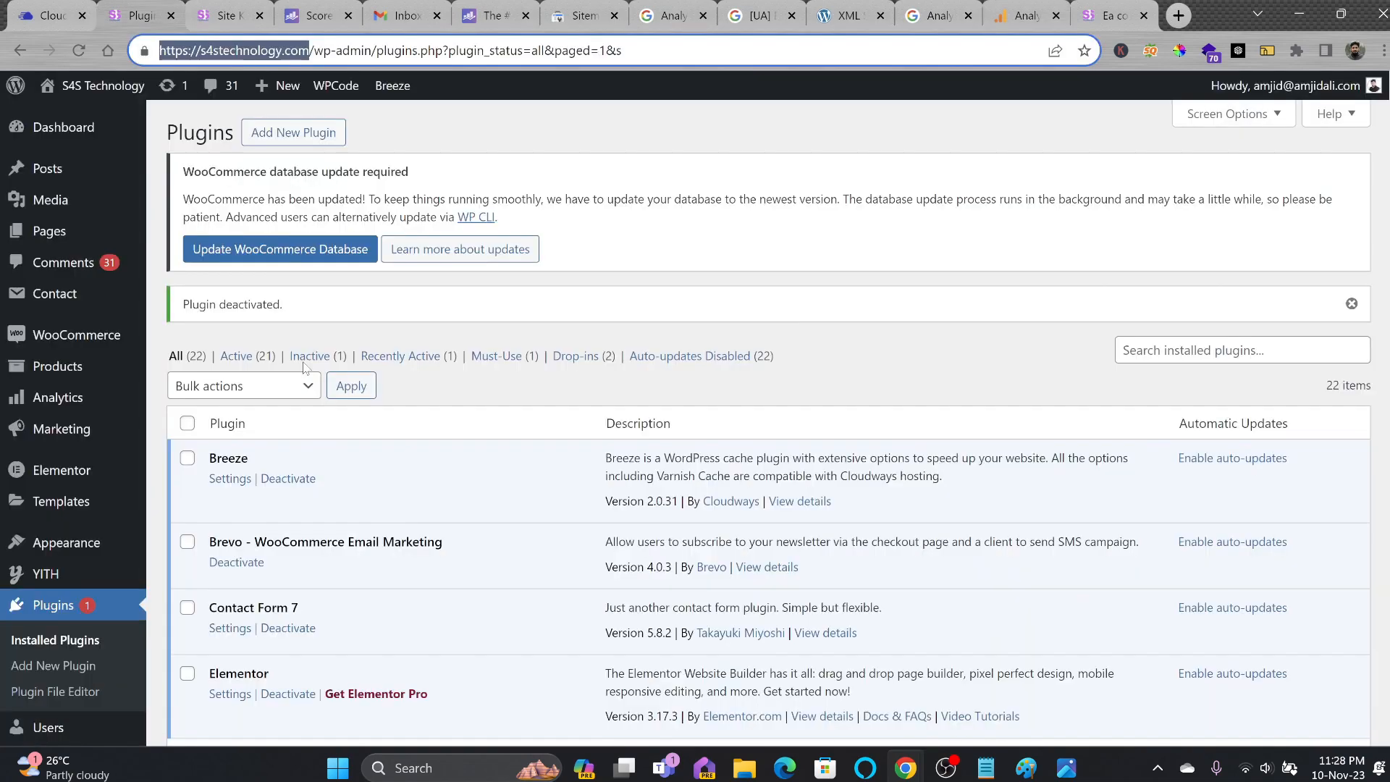
Open the Site Kit dashboard and view its Content and Speed reports.
scroll(300, 364, down, 4)
scroll(301, 364, up, 4)
click(168, 231)
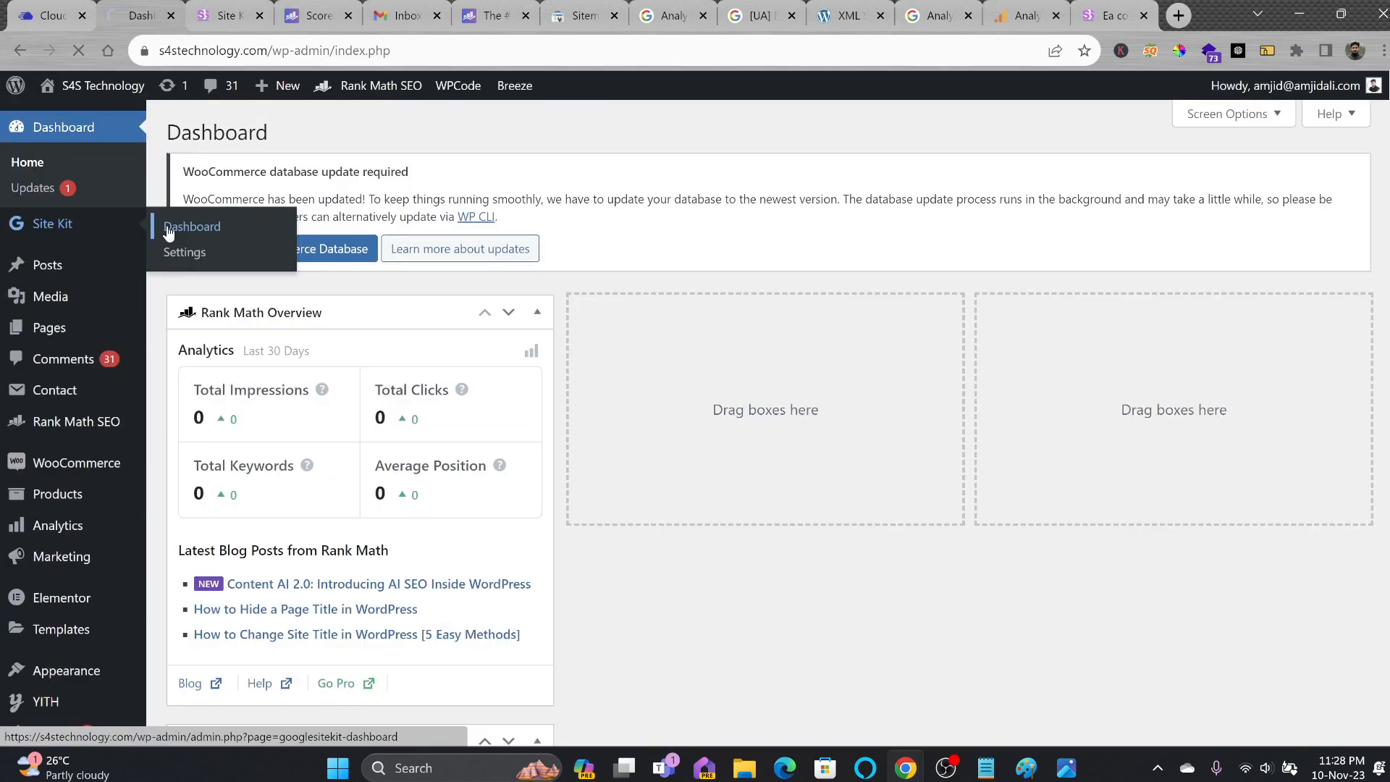
scroll(397, 290, down, 2)
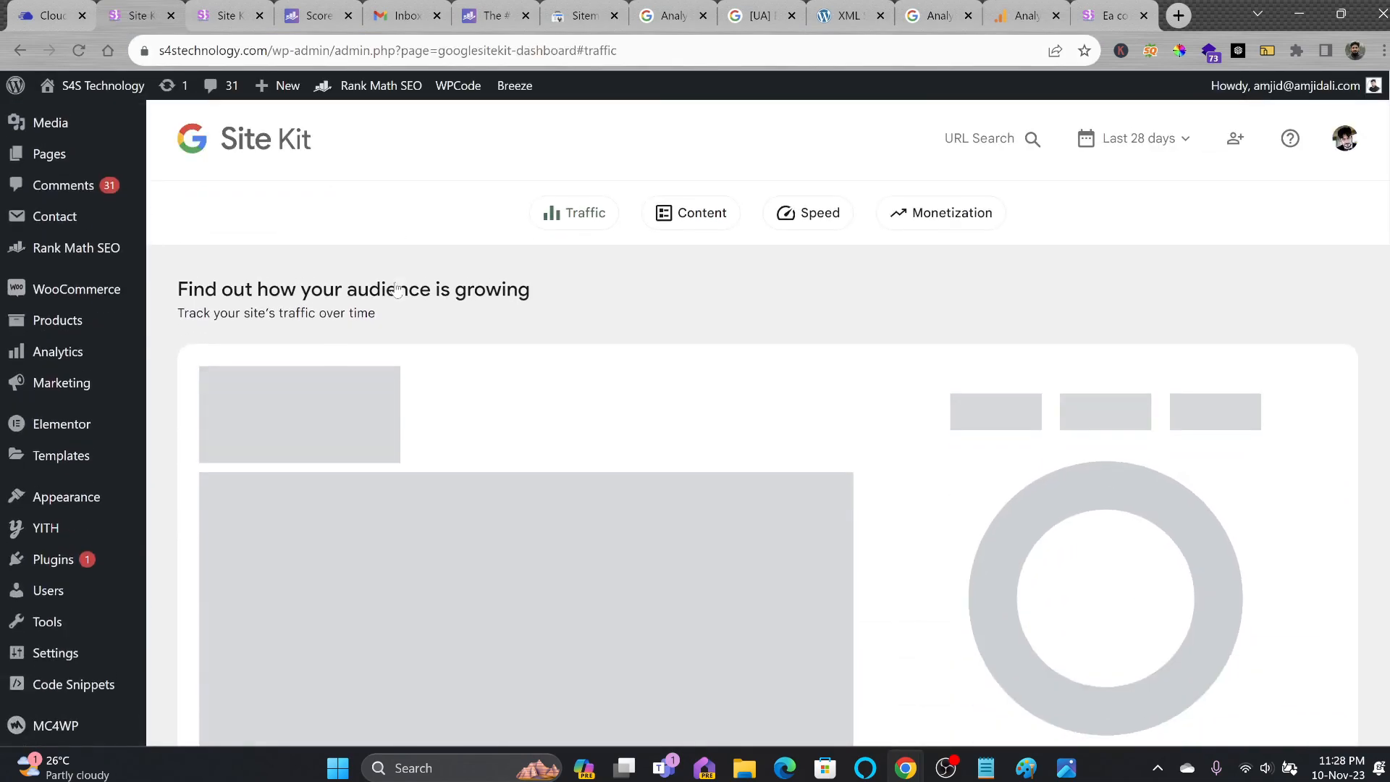
click(673, 229)
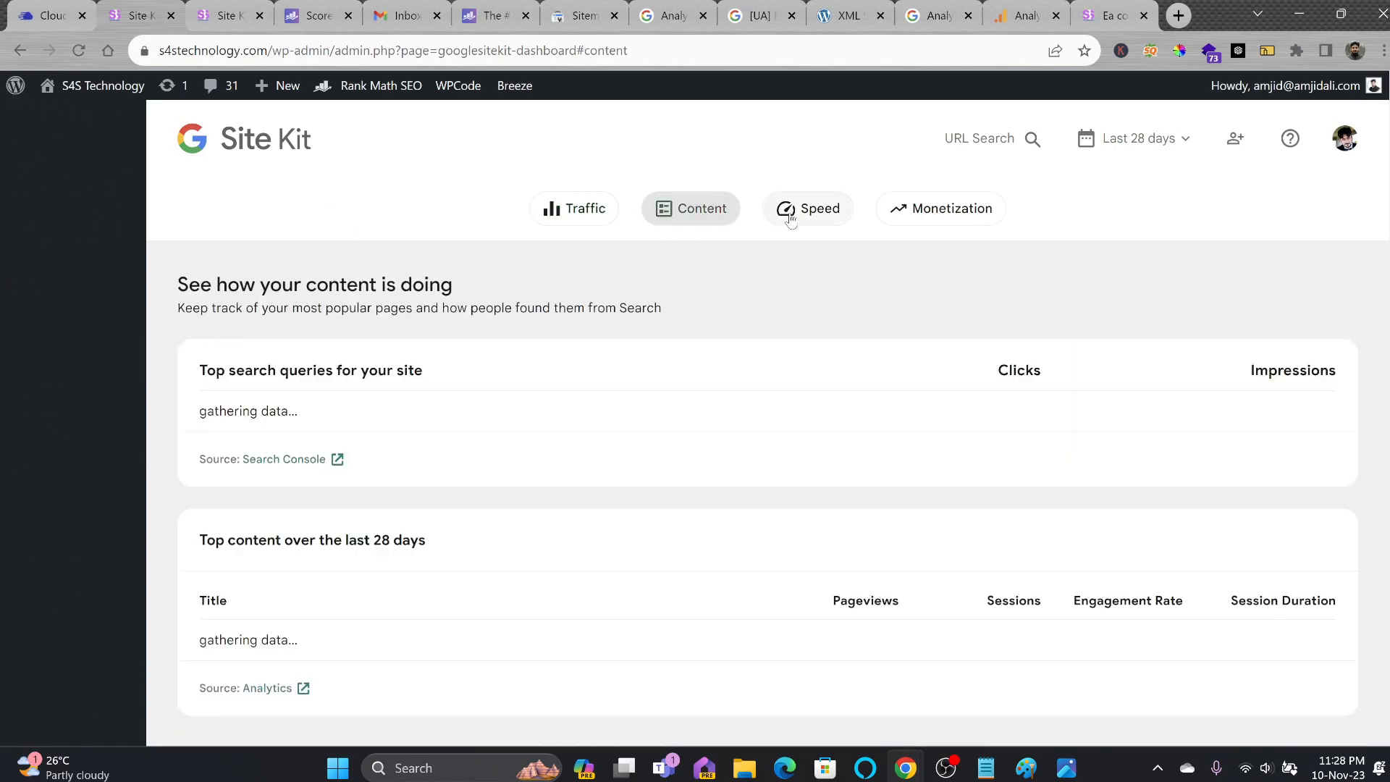
click(791, 219)
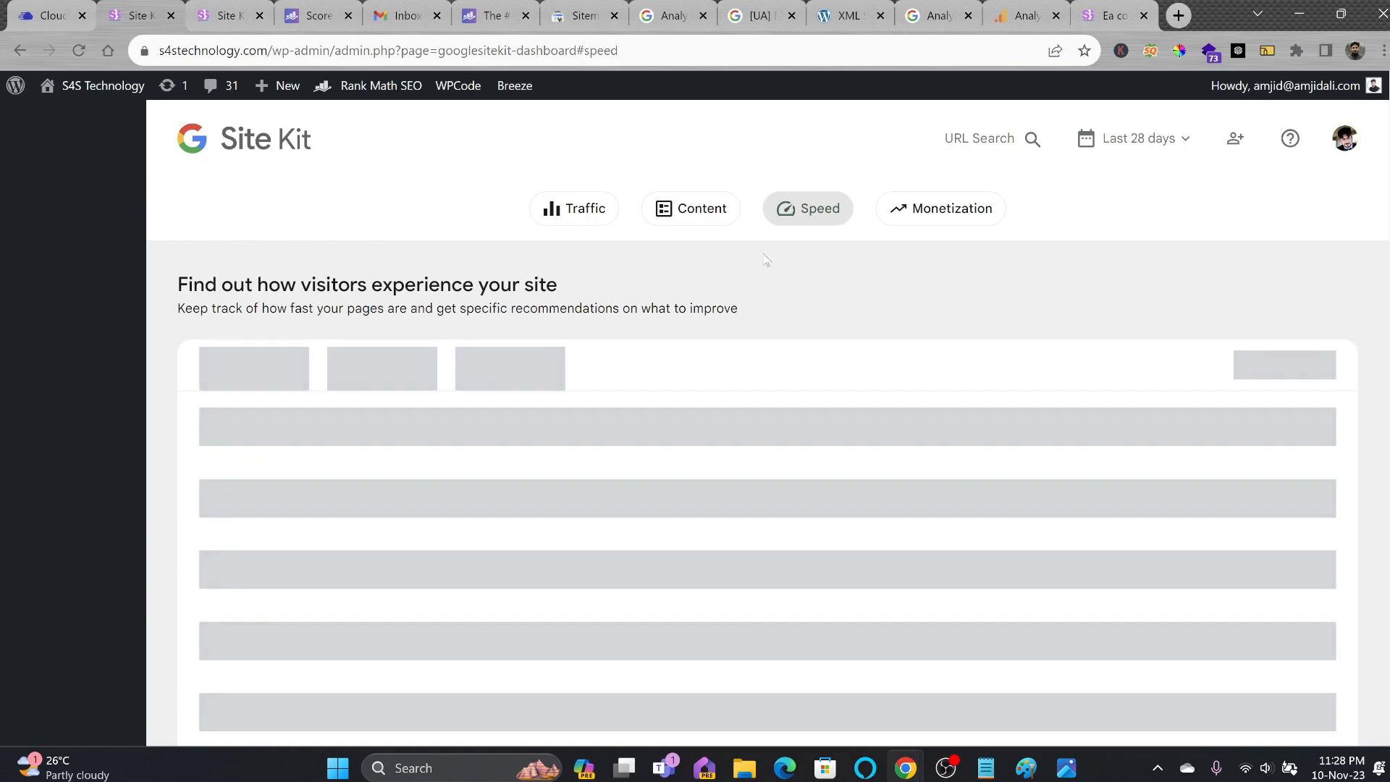
scroll(729, 394, down, 10)
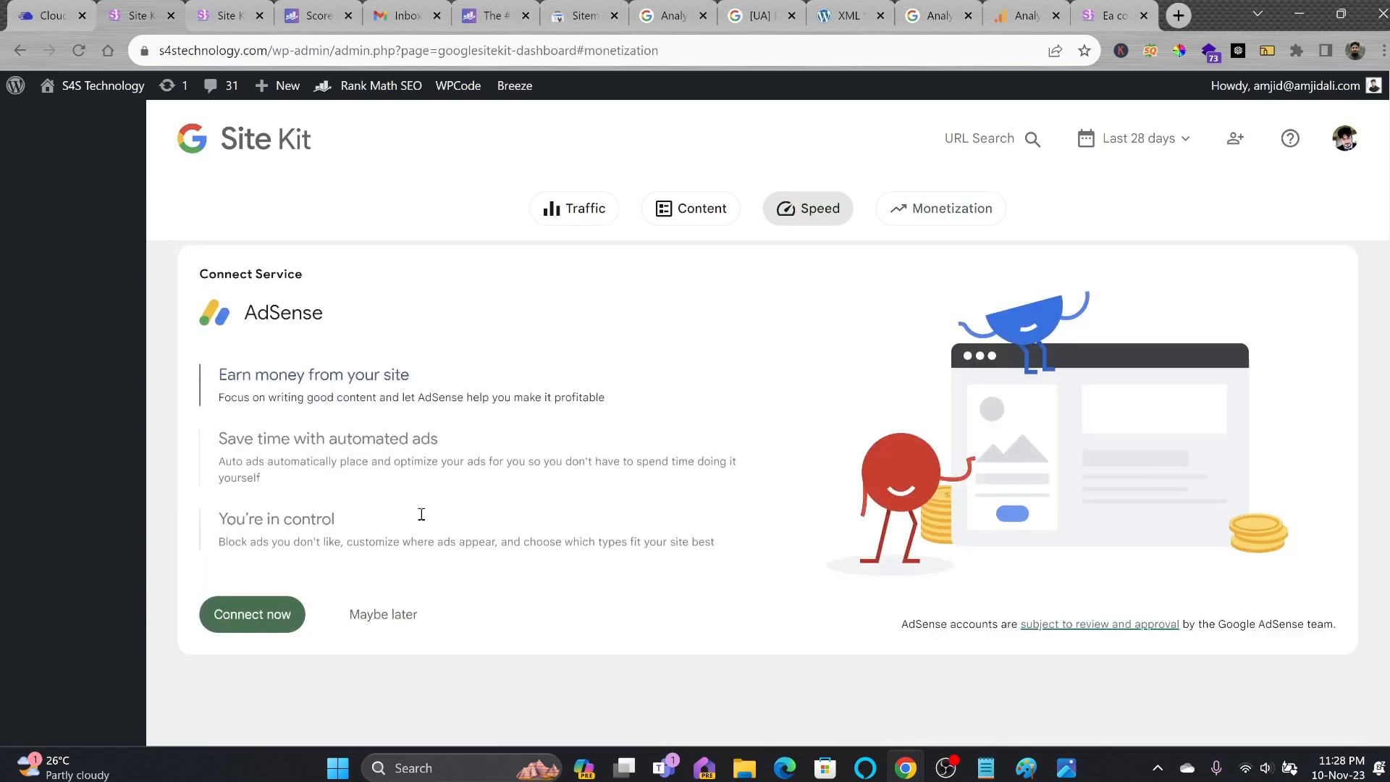
Postpone AdSense, enable Site Kit auto-updates, and dismiss the setup notices.
click(387, 614)
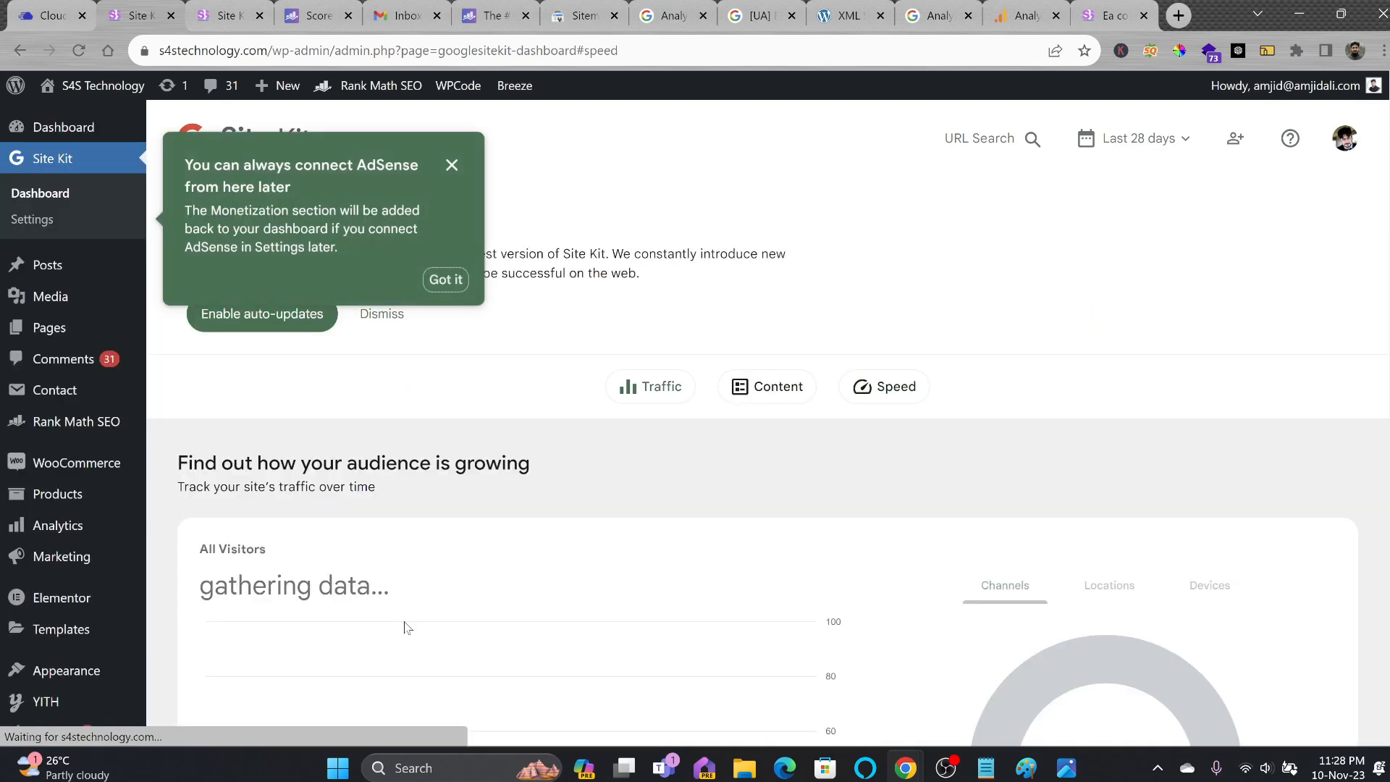
click(446, 280)
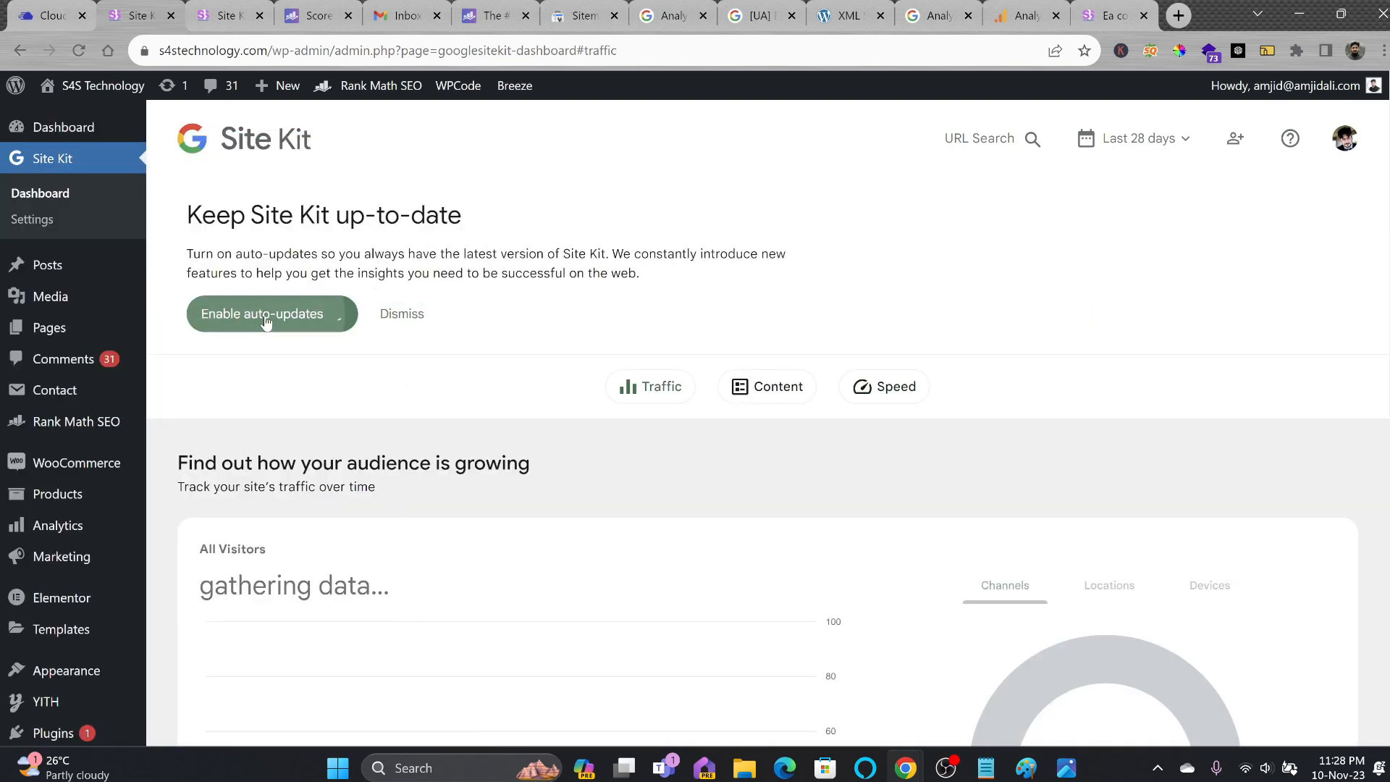
click(322, 316)
click(242, 322)
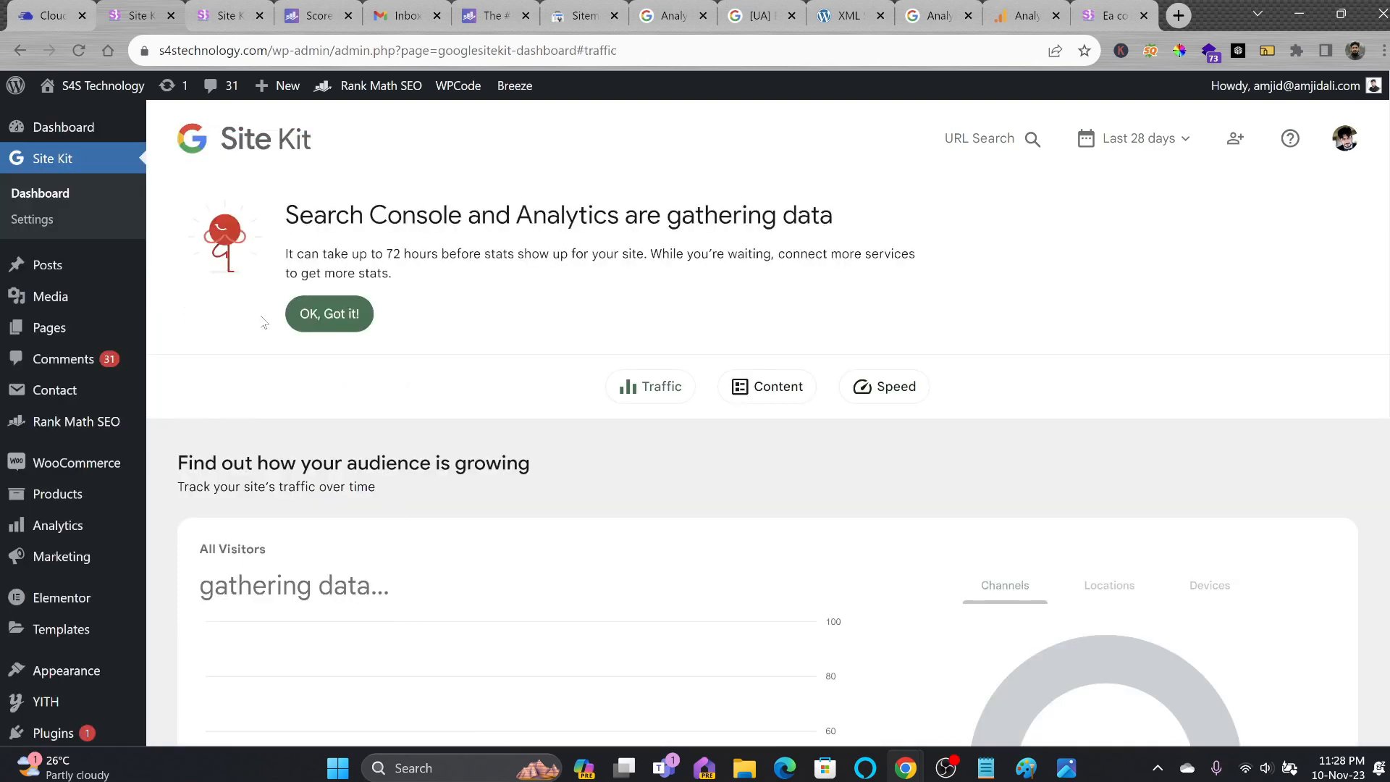
click(329, 313)
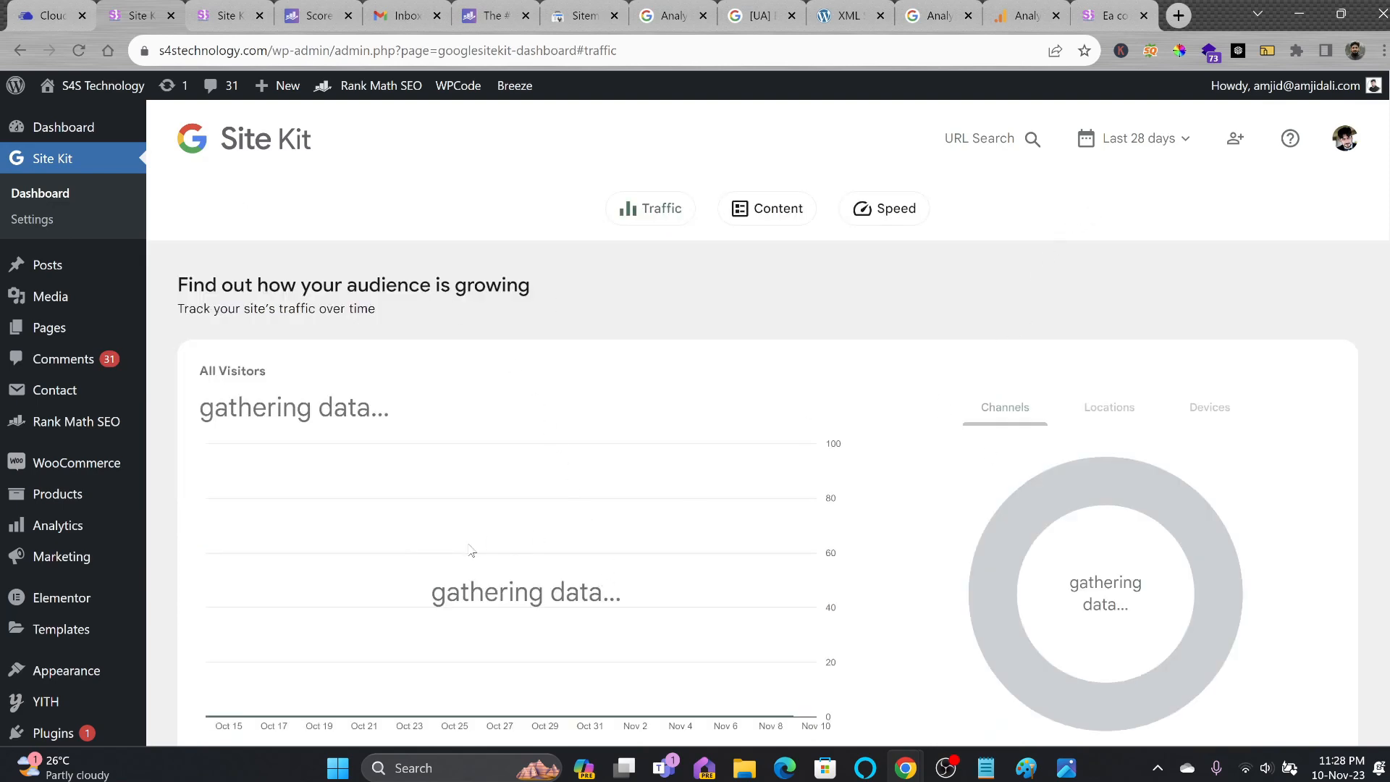
scroll(328, 439, down, 4)
scroll(327, 439, down, 3)
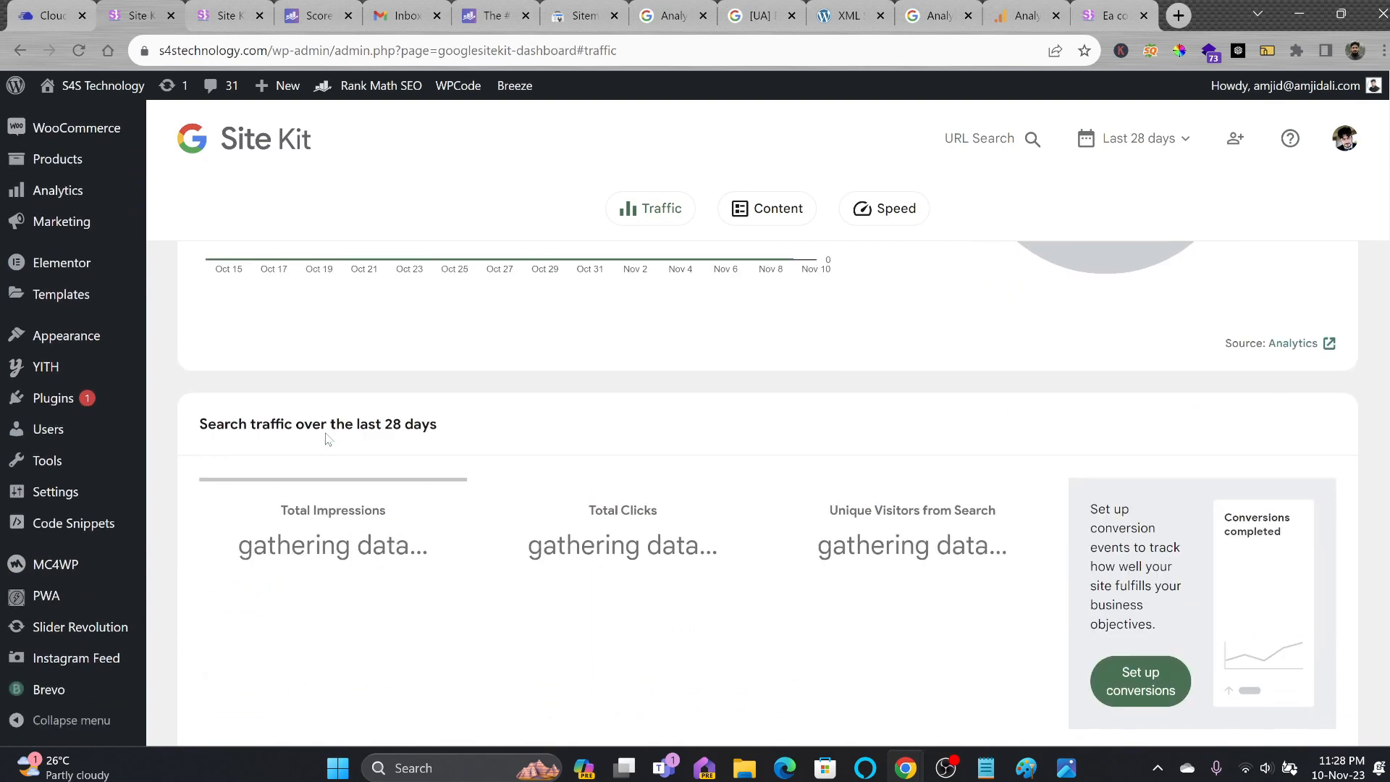
scroll(365, 450, down, 1)
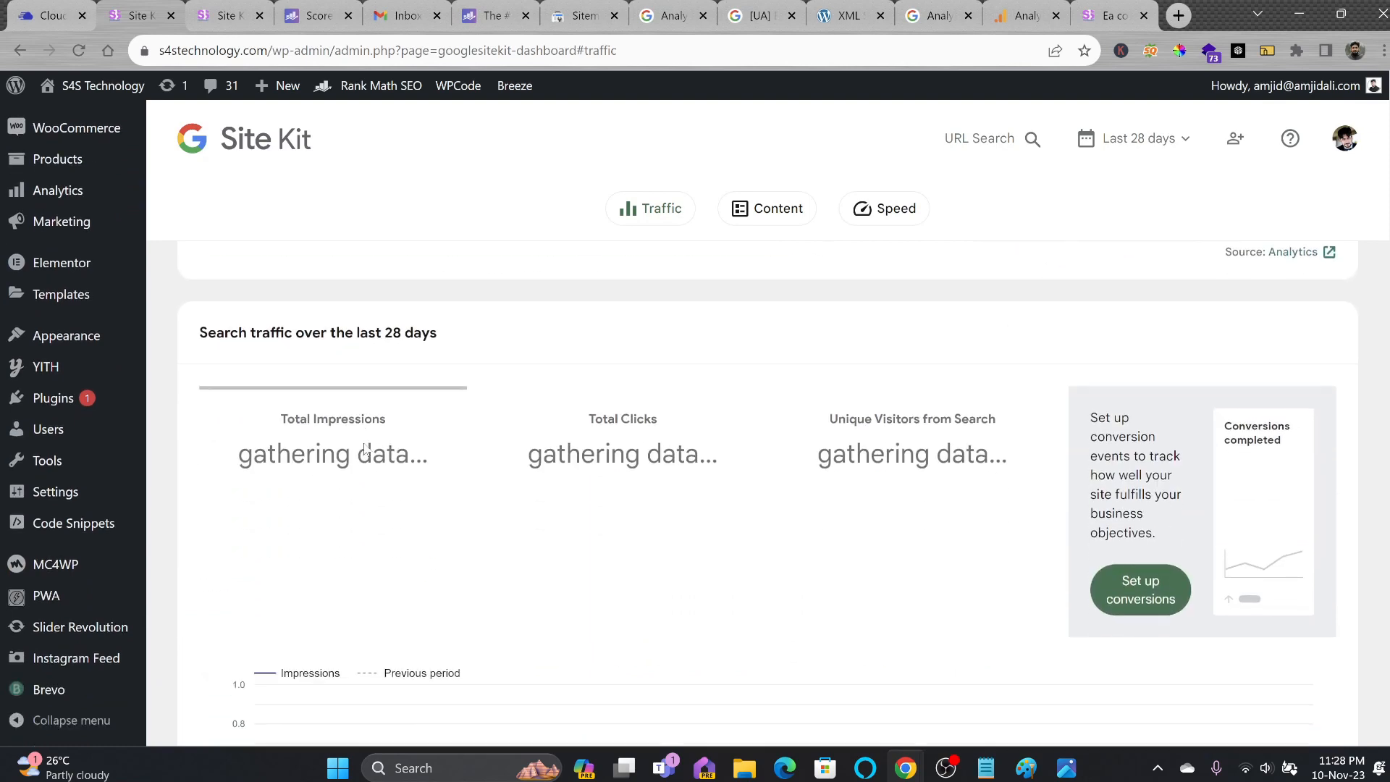
scroll(428, 478, down, 2)
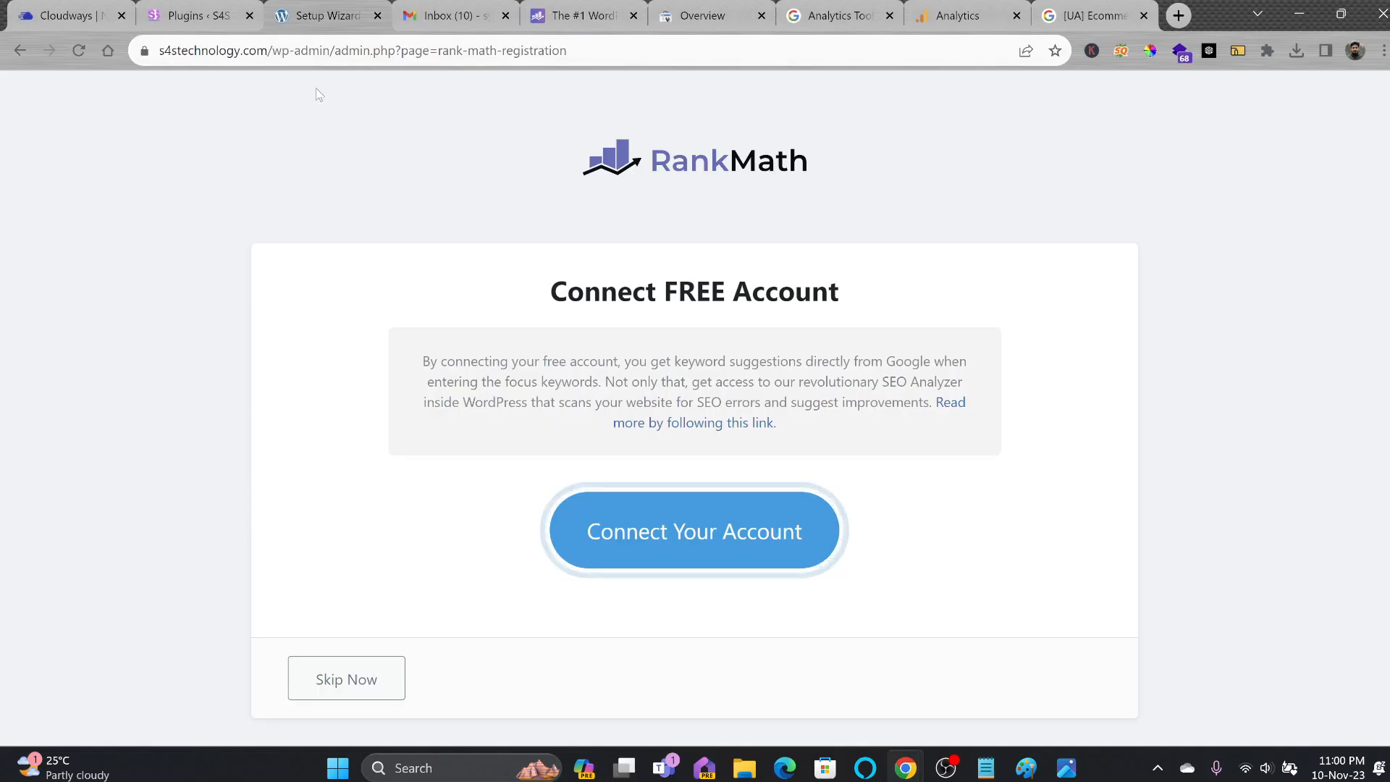
Connect a free Rank Math account and activate the free plan for s4stechnology.com.
click(660, 550)
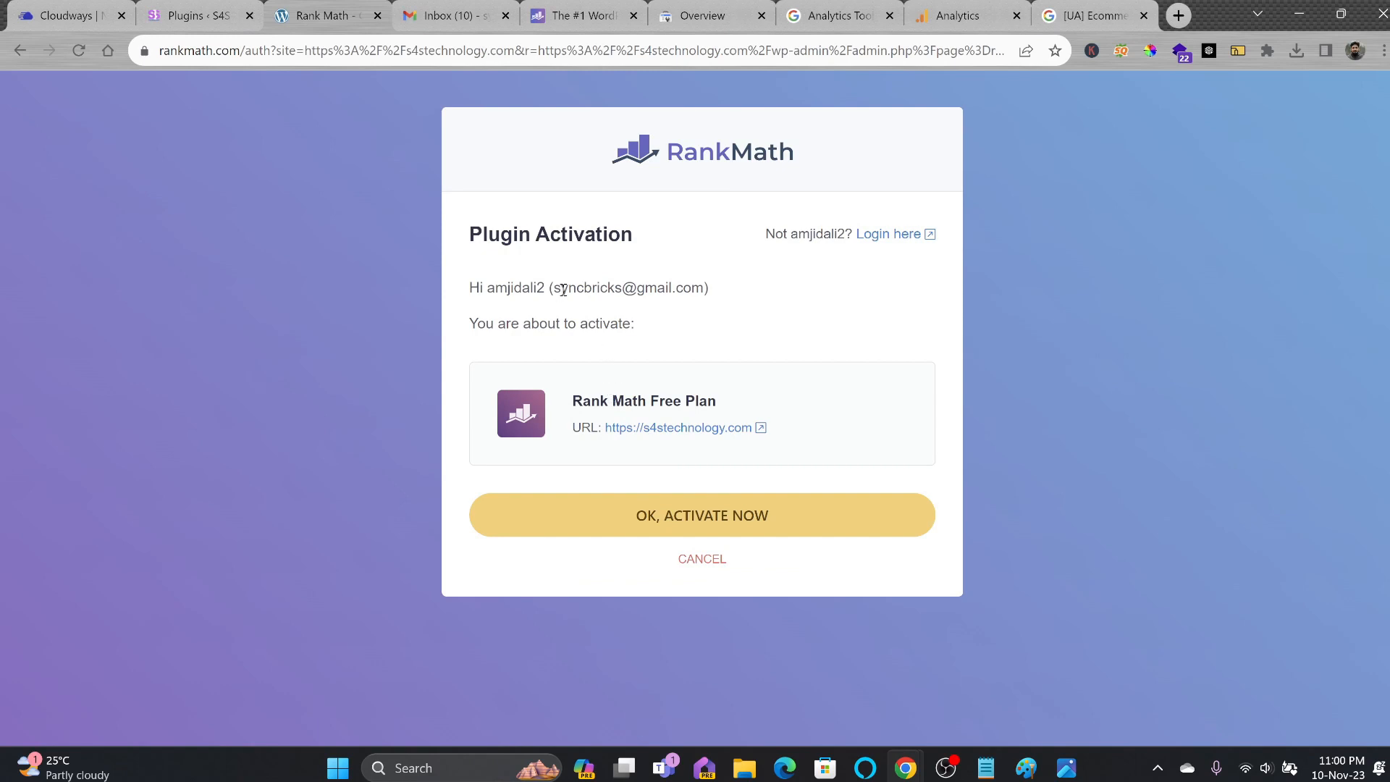
click(695, 528)
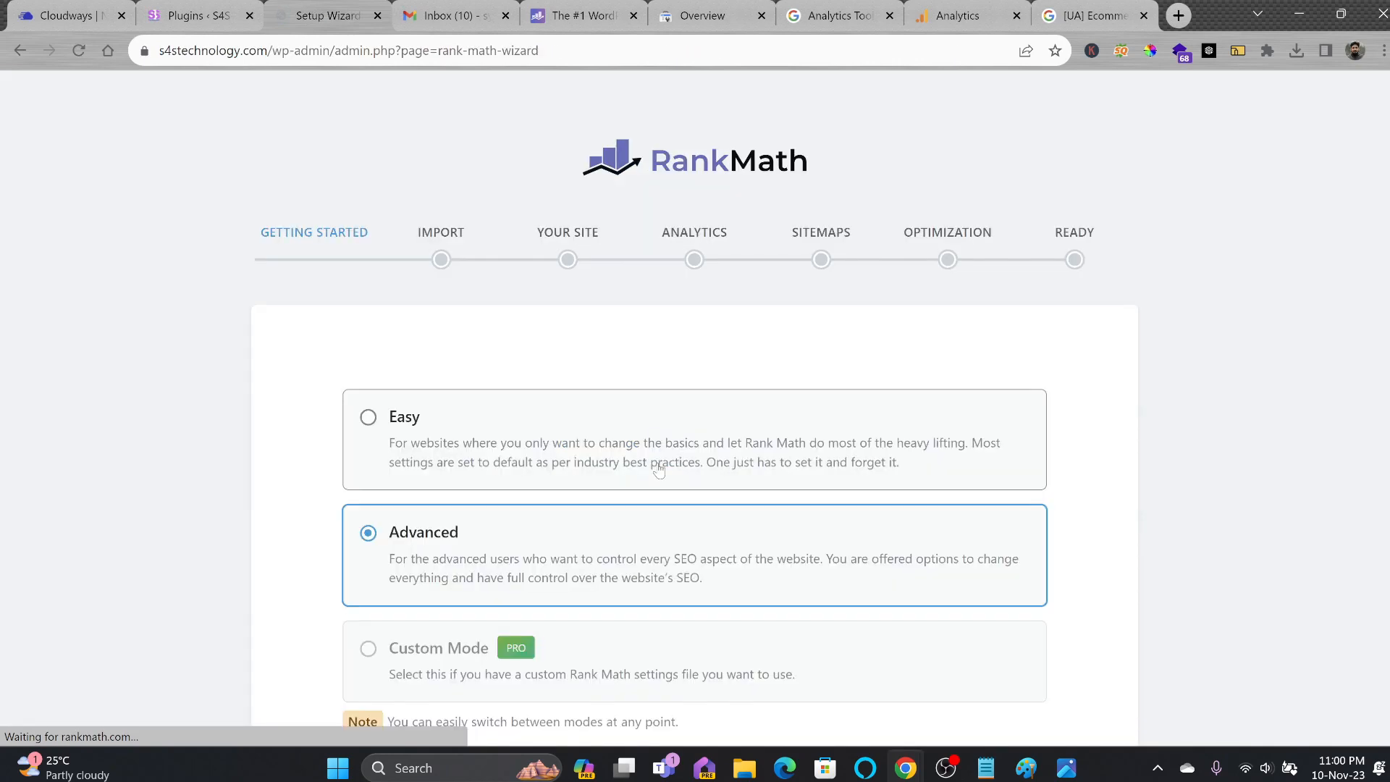
Start the Rank Math setup wizard and keep Webshop as the site type.
scroll(619, 460, down, 2)
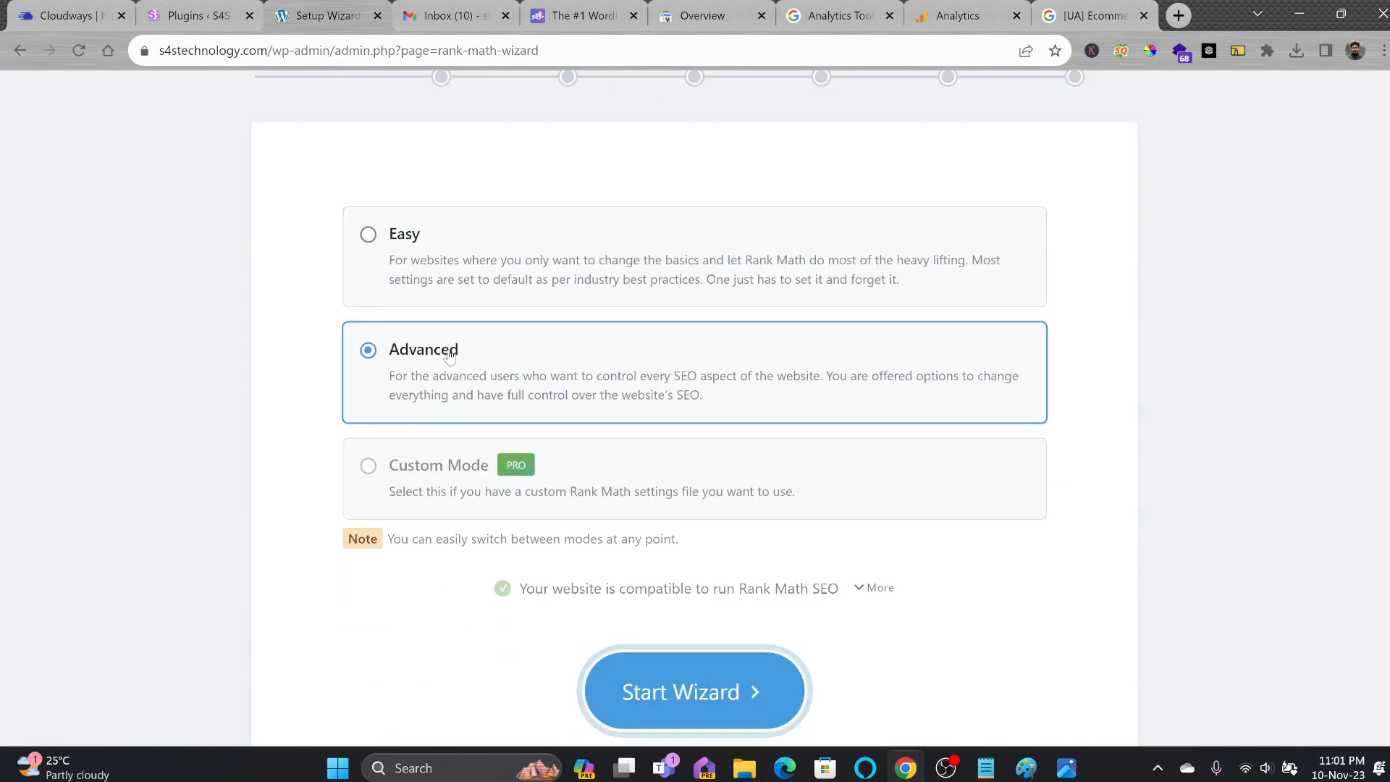
click(684, 680)
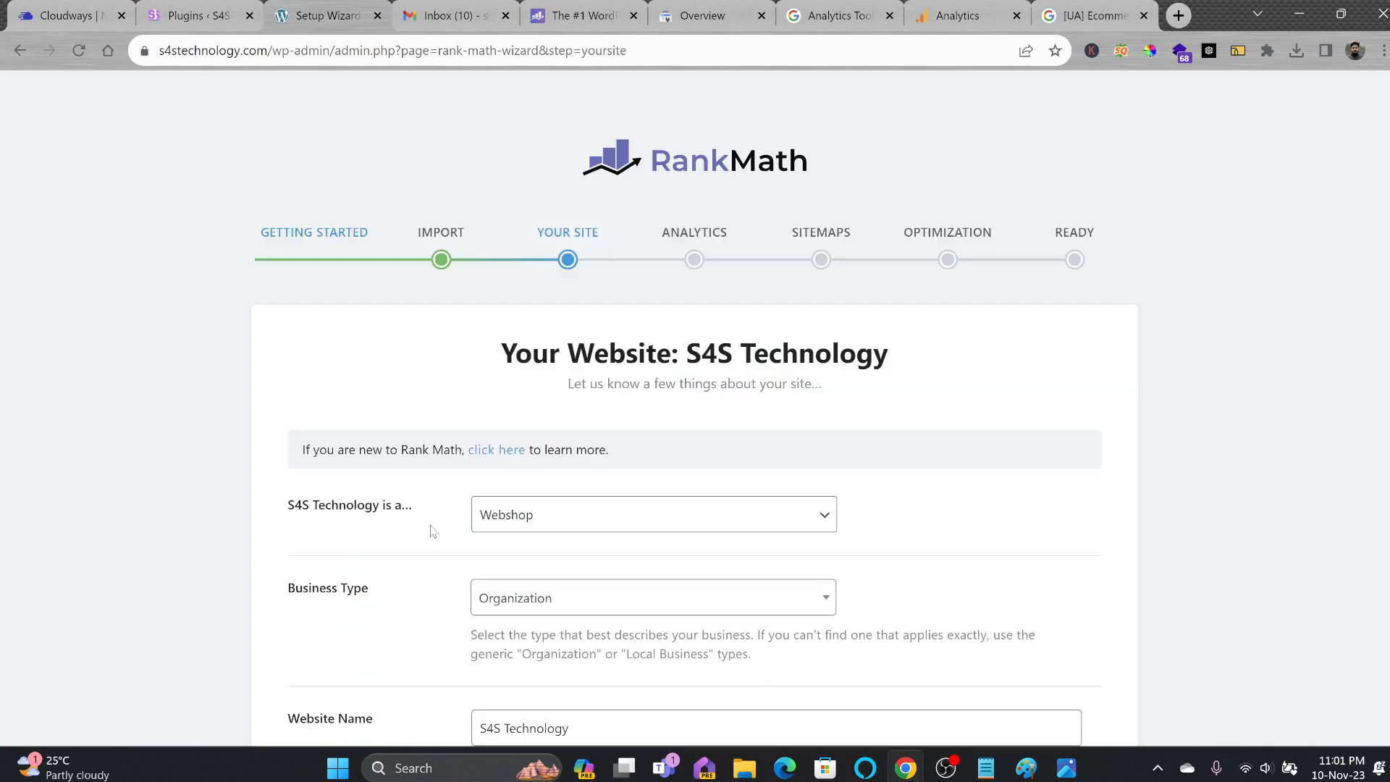
click(532, 518)
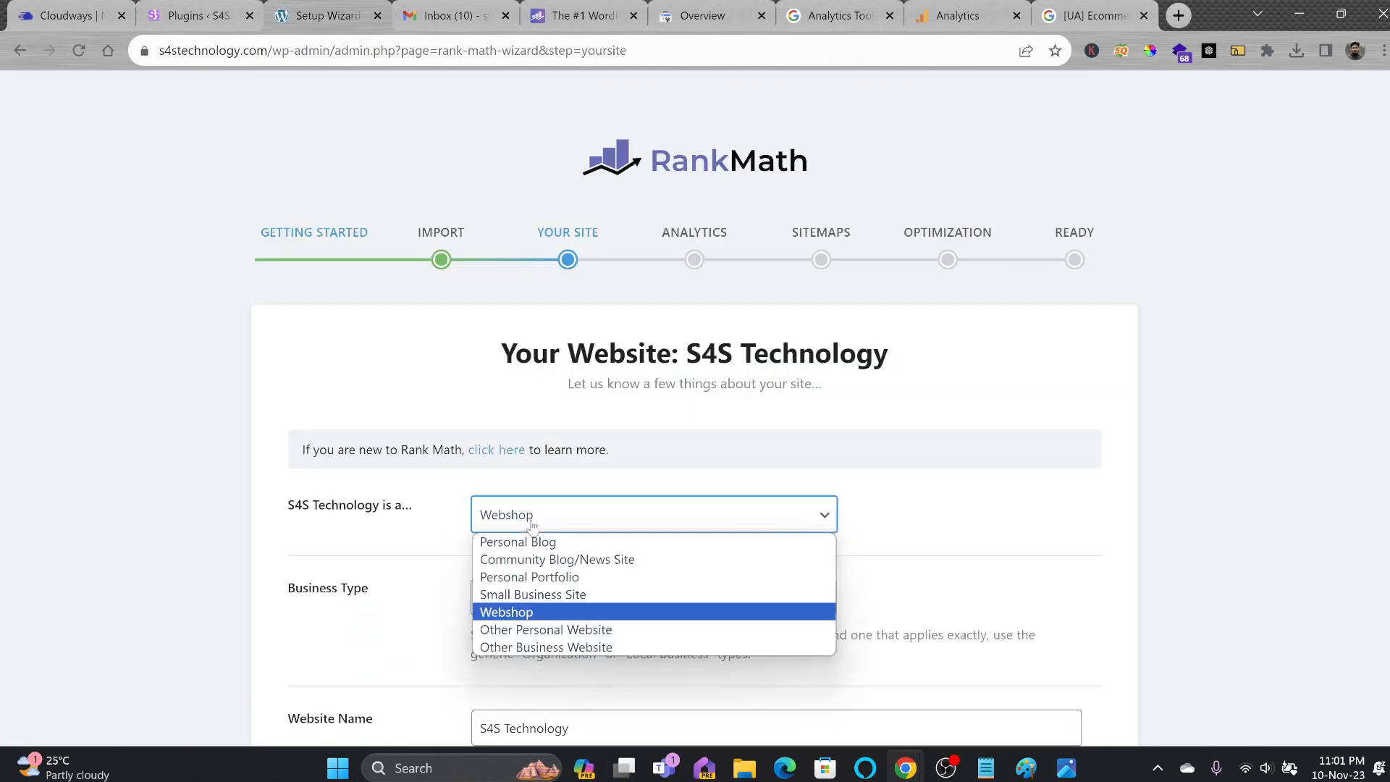
click(532, 518)
scroll(574, 507, down, 8)
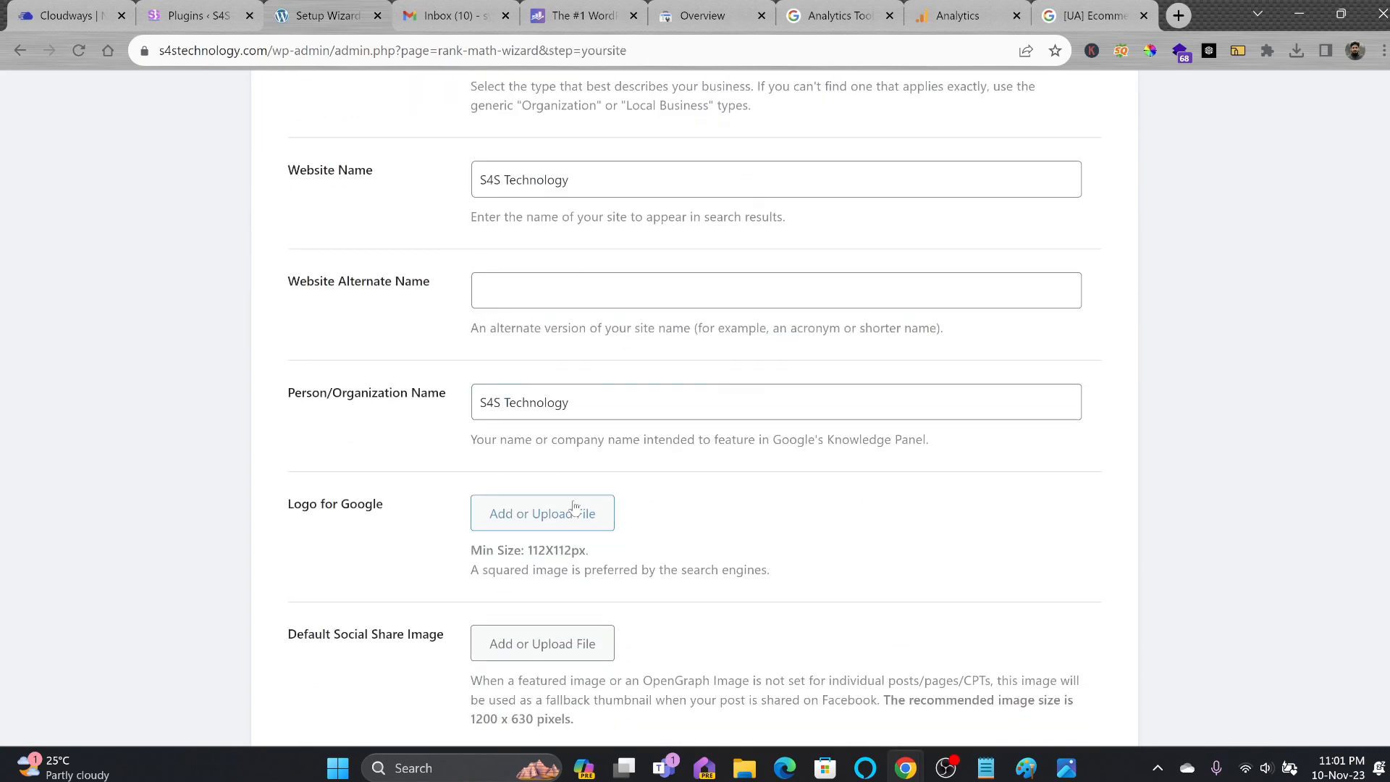
scroll(574, 507, down, 3)
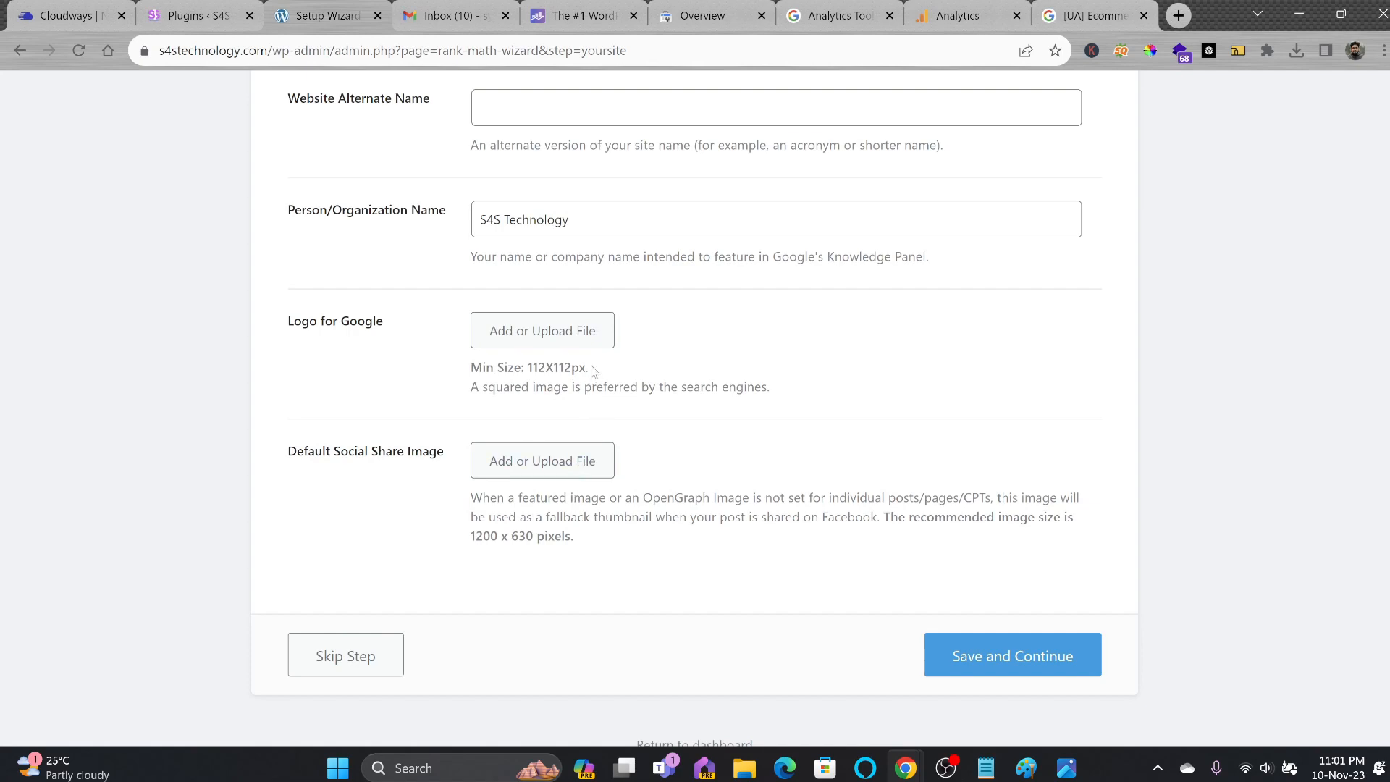
Use the S4S Rectangular Logo for Google and the square S4S logo for social sharing, then save.
click(572, 339)
click(629, 350)
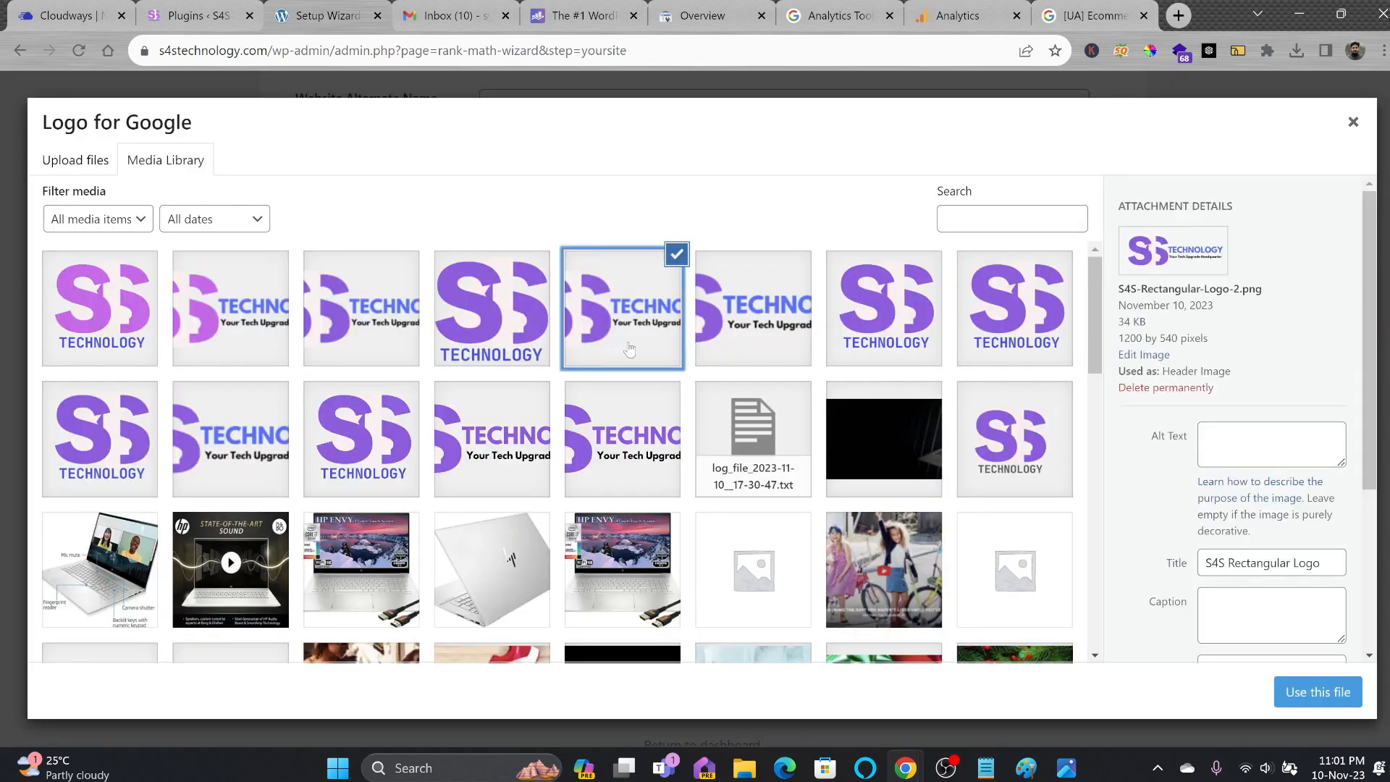
click(1296, 691)
click(572, 460)
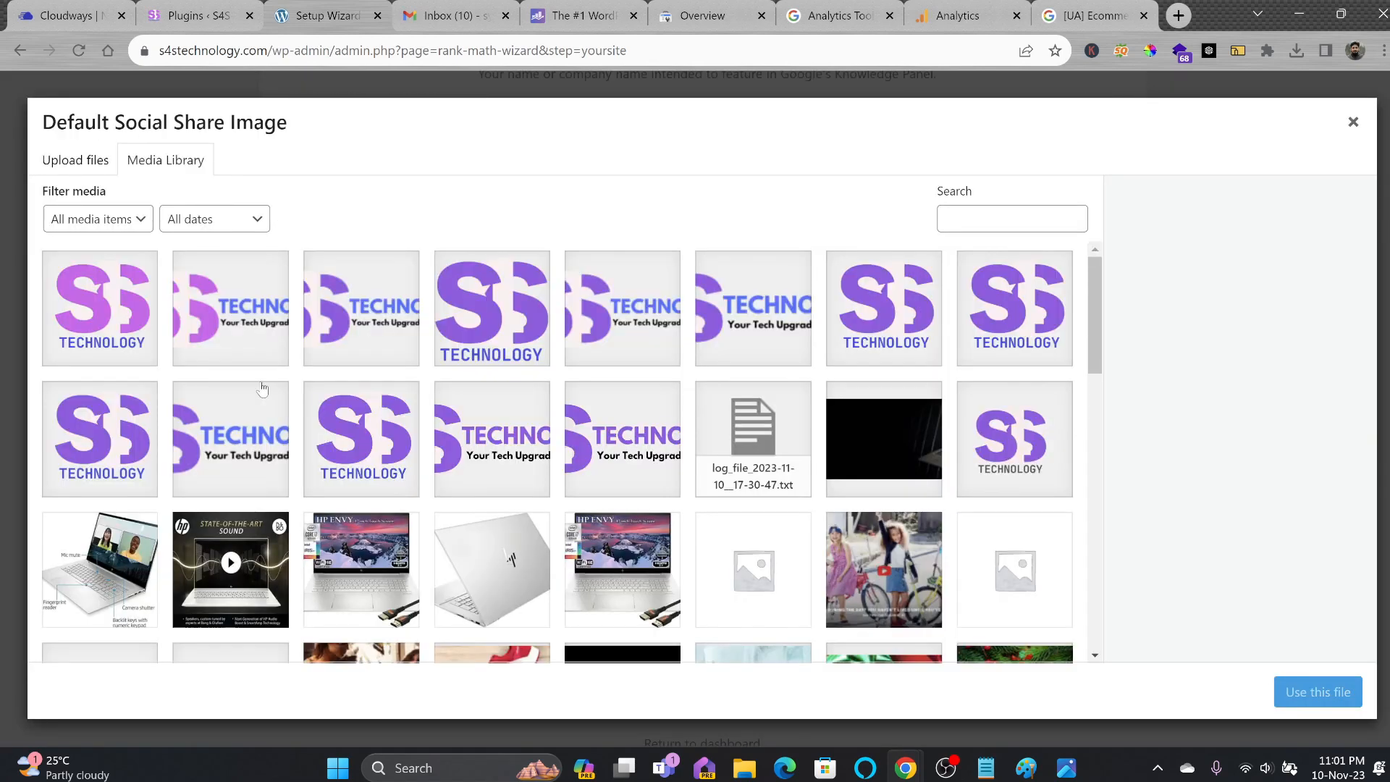
click(133, 327)
click(1303, 696)
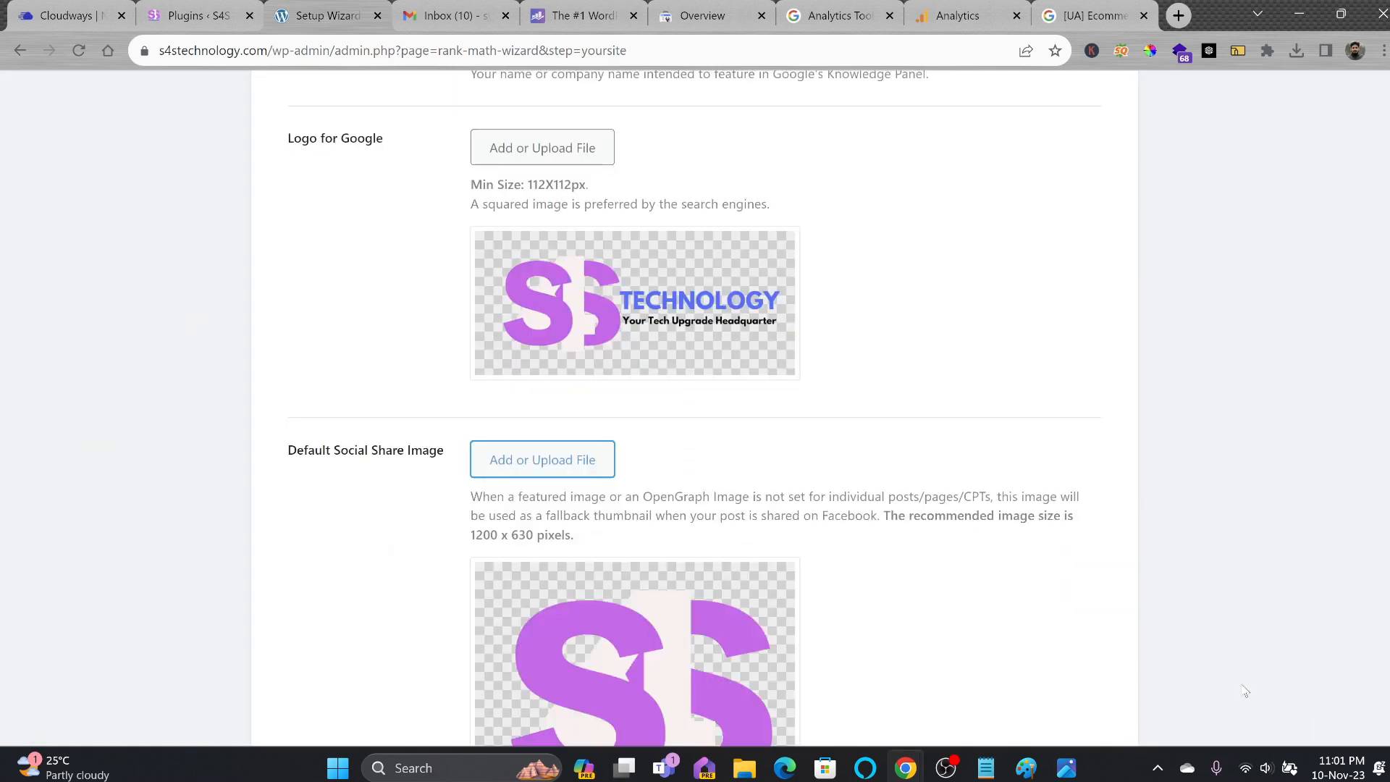
scroll(848, 611, down, 5)
click(967, 617)
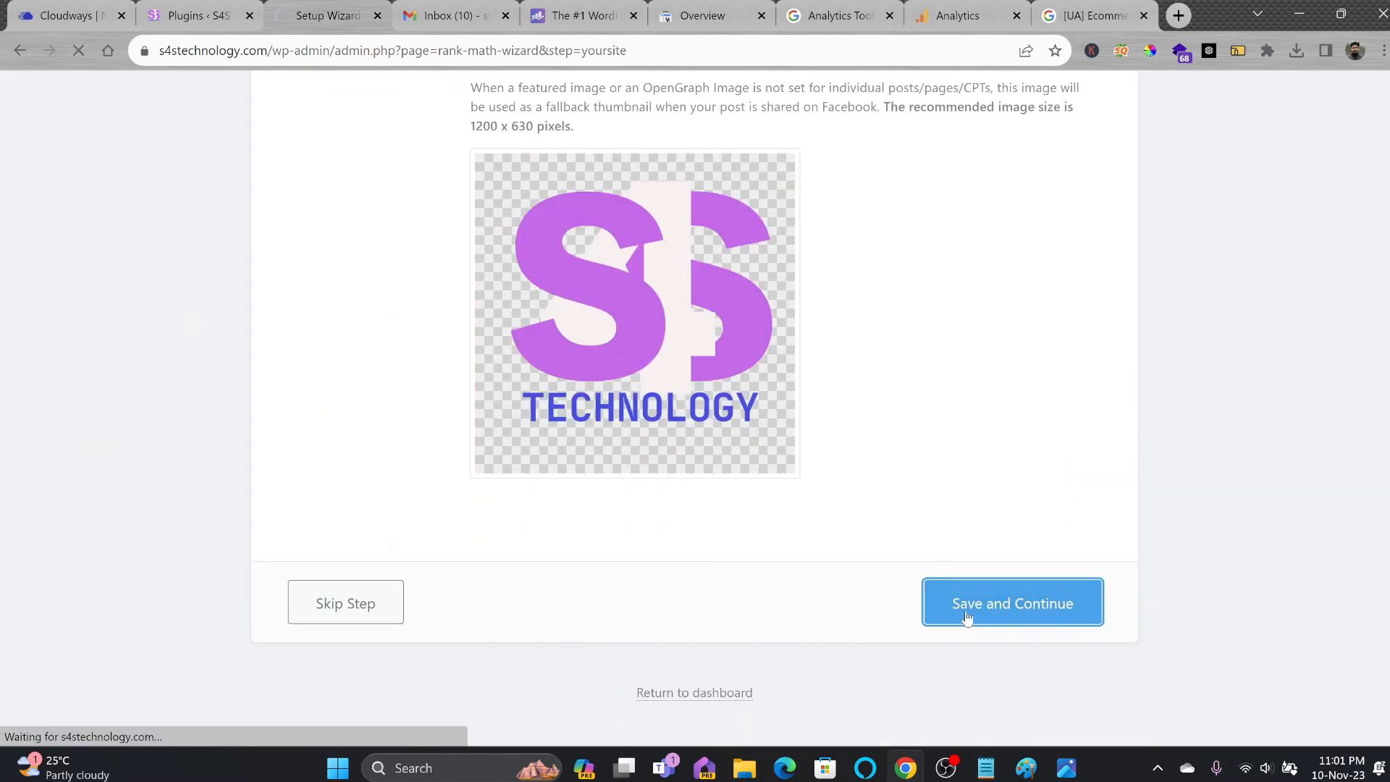
scroll(869, 546, down, 3)
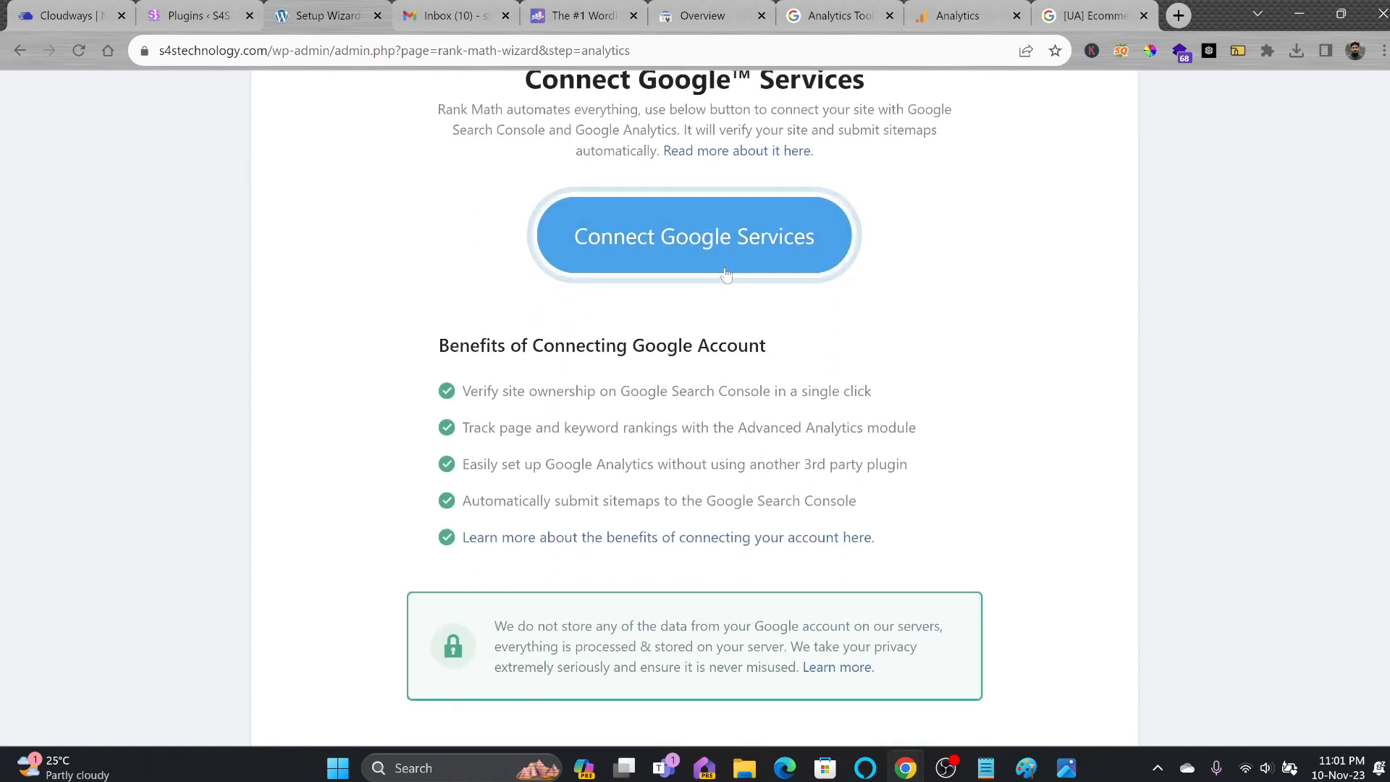
Connect Google Services, granting Rank Math SEO all four Analytics and Search Console permissions.
click(738, 250)
click(580, 396)
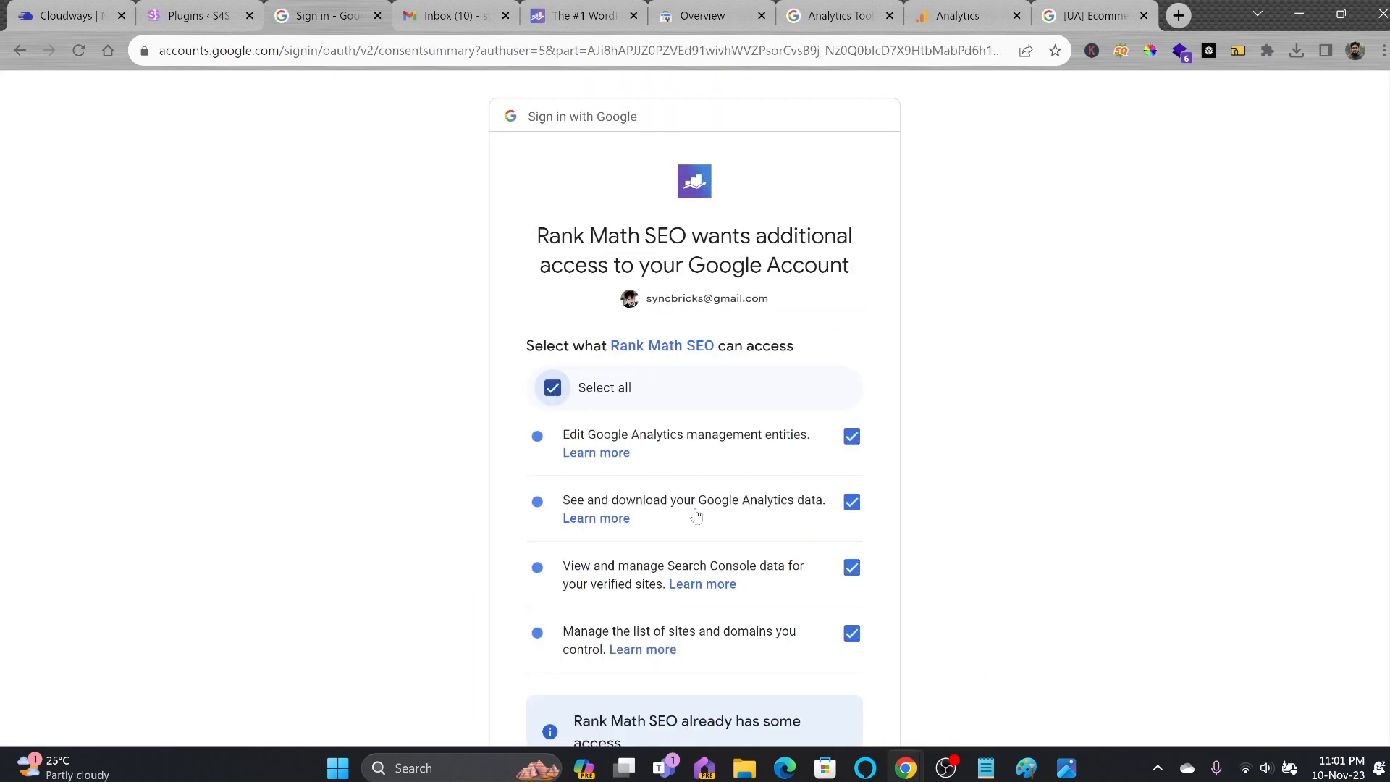
scroll(786, 521, down, 1)
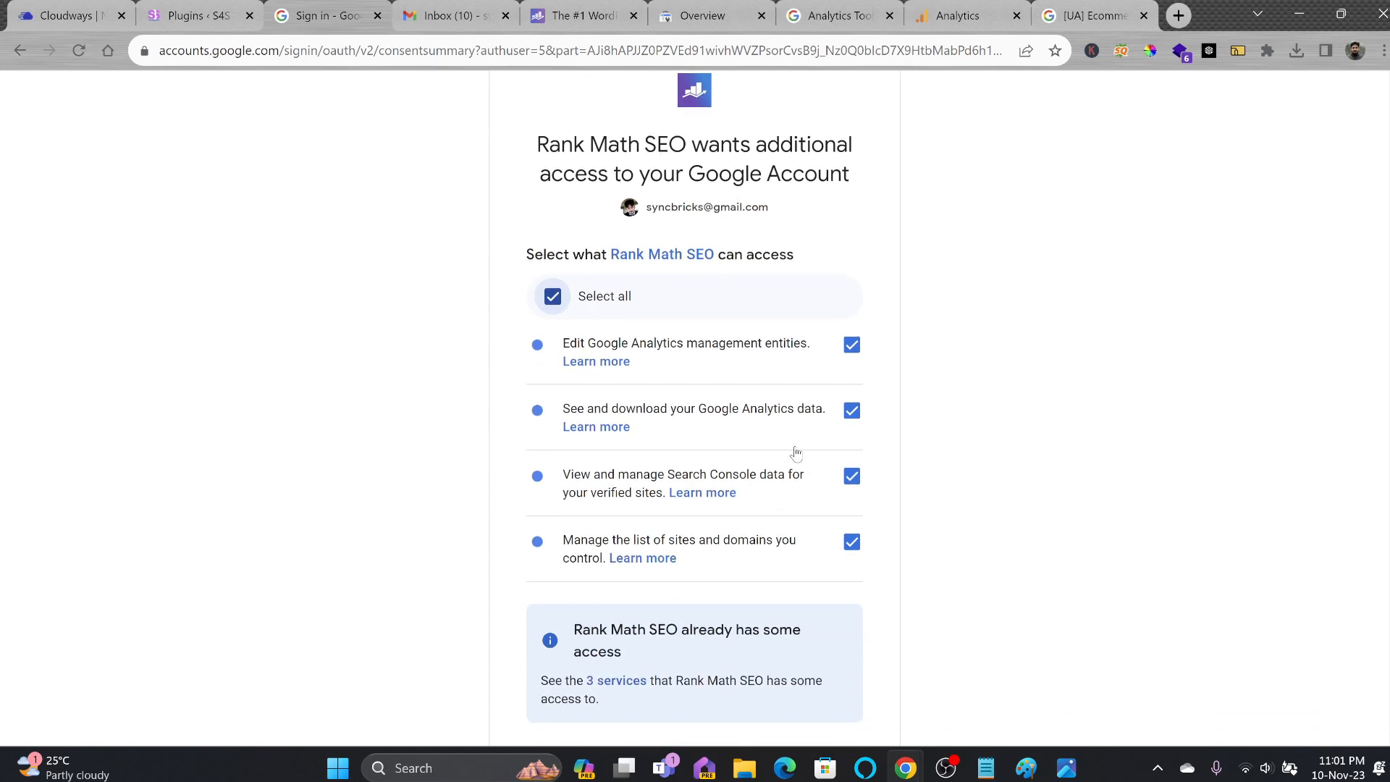
scroll(796, 463, down, 1)
scroll(734, 401, down, 3)
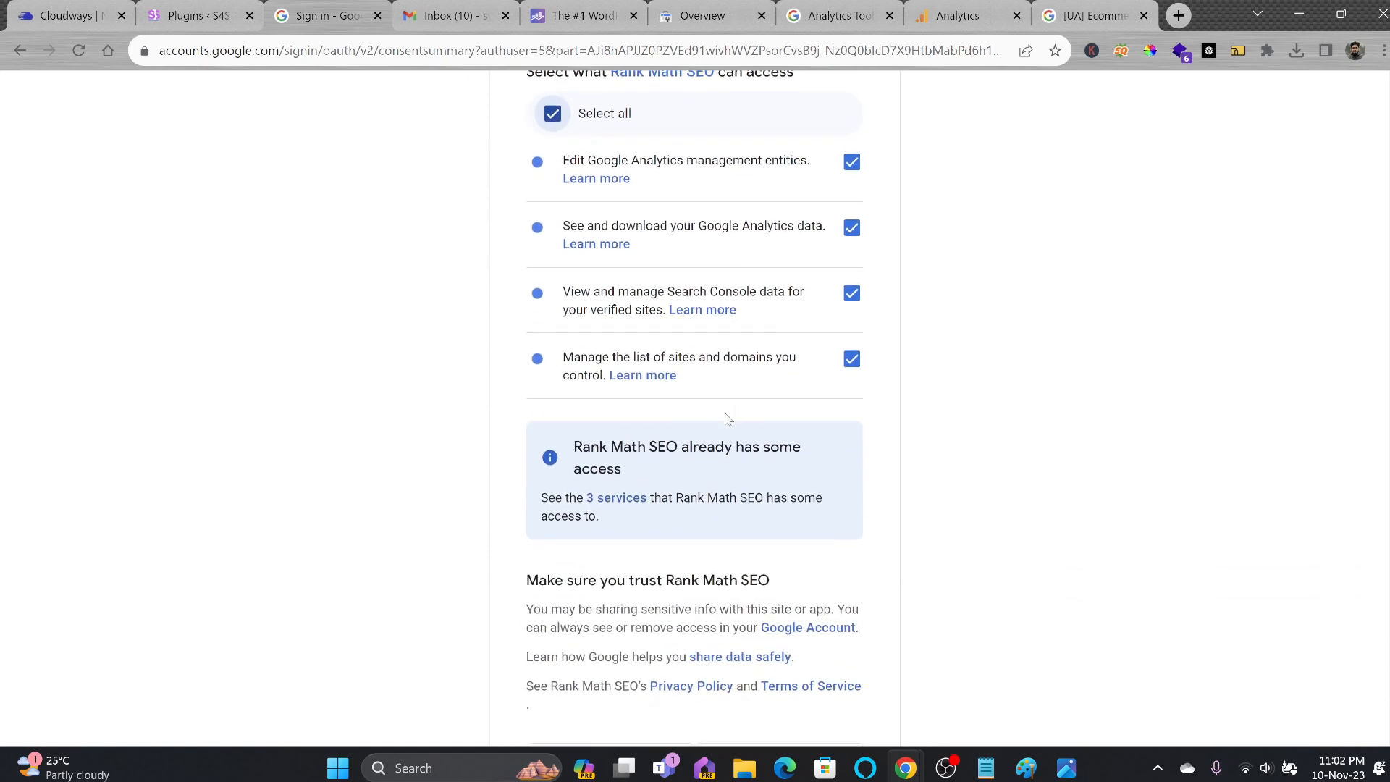
click(766, 612)
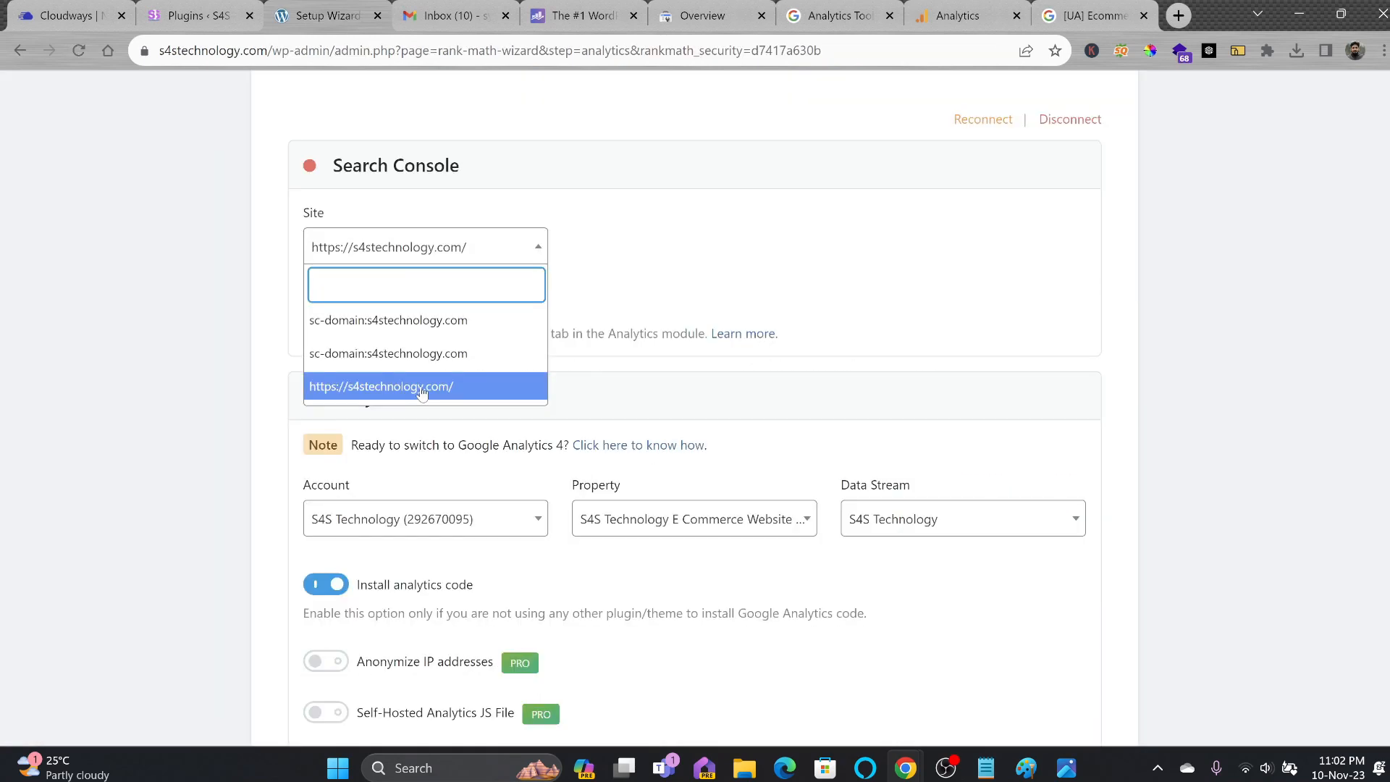
click(422, 391)
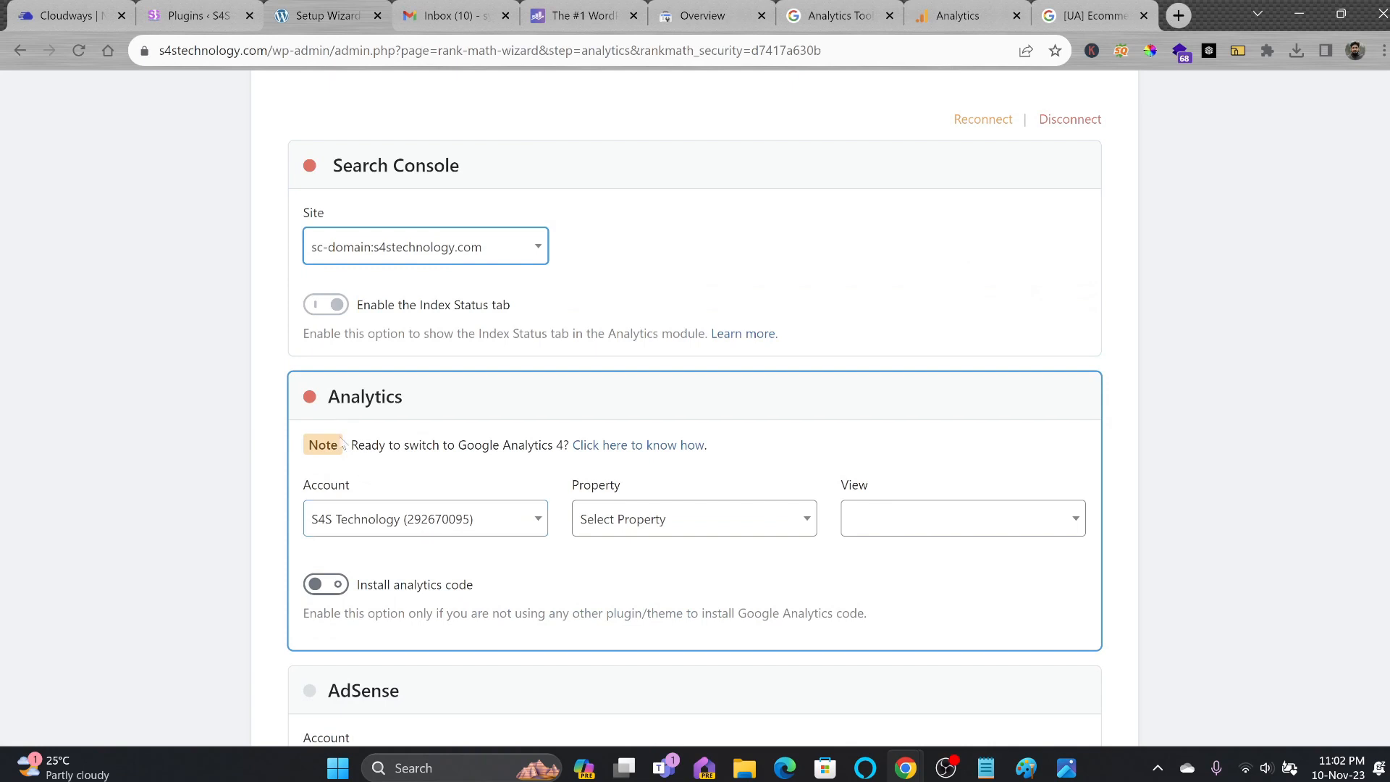
click(440, 522)
click(663, 522)
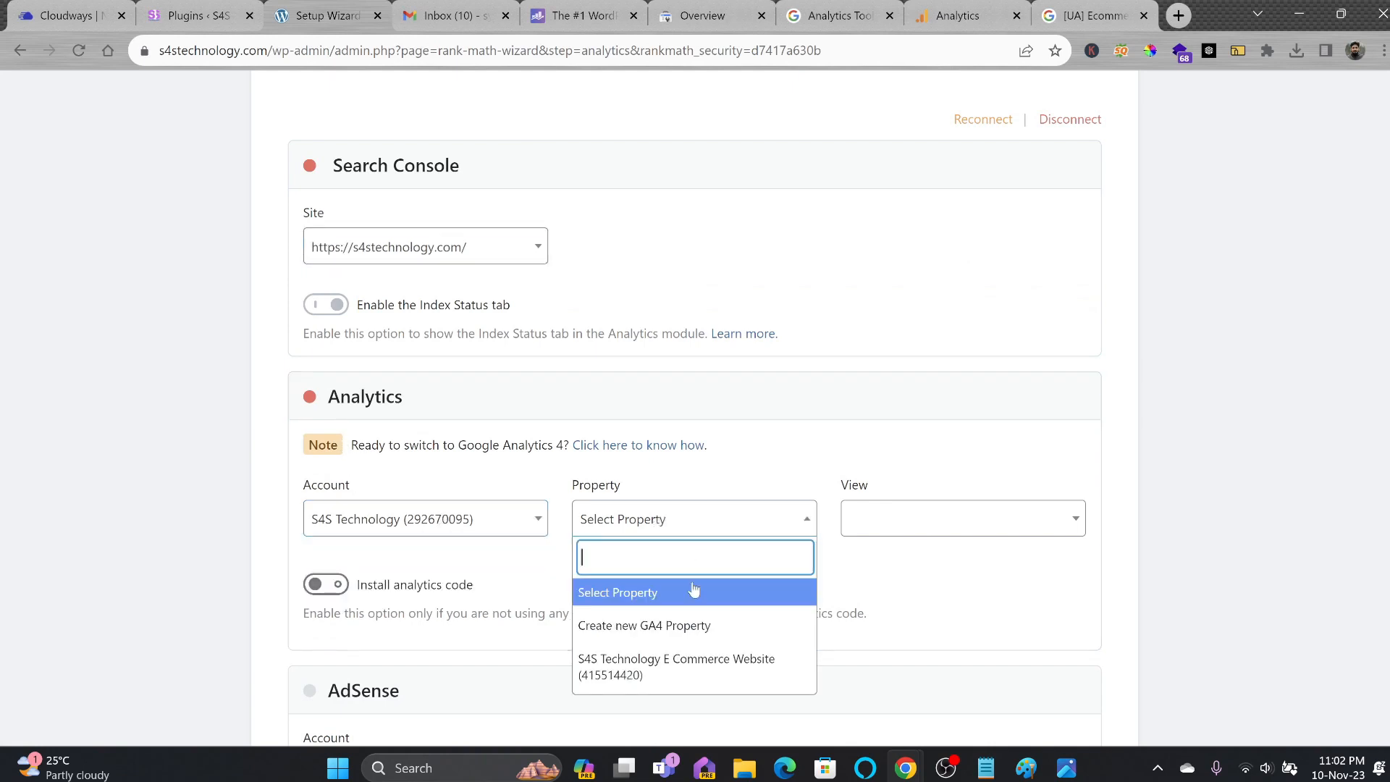
click(665, 667)
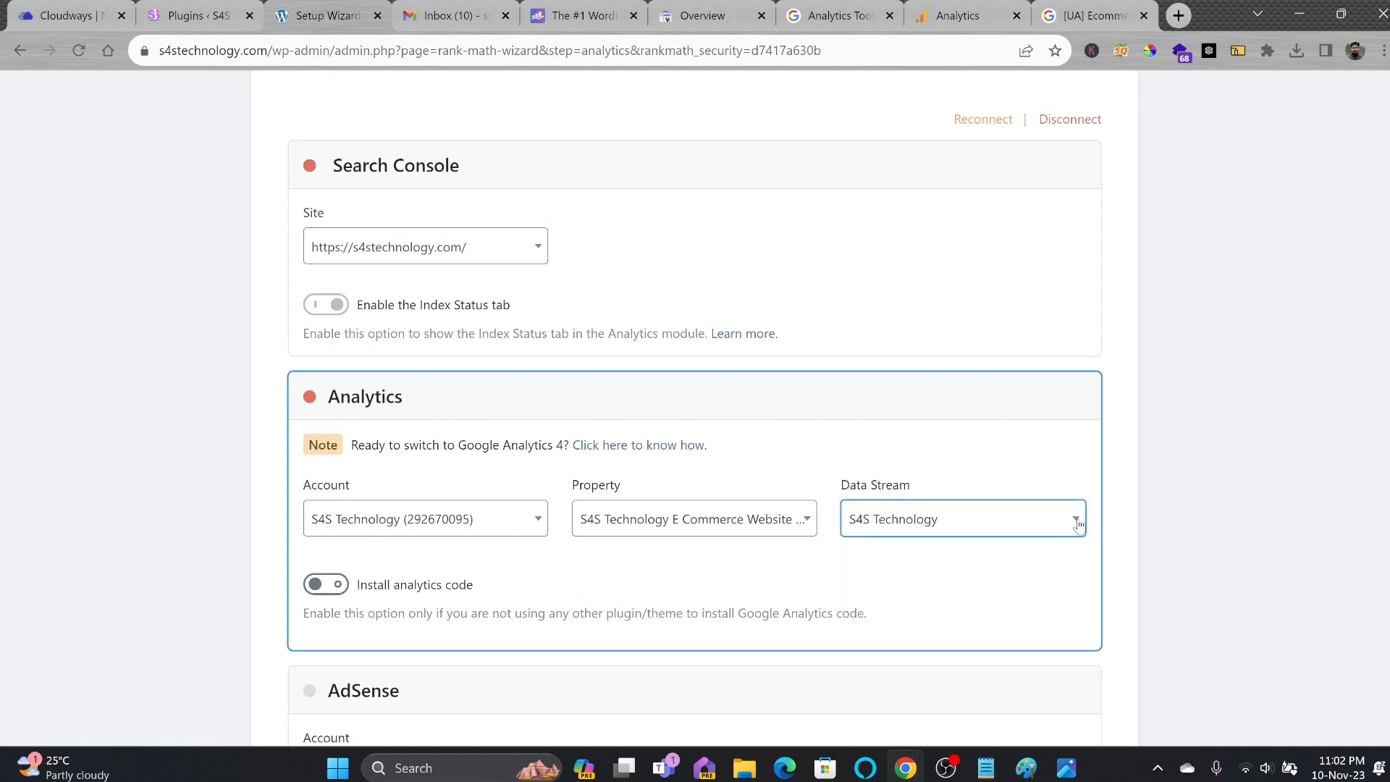
click(627, 529)
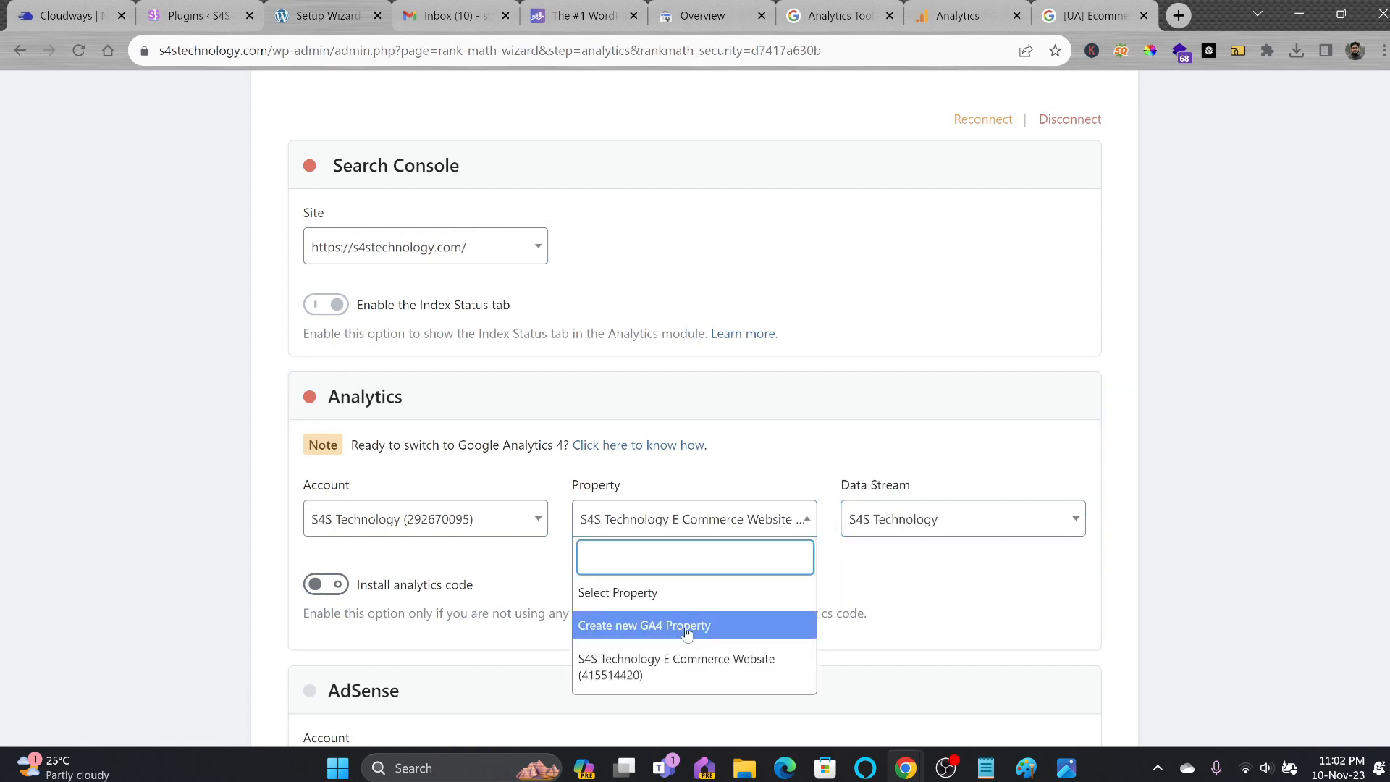
click(685, 672)
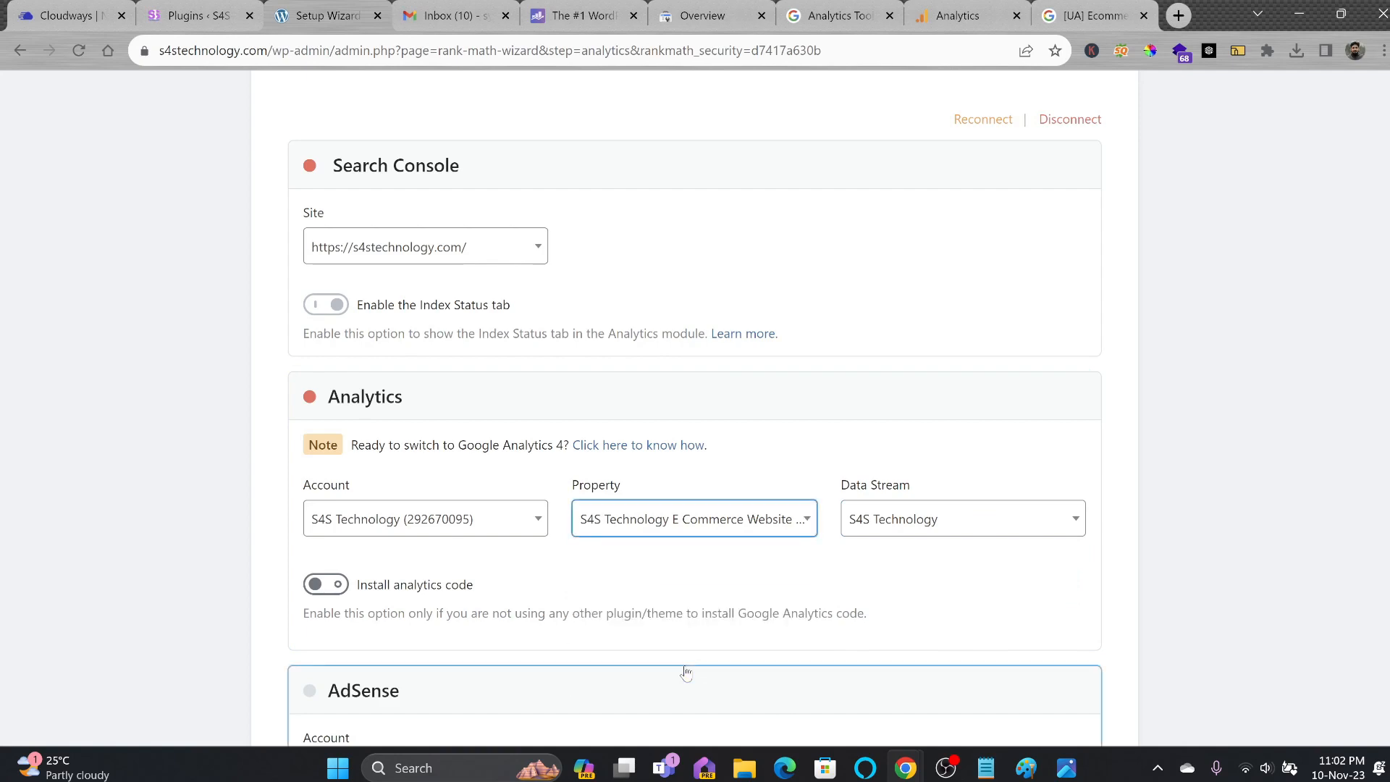
Turn on Install analytics code and save the analytics step.
scroll(789, 580, down, 1)
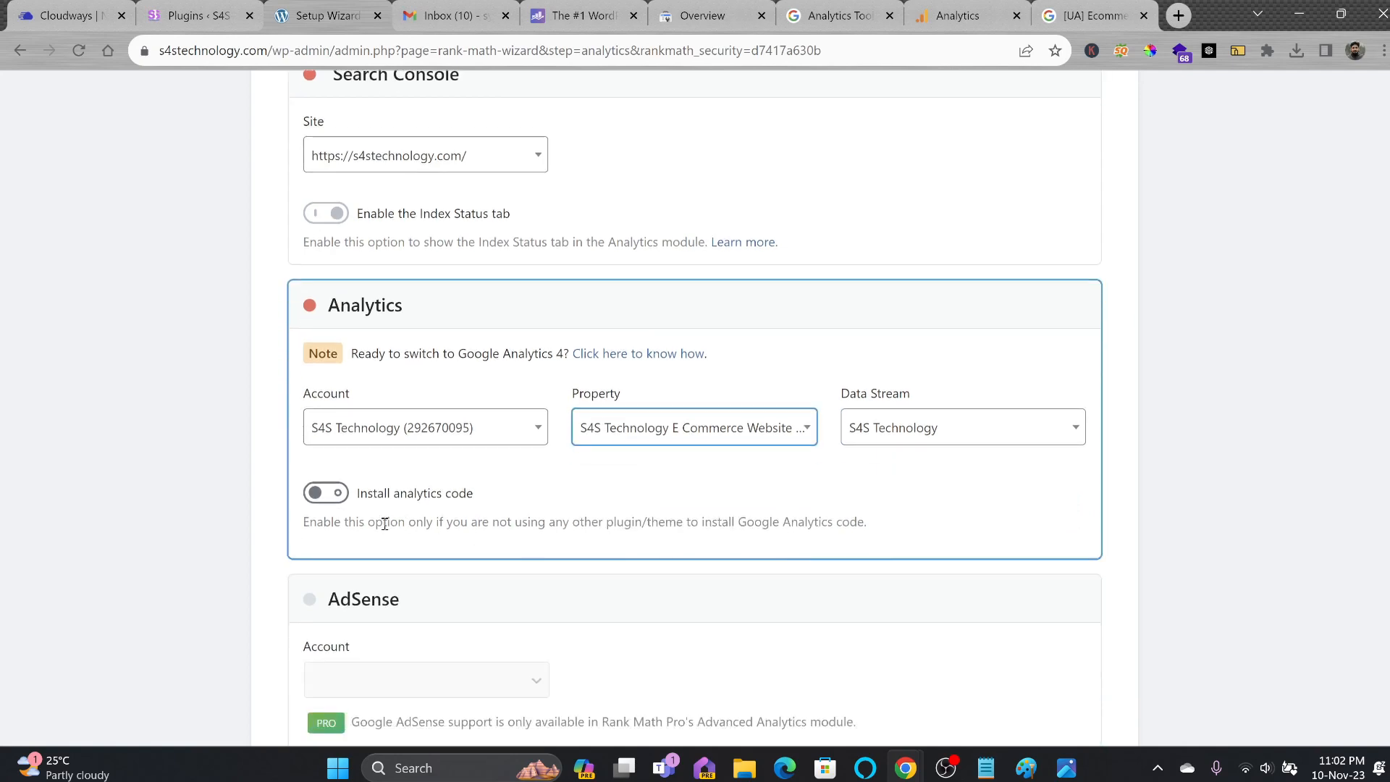
click(326, 493)
scroll(336, 375, down, 5)
scroll(394, 400, down, 4)
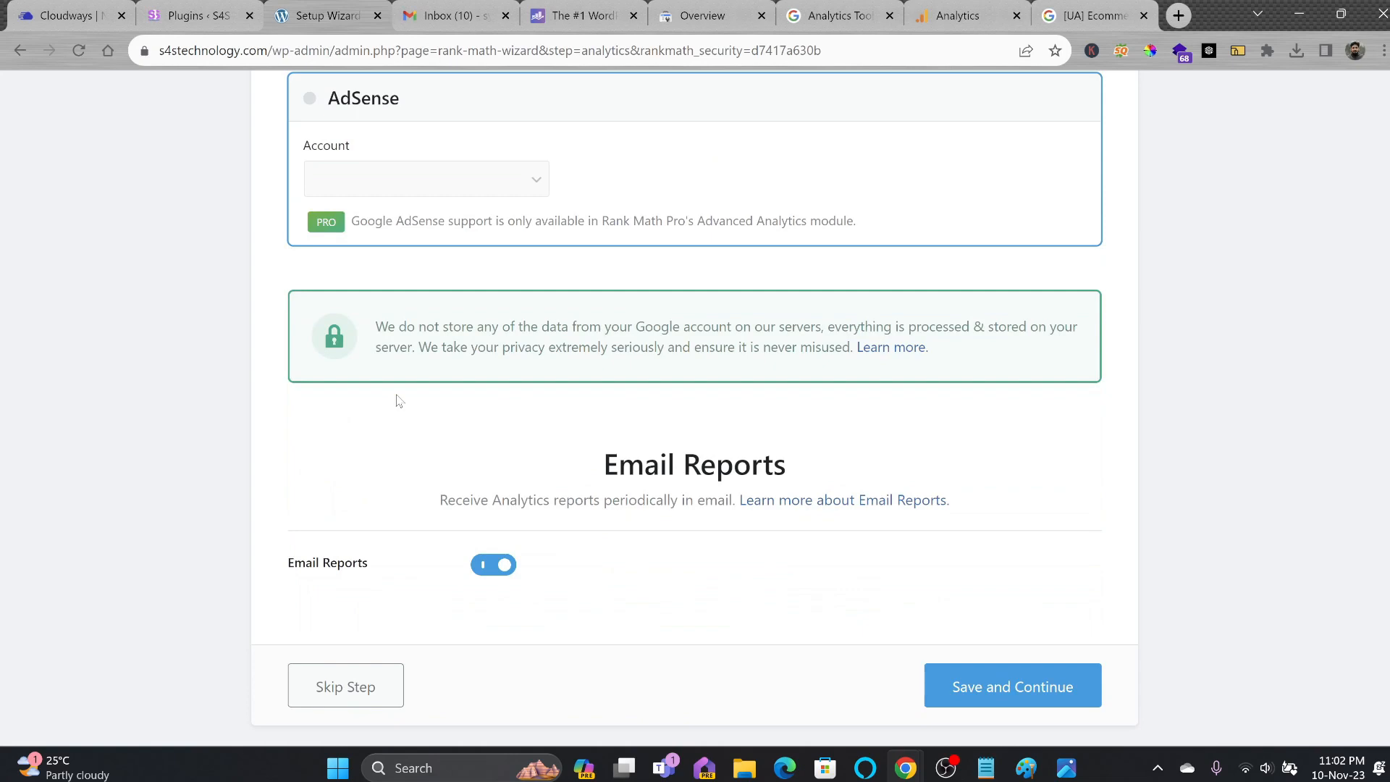
scroll(474, 210, up, 9)
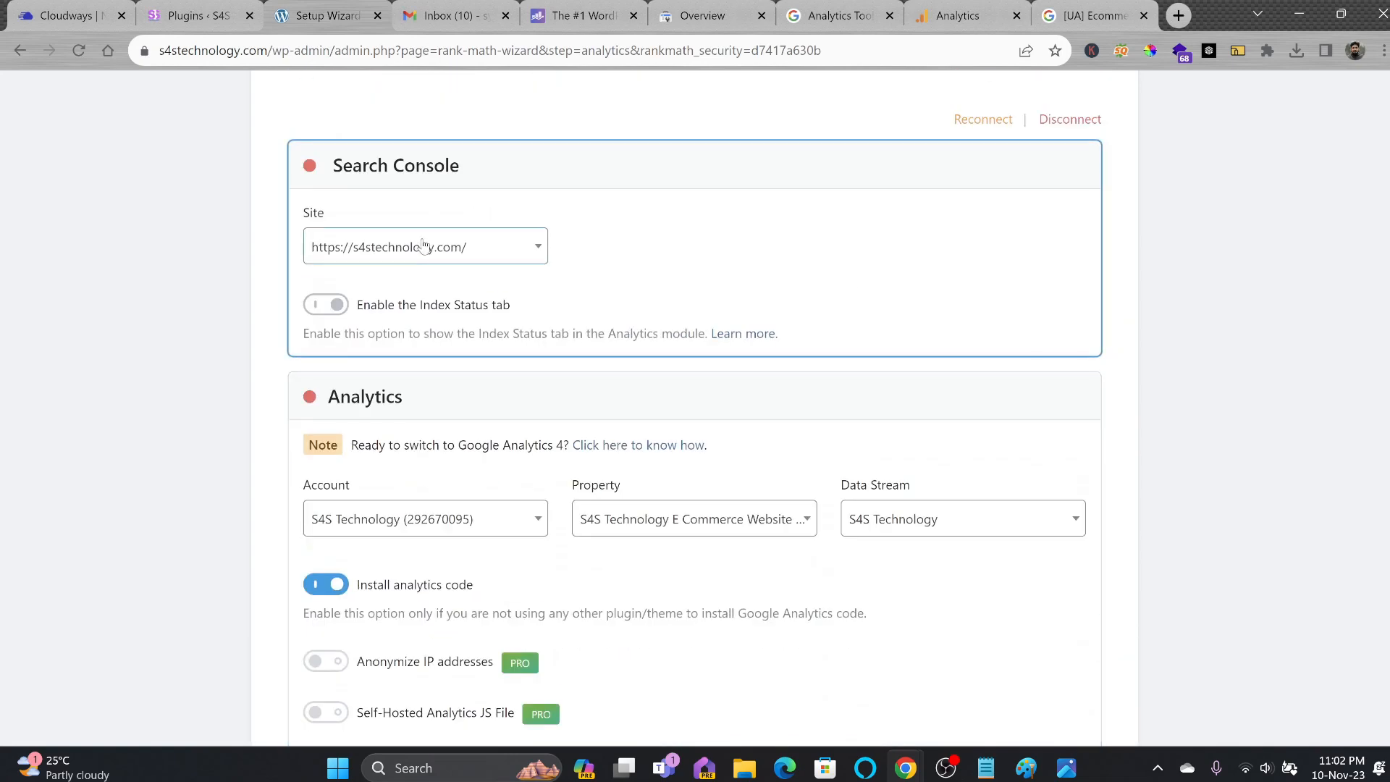
scroll(449, 330, down, 9)
click(1053, 605)
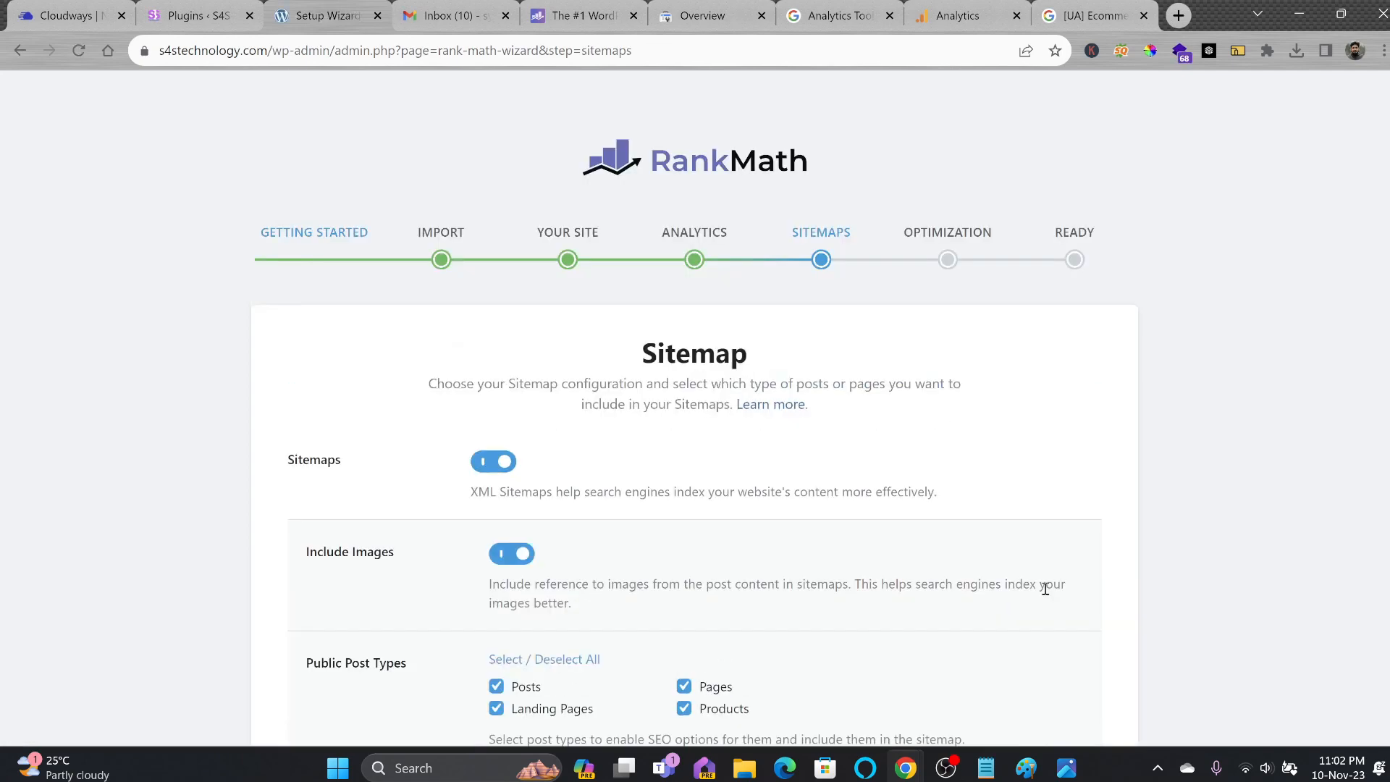
Save the default Sitemap and SEO Tweaks settings in the Rank Math wizard.
scroll(918, 541, down, 5)
scroll(658, 341, up, 5)
scroll(811, 505, down, 5)
click(990, 655)
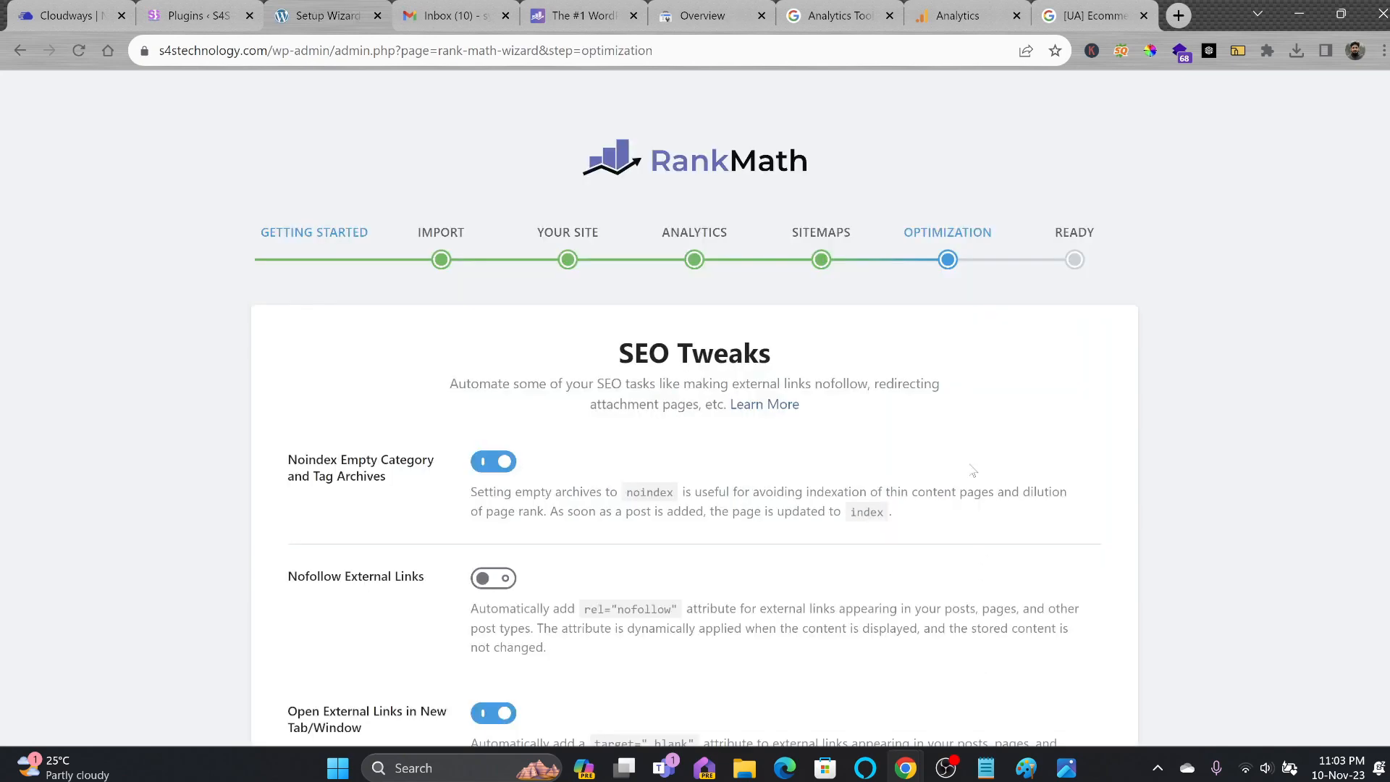
scroll(910, 352, down, 4)
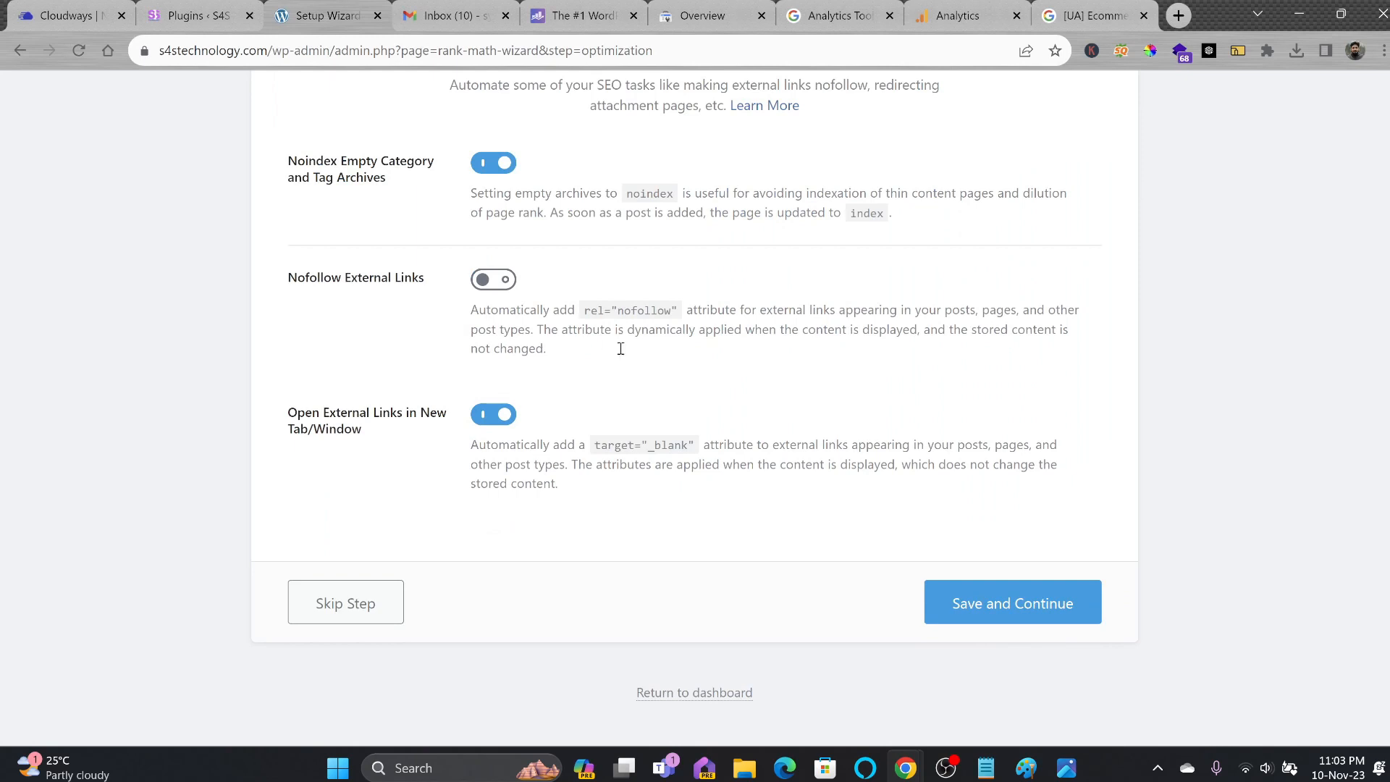
click(1077, 613)
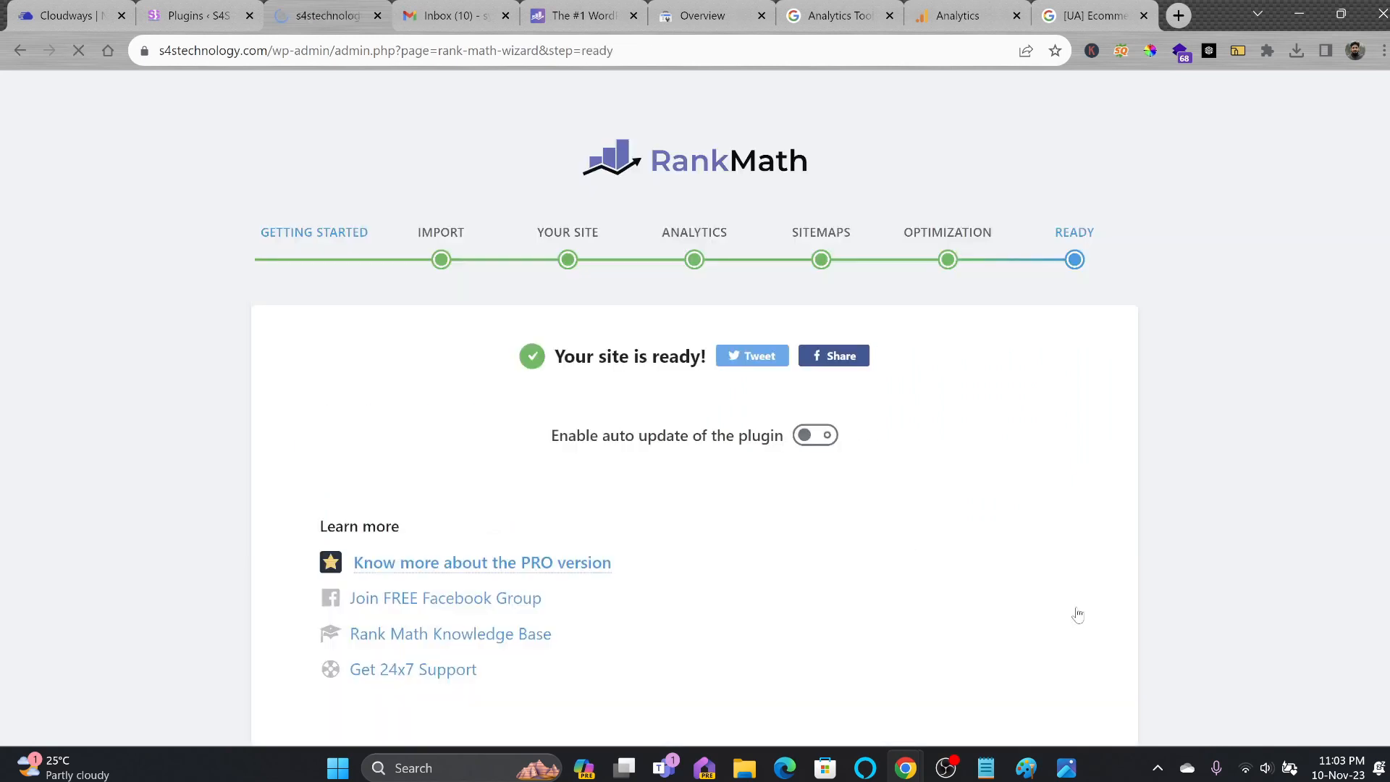
Set up advanced options, saving the Role Manager, 404 + Redirection and Schema Markup defaults.
scroll(1074, 611, down, 2)
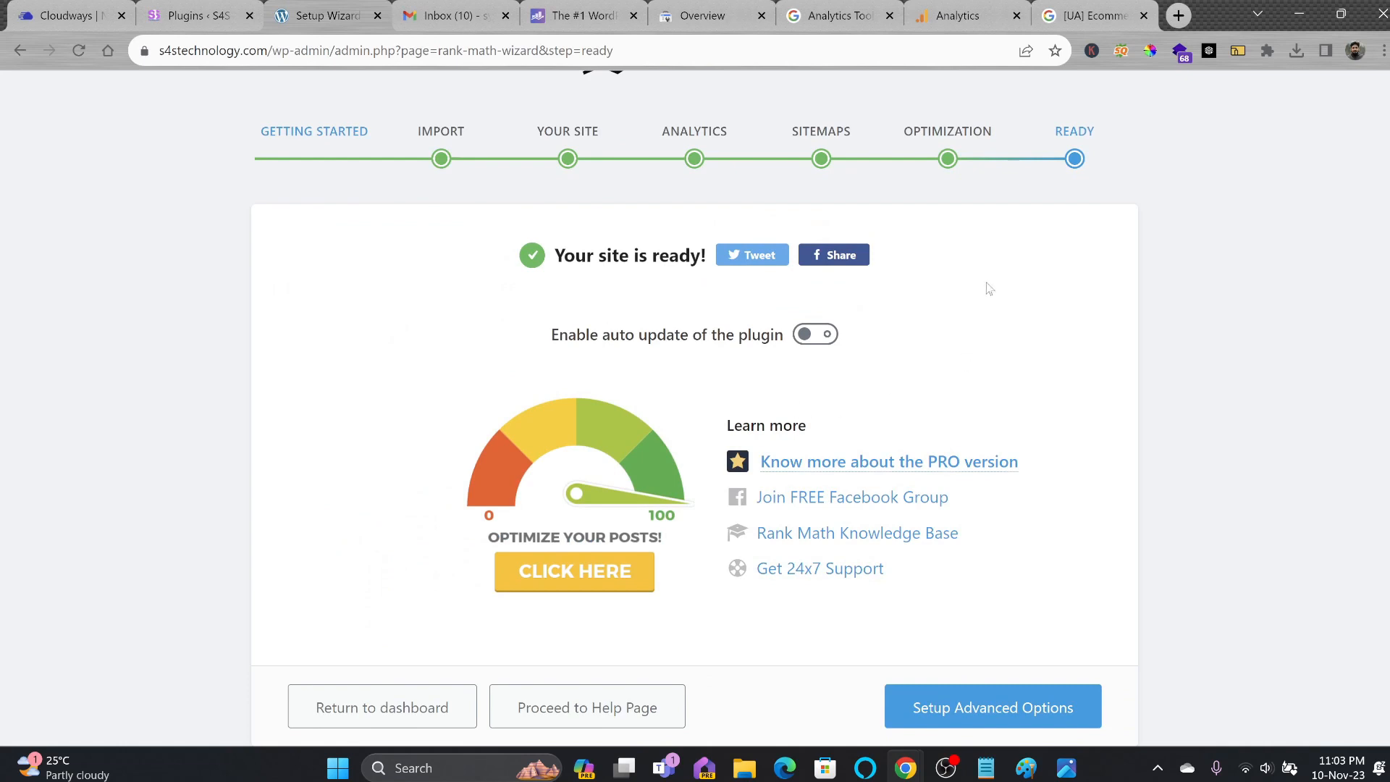
click(973, 705)
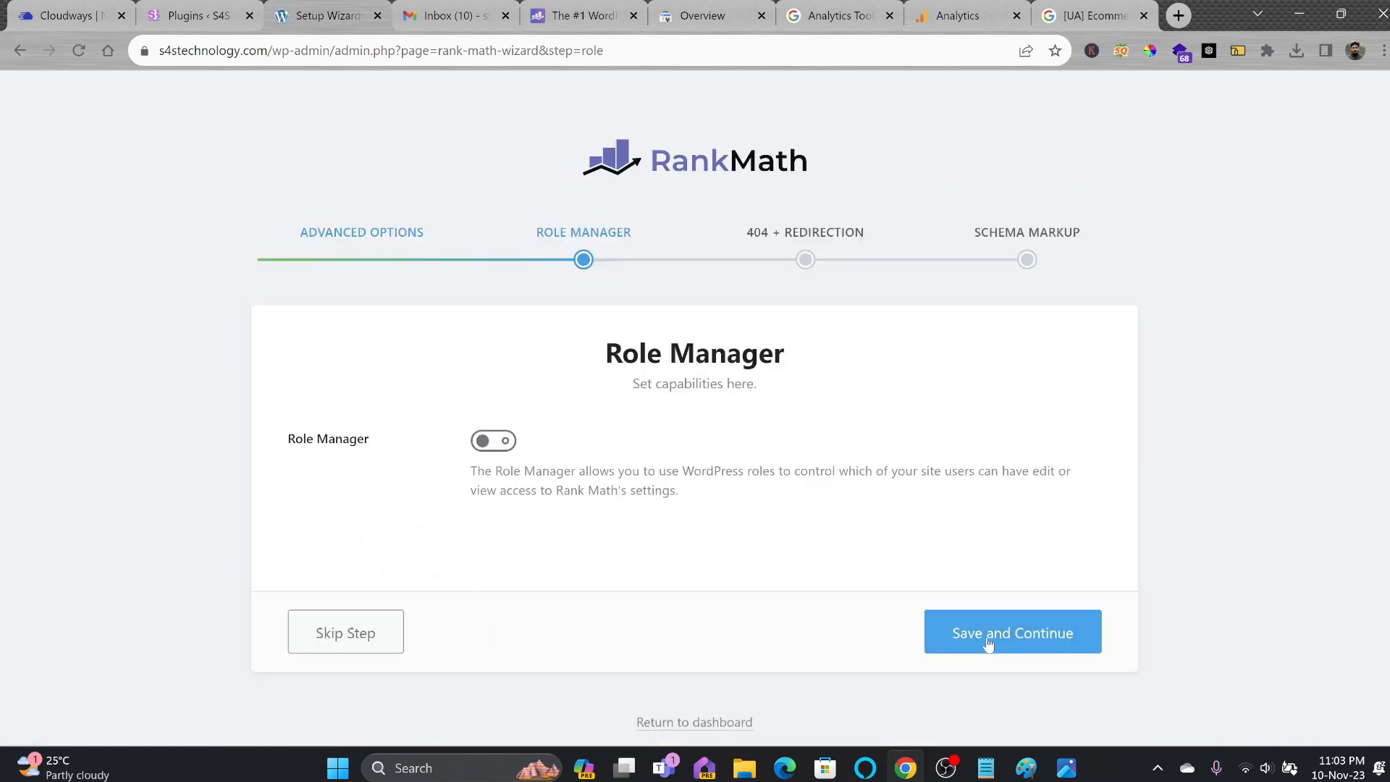
click(988, 643)
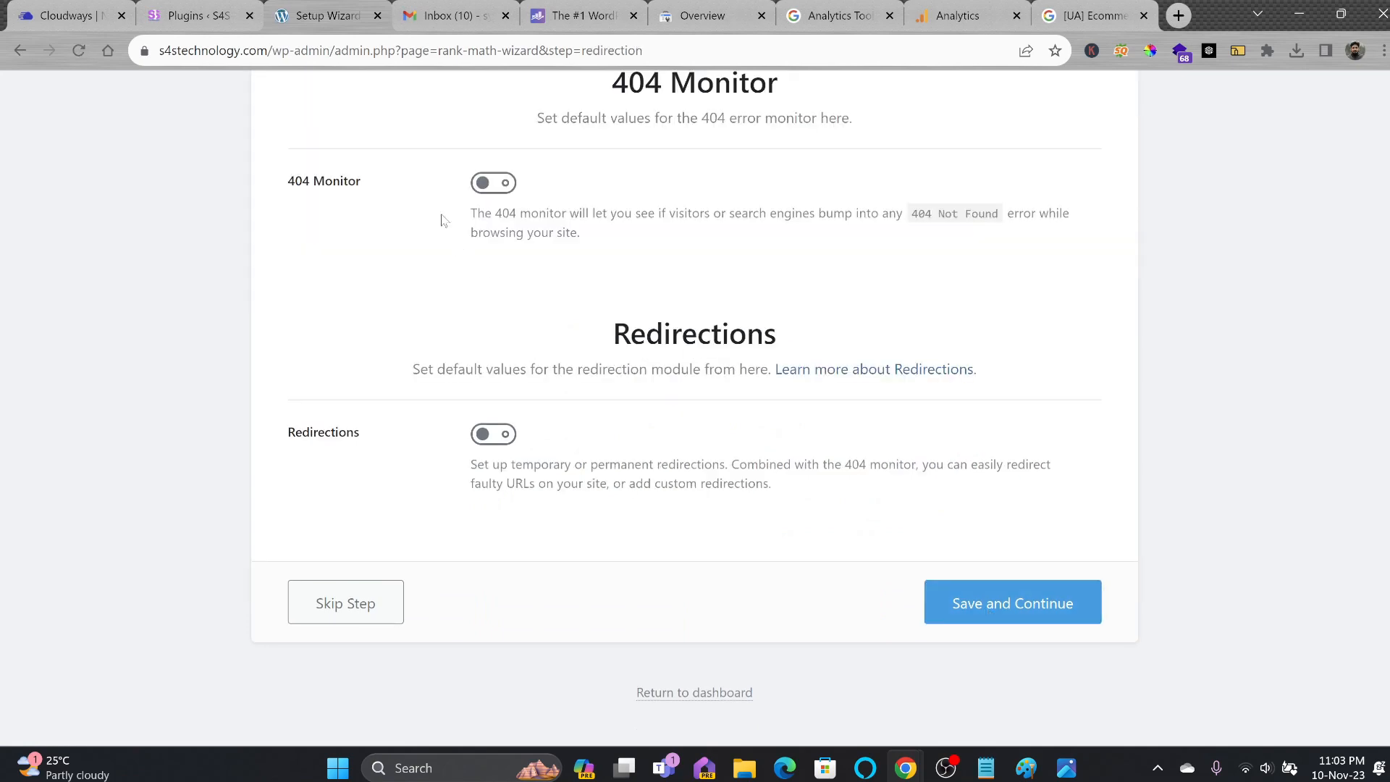
click(994, 601)
scroll(999, 590, down, 4)
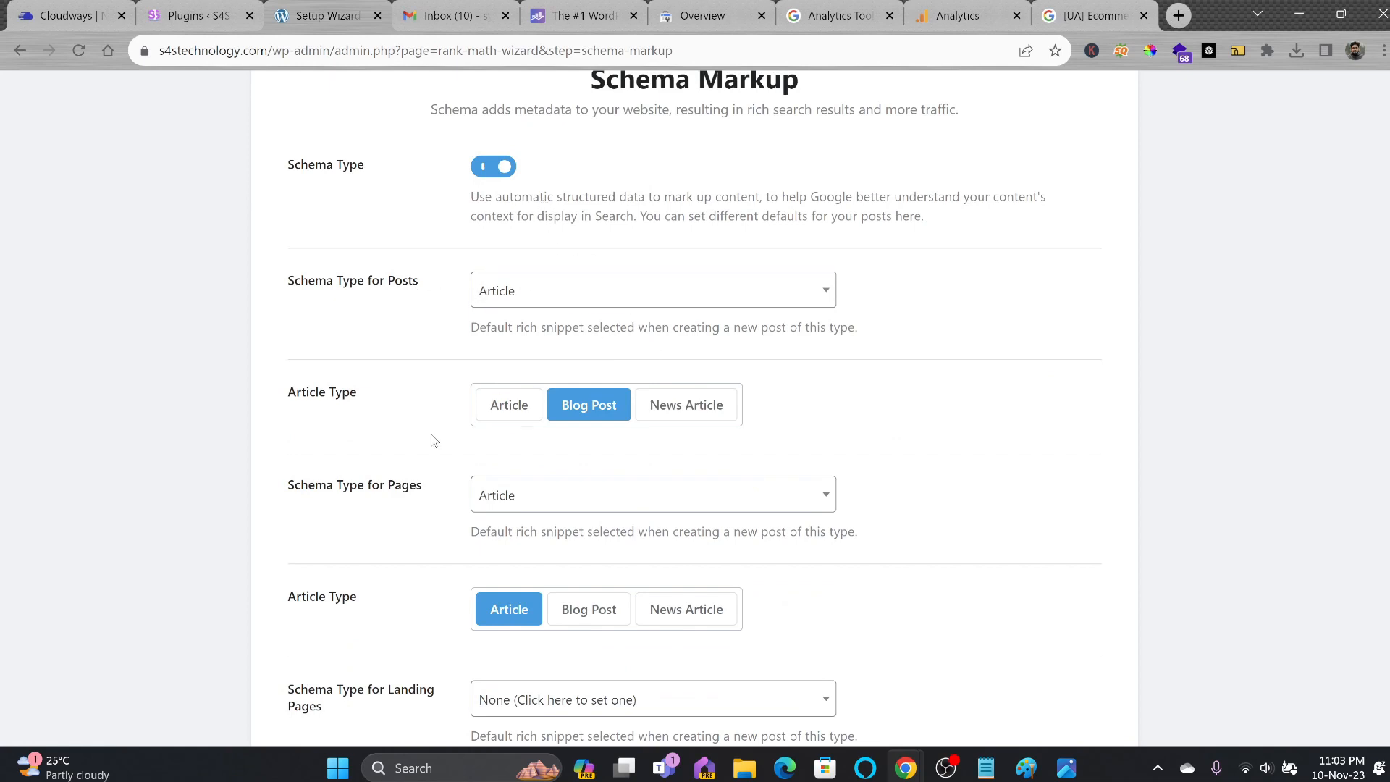
scroll(630, 507, down, 3)
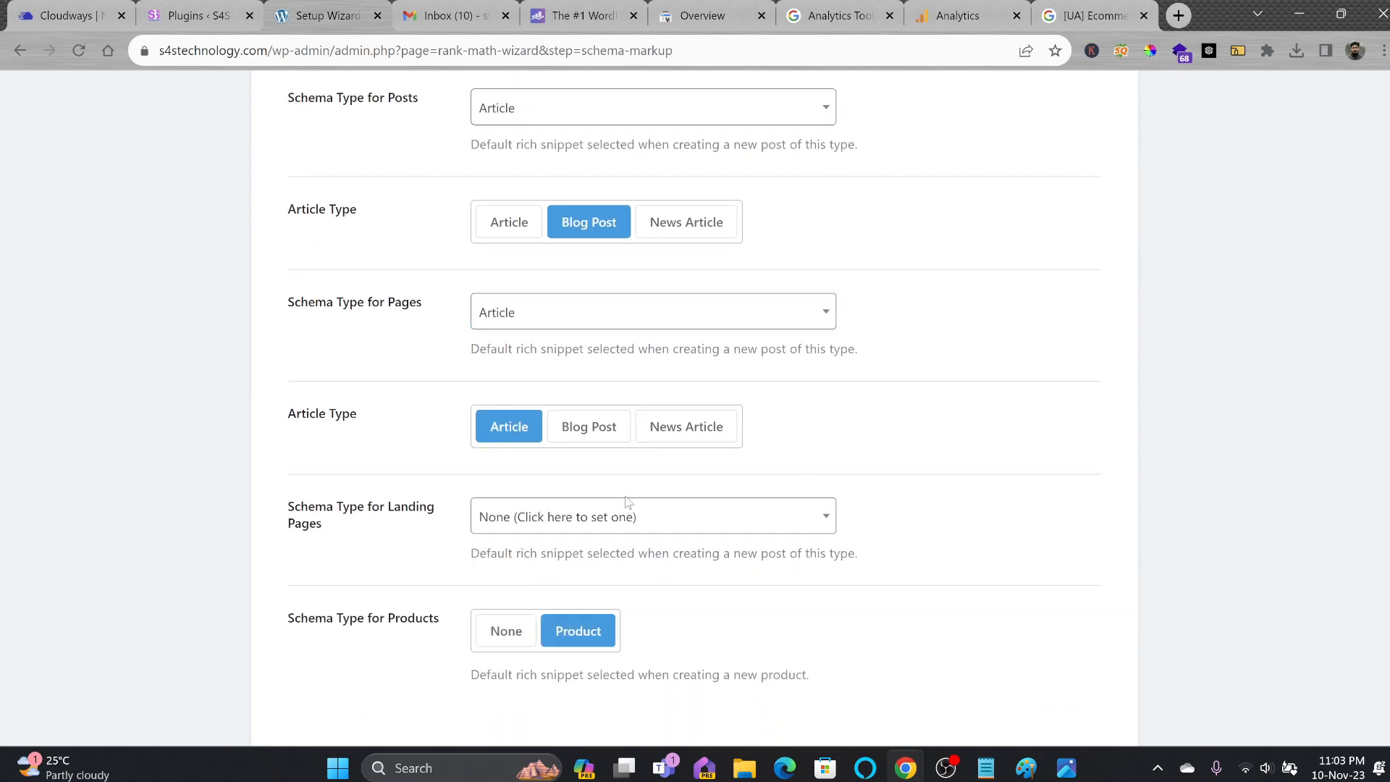
scroll(724, 525, down, 3)
click(996, 599)
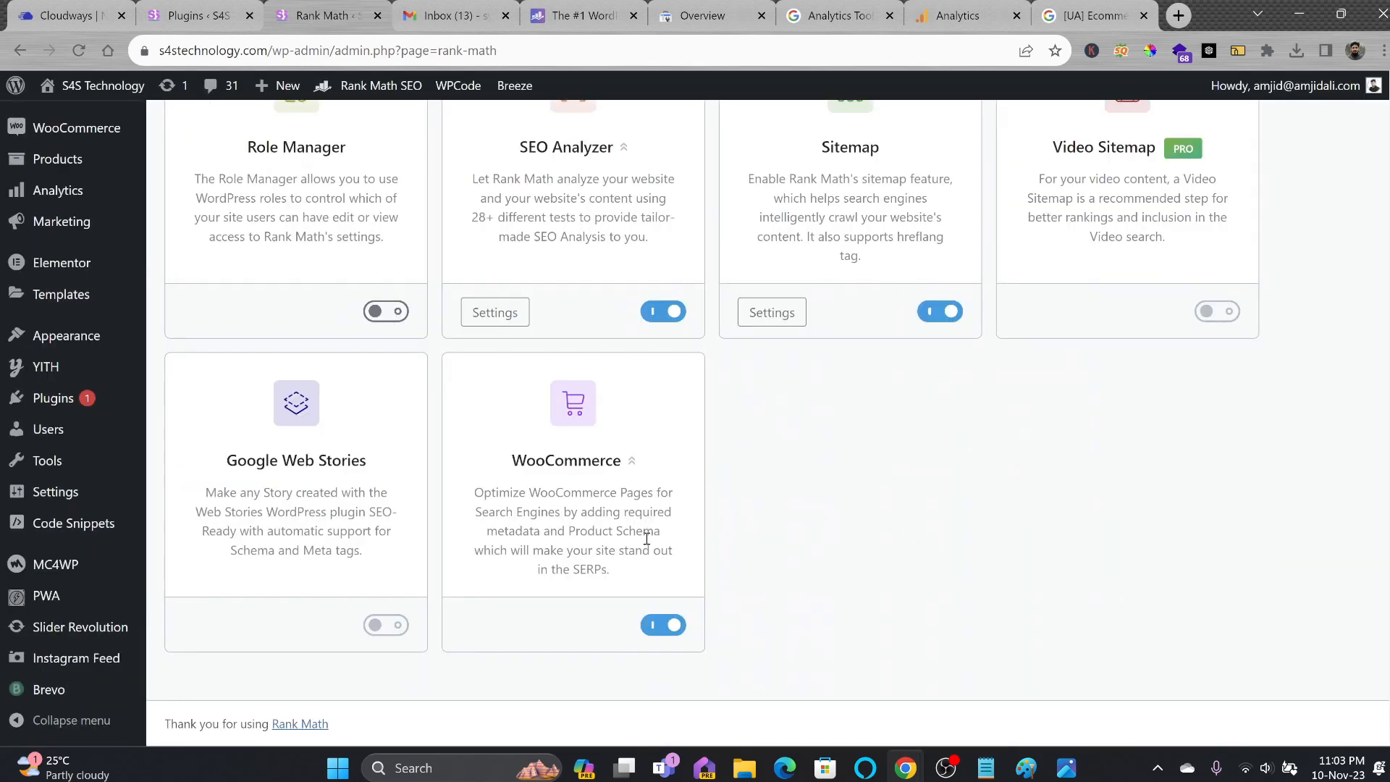
Copy the site's domain and load s4stechnology.com/sitemap_index.xml in a new tab.
drag(558, 493, 679, 527)
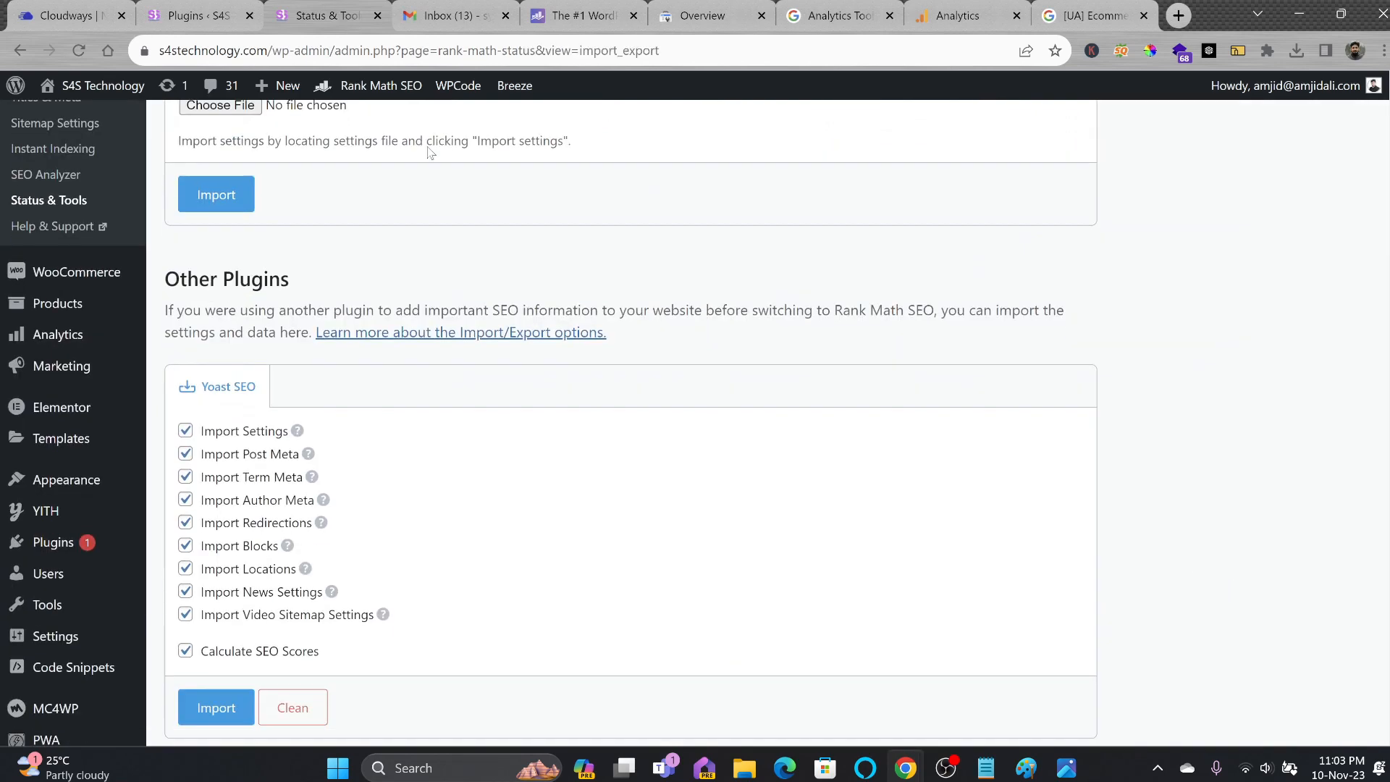
drag(275, 50, 159, 50)
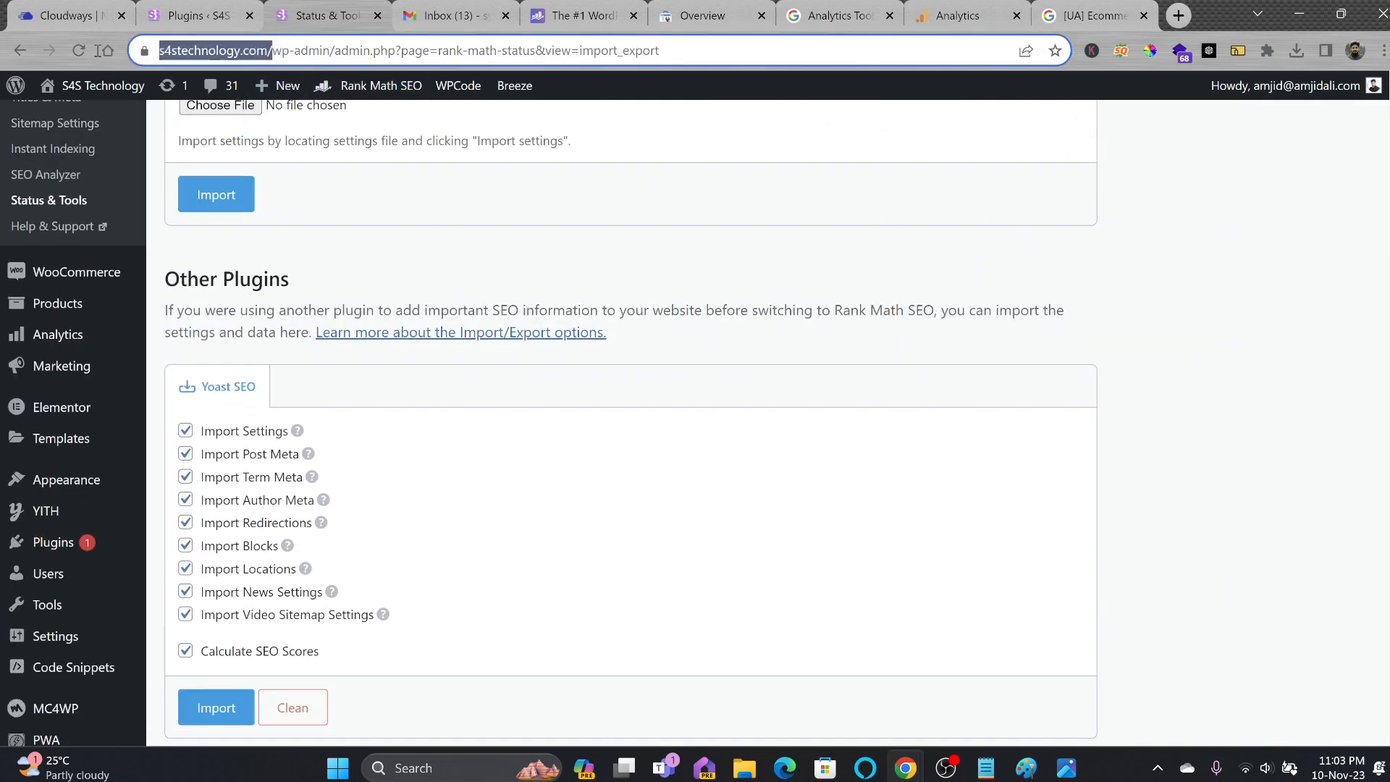
key(ctrl+c)
key(ctrl+t)
key(ctrl+v)
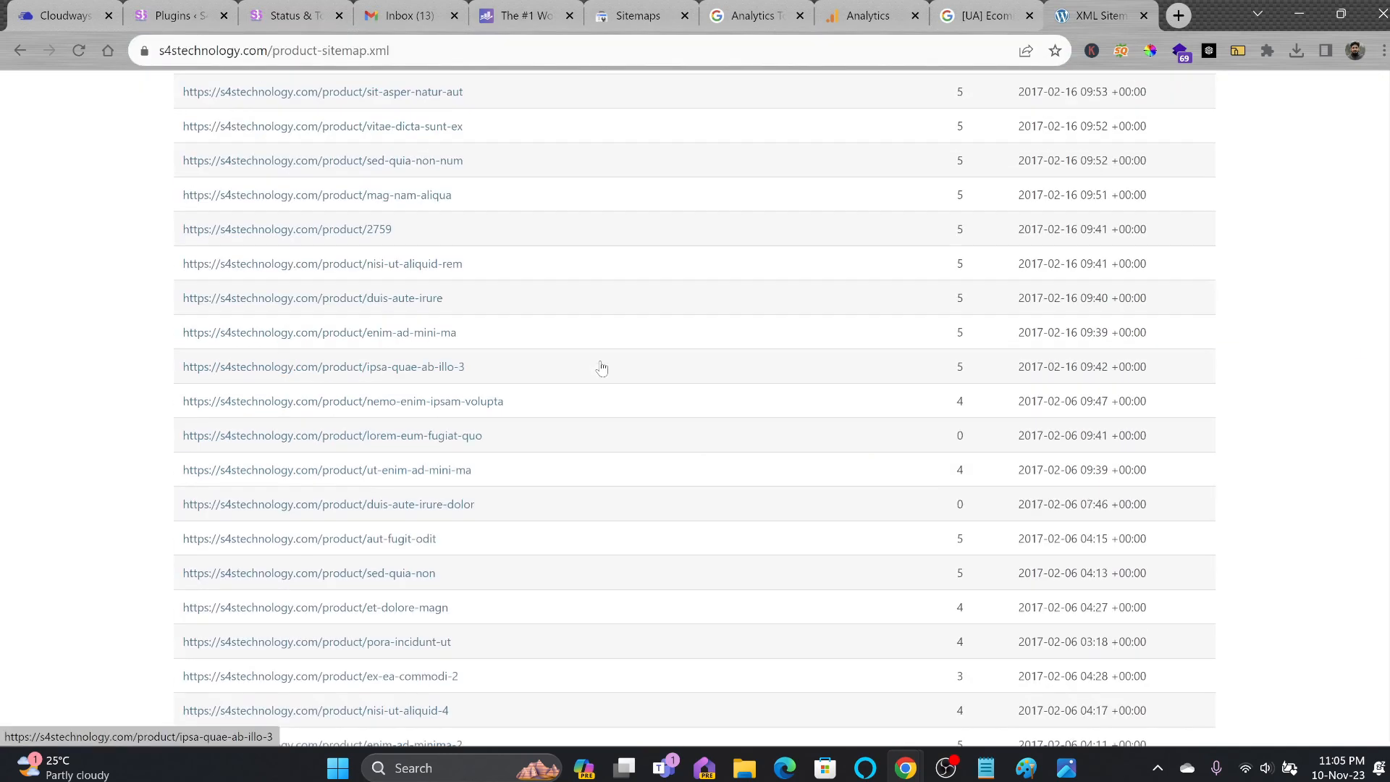
View product-sitemap.xml, return to the sitemap index and open page-sitemap.xml.
scroll(599, 366, down, 5)
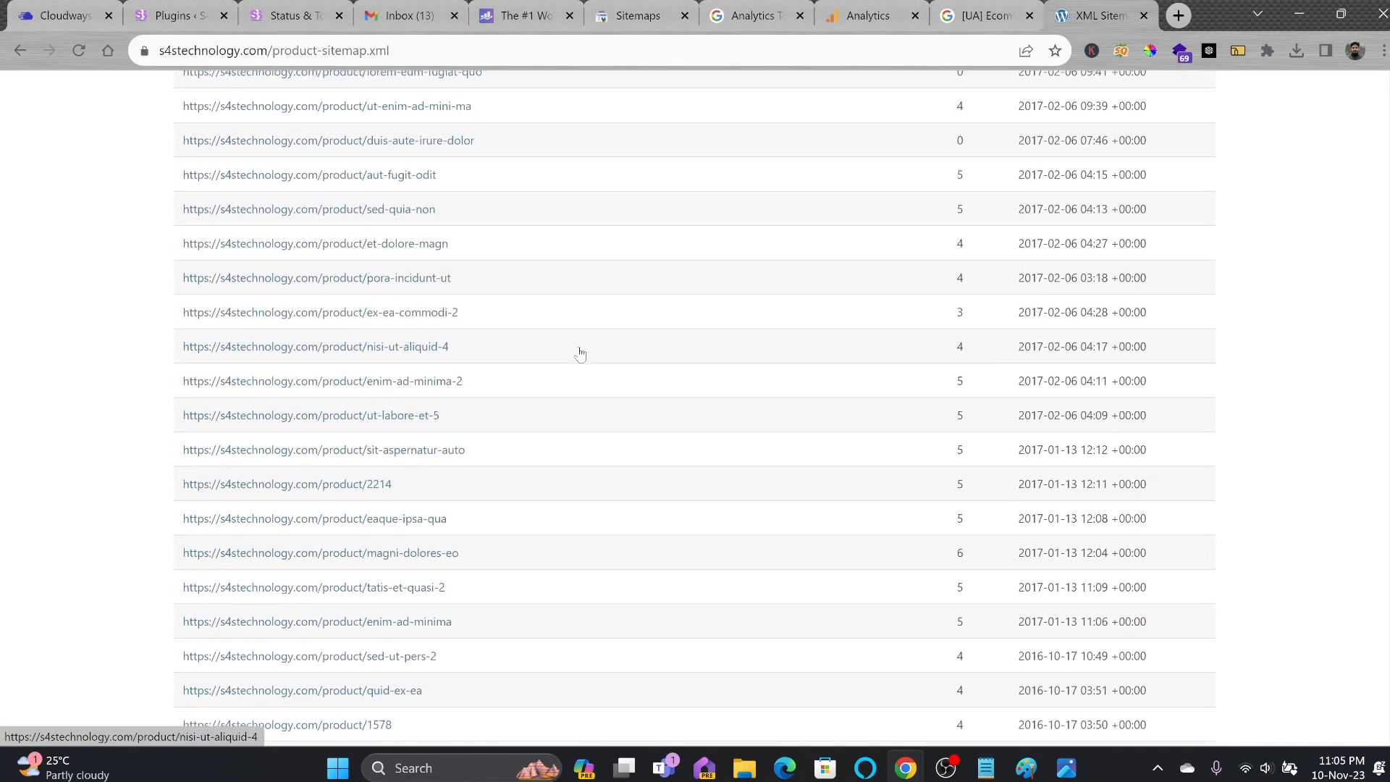
scroll(577, 355, up, 10)
scroll(259, 270, up, 5)
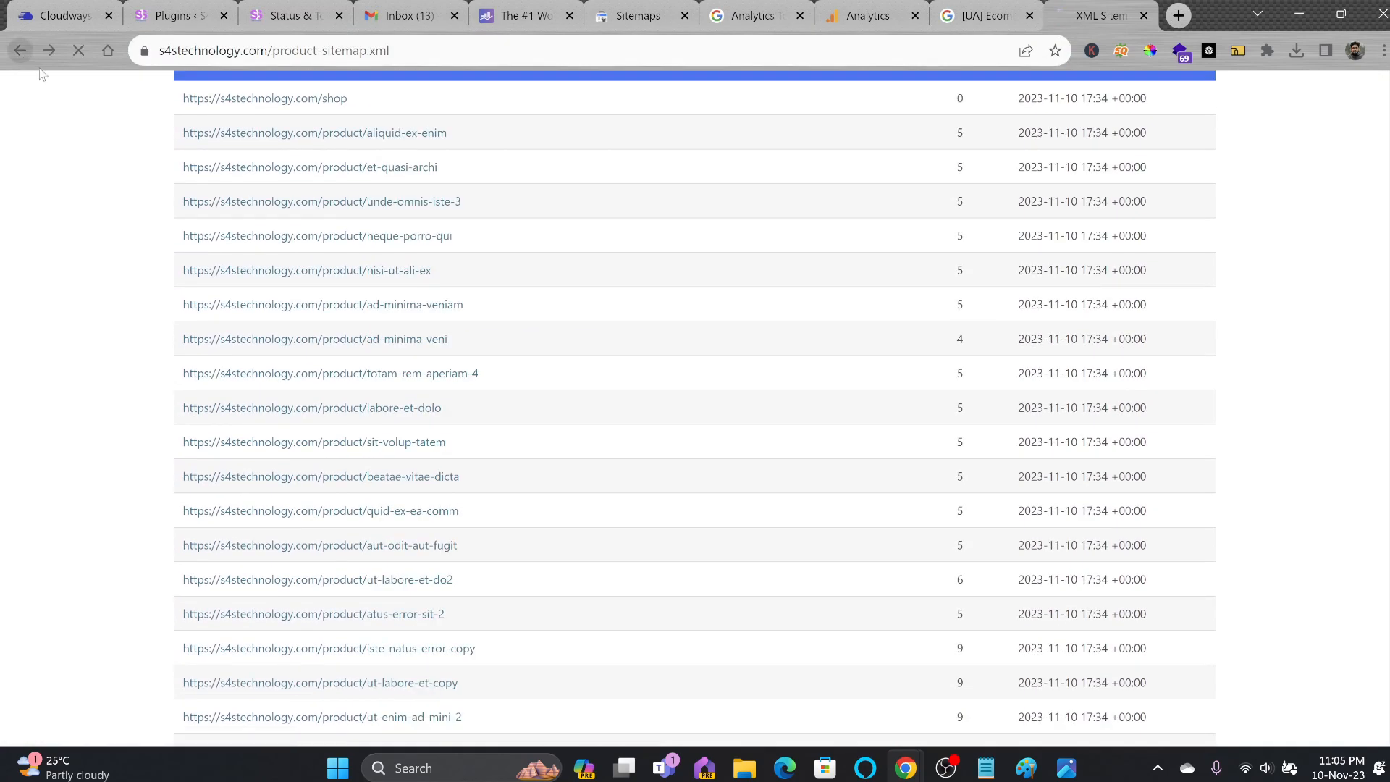
key(alt+Left)
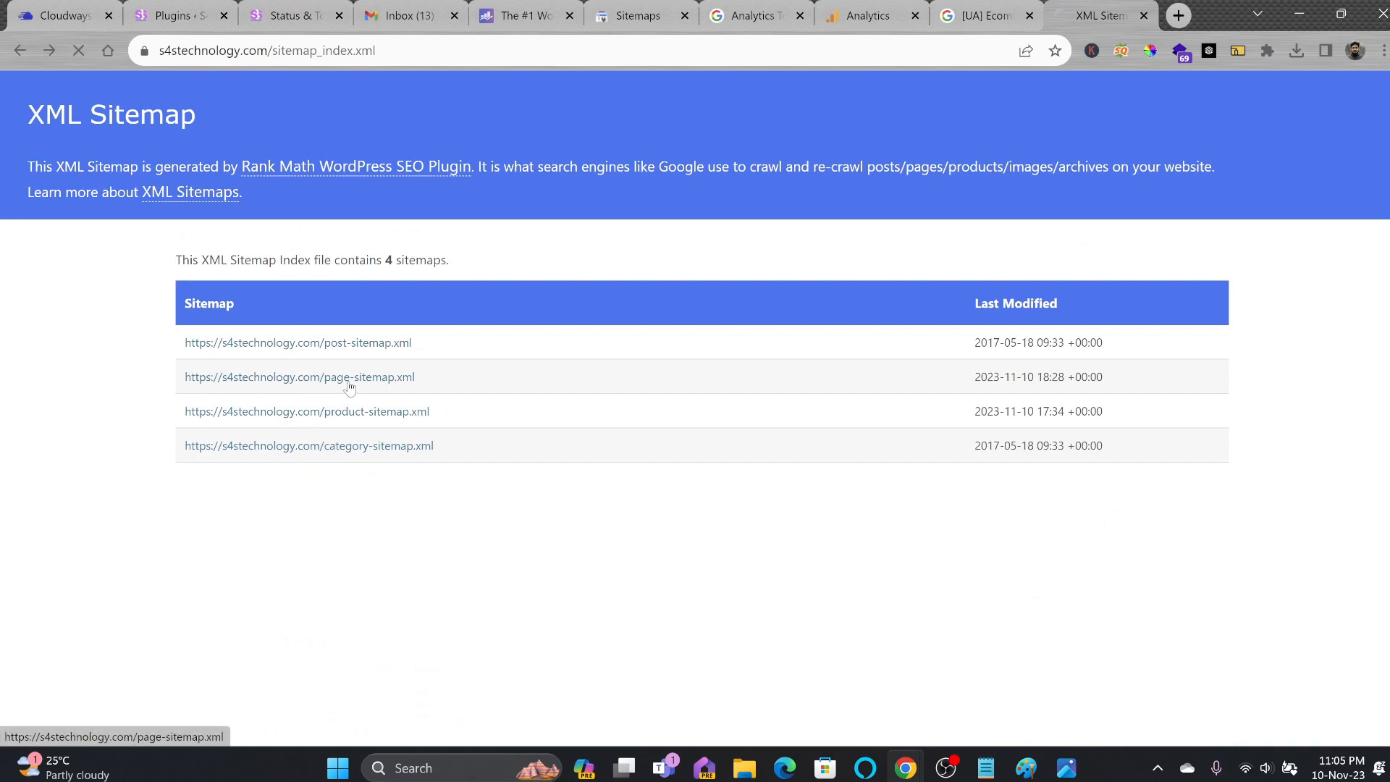
click(349, 377)
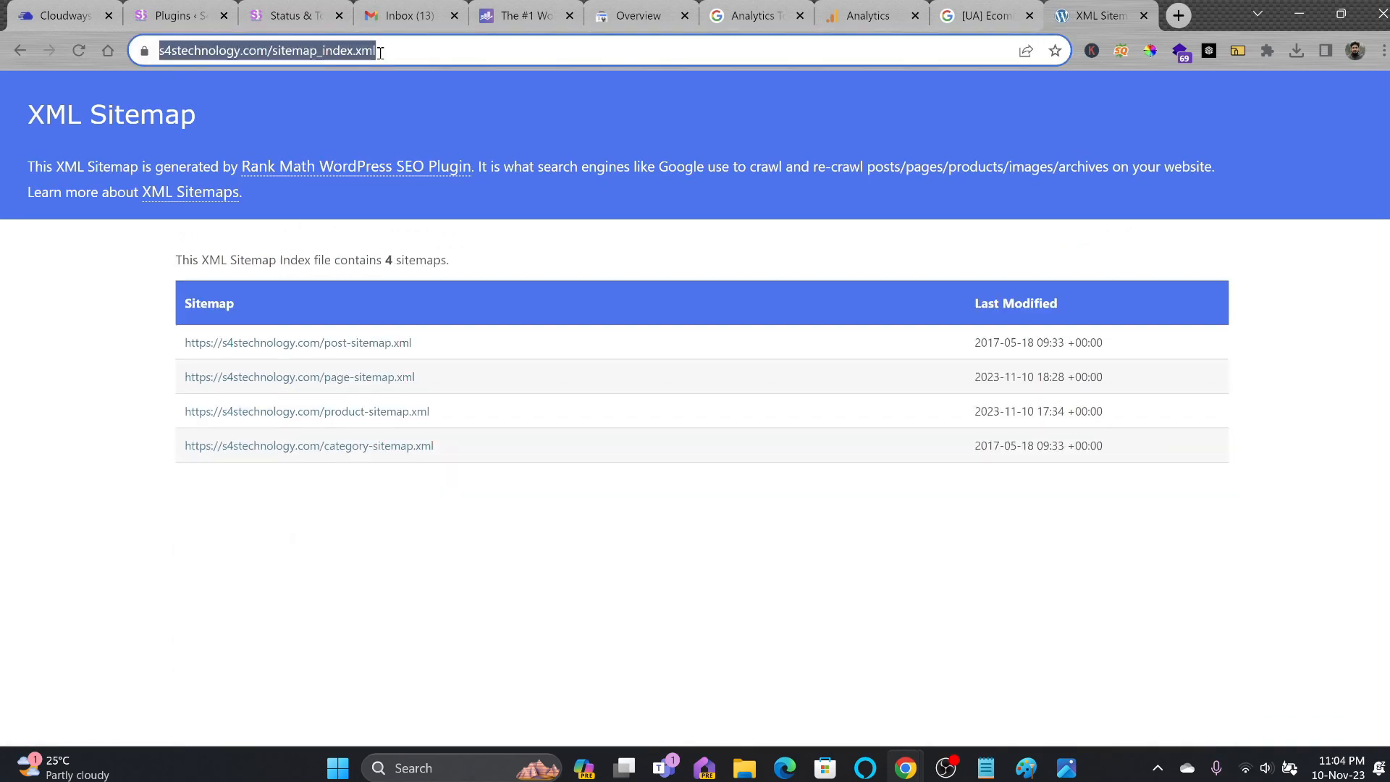
click(641, 22)
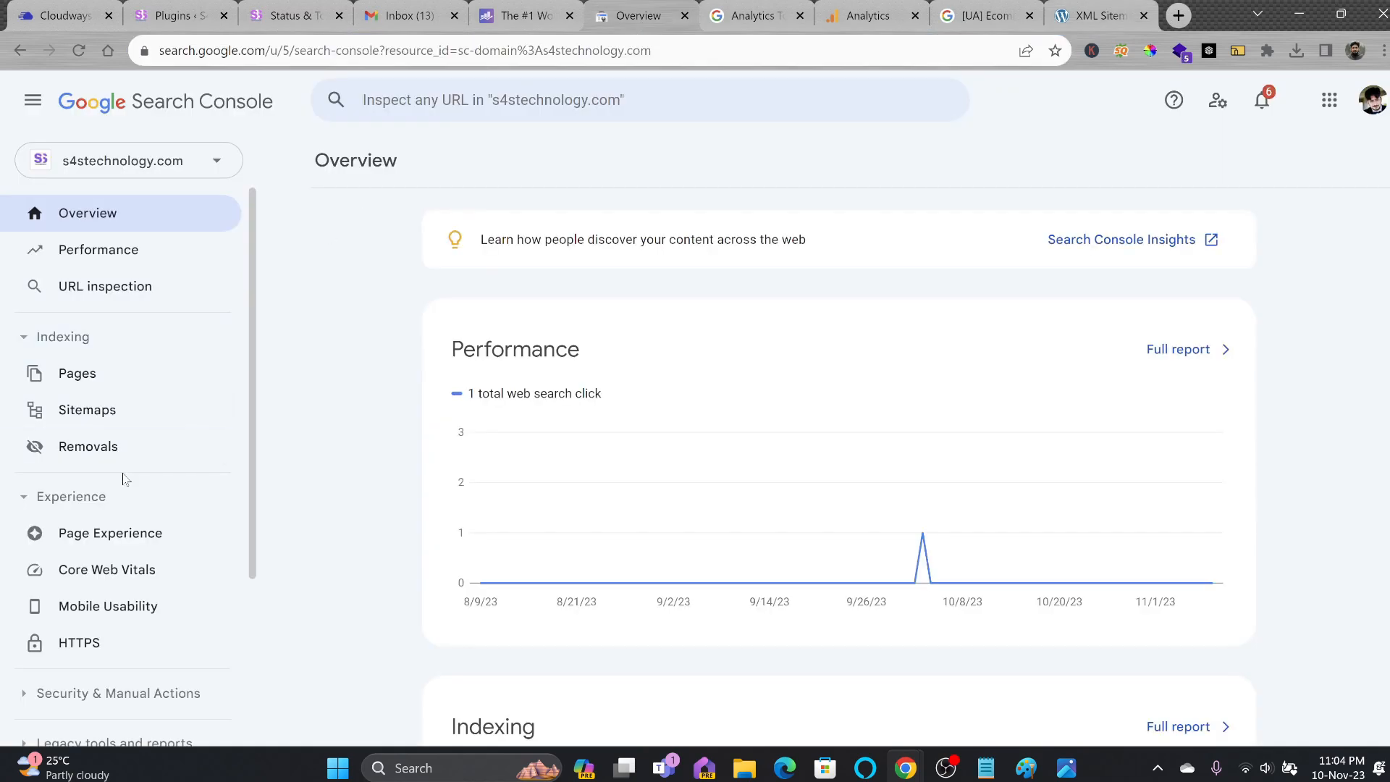
Submit the sitemap_index.xml URL as a new sitemap in Search Console.
click(123, 415)
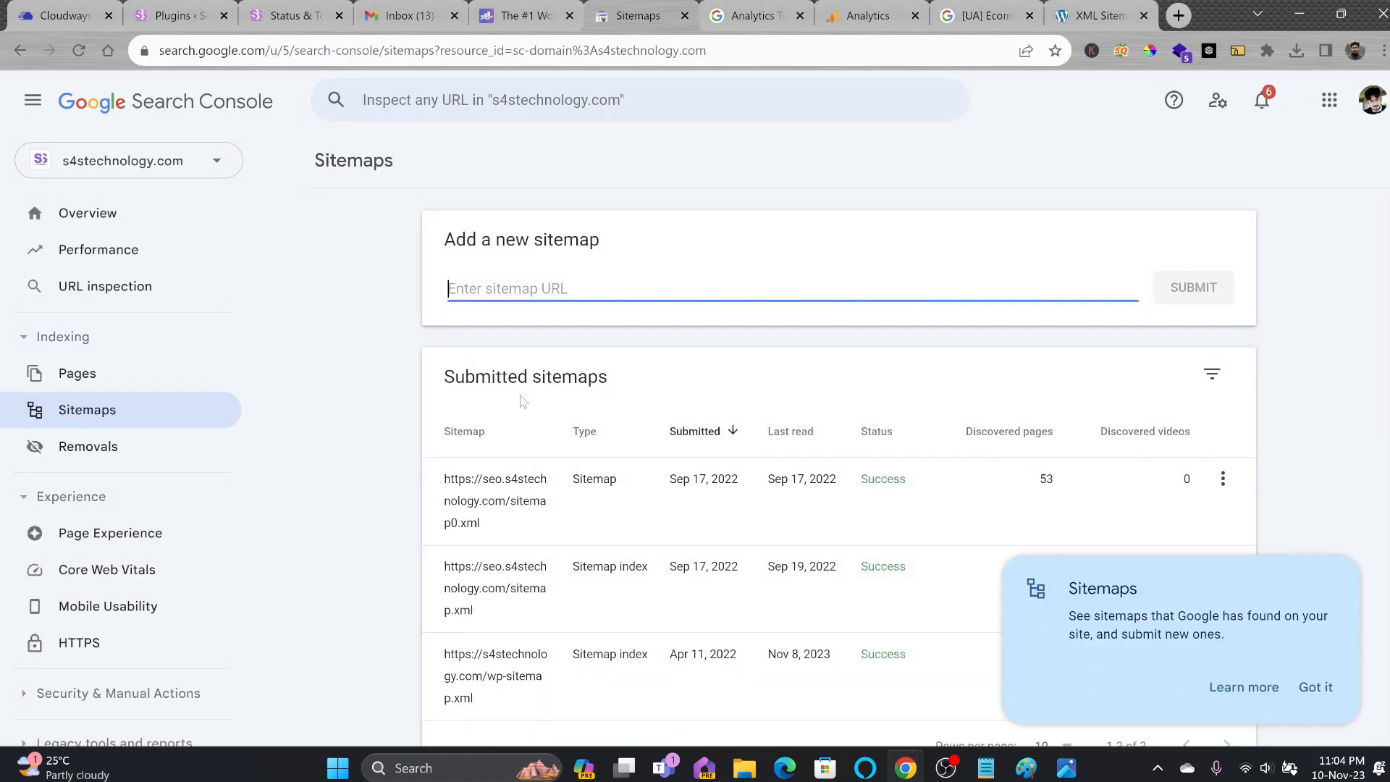
key(ctrl+v)
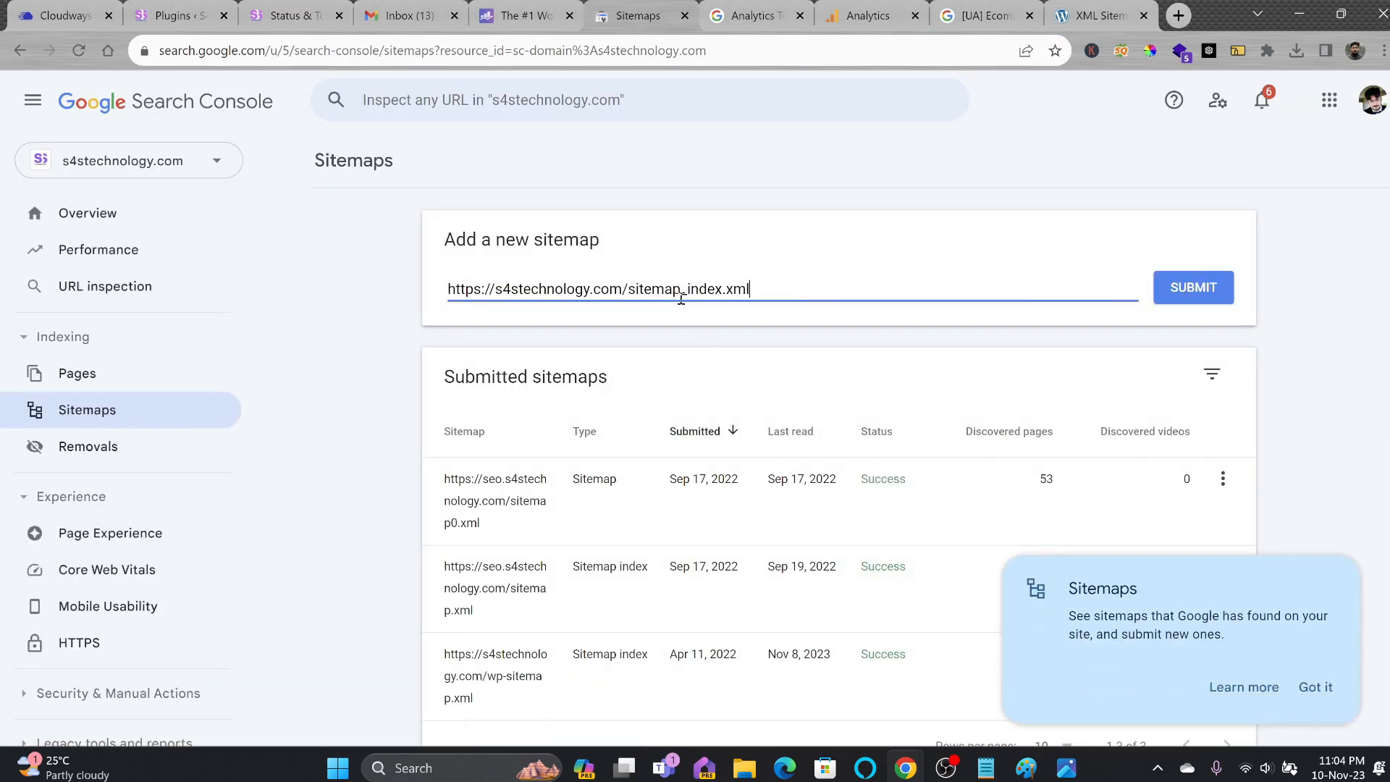
click(1186, 302)
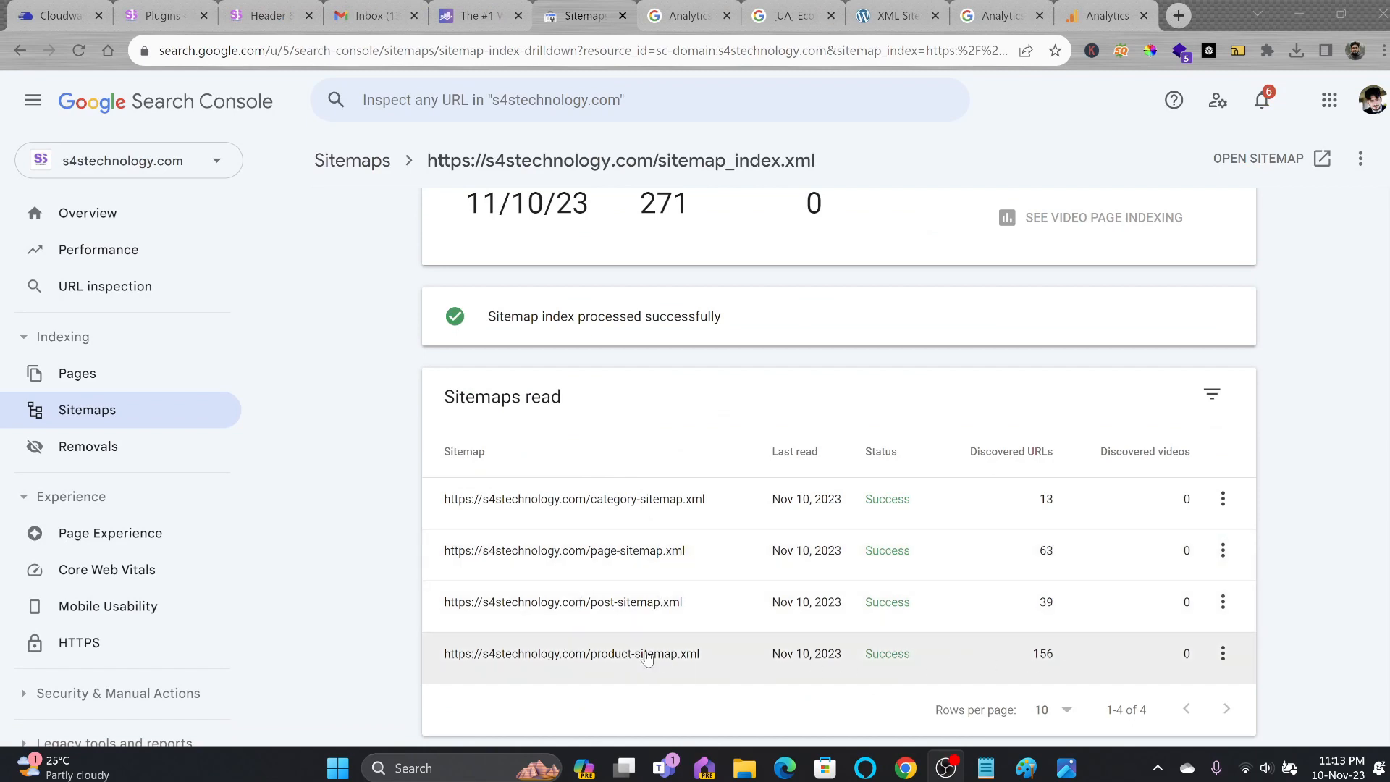
Review Performance top queries and the Sitemaps list, then type 'goog' in a new tab.
click(87, 213)
click(80, 265)
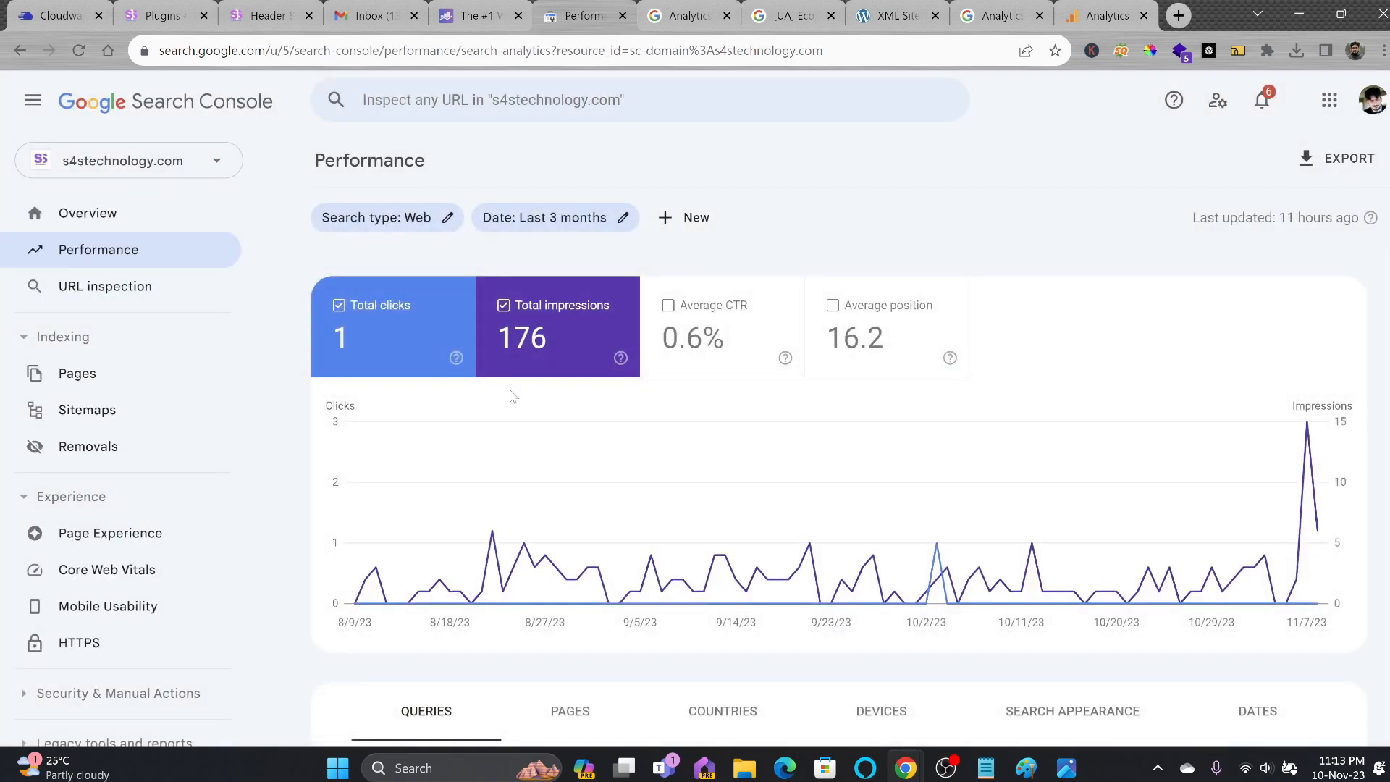
scroll(729, 444, down, 5)
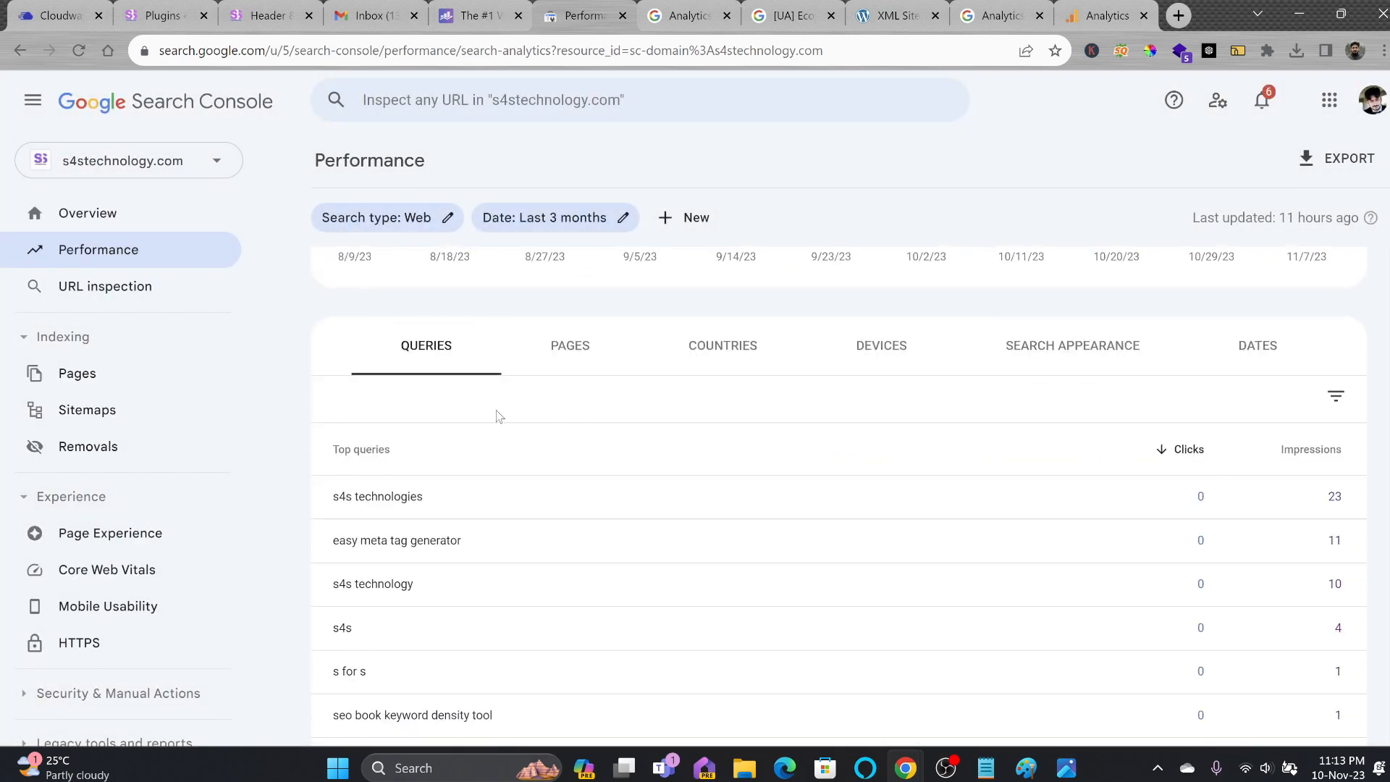
scroll(499, 416, down, 2)
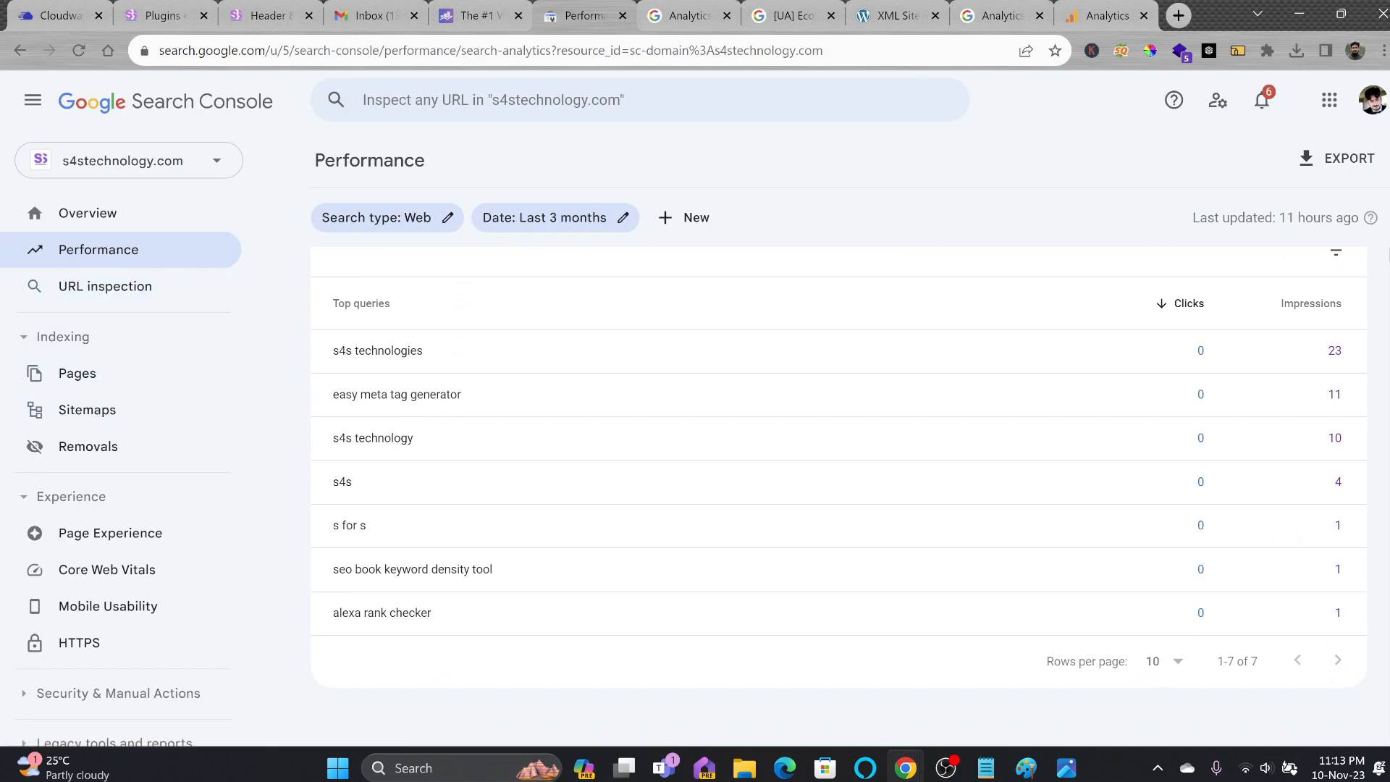
click(110, 410)
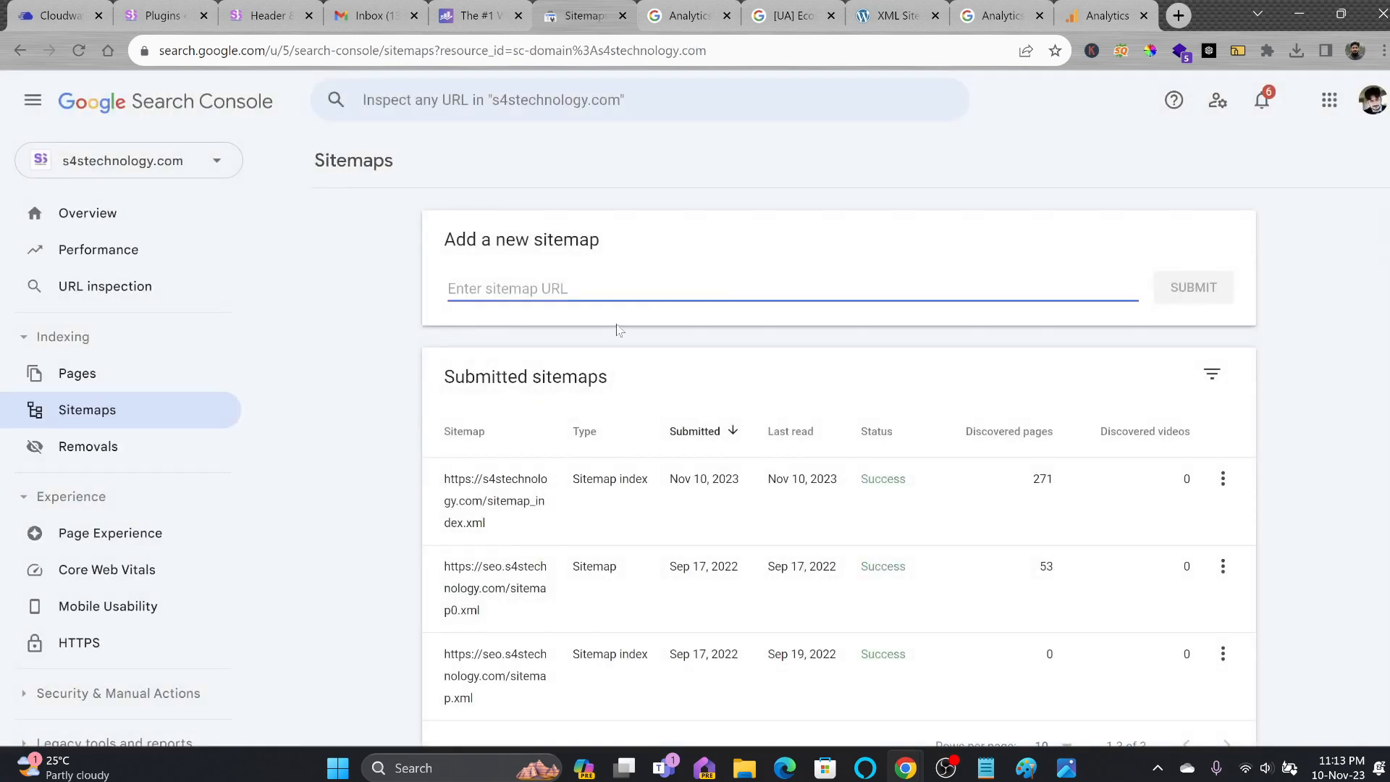
click(1177, 17)
text(goog)
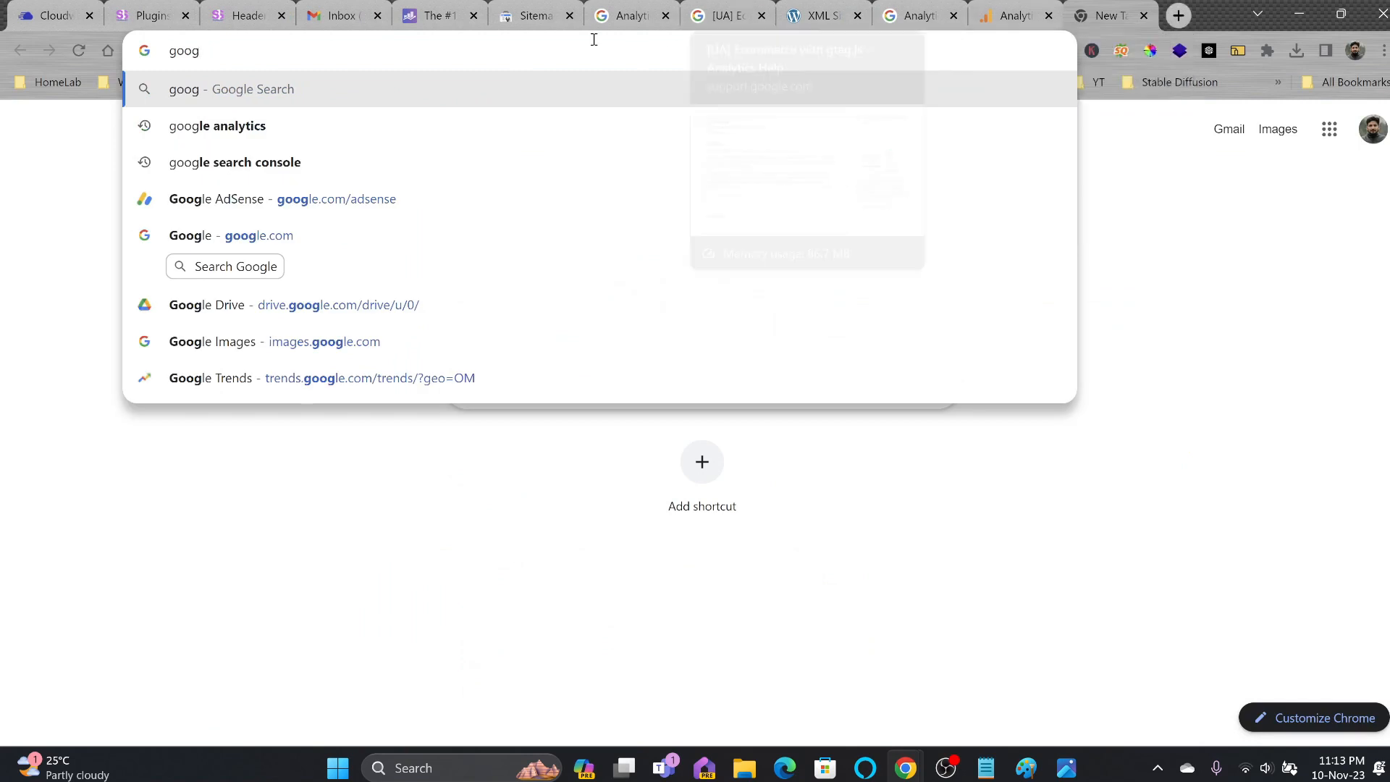
Open the HP Envy Laptop 17 product from Products > All Products for editing.
click(244, 19)
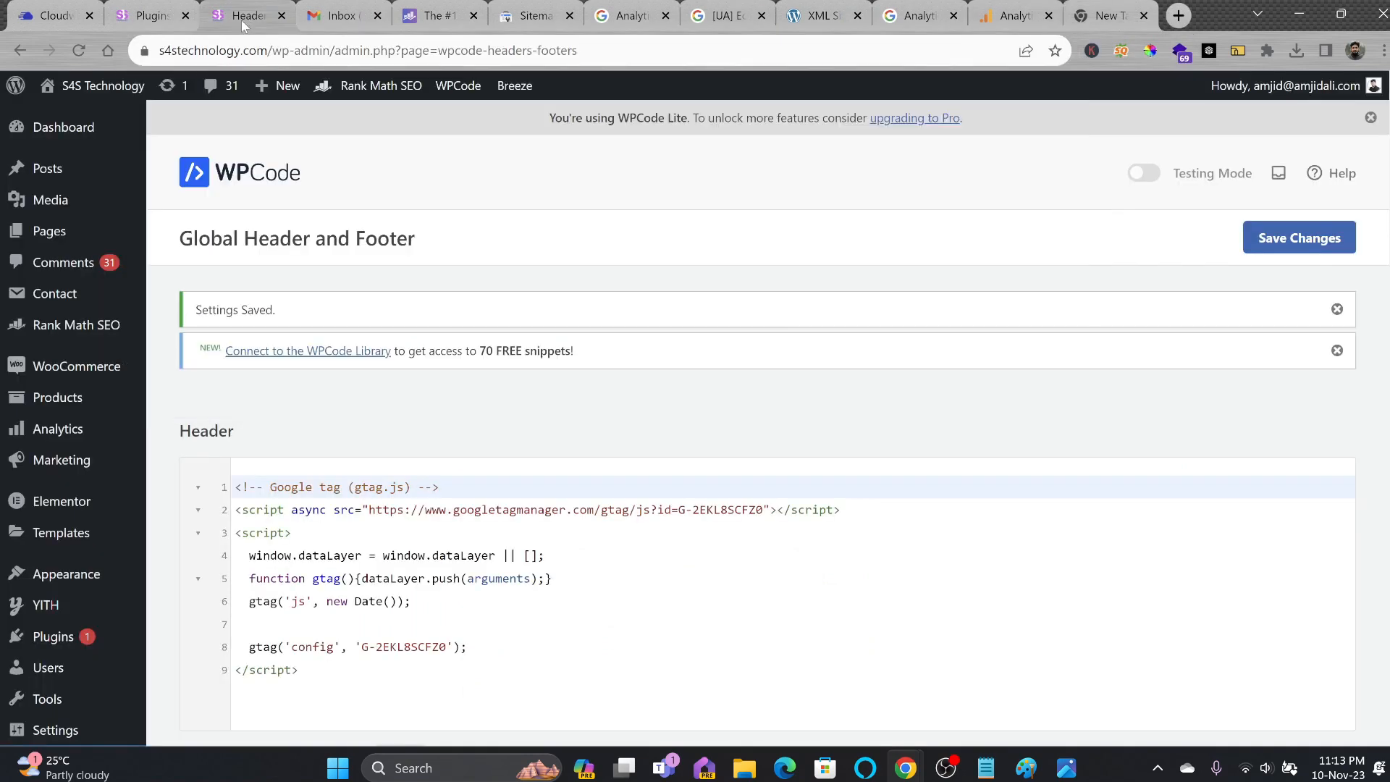
mouse_move(71, 422)
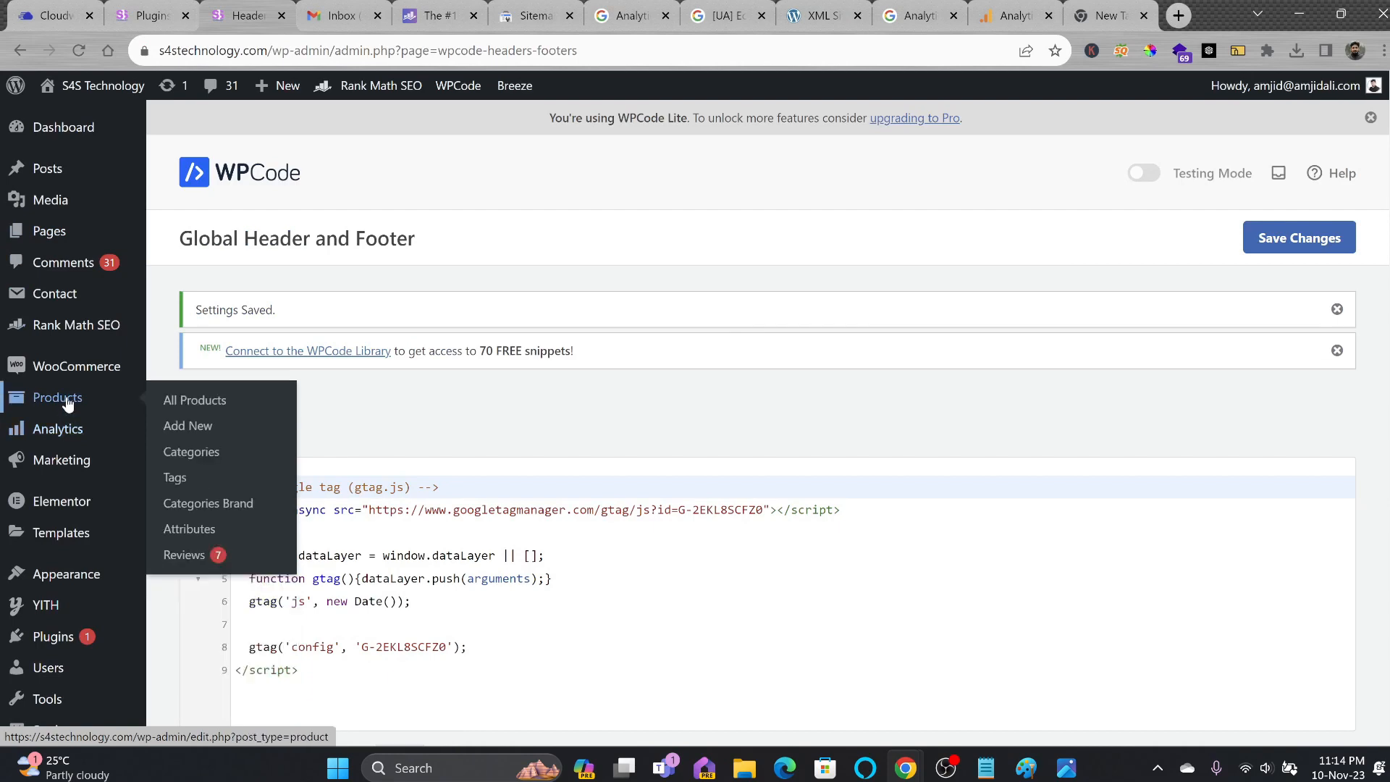
click(190, 403)
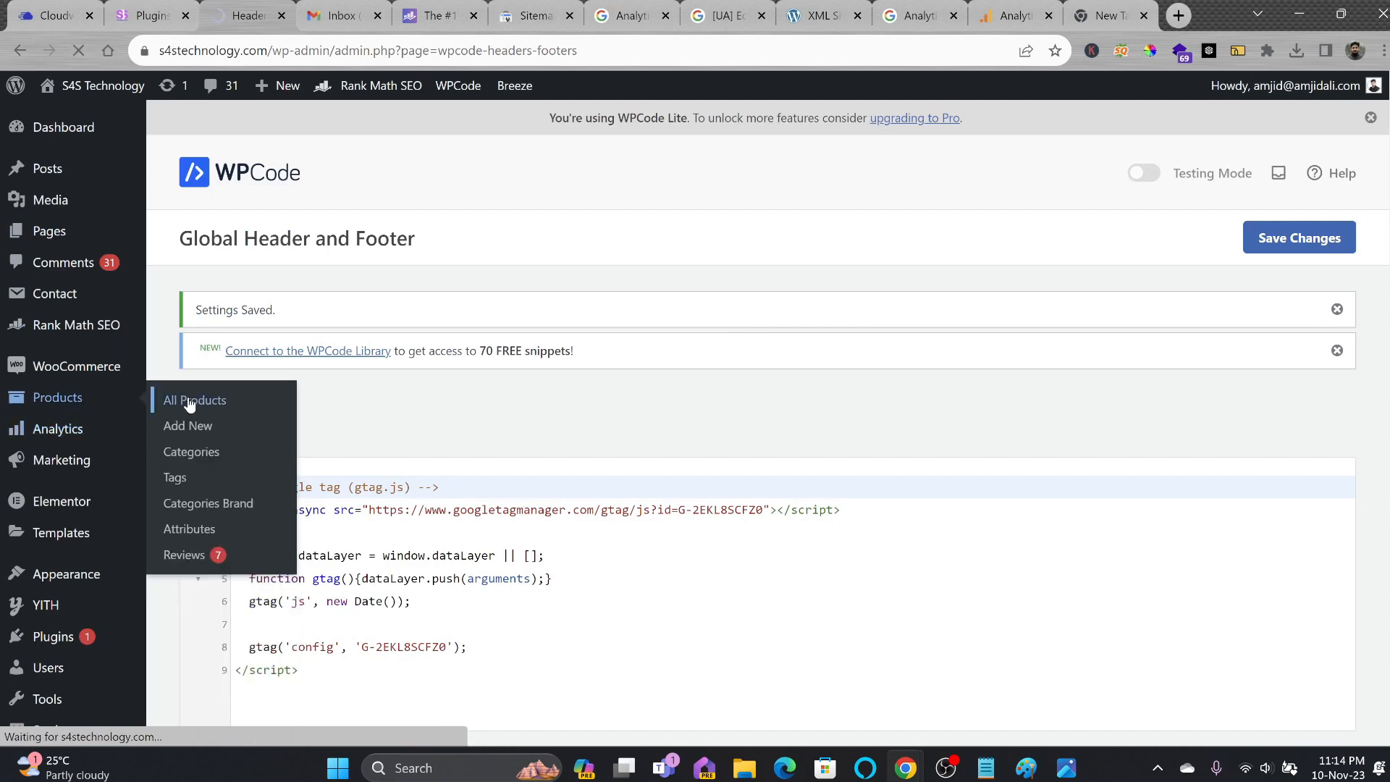
click(1139, 290)
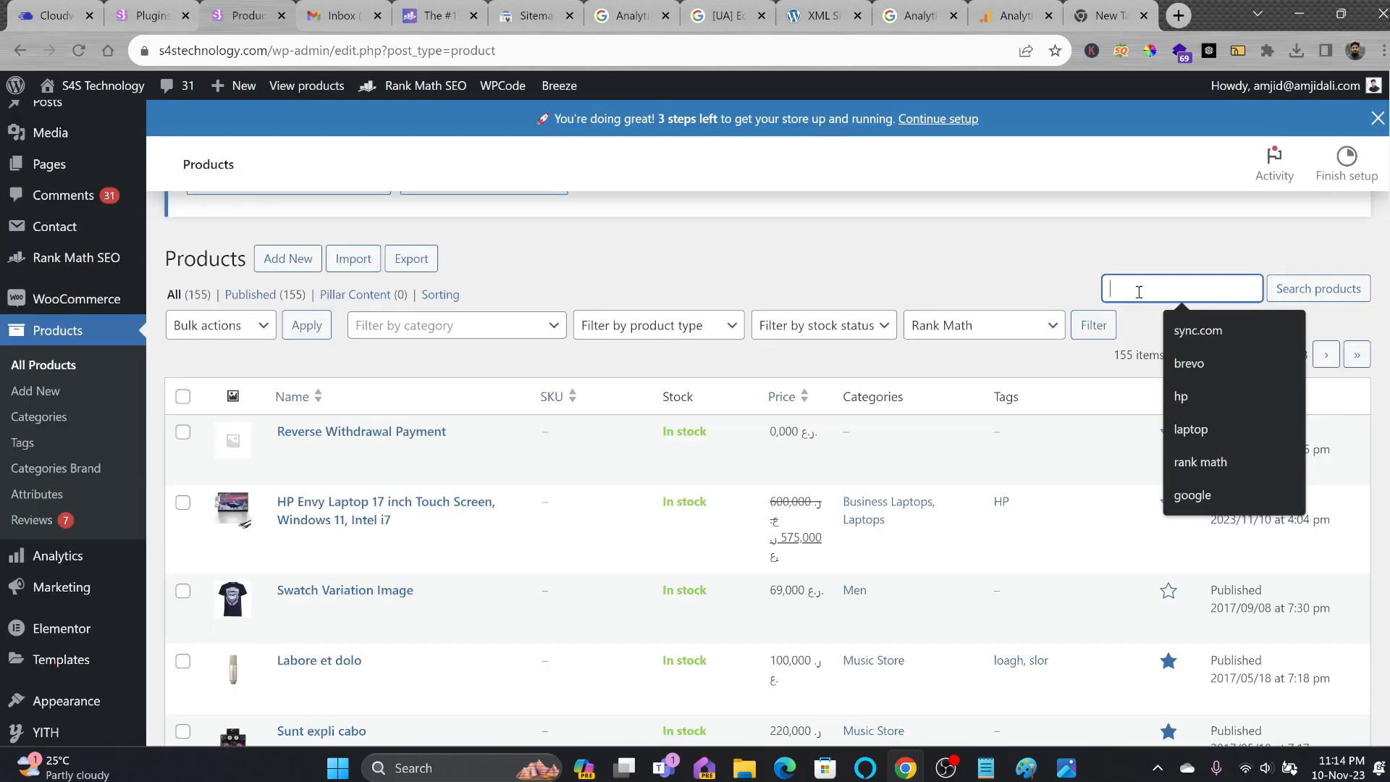
click(325, 540)
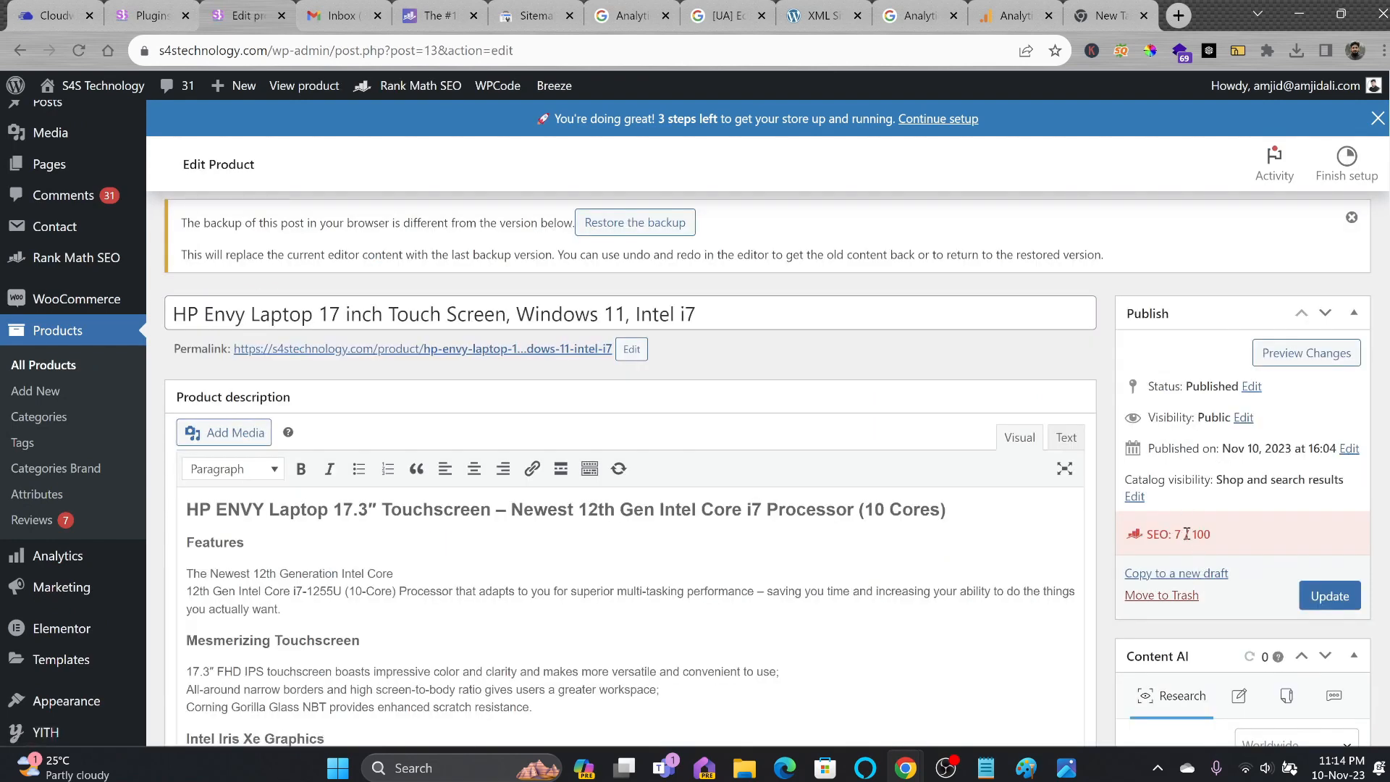
scroll(1200, 541, down, 4)
scroll(1185, 583, up, 3)
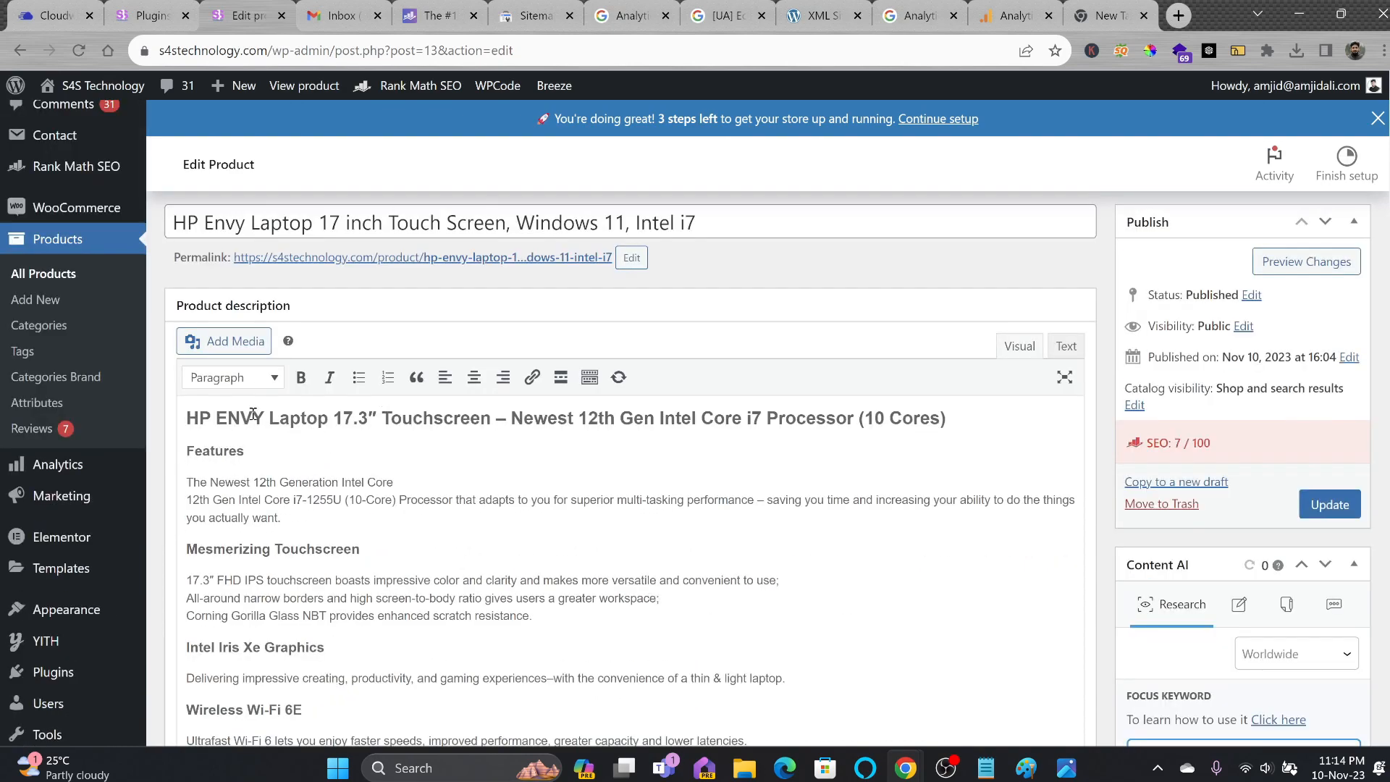
Copy the product title into Focus Keyword, setting 'HP Envy Laptop 17' and raising the score to 59.
drag(345, 219, 175, 223)
key(ctrl+c)
scroll(1184, 401, down, 15)
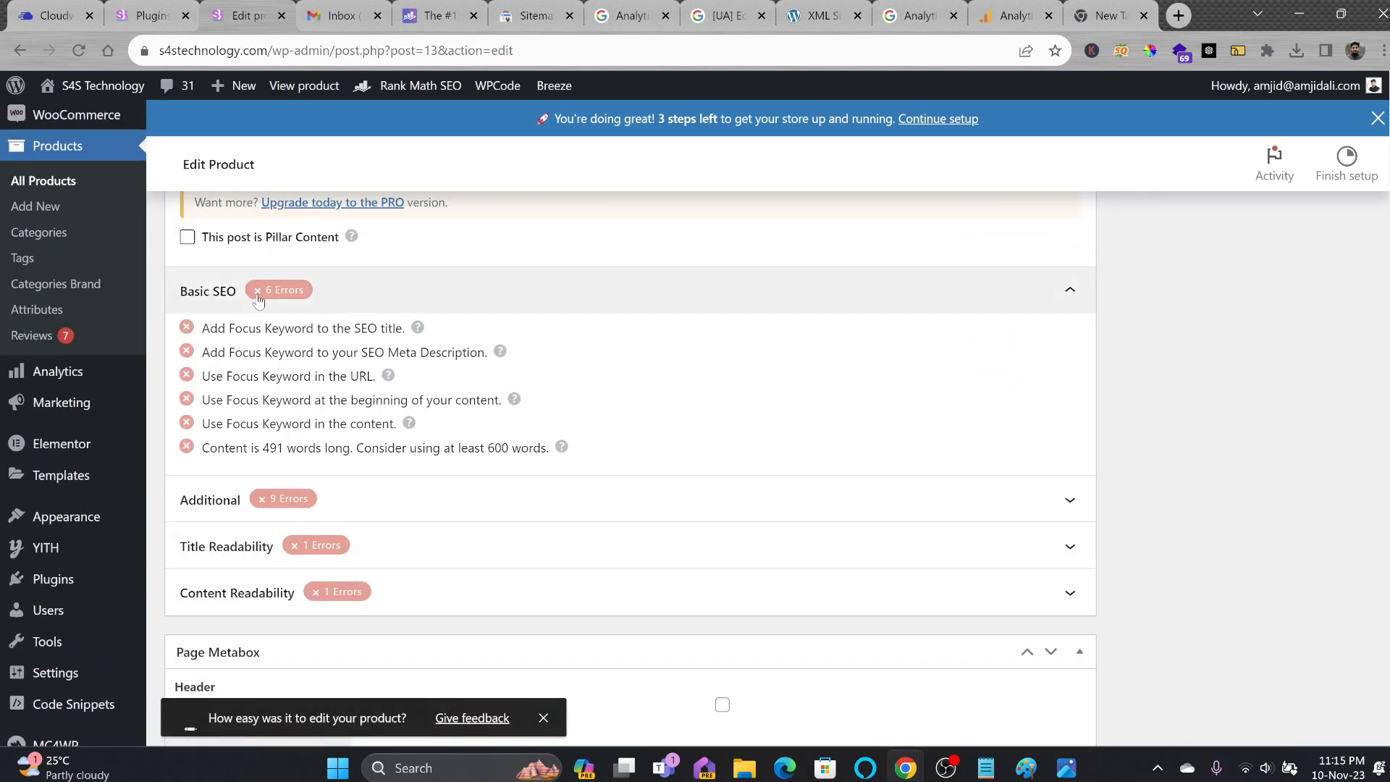
scroll(272, 346, up, 1)
click(263, 243)
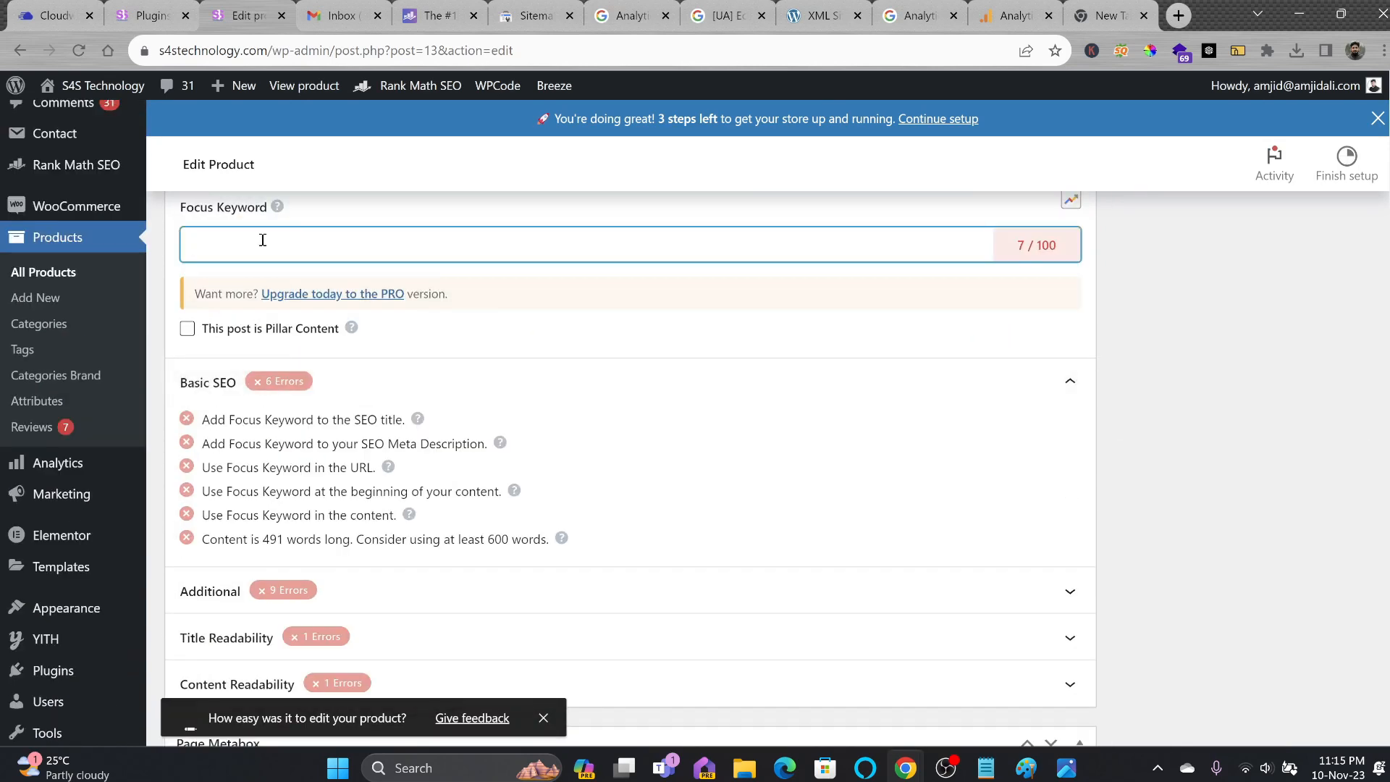
key(ctrl+v)
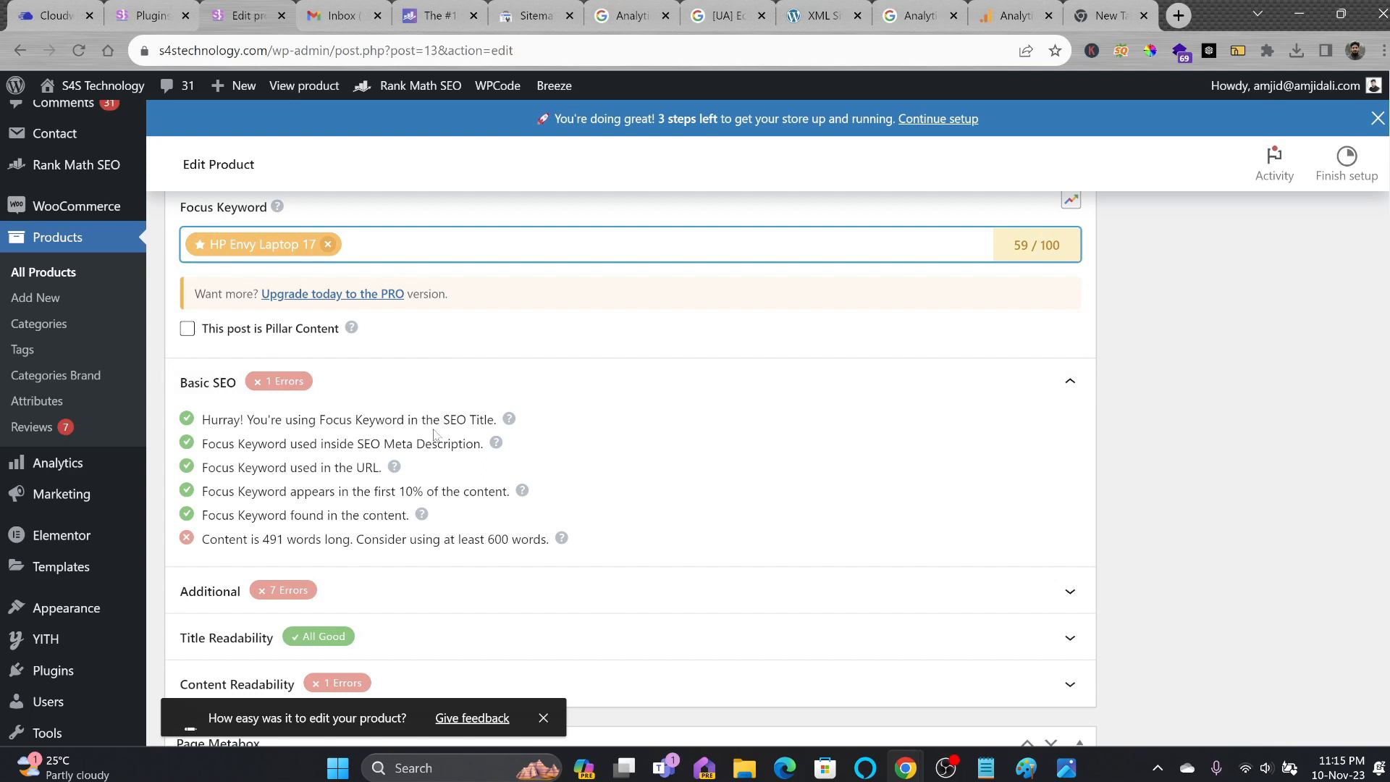
Review the meta description, URL keyword and 491-word content length checks.
drag(361, 446, 487, 446)
drag(244, 468, 471, 493)
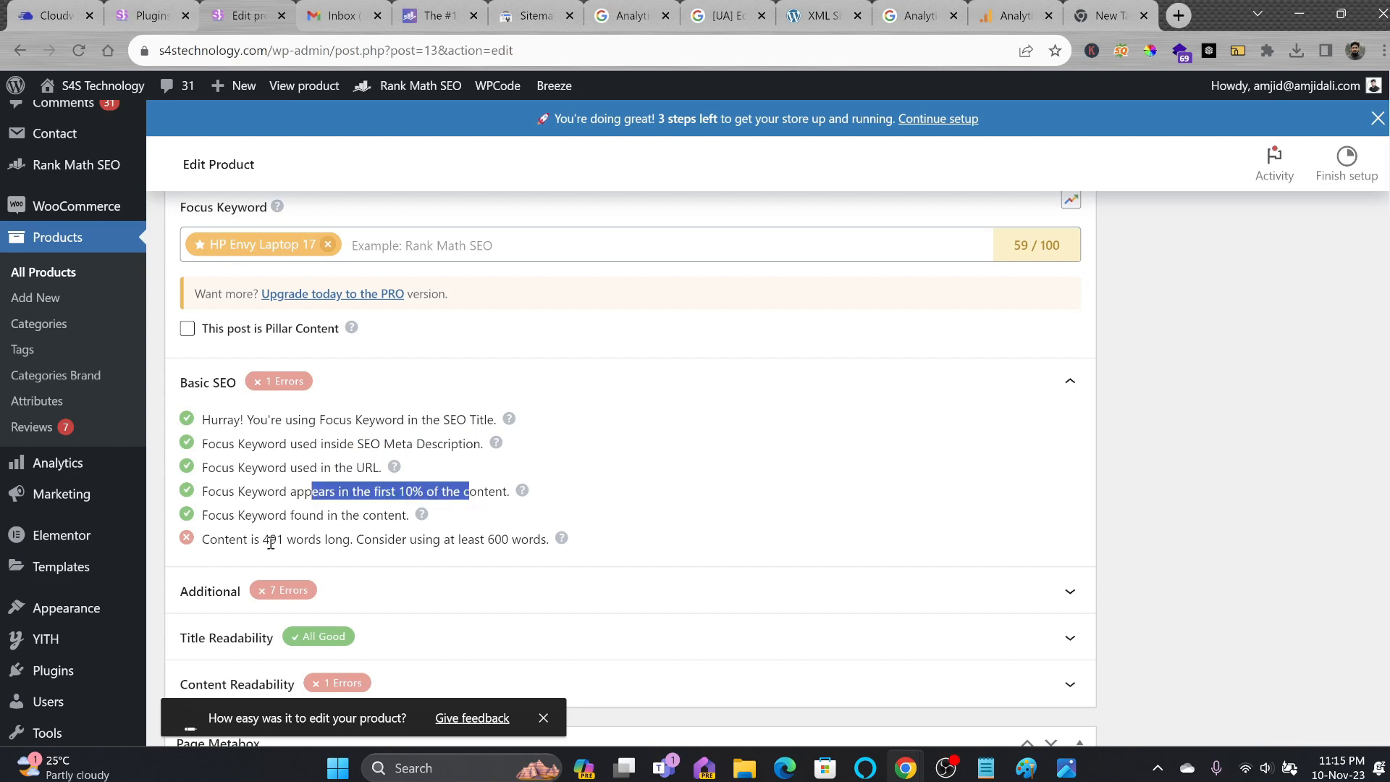
drag(212, 540, 543, 546)
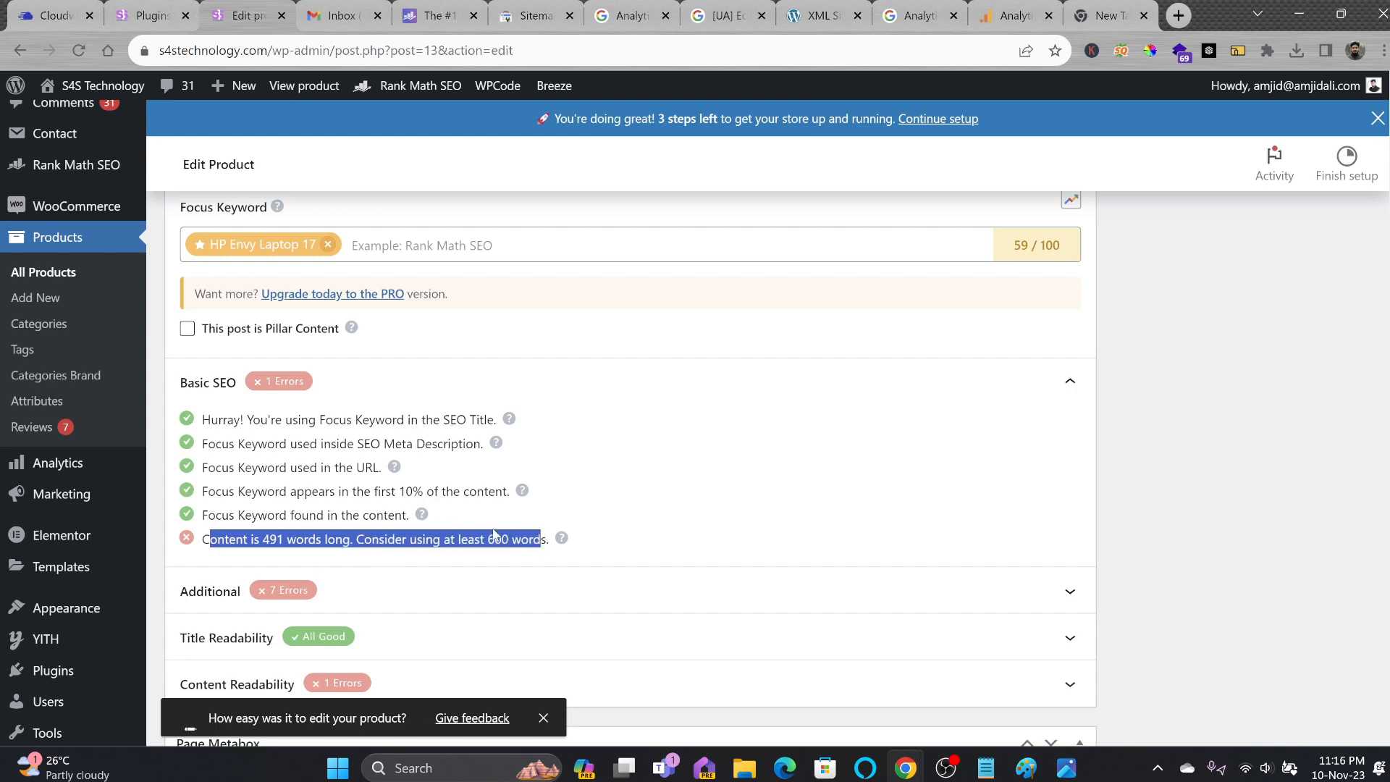
Replace the product image's alt text with 'HP Envy Laptop 17' and set the product image.
scroll(493, 530, down, 1)
click(793, 500)
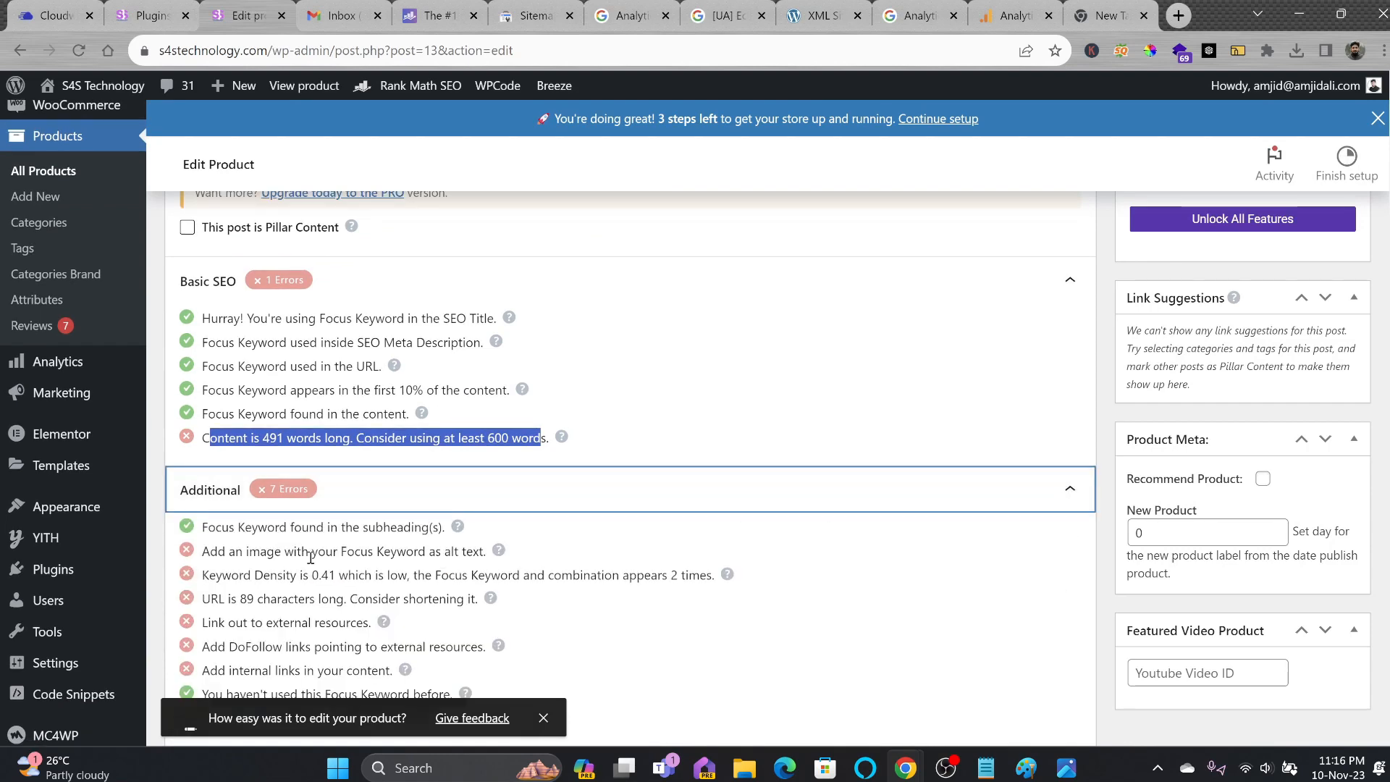
scroll(1165, 446, up, 4)
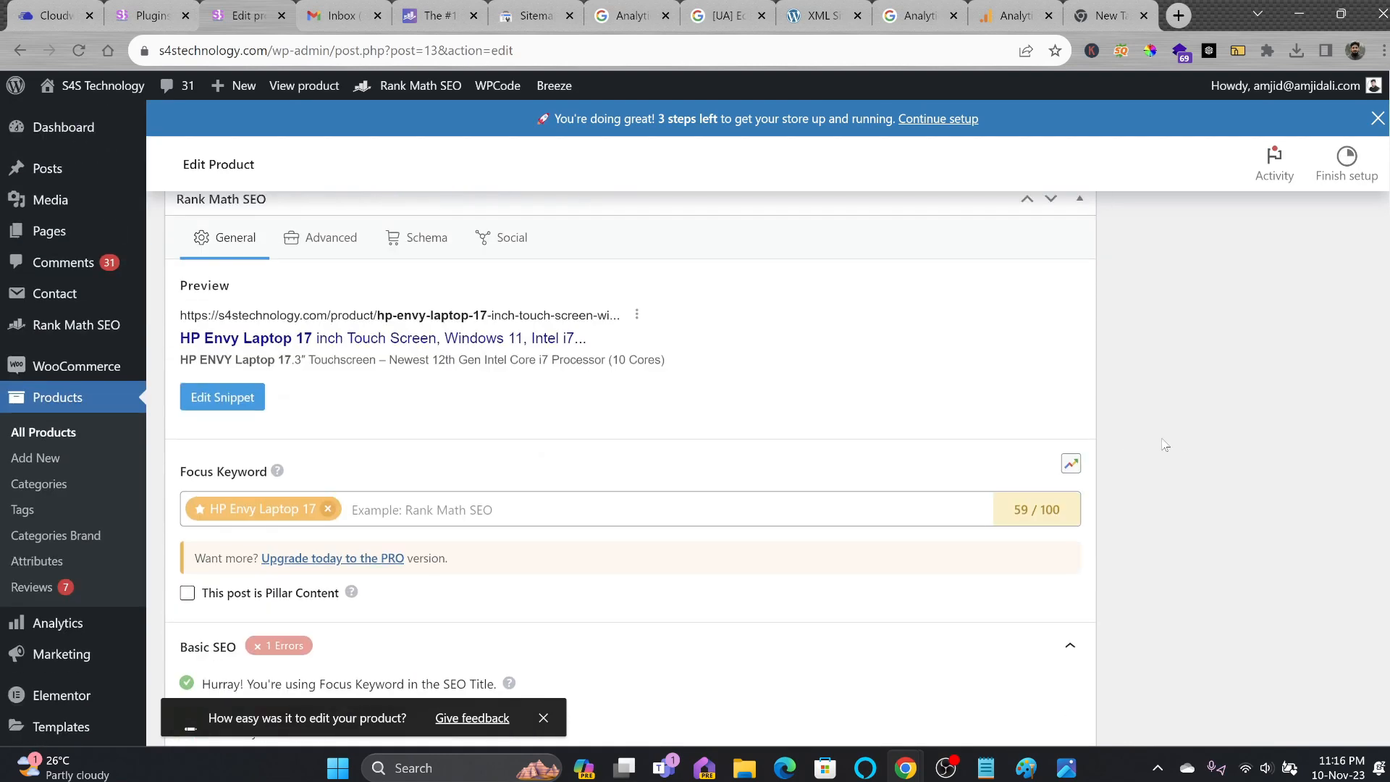
click(1187, 579)
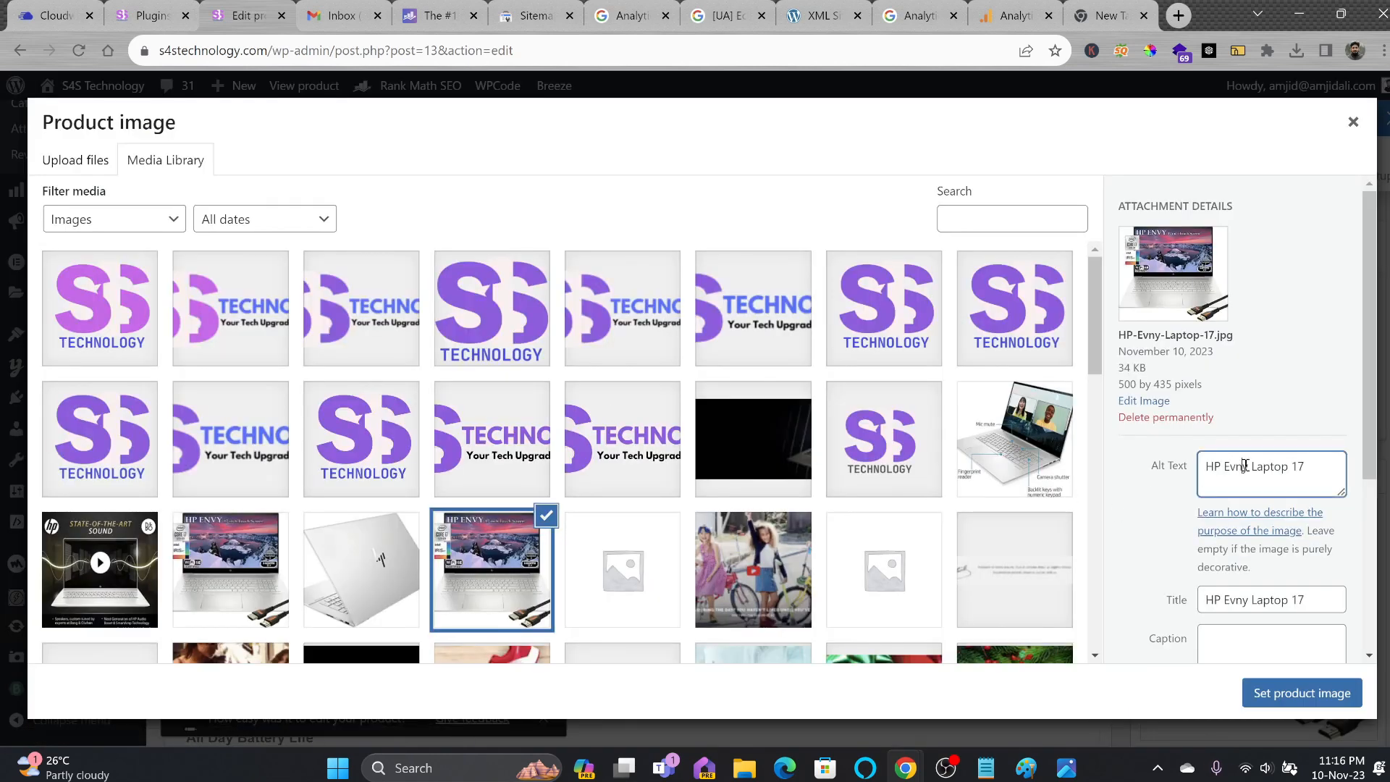
triple_click(1230, 467)
key(ctrl+v)
click(1301, 693)
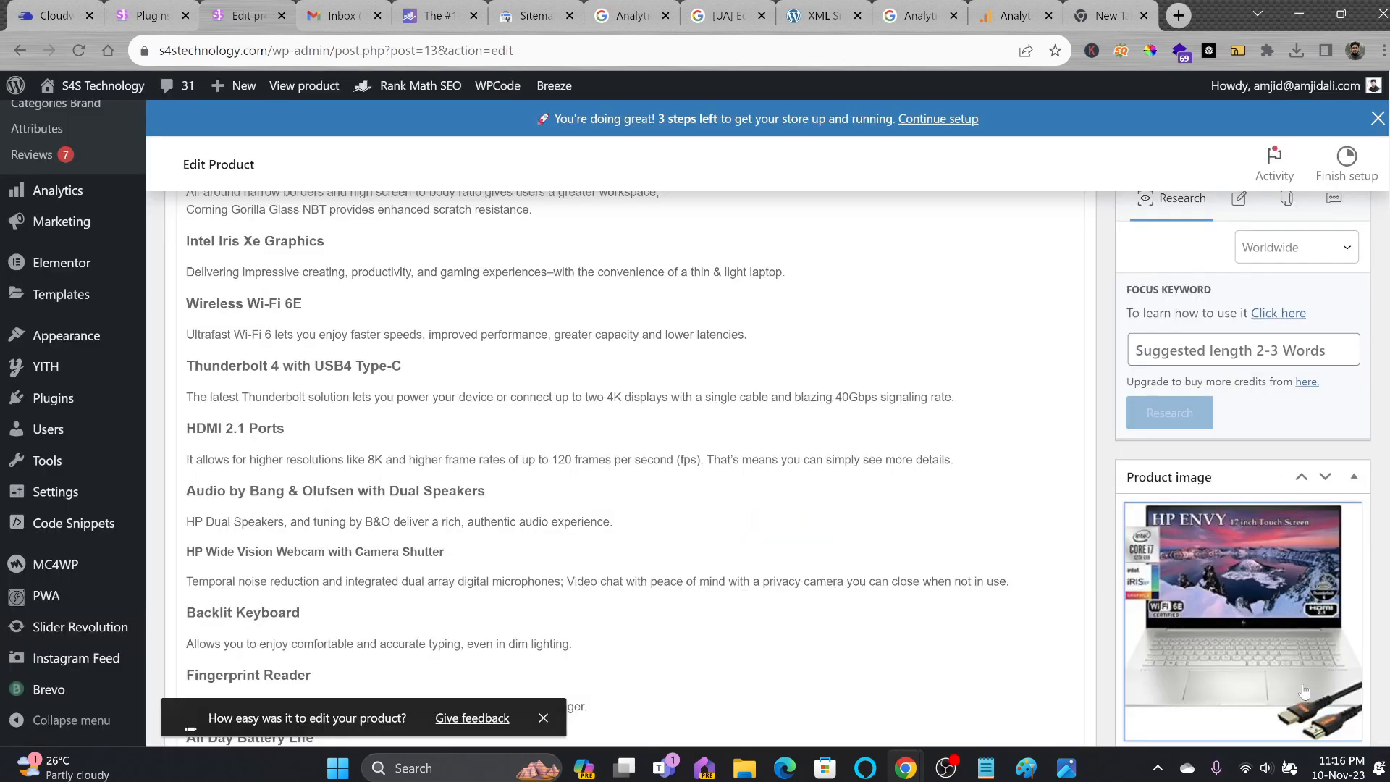
scroll(366, 438, down, 15)
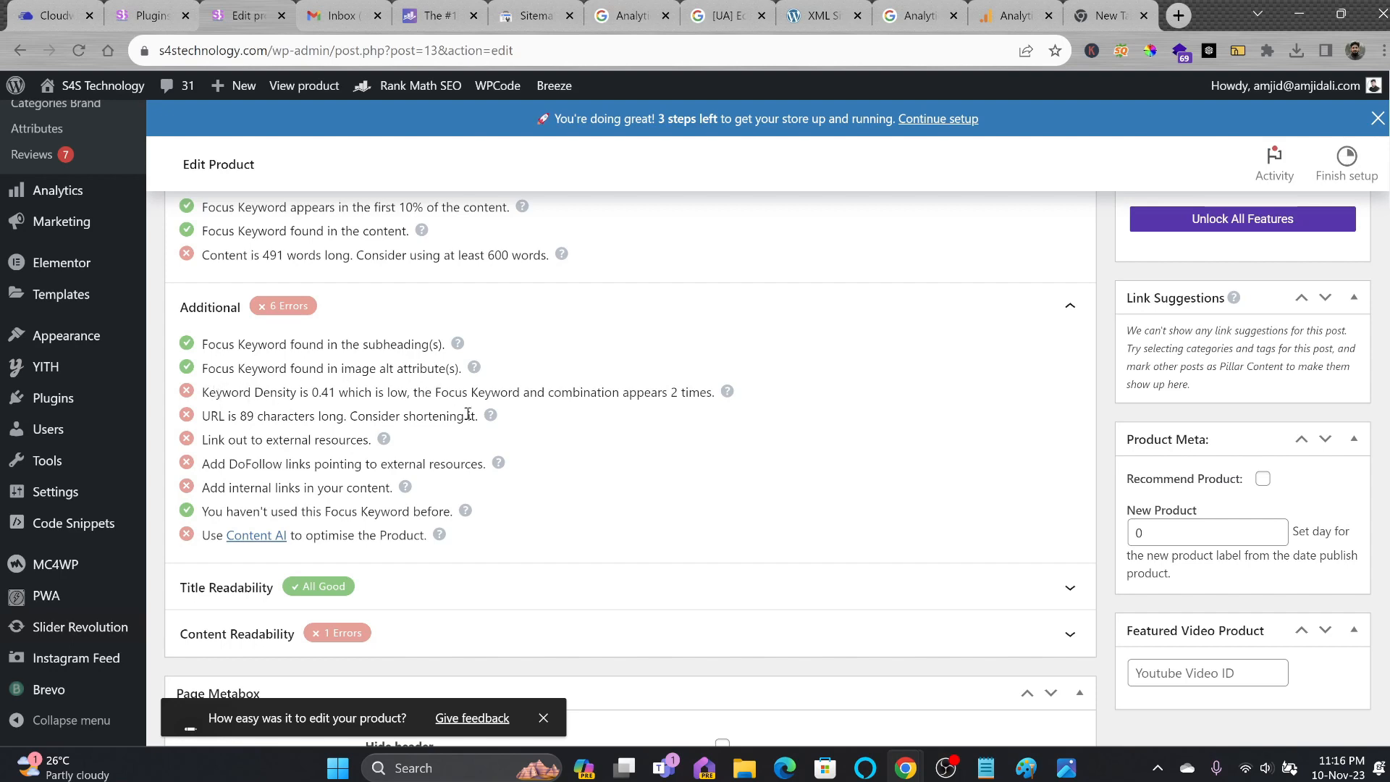
scroll(670, 374, down, 1)
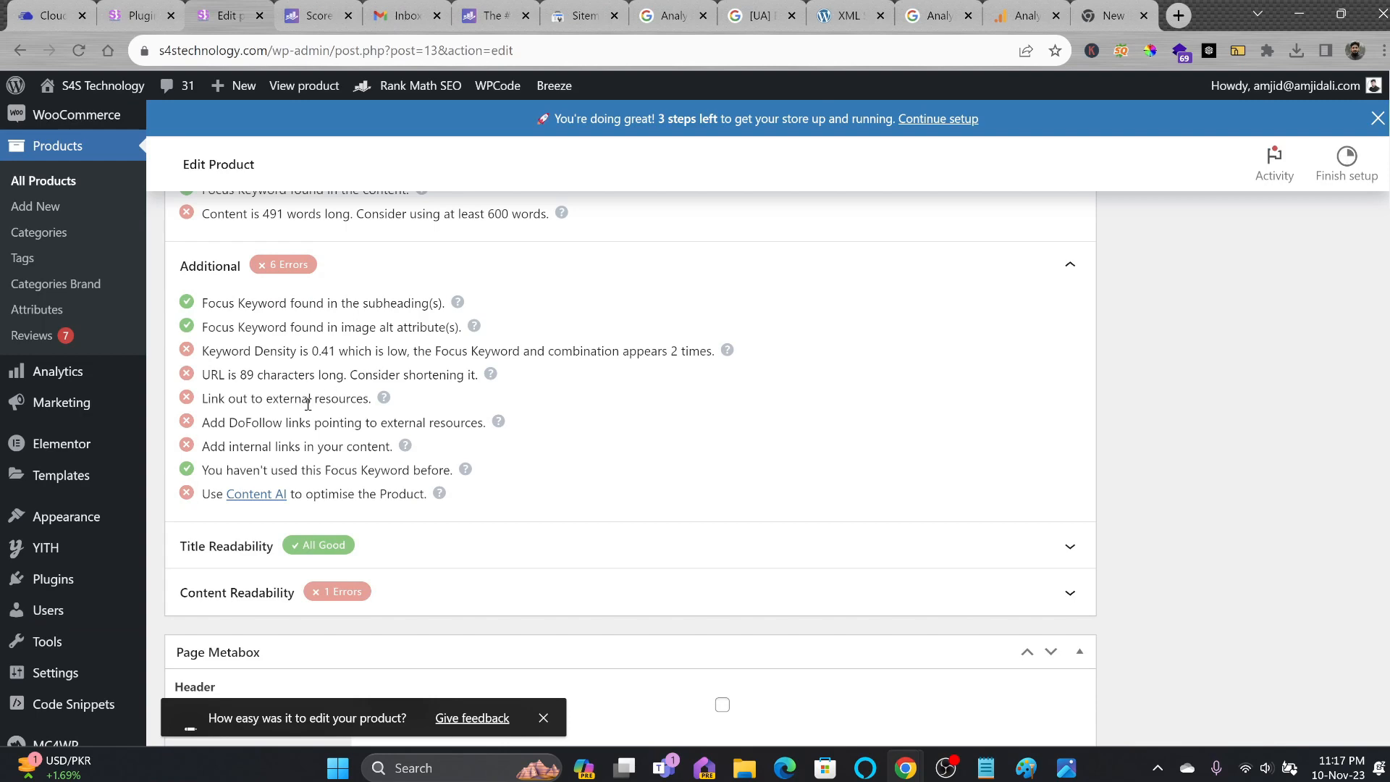
scroll(876, 326, up, 10)
Trim the extra words from the product's permalink slug in the snippet editor.
click(222, 447)
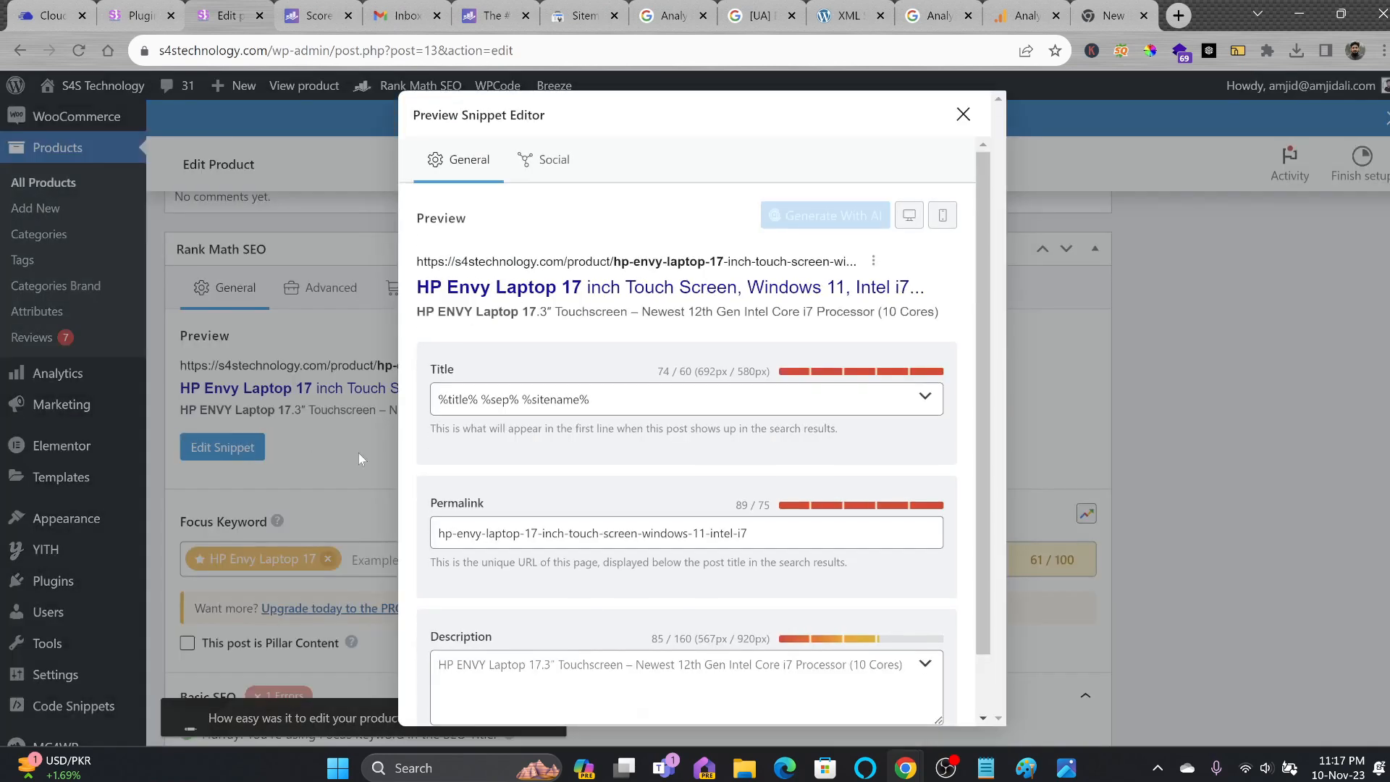
drag(543, 540, 763, 536)
key(BackSpace)
key(BackSpace)
scroll(730, 515, down, 2)
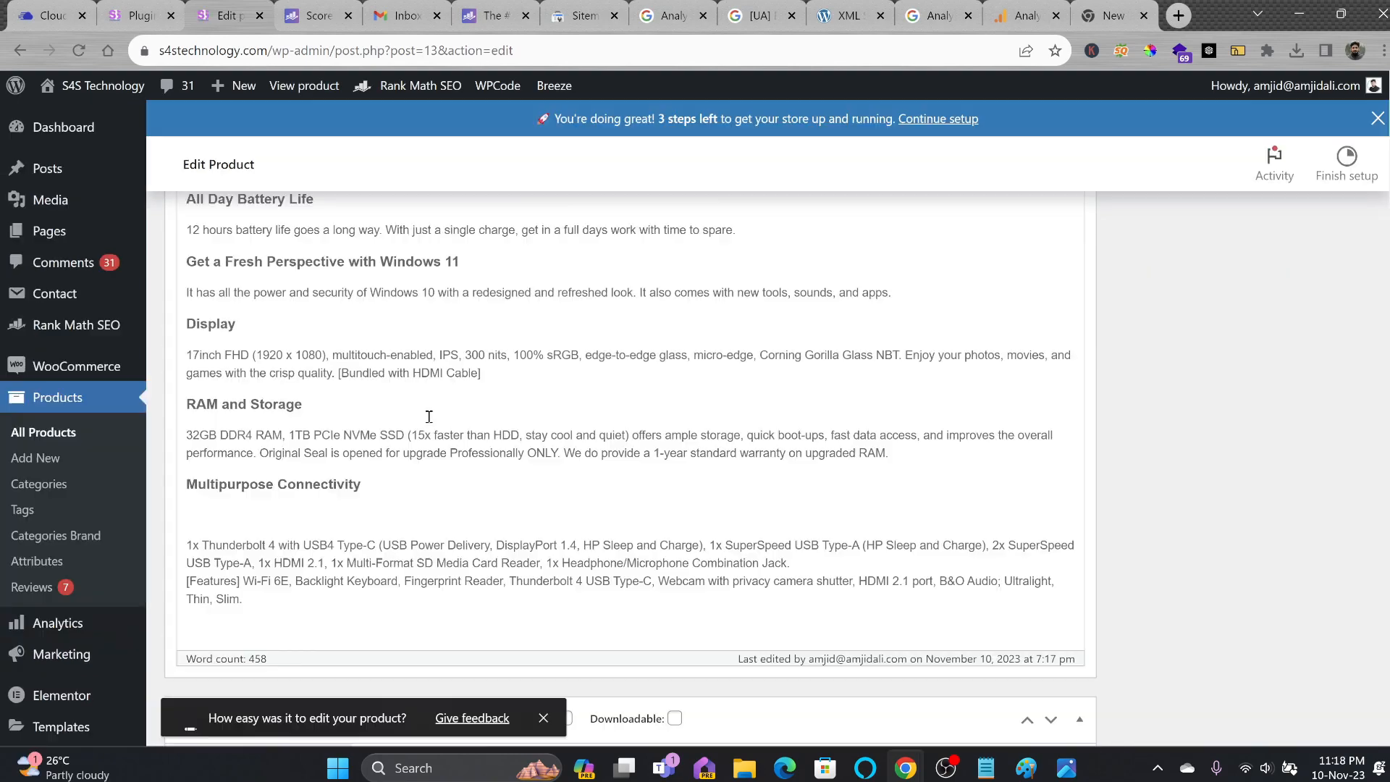
scroll(429, 416, up, 15)
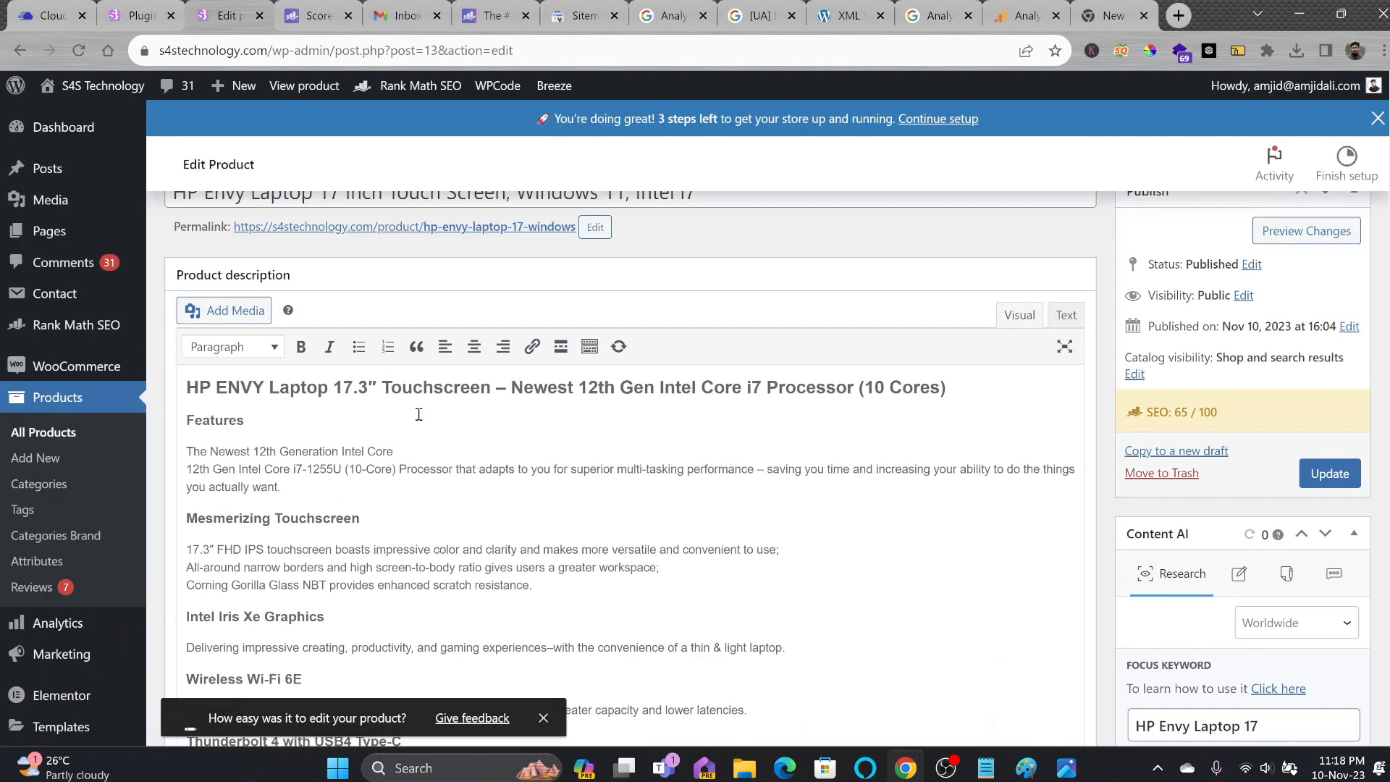
scroll(318, 460, down, 2)
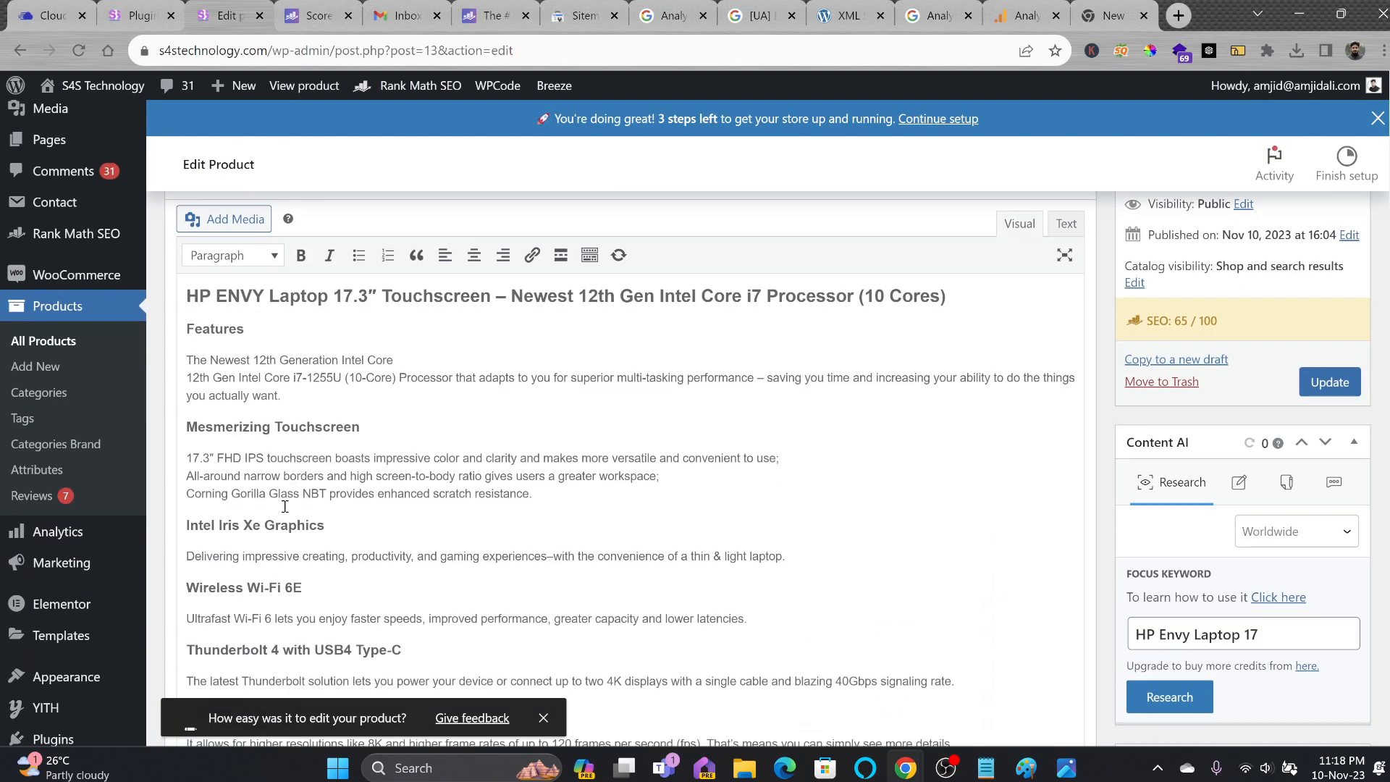
scroll(443, 488, up, 4)
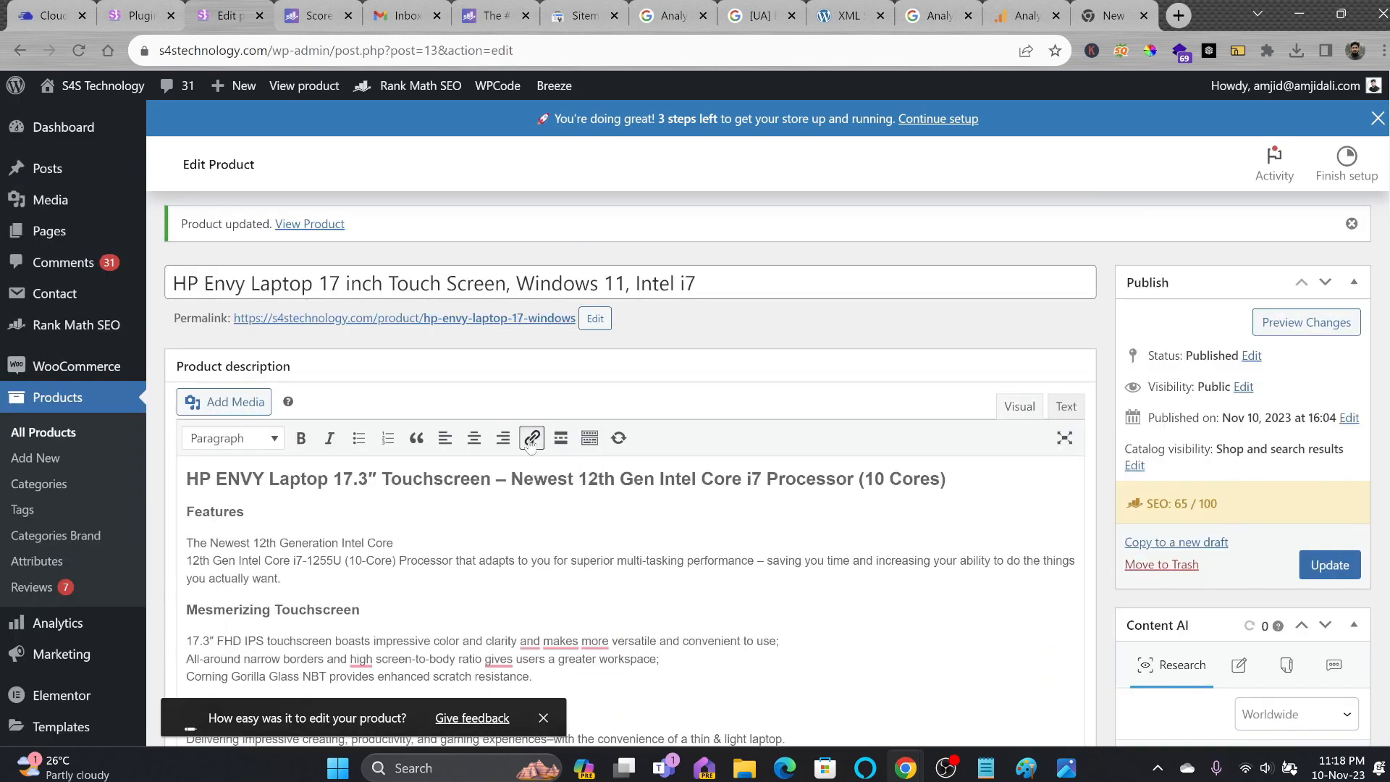
click(531, 443)
scroll(515, 467, down, 9)
text(https://xyz.com)
key(Return)
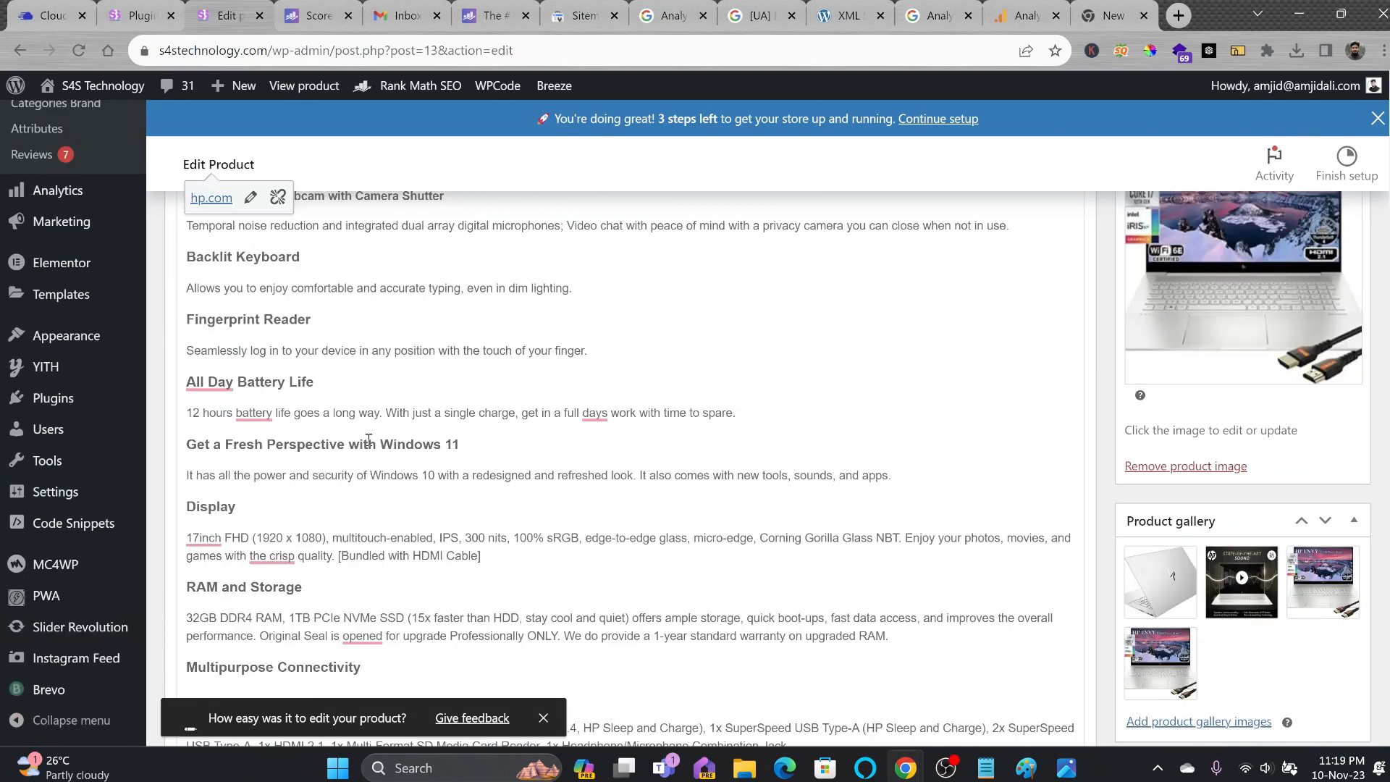
scroll(376, 447, down, 1)
scroll(376, 447, down, 2)
Review the missing internal links warning and collapse the Additional checks.
key(ctrl+f)
text(p)
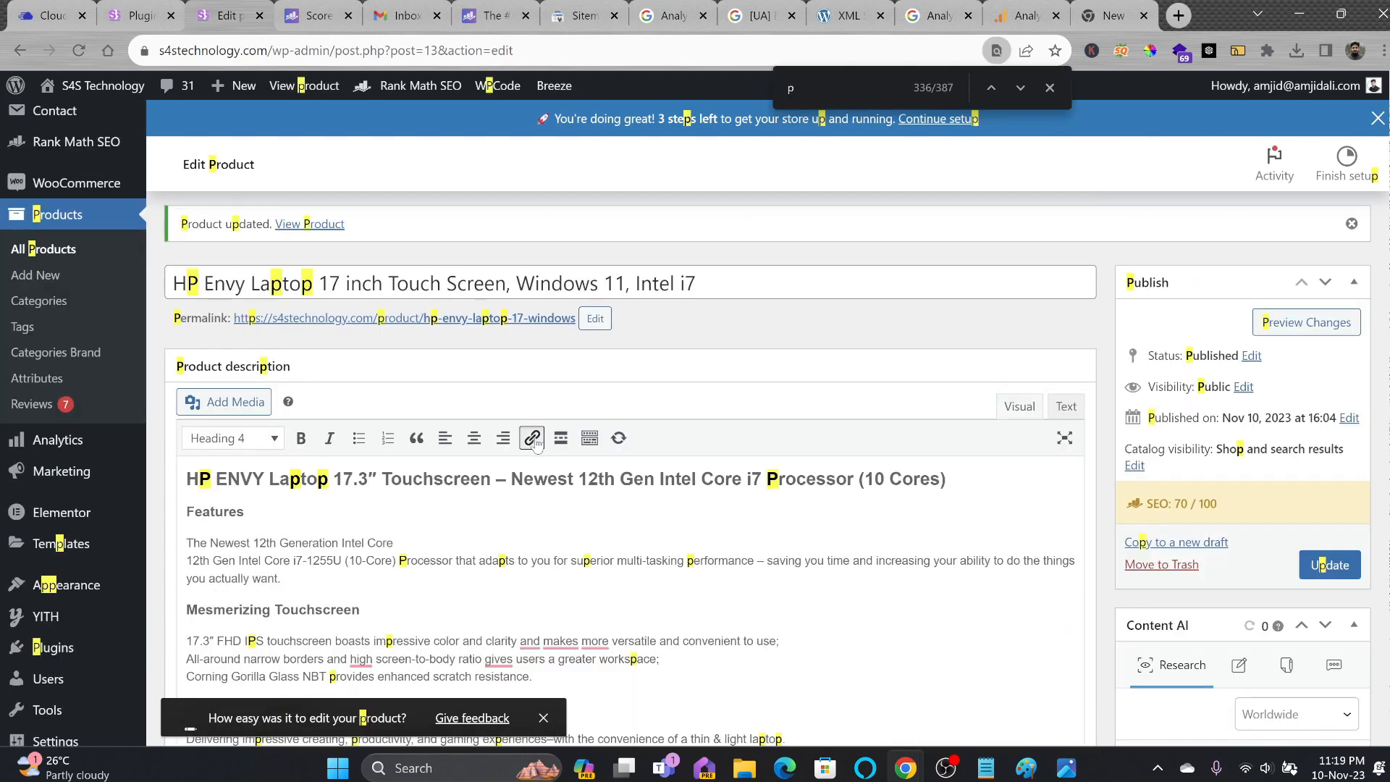
scroll(524, 463, down, 5)
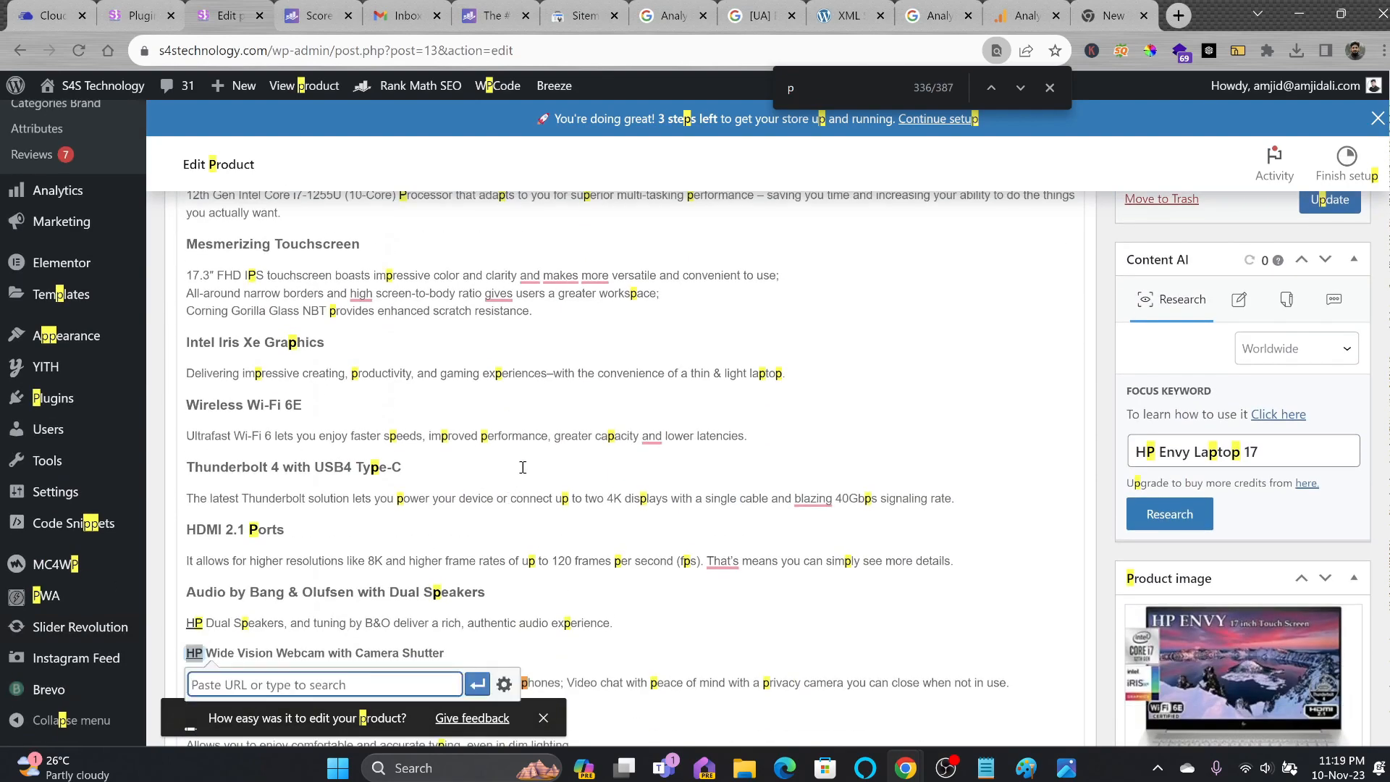
scroll(522, 467, down, 3)
click(490, 469)
scroll(504, 472, down, 20)
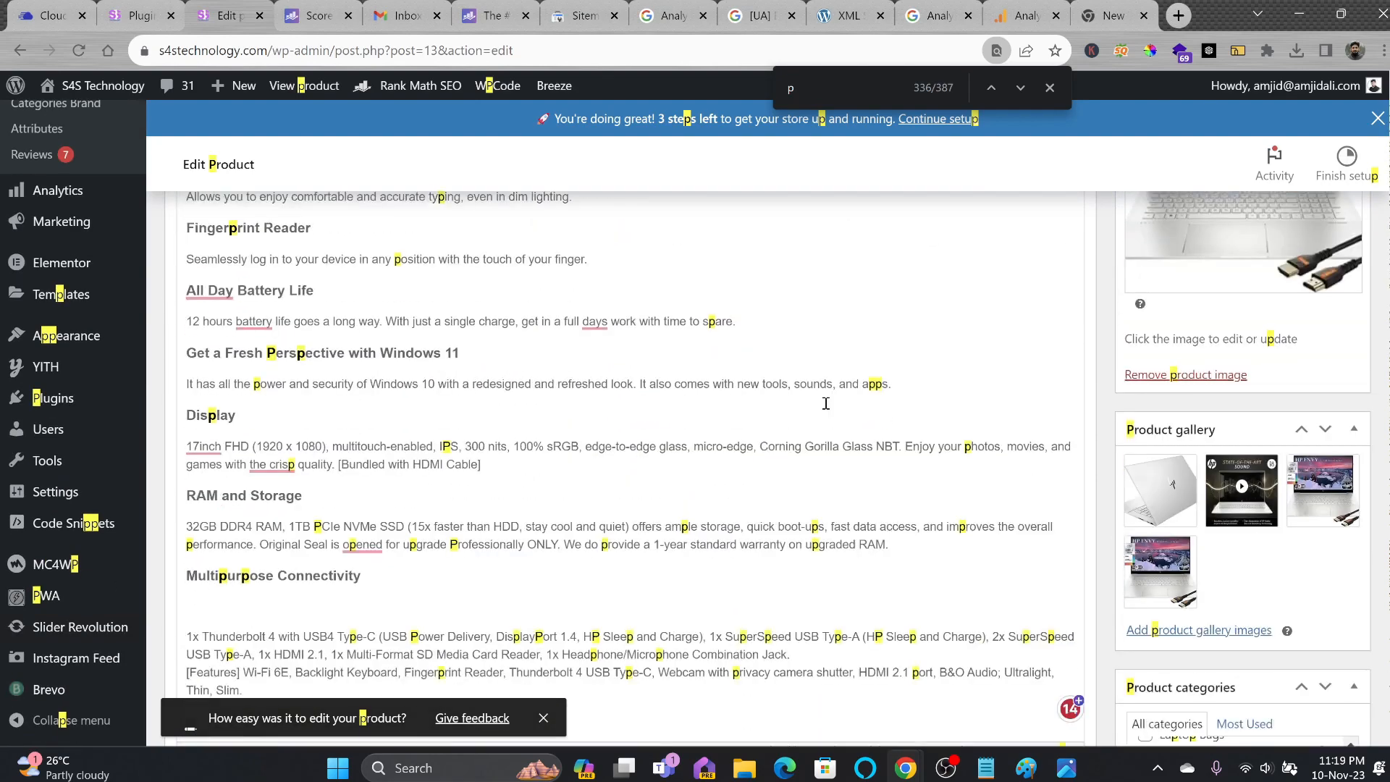
drag(221, 498, 484, 497)
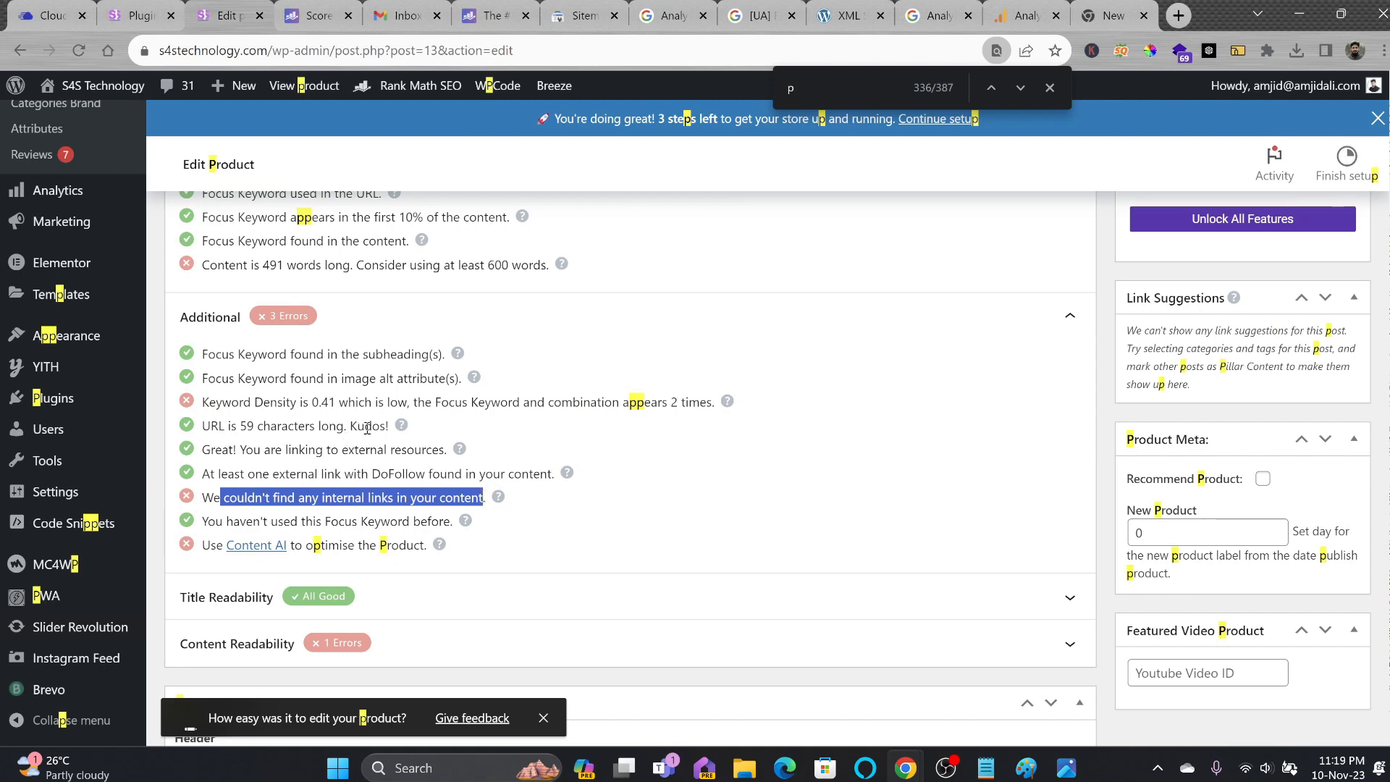
scroll(398, 433, up, 2)
scroll(398, 433, down, 2)
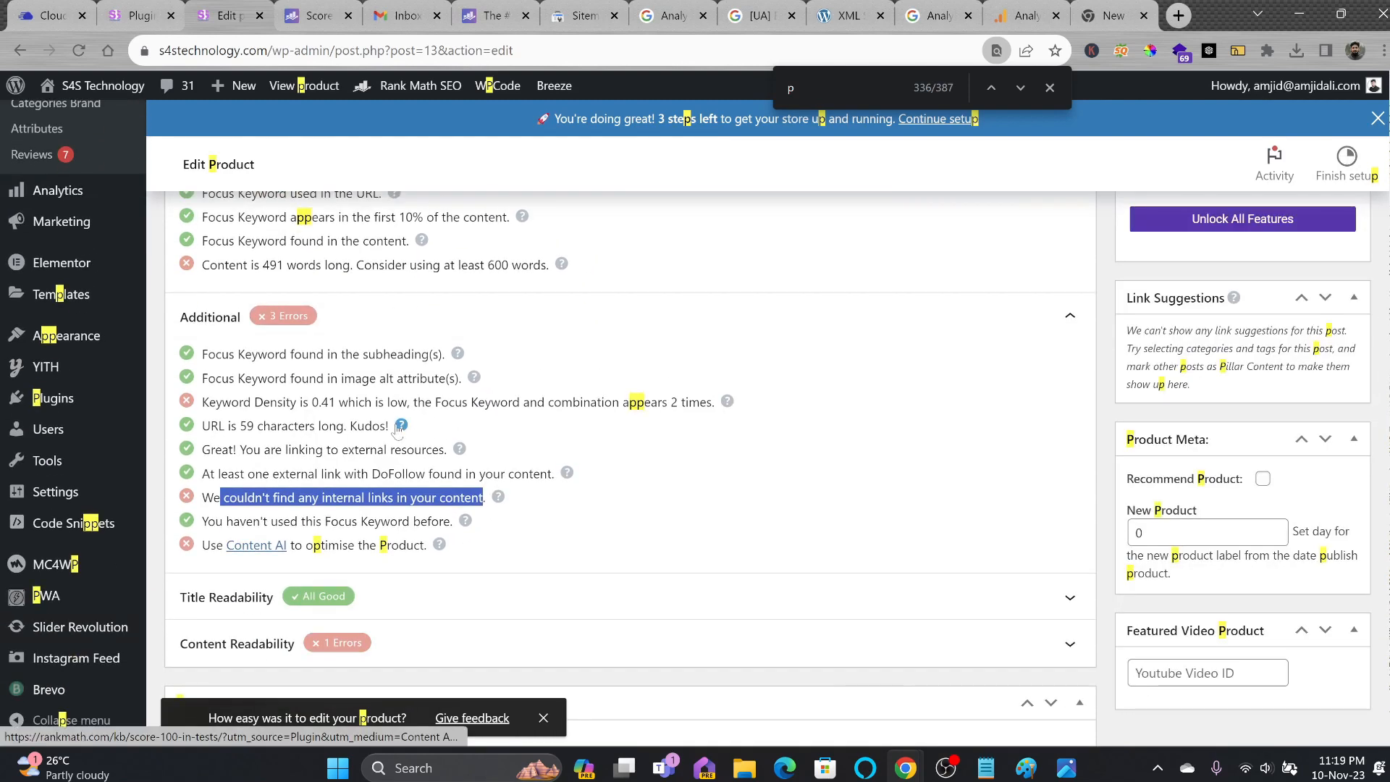
click(1074, 322)
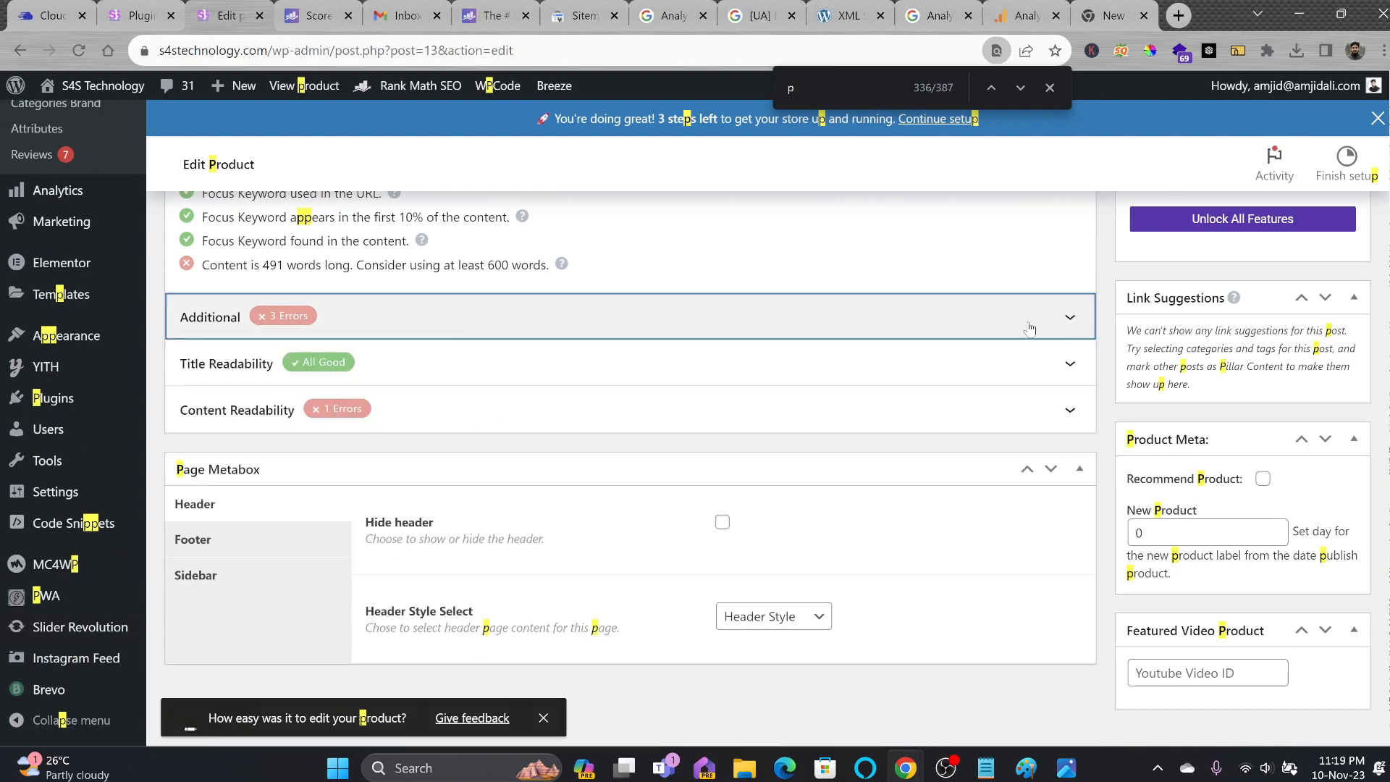
Toggle the Basic SEO and Content Readability checks, then show the WooCommerce Product schema.
scroll(1029, 328, up, 4)
click(1063, 383)
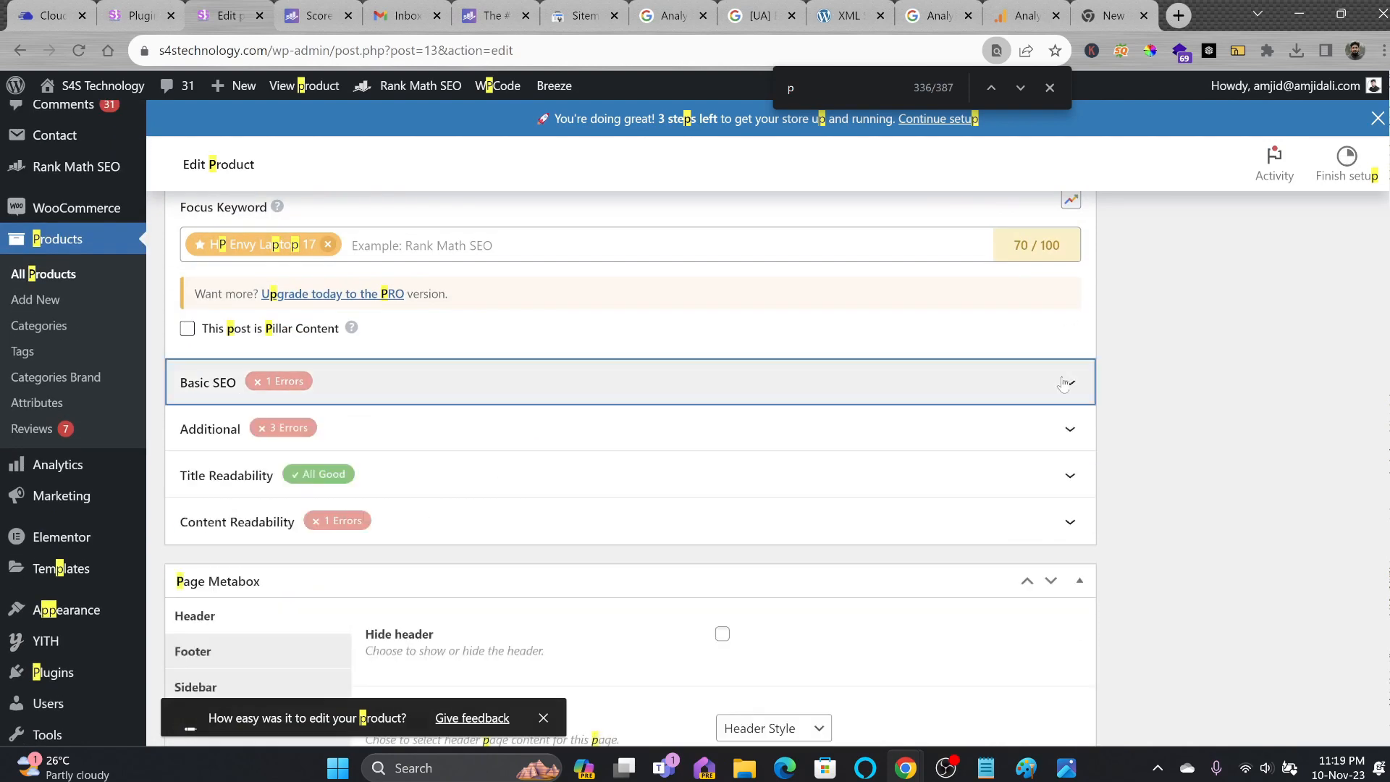
click(1063, 384)
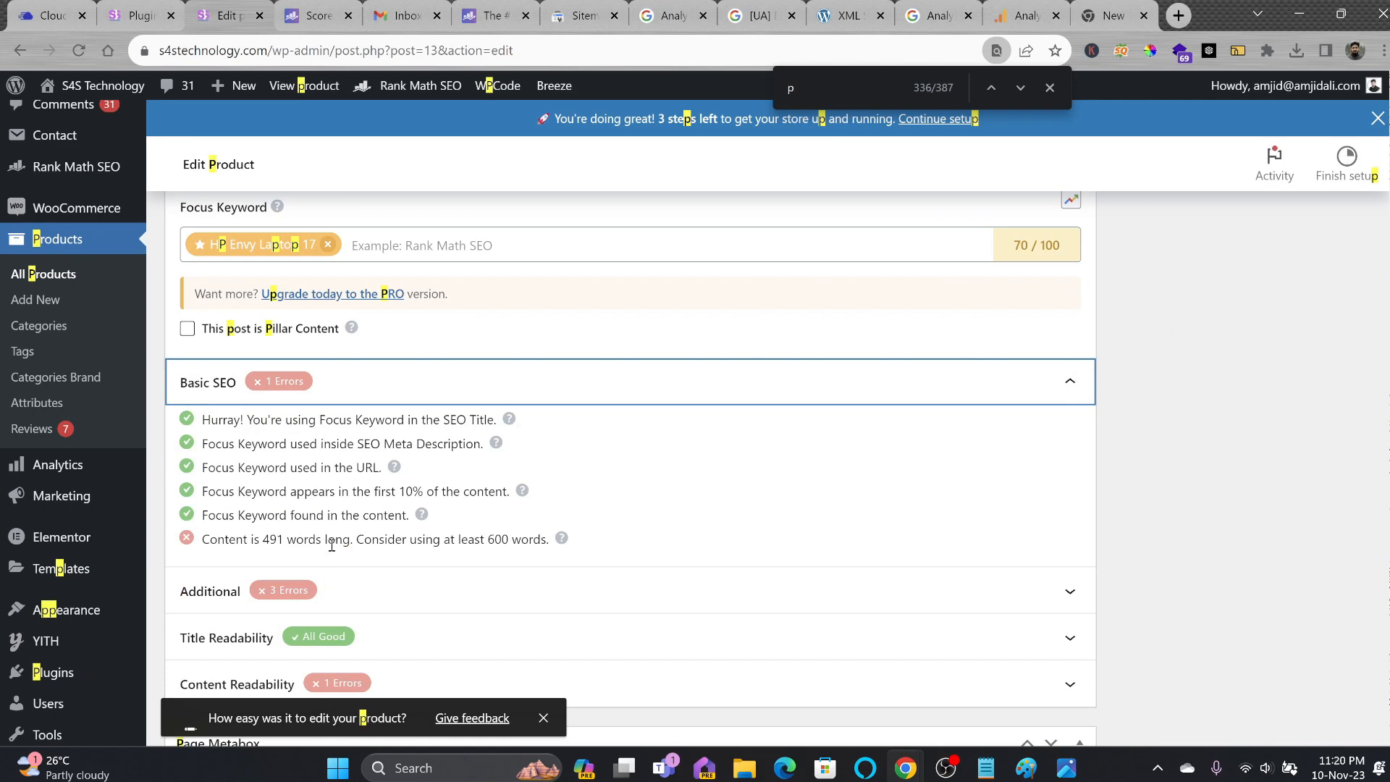
click(998, 382)
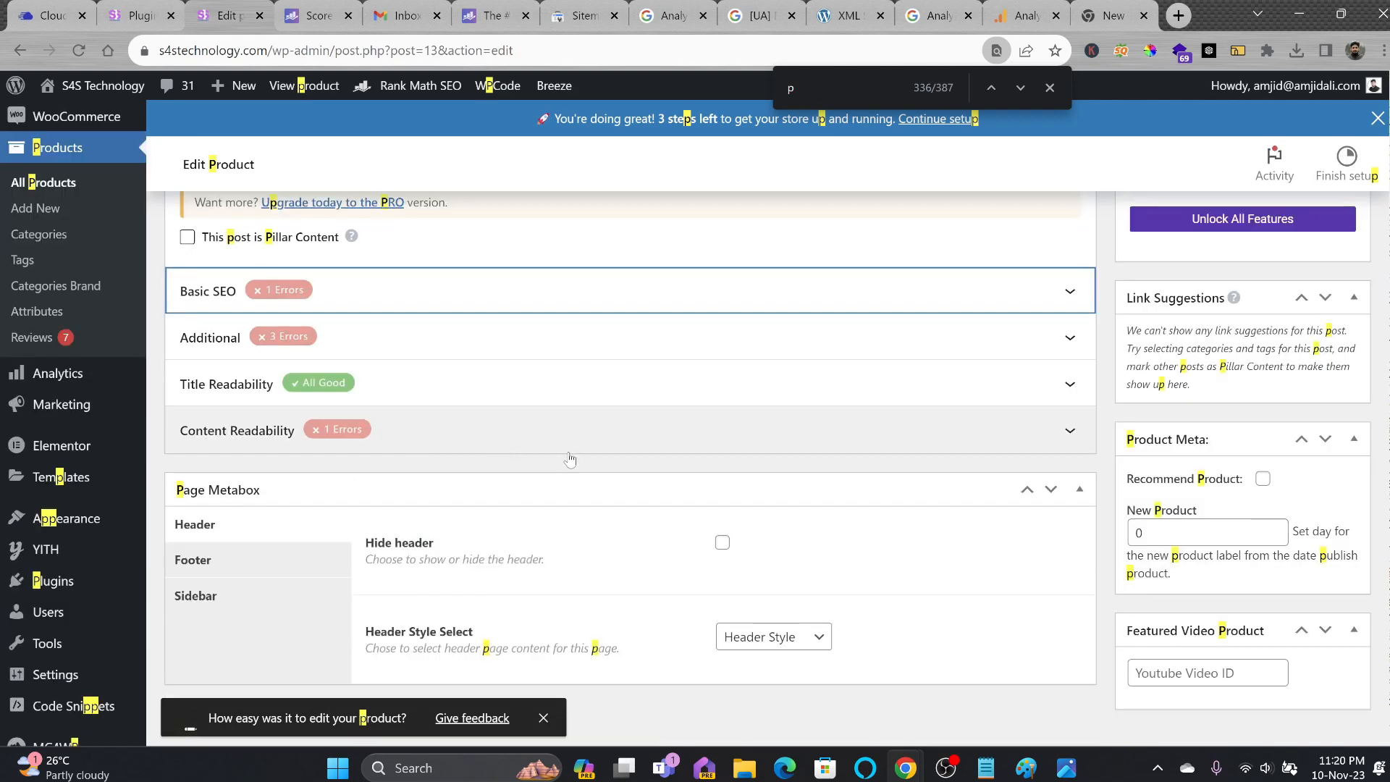
click(963, 443)
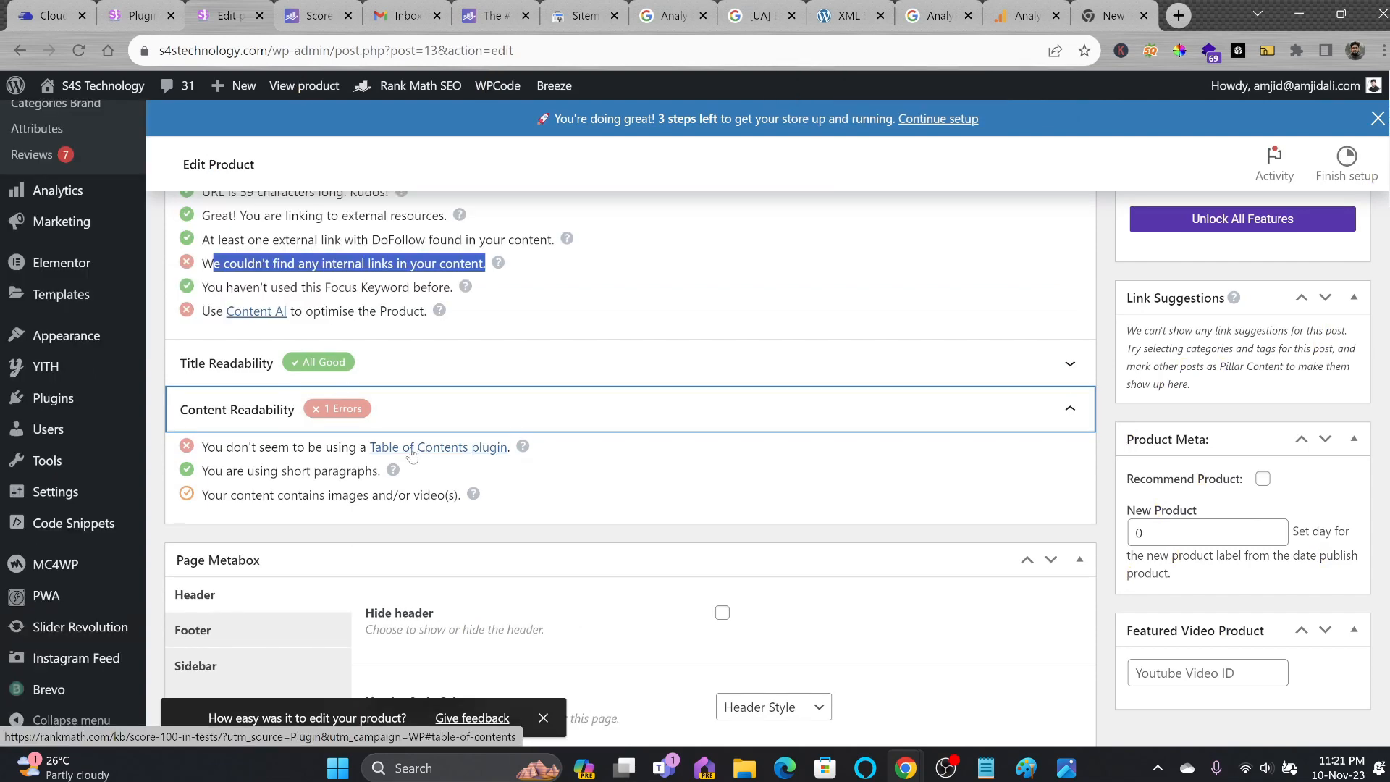
scroll(412, 454, down, 1)
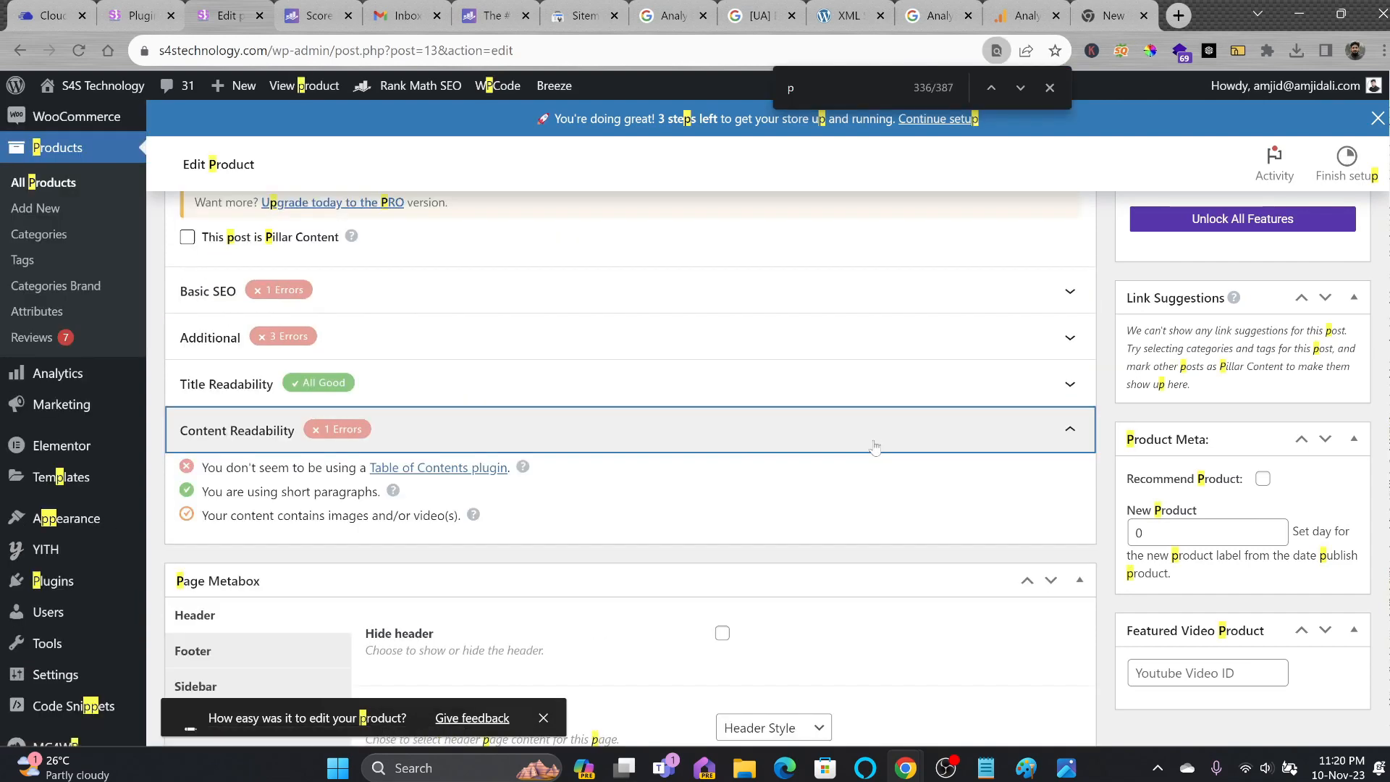
scroll(875, 447, up, 6)
click(447, 412)
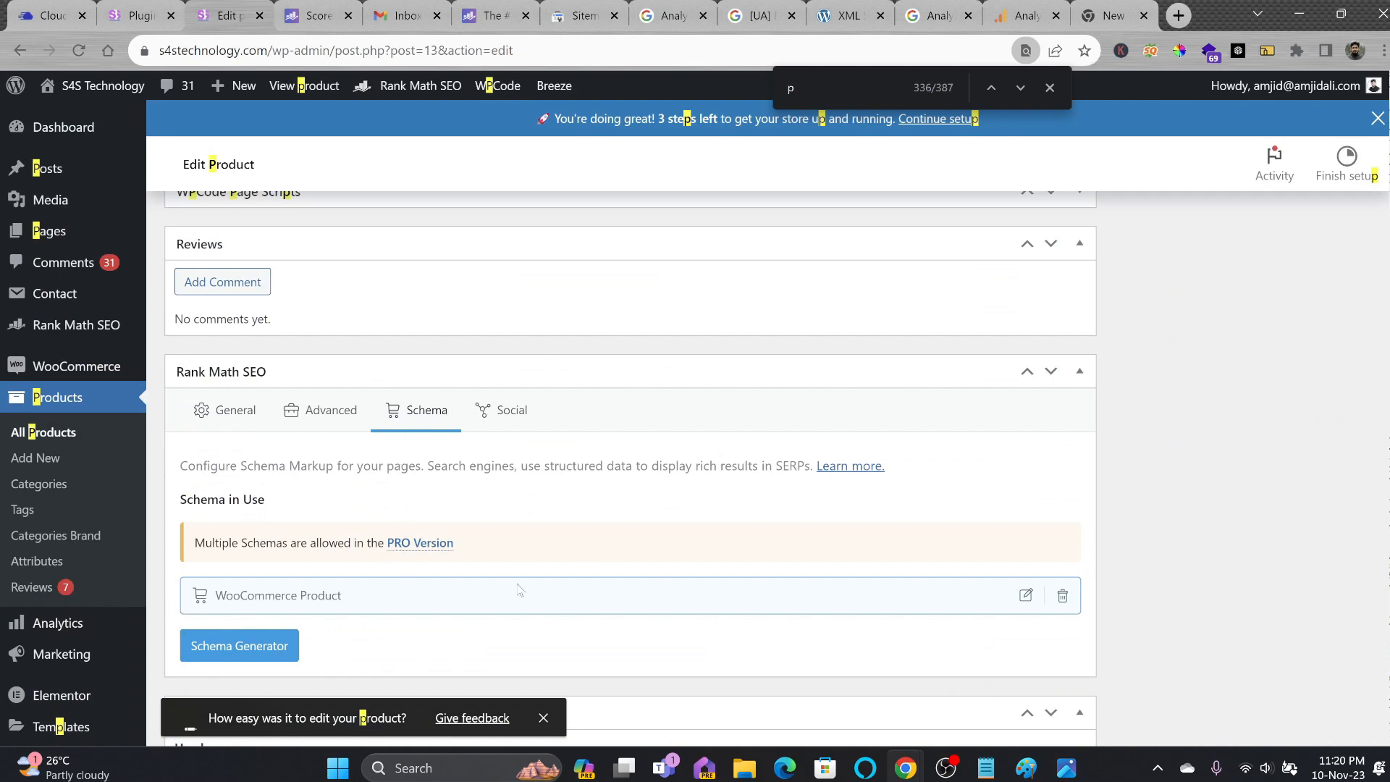
Add Rank Math's WooCommerce Product schema to the HP Envy product and update the product.
click(261, 645)
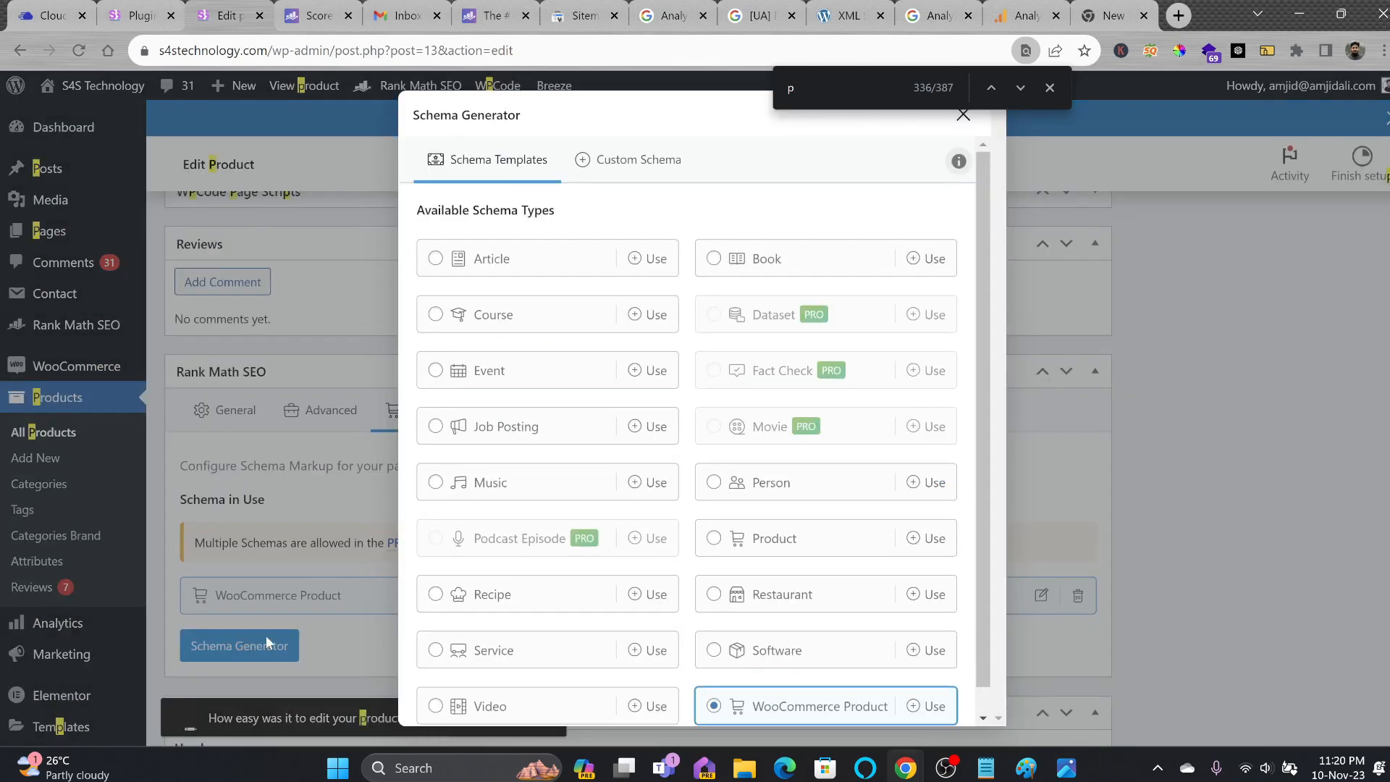
click(930, 706)
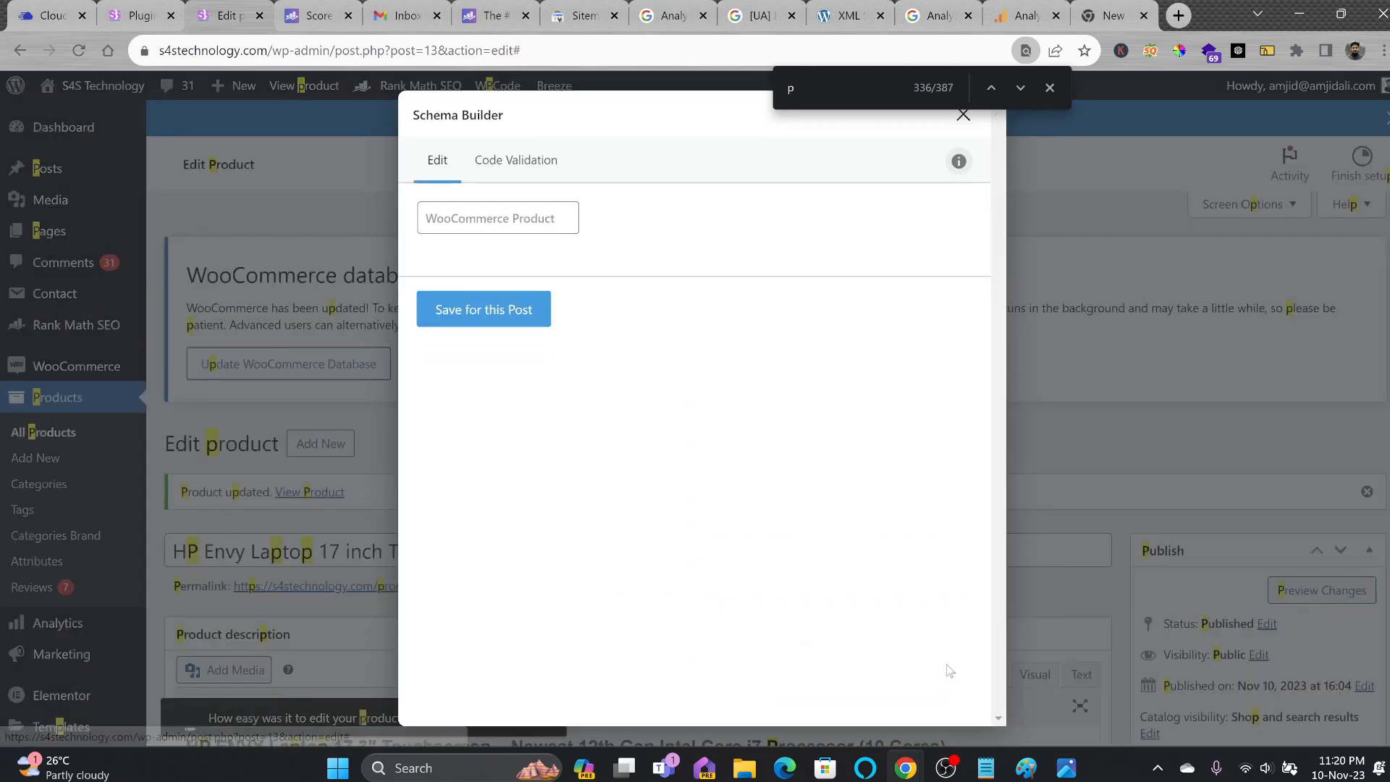
click(520, 323)
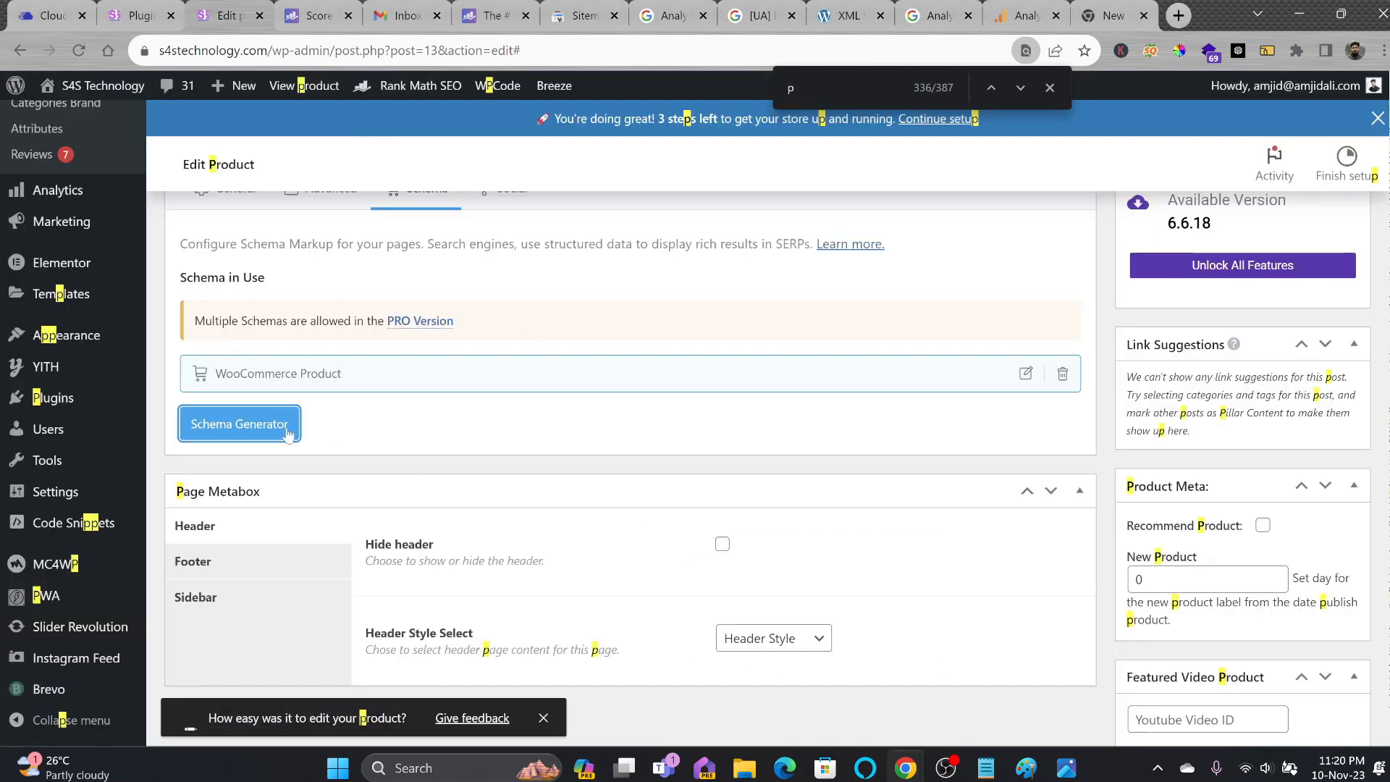
scroll(989, 409, down, 2)
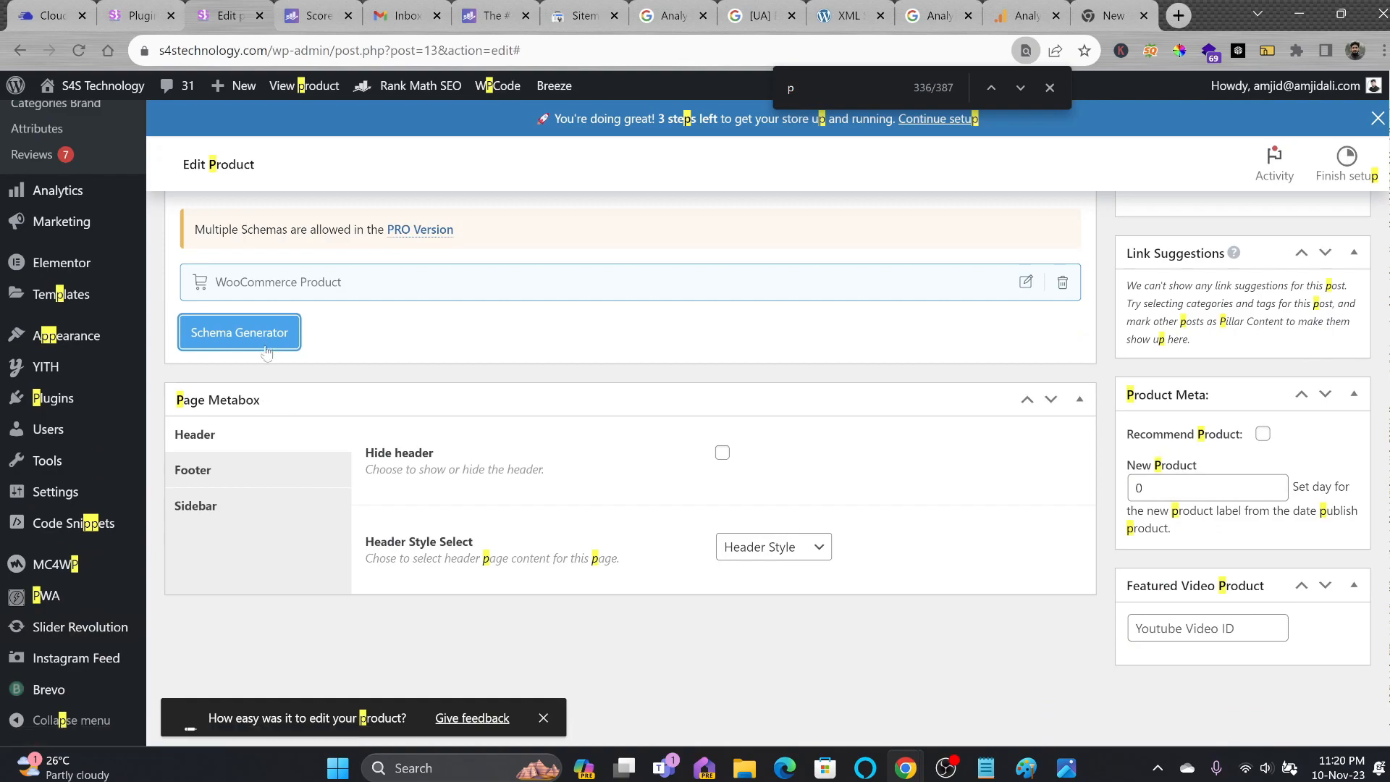
scroll(265, 340, up, 15)
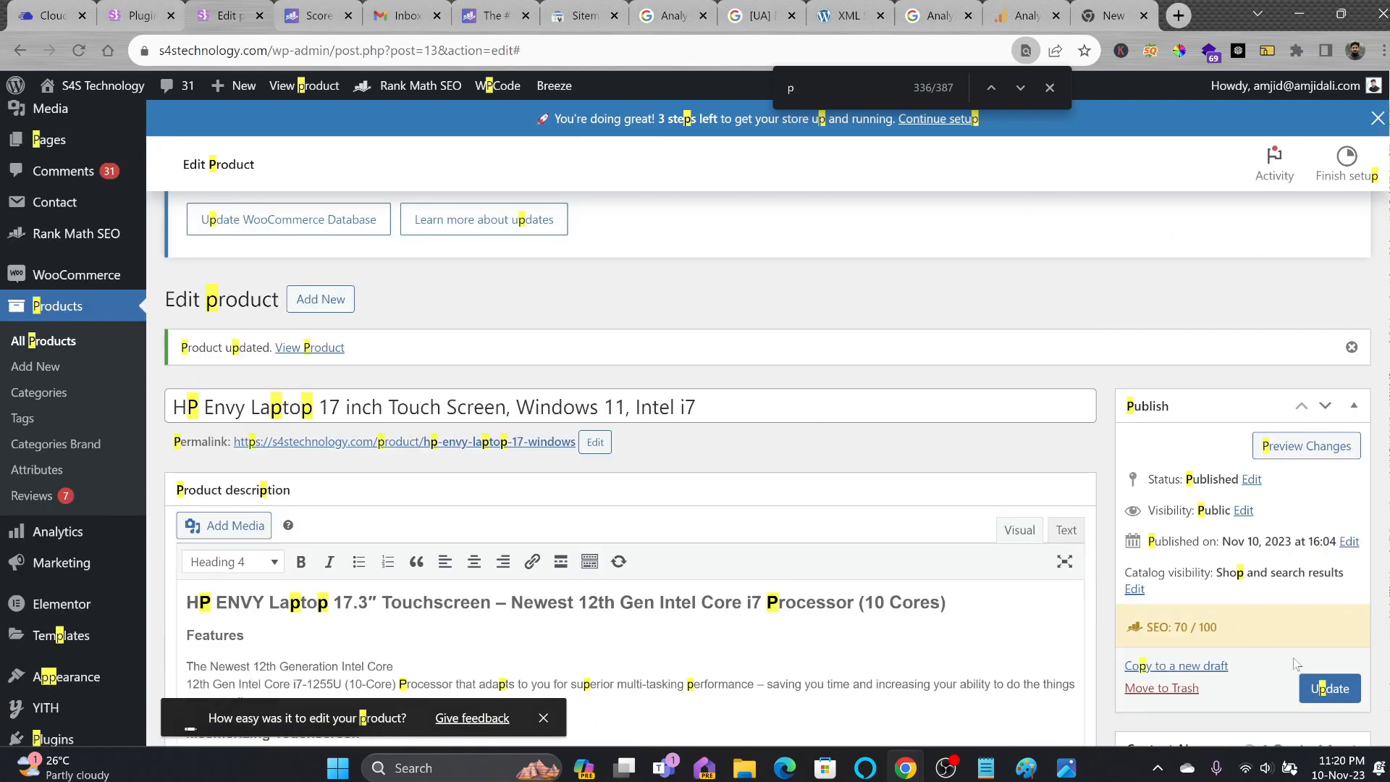
click(1328, 688)
scroll(397, 498, down, 18)
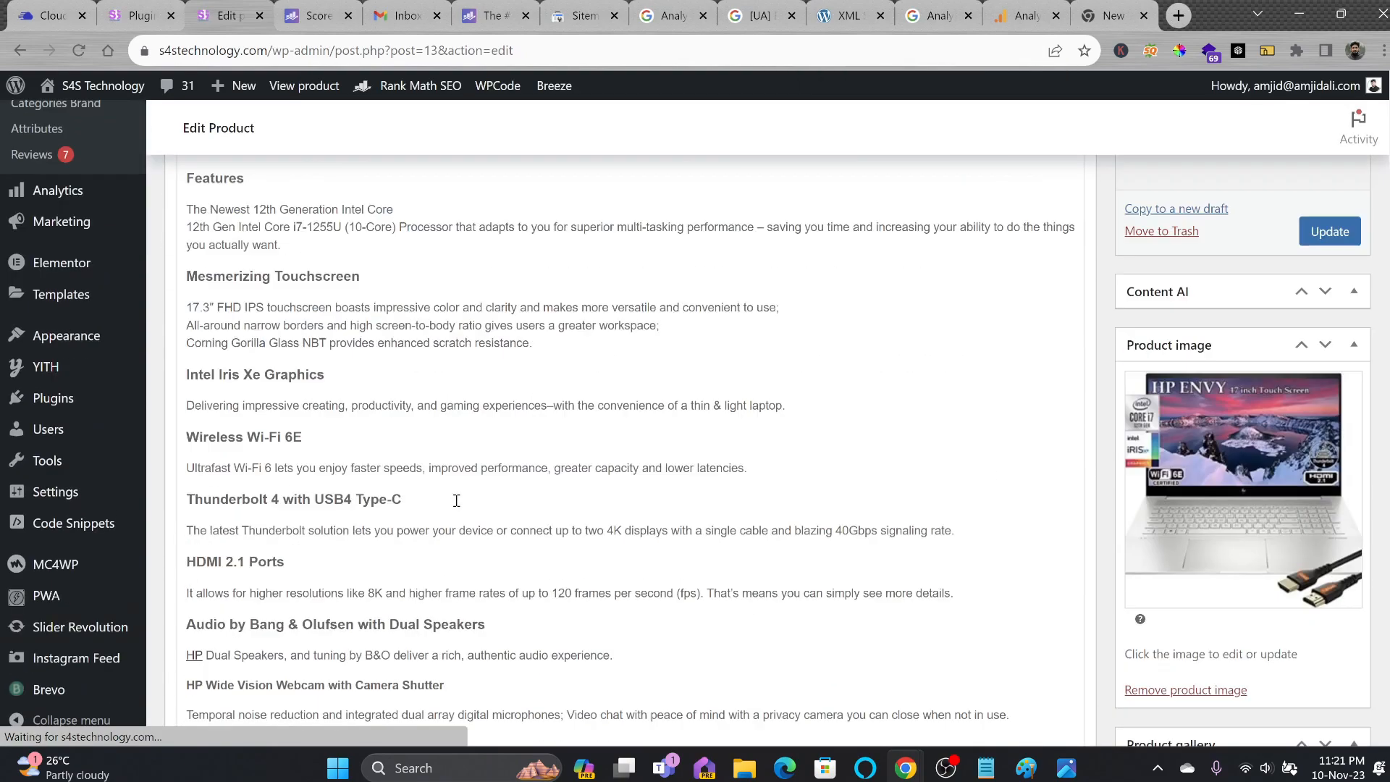
Review the HP Envy Laptop 17 description, product data and Rank Math SEO box, then update it again.
scroll(397, 498, down, 3)
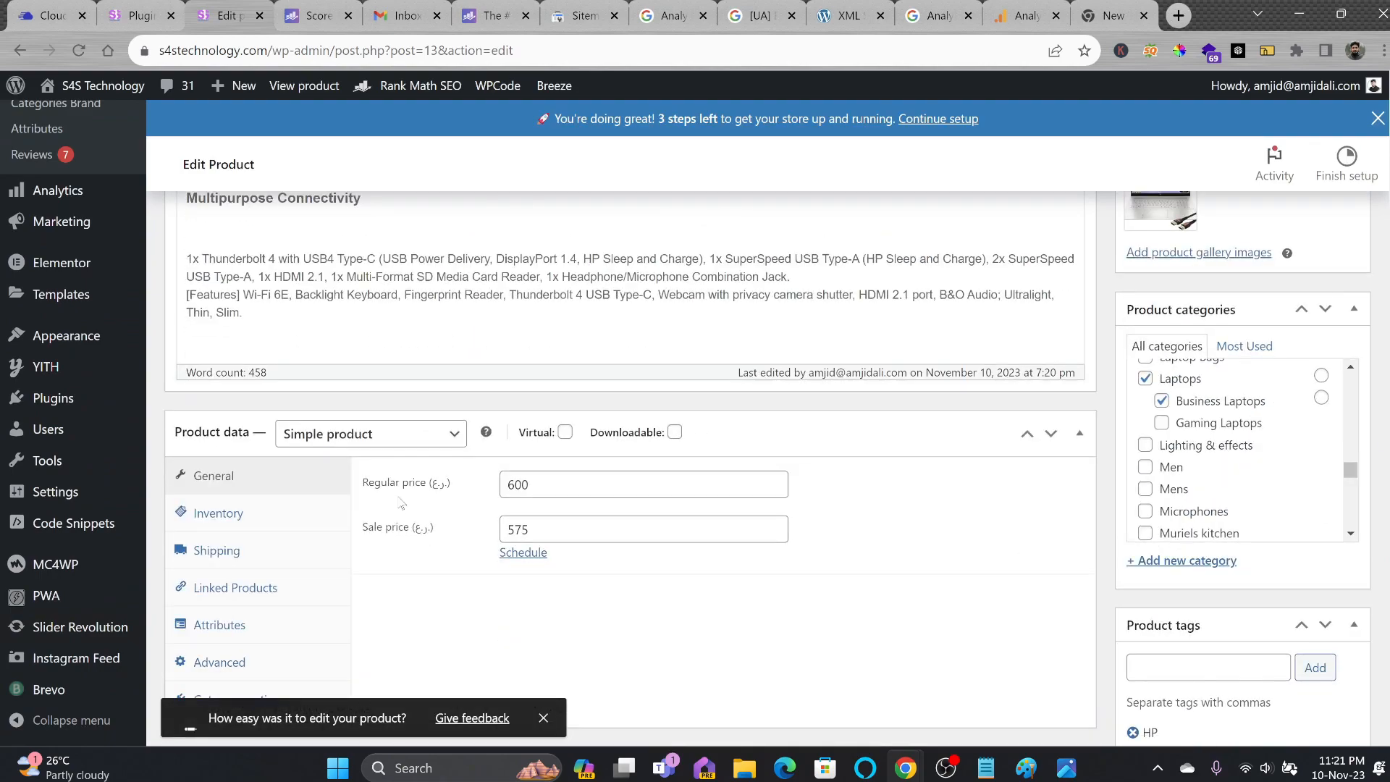
scroll(402, 504, up, 3)
scroll(402, 503, down, 16)
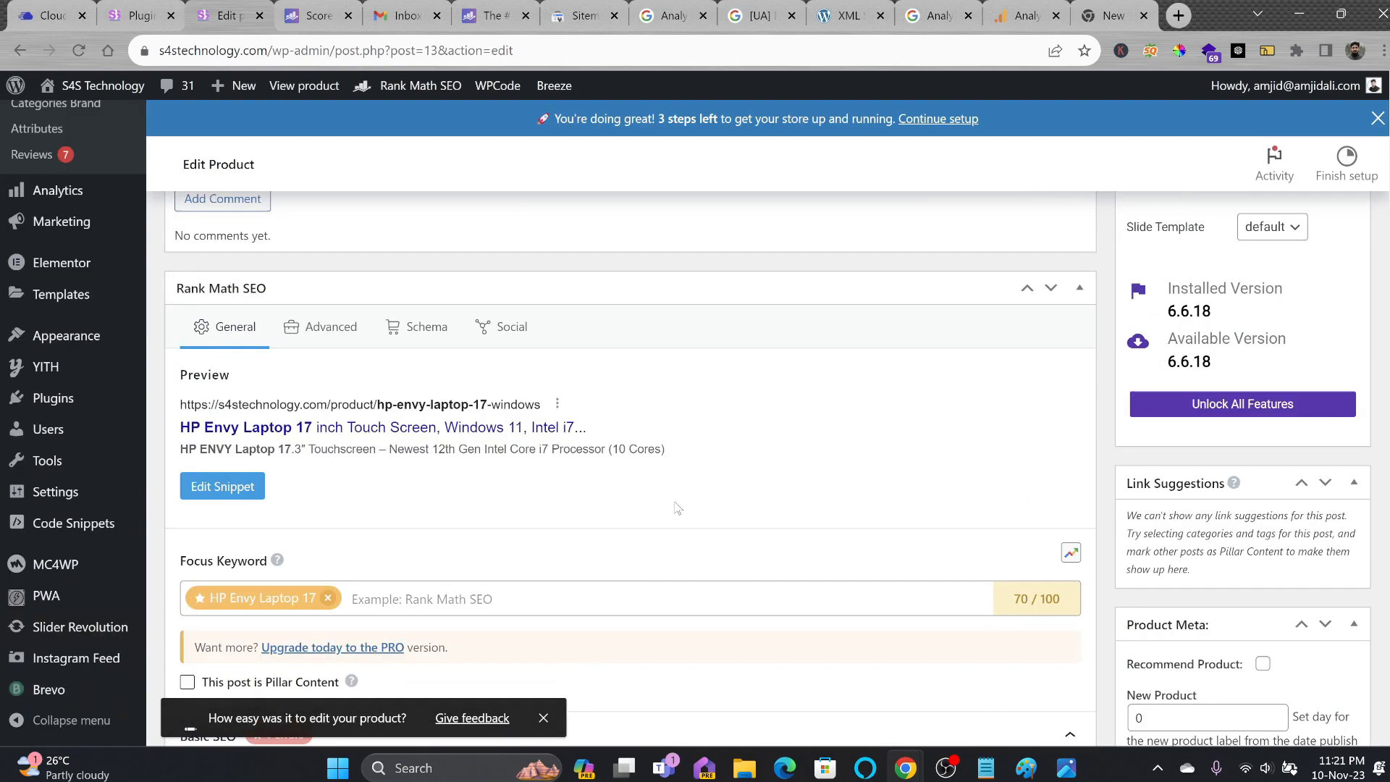
scroll(481, 456, up, 15)
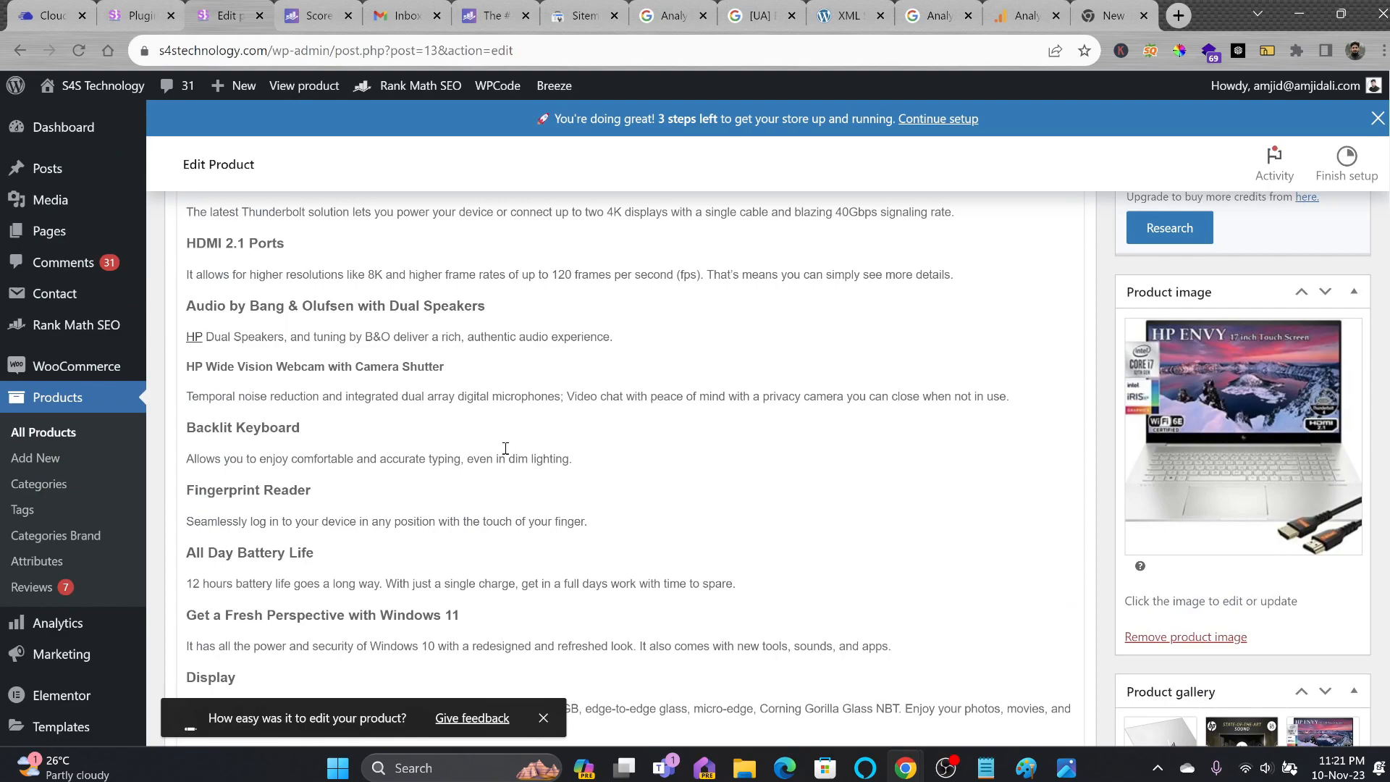
scroll(716, 536, down, 9)
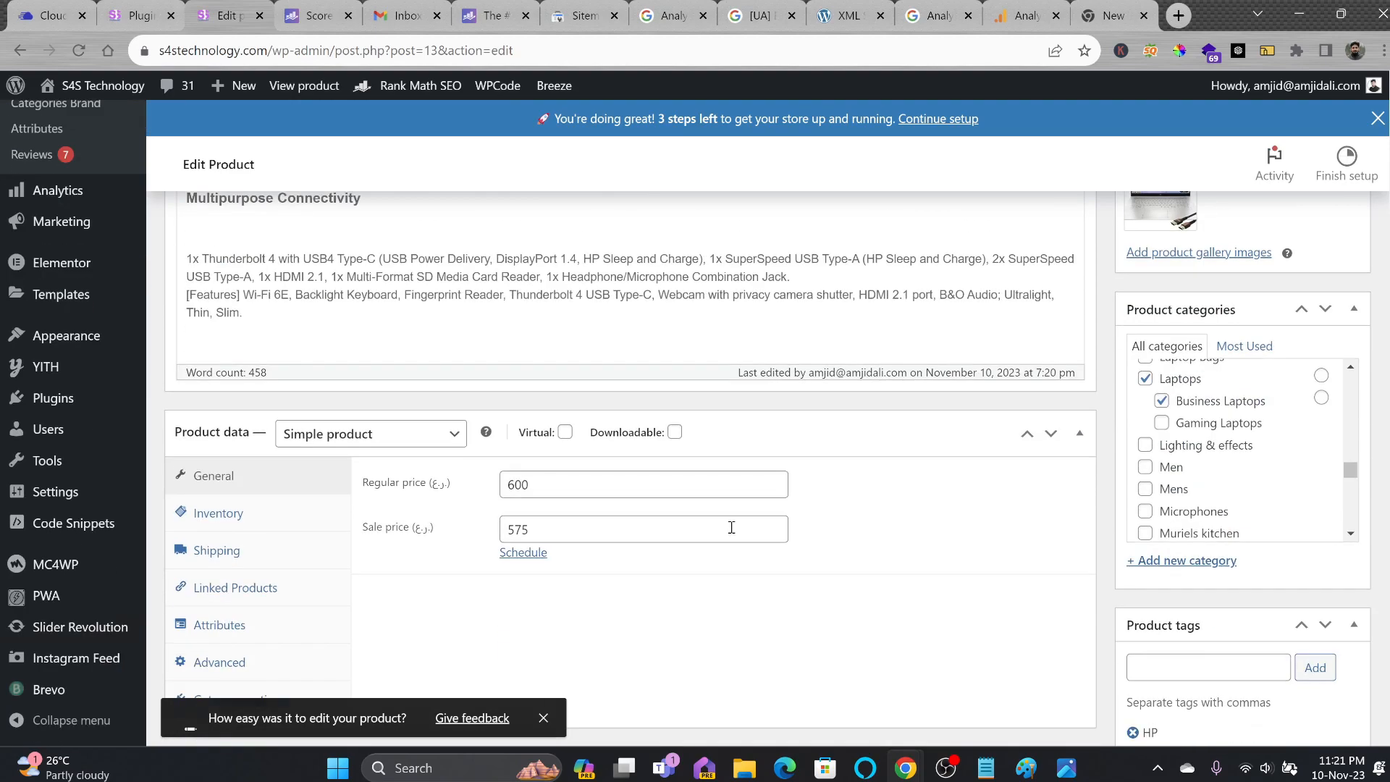
scroll(732, 527, up, 4)
scroll(731, 527, up, 12)
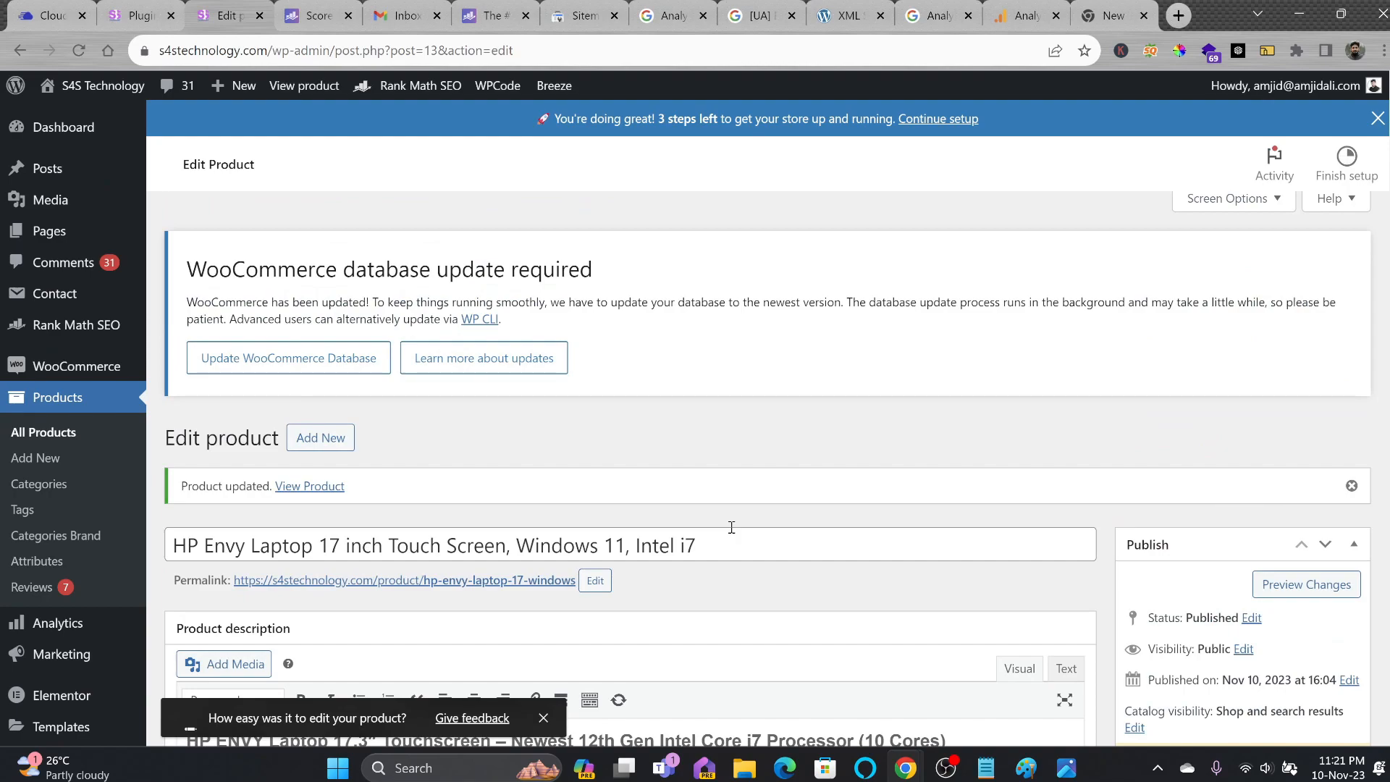
scroll(732, 527, down, 20)
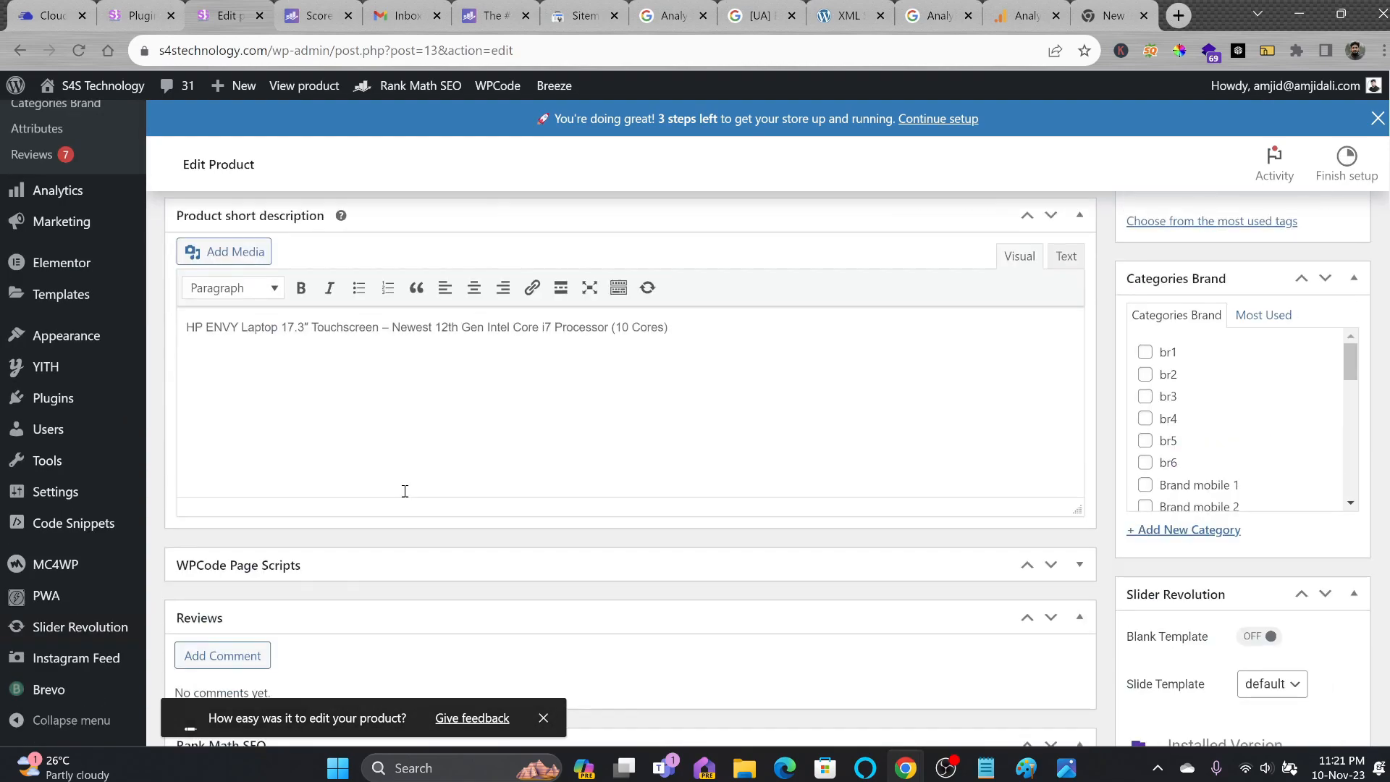
scroll(405, 491, down, 8)
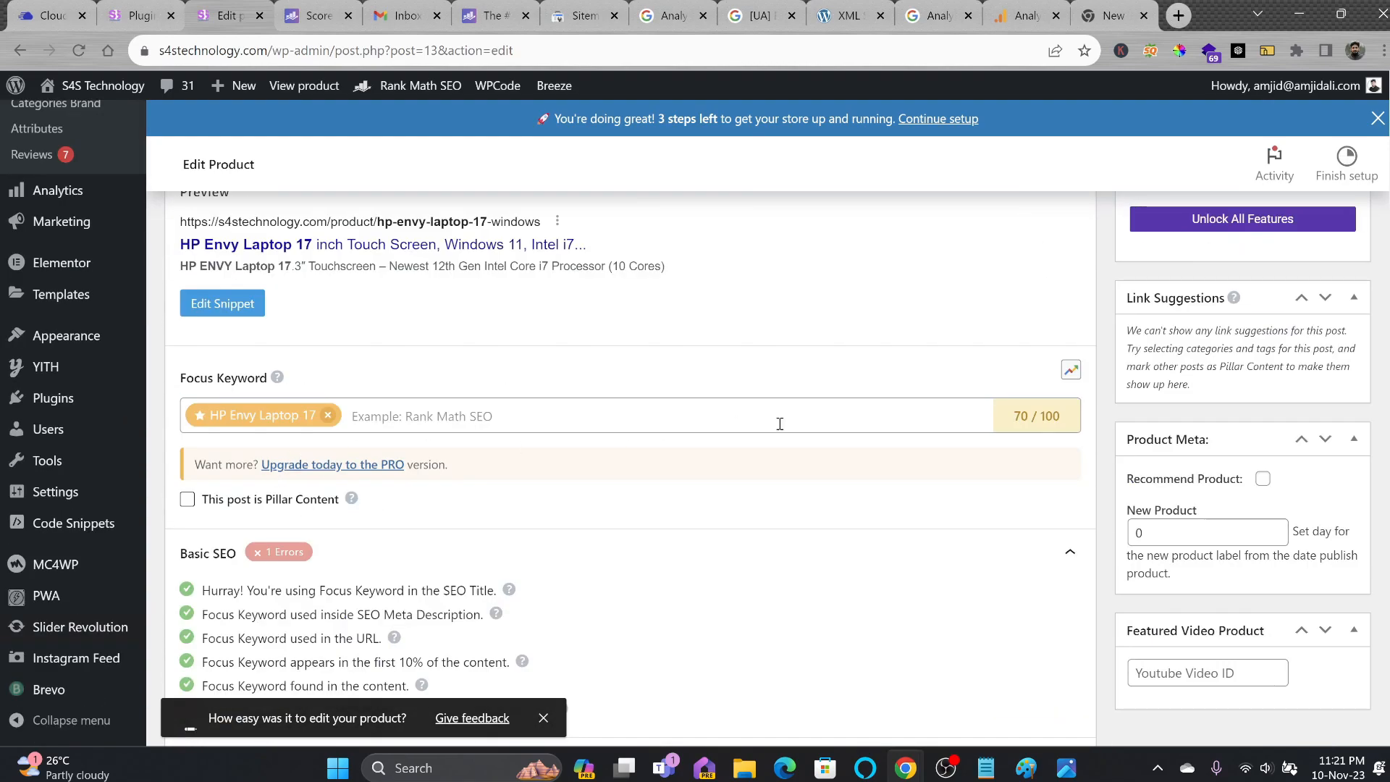
scroll(780, 424, down, 4)
scroll(246, 335, up, 3)
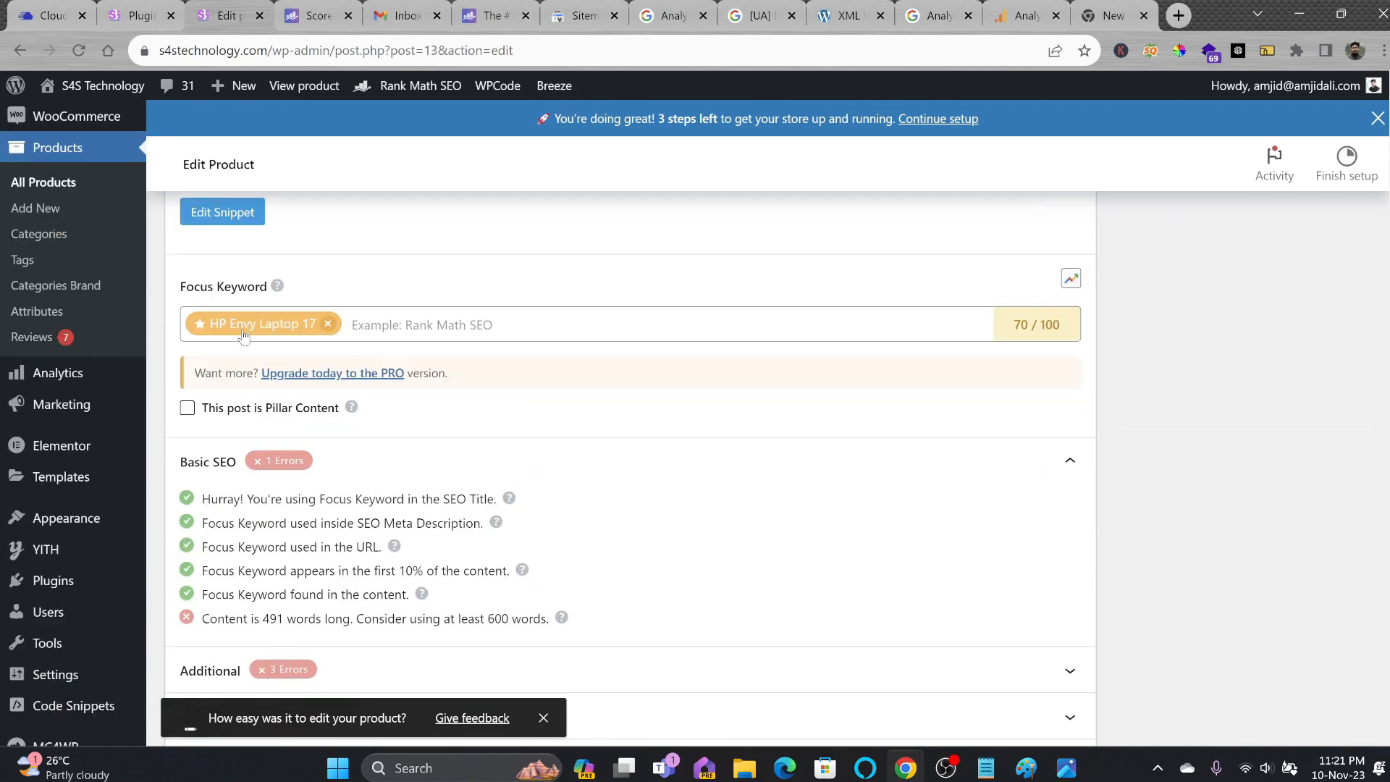
scroll(241, 404, down, 3)
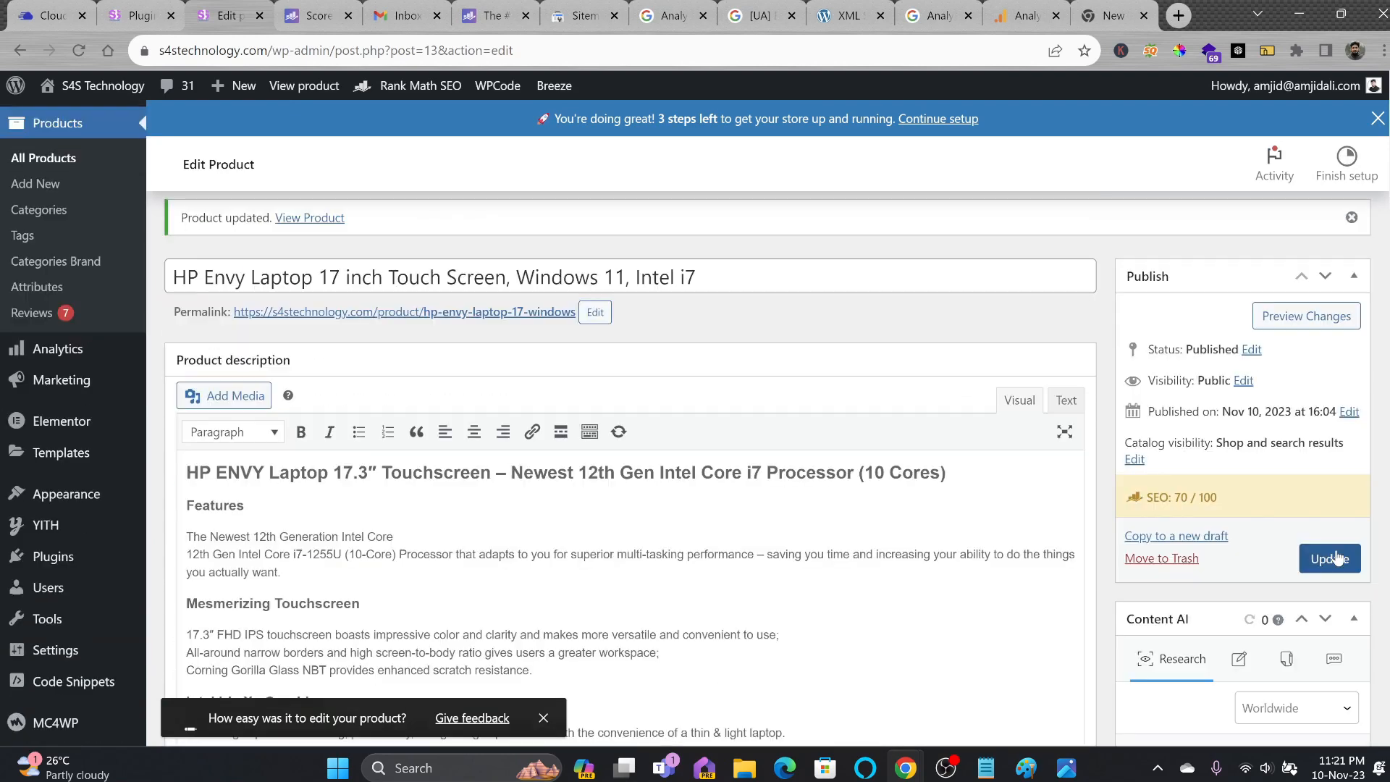
click(1337, 559)
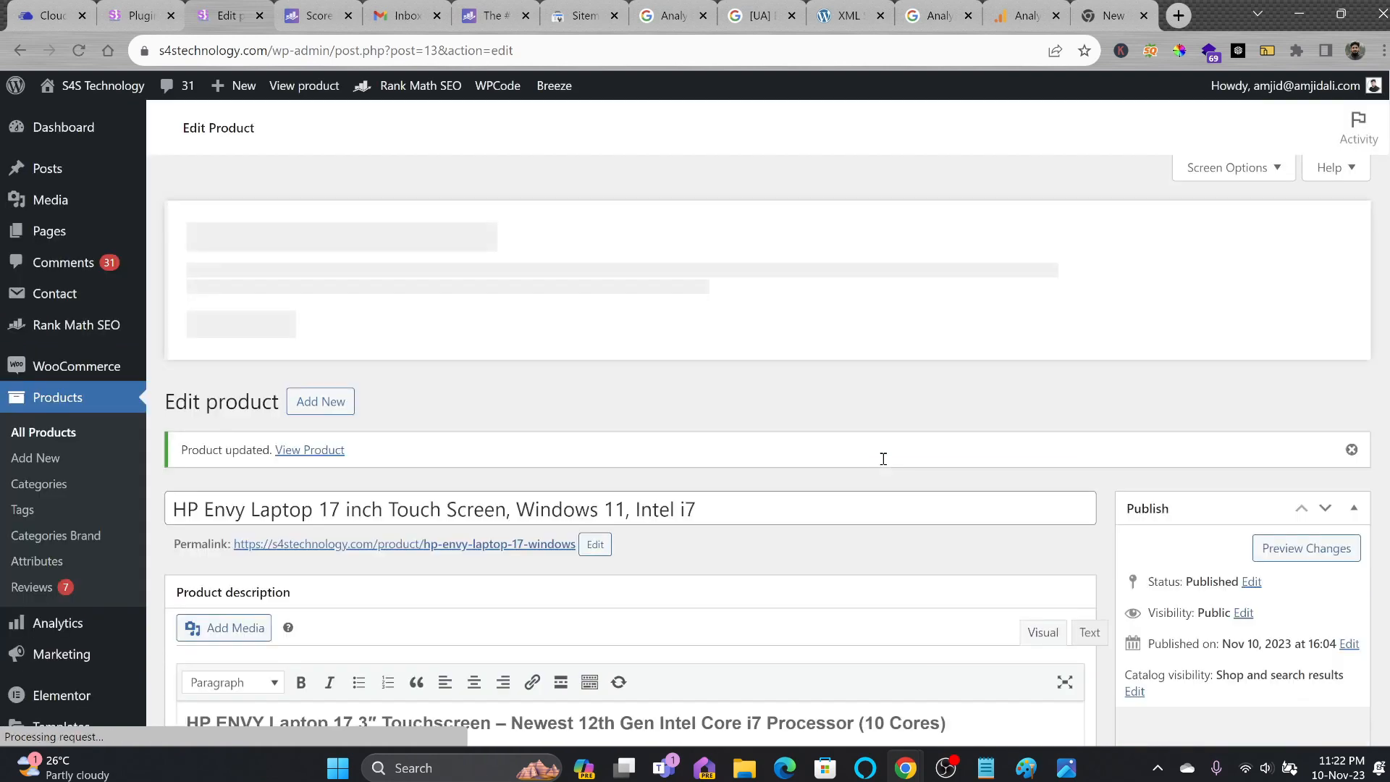
Open Rank Math Analytics and look through the Site Analytics and Rank Tracker reports.
mouse_move(71, 327)
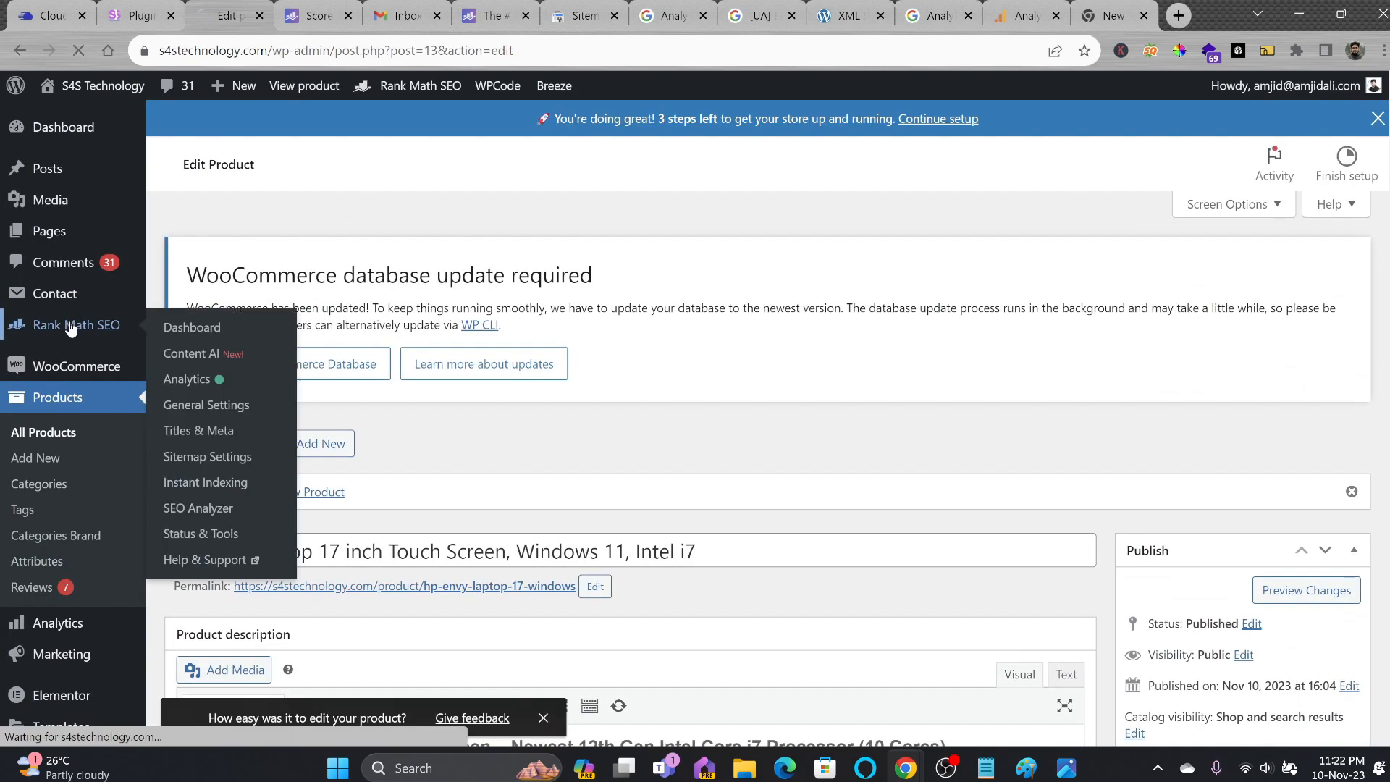
click(187, 327)
click(38, 414)
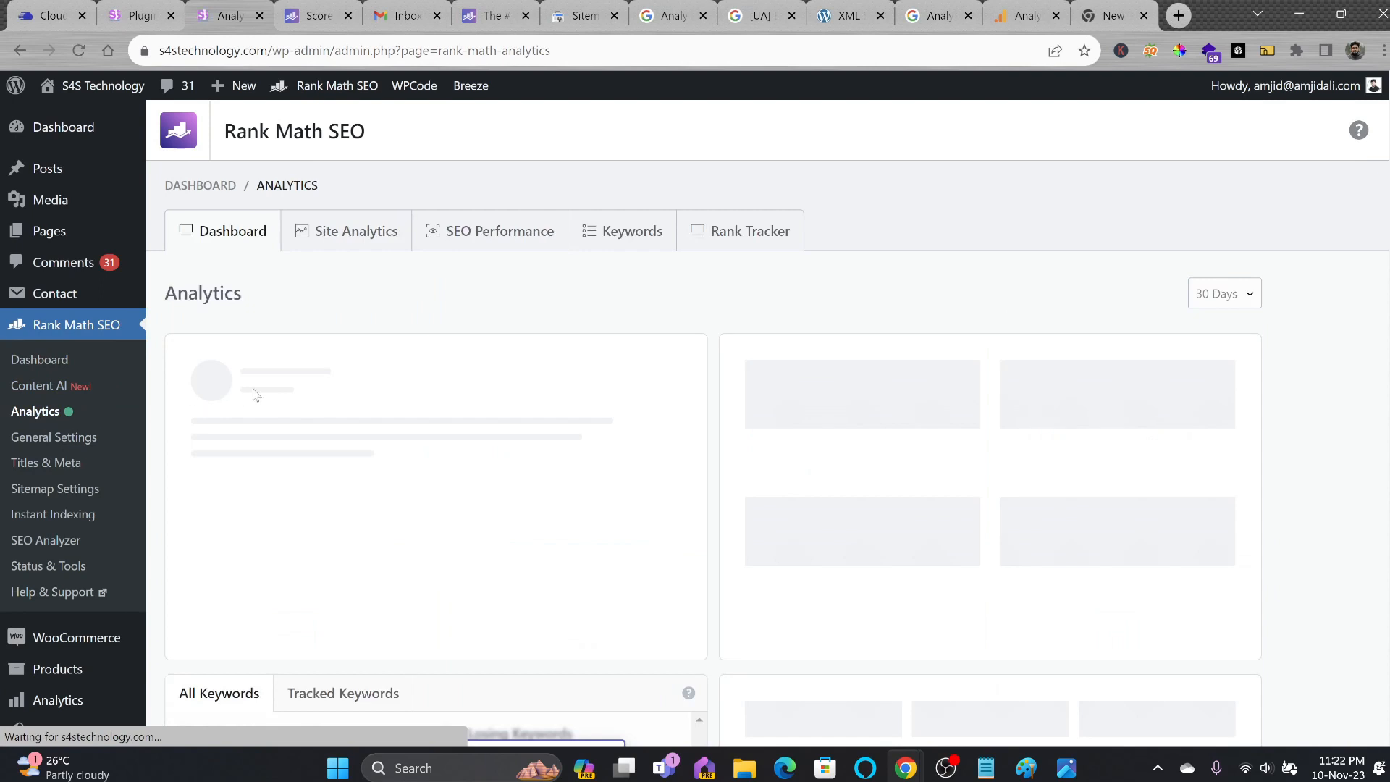
click(350, 245)
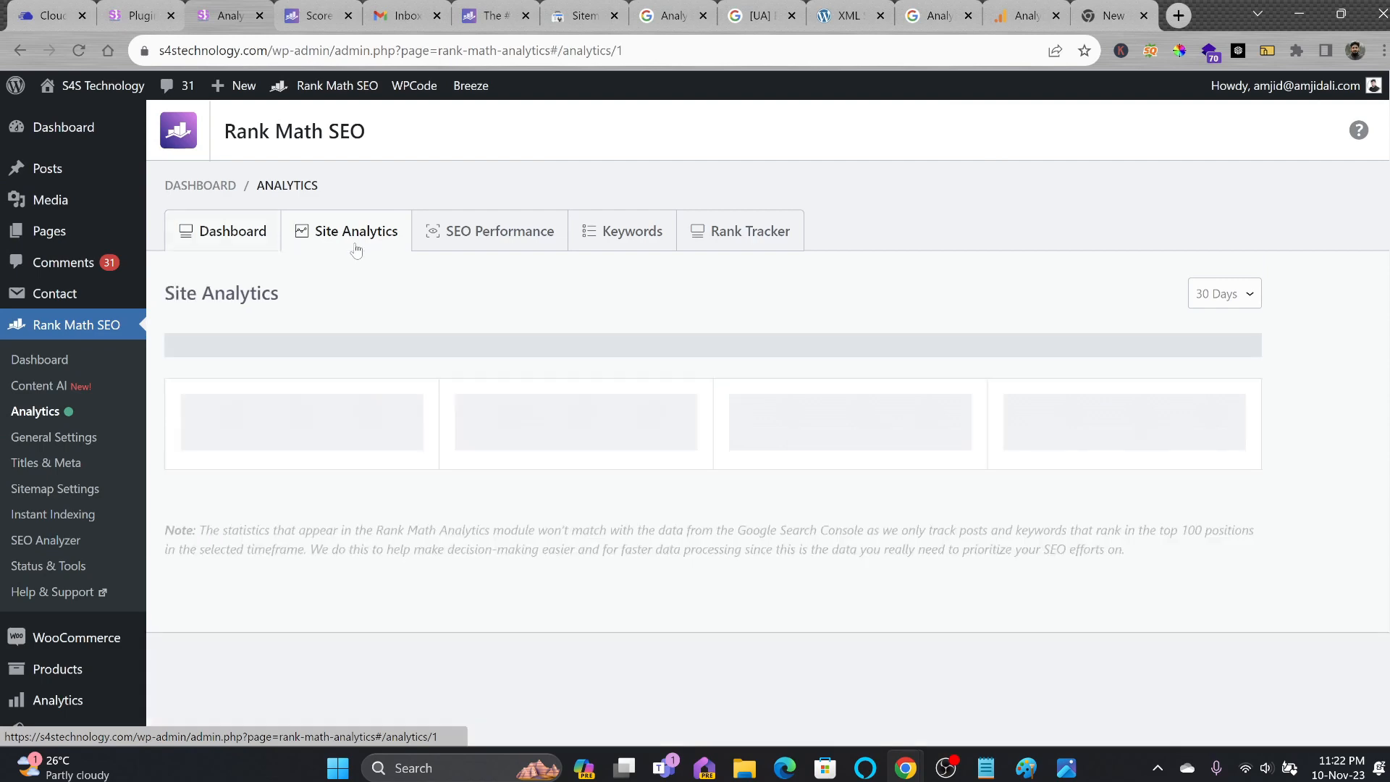
click(746, 231)
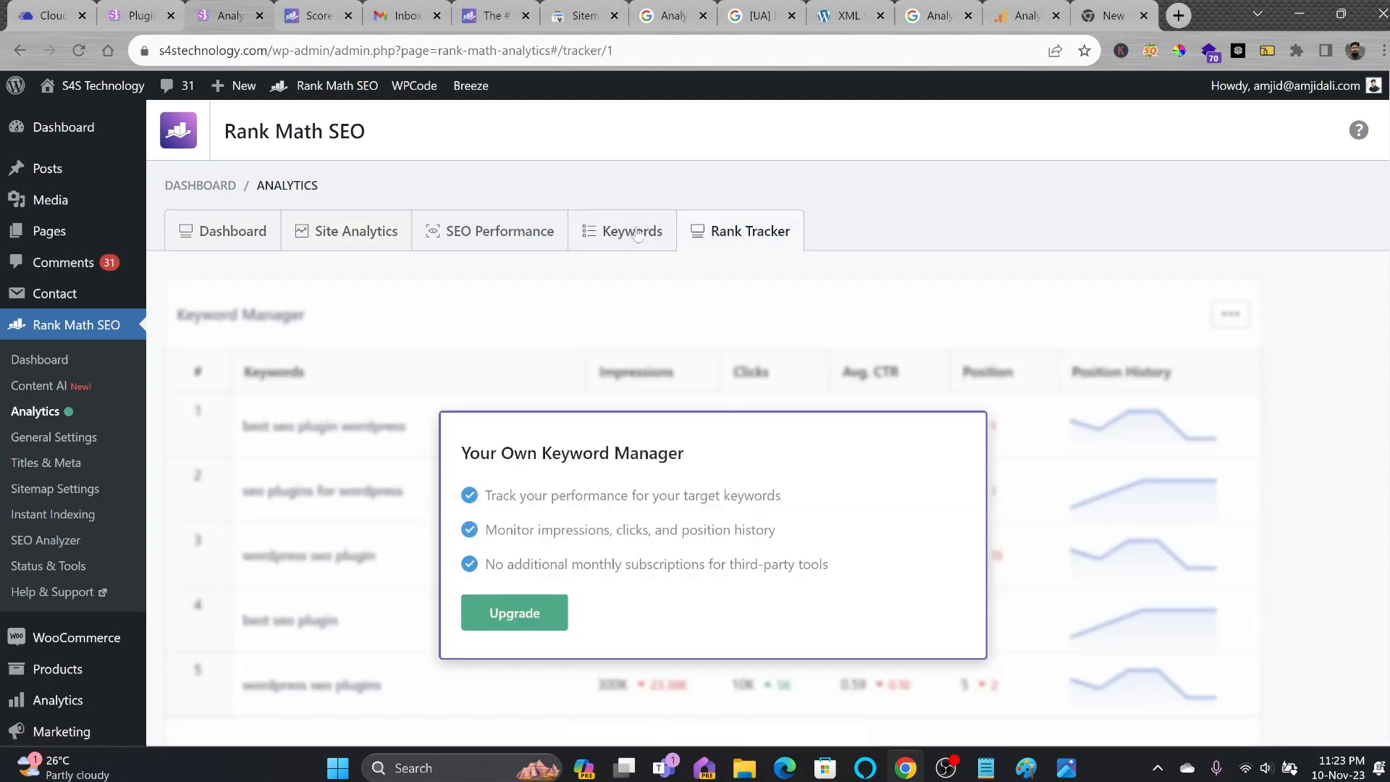
Limit the SEO Performance report to the last 7 Days and scroll through it.
click(448, 243)
click(1223, 293)
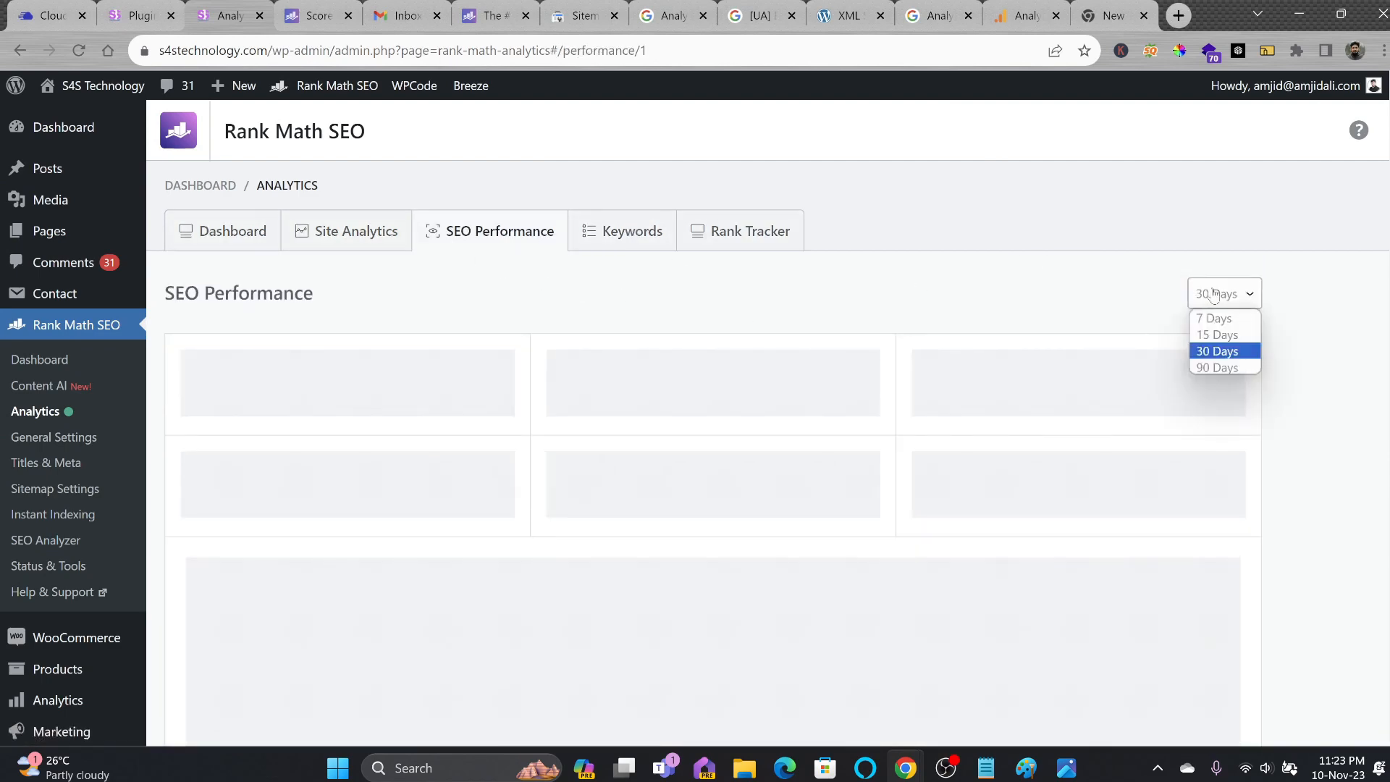
click(1209, 314)
scroll(599, 335, down, 8)
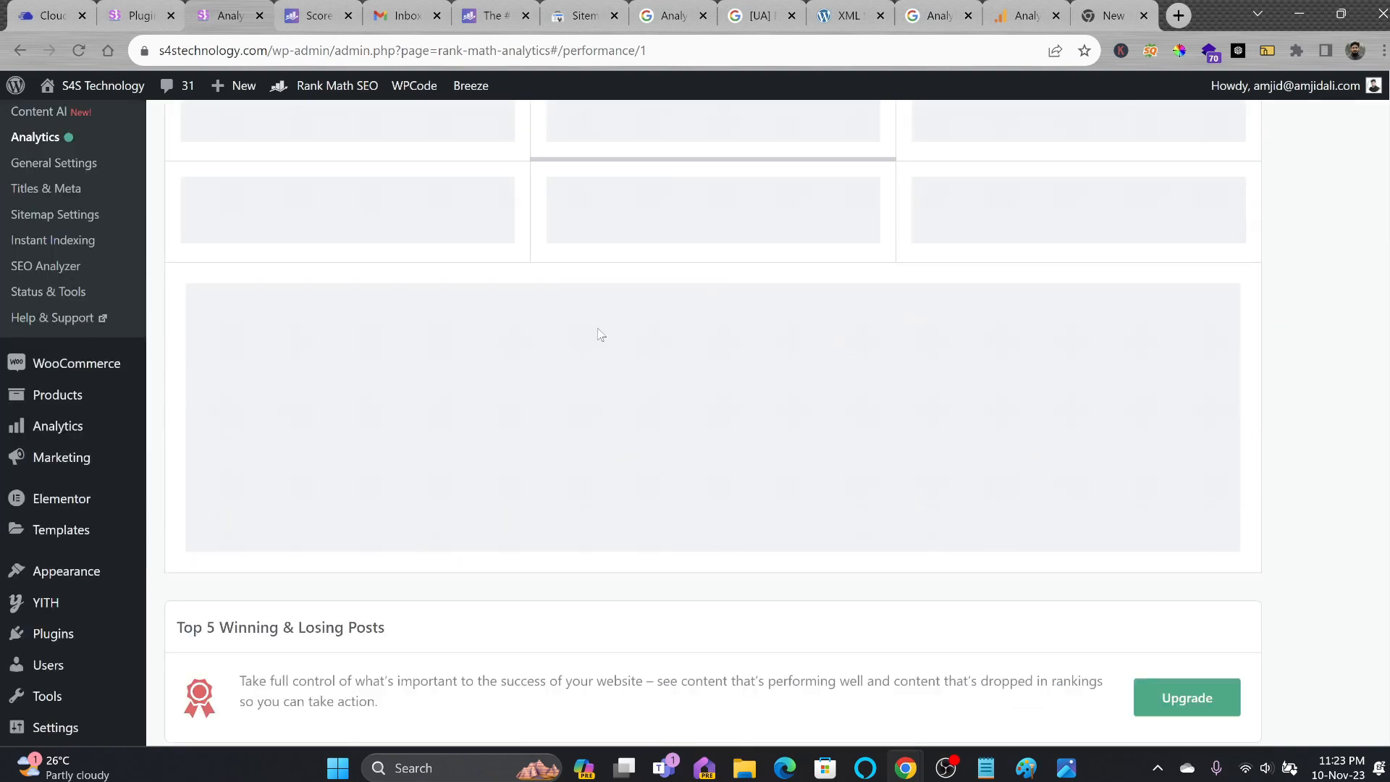
scroll(599, 335, up, 8)
scroll(597, 336, down, 10)
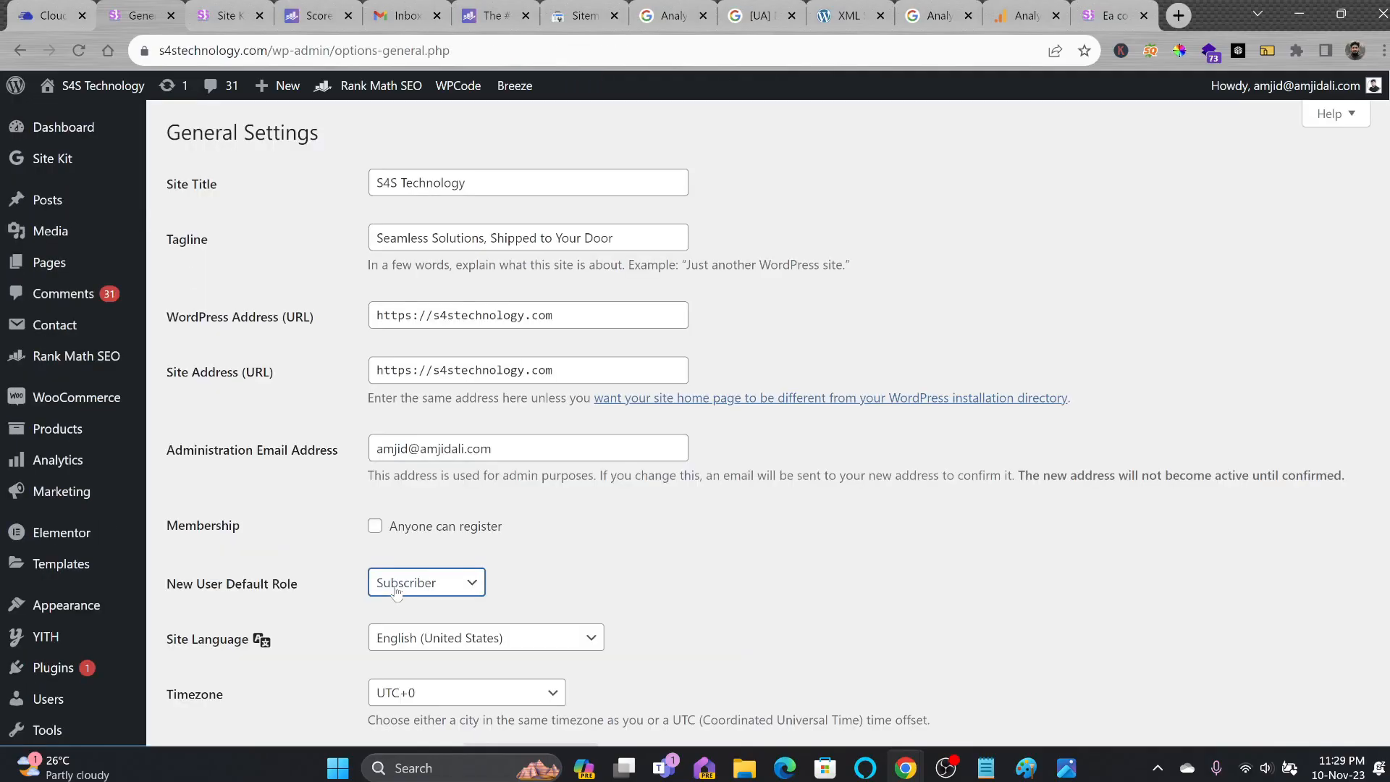
Make Customer the default new-user role, set the timezone to UTC+4, then open Reading Settings.
click(396, 592)
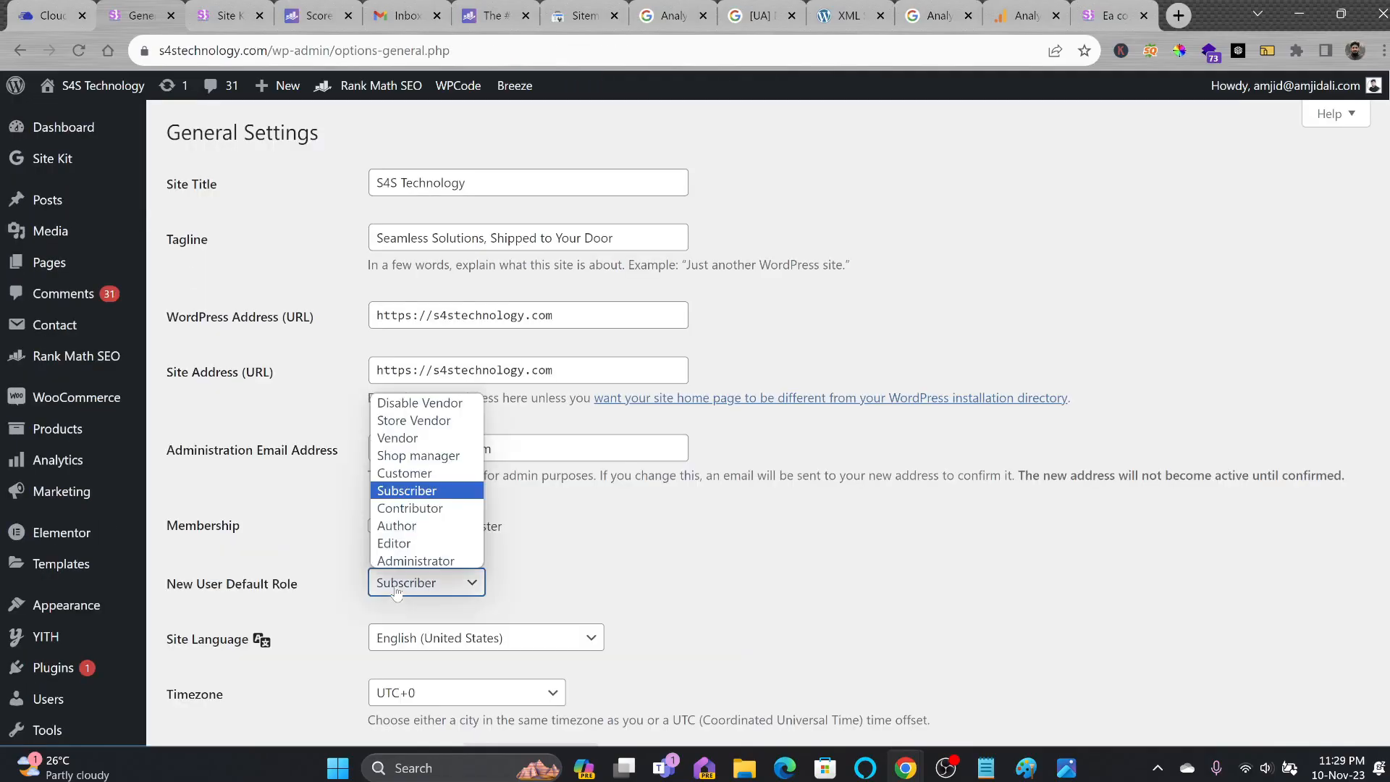
click(410, 475)
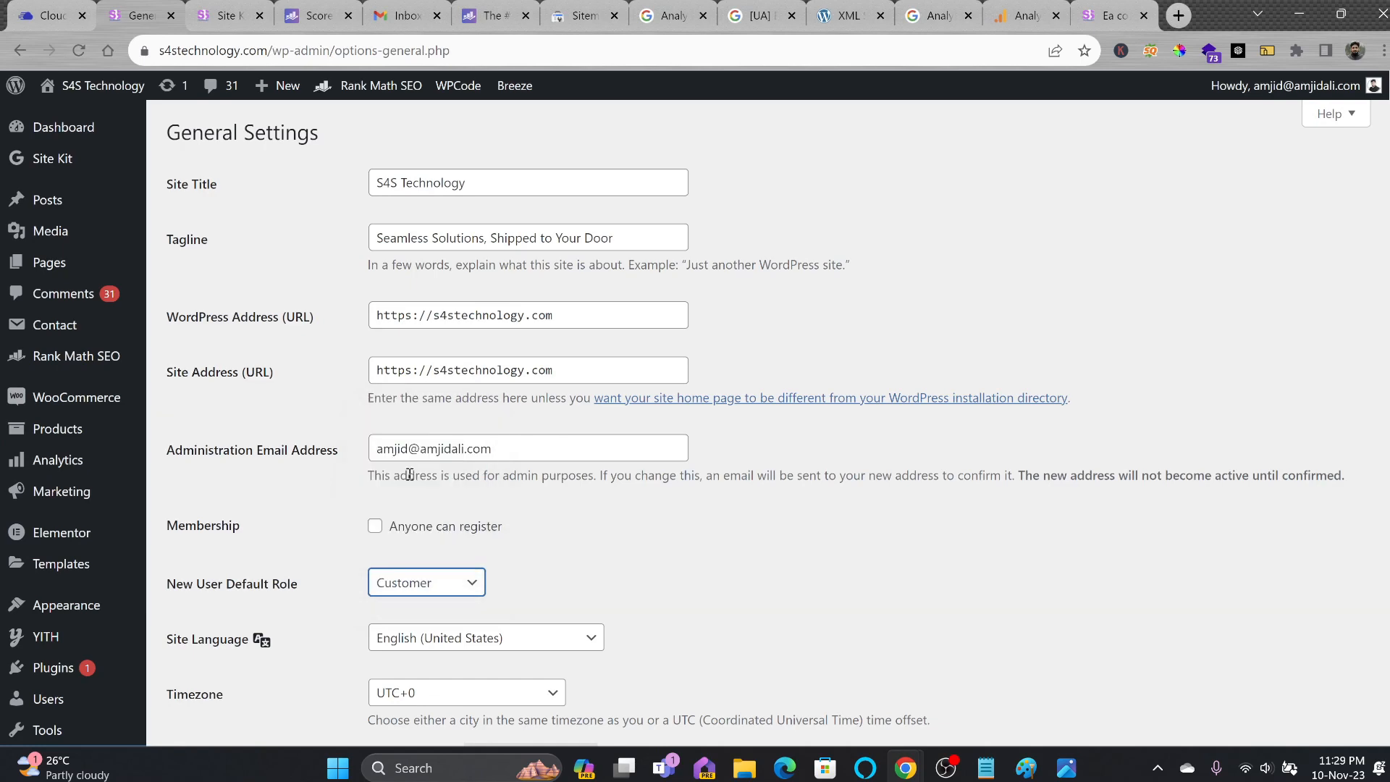
scroll(515, 554, down, 2)
click(411, 513)
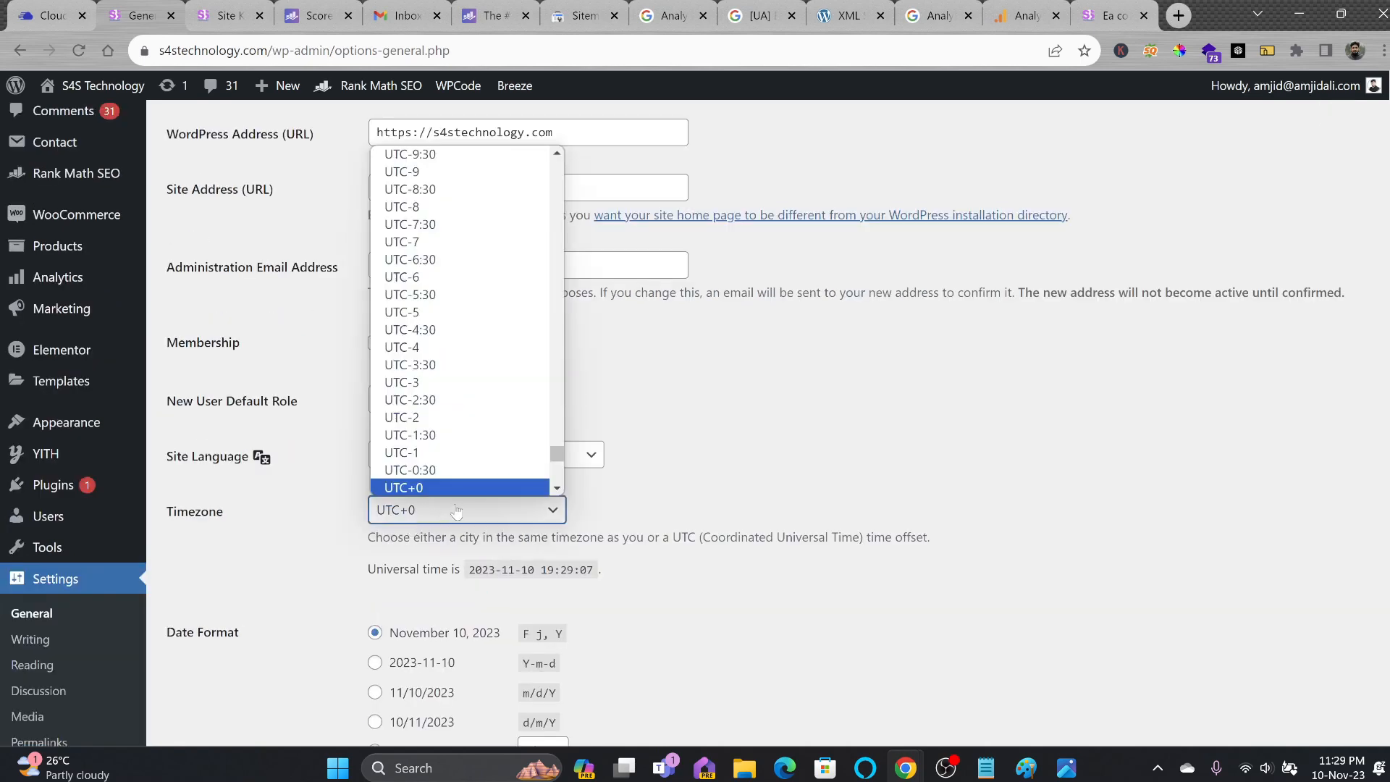
scroll(458, 364, down, 4)
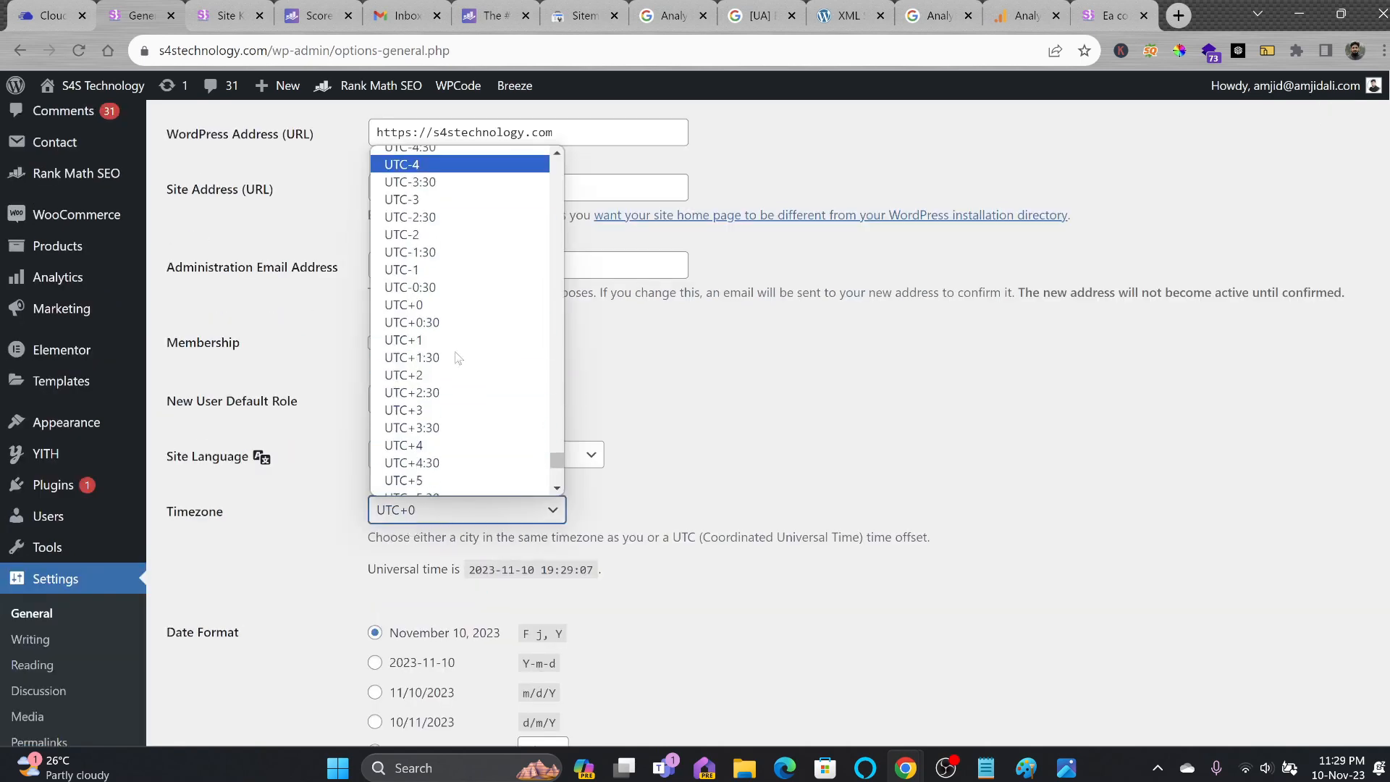
click(420, 165)
scroll(551, 476, down, 6)
scroll(462, 335, up, 5)
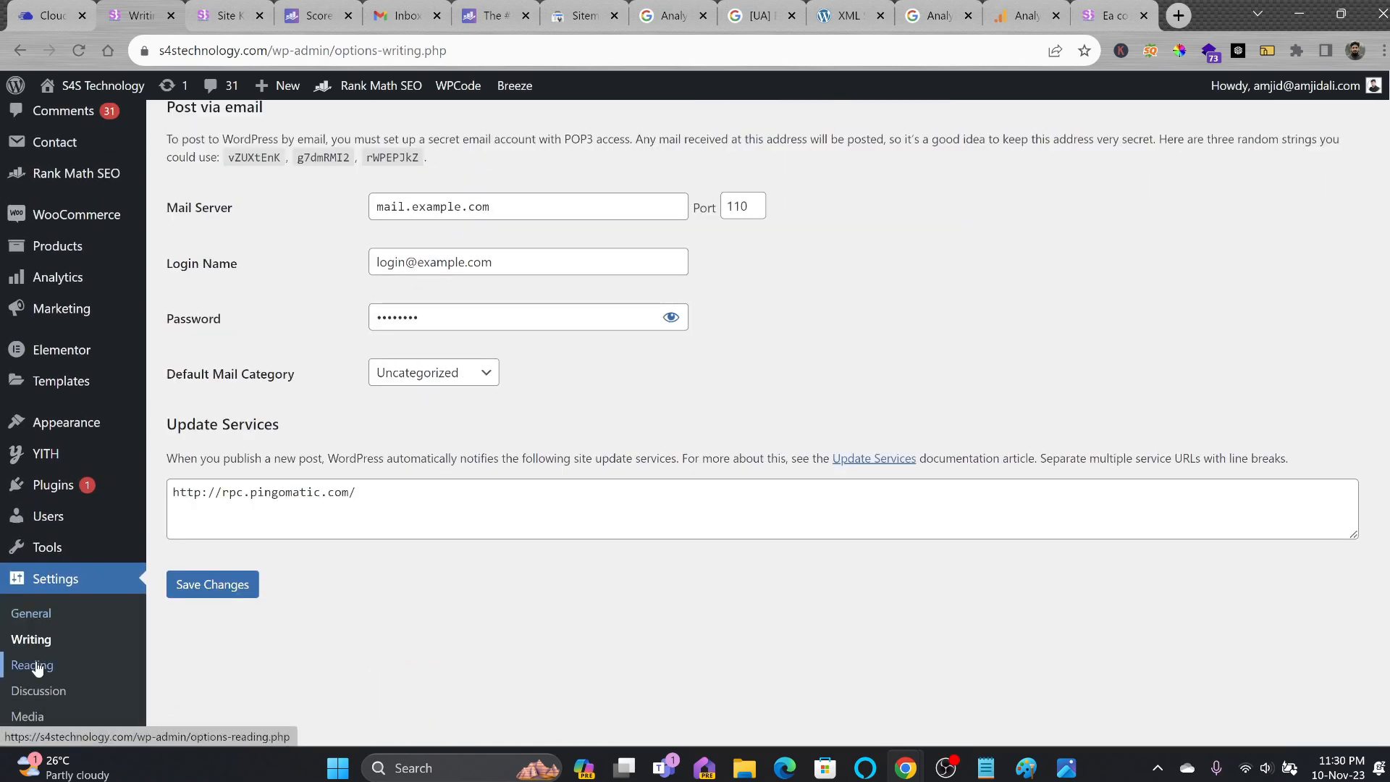
click(34, 665)
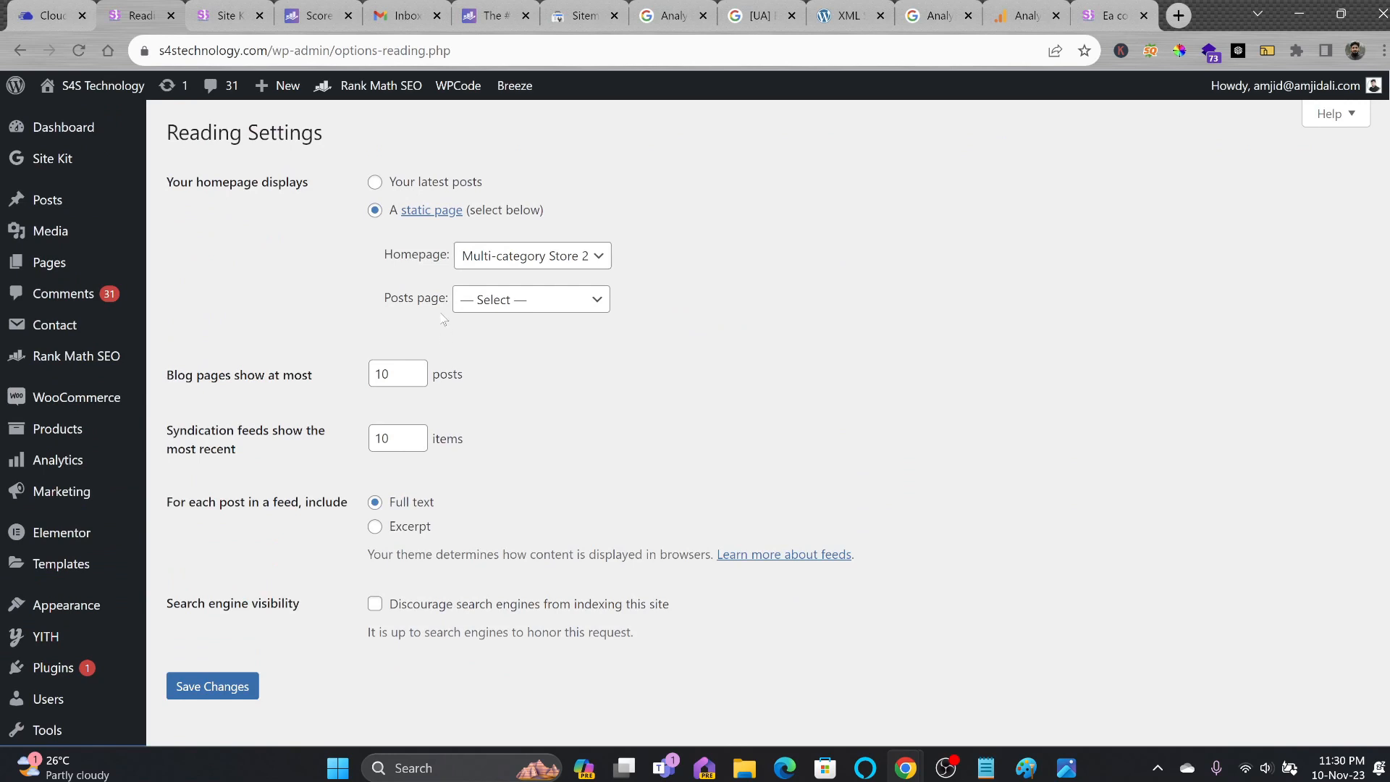
Keep Multi-category Store 2 as the static homepage and check it on the live storefront.
click(557, 268)
click(576, 266)
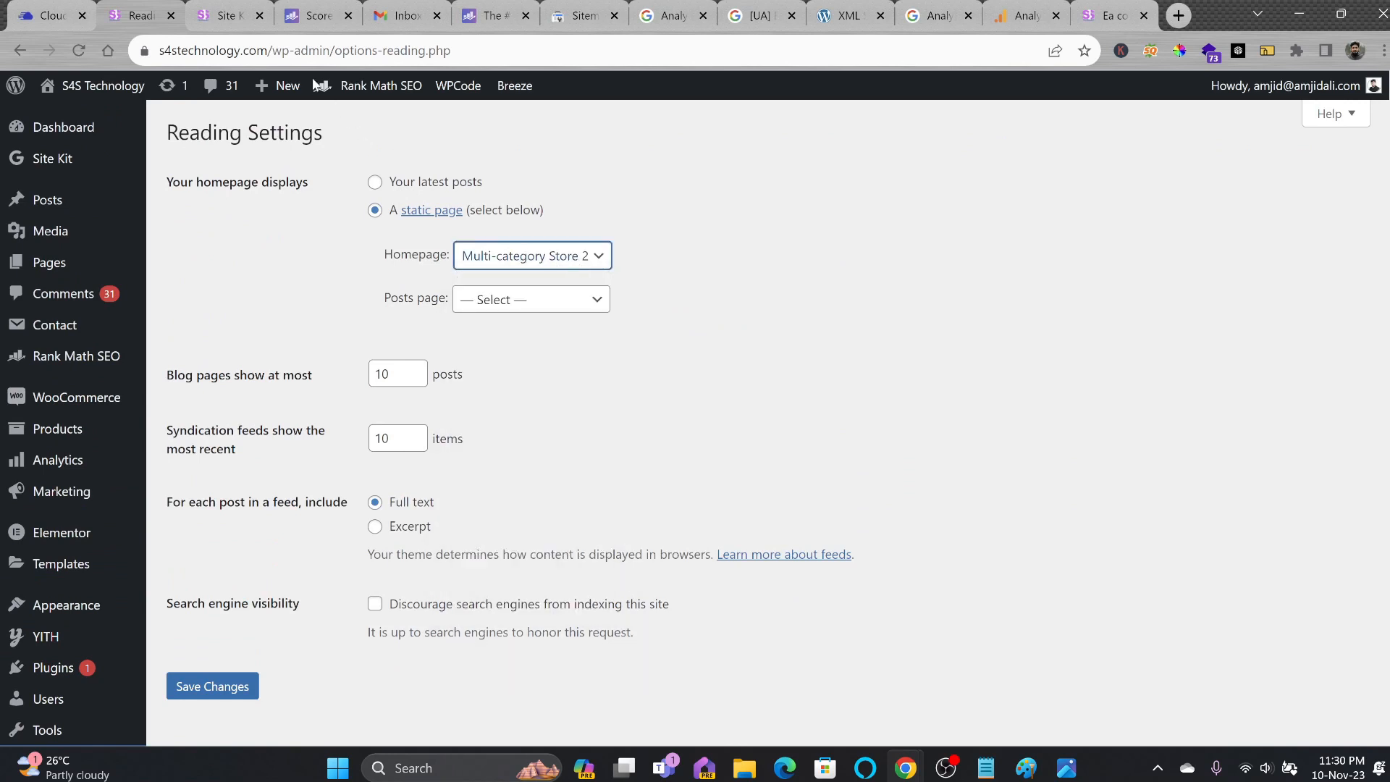
click(239, 16)
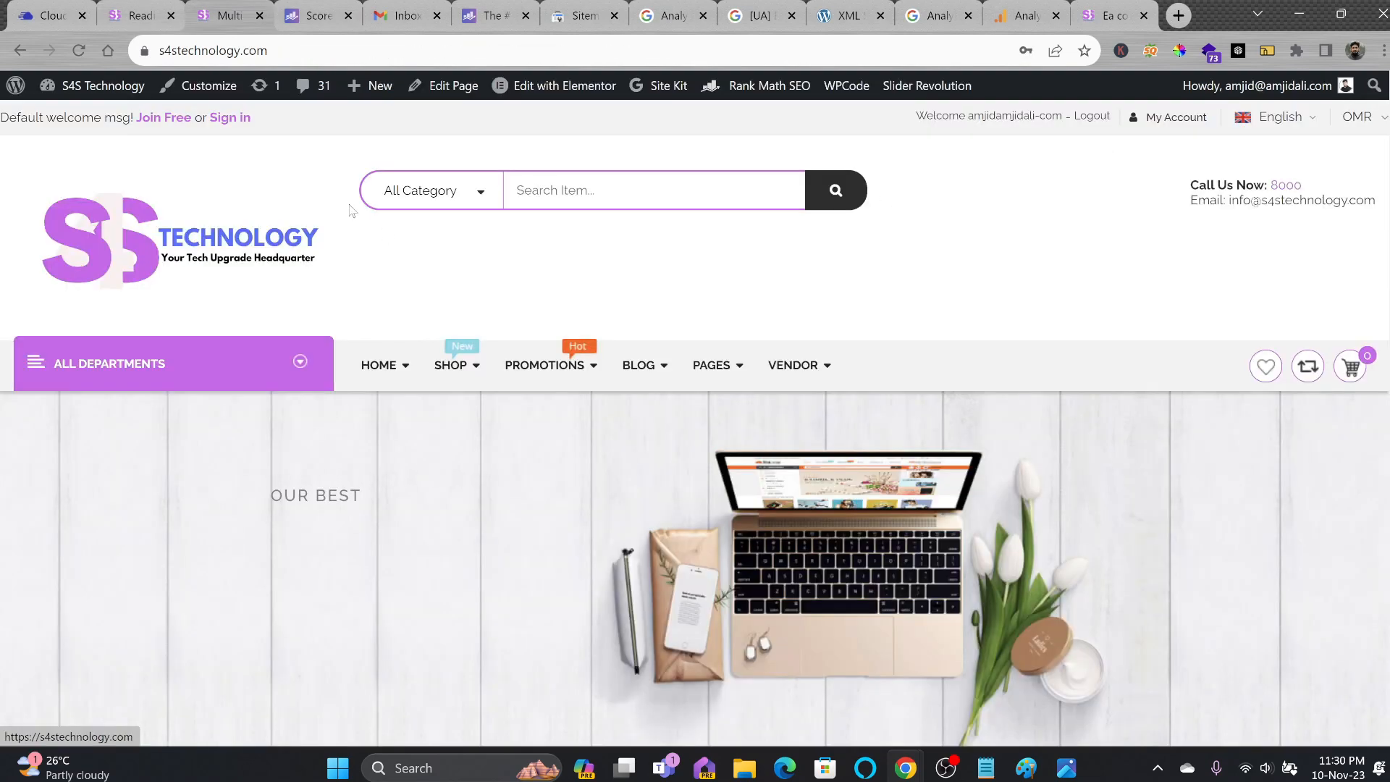
scroll(564, 396, down, 5)
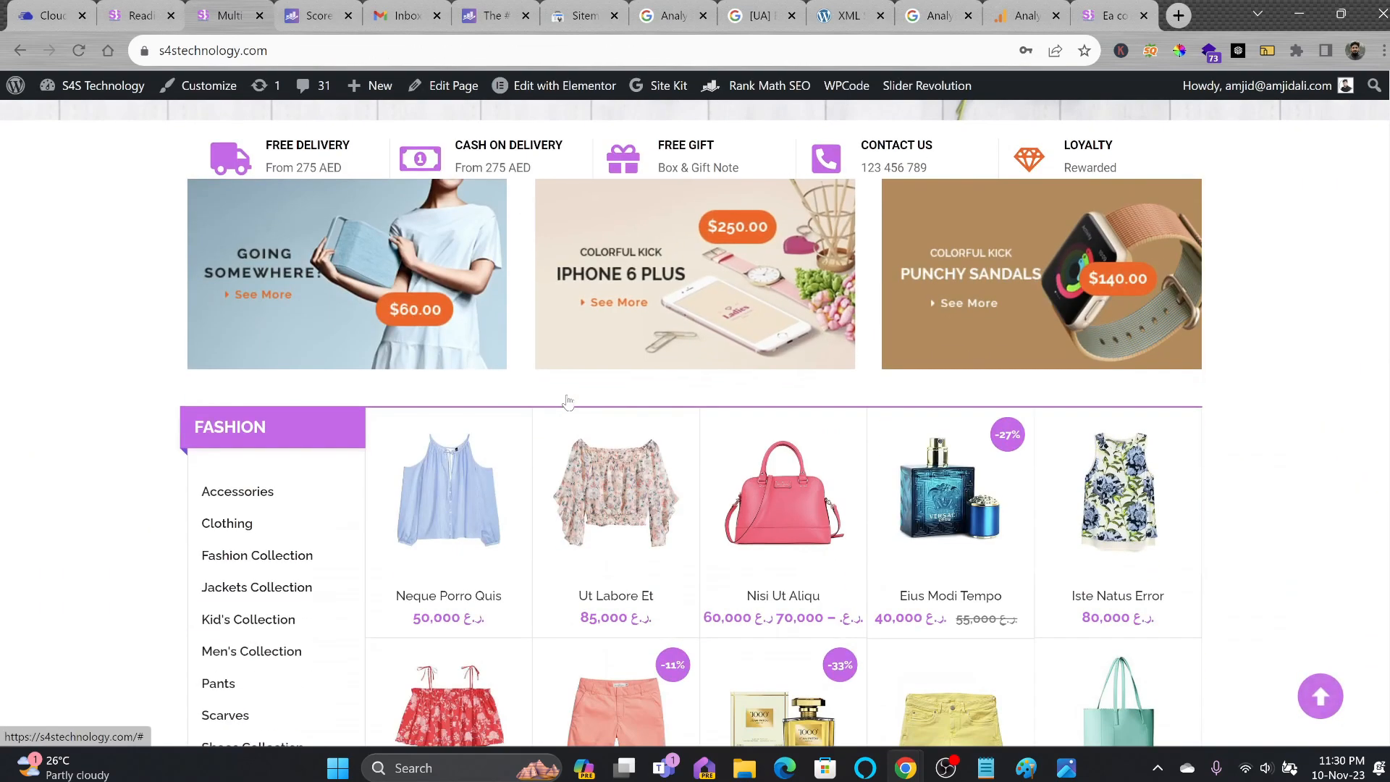
click(124, 7)
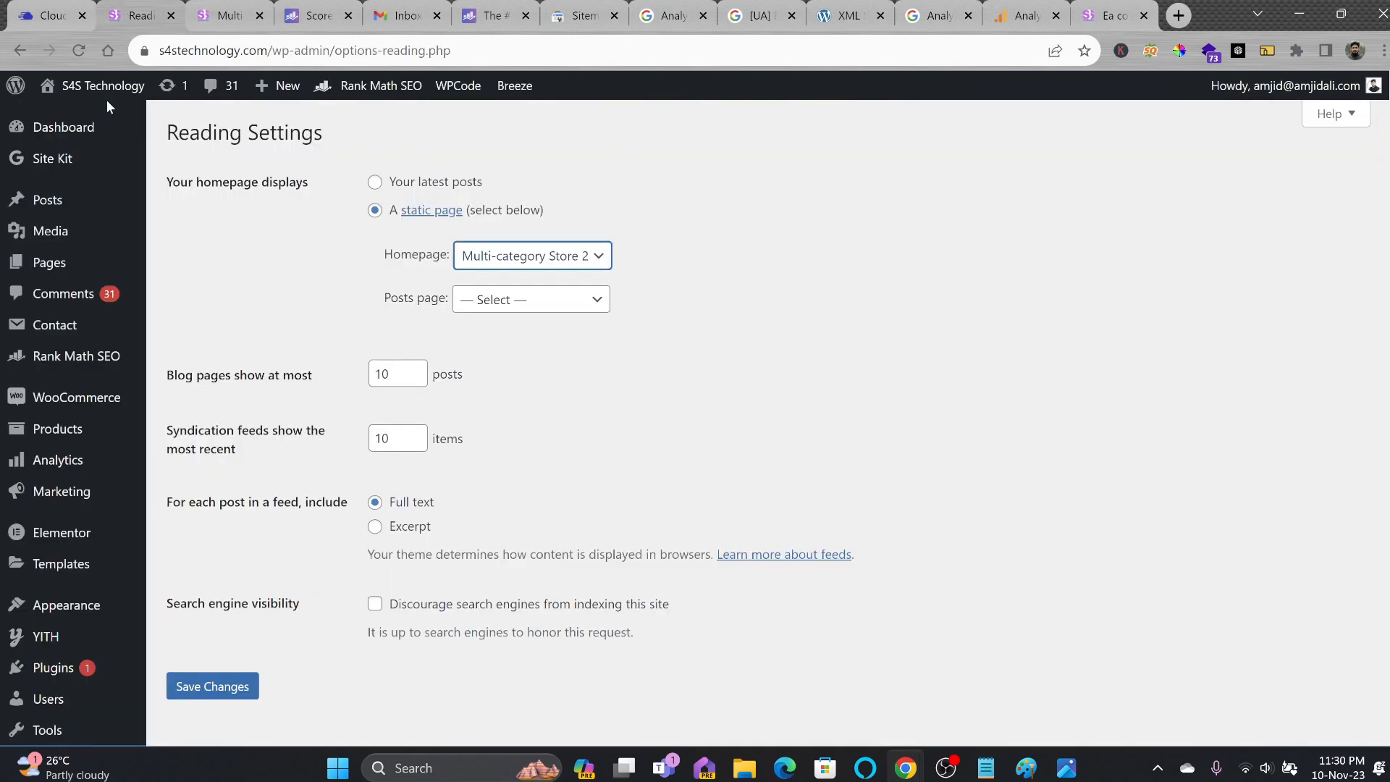
Search the Pages list for "home".
click(49, 263)
scroll(275, 340, down, 4)
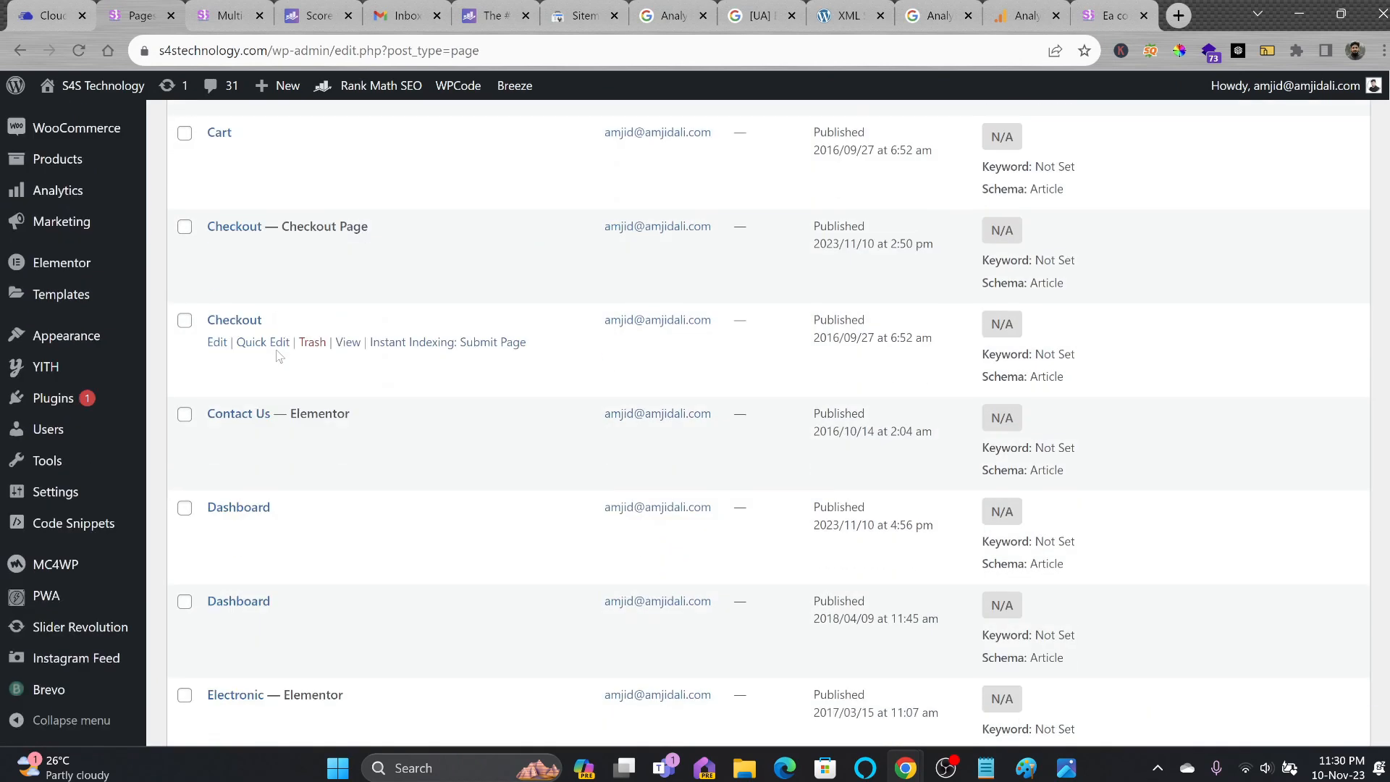
scroll(276, 354, up, 5)
click(1192, 153)
text(home)
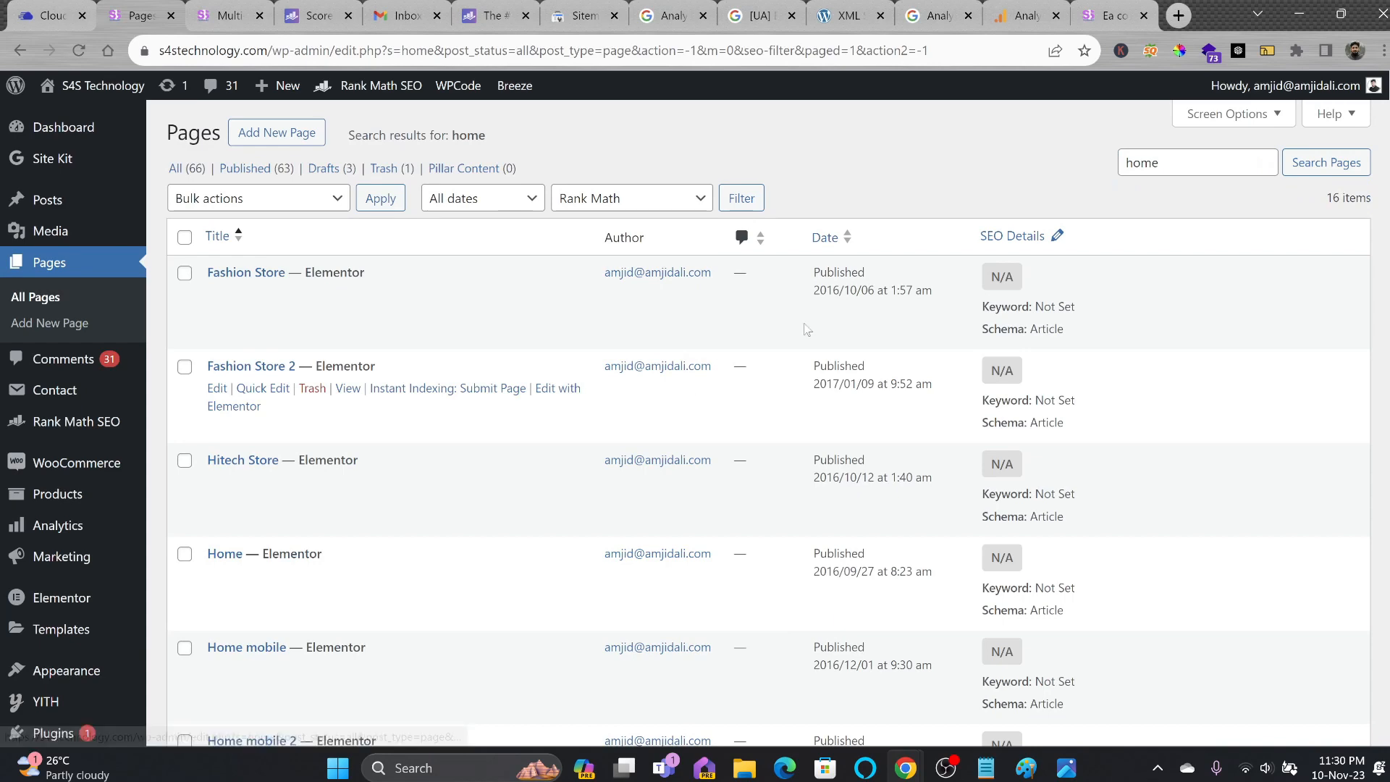
scroll(97, 716, down, 5)
scroll(93, 656, down, 3)
scroll(69, 529, up, 5)
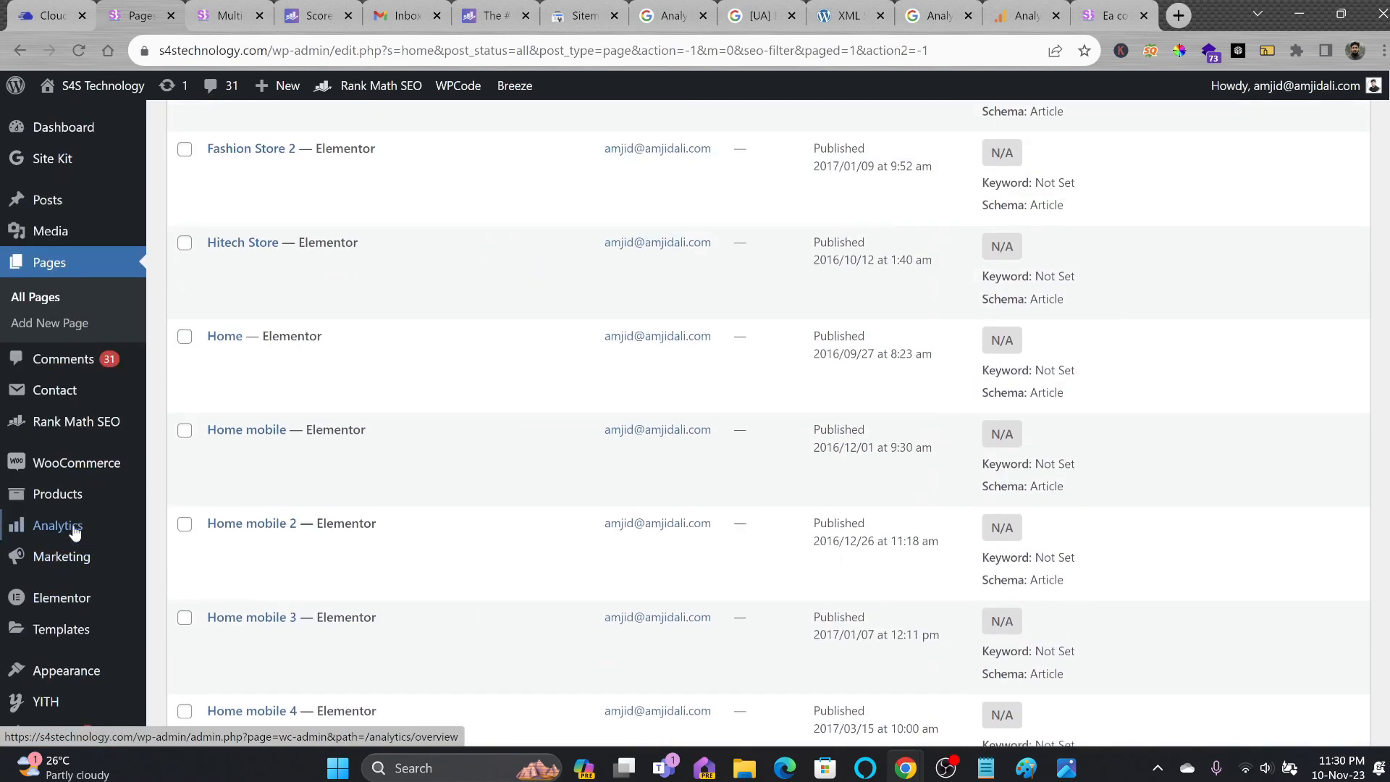
Open the Tools > Site Health status page.
mouse_move(70, 517)
scroll(70, 517, down, 5)
click(190, 537)
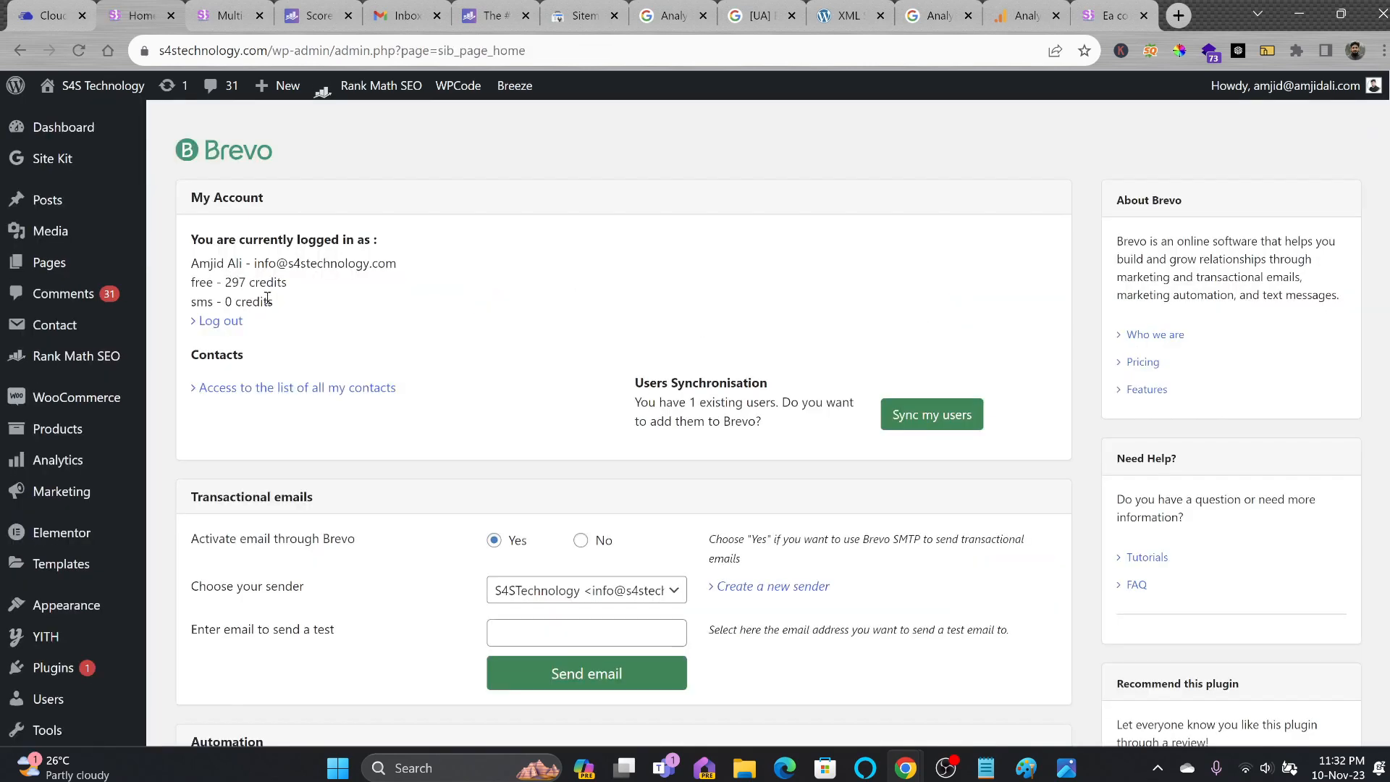
Reload the storefront homepage, then open the Brevo account dashboard in the Brevo tab.
scroll(281, 316, down, 5)
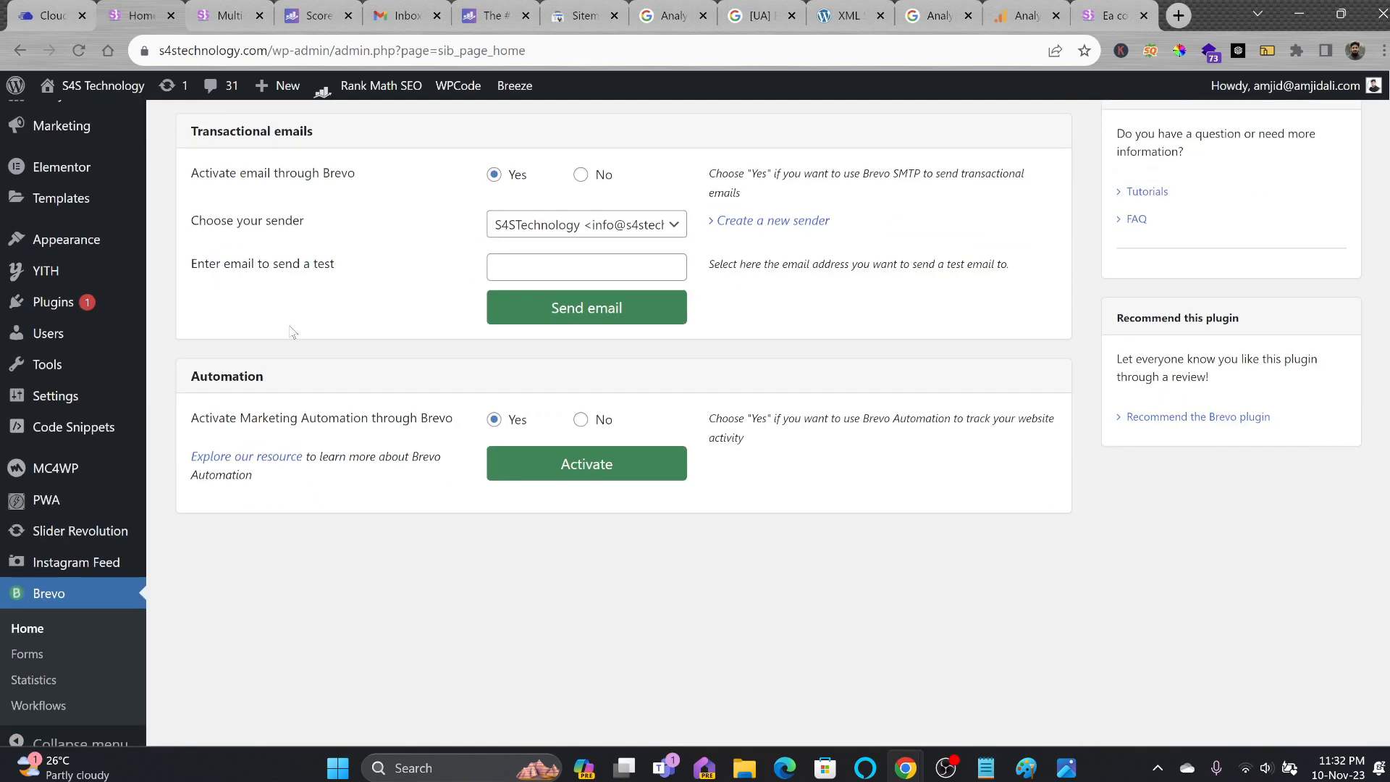
scroll(298, 341, up, 5)
click(221, 18)
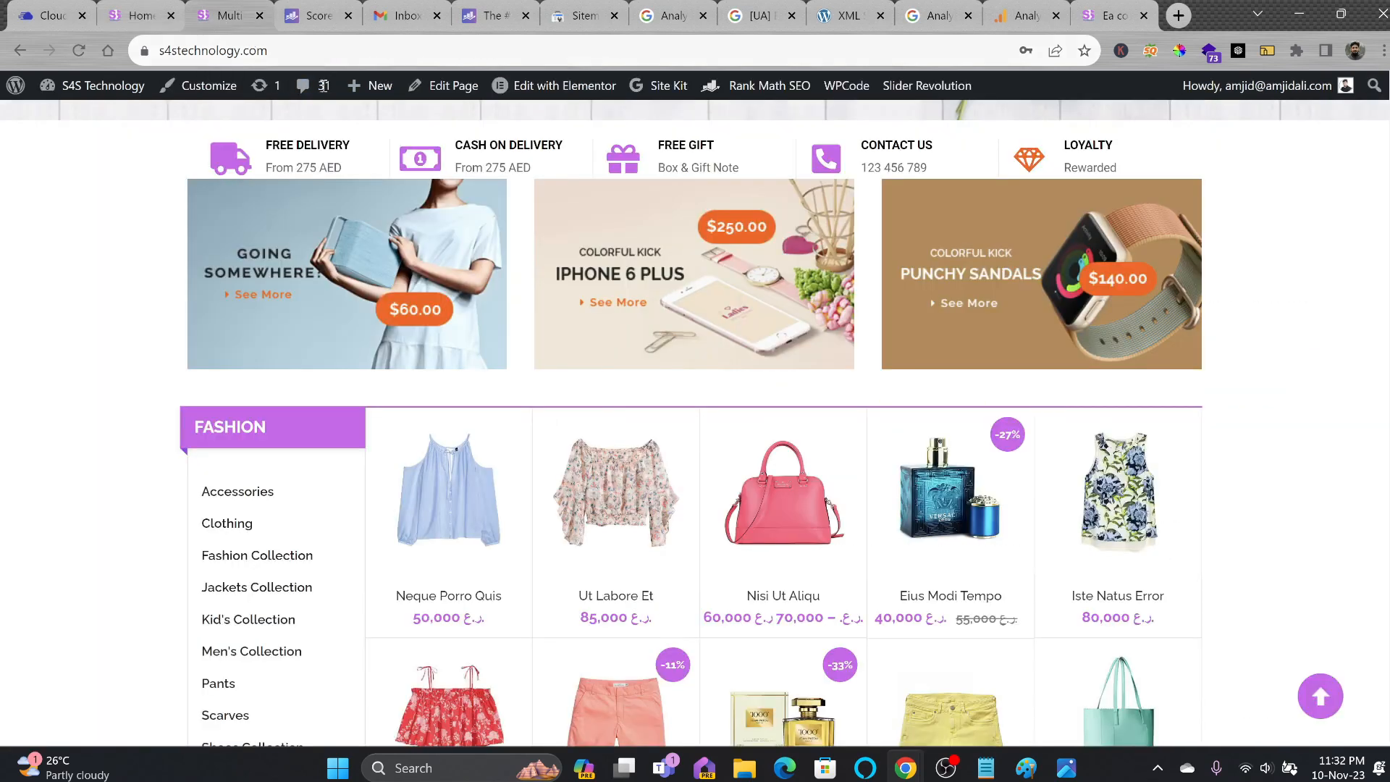
click(308, 60)
key(Return)
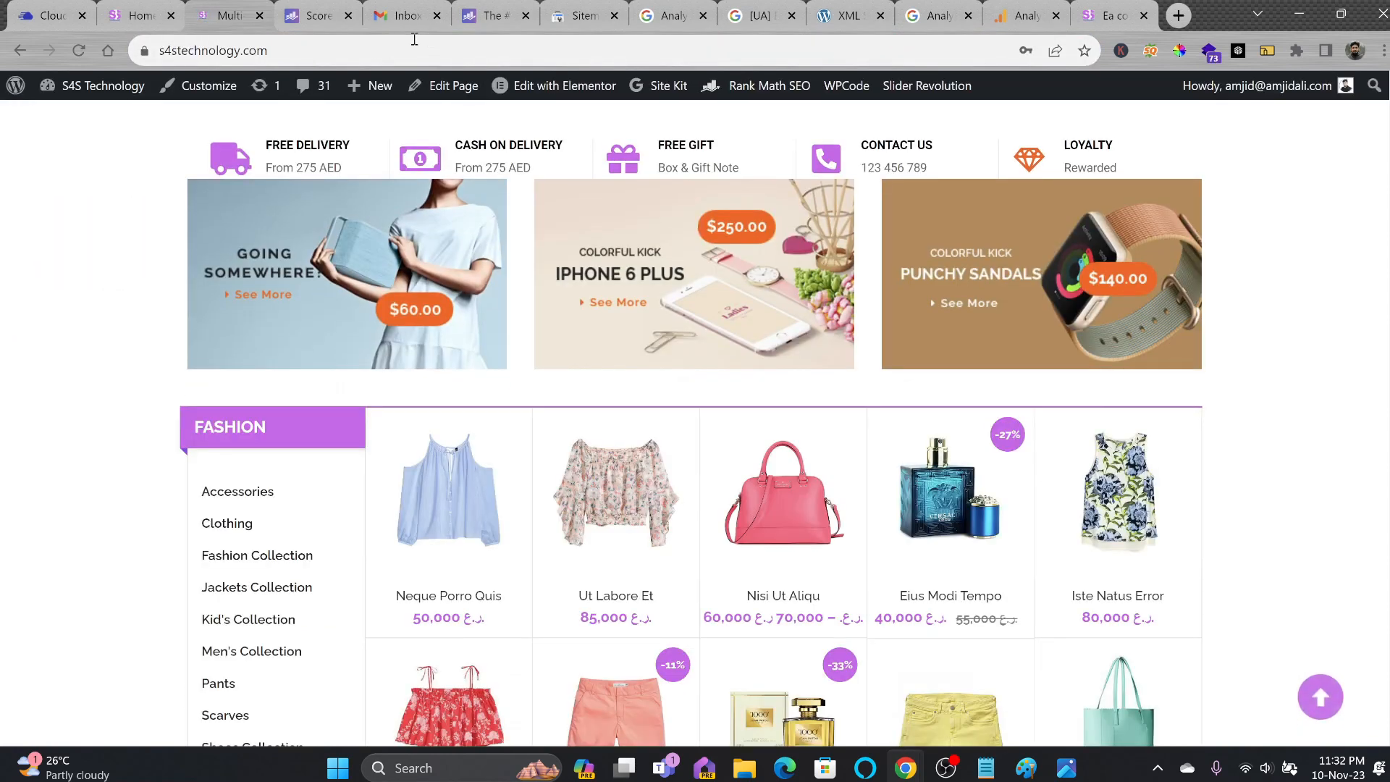
click(318, 16)
click(1166, 115)
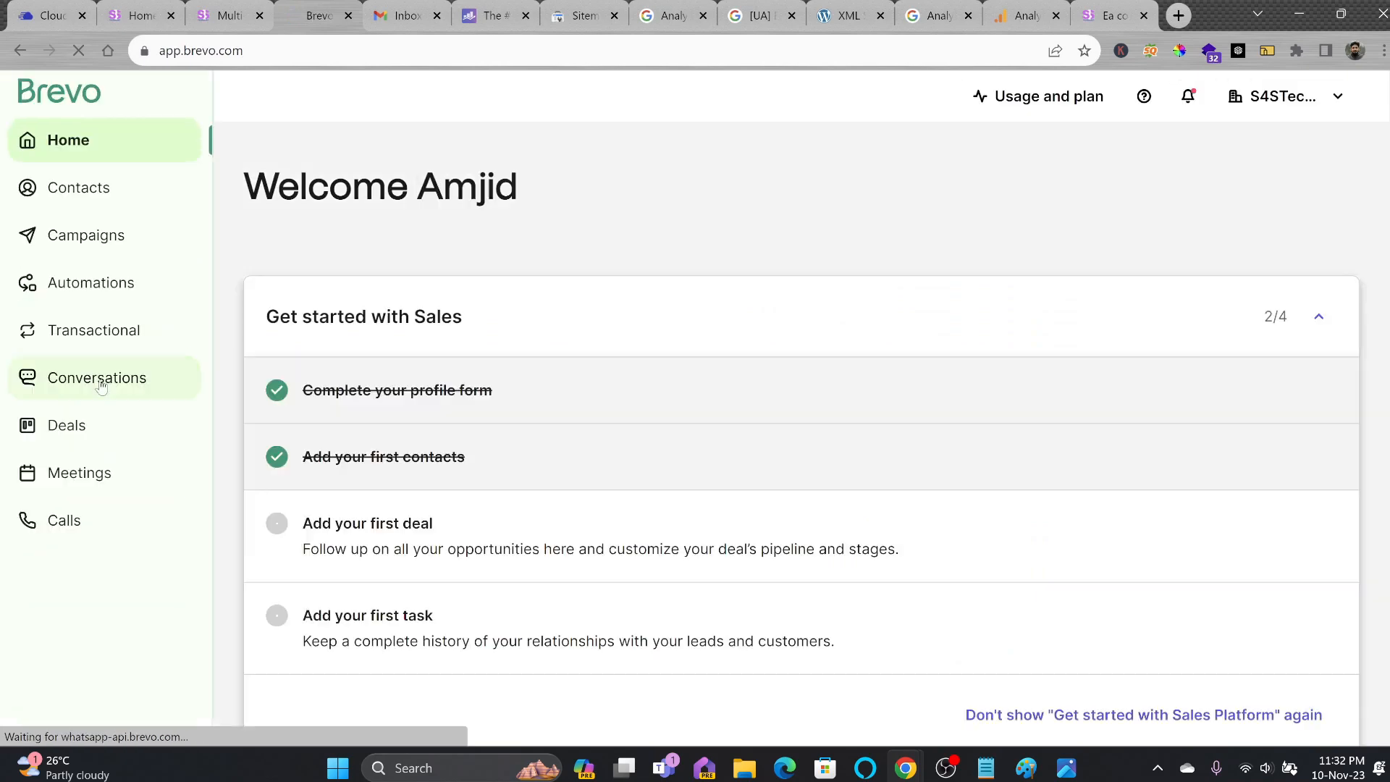
In Brevo Conversations, confirm the chat widget setup as All set.
click(101, 381)
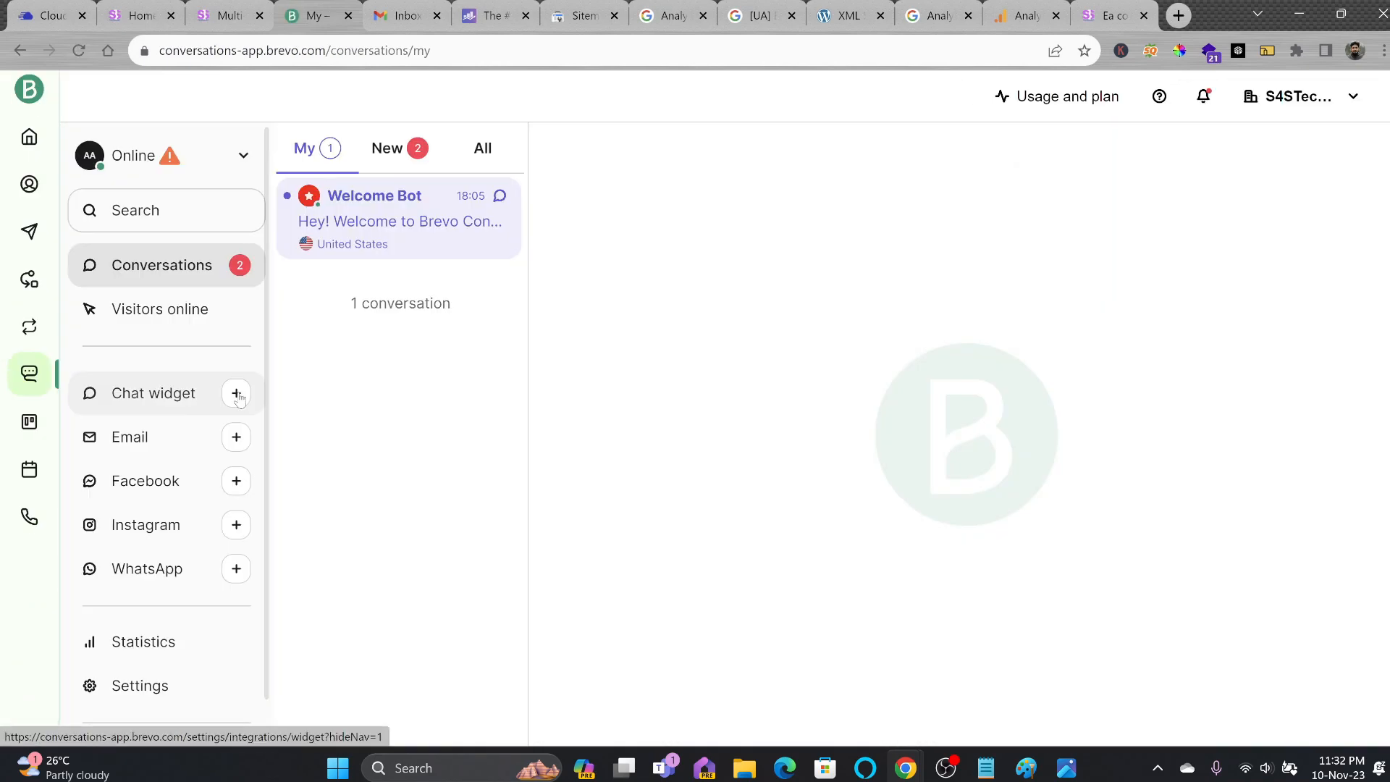
click(239, 398)
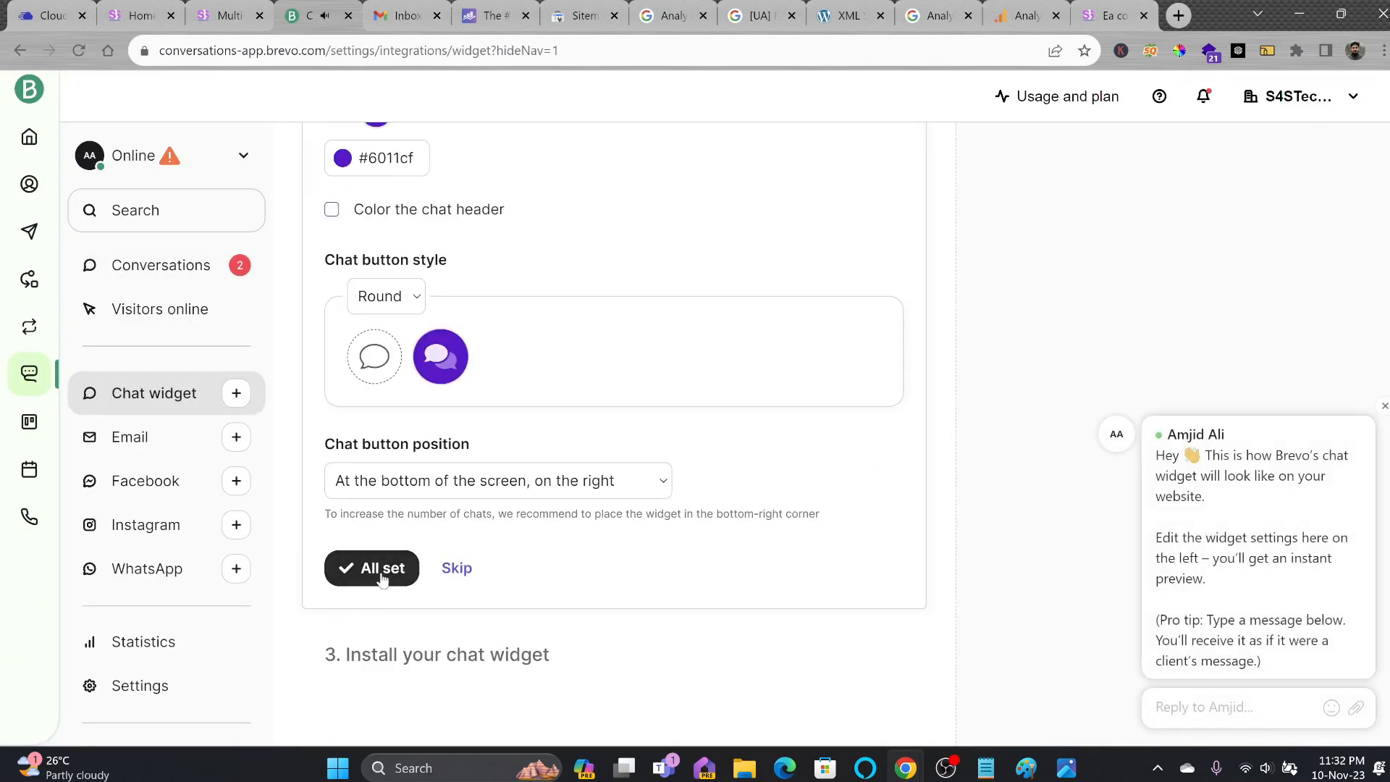
click(384, 579)
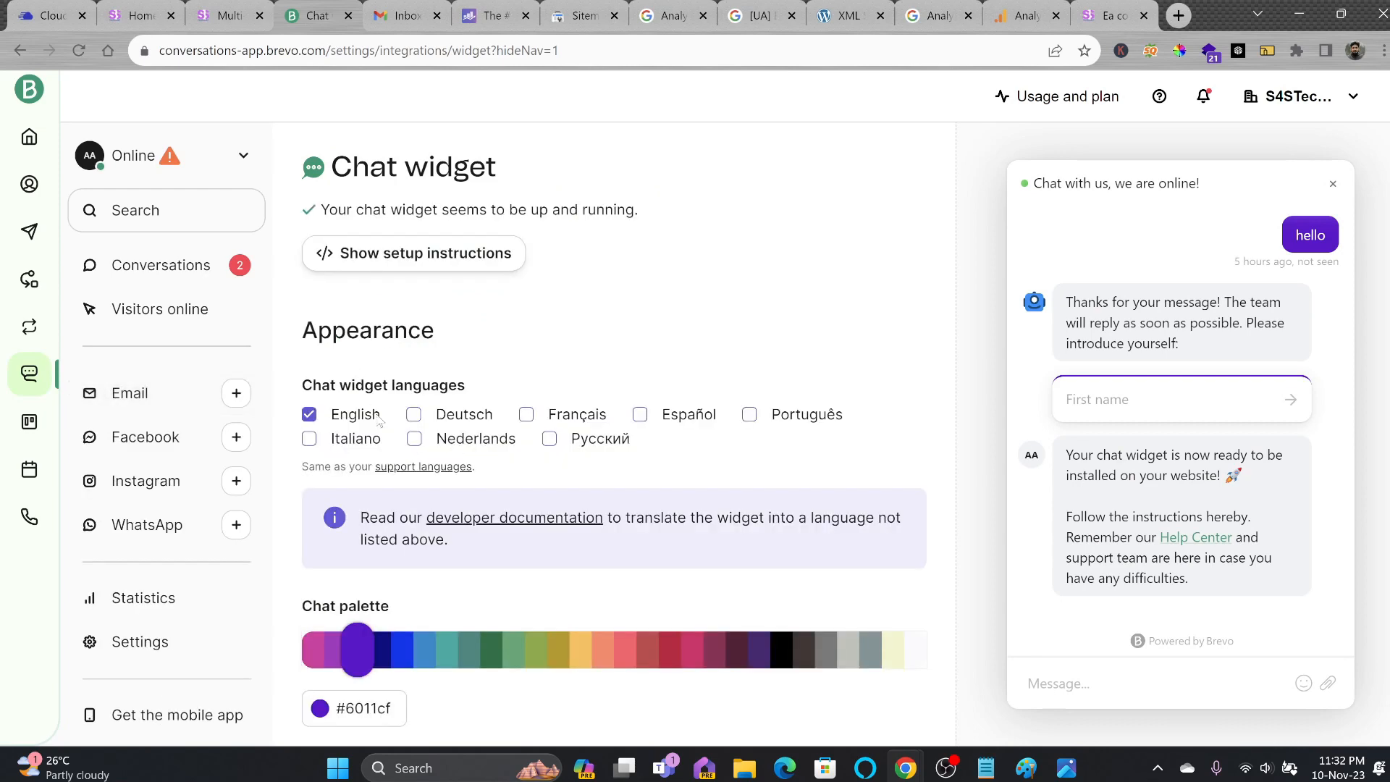
Send the test message "hello" from the storefront chat widget.
scroll(417, 471, down, 12)
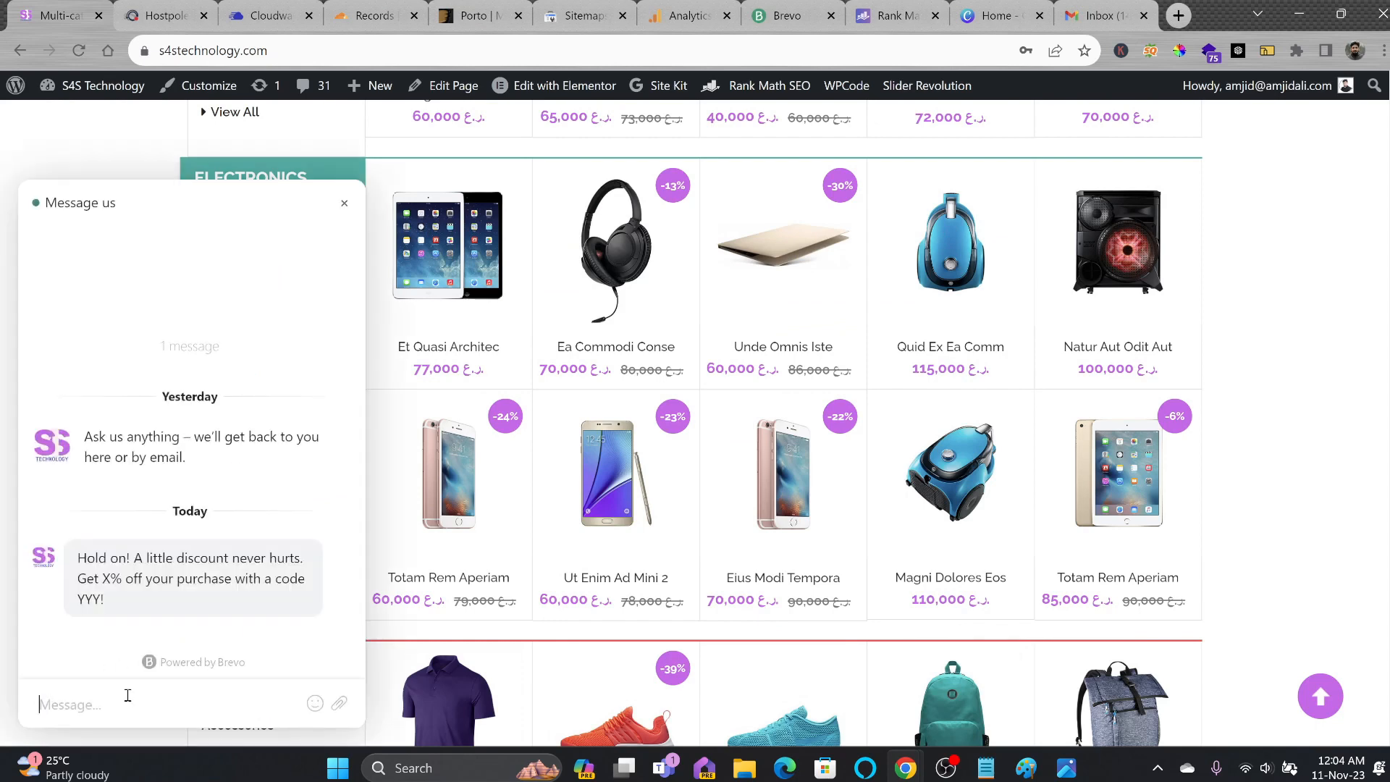
text(hello)
key(Return)
click(169, 585)
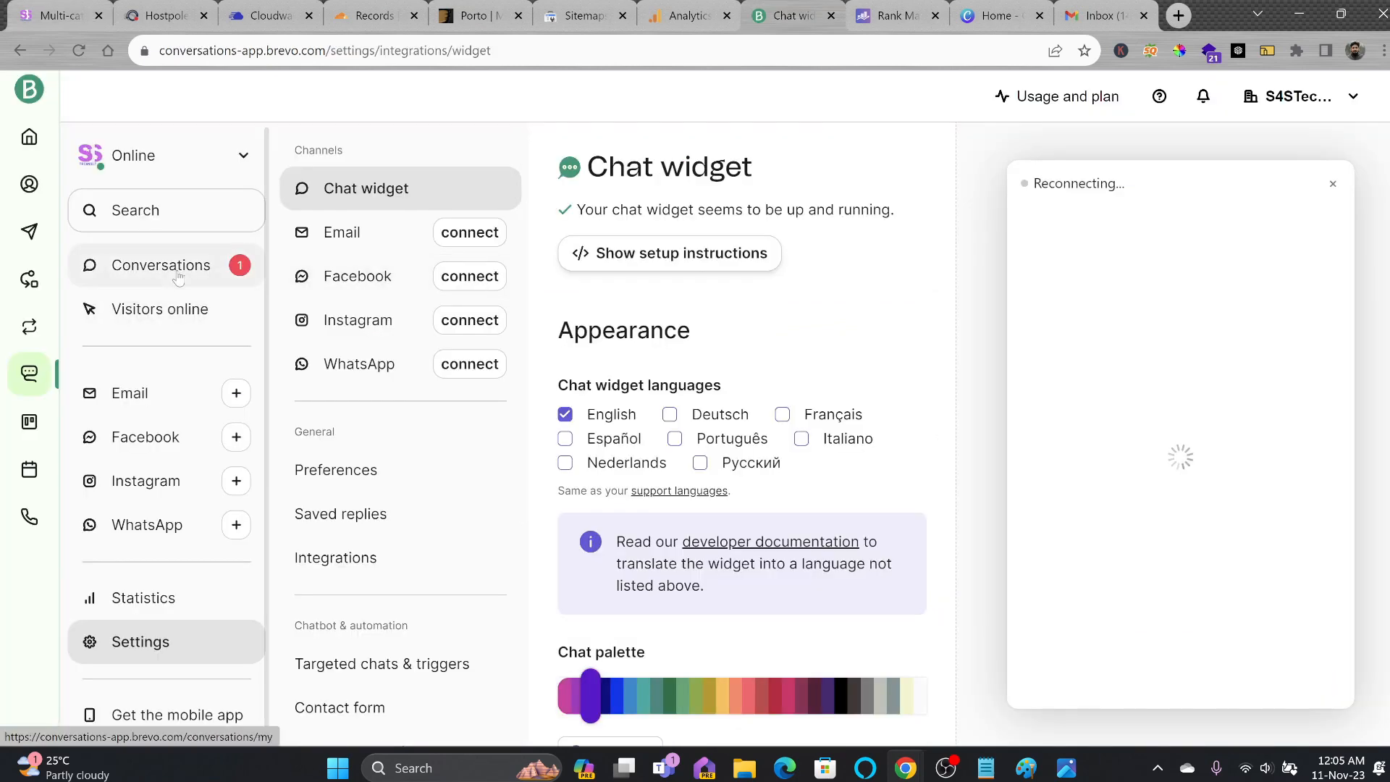
Open the new unassigned visitor conversation in Brevo Conversations.
click(180, 271)
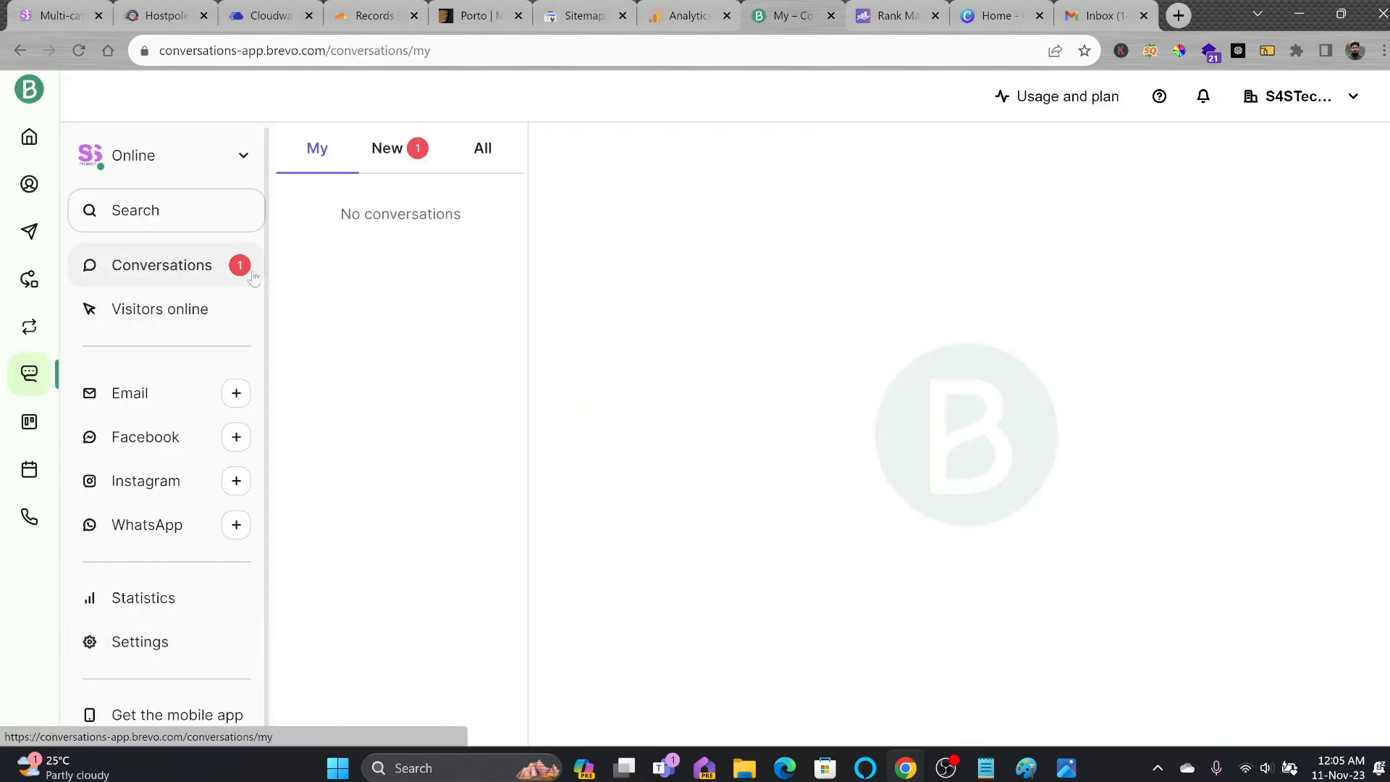
click(386, 151)
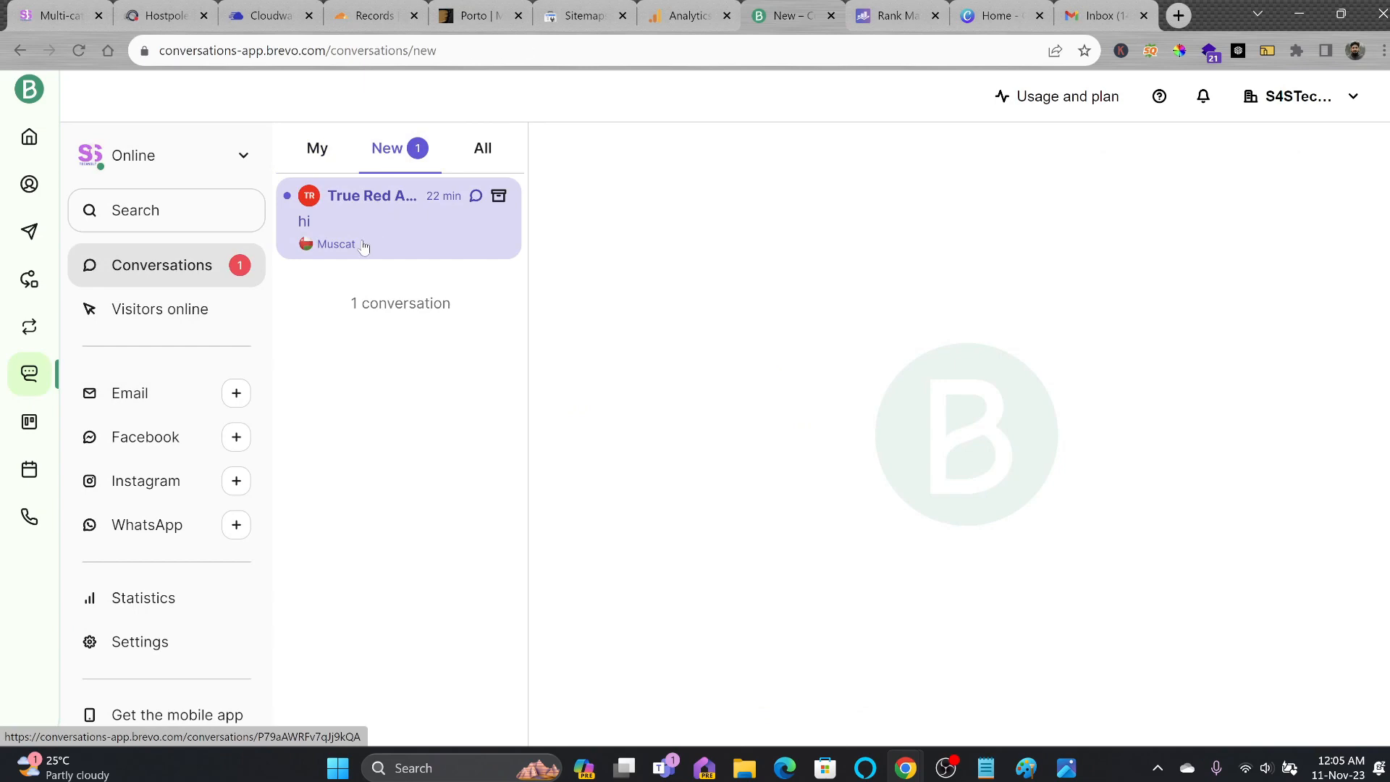
click(363, 246)
click(467, 18)
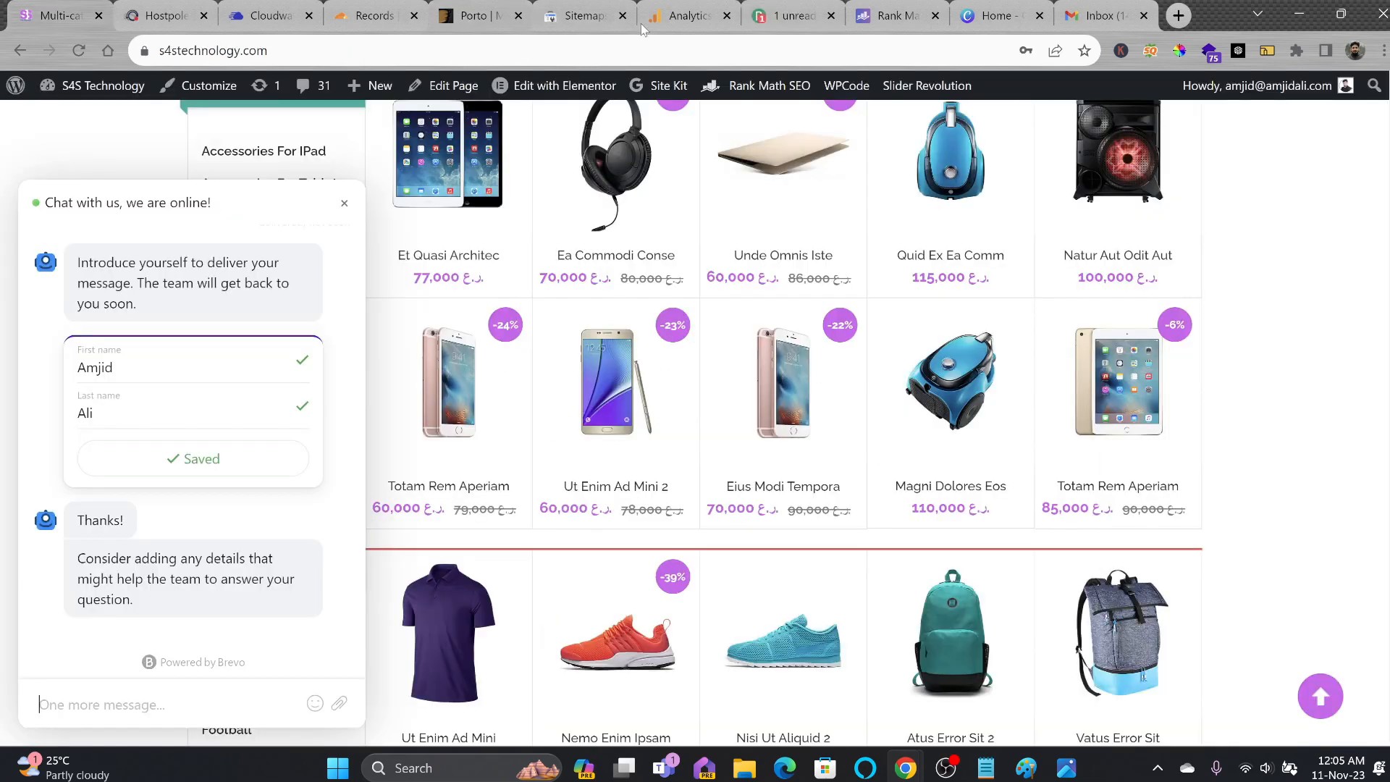
click(763, 18)
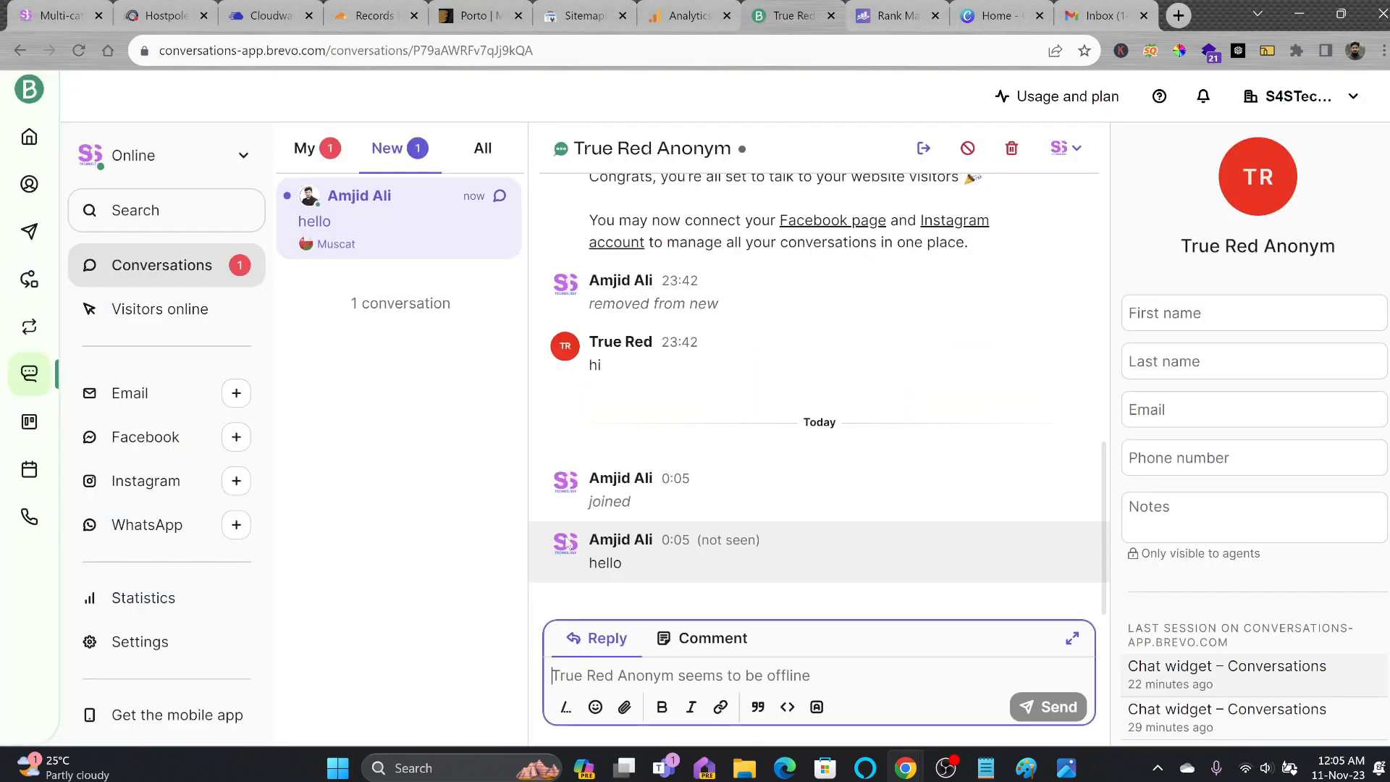
Draft a reply in Brevo and send the test message "asdfas" from the storefront chat.
click(709, 680)
text(How)
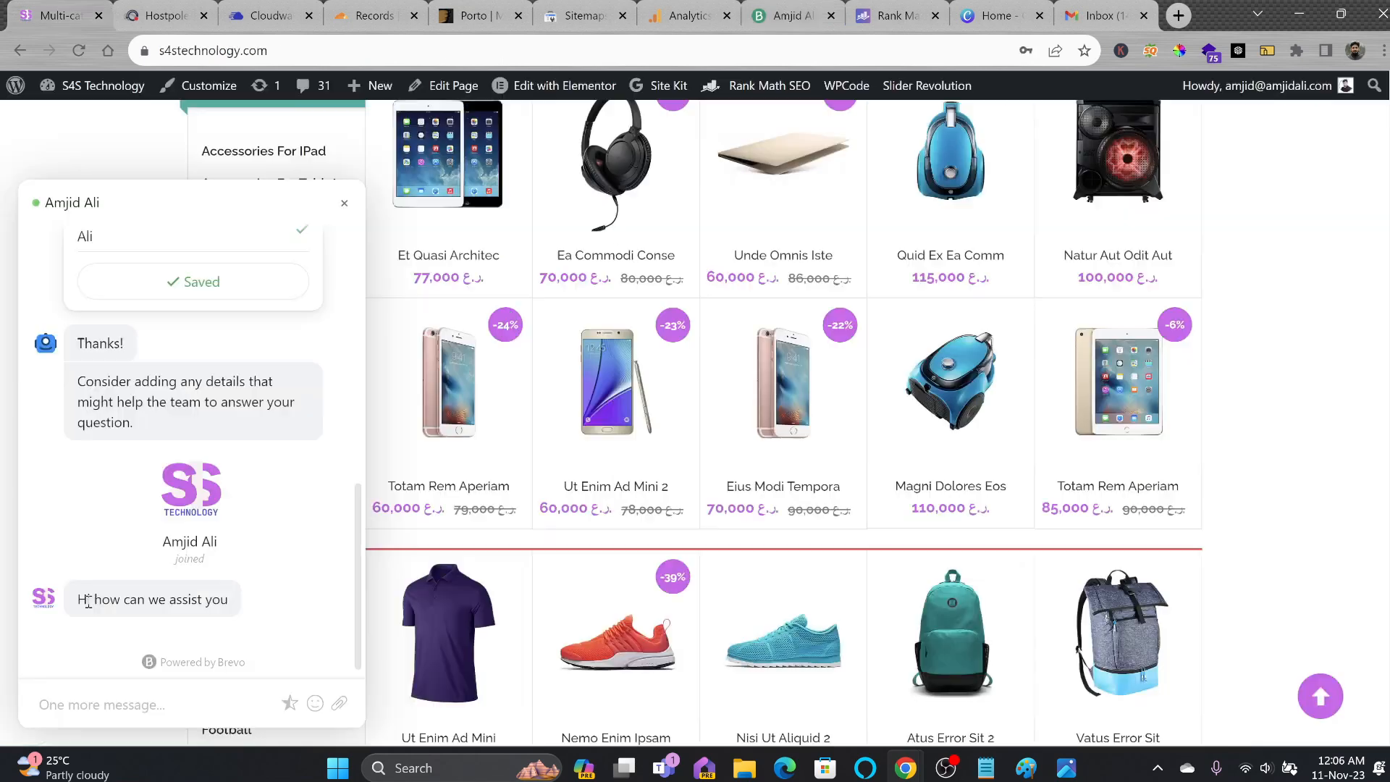
drag(87, 599, 280, 610)
click(97, 684)
text(asdfas)
key(Return)
text(df)
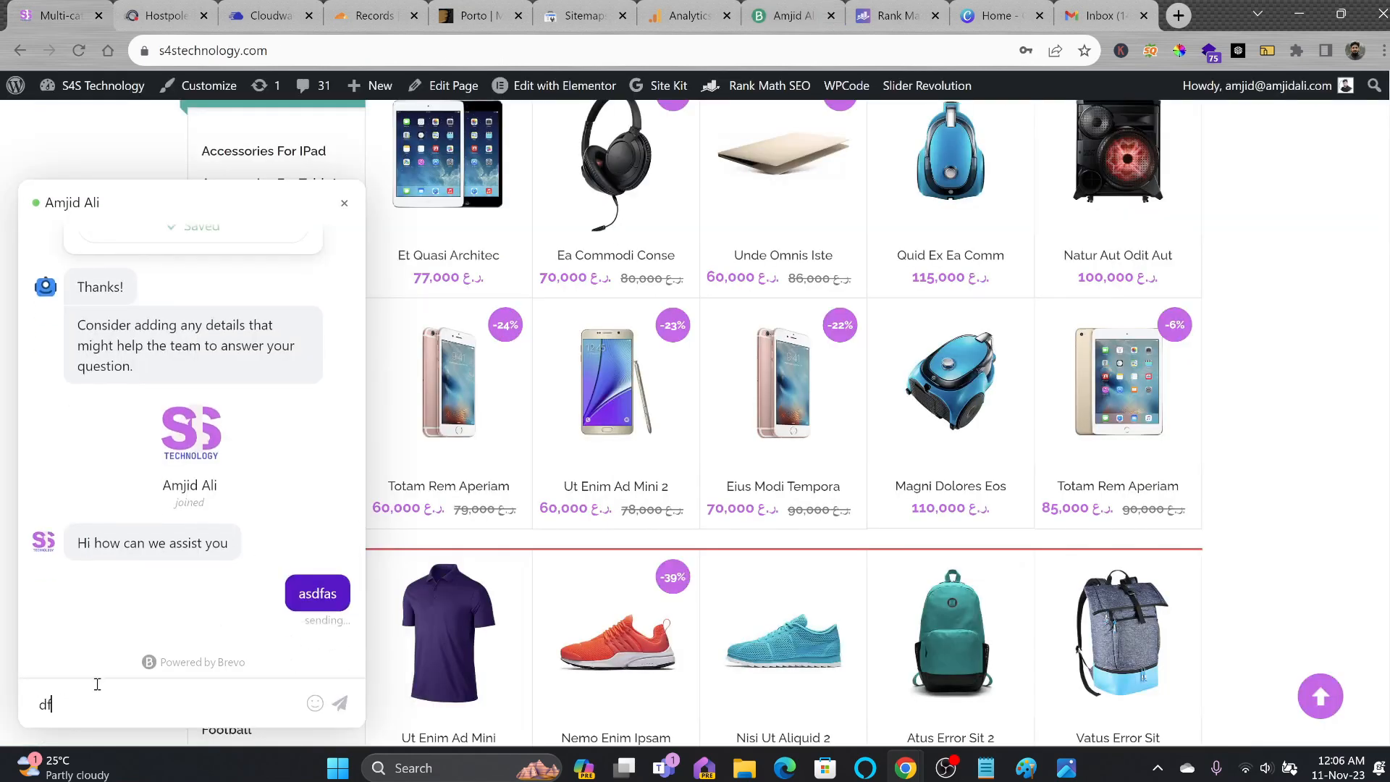
Send the reply "asdfas" from Brevo, confirm it on the storefront, and close the chat.
click(797, 22)
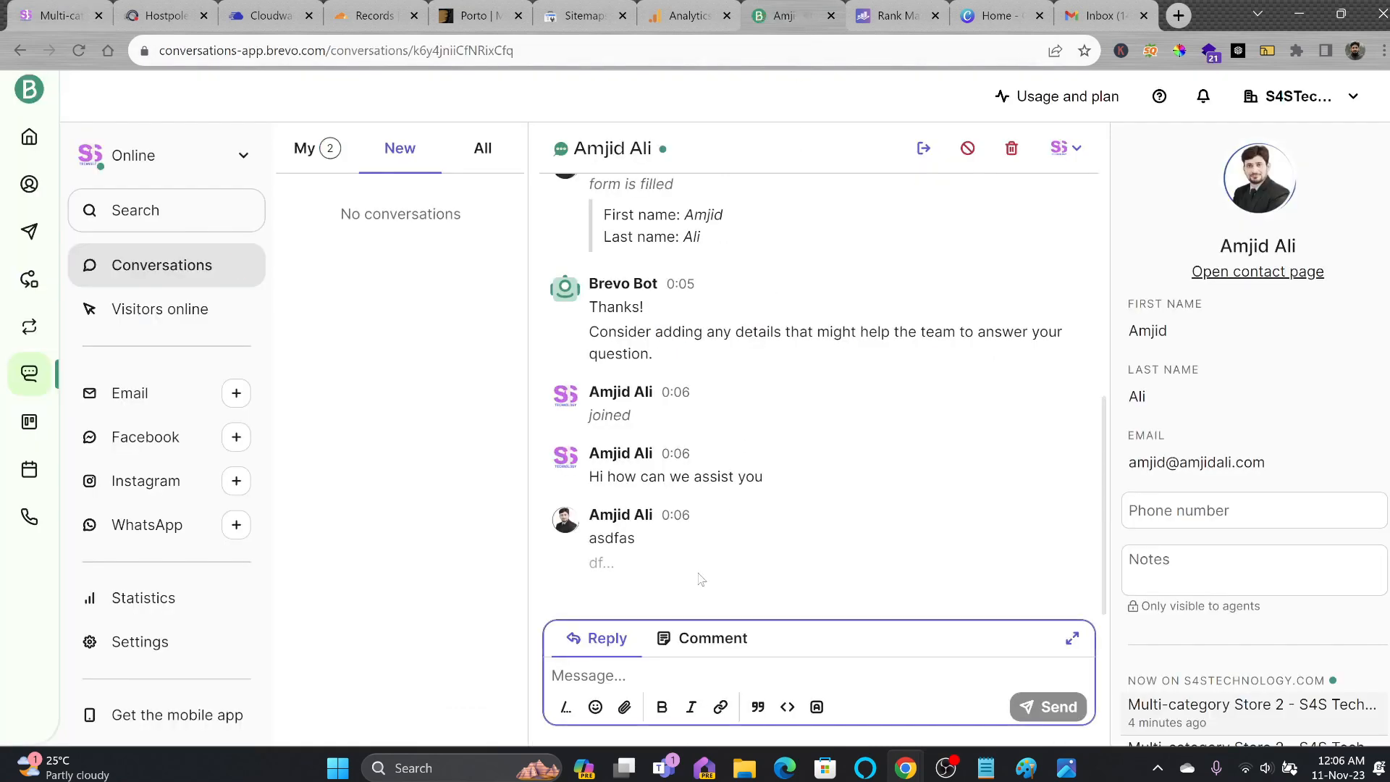
text(asdfasdf)
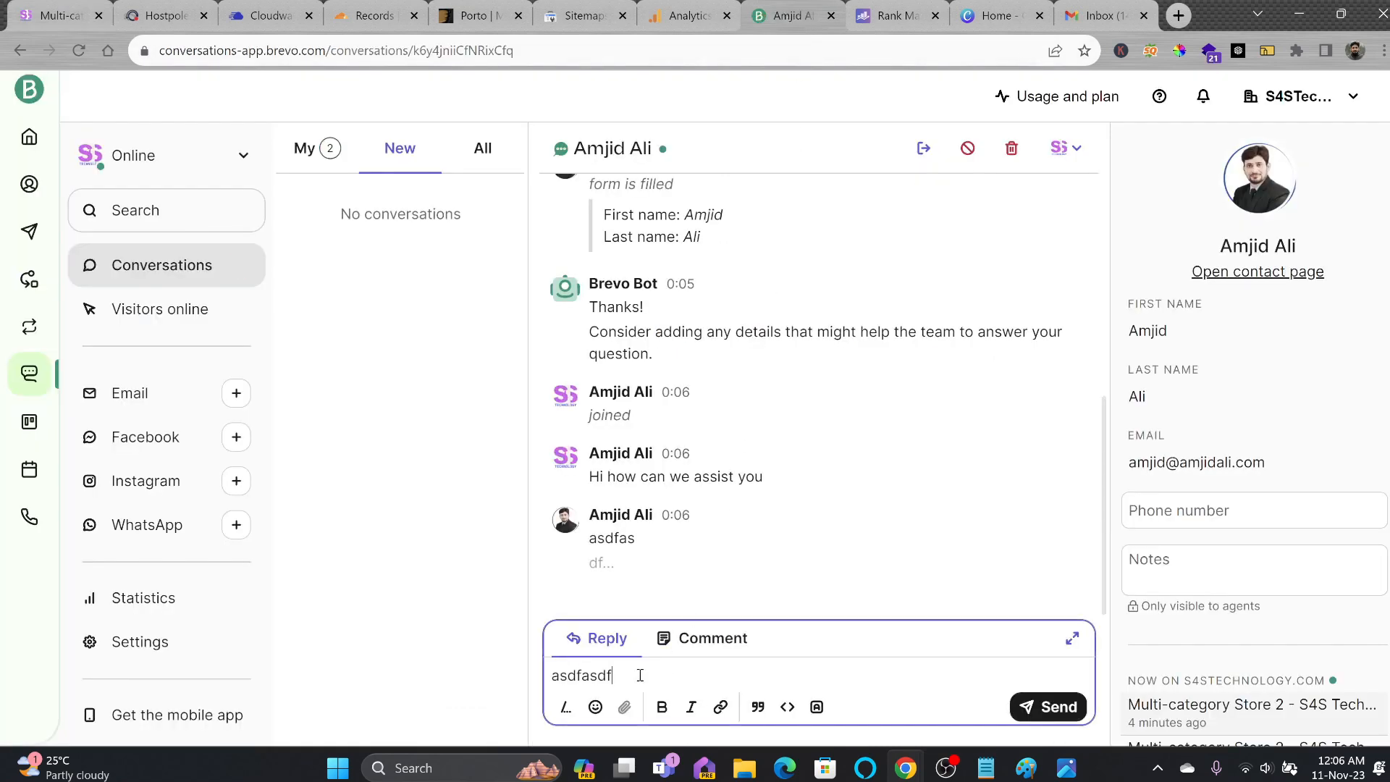
key(Return)
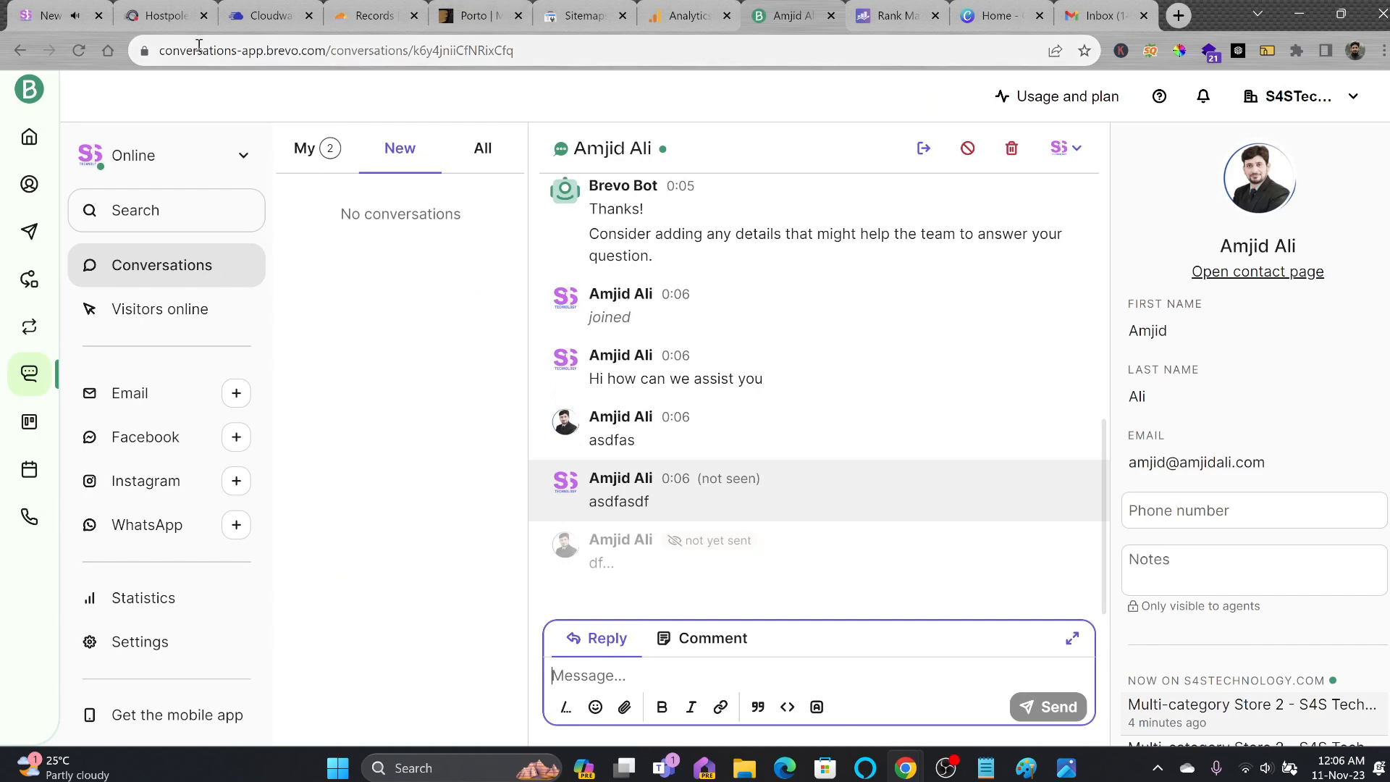
click(61, 19)
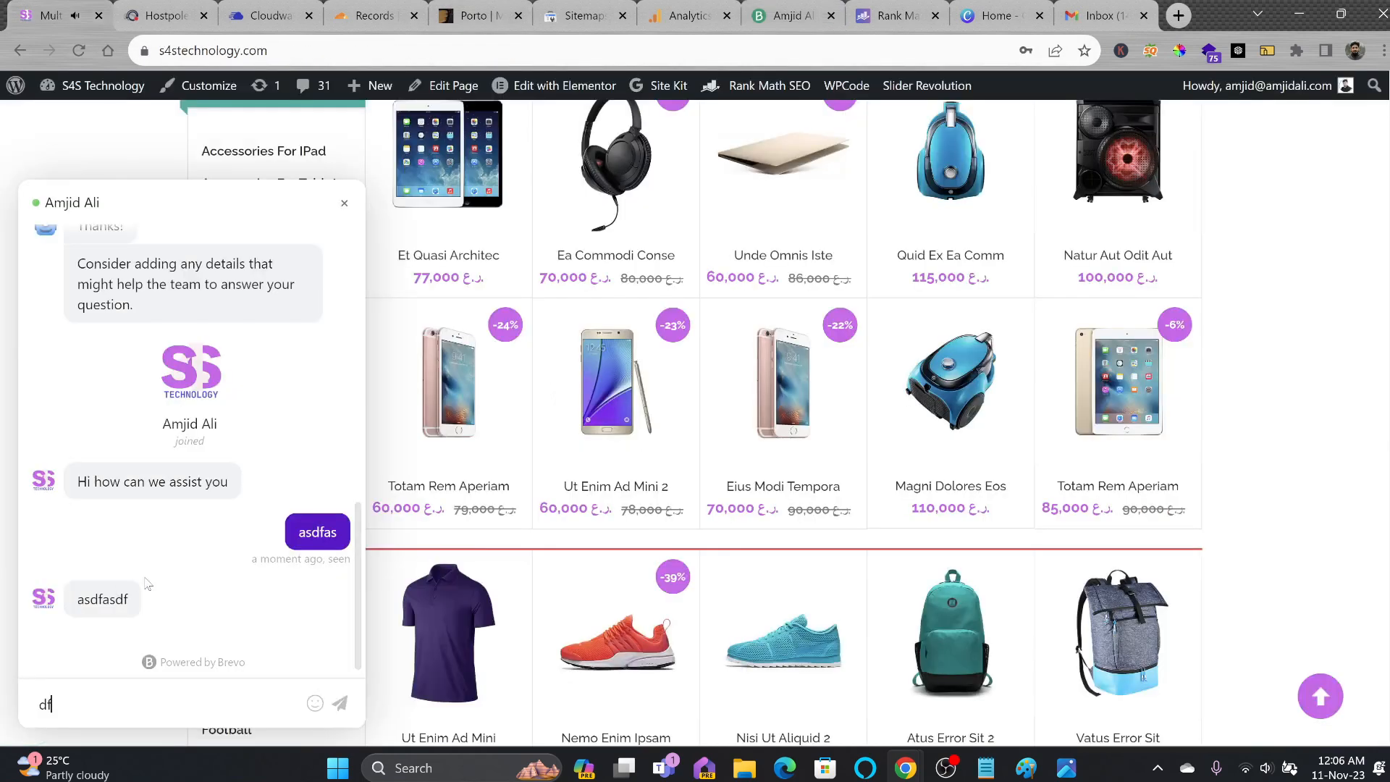
click(344, 203)
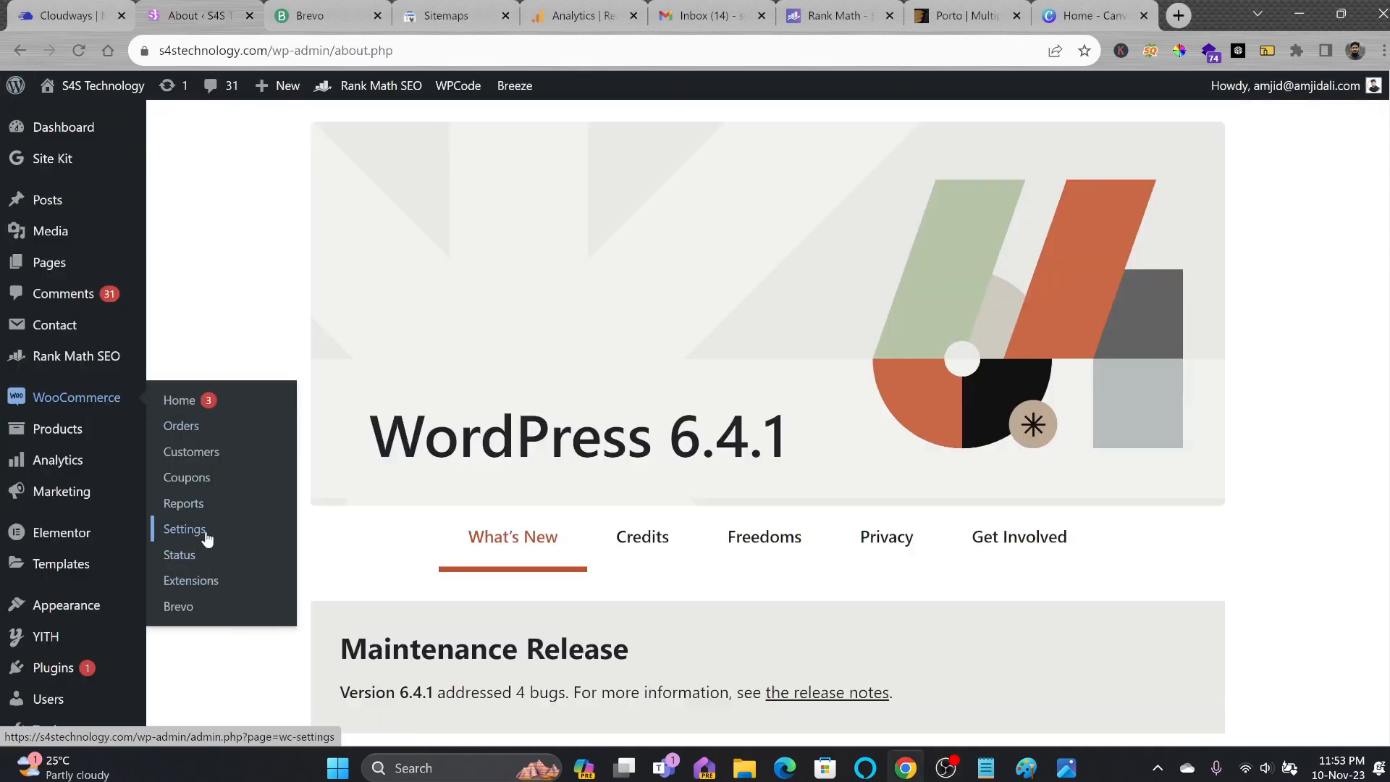
Restrict the store's selling locations to specific countries, choosing Oman.
scroll(418, 475, down, 4)
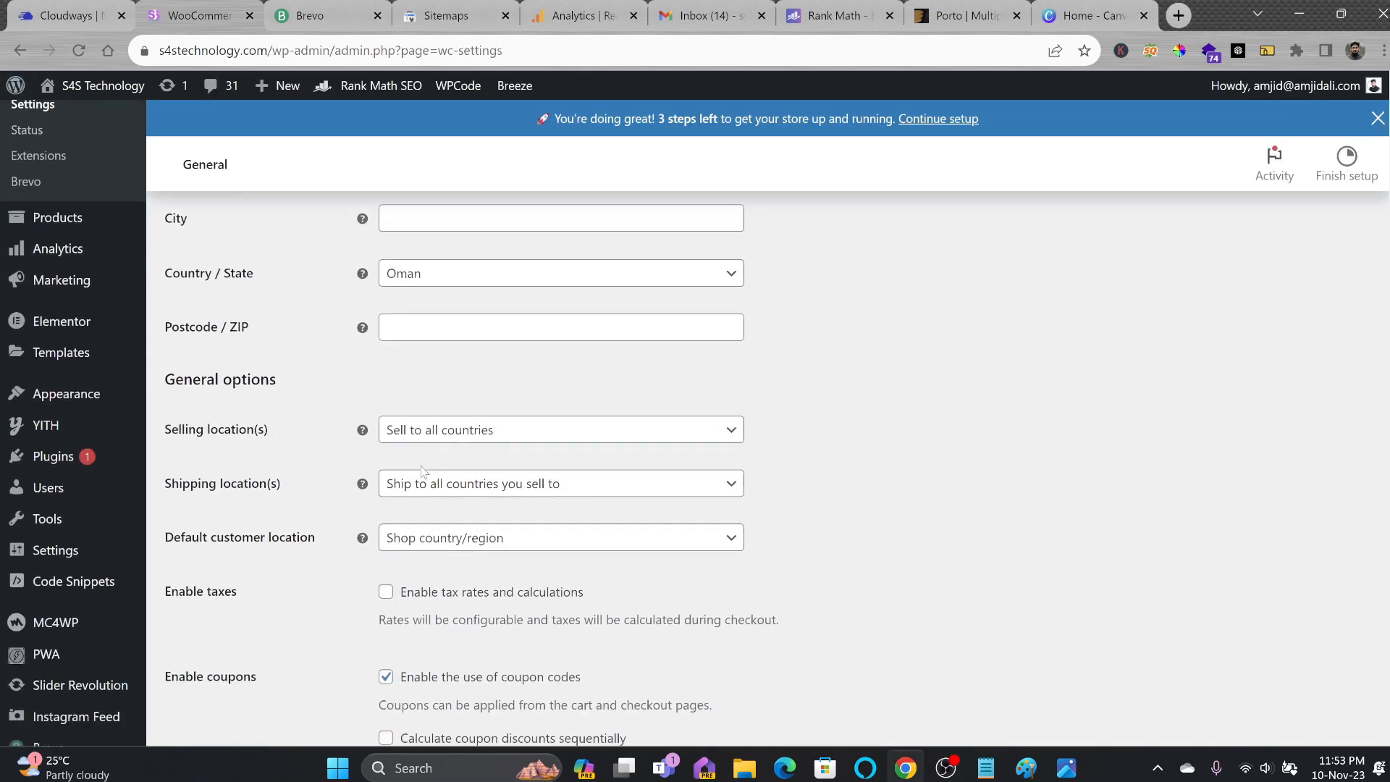
click(500, 430)
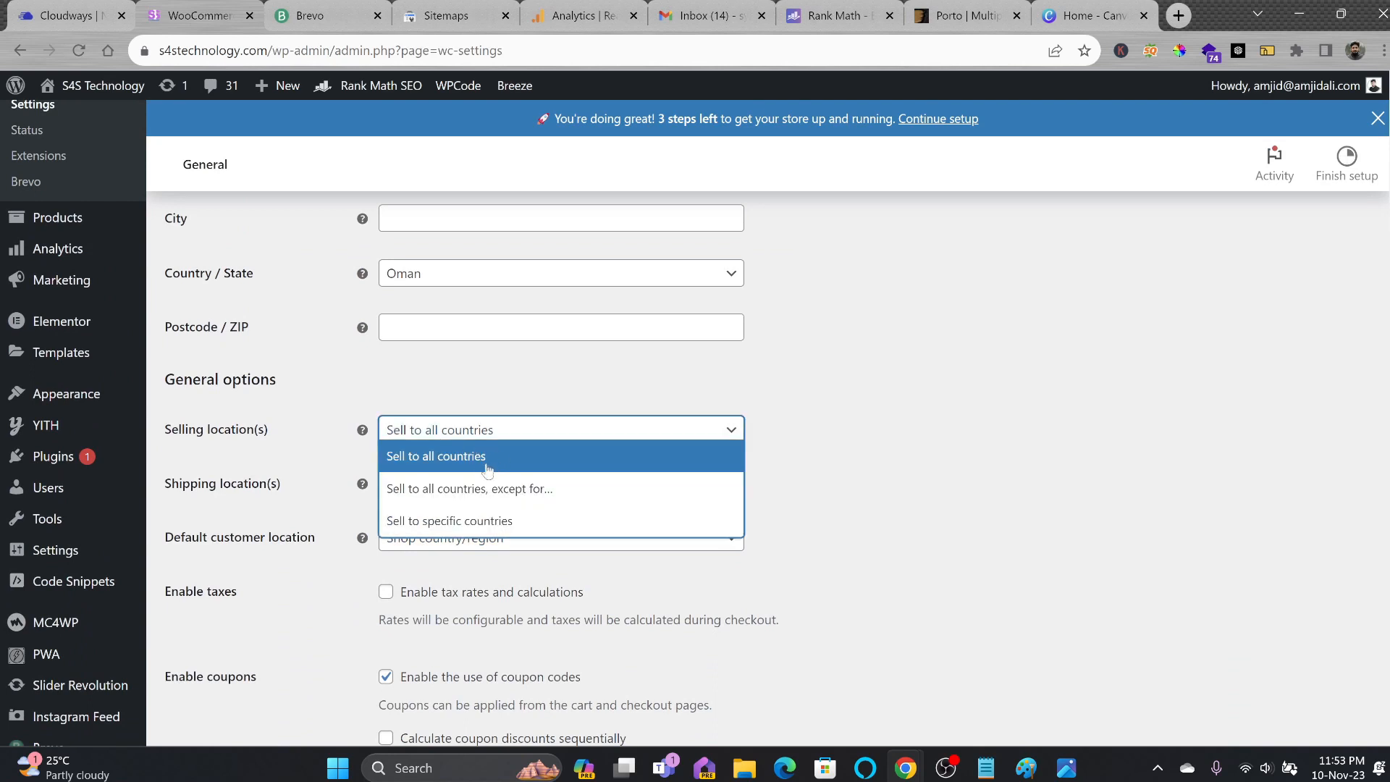
click(464, 521)
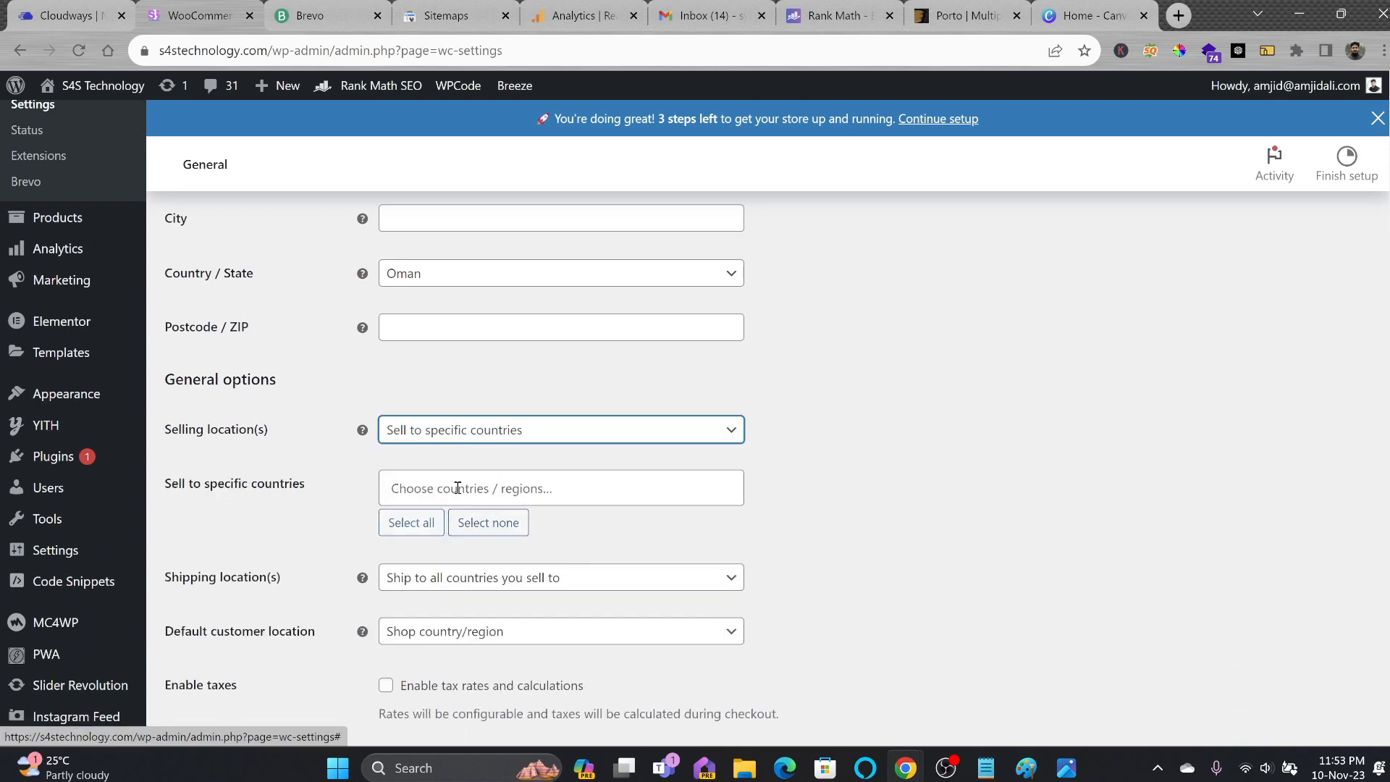
click(460, 487)
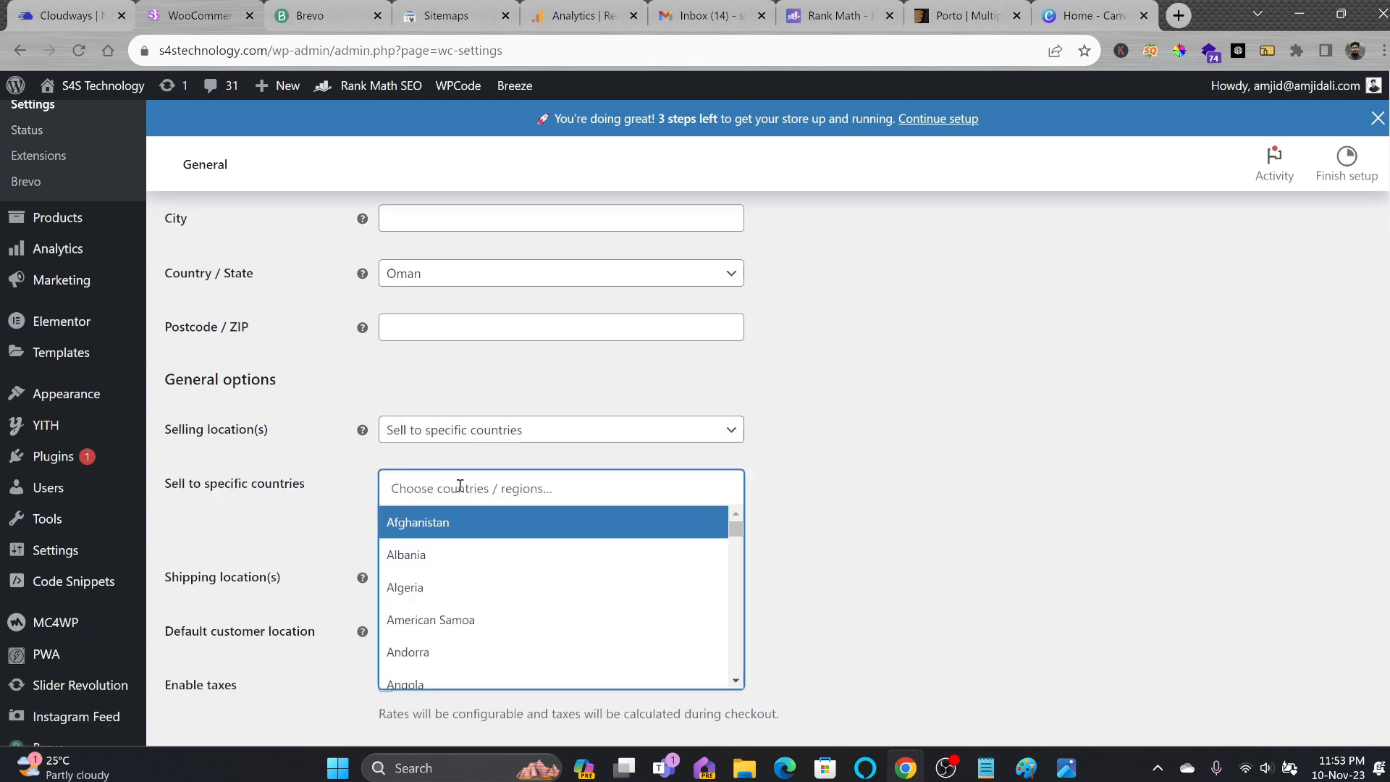
scroll(245, 647, down, 10)
click(245, 647)
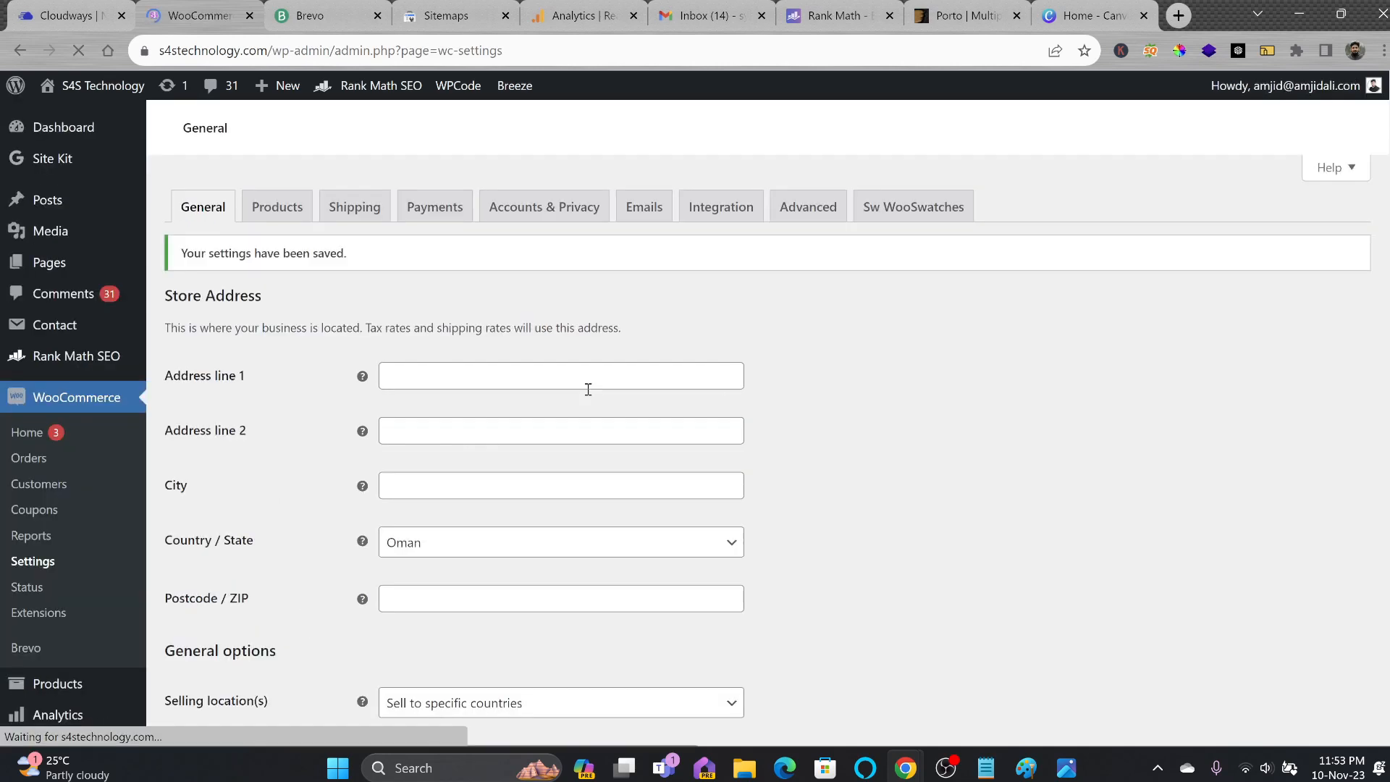
scroll(591, 435, down, 5)
scroll(507, 478, up, 6)
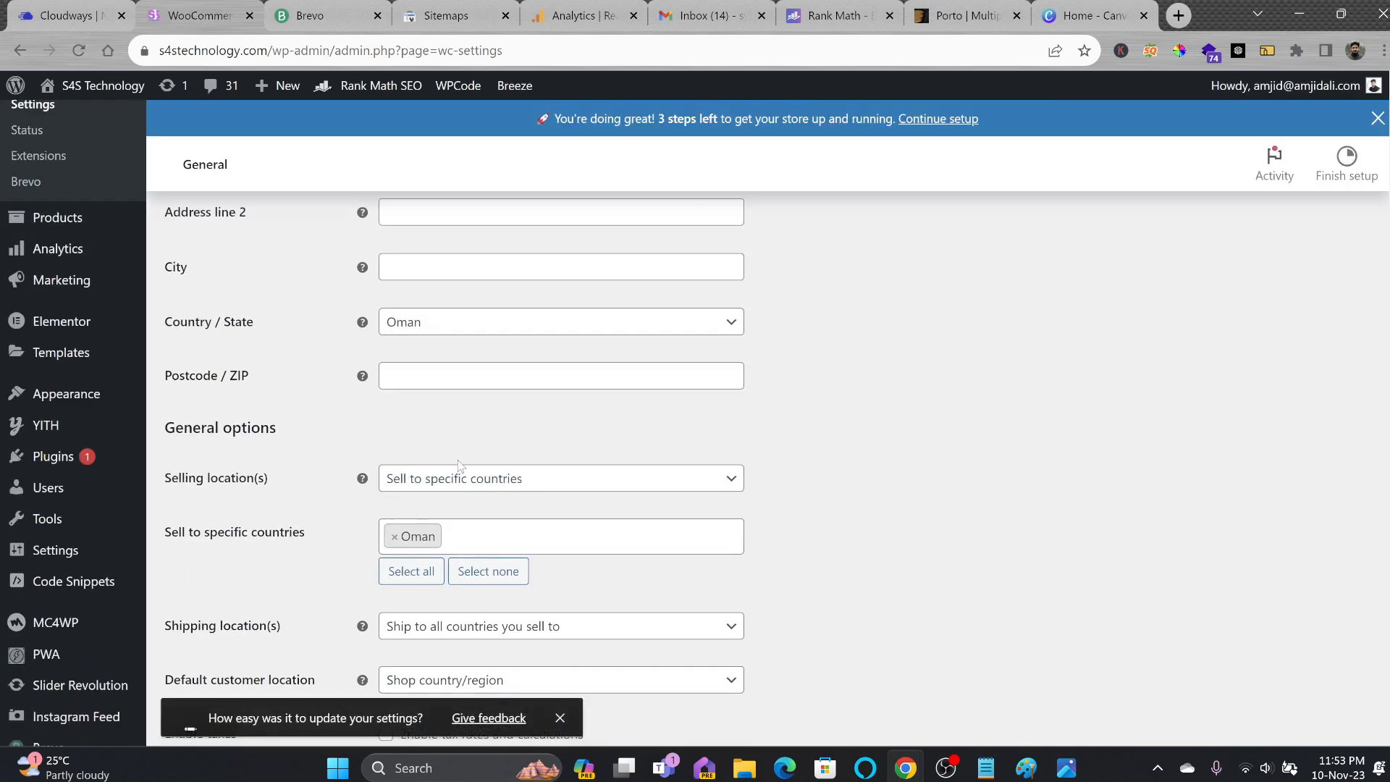
Enable Cash on delivery in Payments and save.
click(355, 355)
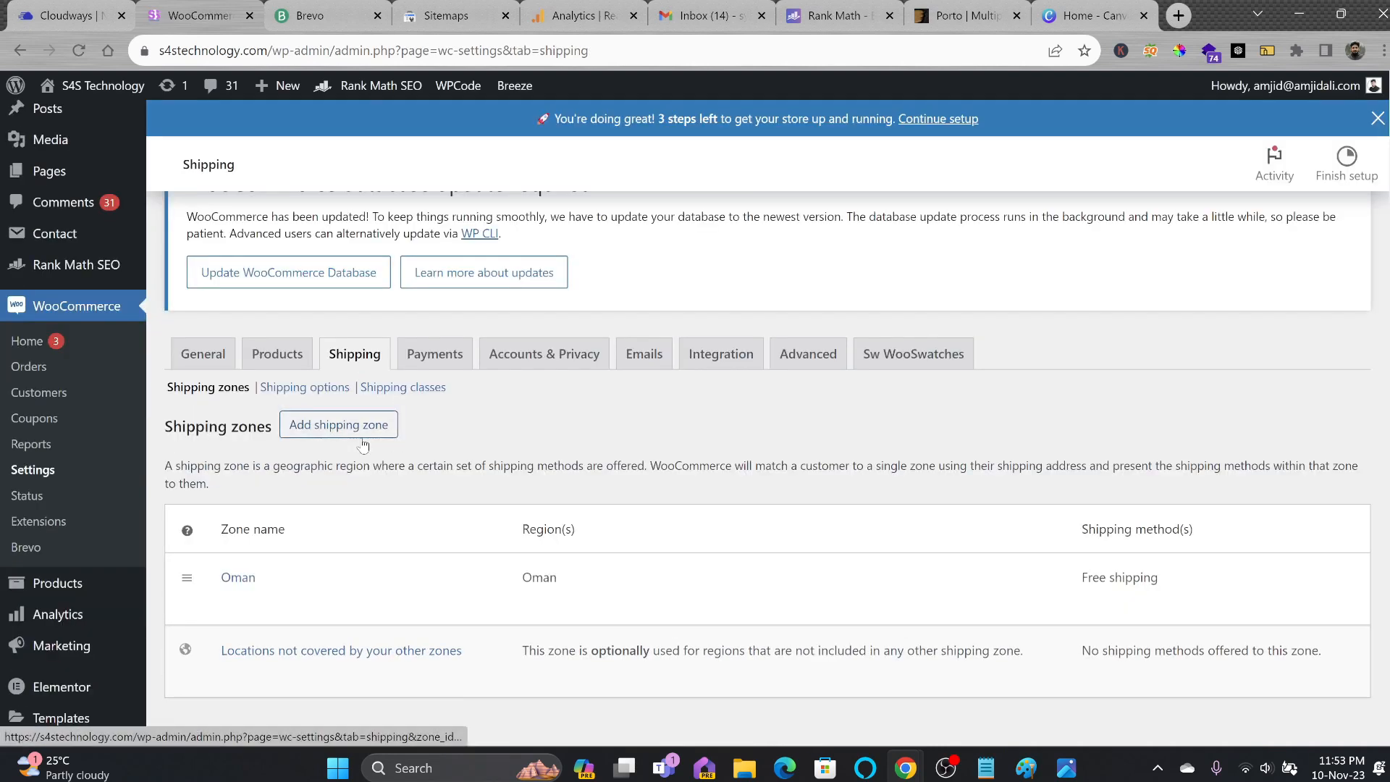
click(434, 354)
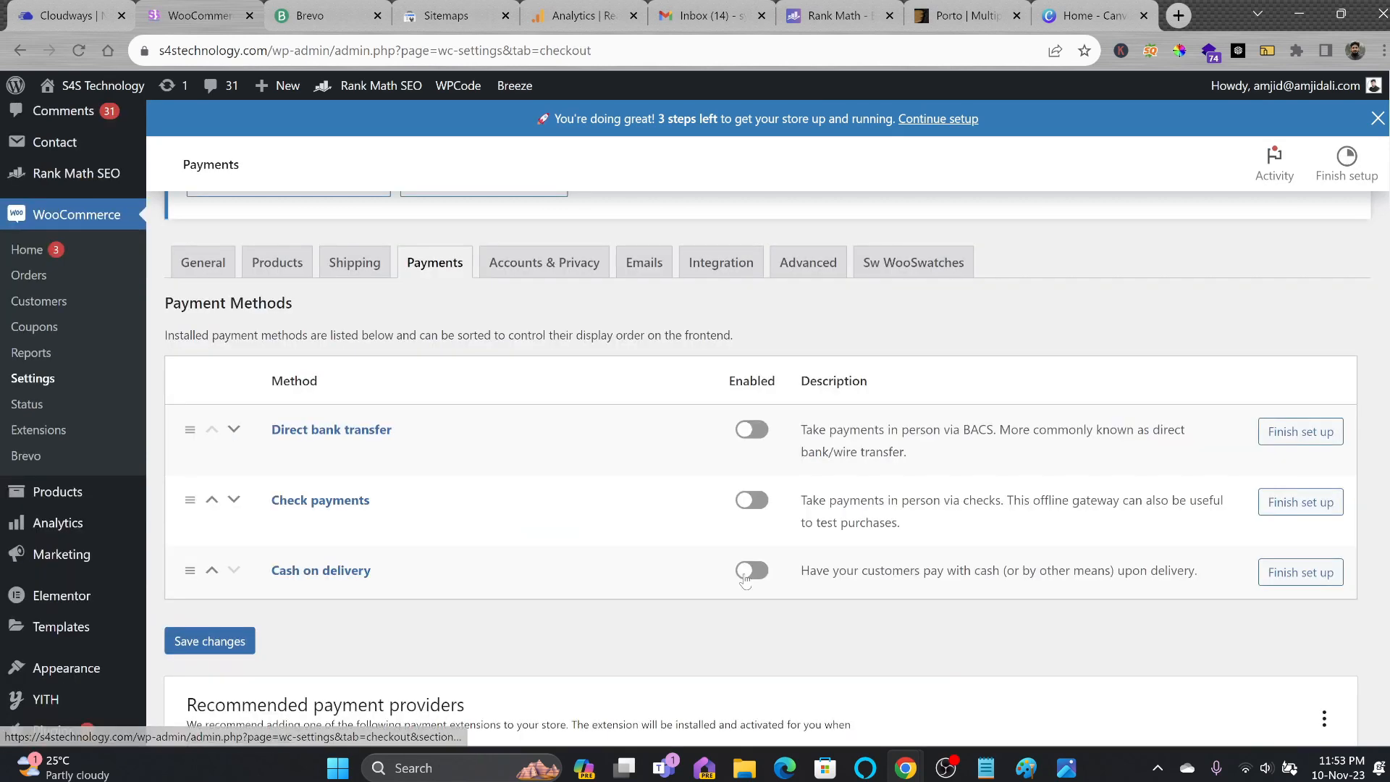
click(751, 572)
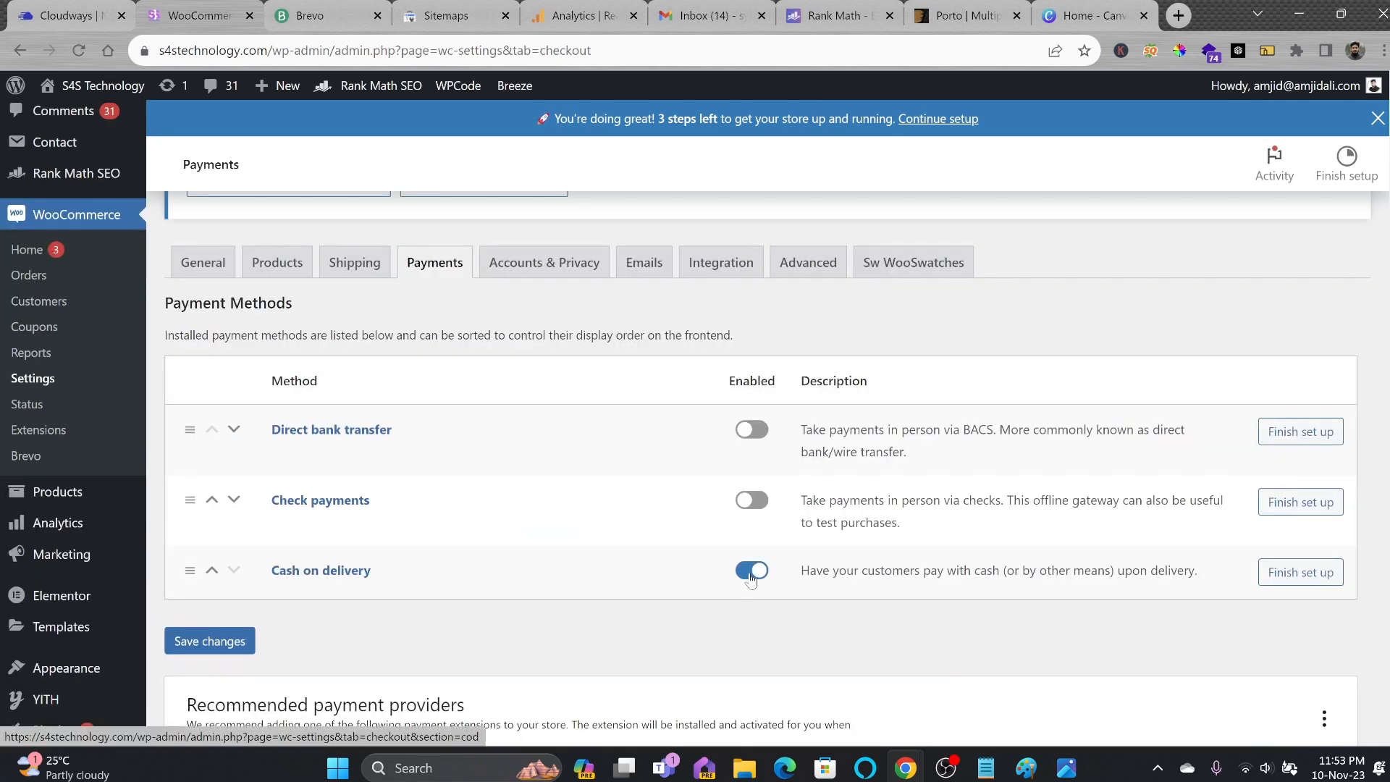
click(227, 643)
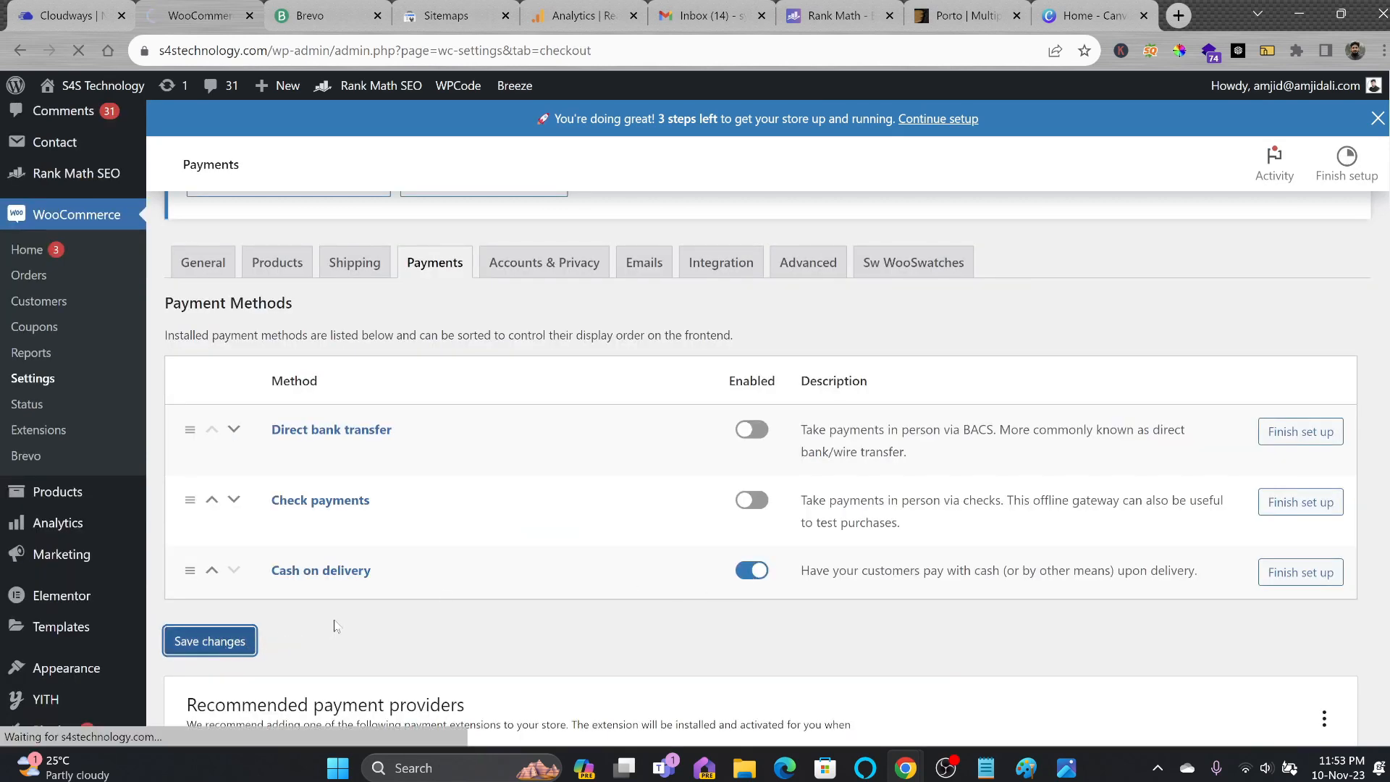
Browse the woo.com marketplace catalog of other payment extensions.
scroll(355, 550, down, 4)
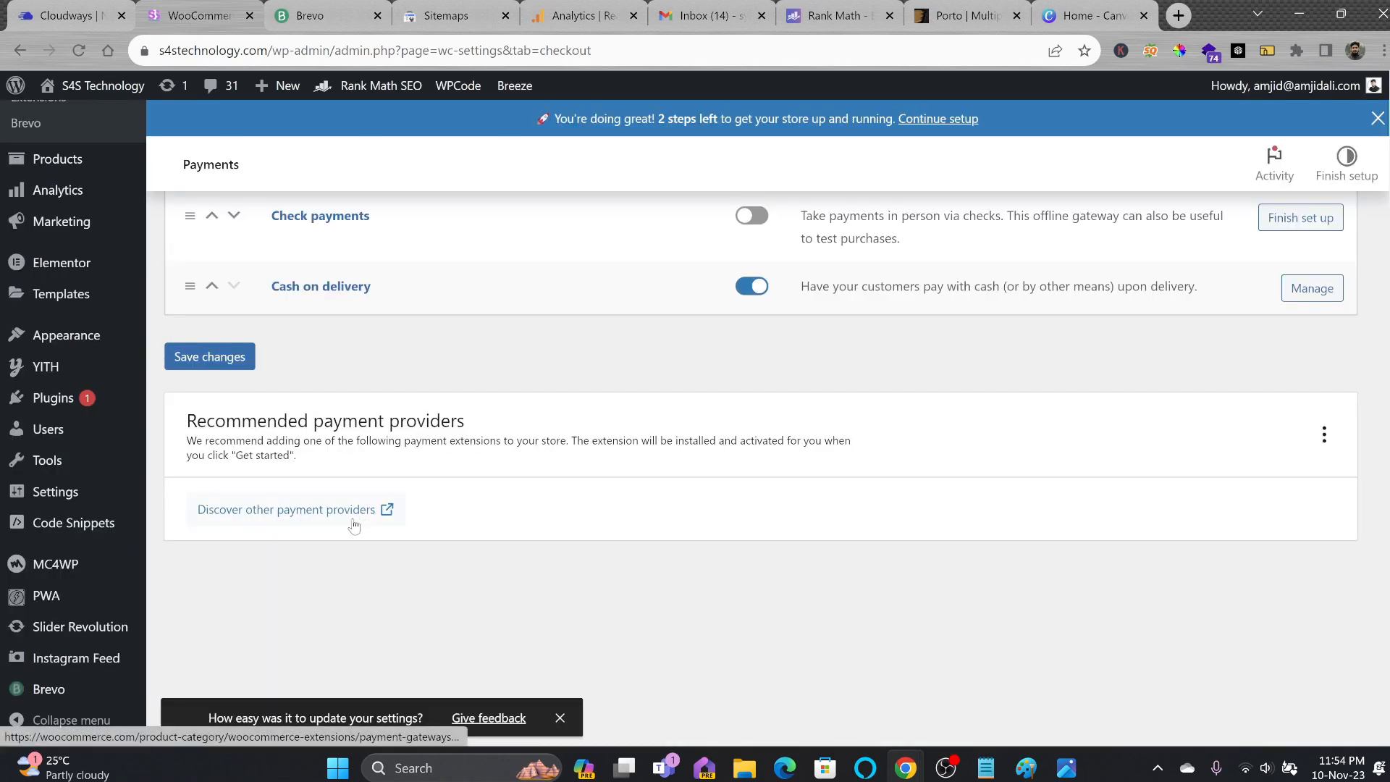
click(467, 513)
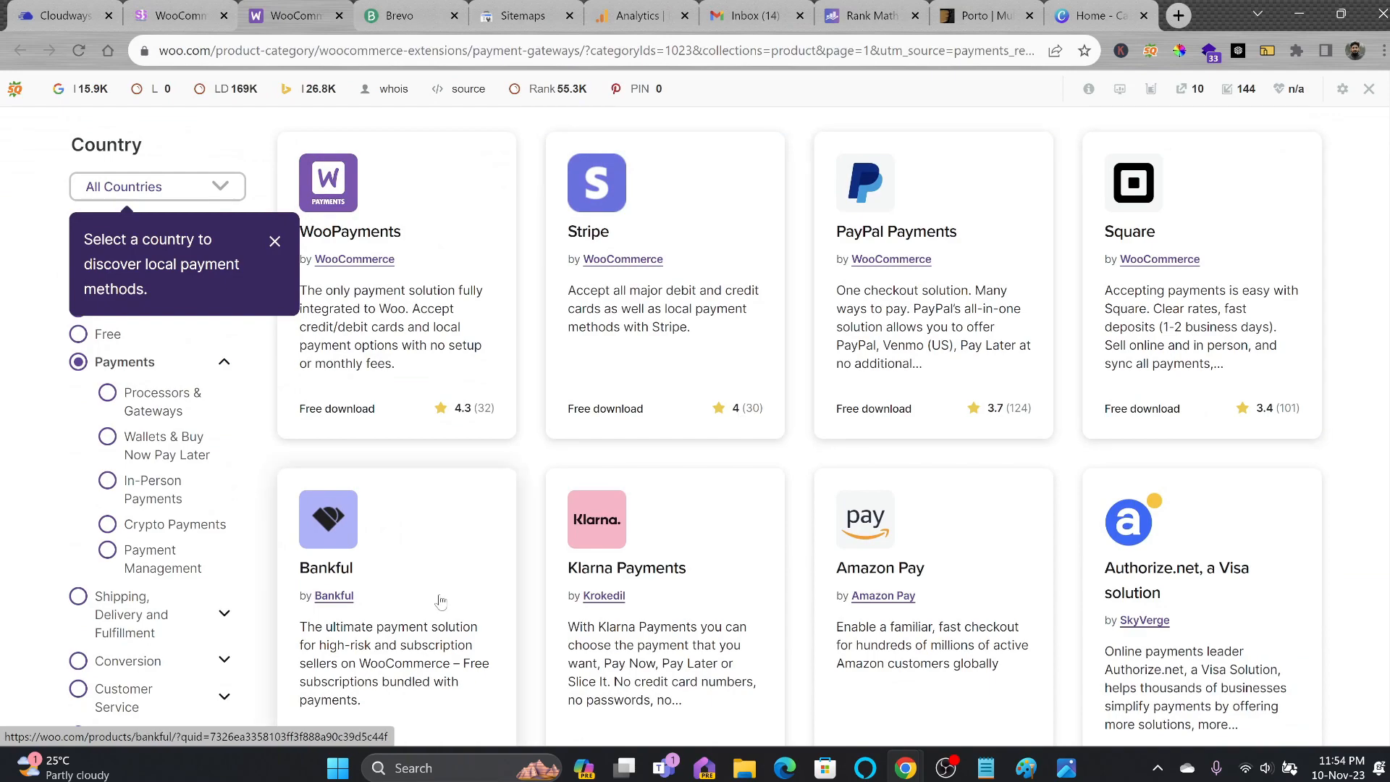
scroll(1235, 570, down, 3)
scroll(740, 554, down, 1)
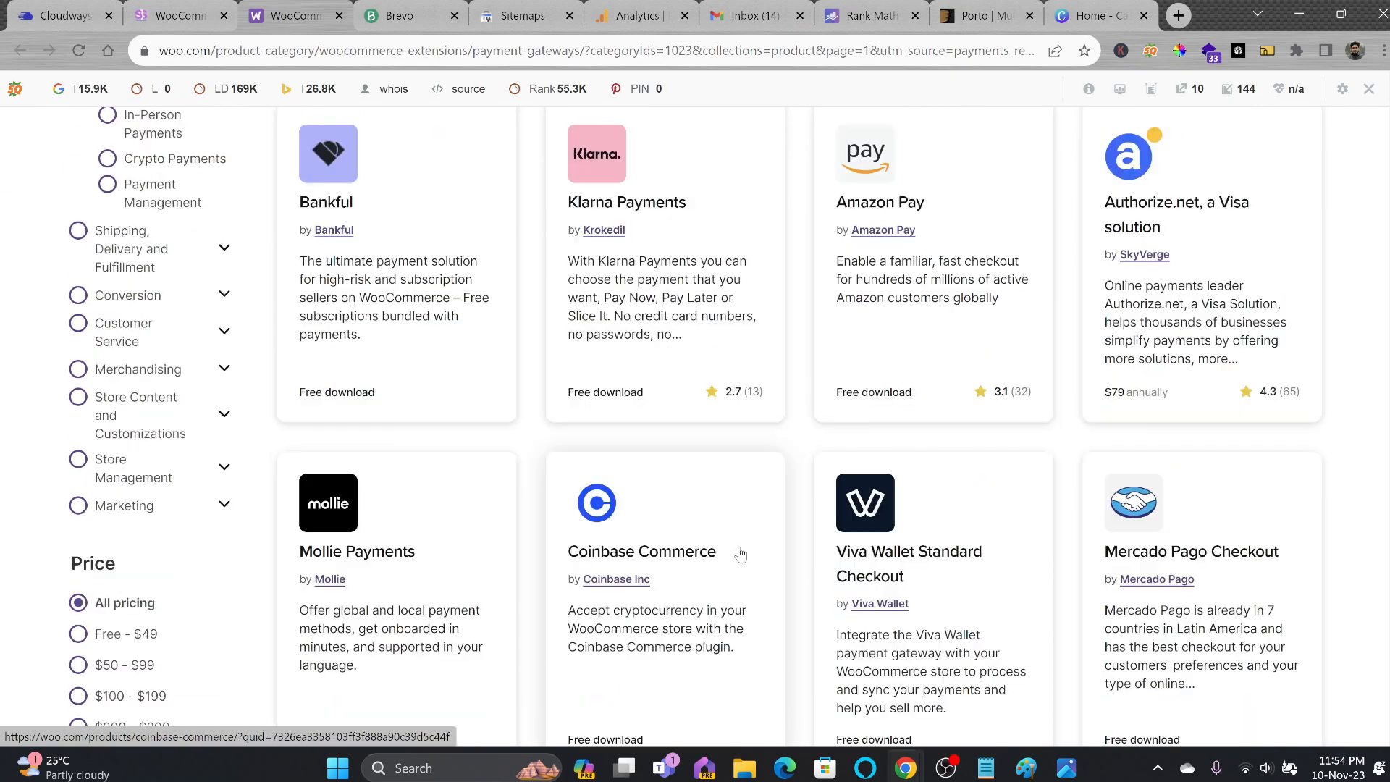
scroll(896, 531, down, 10)
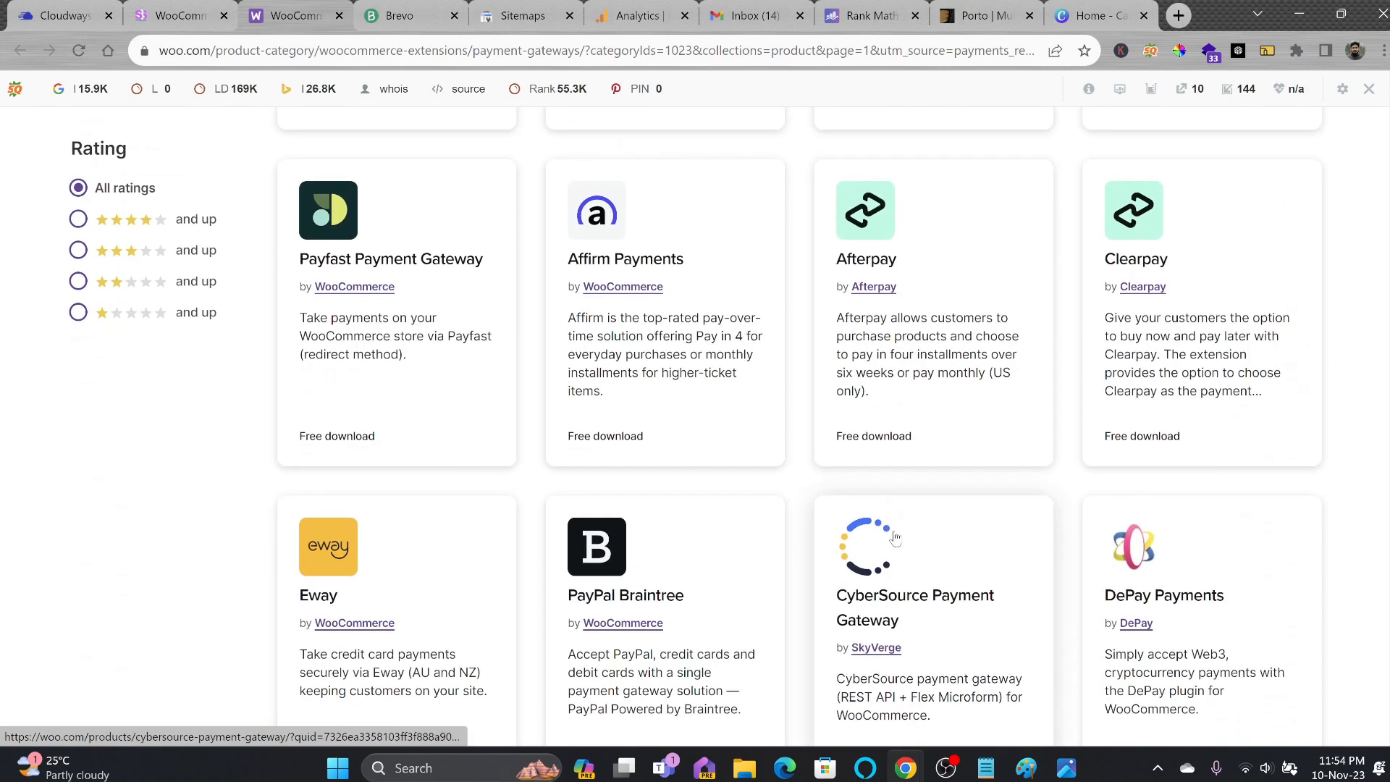
scroll(821, 518, down, 3)
scroll(631, 485, up, 20)
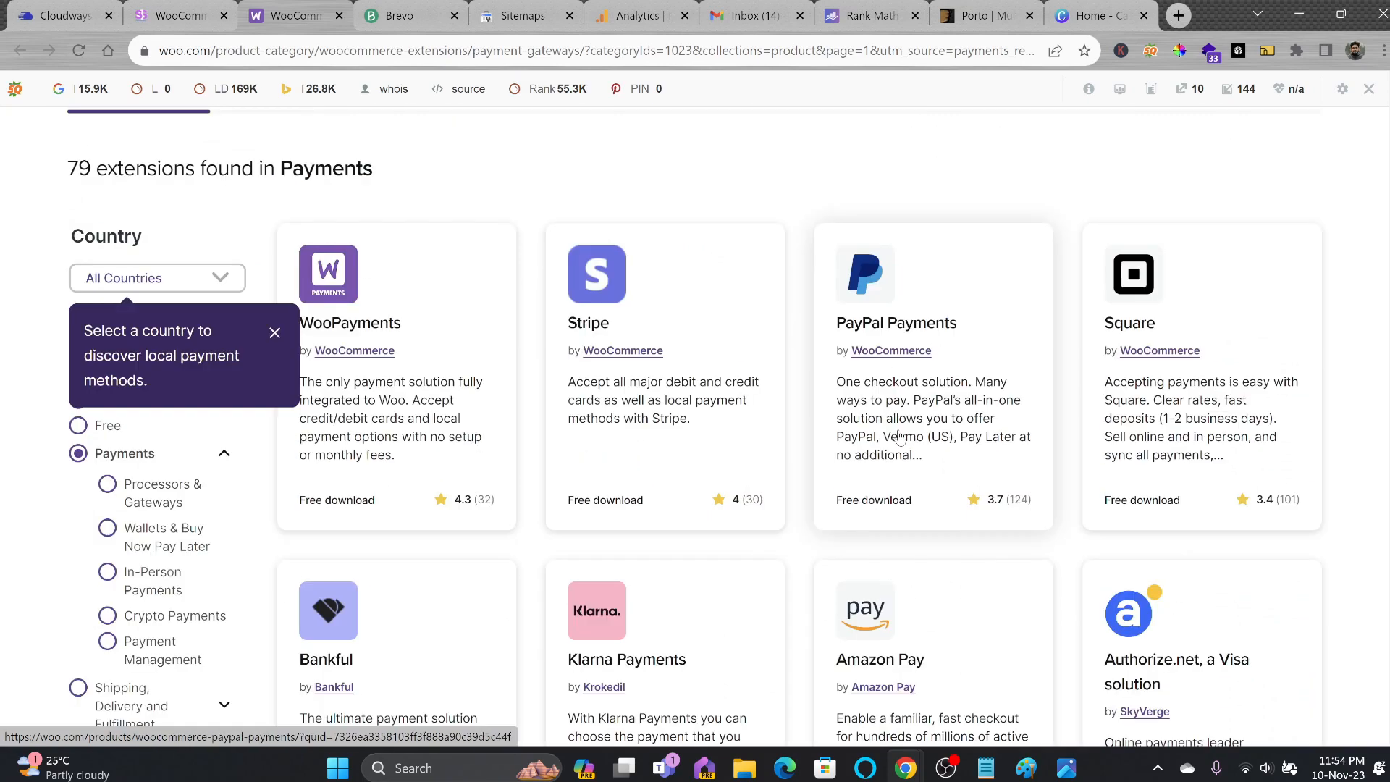
scroll(898, 435, down, 3)
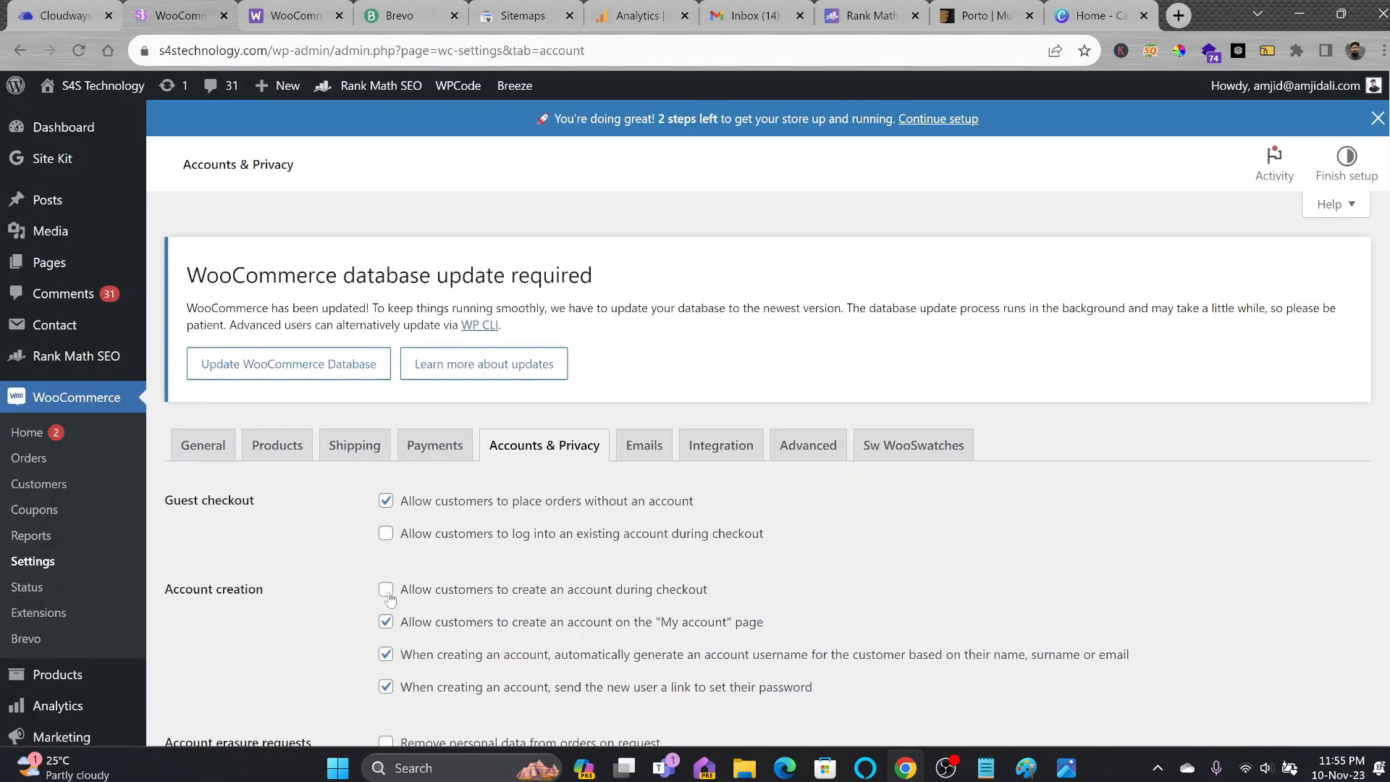
Inspect the New order email settings and view its template code, then hide it.
scroll(505, 409, down, 1)
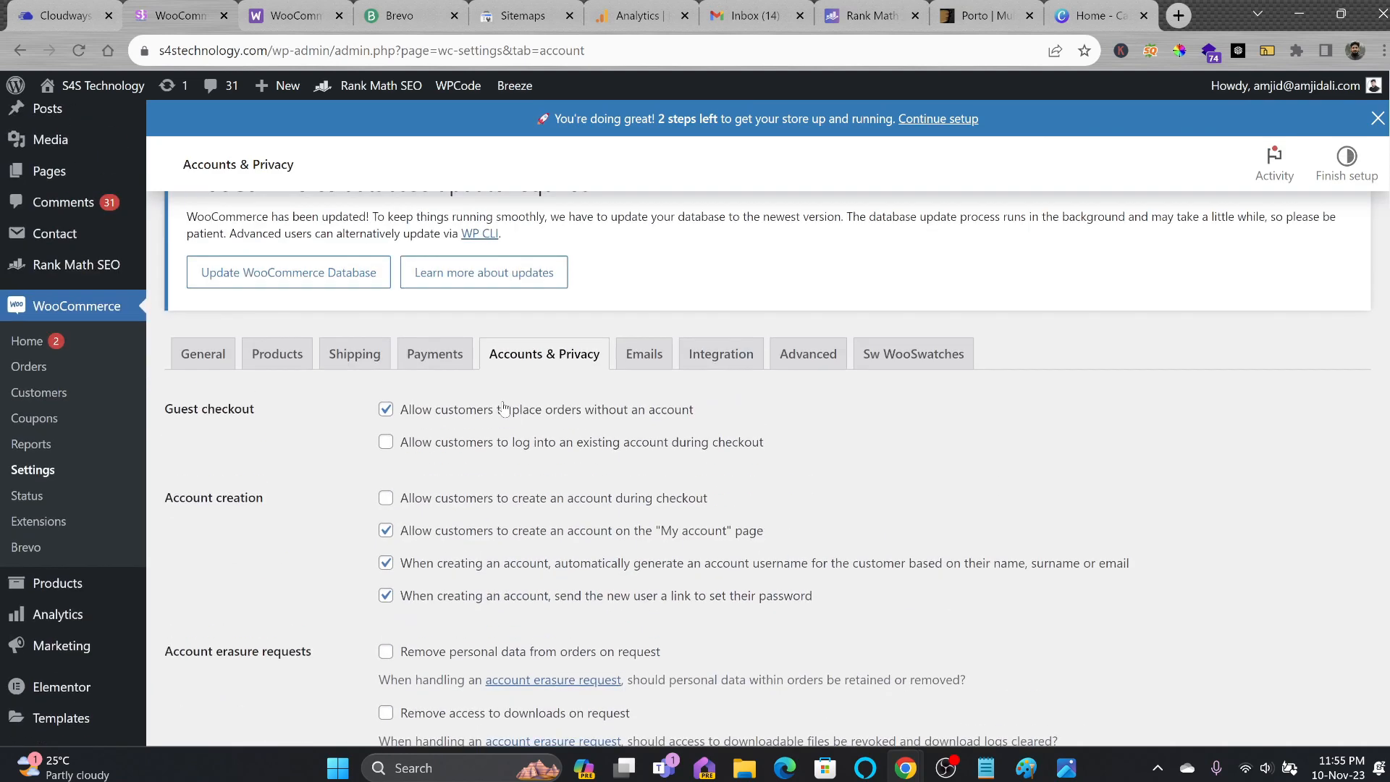
click(629, 367)
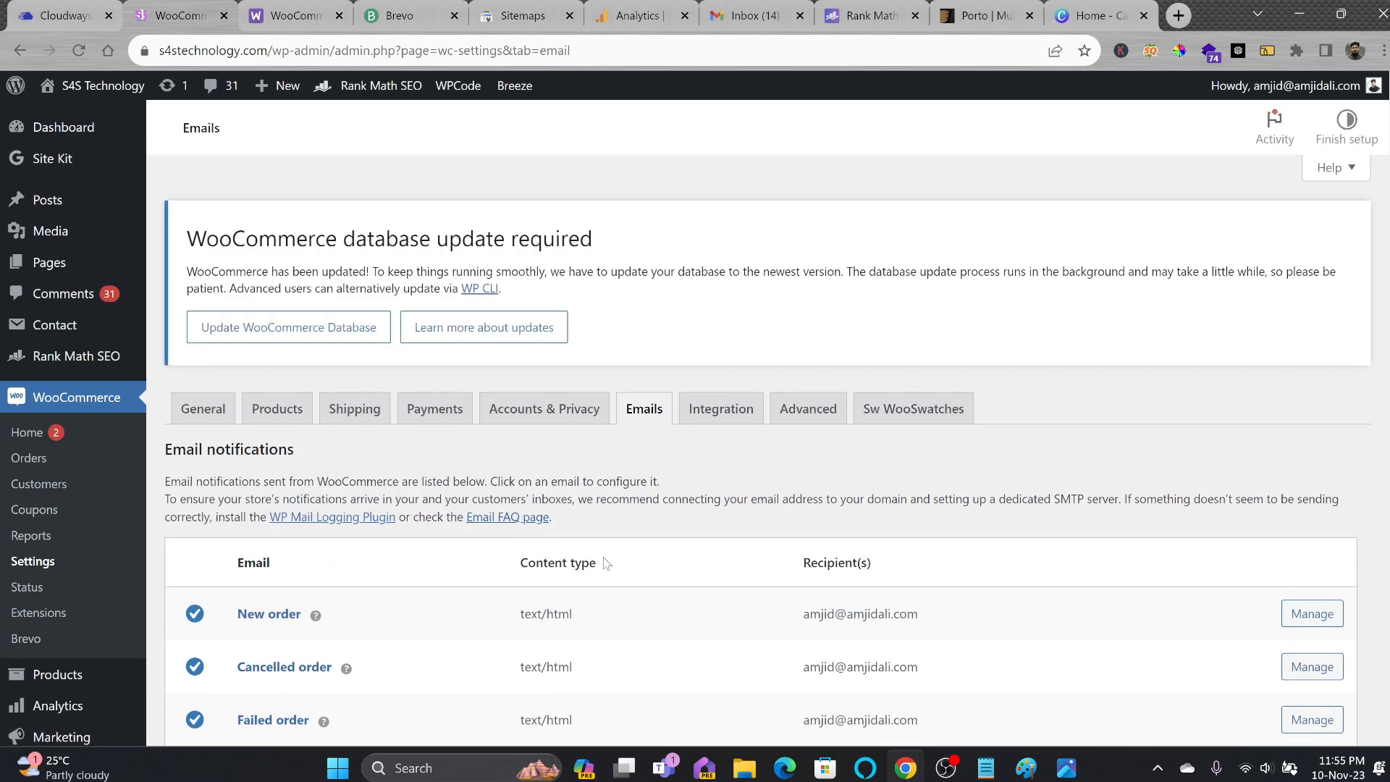
scroll(826, 537, down, 4)
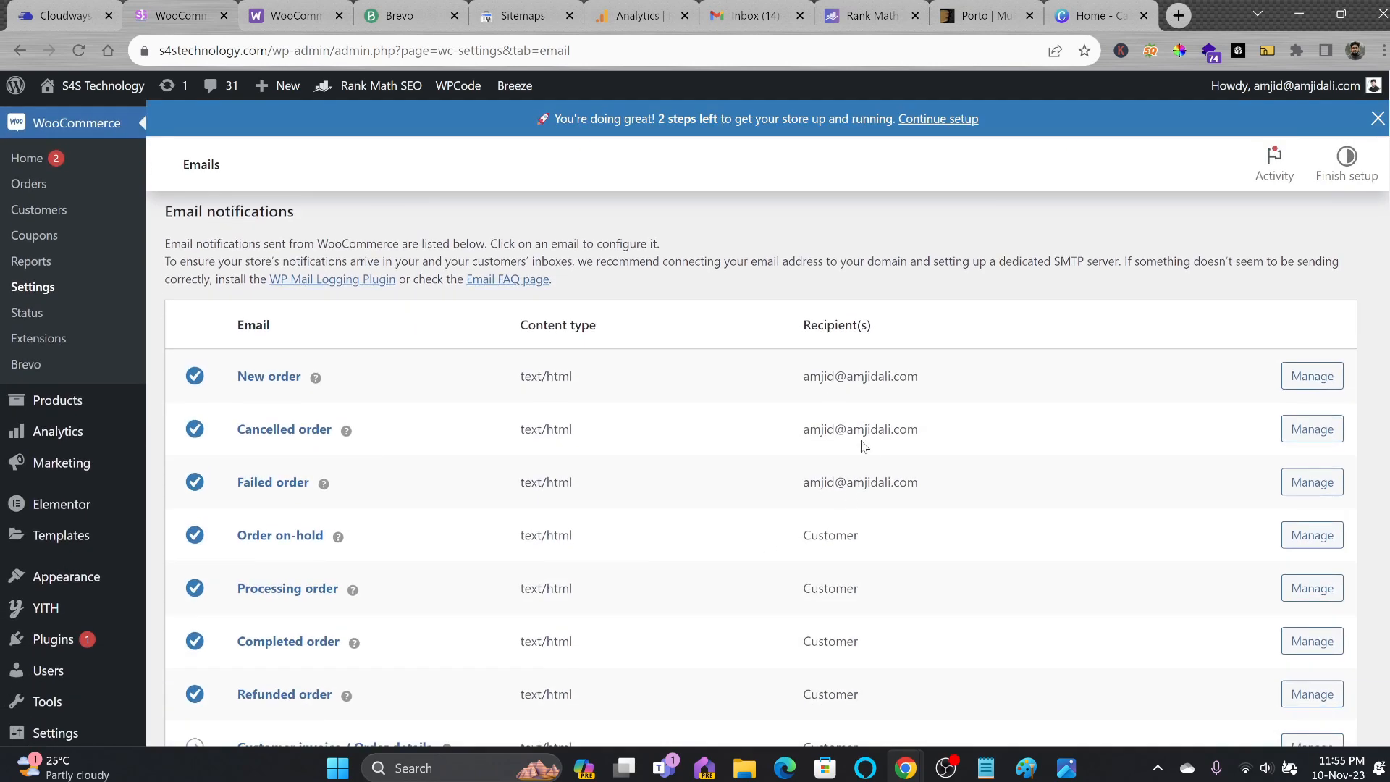
click(1312, 376)
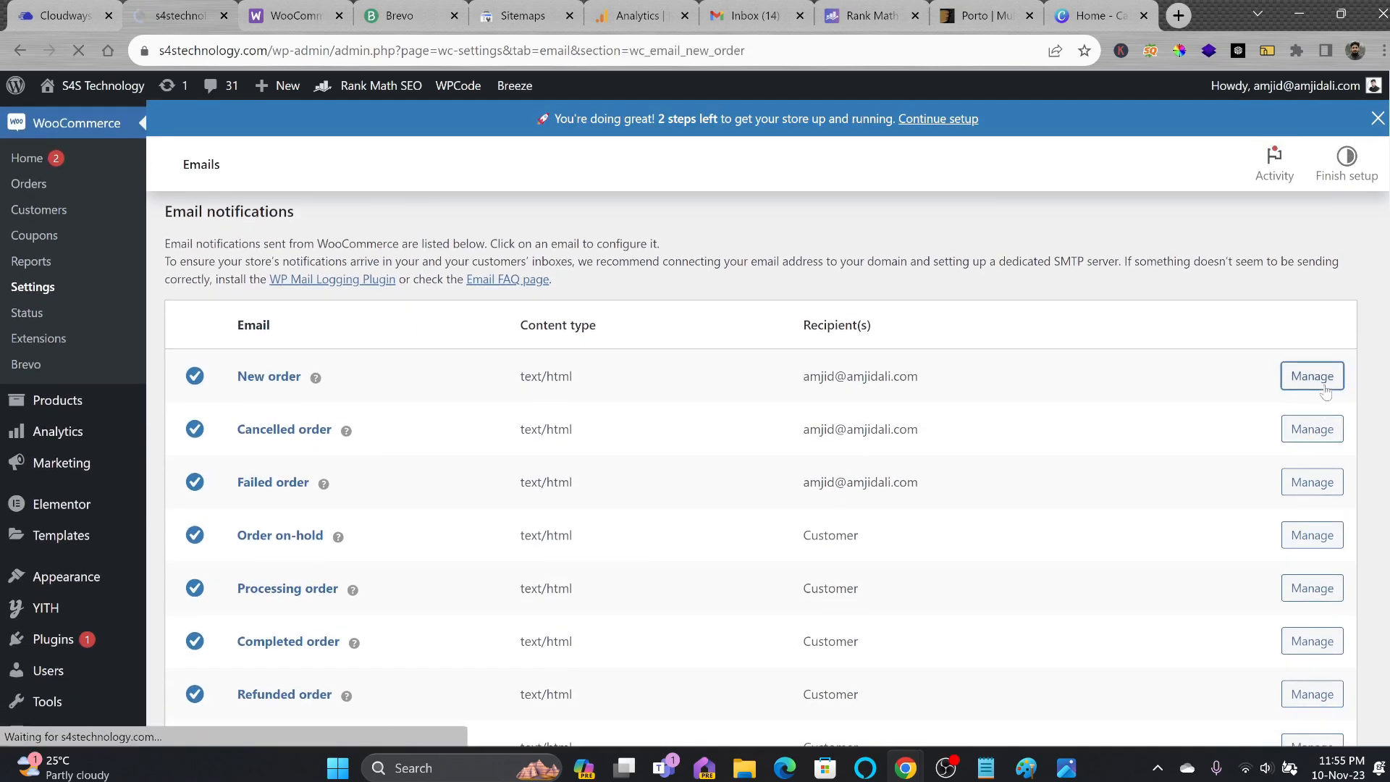
scroll(612, 435, down, 3)
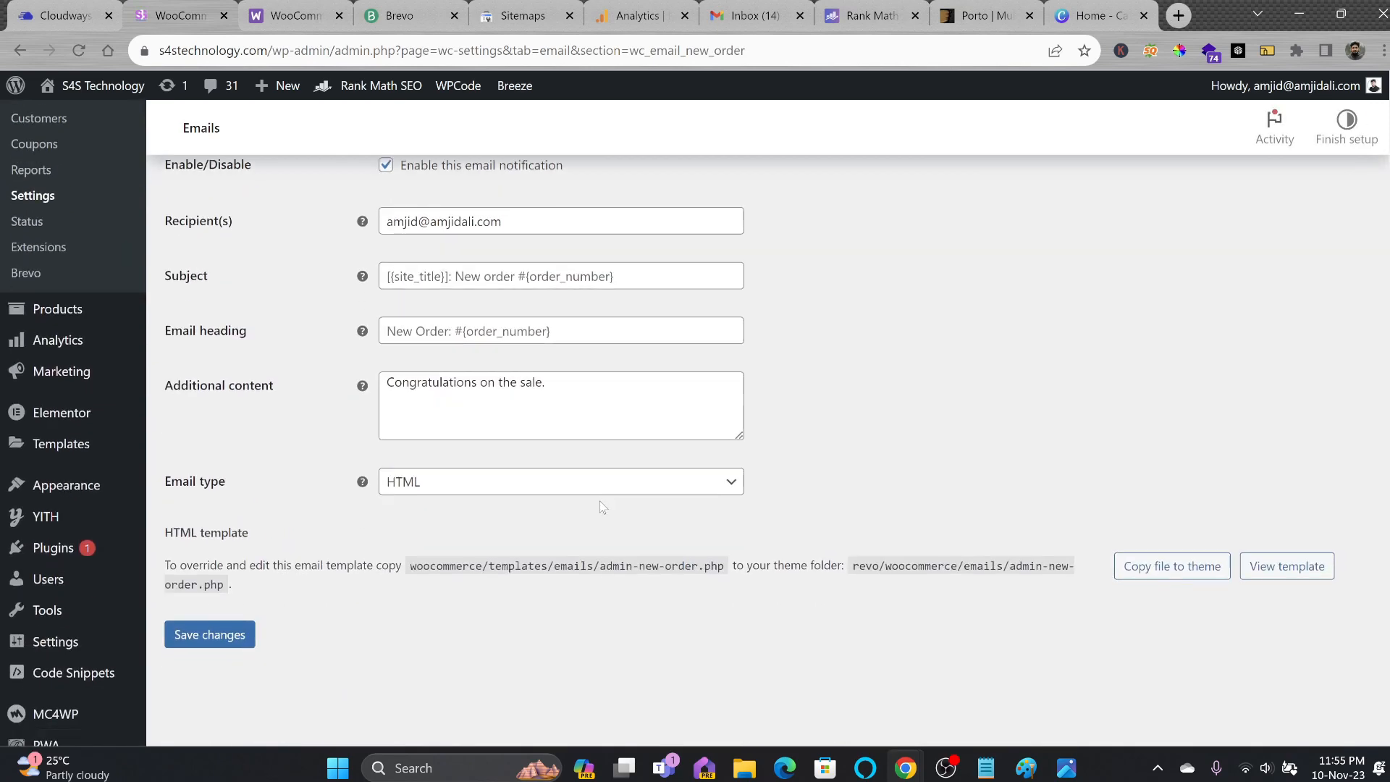
click(1291, 609)
scroll(1291, 614, down, 5)
drag(367, 489, 503, 607)
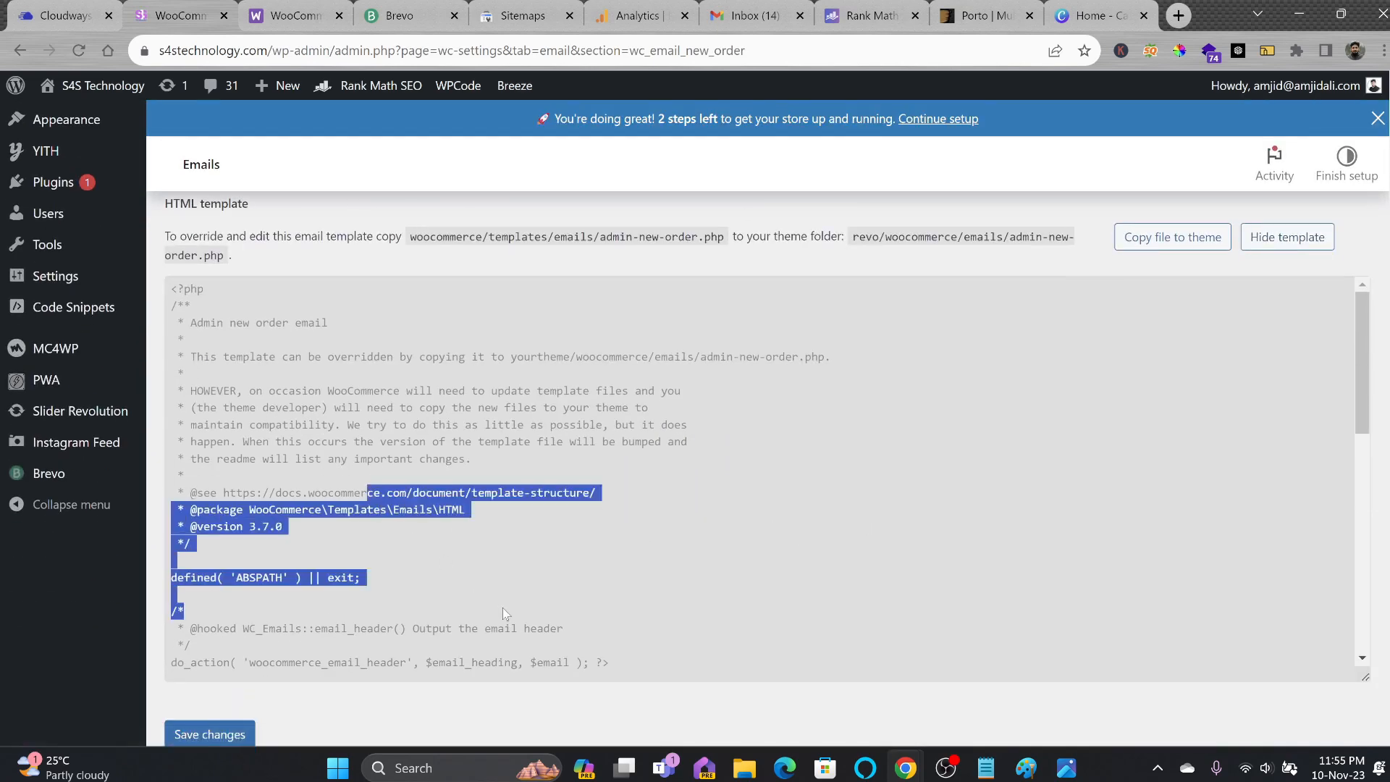
scroll(517, 602, down, 1)
scroll(517, 603, down, 7)
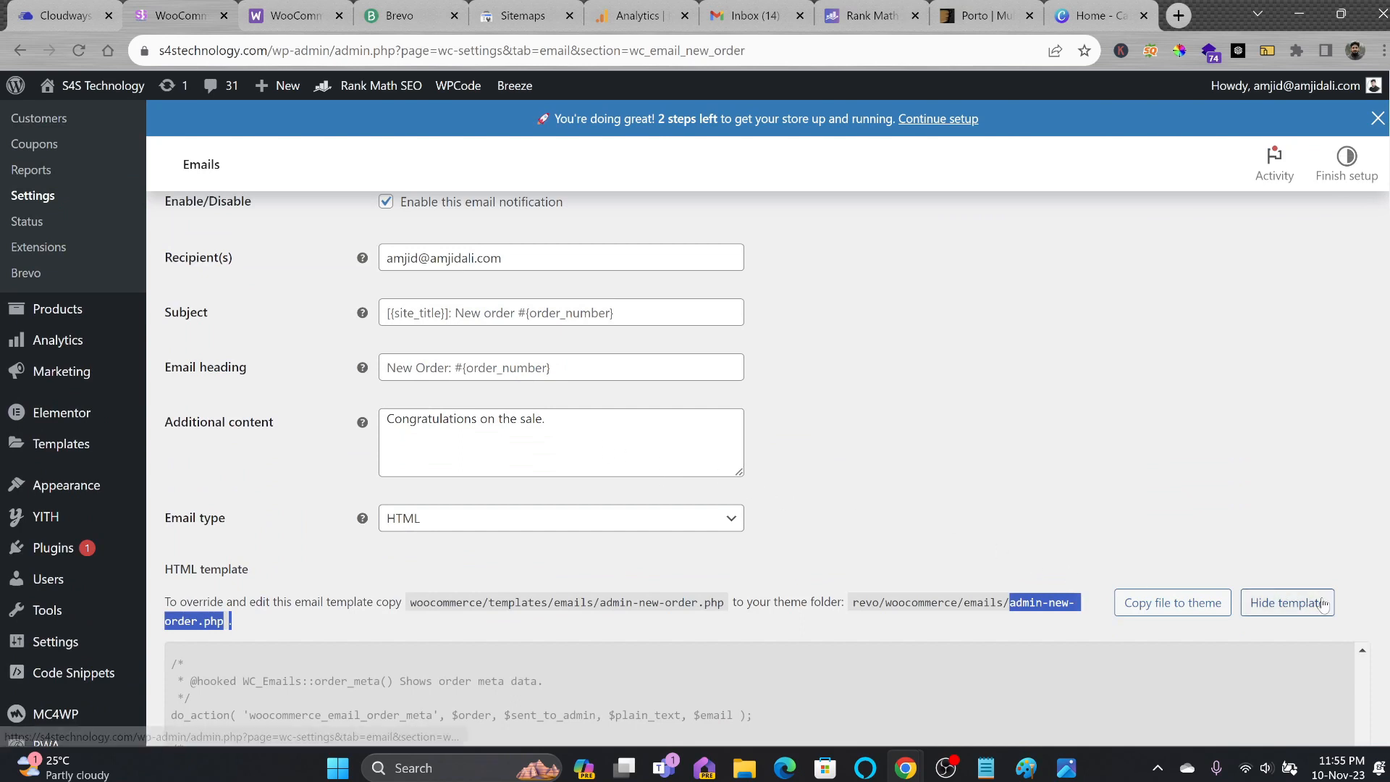
click(1287, 602)
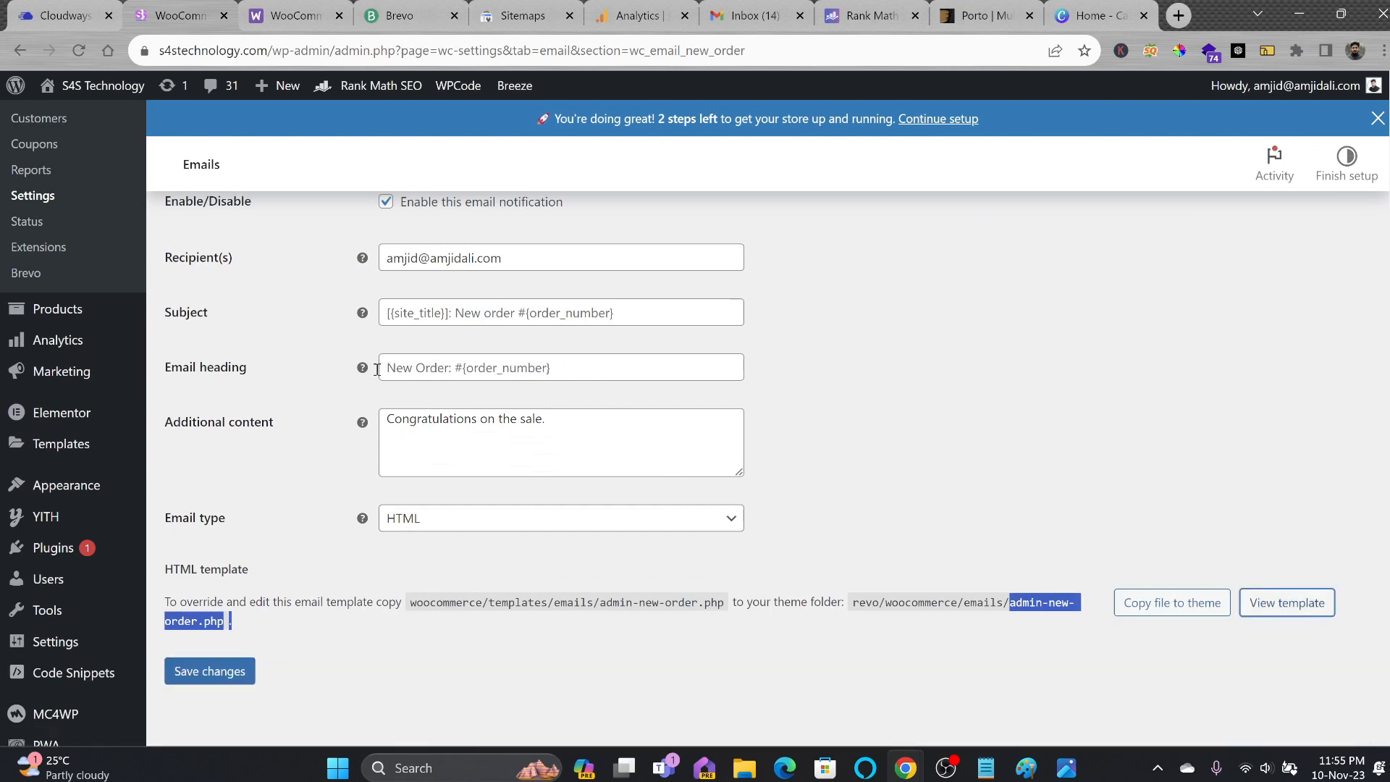
Check the Integration settings, then view the Advanced page setup.
scroll(562, 432, up, 5)
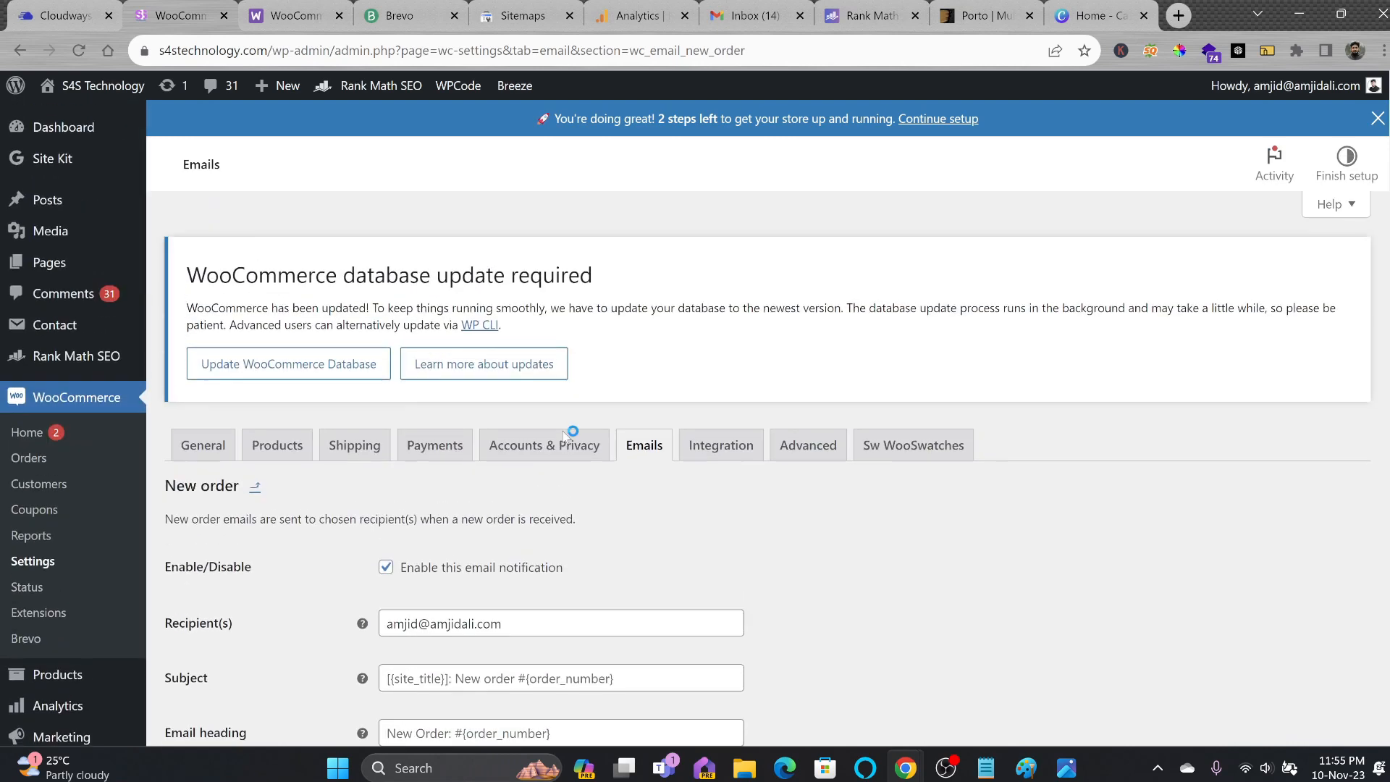
click(721, 357)
click(809, 262)
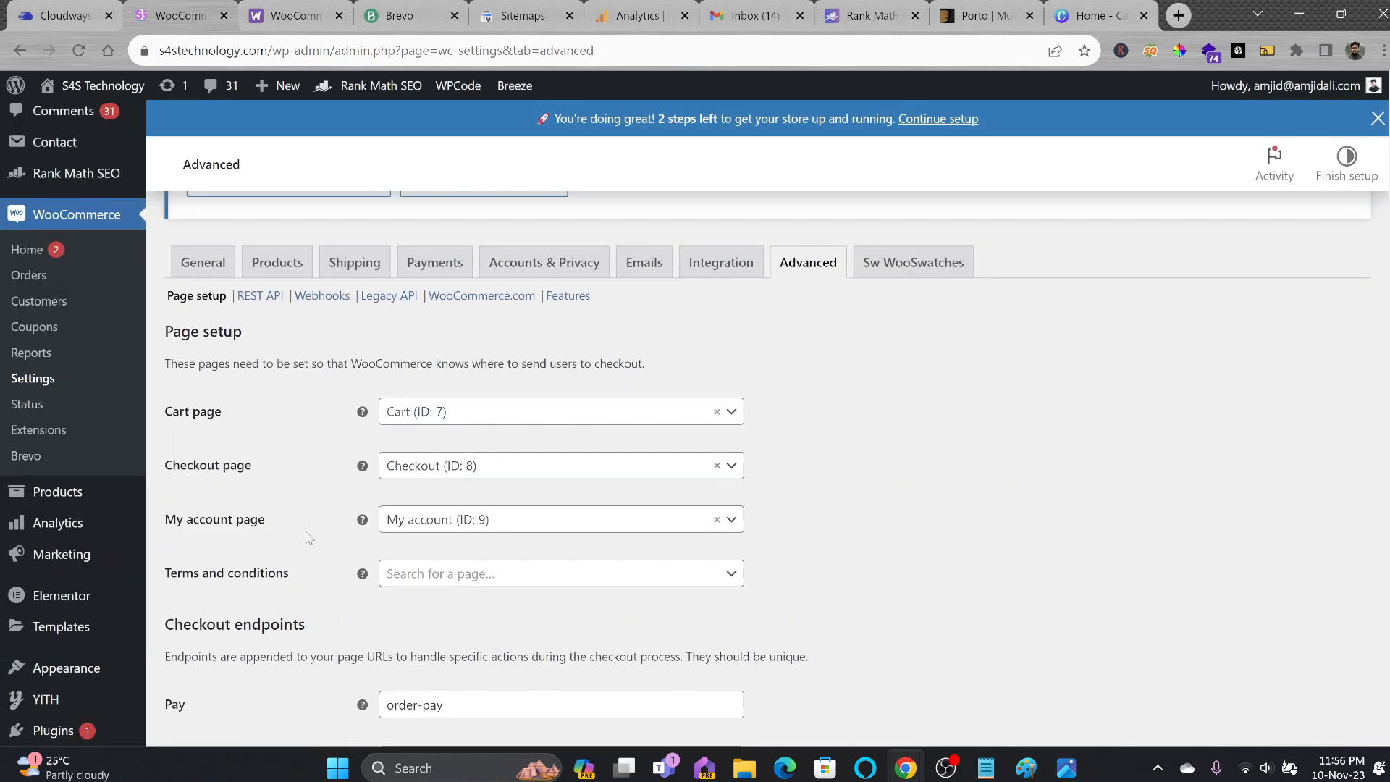
Check the Terms and conditions page choices and review the account endpoint settings.
click(532, 583)
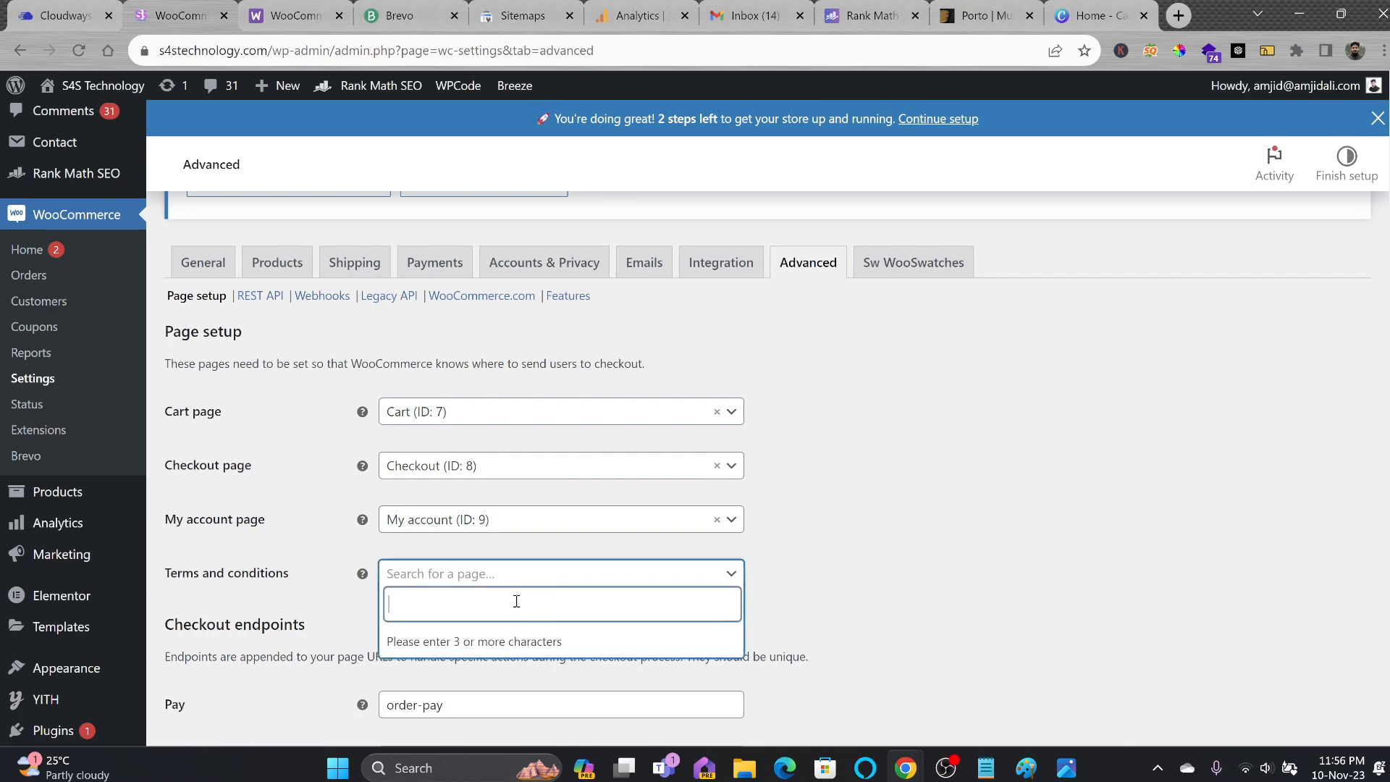
click(805, 590)
scroll(805, 588, down, 5)
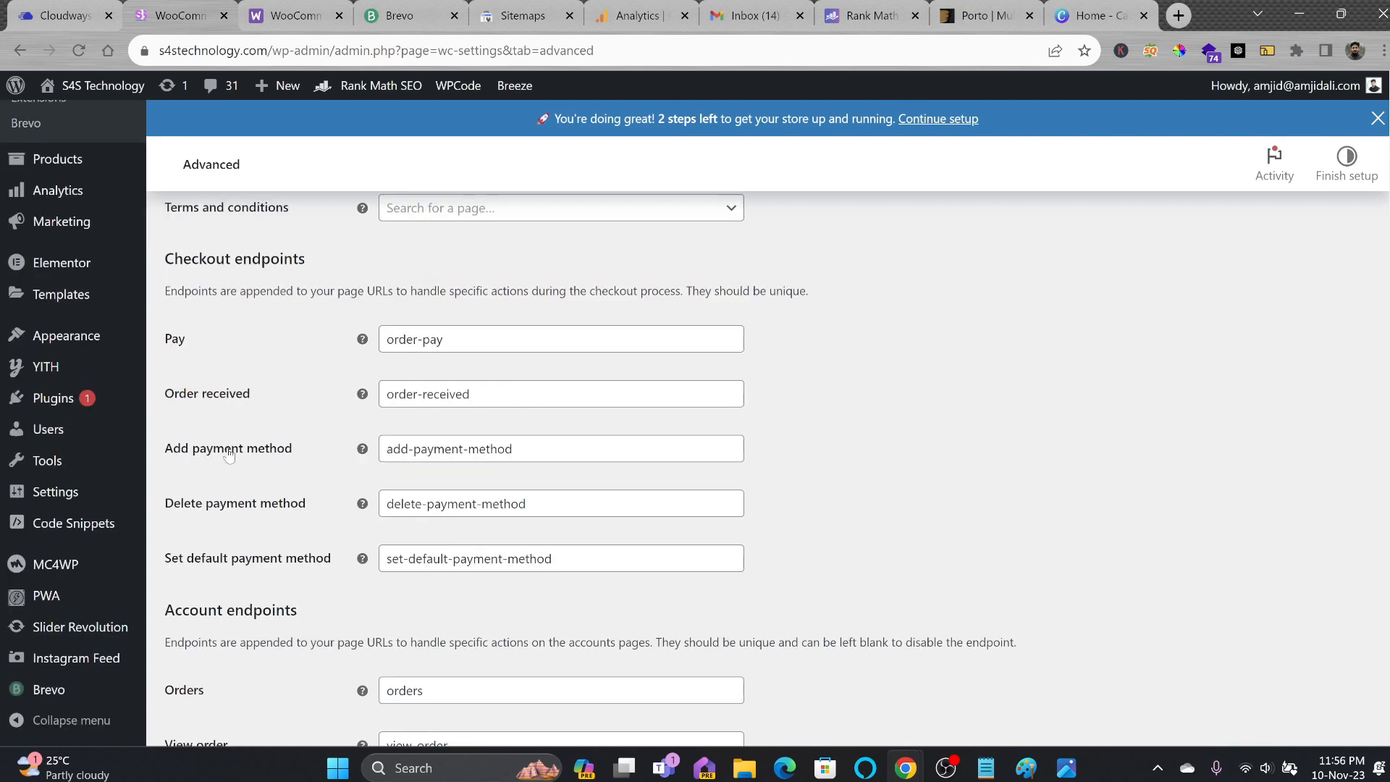
scroll(418, 580, down, 6)
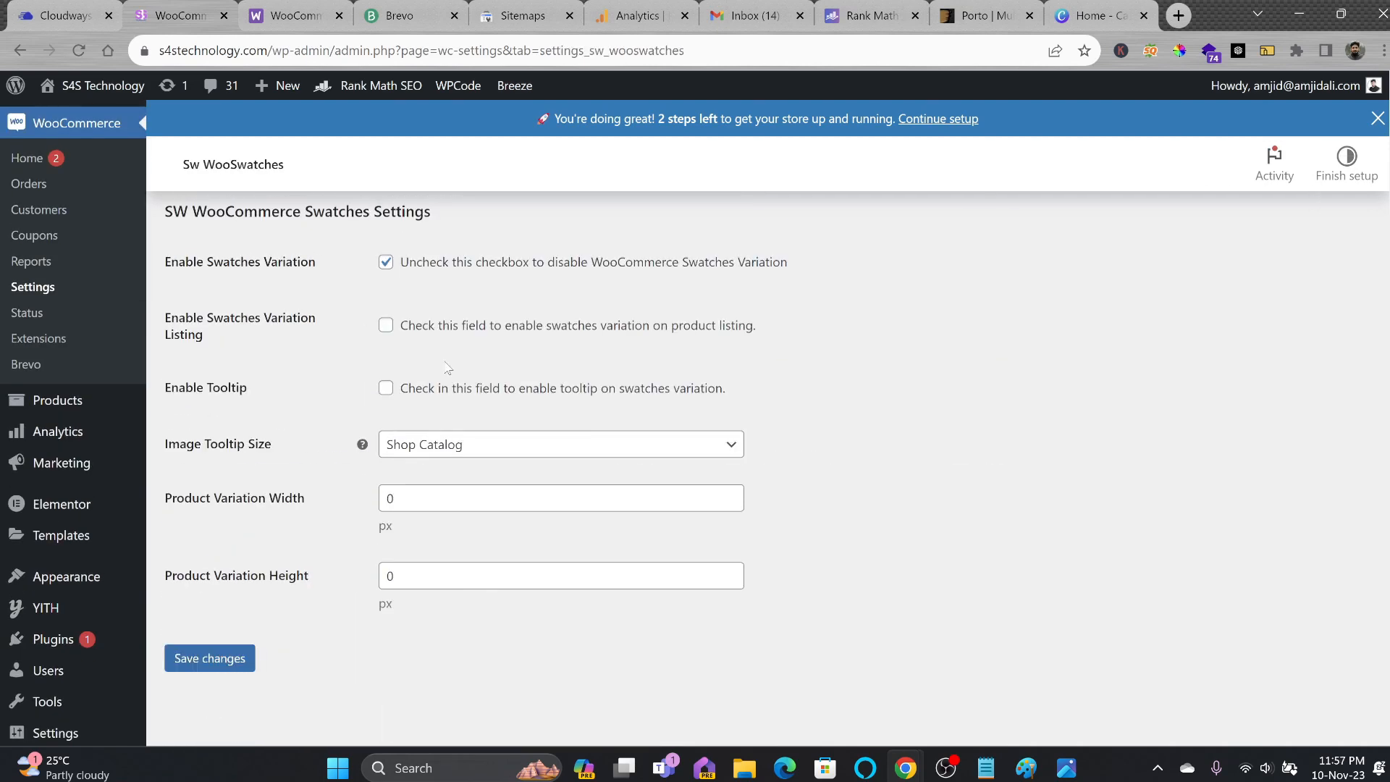
scroll(312, 381, down, 3)
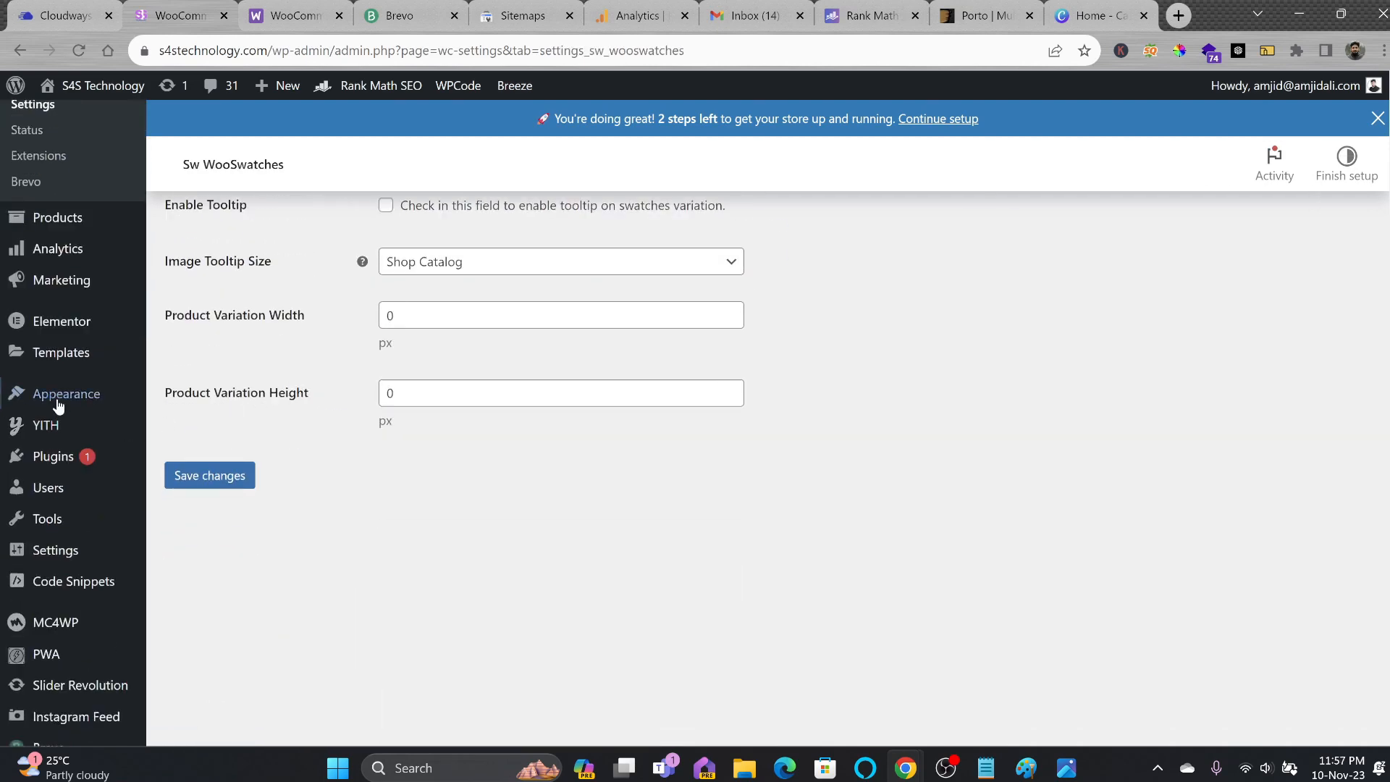
scroll(56, 391, up, 4)
Review the System status report (Action Scheduler 3.6.4), then go to the Extensions marketplace.
click(27, 407)
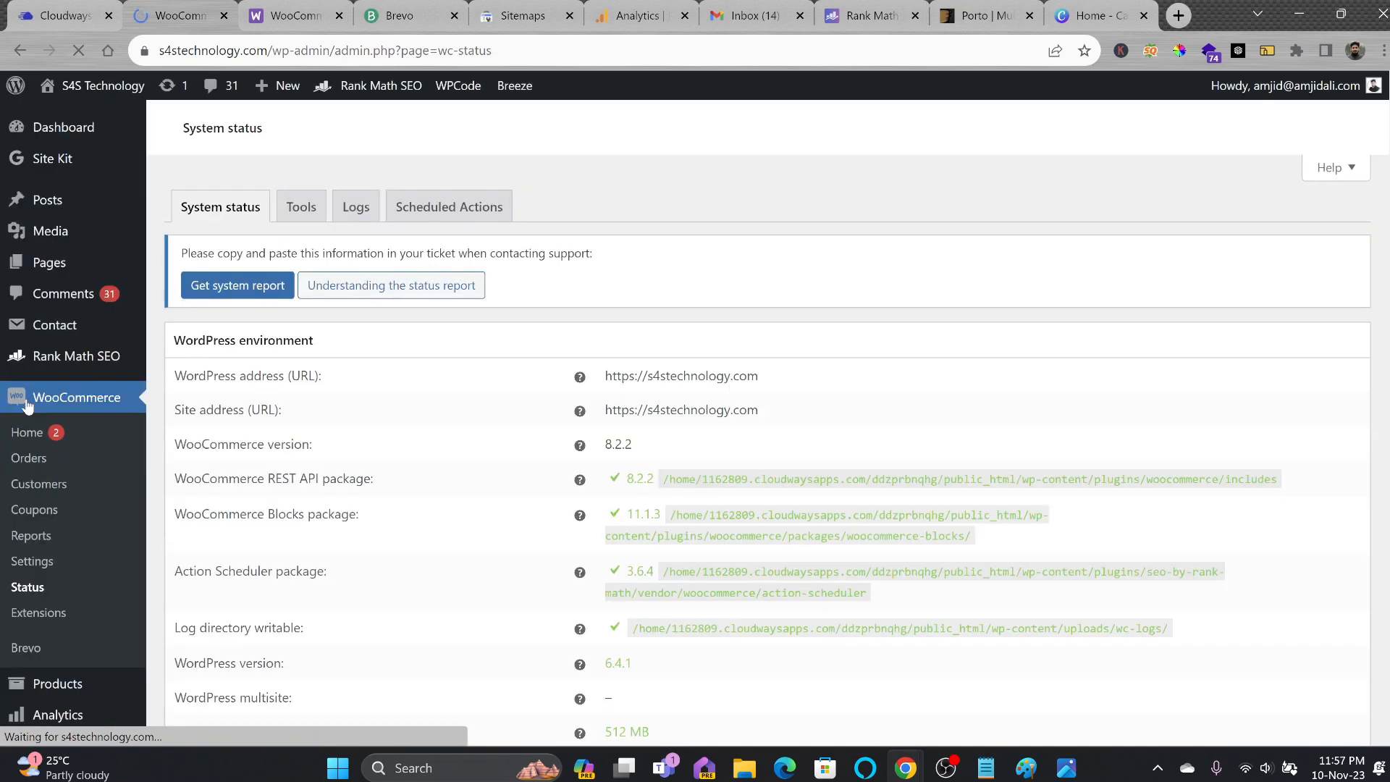
scroll(680, 505, down, 4)
scroll(361, 397, down, 10)
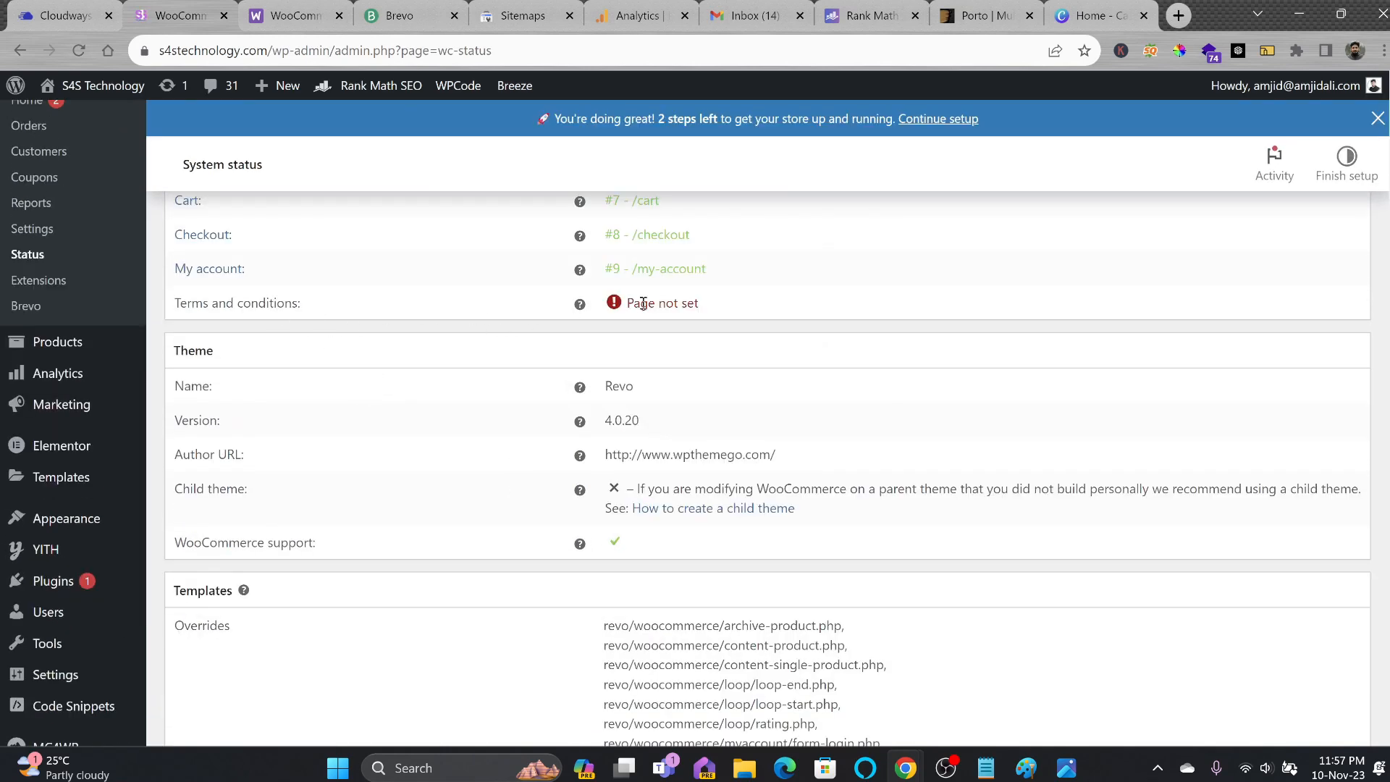
scroll(643, 303, down, 10)
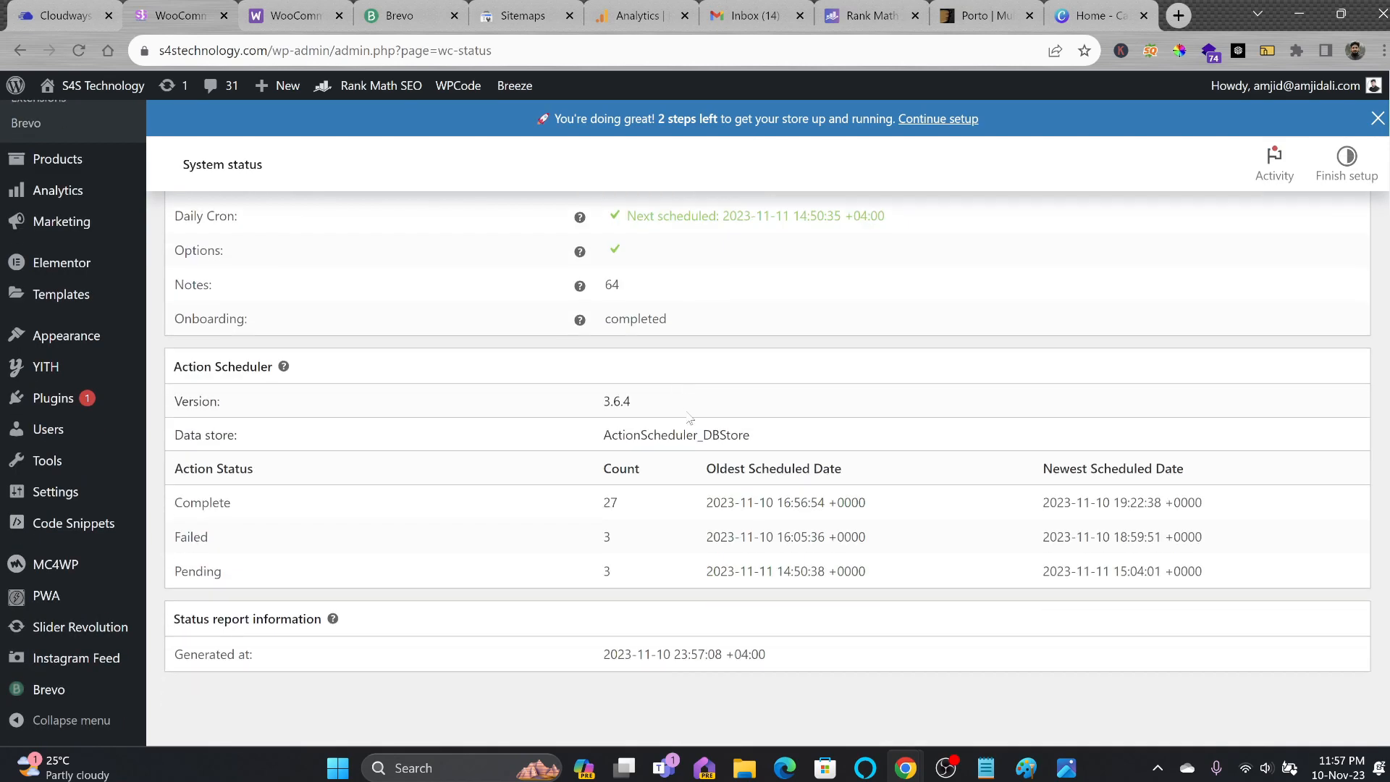
scroll(48, 620, up, 15)
click(48, 617)
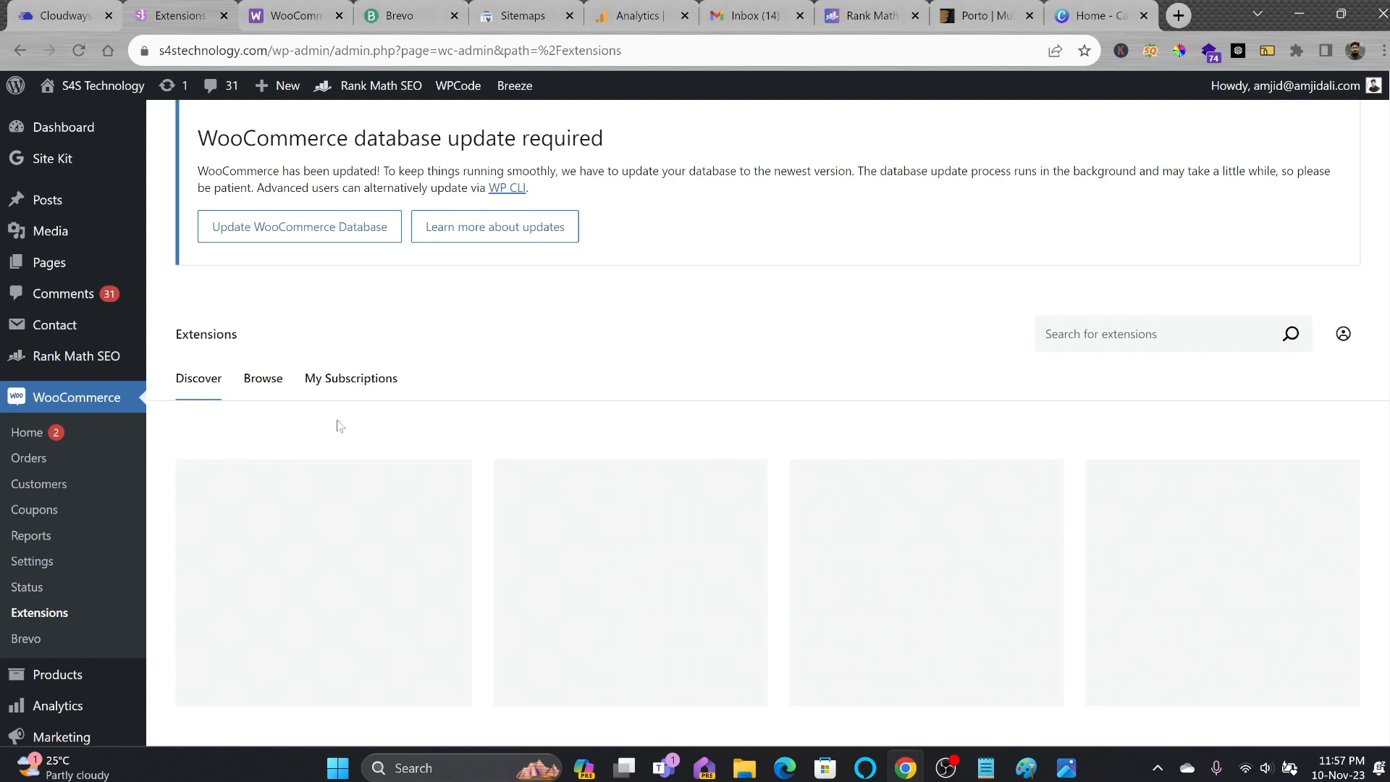
Browse the Extensions marketplace and open the Marketing > Coupons list.
scroll(496, 395, down, 3)
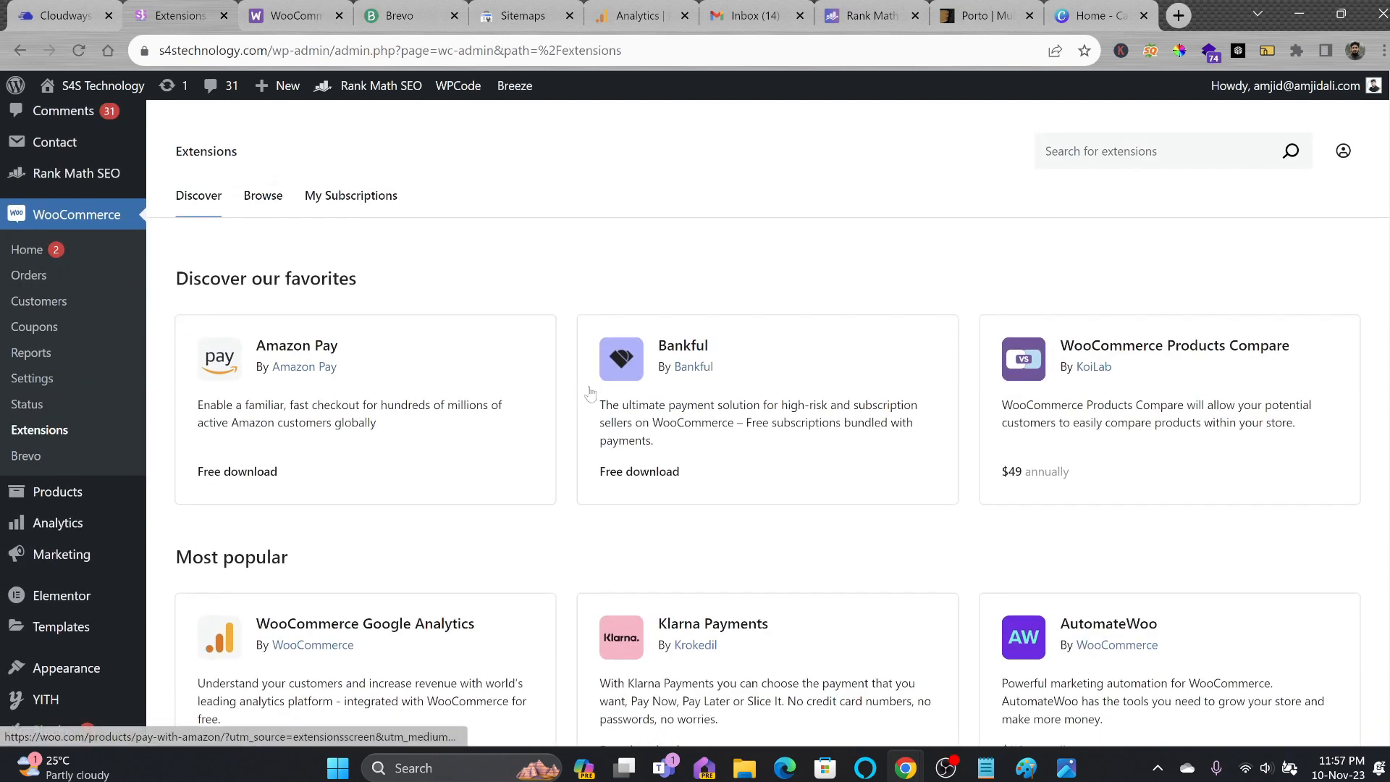
mouse_move(81, 547)
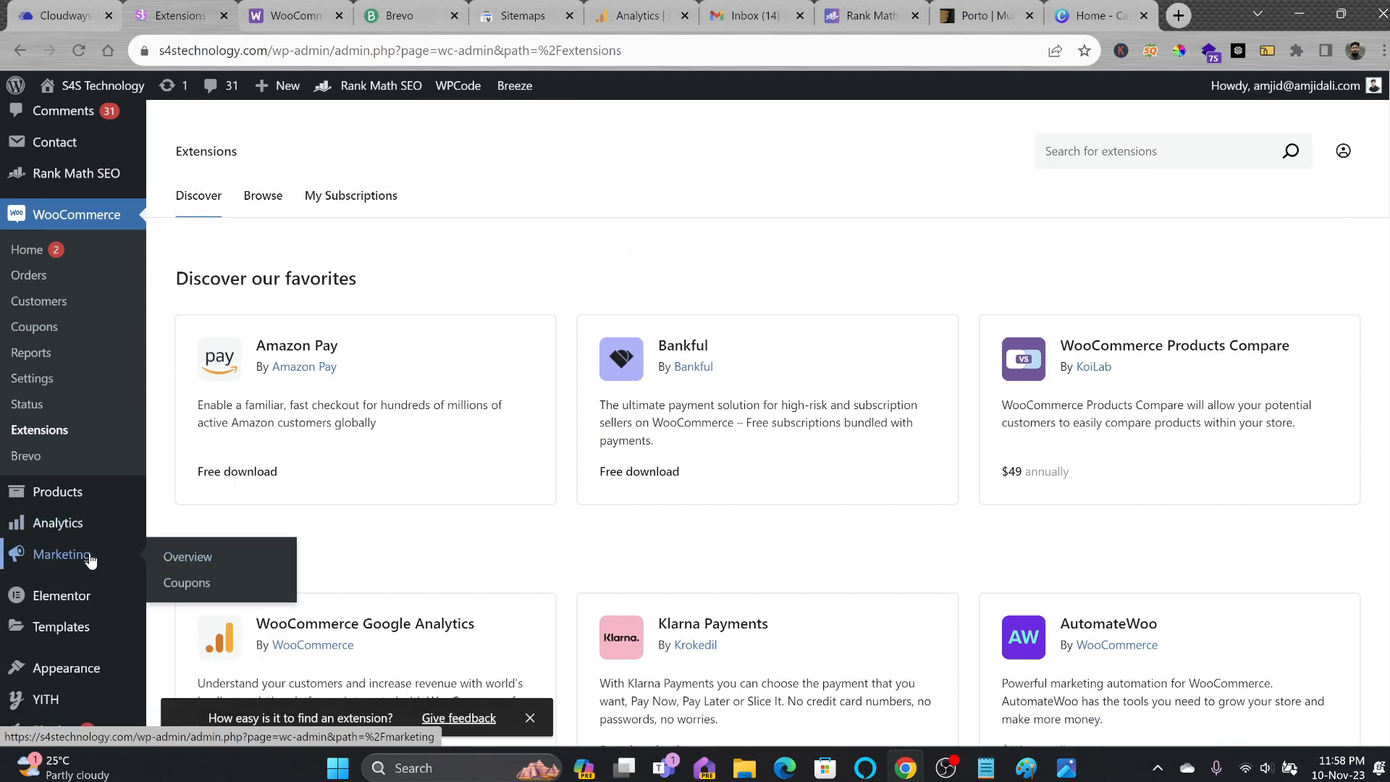
click(236, 591)
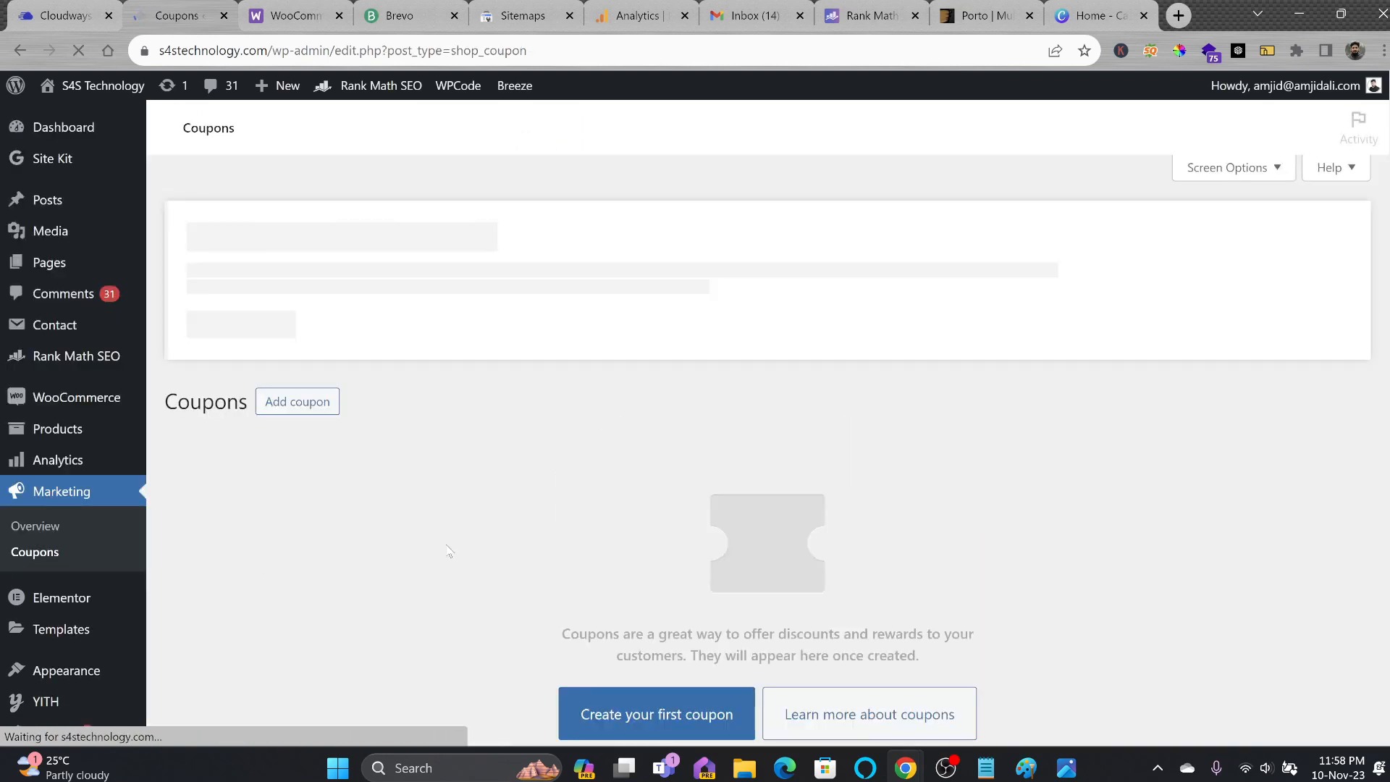
Open the WooCommerce Reports page.
scroll(226, 514, down, 3)
mouse_move(71, 414)
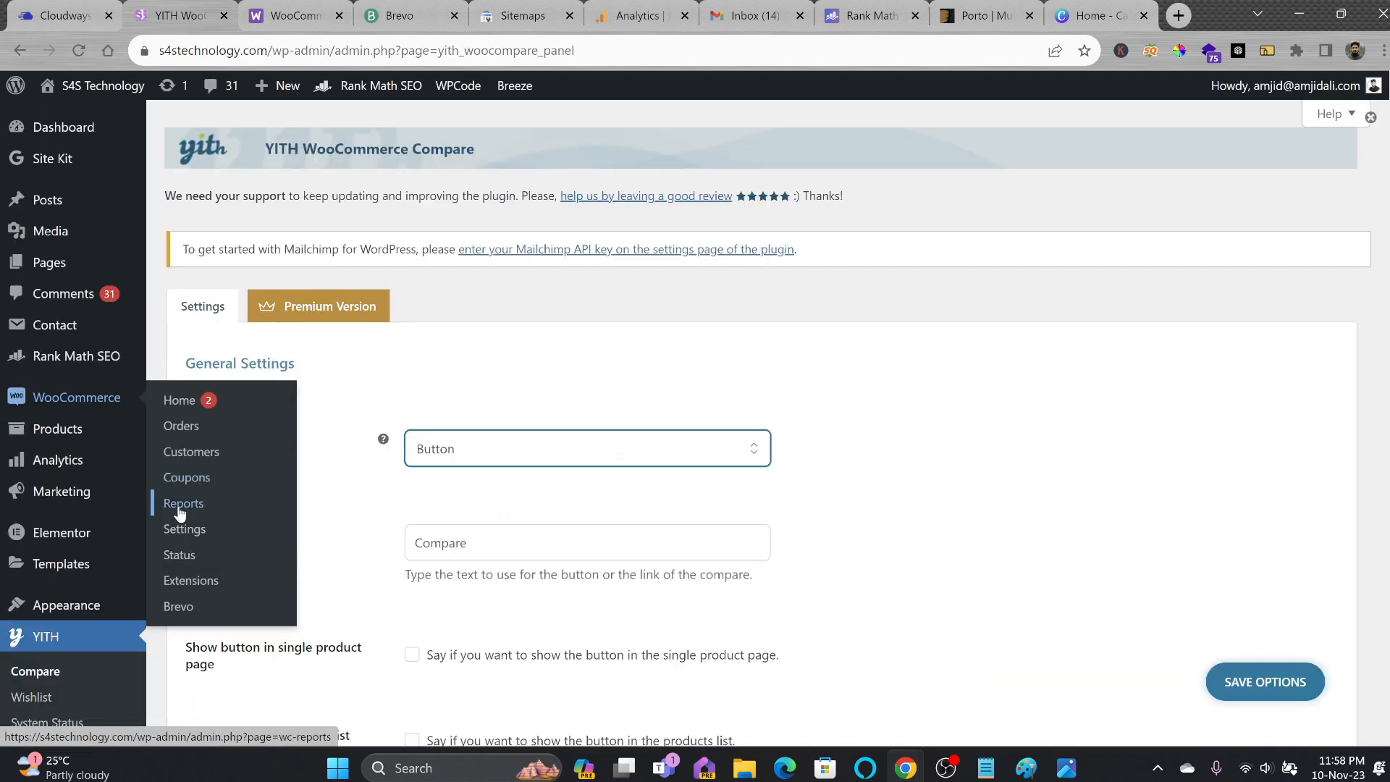
click(180, 506)
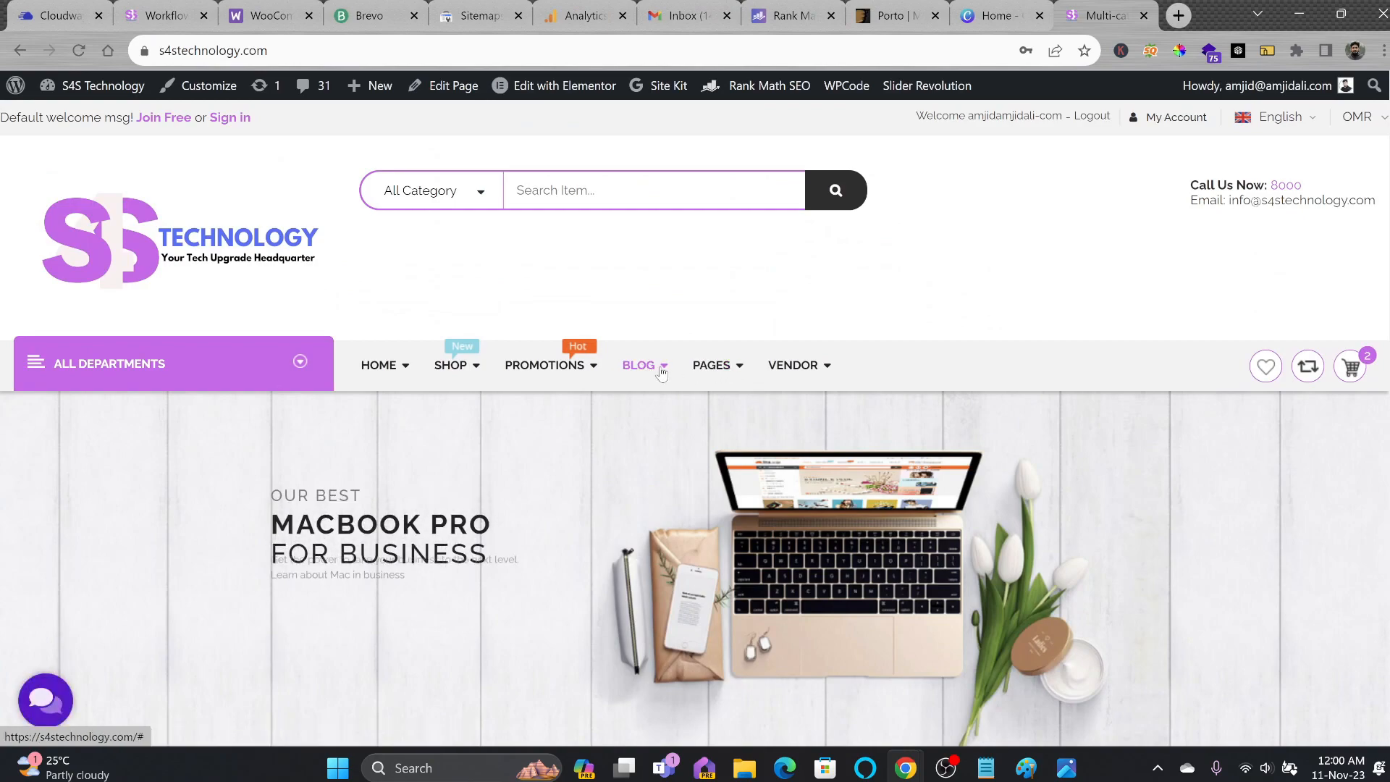
Close the storefront tab and review the Contact Forms list and Brevo plugin home page.
scroll(1237, 251, down, 7)
scroll(1236, 251, down, 20)
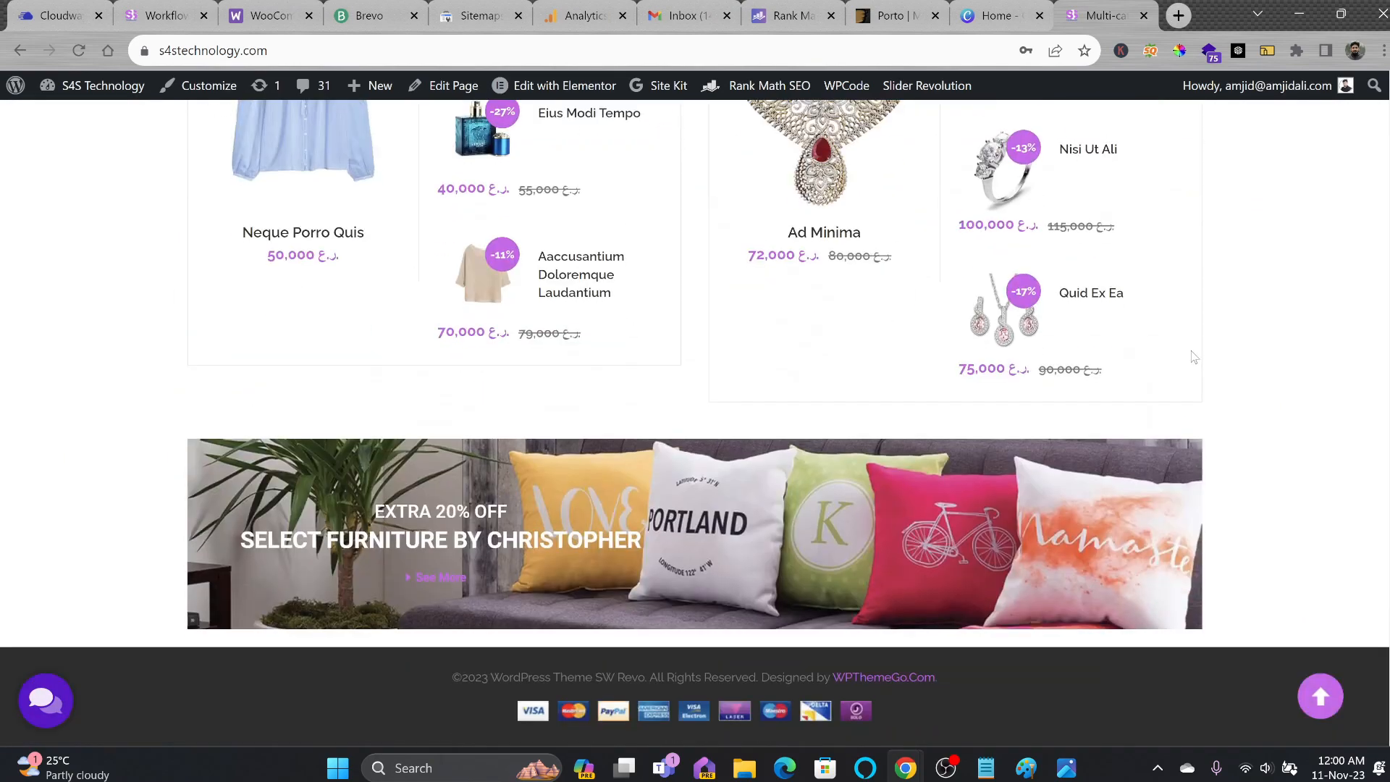
key(ctrl+w)
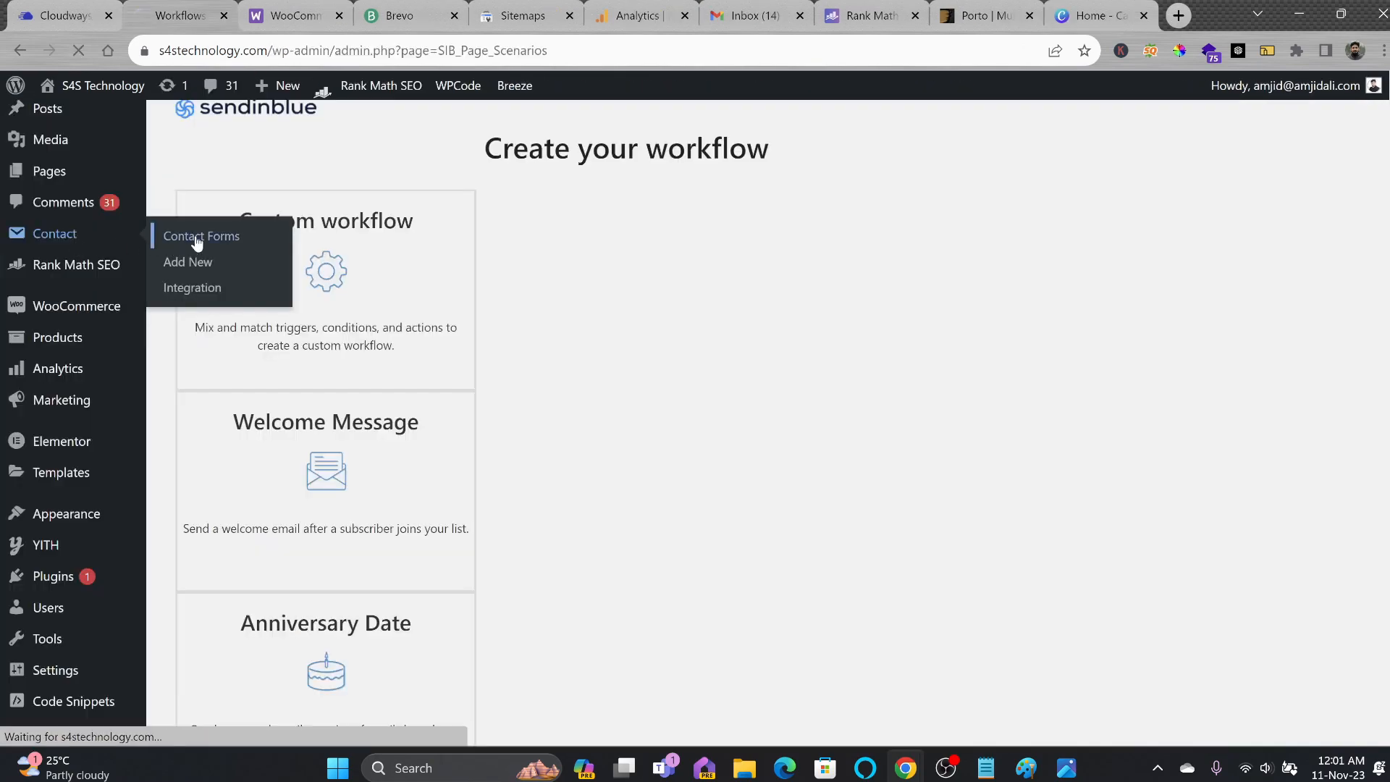
click(197, 239)
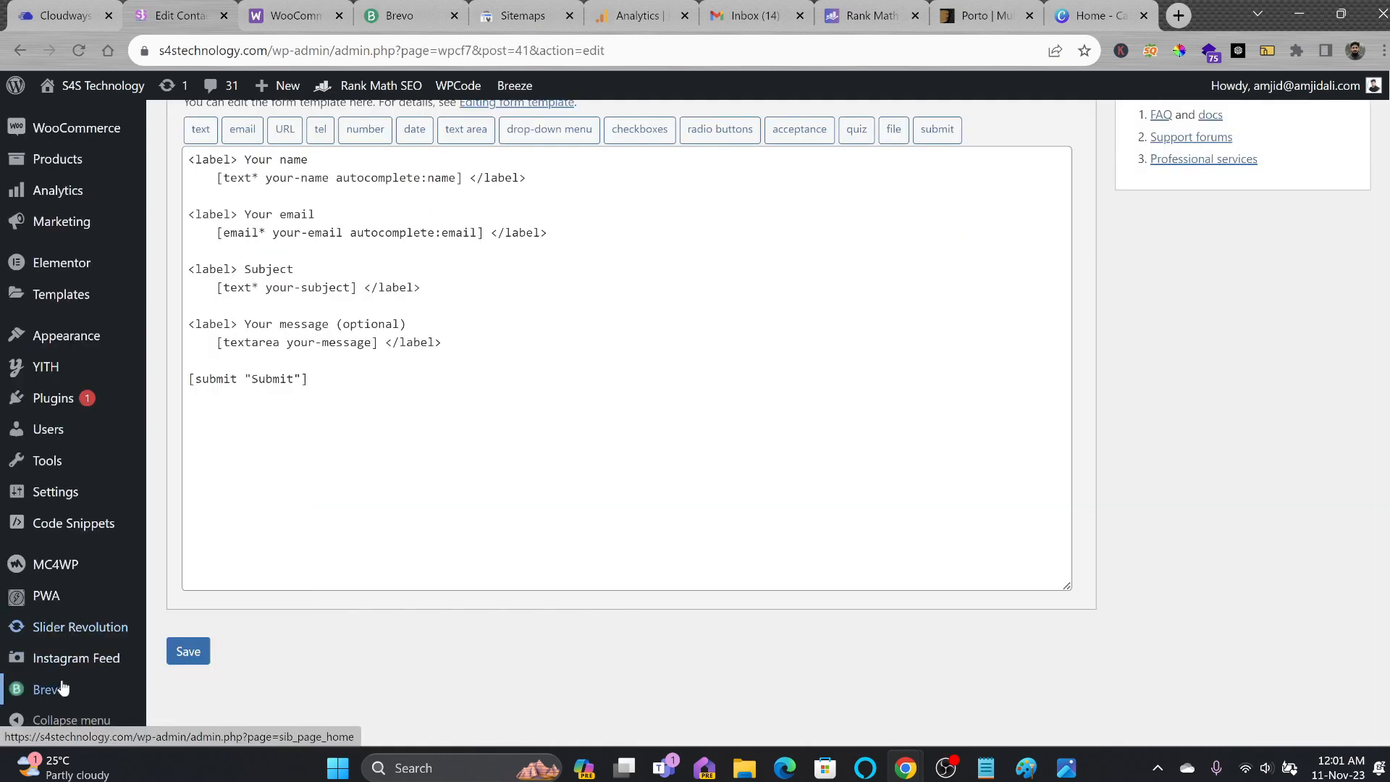
click(65, 694)
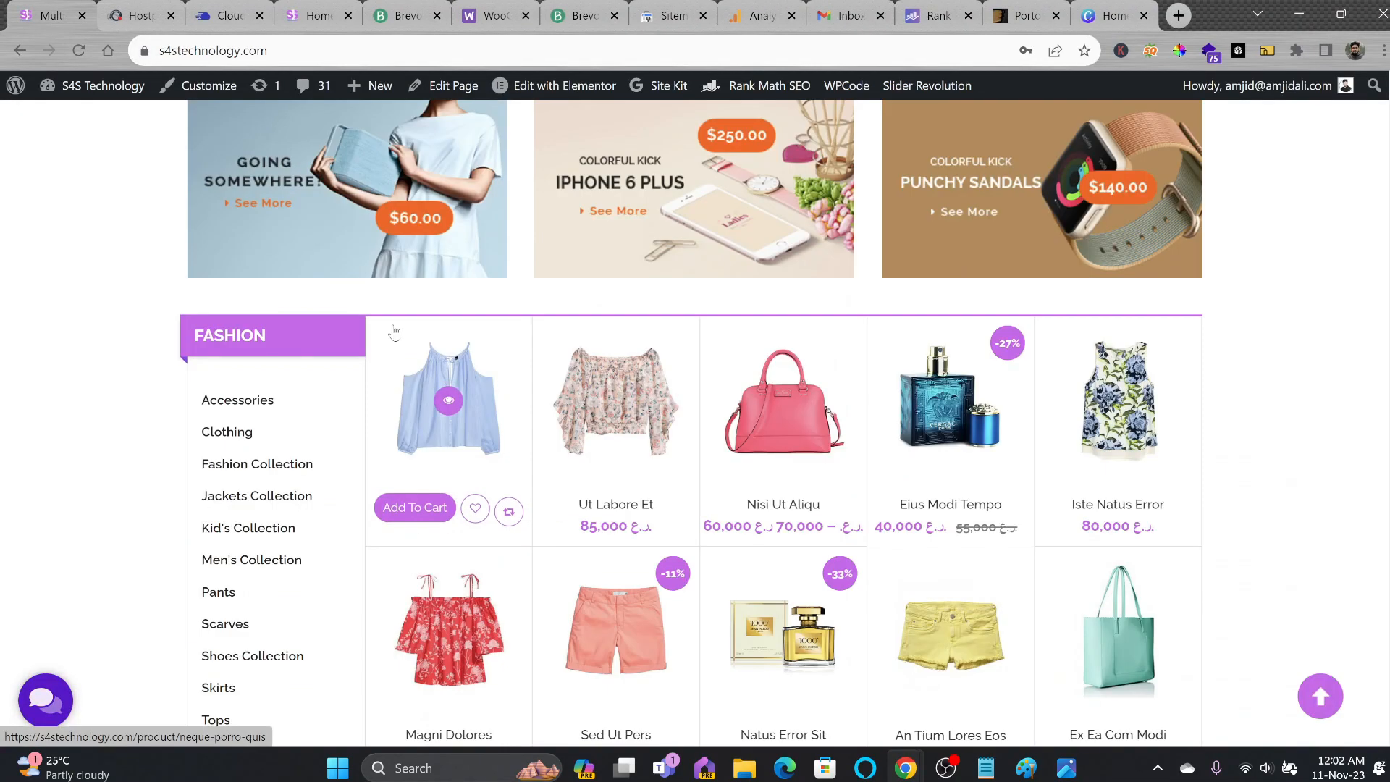
scroll(393, 331, down, 6)
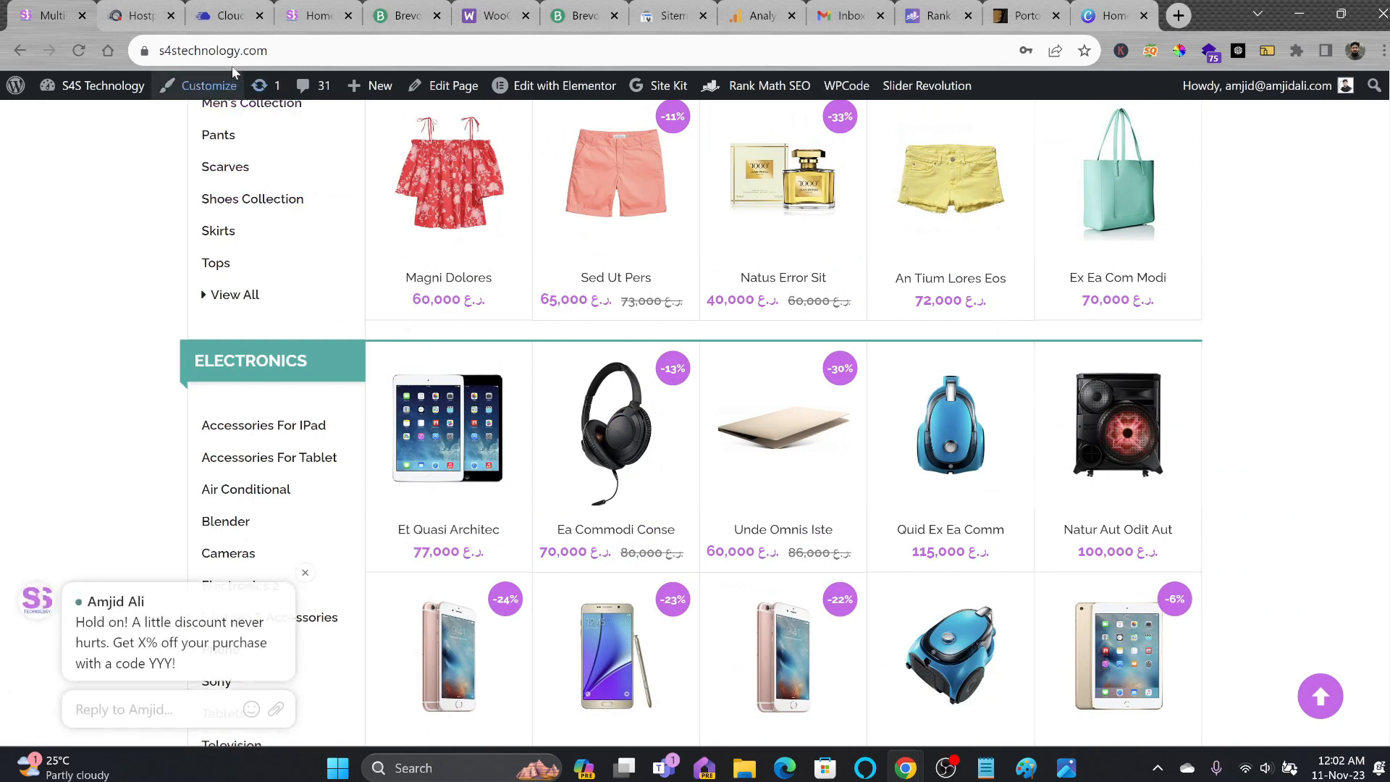
Select the storefront's web address and switch to the Cloudways dashboard via the Hostpole tab.
click(199, 56)
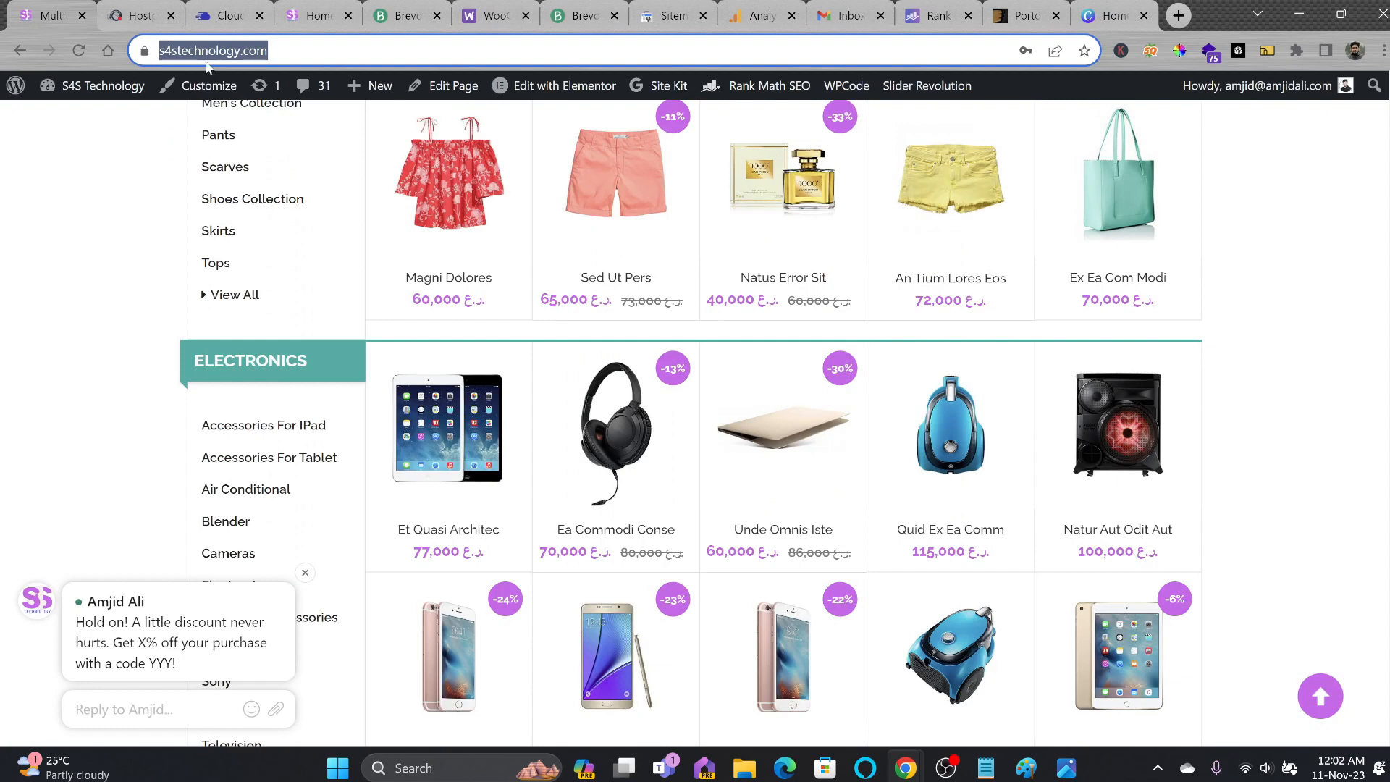
click(150, 17)
click(221, 15)
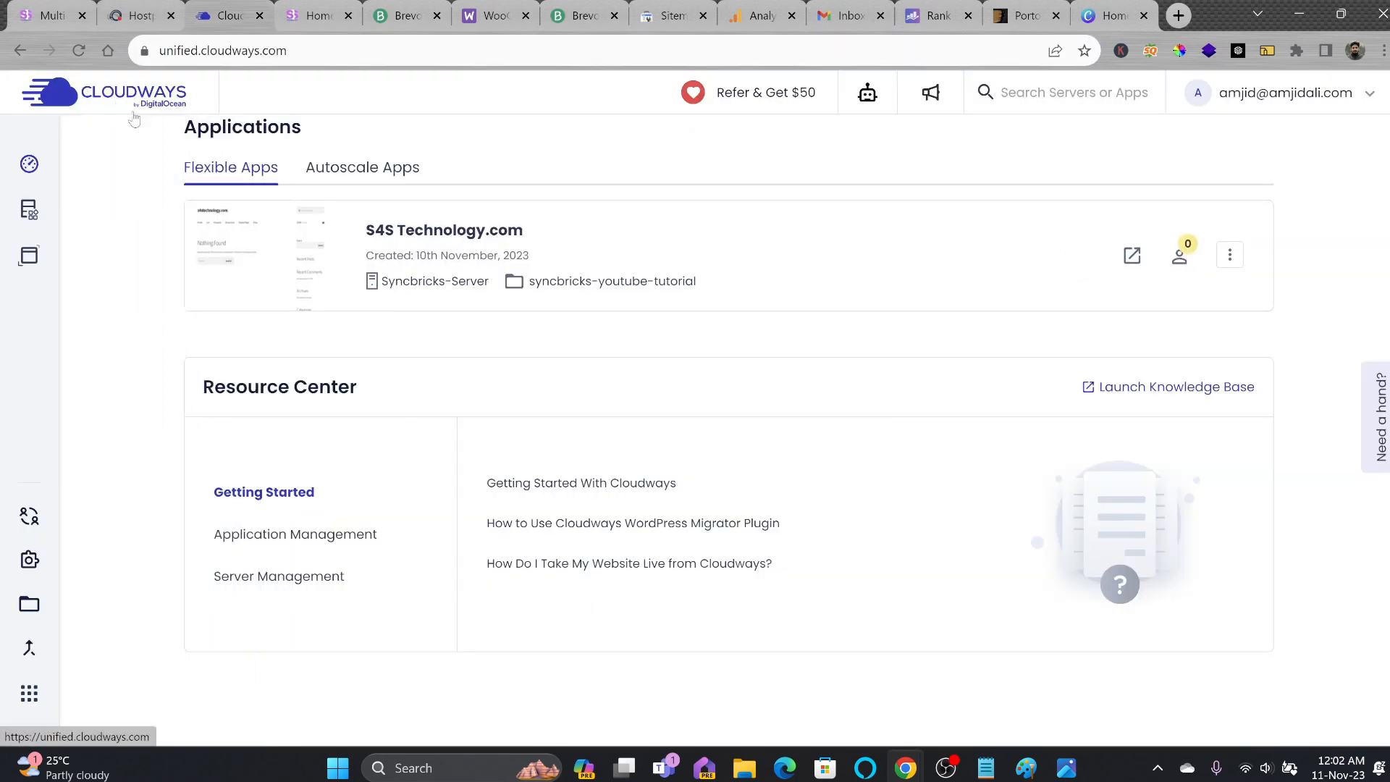
Reload the Cloudways dashboard and check the Cloudflare DNS records and Porto theme tabs.
click(114, 108)
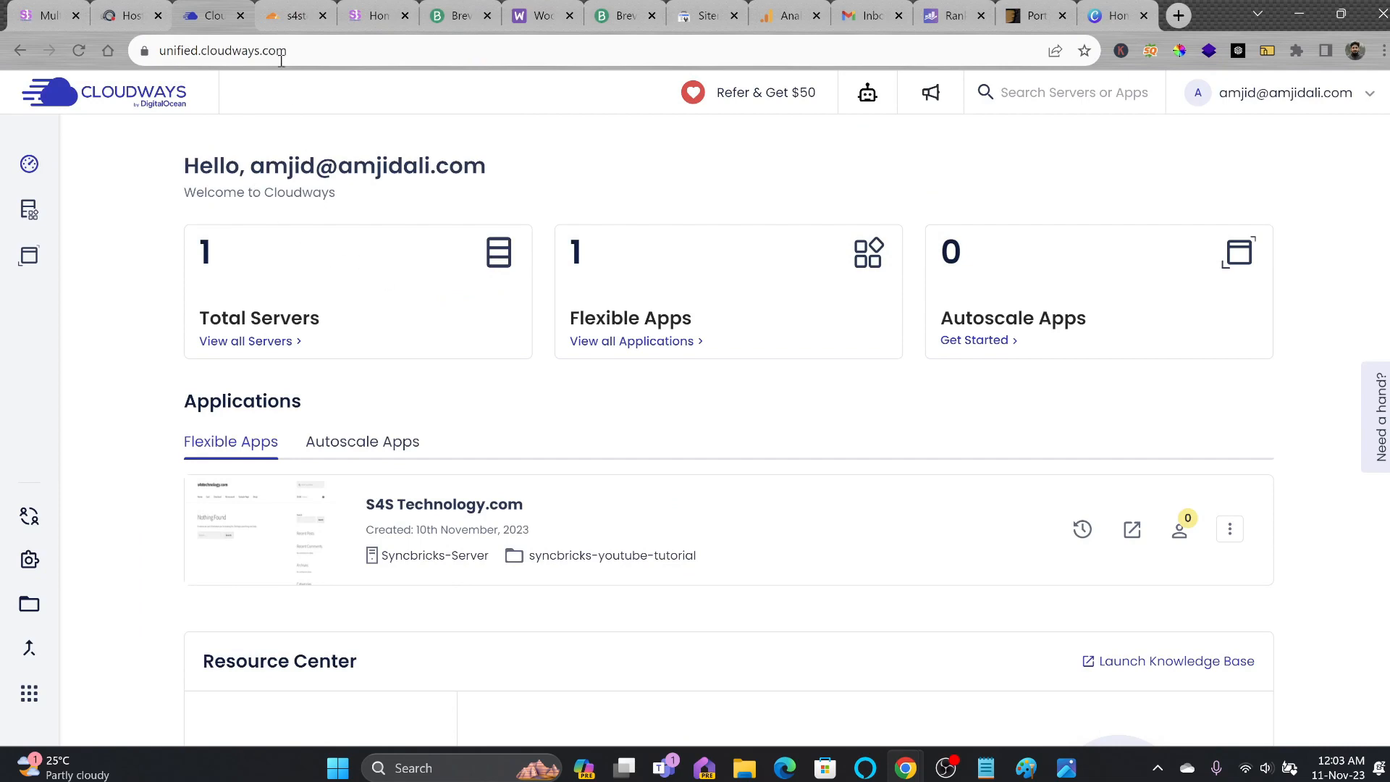
click(294, 17)
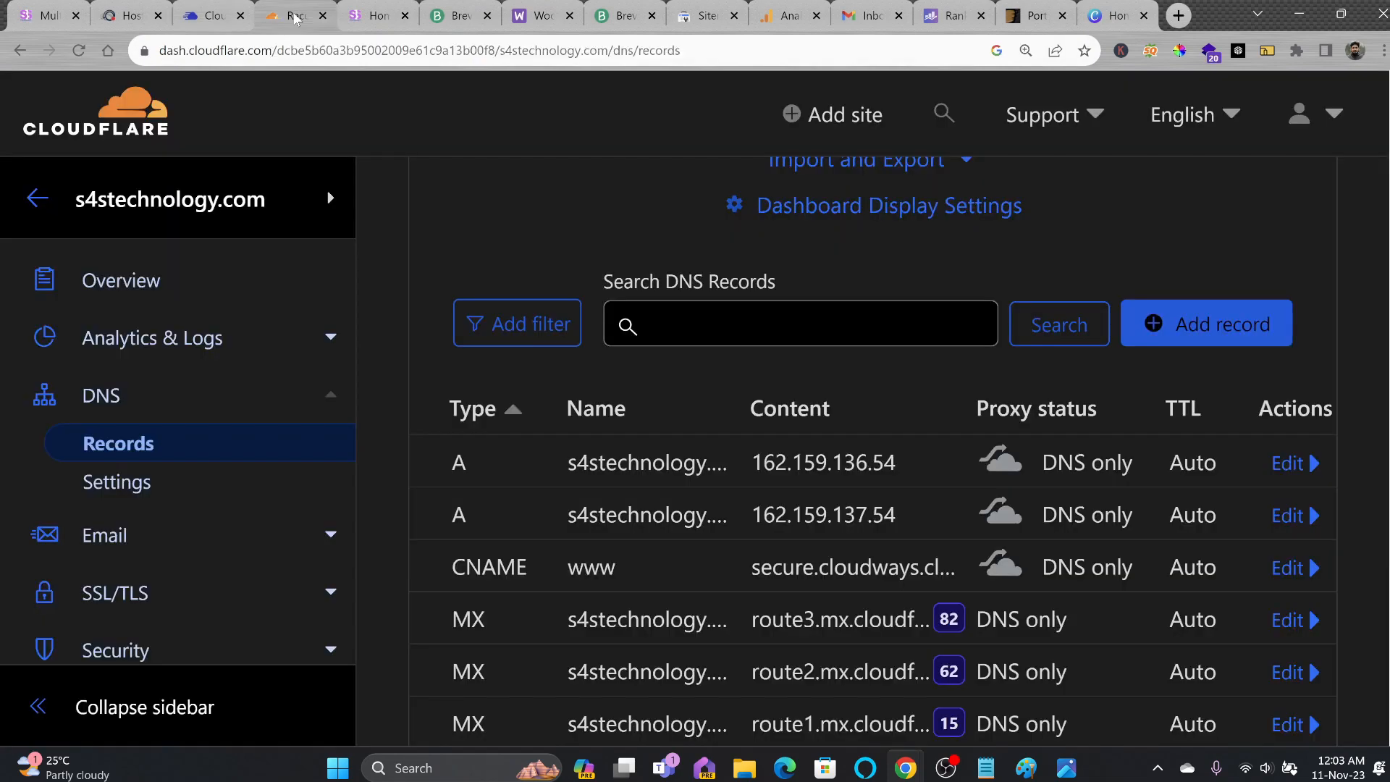
click(1011, 18)
Regroup the Porto, Brevo, Search Console and Analytics tabs, then move the Canva tab left.
drag(447, 29, 420, 28)
drag(535, 28, 478, 29)
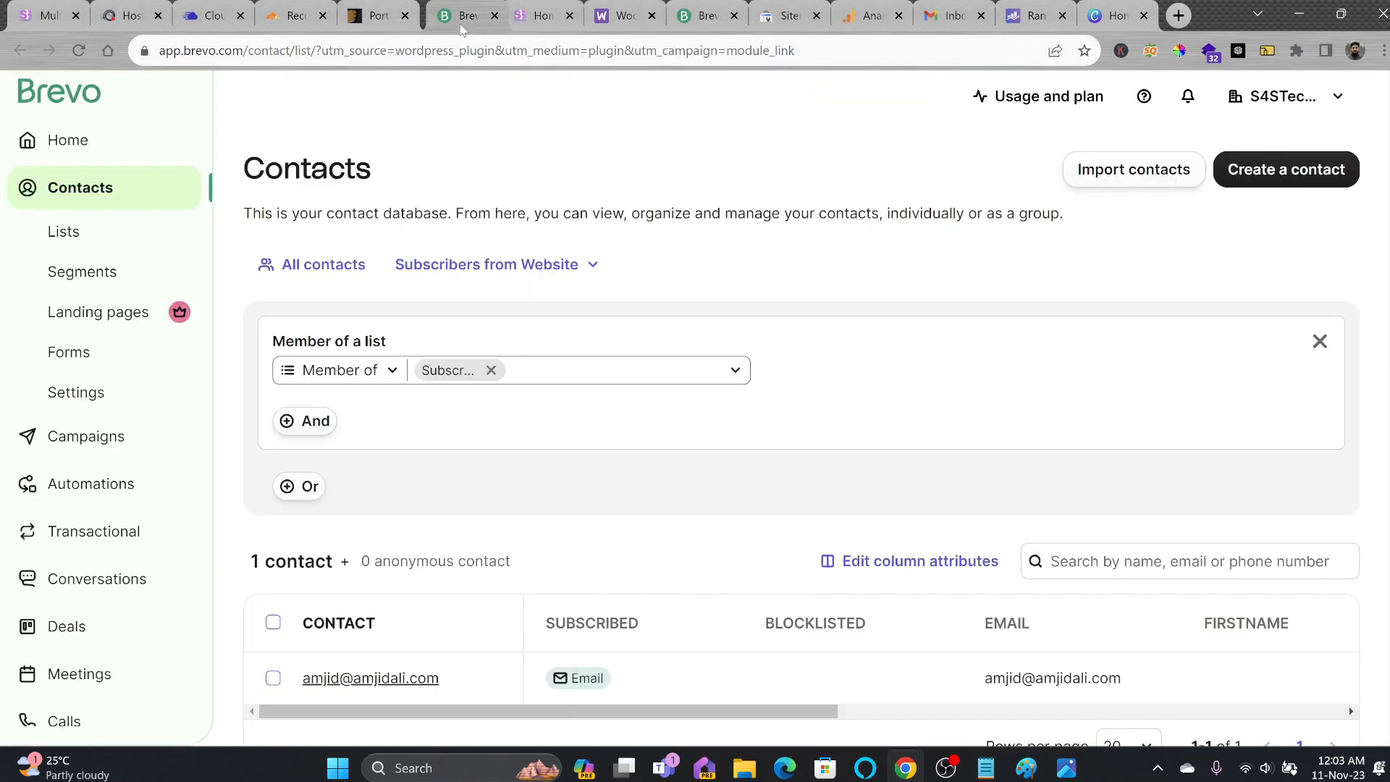
drag(788, 17, 464, 22)
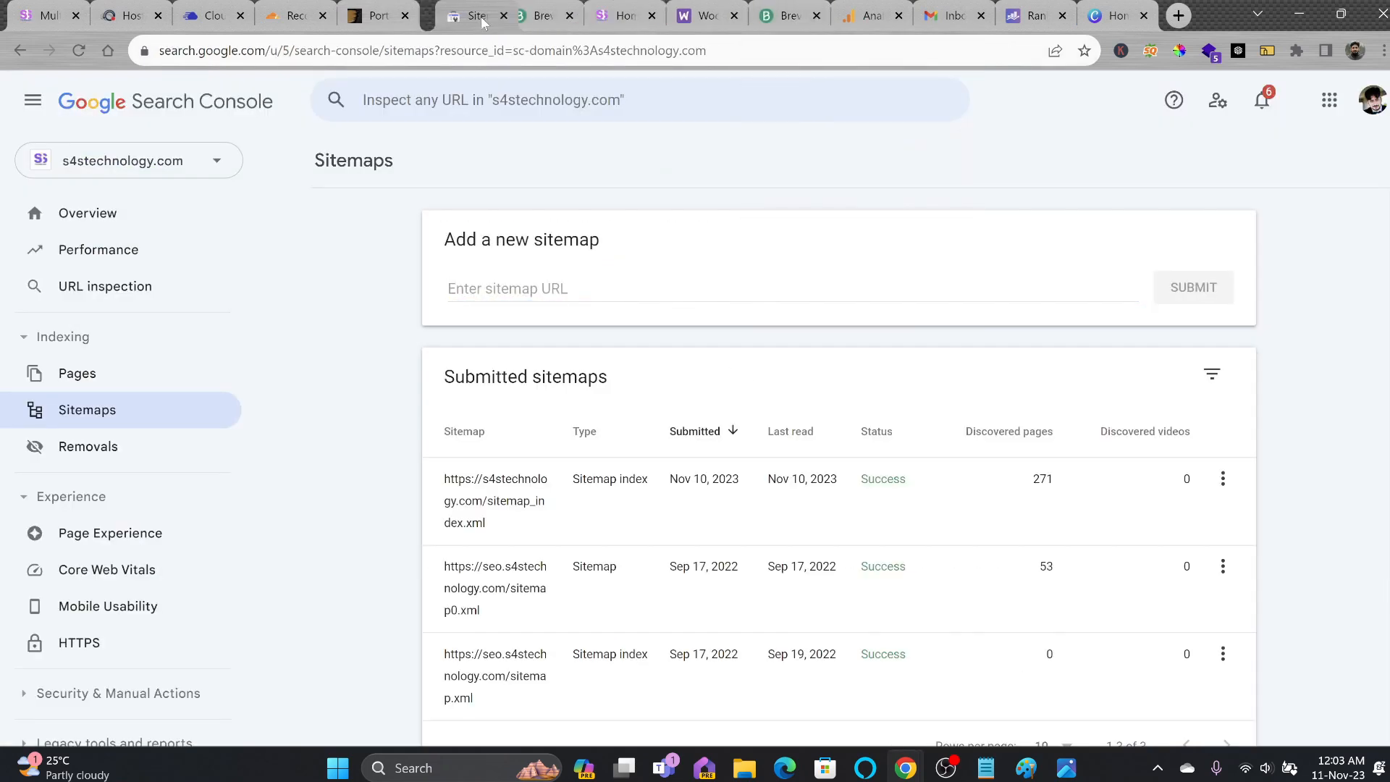
drag(857, 29, 568, 28)
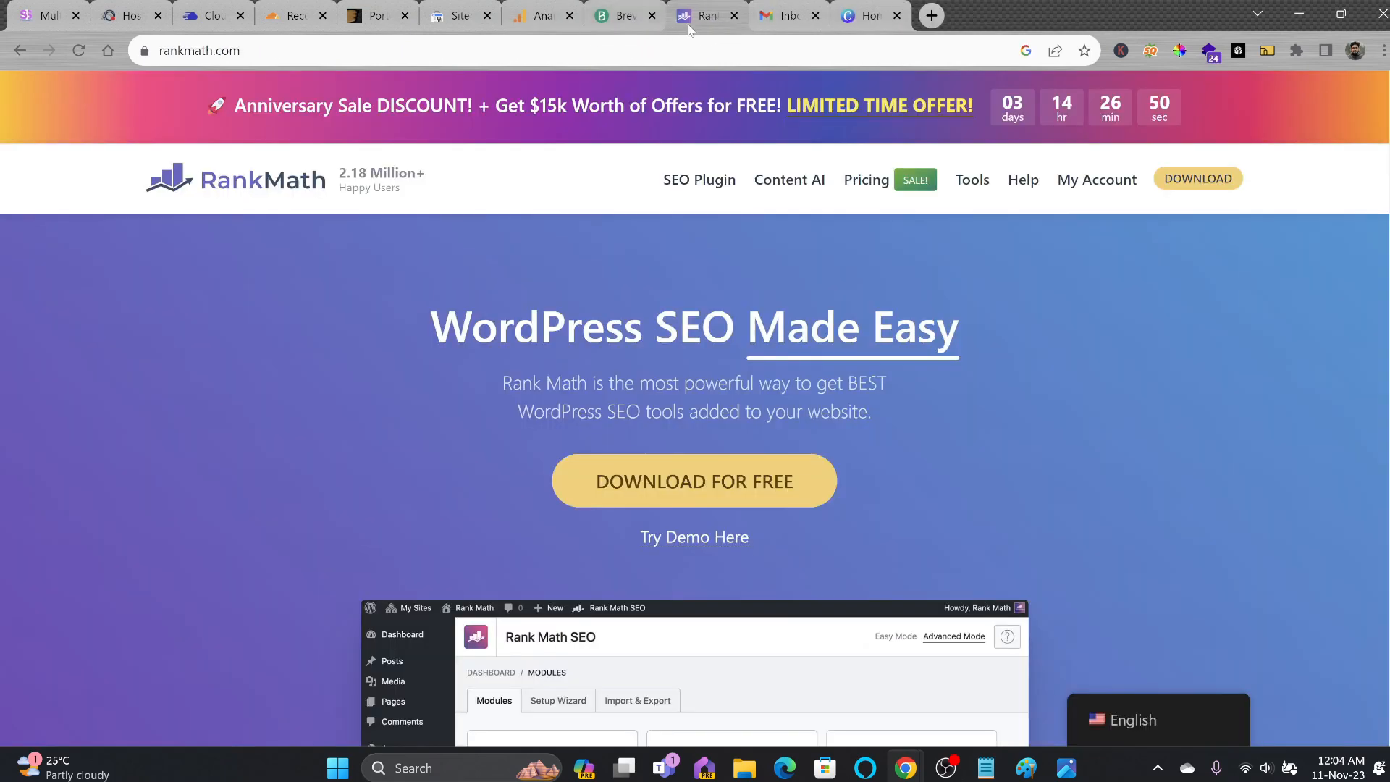
click(1116, 14)
drag(1115, 15, 1038, 14)
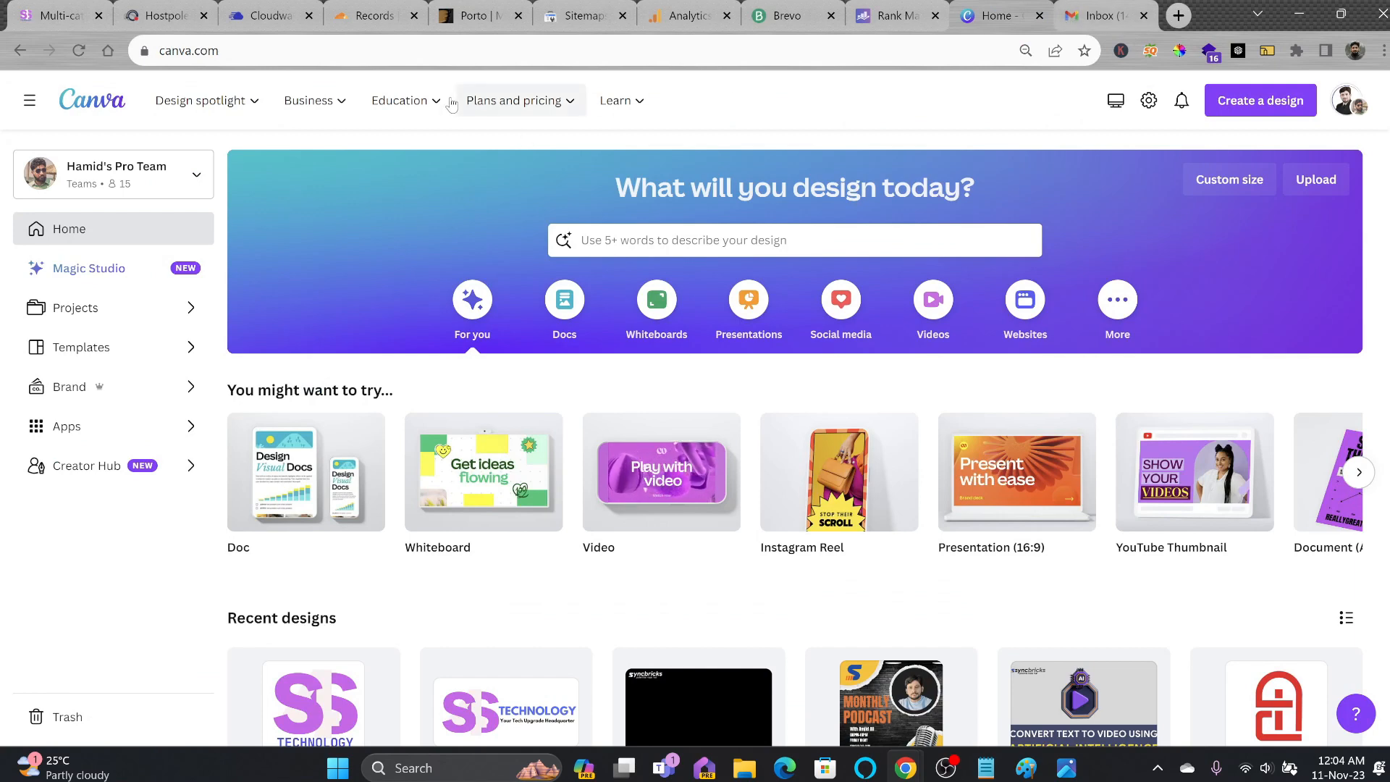